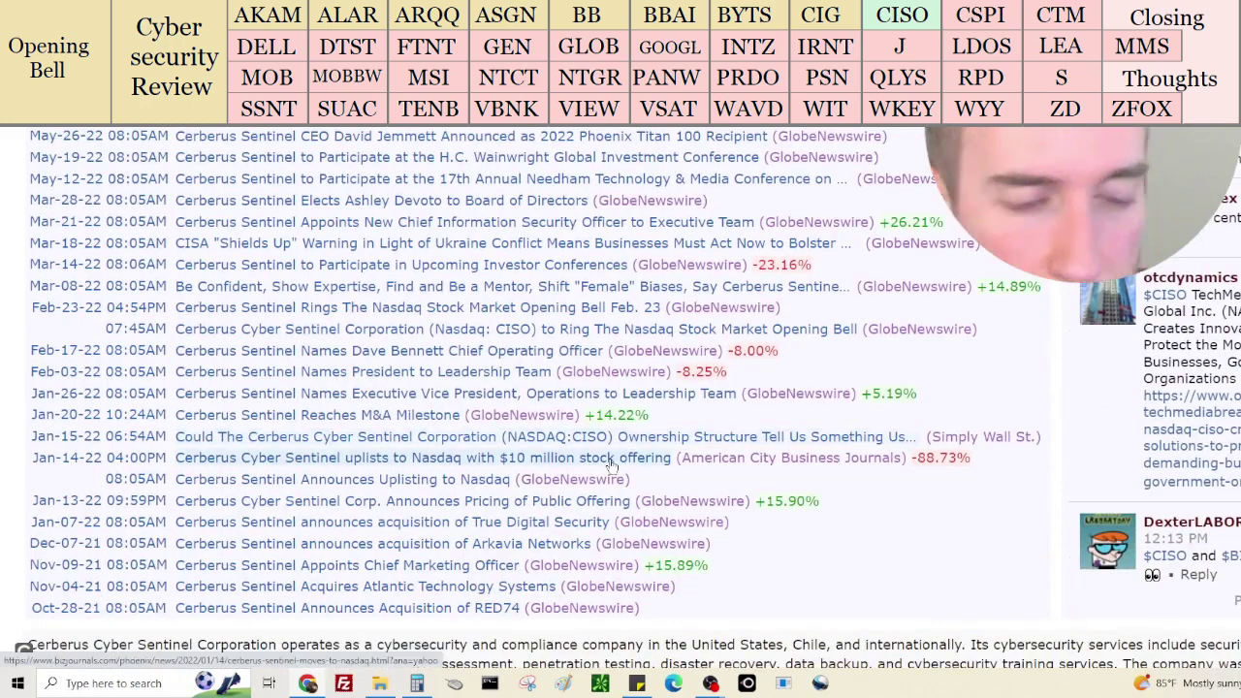
Switch to Sticky Notes and add the line "CISO - check beck in a" below the CIG entry in the Cybersecurity stocks note
scroll(905, 542, "up", 5)
scroll(903, 549, "up", 10)
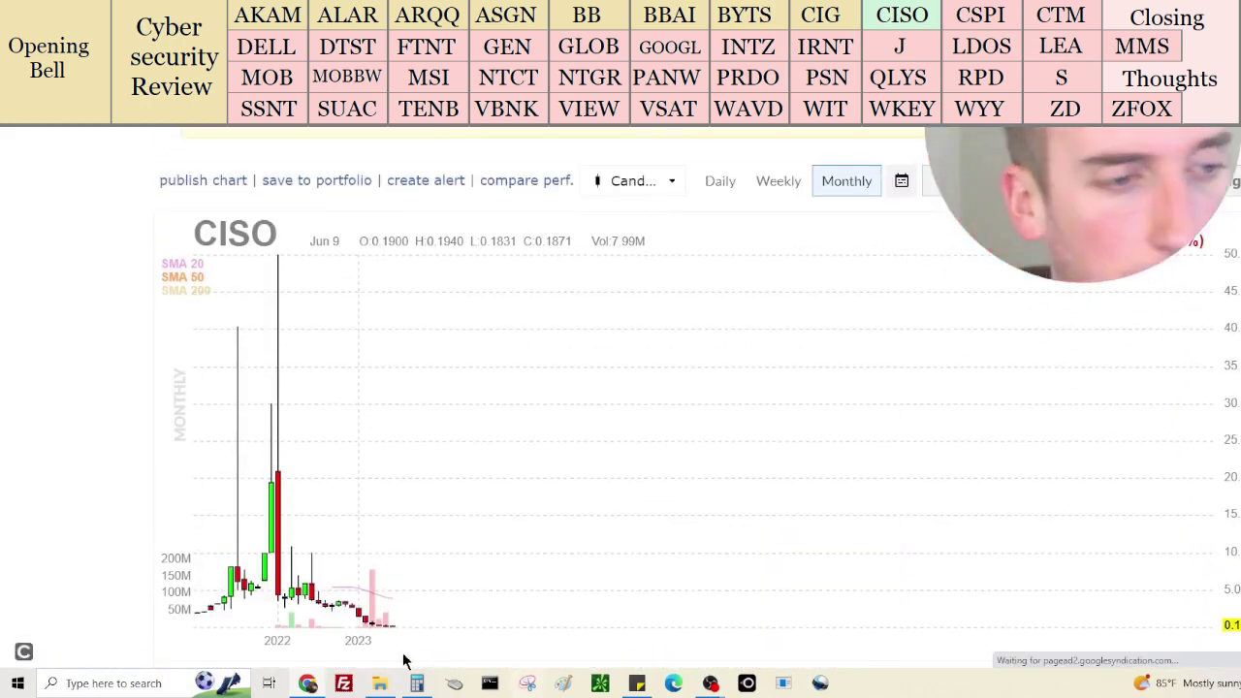
left_click(380, 683)
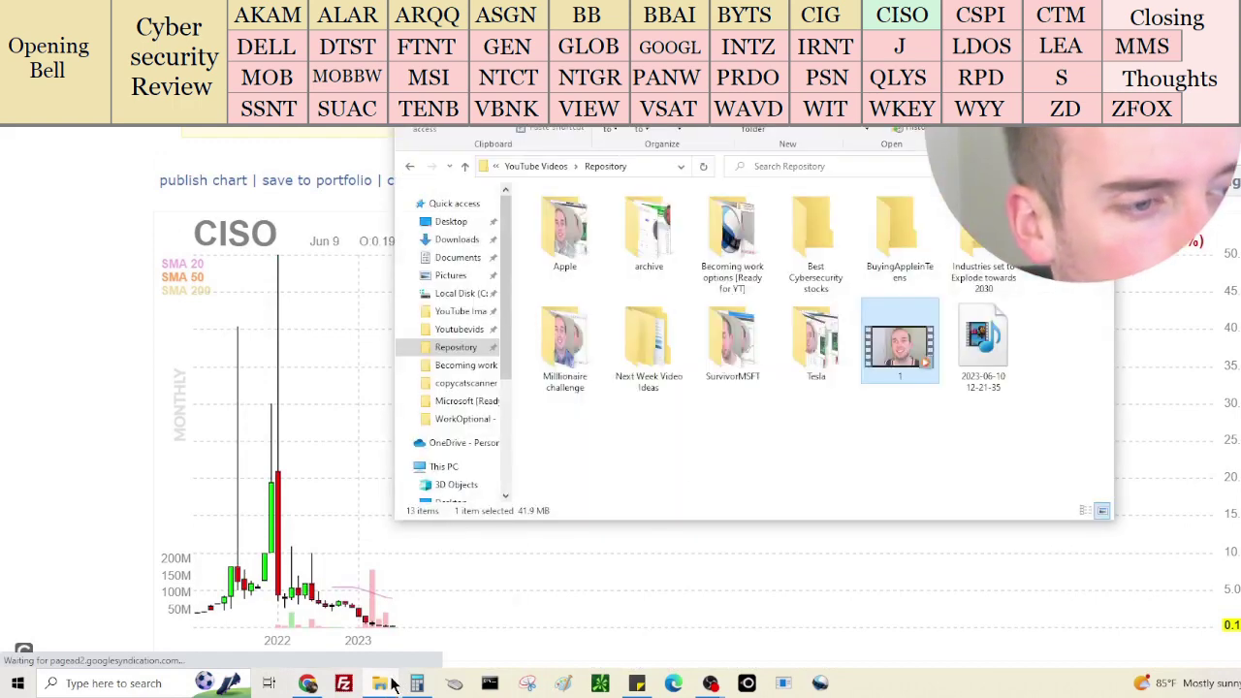
left_click(303, 682)
left_click(637, 684)
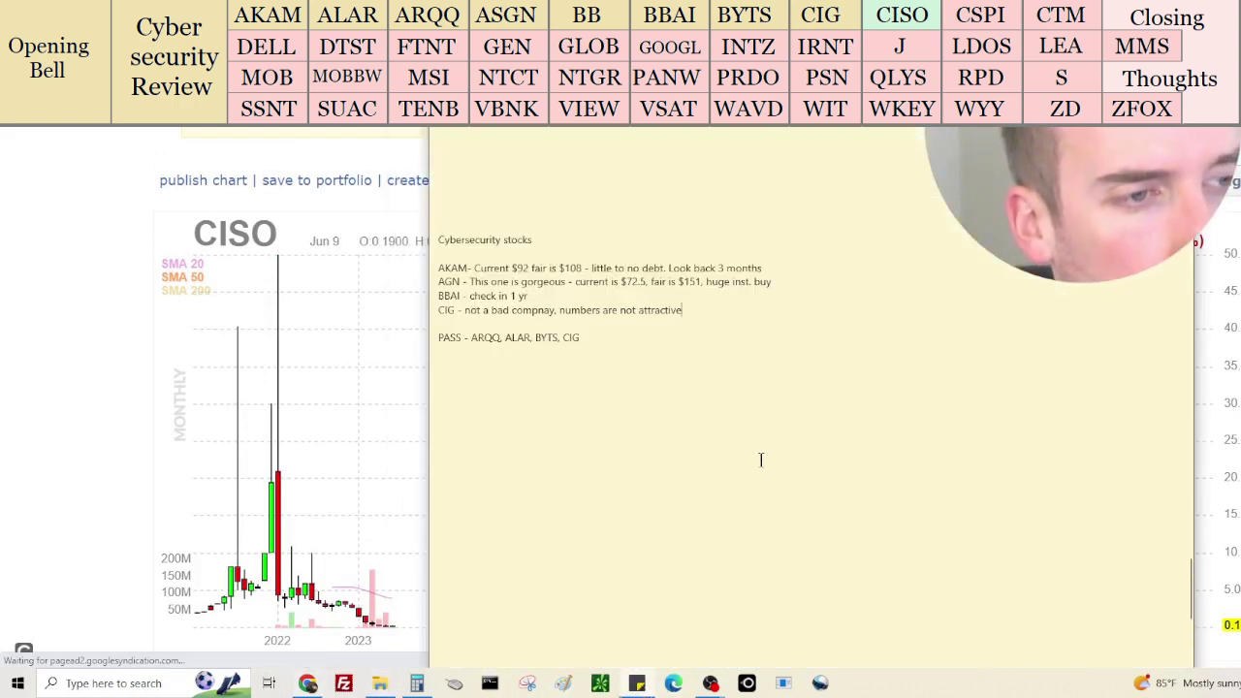
key("Return")
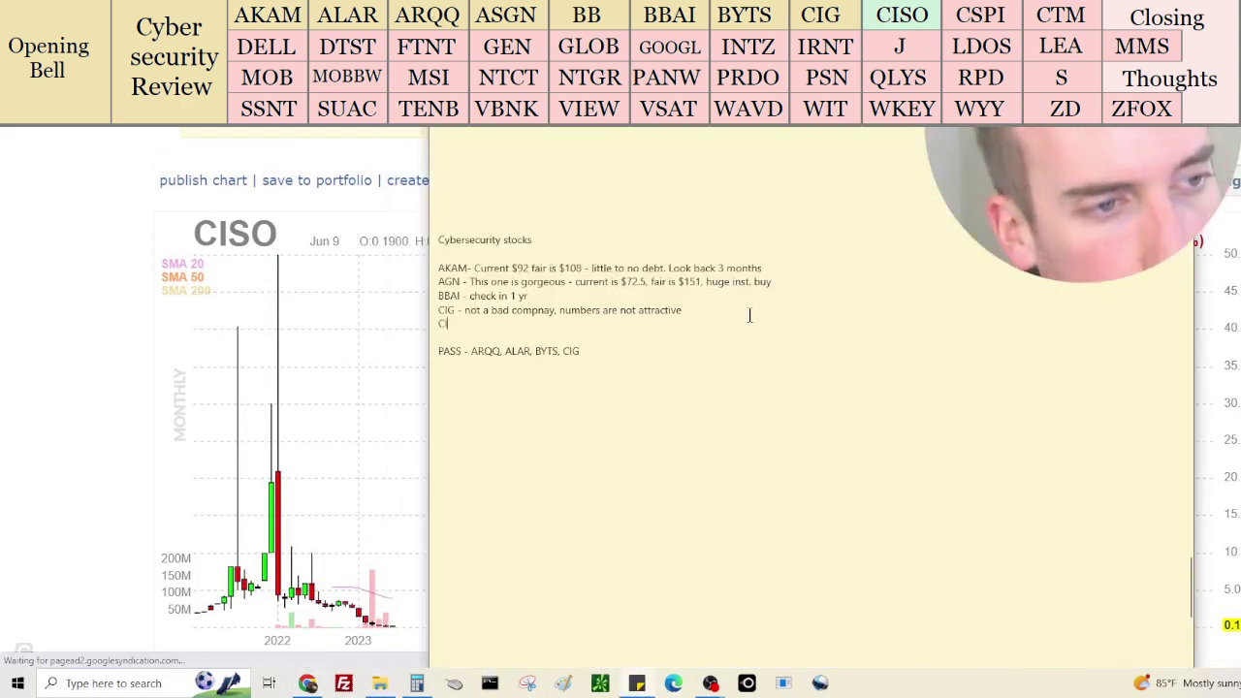
type("CISO - check beck in a")
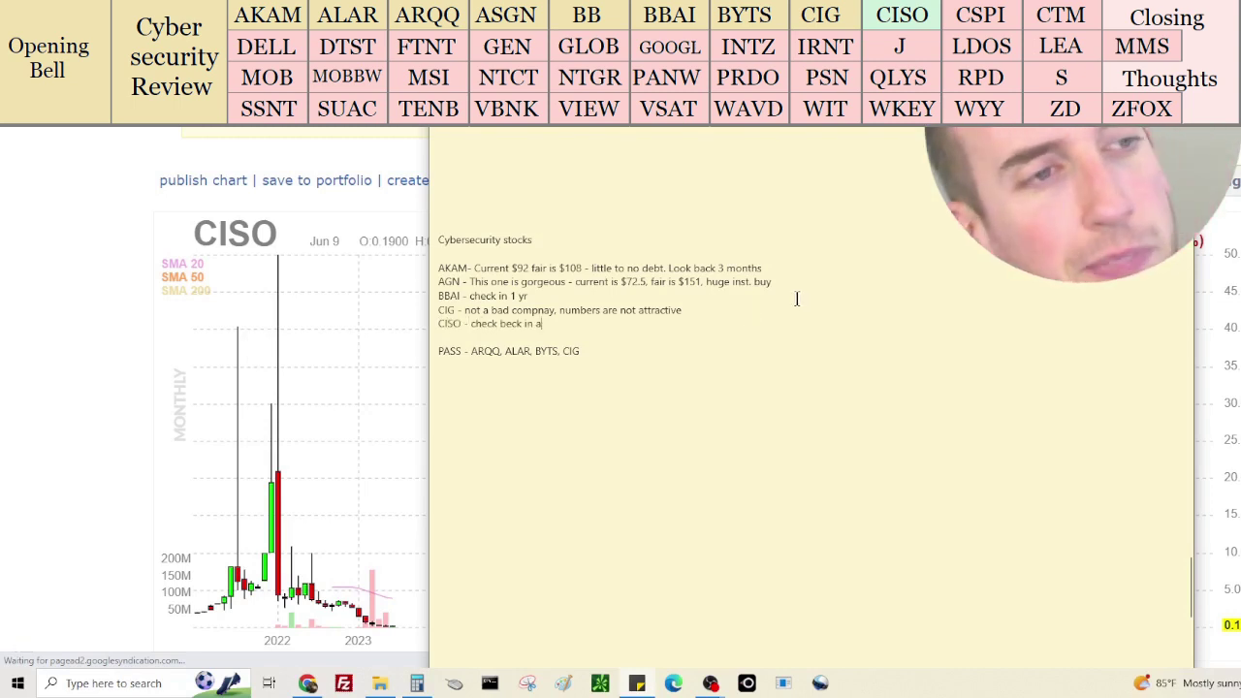
key("alt+Tab")
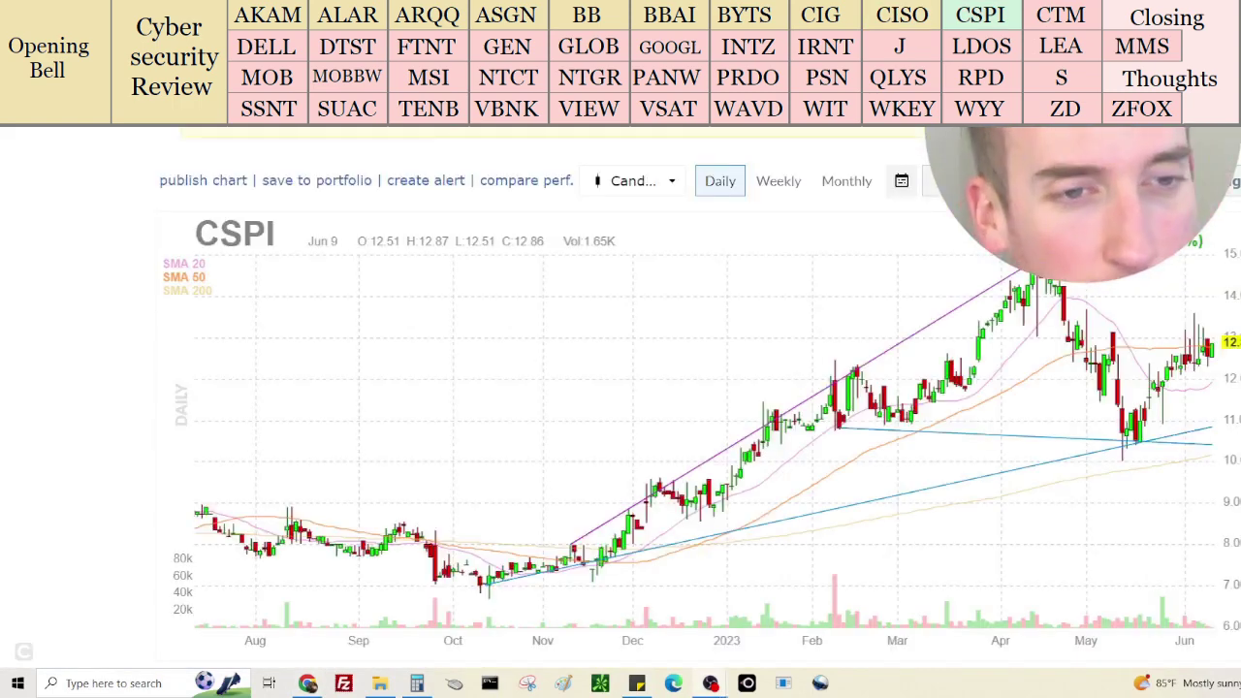
Examine CSPI's daily chart and key statistics on Finviz, and set the chart to the monthly timeframe
scroll(620, 388, "down", 5)
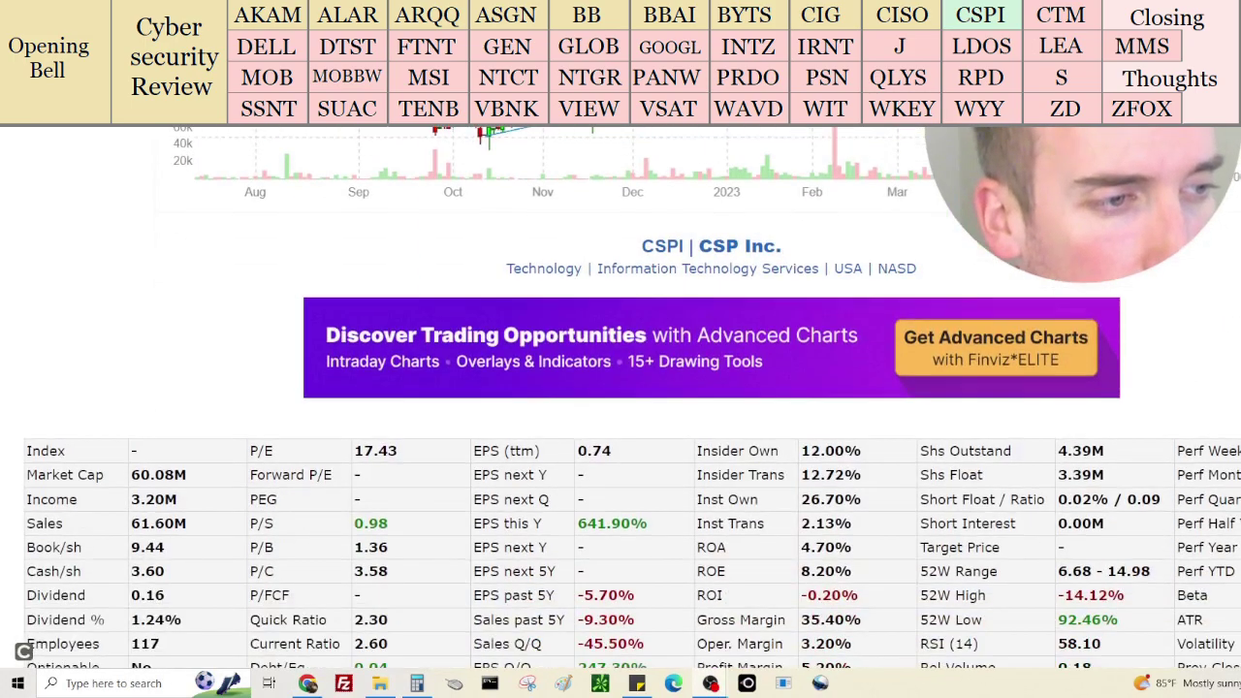
scroll(621, 388, "down", 1)
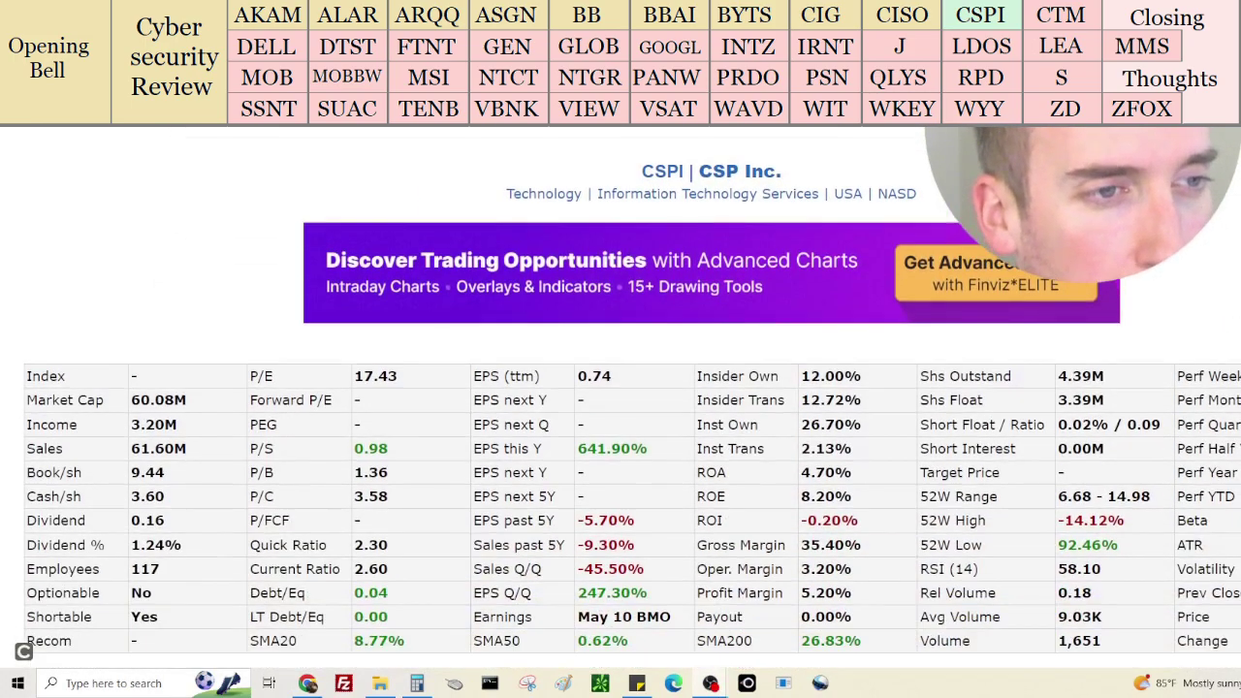
scroll(621, 387, "down", 1)
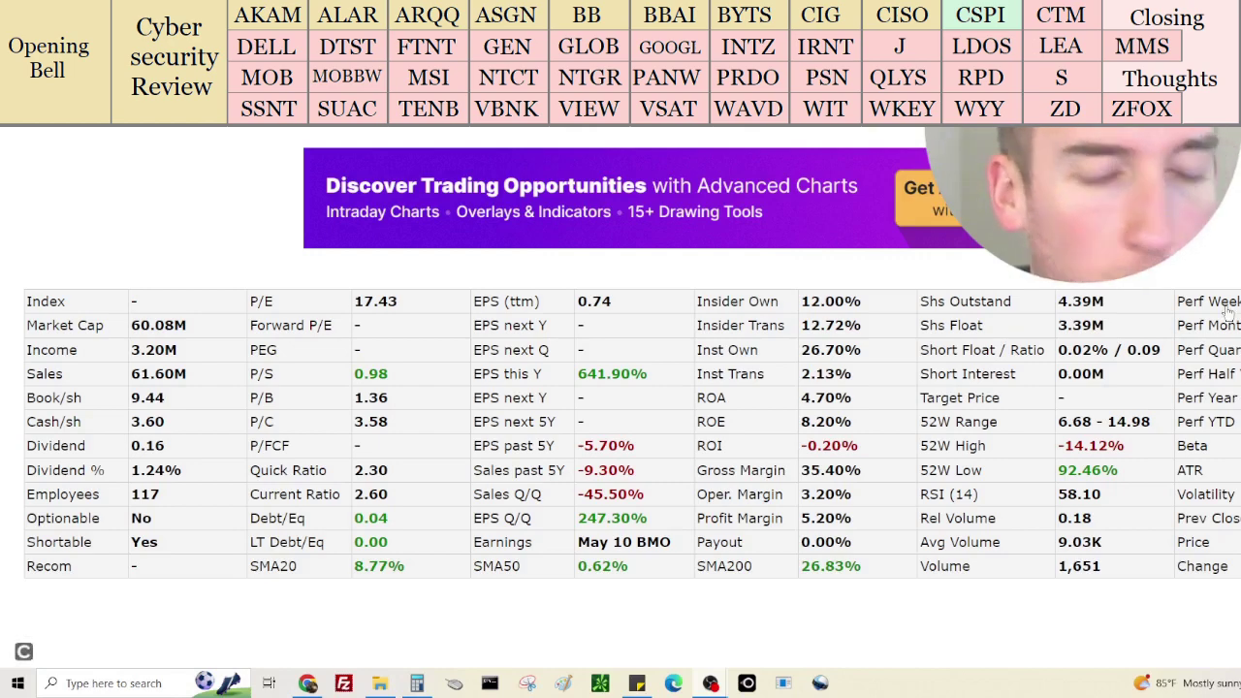
scroll(1223, 312, "up", 5)
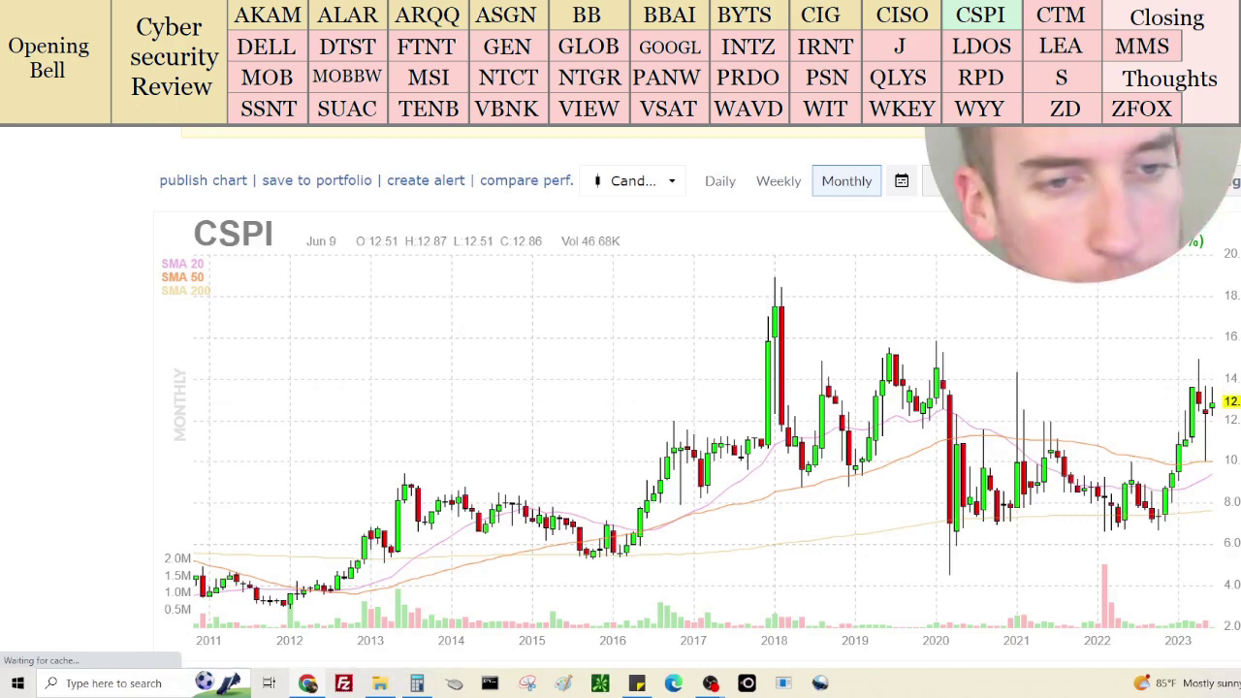
Switch to the calculator and add CSPI's sales and income, 61.6 + 3.2, leaving the sum open for another addend
scroll(698, 397, "down", 2)
scroll(620, 387, "down", 3)
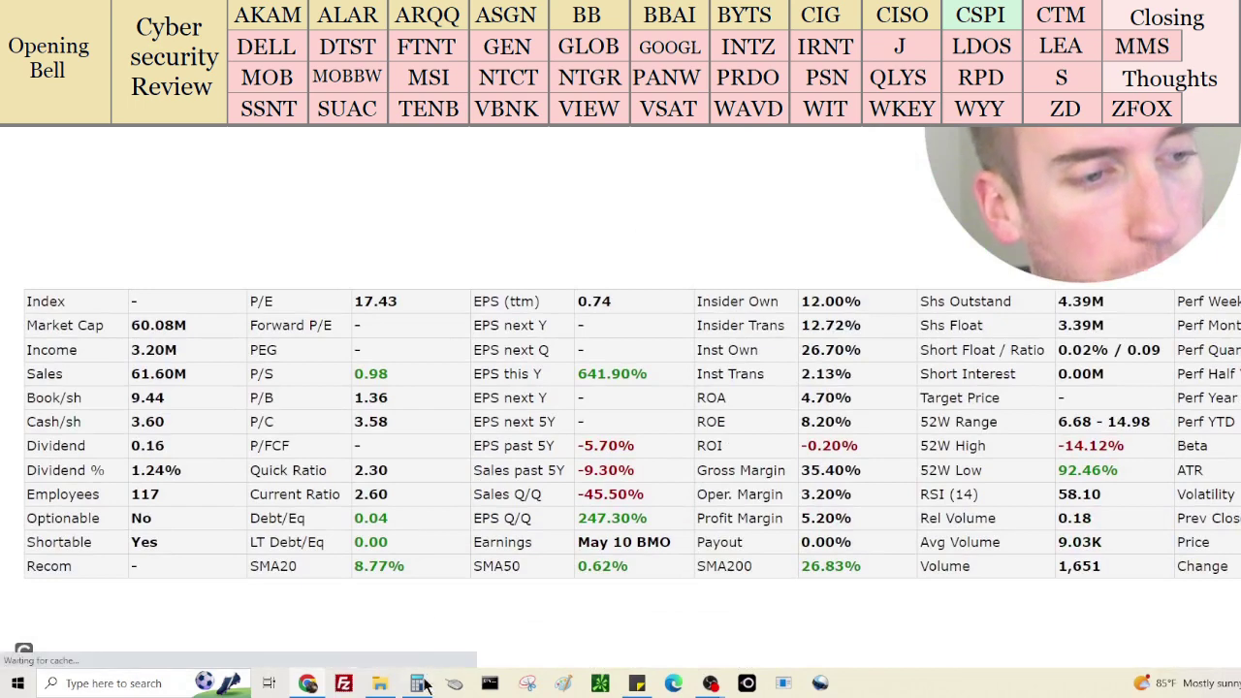
key("alt+Tab")
left_click(802, 287)
type("61.6 + 3.2 +")
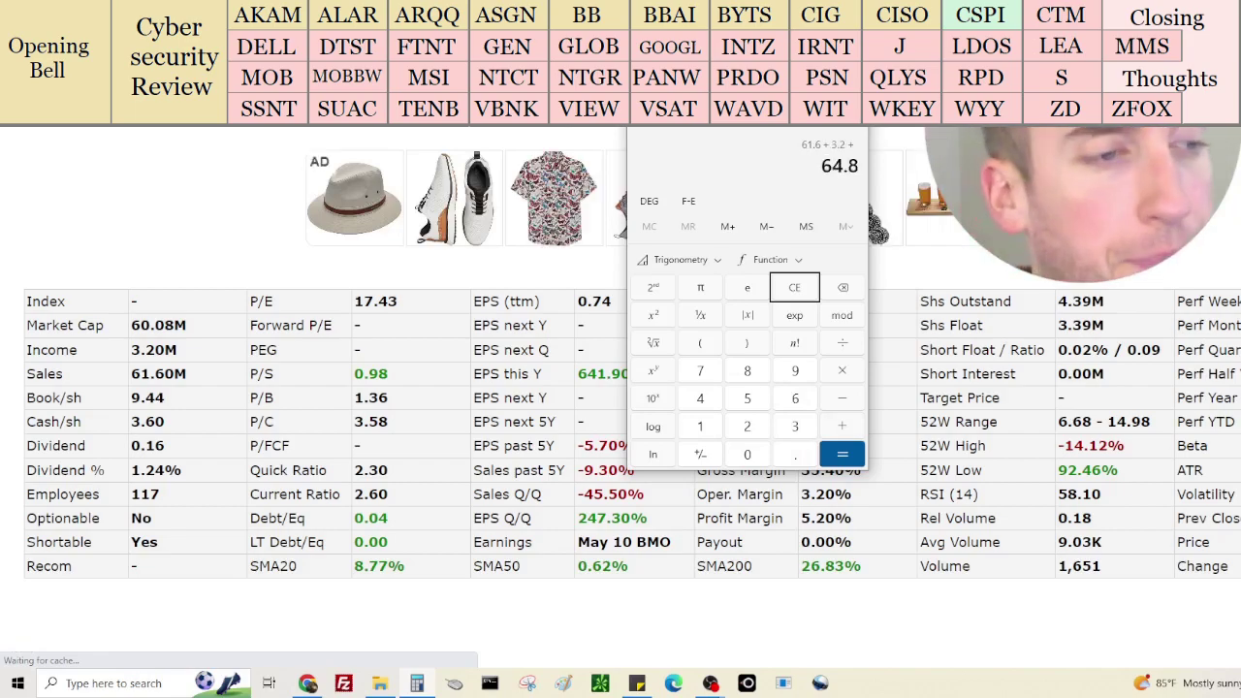
Show CSPI's balance sheet and add its latest cash and equivalents, 23.98, to the running calculator sum
scroll(388, 388, "down", 20)
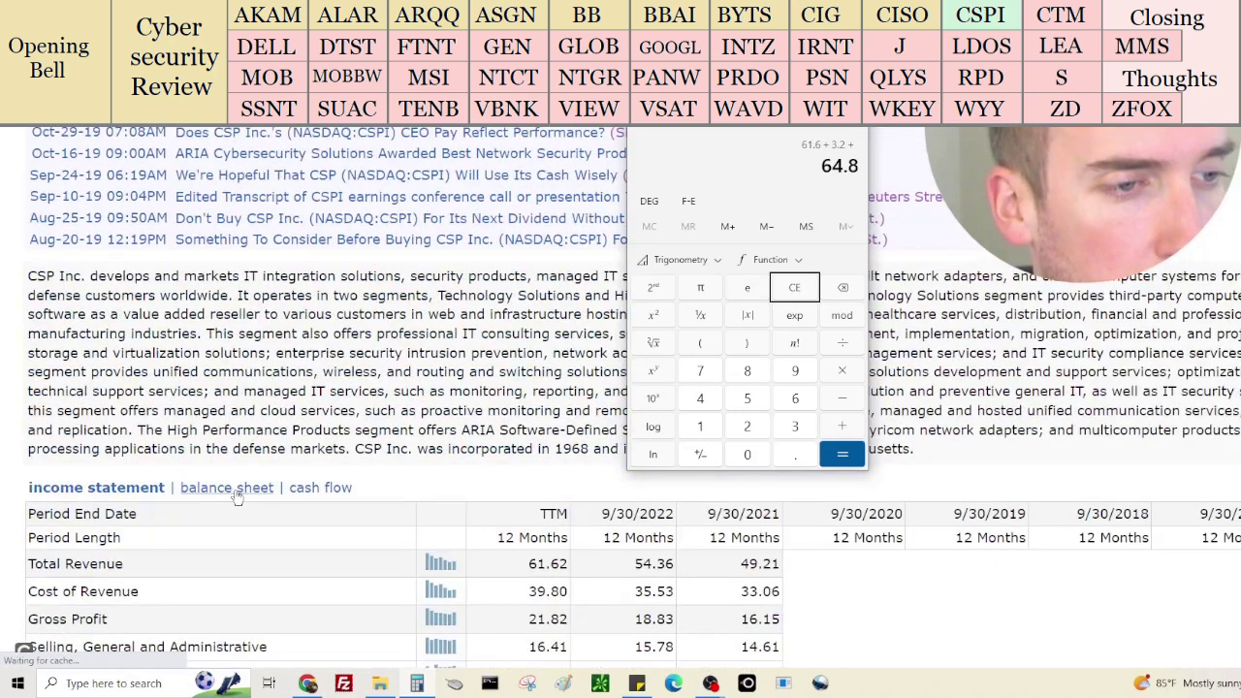
left_click(237, 490)
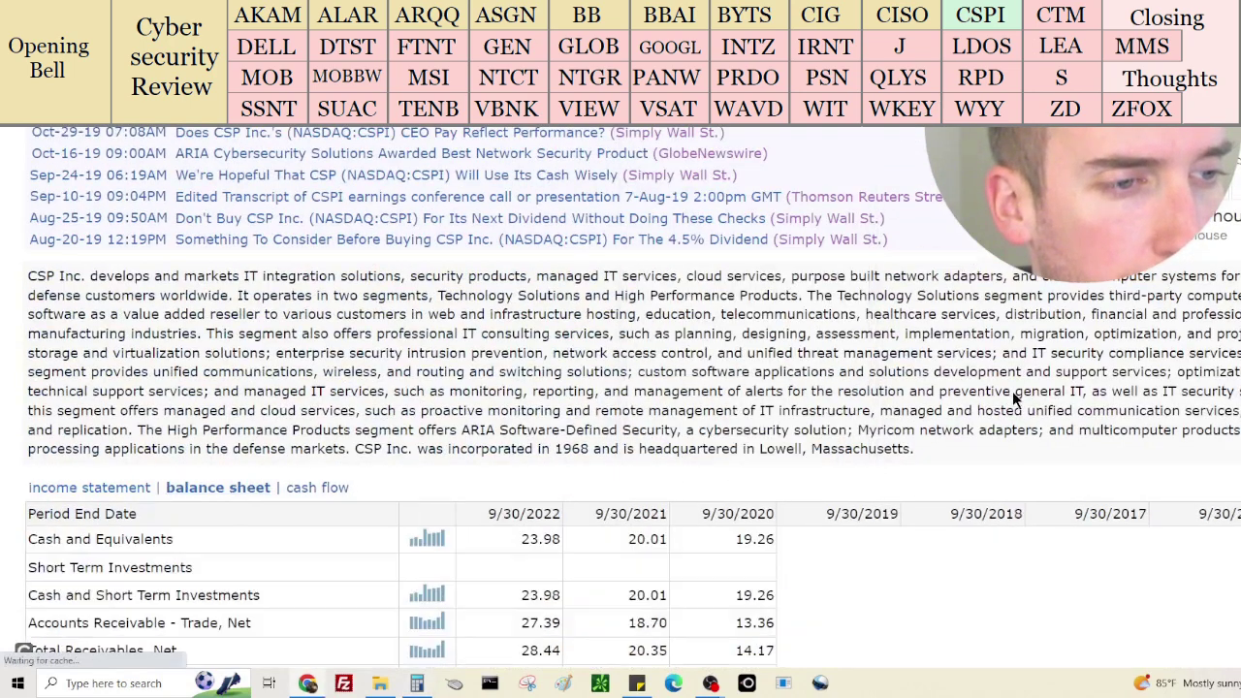
scroll(1012, 391, "down", 1)
scroll(1012, 390, "down", 1)
left_click(417, 682)
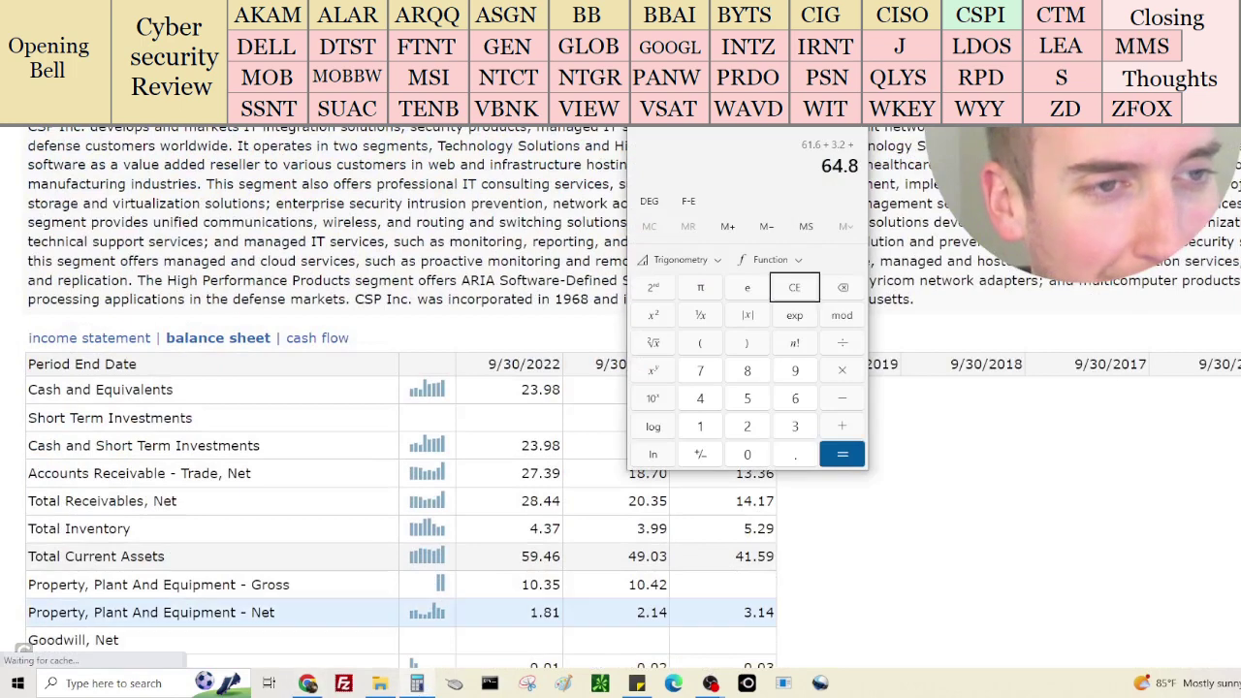
type("23.98")
key("Return")
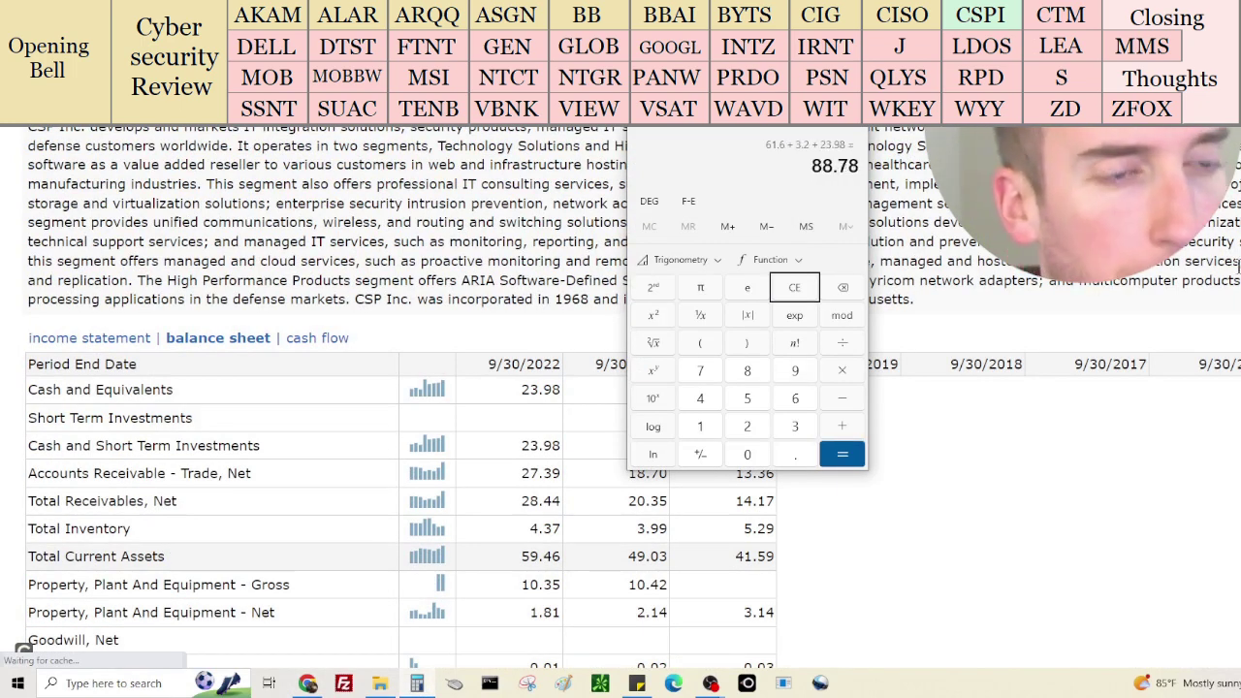
Subtract CSPI's latest total debt, 4, from the calculator's sum and return to the balance sheet
scroll(511, 321, "down", 5)
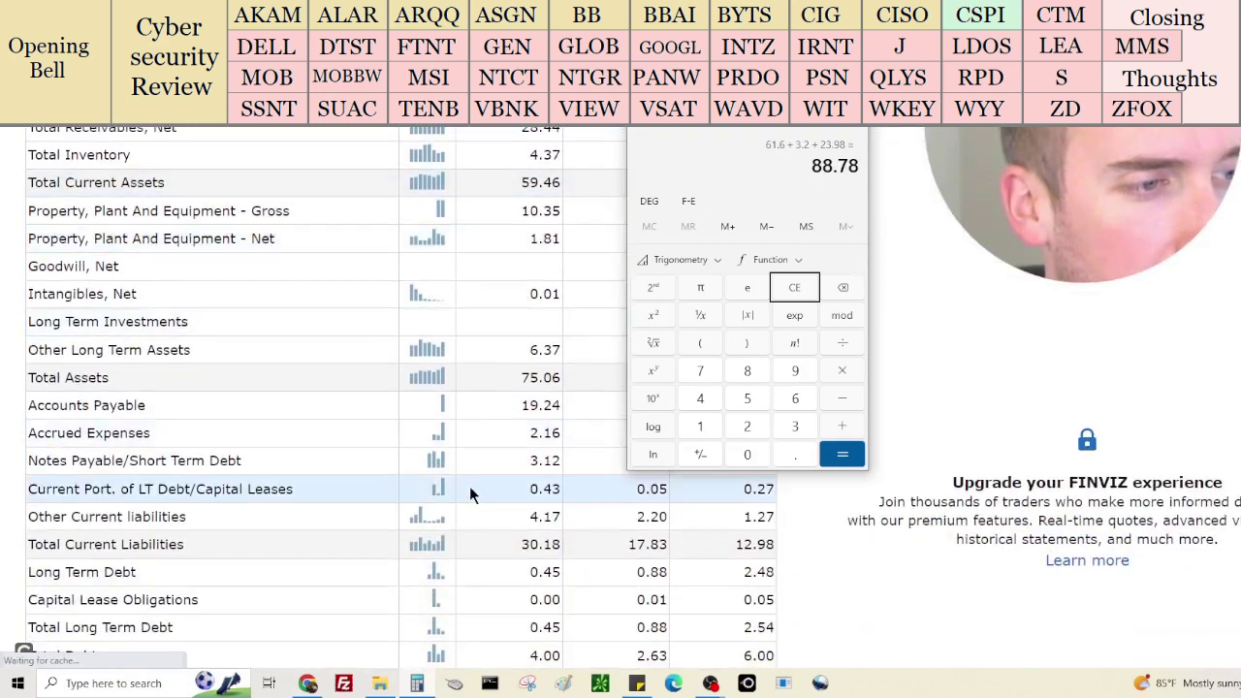
key("minus")
type("4")
key("Return")
left_click(396, 226)
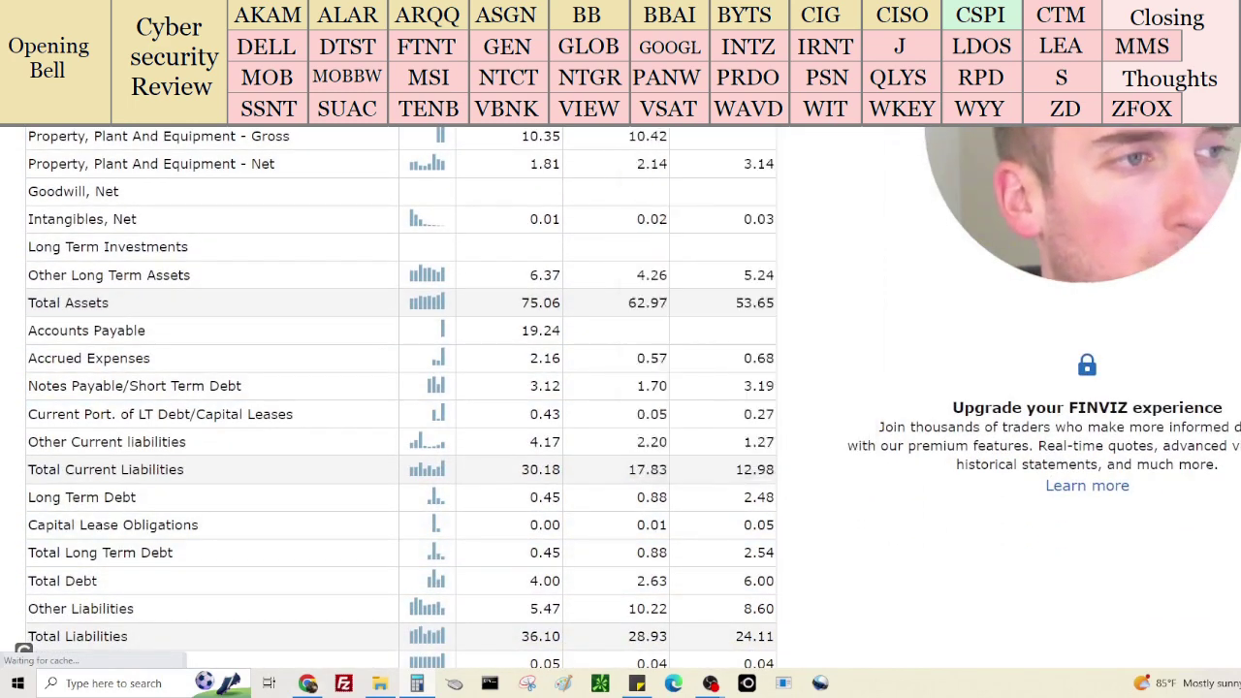
Review CSPI's balance sheet liabilities and assets, and switch to the income statement to examine revenue and net income
scroll(510, 535, "down", 1)
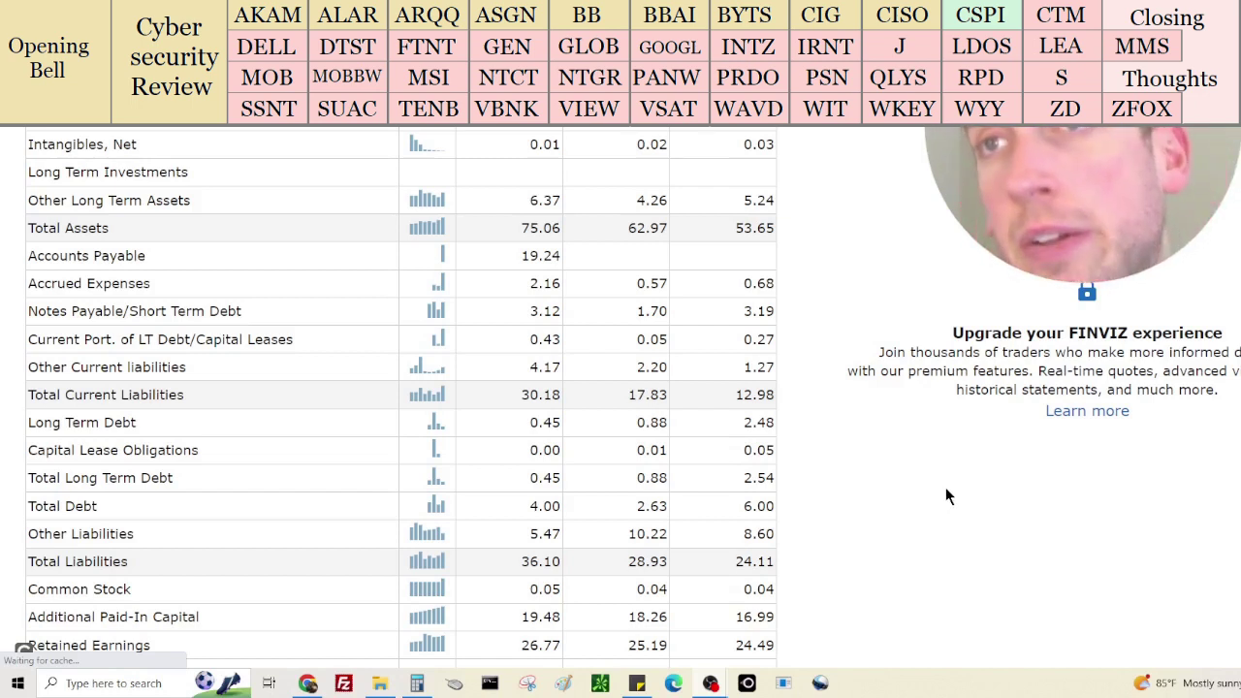
scroll(990, 512, "up", 4)
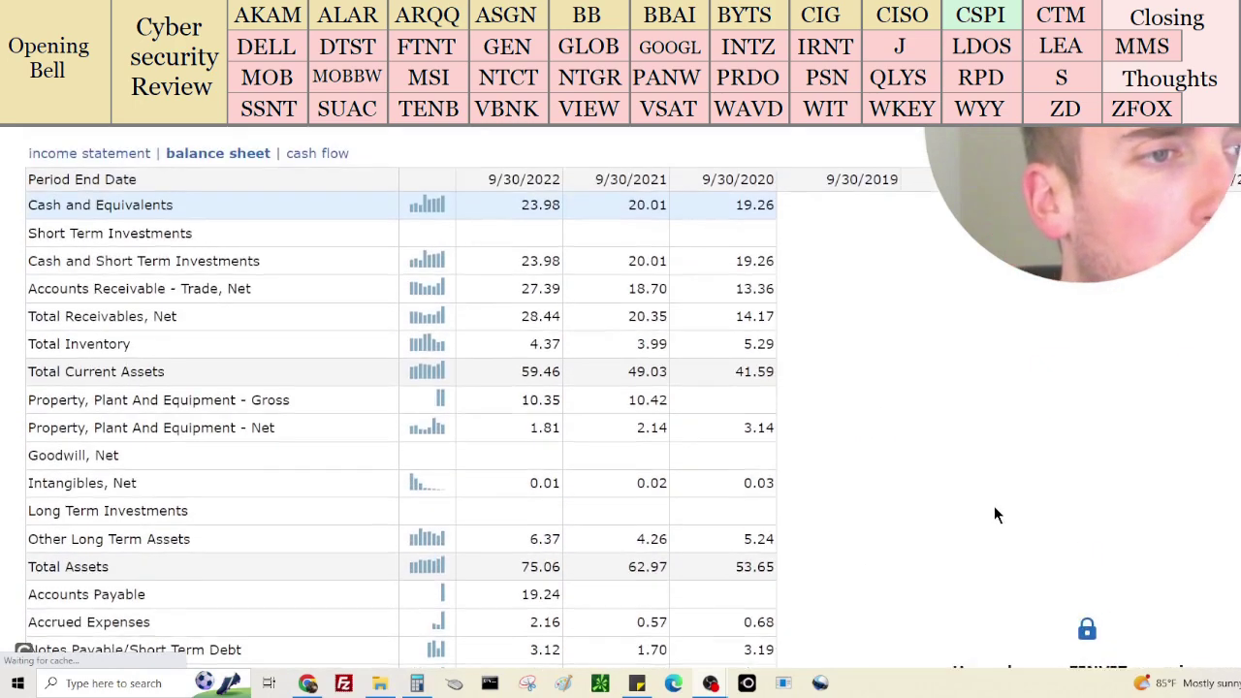
left_click_drag(29, 173, 131, 193)
left_click(130, 194)
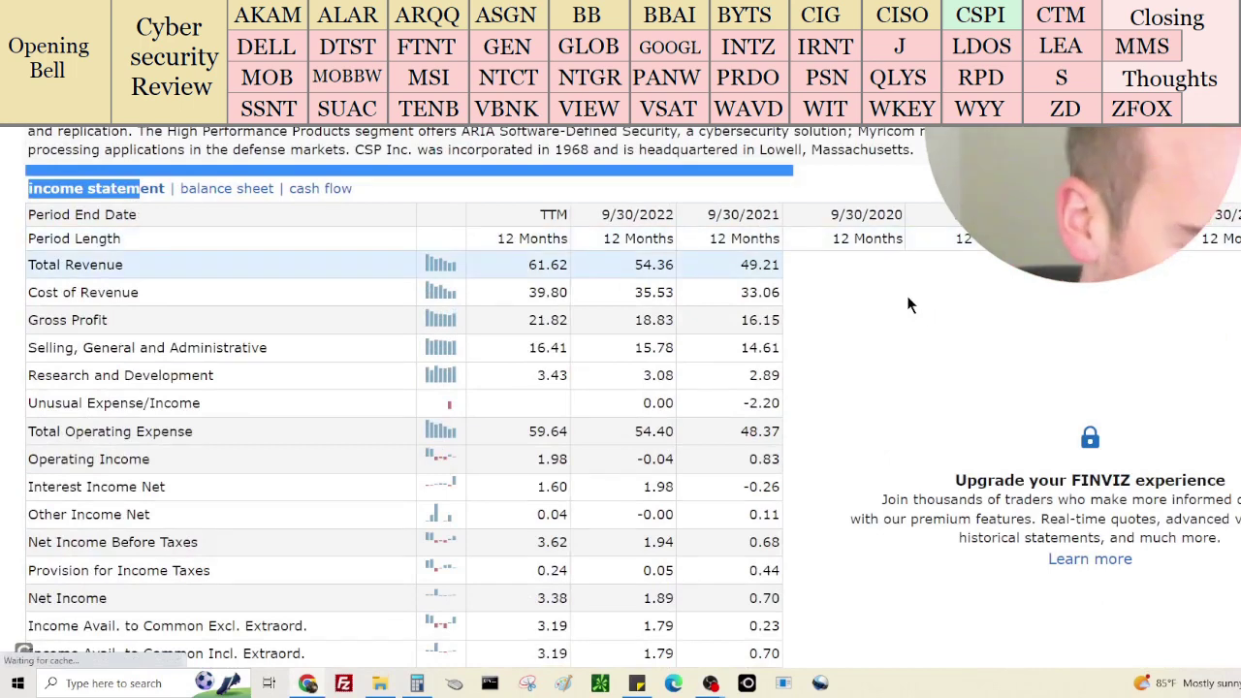
scroll(910, 288, "down", 2)
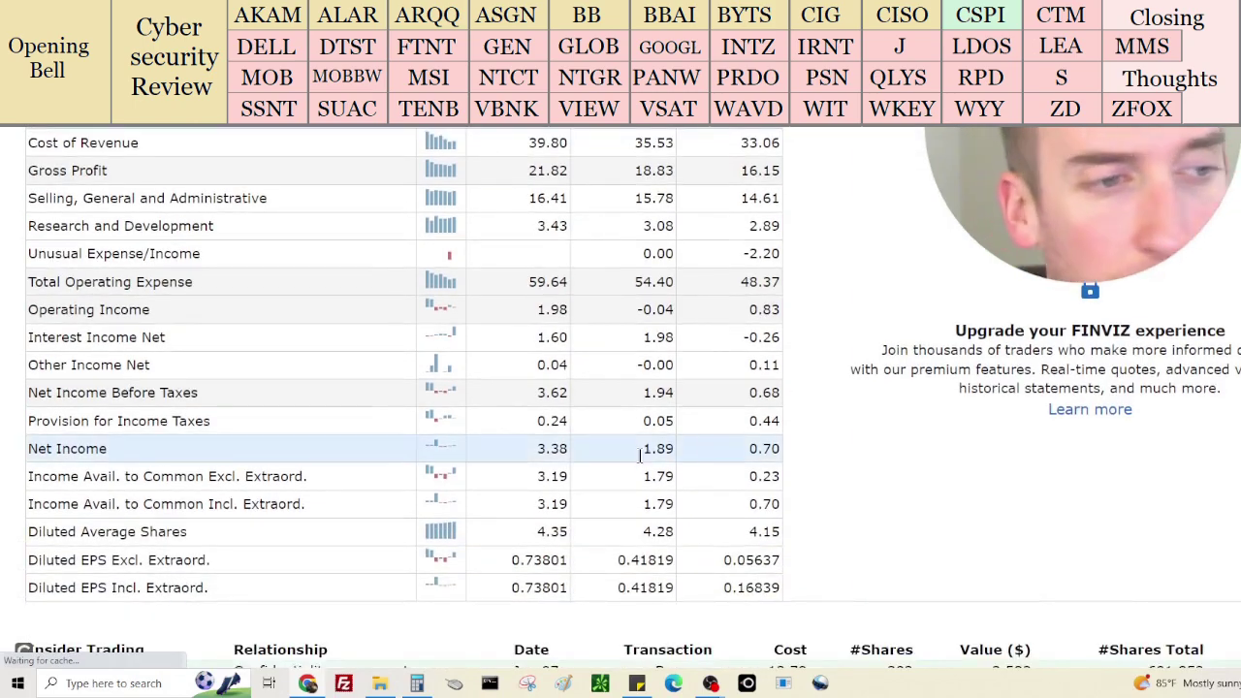
Examine the dates, transaction types and share amounts in CSPI's insider trading table
scroll(1127, 397, "down", 8)
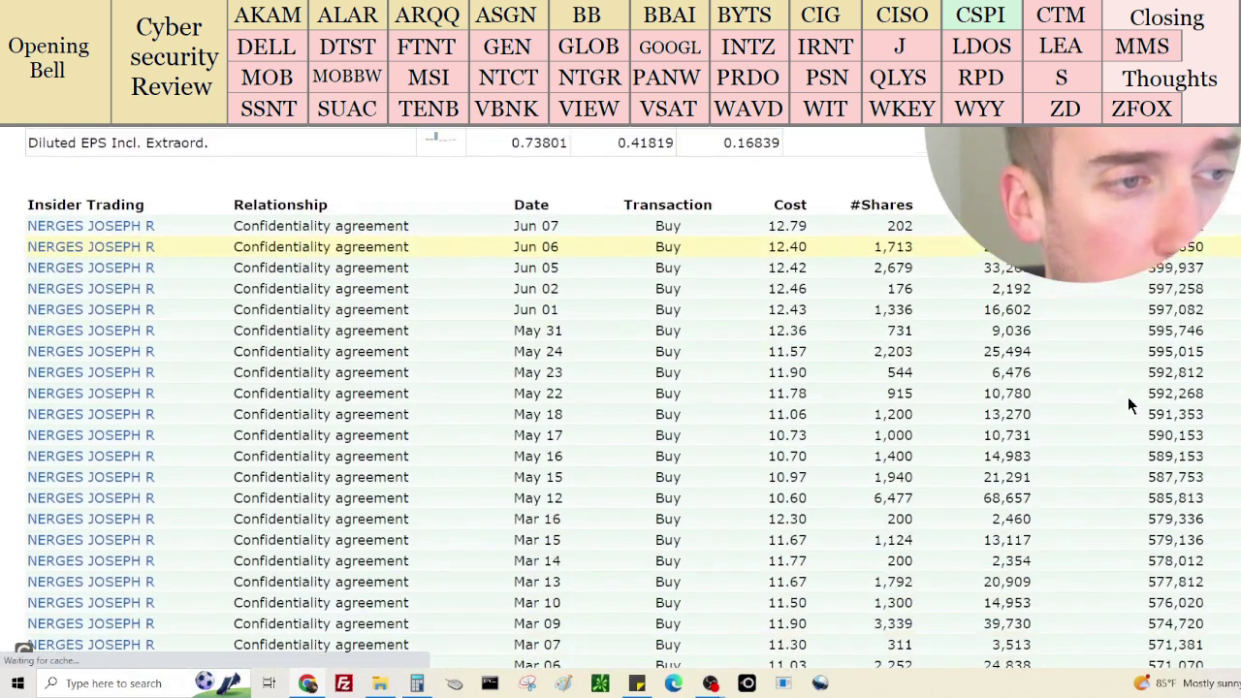
scroll(1086, 321, "down", 3)
scroll(616, 396, "down", 3)
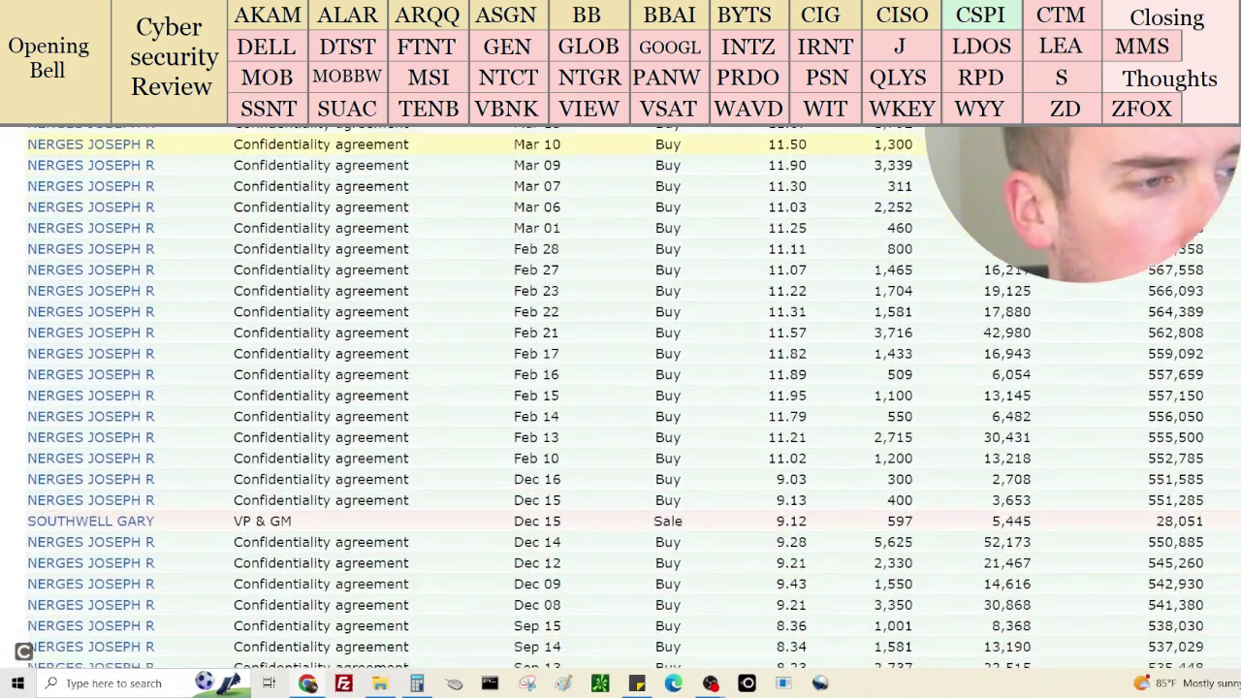
scroll(621, 223, "down", 3)
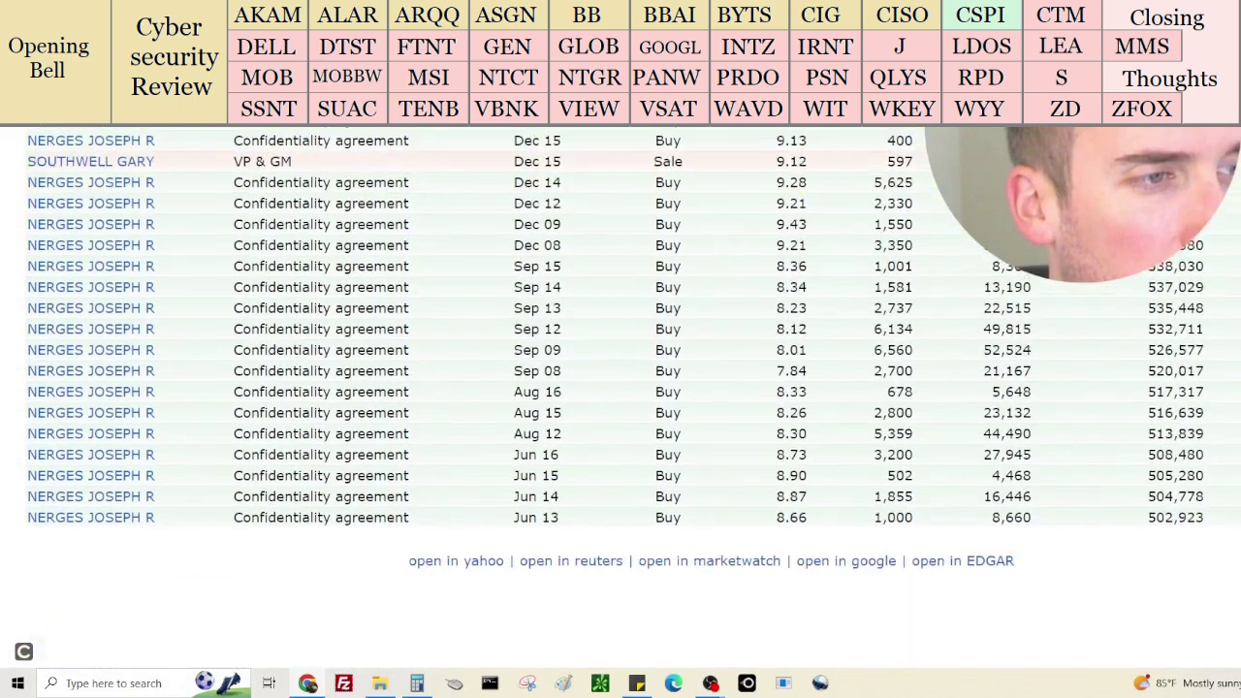
scroll(1028, 483, "up", 13)
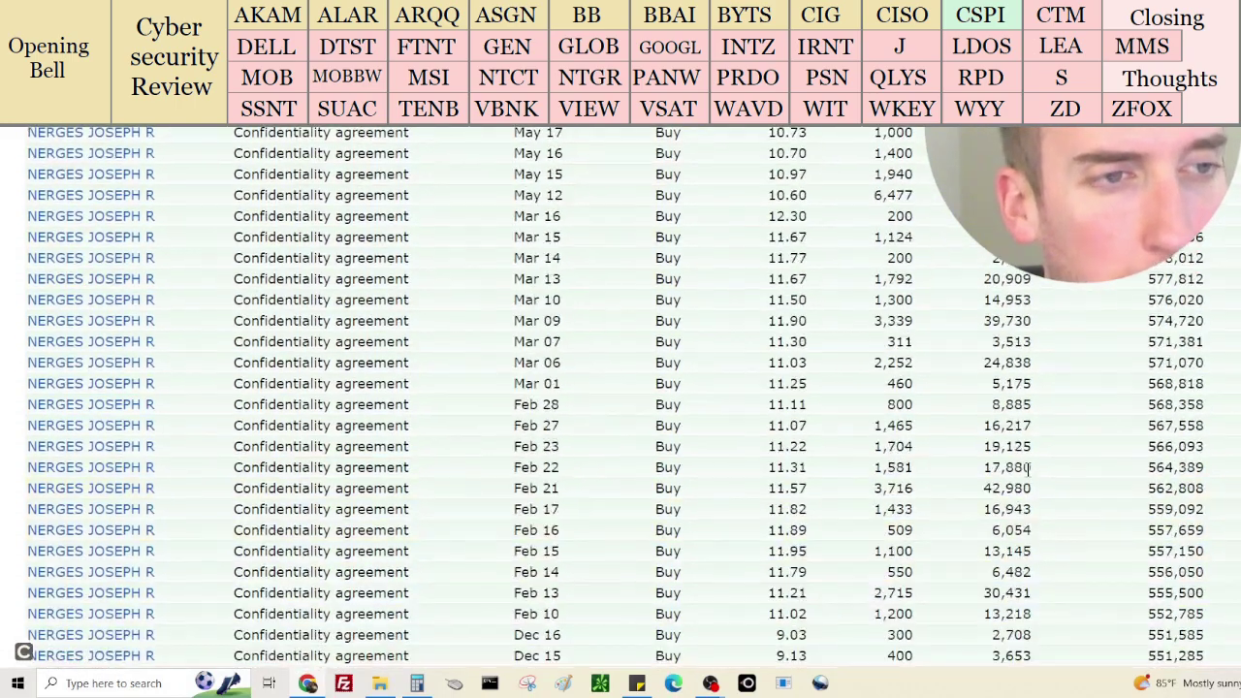
Divide the calculator's running result by CSPI's share float of 3.39 million from the key statistics
scroll(1032, 463, "up", 20)
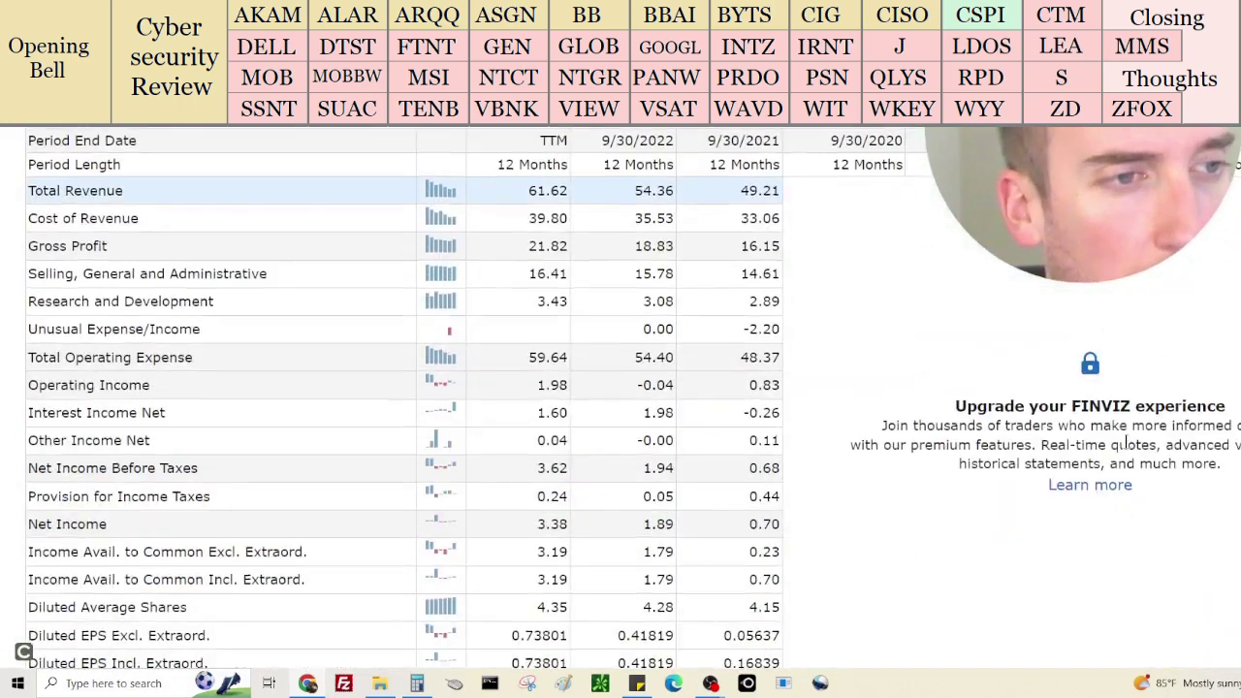
scroll(1122, 441, "up", 12)
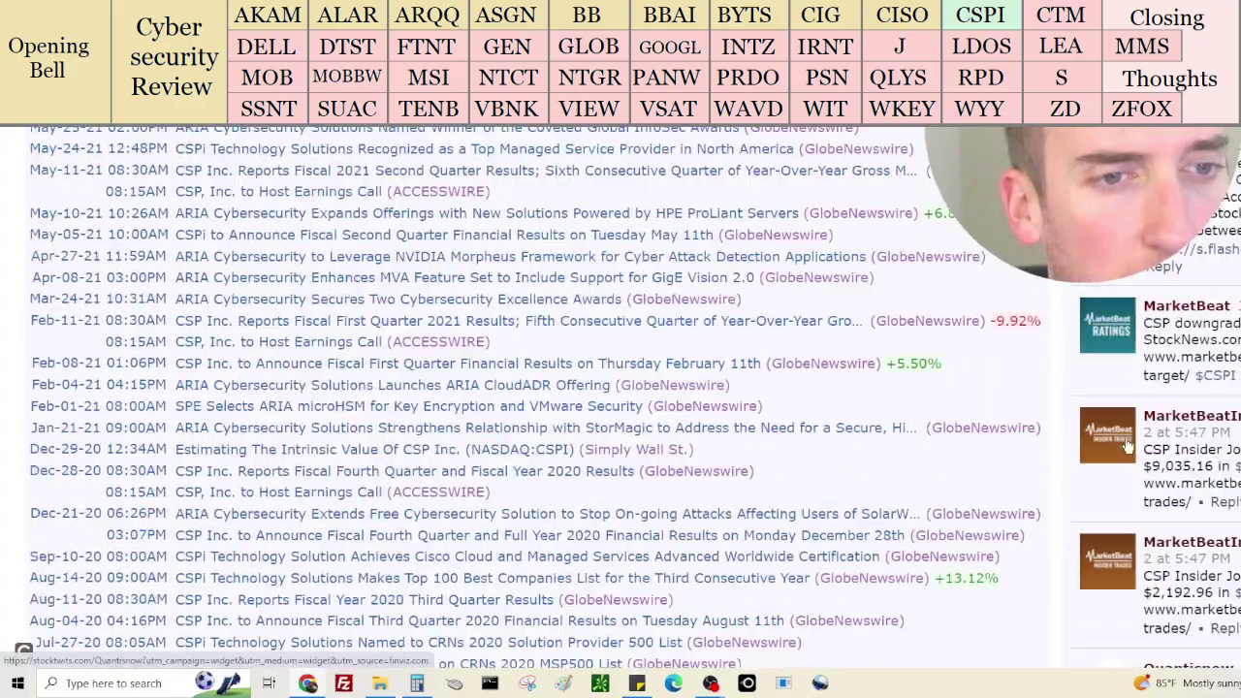
scroll(1115, 441, "up", 10)
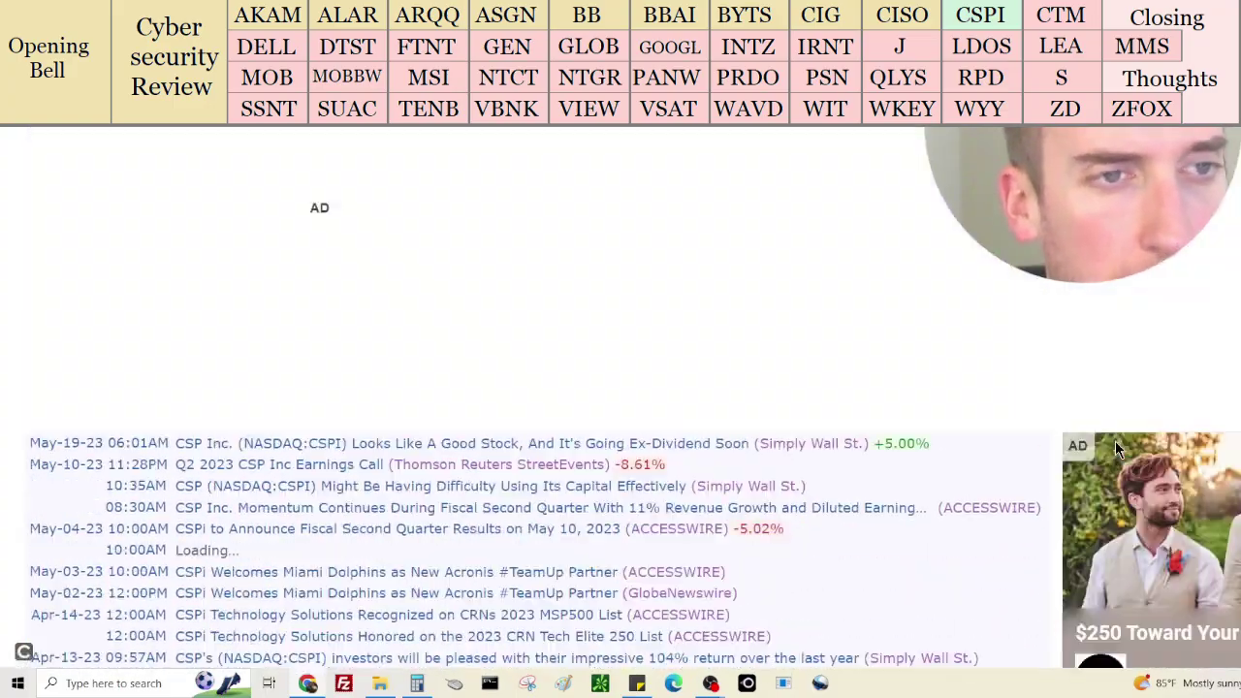
scroll(1048, 453, "up", 1)
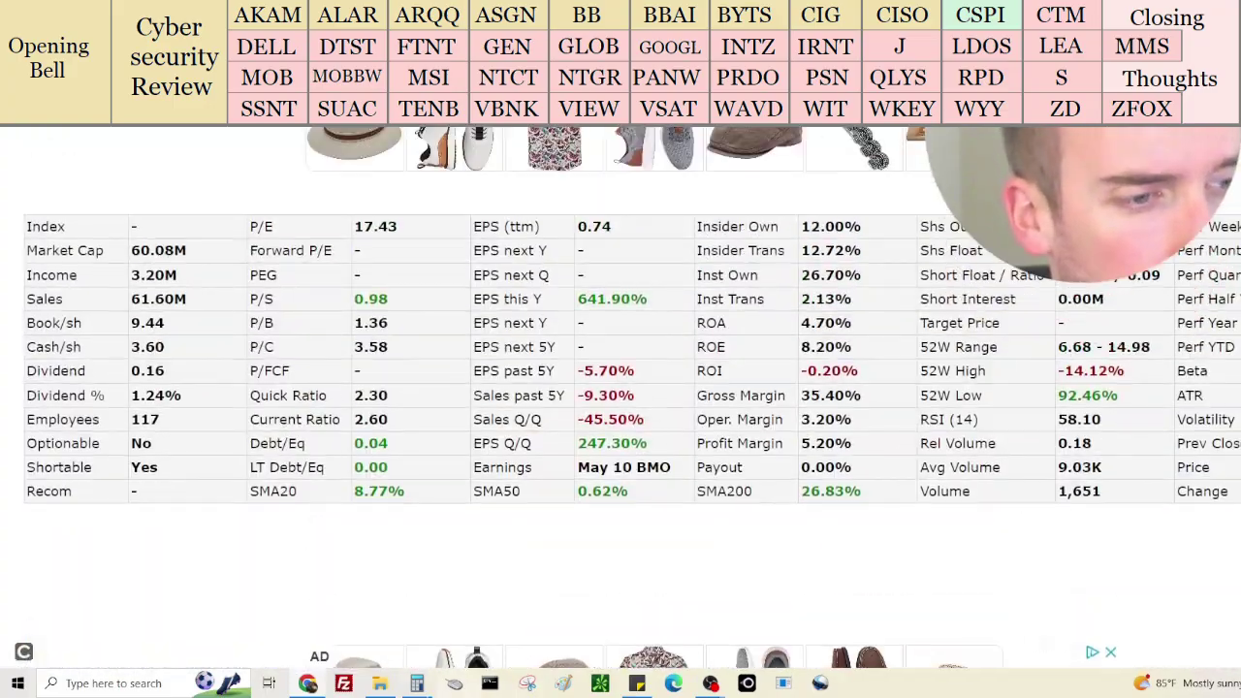
left_click(416, 684)
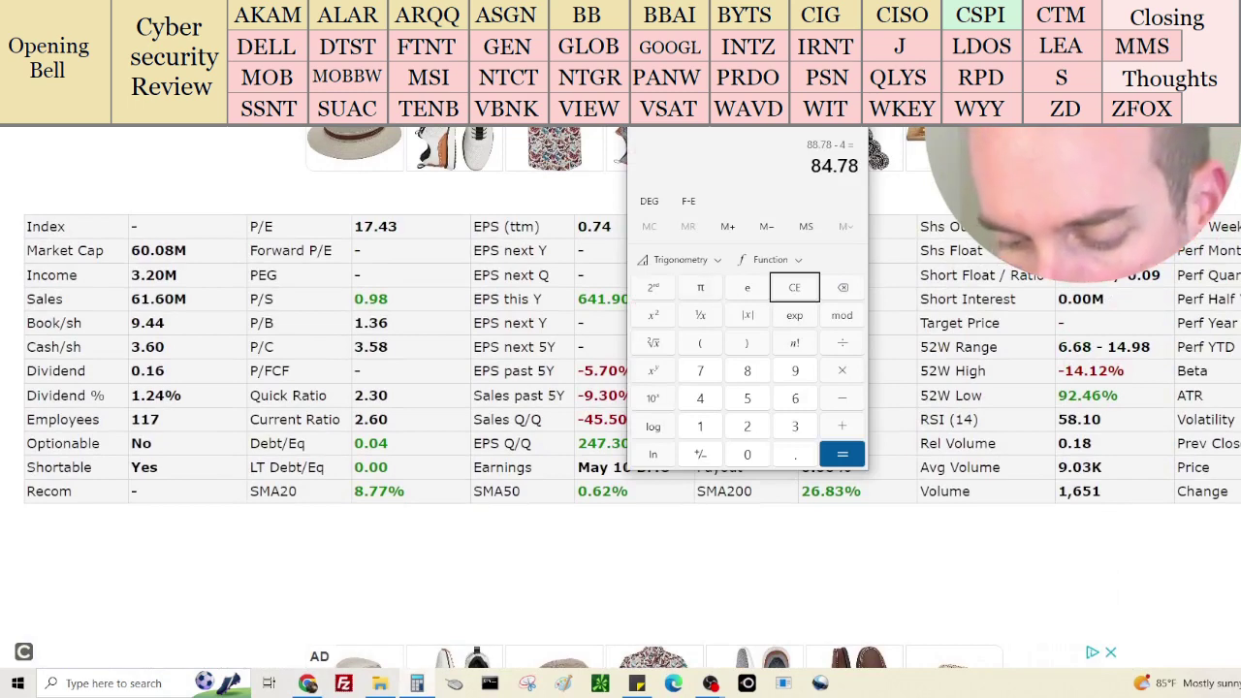
type("3.39")
key("Return")
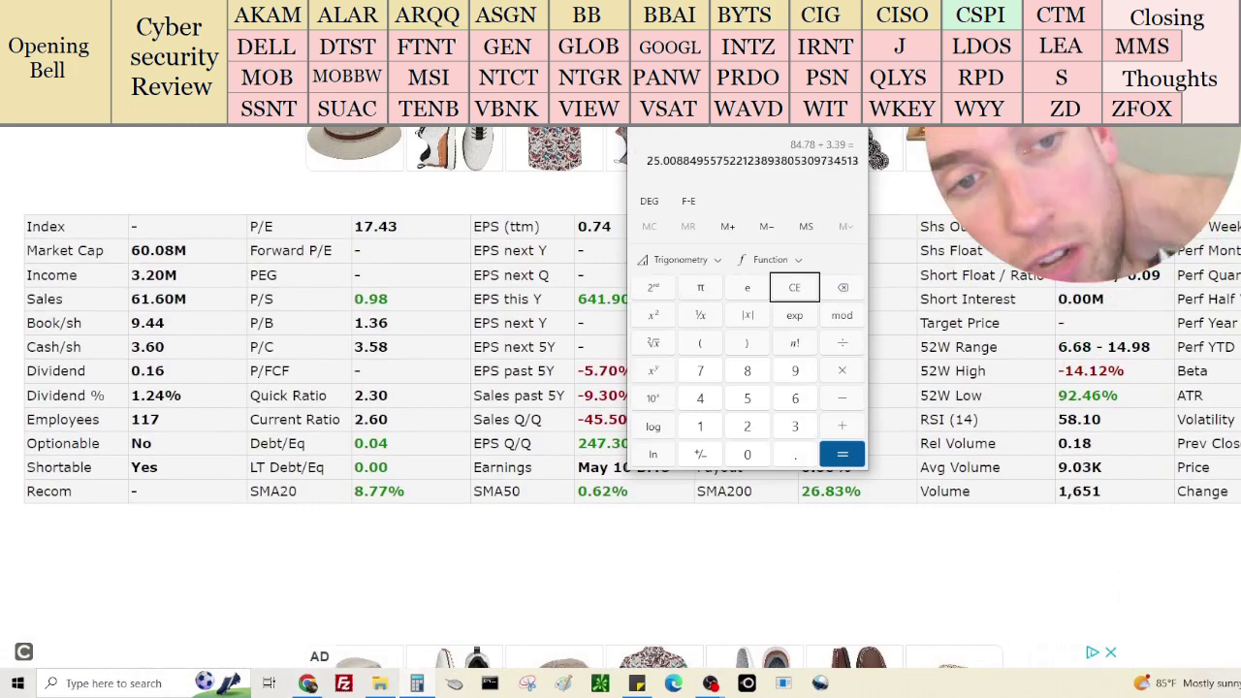
Return to the CSPI page and compare its key statistics with the monthly price chart
key("alt+Tab")
scroll(630, 397, "up", 3)
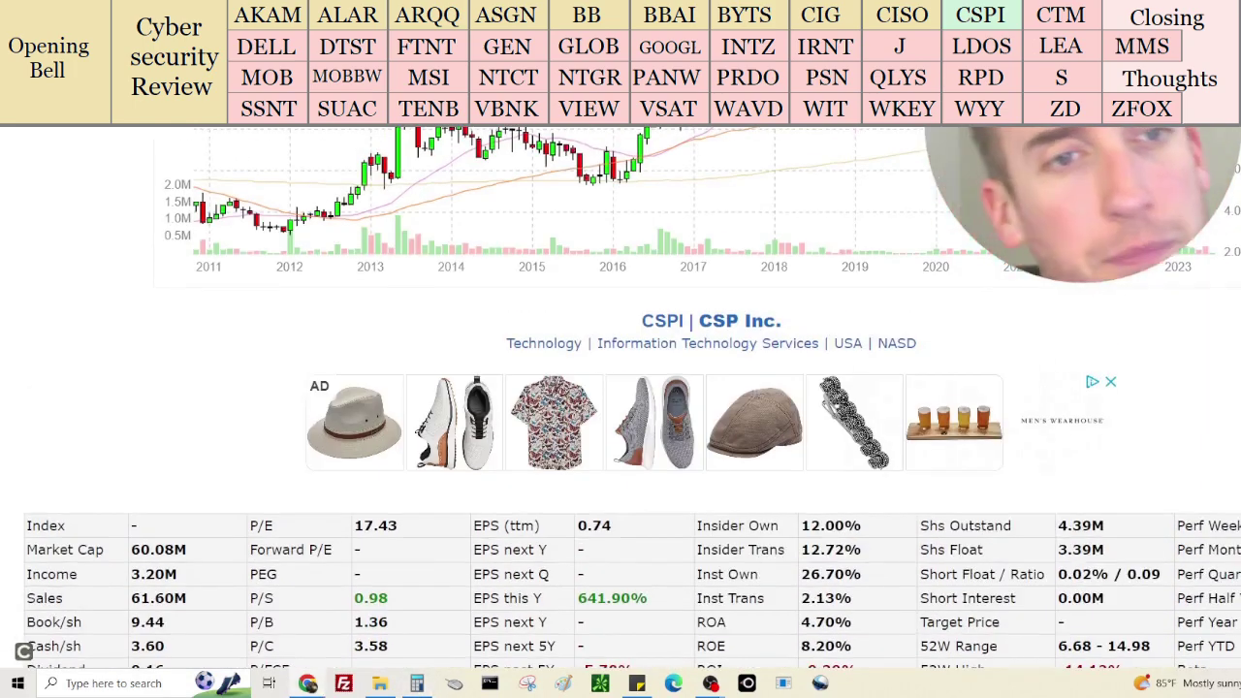
scroll(630, 398, "down", 1)
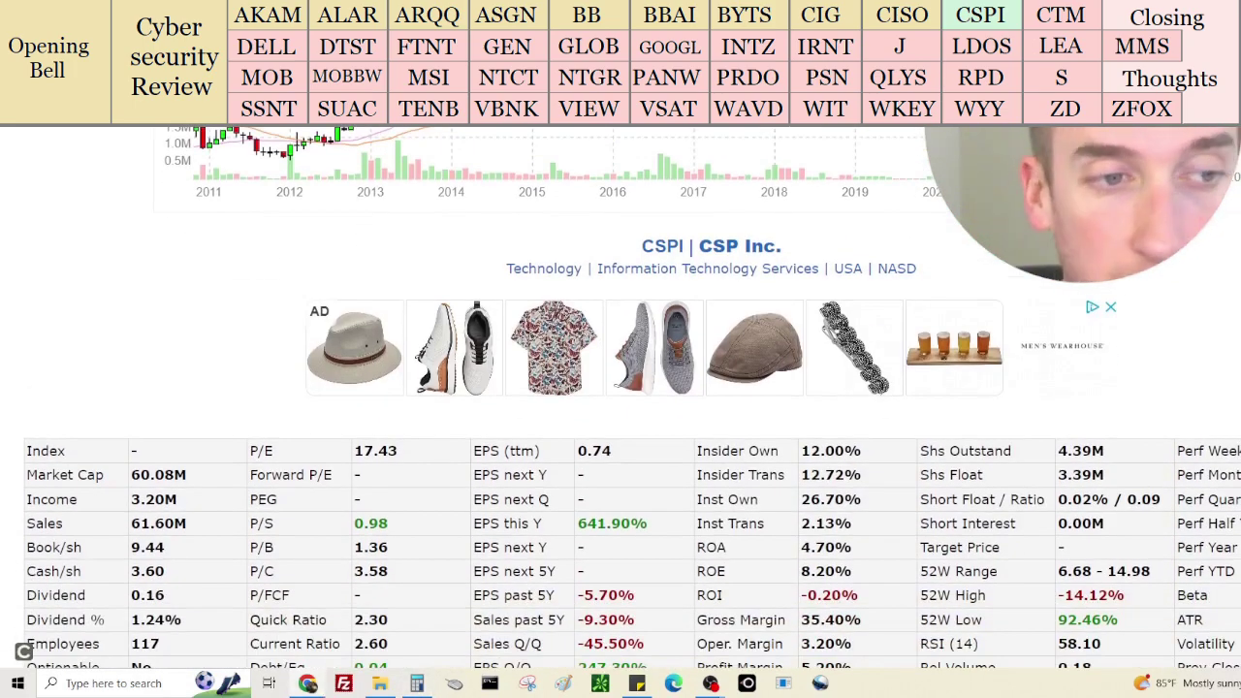
scroll(630, 398, "up", 3)
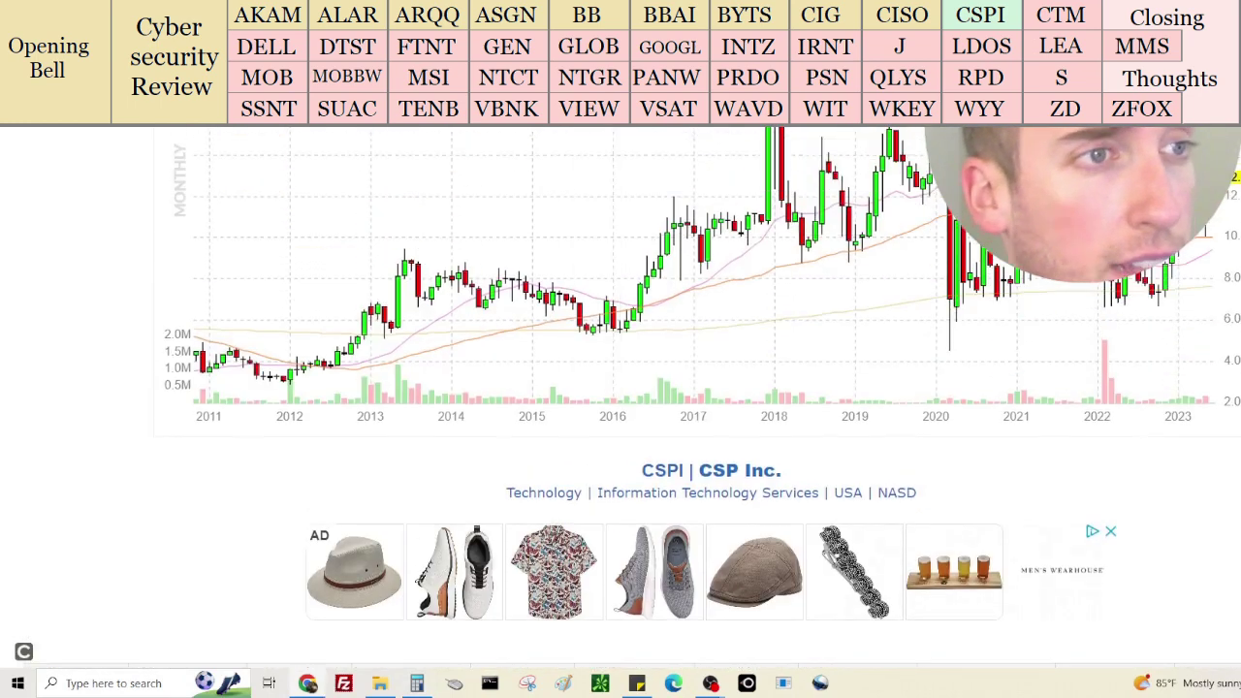
Look up CSPI's institutional ownership page on Fintel
key("ctrl+Tab")
key("ctrl+l")
type("c")
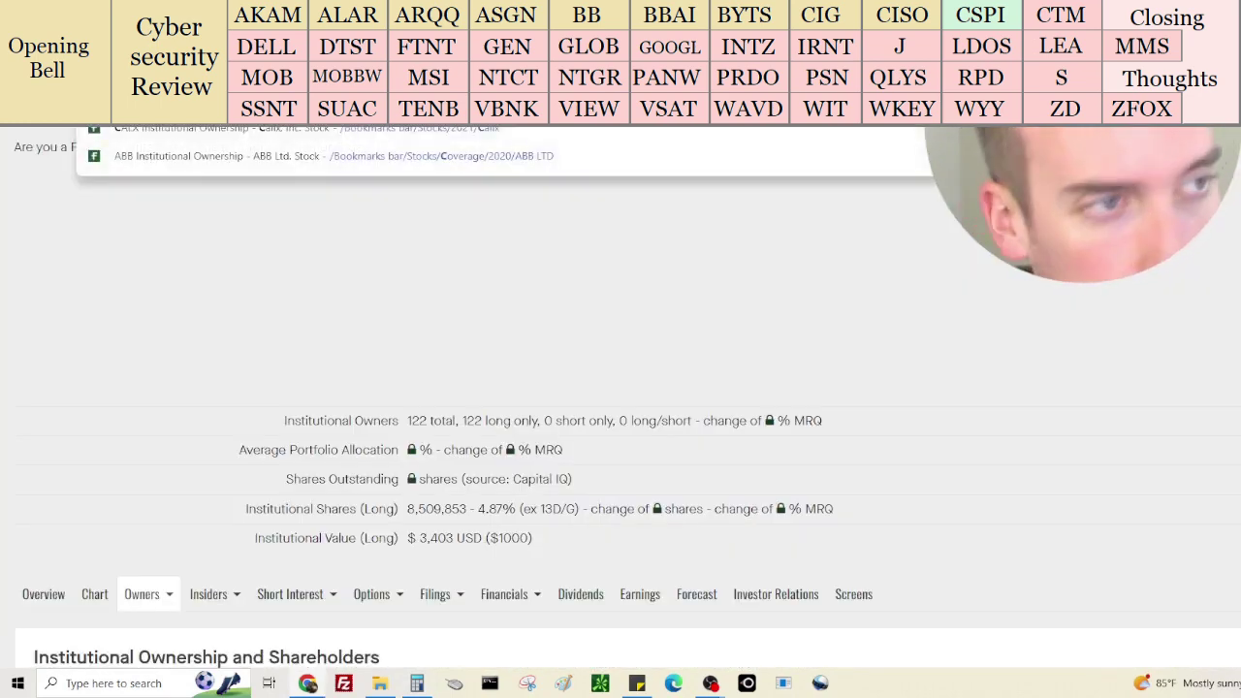
key("Return")
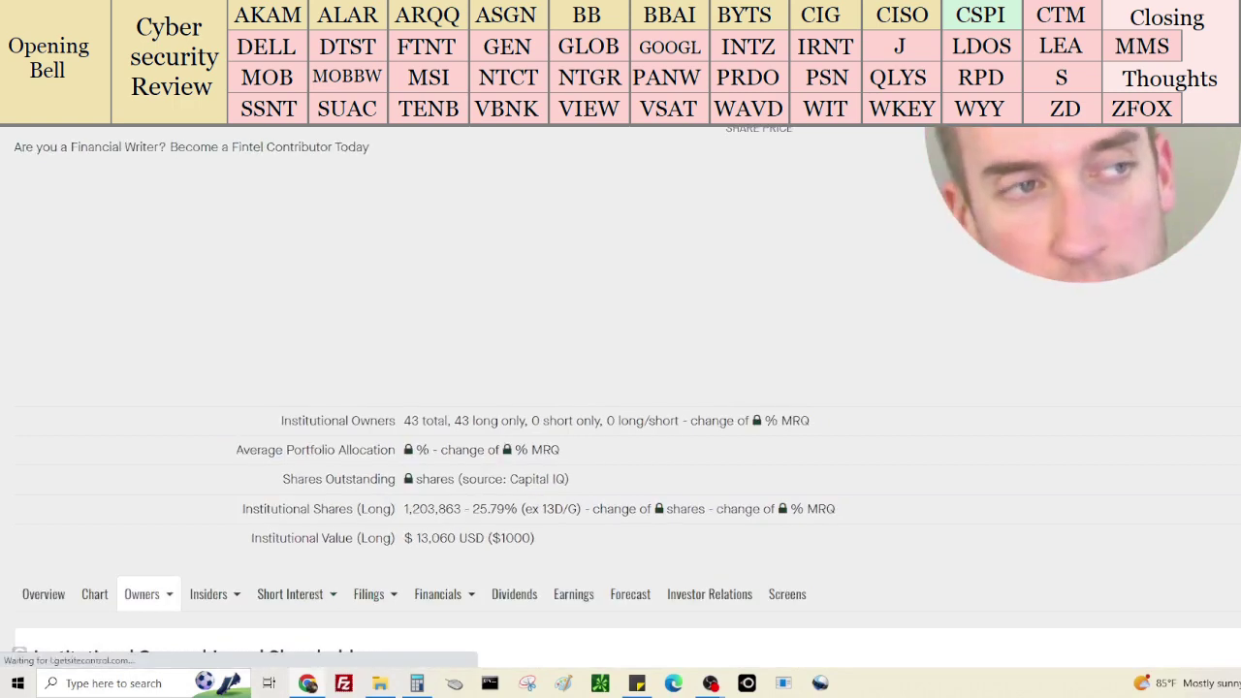
Return to the CSPI page on Finviz and check institutional ownership and the other key statistics against the monthly price chart
key("ctrl+shift+Tab")
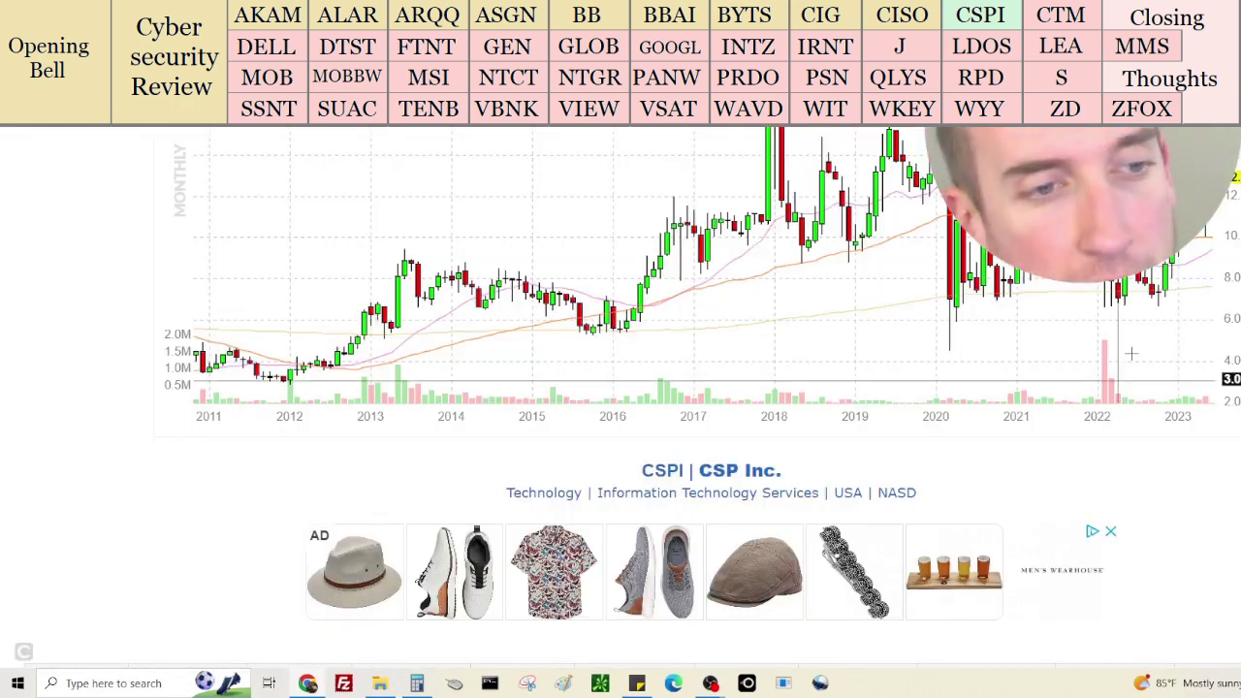
scroll(1124, 361, "down", 4)
left_click_drag(861, 351, 801, 355)
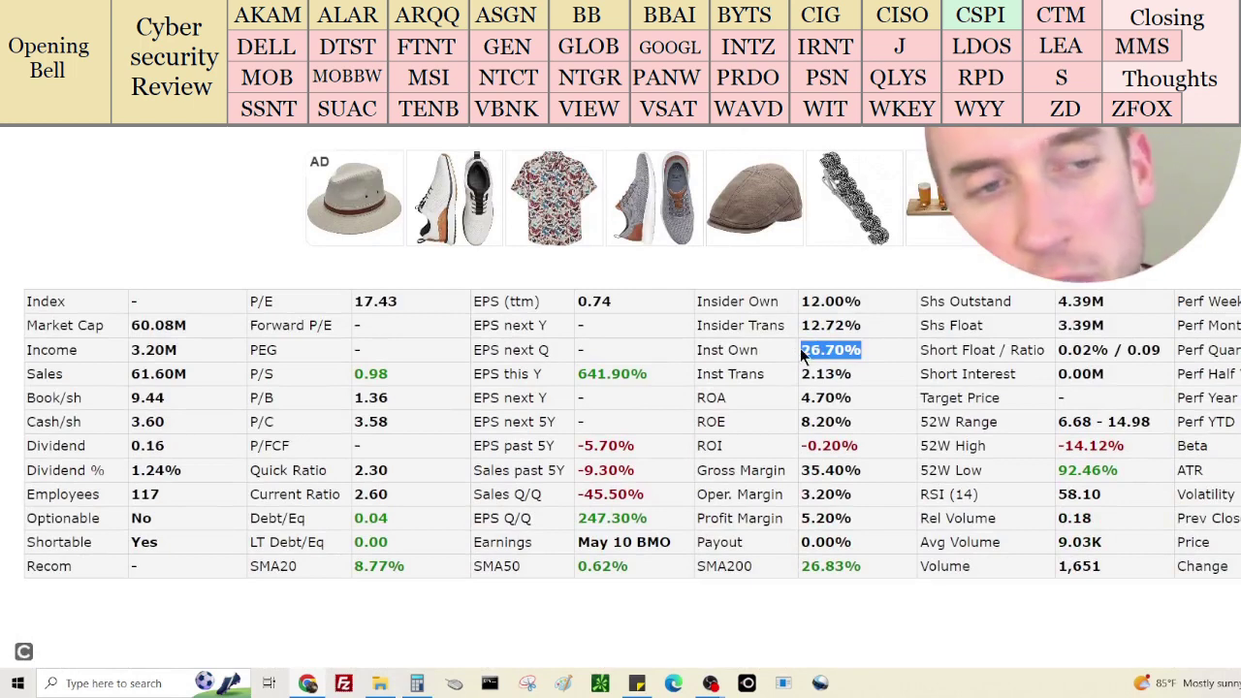
left_click(892, 345)
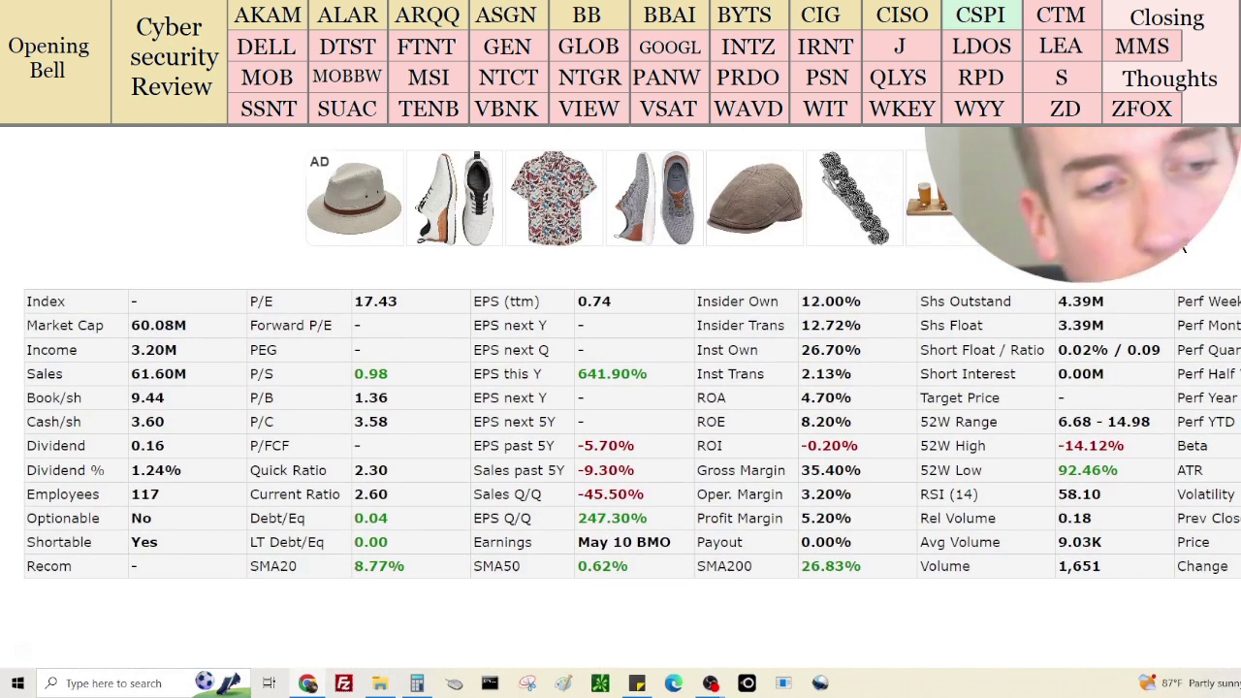
scroll(1171, 443, "down", 1)
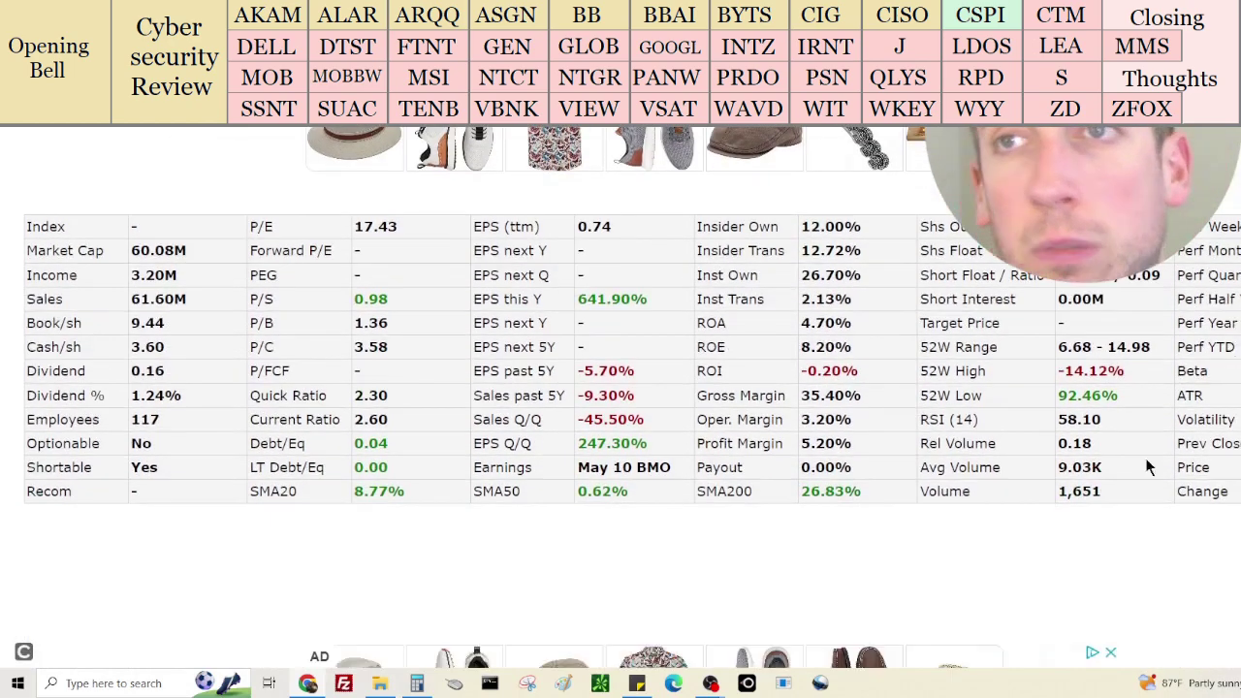
scroll(1120, 485, "up", 5)
scroll(1121, 485, "up", 3)
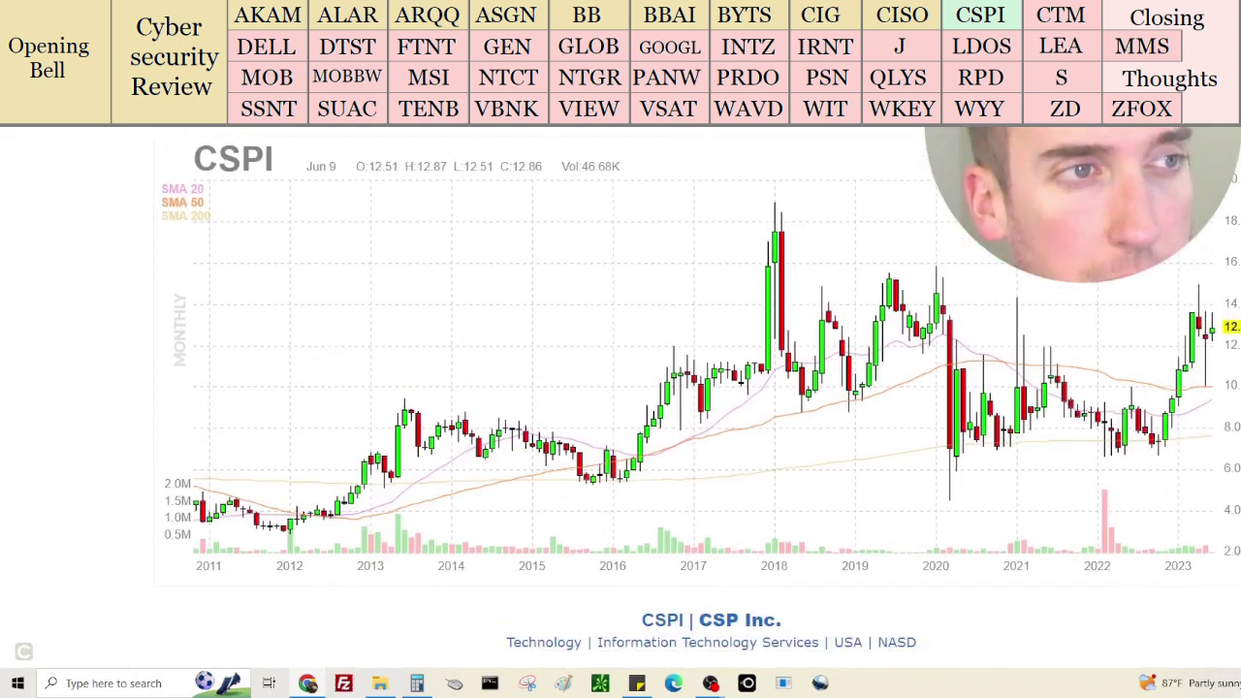
Look up CSPI's ten-year average annual return on AverageAnnualReturn.com
key("ctrl+Tab")
left_click(885, 165)
type("cspi")
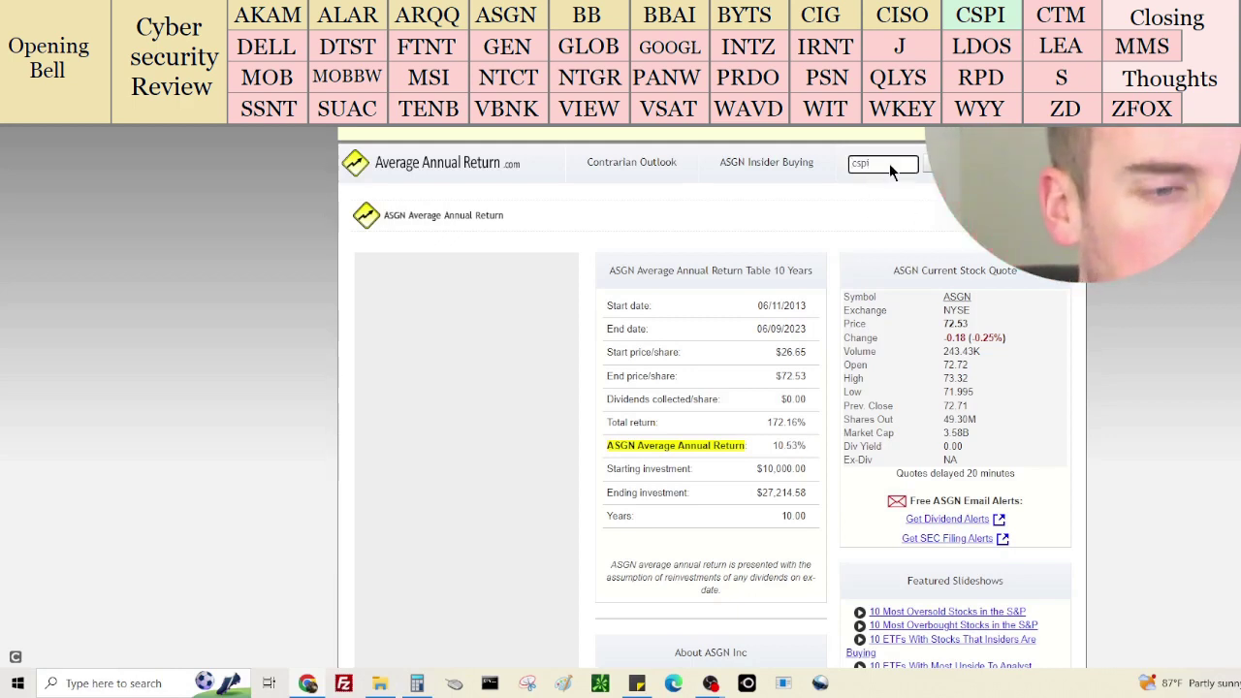
key("Return")
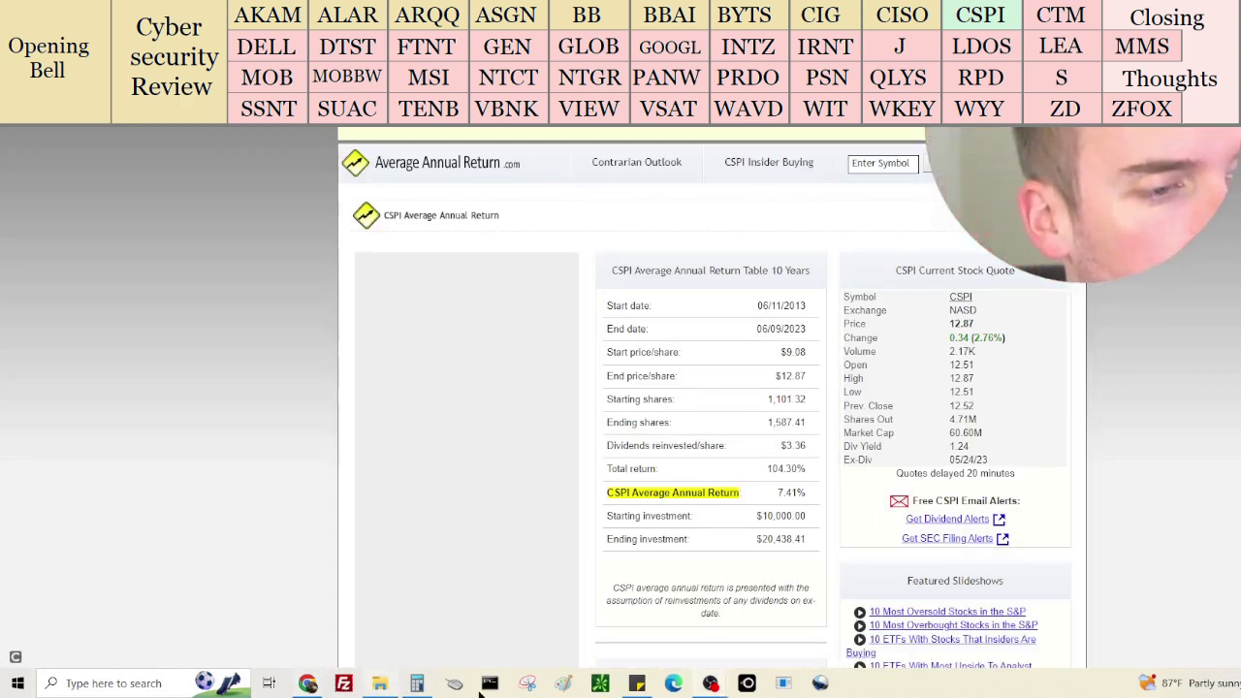
Add the sticky note line "CSPI - currently $12.51 fair is $25, becoming more profitable and net income solidly increasing" and make it bold
left_click(636, 683)
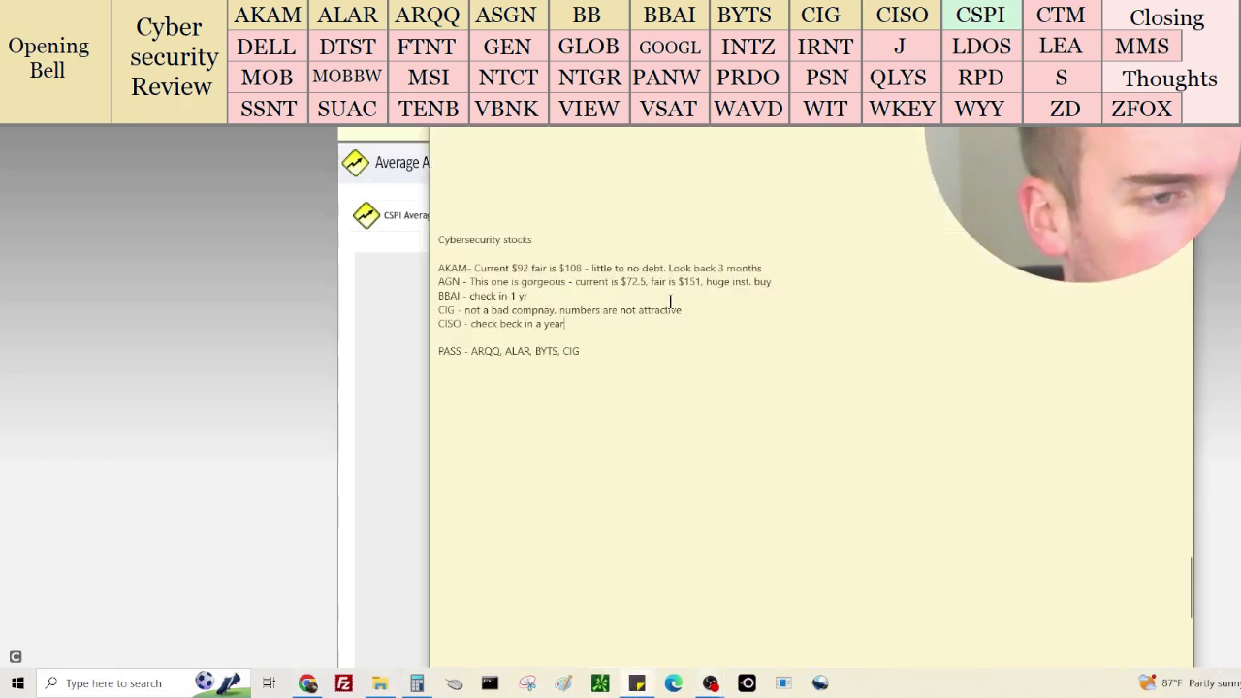
key("Return")
type("CSPI - currently $12.51")
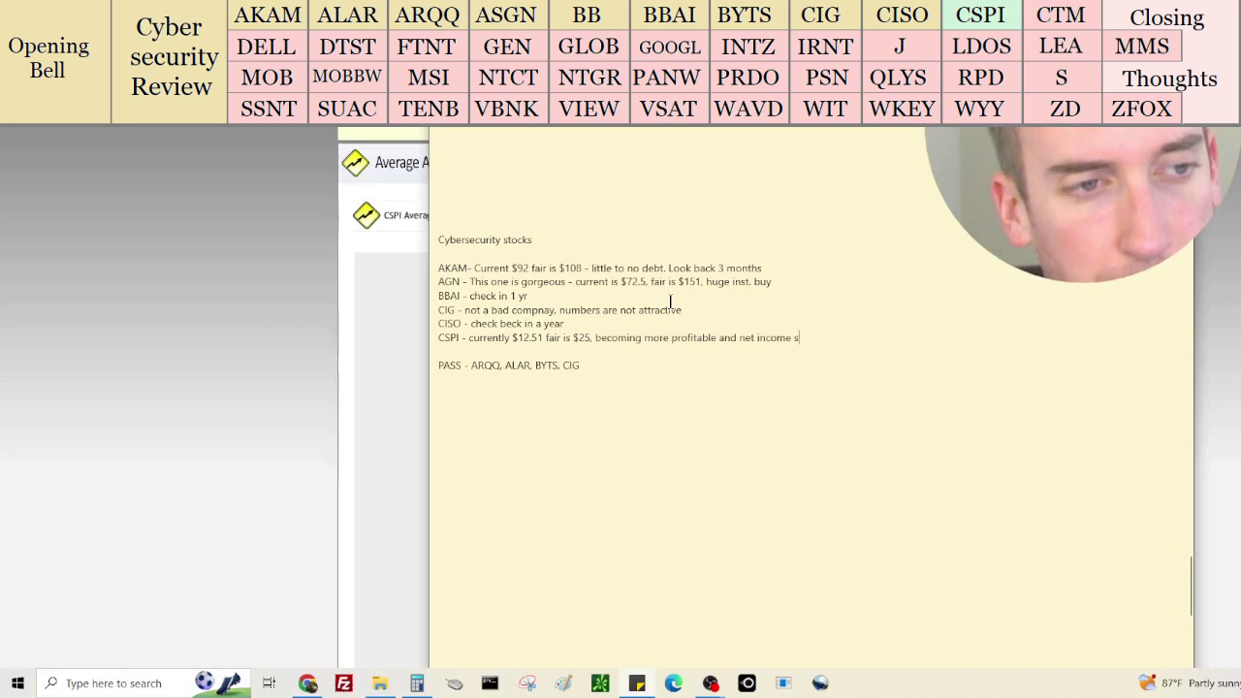
type("increasing")
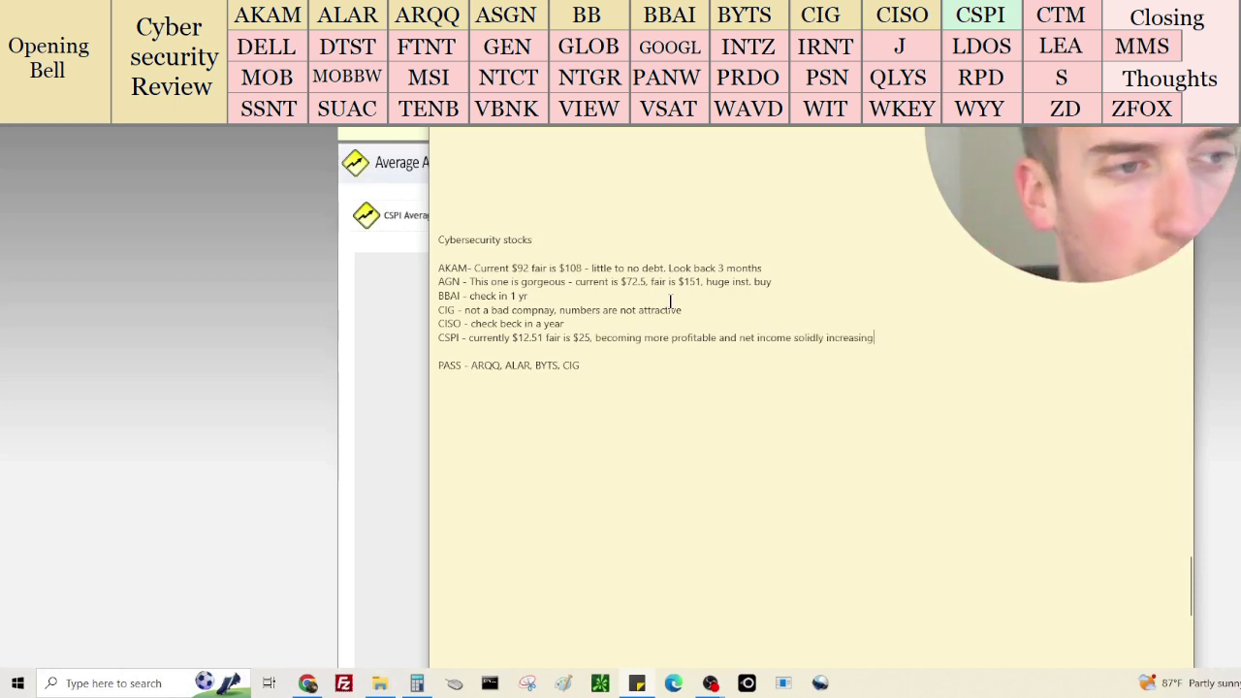
left_click_drag(910, 338, 441, 337)
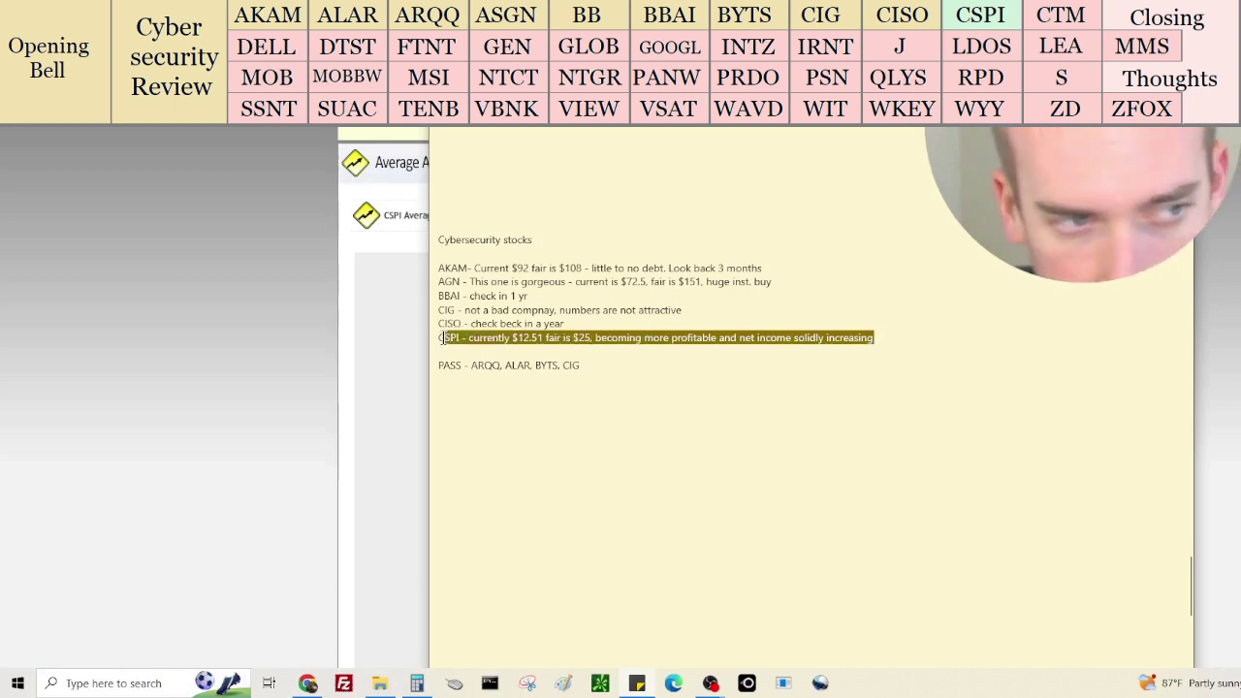
left_click(606, 282)
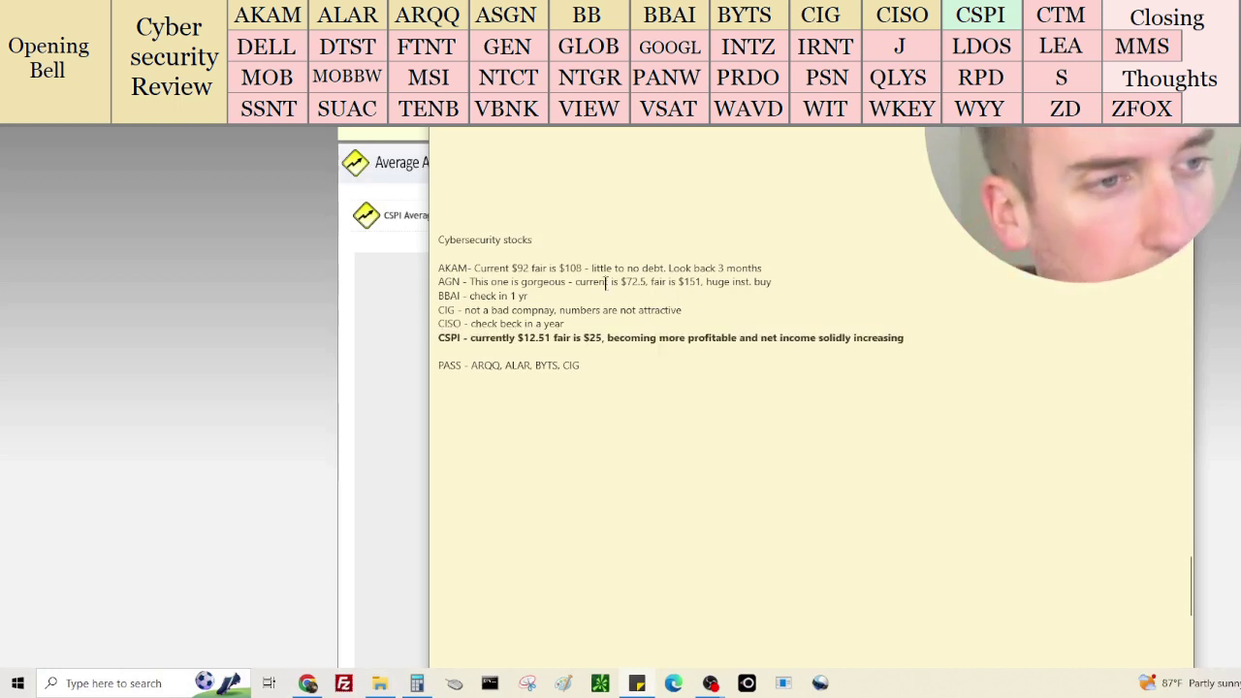
Make the AGN and AKAM lines in the cybersecurity stocks note bold
left_click(580, 271, "shift")
left_click(456, 270, "shift")
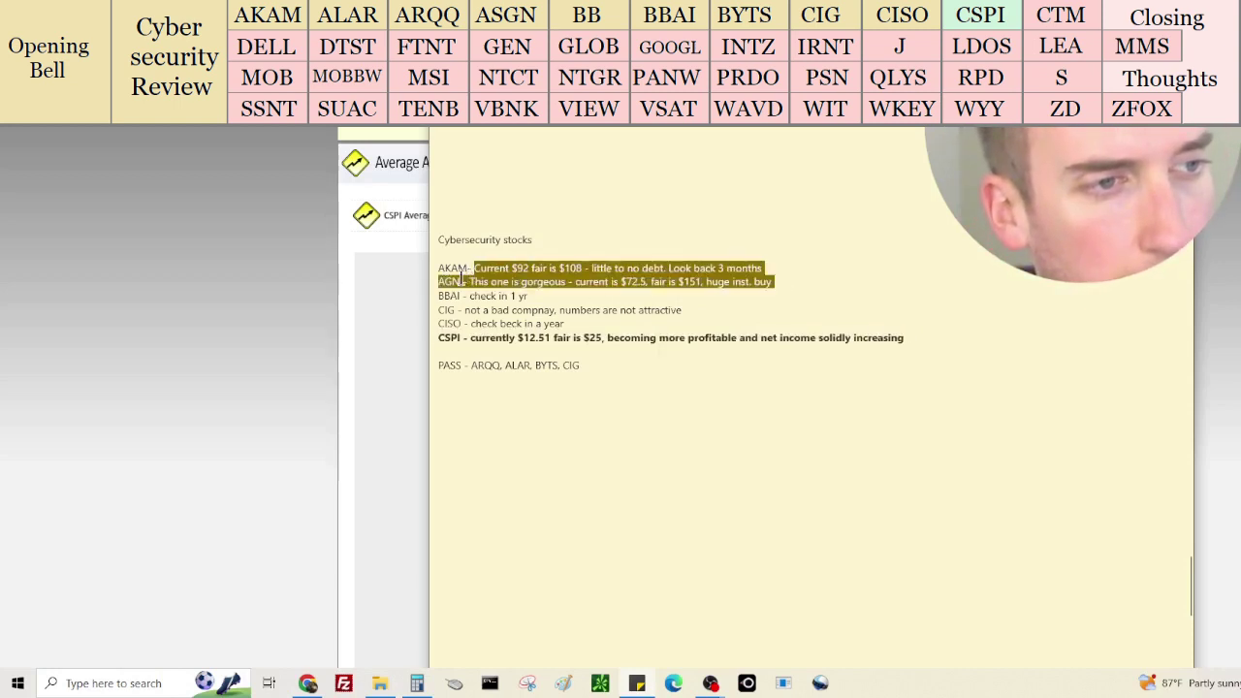
left_click(459, 281)
left_click_drag(818, 285, 441, 281)
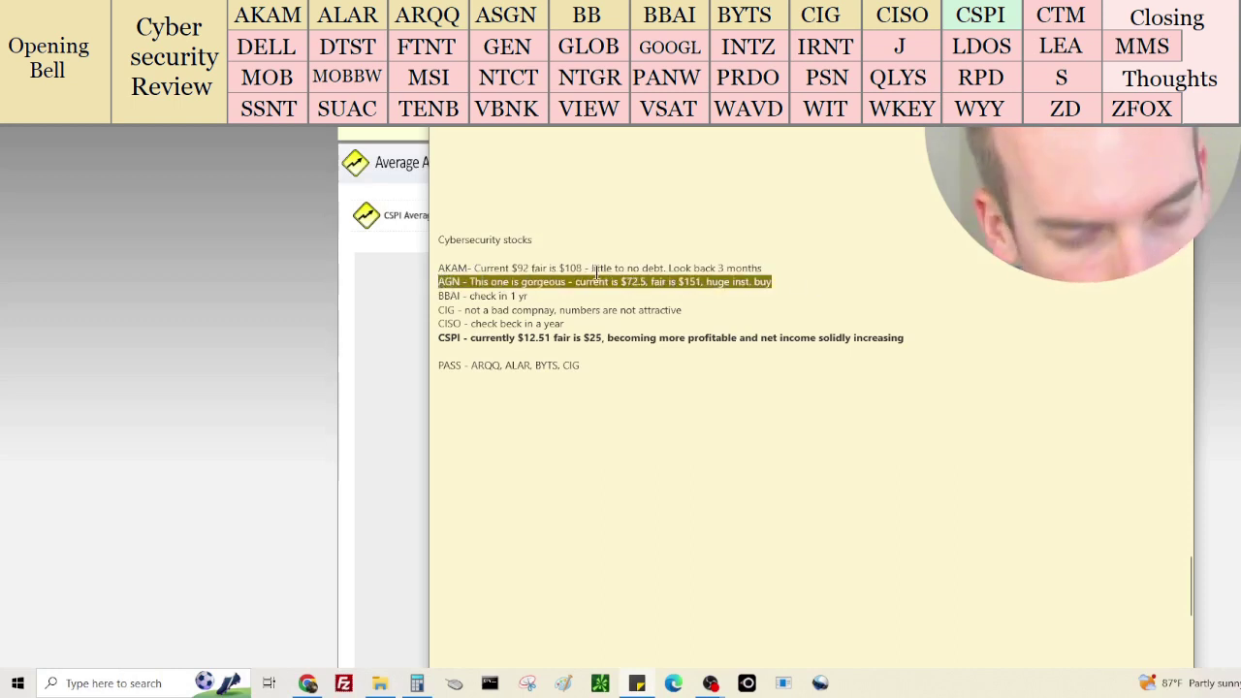
key("ctrl+b")
left_click(617, 268)
left_click_drag(770, 269, 439, 264)
key("ctrl+b")
left_click(901, 355)
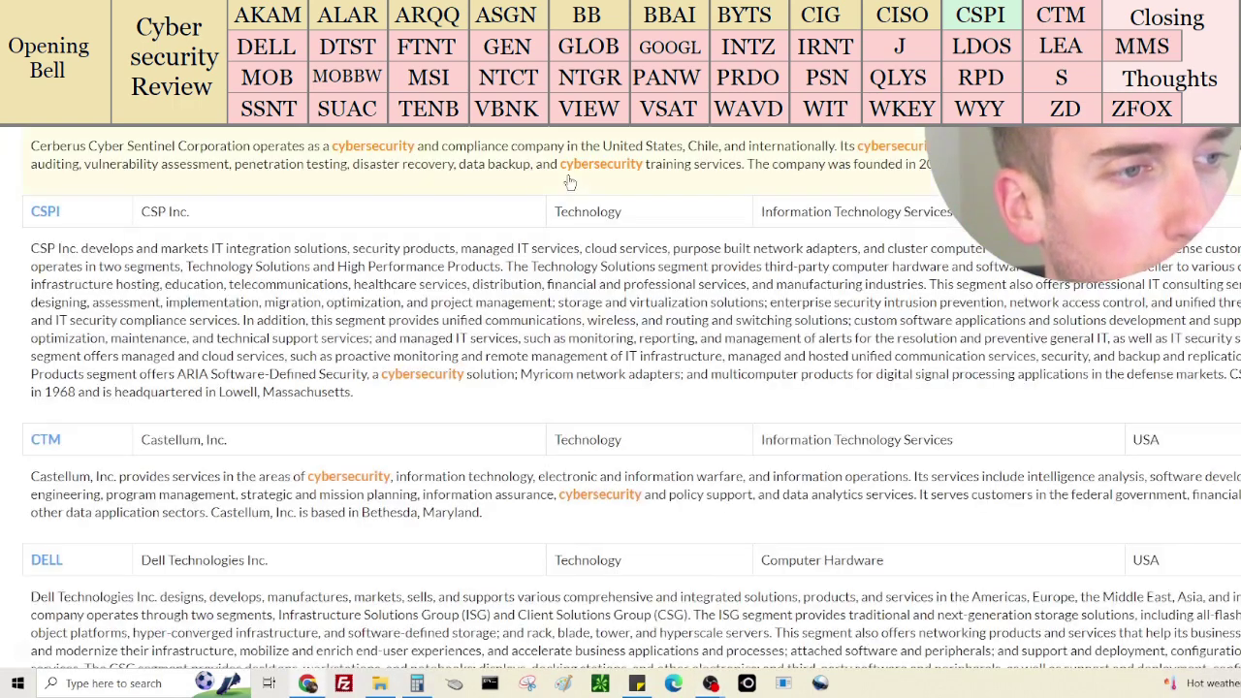
Open the CTM and DELL quote pages in new tabs from the cybersecurity screener results on Finviz
scroll(109, 277, "down", 2)
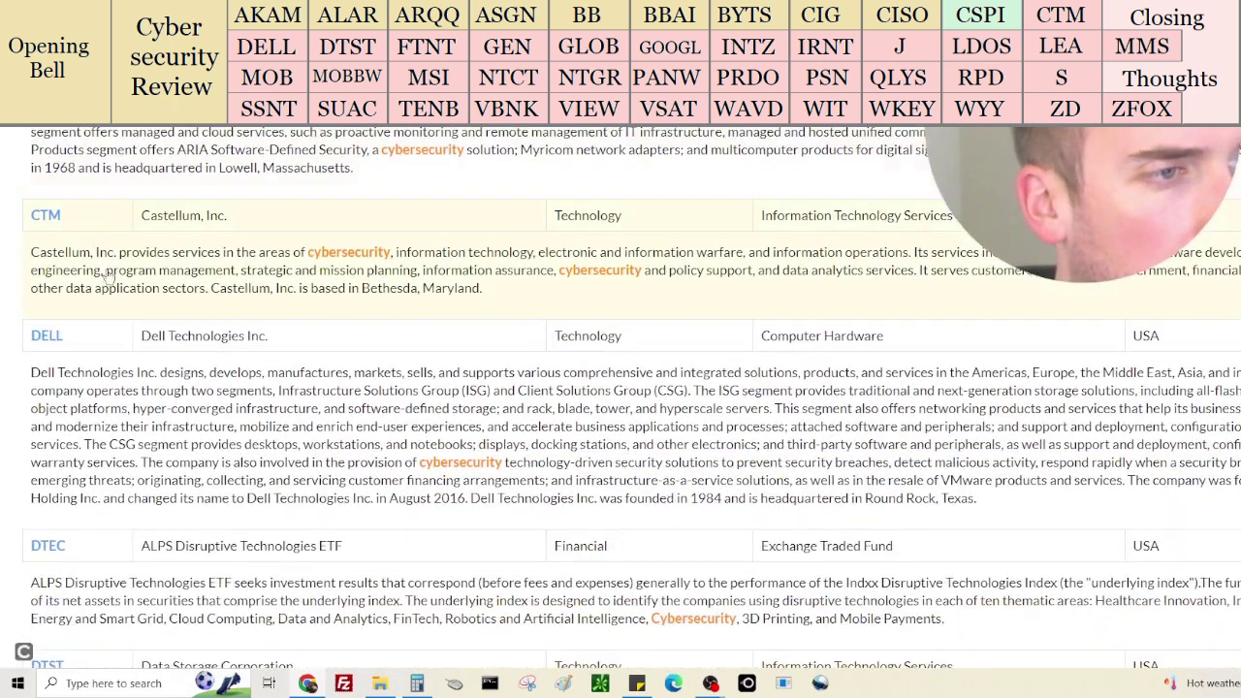
right_click(60, 216)
left_click(88, 226)
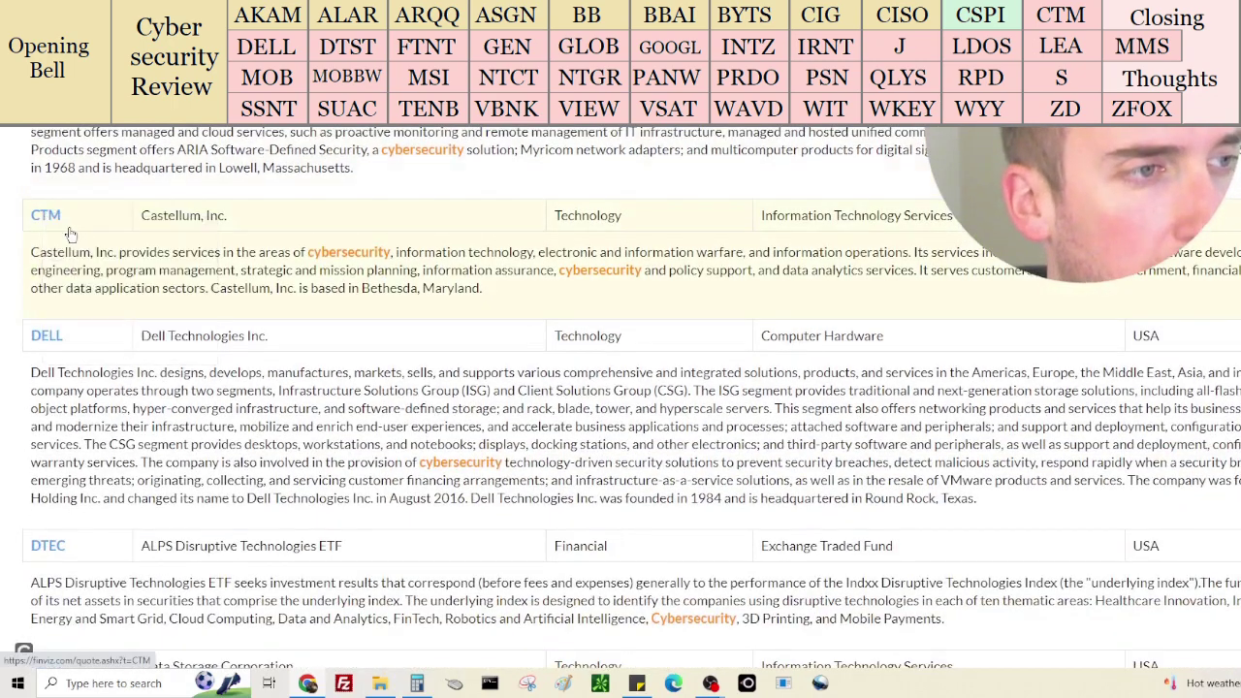
right_click(55, 343)
left_click(88, 351)
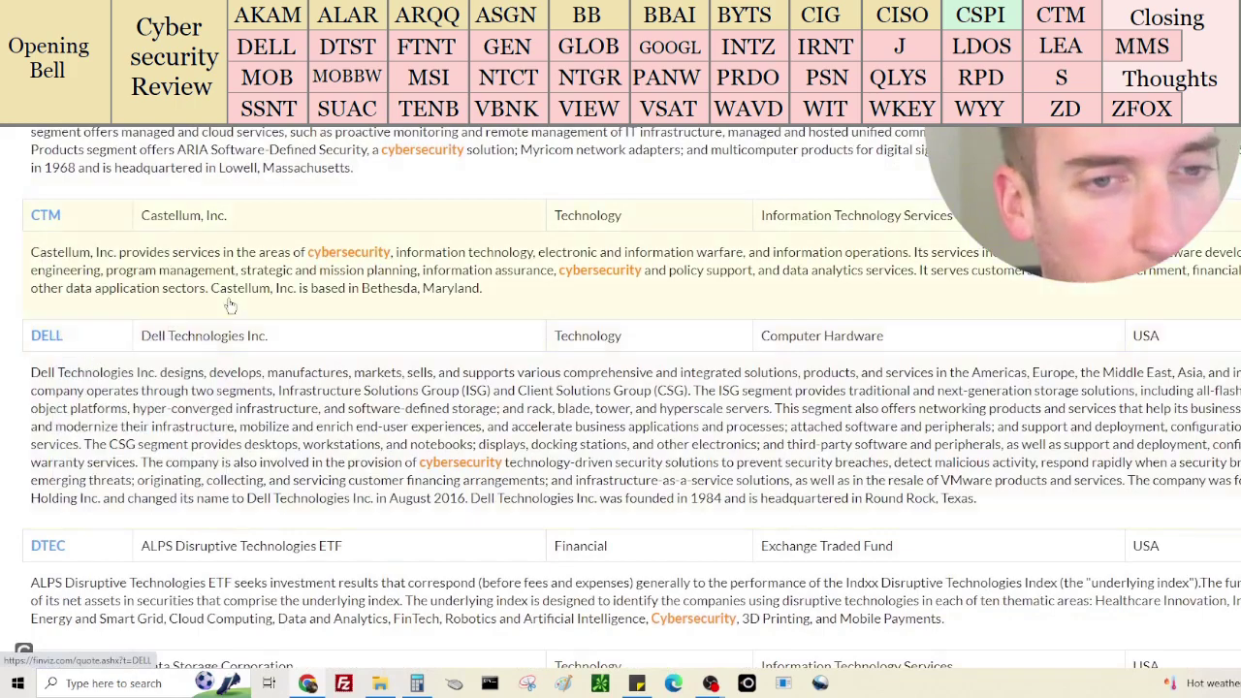
scroll(161, 241, "down", 5)
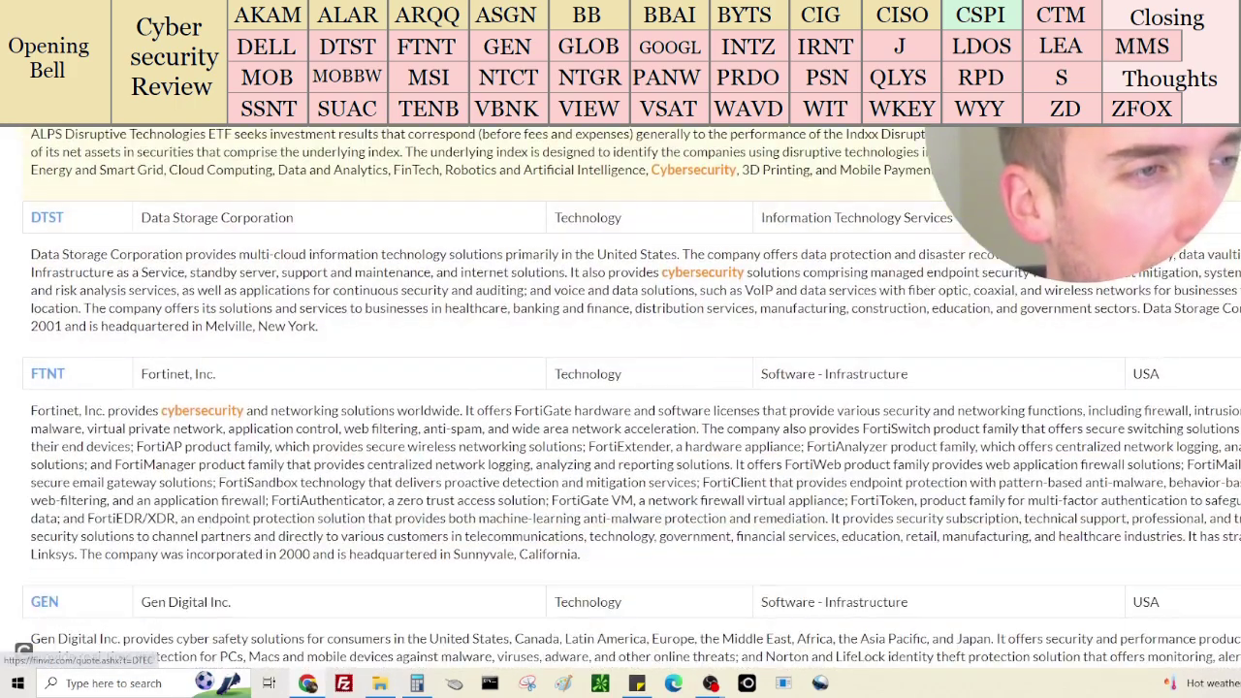
right_click(60, 107)
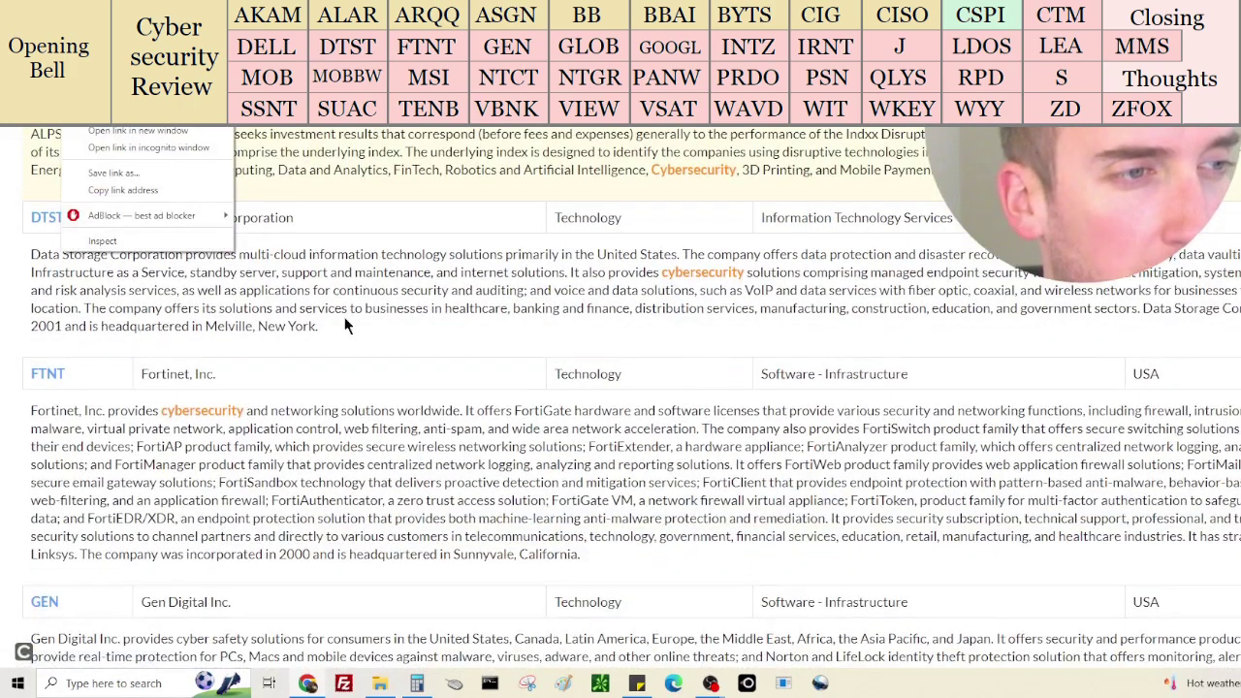
left_click(429, 330)
mouse_move(430, 329)
left_mouse_down()
mouse_move(320, 291)
mouse_move(371, 304)
left_mouse_up()
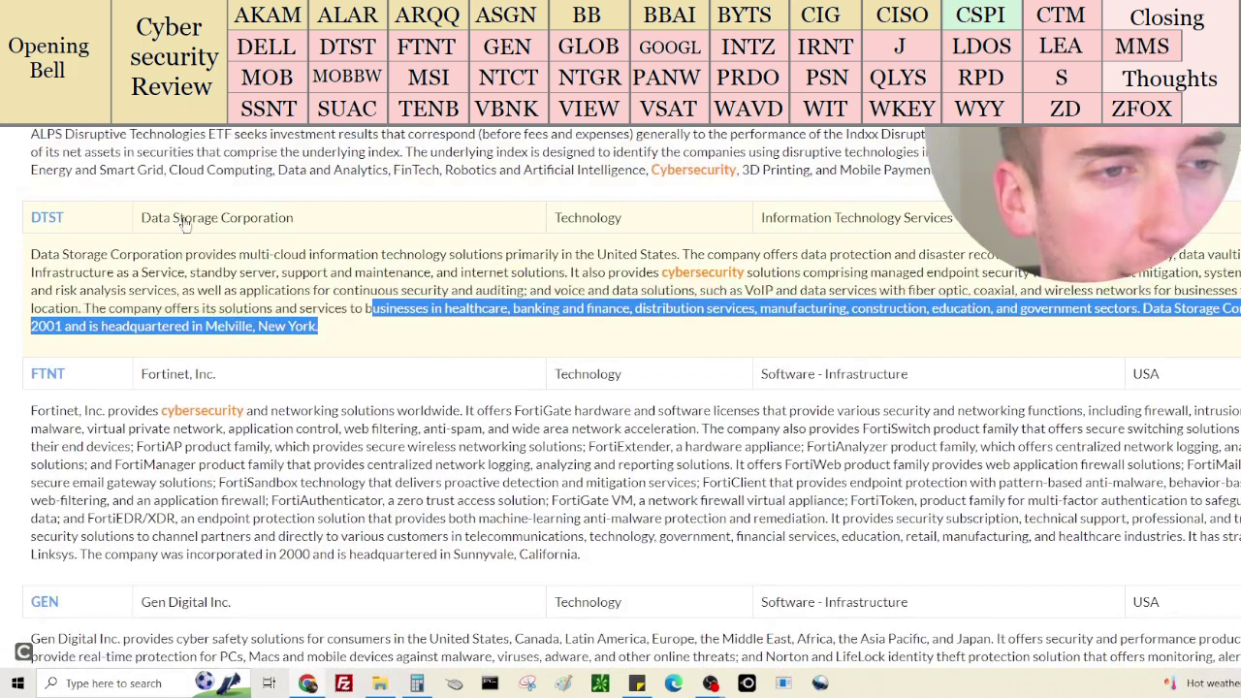
left_click(49, 221)
right_click(55, 217)
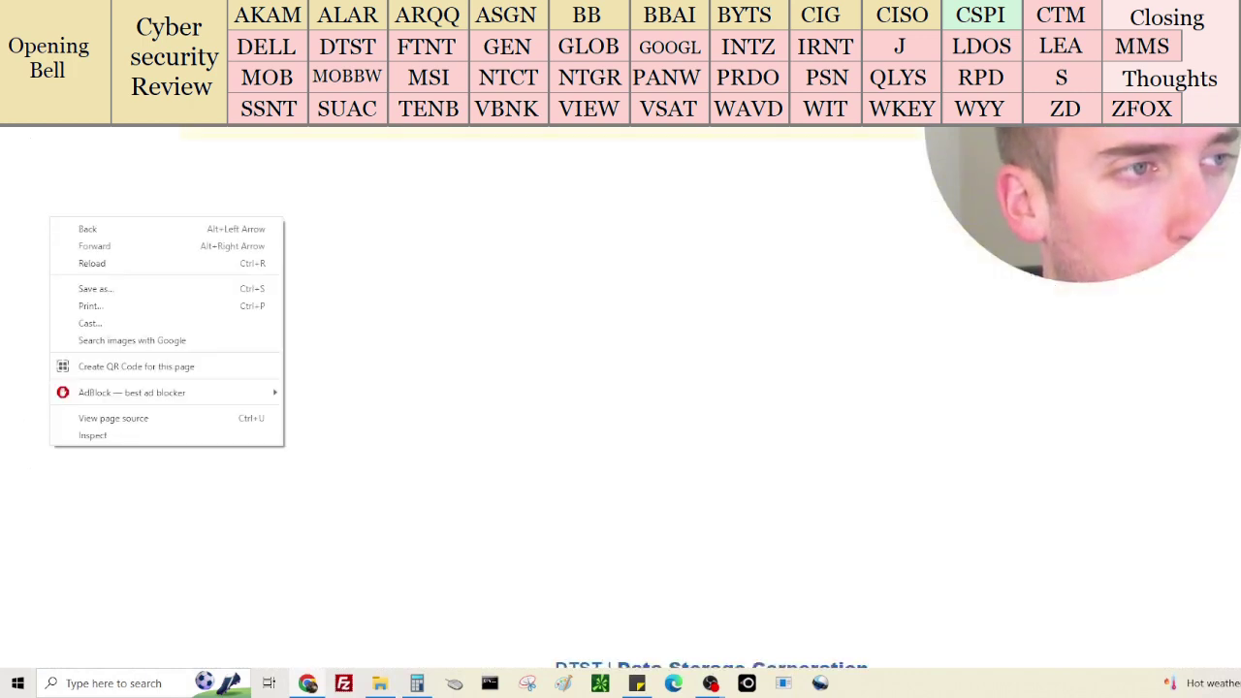
key("Escape")
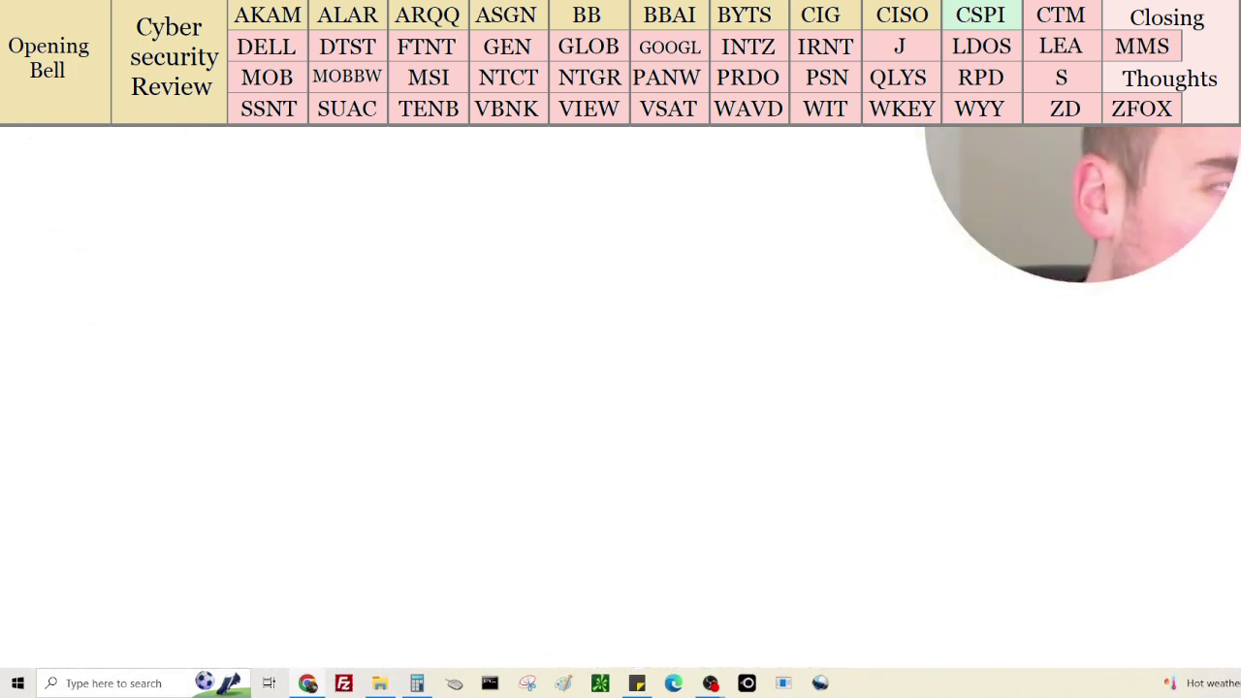
key("alt+Left")
Open the DTST and FTNT quote pages in new tabs from the screener results
scroll(329, 398, "down", 20)
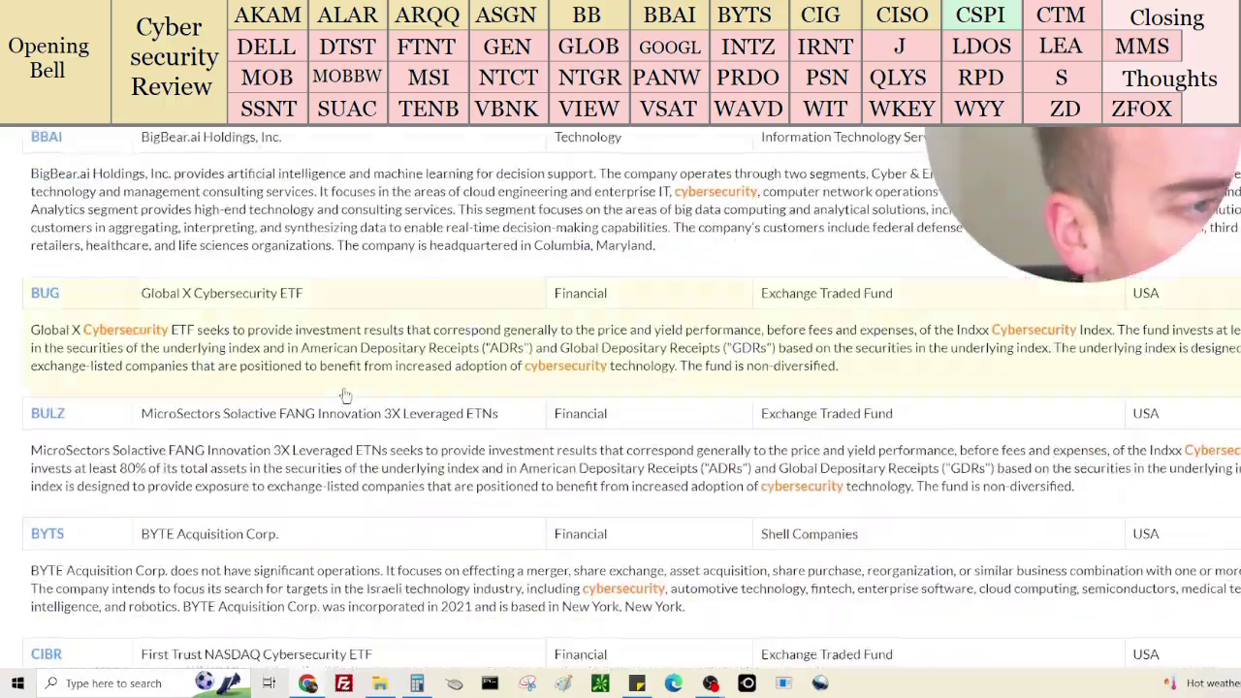
scroll(328, 327, "down", 11)
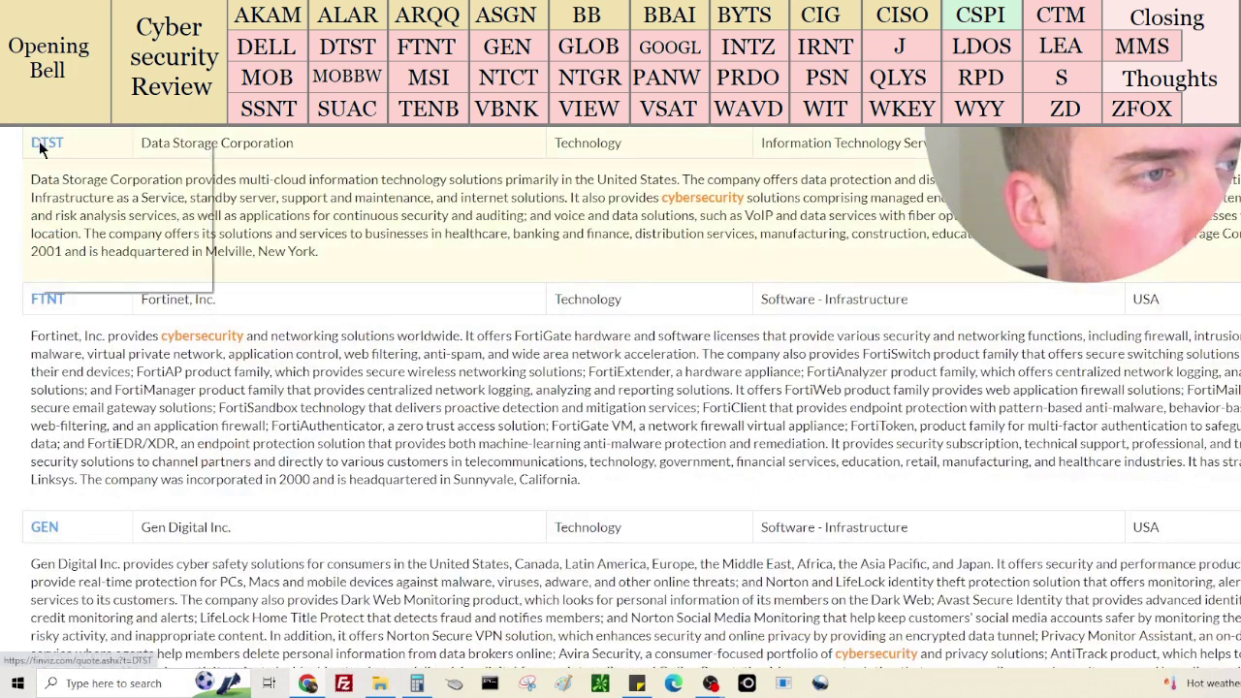
right_click(54, 299)
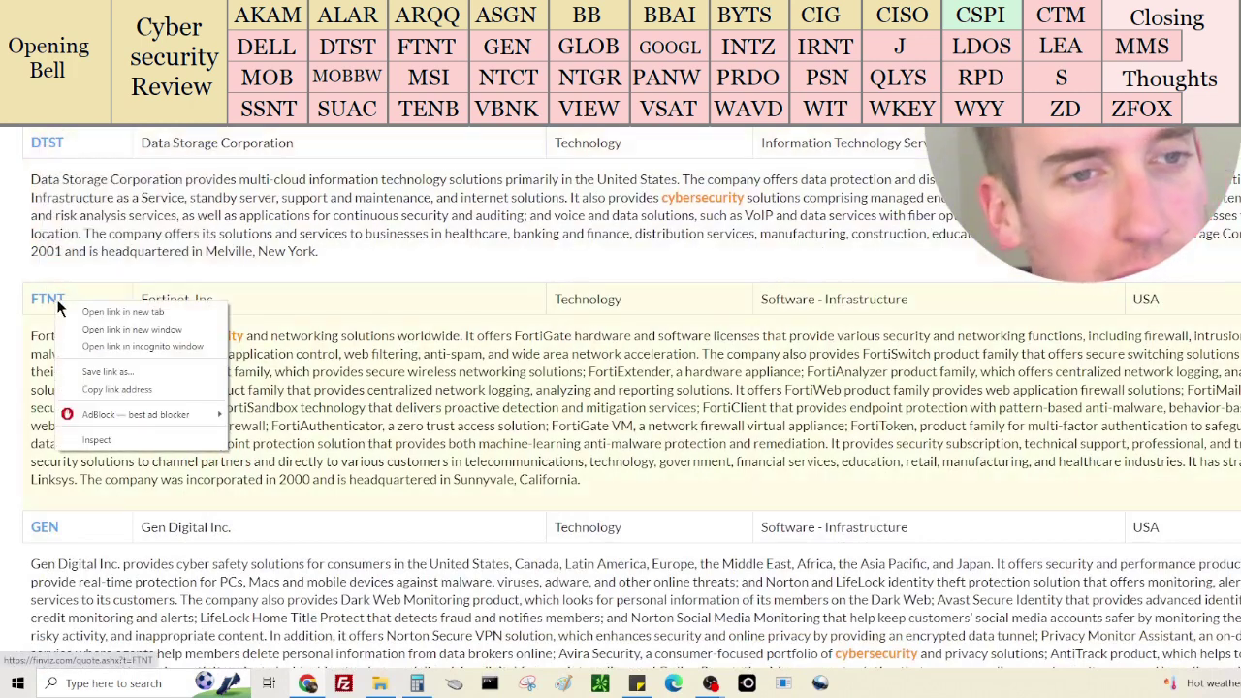
left_click(78, 310)
scroll(92, 383, "down", 5)
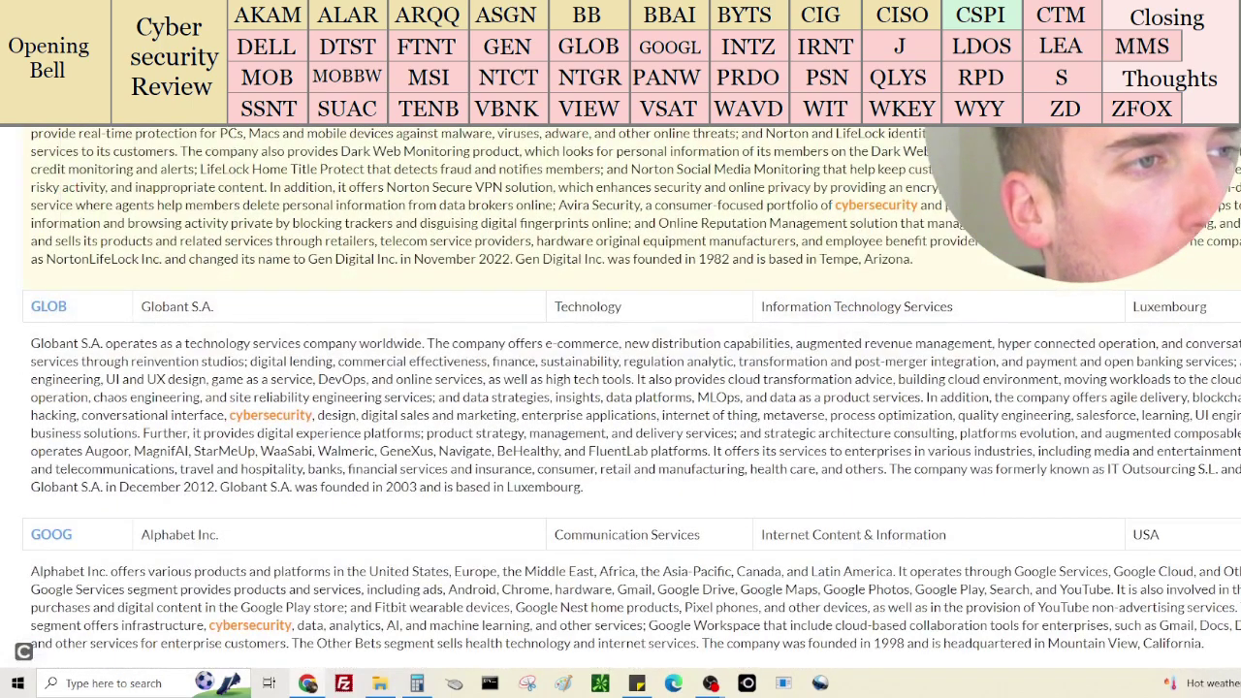
Switch to the CTM quote page and examine its daily price chart and key statistics
key("ctrl+Tab")
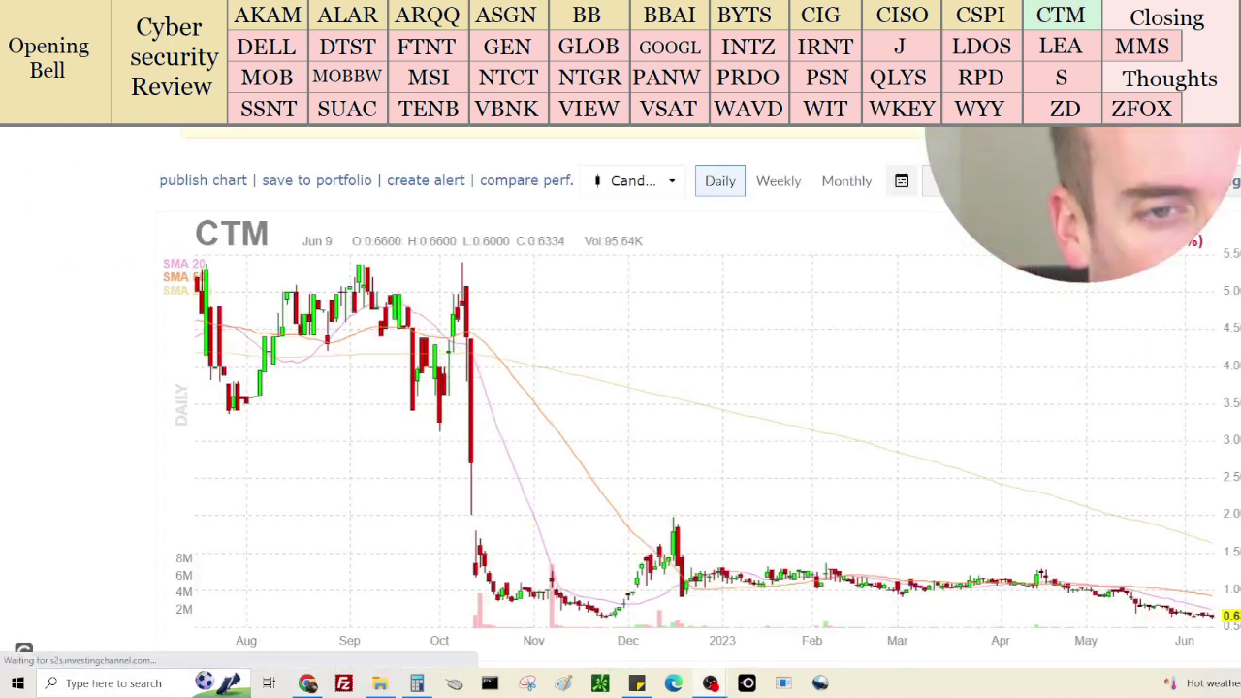
scroll(621, 388, "down", 8)
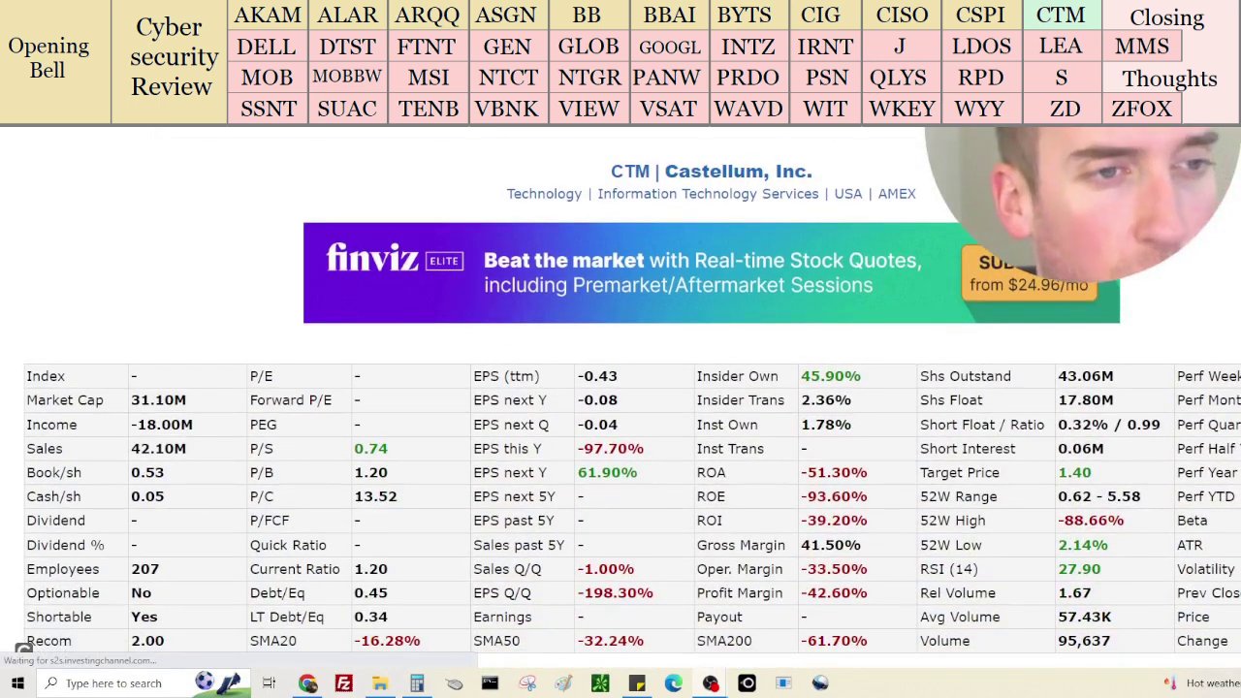
scroll(621, 388, "down", 1)
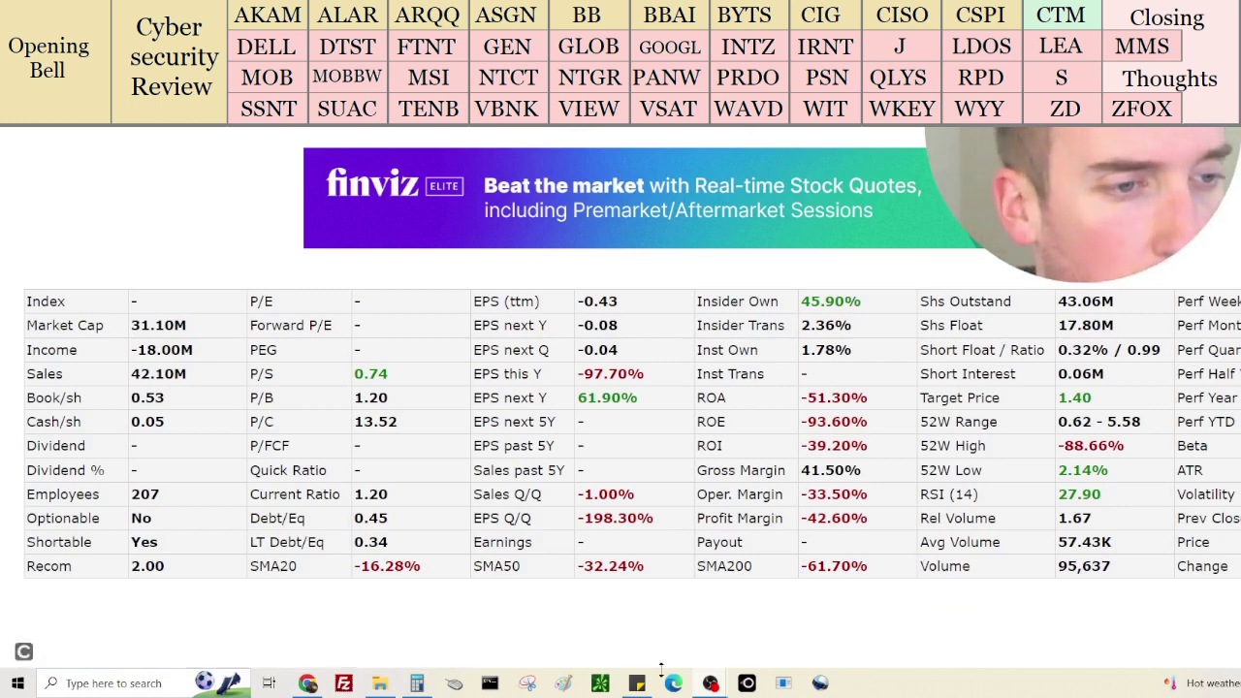
Subtract CTM's 18 million loss from its 42.1 million sales on the calculator
left_click(417, 683)
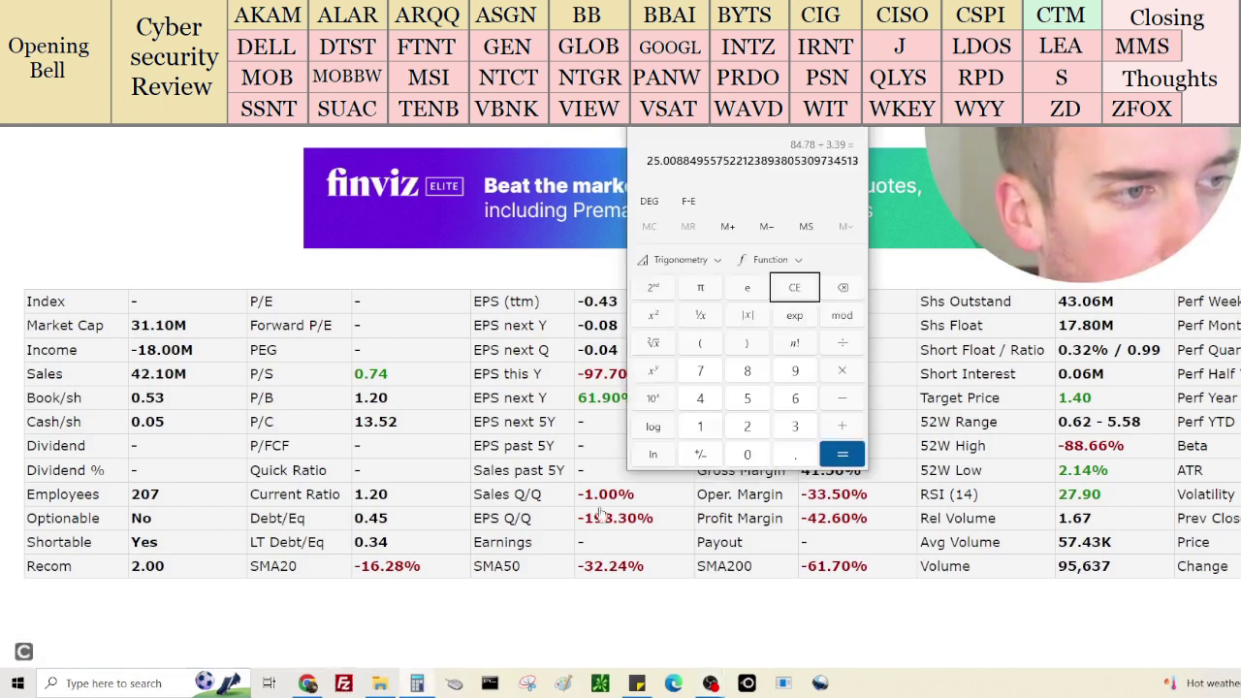
left_click(795, 287)
type("42")
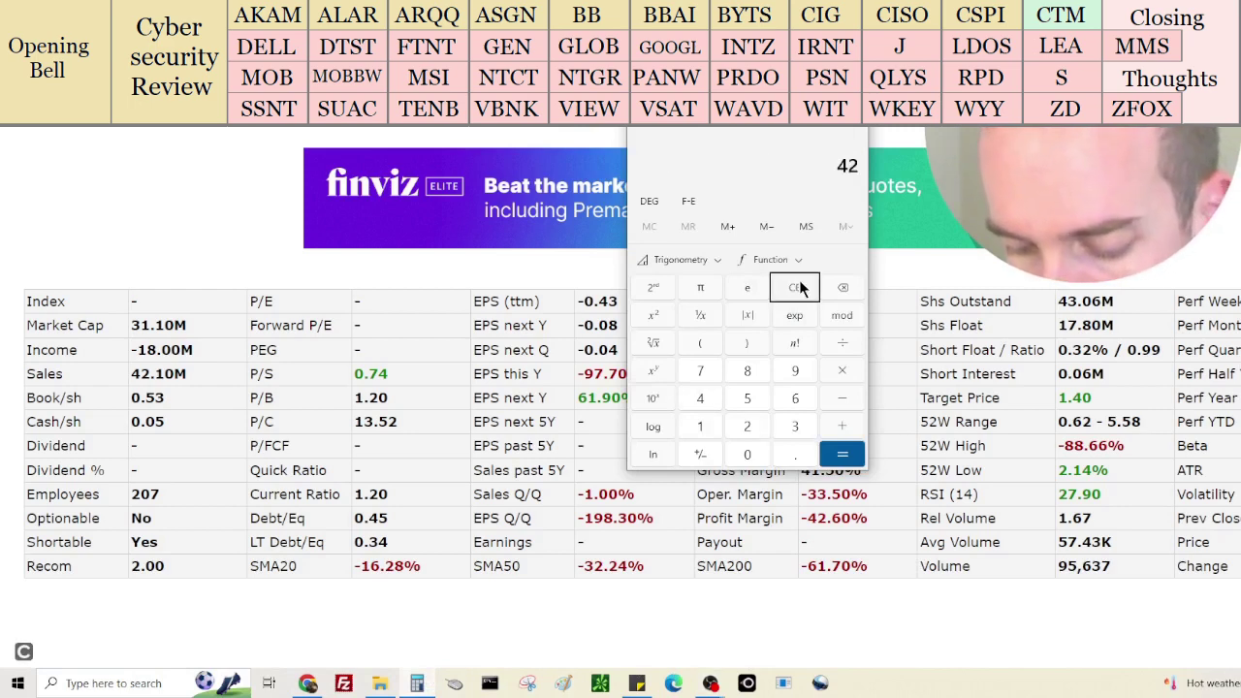
type(".1 - 18")
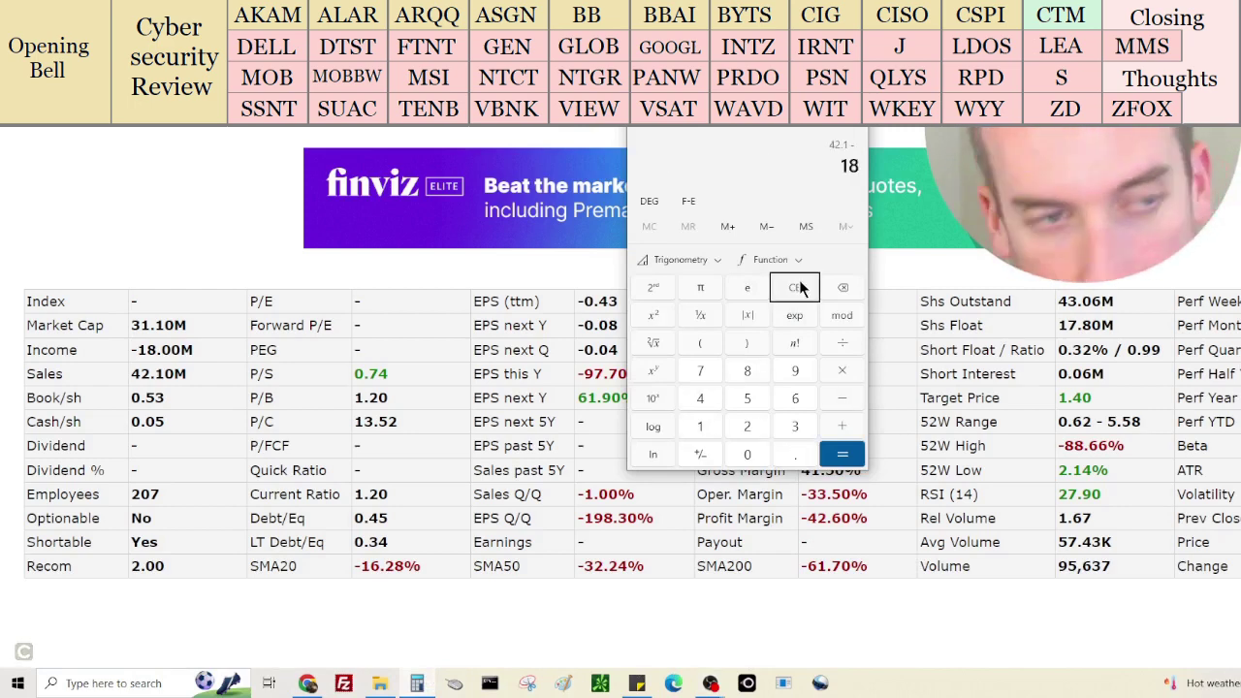
key("Return")
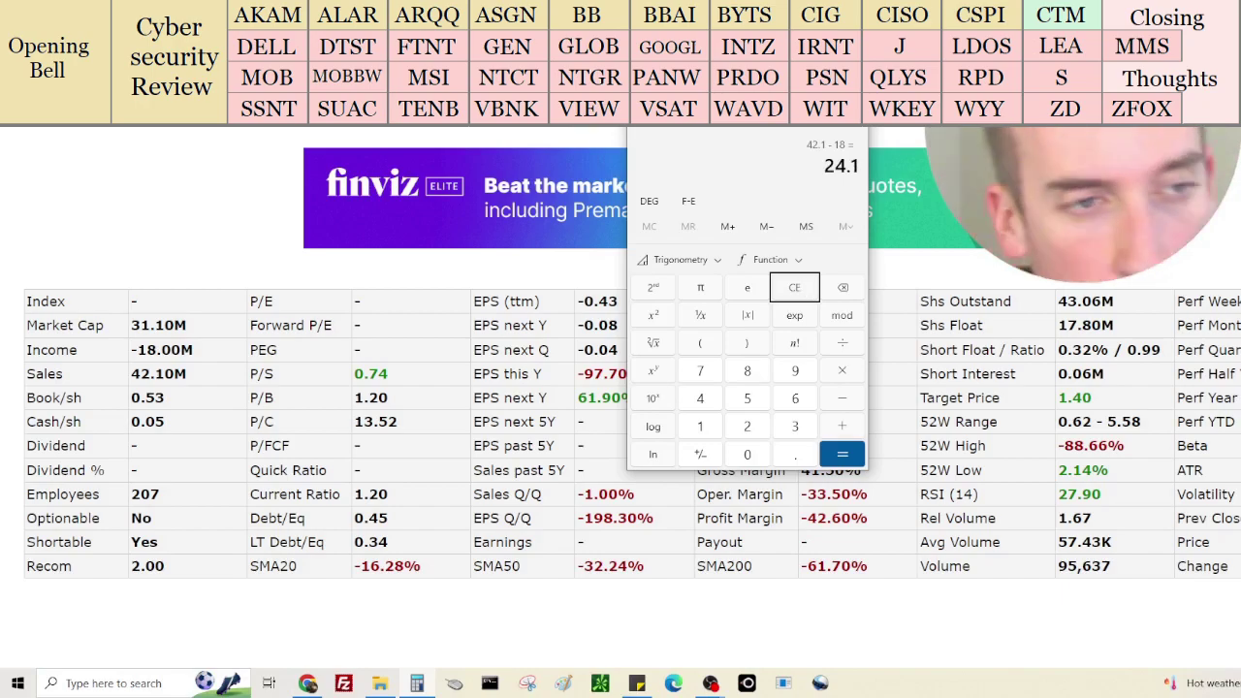
Examine CTM's insider trading table and income statement on its quote page
scroll(1191, 403, "down", 20)
scroll(1190, 402, "up", 3)
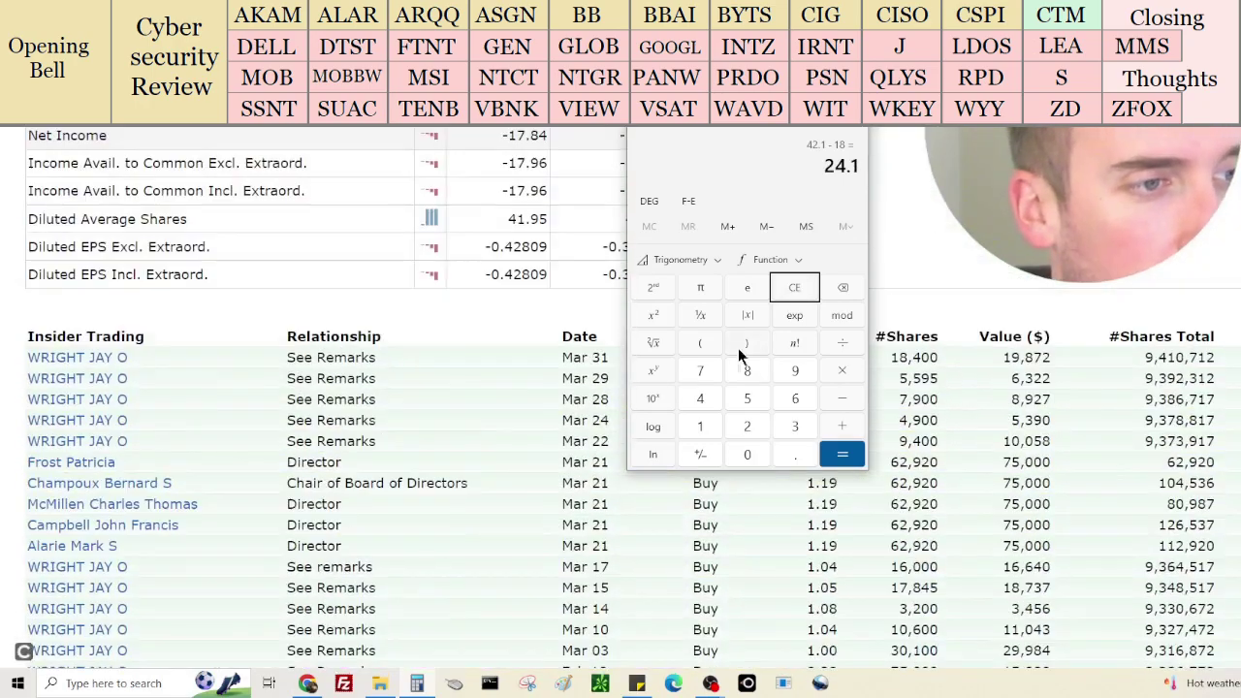
left_click(1110, 296)
scroll(1110, 295, "down", 1)
scroll(1106, 288, "down", 2)
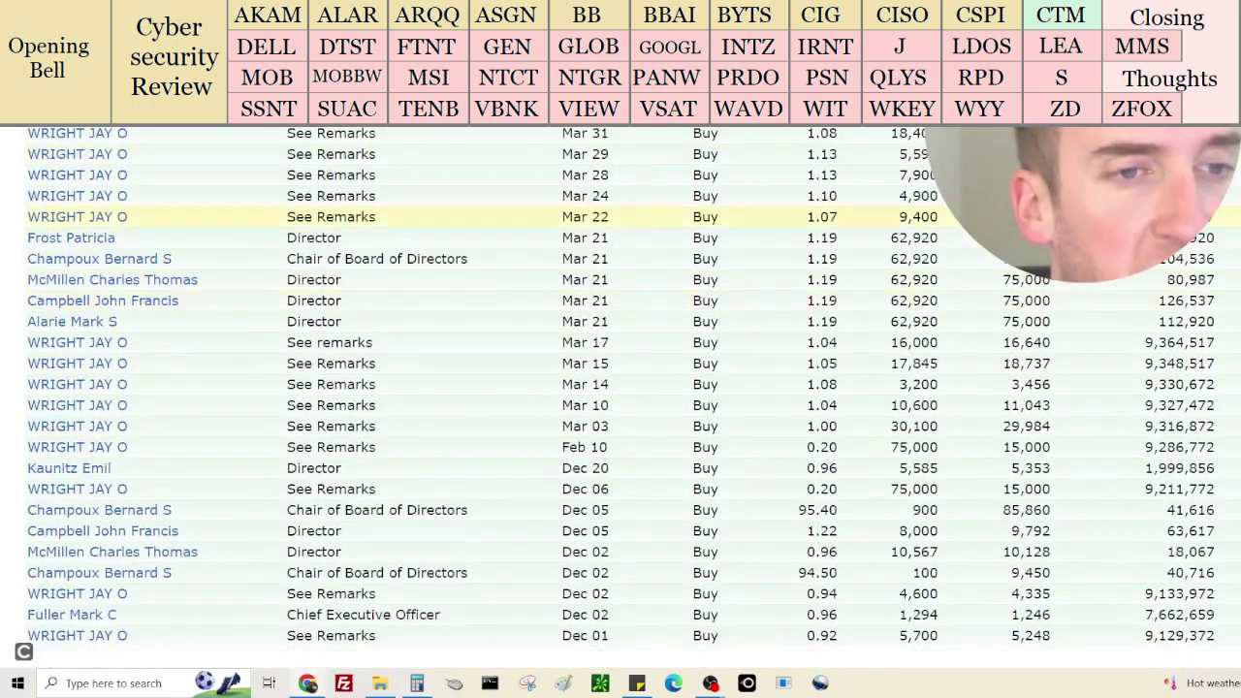
scroll(1023, 417, "up", 5)
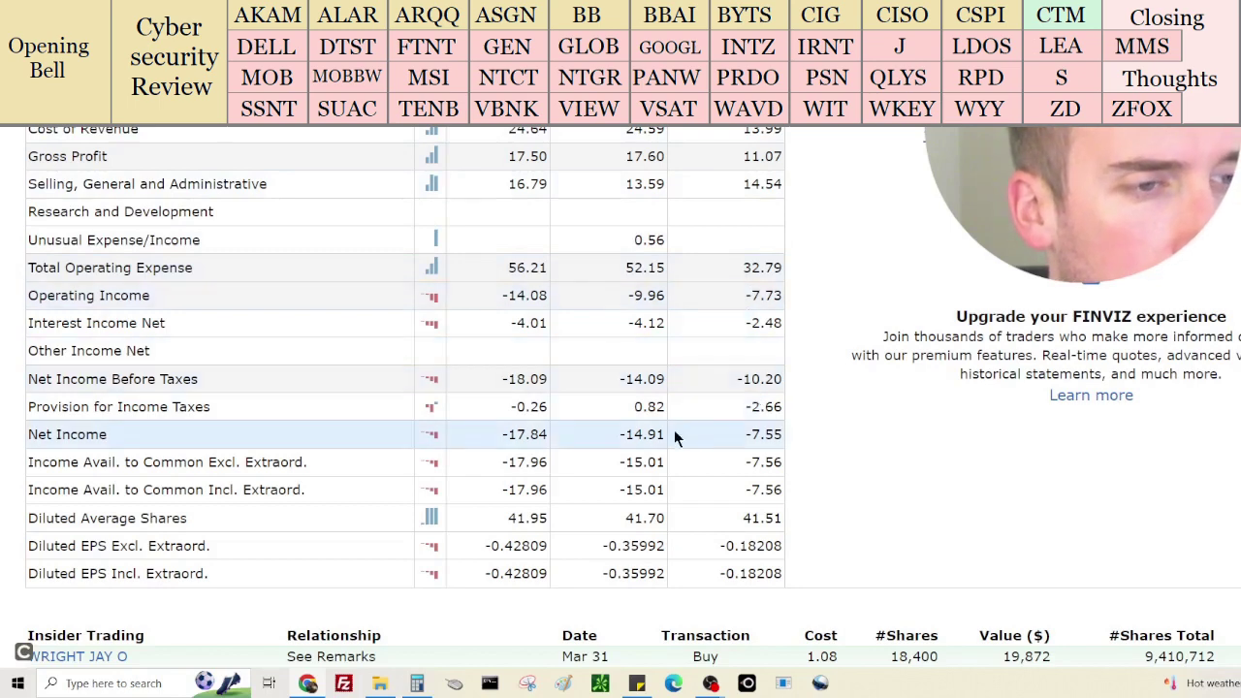
Show CTM's balance sheet, add its 4.64 cash to the calculator result and subtract its 10.07 total debt
left_click(145, 39)
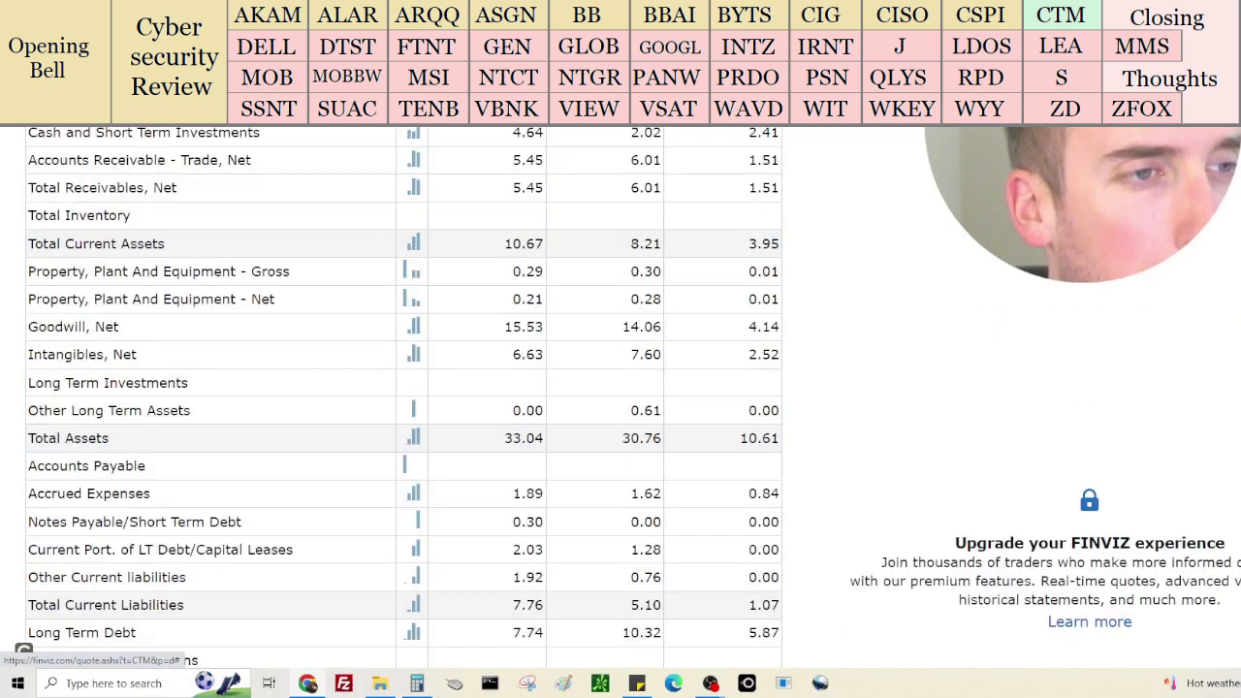
scroll(787, 331, "down", 1)
scroll(787, 340, "down", 3)
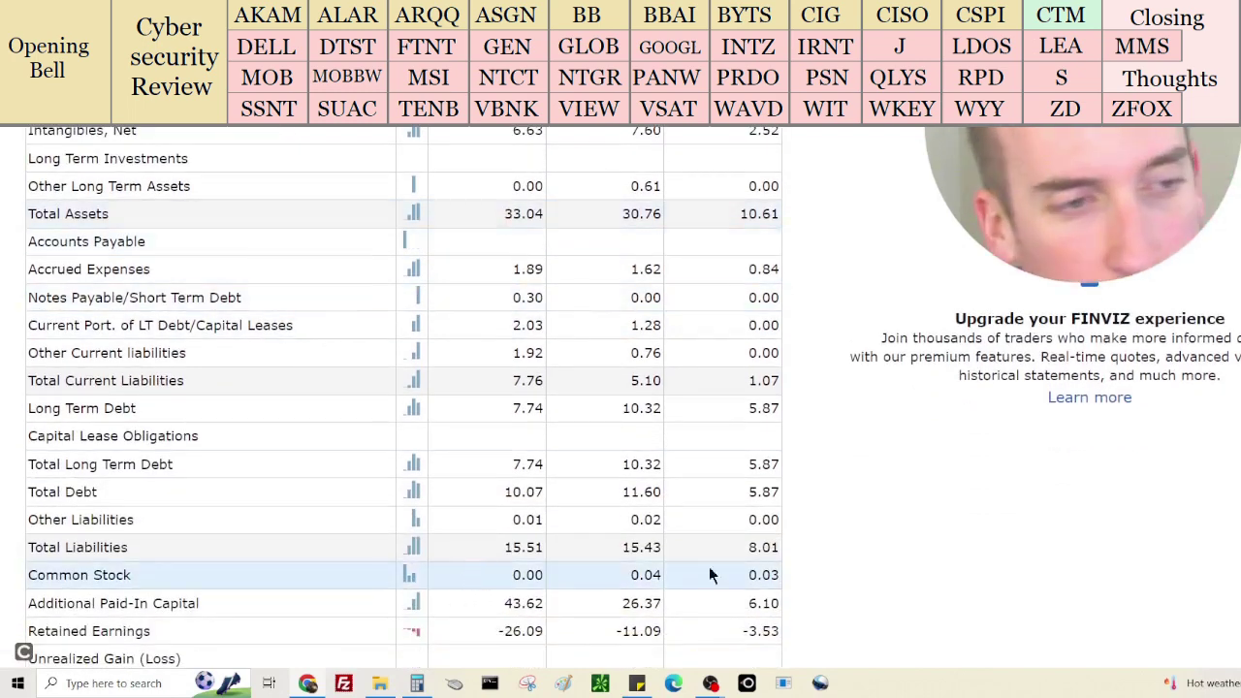
scroll(764, 560, "up", 4)
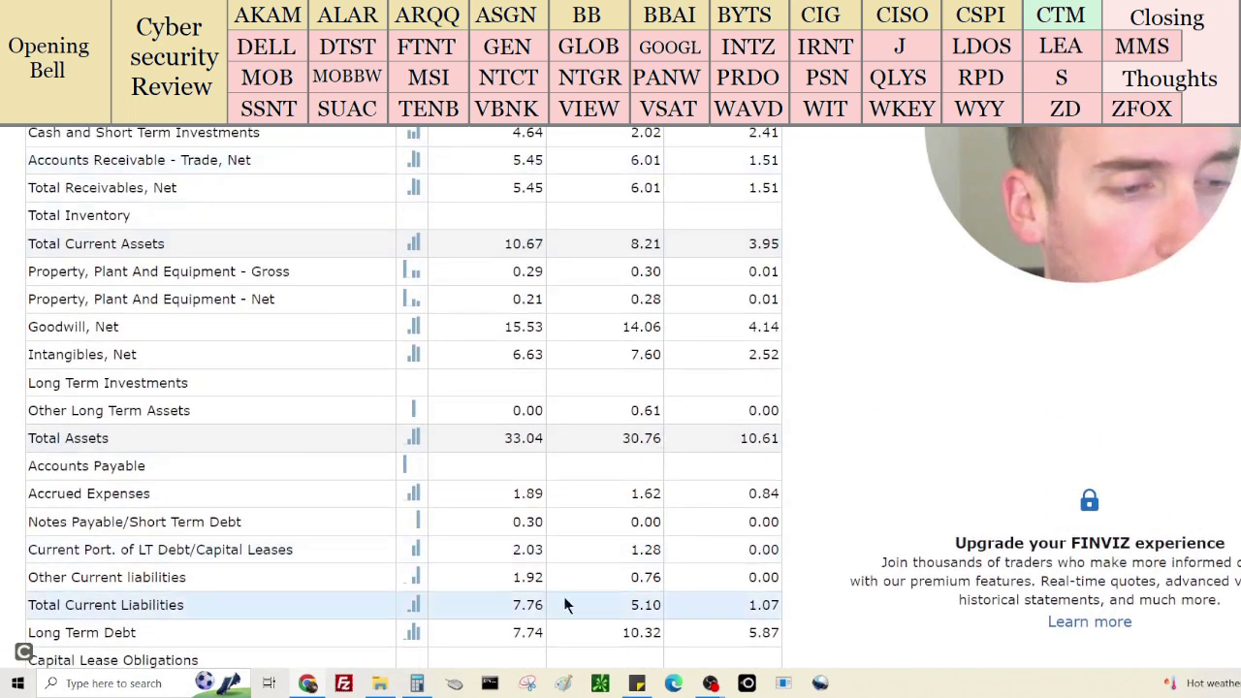
left_click(417, 684)
key("plus")
type("4.64")
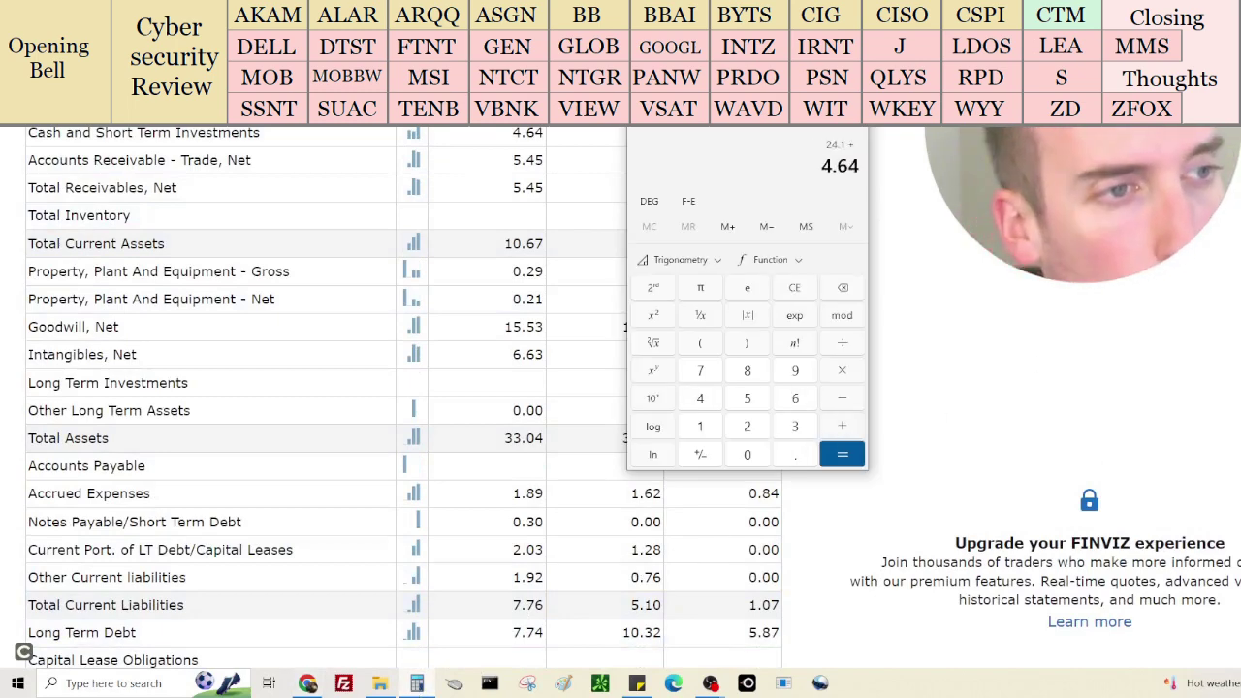
key("minus")
scroll(403, 397, "down", 3)
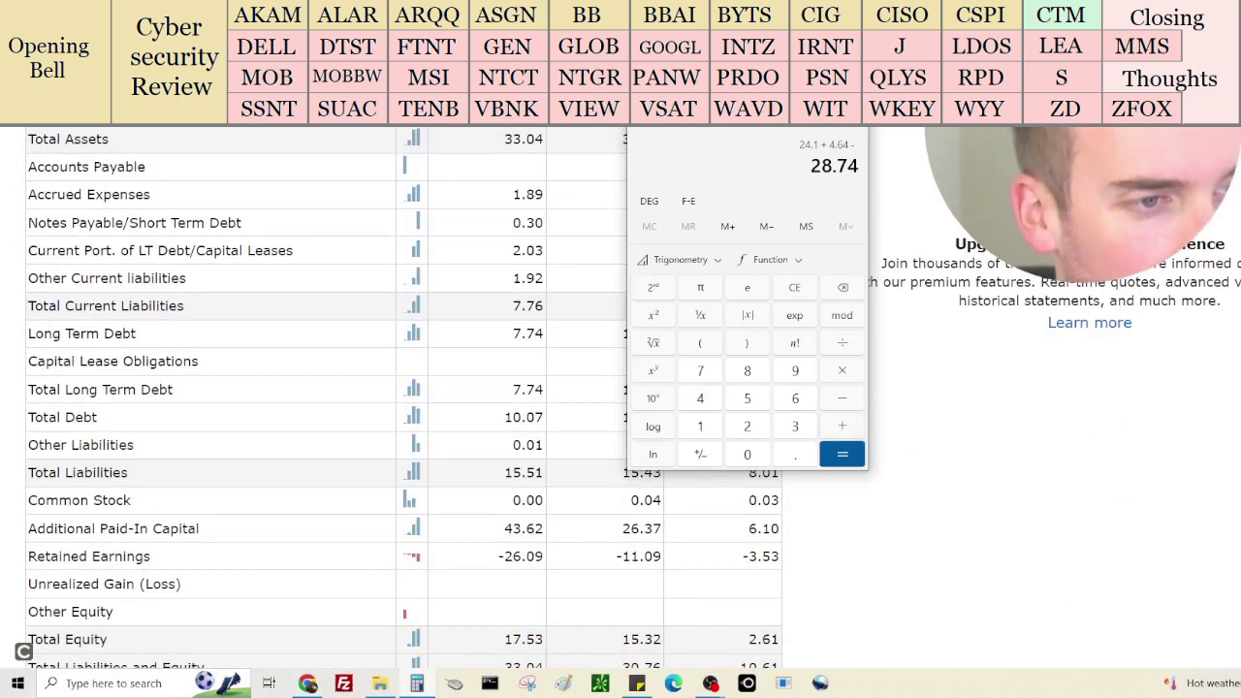
type("10.07")
key("Return")
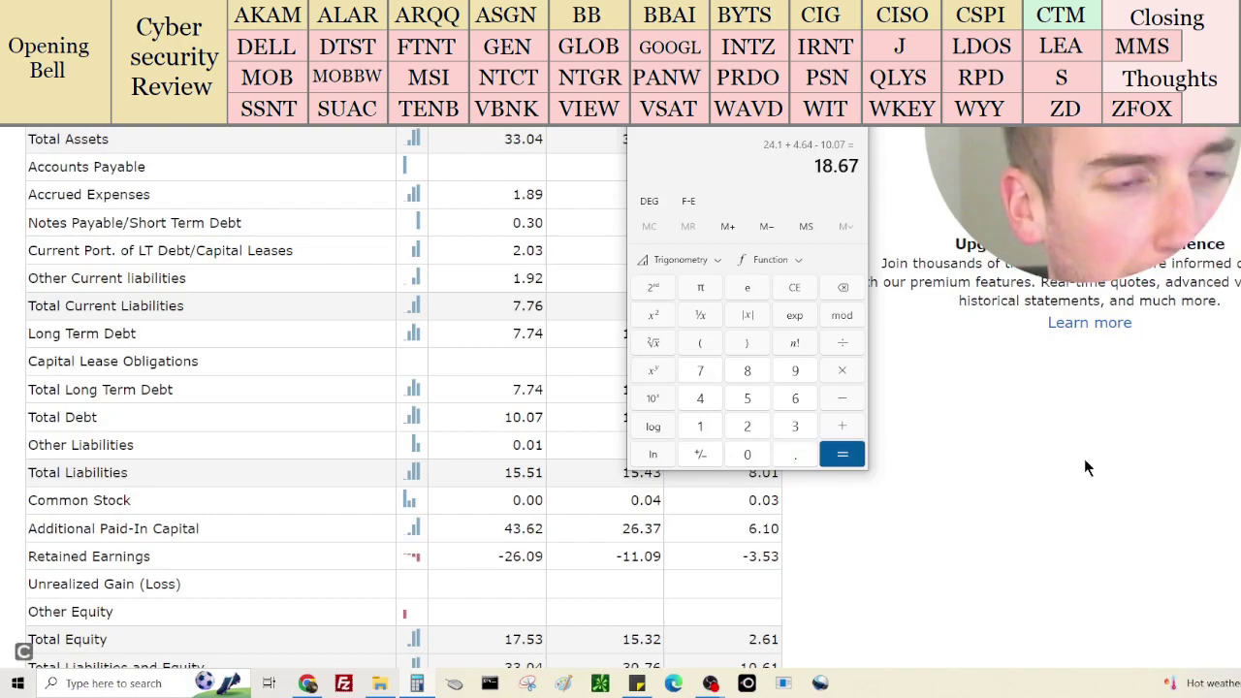
Divide the CTM total by its 17.8 million share float to estimate the fair value per share
scroll(1083, 458, "up", 15)
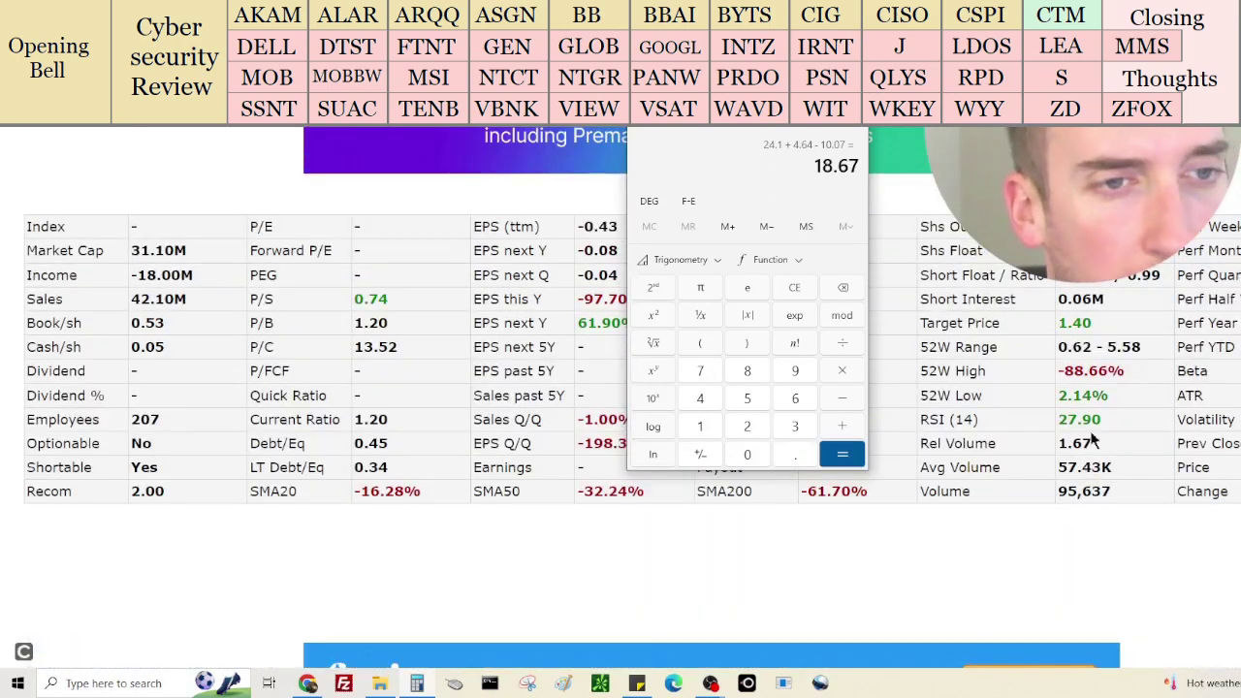
left_click_drag(736, 106, 474, 67)
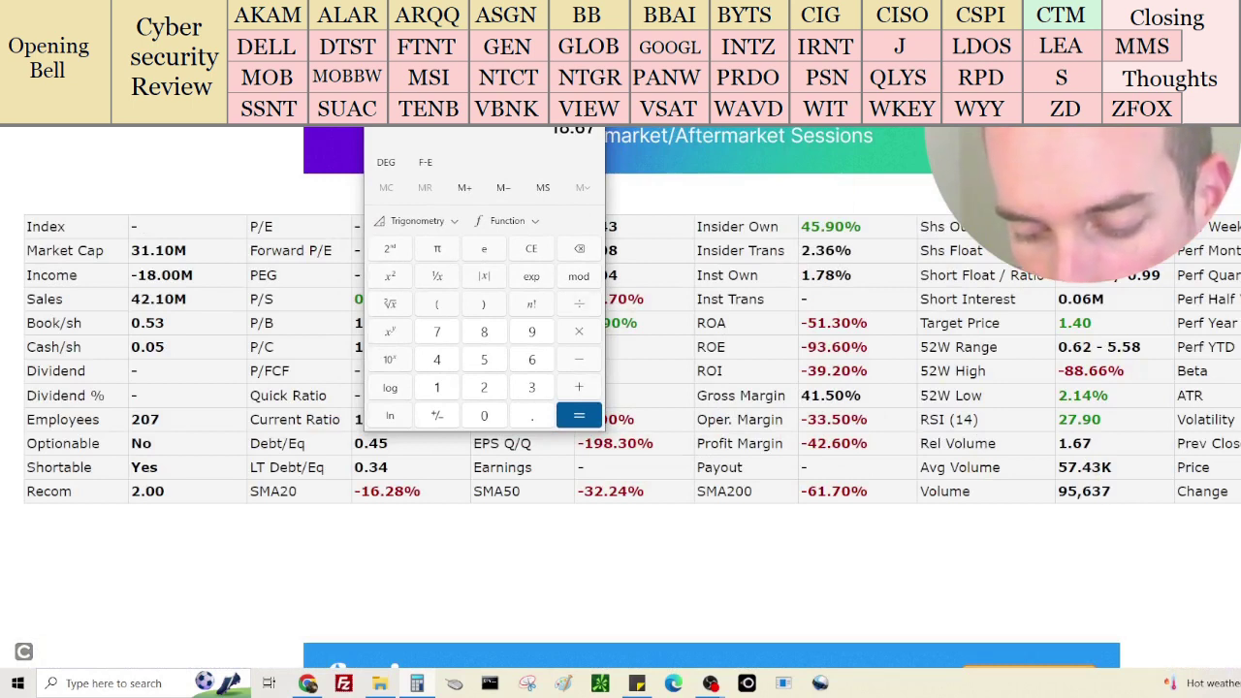
type("17")
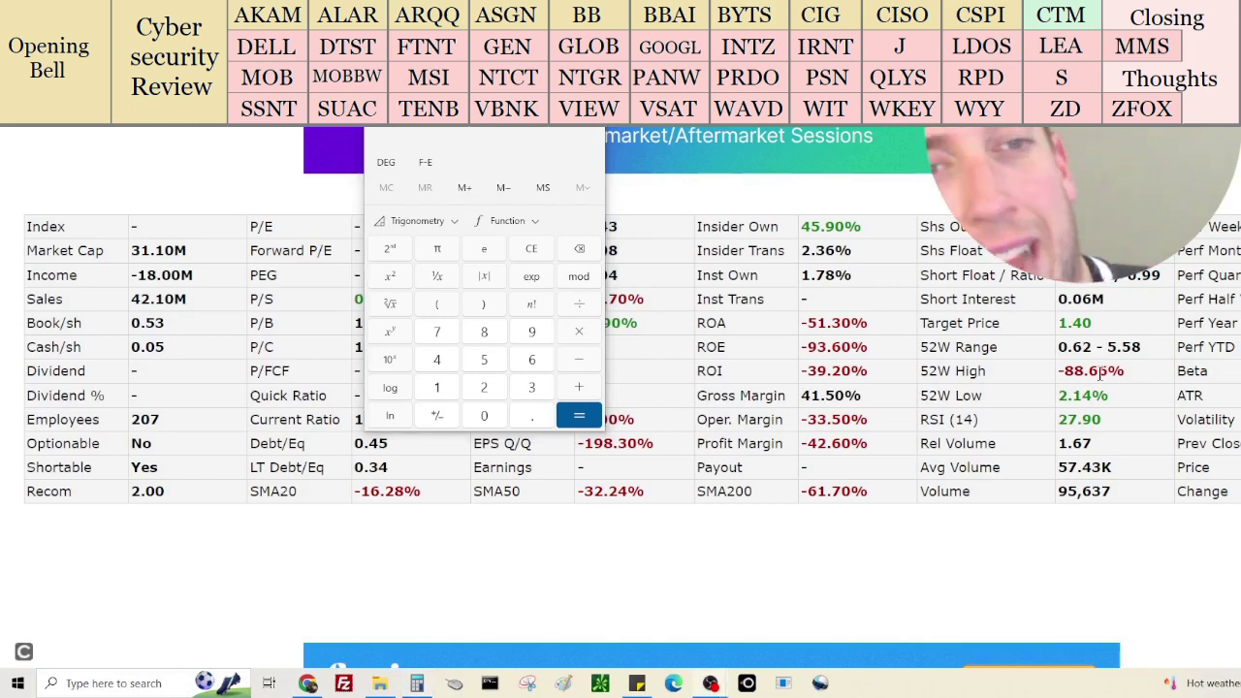
Review CTM's key statistics, insider purchases and price history, with the chart set to the monthly view
scroll(1100, 372, "up", 5)
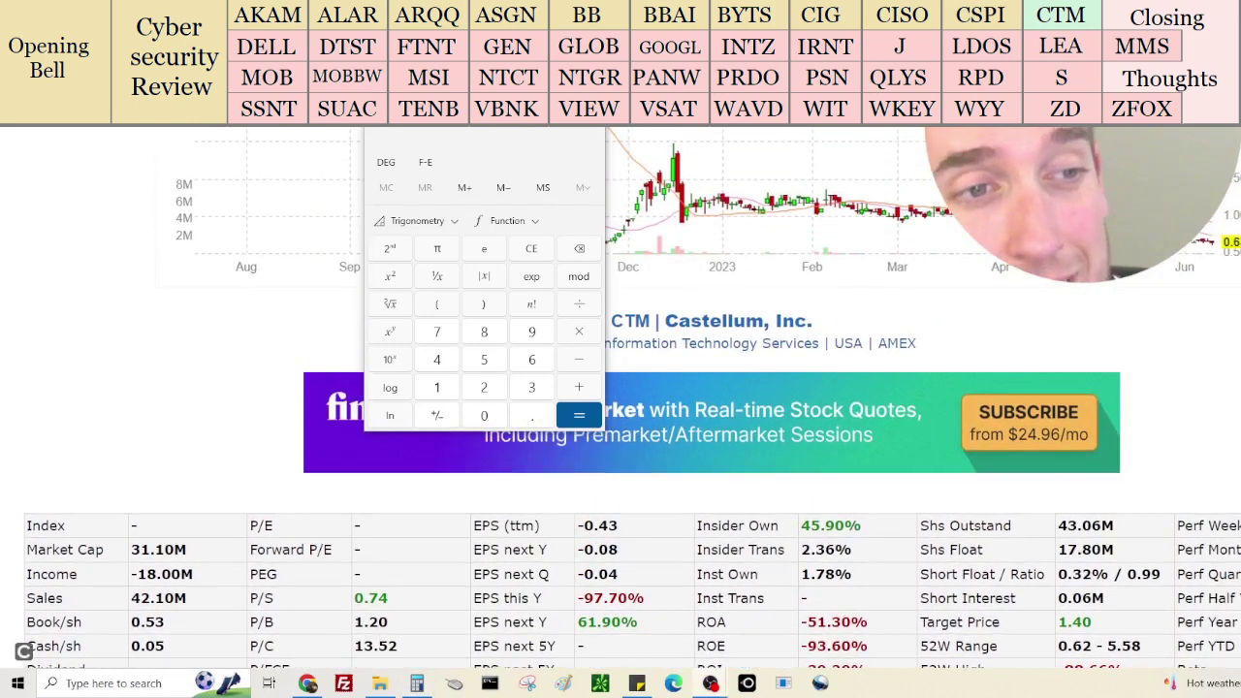
key("alt+Tab")
scroll(630, 436, "down", 10)
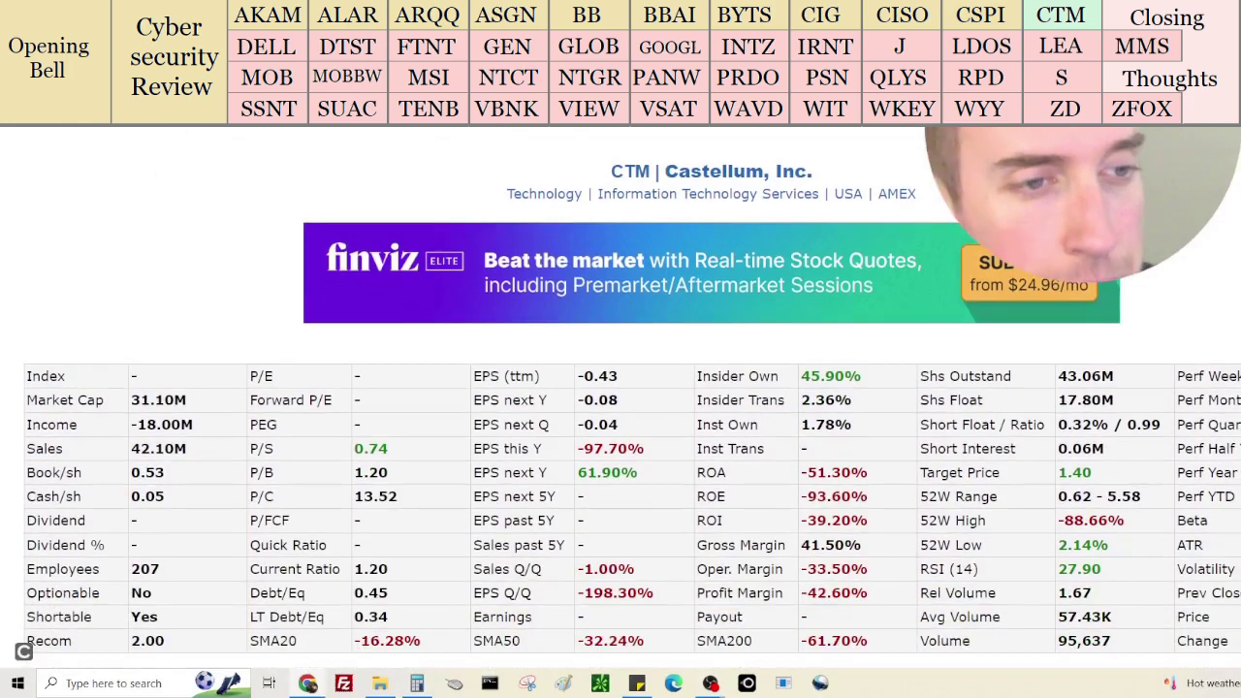
scroll(620, 397, "down", 15)
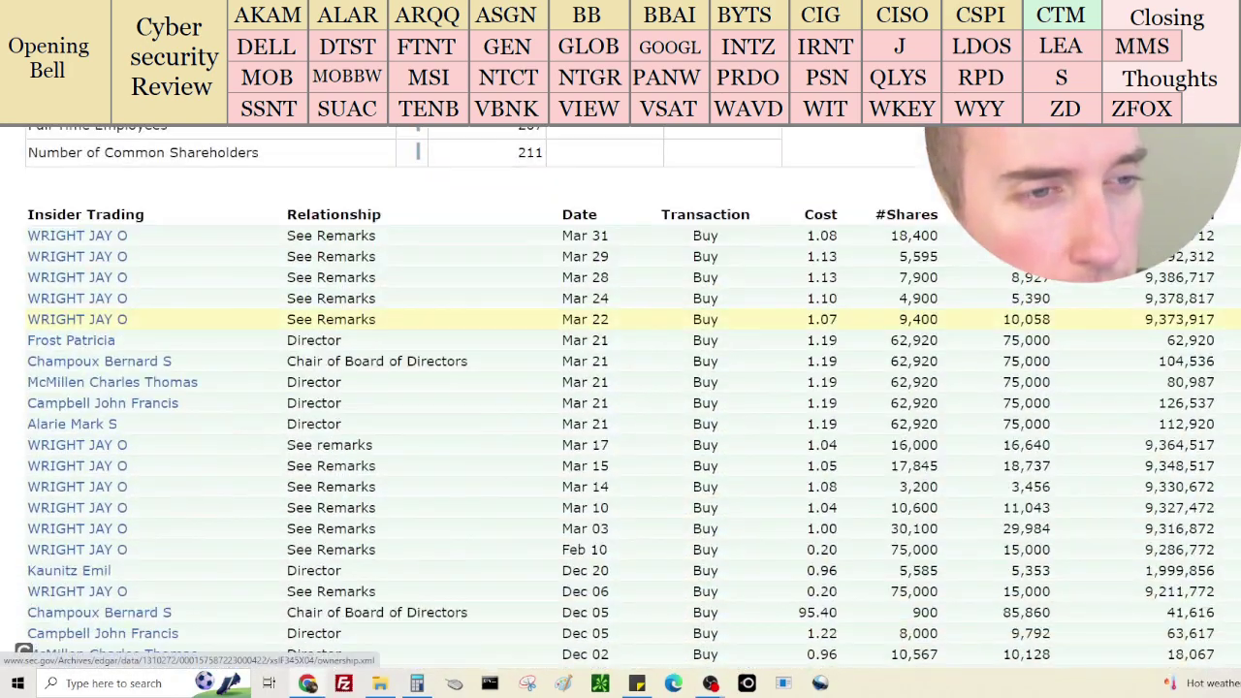
scroll(1004, 477, "down", 3)
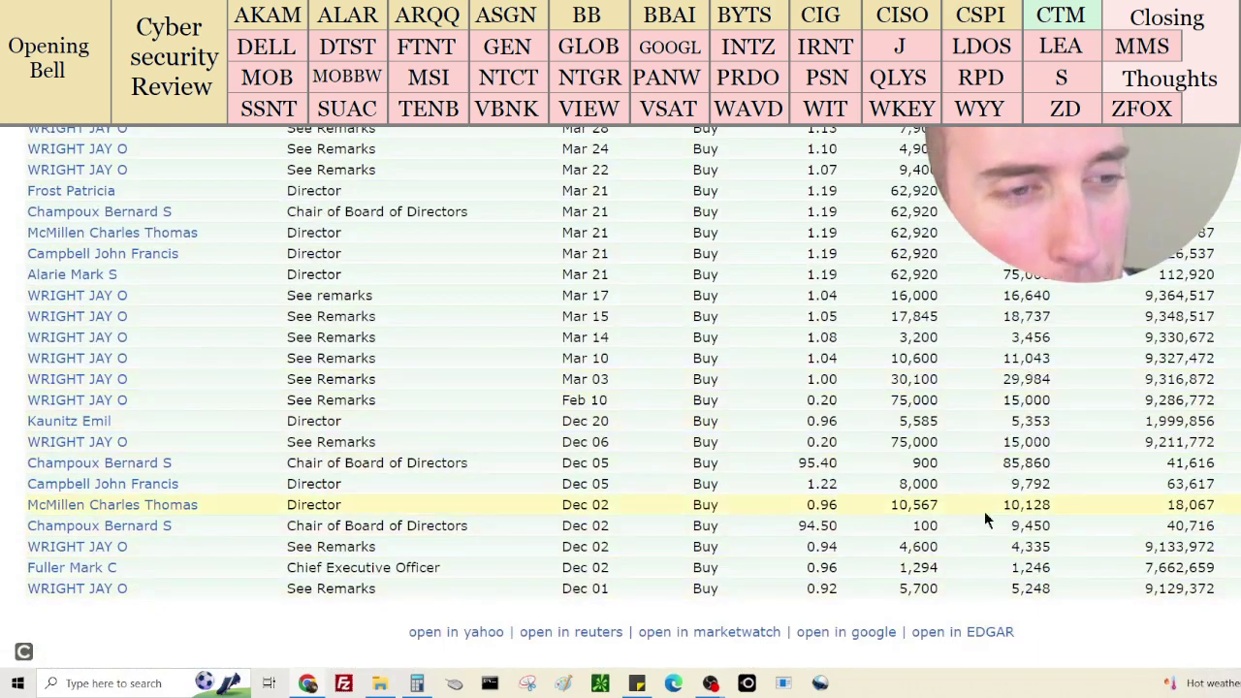
scroll(1091, 524, "up", 20)
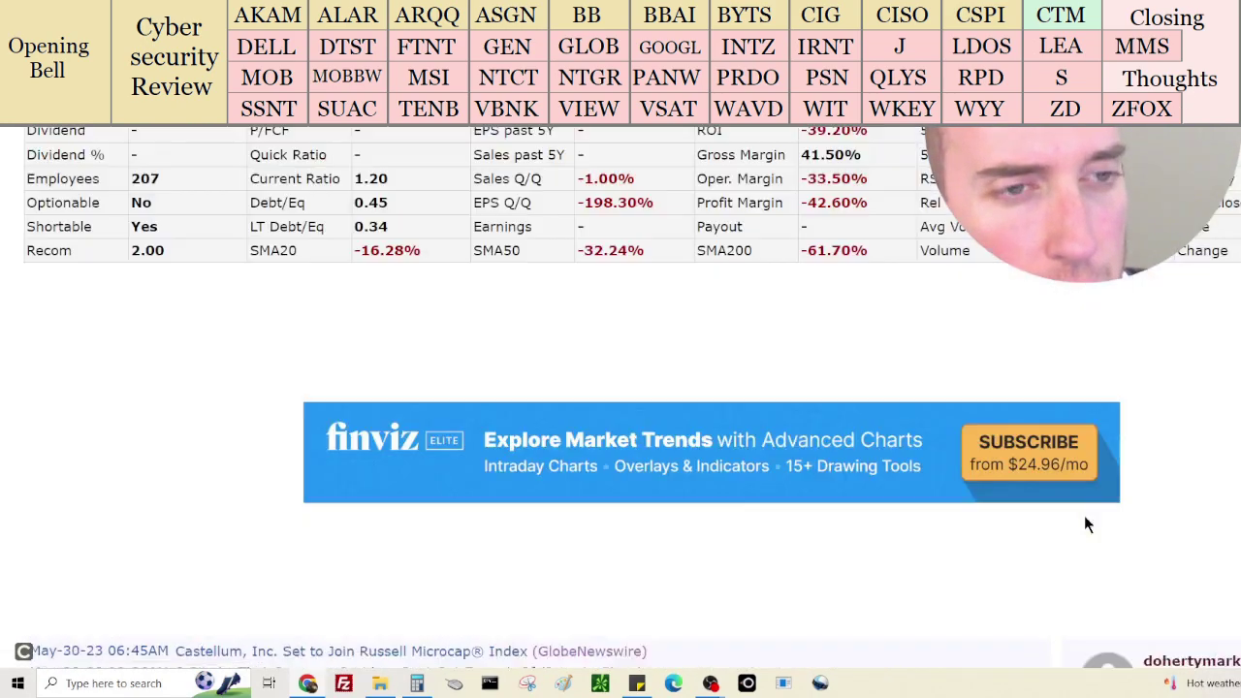
scroll(1105, 296, "up", 3)
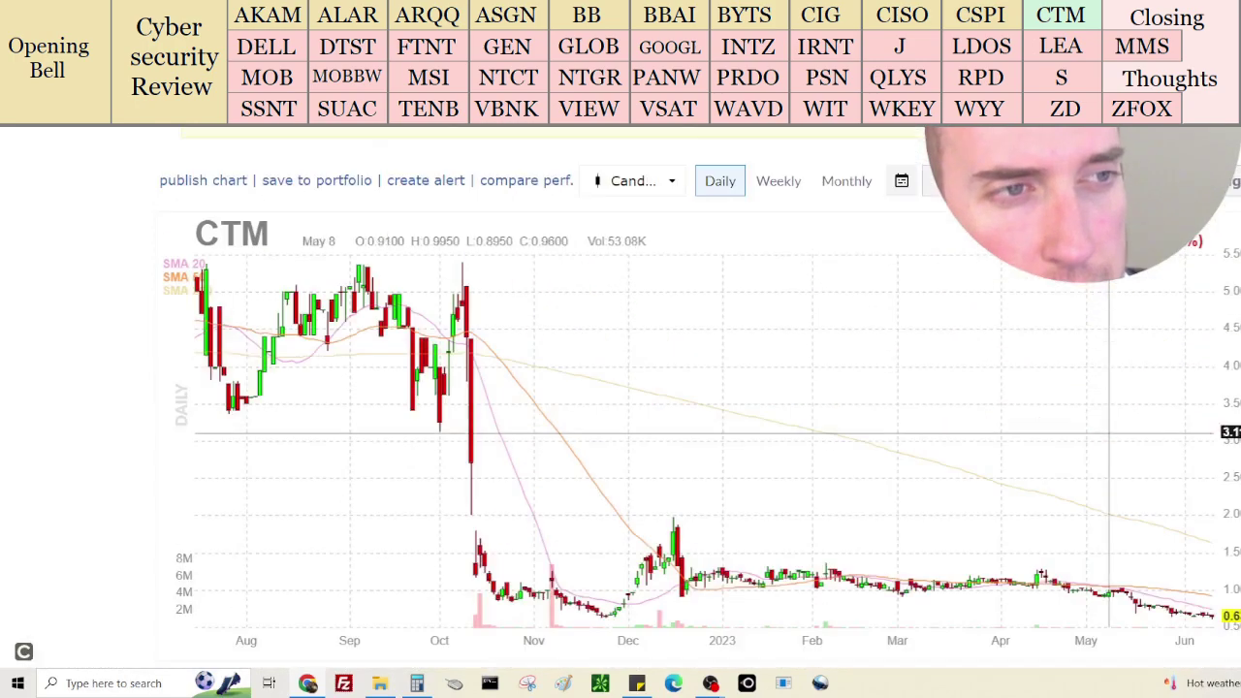
left_click(843, 191)
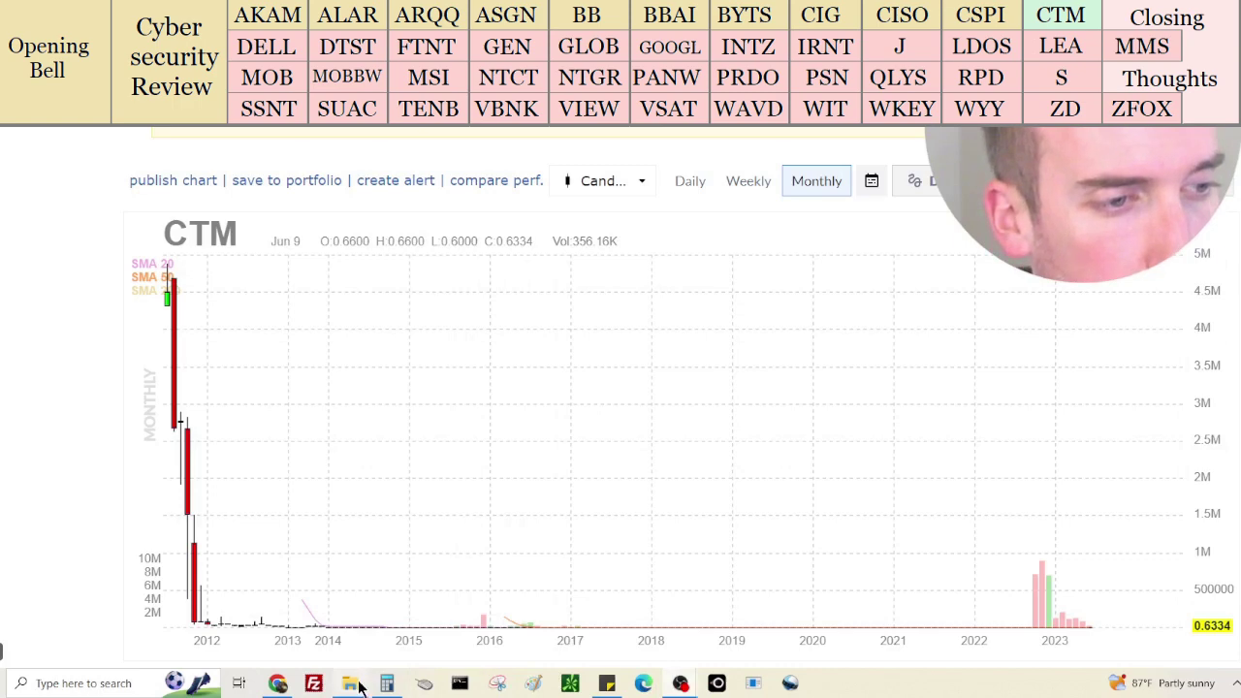
Add CTM to the PASS list in the cybersecurity stocks note and switch to the DELL quote page
left_click(608, 685)
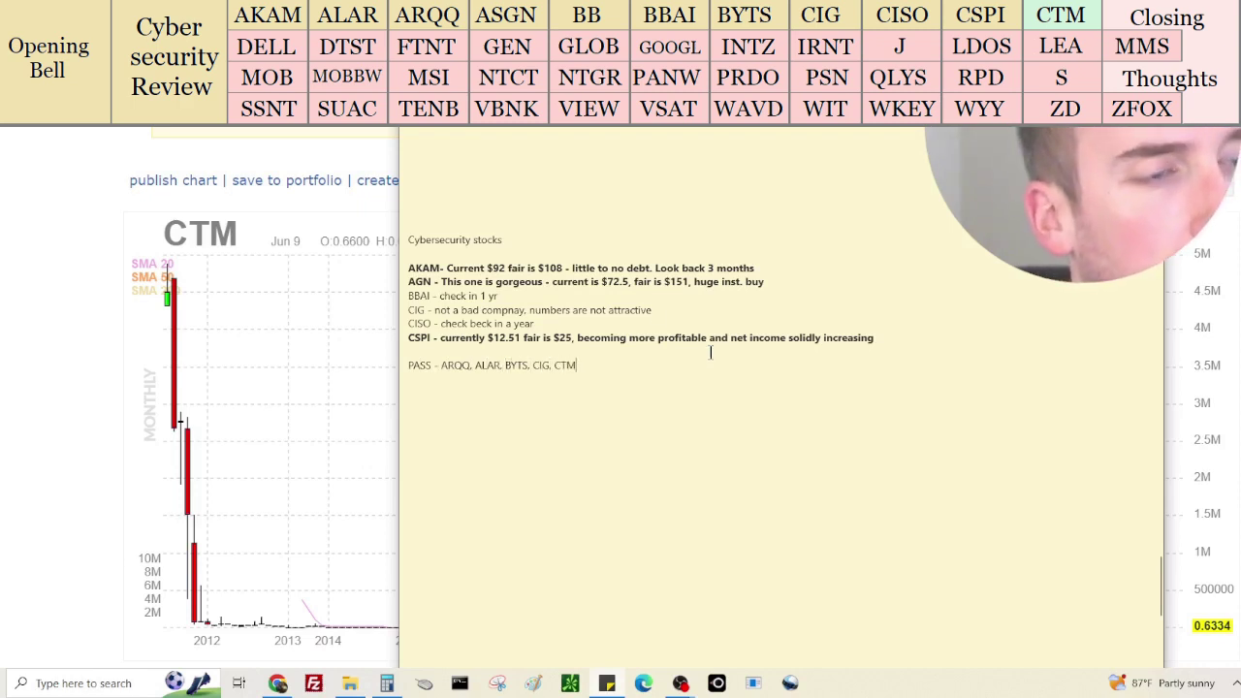
key("alt+Tab")
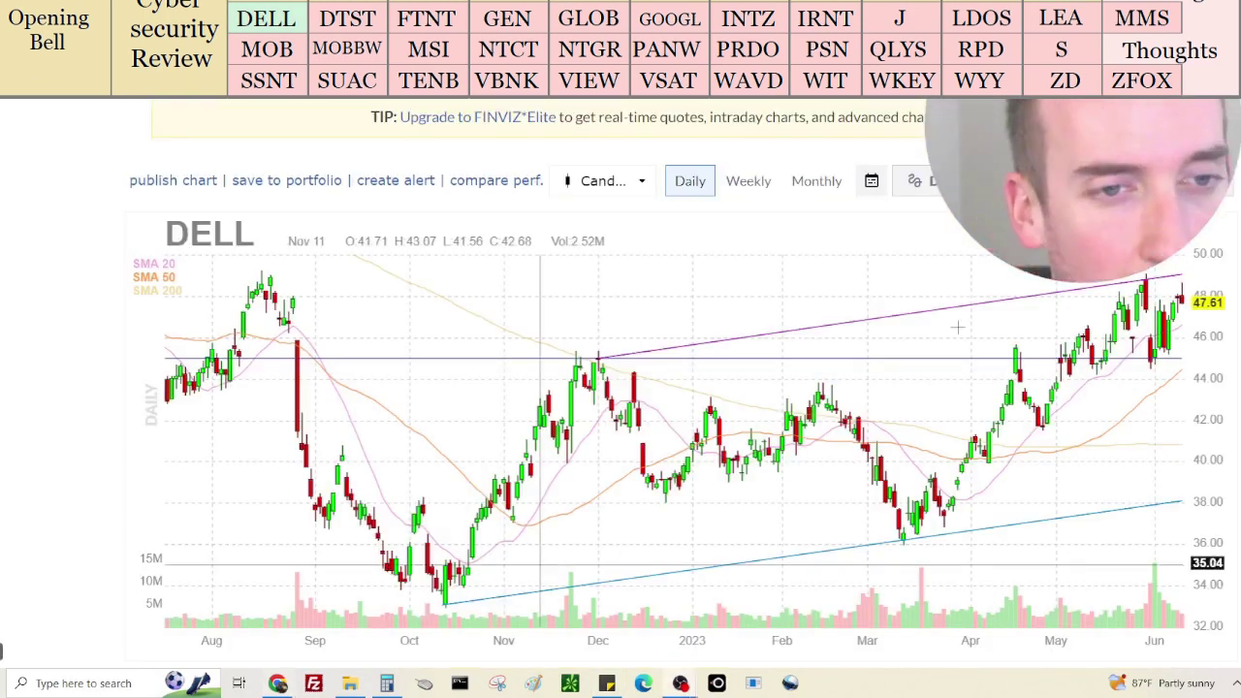
Sum DELL's sales, income and market cap on the calculator as 102,300,000,000 + 2,440,000,000 + 33,420,000,000
scroll(1225, 401, "down", 2)
scroll(1225, 400, "down", 4)
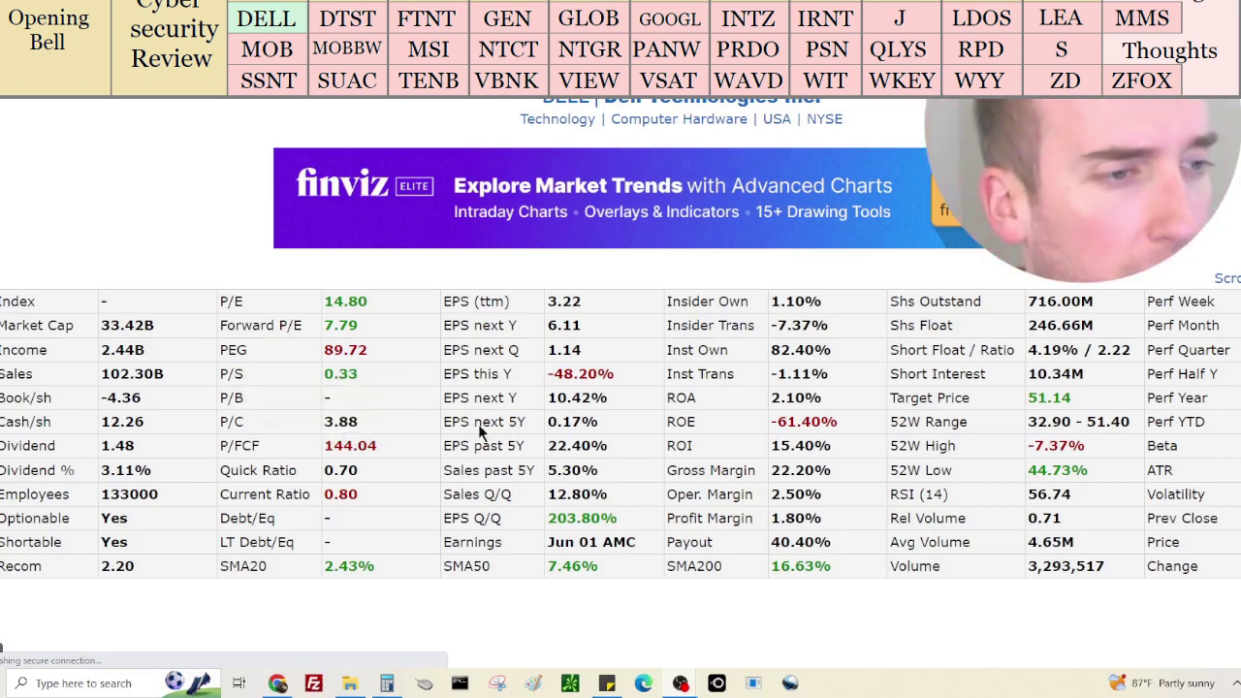
left_click(385, 684)
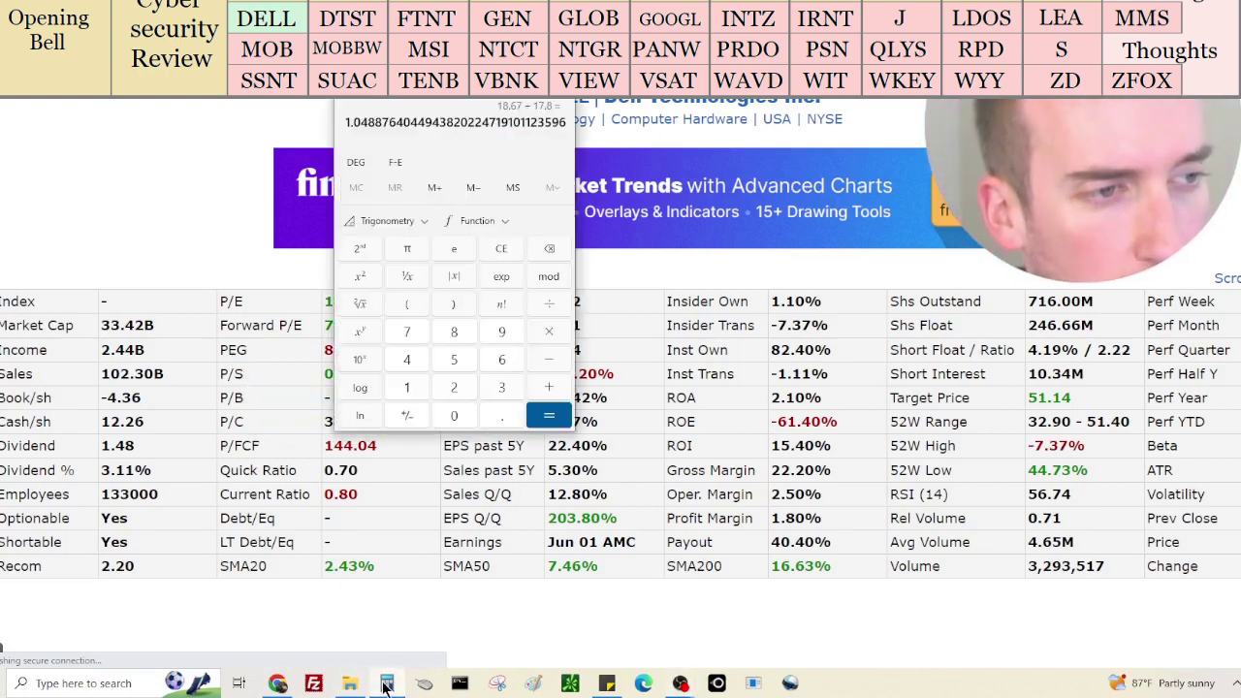
left_click(512, 258)
type("102")
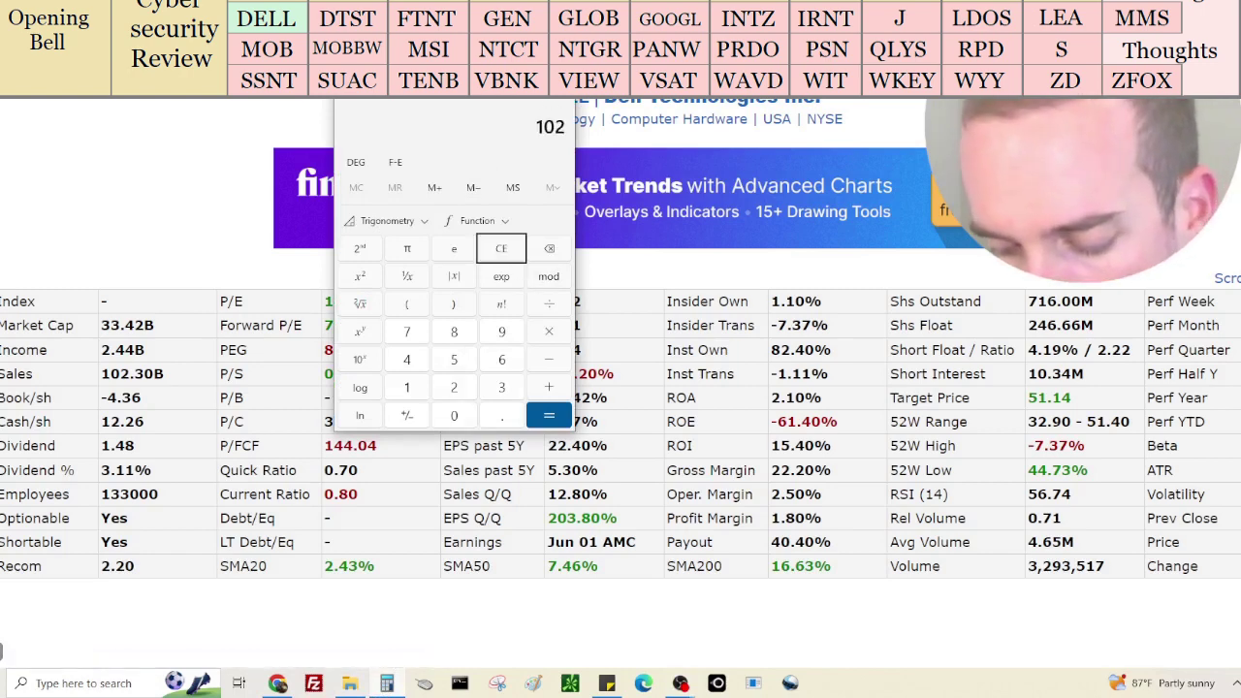
type(",300,000,000")
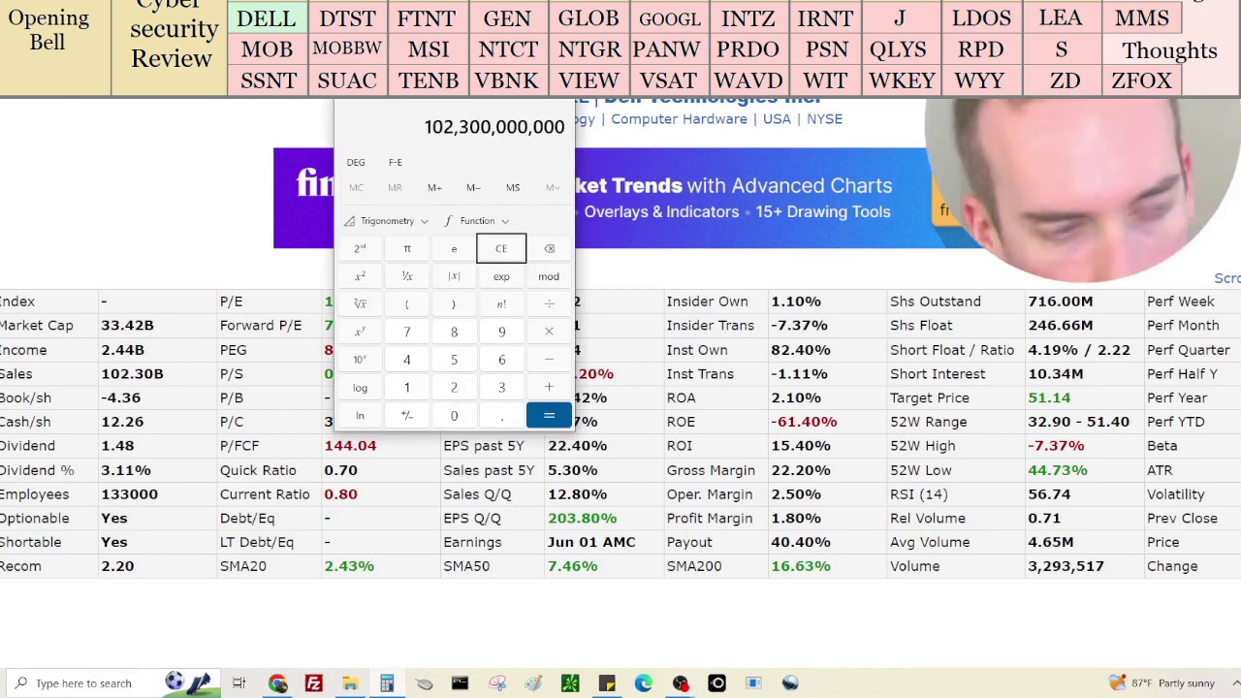
key("plus")
type("2,440,000,00")
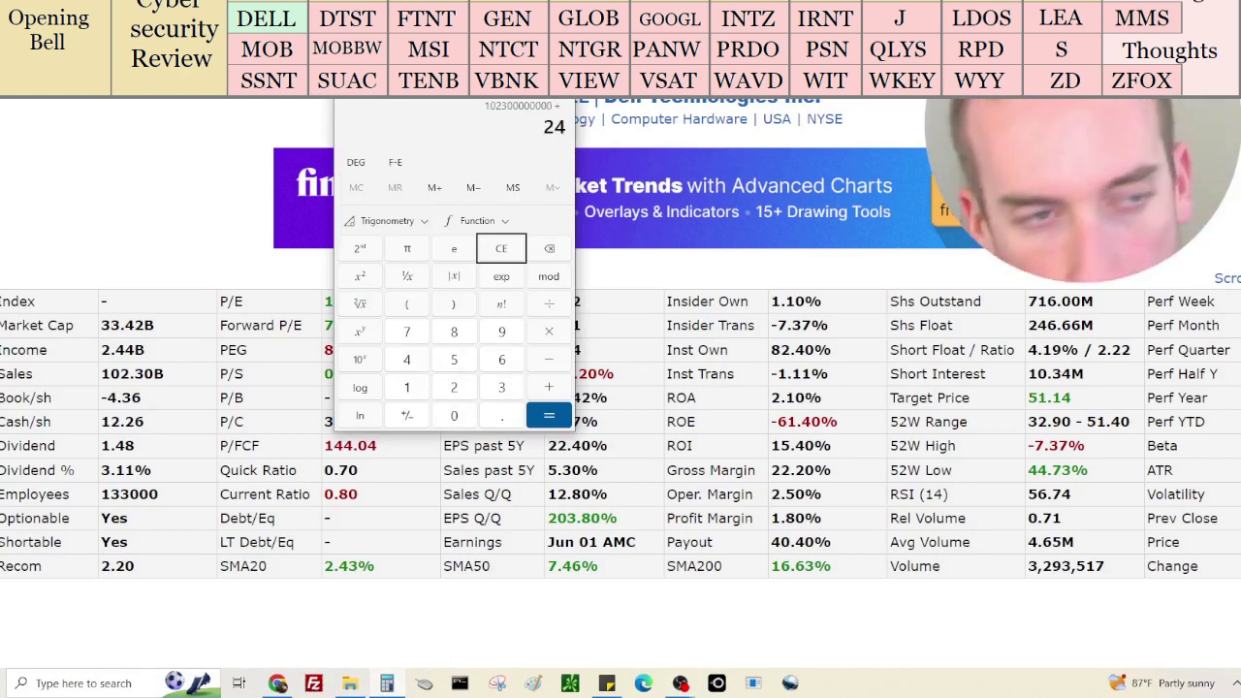
type("0")
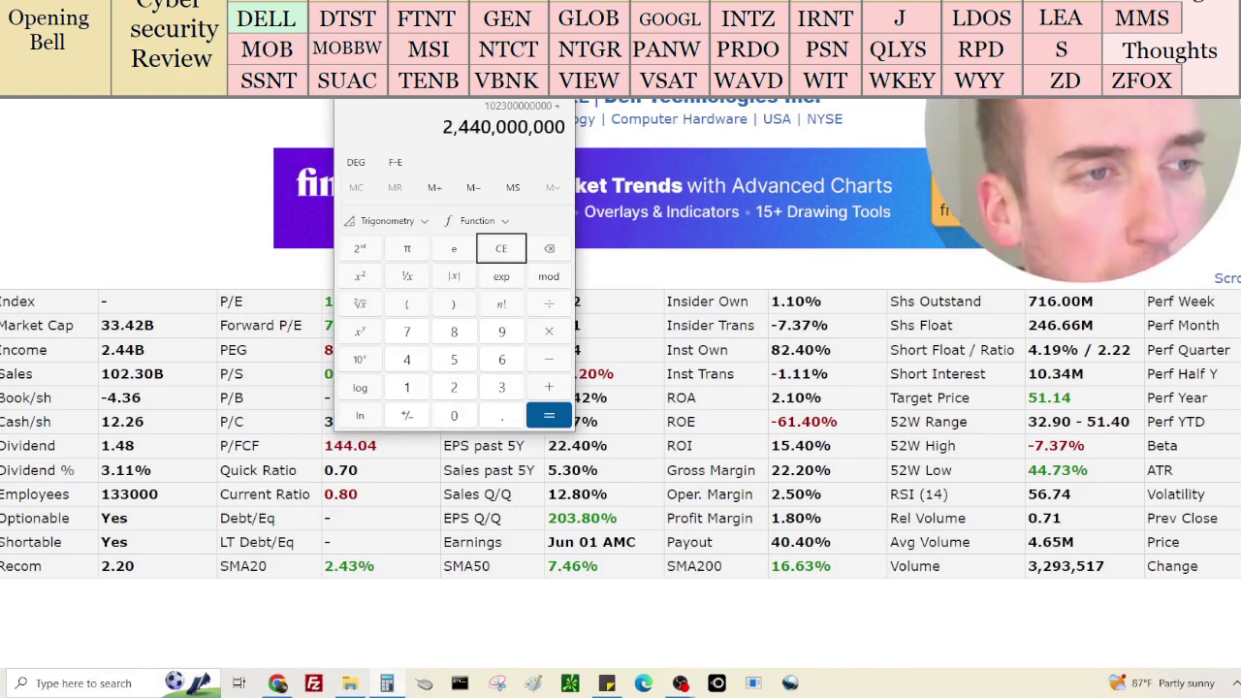
key("Return")
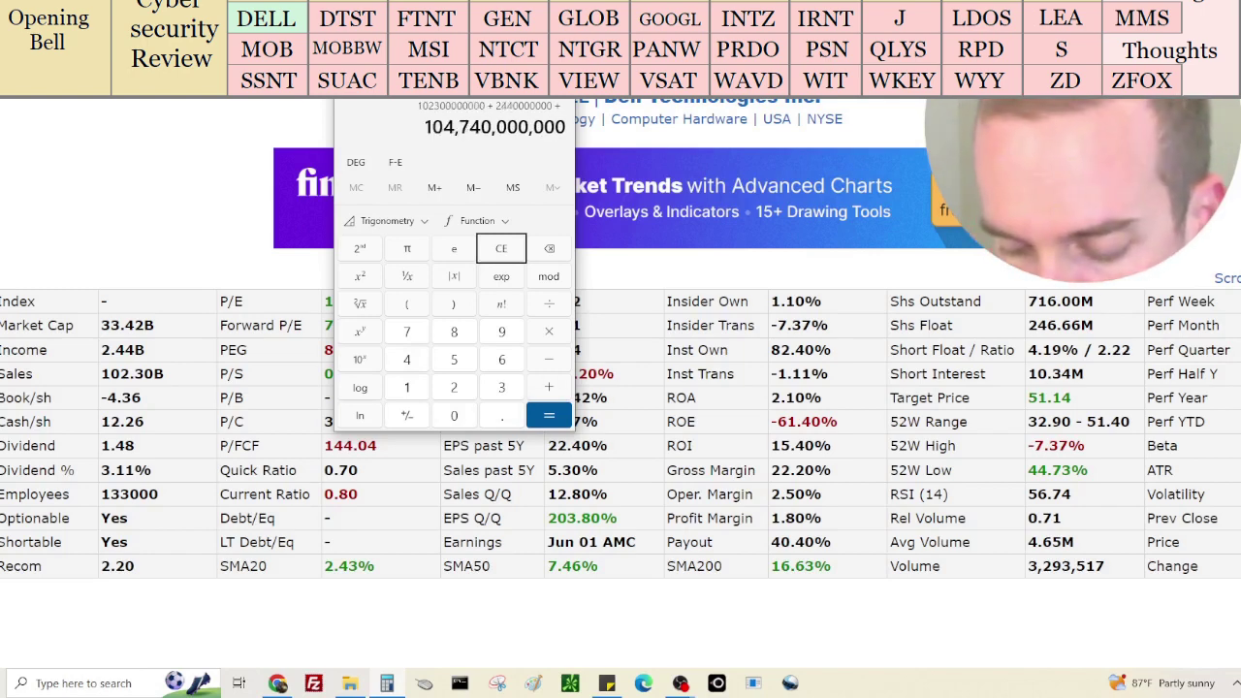
type("33,420,000,00")
type("0")
Examine DELL's analyst ratings, insider sales and income statement on its quote page
scroll(1059, 284, "down", 20)
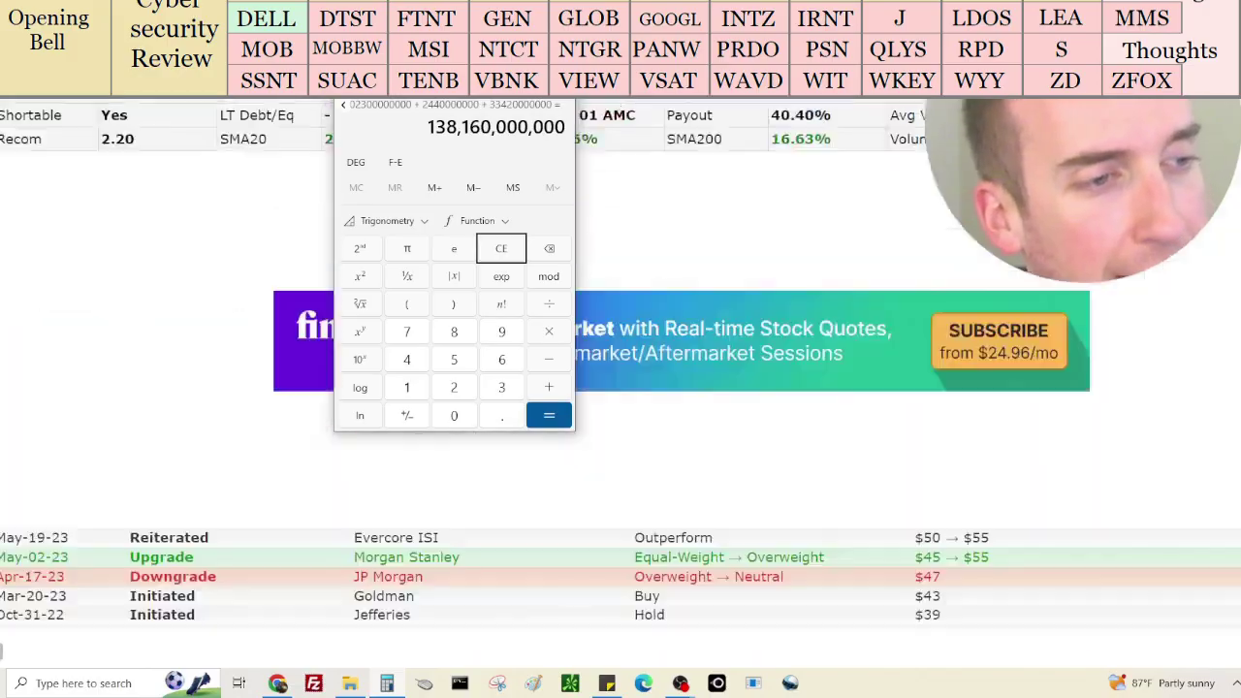
scroll(1060, 284, "down", 4)
scroll(1005, 348, "up", 3)
scroll(964, 322, "down", 1)
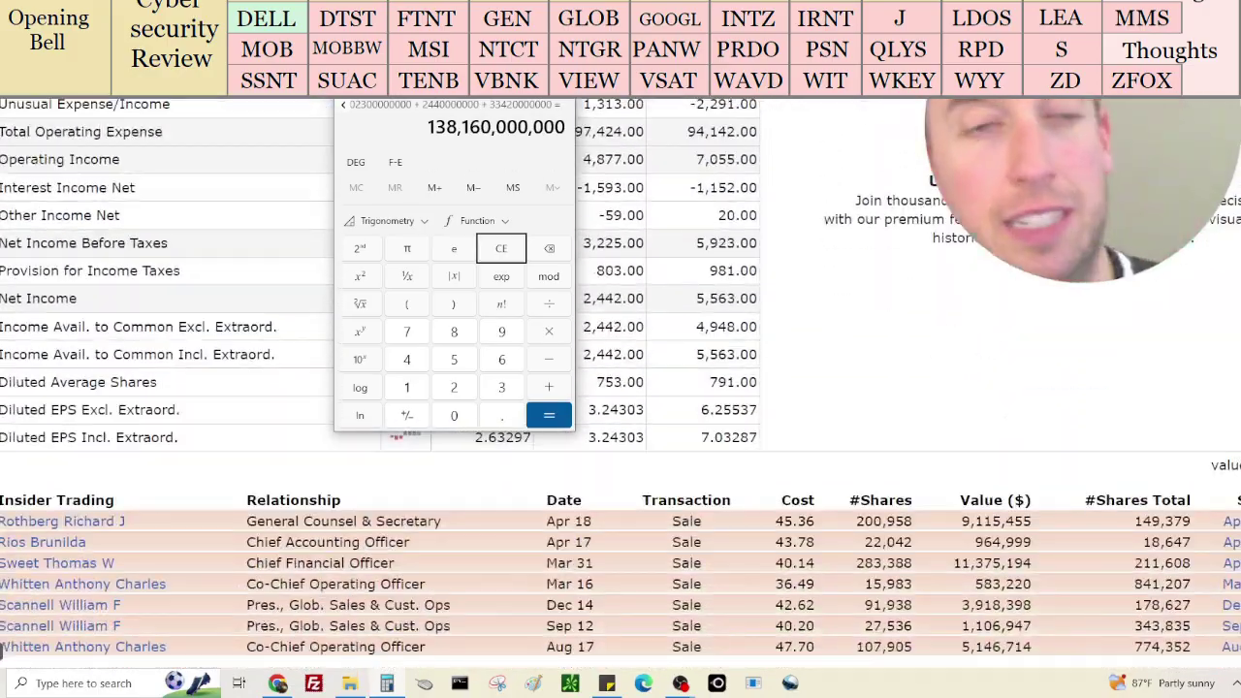
left_click(965, 322)
scroll(883, 126, "up", 3)
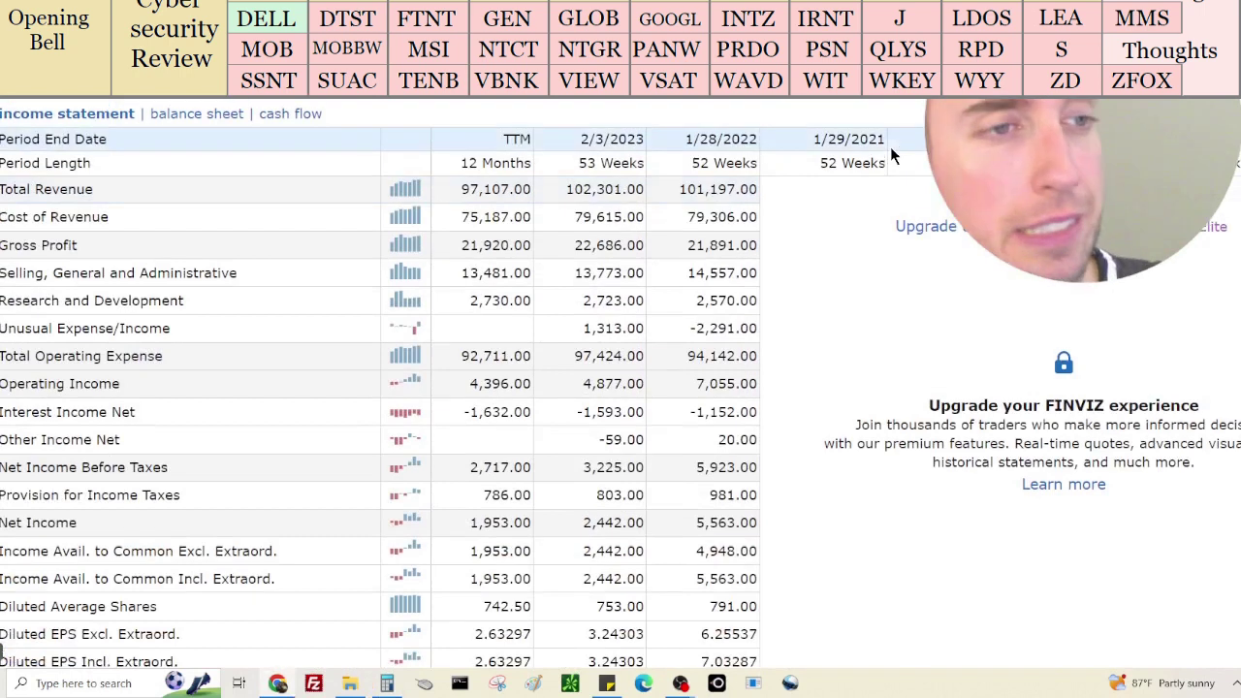
Open DELL's balance sheet and adjust the calculator total for 8,607 million cash and 29,588 million total debt
left_click(171, 114)
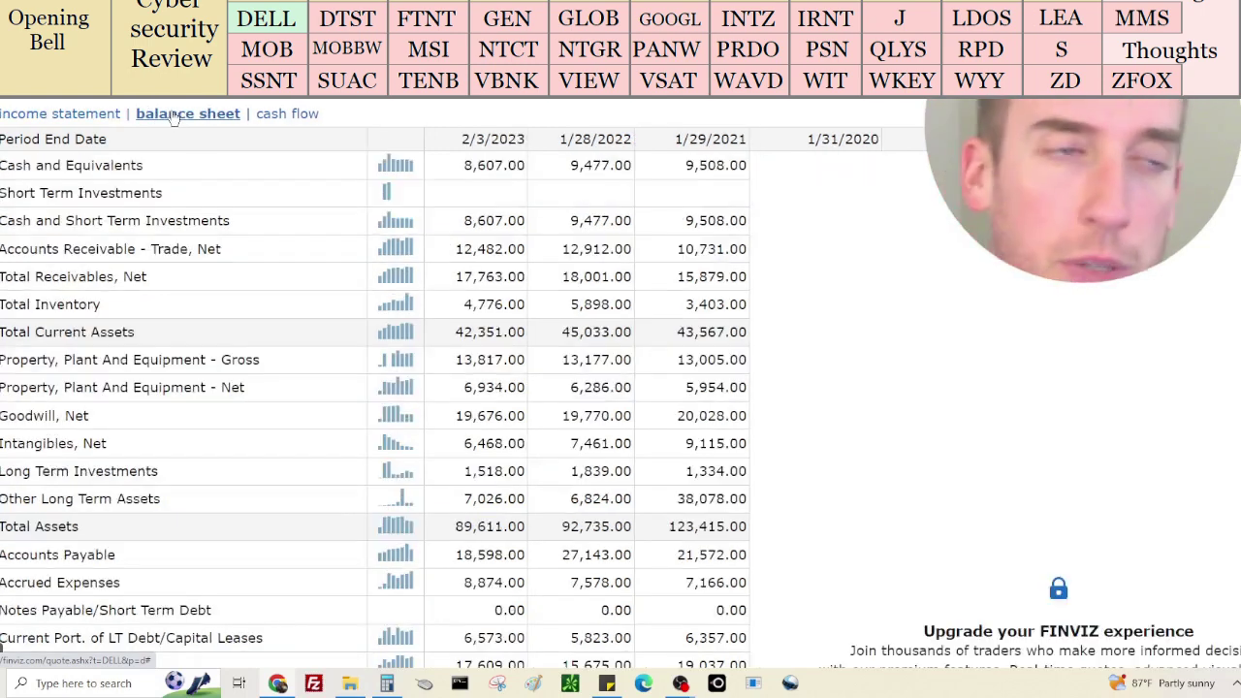
left_click(385, 683)
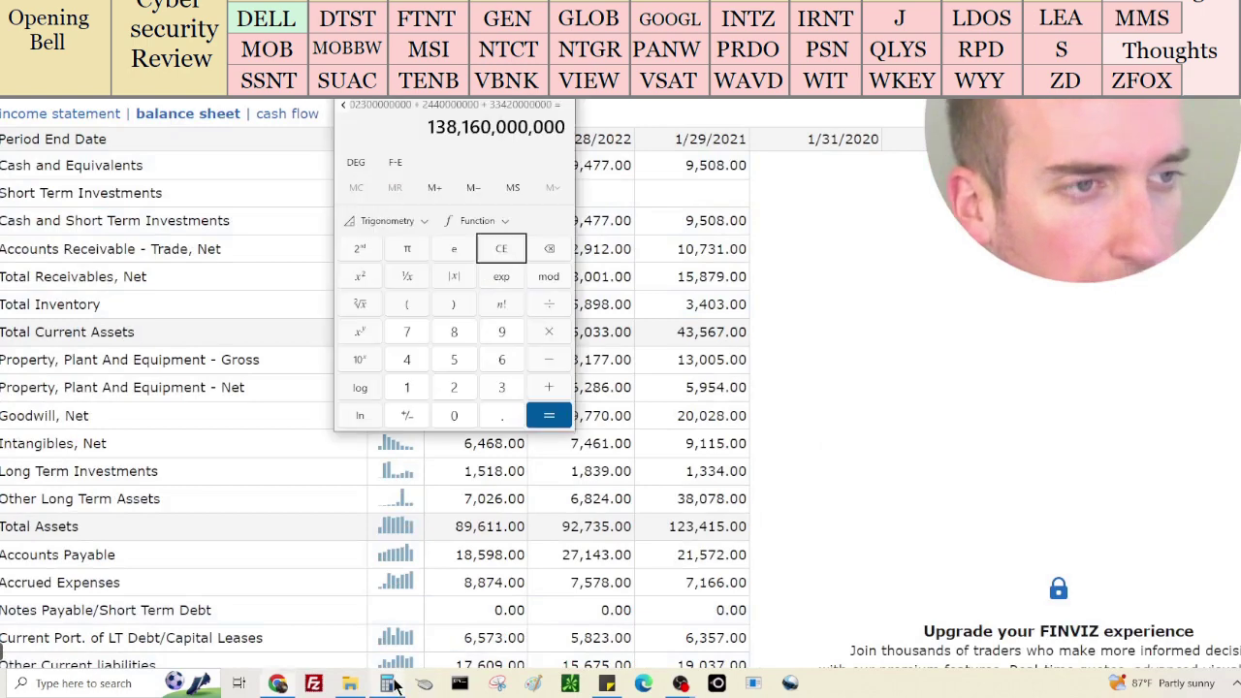
left_click_drag(454, 94, 1035, 98)
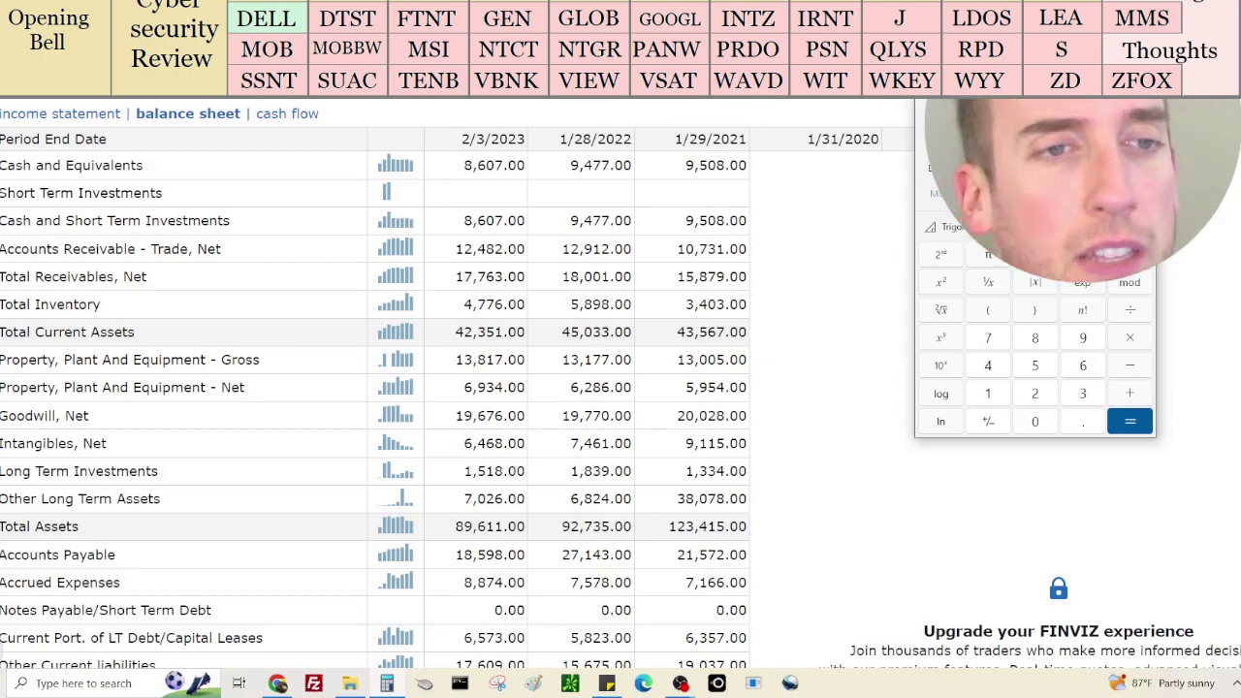
scroll(514, 504, "down", 3)
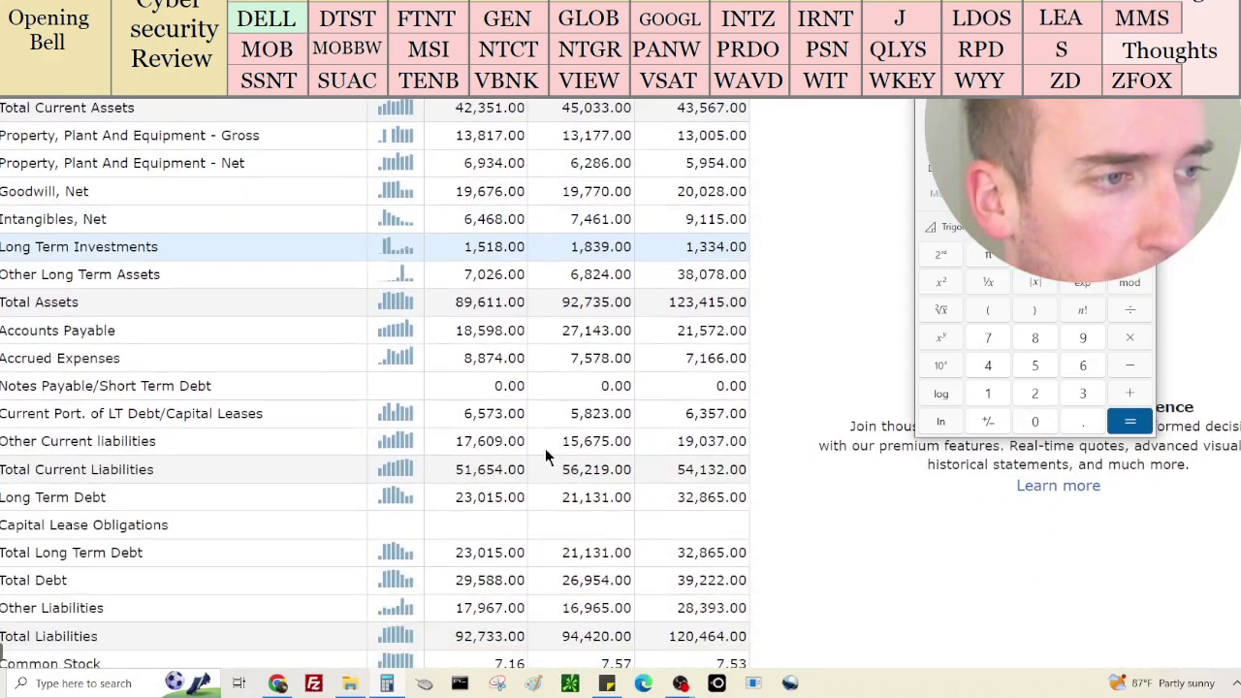
scroll(514, 505, "down", 1)
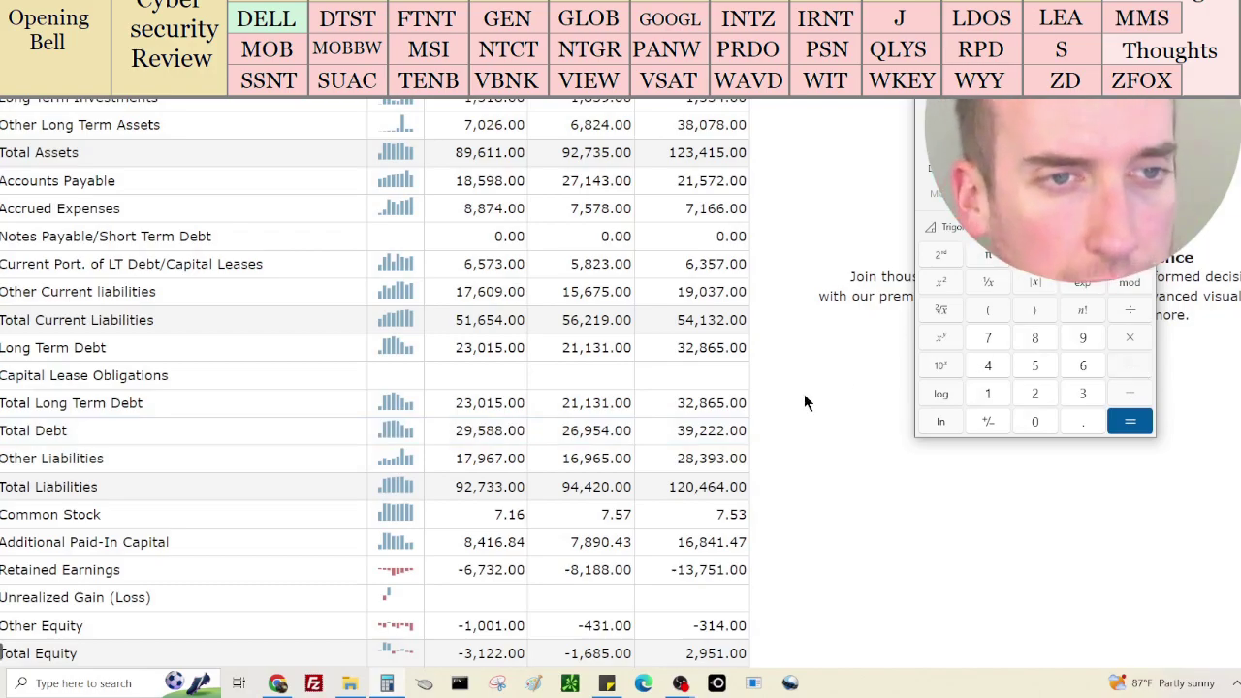
scroll(803, 393, "down", 20)
Divide the adjusted DELL total by the share float of 246,660,000 on the calculator
scroll(804, 392, "up", 10)
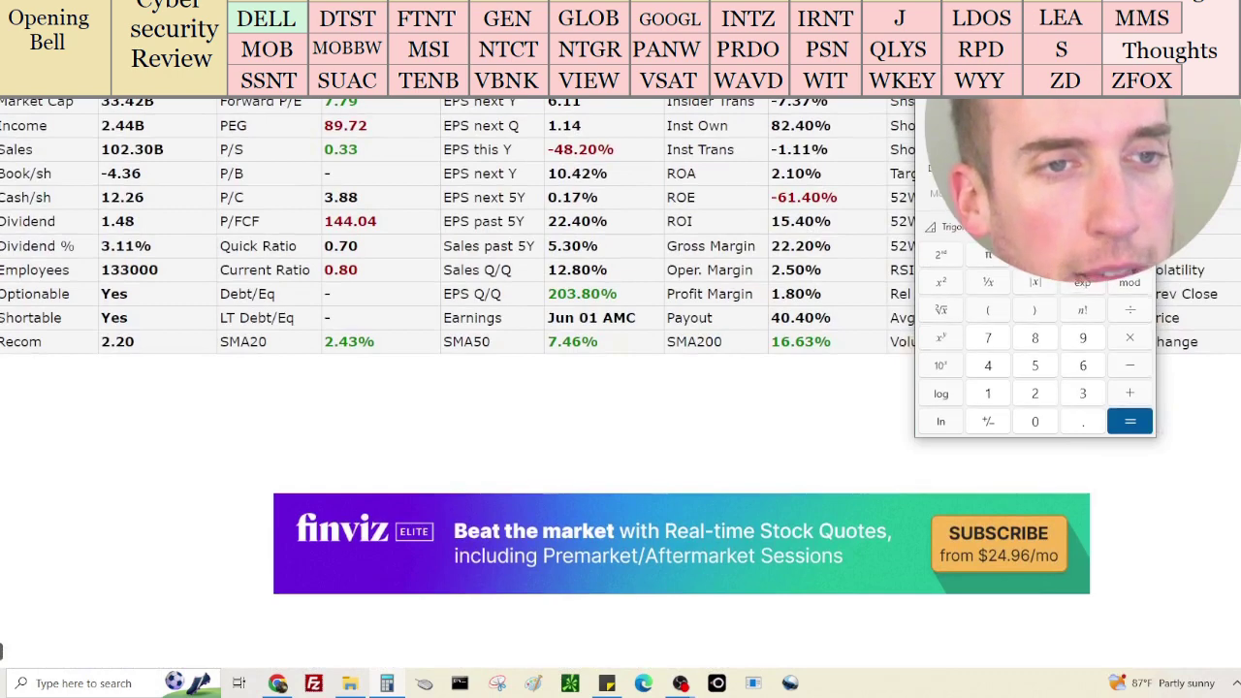
left_click_drag(979, 88, 628, 80)
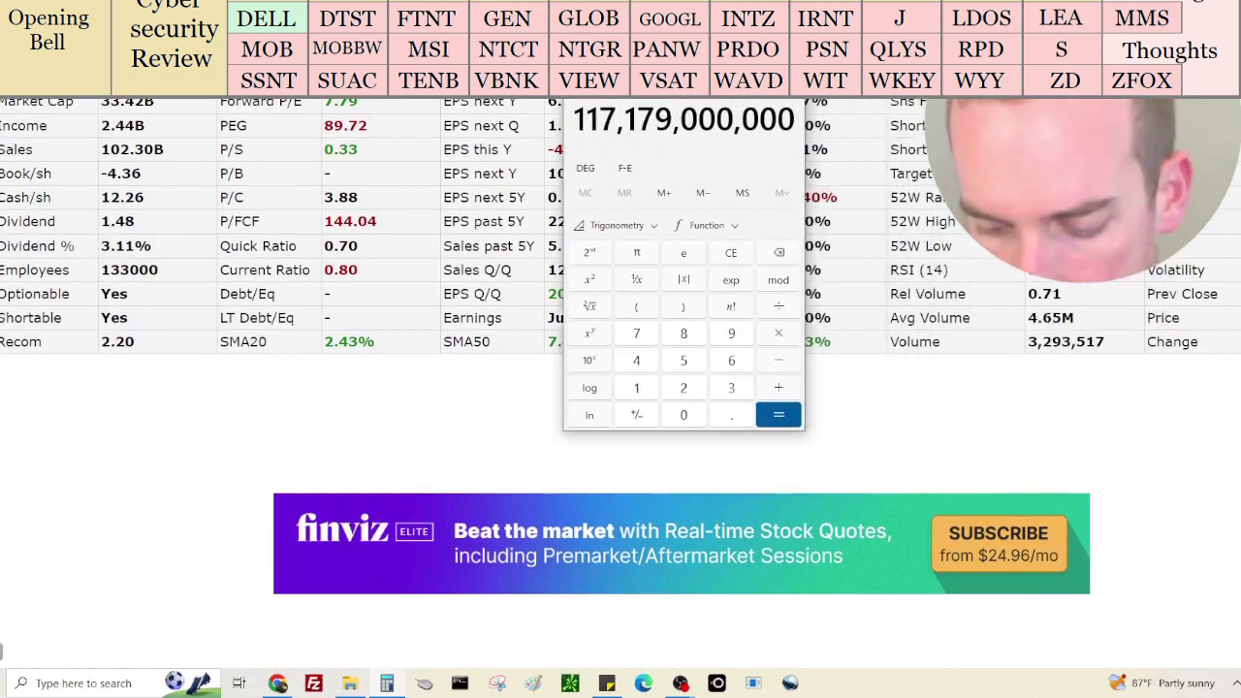
type("246,660,000")
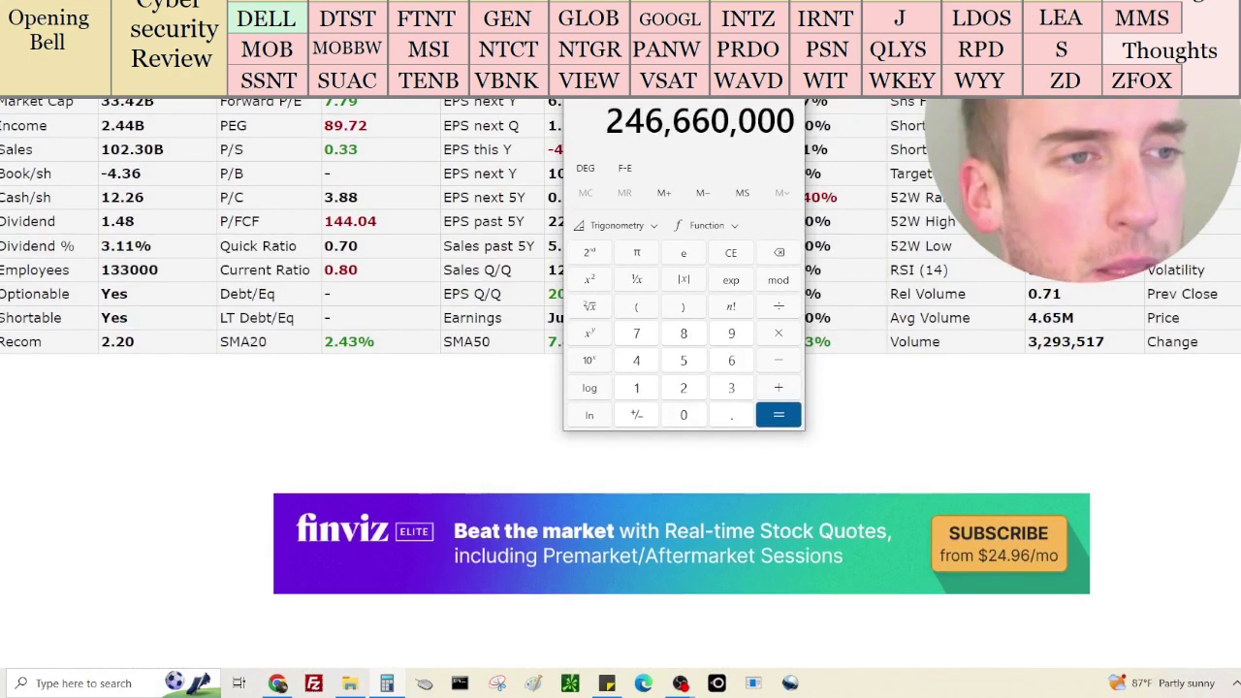
key("Return")
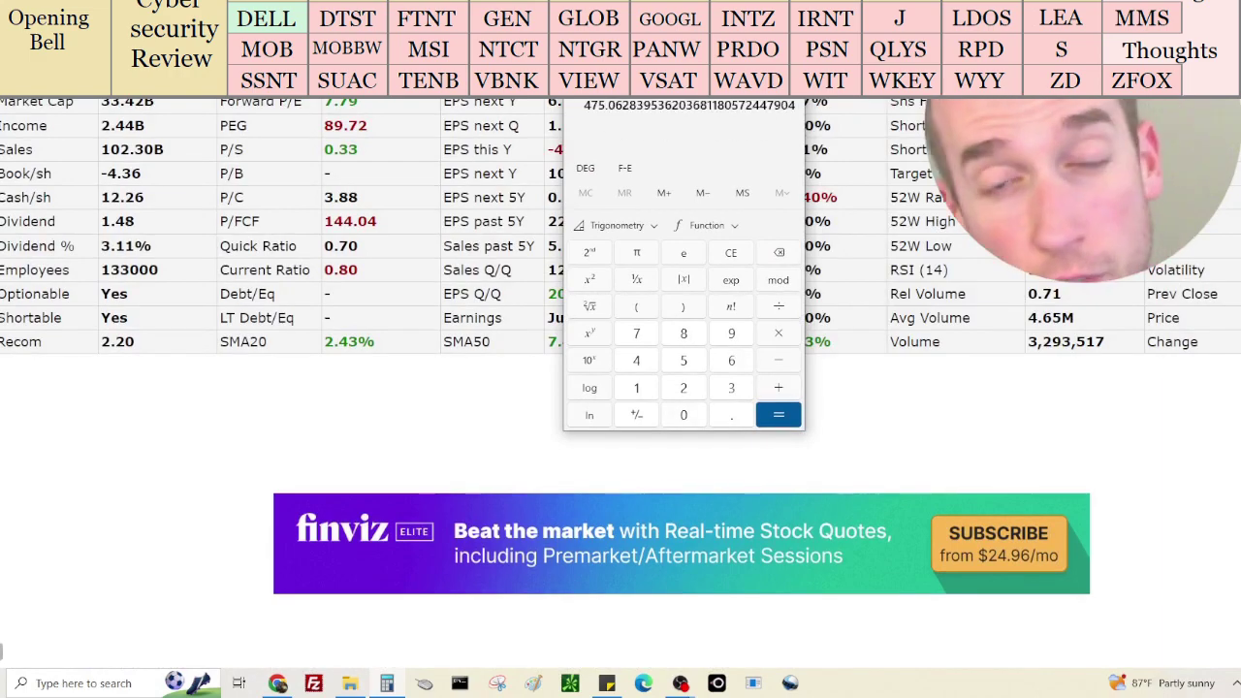
Examine DELL's daily price chart and key statistics, including forward P/E, on its quote page
scroll(1205, 374, "up", 5)
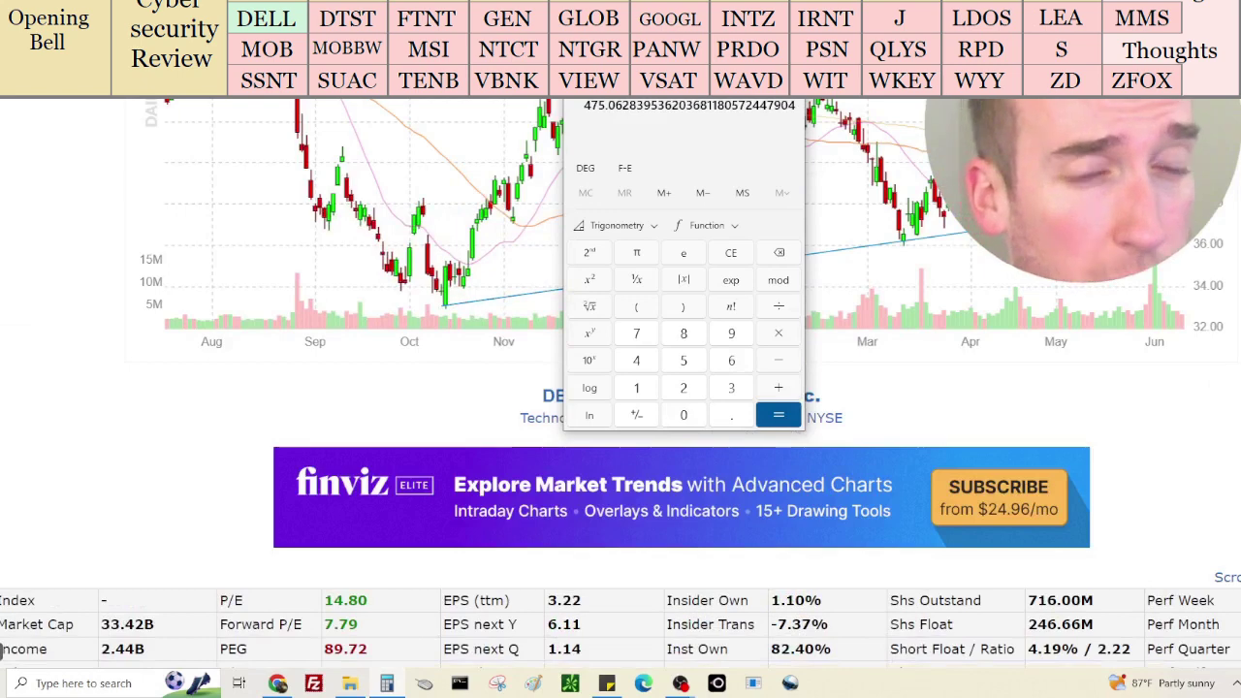
scroll(1205, 374, "down", 1)
scroll(1205, 374, "down", 2)
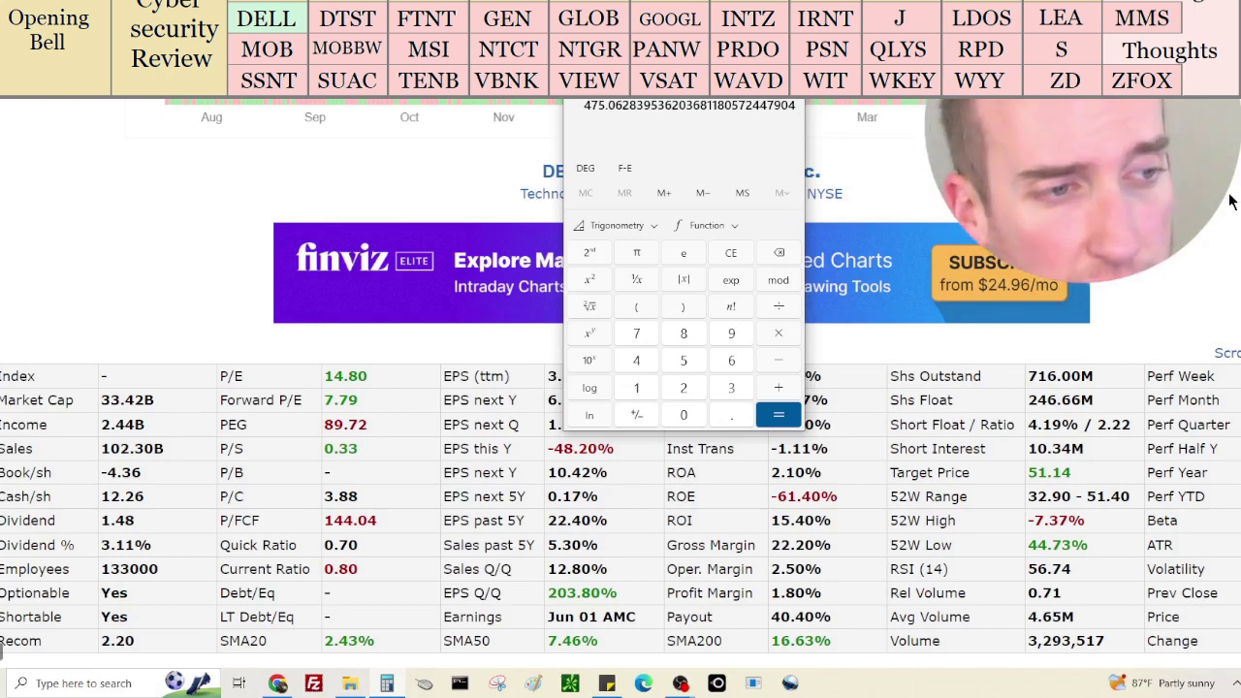
left_click(1220, 231)
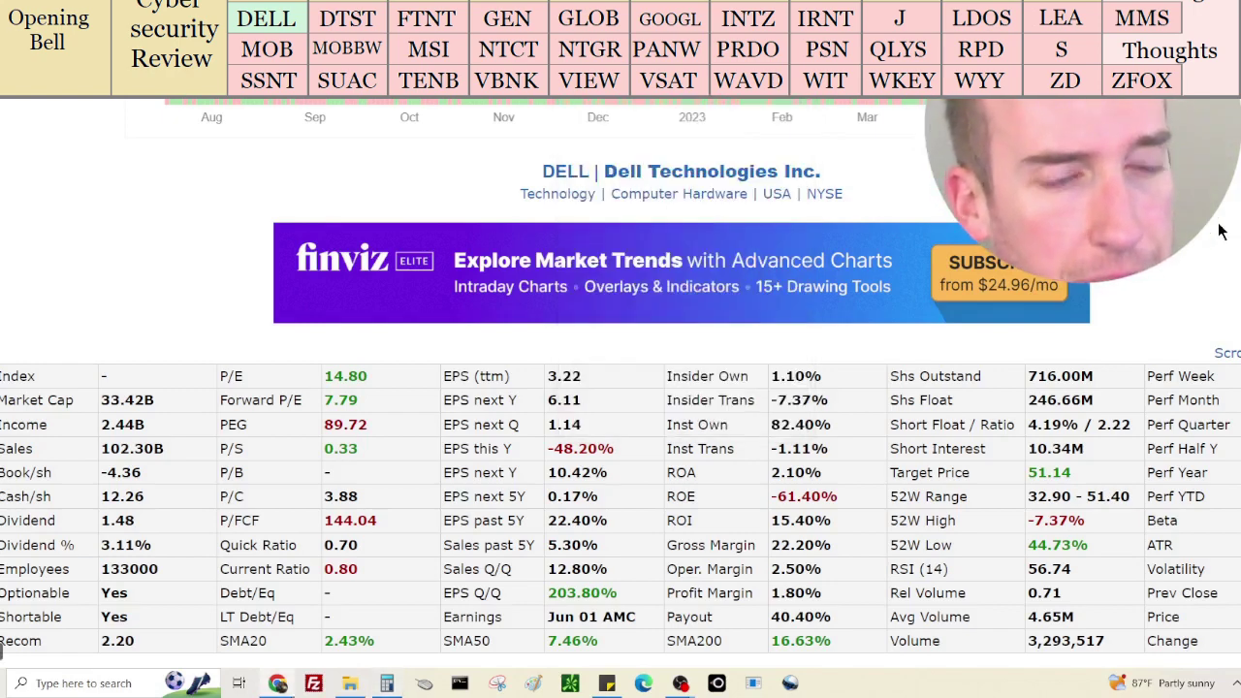
scroll(1212, 233, "up", 5)
scroll(1210, 233, "down", 5)
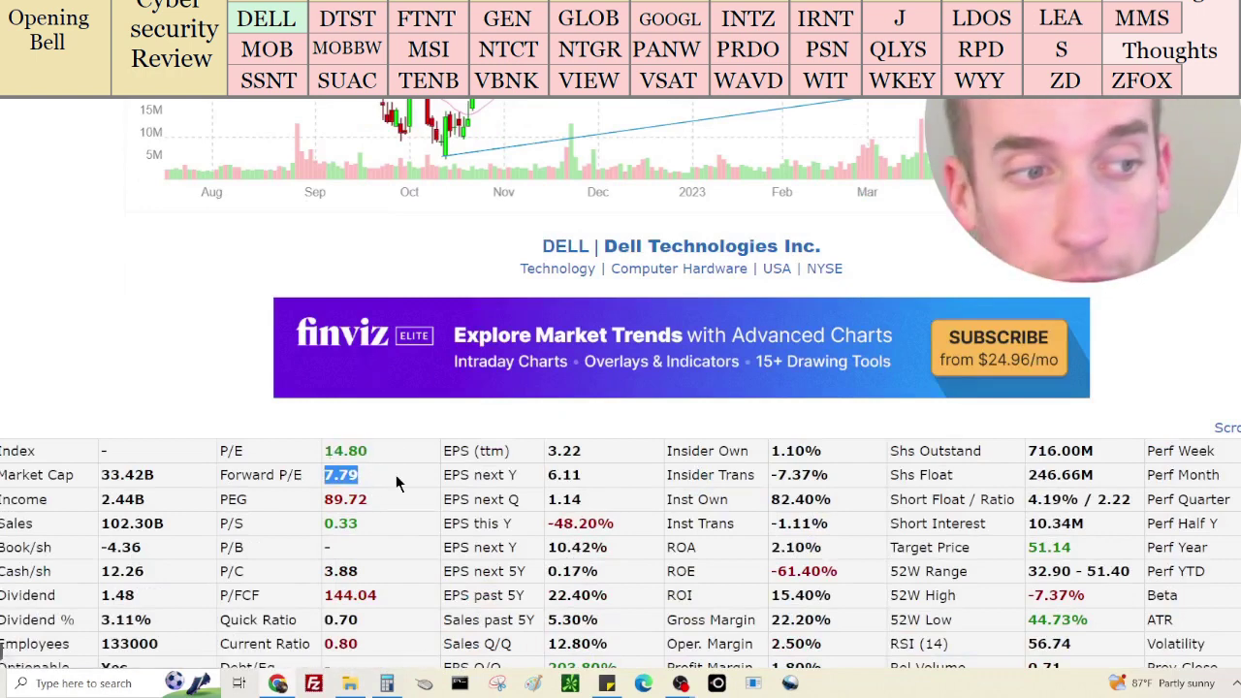
scroll(508, 479, "up", 3)
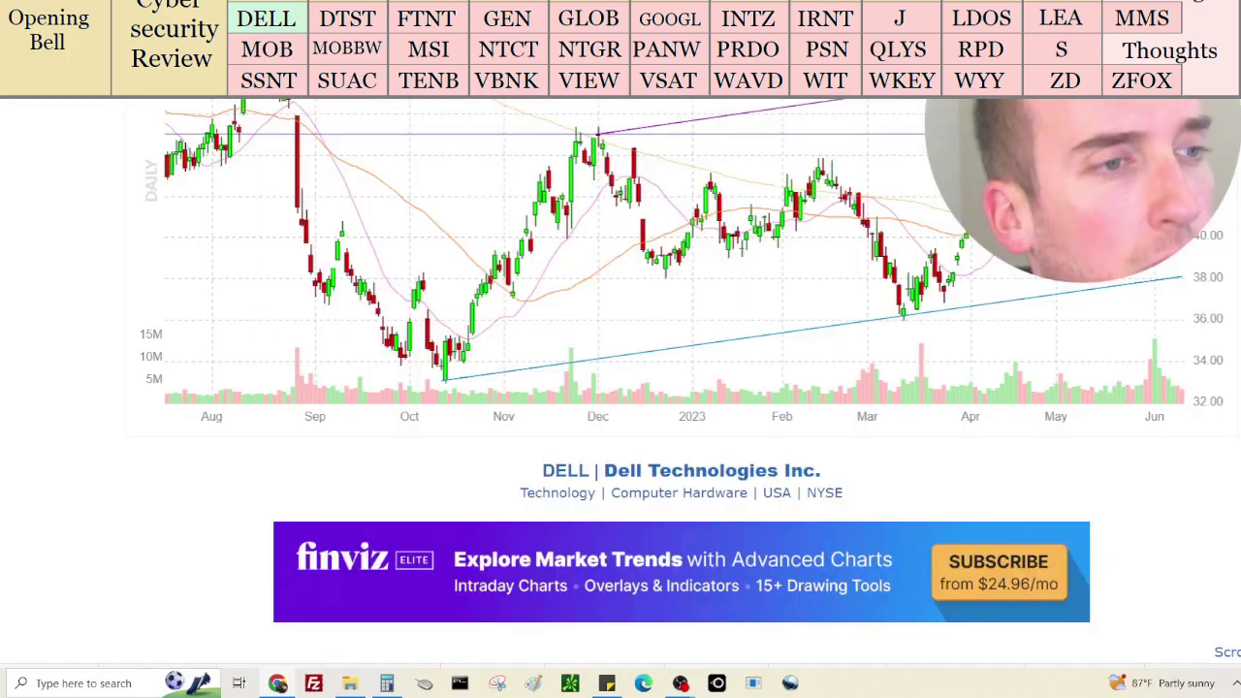
scroll(1233, 385, "down", 4)
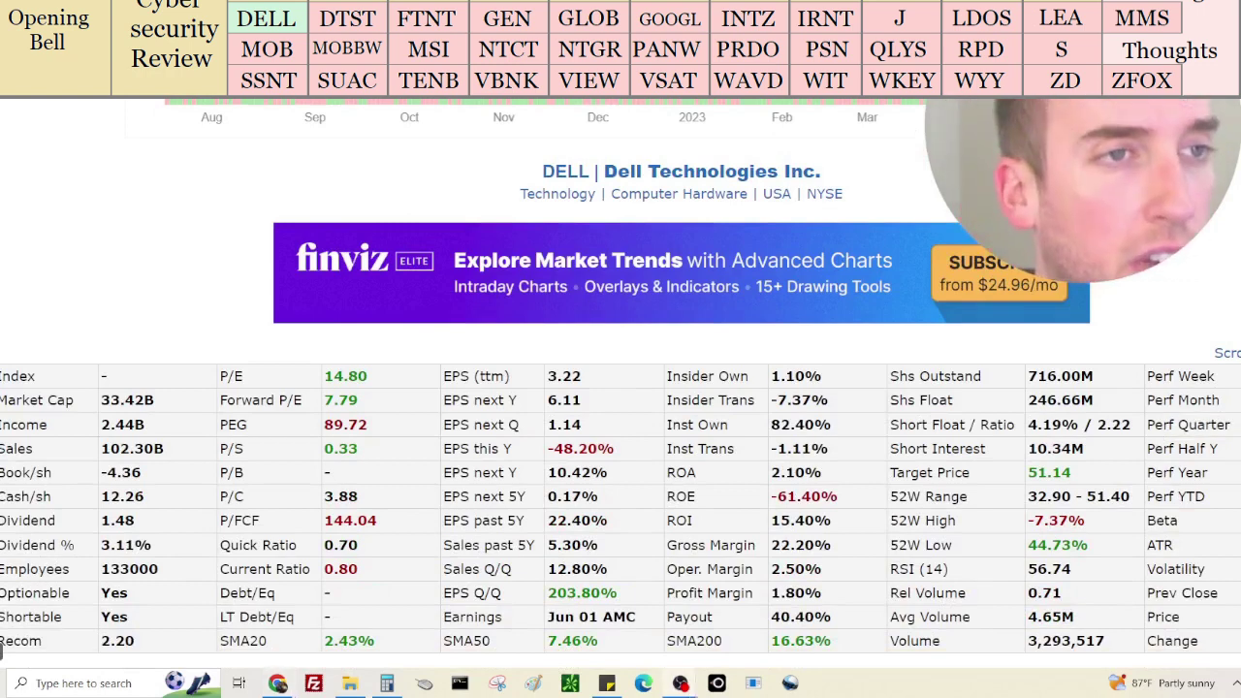
Check DELL's institutional ownership on Fintel against its Finviz statistics and look through Fintel's search results for "dell"
key("alt+Left")
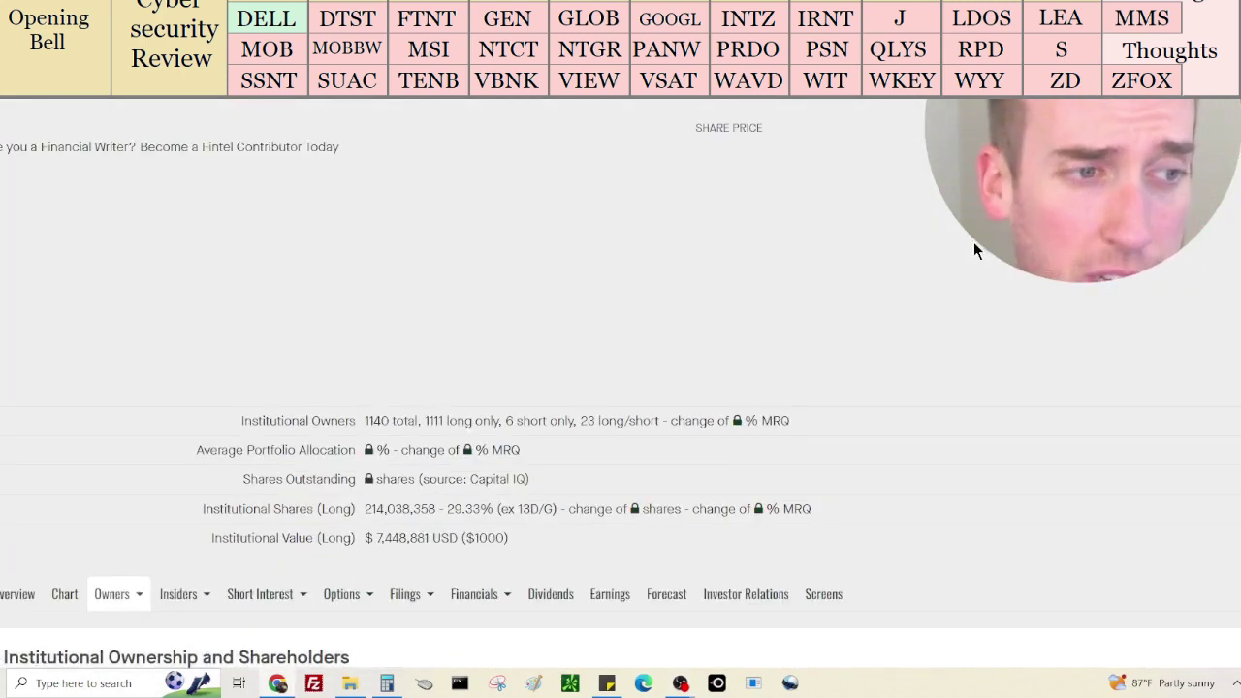
key("ctrl+Tab")
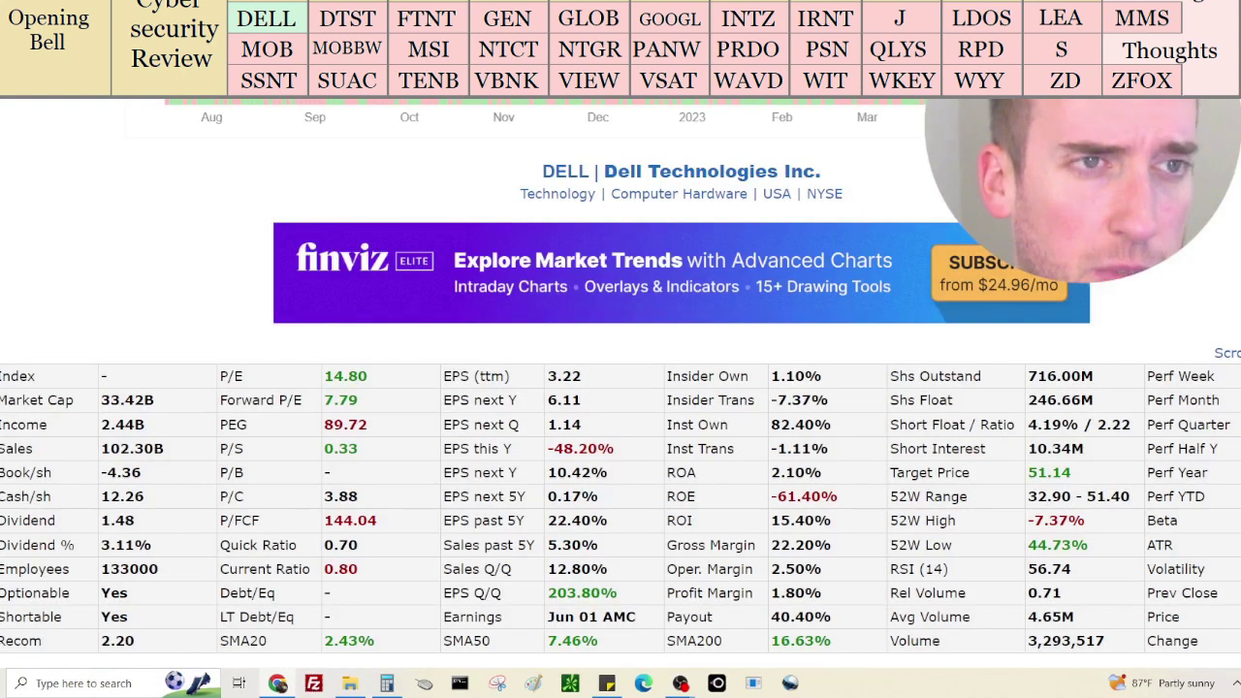
key("ctrl+shift+Tab")
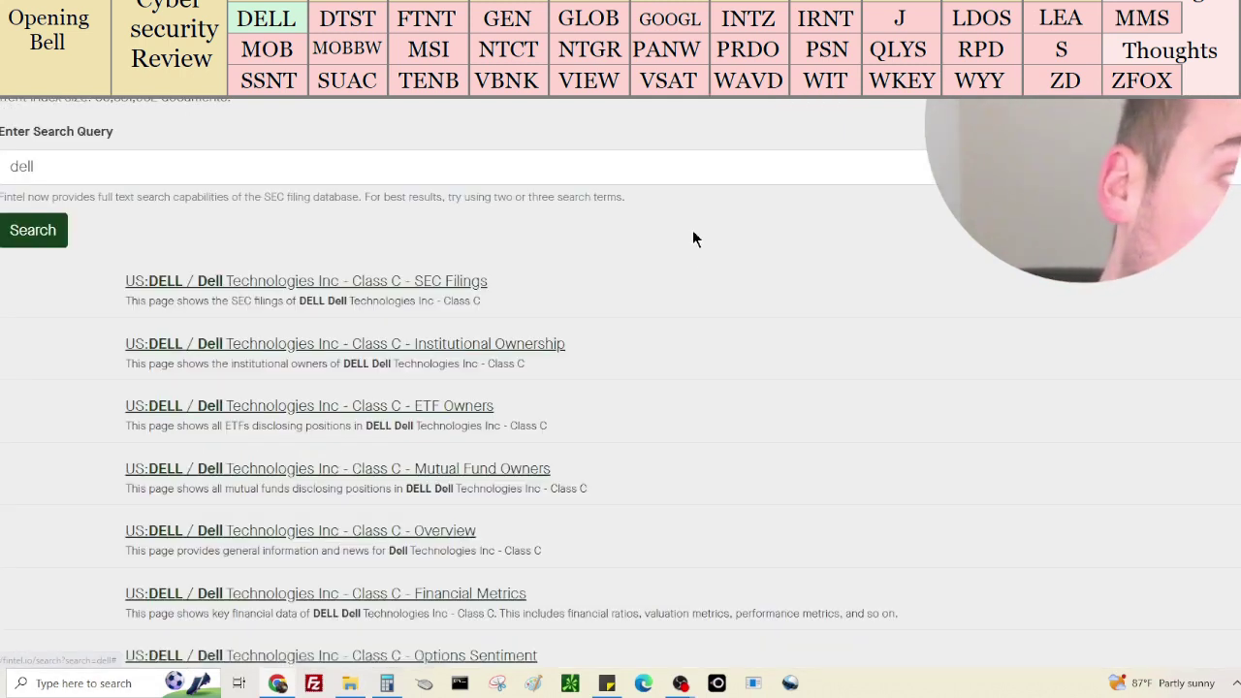
scroll(694, 255, "down", 1)
scroll(694, 255, "down", 12)
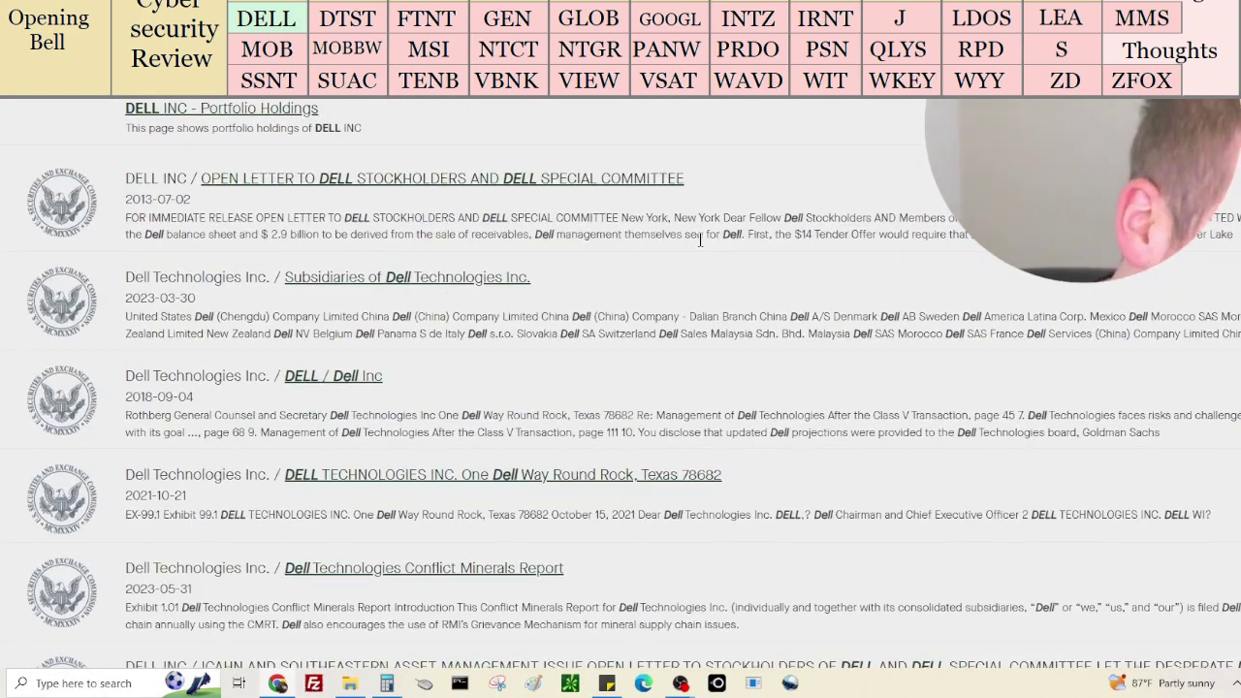
scroll(700, 237, "down", 3)
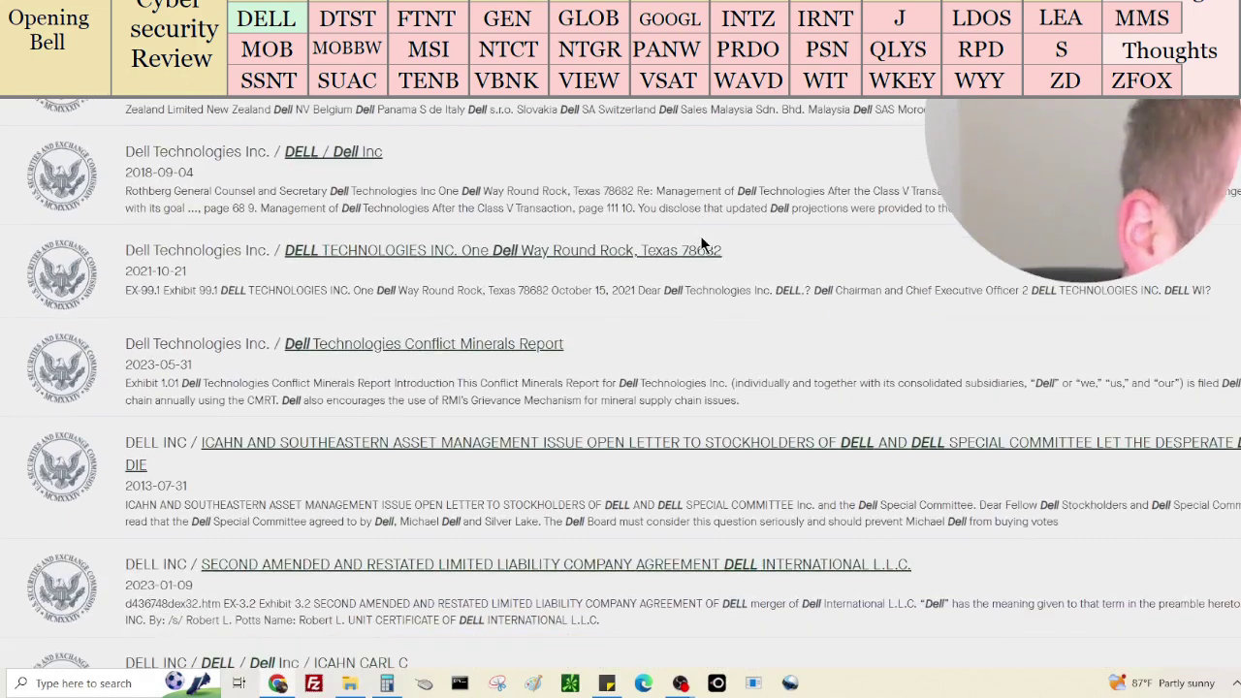
scroll(764, 231, "down", 4)
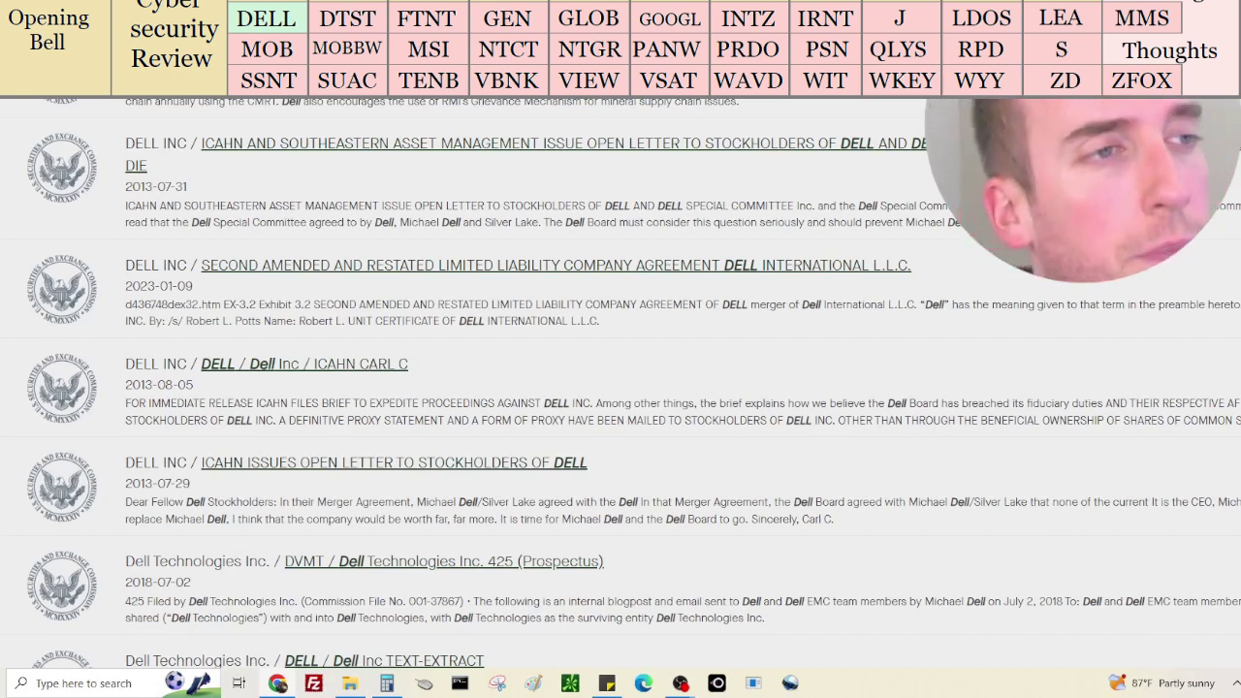
Search Fintel for "dell technologies" and view the Institutional Ownership page for the Class C shares
key("alt+Left")
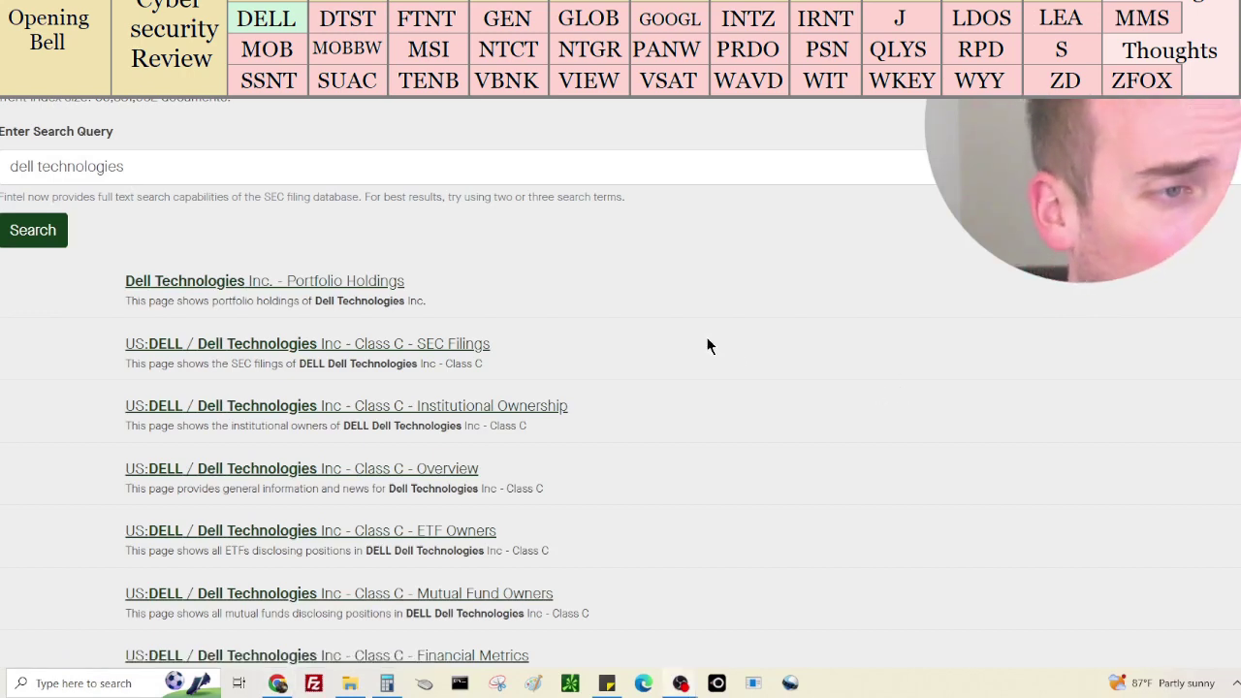
scroll(801, 310, "down", 2)
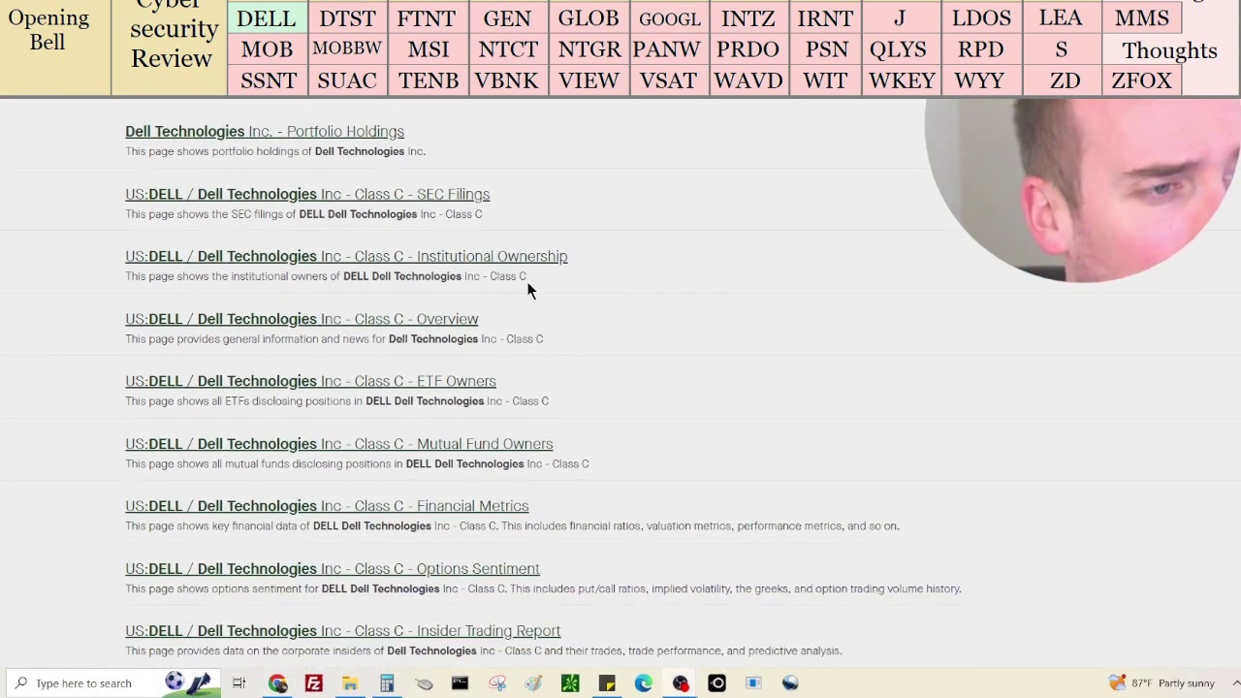
left_click(520, 257)
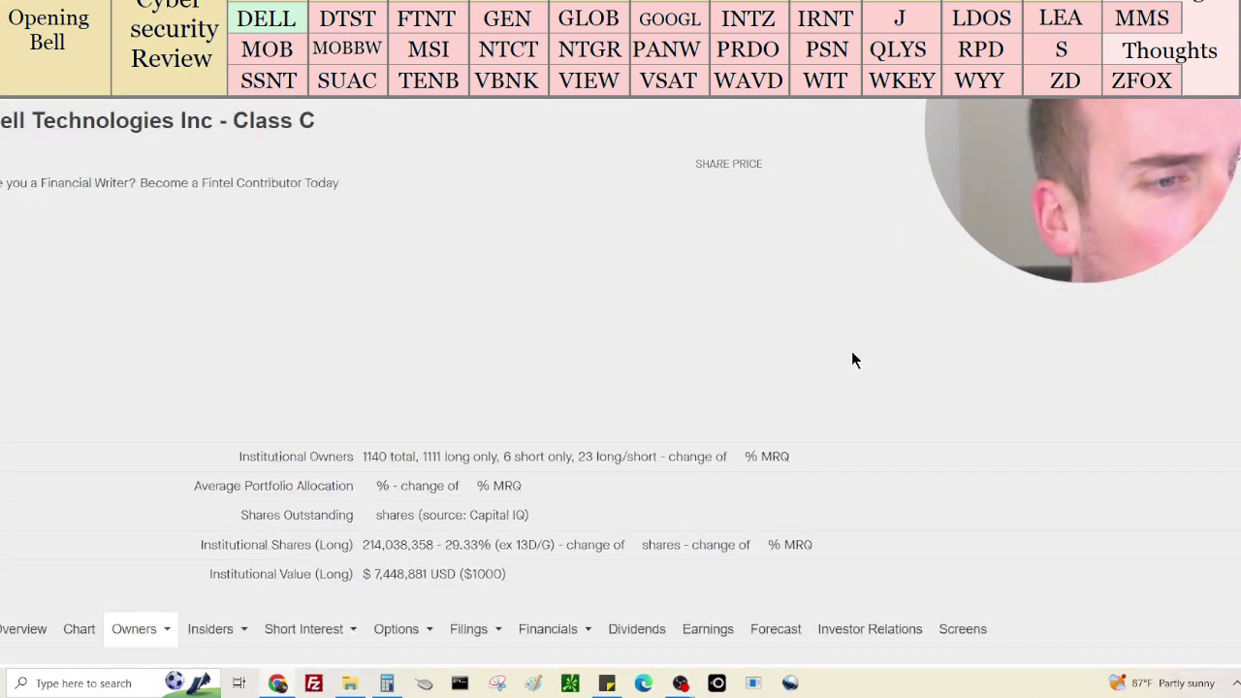
scroll(851, 349, "down", 3)
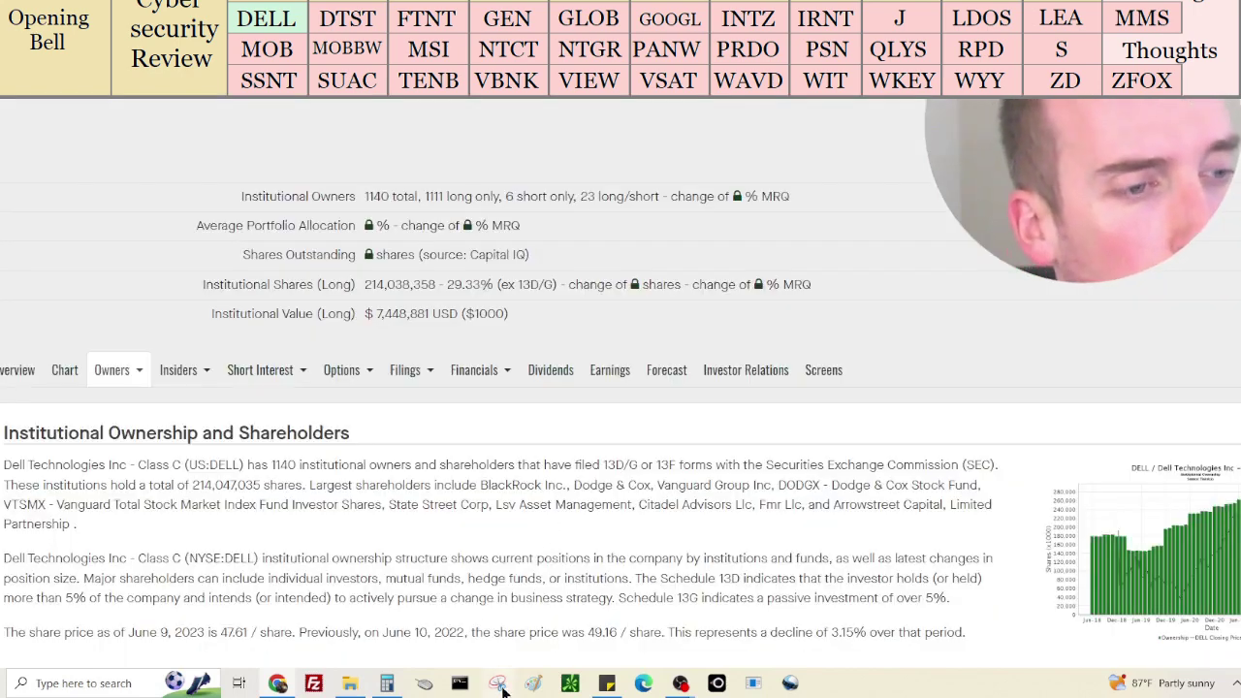
Calculate DELL's institutional shares as a percentage of the float on the calculator as 214,000,000 / 266,000,000 * 100
left_click(424, 685)
left_click(727, 253)
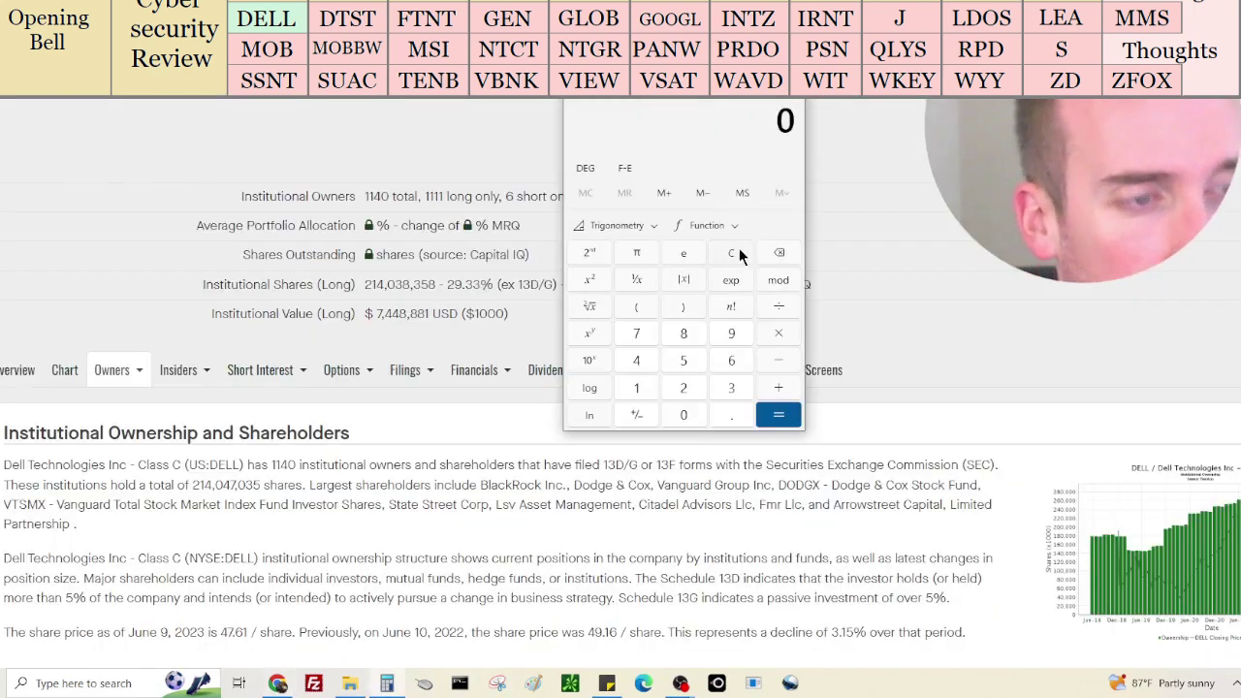
type("21,400,000,000")
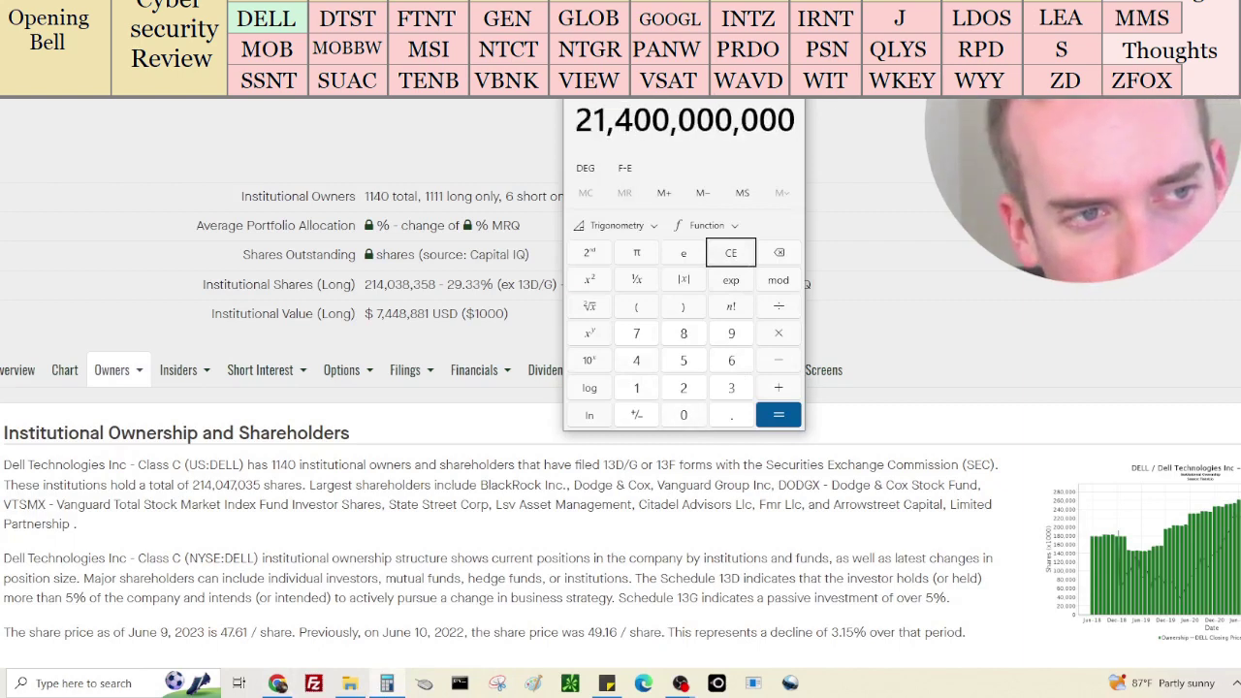
key("BackSpace")
key("BackSpace")
key("BackSpace")
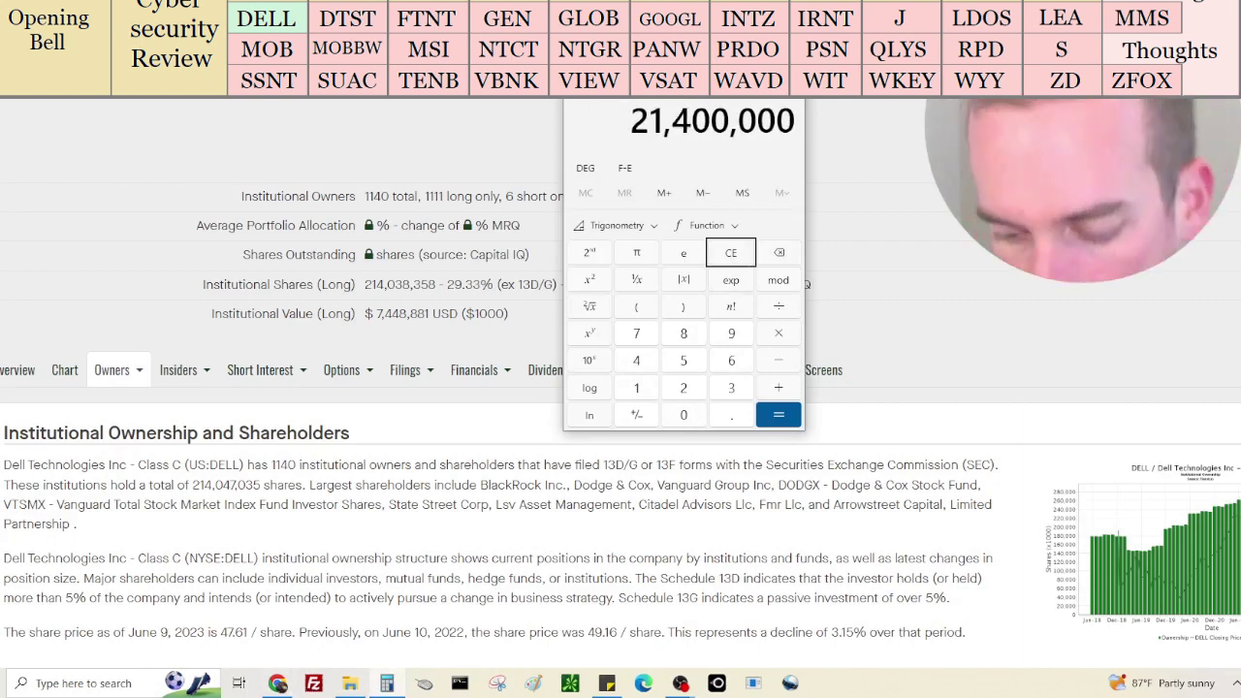
type("0")
key("Escape")
type("266")
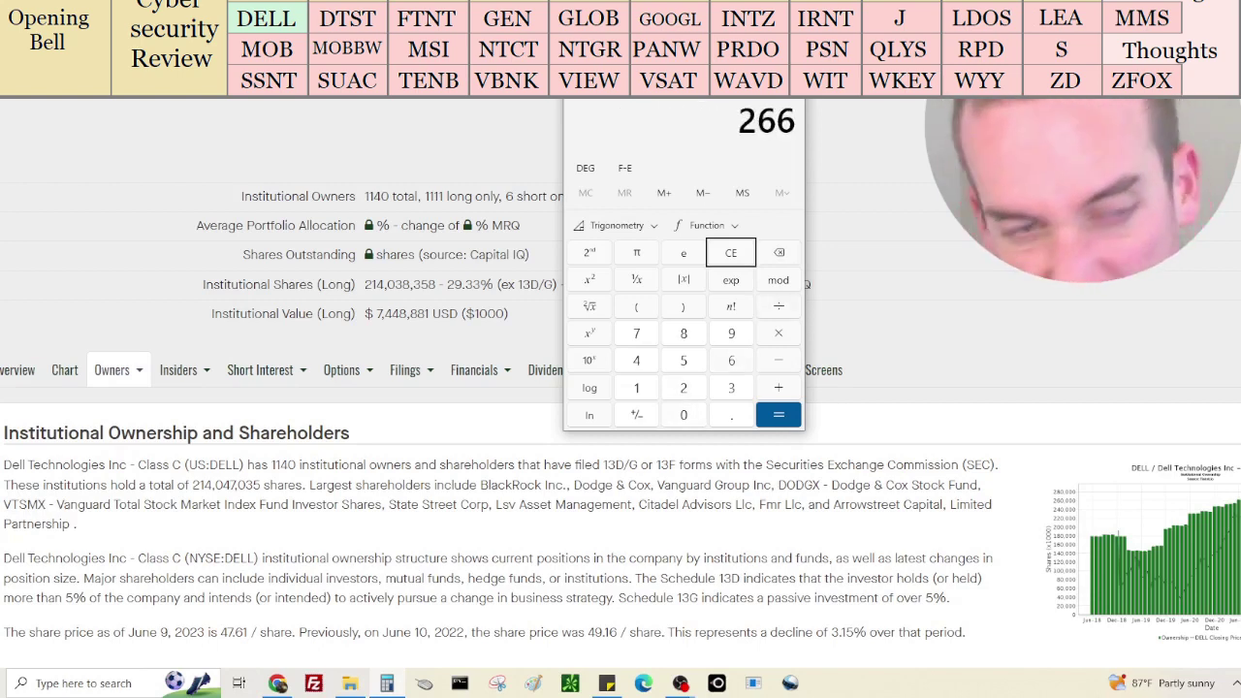
type("0000000")
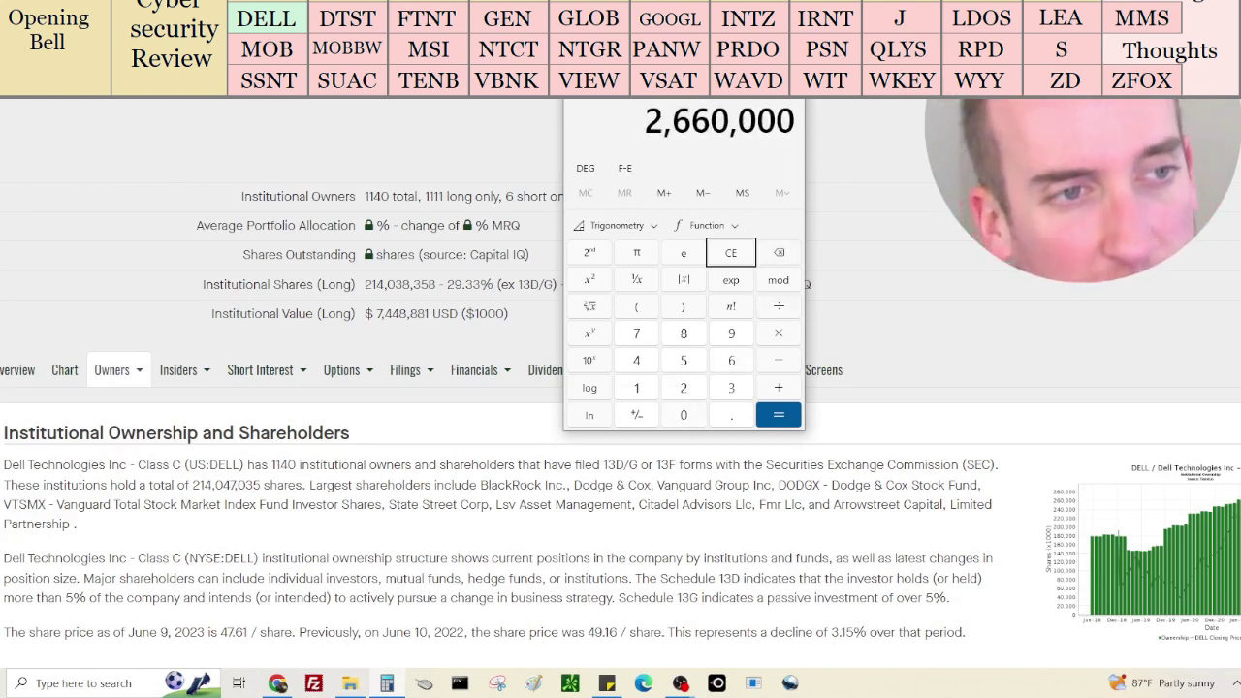
key("Return")
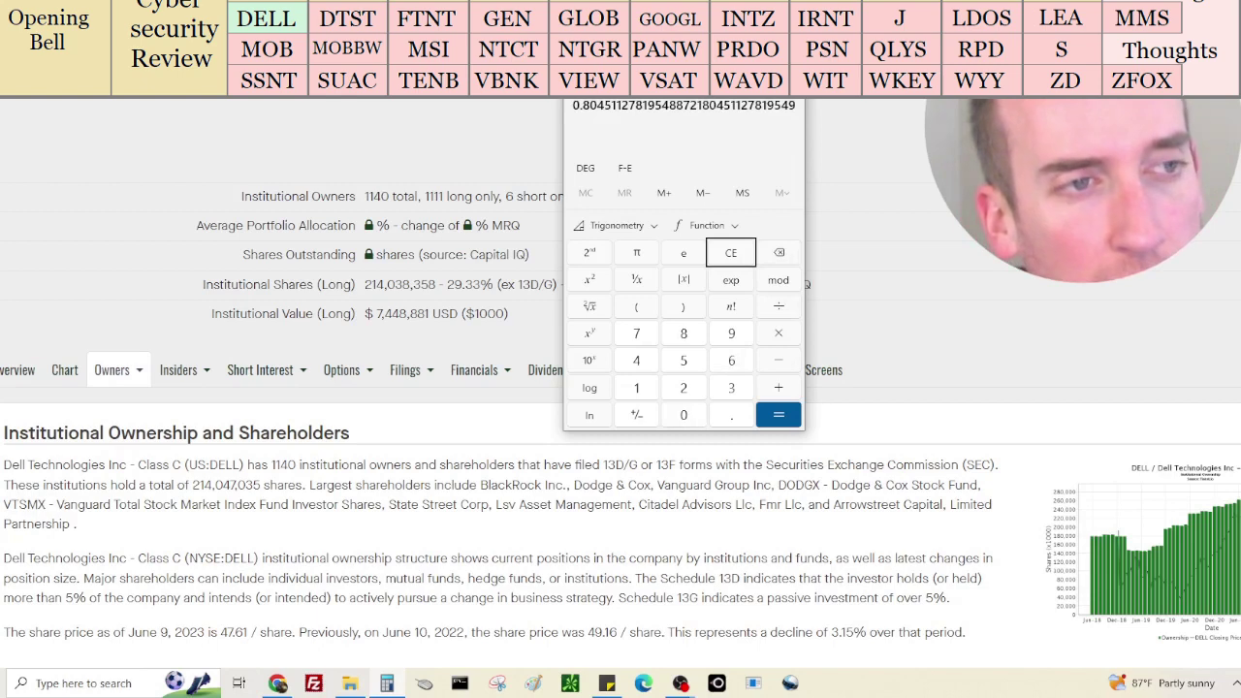
type("*100")
key("Return")
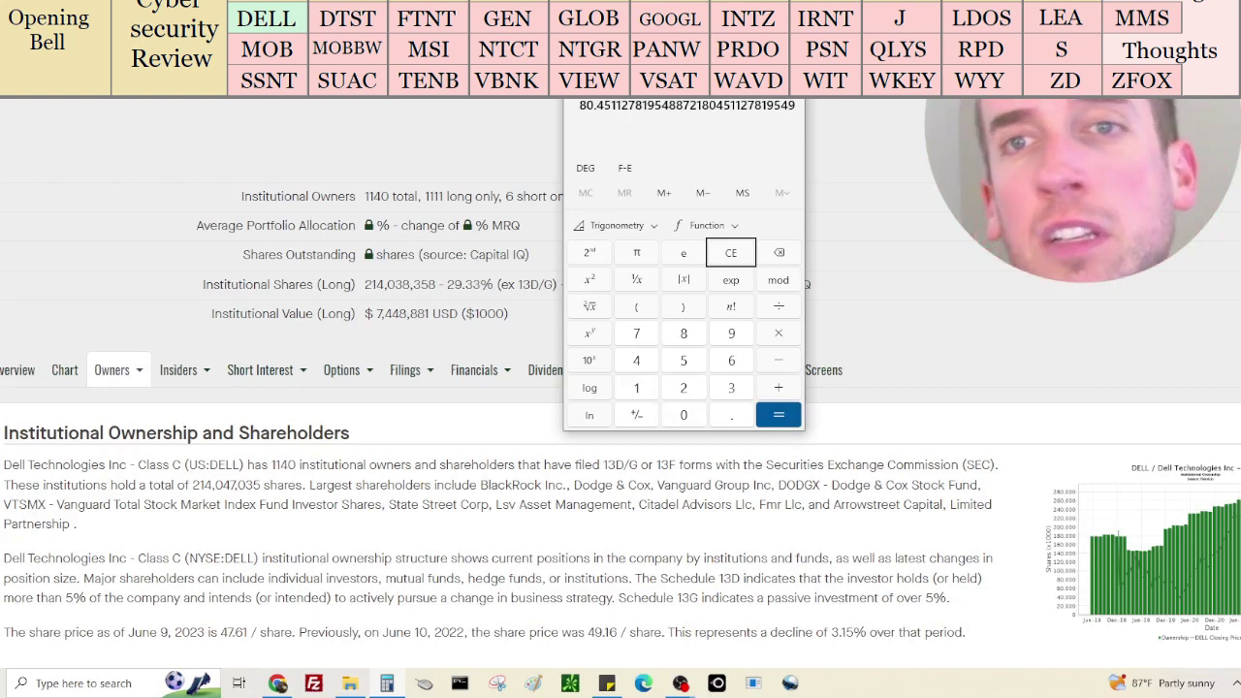
Return to DELL's Finviz quote page and recheck its ownership figures, share counts and price chart
left_click(459, 176)
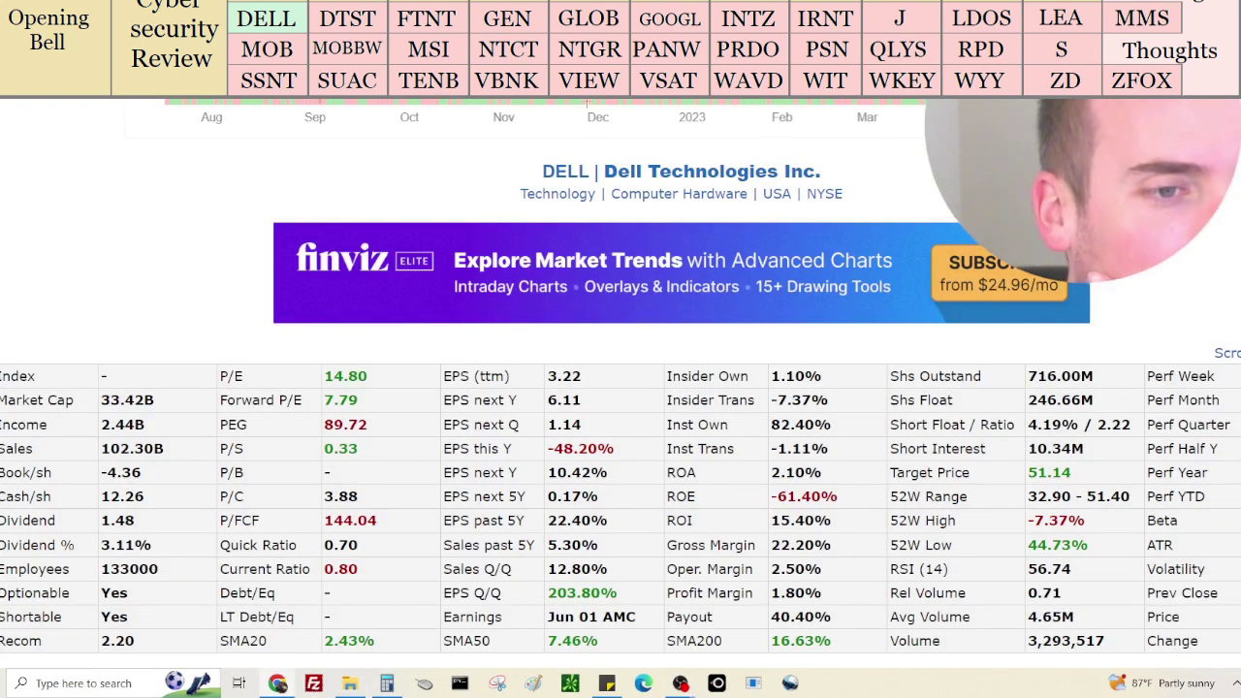
scroll(621, 388, "up", 2)
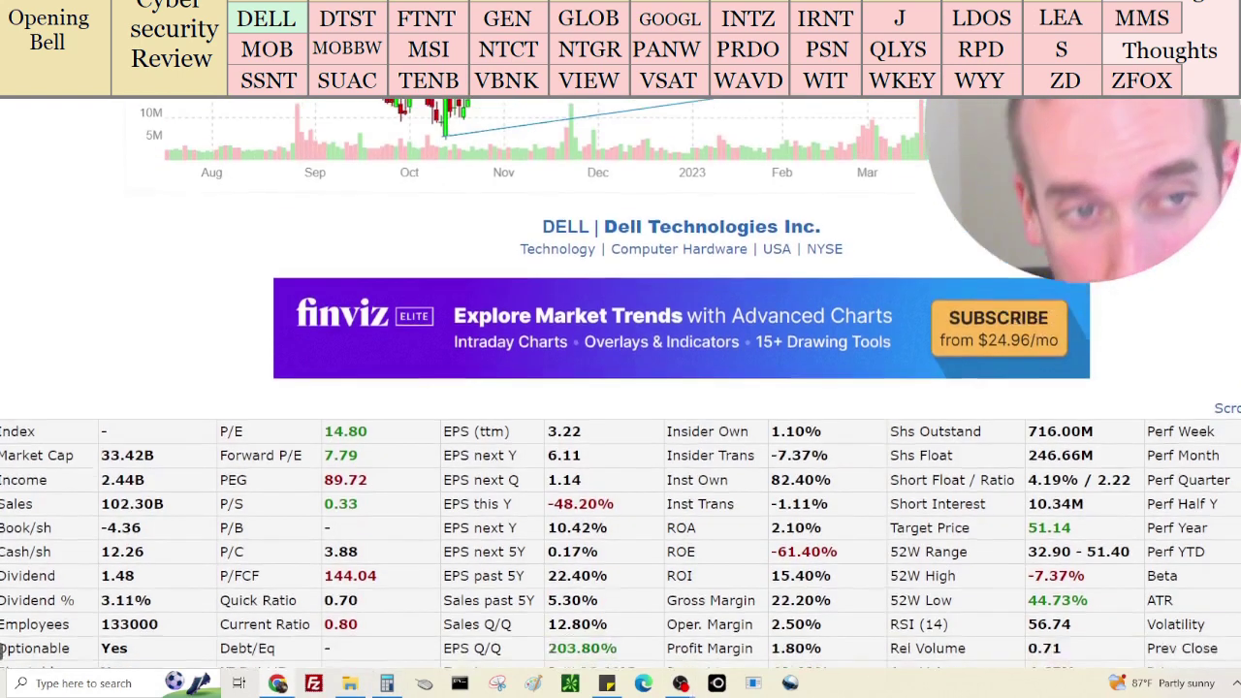
scroll(621, 388, "up", 2)
scroll(620, 387, "down", 3)
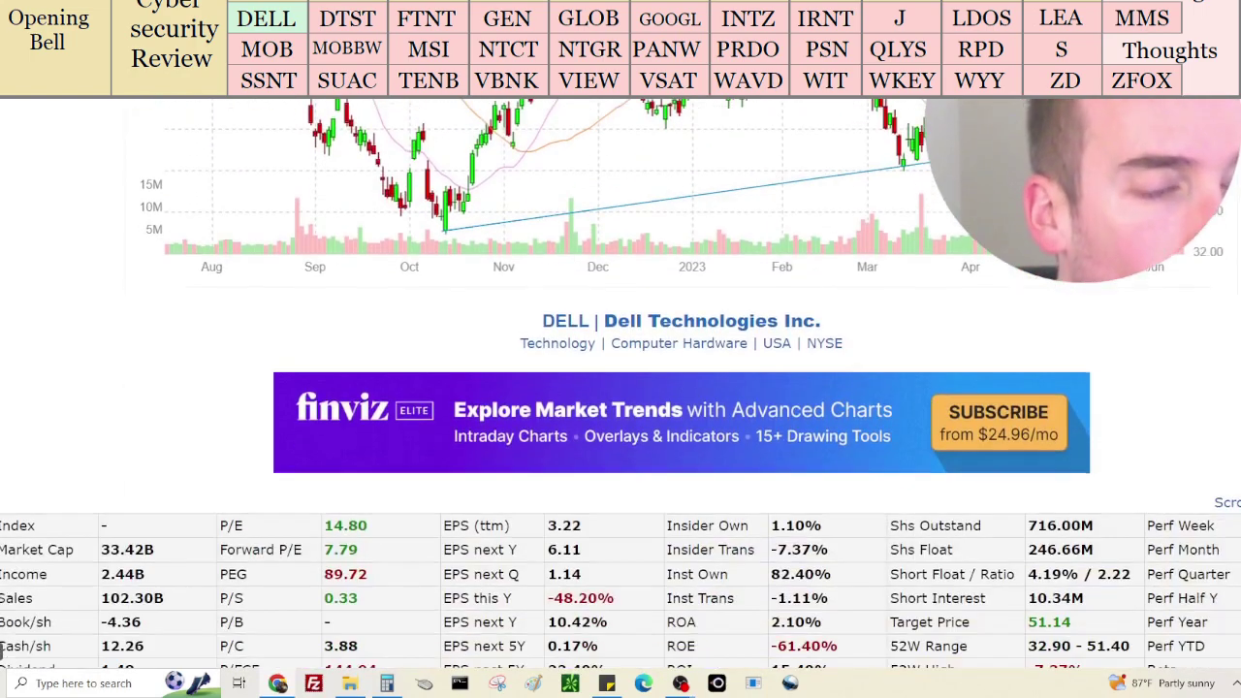
Switch DELL's price chart to the monthly timeframe to review its long-term trend
scroll(1234, 285, "down", 1)
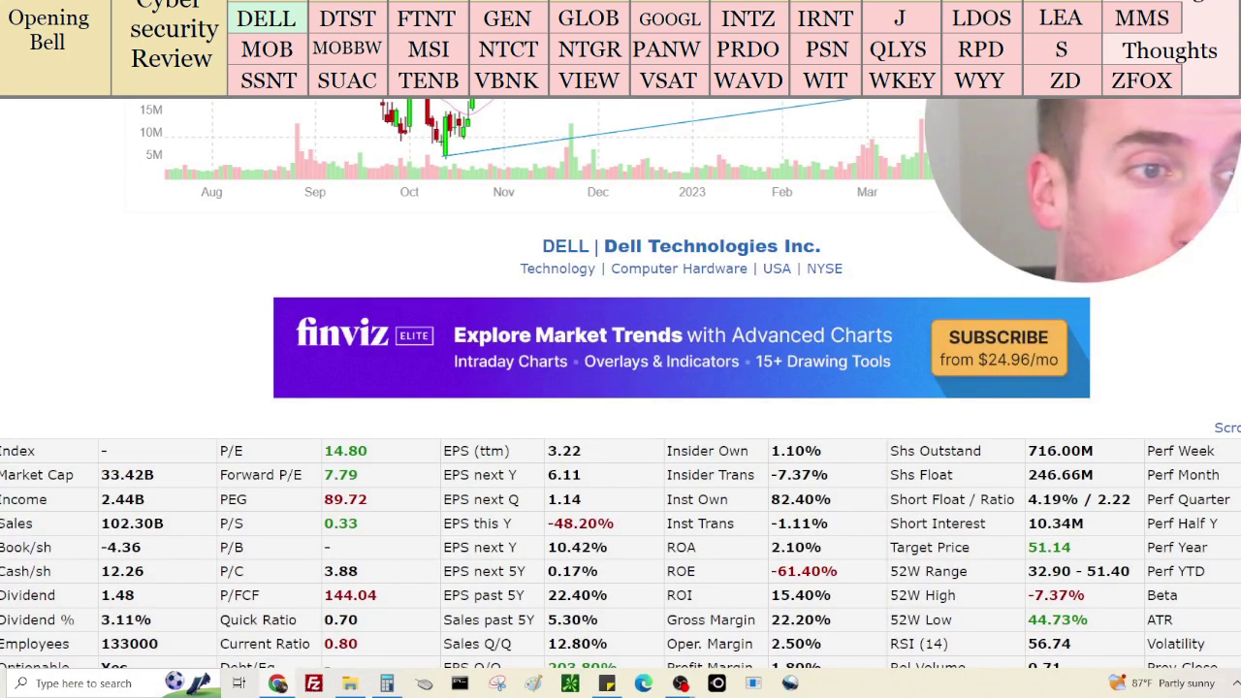
scroll(819, 121, "up", 5)
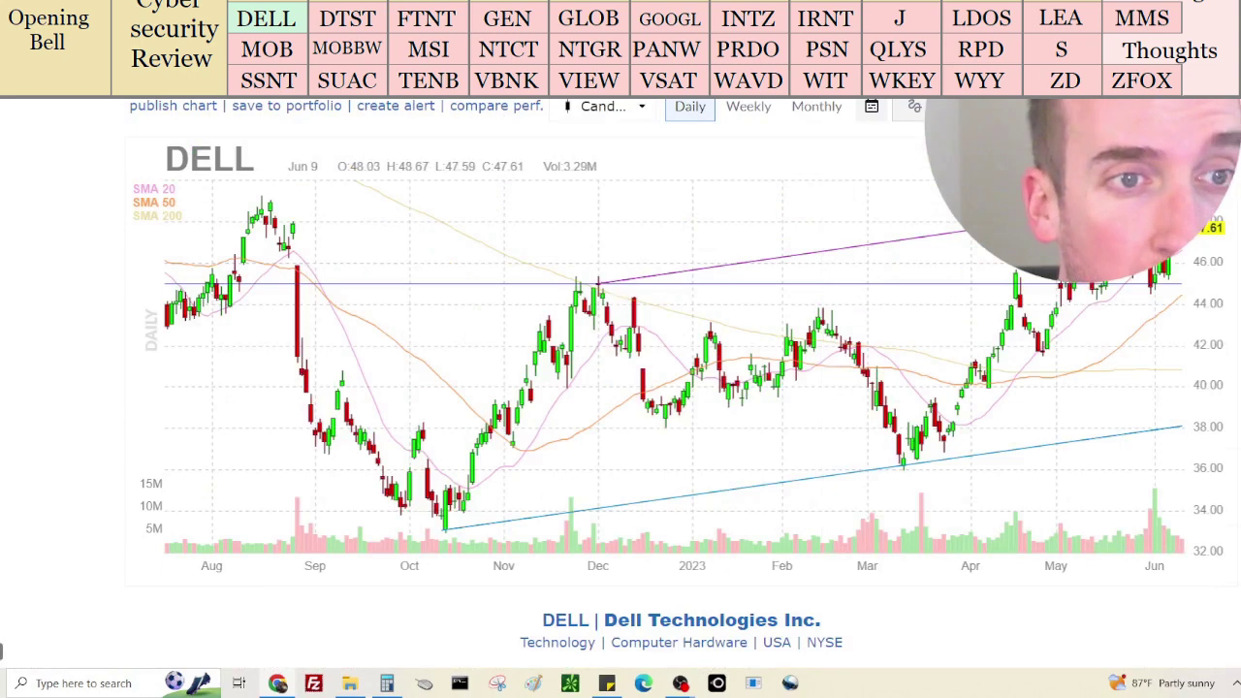
left_click(816, 109)
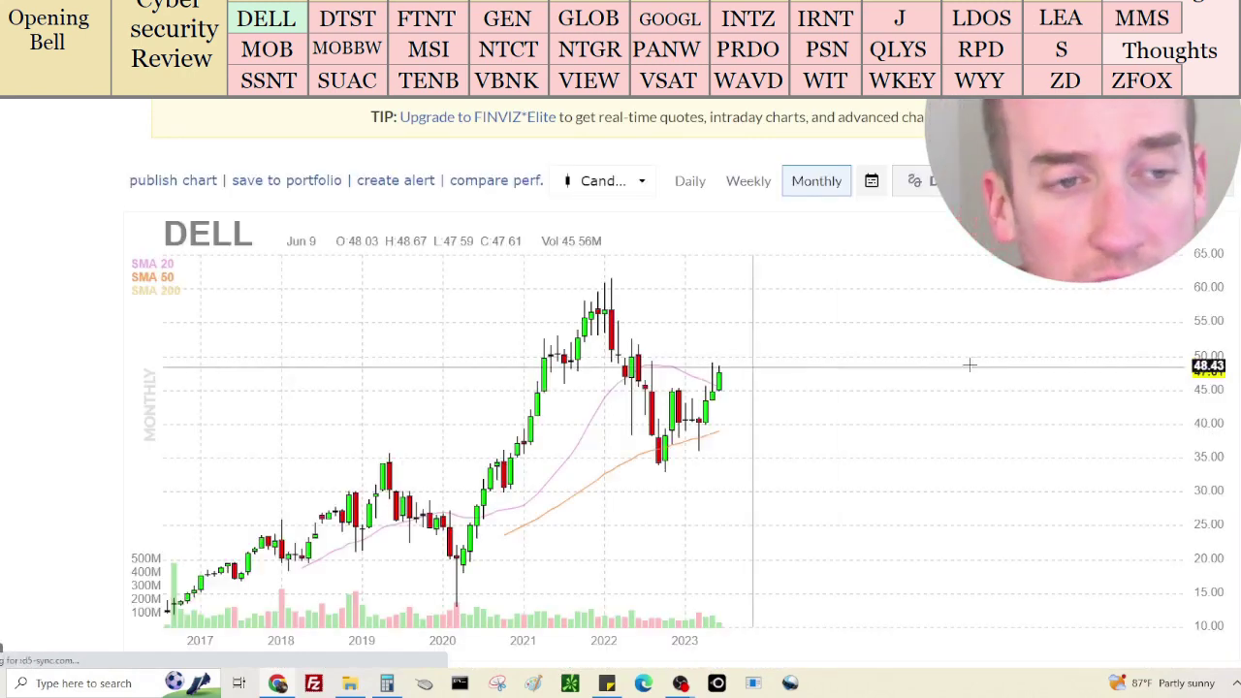
Add DELL's sales, income and market cap on the calculator as 102,300,000,000 + 2,440,000,000 + 33,420,000,000
scroll(620, 388, "down", 5)
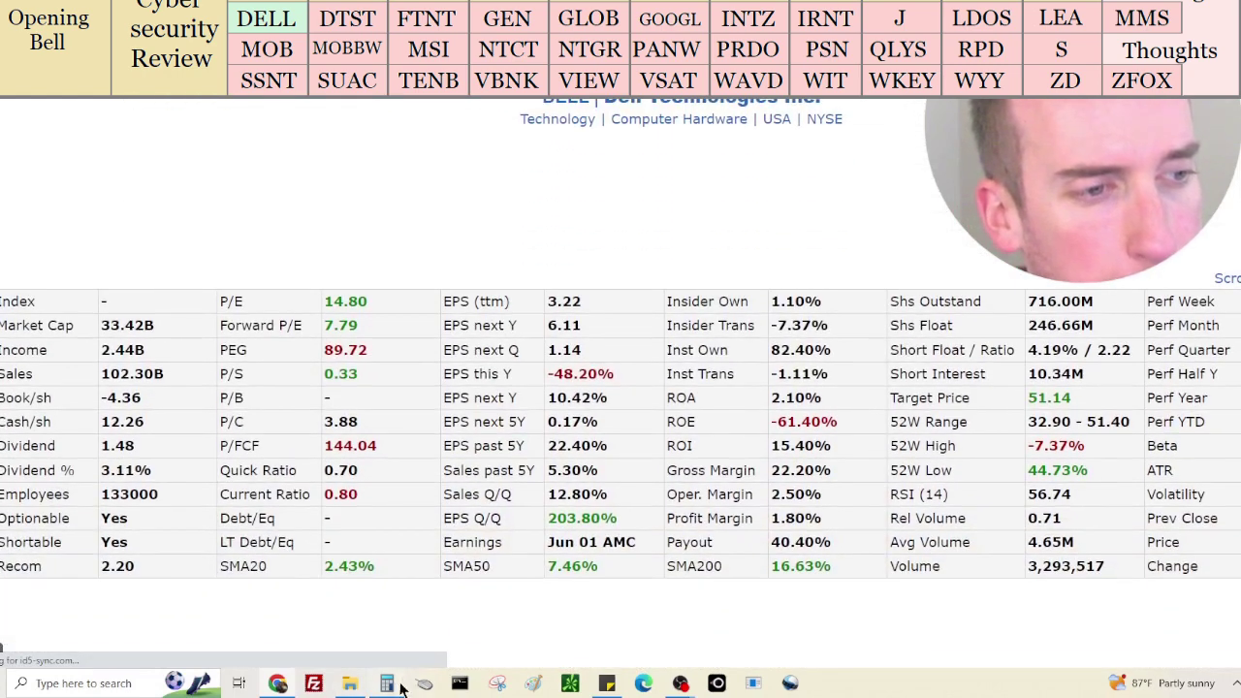
left_click(387, 683)
left_click(723, 253)
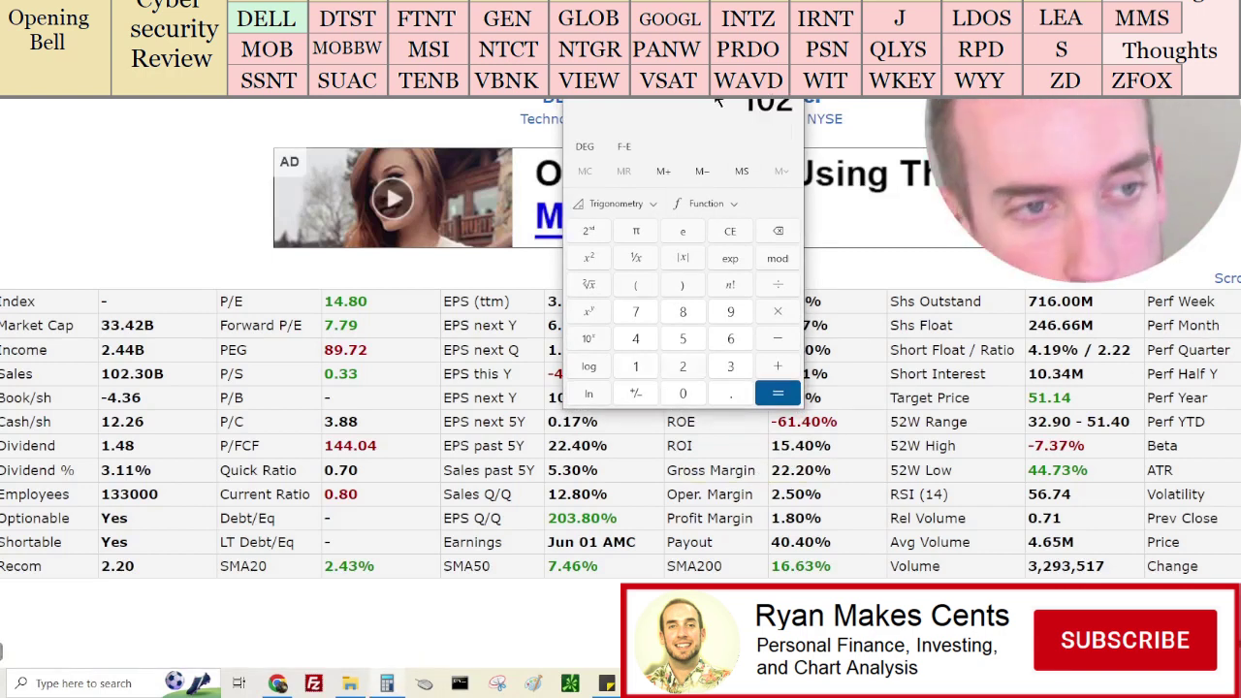
type("0000000")
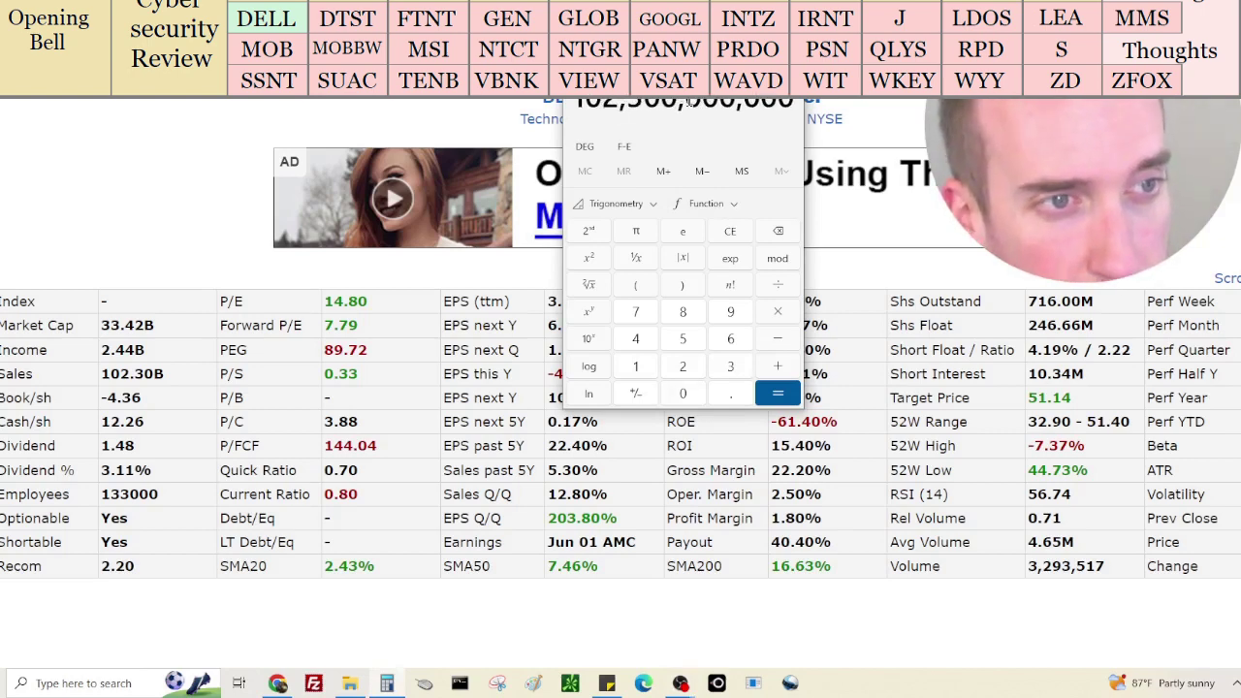
type("/24")
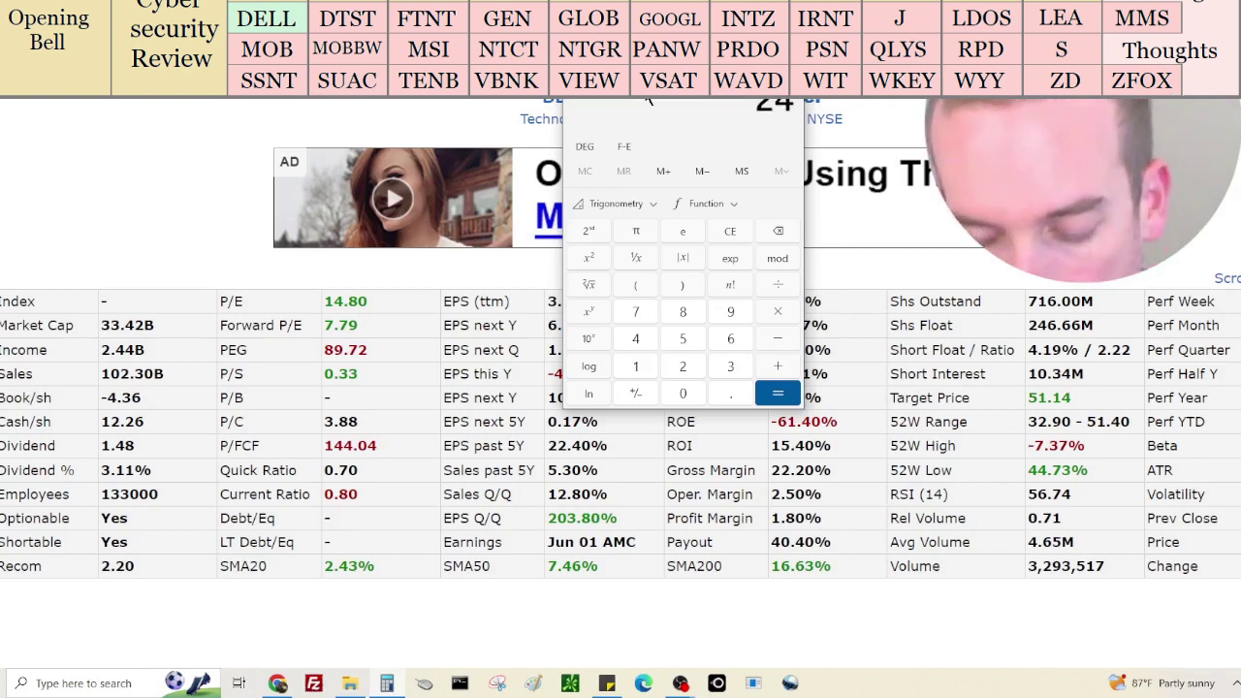
type("400000000")
key("BackSpace")
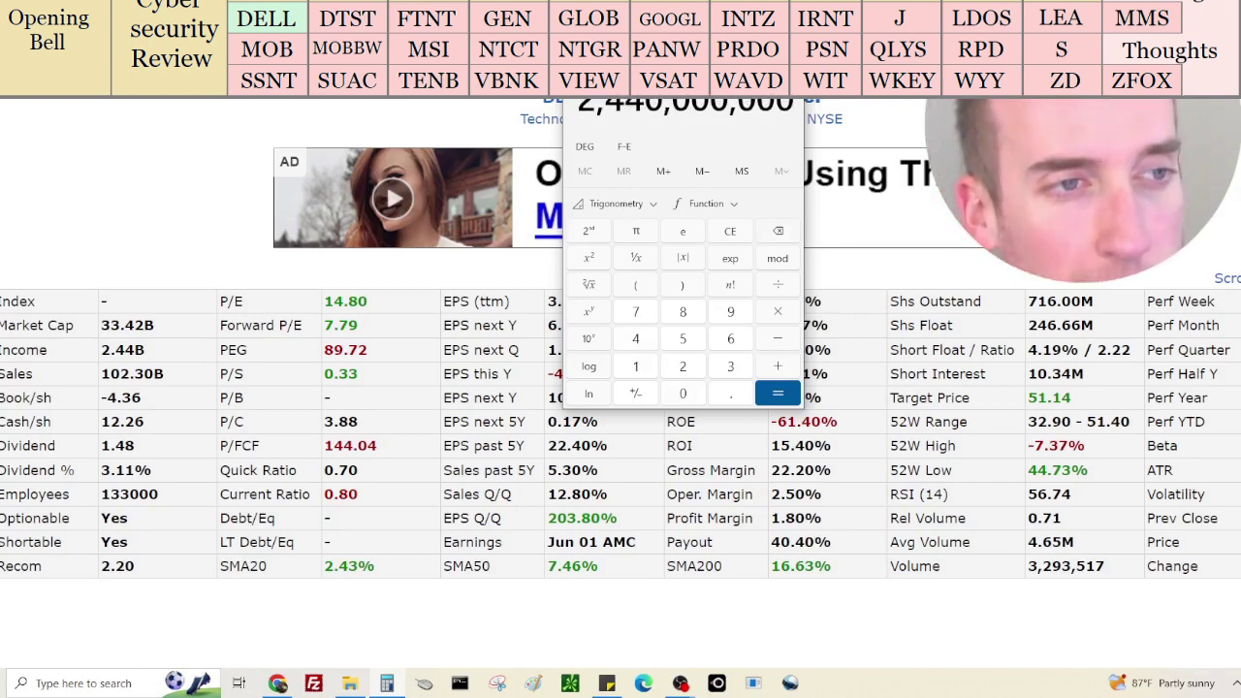
key("Return")
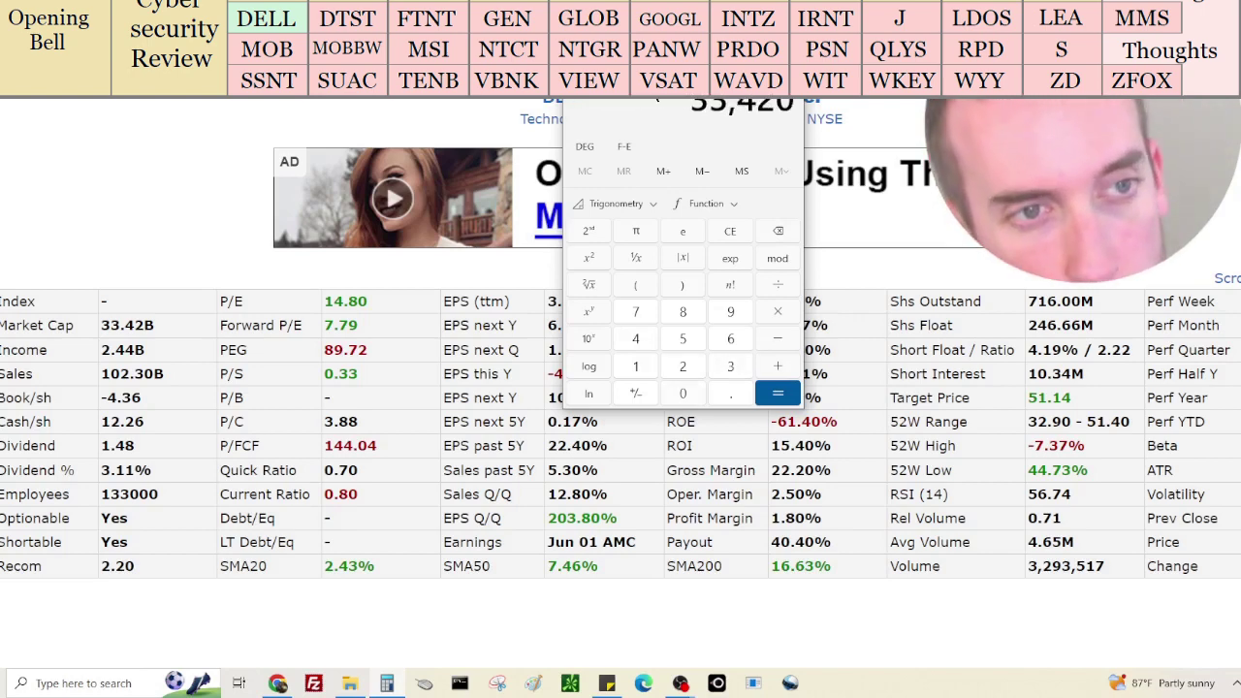
type("000")
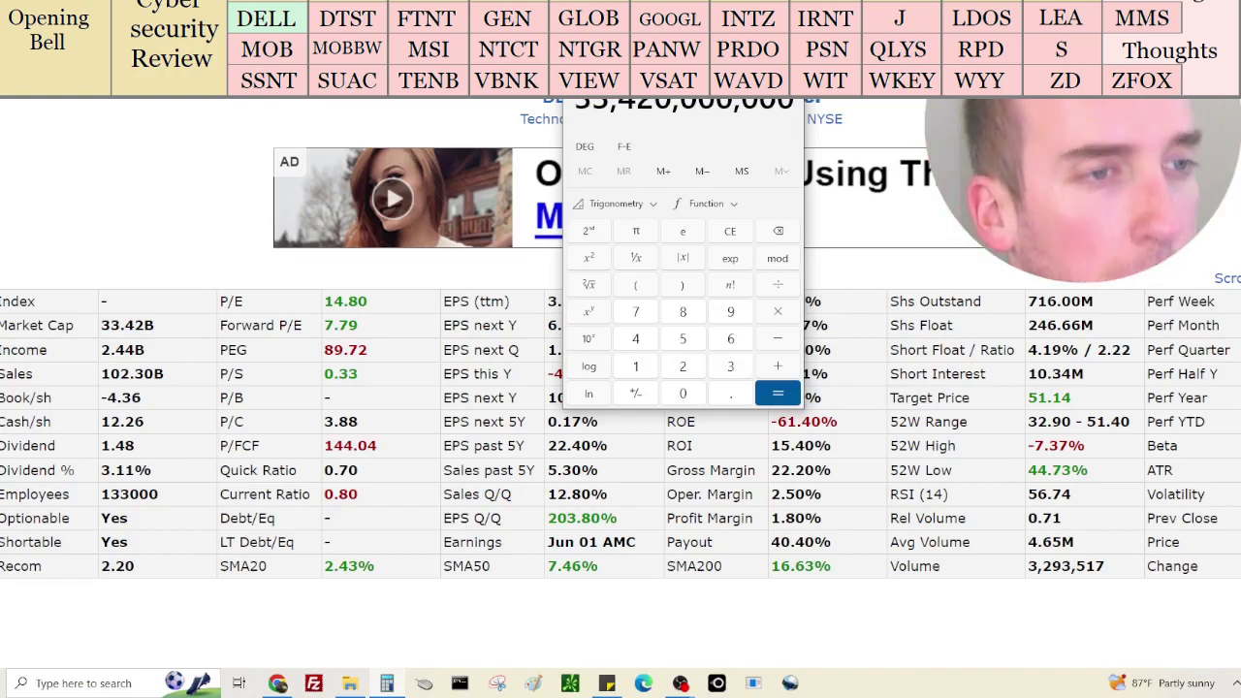
key("Return")
Open DELL's balance sheet on Finviz and add its cash and equivalents of 8,607,000,000 to the calculator total
scroll(1095, 399, "down", 5)
scroll(1078, 398, "down", 20)
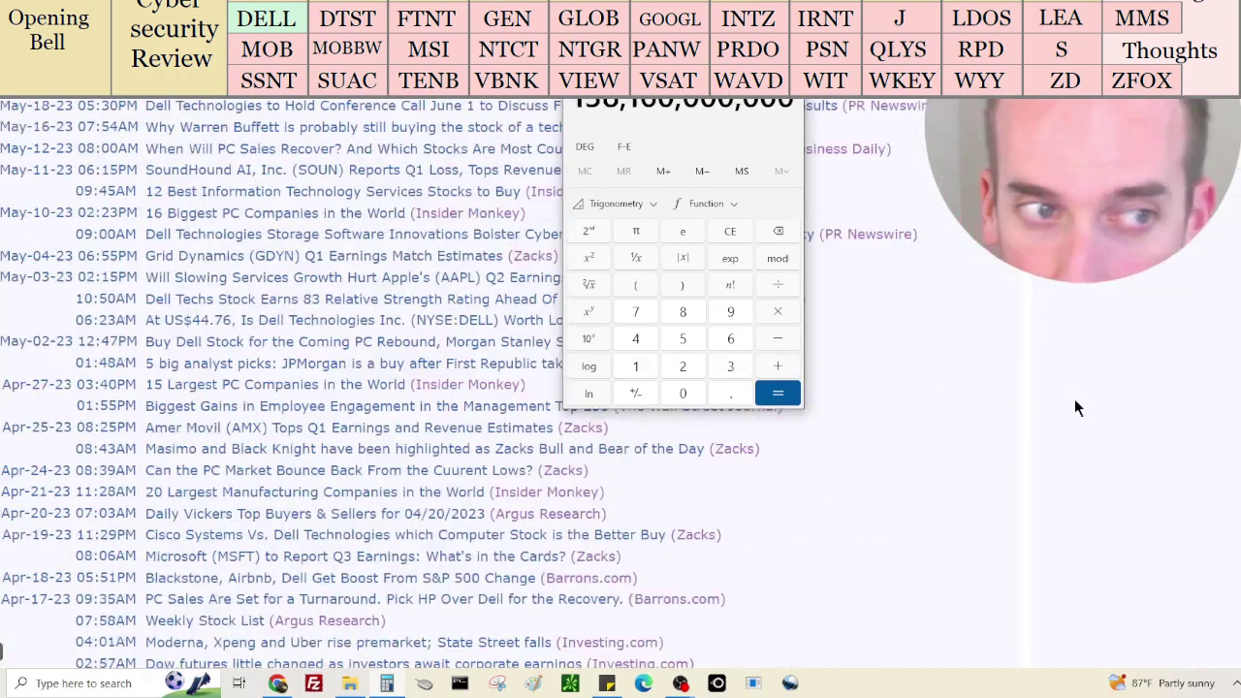
scroll(945, 455, "up", 10)
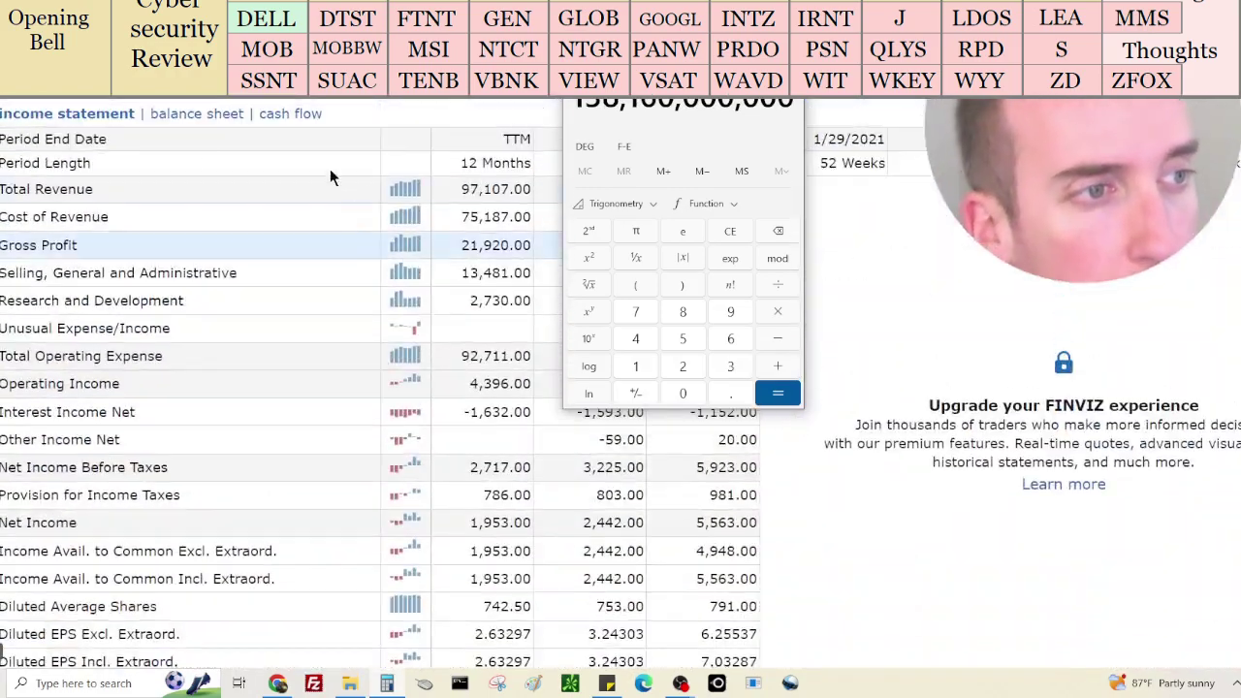
left_click(188, 115)
left_click(387, 683)
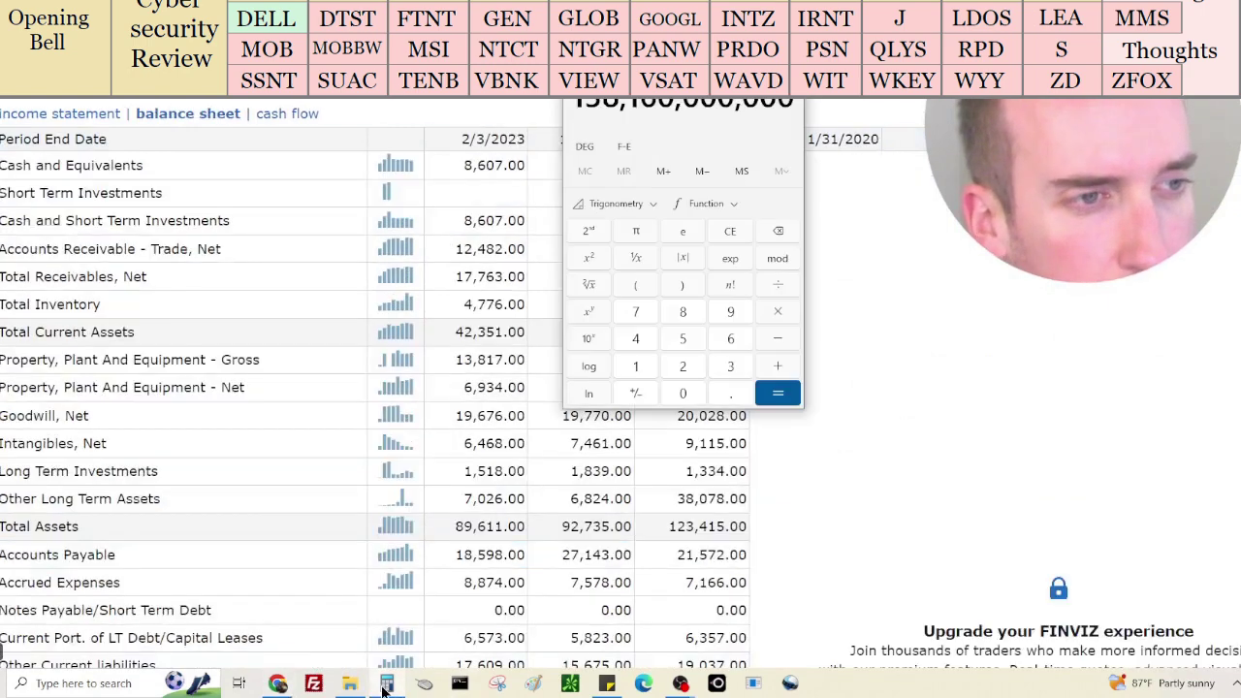
type("8,60")
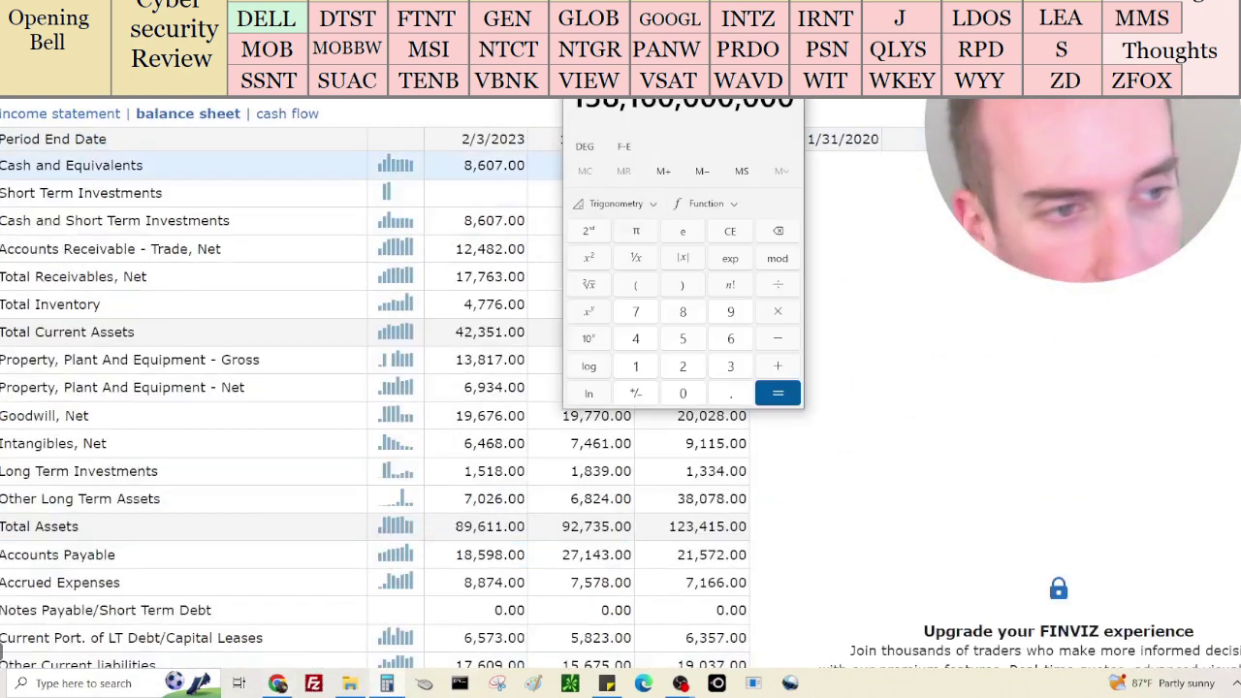
type("7")
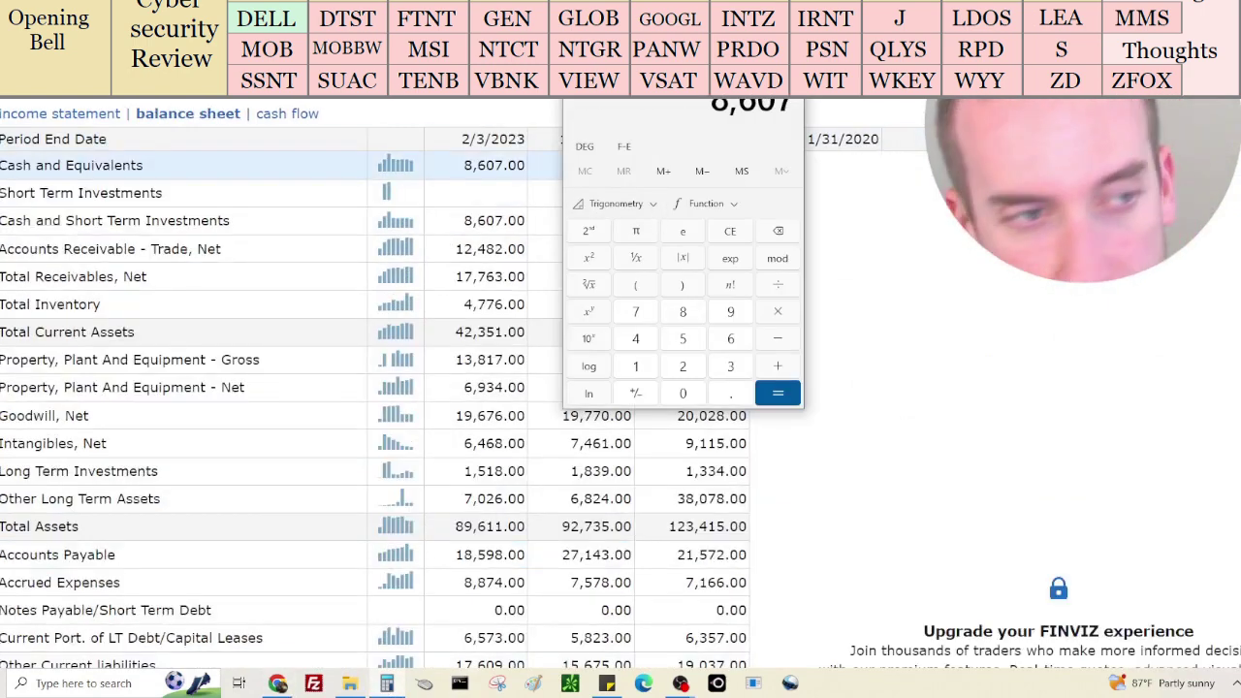
type(",000,000")
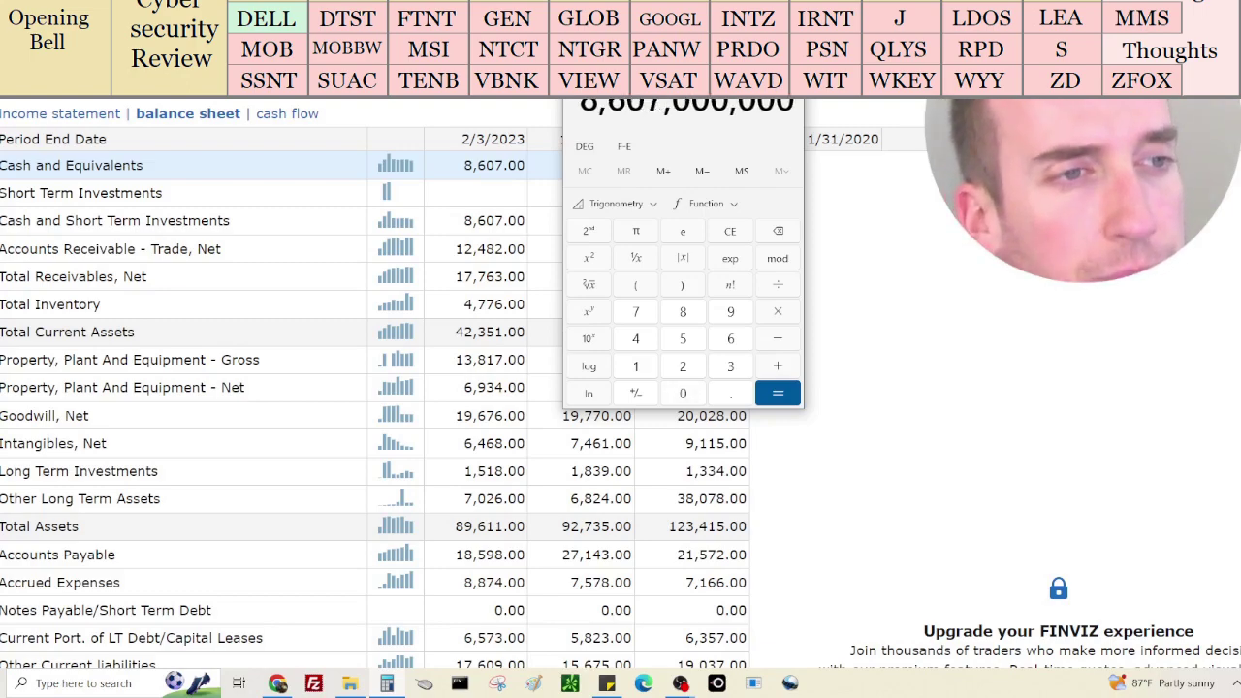
key("Return")
Subtract DELL's total debt of 29,588,000,000 from the calculator total
scroll(1163, 262, "down", 7)
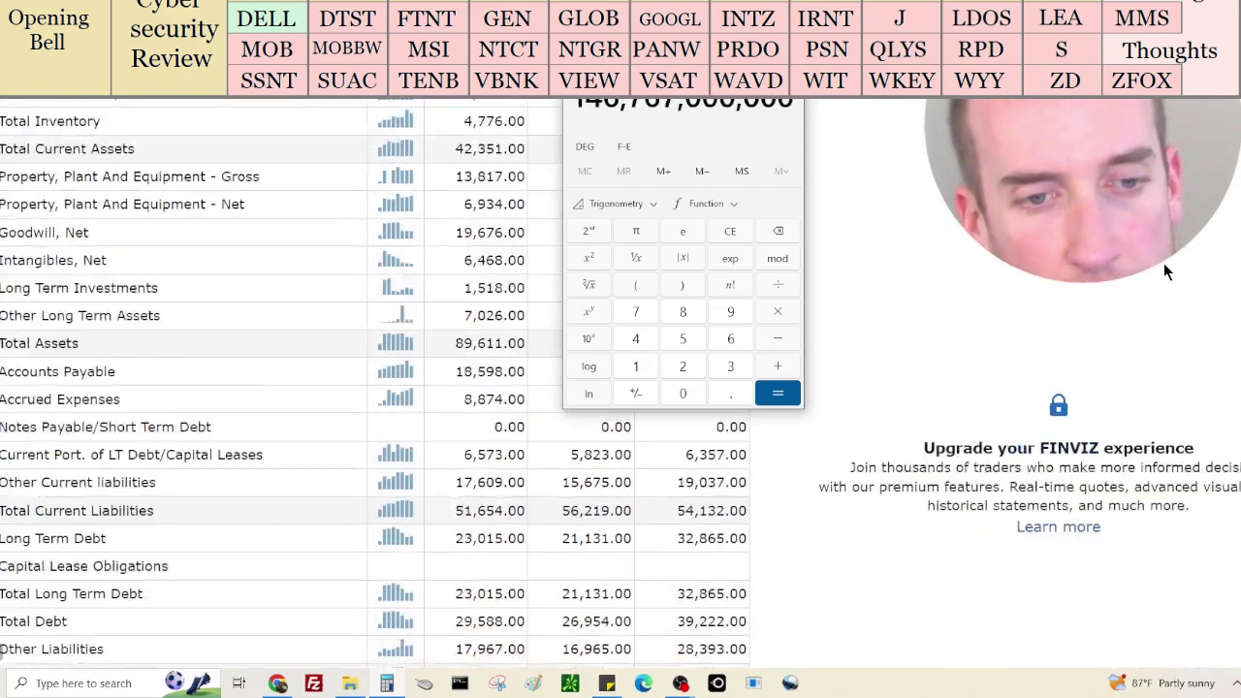
scroll(1163, 263, "up", 4)
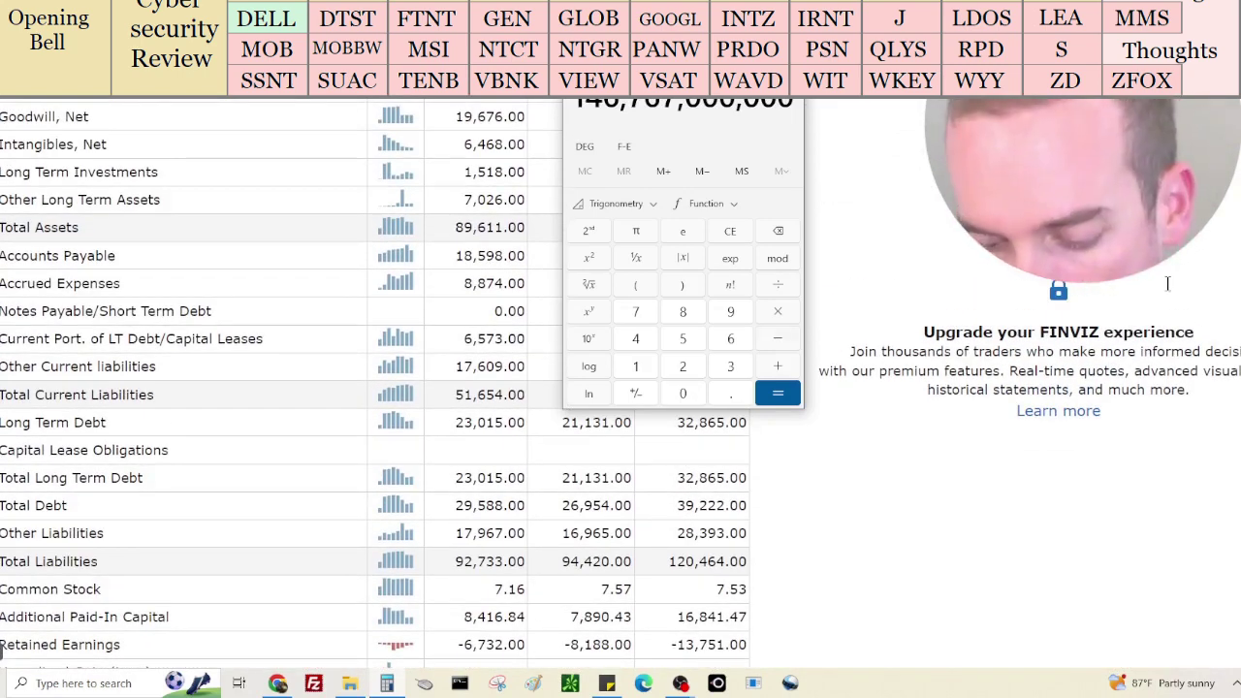
type("29,588,000,0")
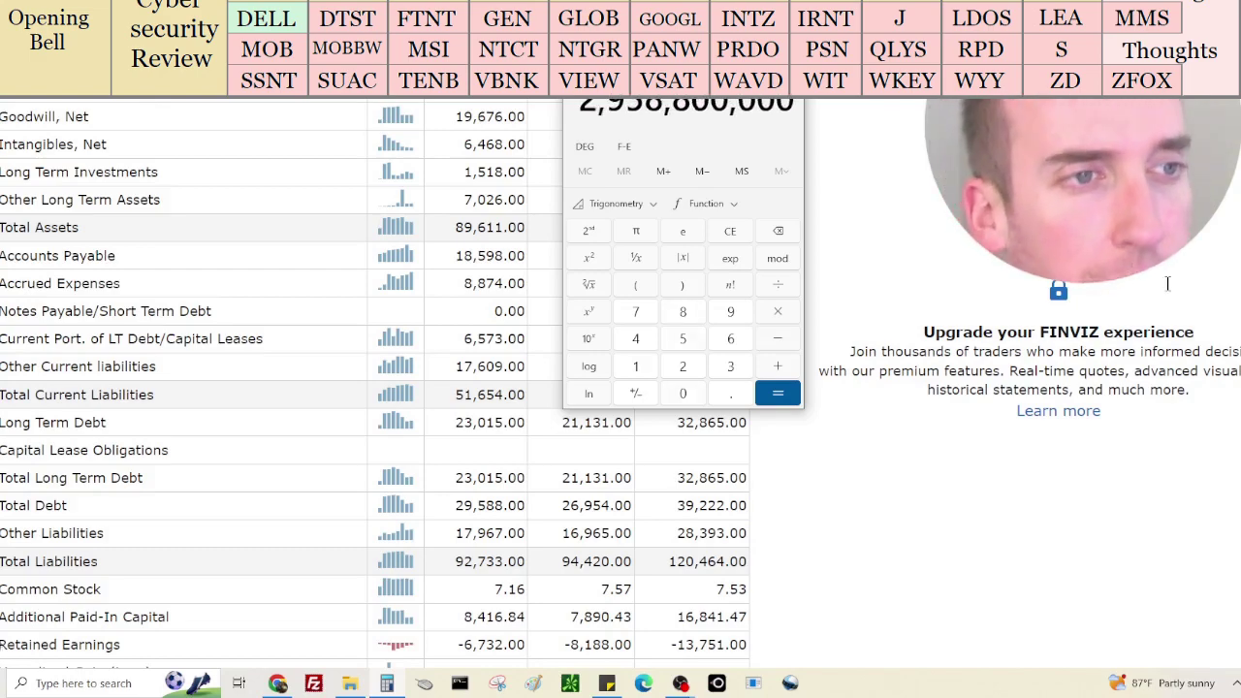
type("00")
key("Return")
Divide the calculator total by DELL's share float of 246,660,000 to get a fair value per share, then clear the calculator
scroll(1137, 448, "up", 10)
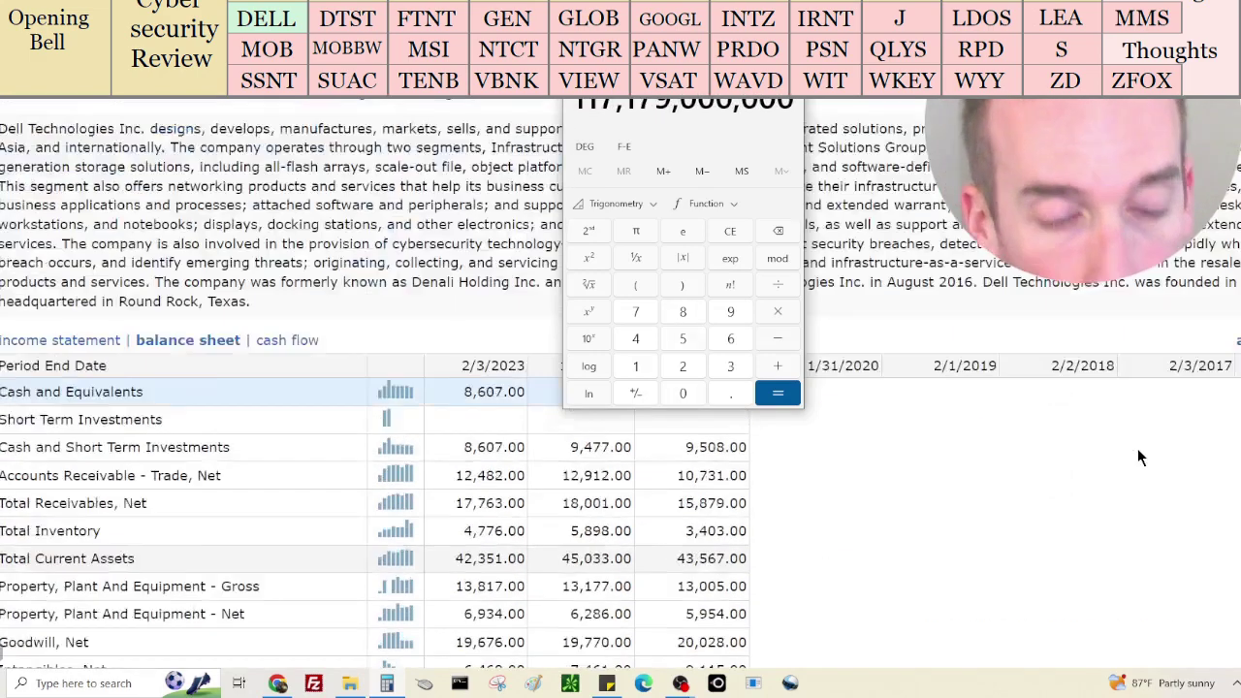
scroll(1137, 457, "up", 5)
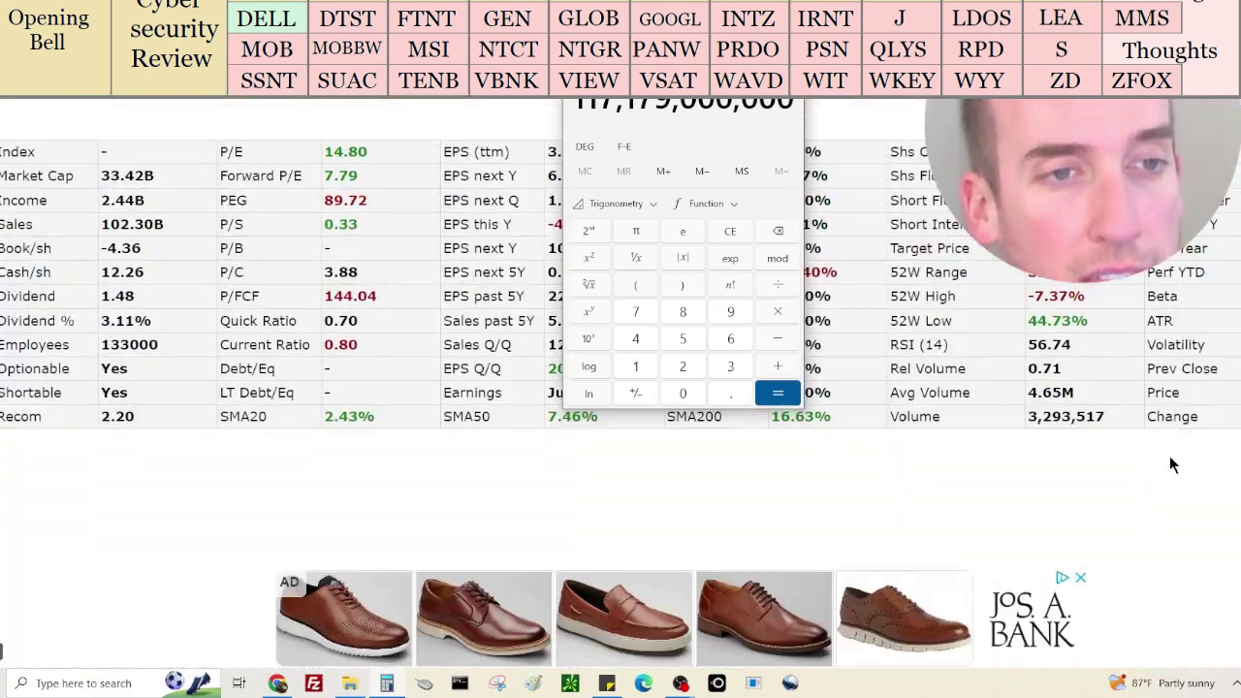
type("24")
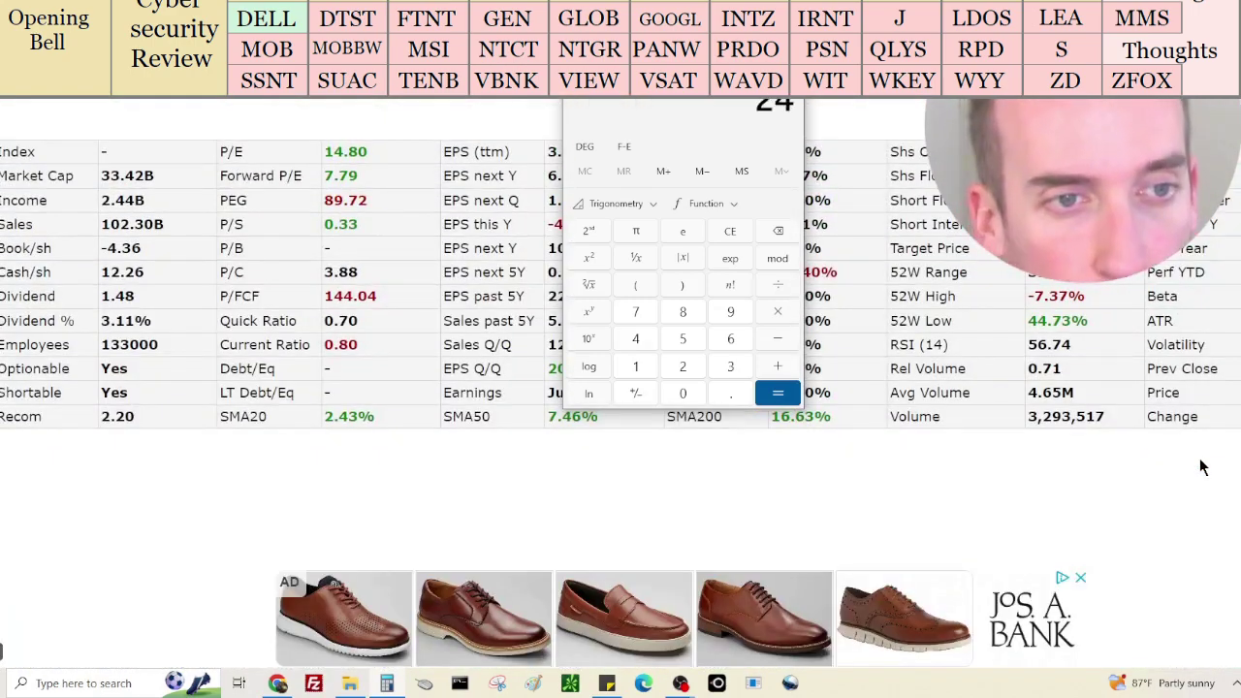
type("6,660,000")
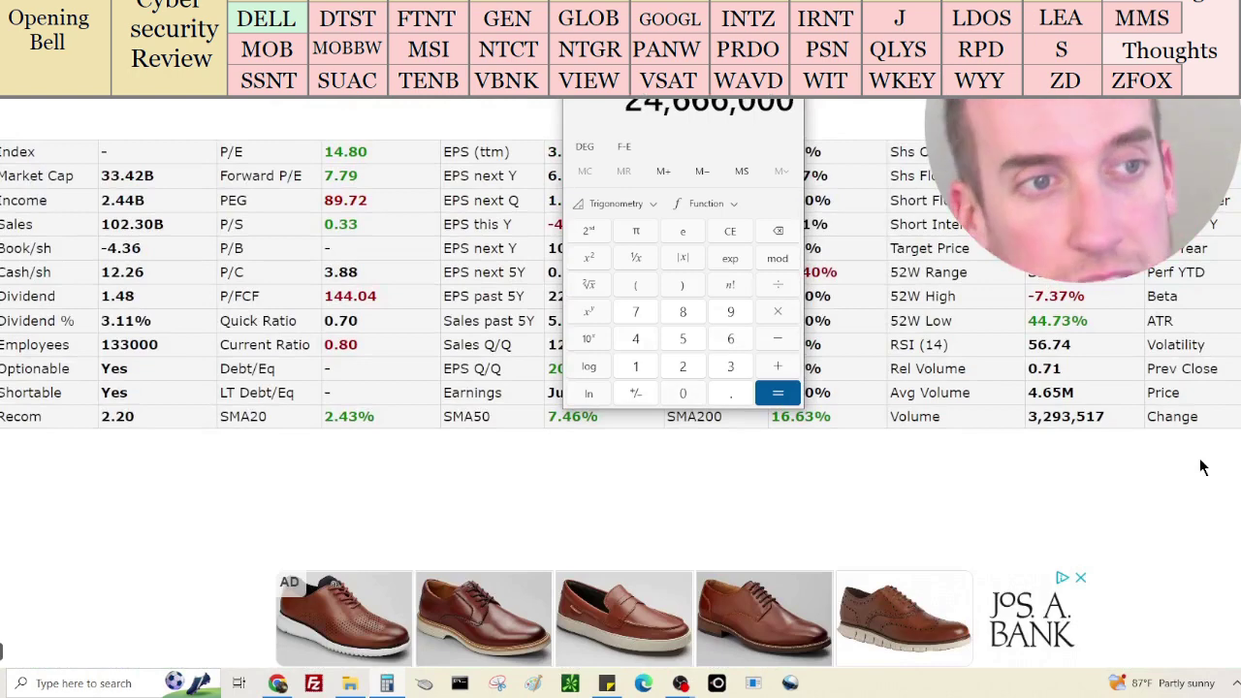
key("Escape")
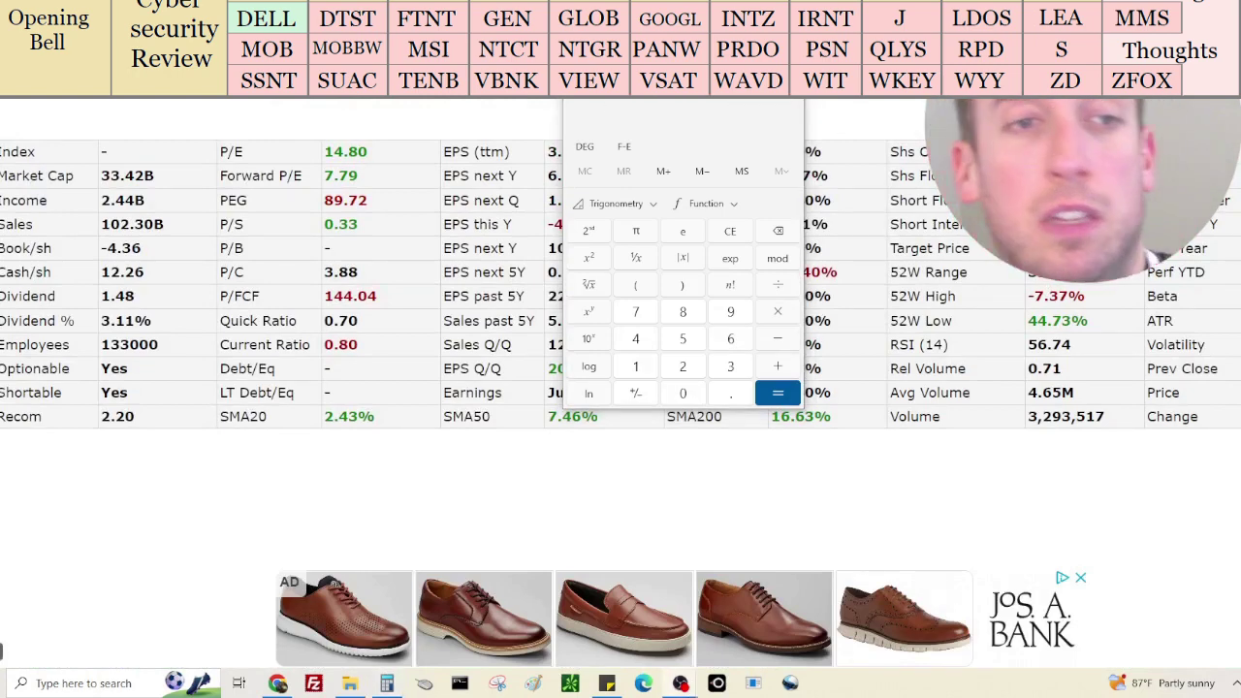
Add the bold line "DELL - currently $47.61 fair value $475 wow" below the CSPI entry in the cybersecurity sticky note
scroll(1210, 347, "up", 3)
scroll(1210, 347, "up", 3)
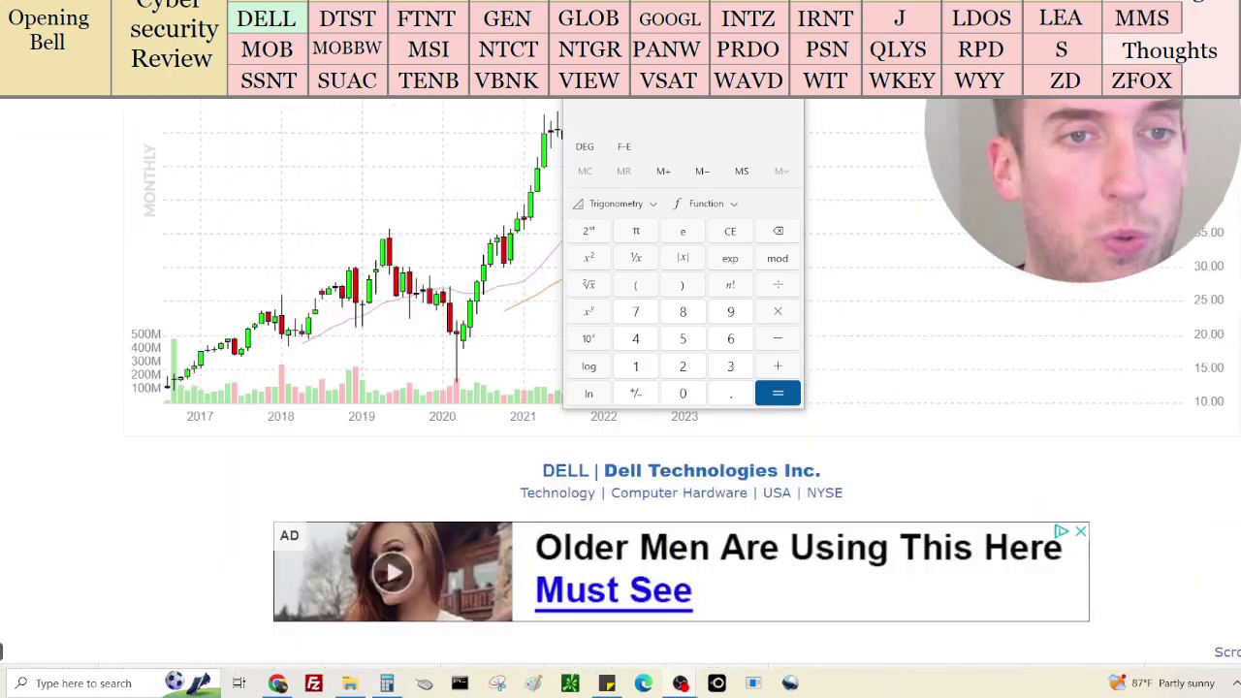
left_click(1209, 347)
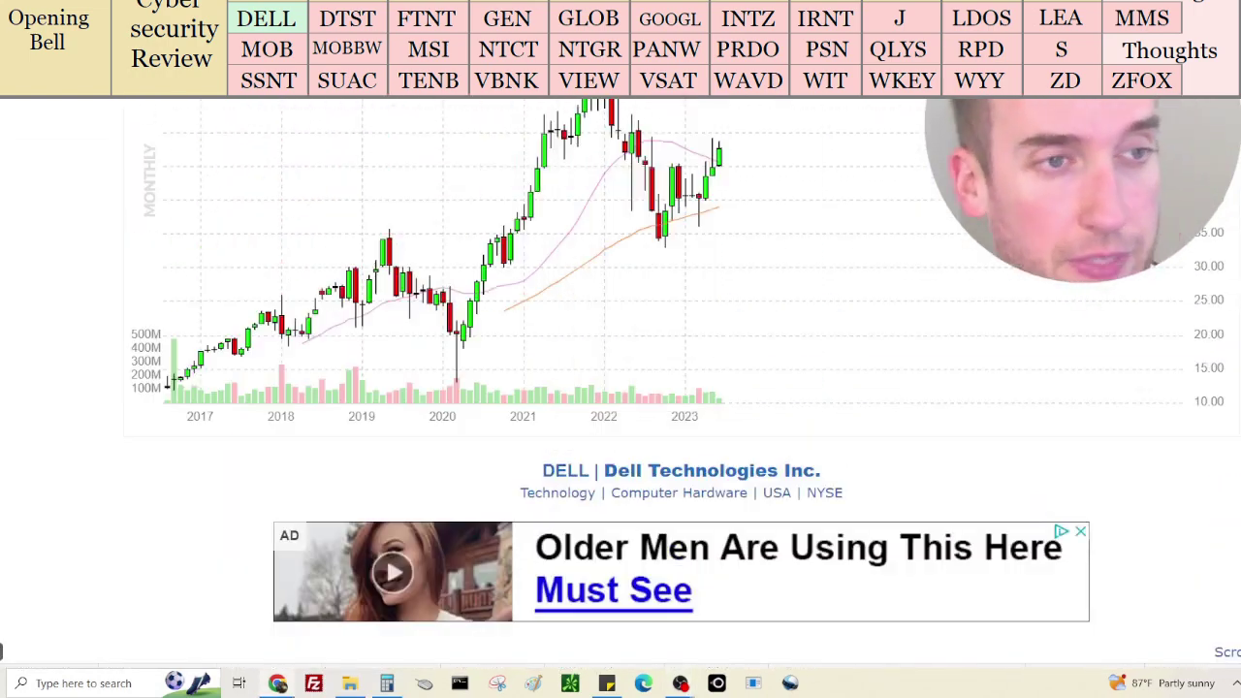
left_click(352, 685)
left_click(352, 685)
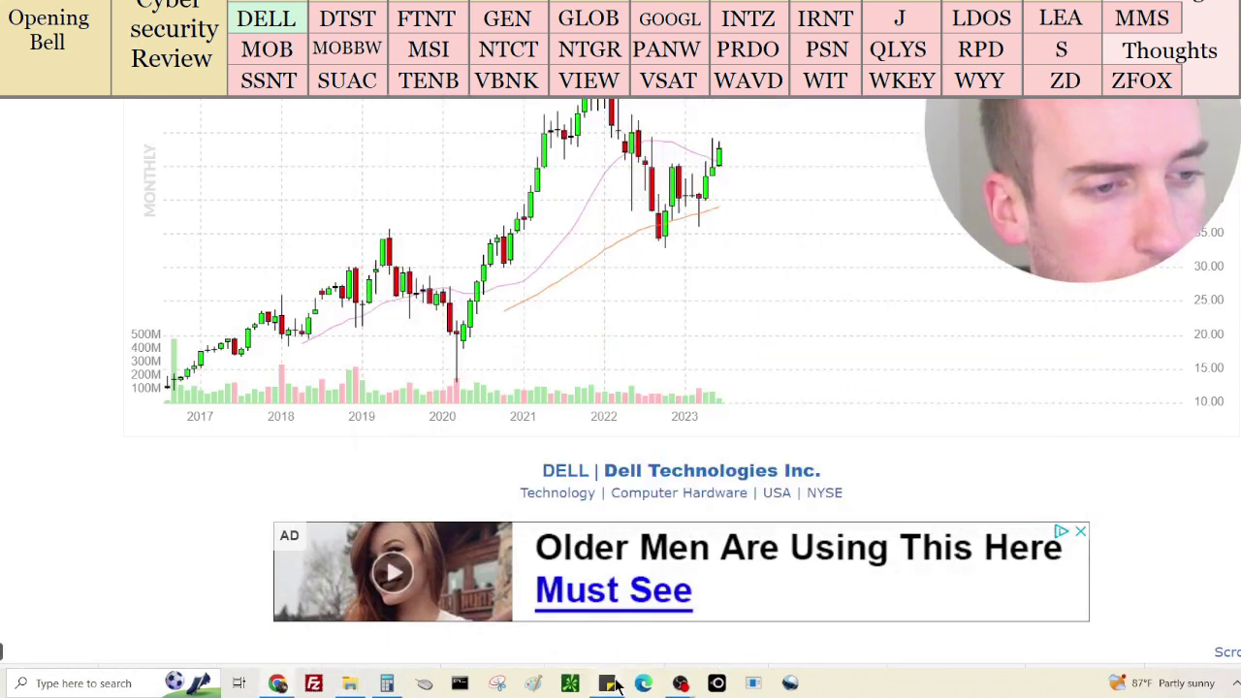
left_click(608, 684)
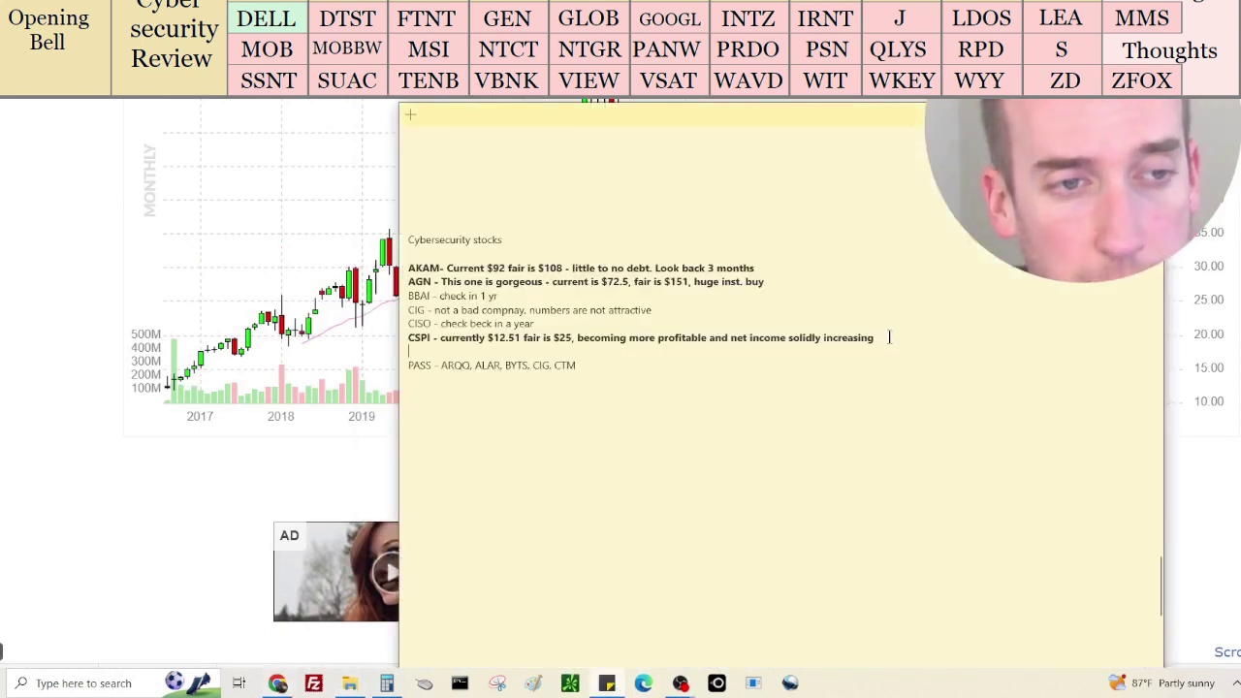
key("Return")
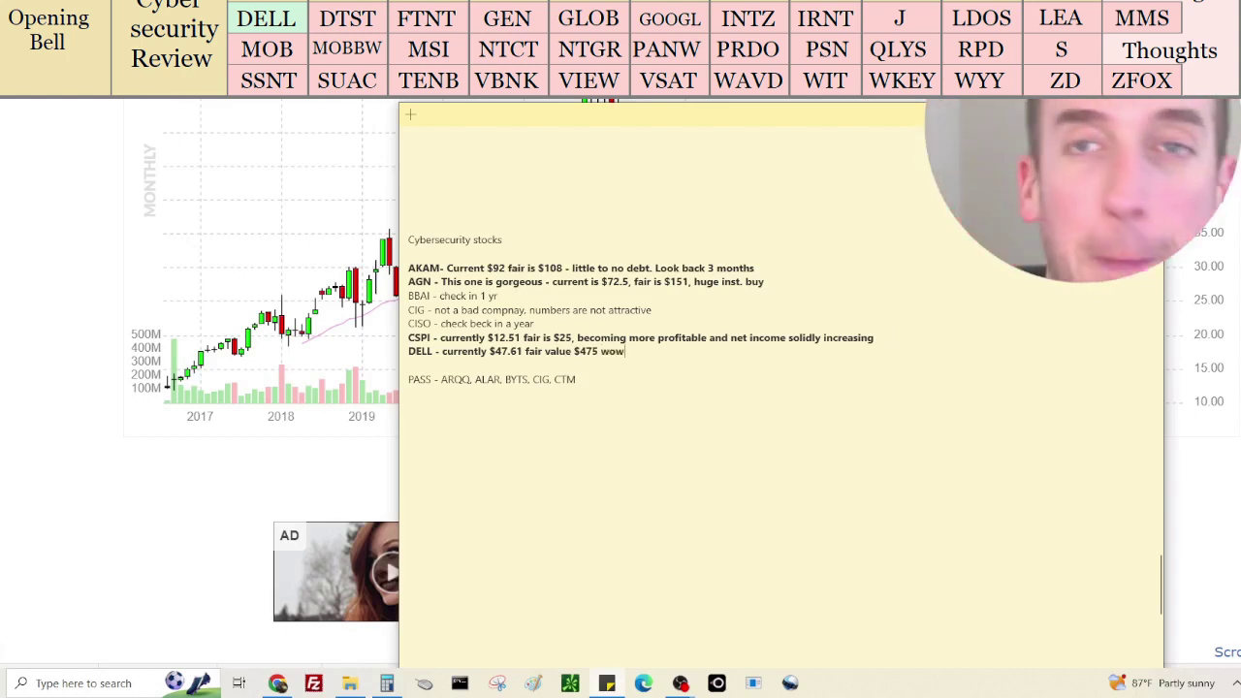
Open DTST's Finviz quote page and examine its daily price chart and financial statistics
key("alt+Tab")
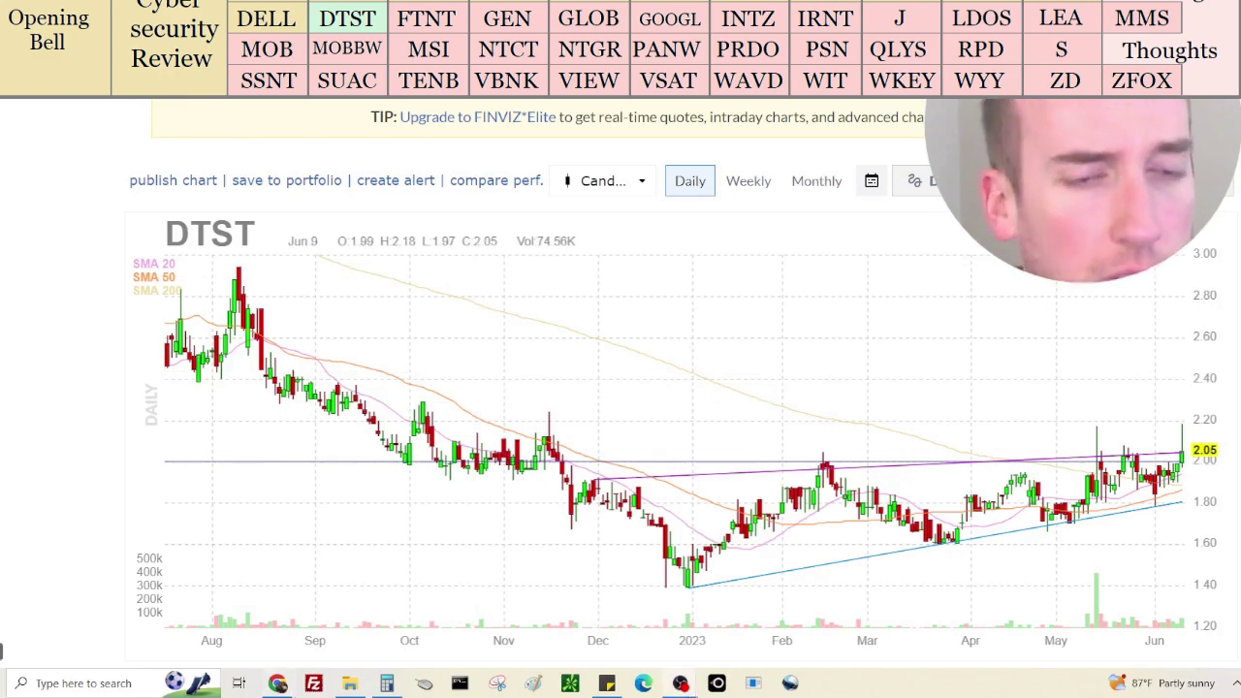
scroll(620, 387, "down", 3)
scroll(620, 388, "down", 2)
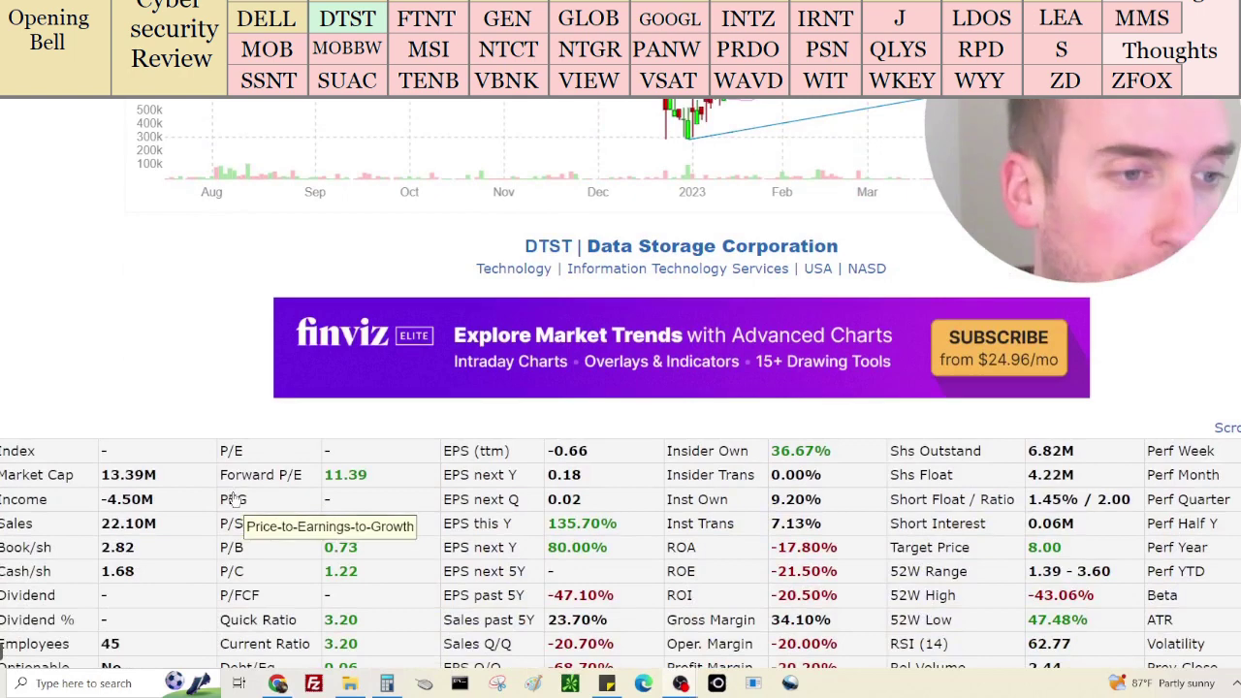
scroll(1152, 356, "down", 1)
scroll(1140, 352, "down", 1)
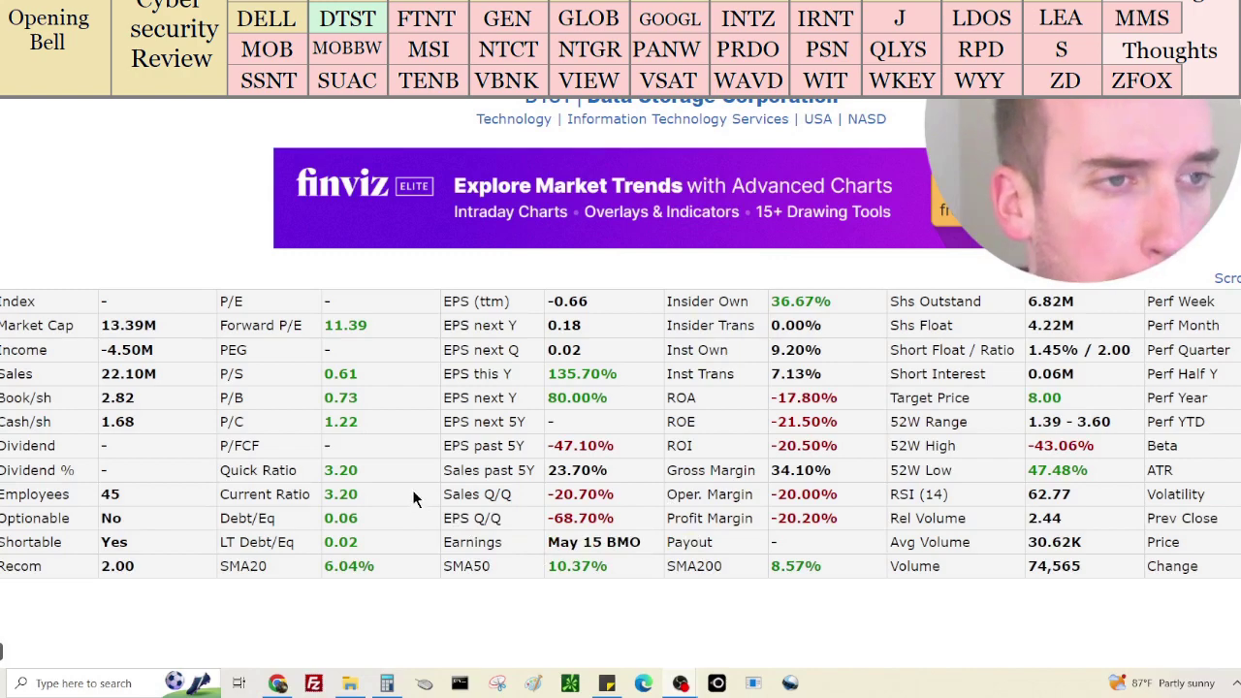
scroll(415, 496, "up", 1)
scroll(766, 475, "down", 1)
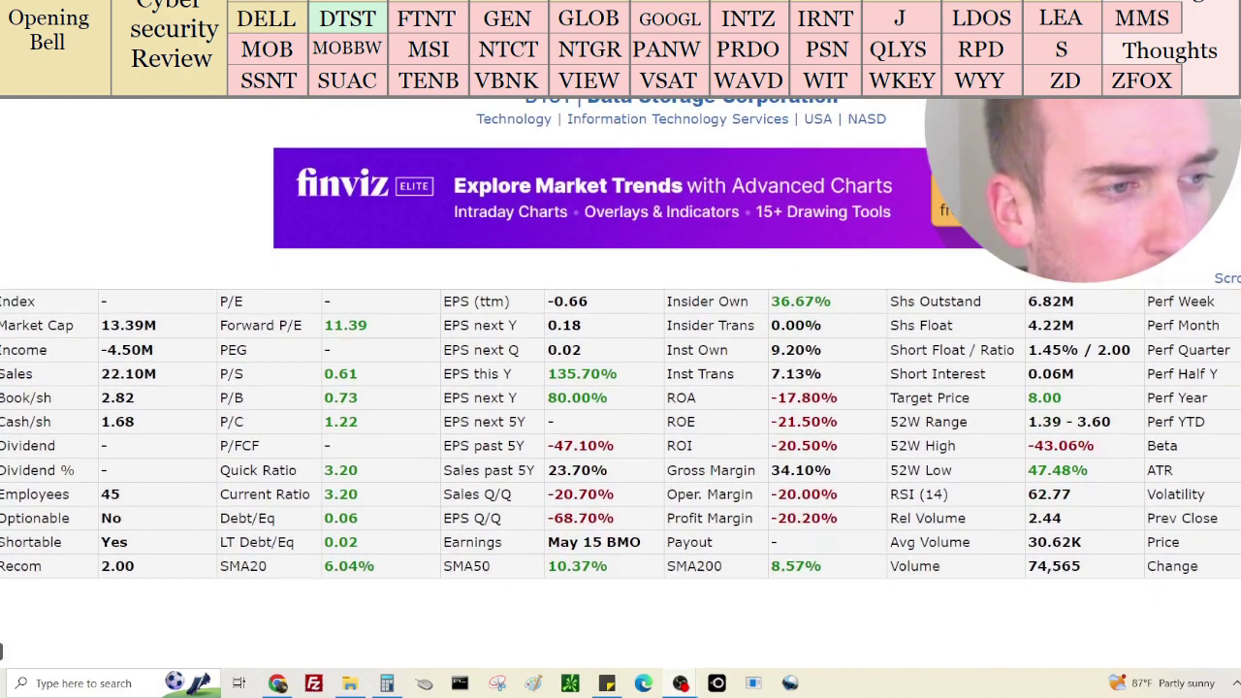
Calculate DTST's sales of 22.1 minus its net loss of 4.5 in the calculator
left_click(386, 684)
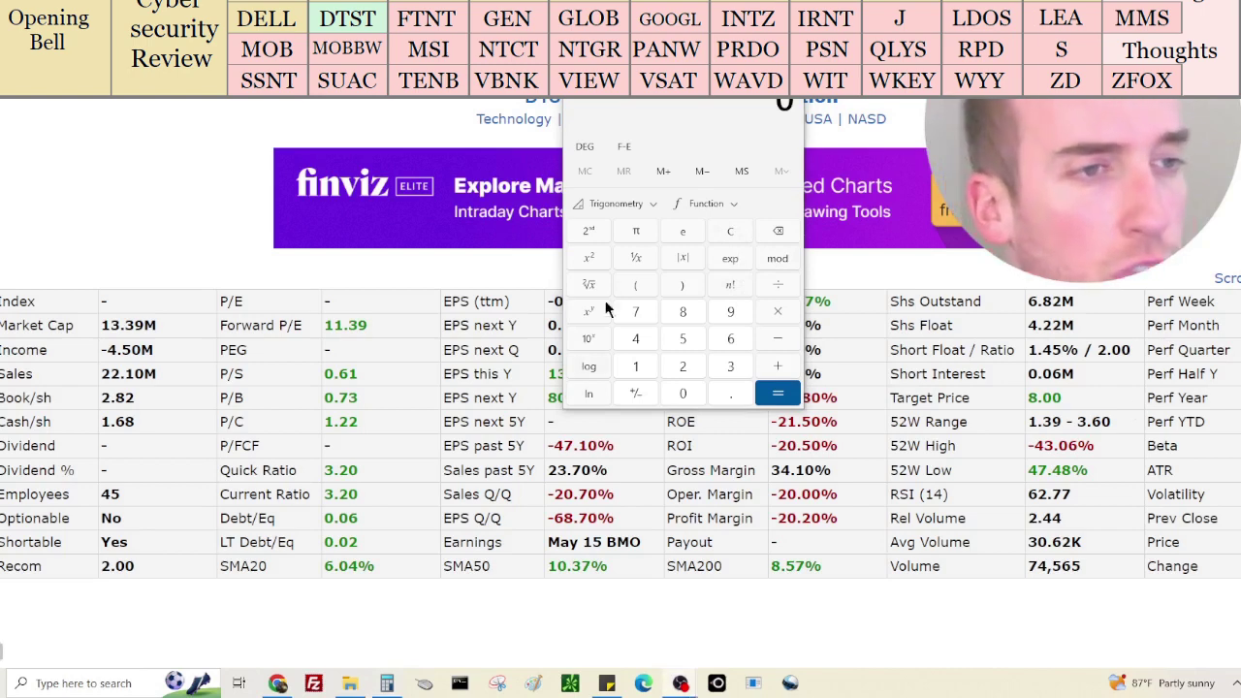
type("22.")
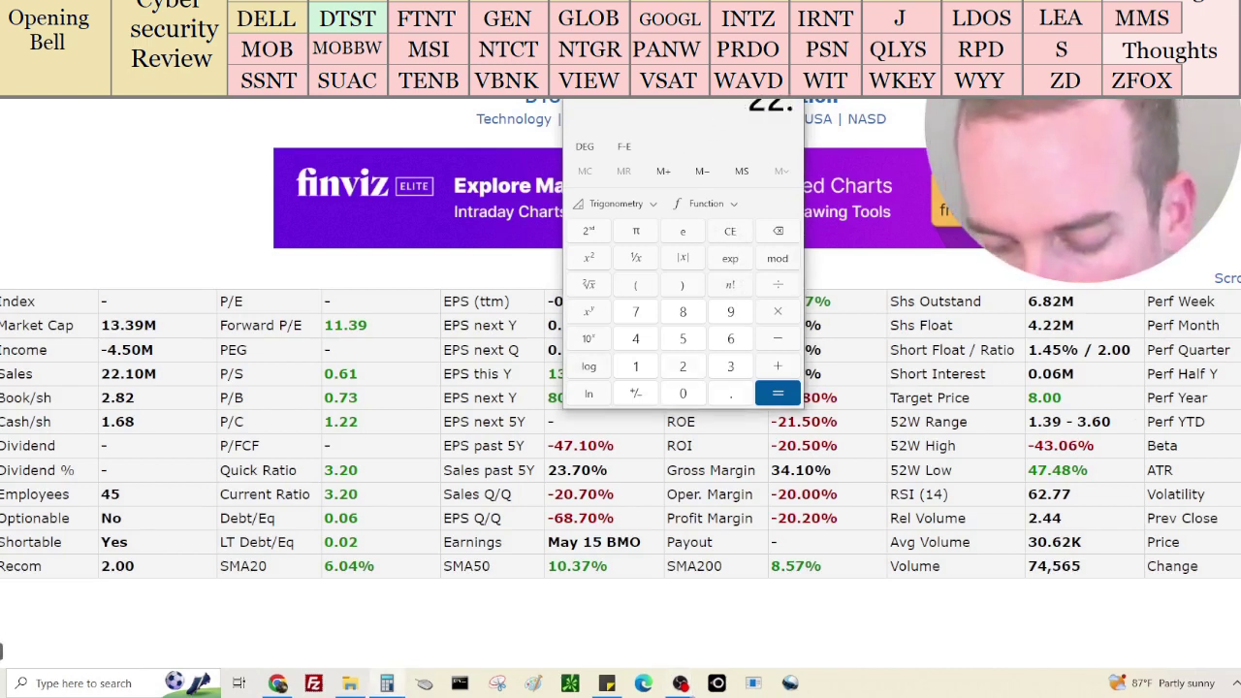
type("1-4.5")
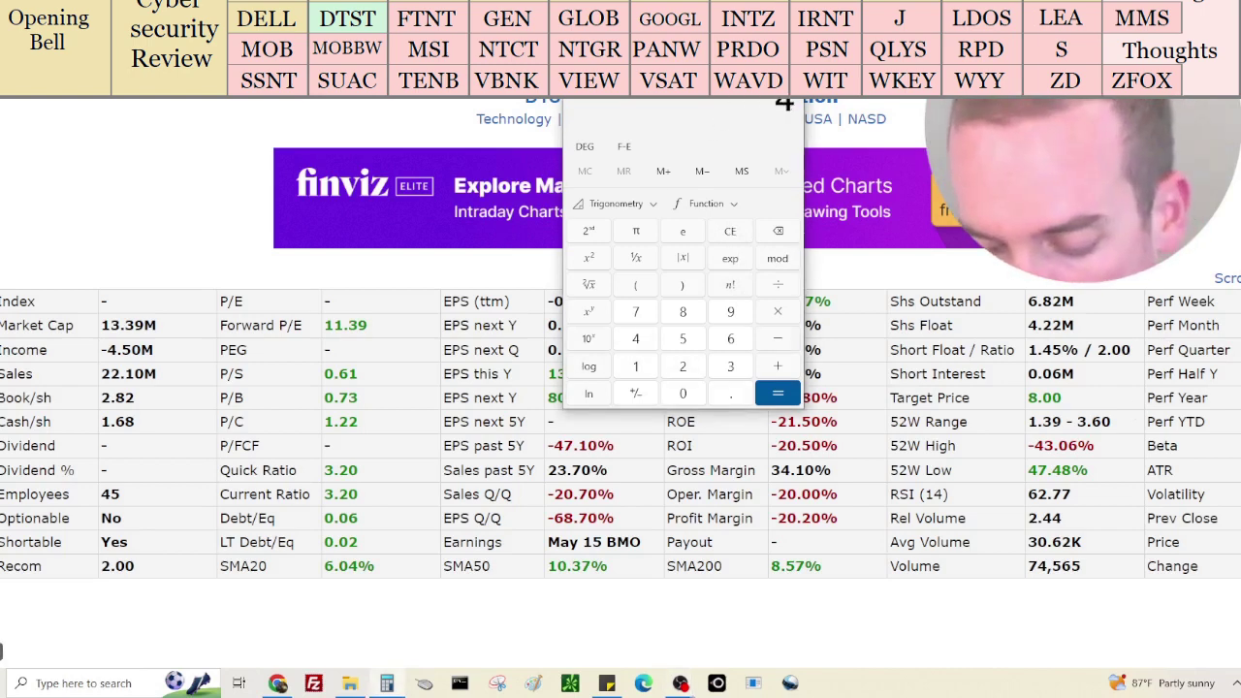
key("Return")
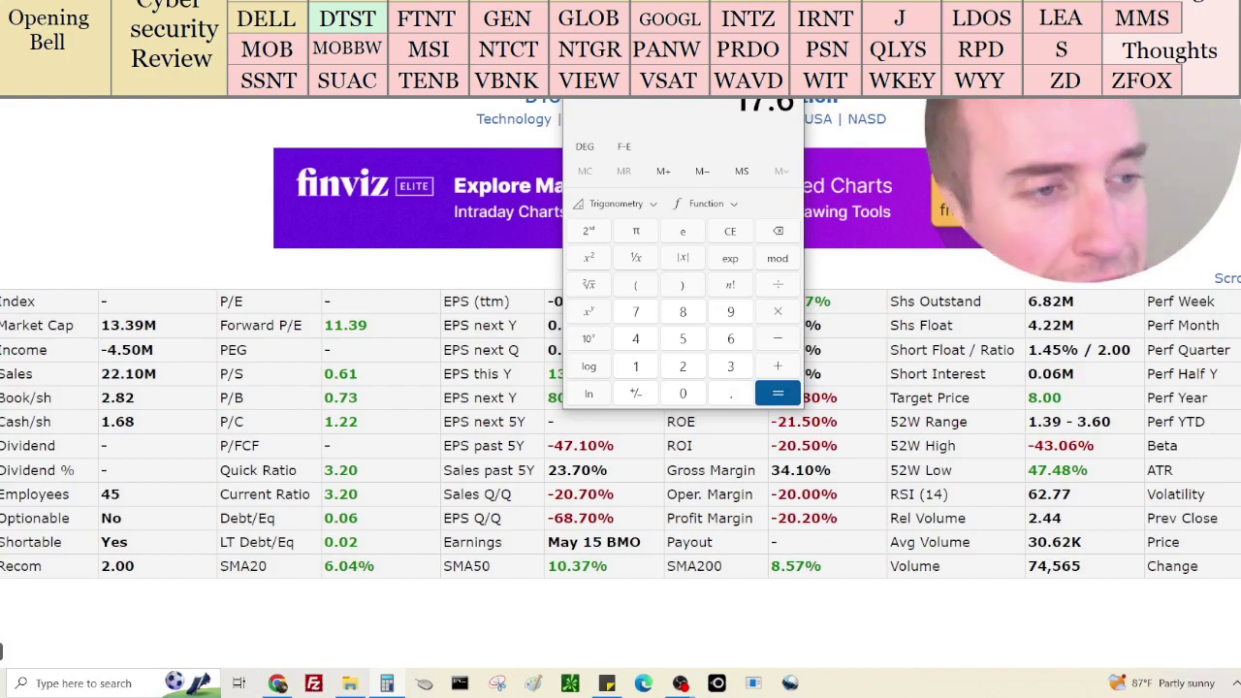
Open DTST's balance sheet and add its latest cash and equivalents of 2.29 to the calculator total
scroll(620, 436, "down", 15)
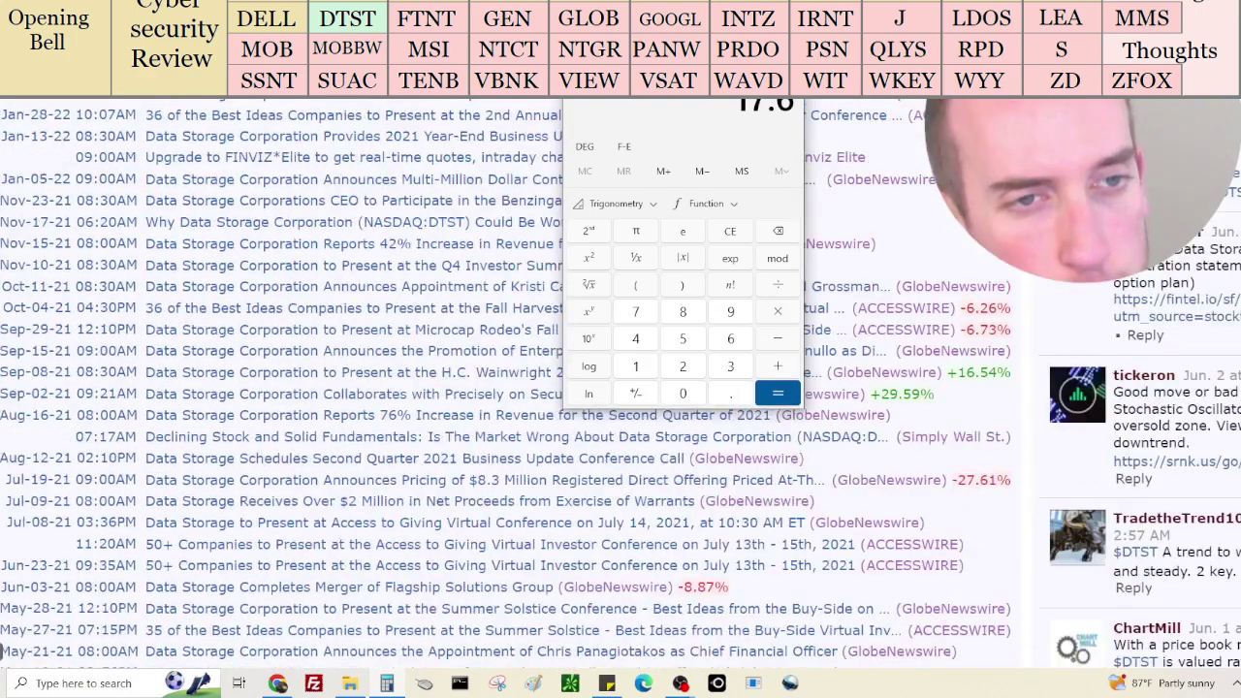
scroll(936, 386, "up", 2)
left_click(935, 386)
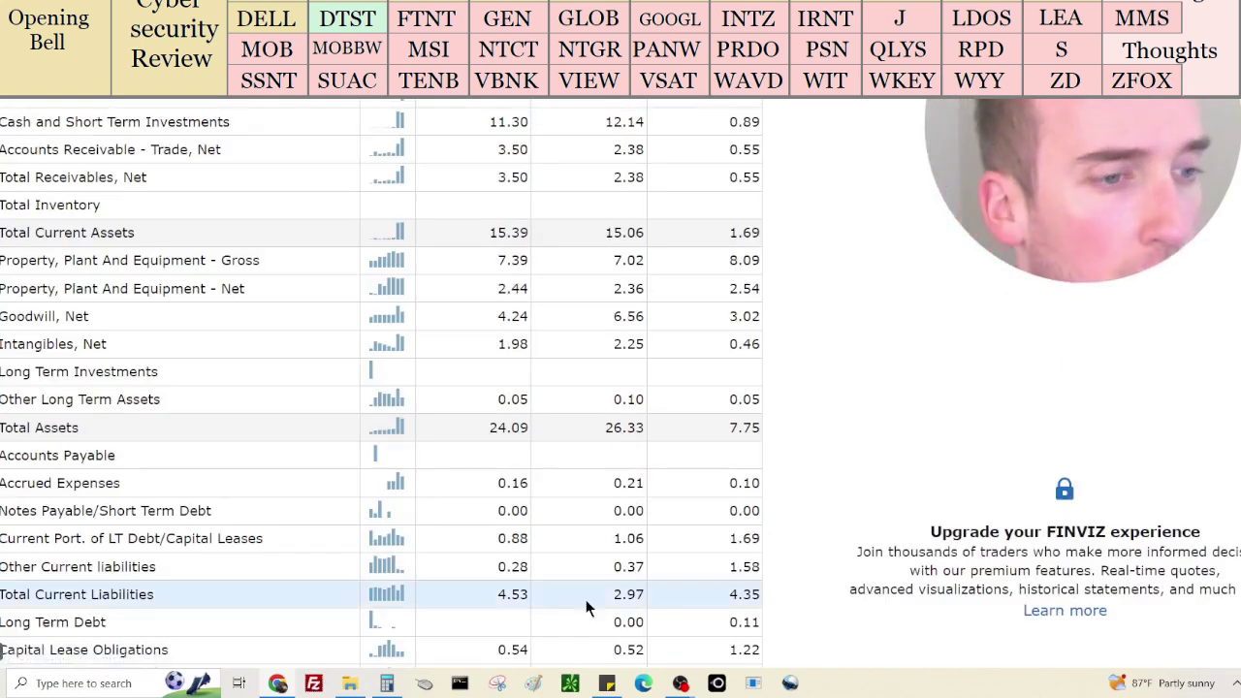
left_click(386, 683)
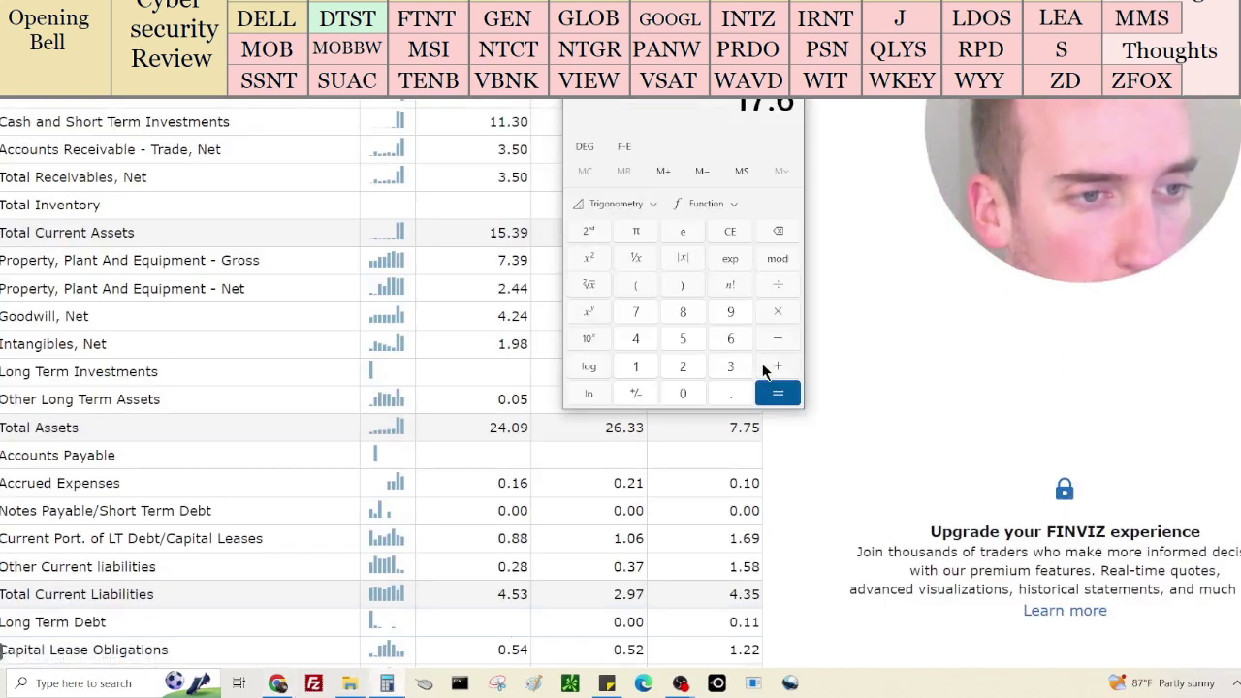
type("19.69")
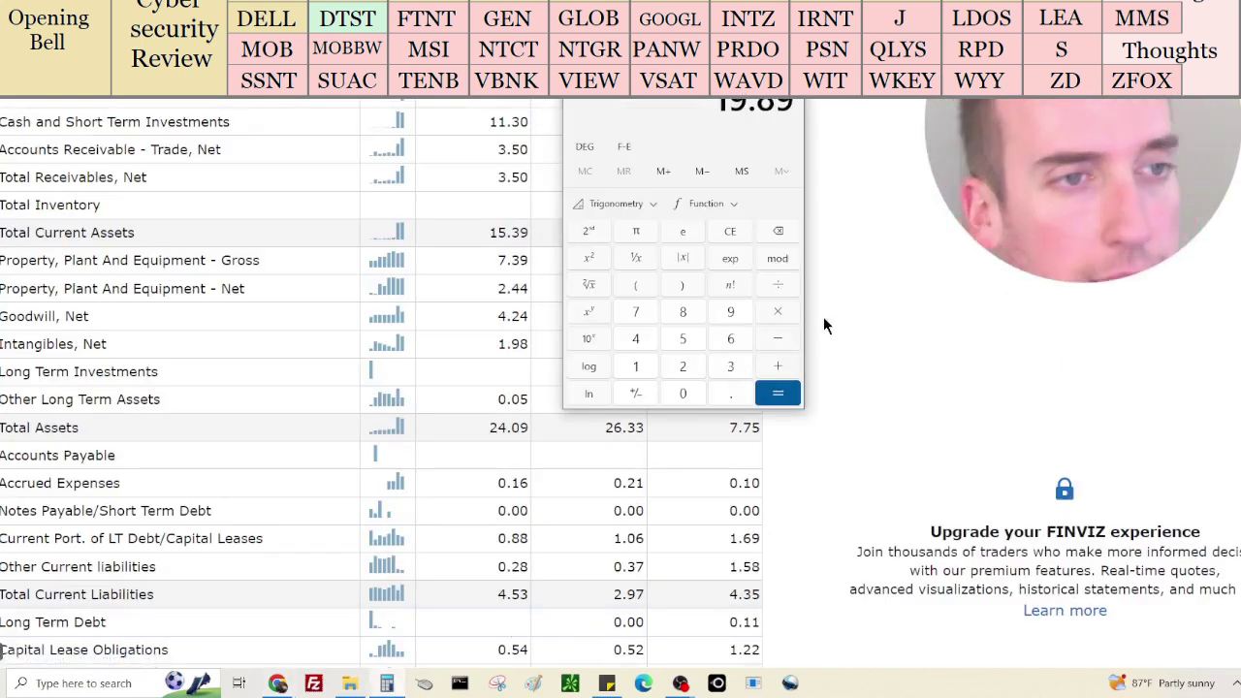
Subtract DTST's latest total debt of 1.42 from the calculator total
scroll(834, 291, "down", 3)
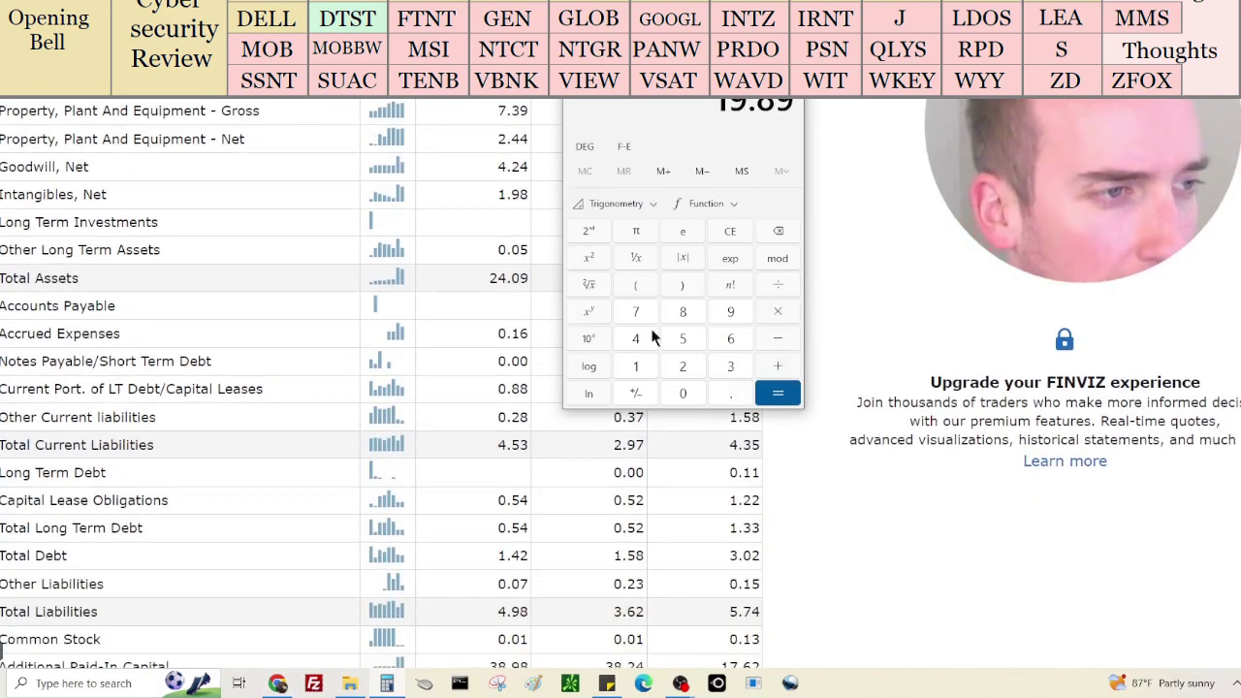
scroll(485, 349, "down", 5)
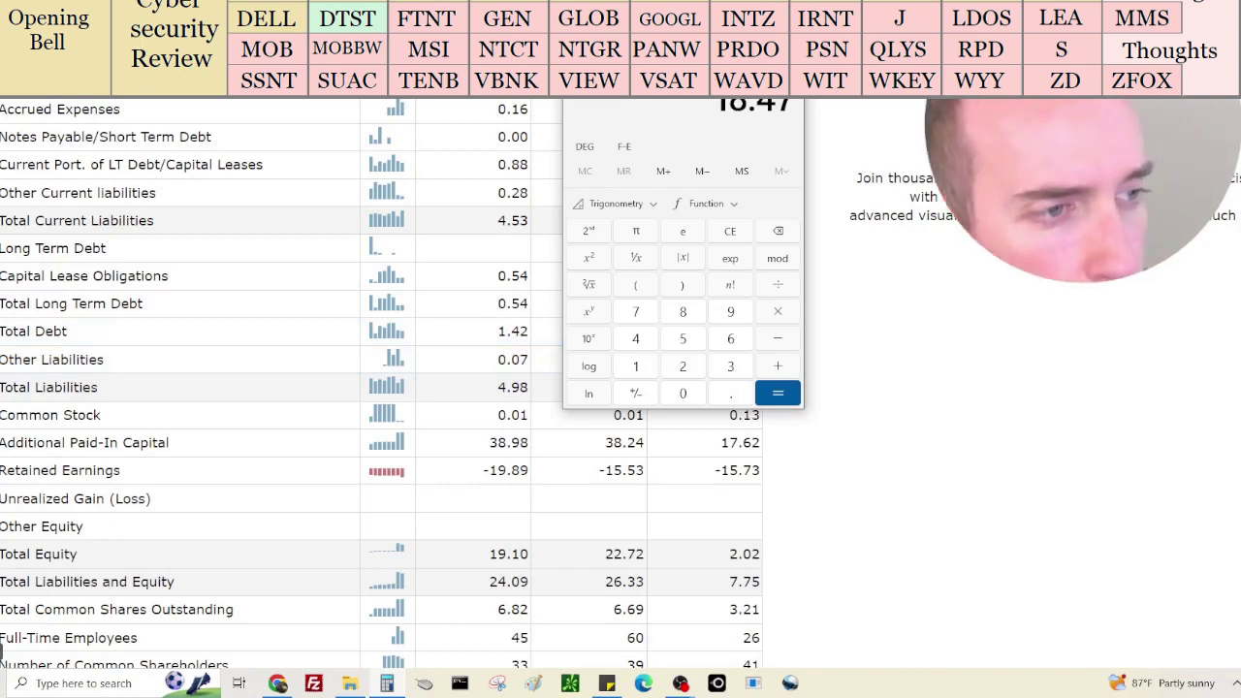
left_click(890, 464)
Switch DTST's price chart to the monthly timeframe
scroll(584, 479, "up", 2)
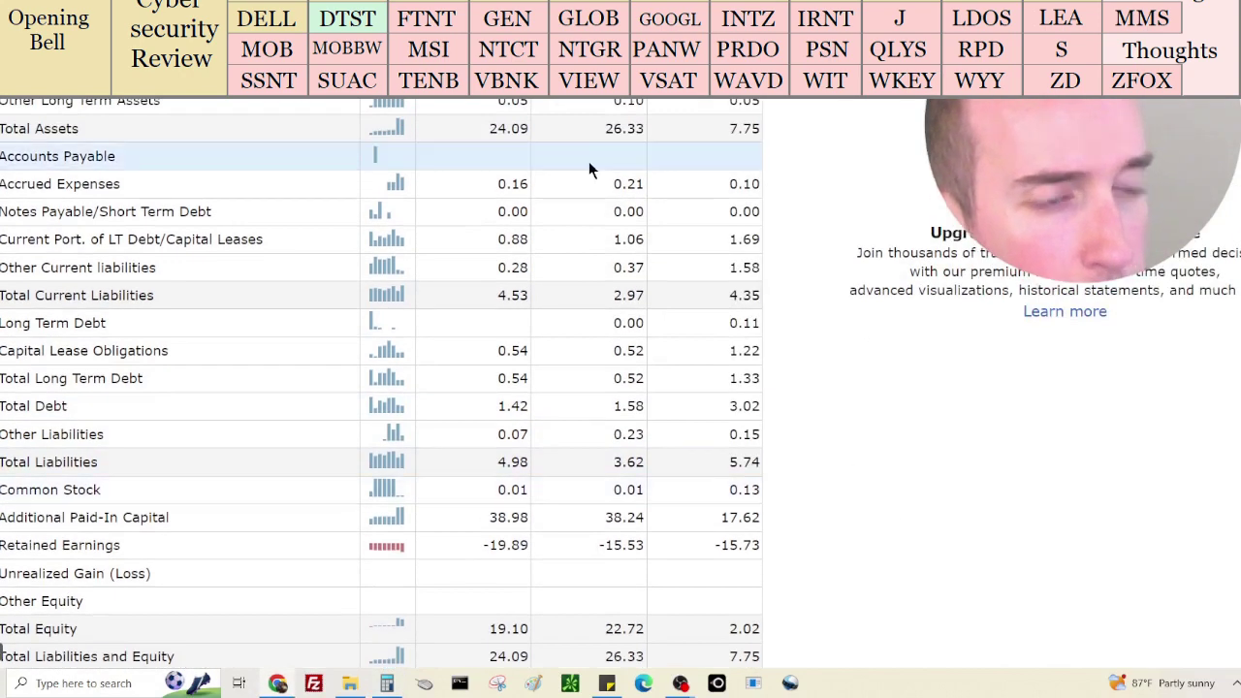
scroll(1006, 464, "up", 7)
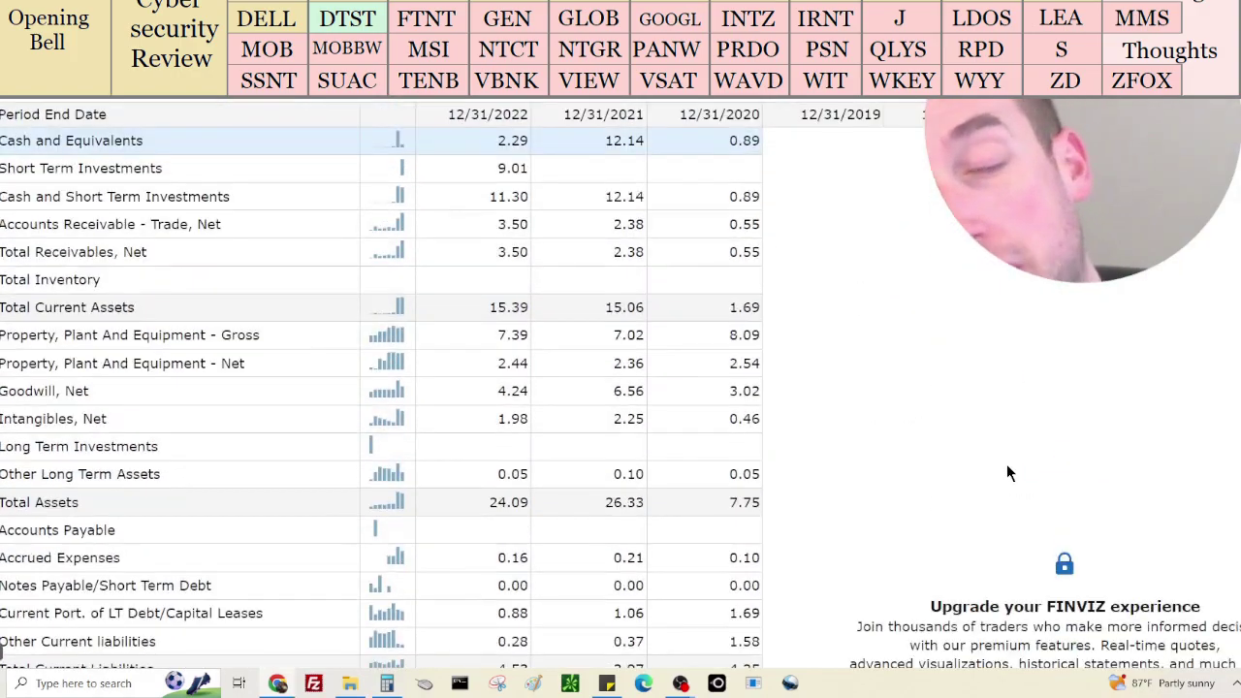
scroll(1007, 464, "up", 2)
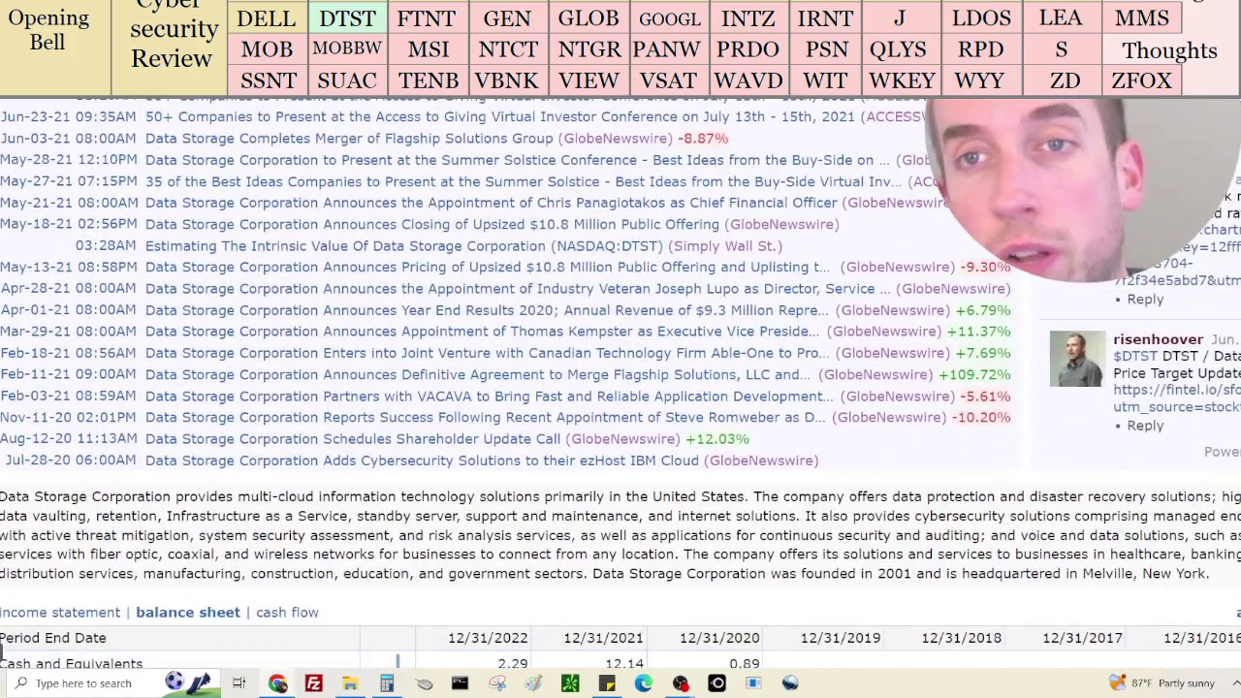
scroll(965, 464, "up", 20)
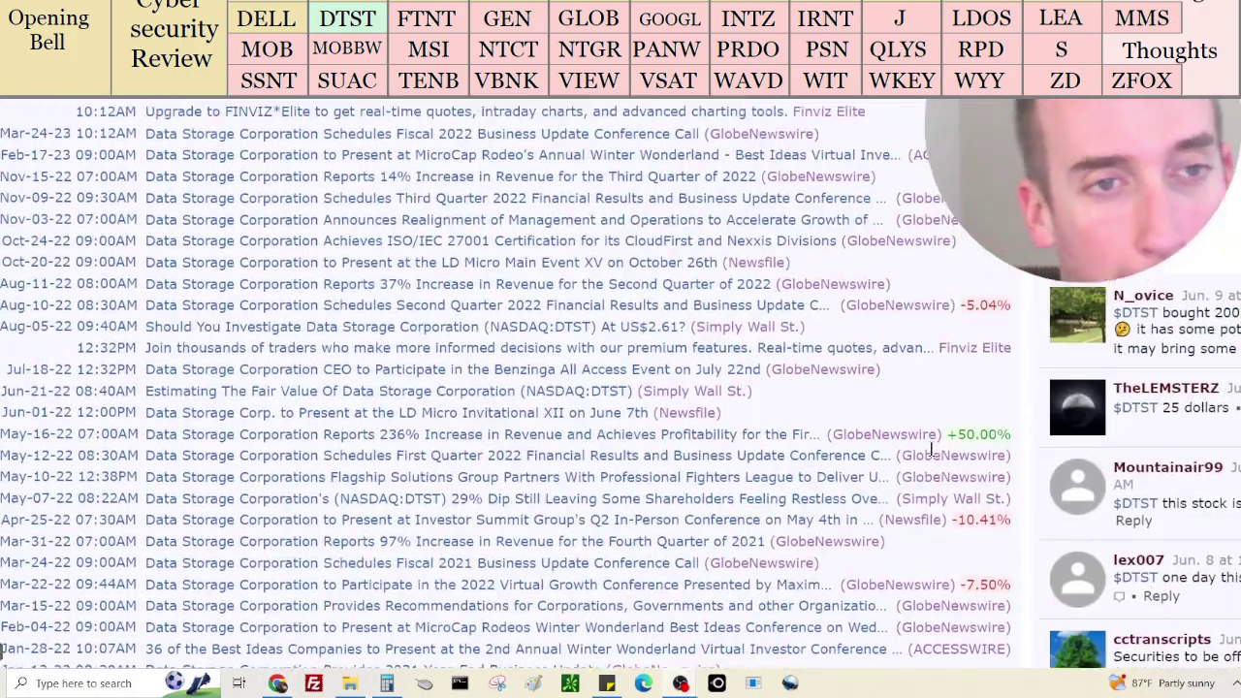
scroll(926, 426, "up", 3)
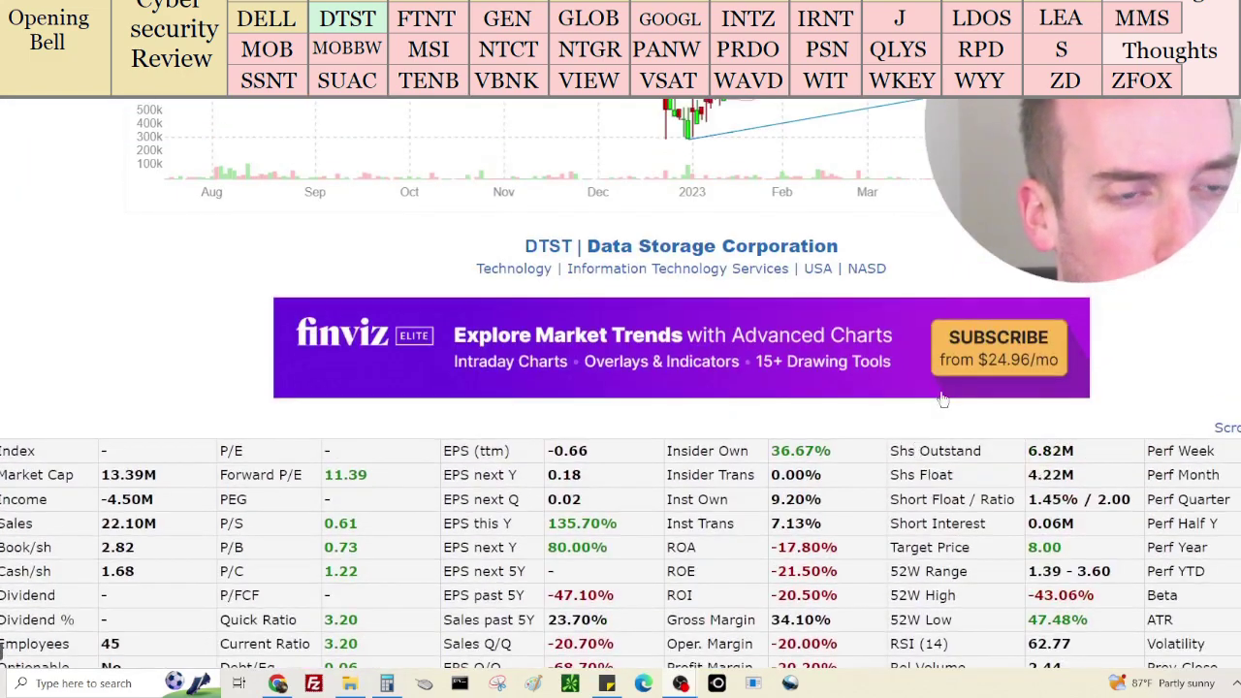
scroll(941, 392, "up", 5)
left_click(816, 192)
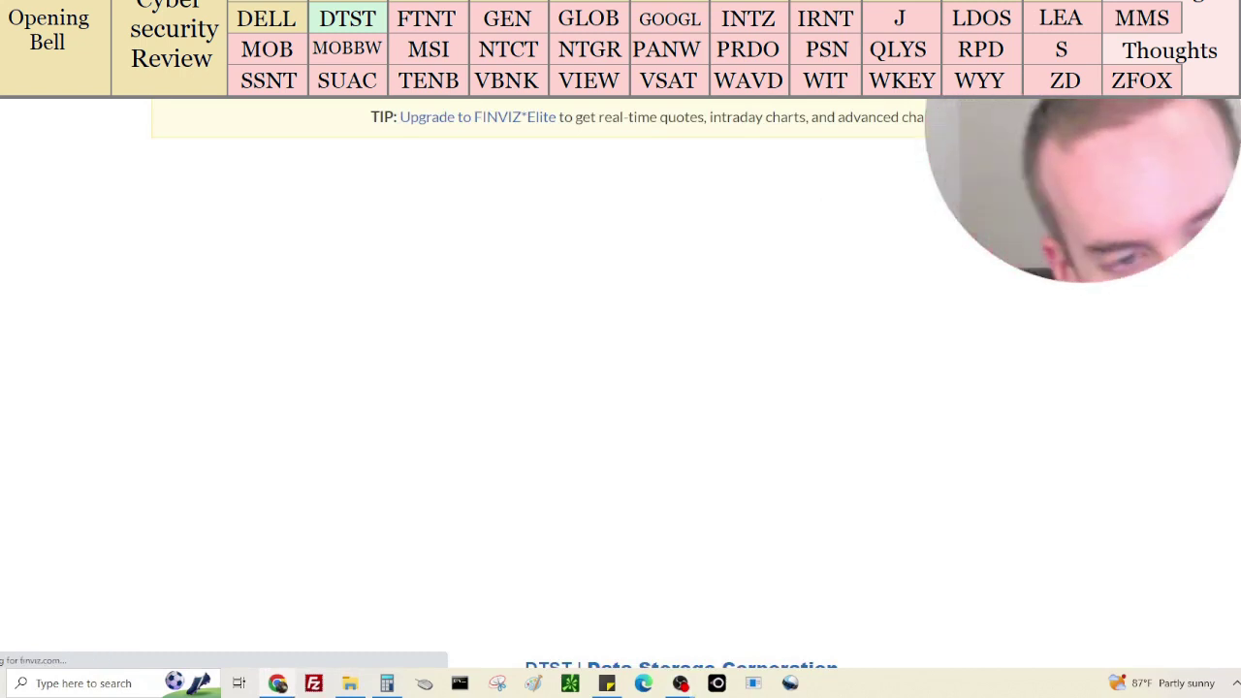
Divide the calculator total by DTST's share float of 4.22 to get a fair value per share
scroll(621, 388, "down", 2)
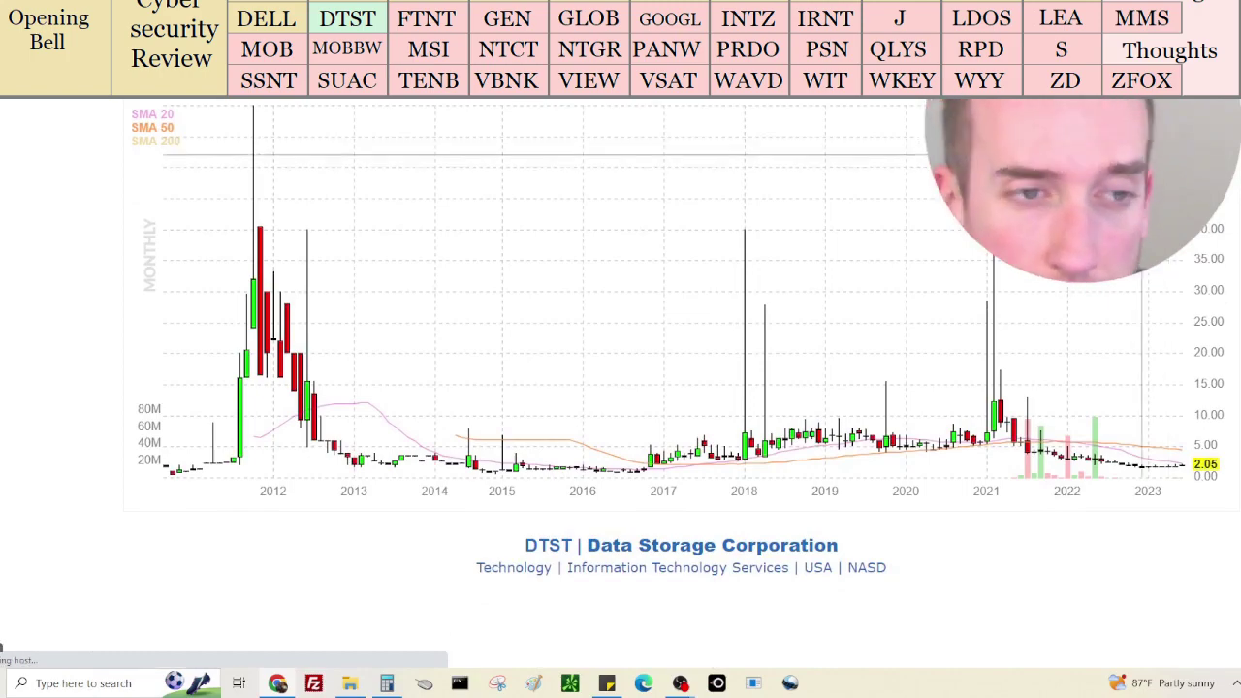
scroll(3, 647, "down", 4)
scroll(3, 647, "down", 2)
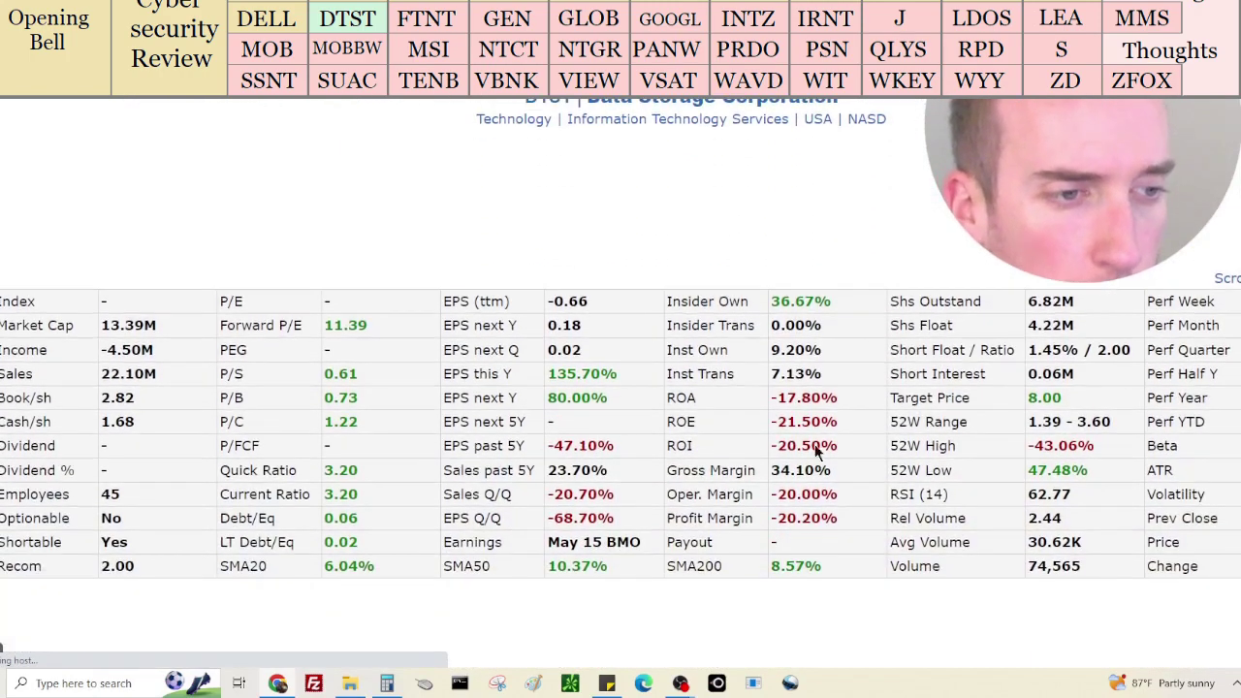
left_click(387, 684)
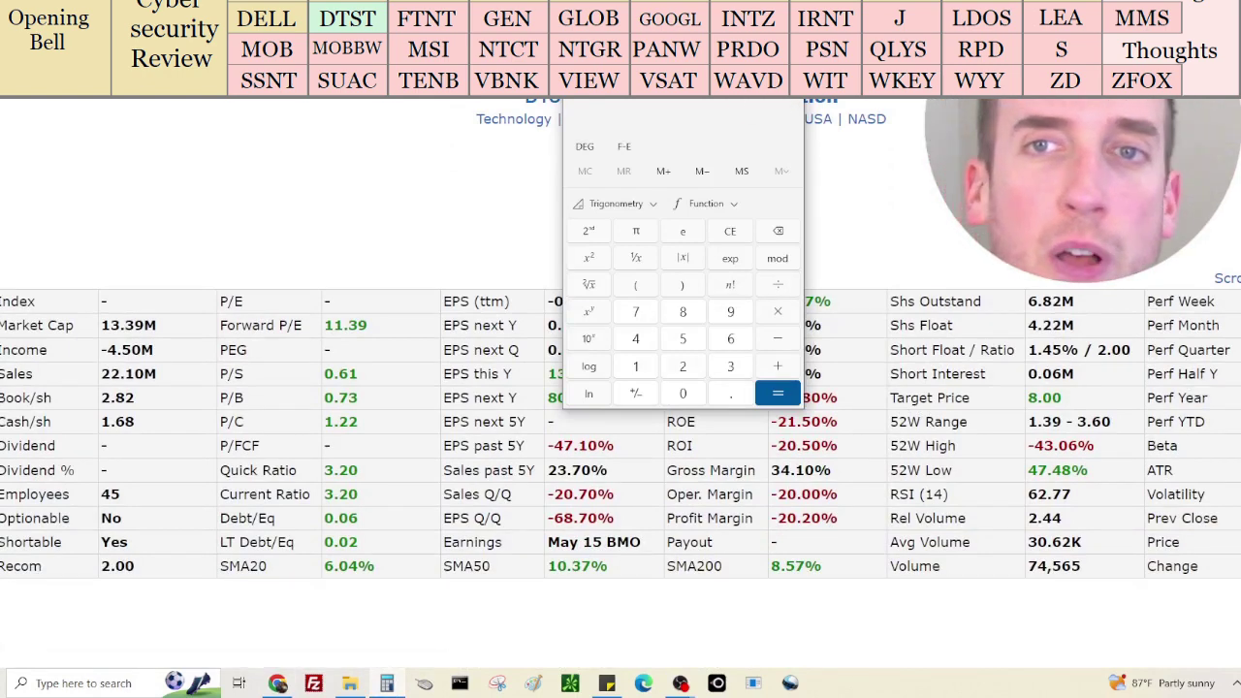
left_click(885, 347)
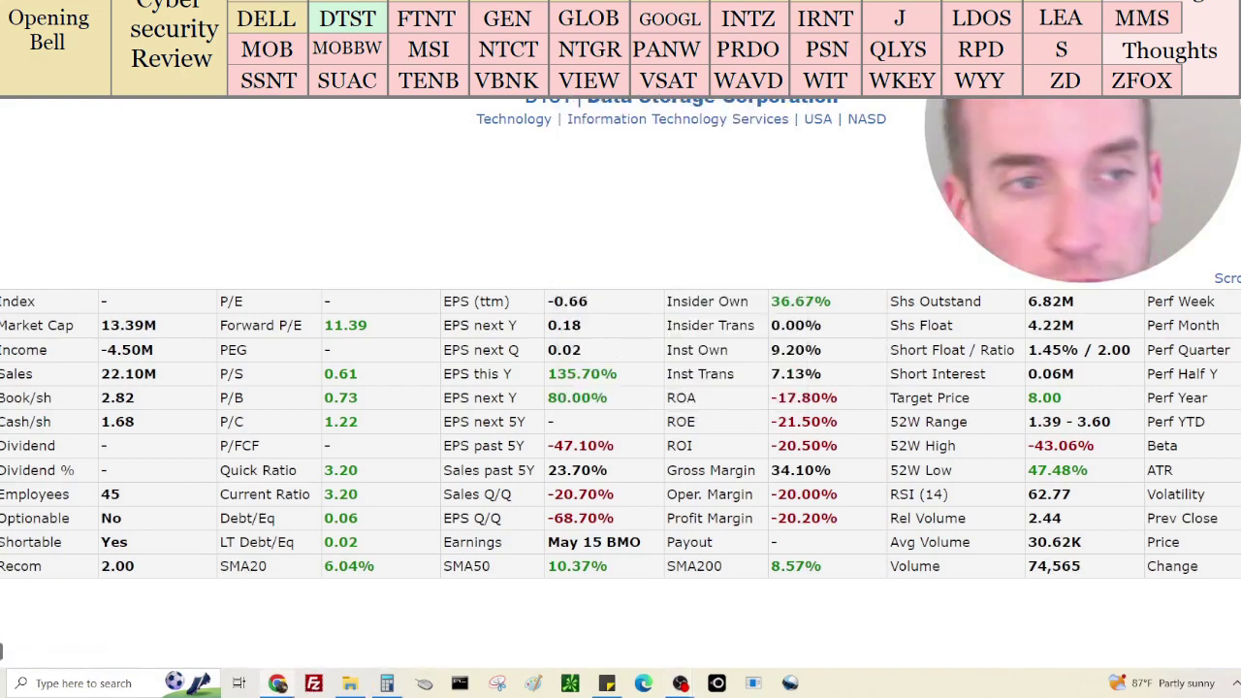
Examine DTST's target price, recent news headlines and monthly price history
double_click(1044, 398)
left_click(1044, 397)
scroll(1044, 397, "down", 1)
scroll(620, 388, "down", 3)
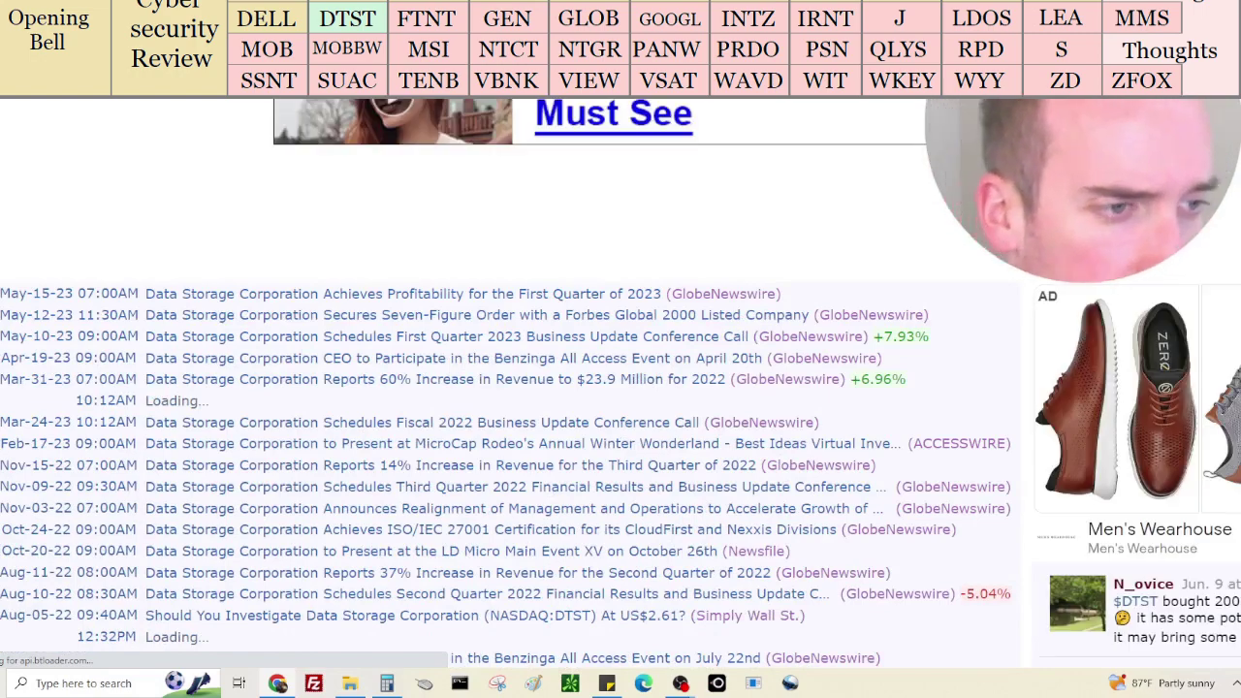
scroll(621, 388, "up", 5)
scroll(1032, 367, "up", 1)
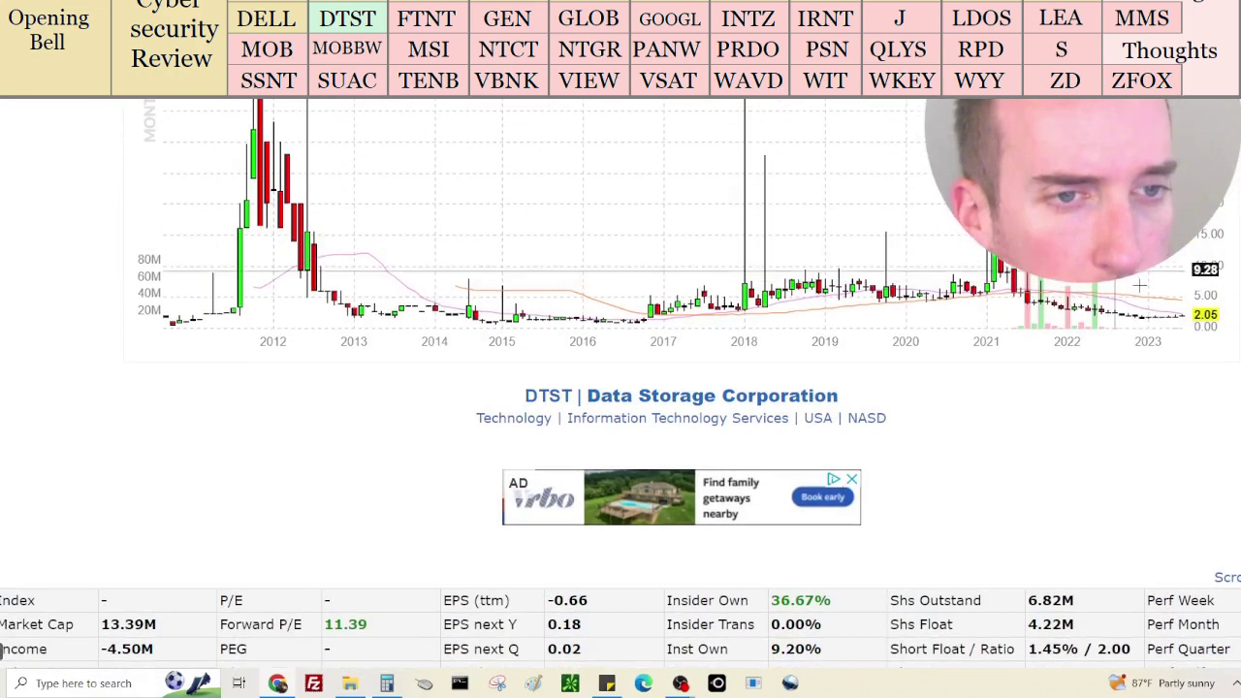
scroll(1033, 367, "down", 4)
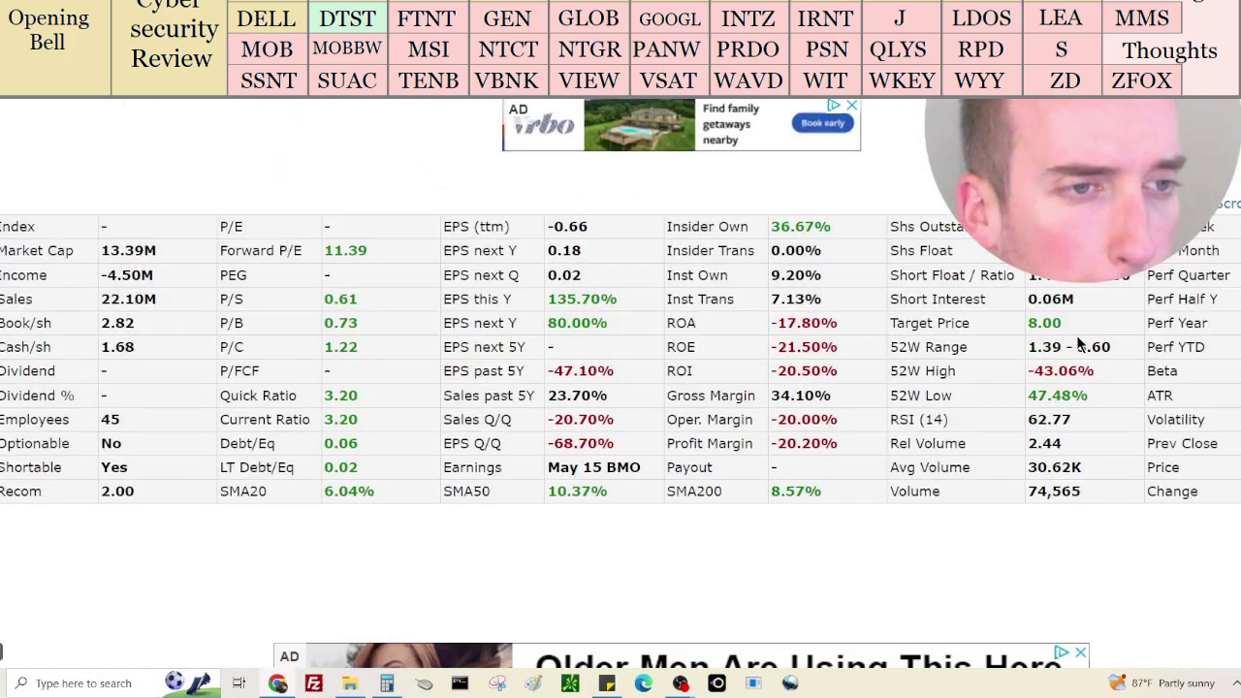
scroll(1079, 335, "up", 5)
scroll(1175, 308, "up", 2)
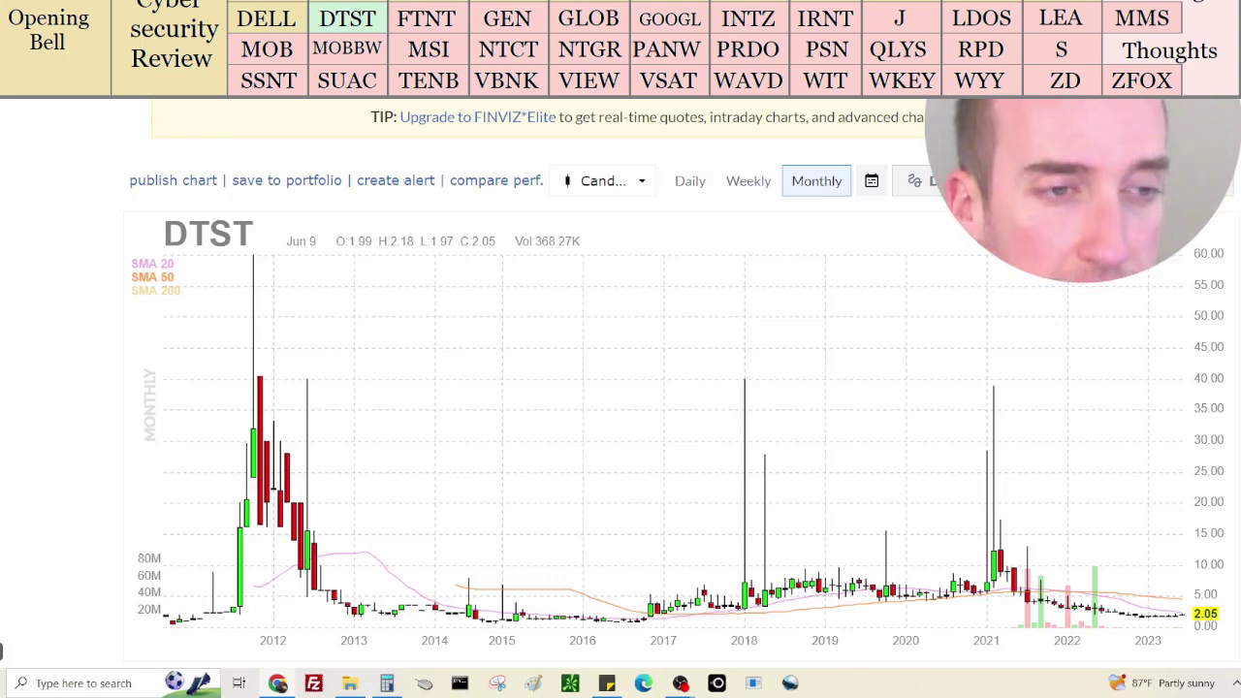
Check DTST's institutional shares and ownership percentage on Fintel
scroll(822, 593, "down", 4)
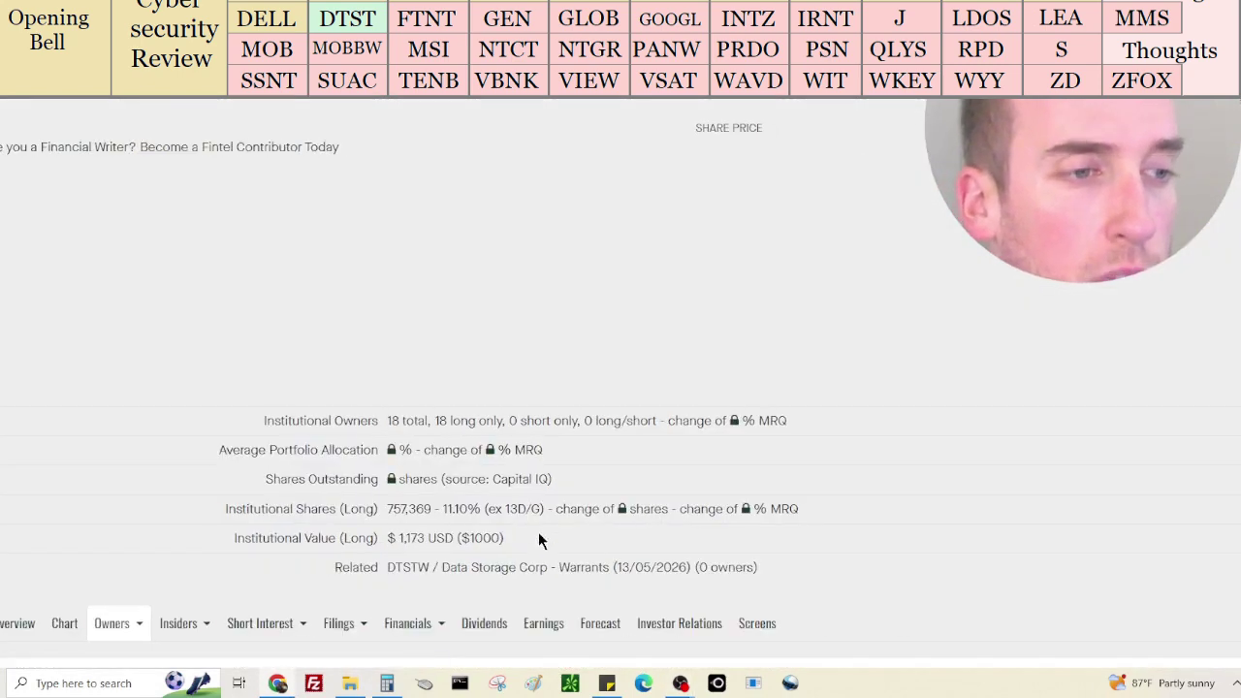
left_click_drag(519, 508, 441, 508)
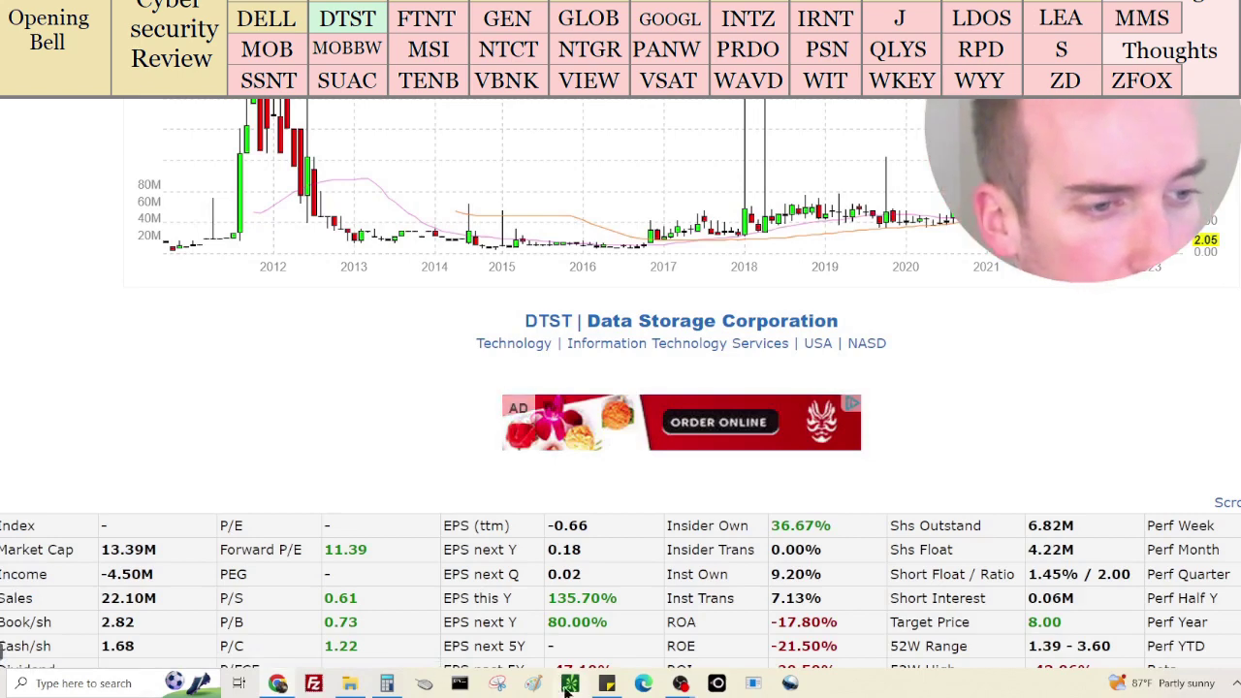
Add the bold line "DTST - Growing nicely current $2.05 fair $4.38 - becoming healthy company." below the DELL entry in the cybersecurity sticky note
left_click(607, 684)
key("Return")
type("DT")
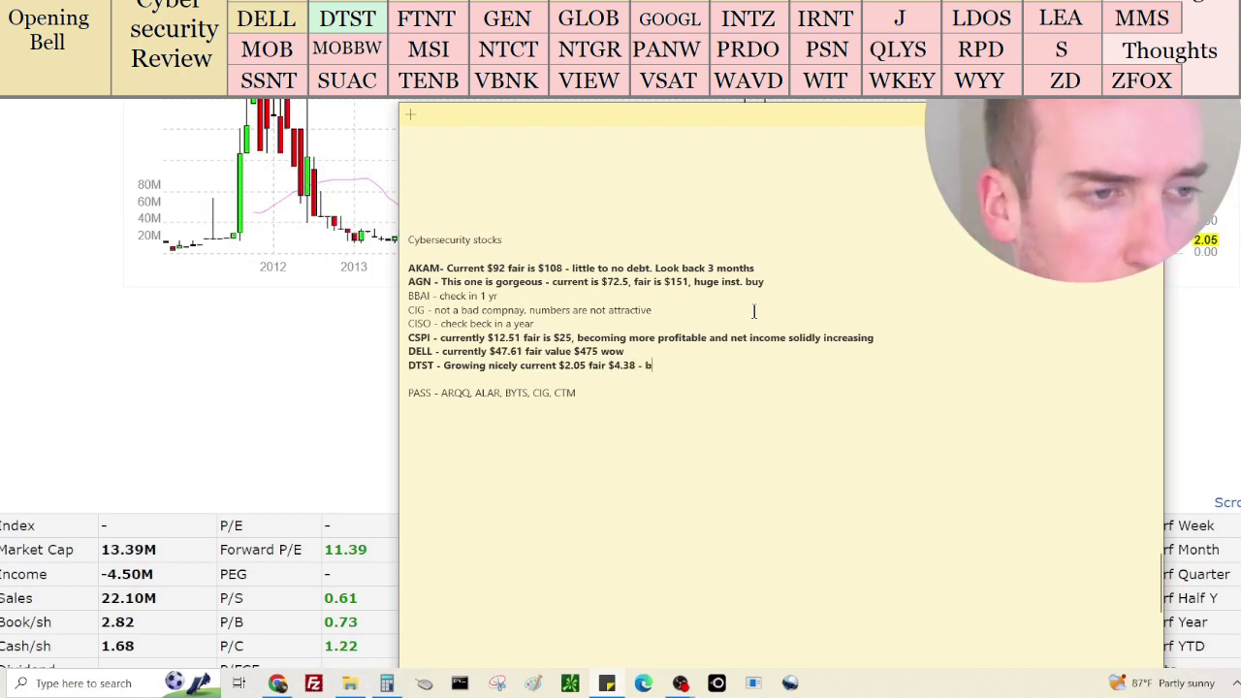
type("ecoming healthy company.")
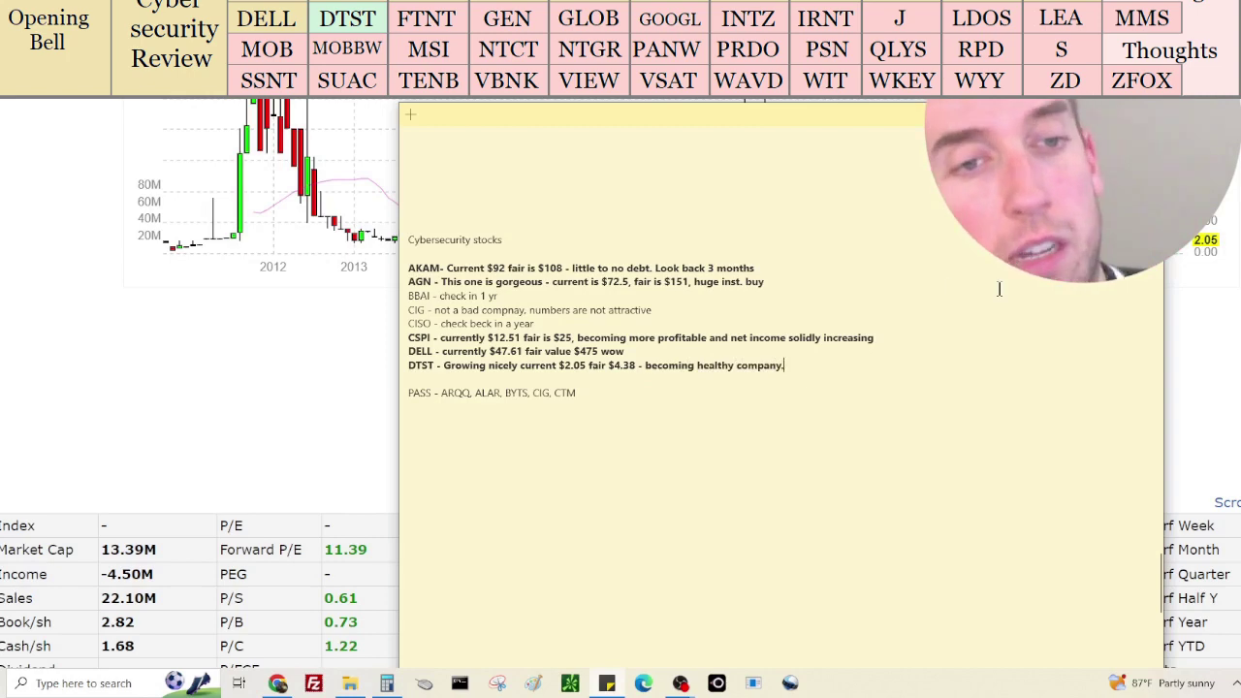
left_click(1197, 282)
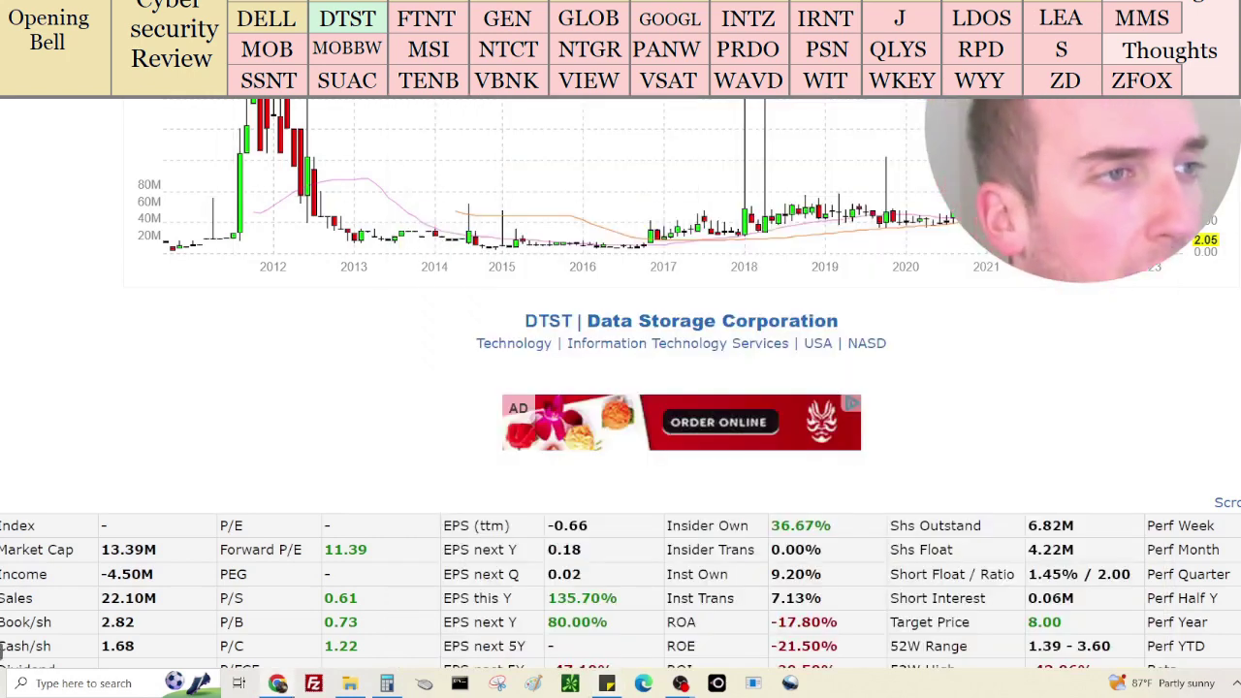
Open FTNT's Finviz quote page and examine its daily price chart, financial statistics and P/E ratio
left_click(425, 19)
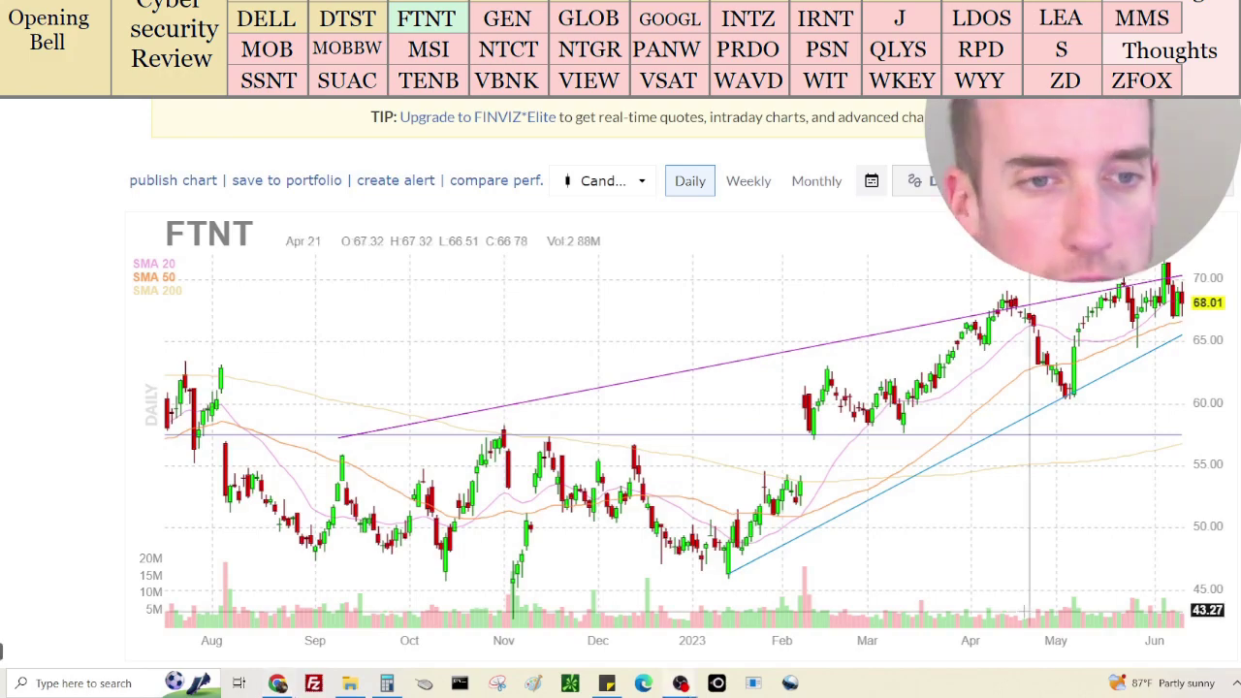
scroll(1135, 357, "down", 3)
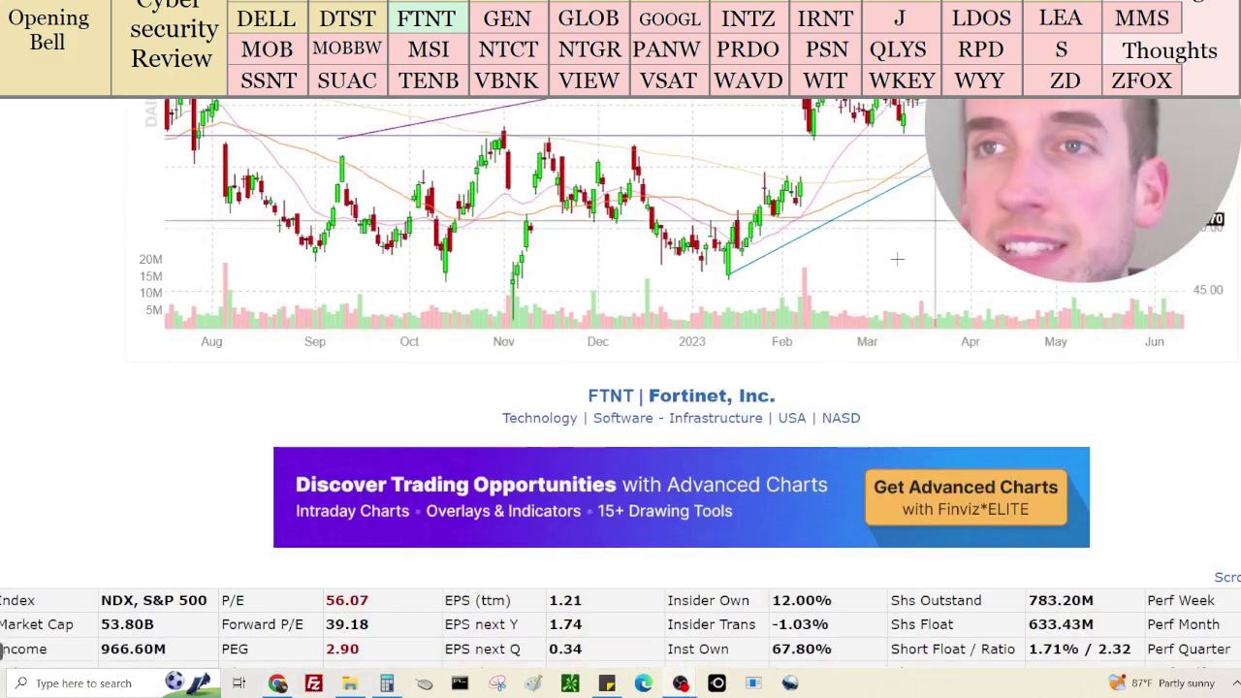
scroll(1135, 279, "up", 2)
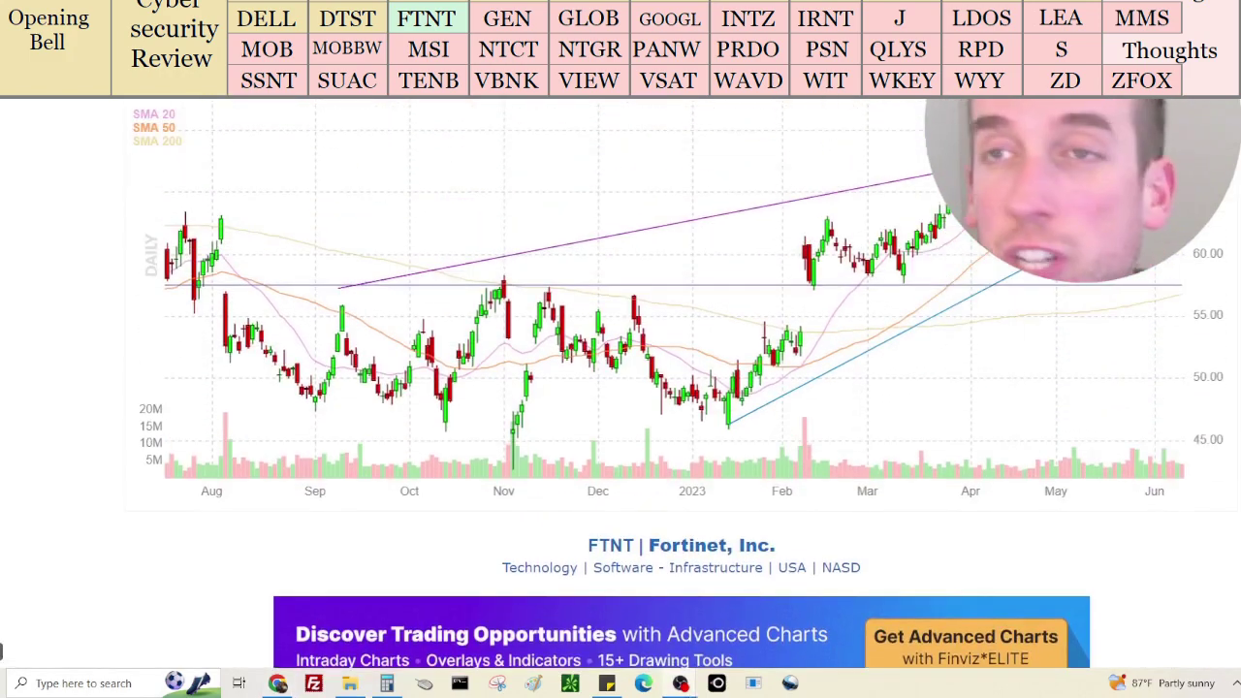
scroll(1136, 278, "down", 5)
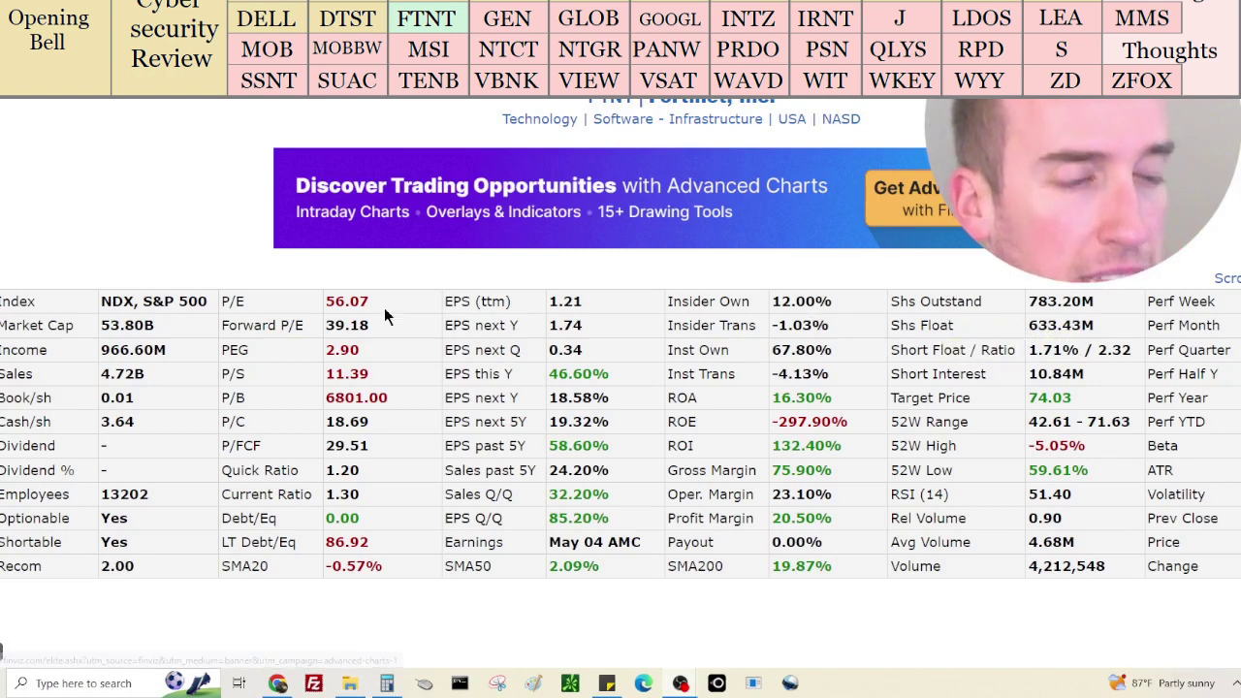
left_click_drag(378, 307, 336, 302)
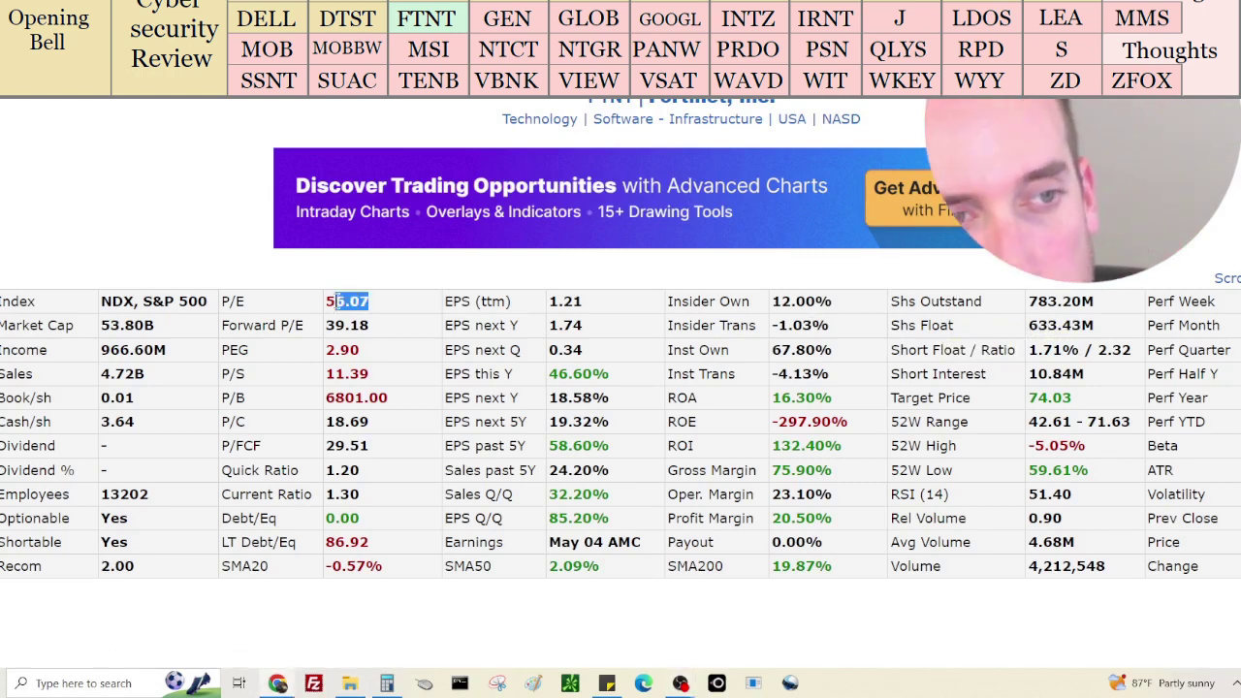
left_click_drag(336, 302, 326, 302)
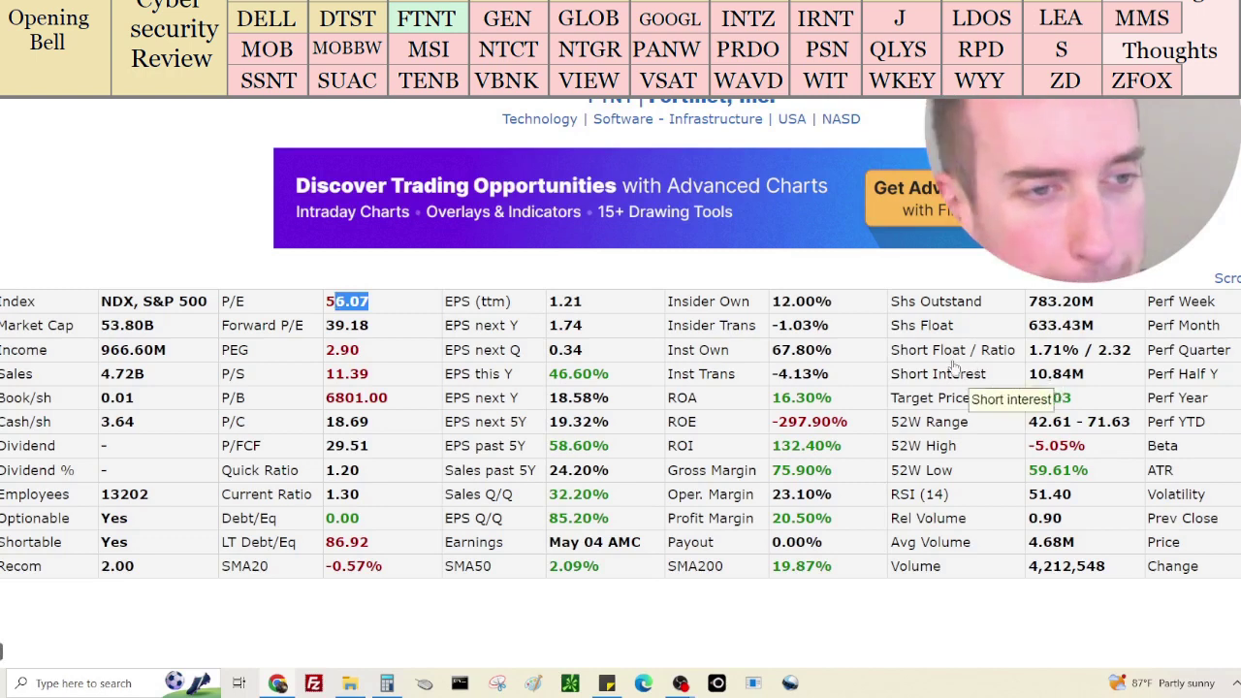
In Calculator, add FTNT's sales of 4,720,000,000, income of 966,600,000 and 53,080,000,000 as the market cap
left_click(387, 684)
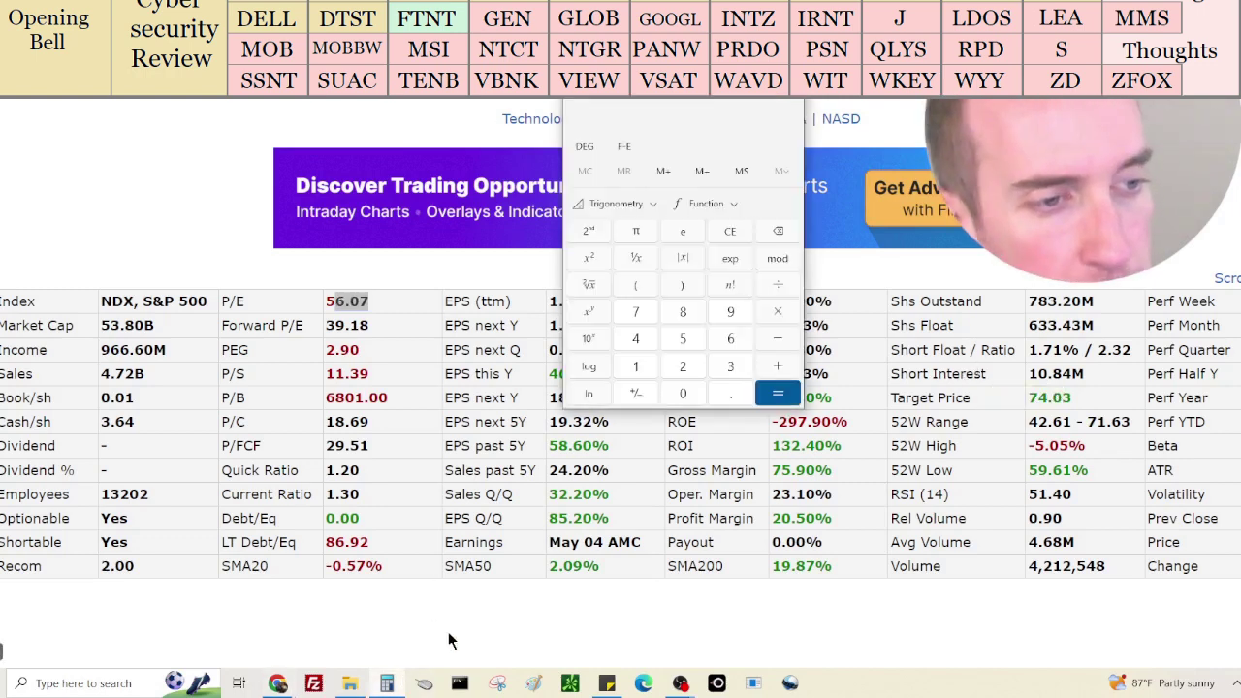
left_click(731, 233)
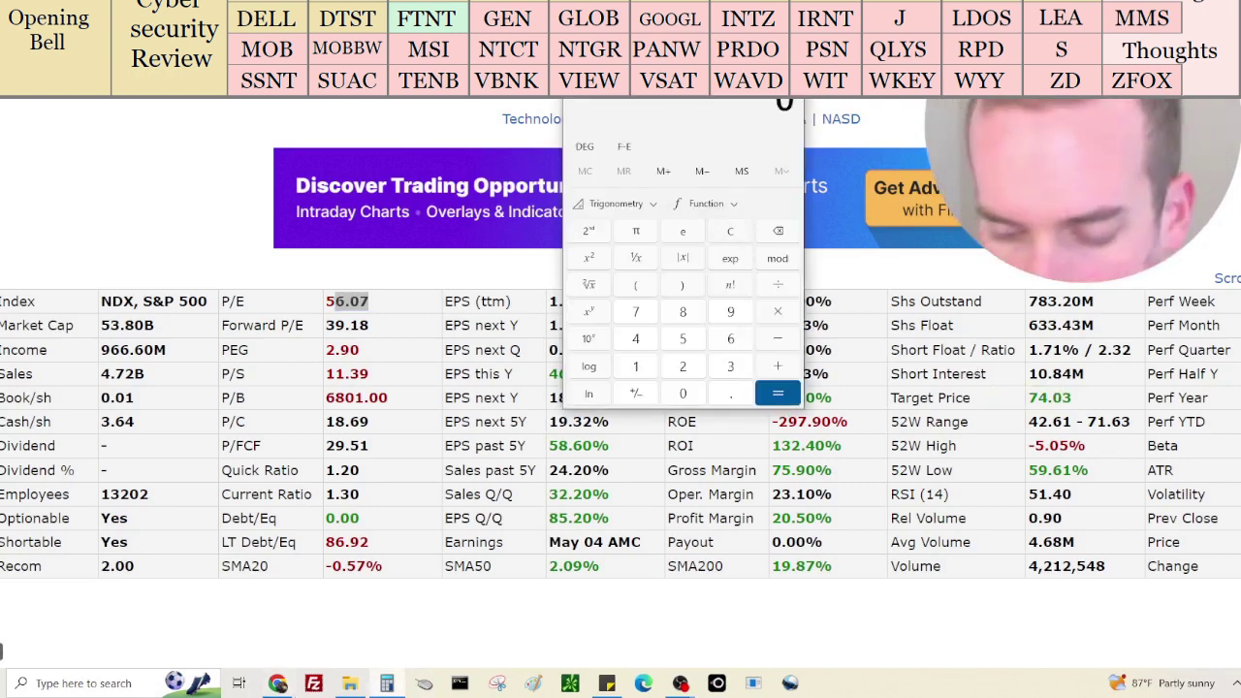
type("4,720,000,000")
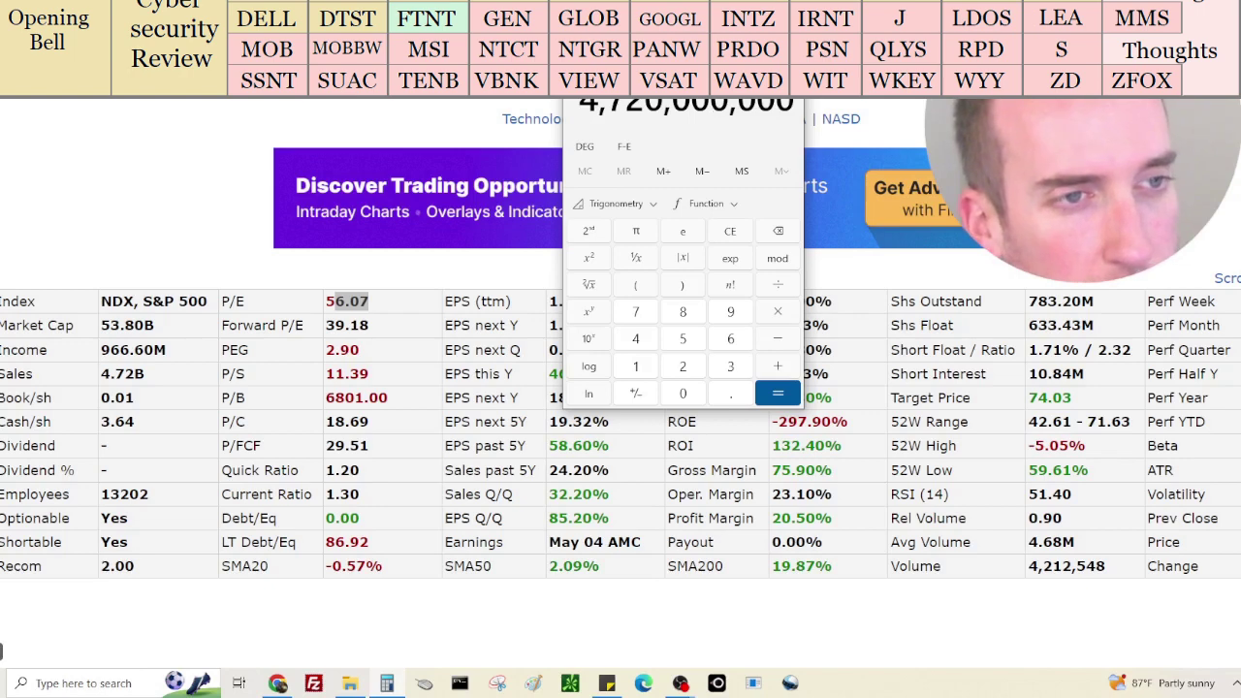
left_click_drag(804, 109, 890, 116)
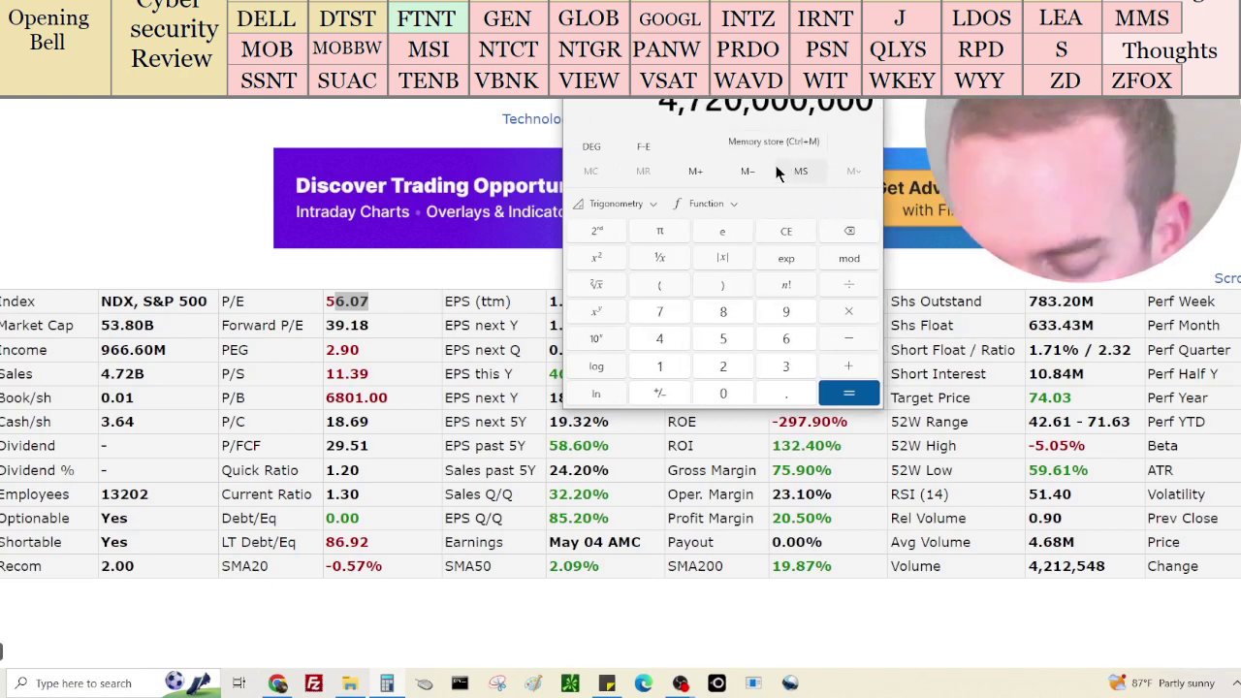
type("966")
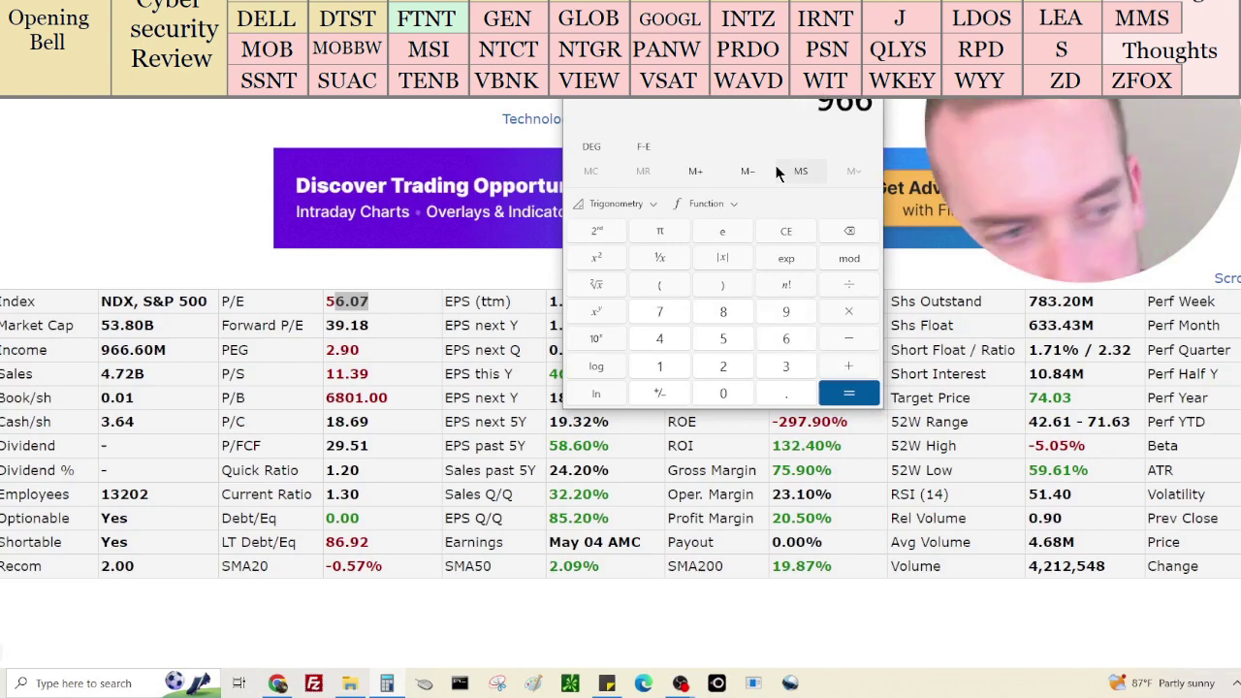
type("6000000,000")
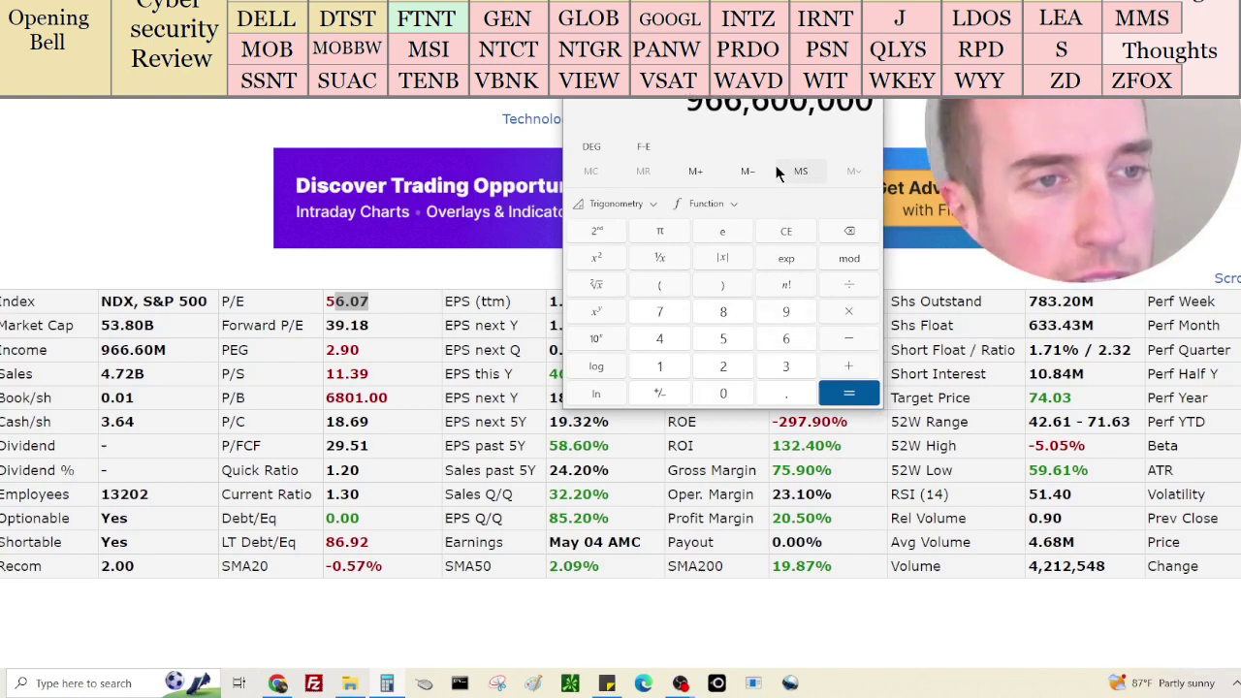
type("/5")
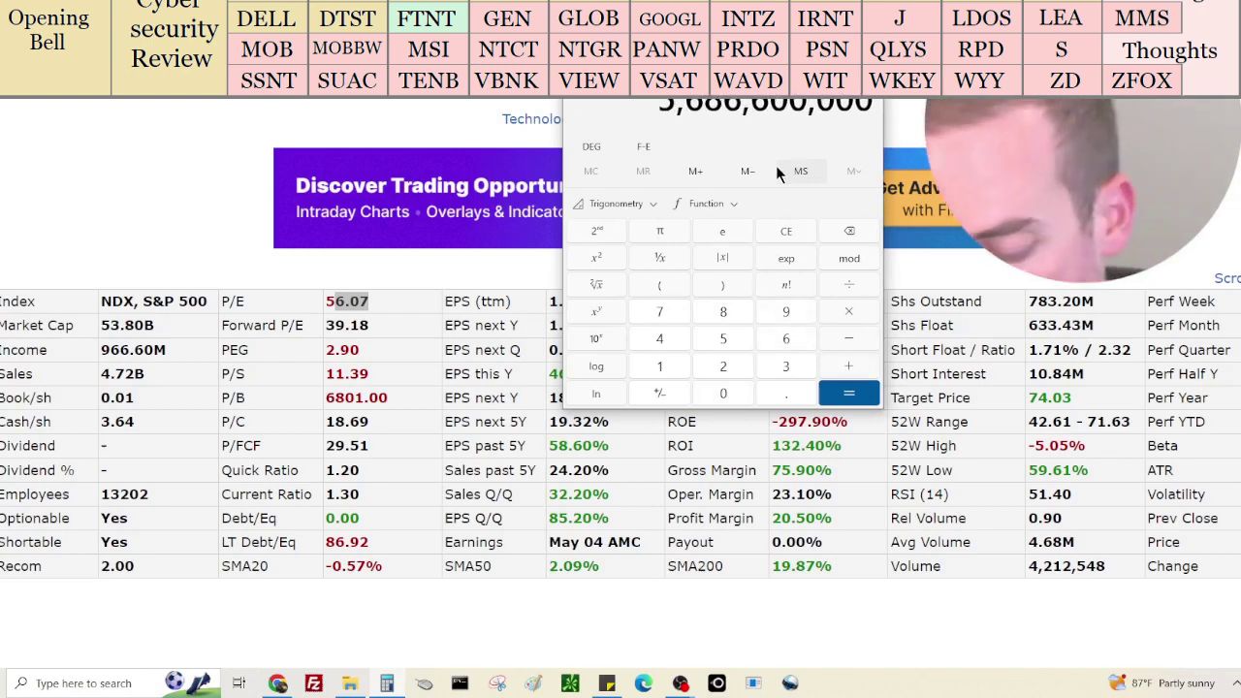
type("3080000000")
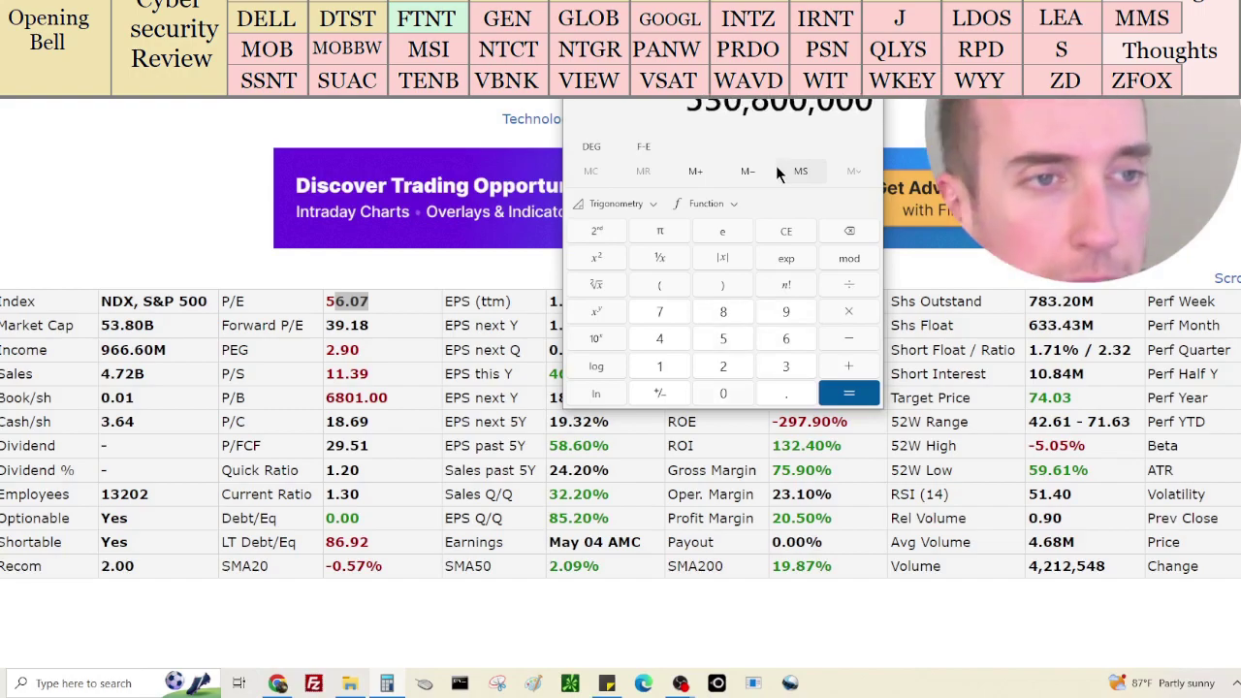
key("Return")
Examine FTNT's insider trading and income statement, and open its balance sheet
scroll(547, 175, "down", 10)
scroll(546, 187, "down", 10)
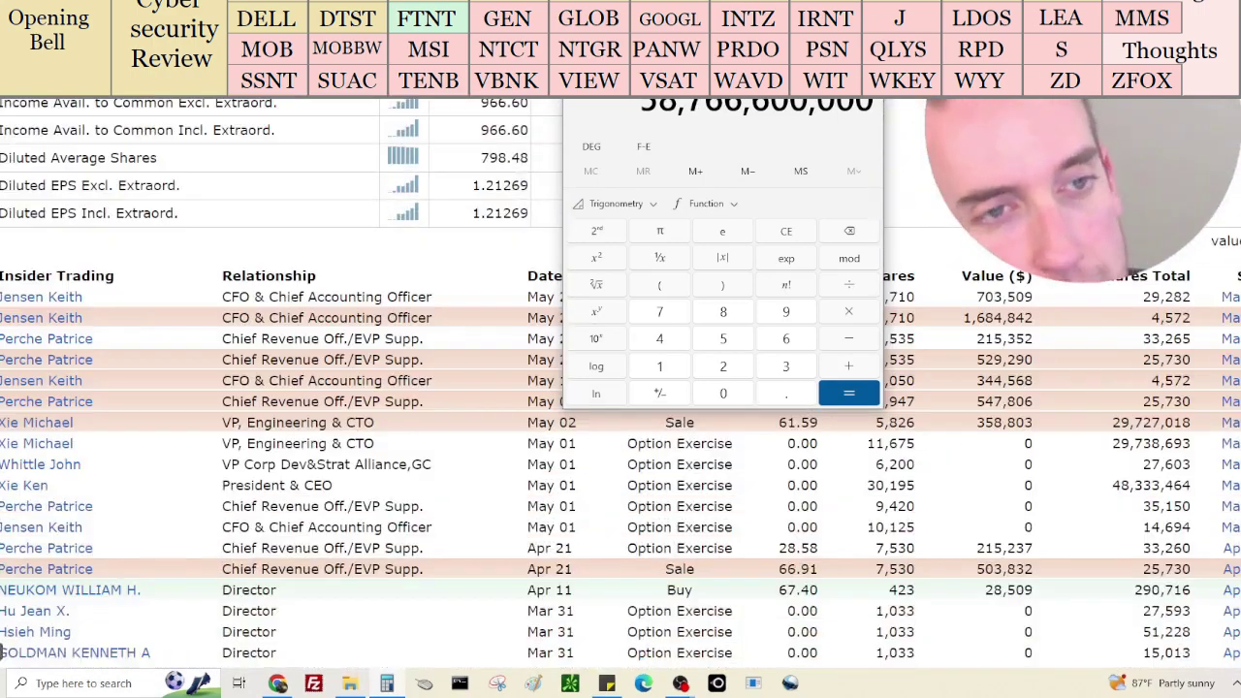
scroll(1031, 425, "up", 3)
left_click(964, 435)
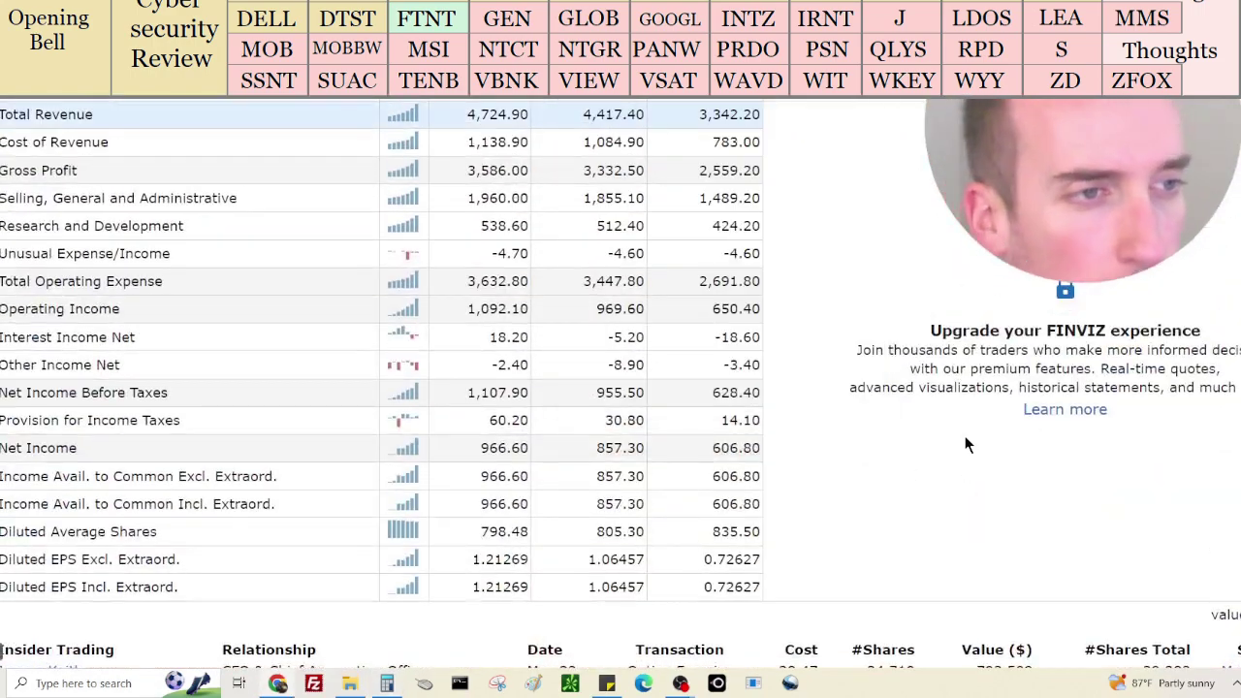
scroll(963, 435, "up", 2)
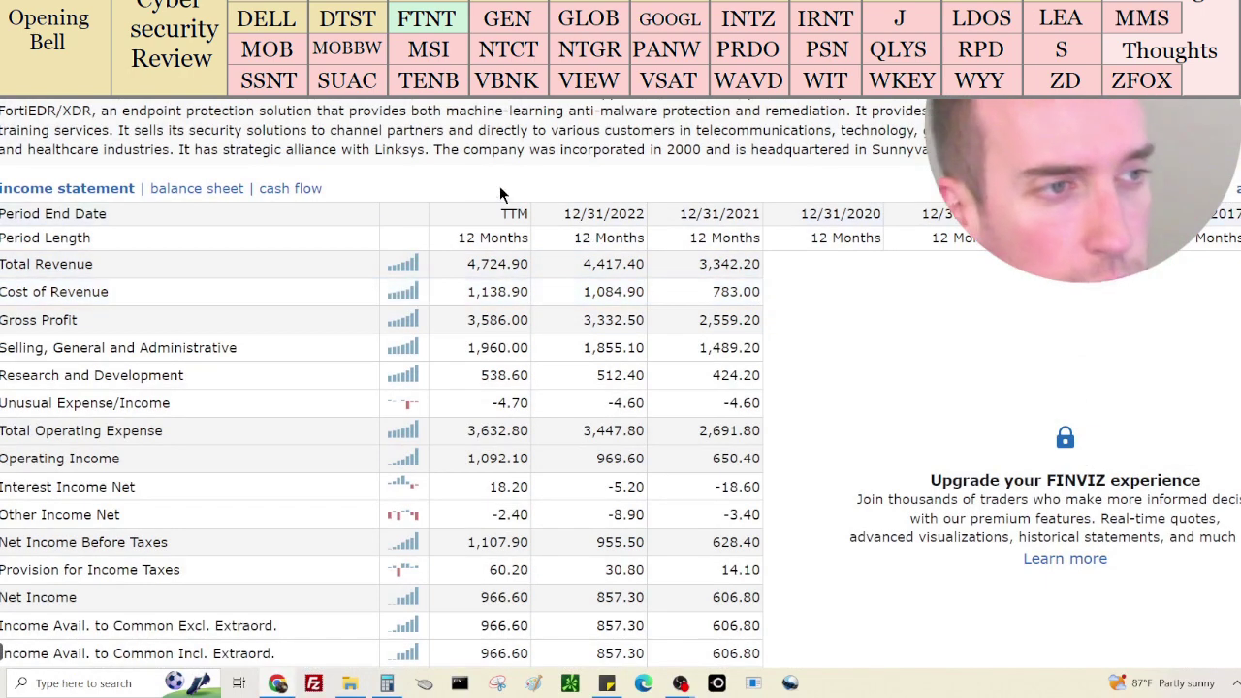
left_click(196, 189)
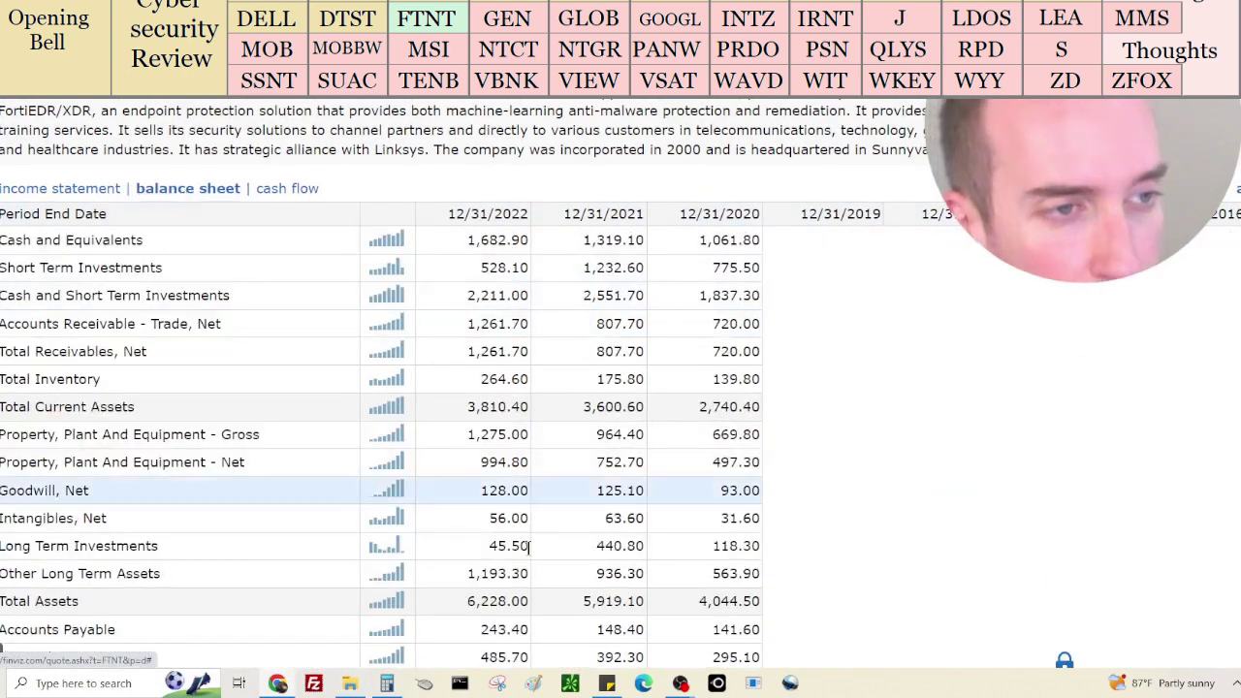
Add the 2022 cash and equivalents of 1,682.90 million to the calculator total and subtract the total debt of 990.40 million
left_click(387, 682)
left_click_drag(723, 92, 963, 110)
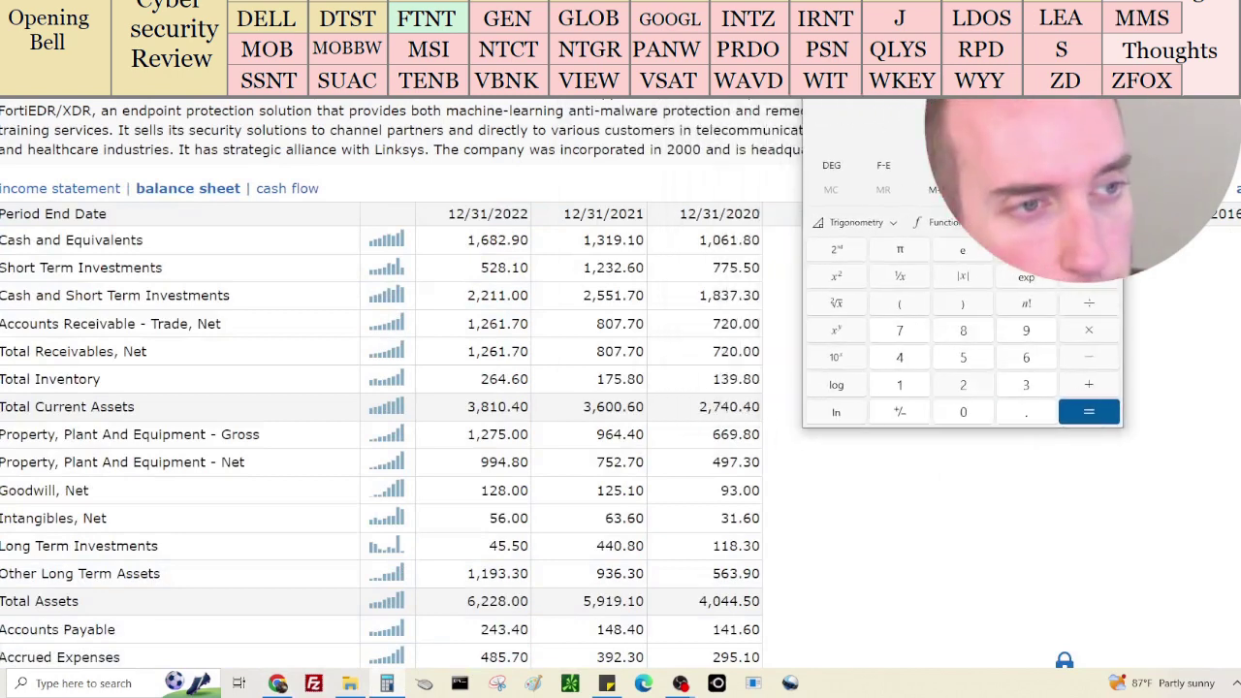
type("60,")
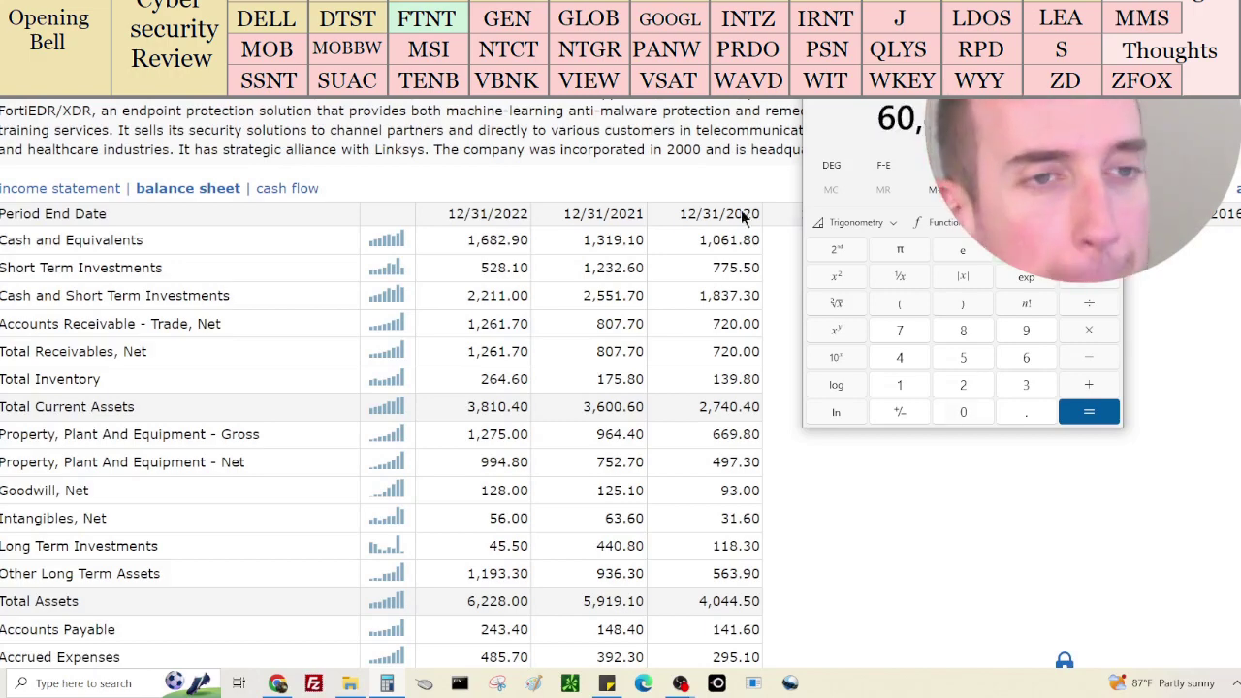
scroll(759, 190, "down", 3)
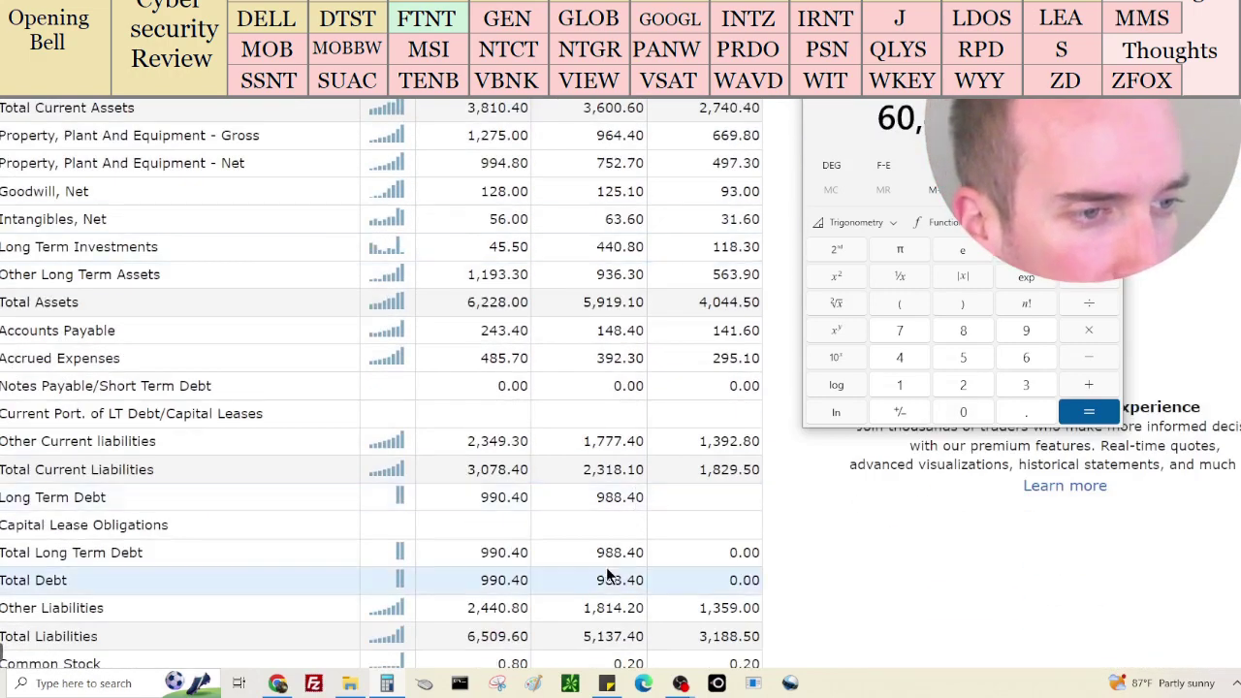
key("Escape")
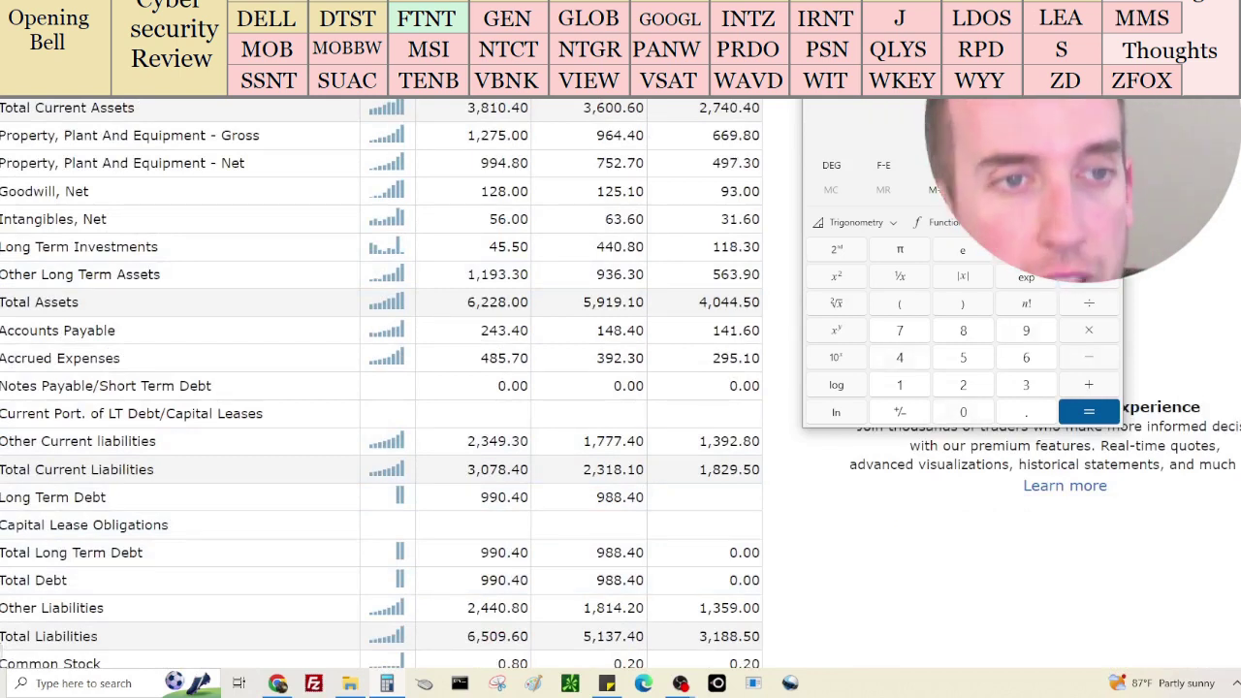
type("59,")
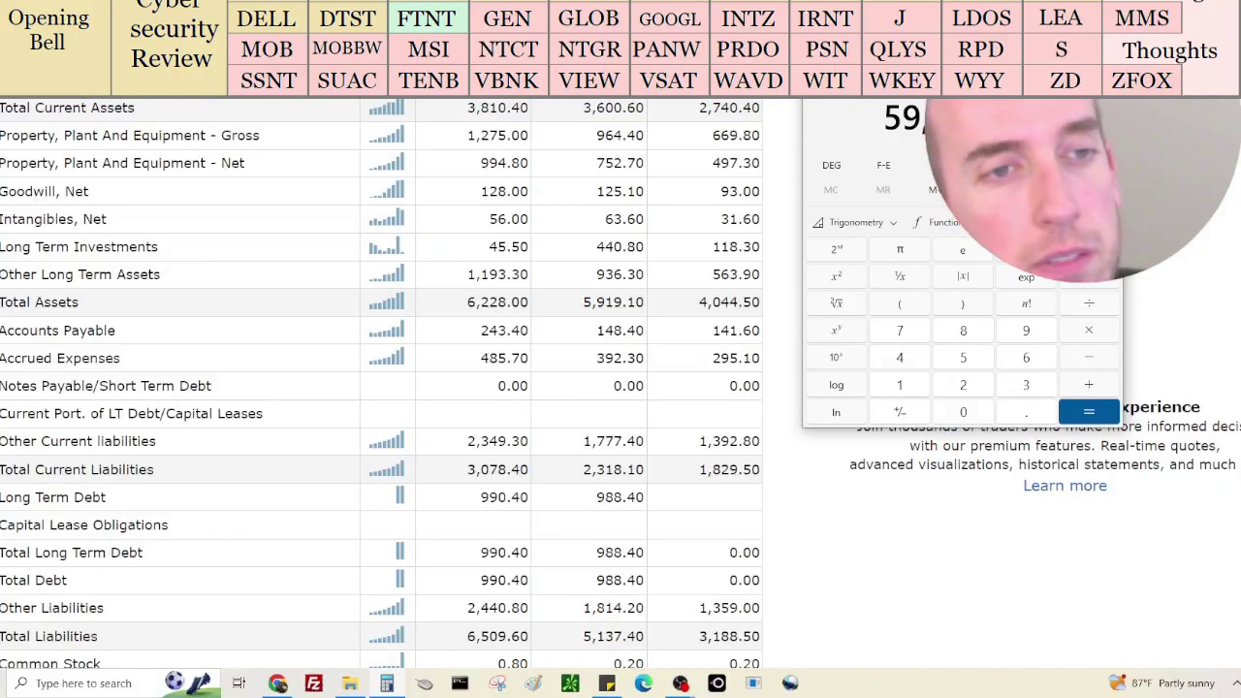
Divide the adjusted FTNT total by the share float of 633,430,000 to get the fair value per share
scroll(589, 280, "up", 10)
scroll(589, 280, "up", 15)
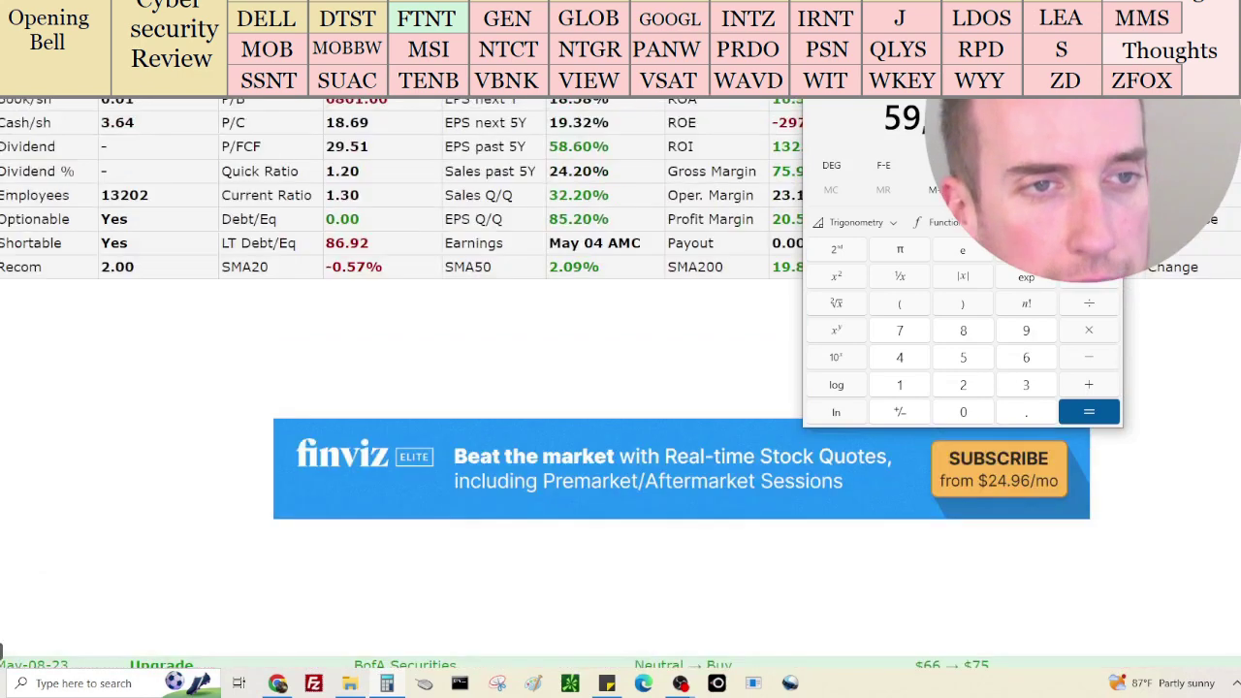
left_click_drag(960, 87, 550, 87)
scroll(621, 388, "up", 5)
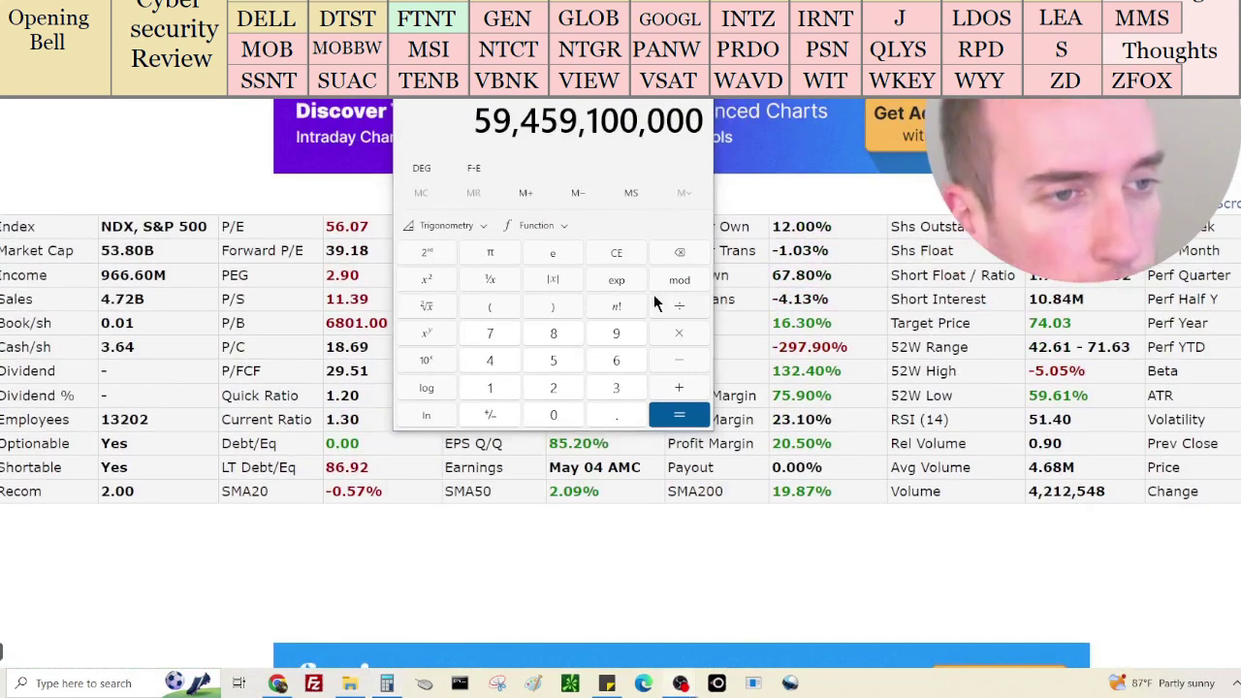
type("633430000")
key("Return")
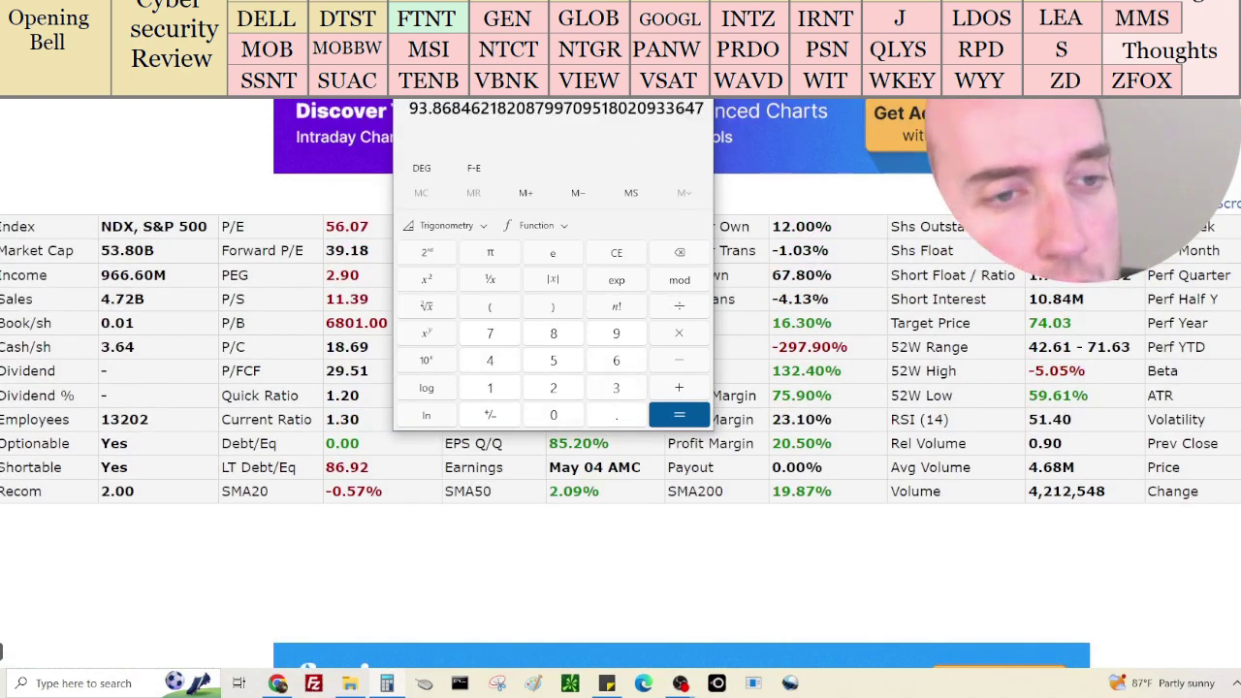
Switch FTNT's price chart to monthly and look up FTNT on AverageAnnualReturn.com
scroll(621, 388, "up", 5)
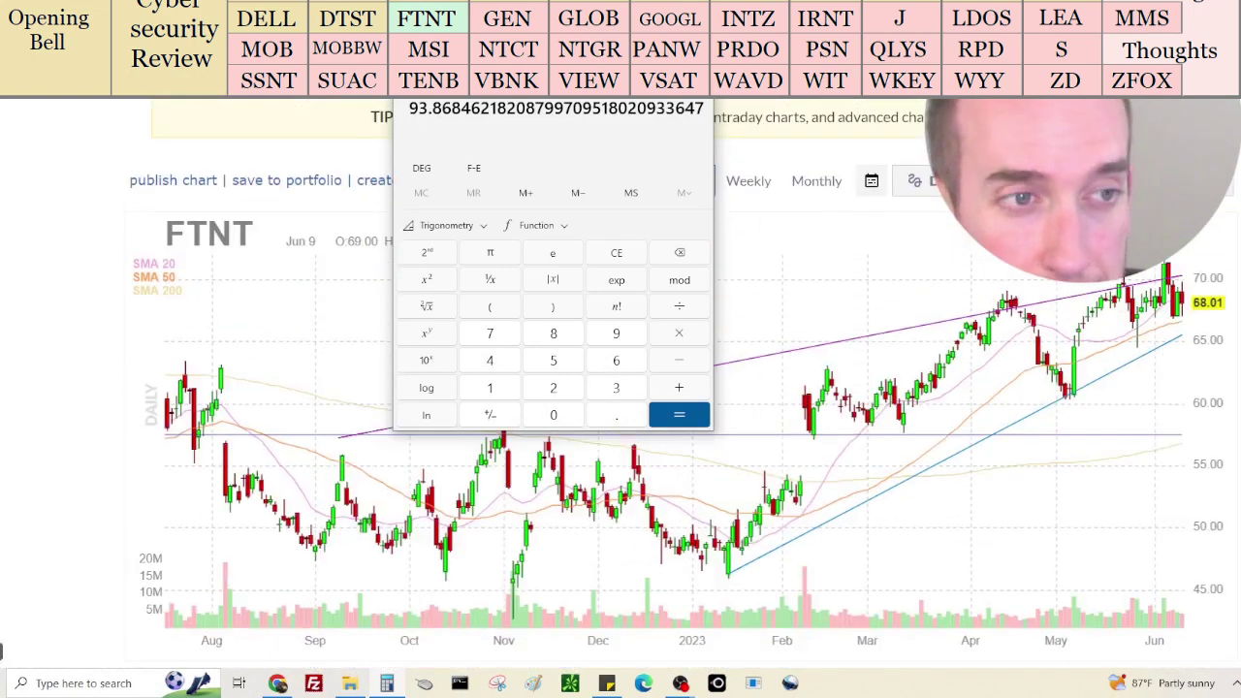
key("alt+Tab")
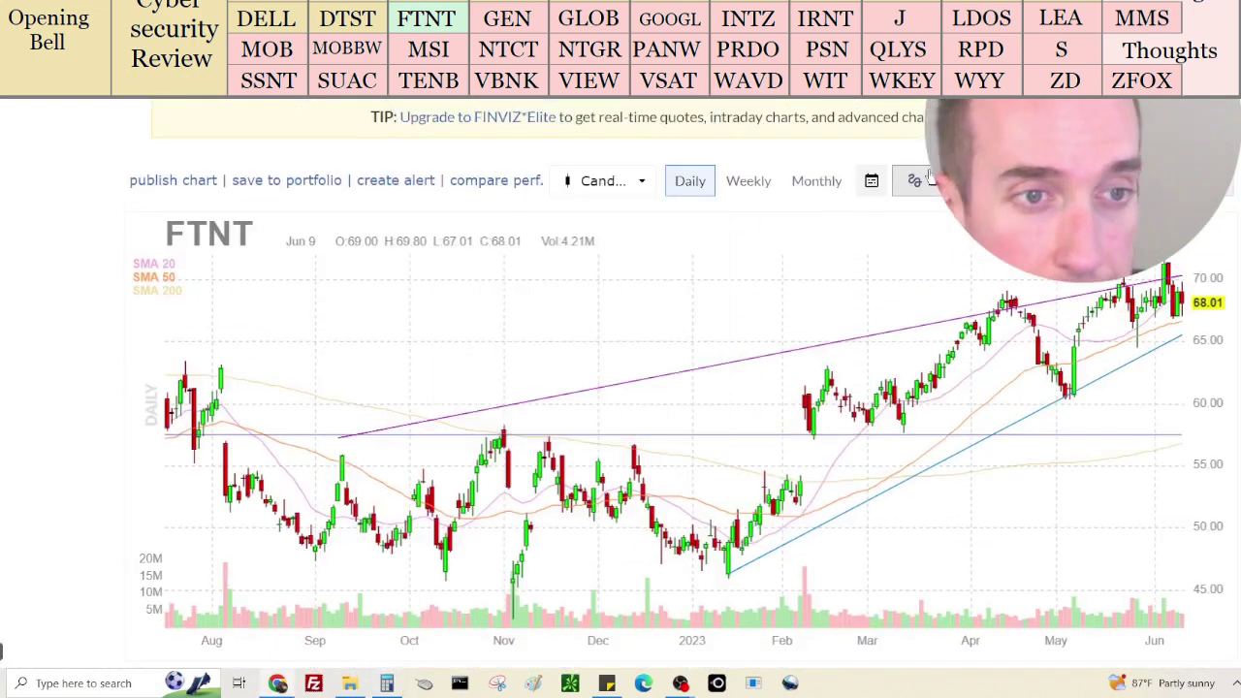
left_click(832, 181)
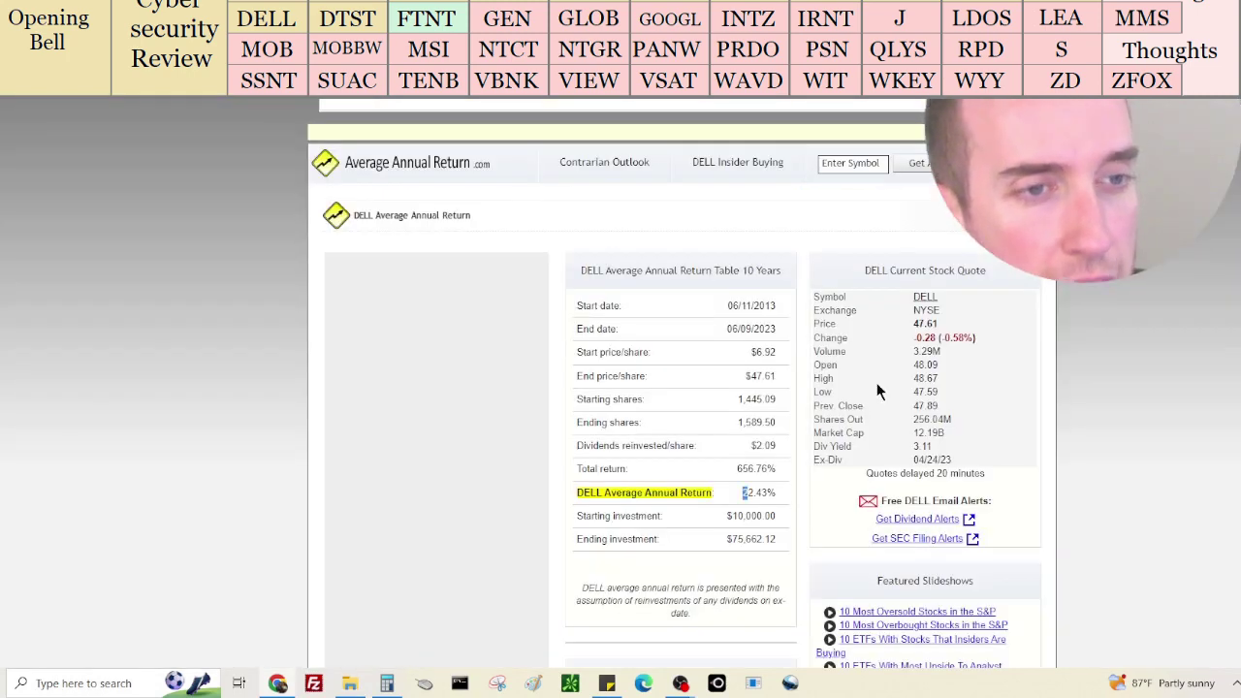
left_click(849, 163)
type("f")
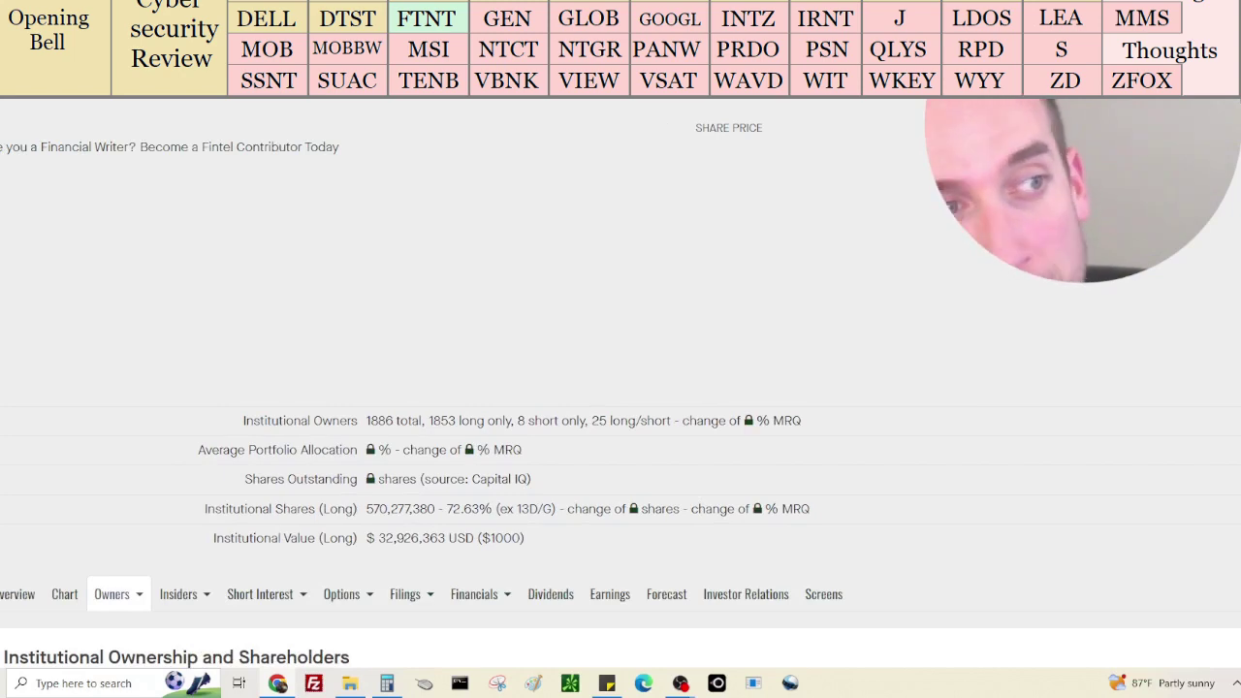
Check FTNT's institutional ownership on Finviz and its 10-year average annual return
key("alt+Left")
scroll(866, 581, "down", 5)
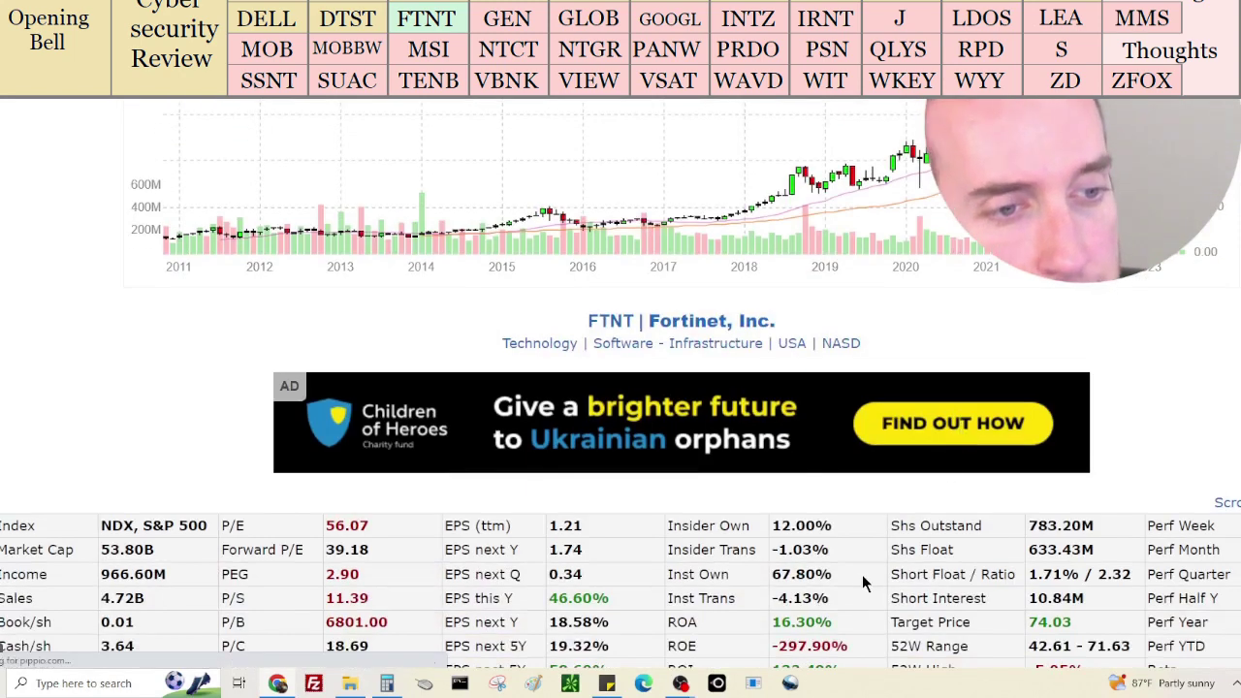
left_click_drag(866, 555, 829, 572)
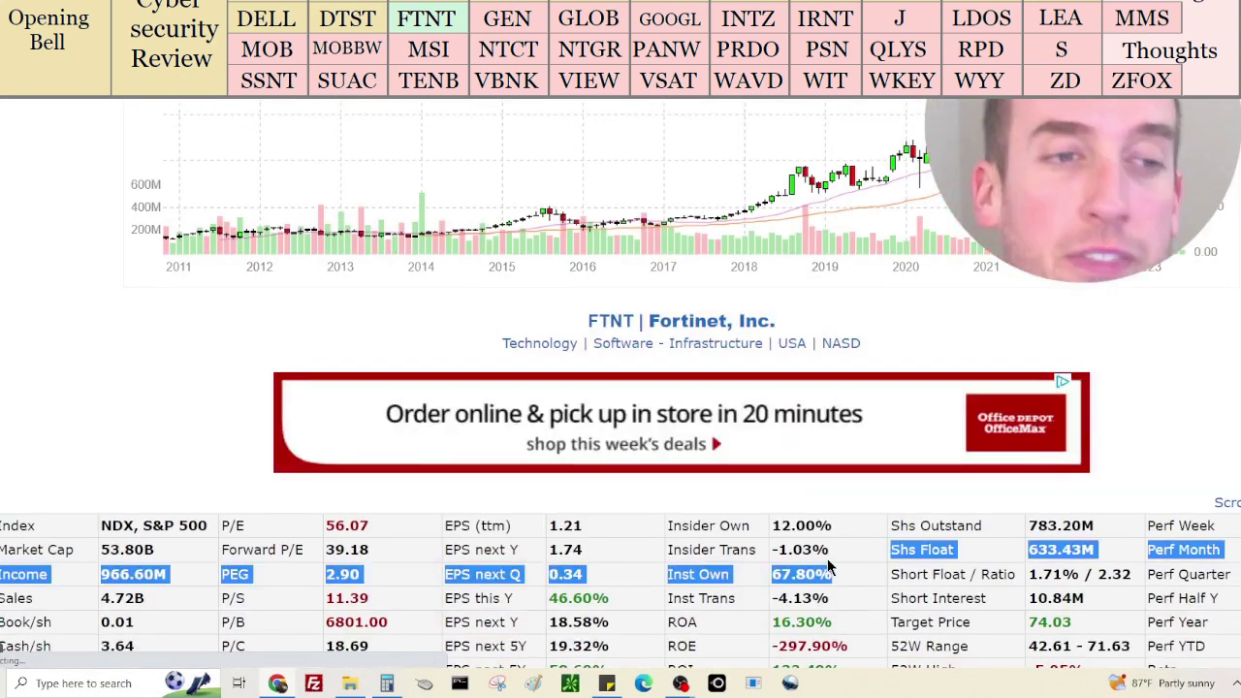
left_click(1106, 435)
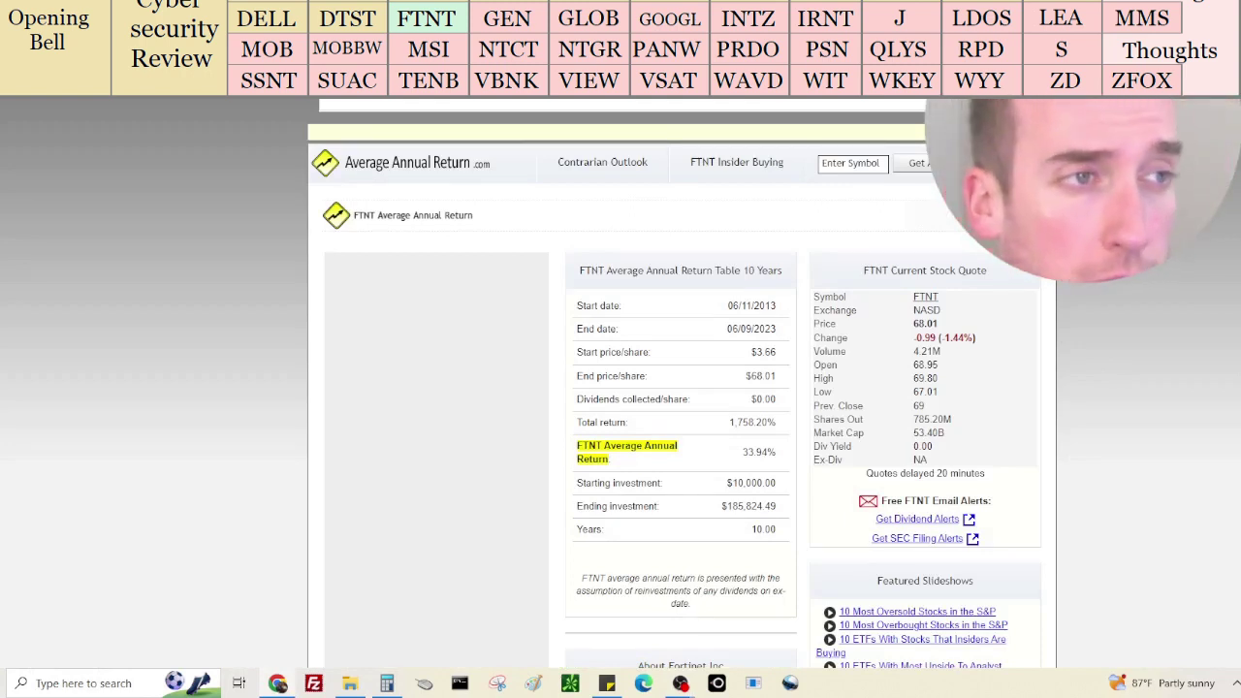
Add the bold line "FTNT - wow 33.8% 10yr growth, inst. buys current $63 fair $90's" below the DTST entry in the sticky note
left_click(607, 683)
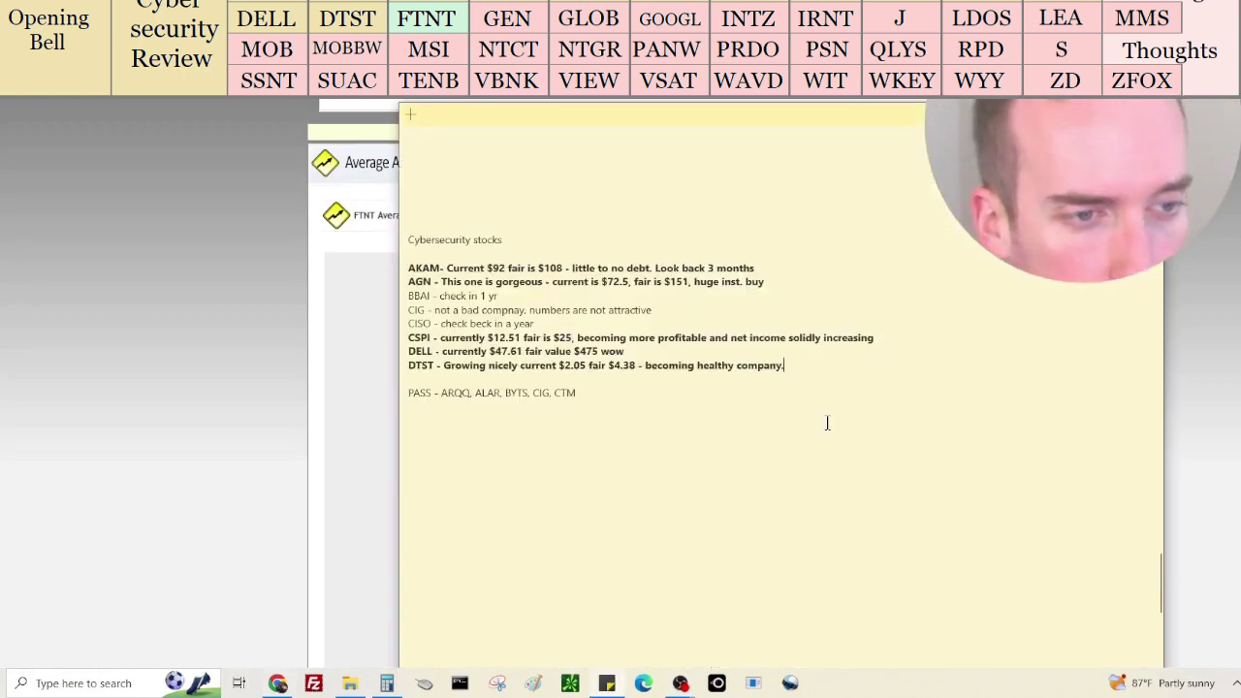
key("Return")
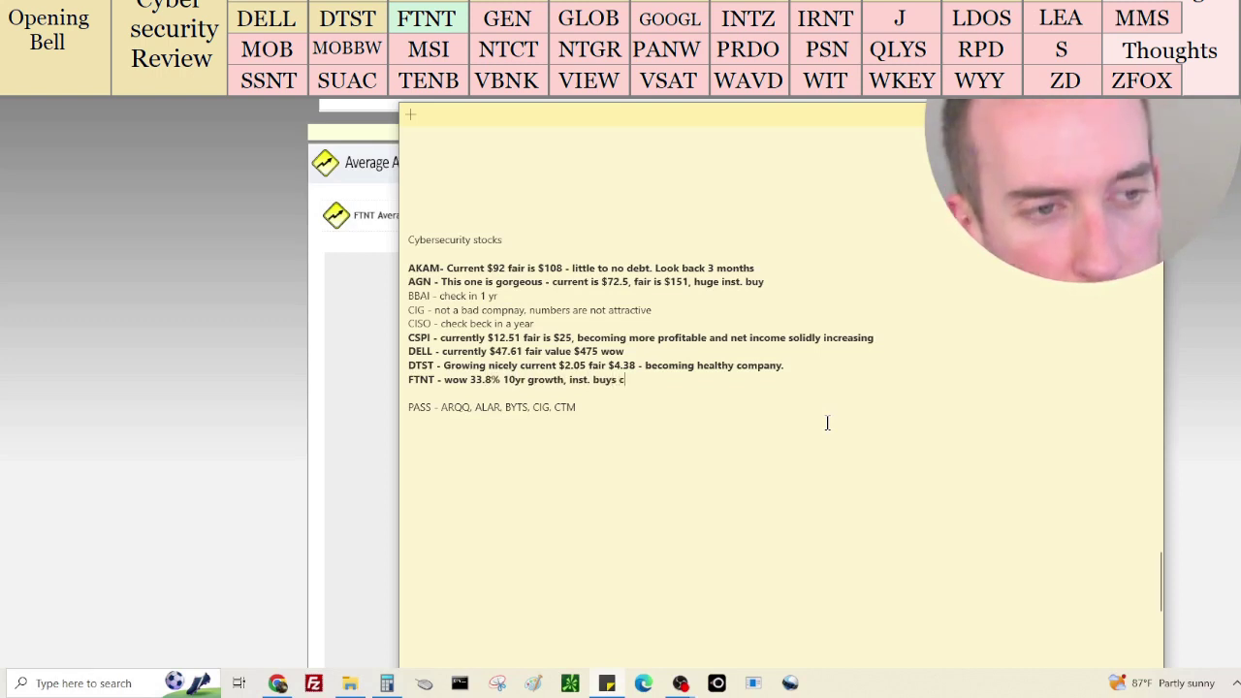
type("63 fair")
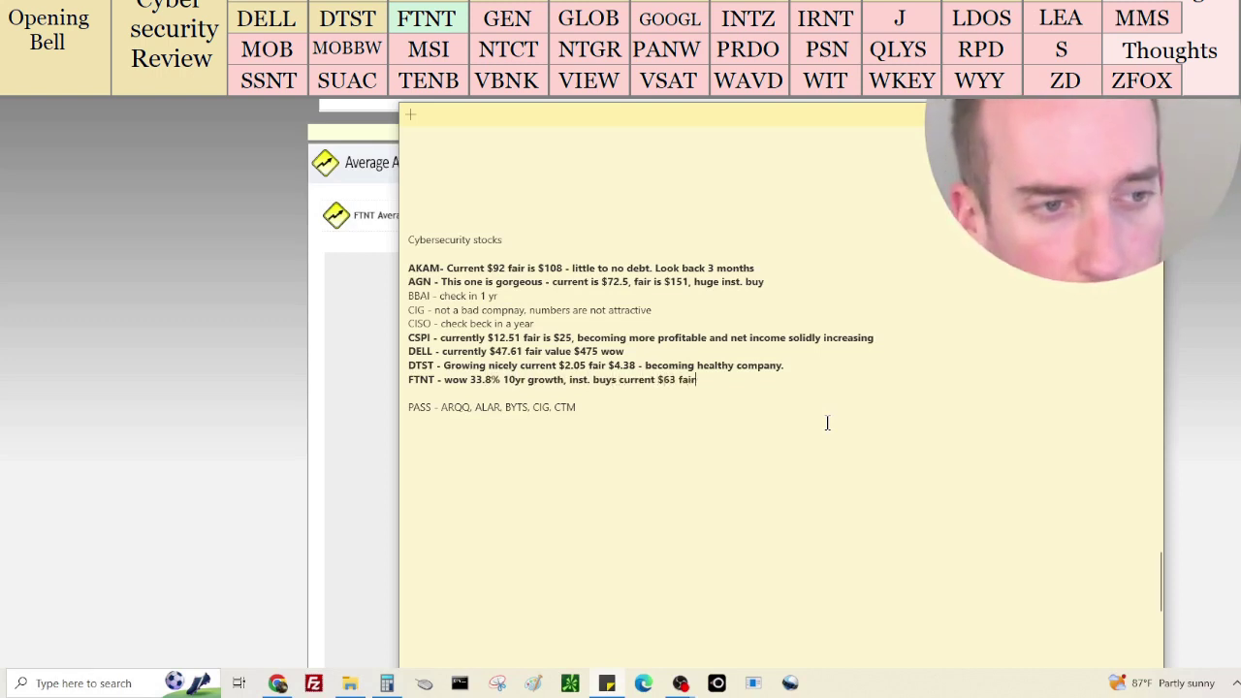
type(" $90's")
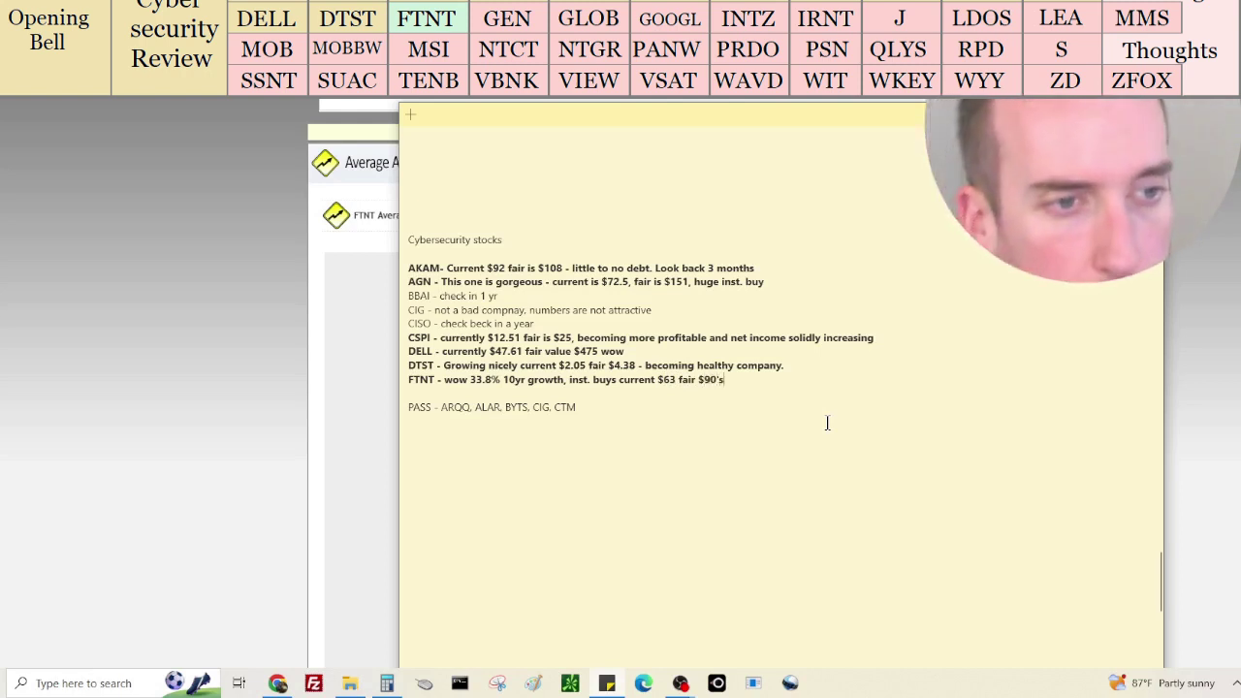
Open GEN's Finviz quote page and examine its daily price chart and financial statistics
key("Return")
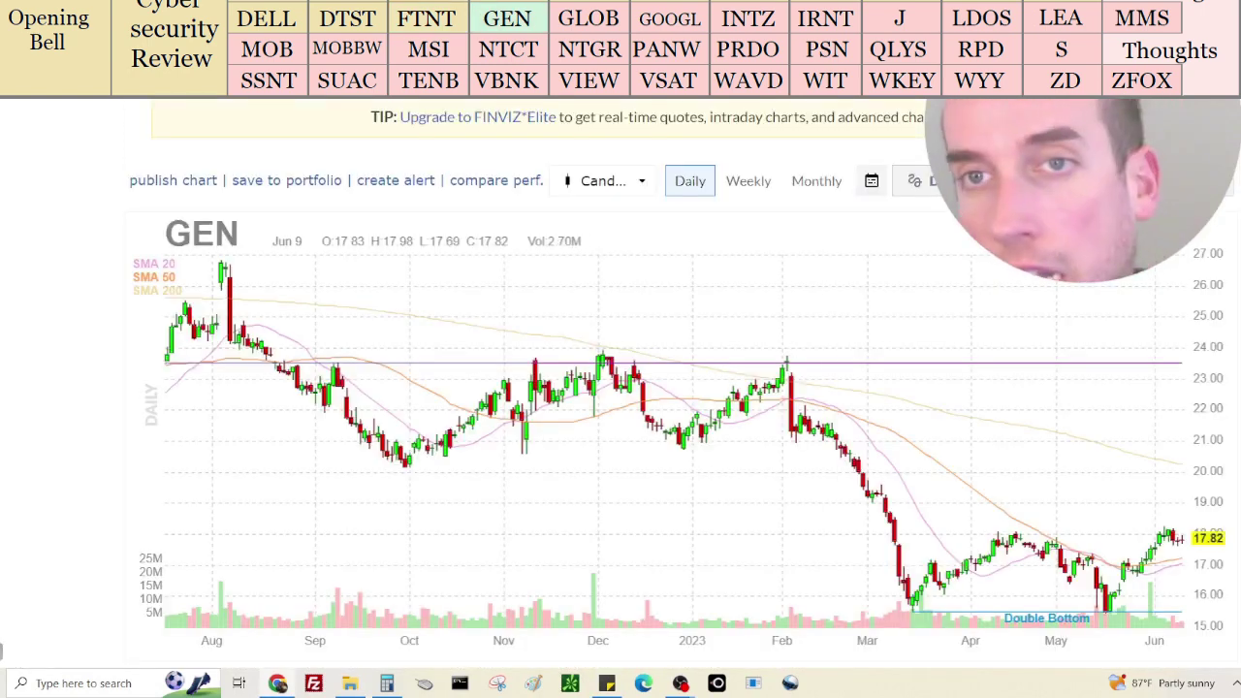
scroll(1, 651, "down", 3)
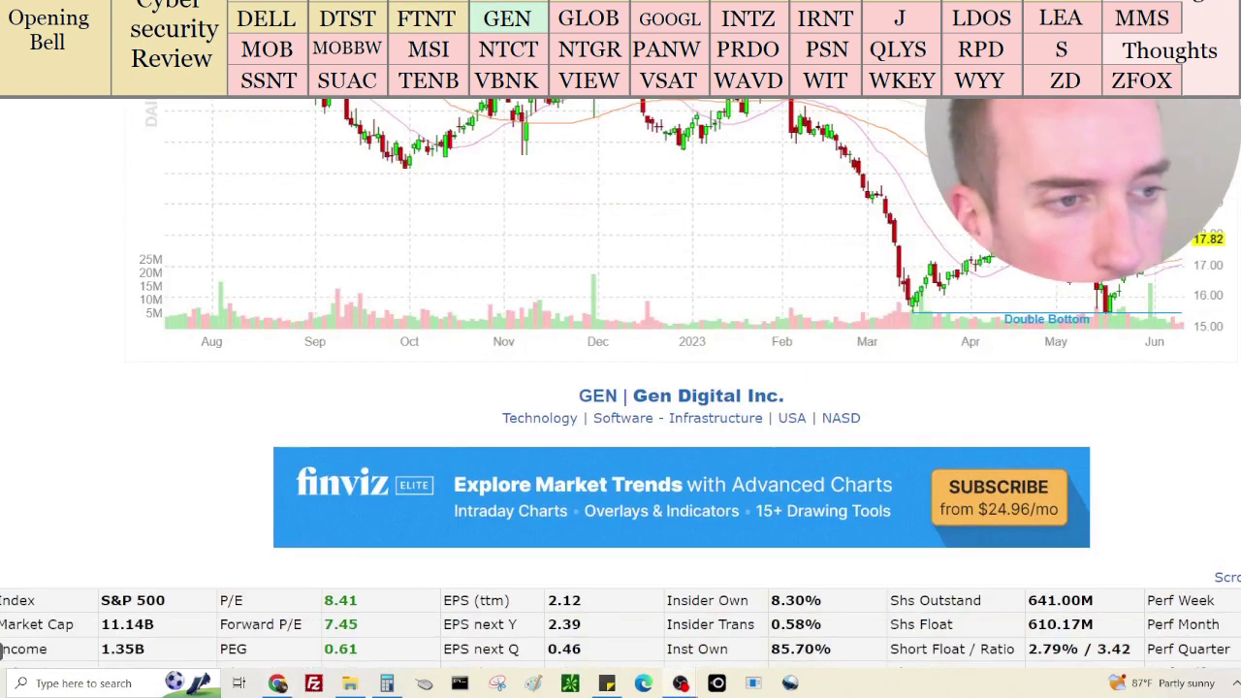
scroll(1, 651, "down", 2)
scroll(1, 652, "down", 1)
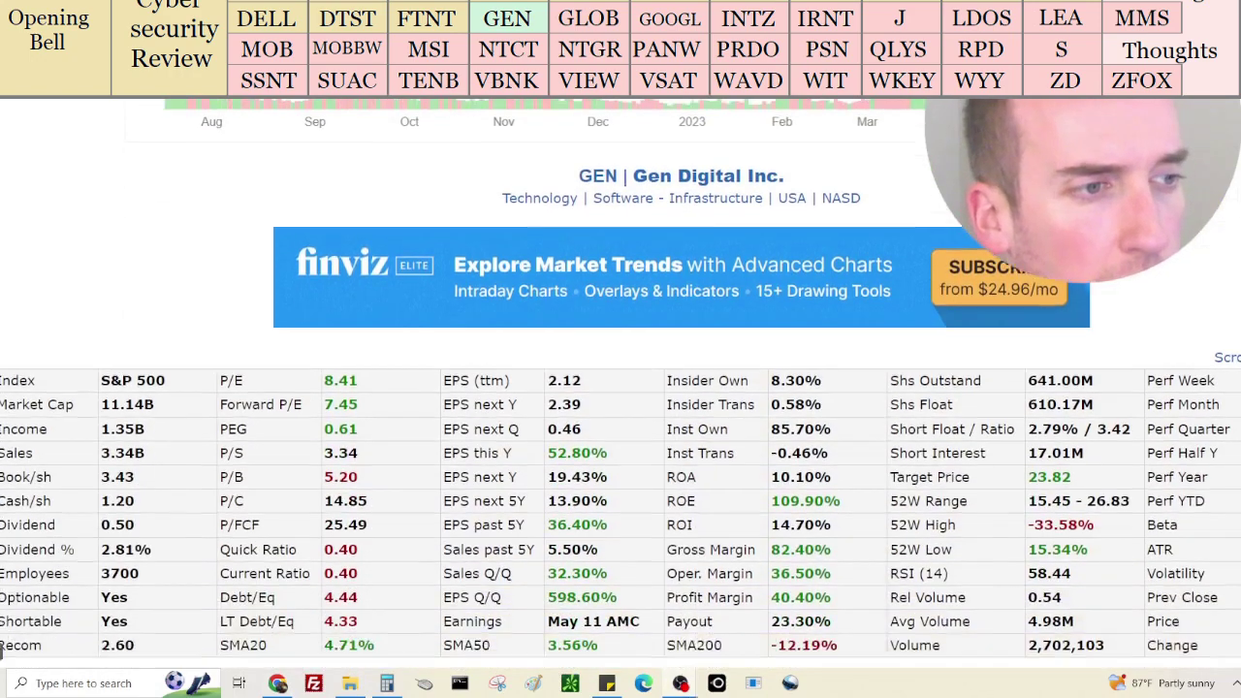
scroll(1, 651, "down", 1)
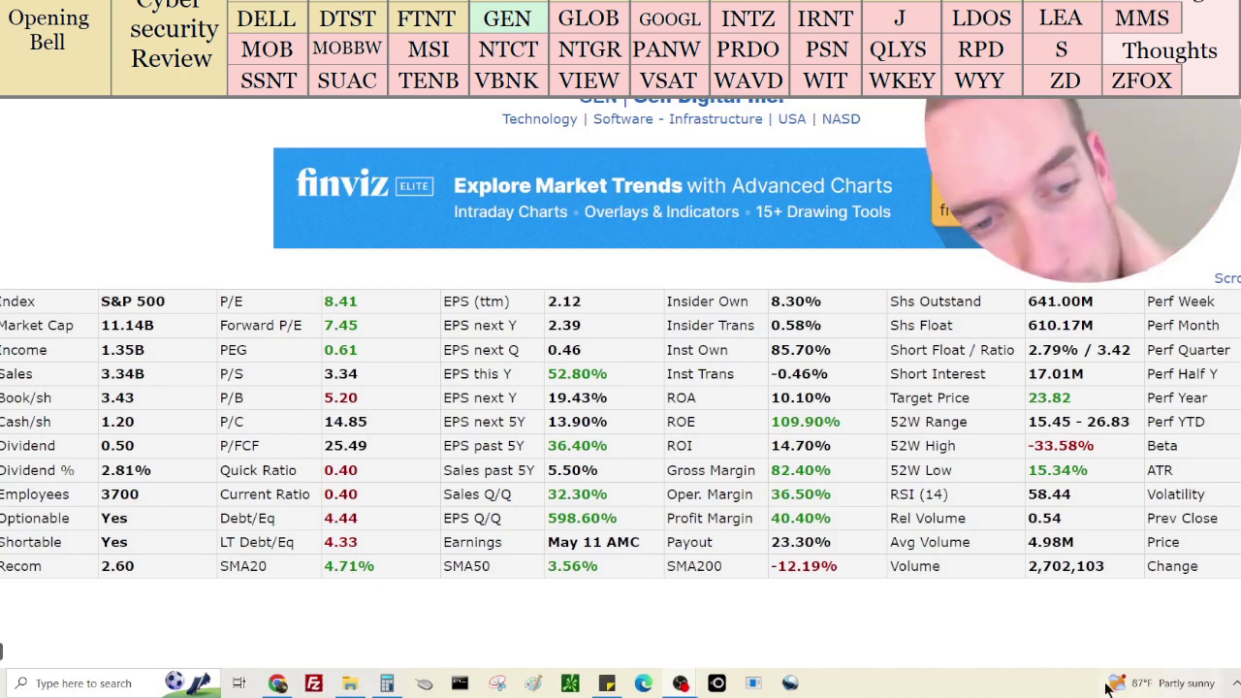
Add GEN's sales, income and market cap in the calculator: 3,340,000,000 + 1,350,000,000 + 11,140,000,000
left_click(388, 684)
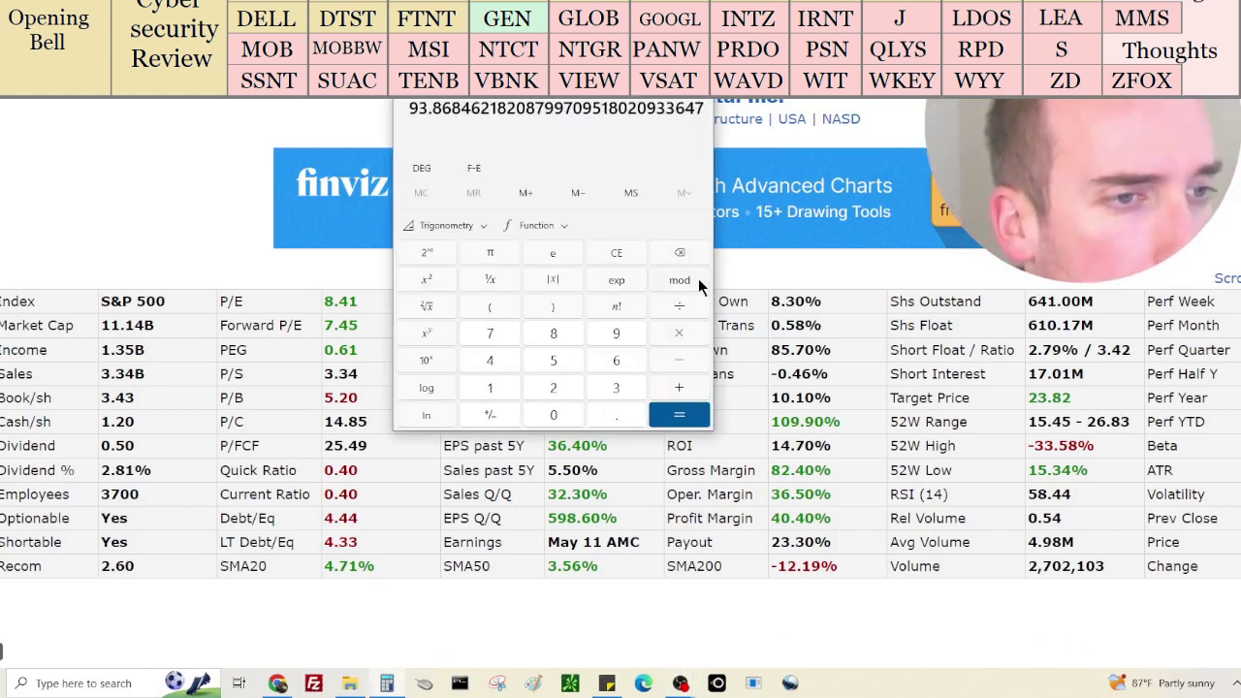
left_click(626, 259)
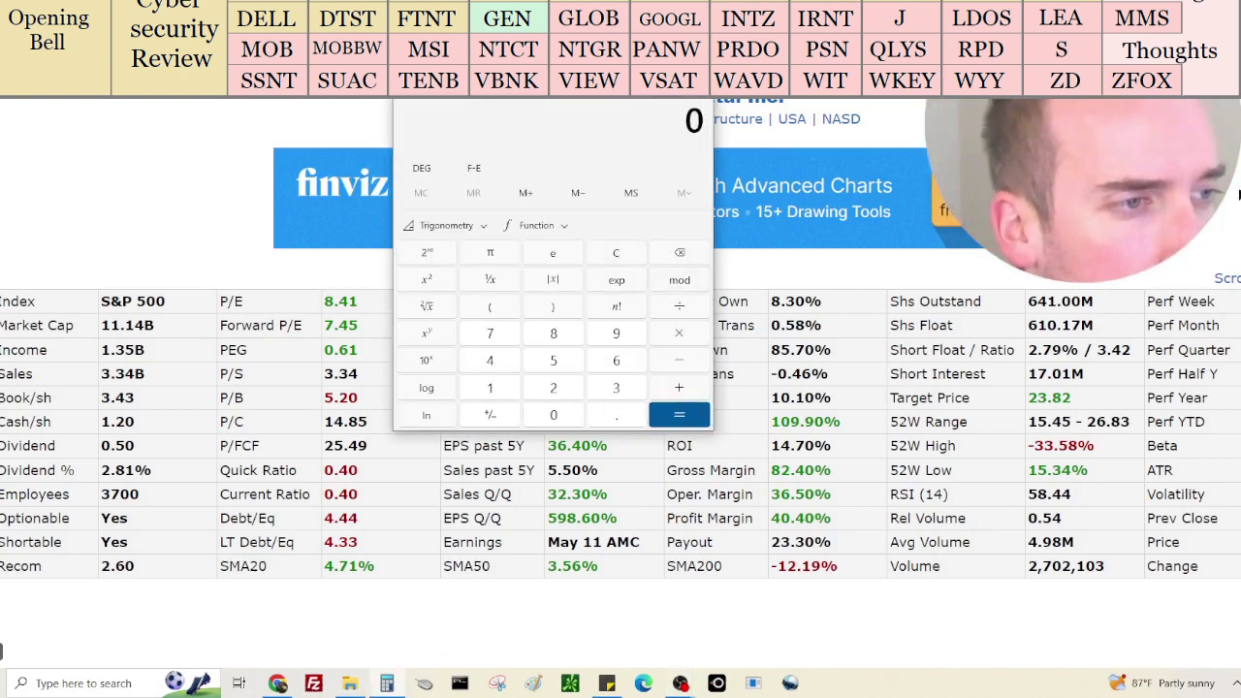
type("3340000000")
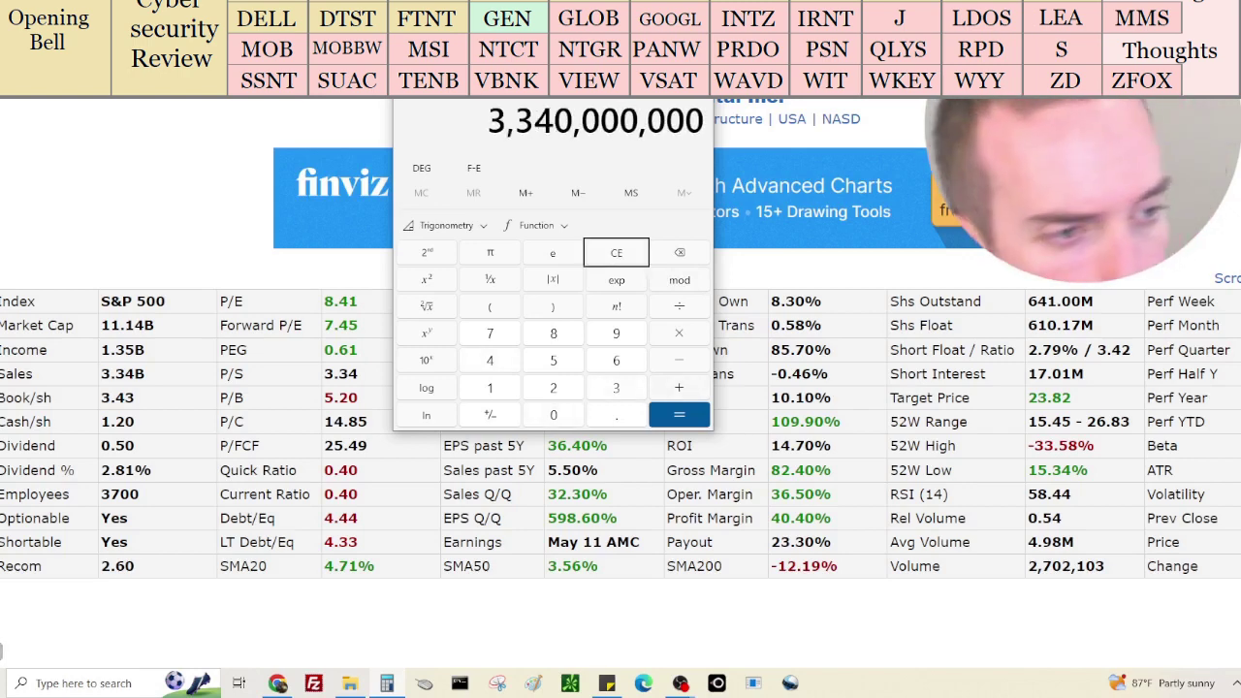
type("/1350000000")
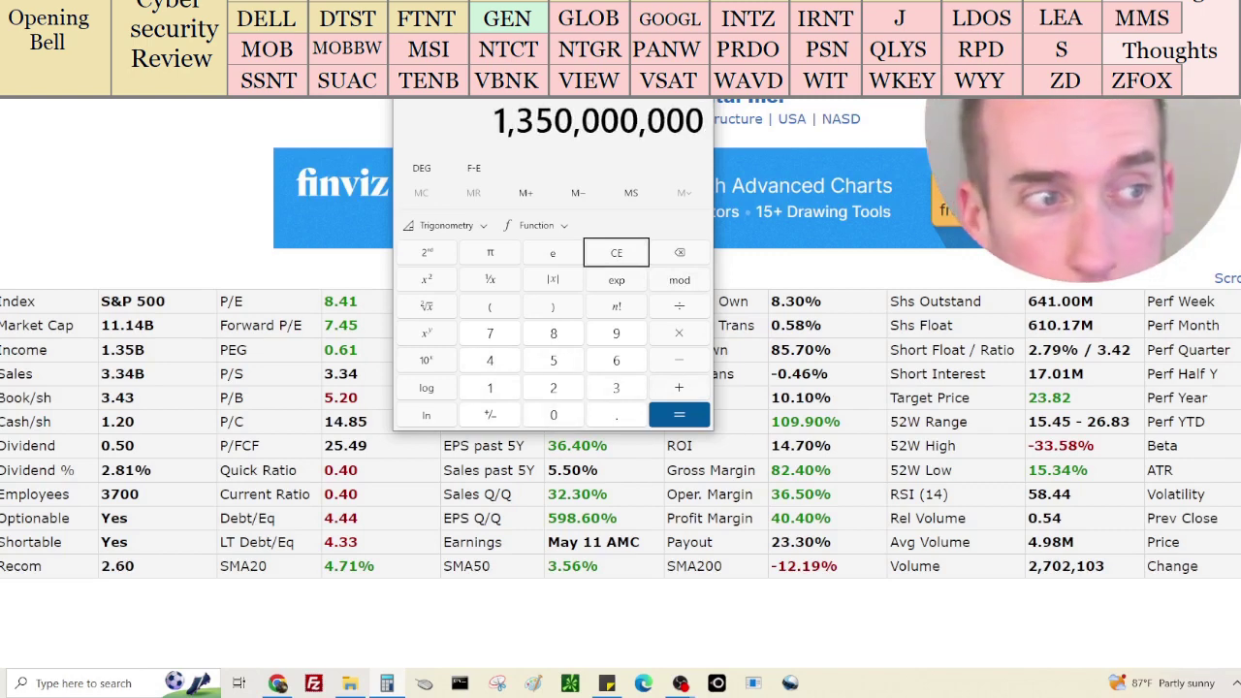
key("Return")
type("1114000000")
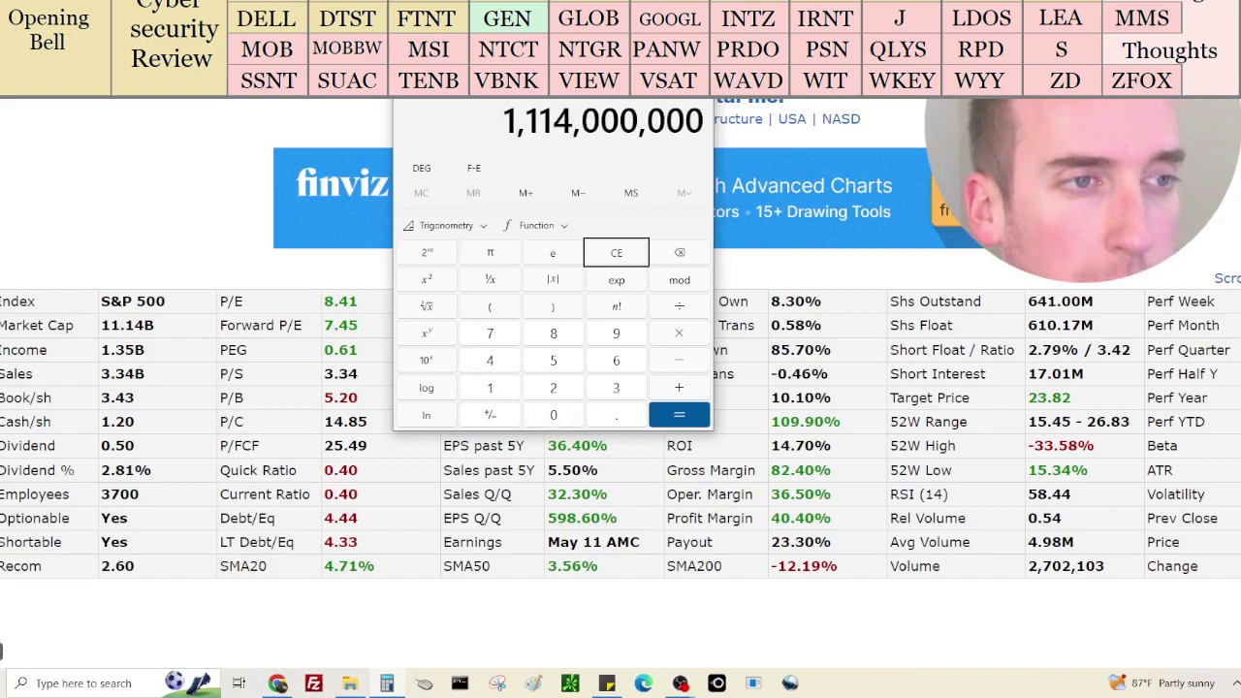
type("0")
key("Return")
Show GEN's balance sheet on Finviz and add its cash and equivalents of 174,000,000 to the calculator total
scroll(621, 387, "down", 5)
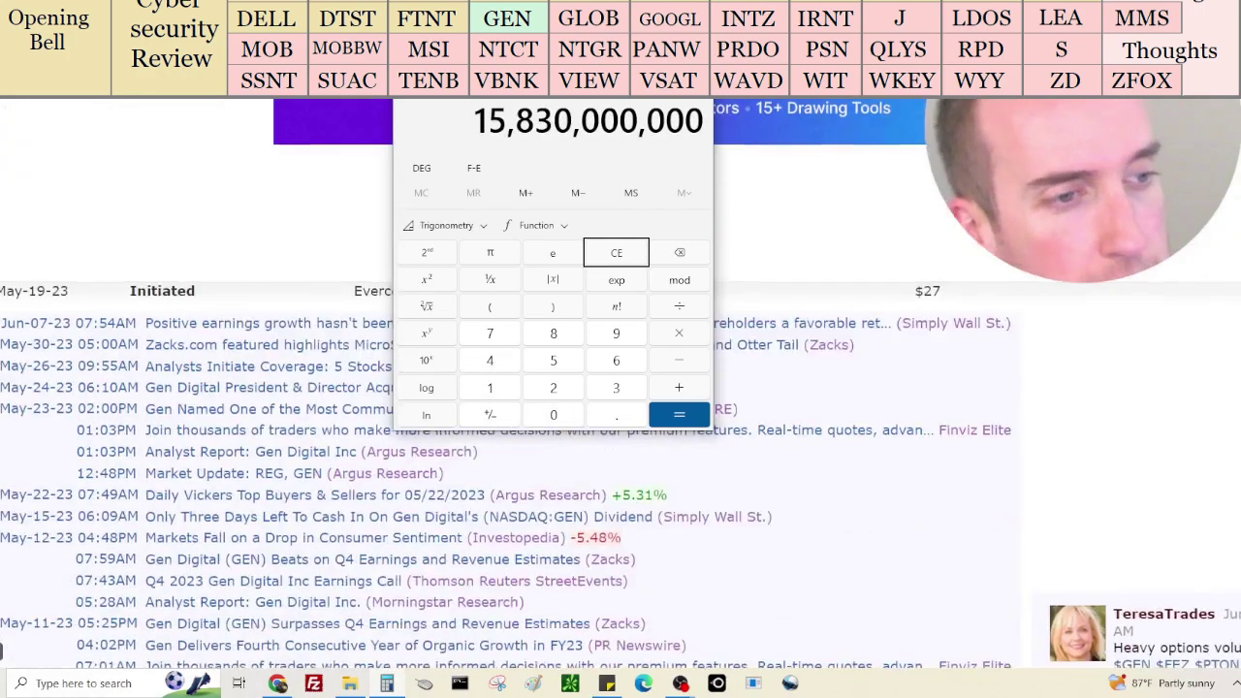
scroll(620, 388, "down", 10)
key("alt+Tab")
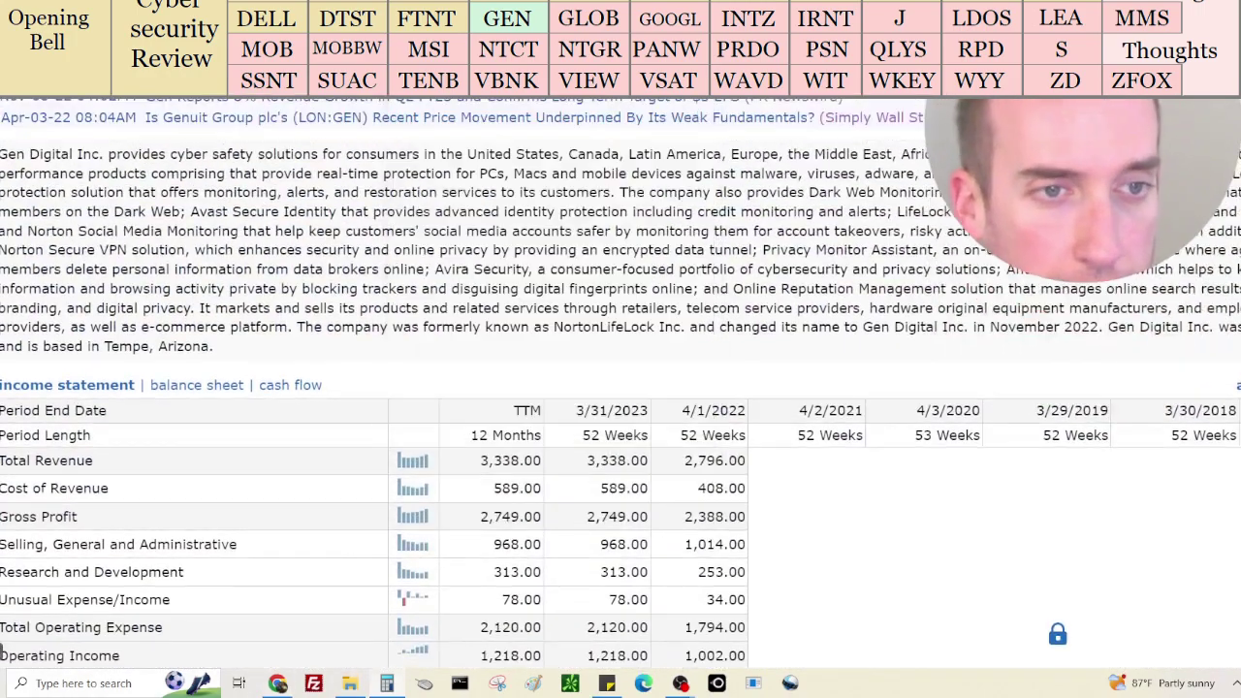
scroll(997, 269, "down", 1)
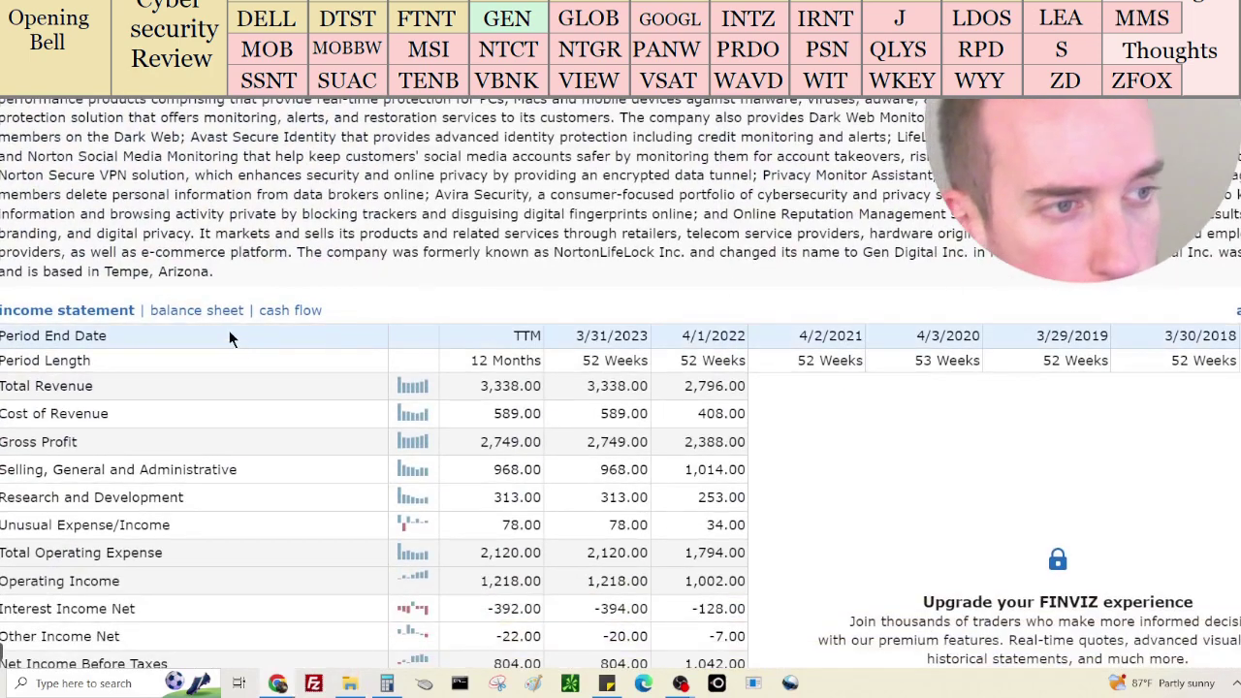
left_click(199, 310)
scroll(619, 301, "down", 2)
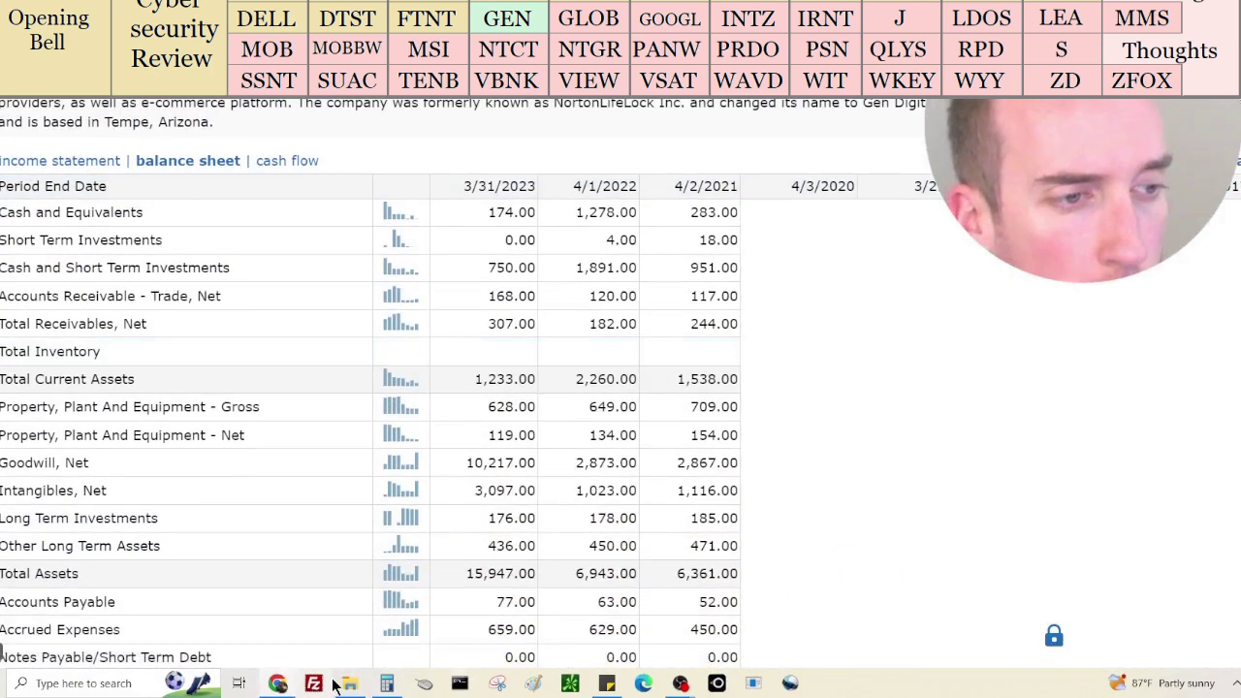
left_click(385, 683)
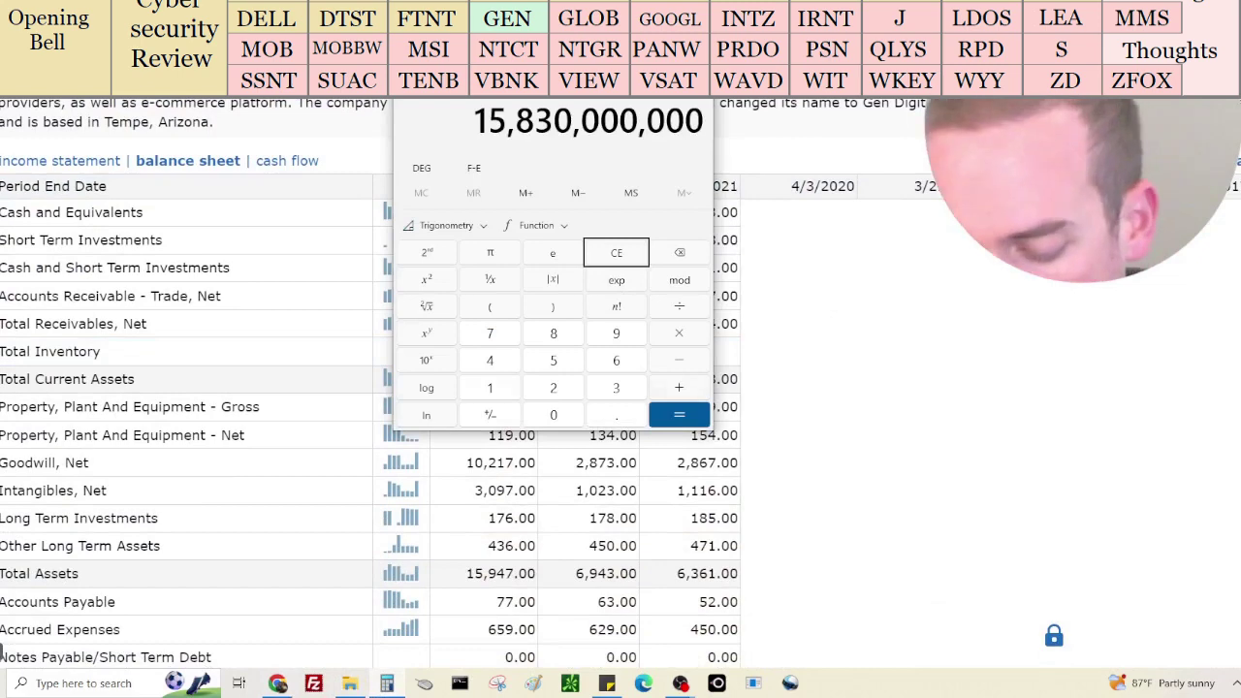
type("174000000")
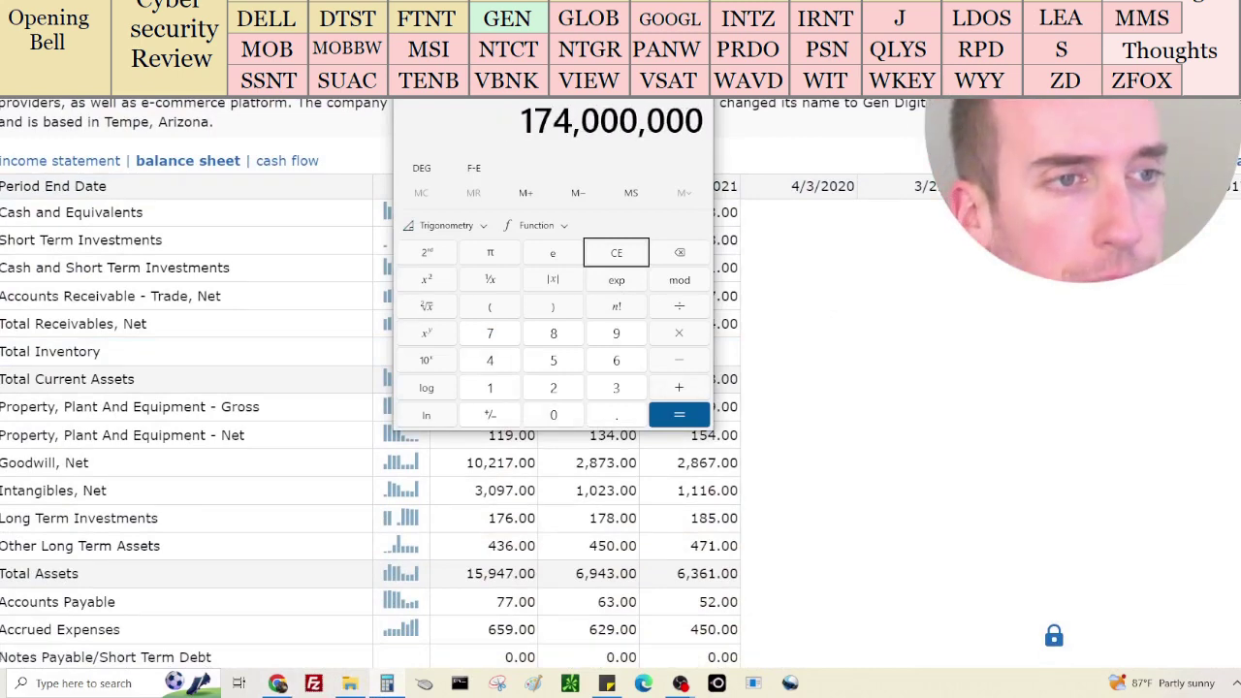
key("Return")
Subtract GEN's total debt of 9,762,000,000 from the calculator total
scroll(1124, 345, "down", 3)
scroll(1122, 349, "down", 1)
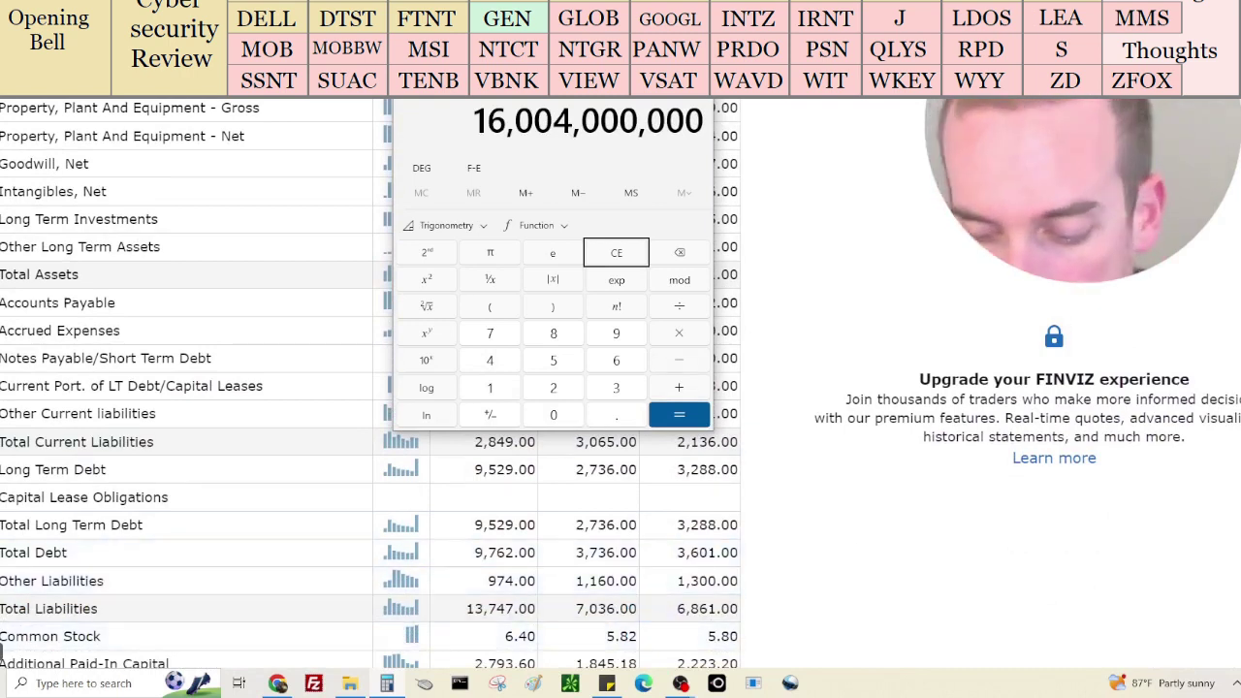
type("9762000000")
key("Return")
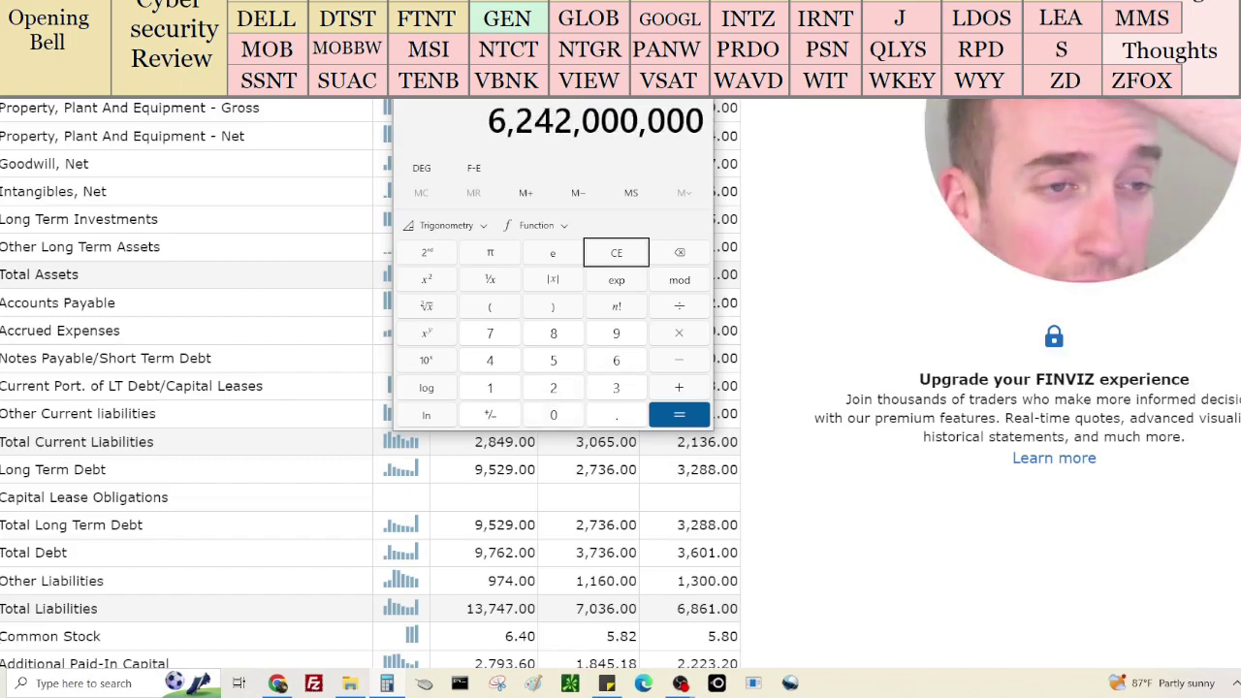
Divide the calculator total by GEN's share float of 610,170,000 to estimate the fair value per share
scroll(926, 440, "up", 15)
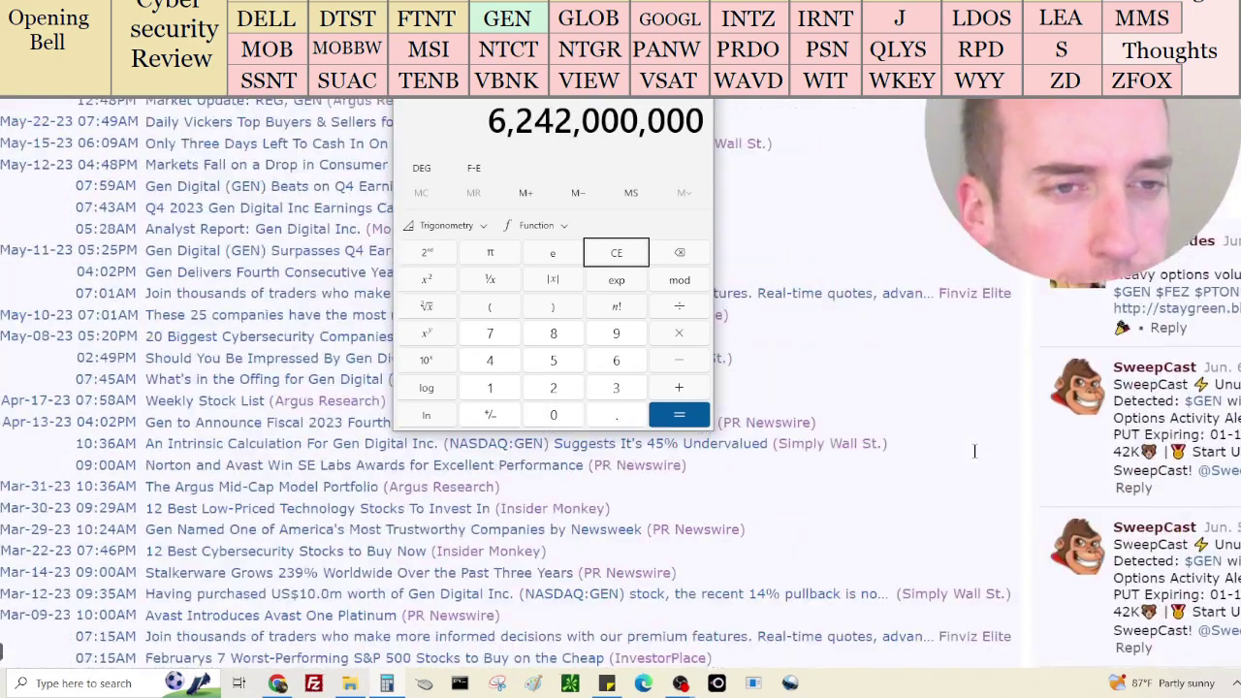
scroll(975, 451, "up", 5)
scroll(975, 449, "up", 2)
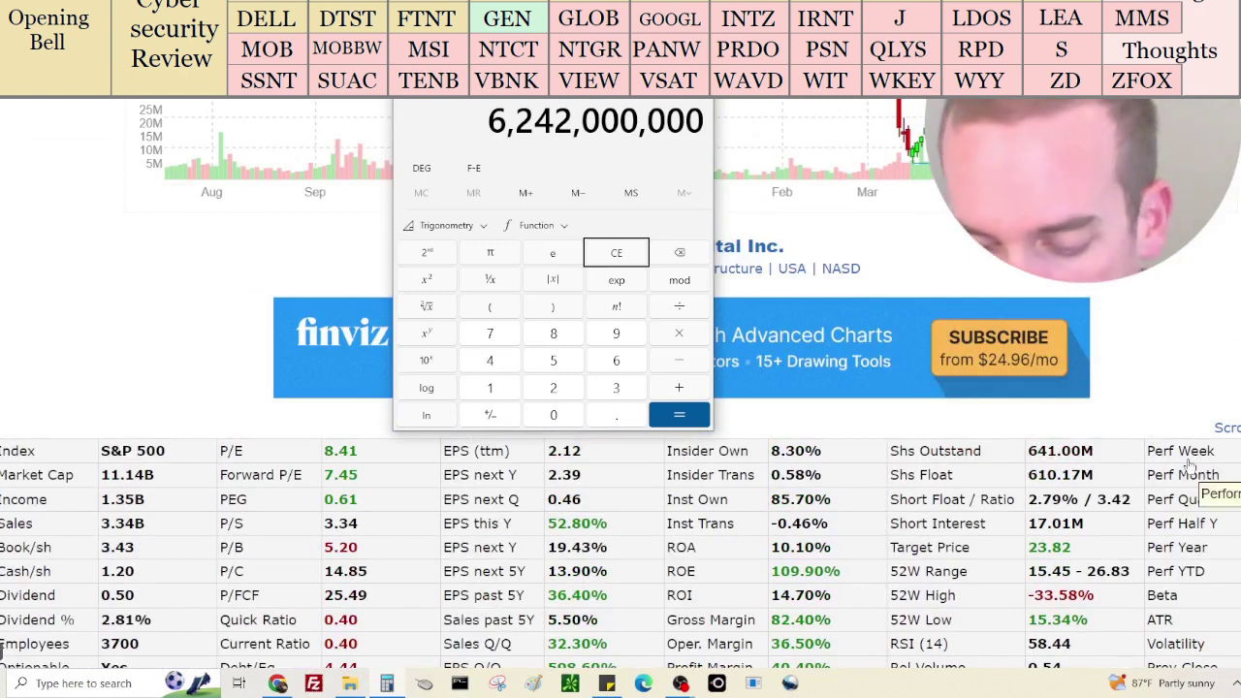
type("6")
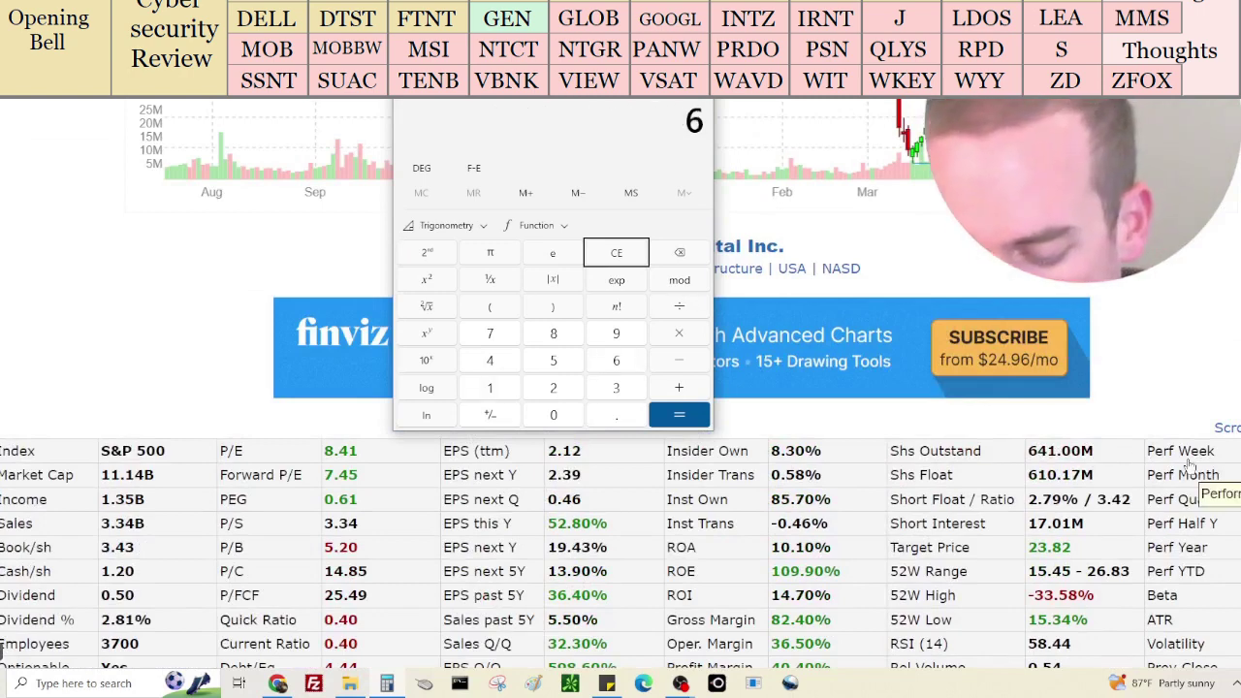
type("1017")
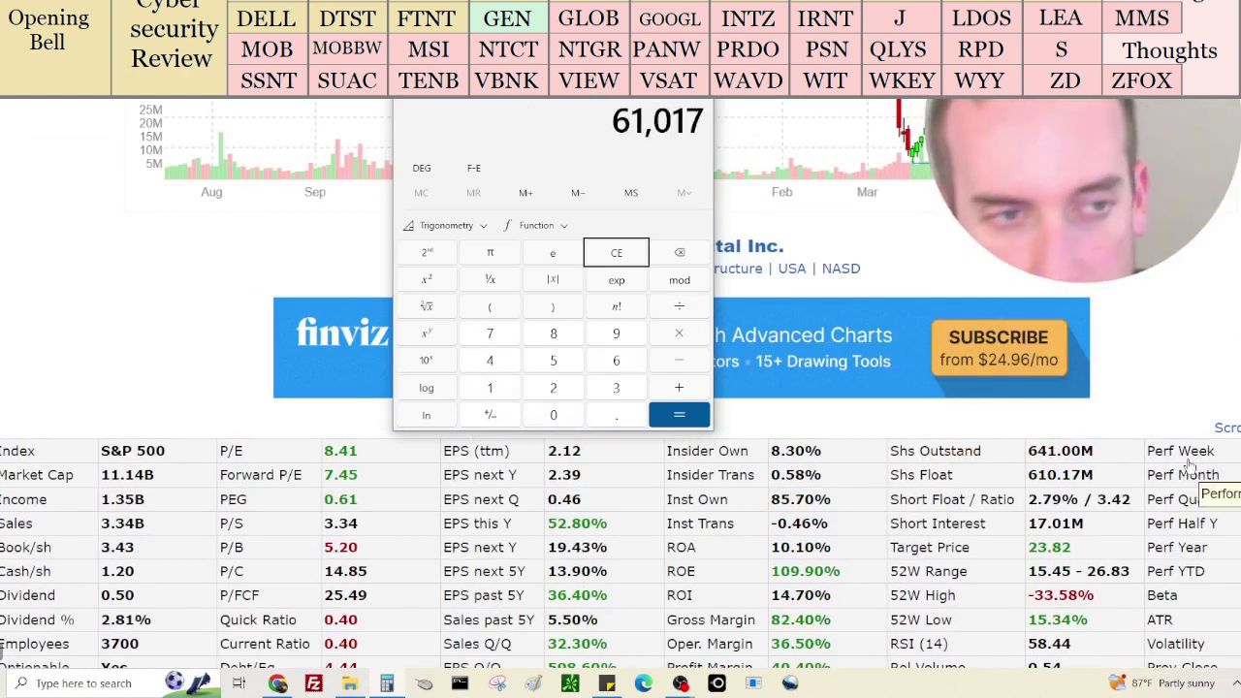
type("0000")
key("Return")
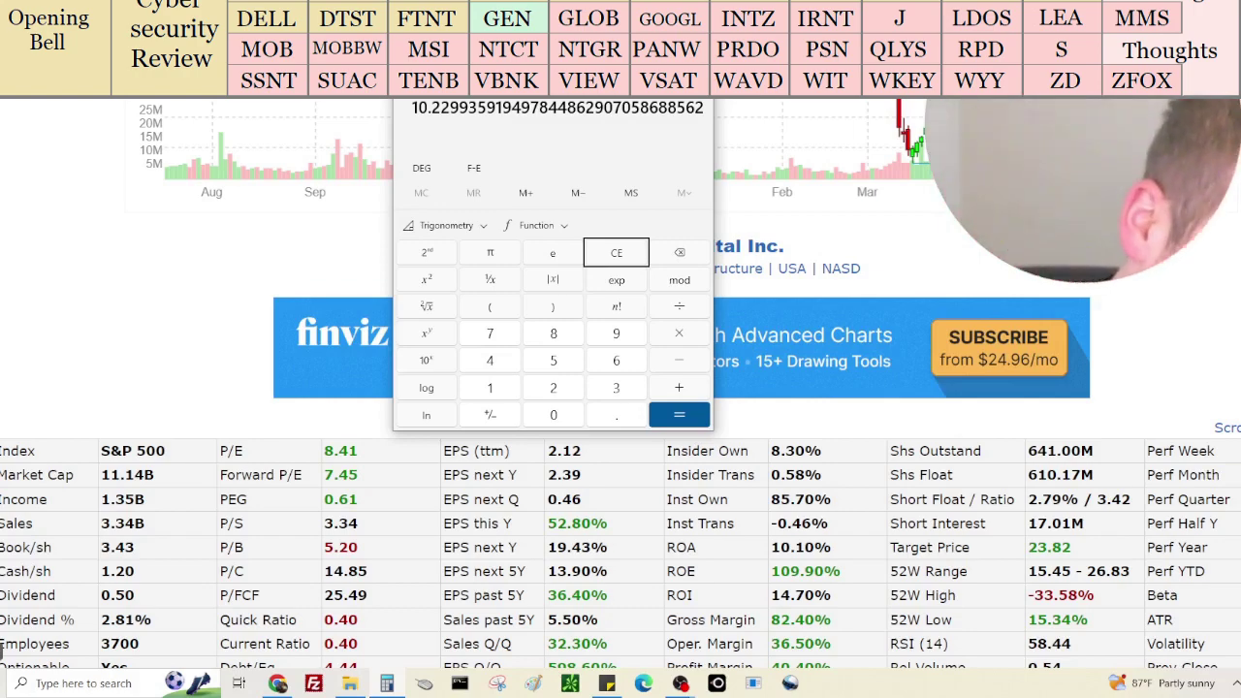
Switch GEN's price chart to monthly and check its institutional ownership on Fintel
left_click(812, 104)
scroll(812, 103, "up", 4)
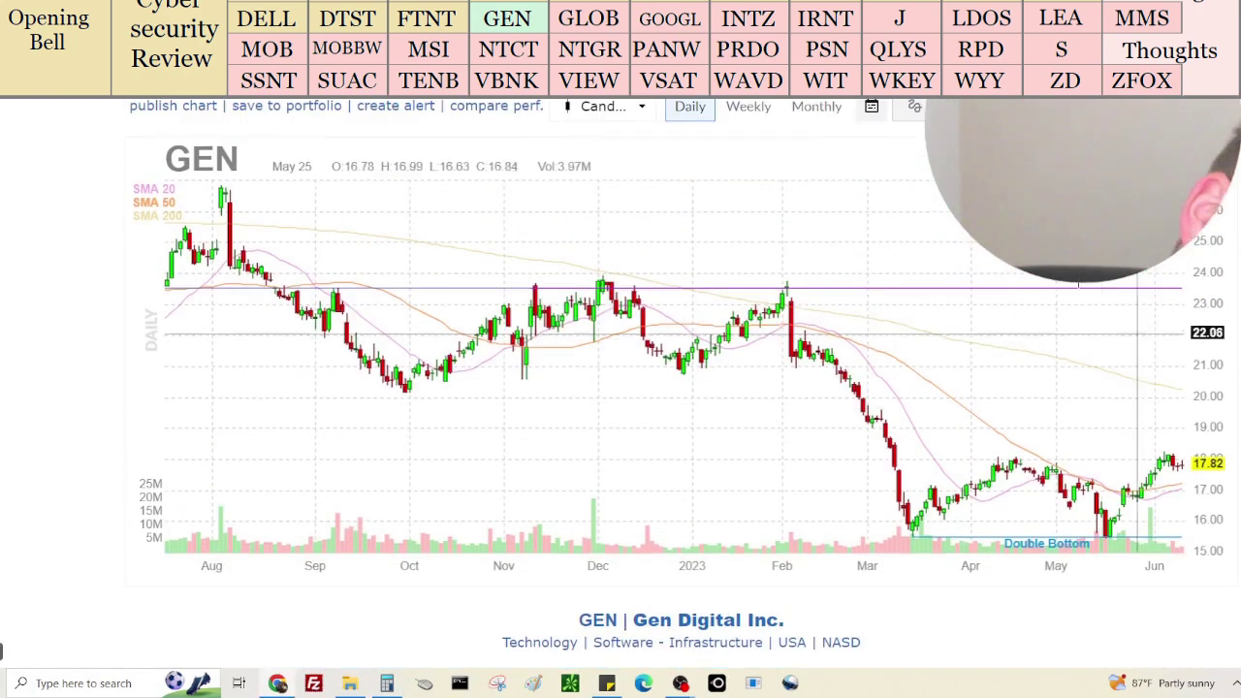
left_click(806, 120)
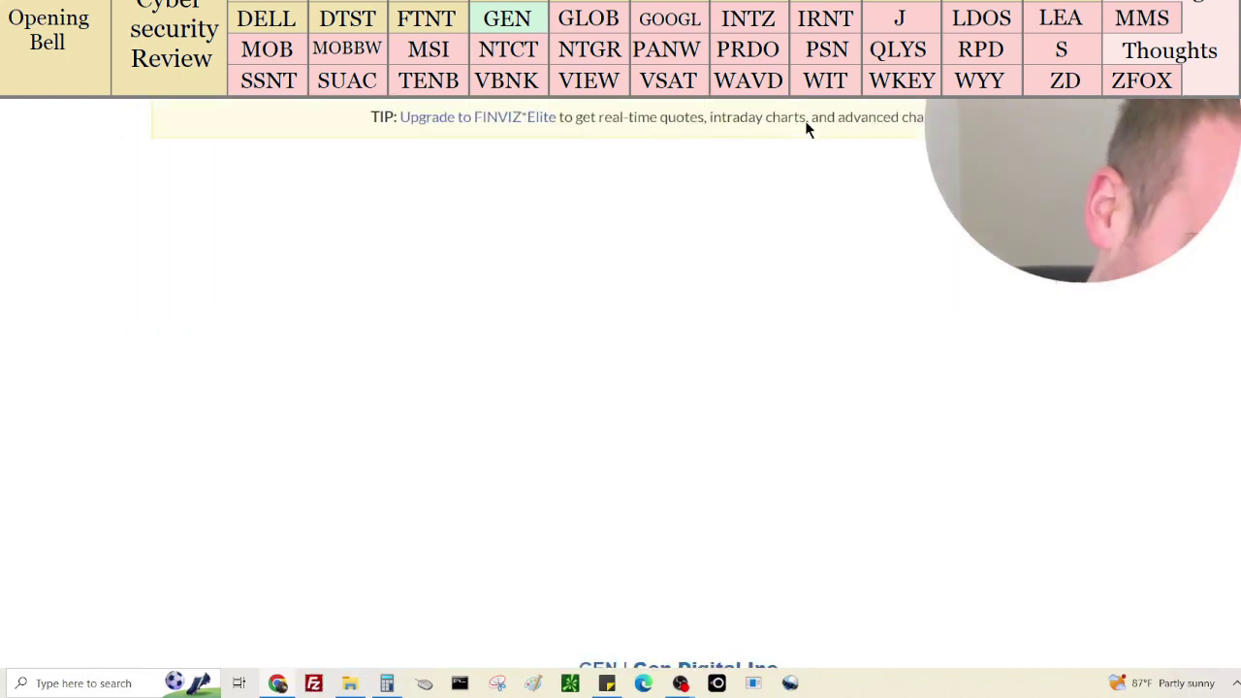
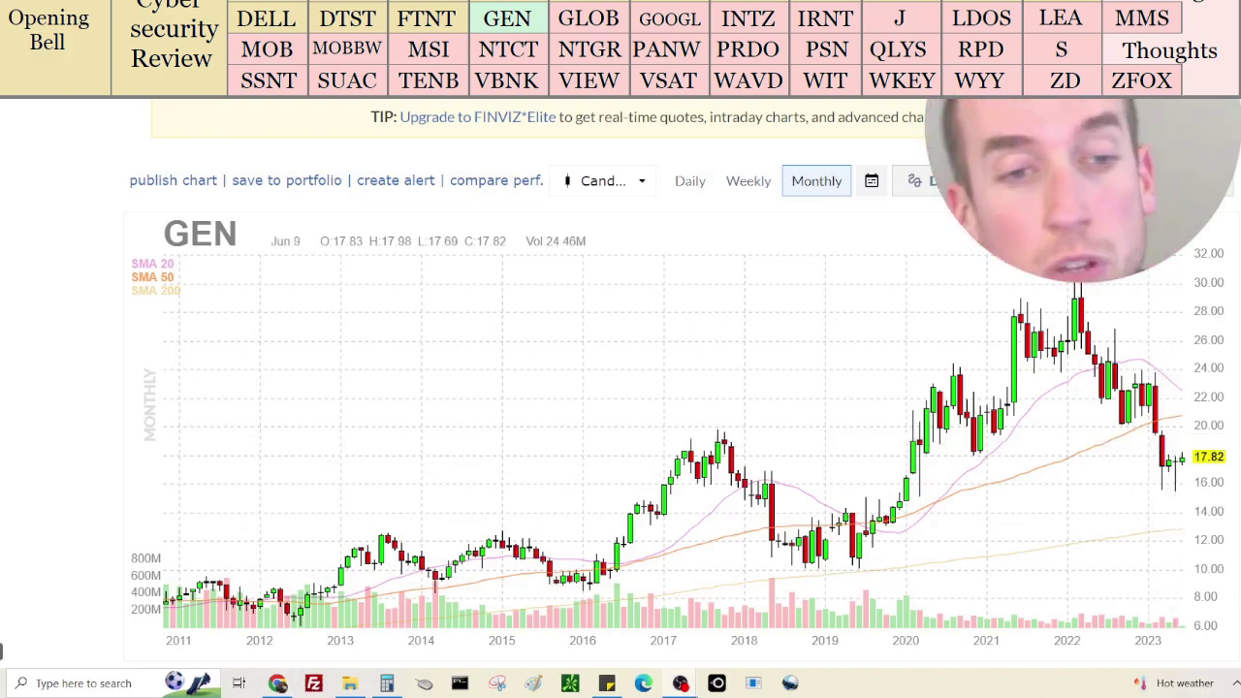
scroll(621, 387, "down", 4)
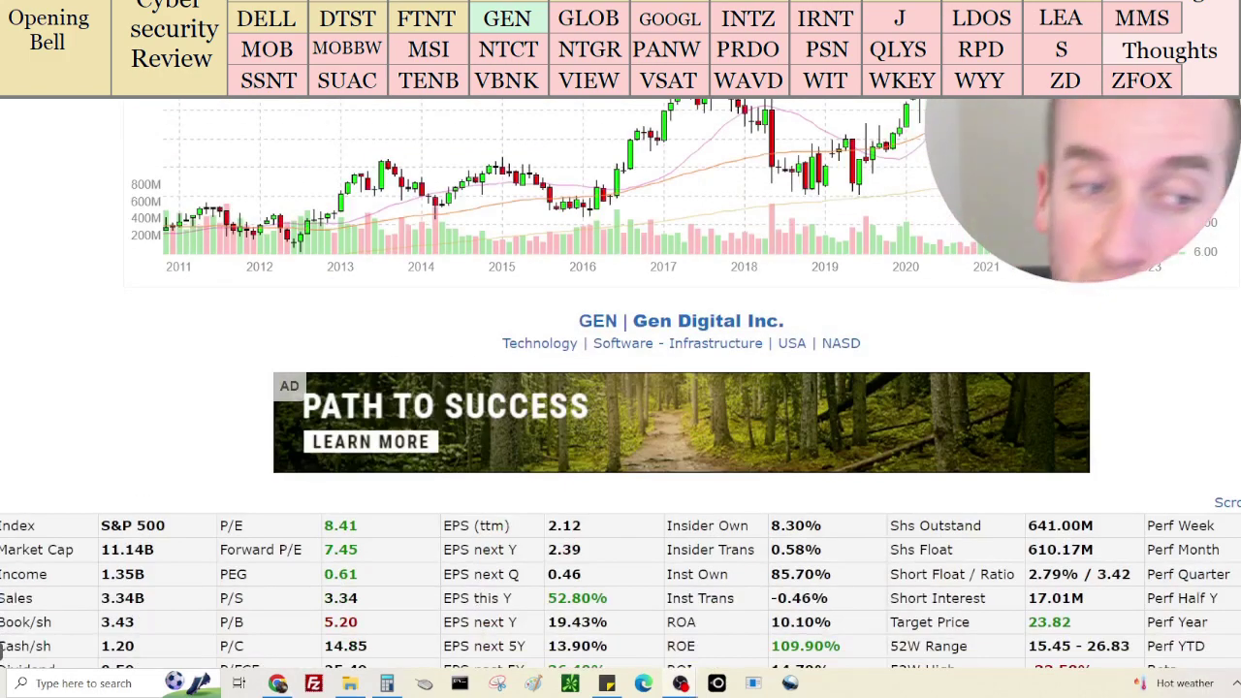
key("ctrl+Tab")
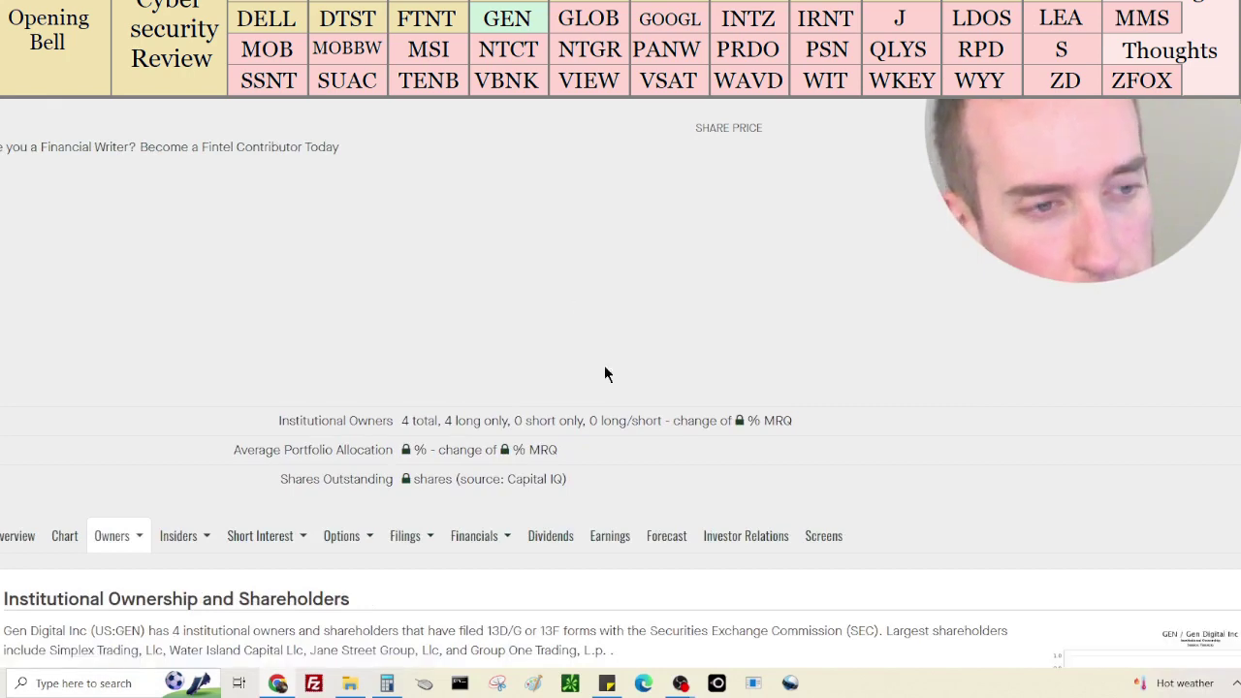
key("ctrl+Tab")
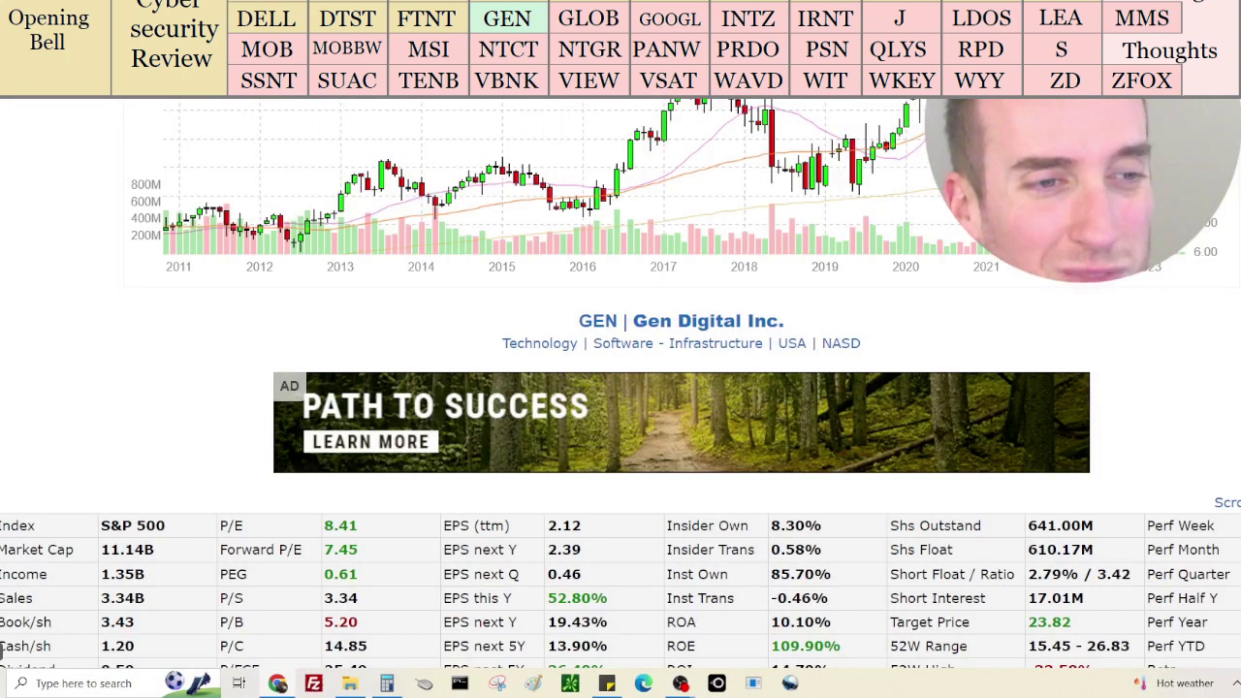
scroll(1179, 506, "up", 3)
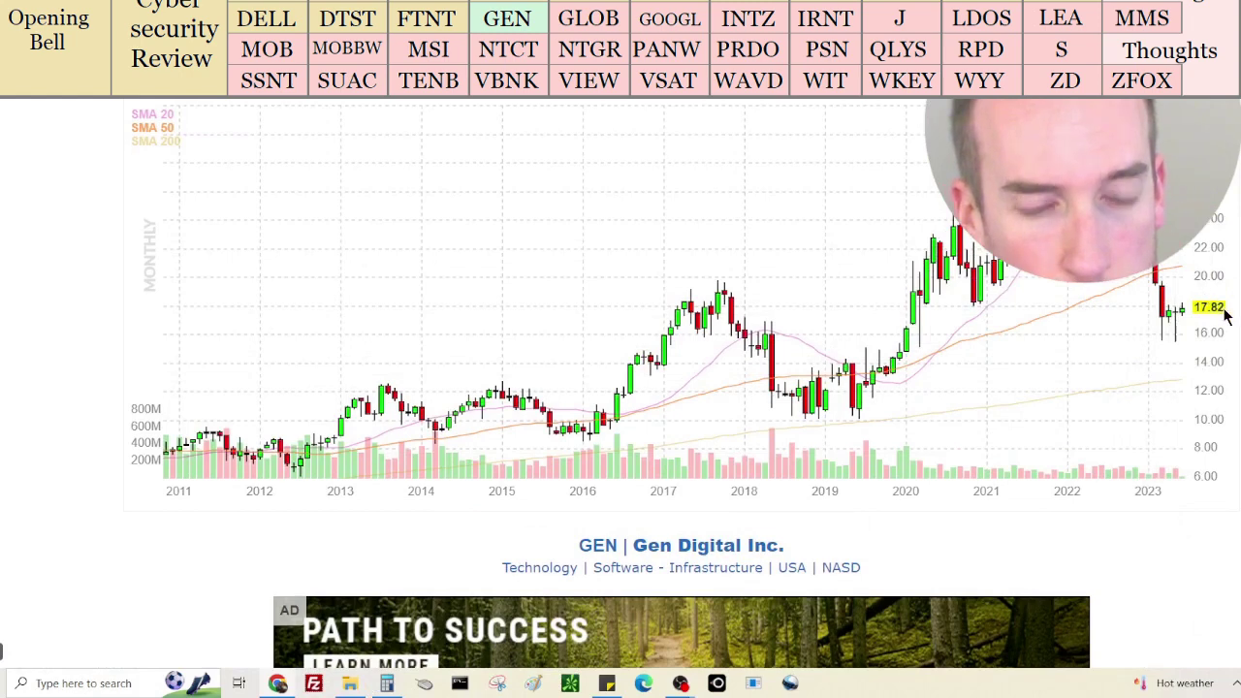
Add the line "GEN - check in 3mo" below the FTNT entry in the sticky note and return to the browser
left_click(601, 683)
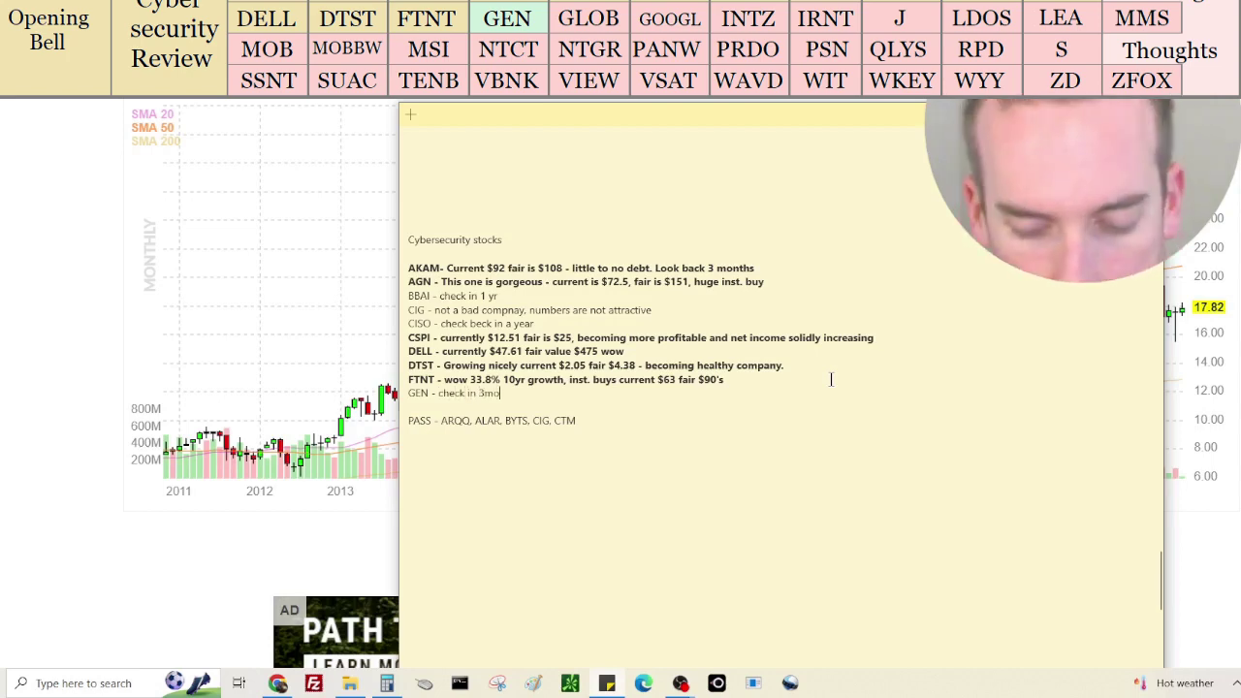
key("Return")
key("alt+Tab")
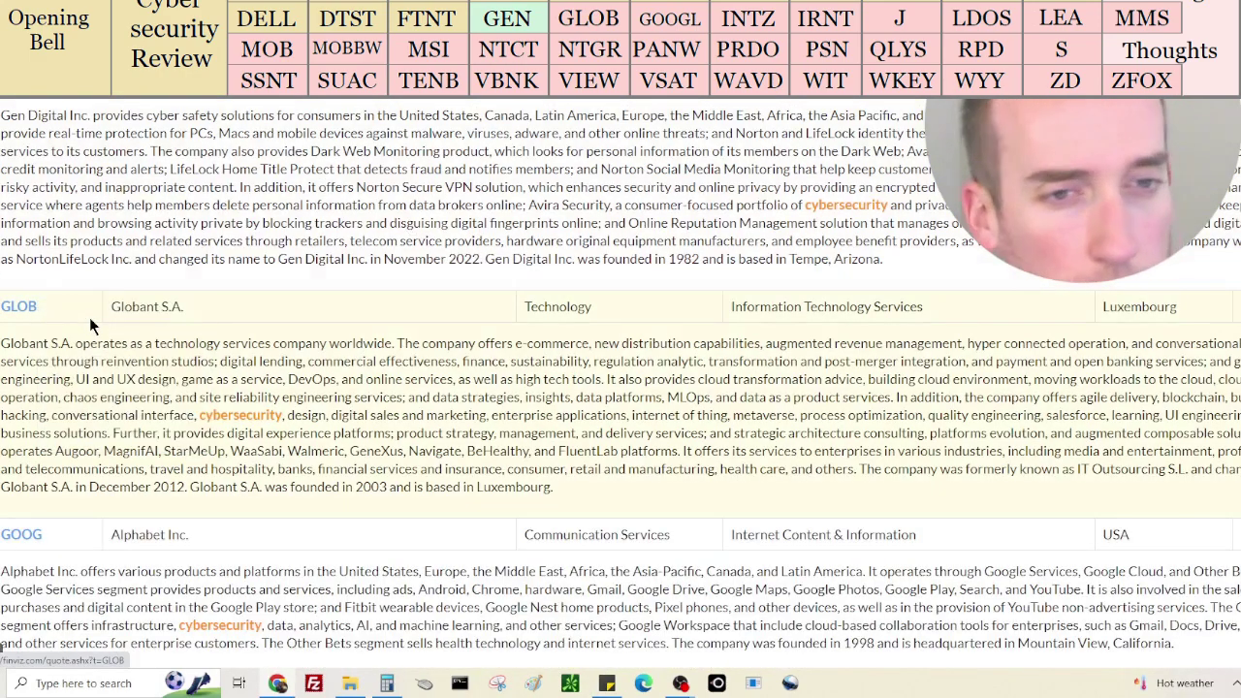
Open the quote pages of GOOG, INTZ, IRNT and J in new tabs from the screener list, then bring up GLOB's page
scroll(145, 318, "down", 3)
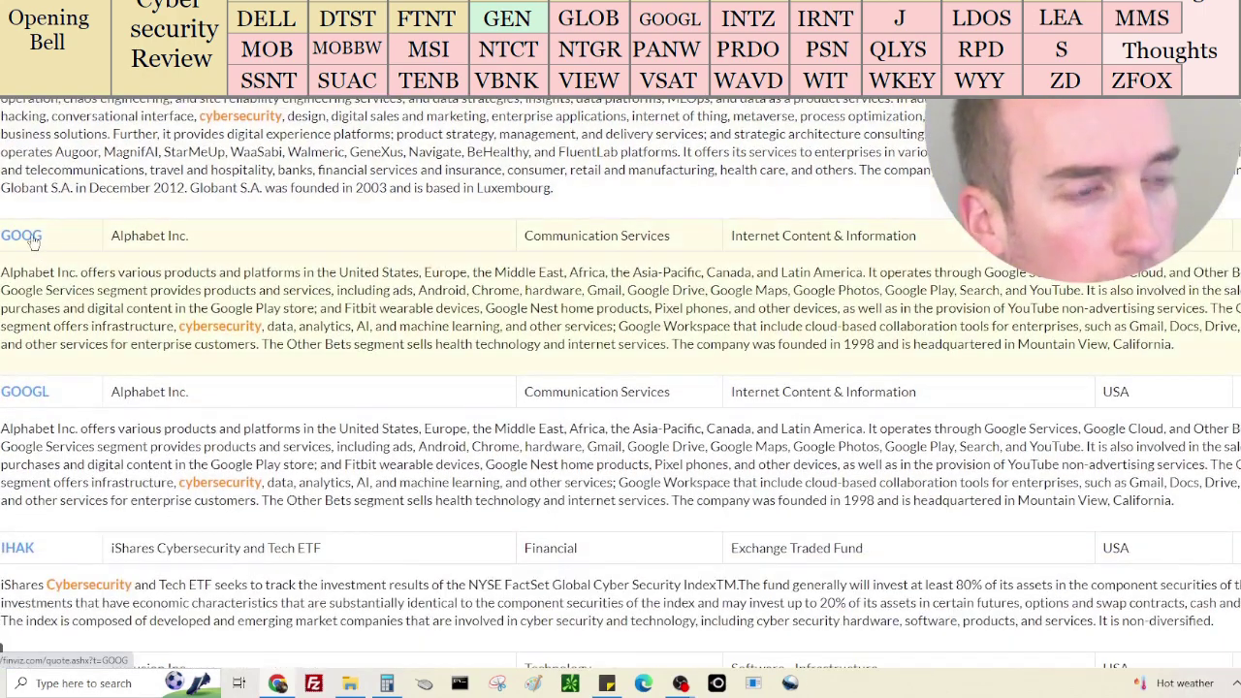
right_click(34, 240)
left_click(44, 242)
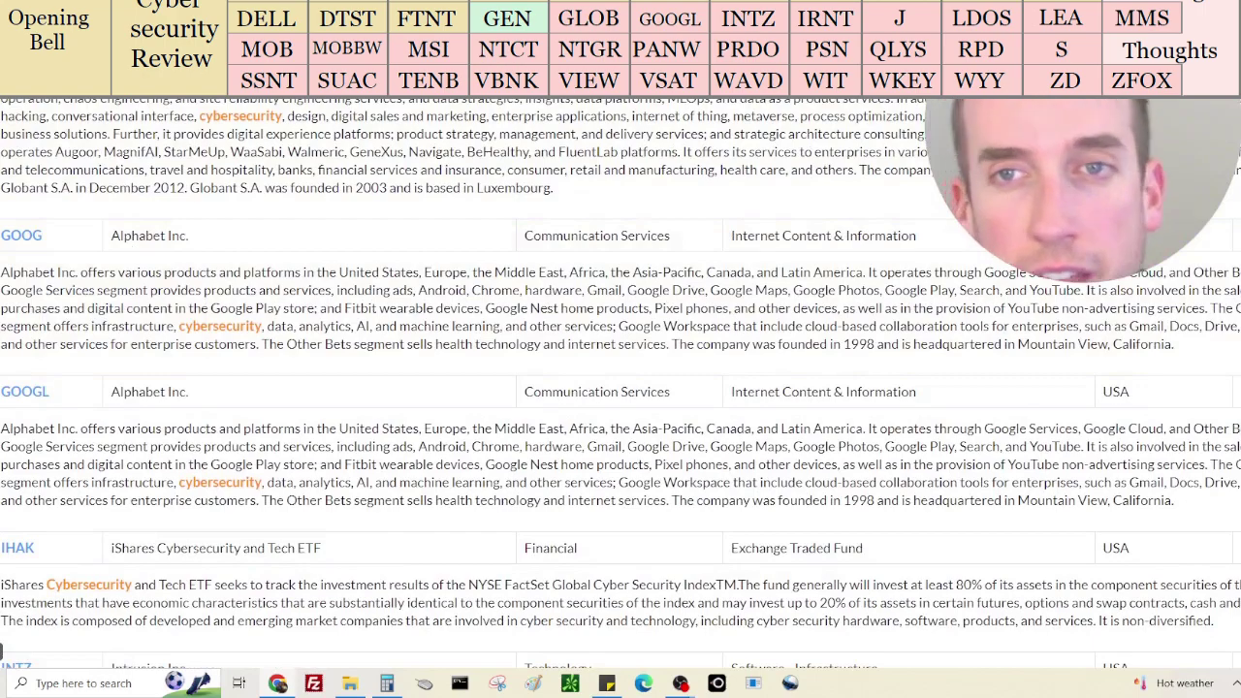
scroll(170, 373, "down", 2)
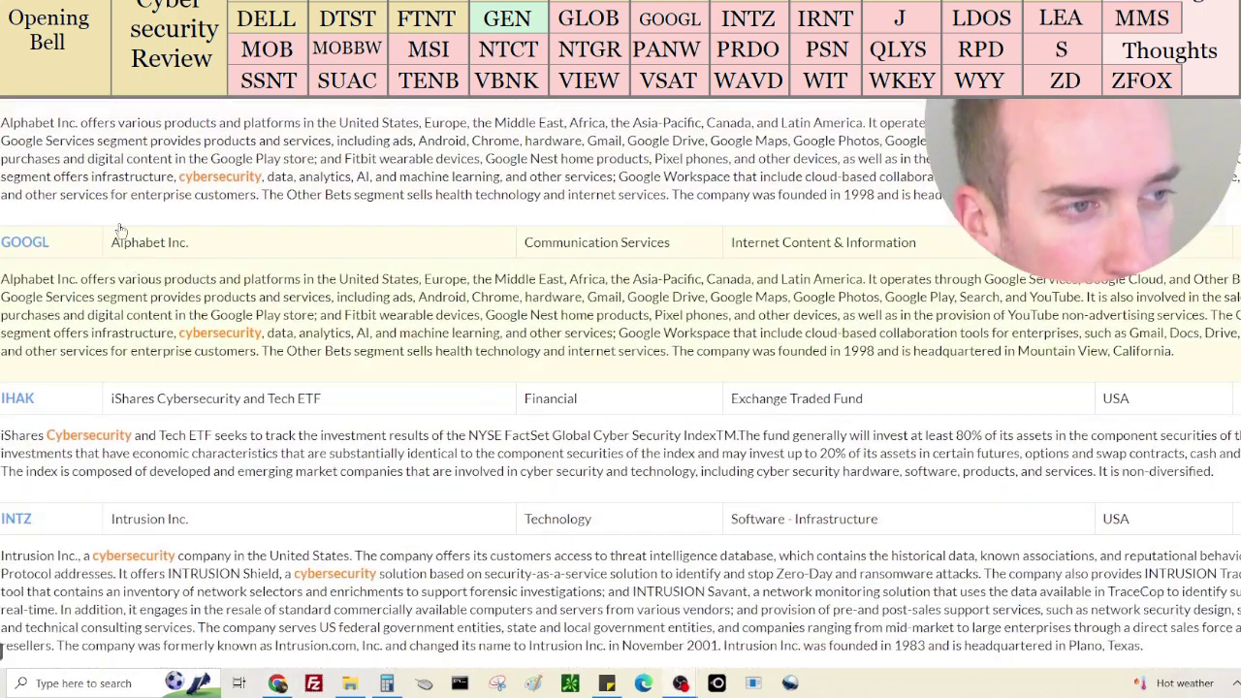
scroll(122, 263, "down", 3)
scroll(207, 186, "down", 2)
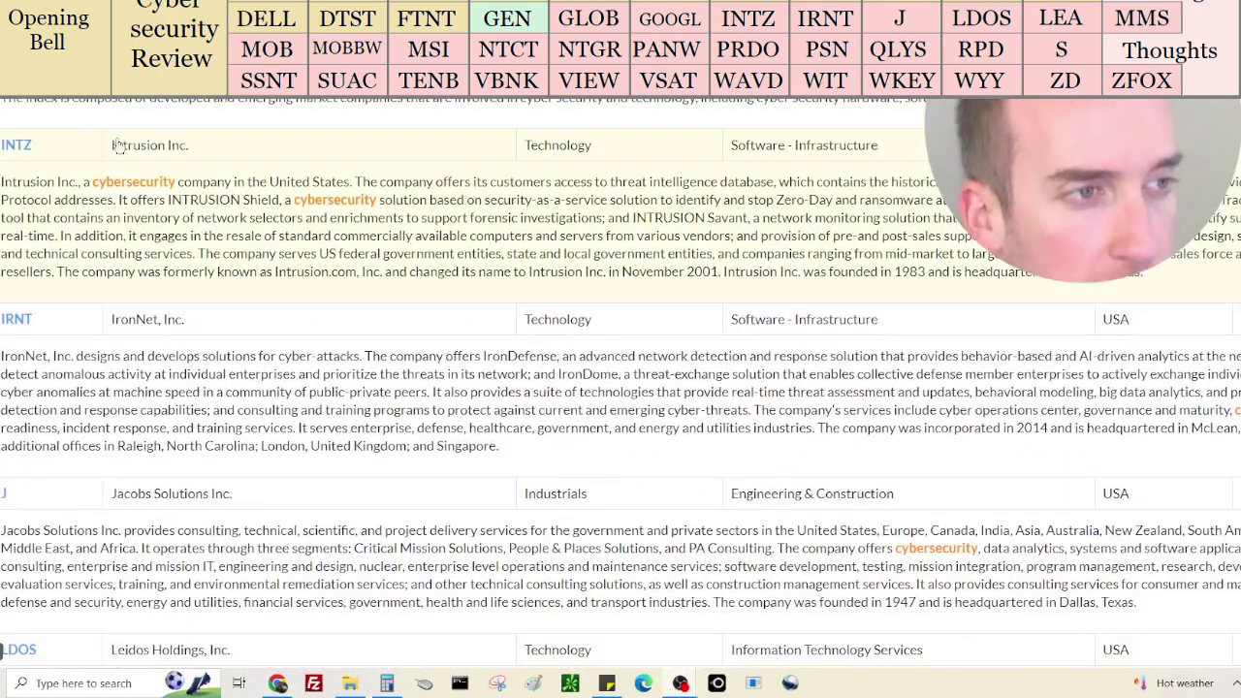
right_click(34, 156)
left_click(65, 177)
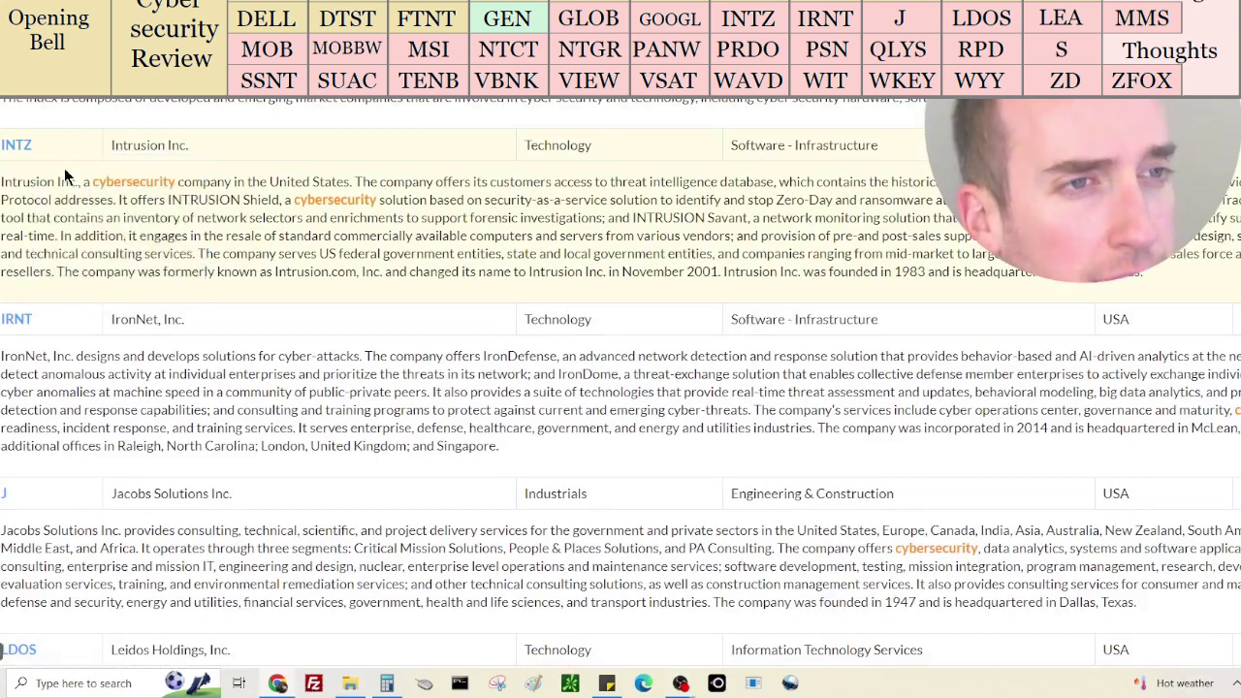
right_click(31, 331)
left_click(45, 342)
scroll(34, 320, "down", 3)
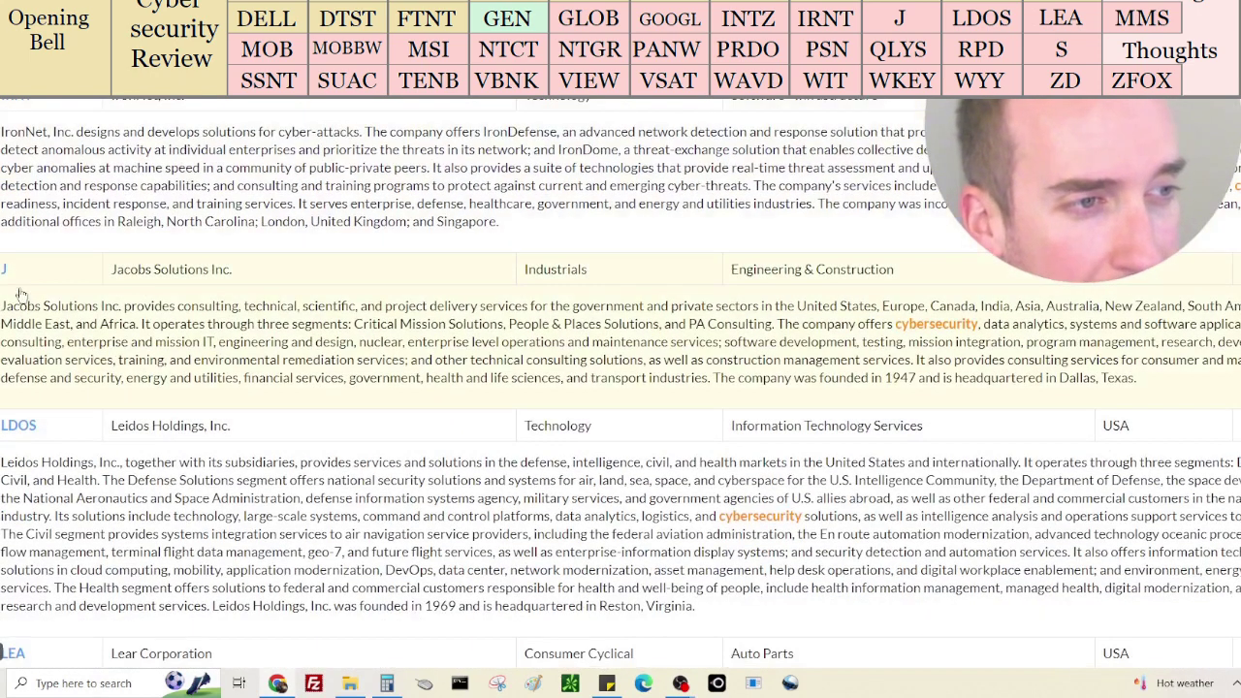
right_click(25, 270)
left_click(75, 277)
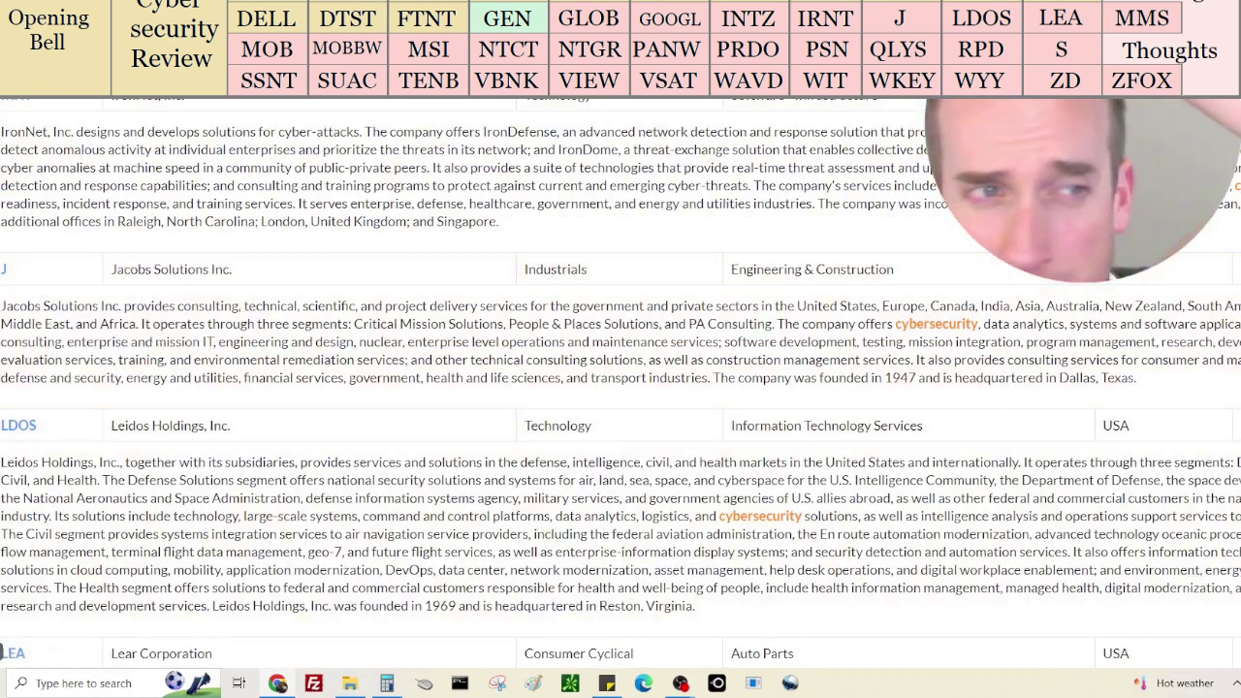
key("ctrl+Tab")
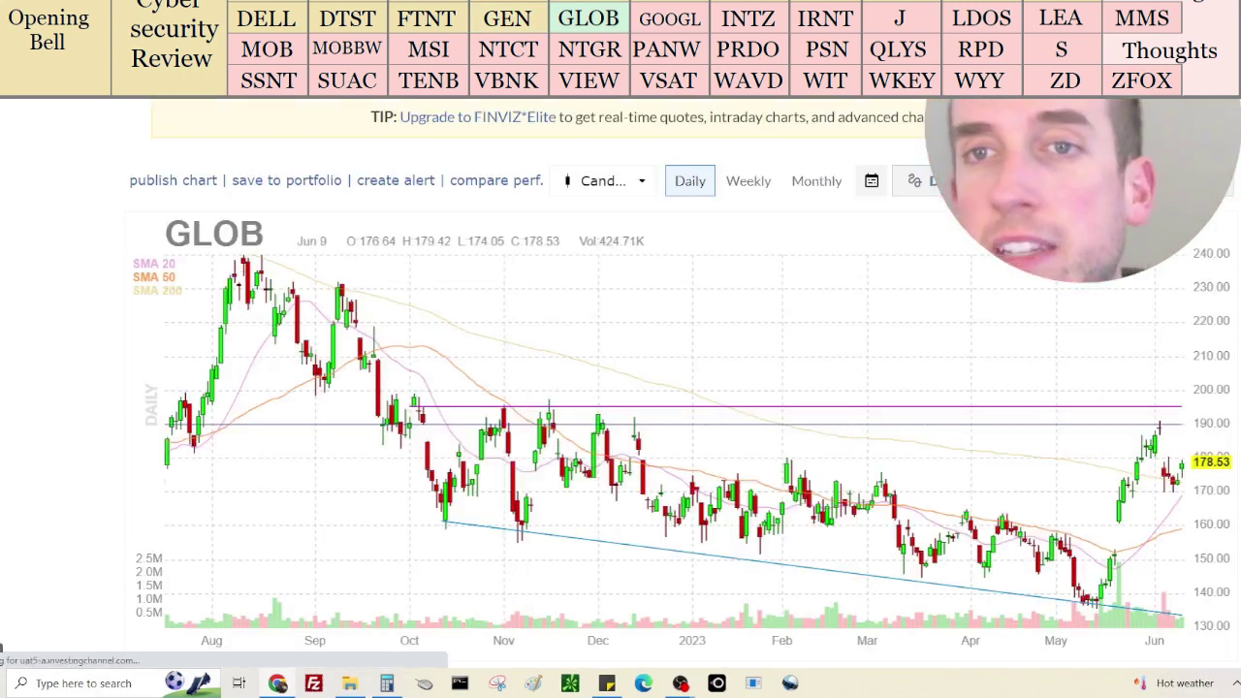
Add up GLOB's sales of 1,850,000,000, income of 148,700,000 and market cap of 7,500,000,000 in the calculator
scroll(854, 341, "down", 5)
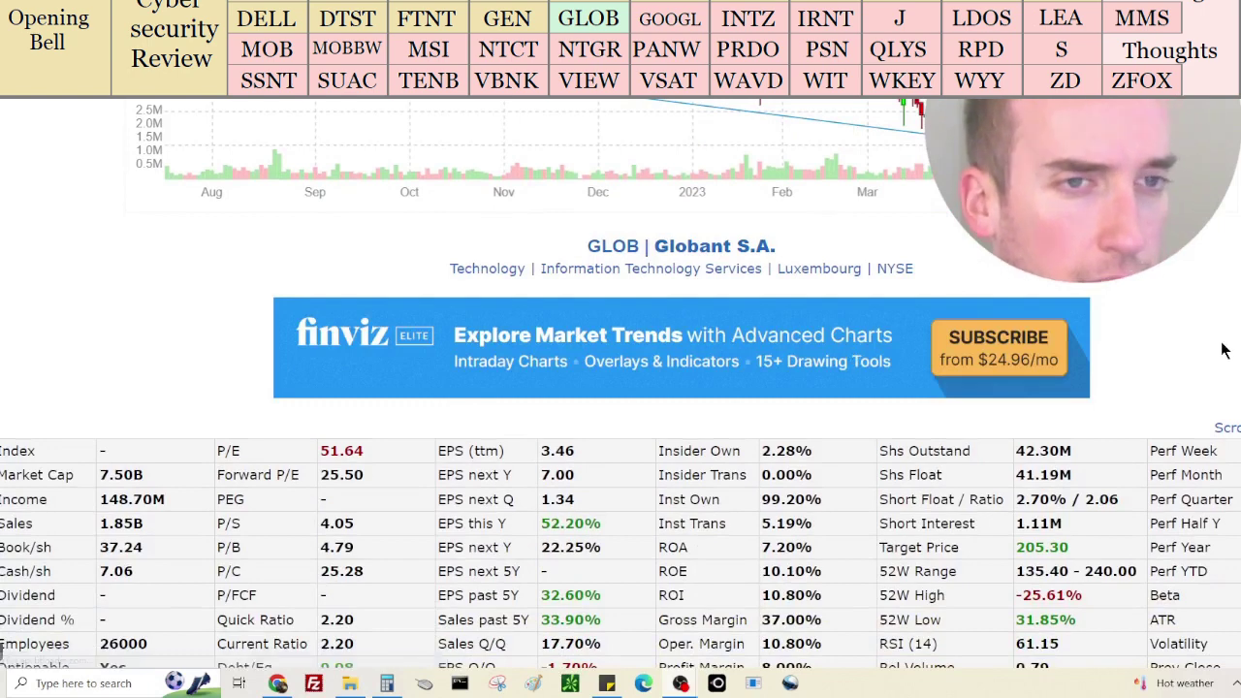
scroll(1169, 365, "down", 1)
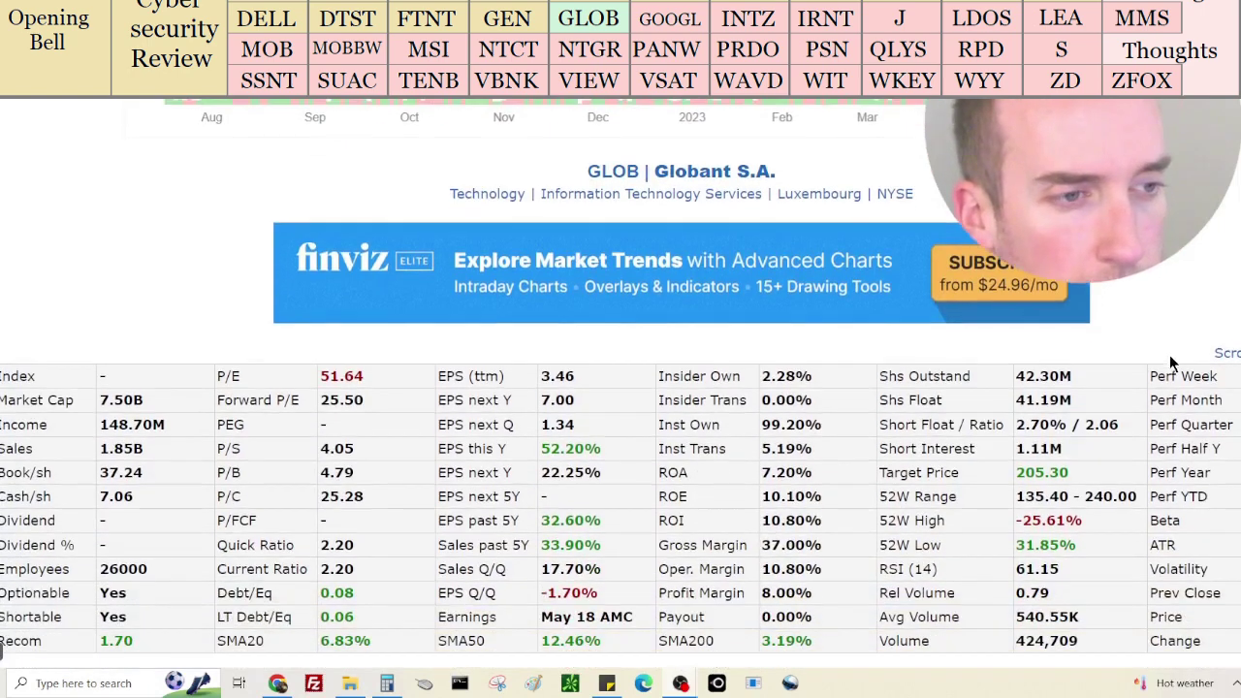
left_click(387, 685)
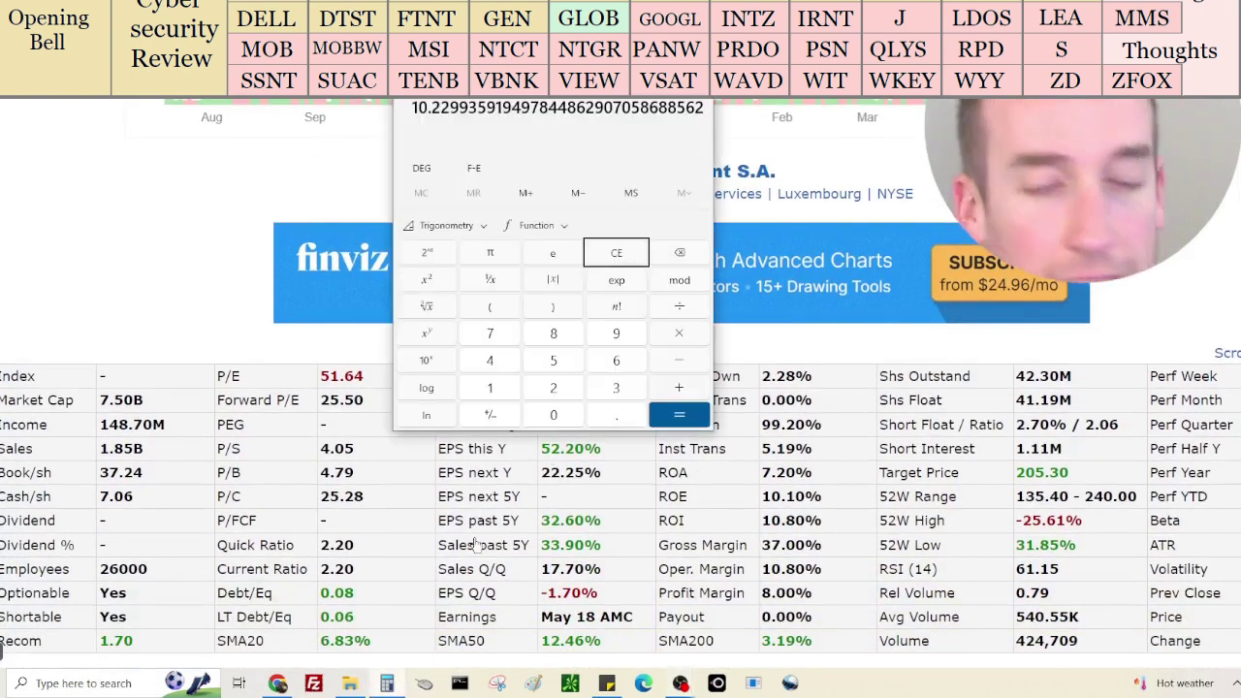
left_click(616, 253)
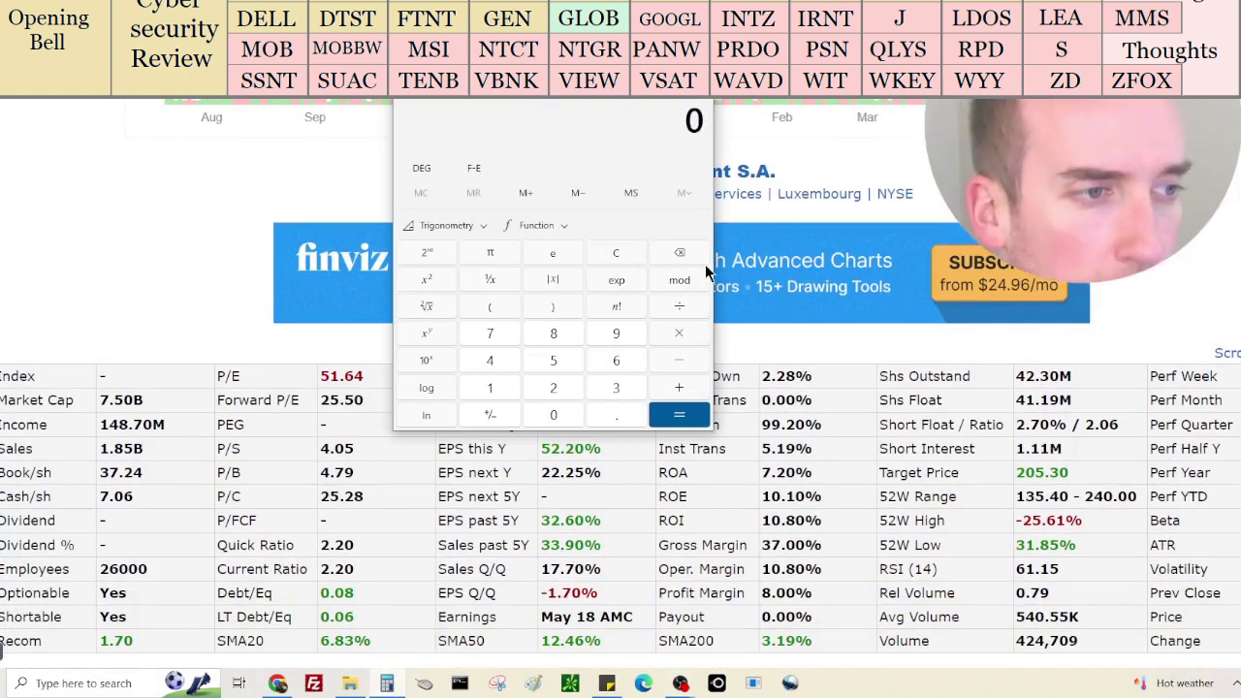
type("185,000,000")
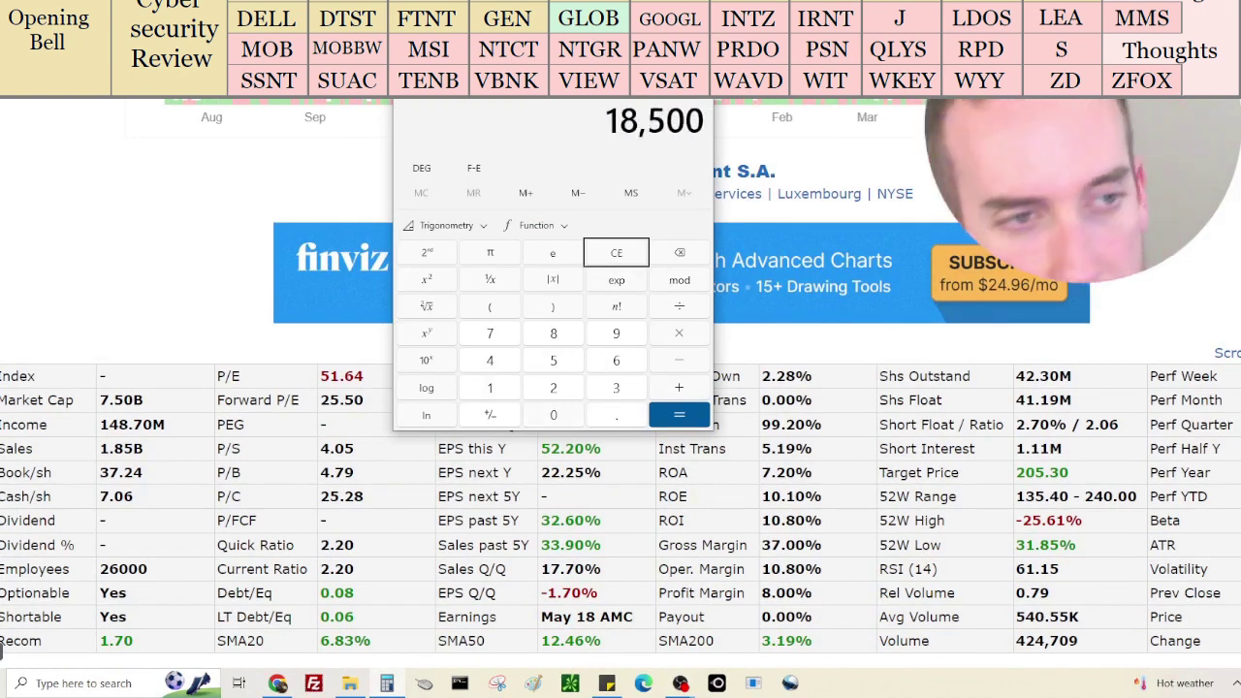
type("0")
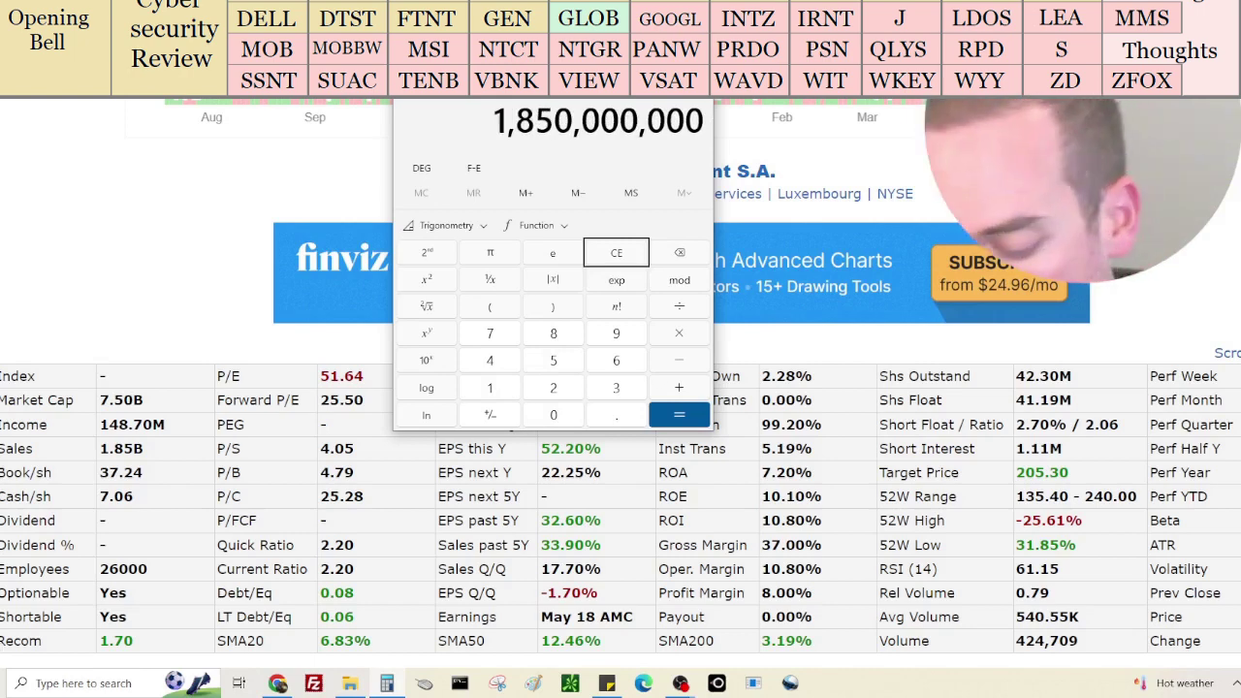
key("Escape")
type("148,700,000")
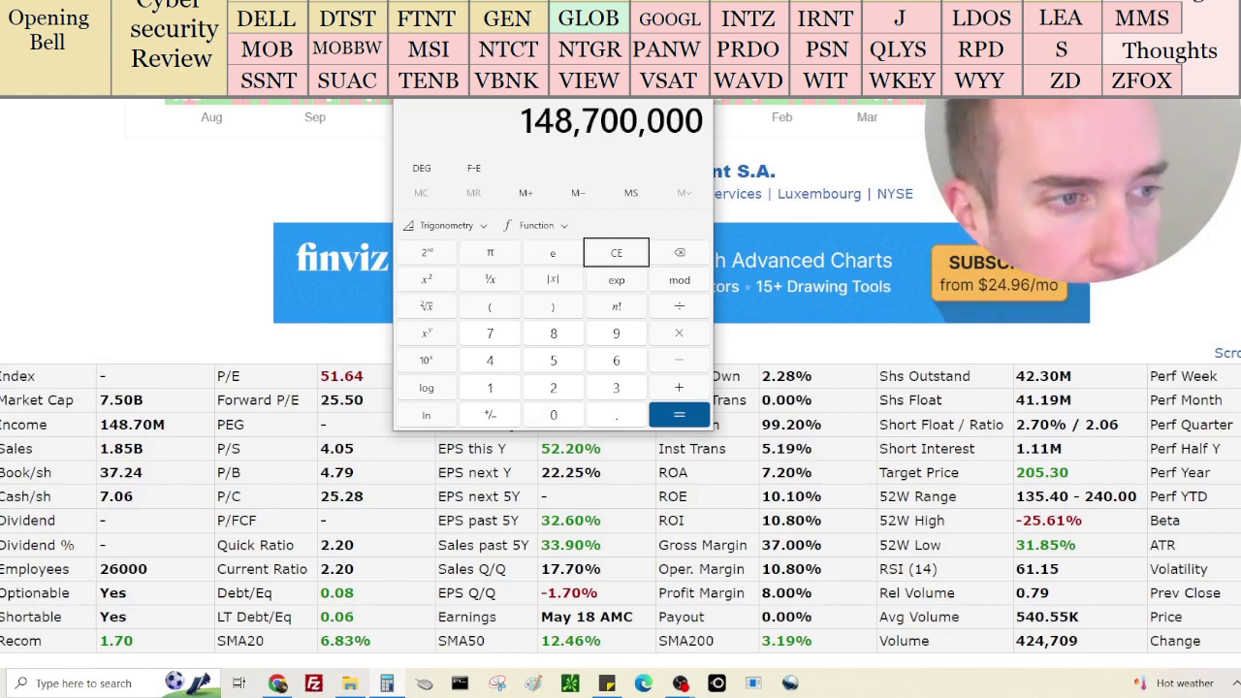
key("Return")
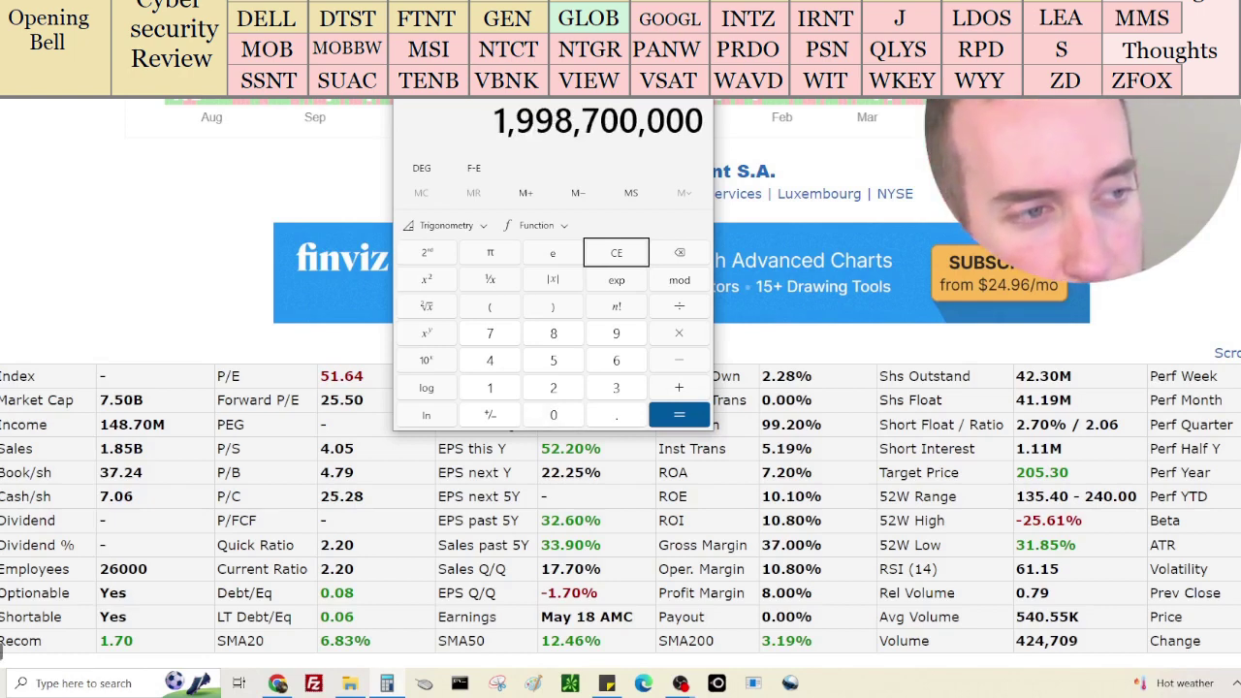
type("7,500,000,000")
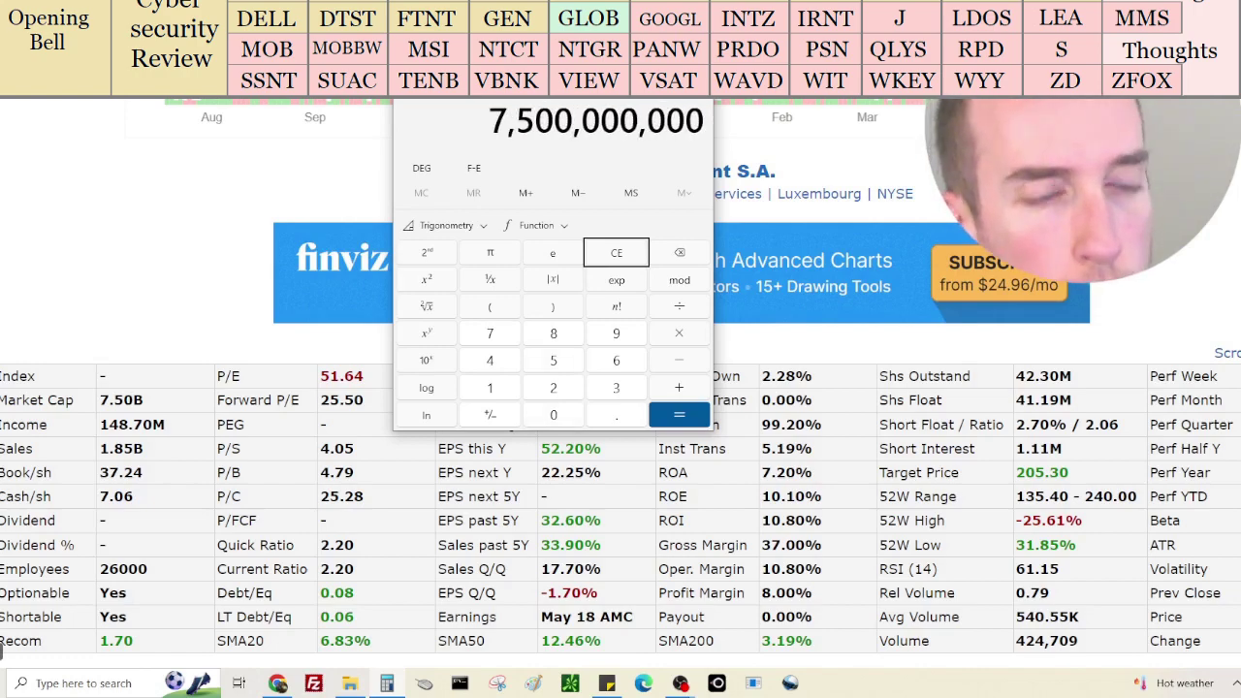
key("Return")
Open GLOB's balance sheet, then add its 2022 cash and short-term investments of 347.39 million to the calculator total and subtract total debt of 138.84 million
scroll(1192, 311, "down", 5)
scroll(1193, 310, "down", 15)
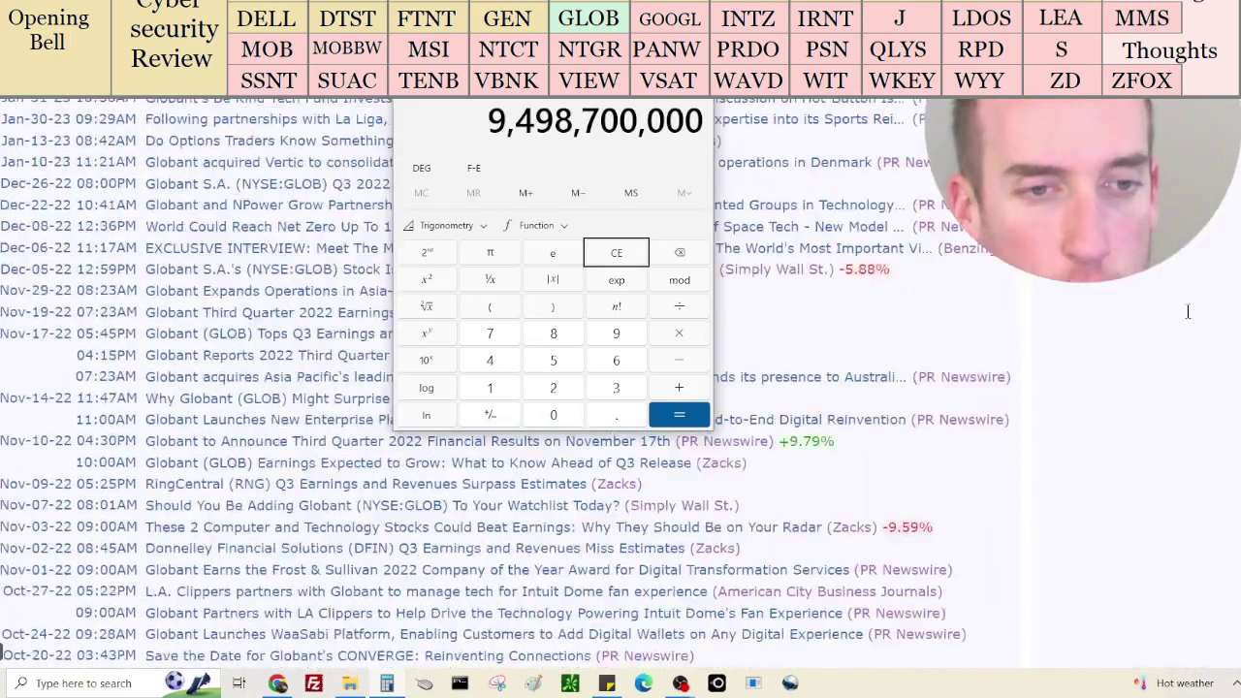
scroll(792, 155, "up", 1)
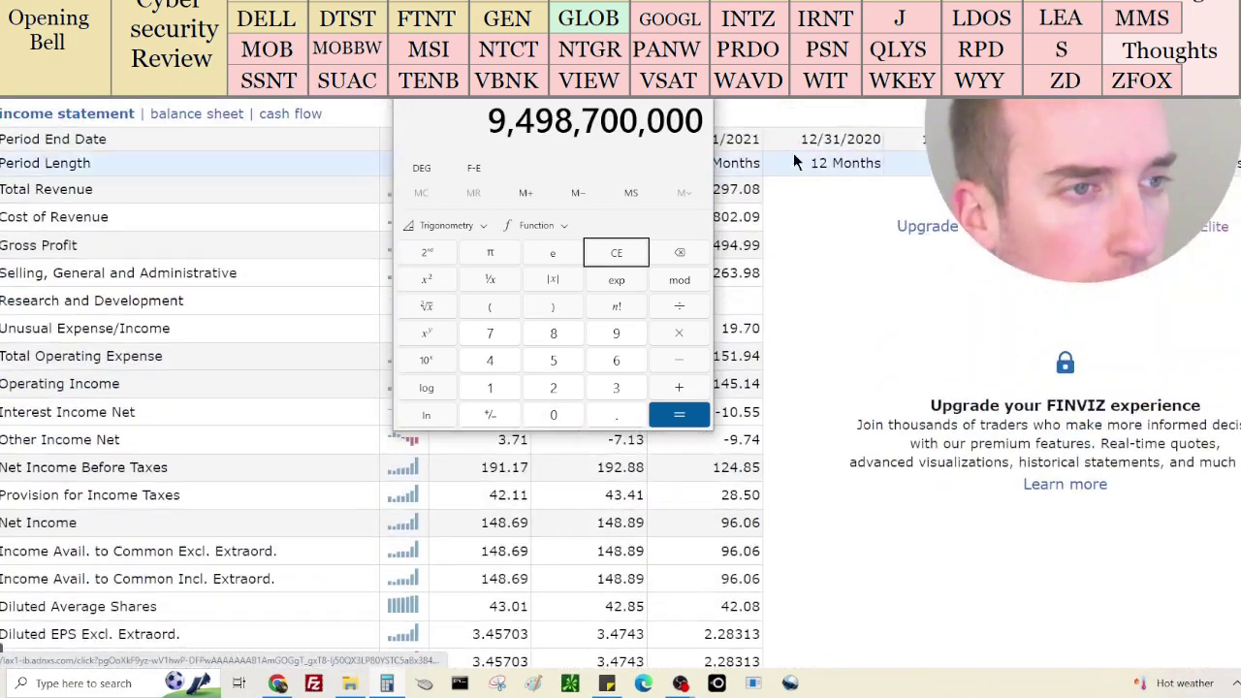
left_click(833, 103)
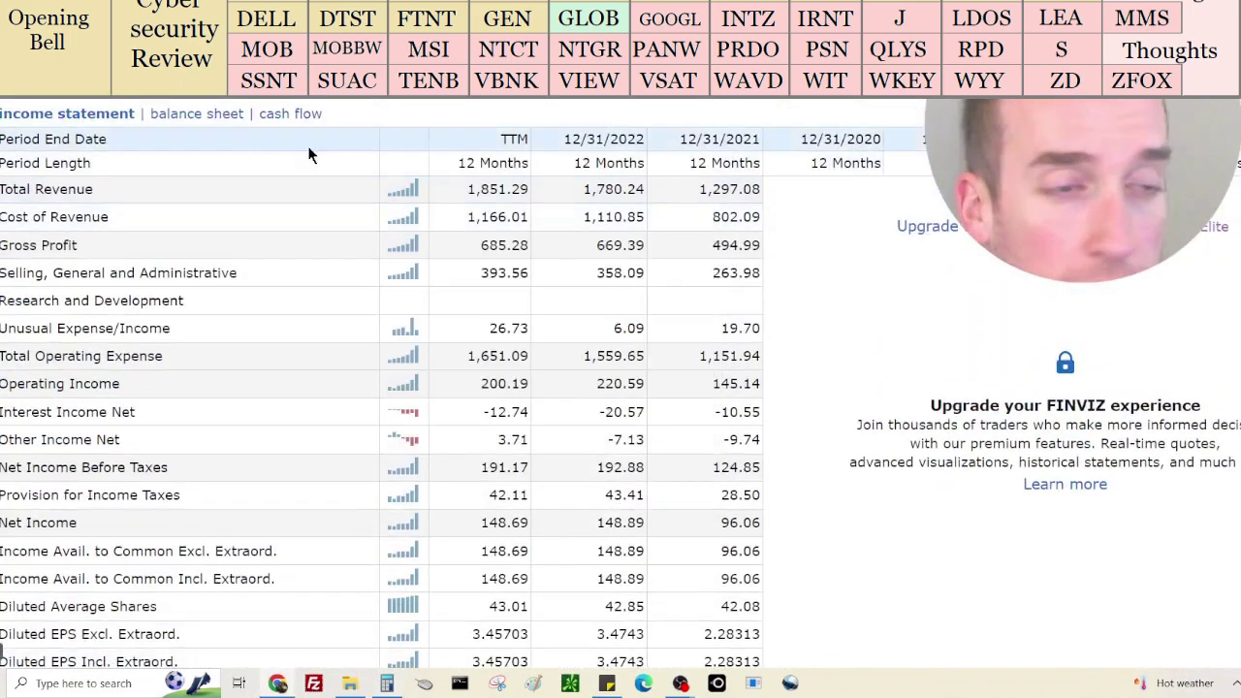
left_click(176, 115)
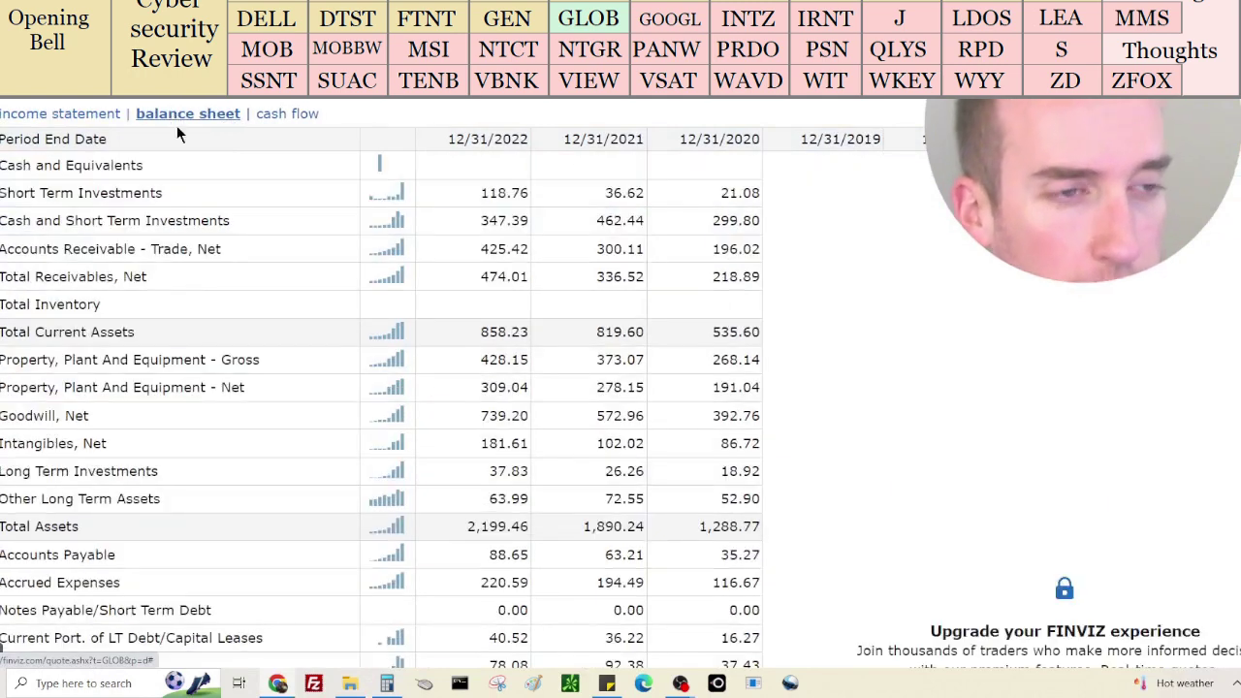
left_click(386, 684)
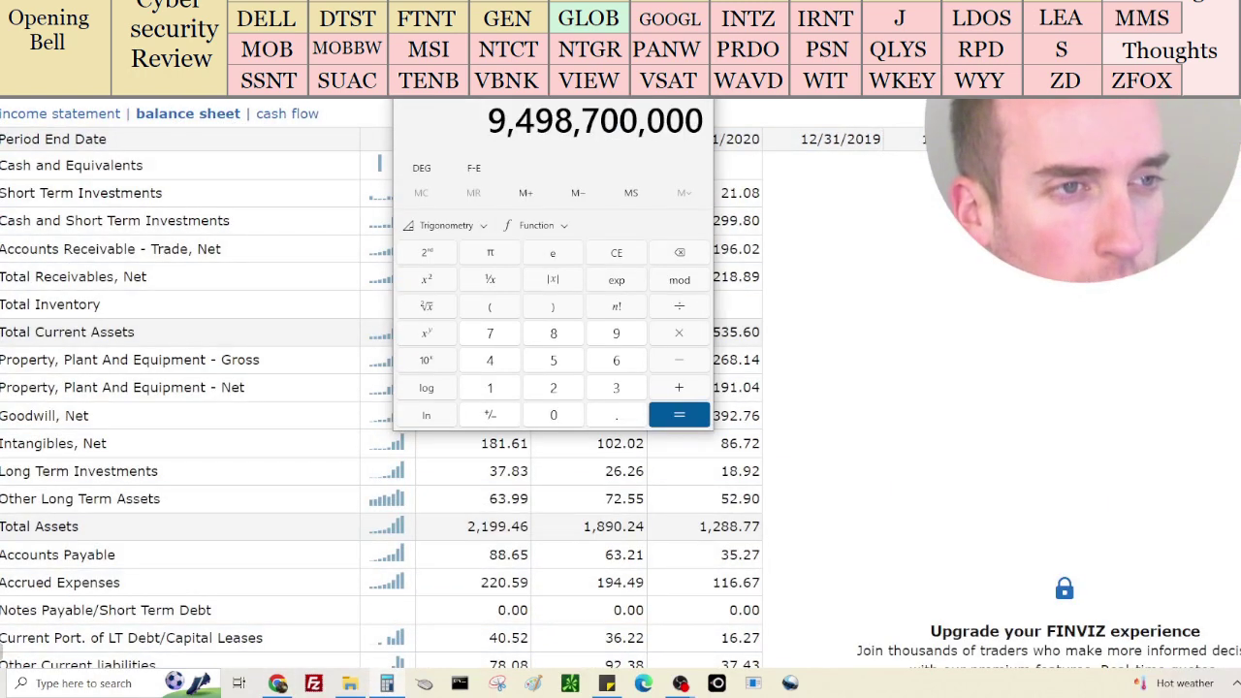
left_click_drag(543, 105, 994, 137)
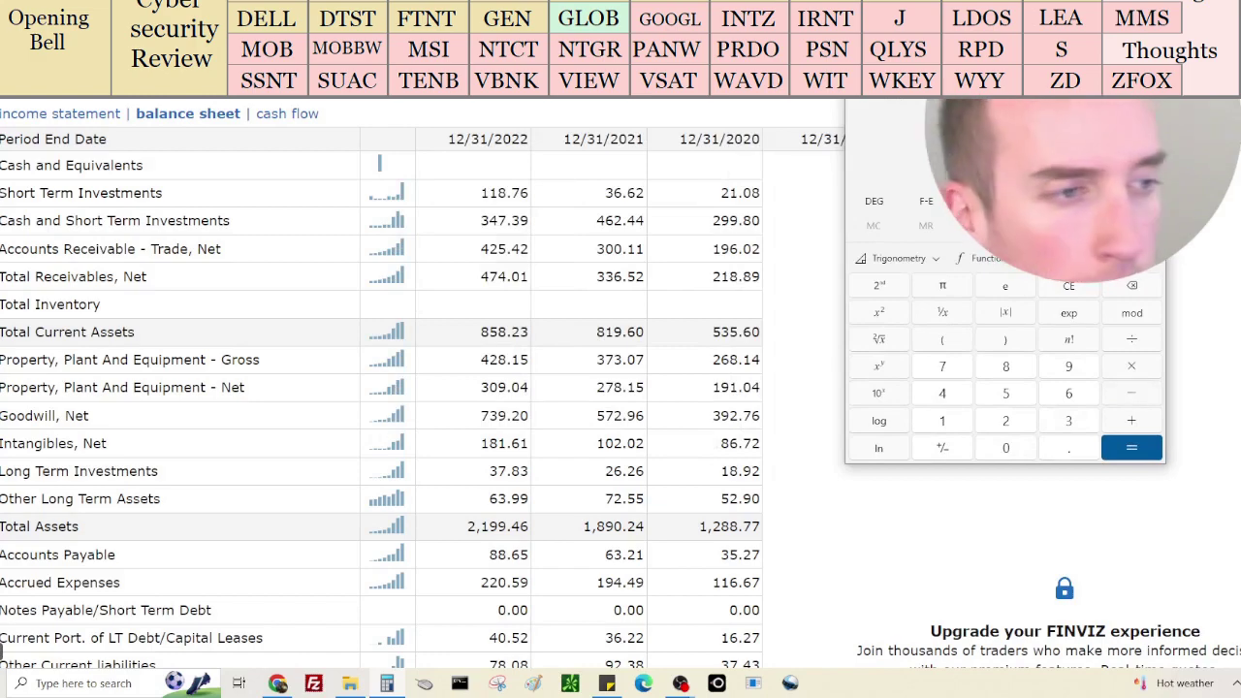
scroll(363, 242, "down", 5)
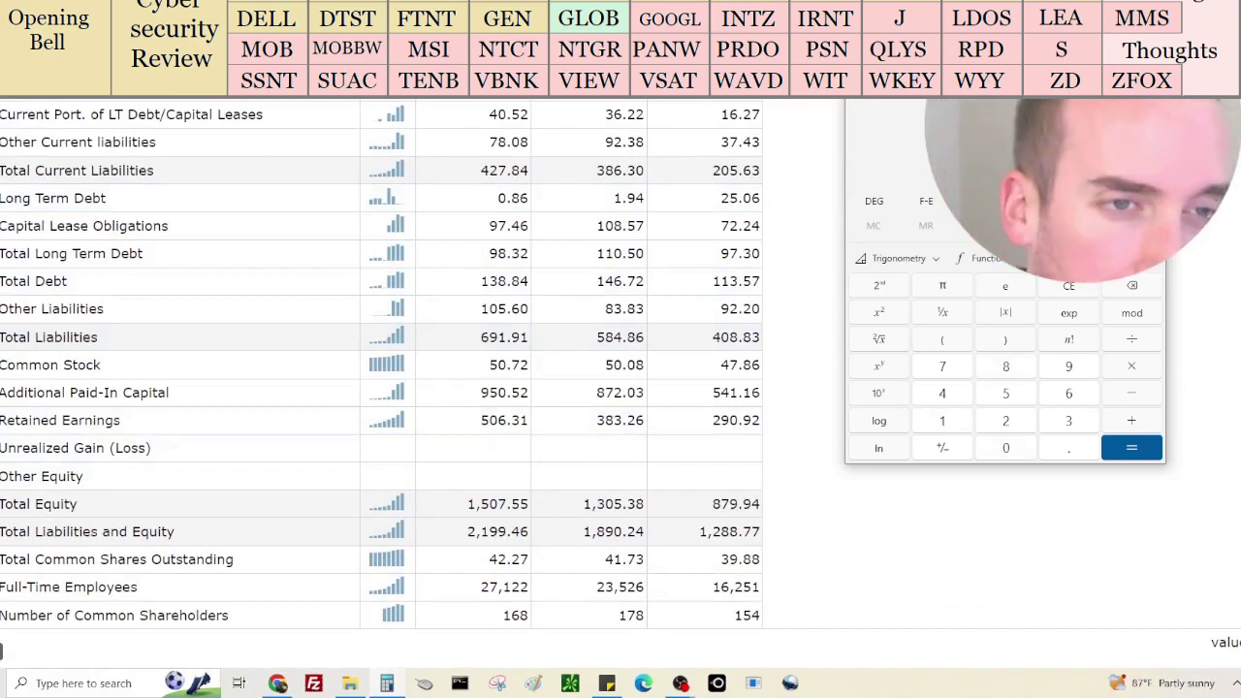
Divide the calculator total by GLOB's share float of 41,190,000 to estimate the fair value per share
left_click(1, 652)
scroll(2, 648, "down", 10)
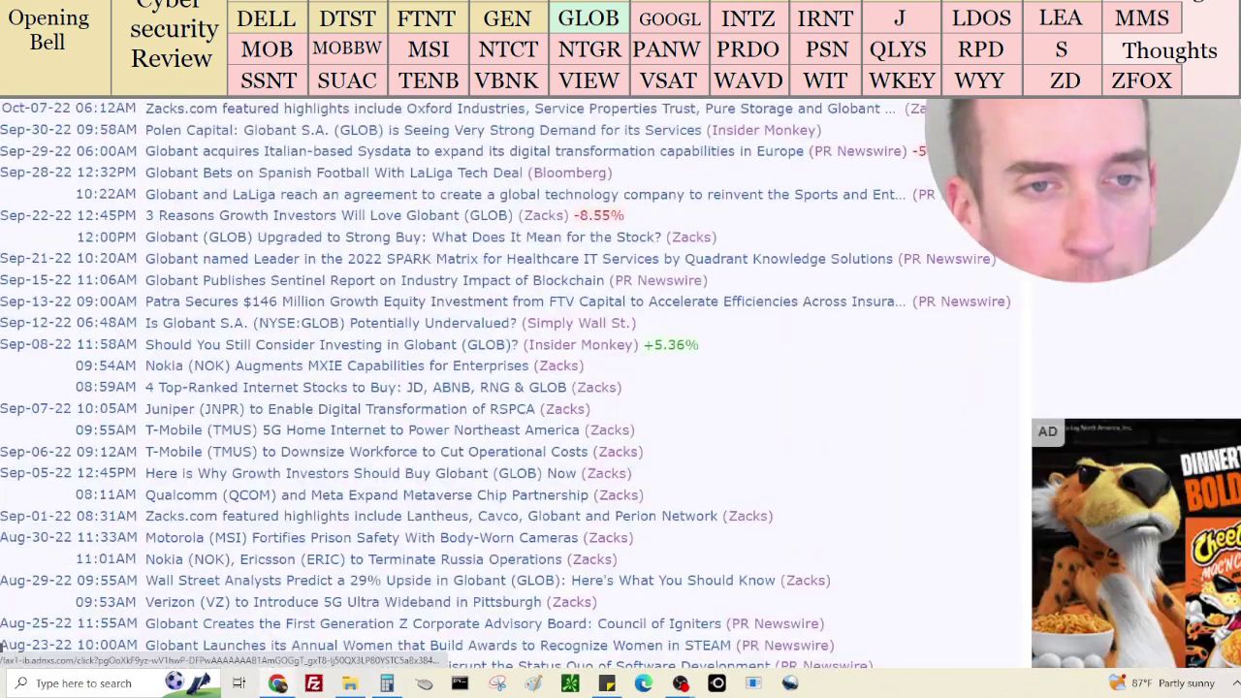
scroll(2, 648, "up", 10)
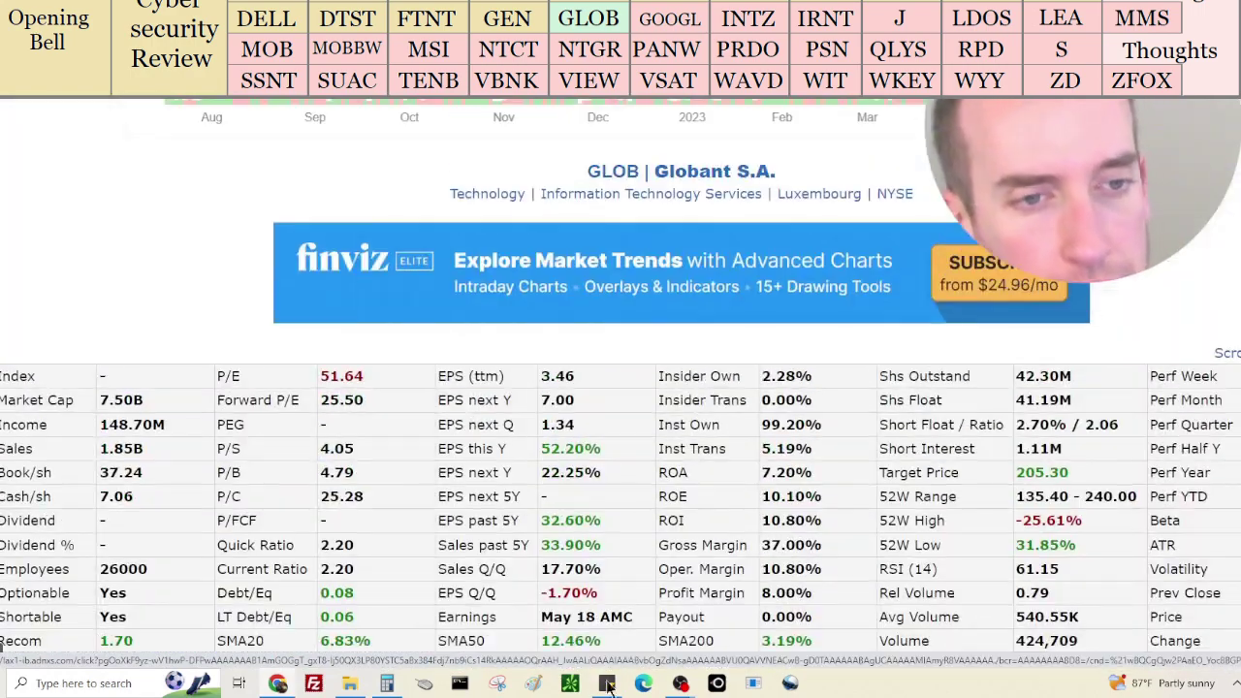
left_click(387, 684)
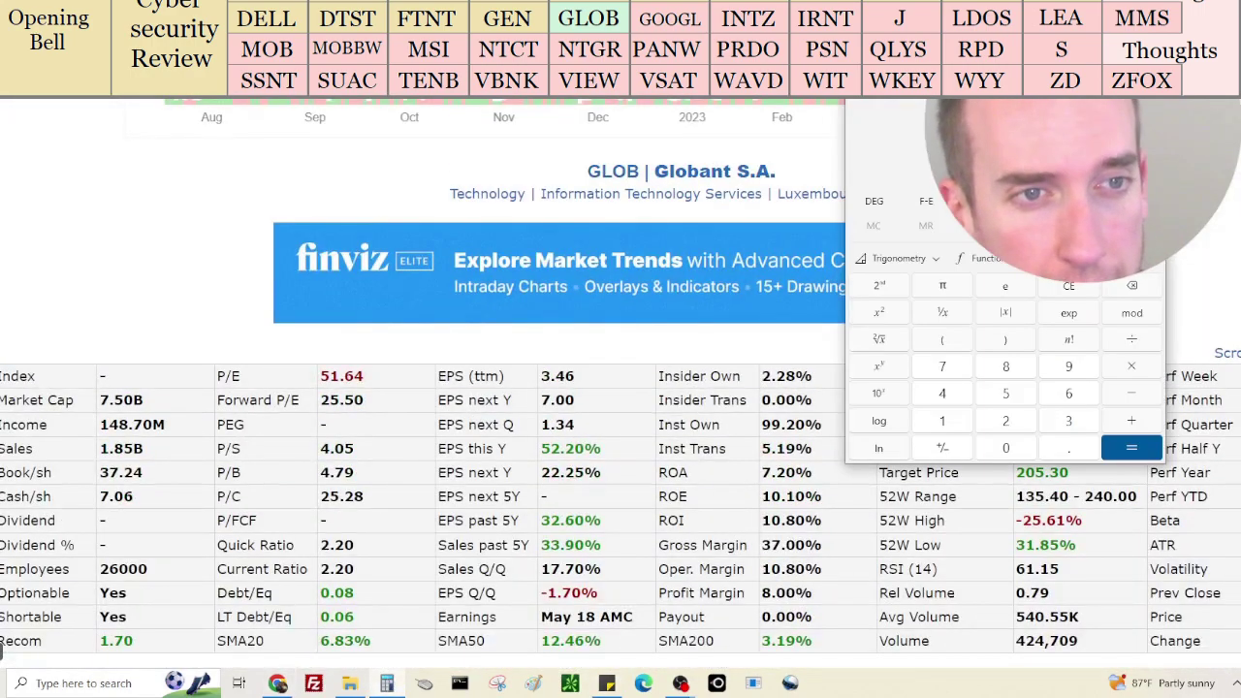
left_click_drag(999, 109, 506, 102)
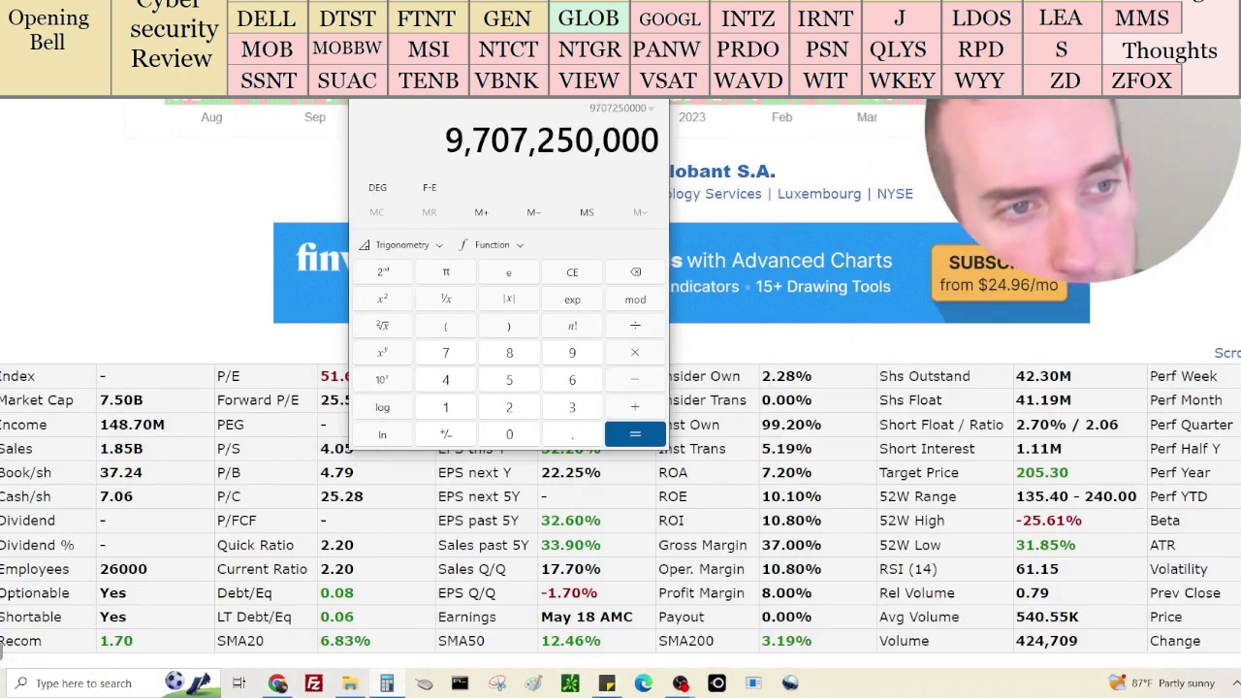
type("411")
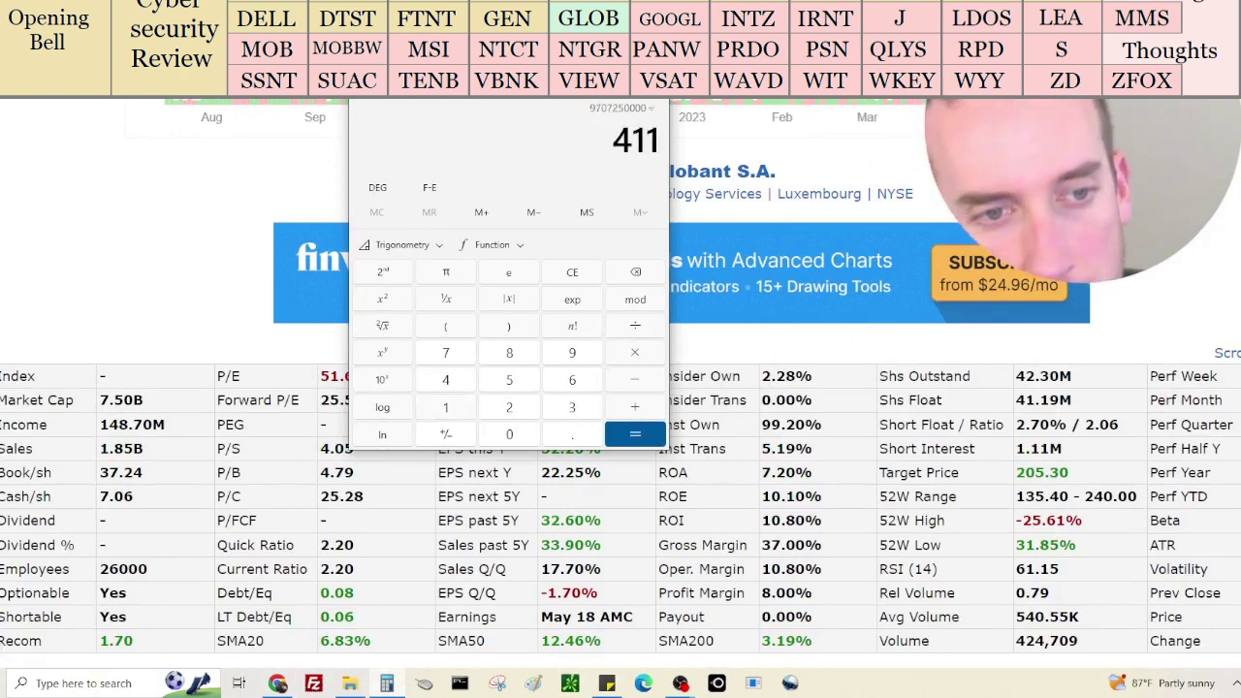
type("900000")
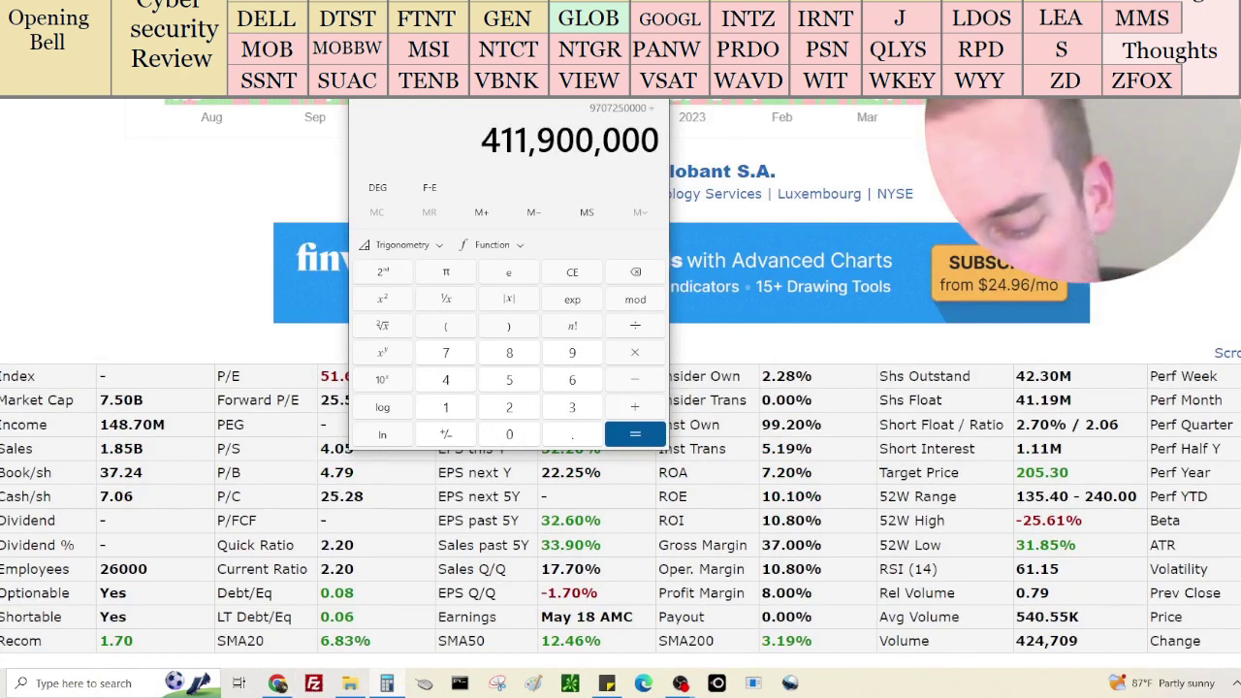
key("Return")
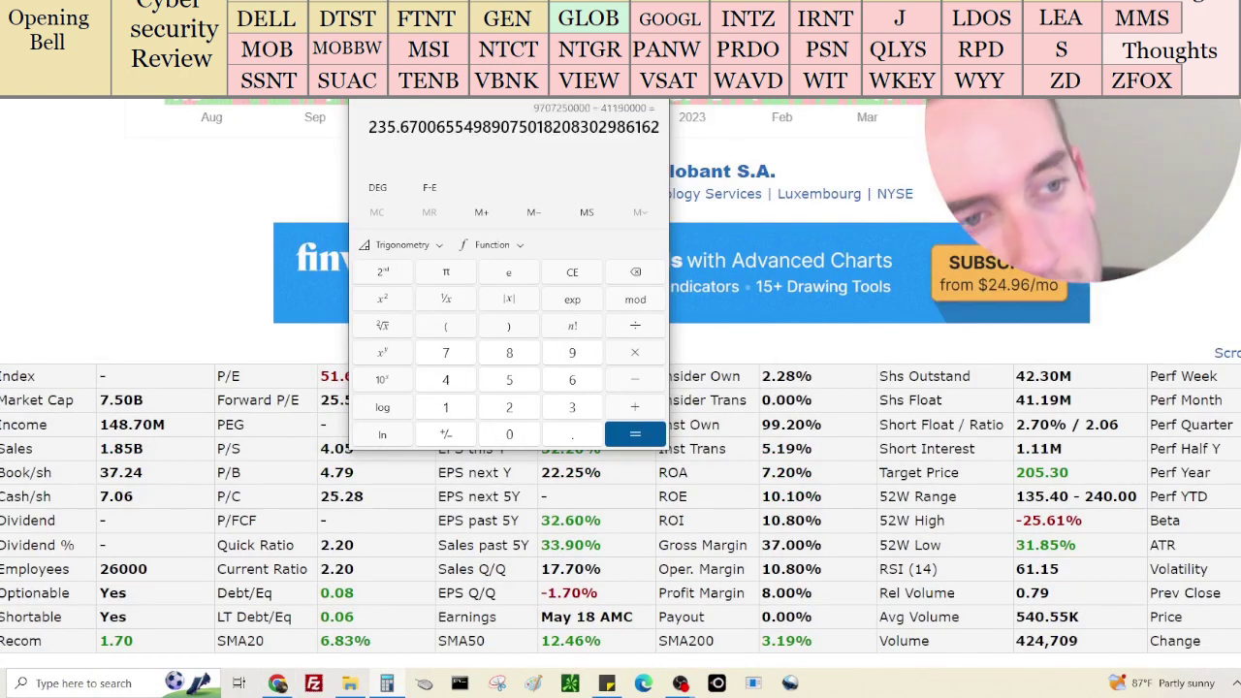
Review GLOB's target price and the analyst ratings with their price targets
left_click(1231, 186)
left_click_drag(1068, 473, 1016, 472)
scroll(1178, 287, "down", 5)
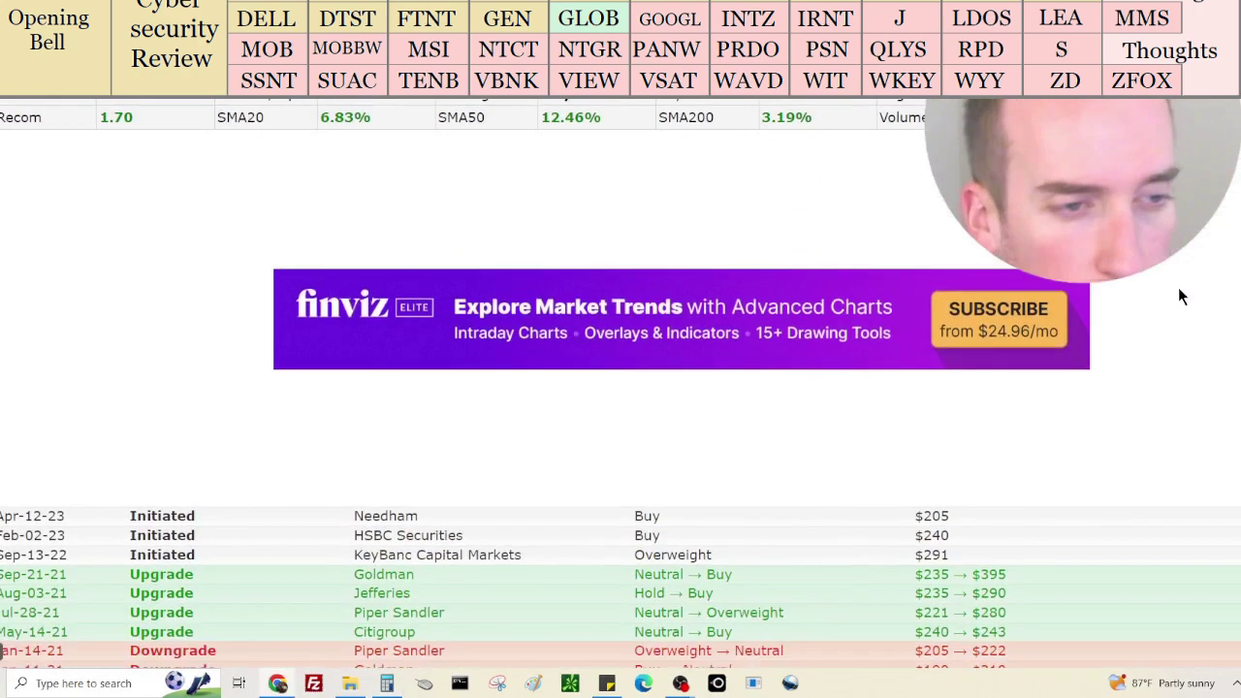
scroll(1178, 288, "down", 2)
left_click_drag(1038, 423, 610, 433)
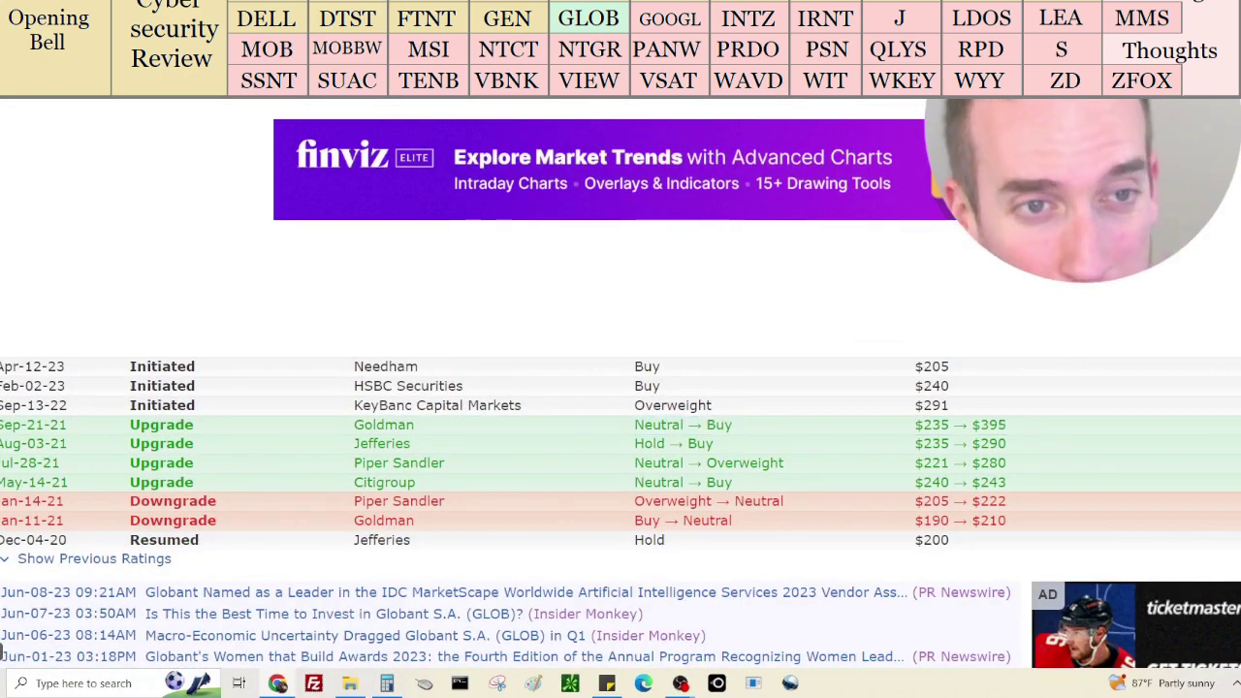
Switch GLOB's price chart to monthly and check its average annual return and institutional ownership
scroll(1177, 288, "up", 6)
scroll(1178, 288, "up", 5)
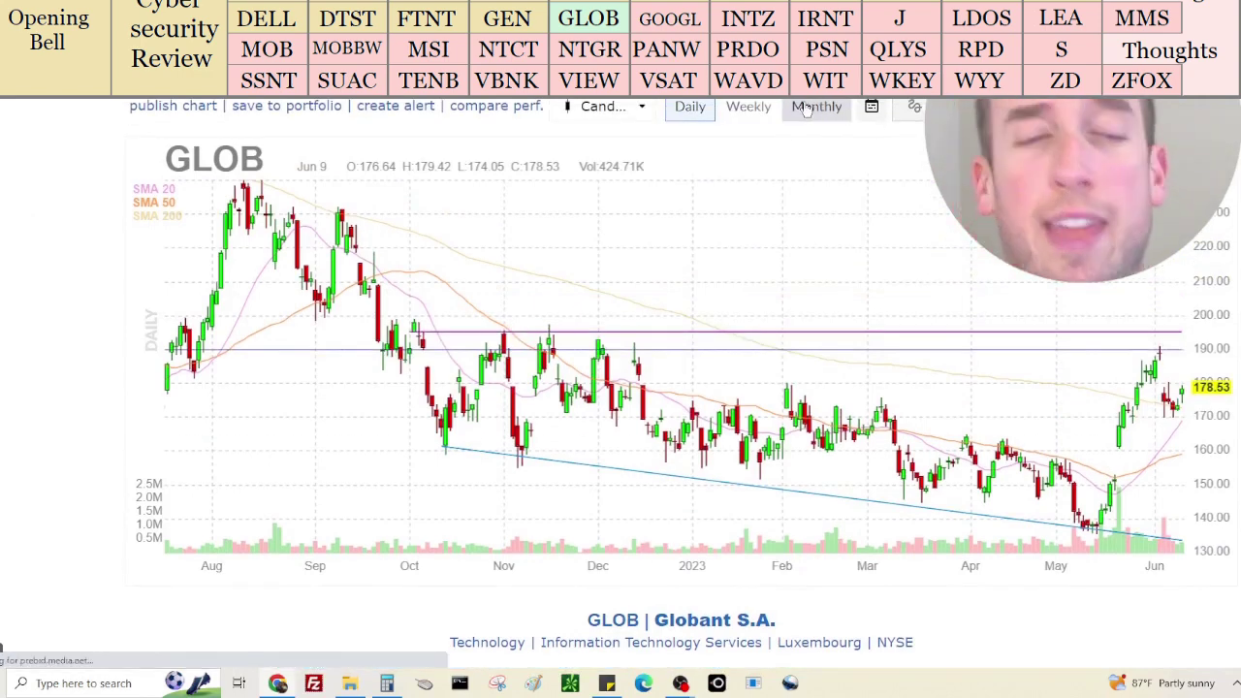
left_click(806, 108)
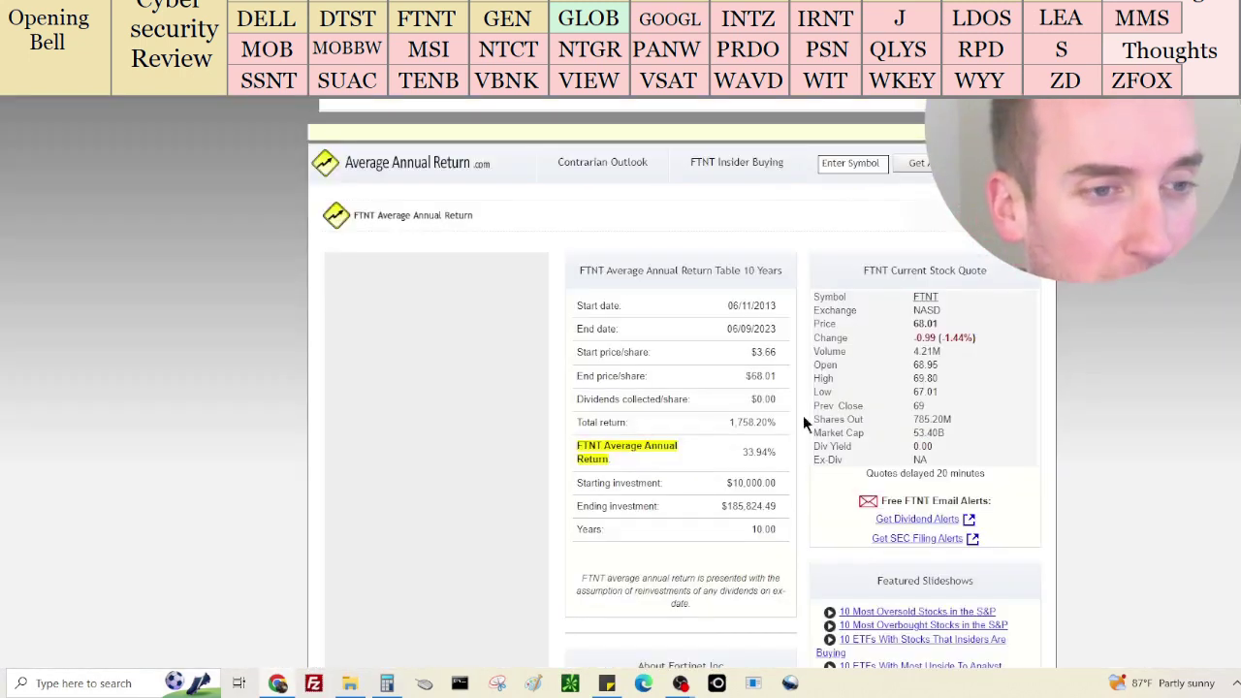
left_click(866, 164)
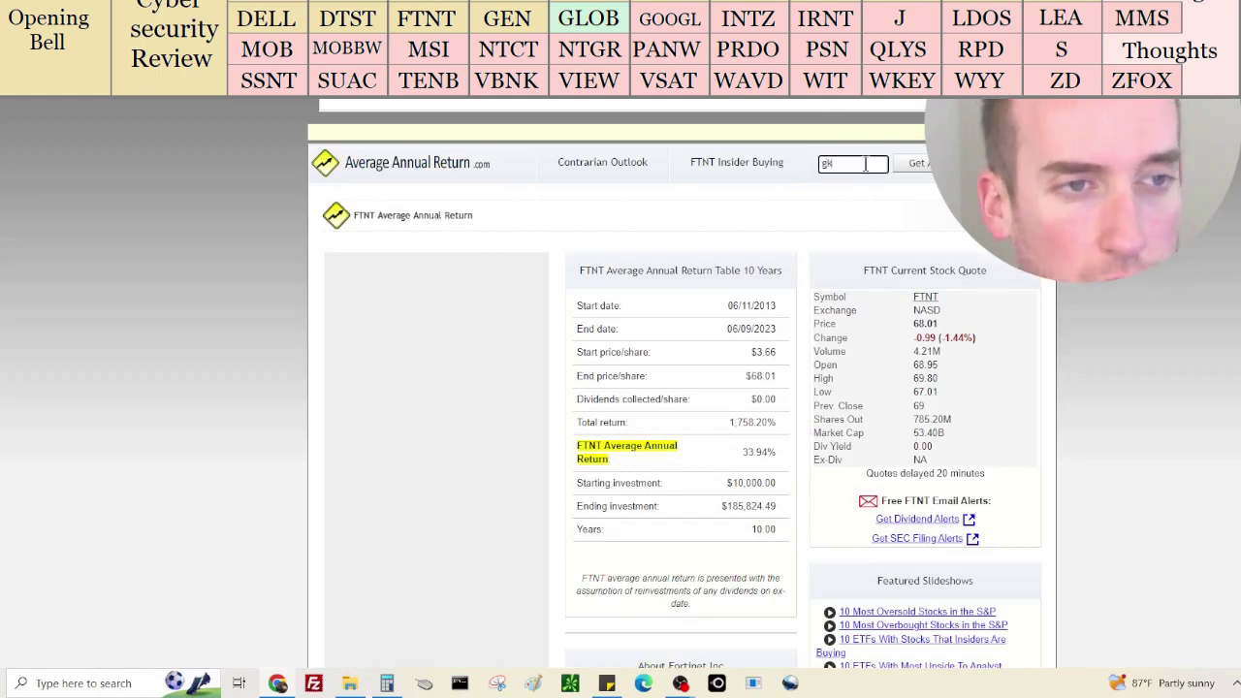
type("glob")
left_click(919, 169)
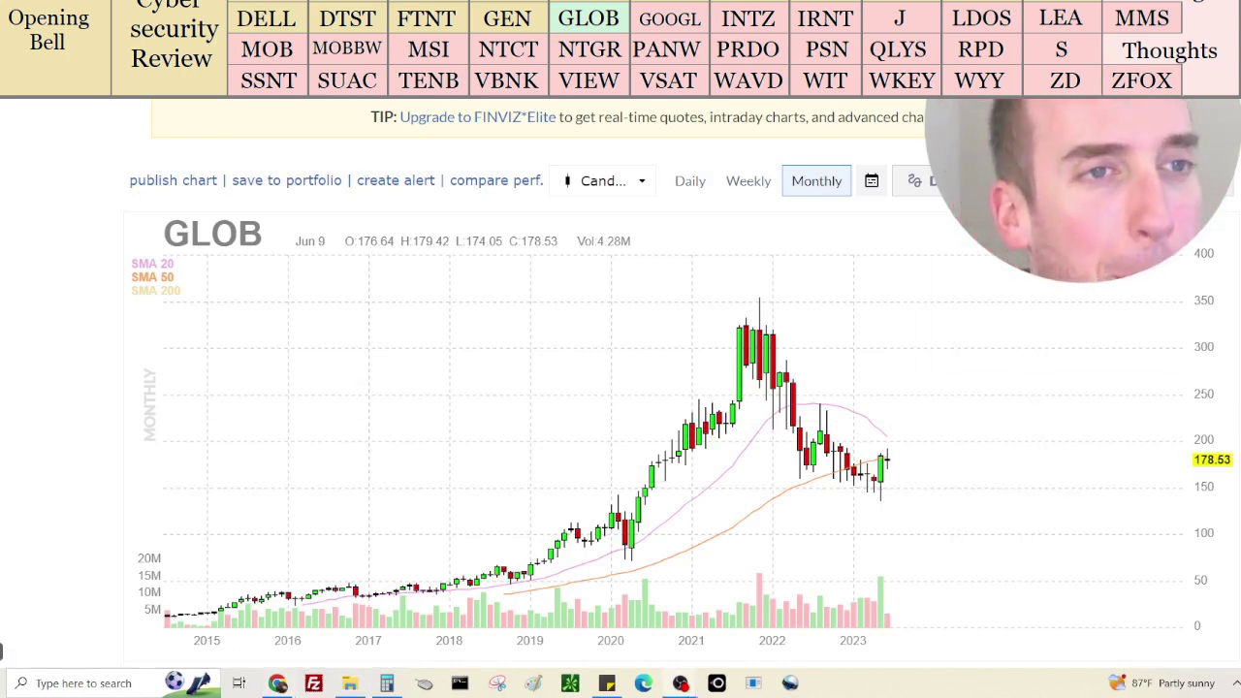
scroll(718, 527, "down", 4)
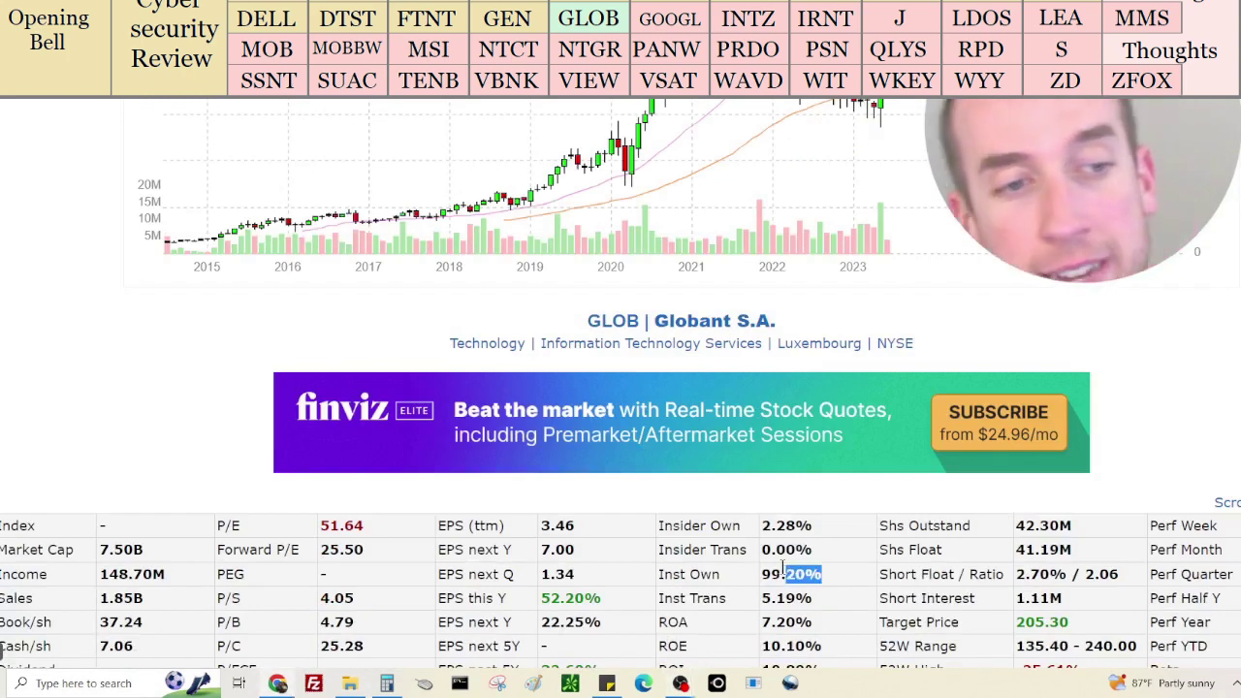
left_click(801, 574)
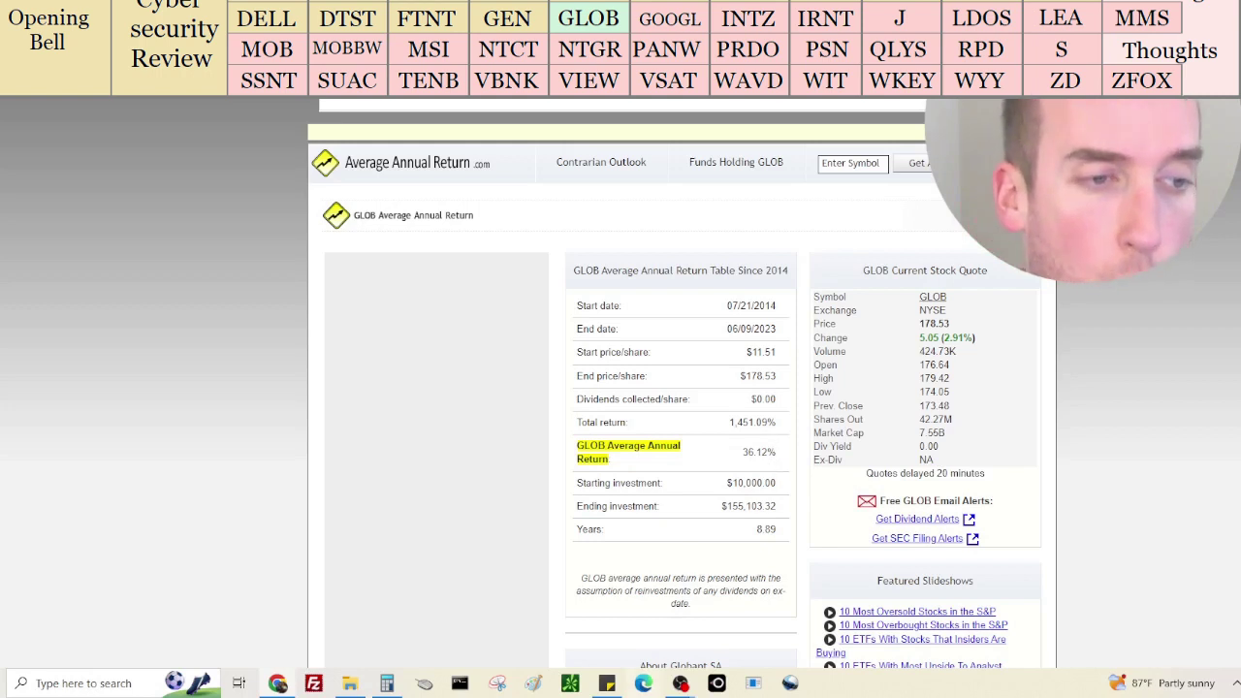
Add GLOB to the sticky note with "10yr avg = 36%, inst. buy, current $178 fair is $235"
left_click(609, 684)
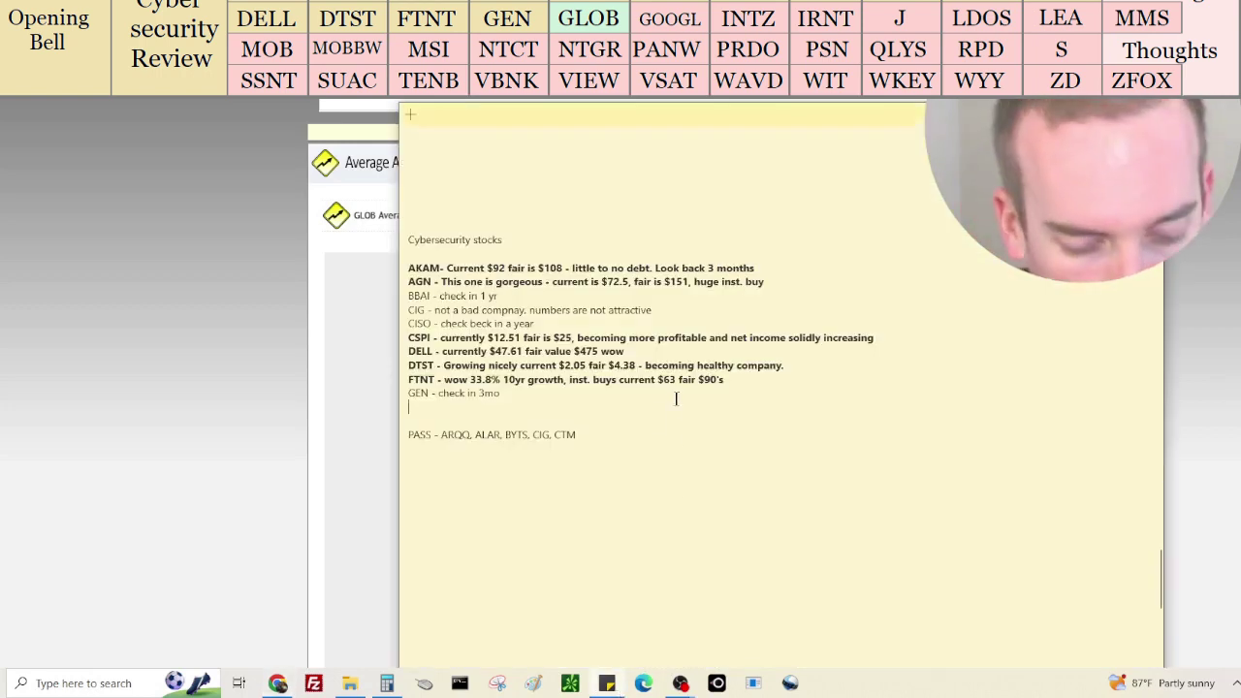
type("GLOB - 10yr avg = 36%, inst. buy, current $")
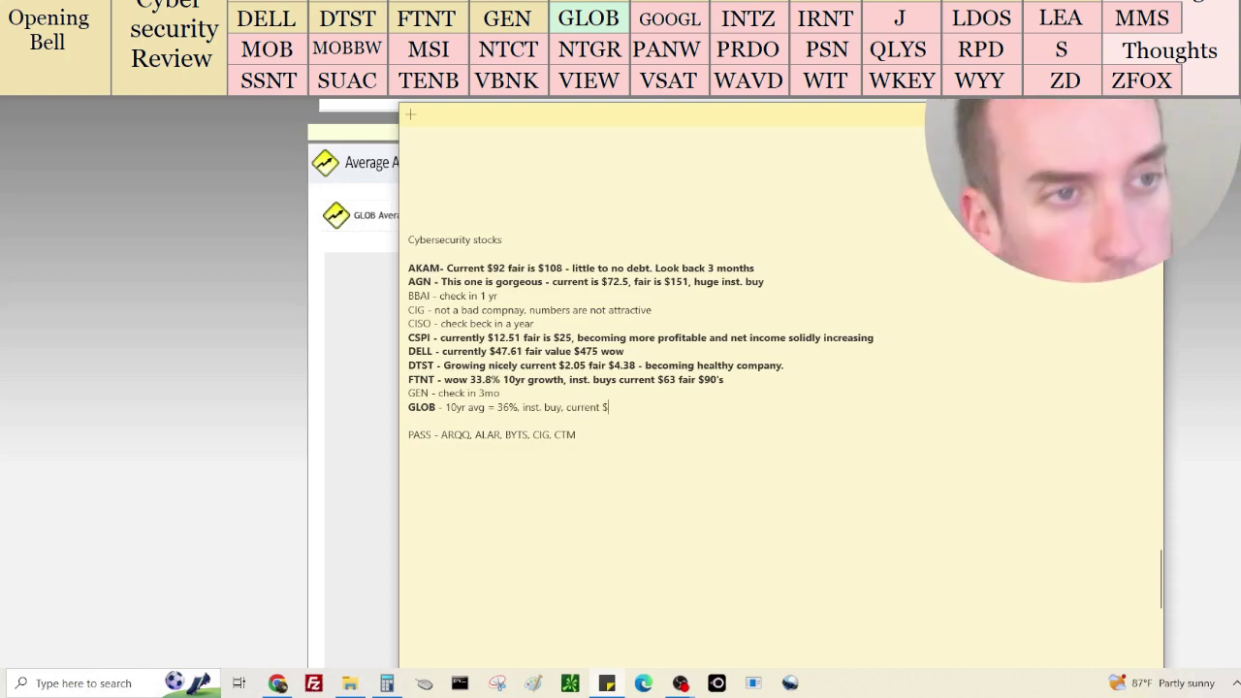
left_click(278, 684)
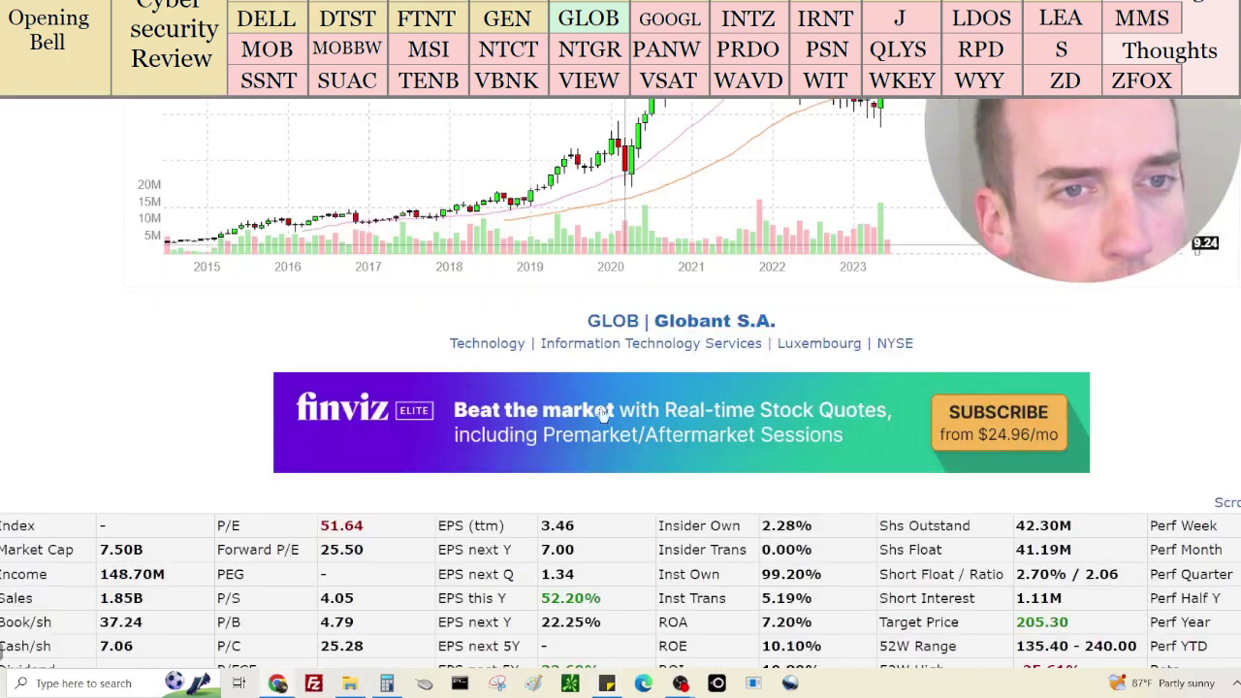
left_click(606, 683)
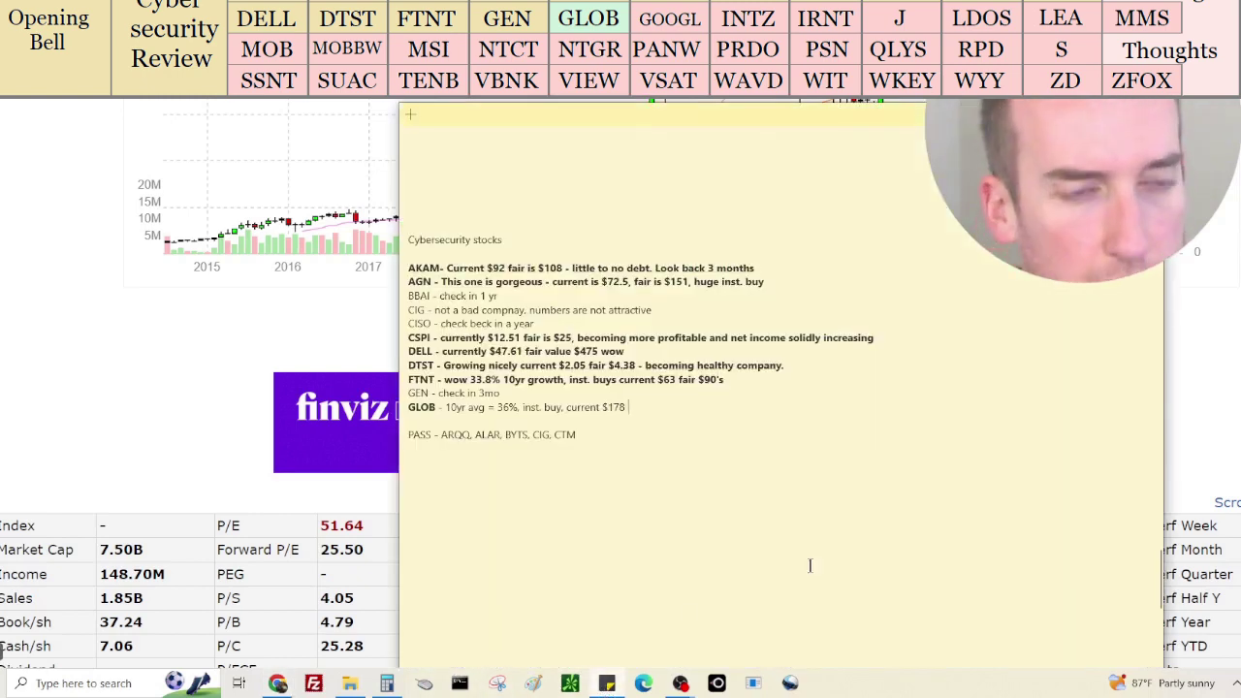
left_click(386, 685)
left_click(386, 685)
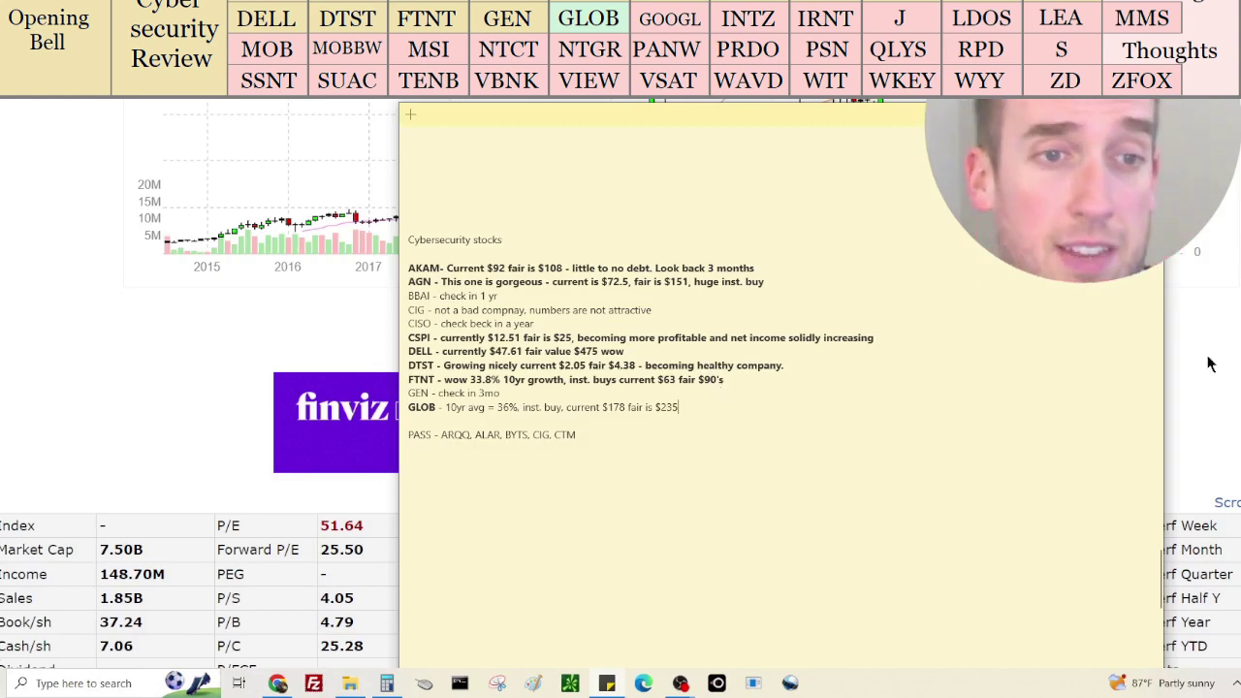
Glance over GLOB's monthly chart, then open the GOOG quote and review its chart and key statistics
left_click(2, 652)
scroll(2, 652, "up", 1)
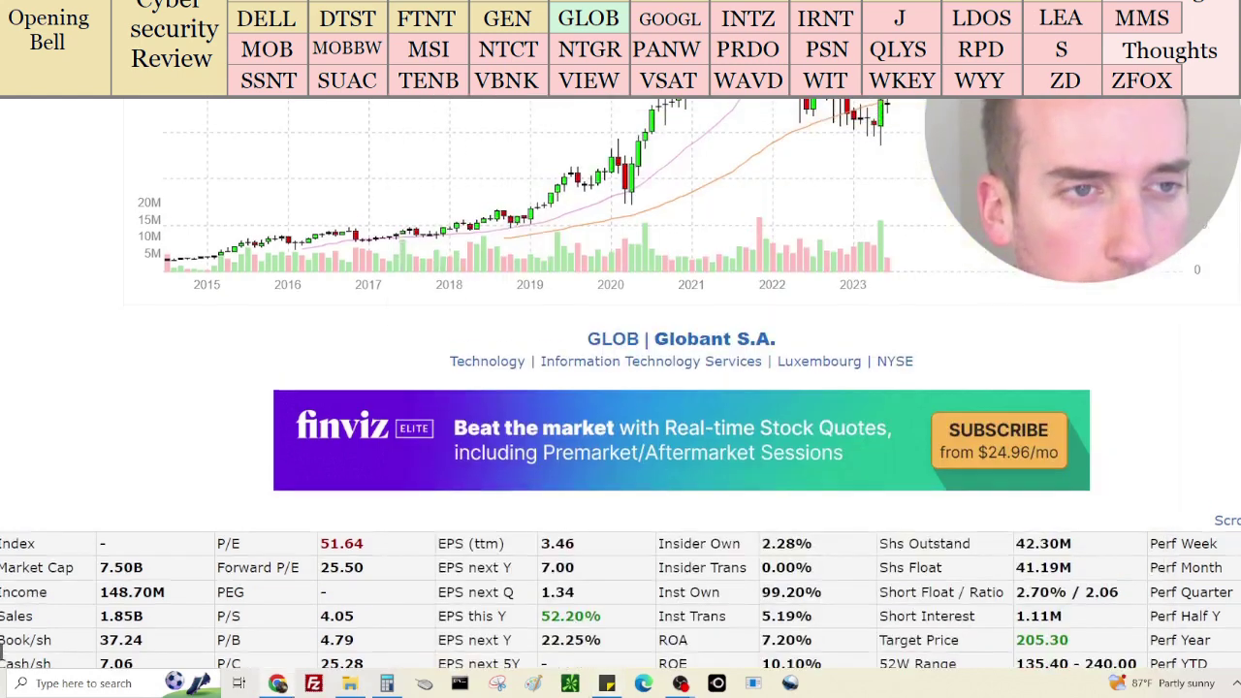
scroll(1, 651, "down", 1)
scroll(2, 651, "up", 2)
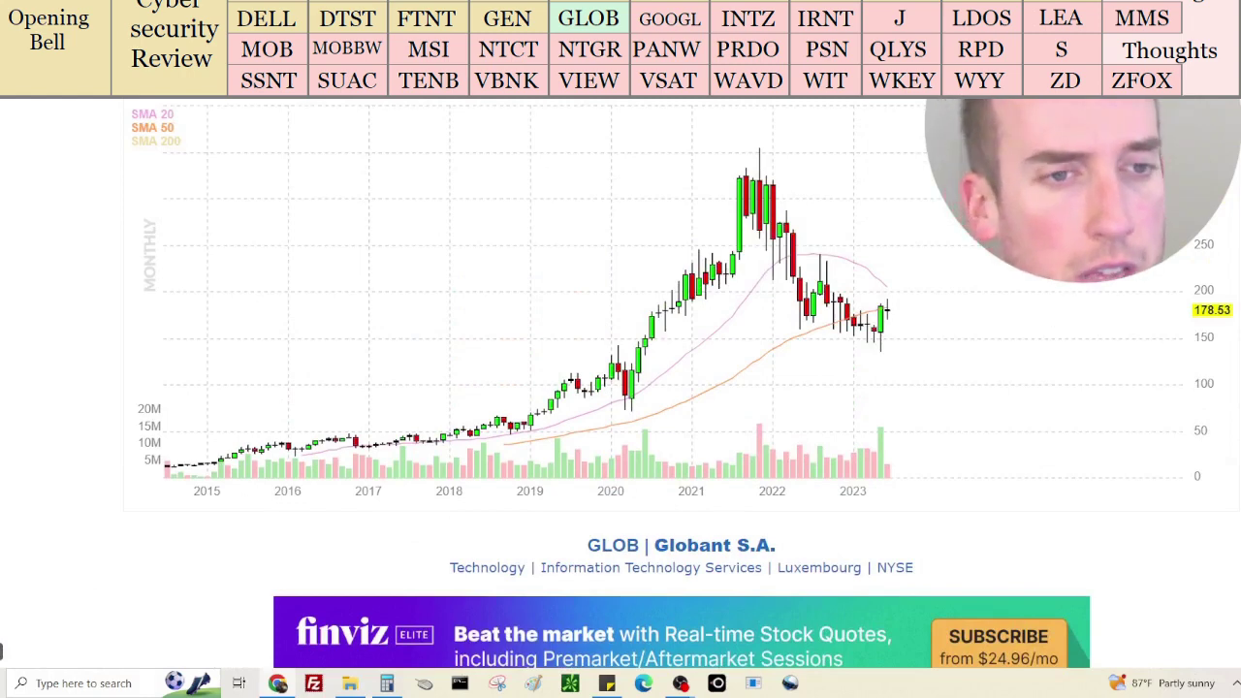
scroll(2, 651, "up", 2)
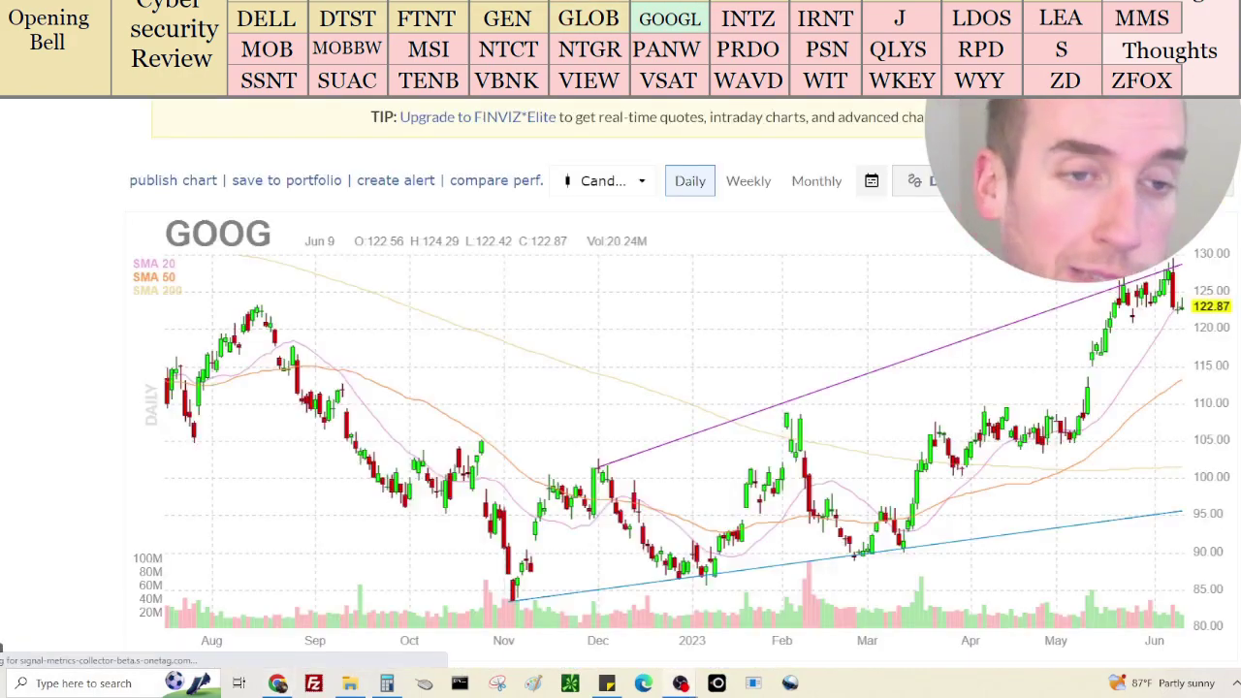
scroll(1010, 417, "down", 4)
scroll(1010, 417, "down", 4)
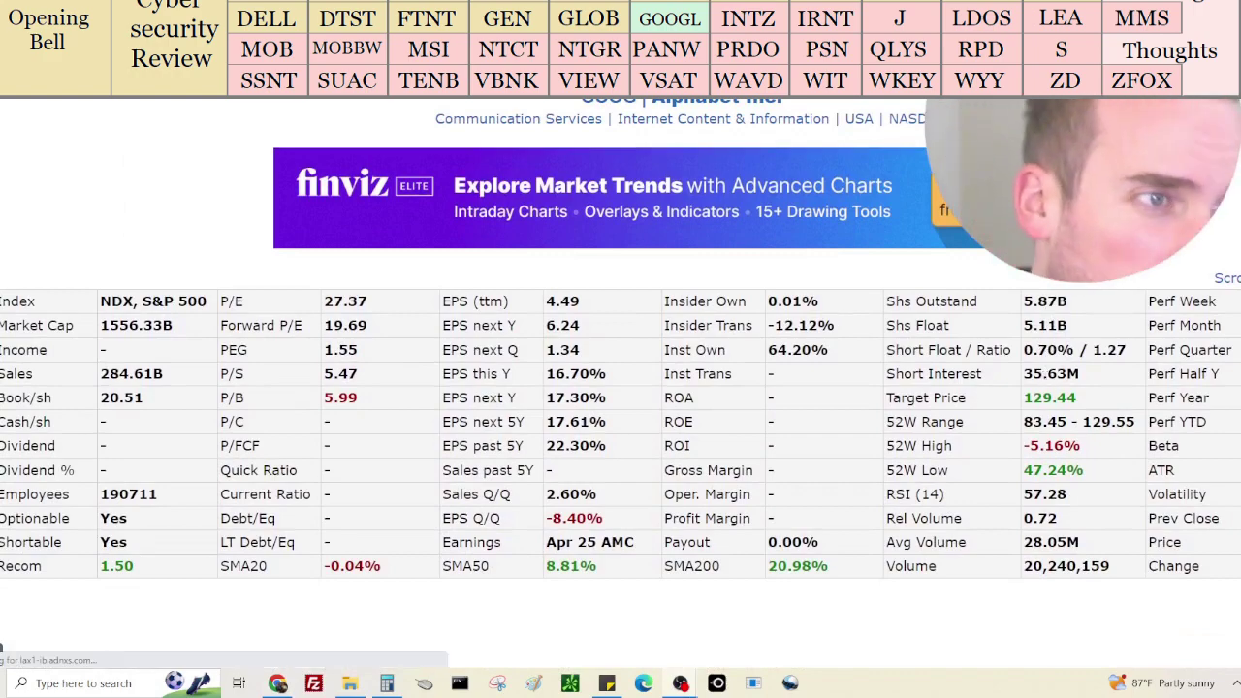
scroll(395, 114, "up", 3)
scroll(395, 114, "up", 4)
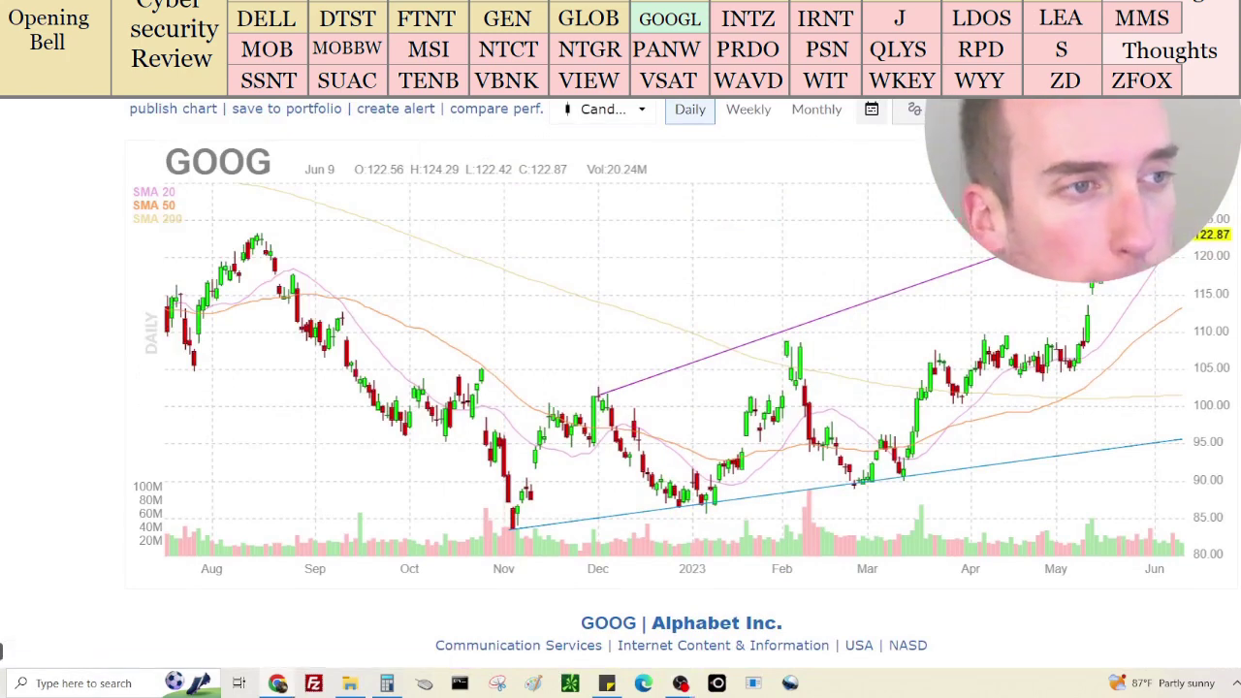
Load the GOOGL quote and review its key statistics
key("Return")
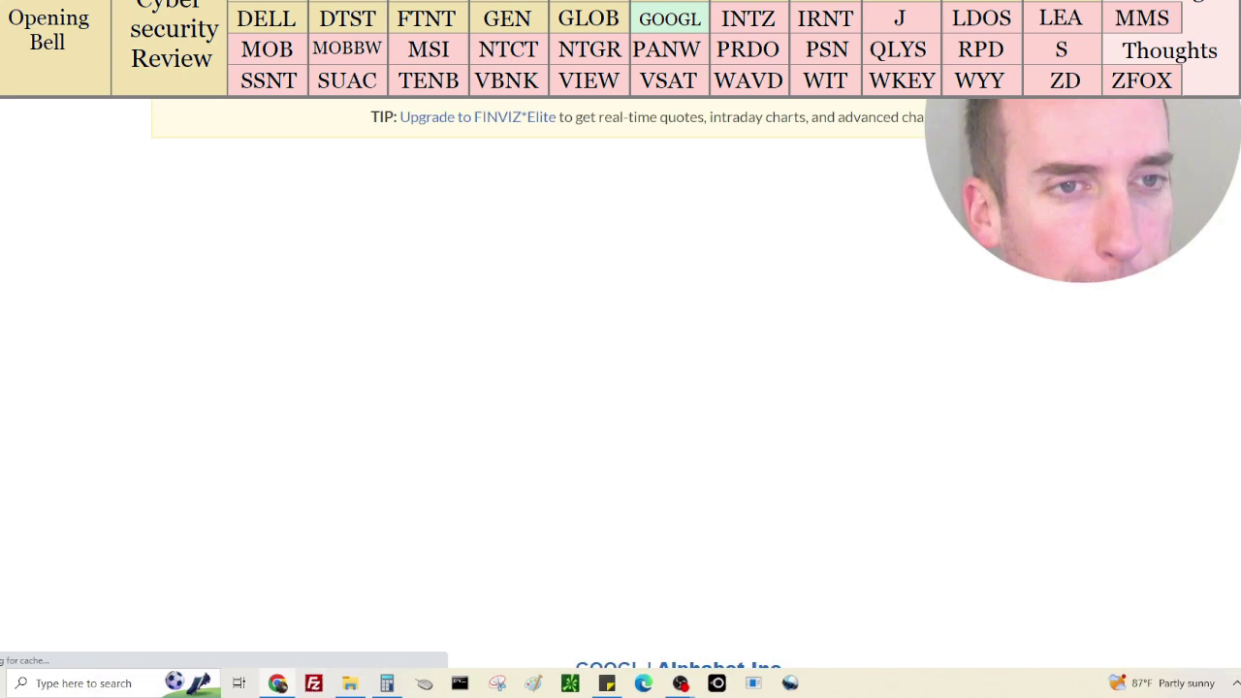
scroll(620, 388, "down", 4)
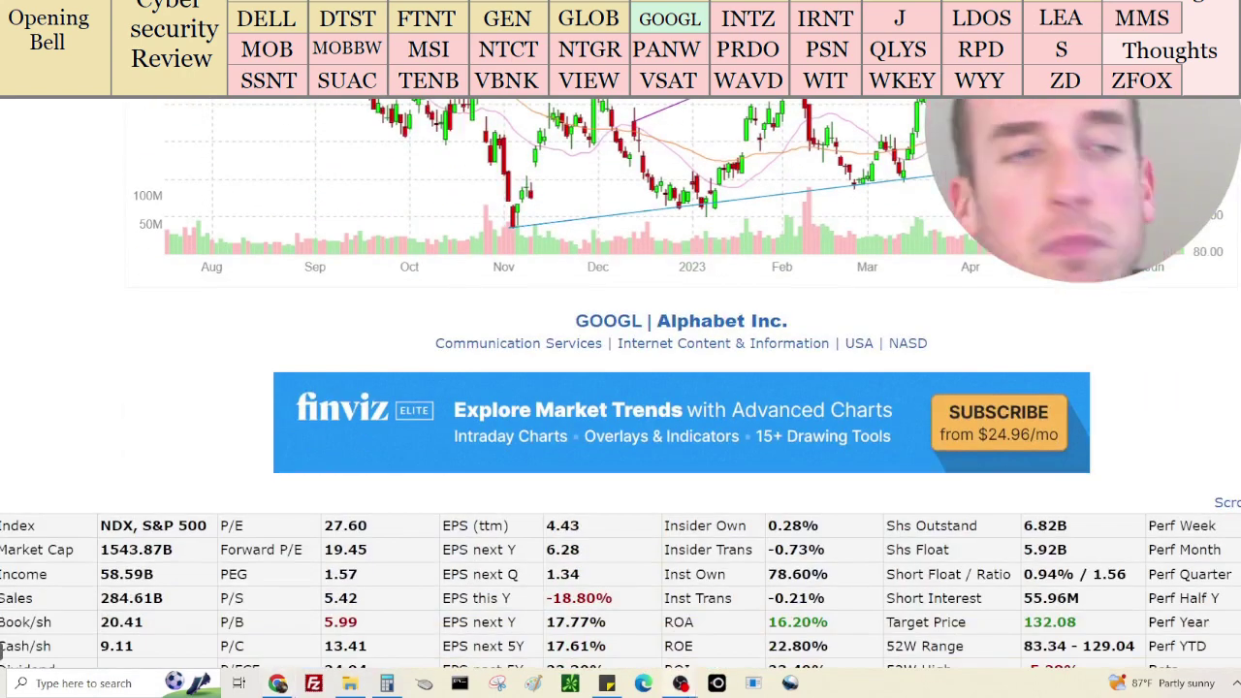
scroll(1192, 457, "down", 1)
scroll(1200, 451, "down", 1)
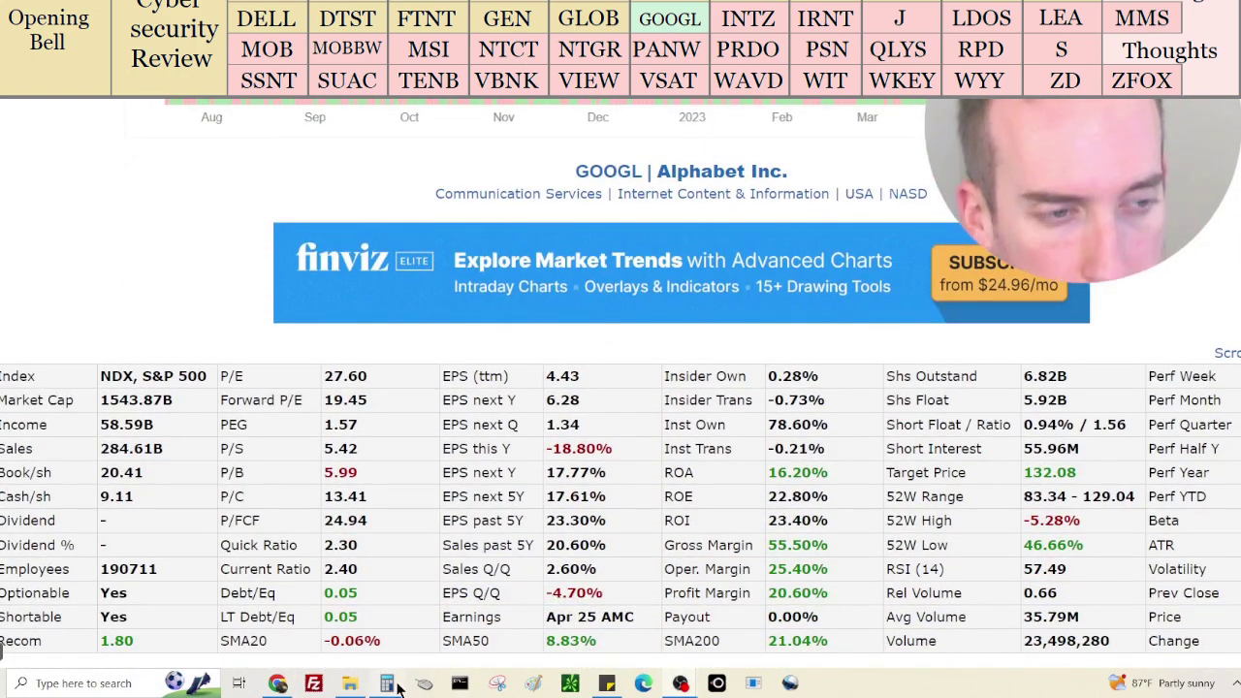
Clear the calculator and add GOOGL's sales of 284,610,000,000 and income of 58,590,000,000
left_click(388, 611)
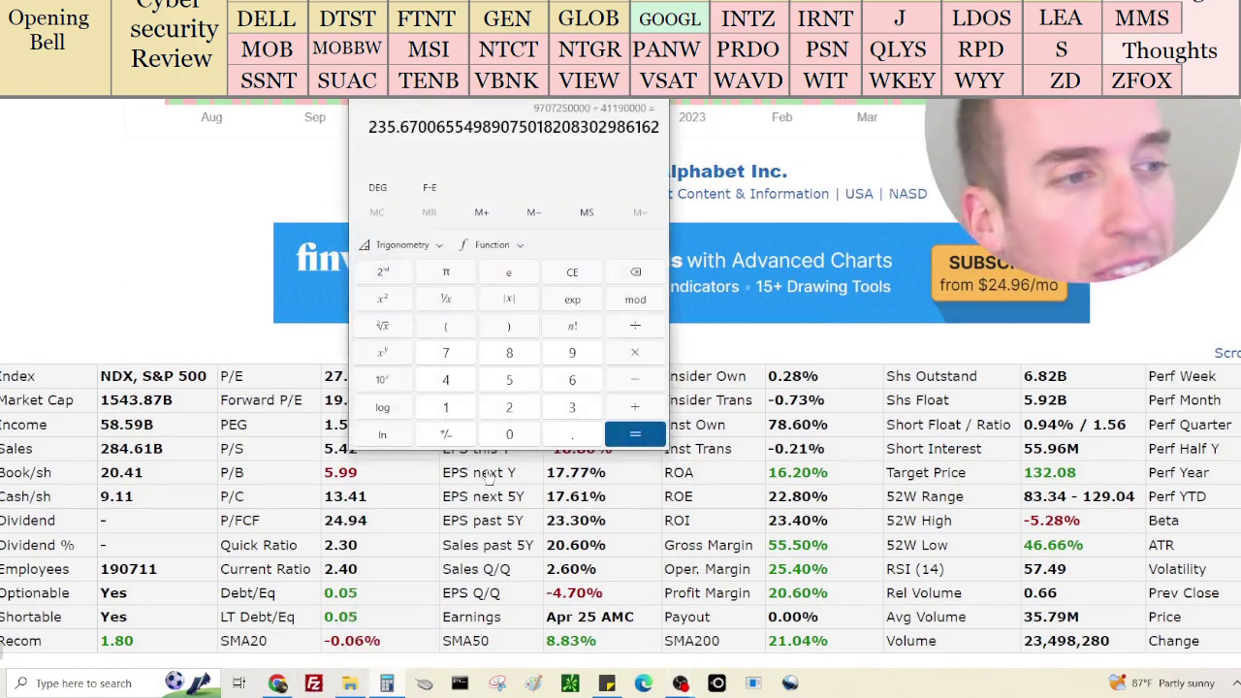
left_click(596, 273)
type("28")
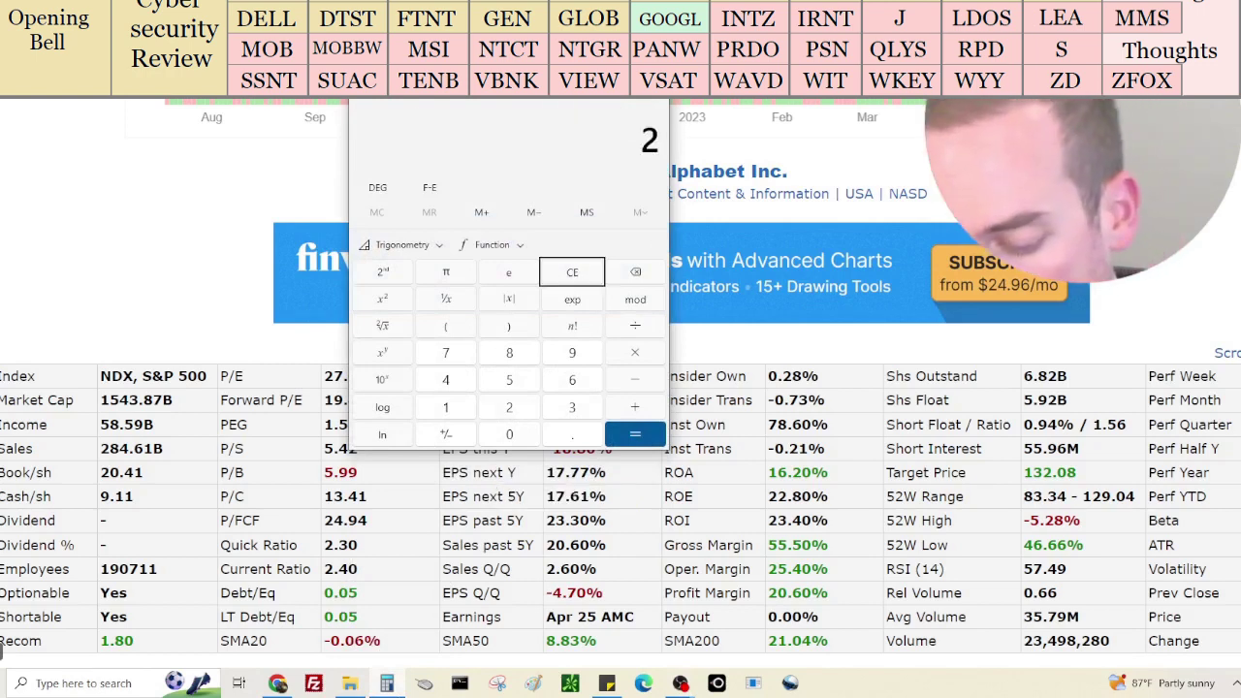
type("4,61")
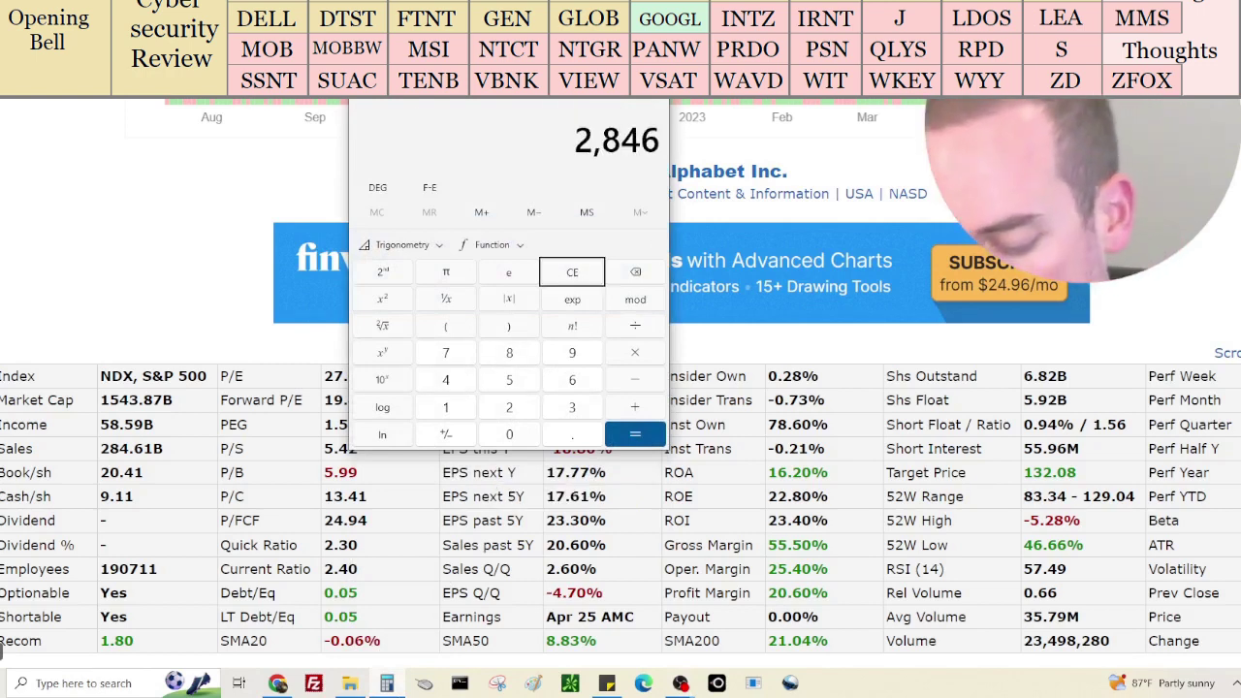
type("0,000,000")
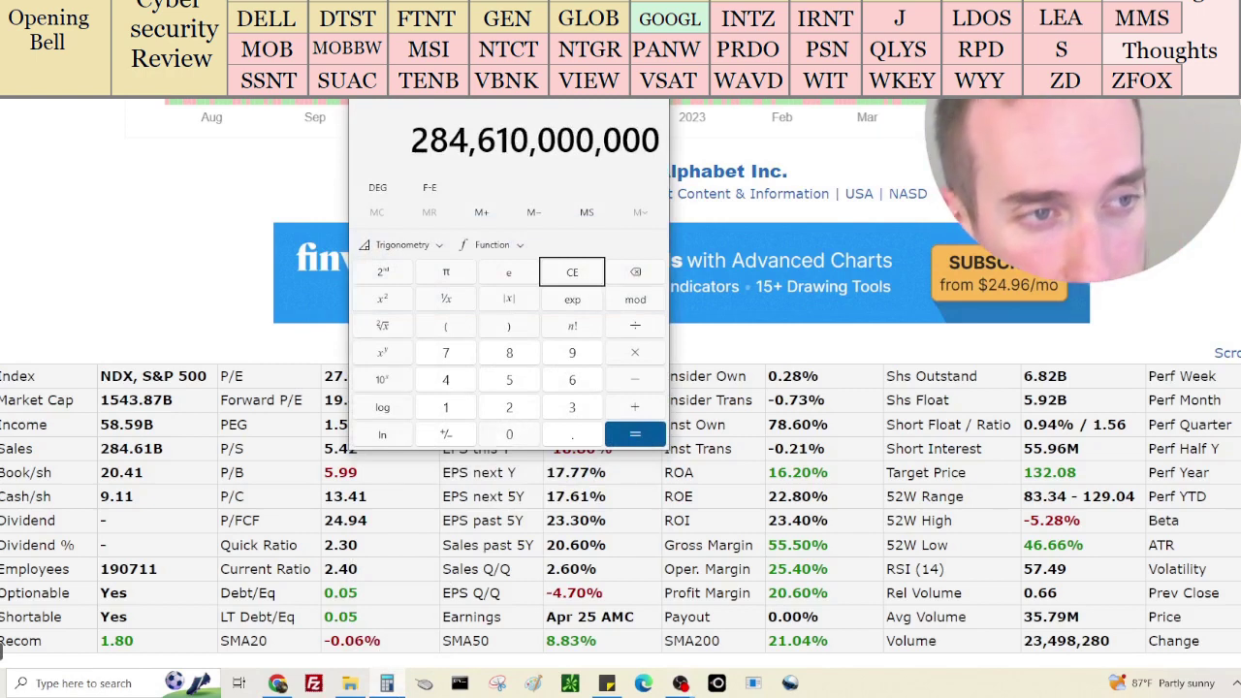
key("plus")
type("58,590,000,00")
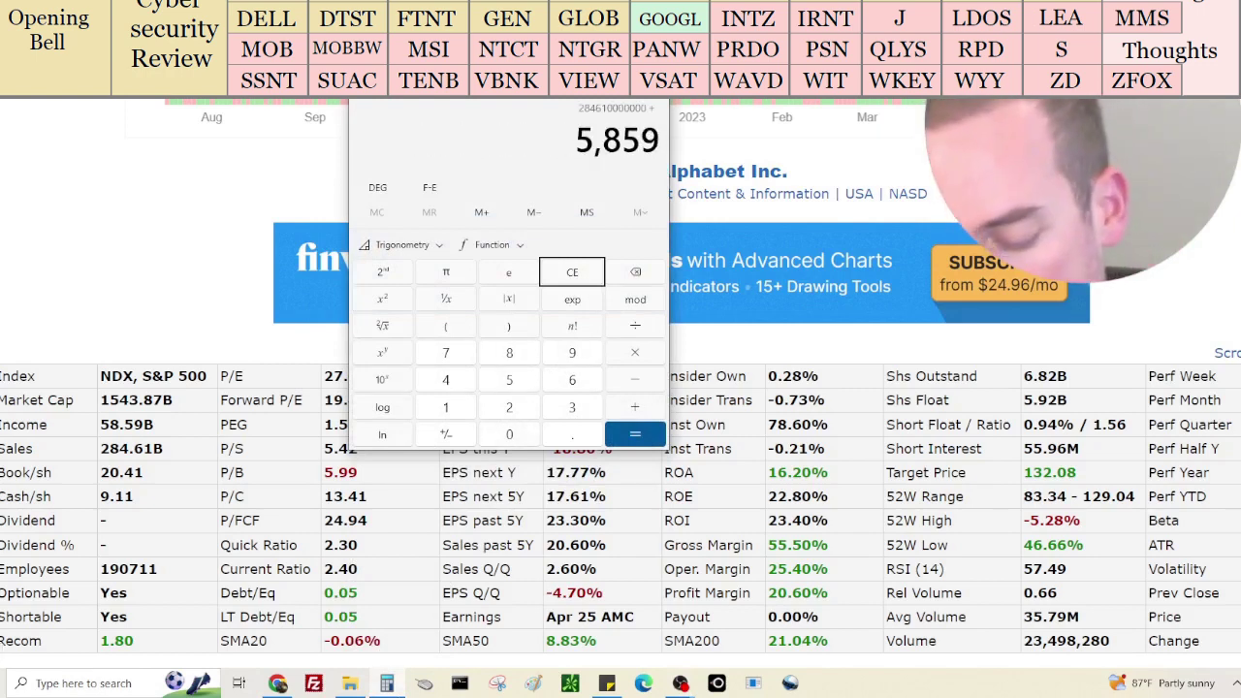
type("0")
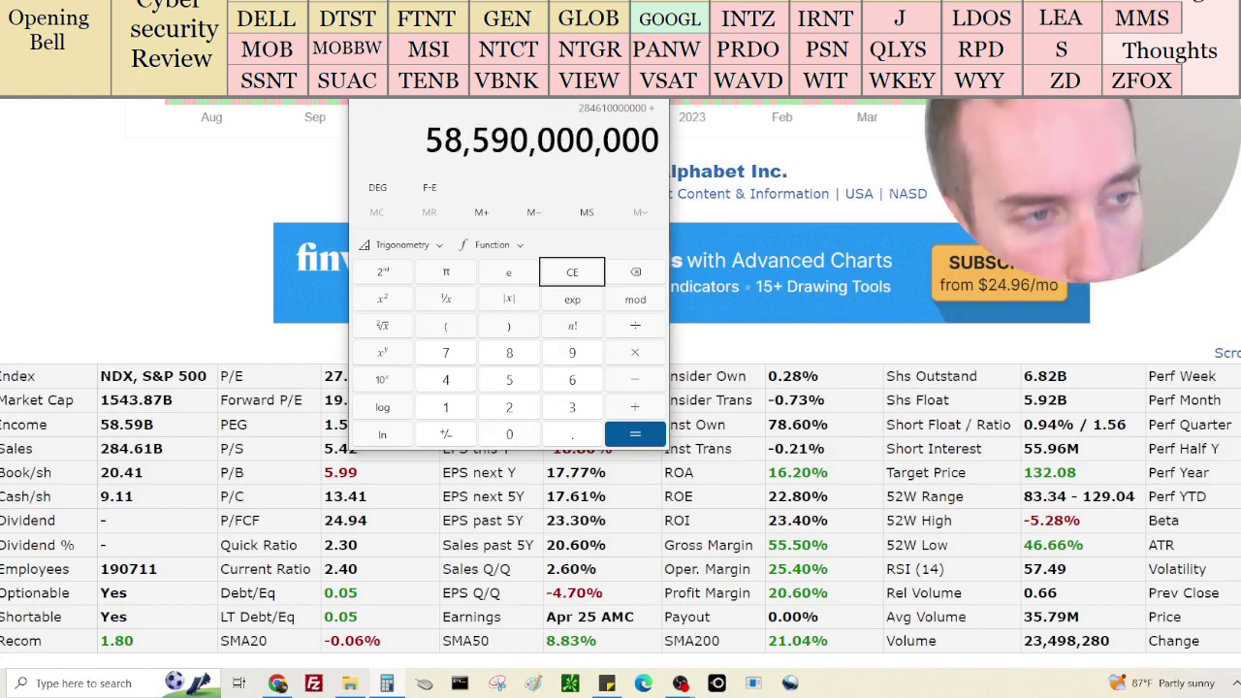
key("Return")
Add GOOGL's market cap of 1,543,870,000,000 to the calculator total
type("+15")
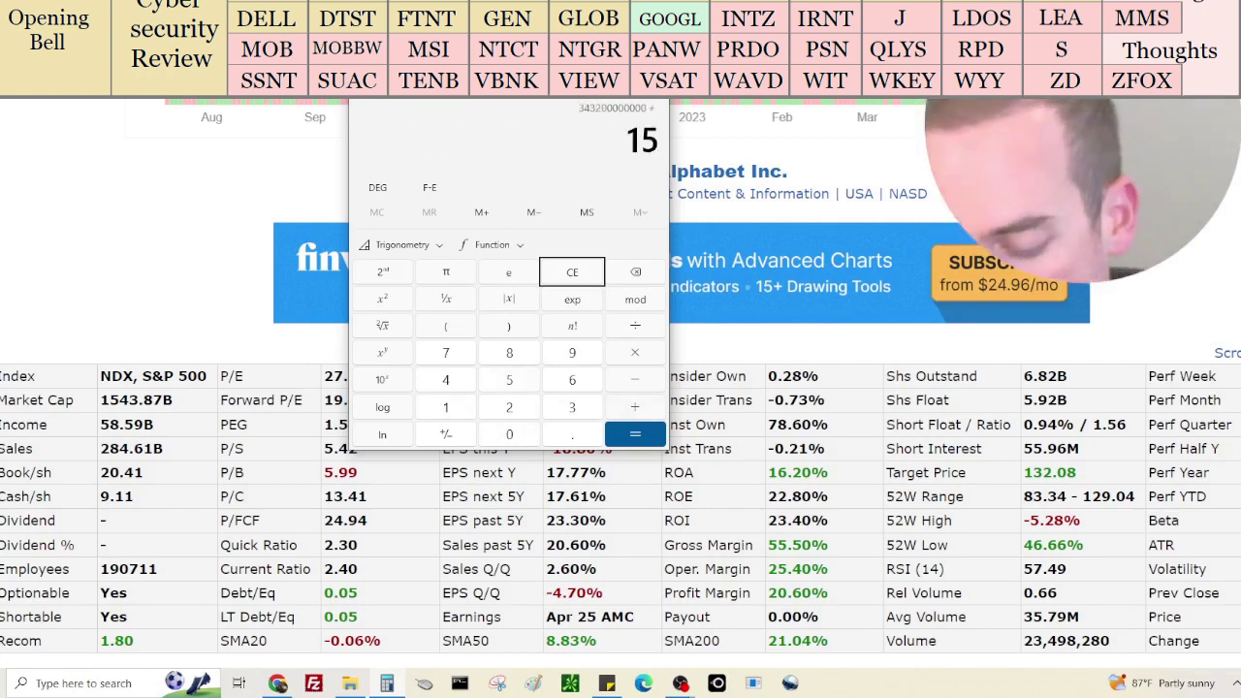
type("4387000000")
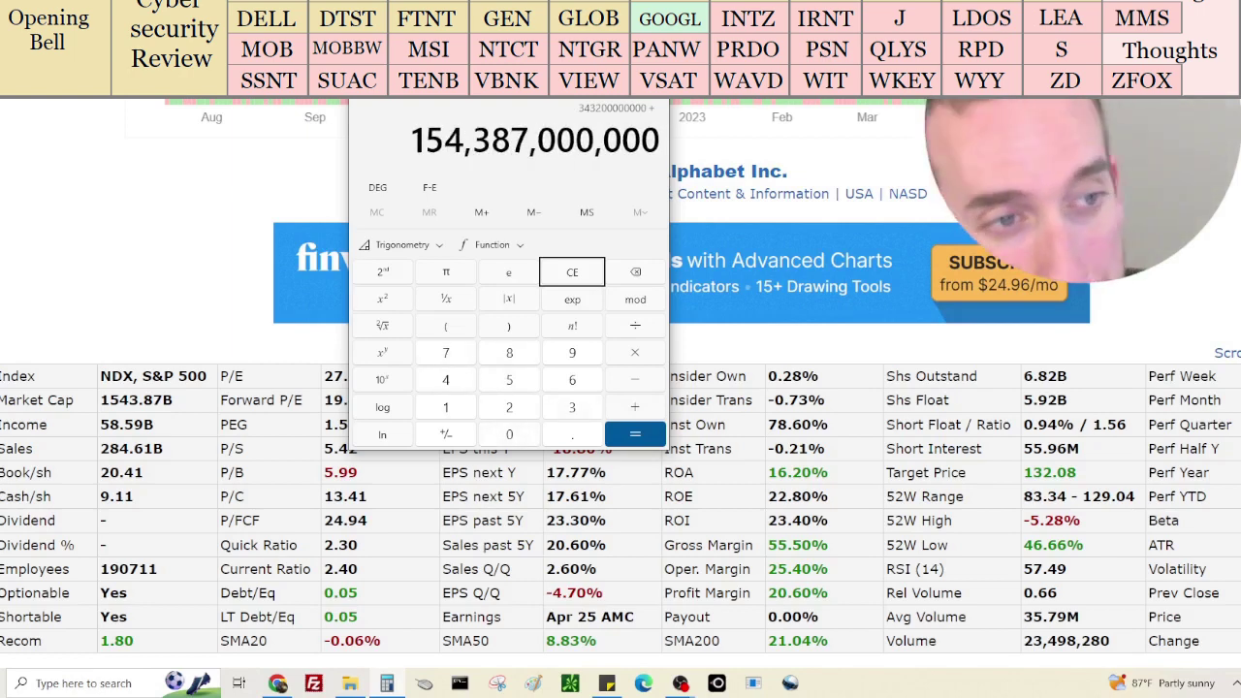
type("00")
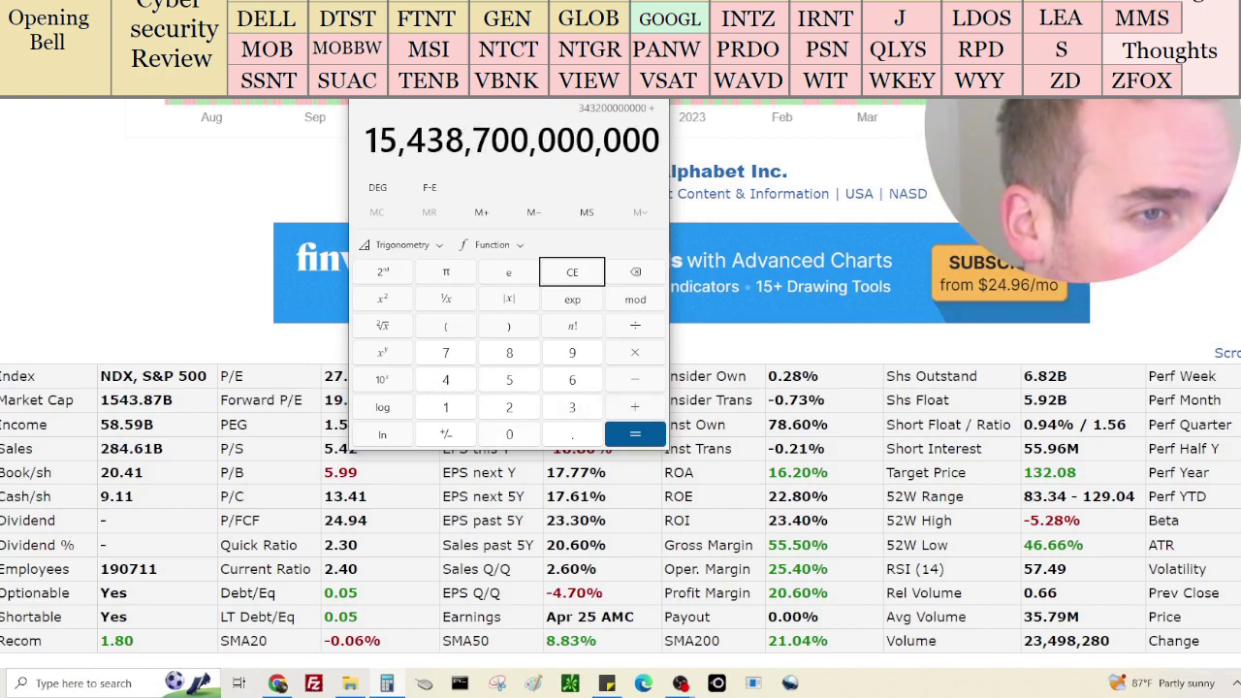
type("0")
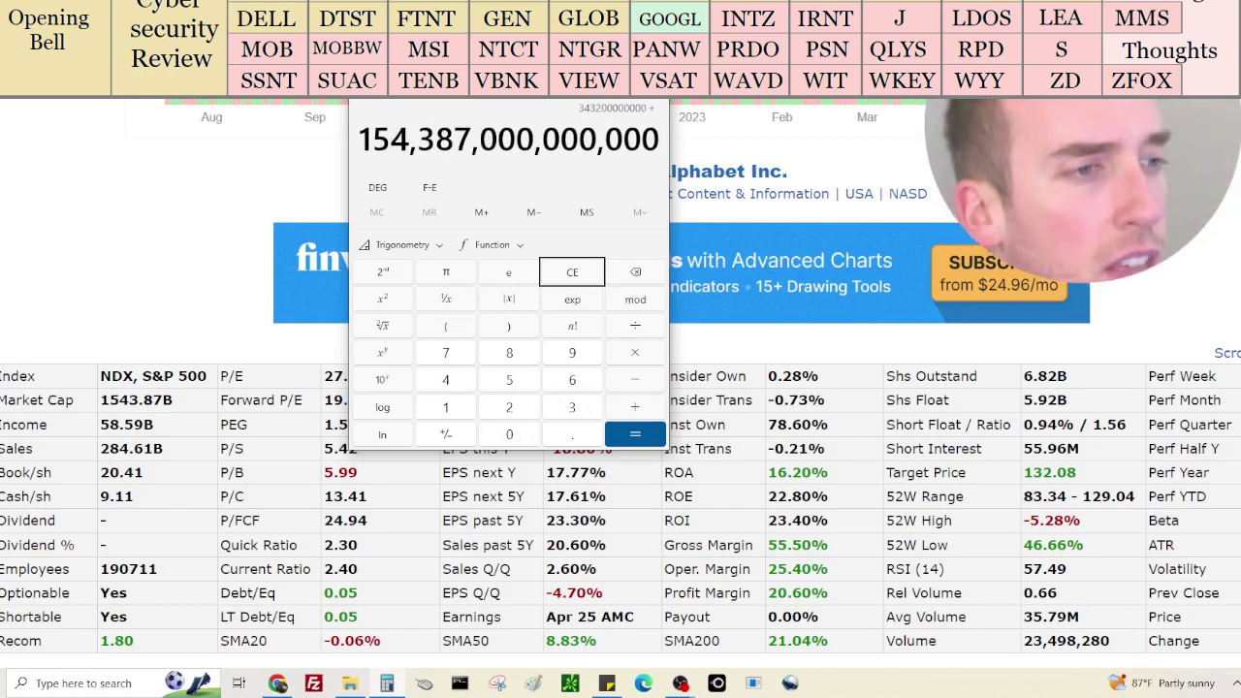
key("BackSpace")
key("BackSpace")
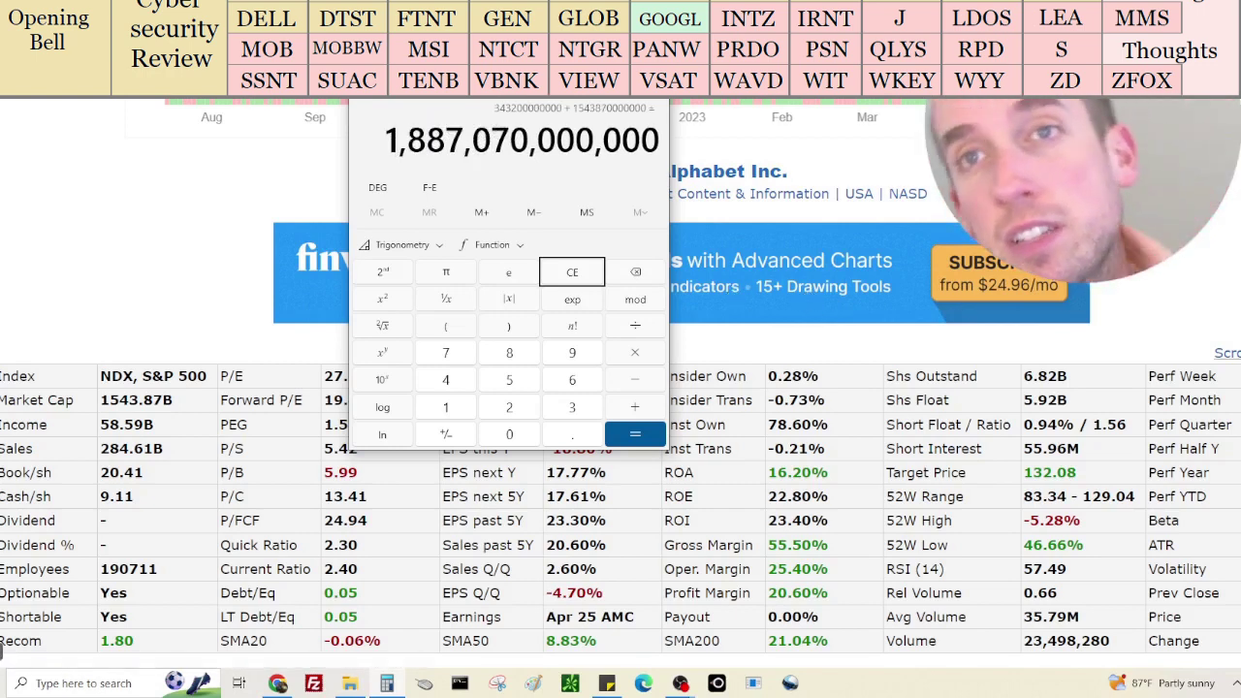
Open GOOGL's balance sheet, then add its 2022 cash and equivalents of 21,879 million to the calculator total and subtract total debt of 14,999 million
left_click(850, 600)
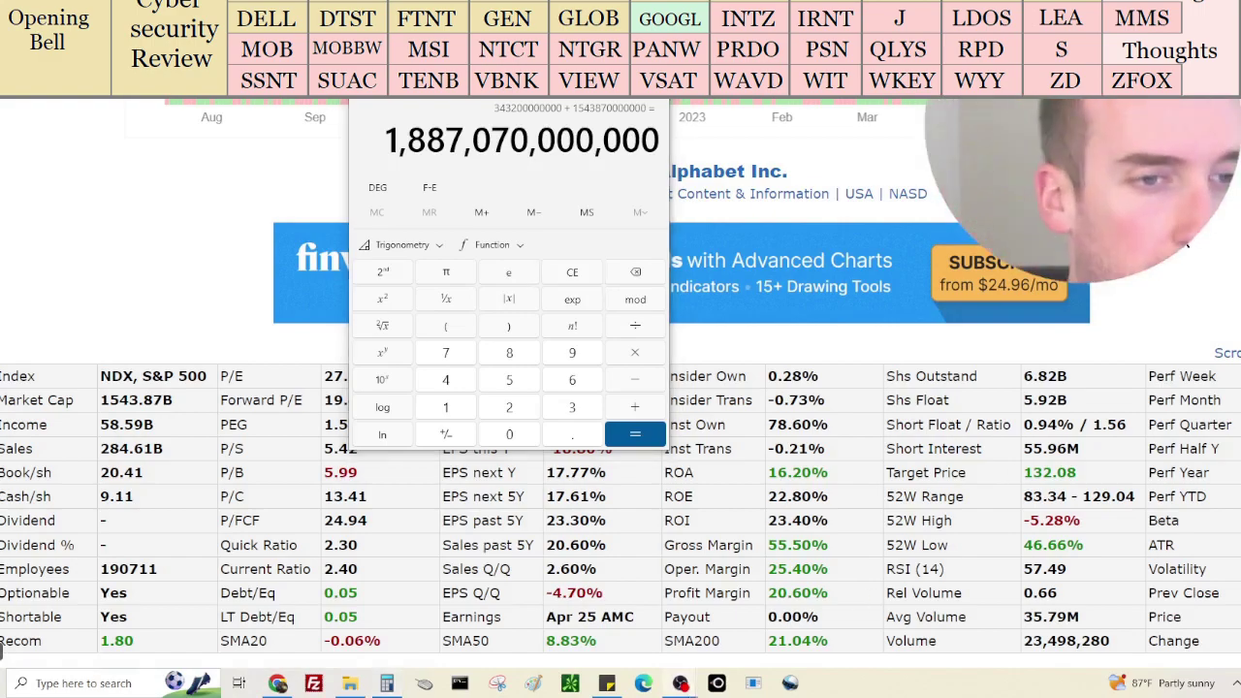
scroll(850, 603, "down", 10)
scroll(850, 603, "down", 10)
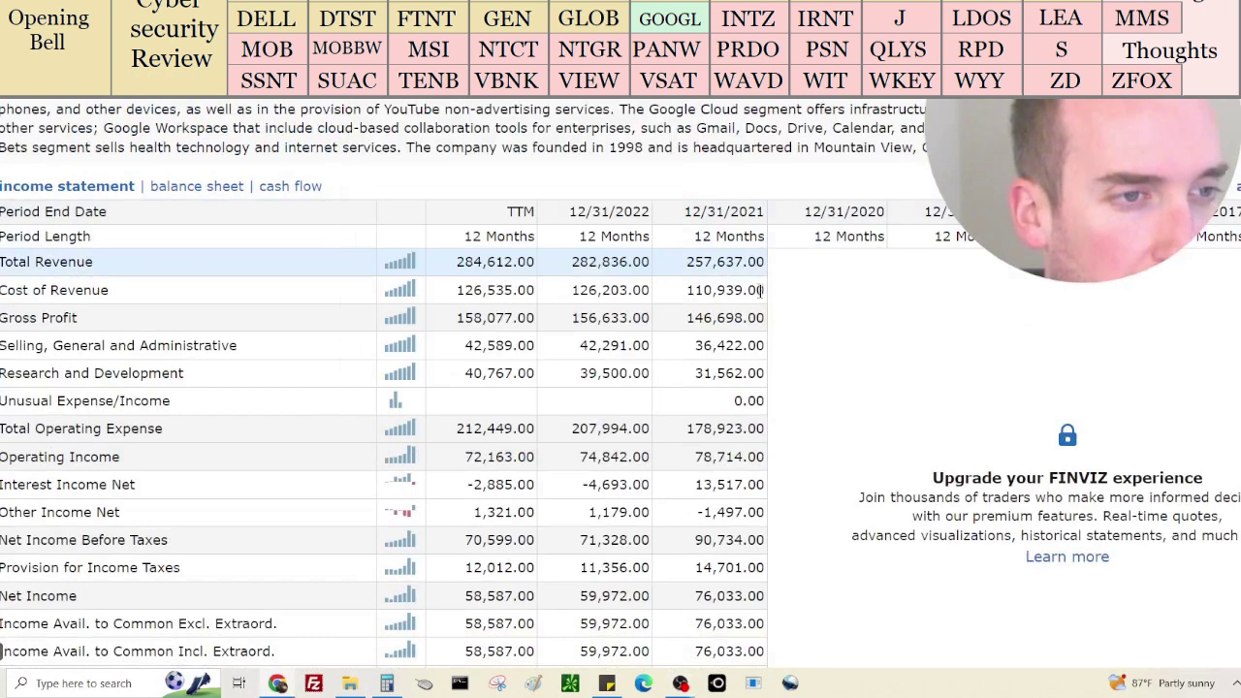
left_click(197, 185)
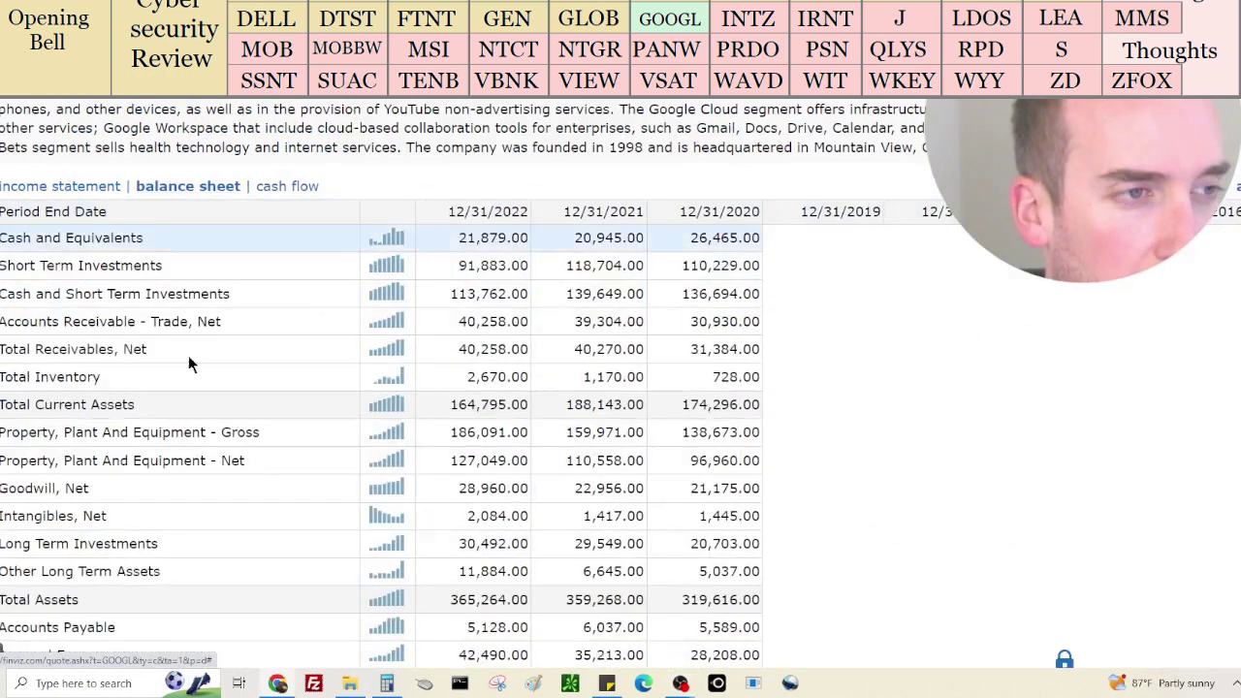
left_click(387, 684)
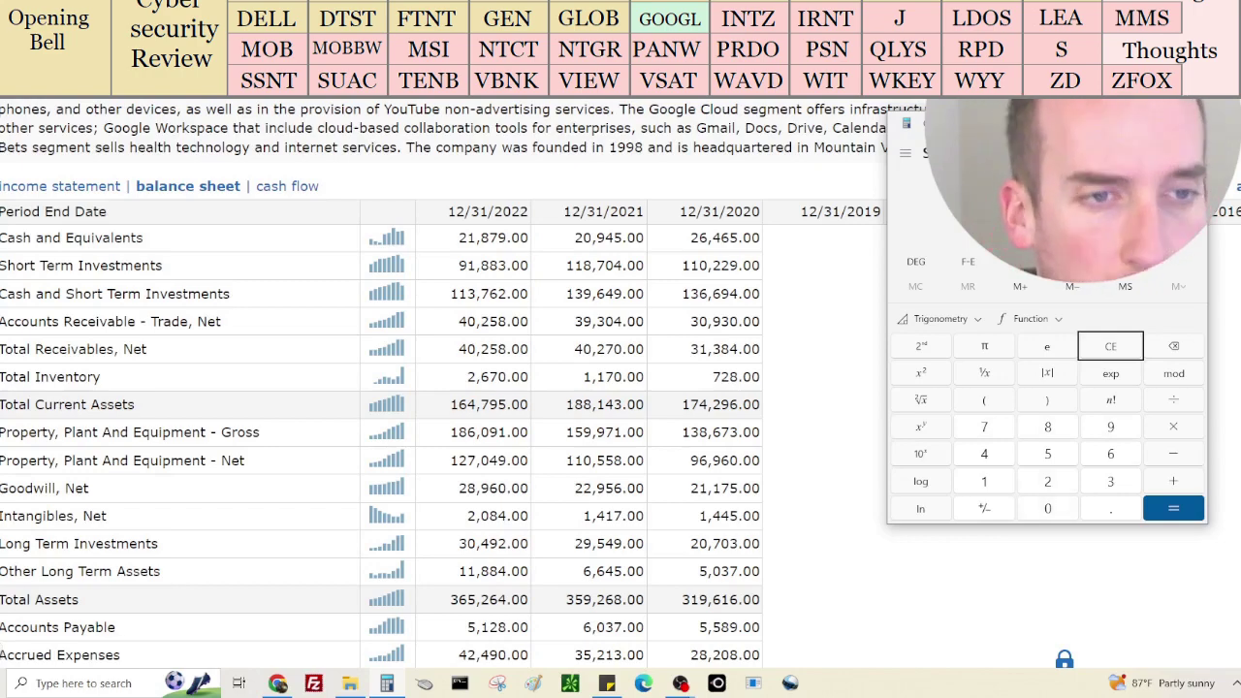
scroll(579, 495, "down", 4)
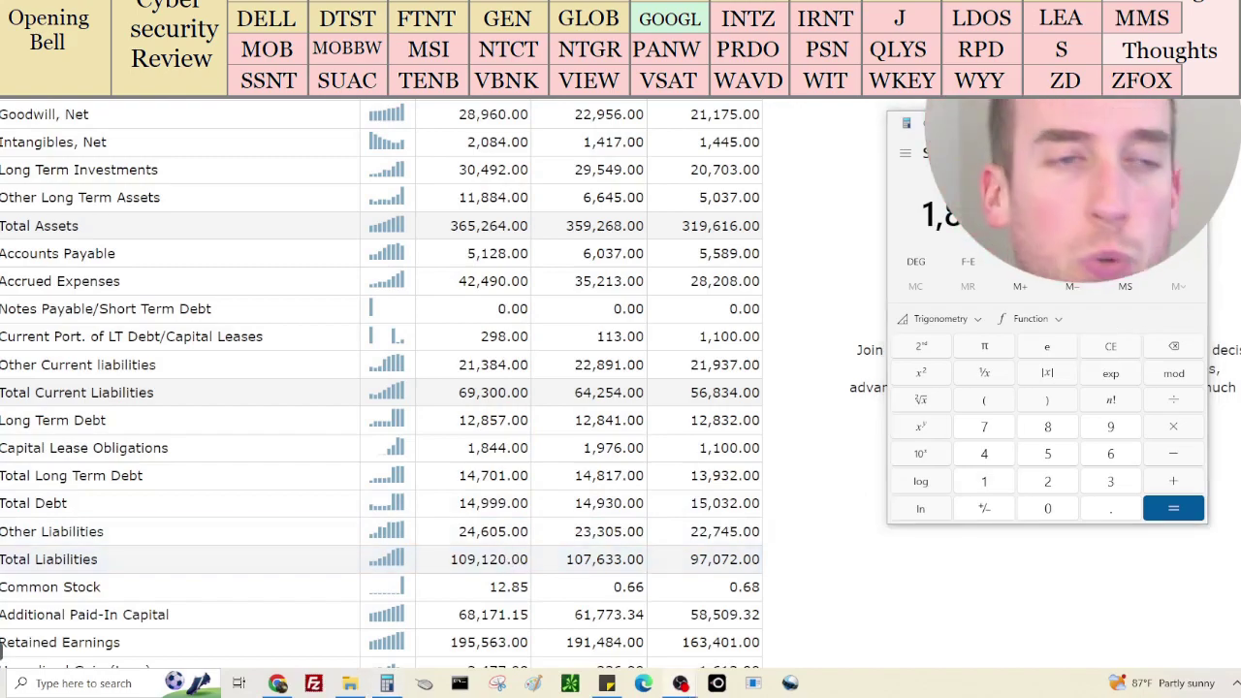
Divide the calculator total by GOOGL's share float of 5,920,000,000 to estimate the fair value per share
scroll(628, 582, "up", 20)
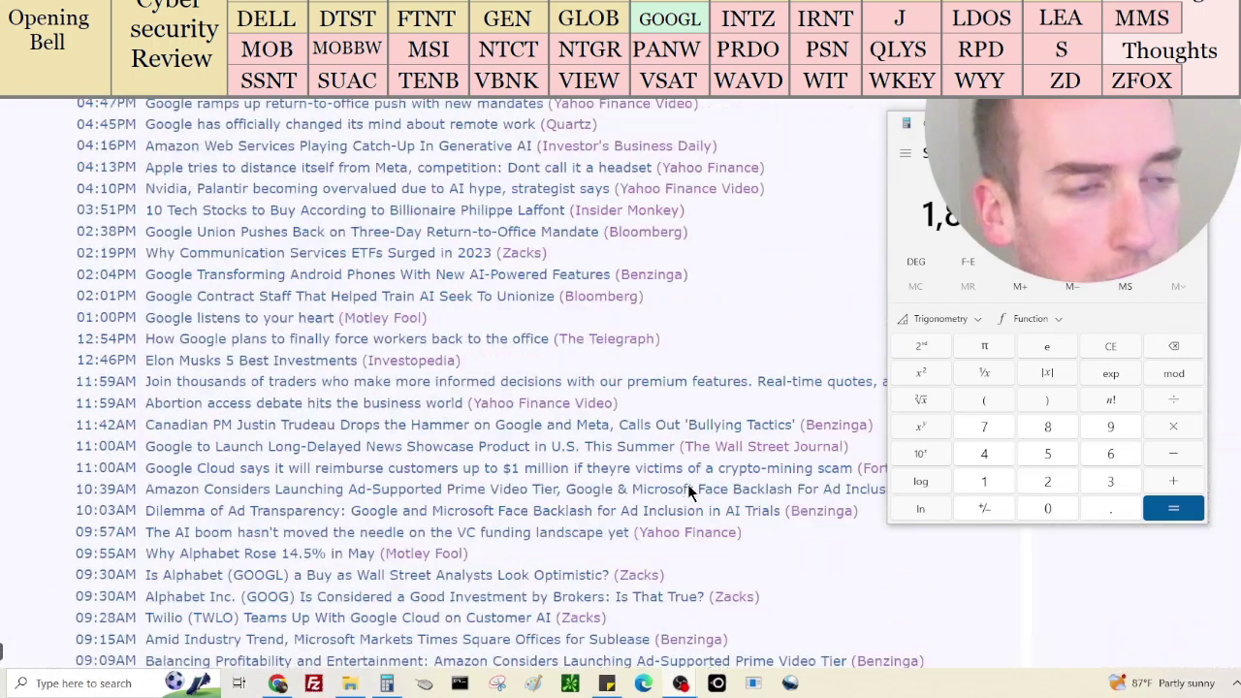
scroll(725, 432, "up", 3)
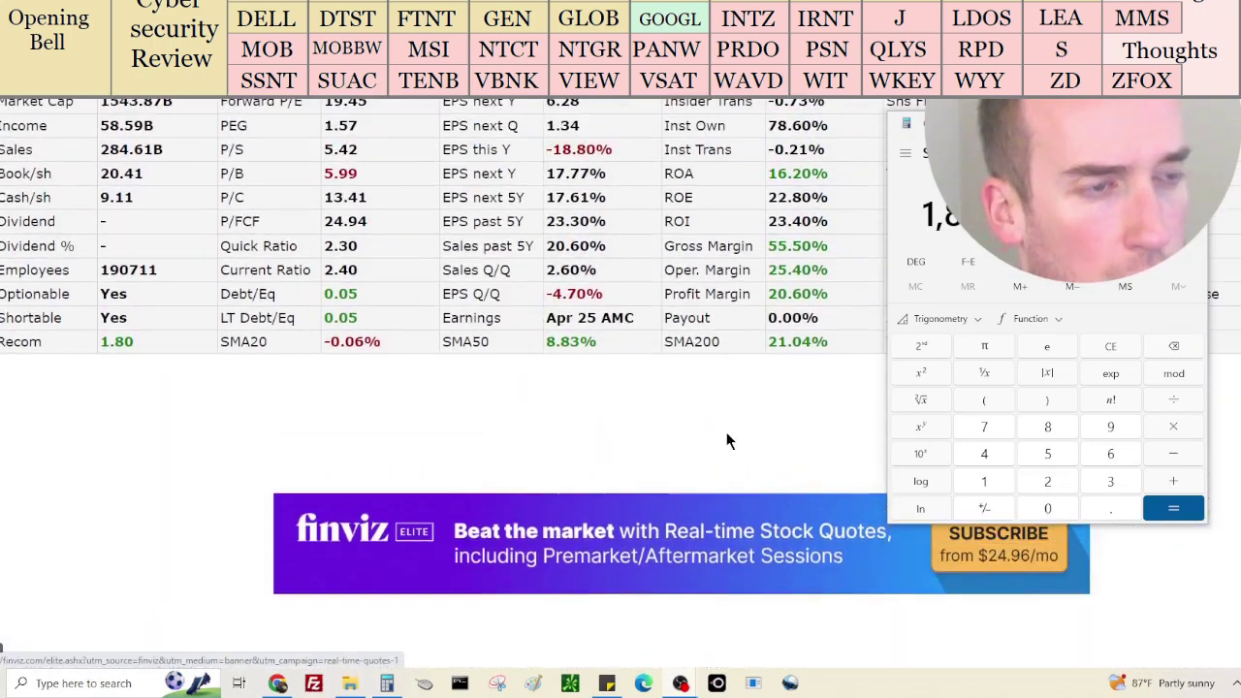
left_click_drag(1063, 113, 617, 98)
key("slash")
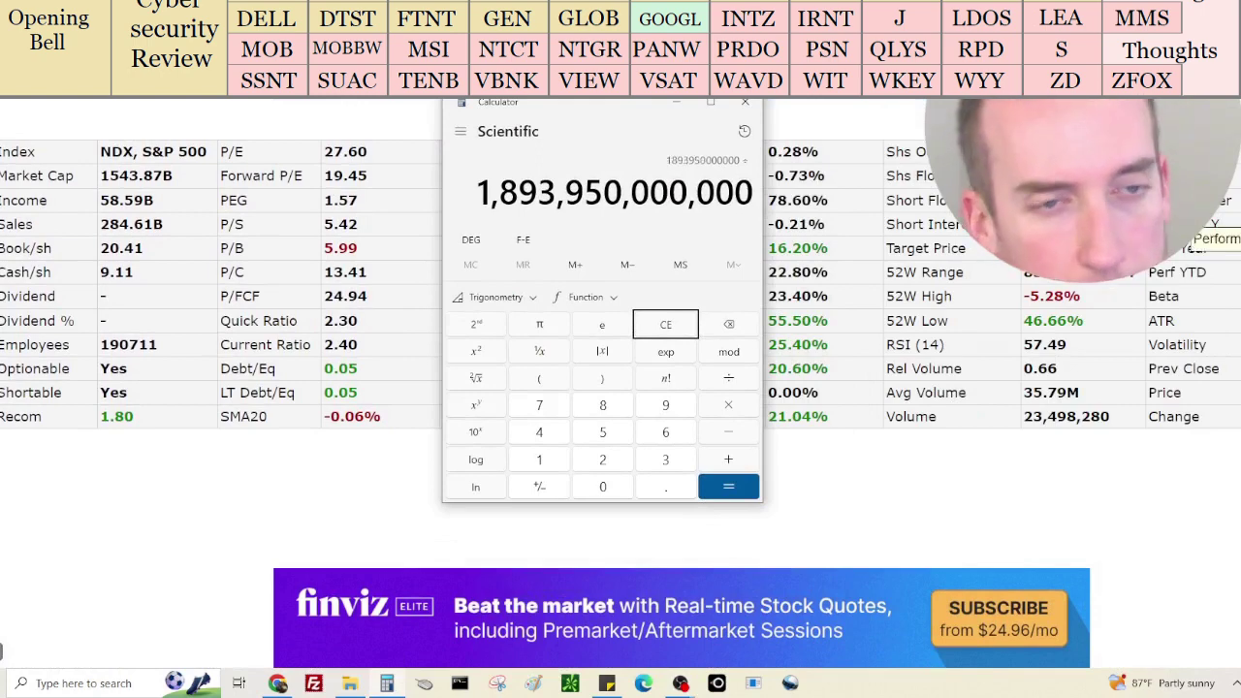
type("5,920,000,000")
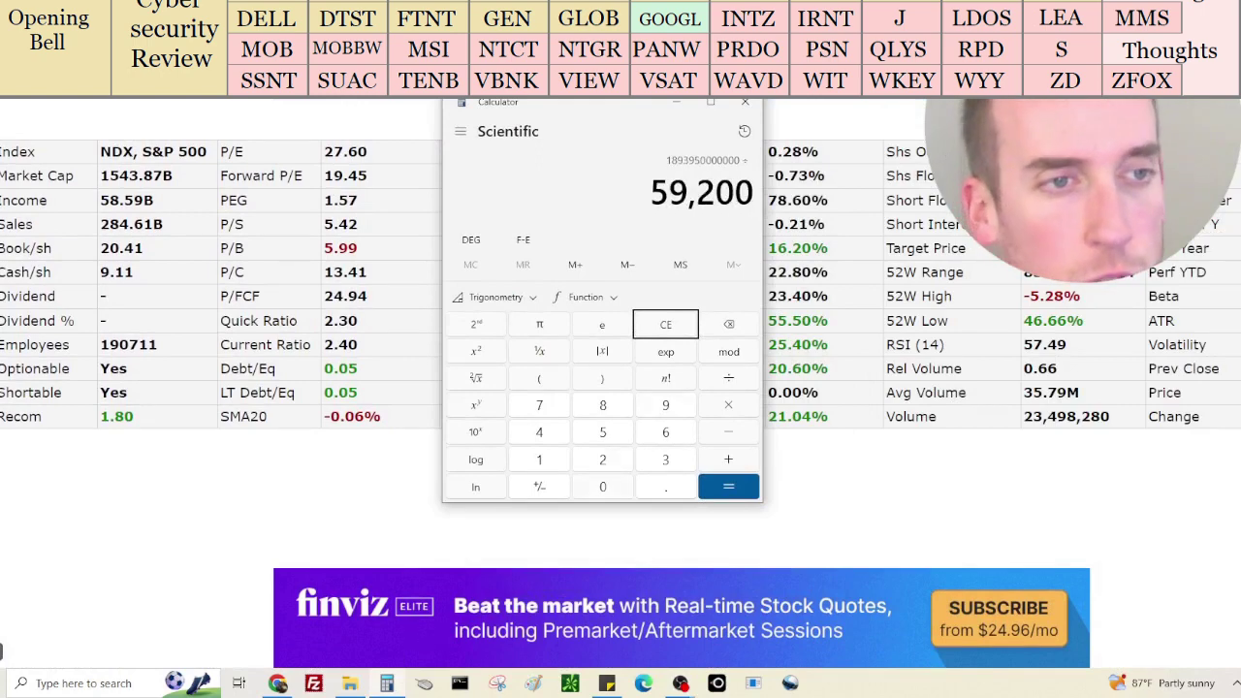
key("Return")
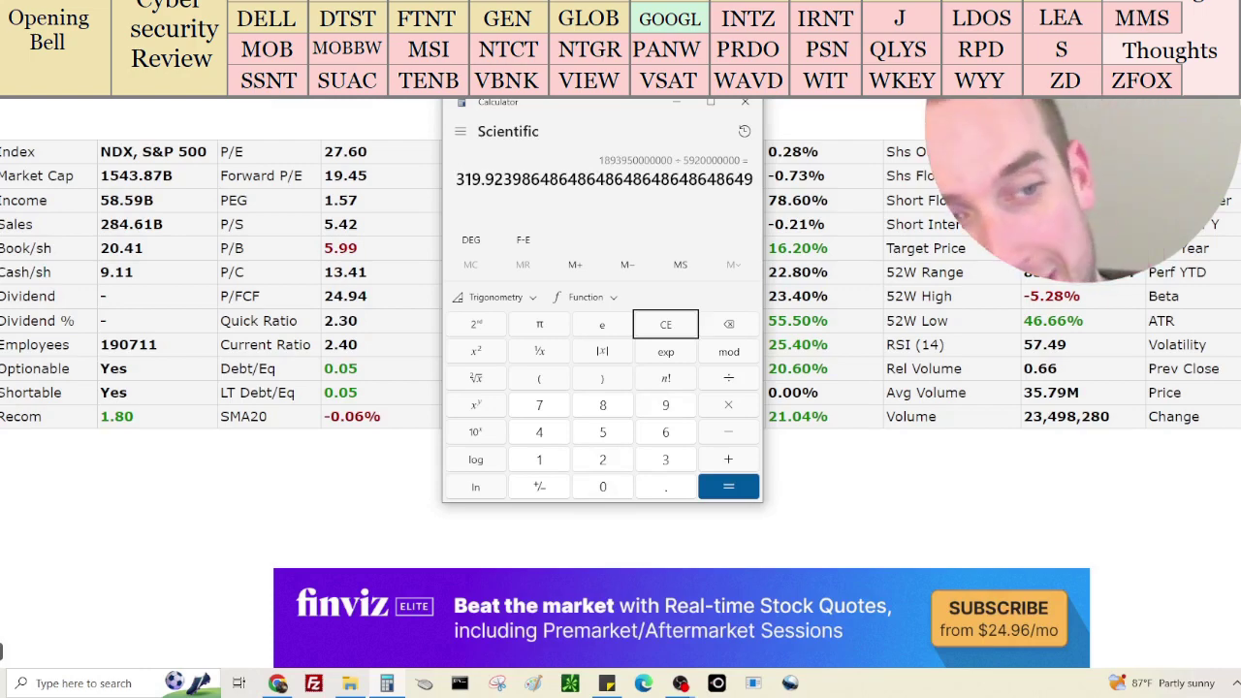
Review the GOOGL fundamentals and look up the average annual return for googl
scroll(1217, 334, "up", 6)
scroll(1217, 335, "down", 5)
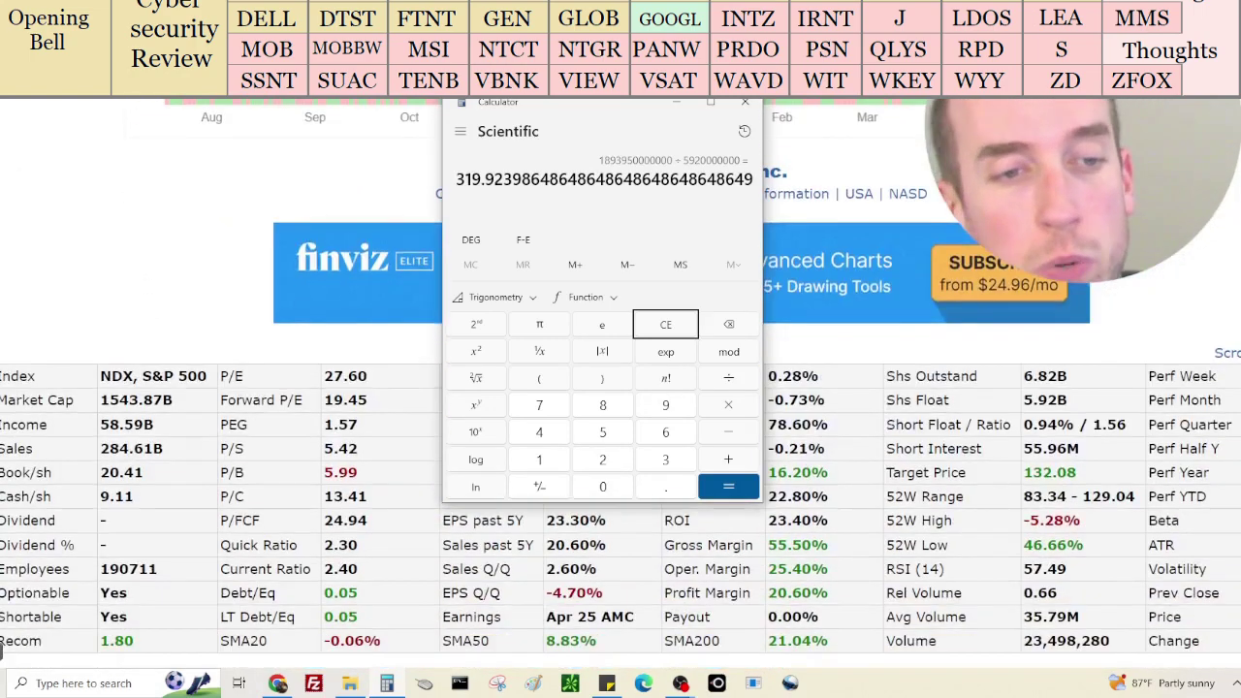
scroll(1216, 334, "up", 4)
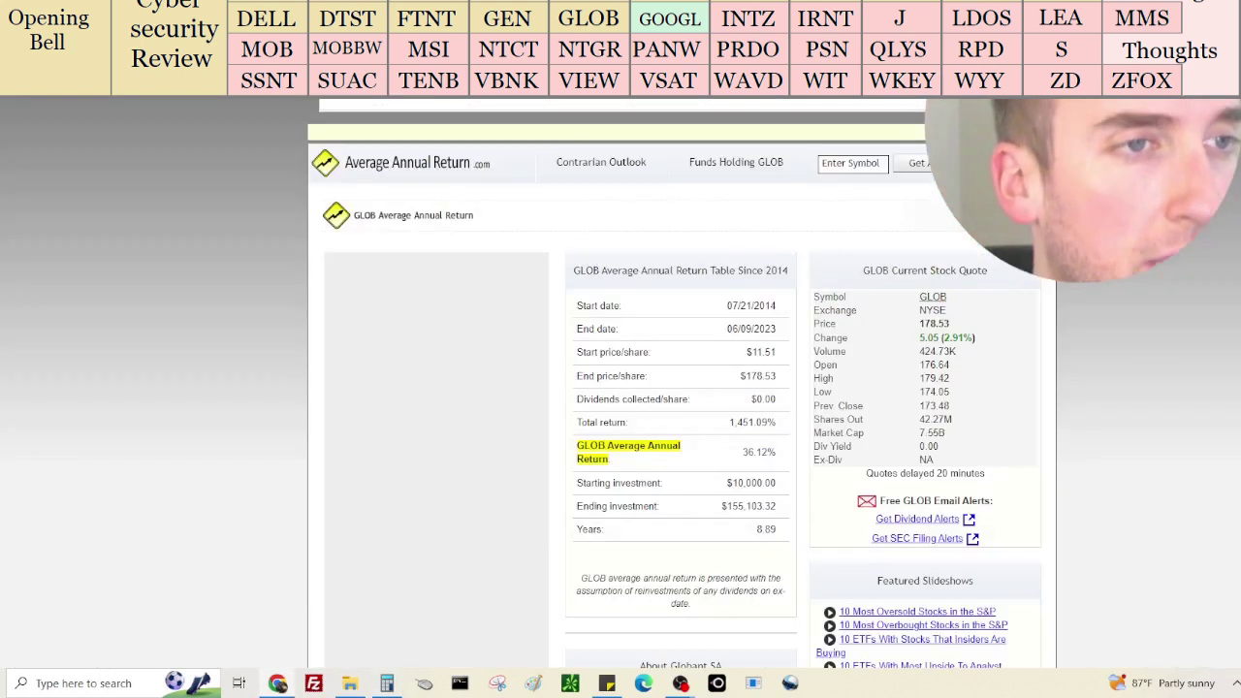
left_click(877, 163)
type("googl")
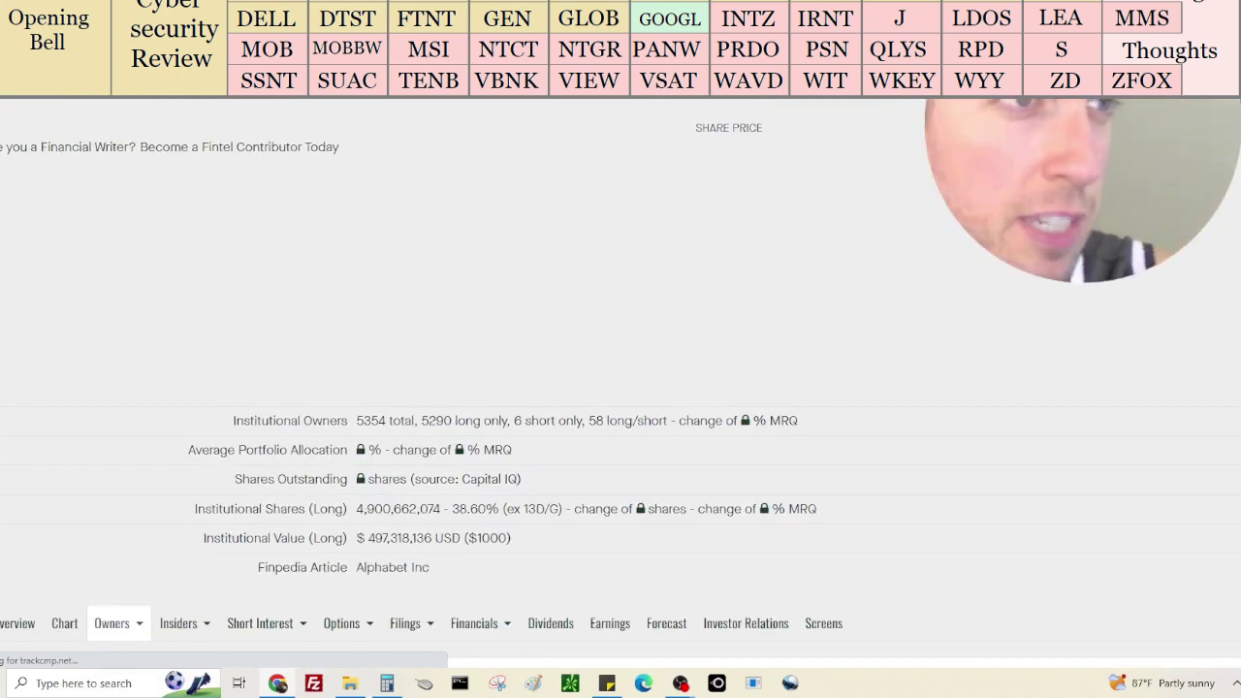
Compare Alphabet's institutional long shares on Fintel with the GOOGL share float and institutional ownership on Finviz
key("ctrl+Tab")
scroll(620, 388, "down", 1)
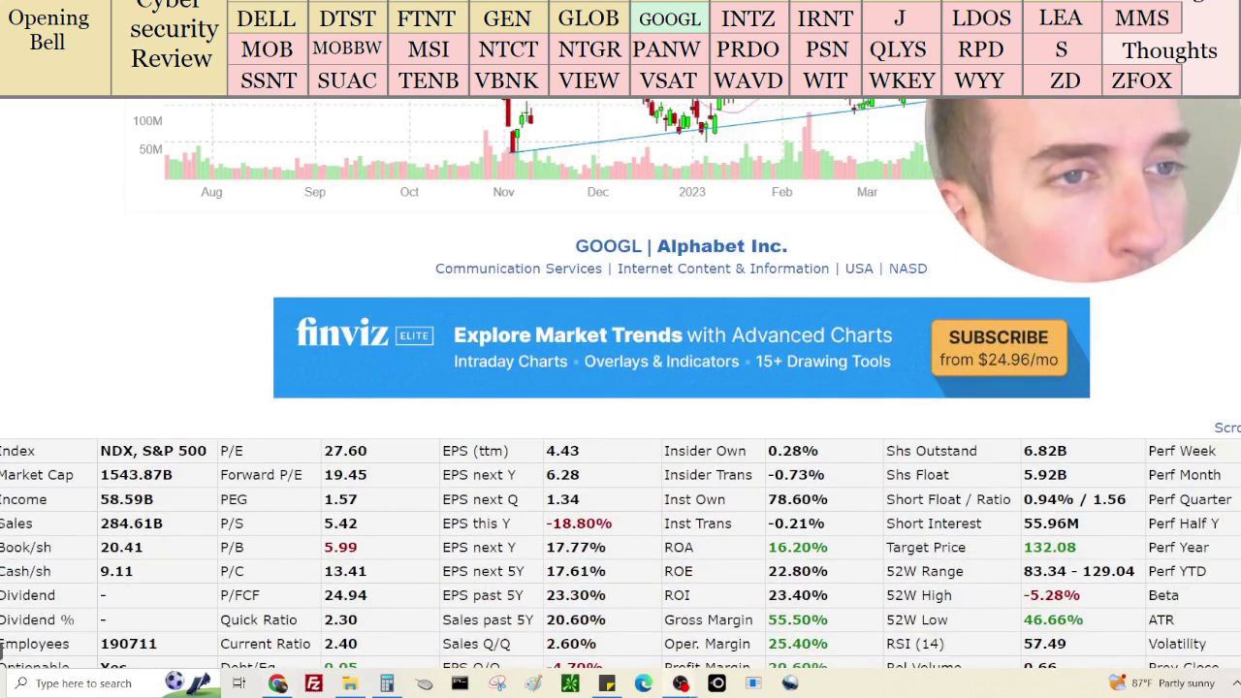
key("ctrl+shift+Tab")
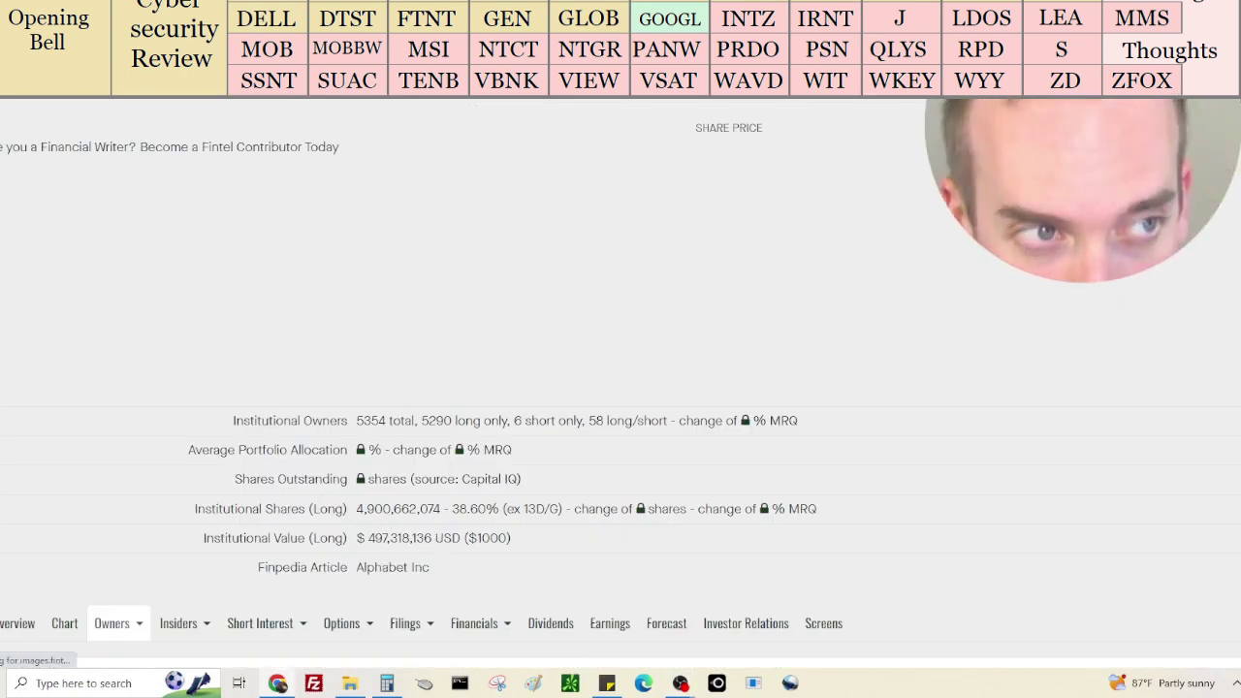
key("ctrl+Tab")
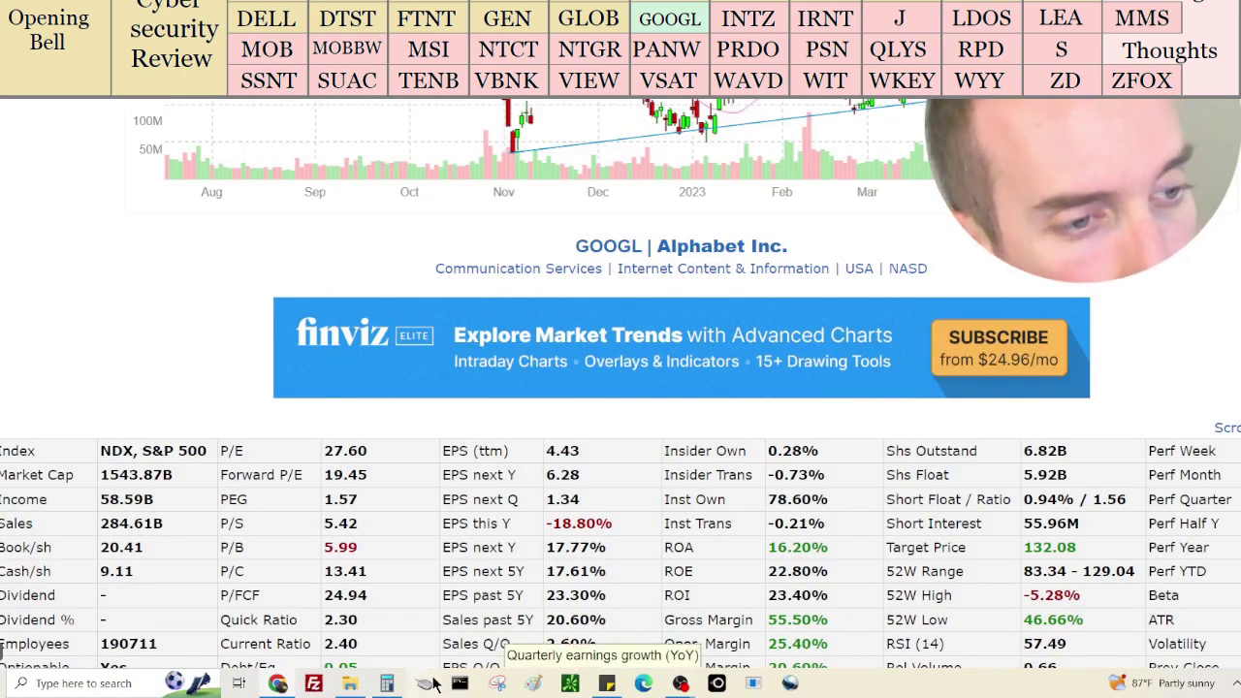
In Calculator, work out GOOGL's institutional share of float as a percentage: 4,900,000,000 ÷ 5,920,000,000 × 100
left_click(387, 684)
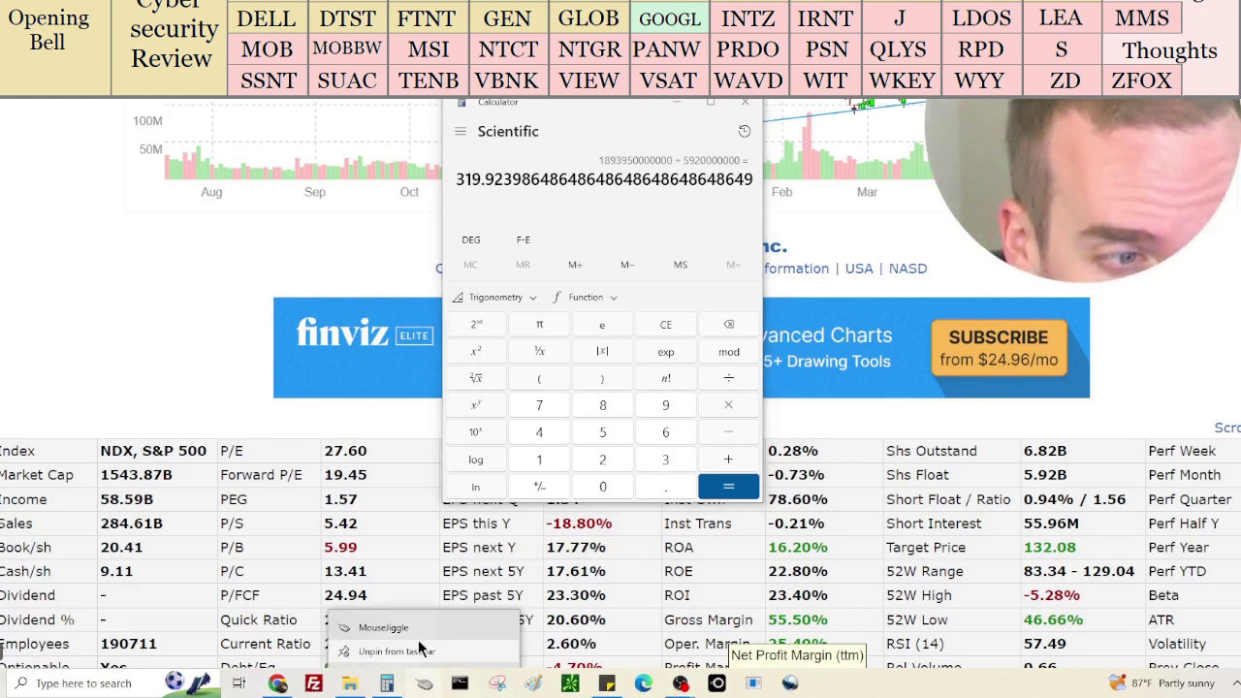
left_click(665, 326)
type("4900000000 ÷ ")
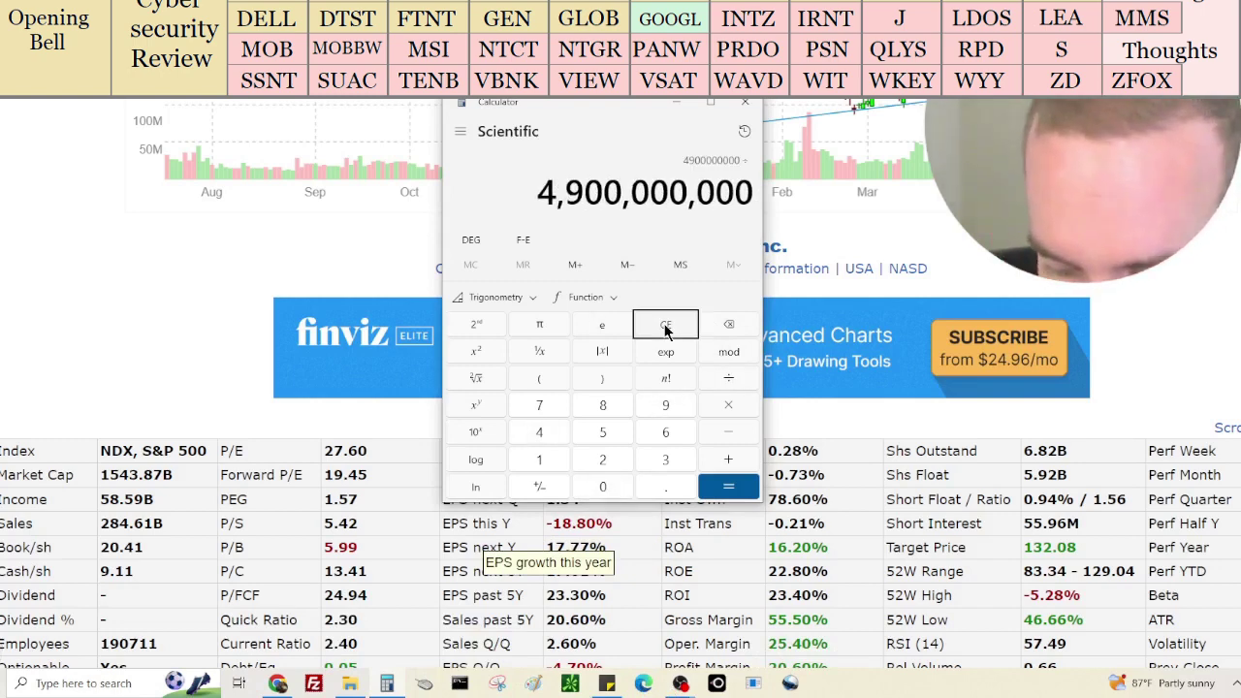
type("5,920,000,000")
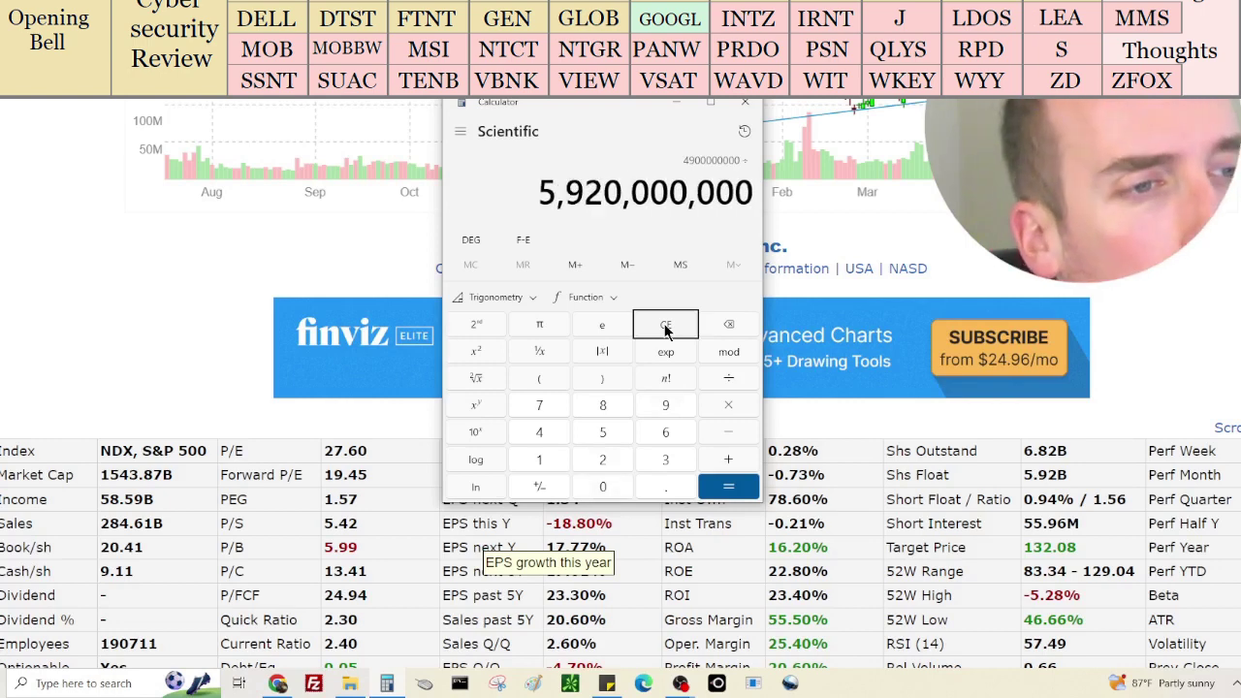
key("Return")
key("asterisk")
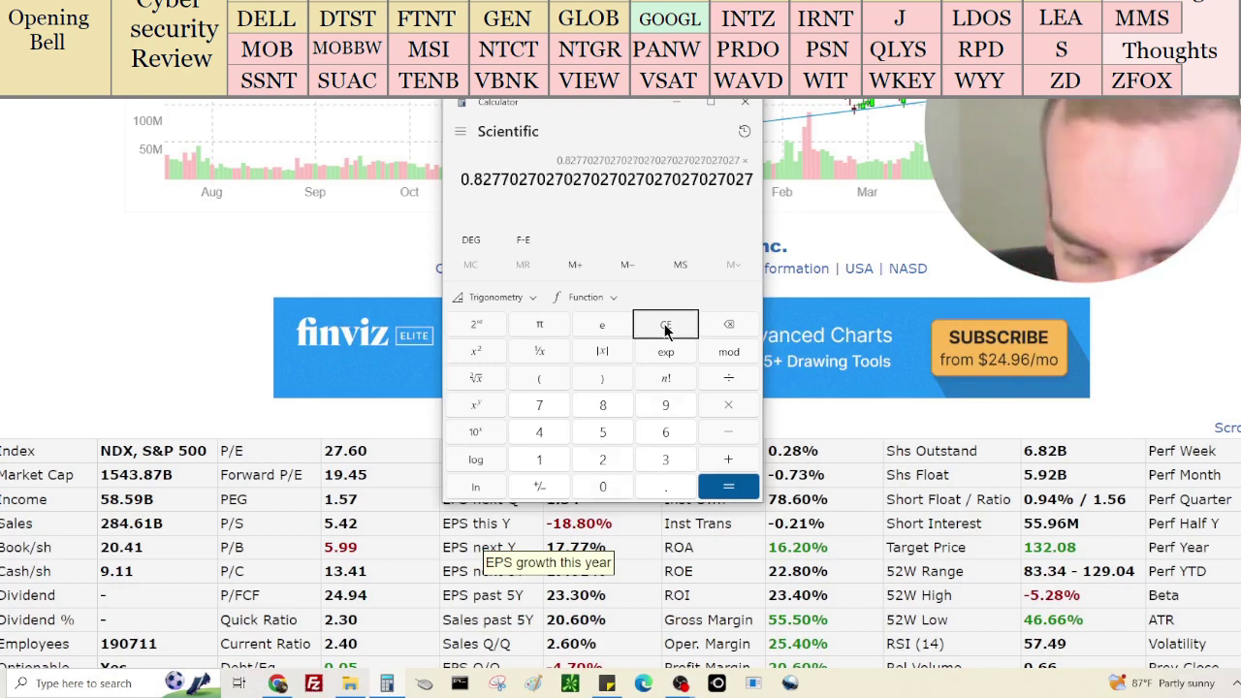
type("100")
key("Return")
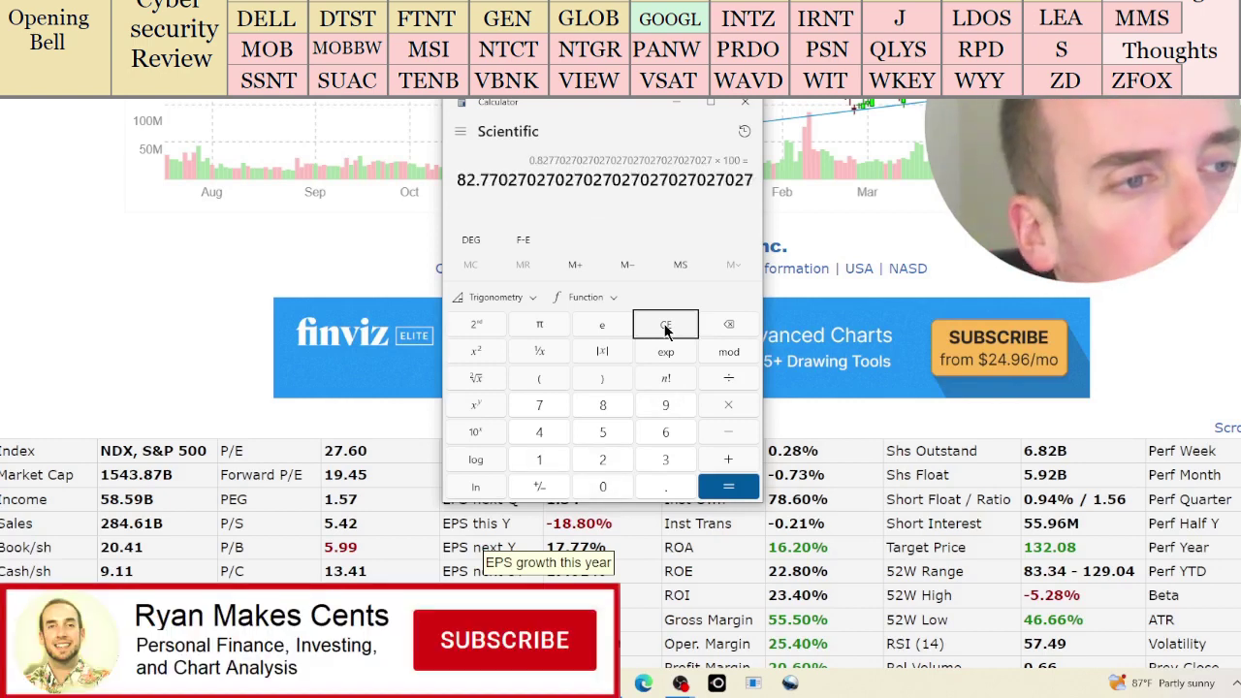
Check GOOGL's institutional ownership on Finviz and switch its price chart to the monthly timeframe
left_click(1219, 298)
scroll(829, 434, "down", 1)
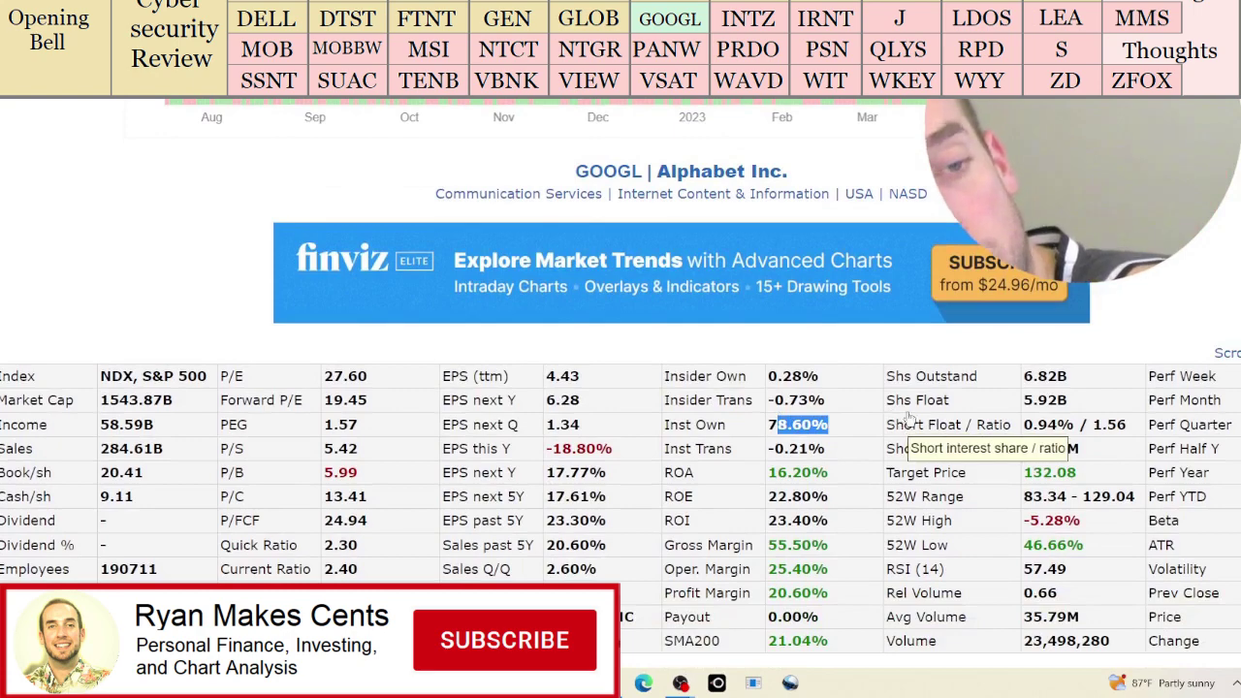
scroll(914, 417, "up", 5)
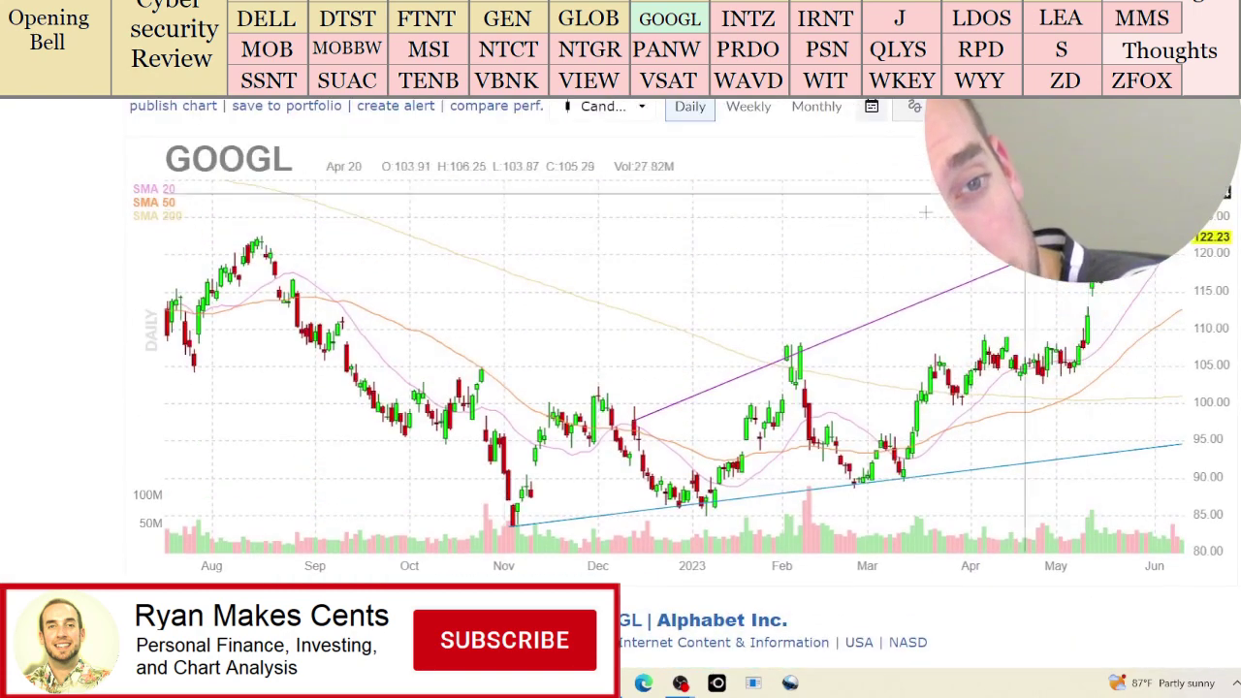
left_click(823, 111)
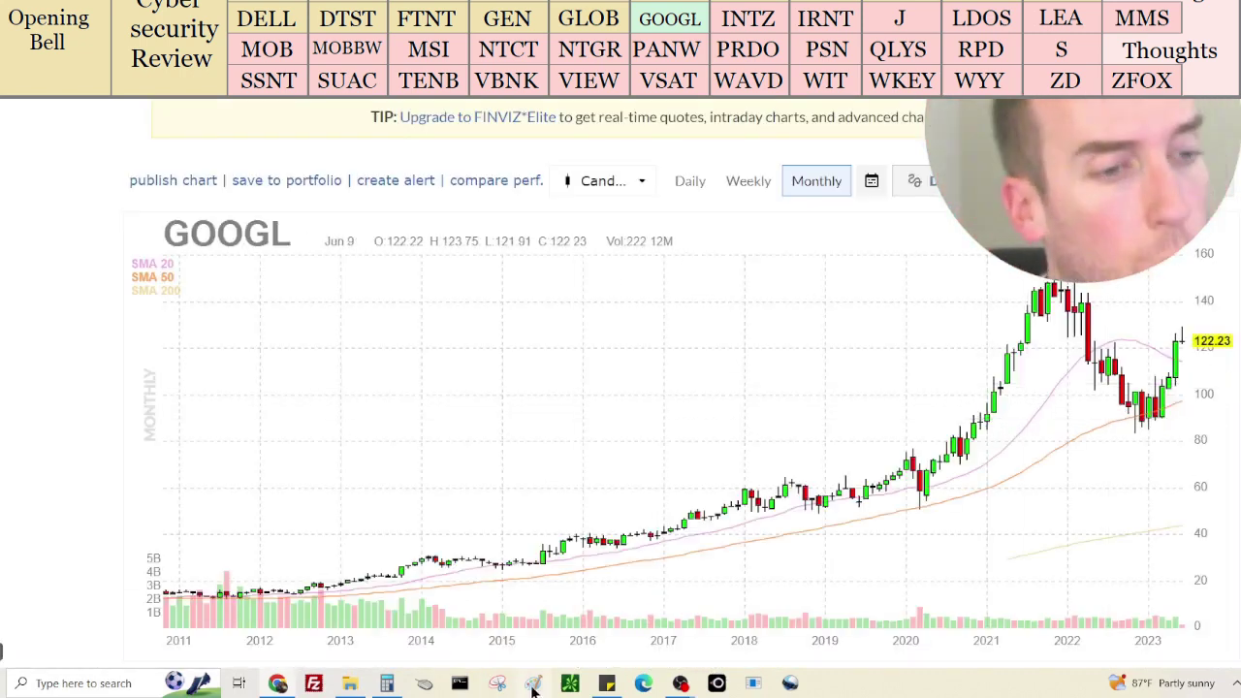
In the Cybersecurity stocks sticky note, add "GOOGL - current $122 fair $319, inst. adding" and make the GLOB and GOOGL lines bold
left_click(611, 683)
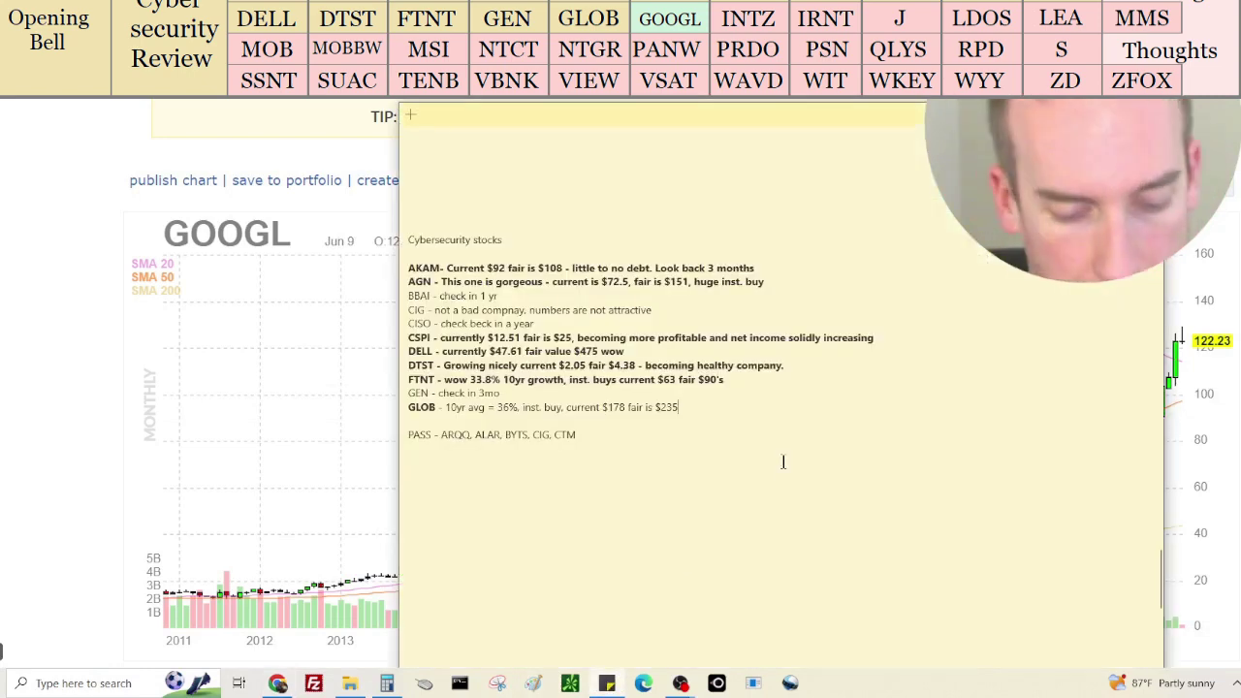
key("Return")
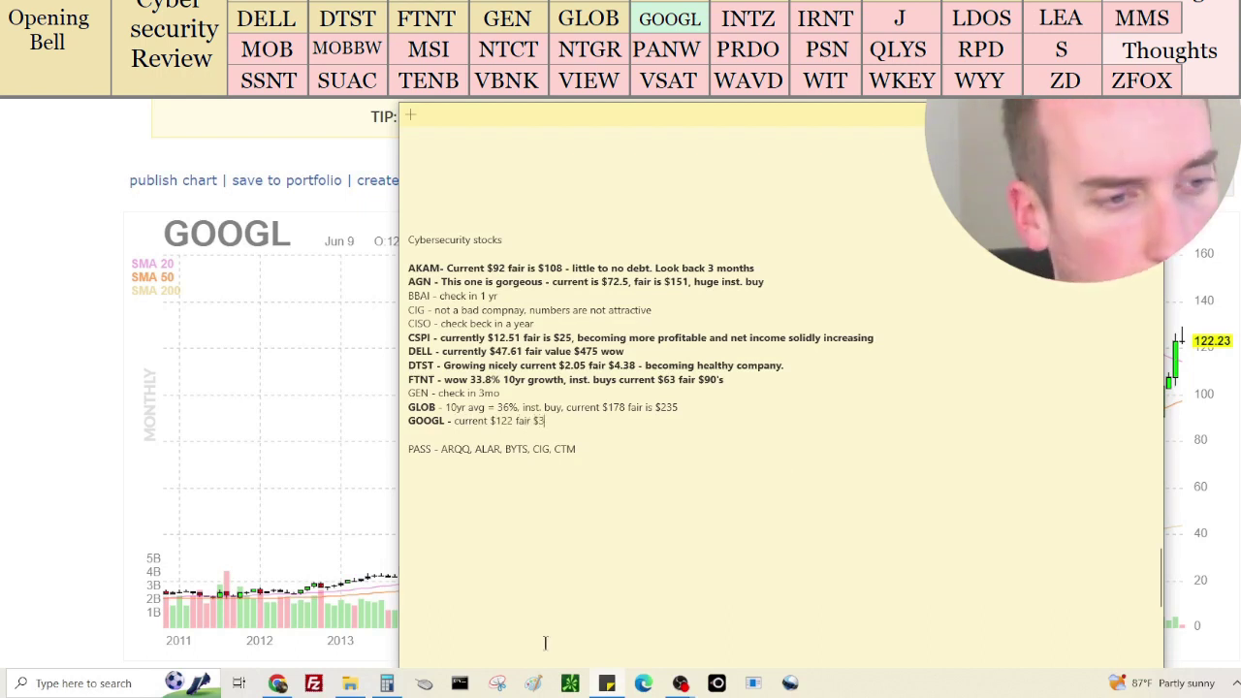
left_click(393, 684)
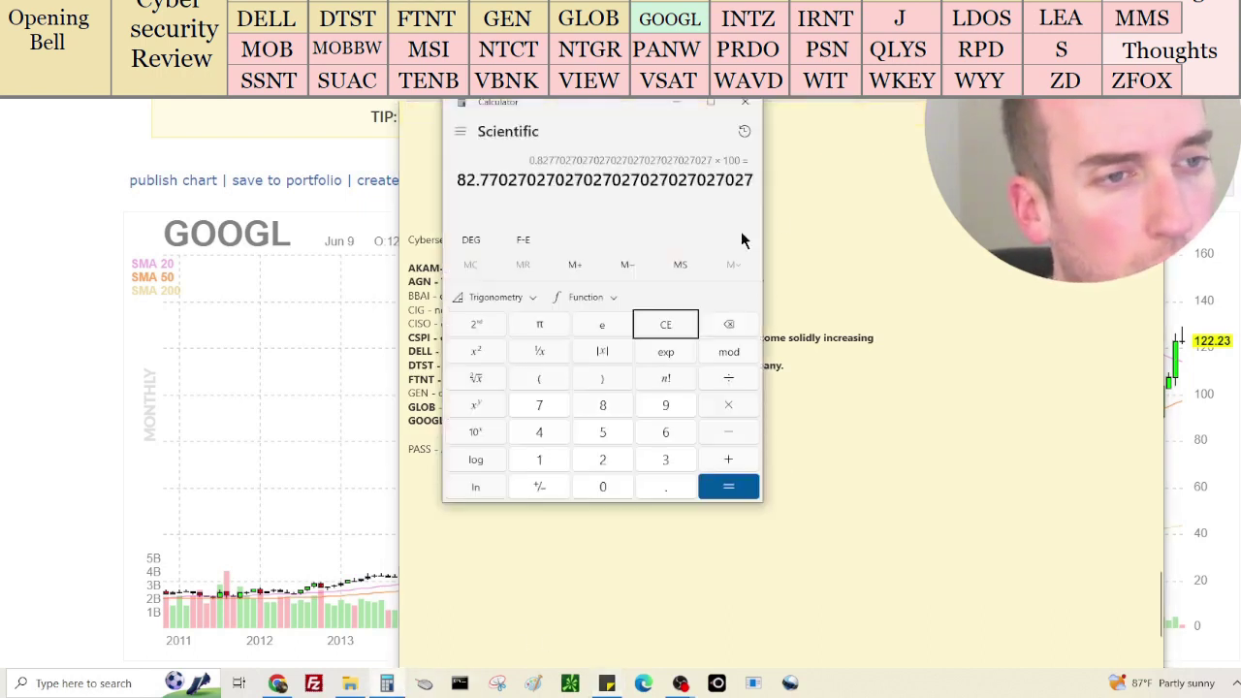
left_click(745, 132)
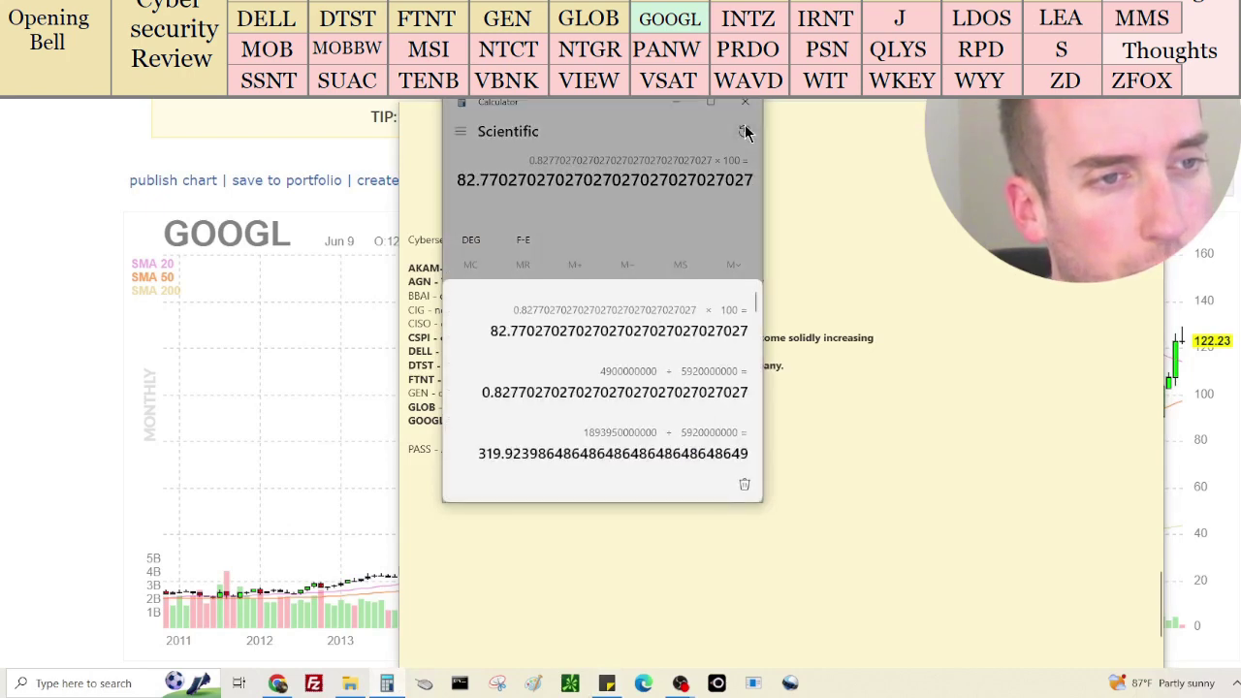
left_click(853, 411)
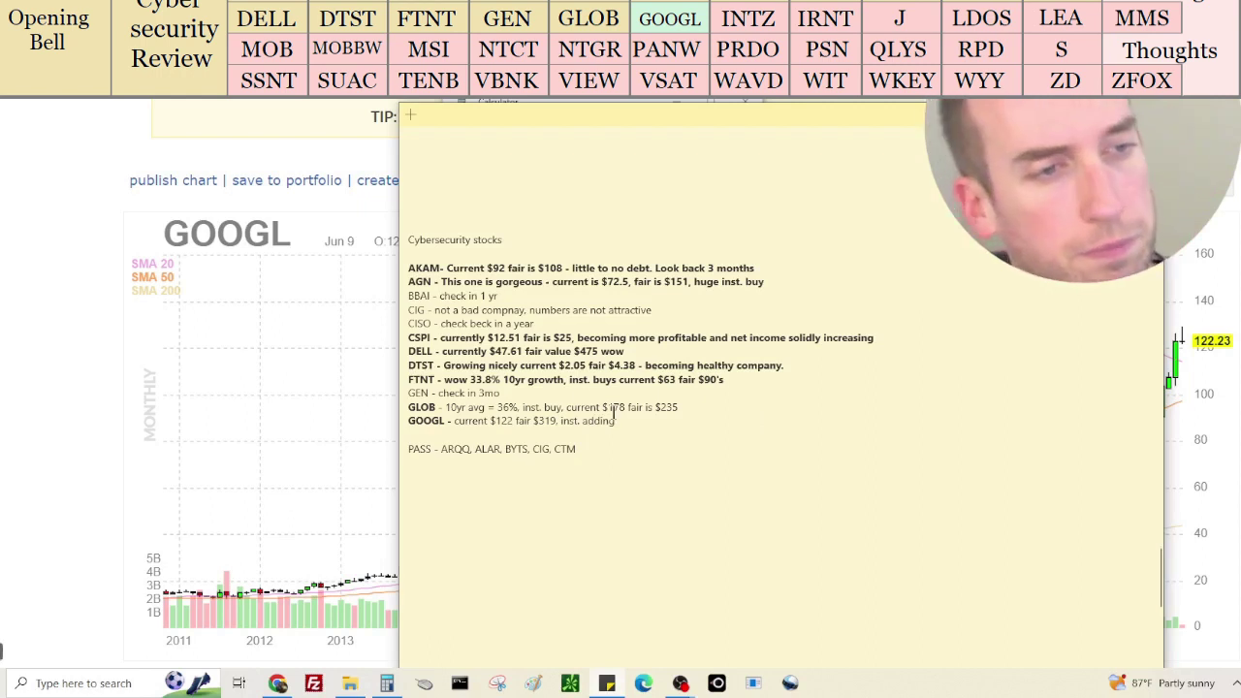
left_click_drag(625, 421, 457, 407)
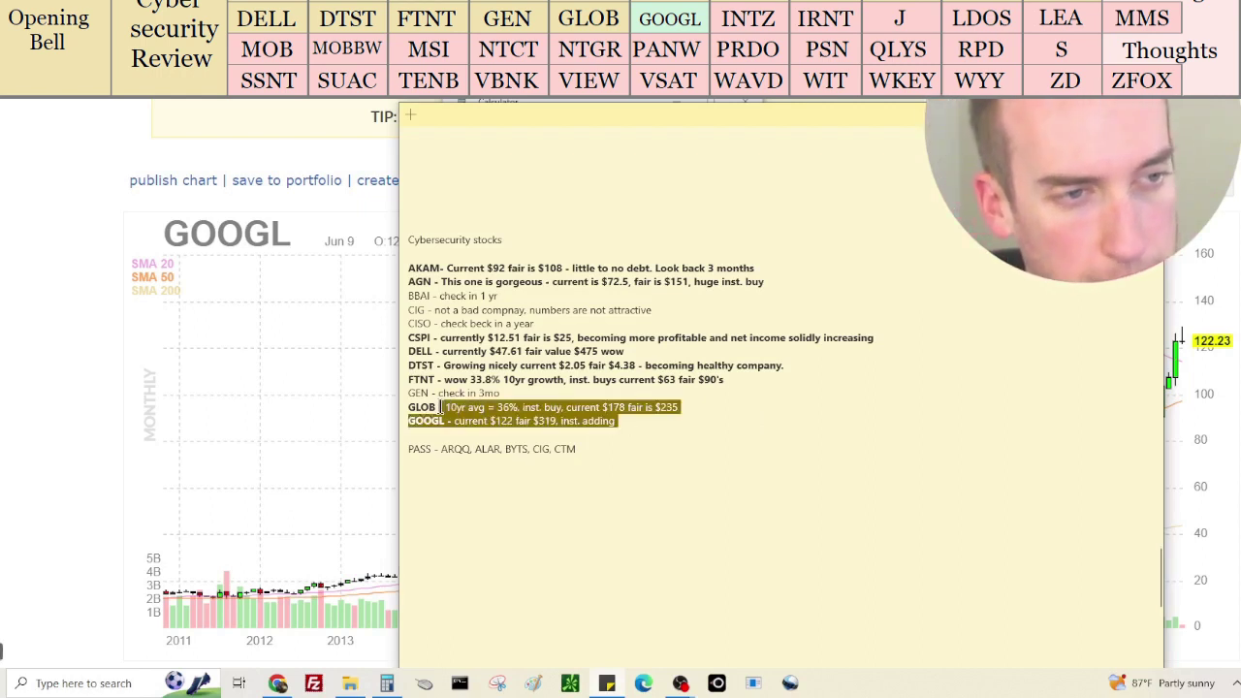
left_click(744, 436)
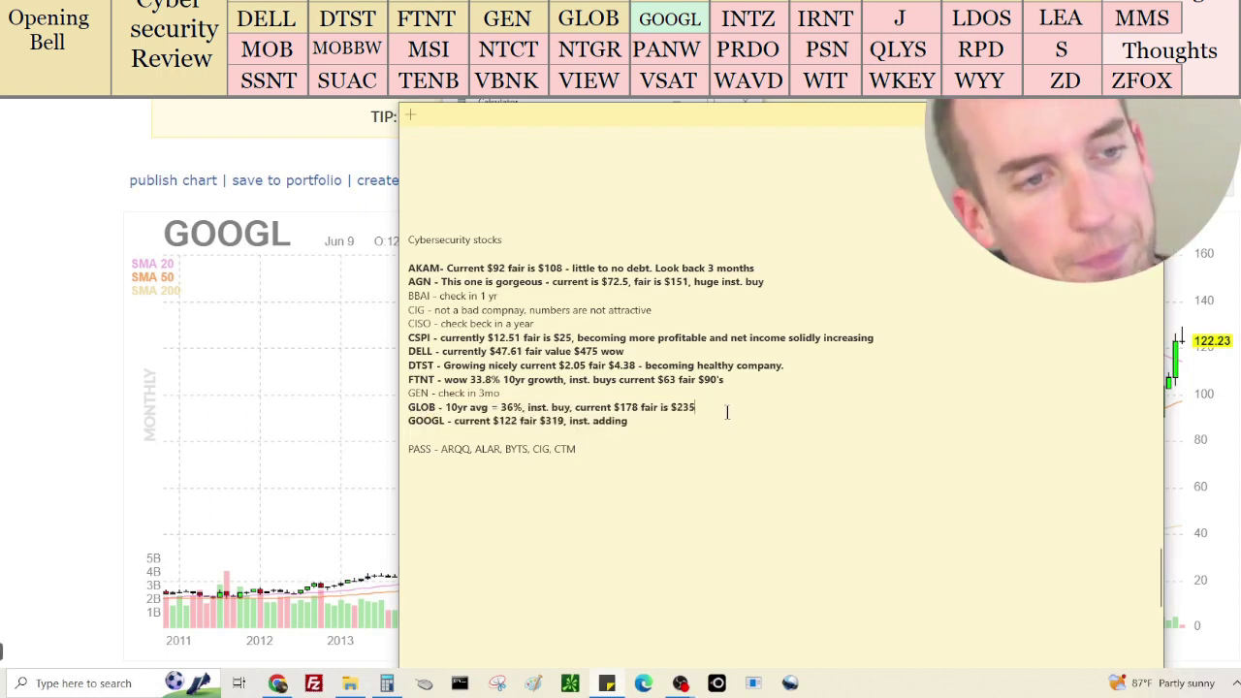
Return to the browser and review the INTZ chart and fundamentals, focusing on income and sales
left_click(277, 683)
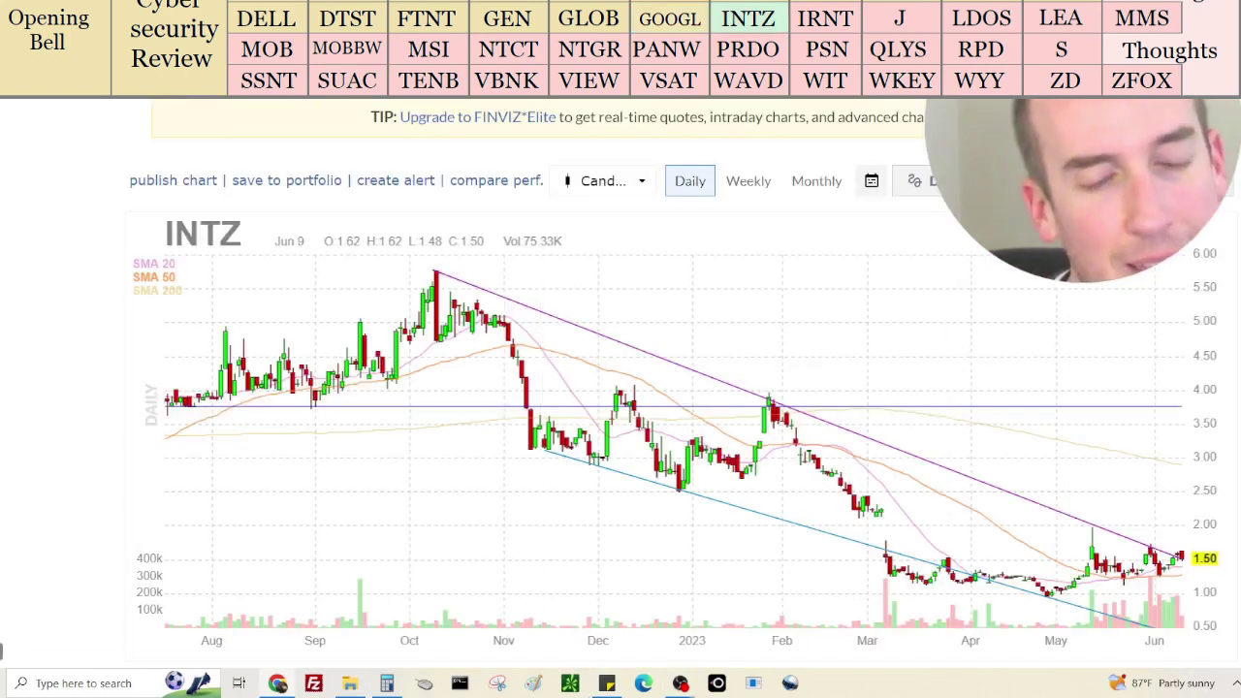
scroll(679, 388, "down", 1)
scroll(679, 387, "down", 1)
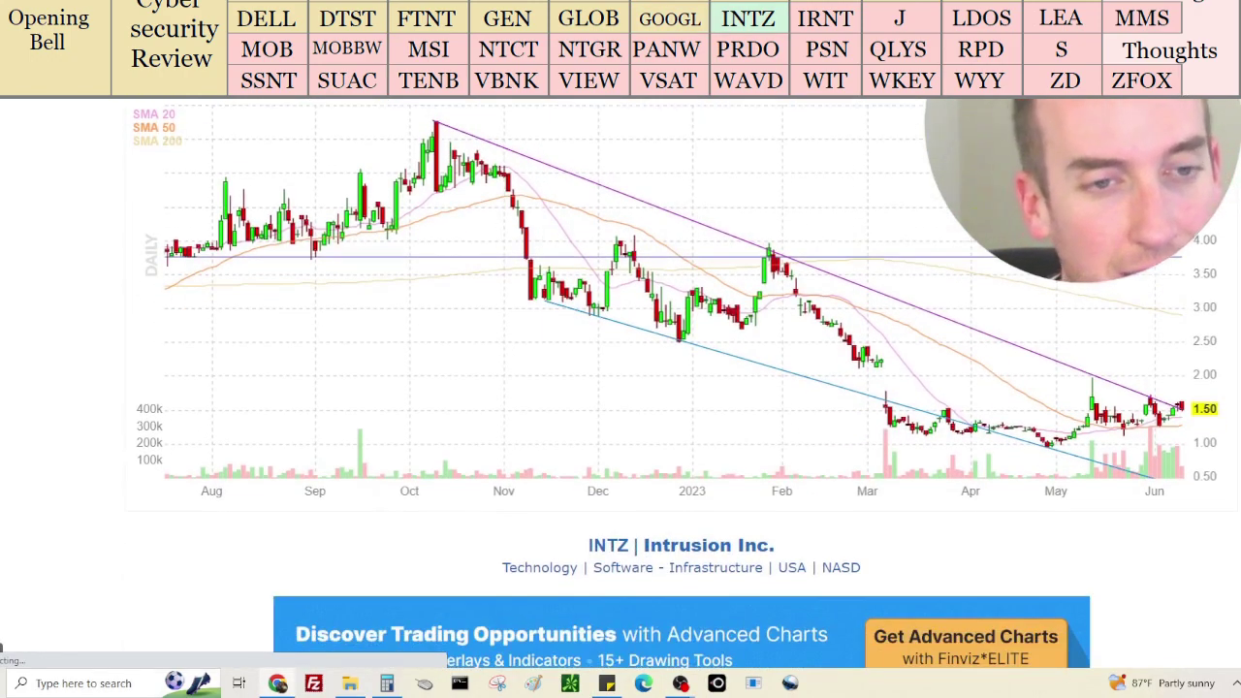
scroll(621, 388, "down", 4)
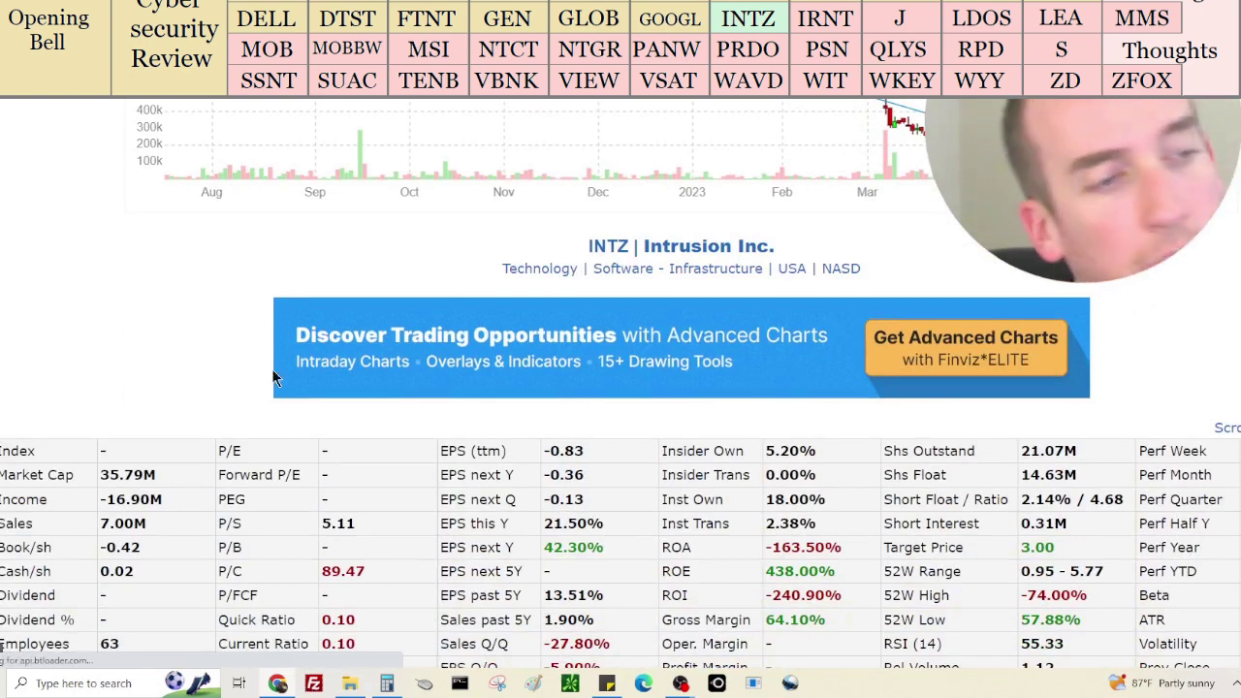
left_click_drag(163, 503, 124, 508)
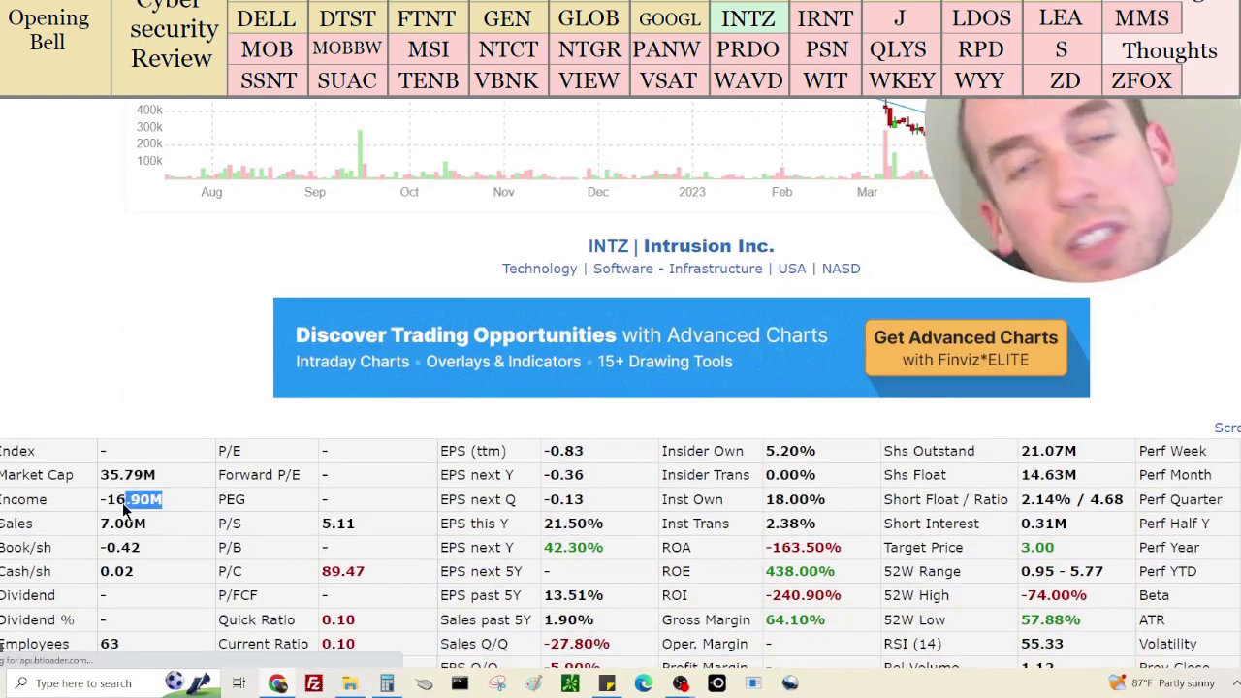
left_click(150, 548)
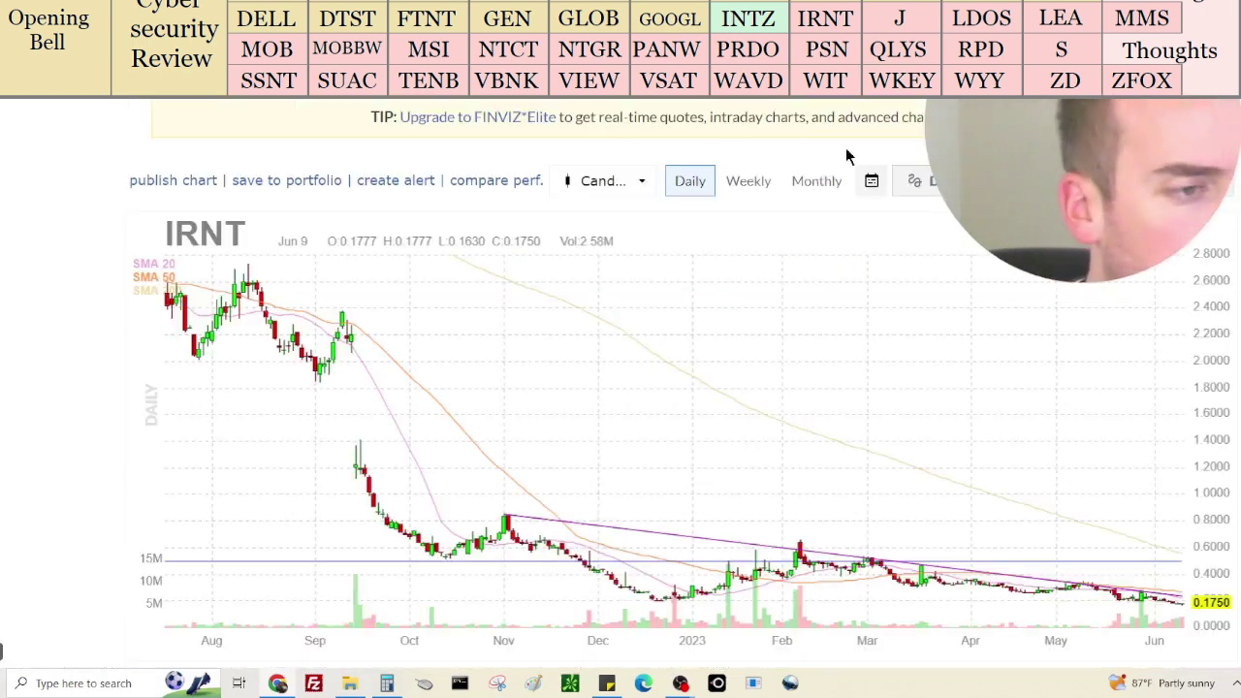
Examine the IRNT daily chart and its income, sales and ownership figures
scroll(845, 158, "down", 3)
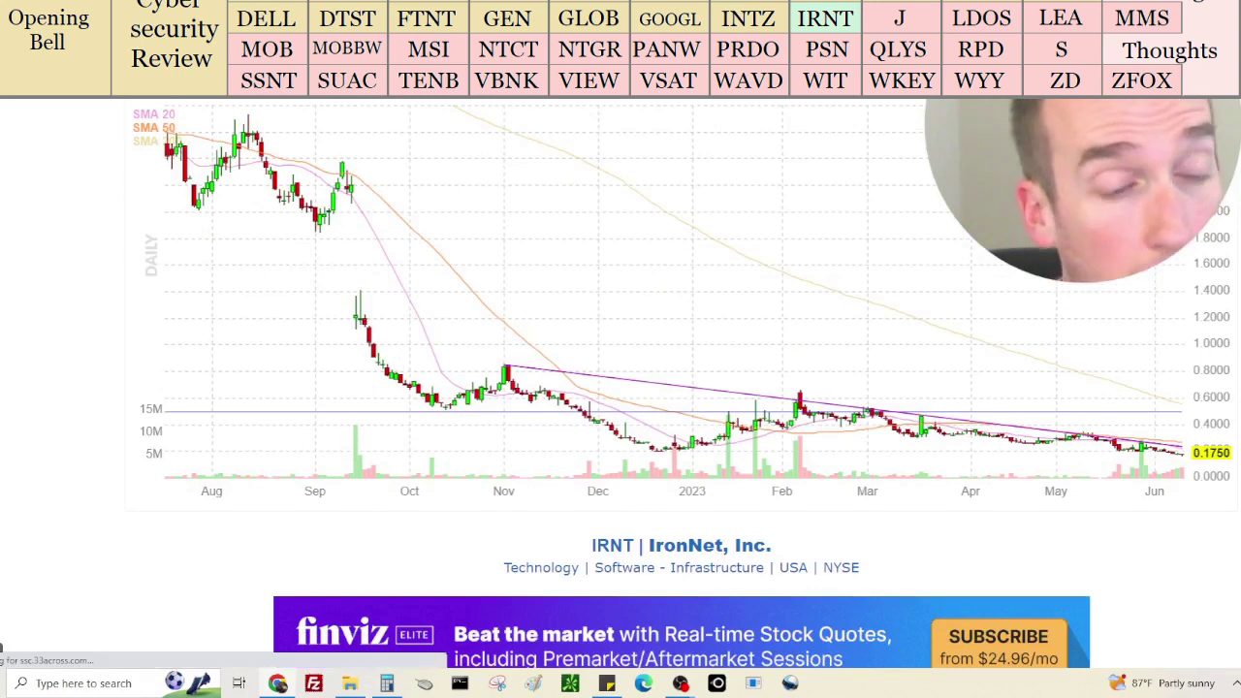
scroll(621, 388, "down", 2)
scroll(620, 387, "down", 1)
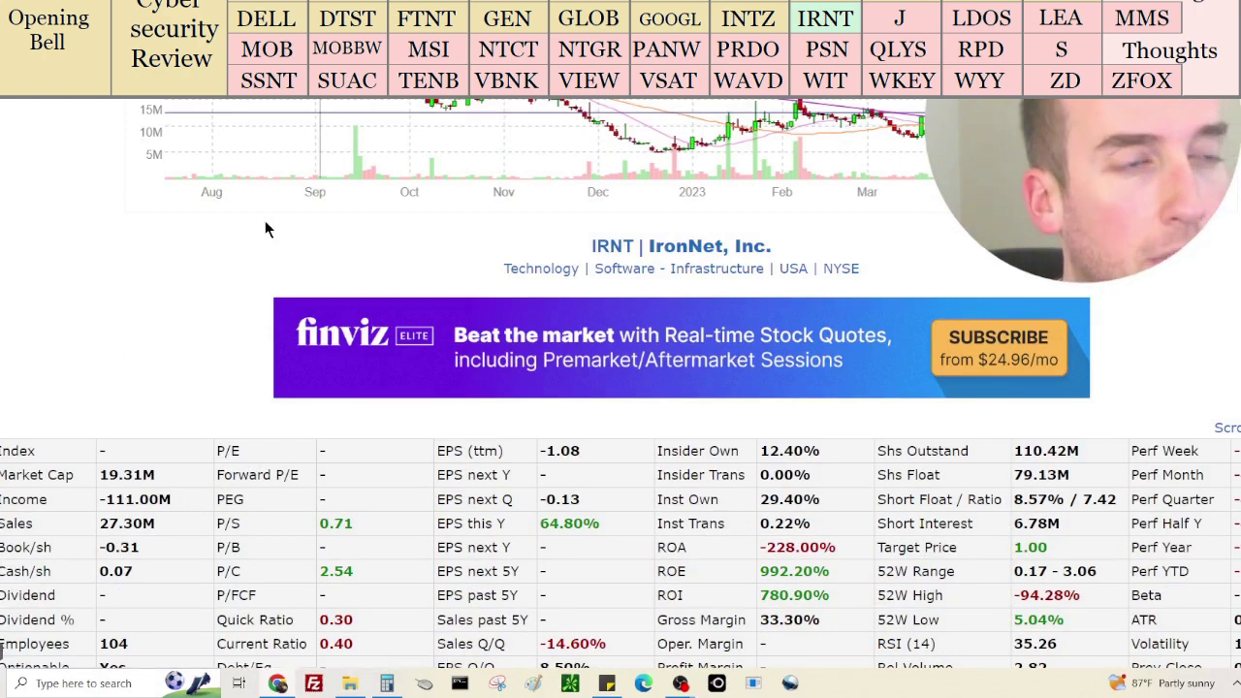
Open the page for J (Jacobs Solutions) and examine its market cap, income, sales and share float
key("ctrl+Tab")
scroll(966, 339, "down", 4)
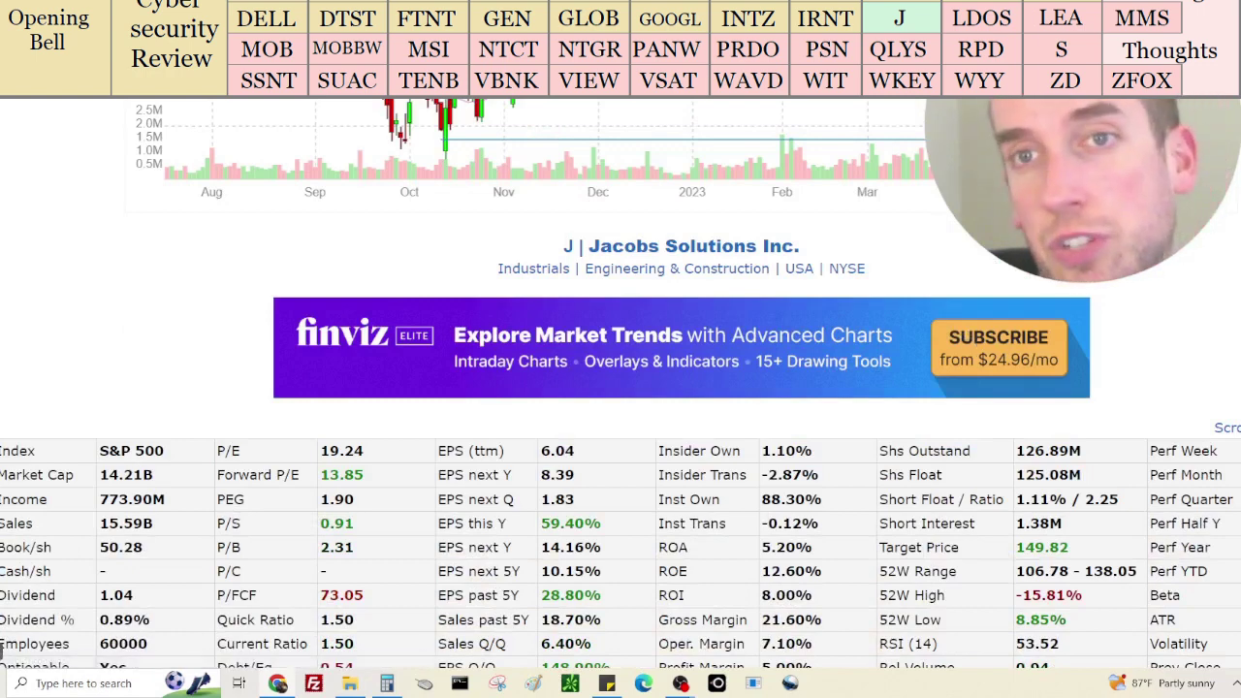
scroll(1098, 339, "down", 2)
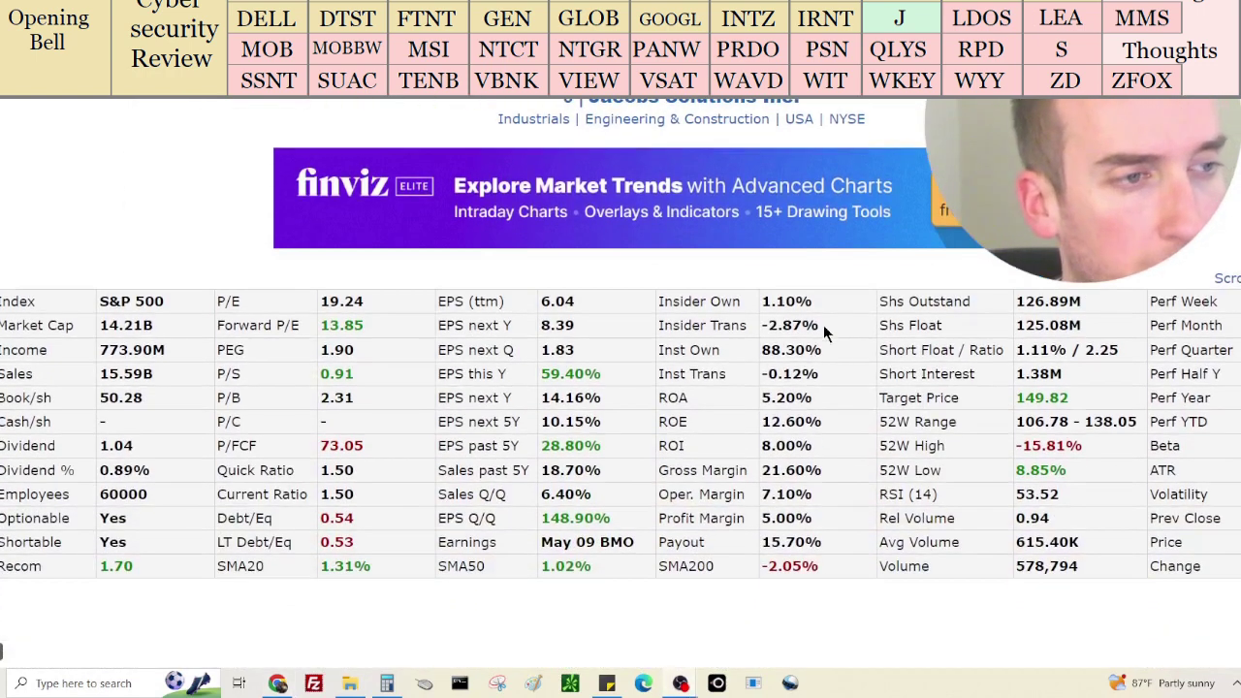
Switch to Calculator and add J's sales of 15,590,000,000, income of 773,900,000 and market cap of 14,210,000,000
left_click(389, 683)
left_click(669, 317)
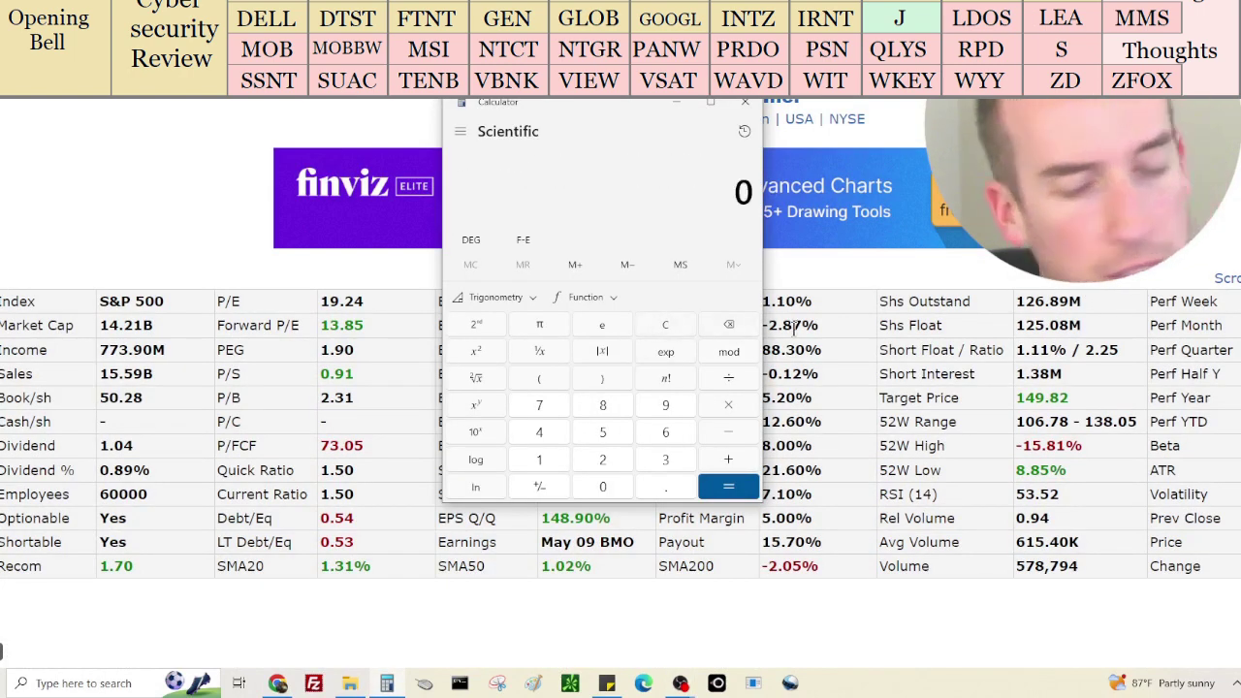
type("15,590,")
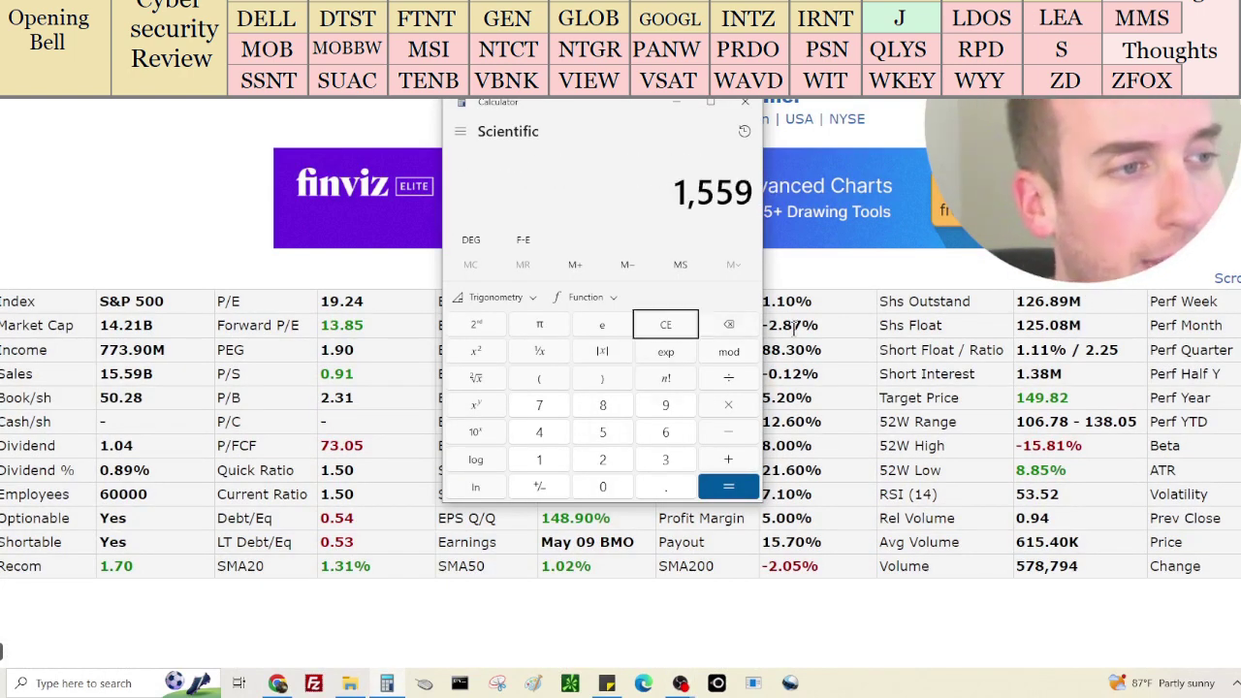
type("000,000")
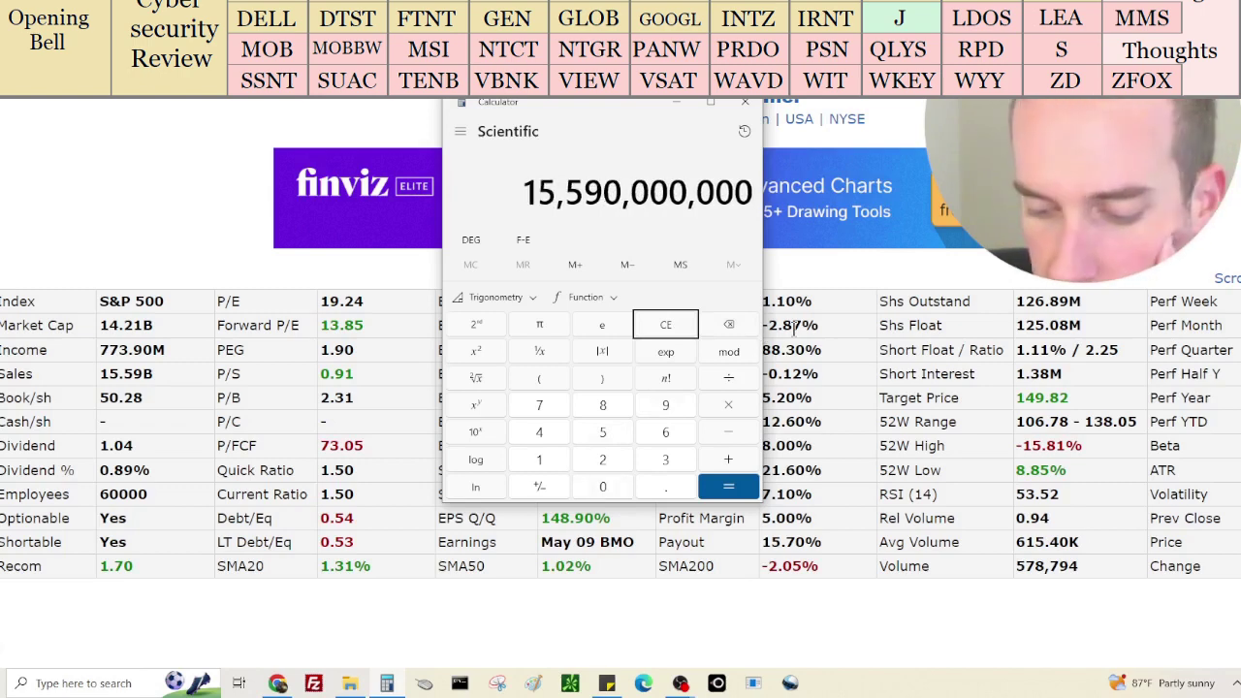
key("plus")
type("773,900,000")
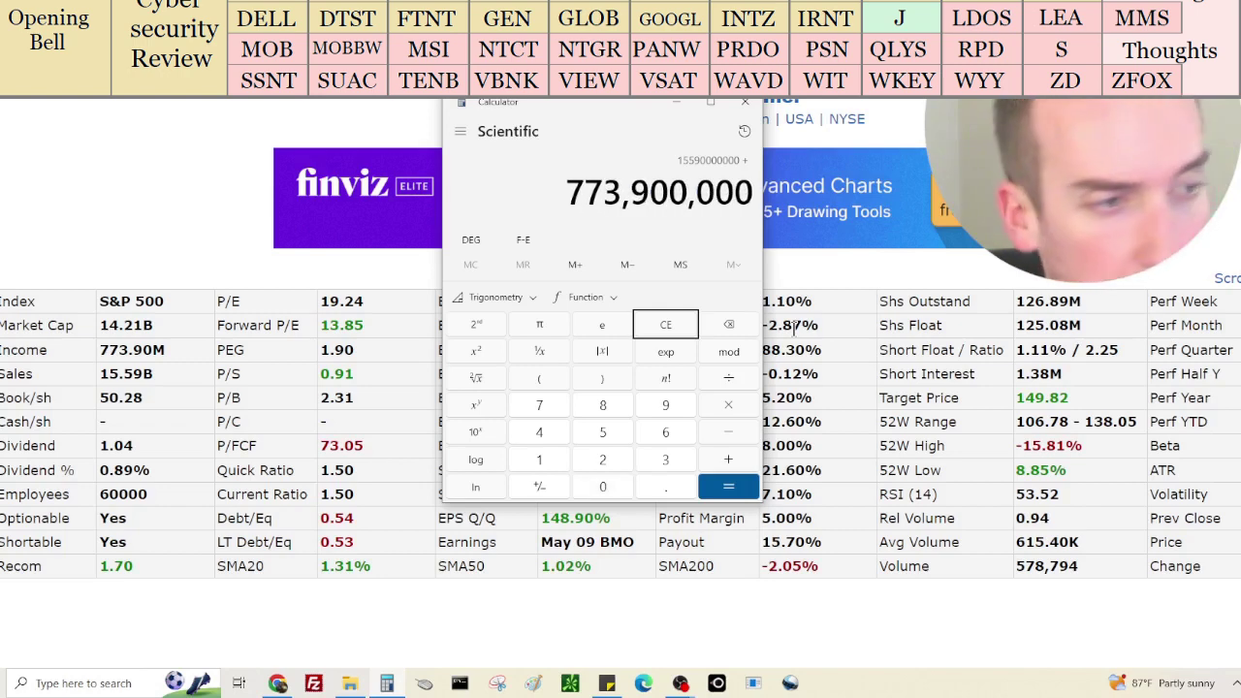
key("Return")
type("1")
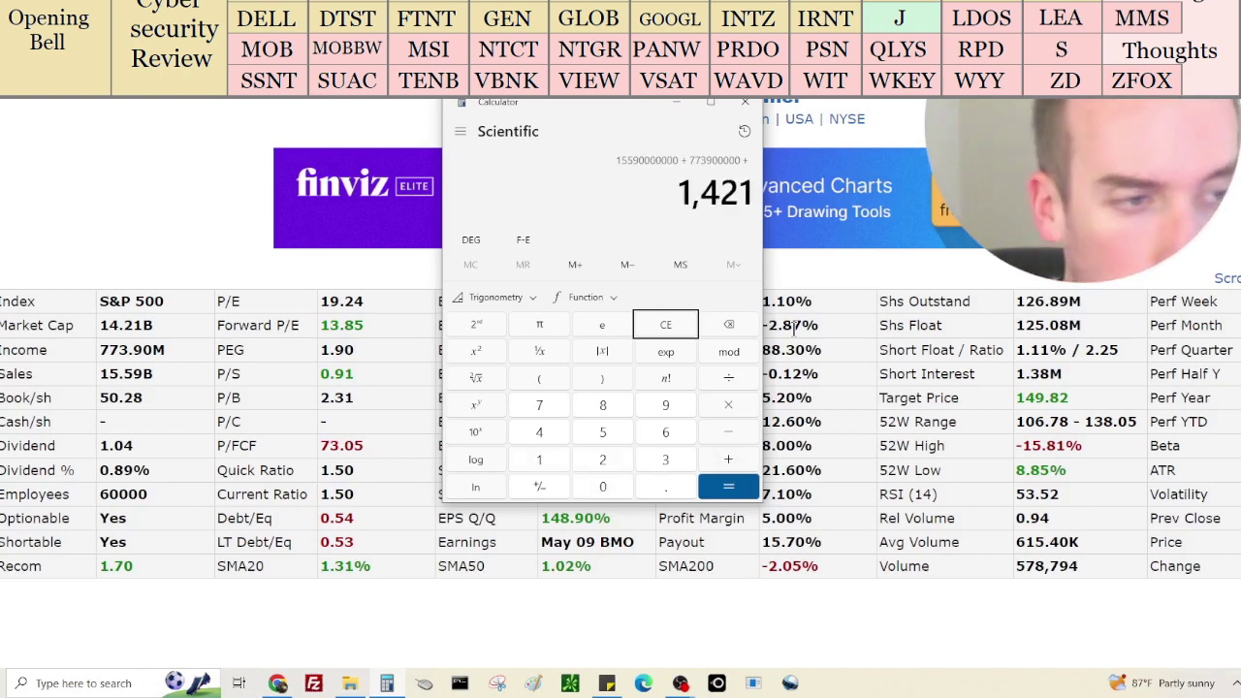
type("4,210,000,000")
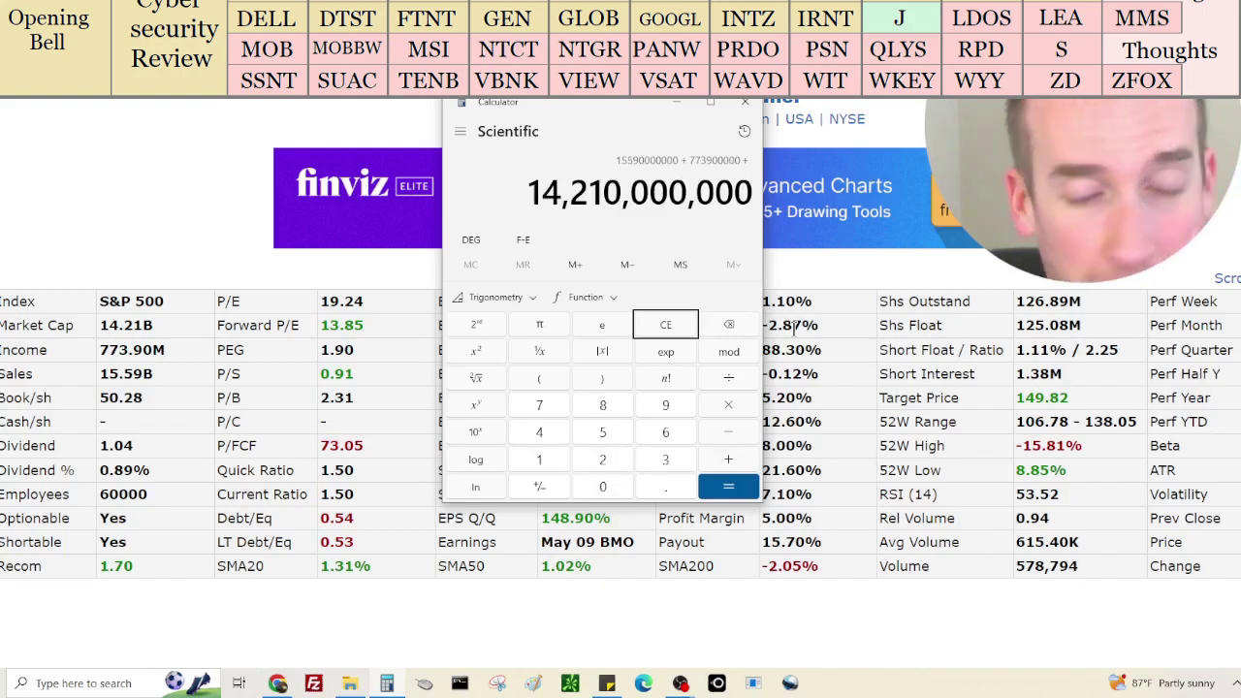
key("Return")
Return to the browser and open the balance sheet in the Jacobs financial statements
scroll(3, 653, "down", 10)
scroll(2, 652, "down", 10)
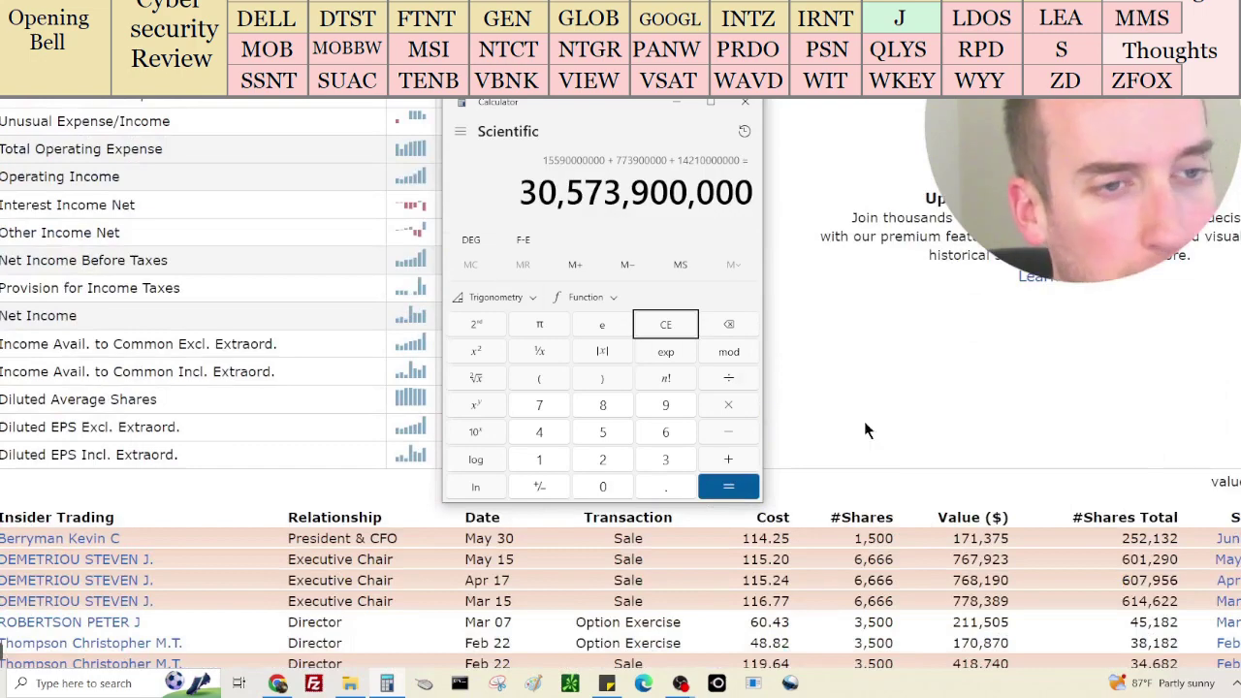
left_click(814, 435)
scroll(896, 428, "up", 3)
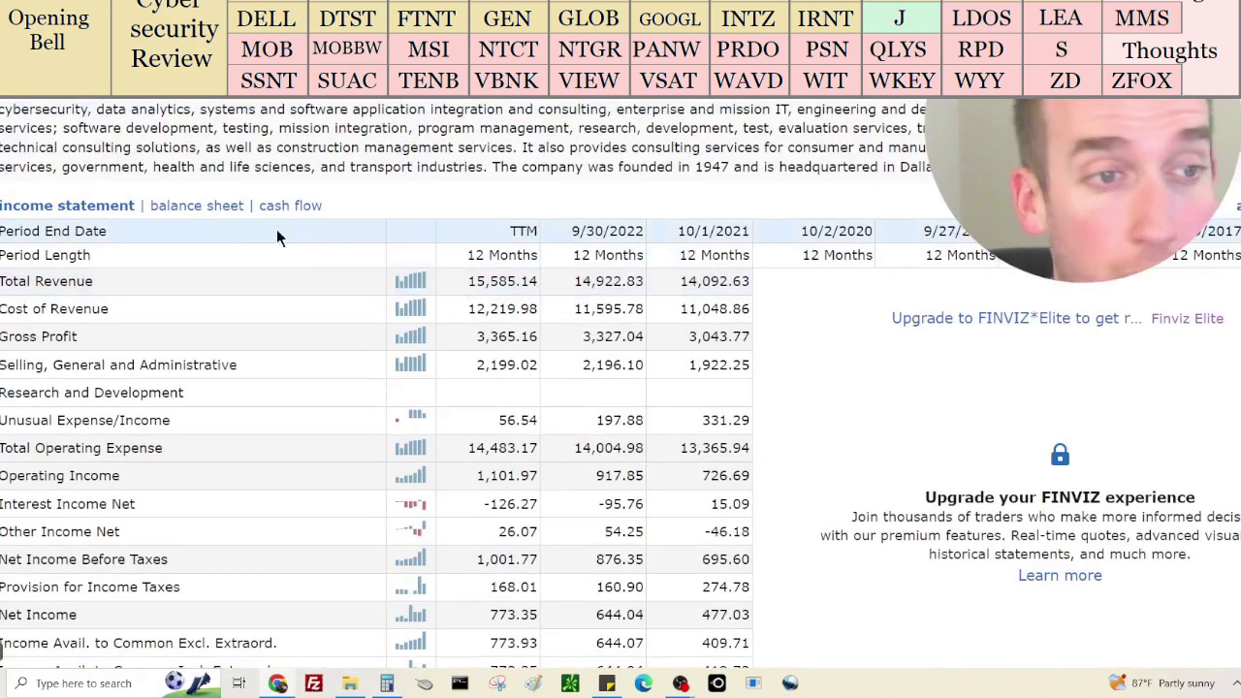
left_click(233, 206)
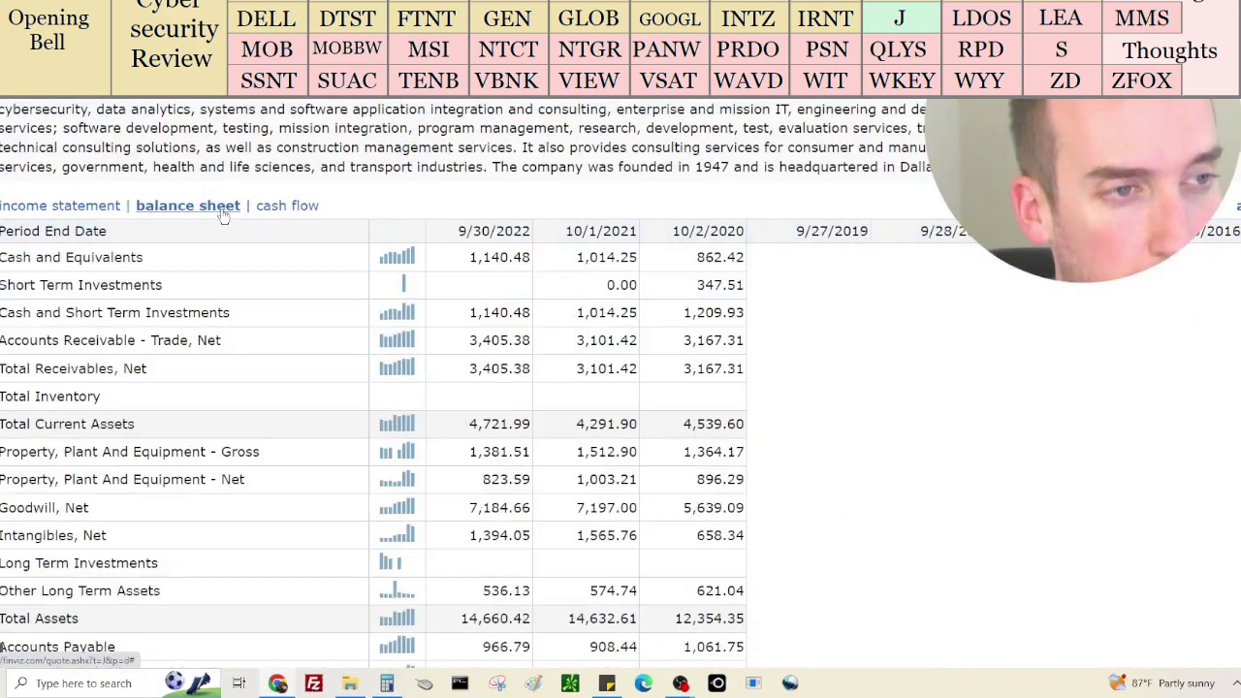
Bring Calculator beside the balance sheet and add the 9/30/2022 cash and equivalents of 1,140,480,000 to the running total
left_click(387, 683)
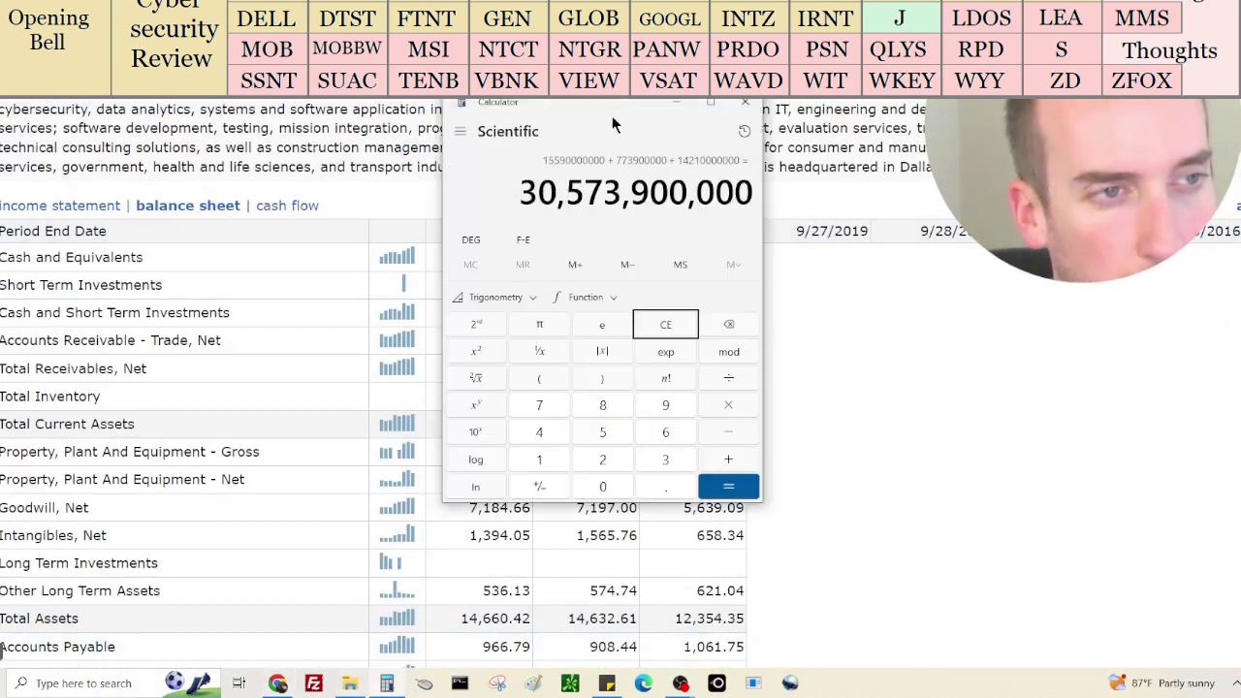
left_click_drag(656, 126, 849, 134)
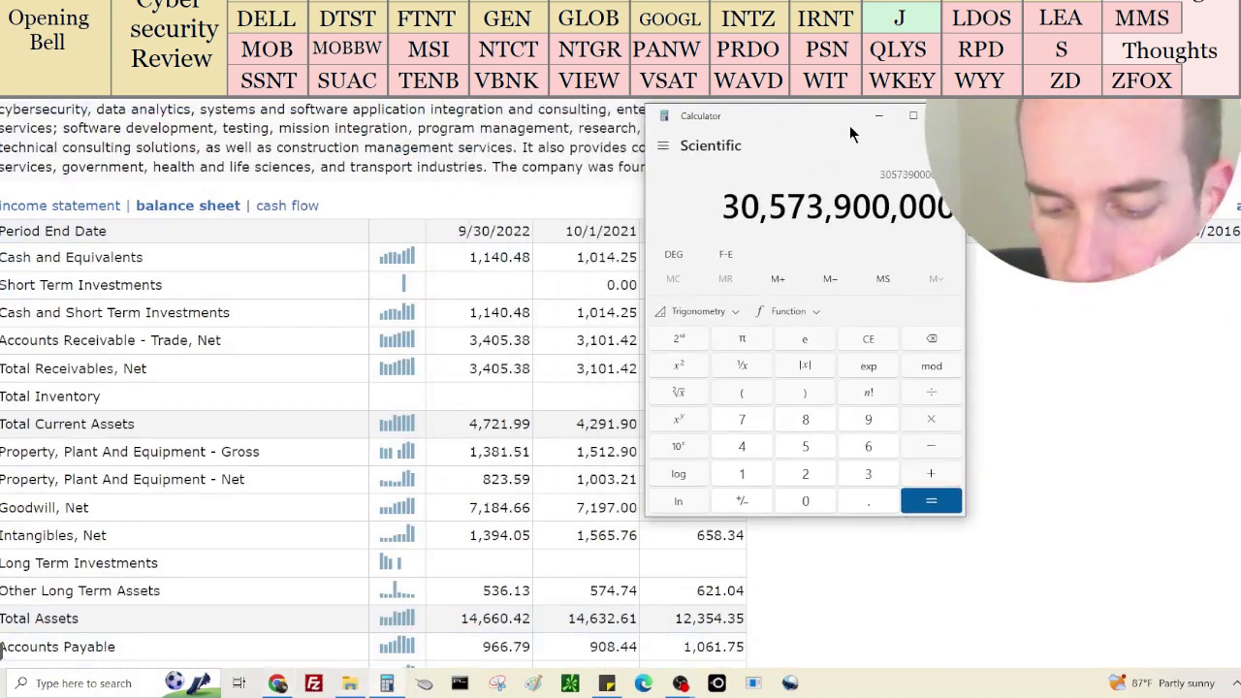
type("1,14")
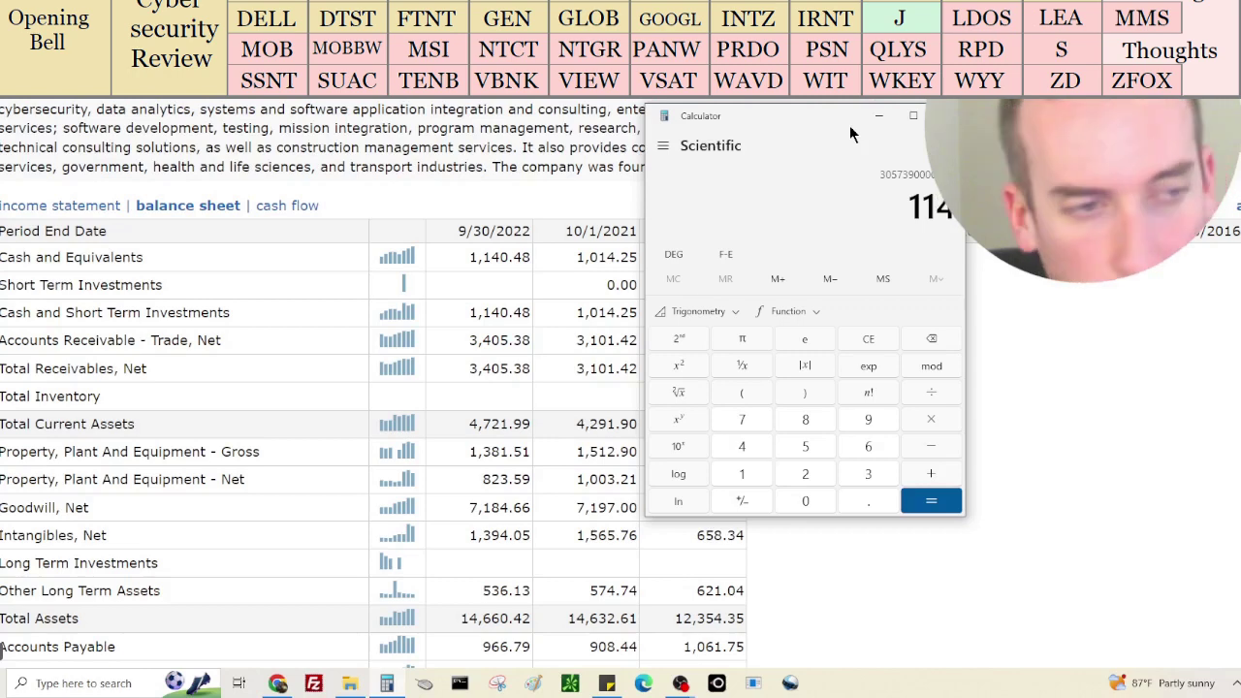
type("0,480,000")
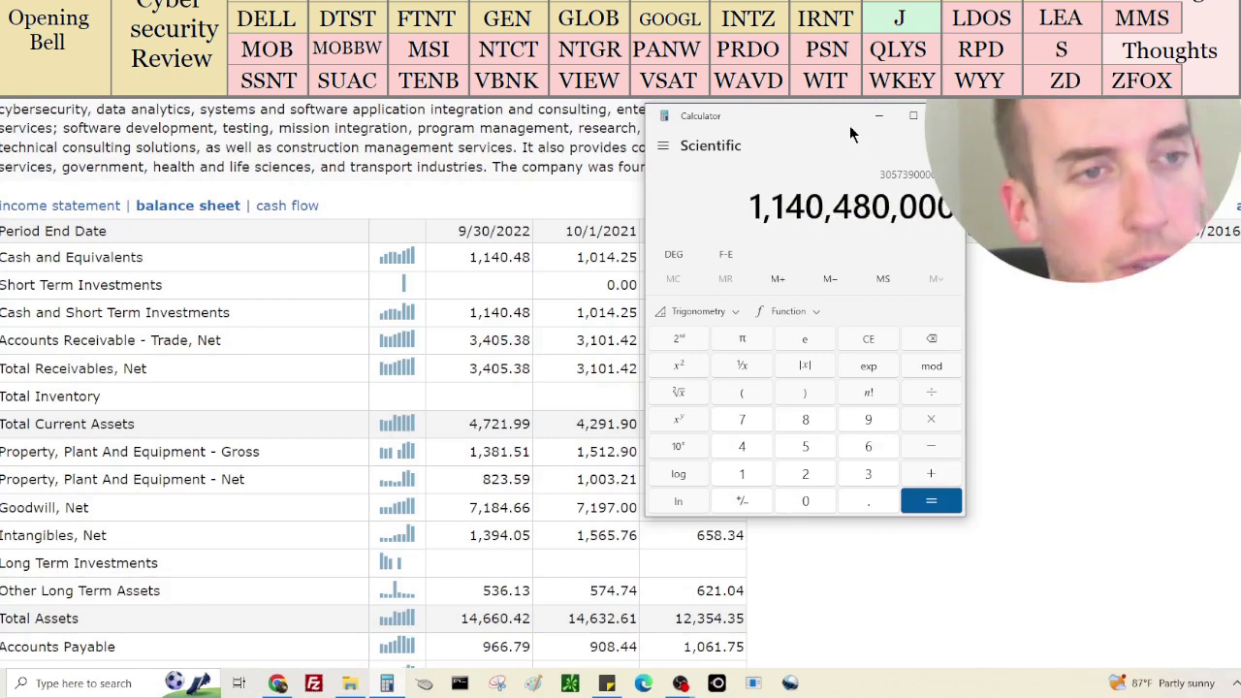
key("Return")
Subtract the 9/30/2022 total debt of 3,407,670,000 from the running total in Calculator
key("plus")
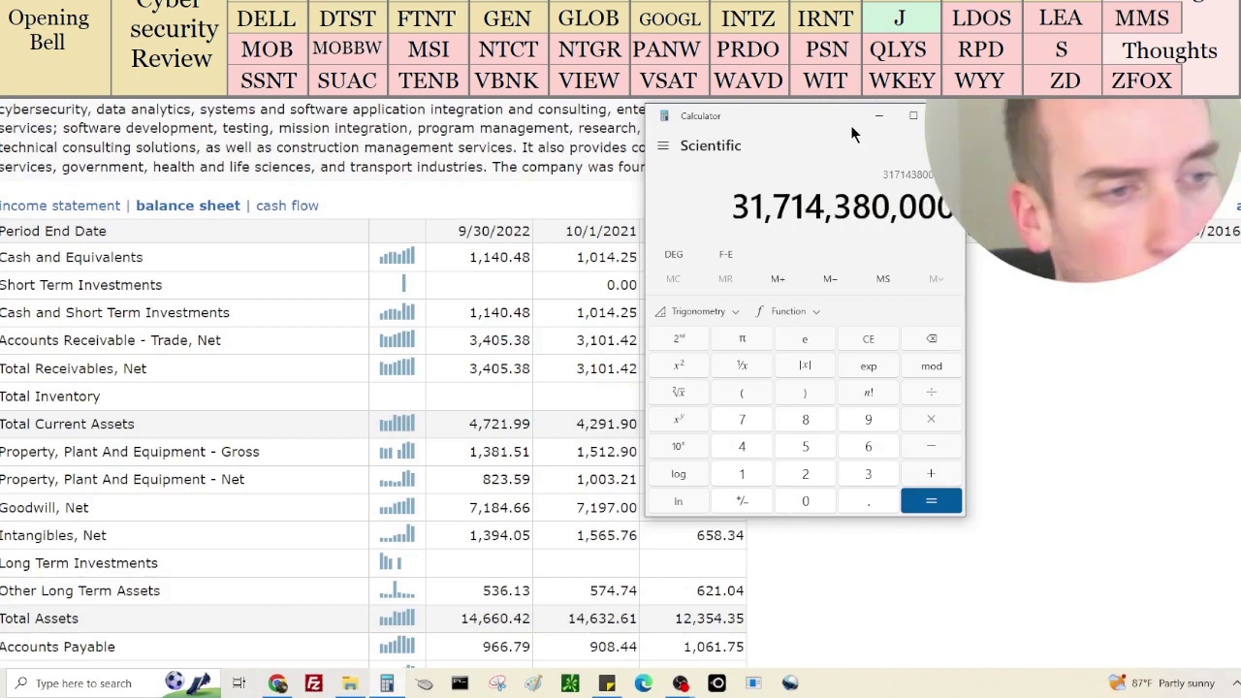
scroll(517, 318, "down", 6)
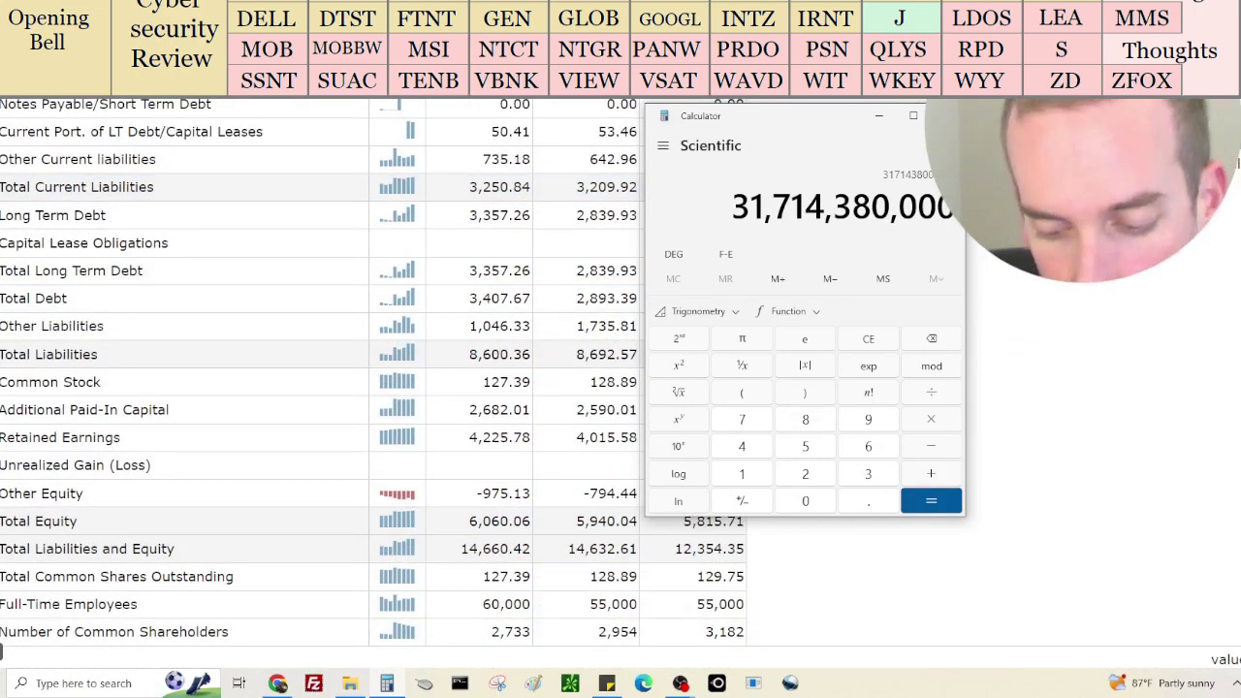
type("3")
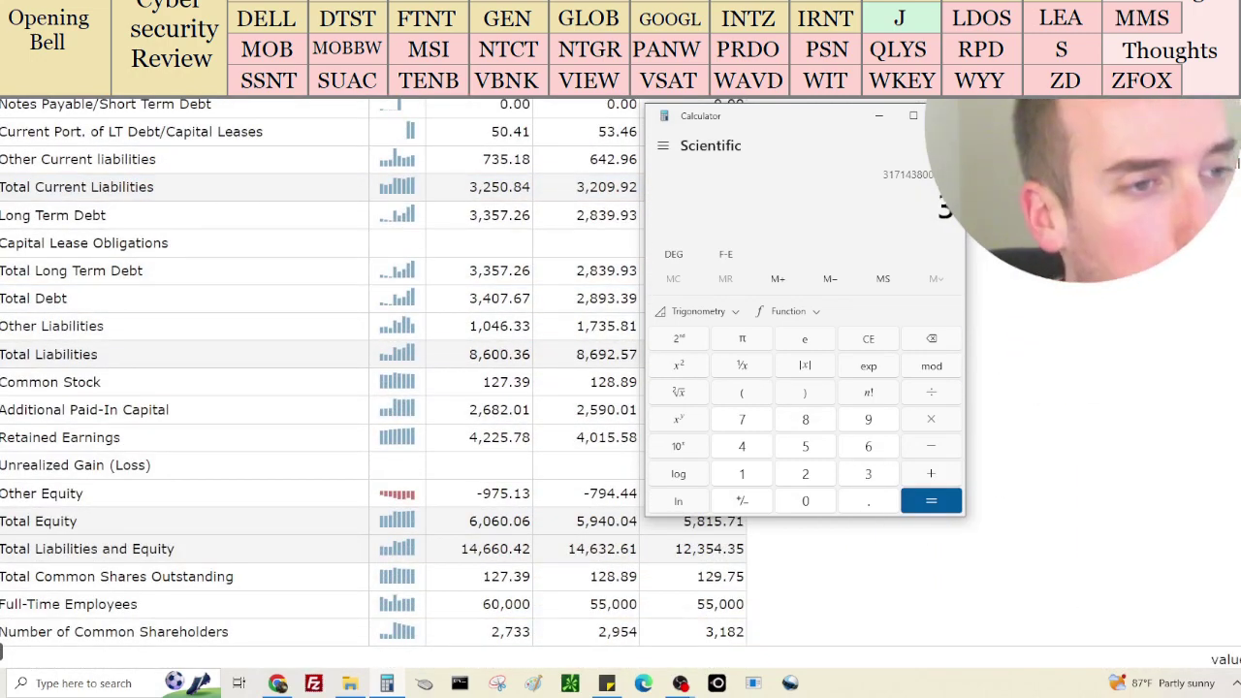
type(",40")
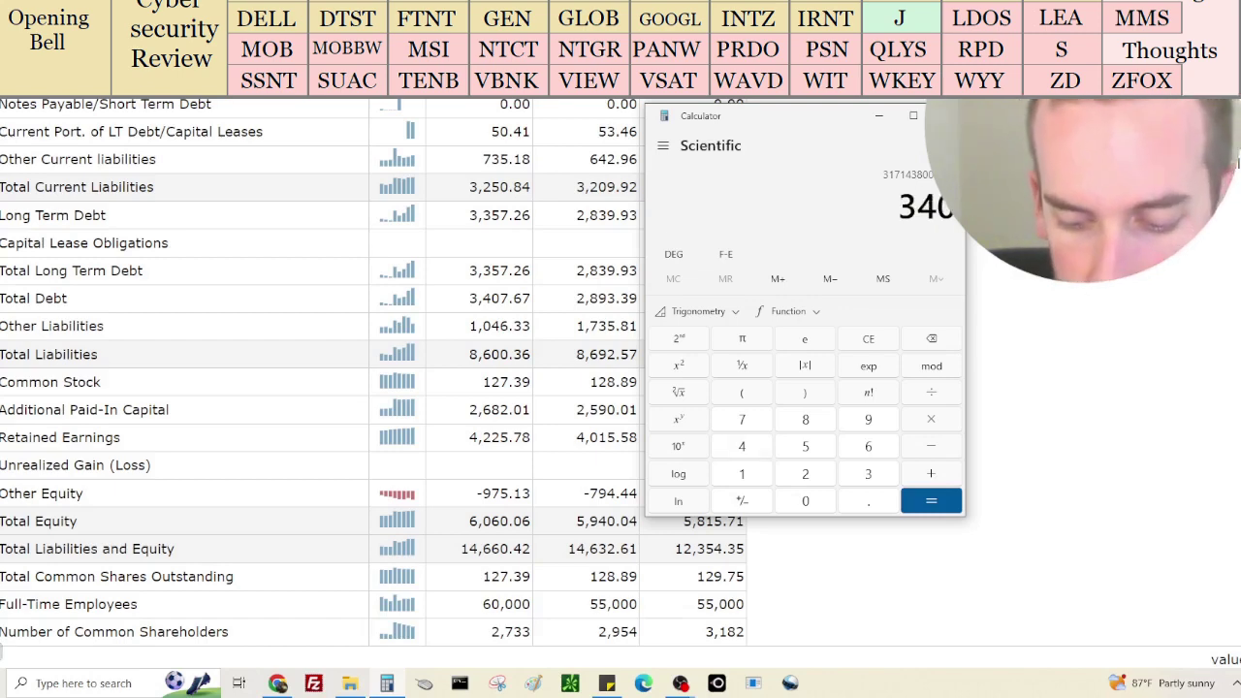
type("7,670,000")
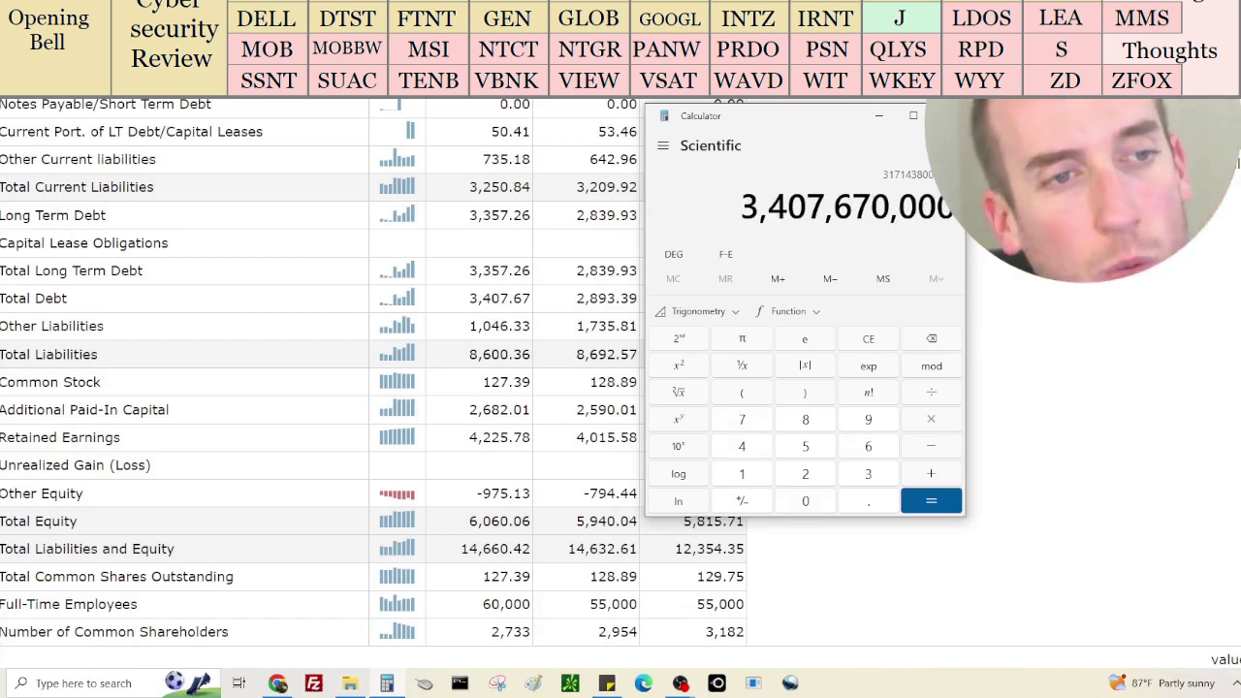
key("Return")
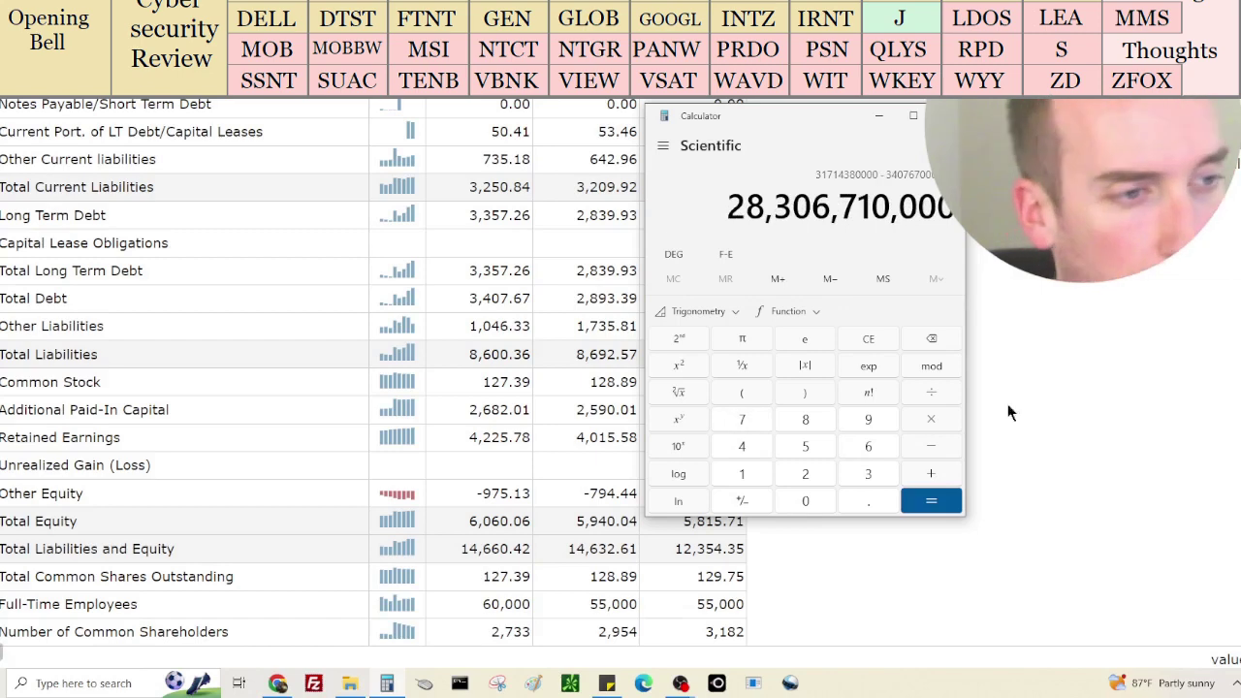
Return to J's fundamentals table and divide the Calculator total by the share float of 125,080,000
left_click(1182, 370)
scroll(693, 437, "up", 3)
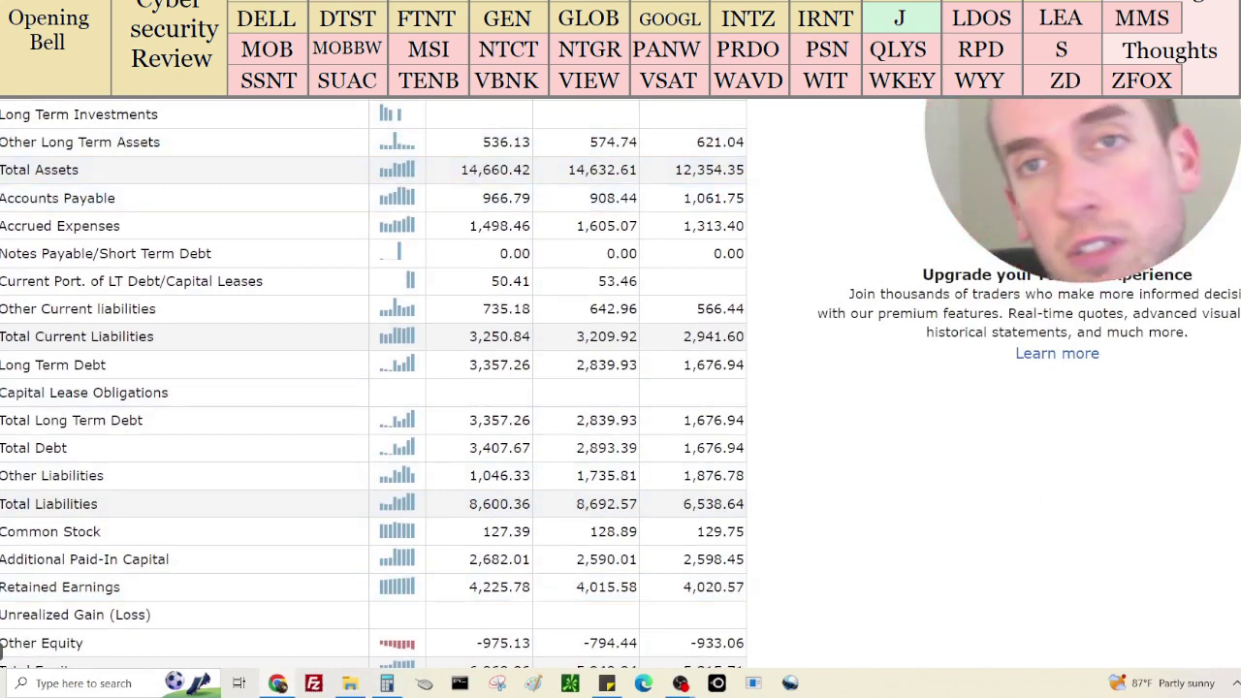
scroll(825, 395, "up", 10)
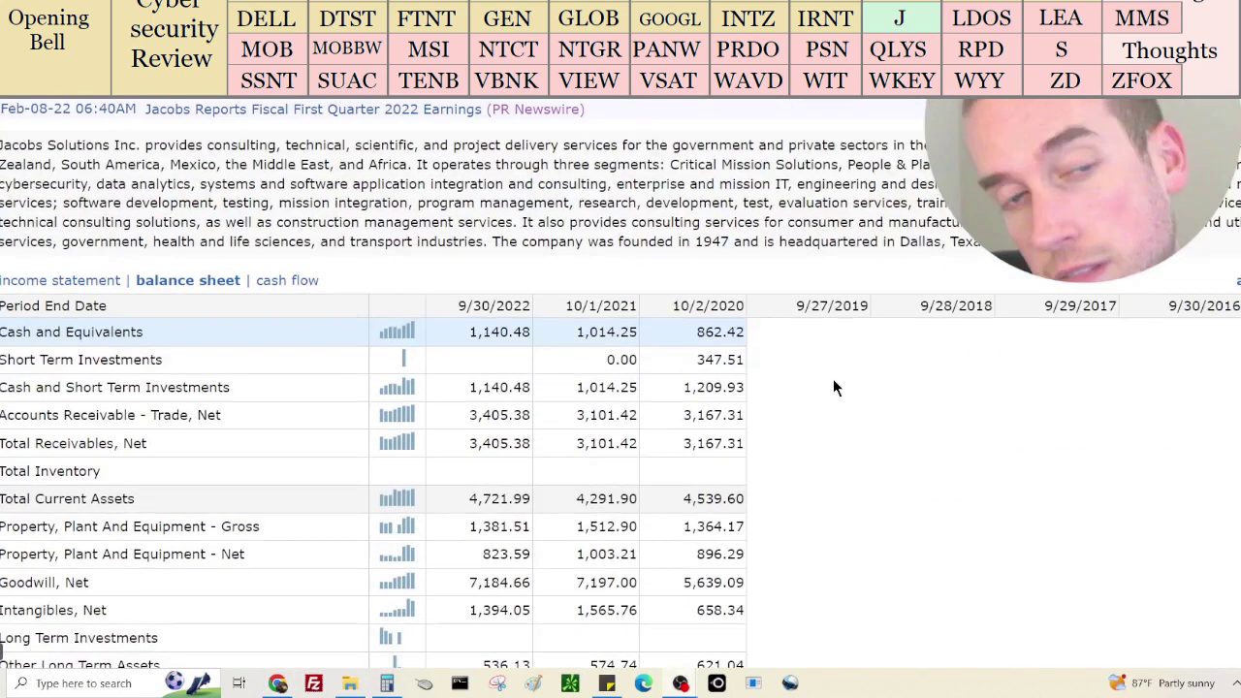
scroll(833, 385, "down", 3)
scroll(833, 385, "up", 15)
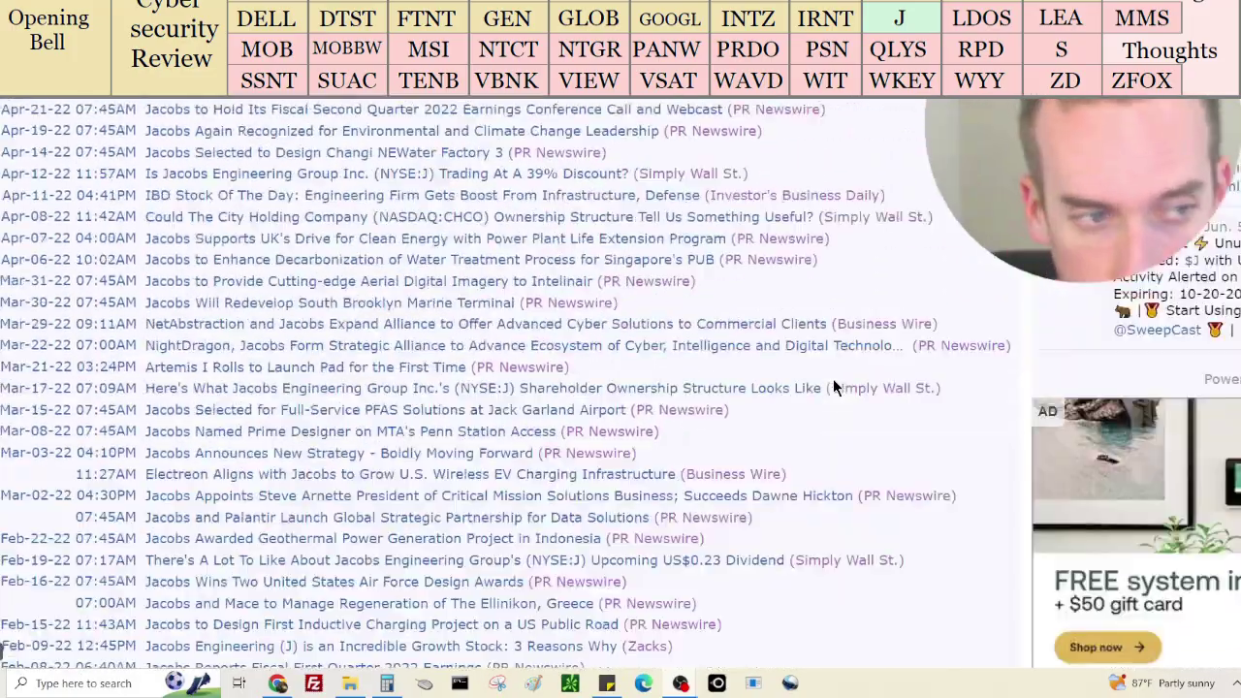
scroll(833, 378, "up", 10)
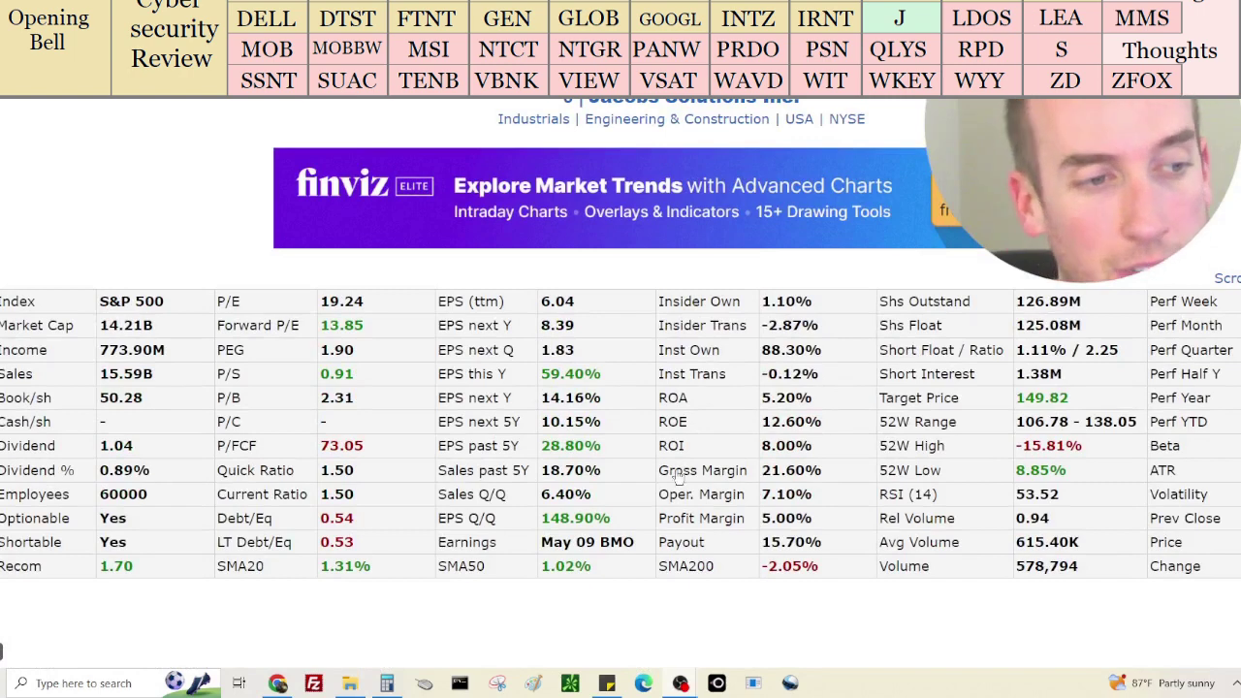
left_click(384, 684)
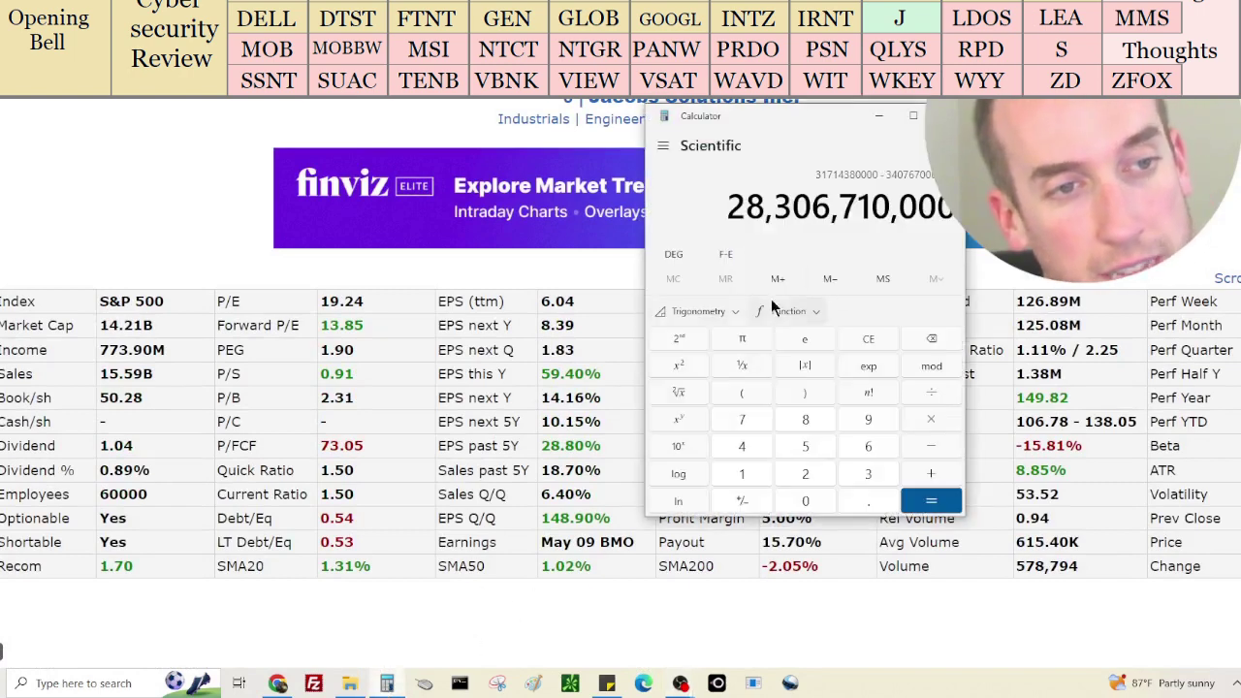
key("slash")
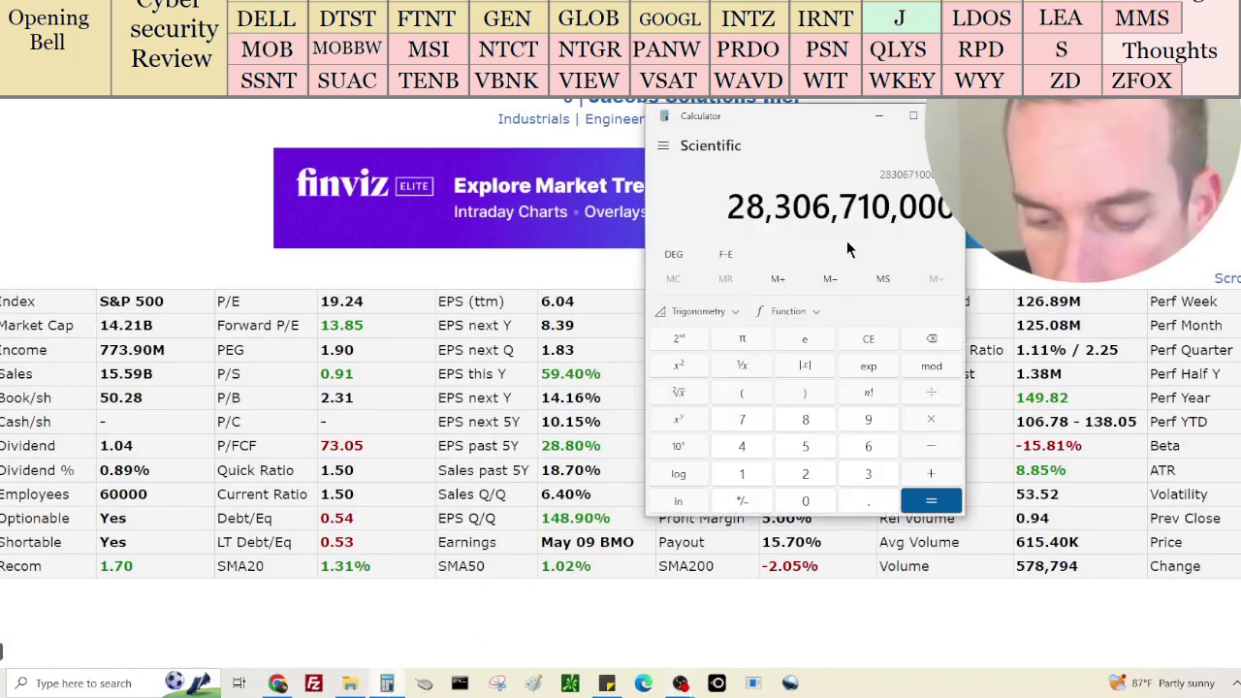
type("12508")
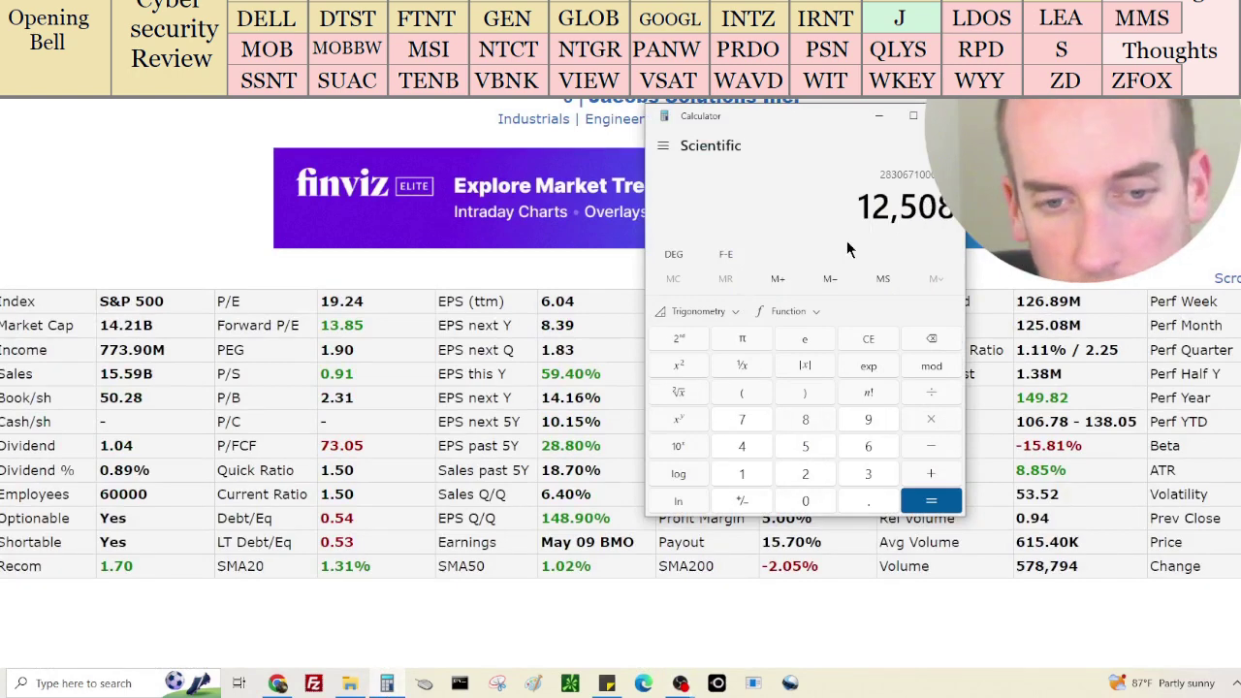
type("0000")
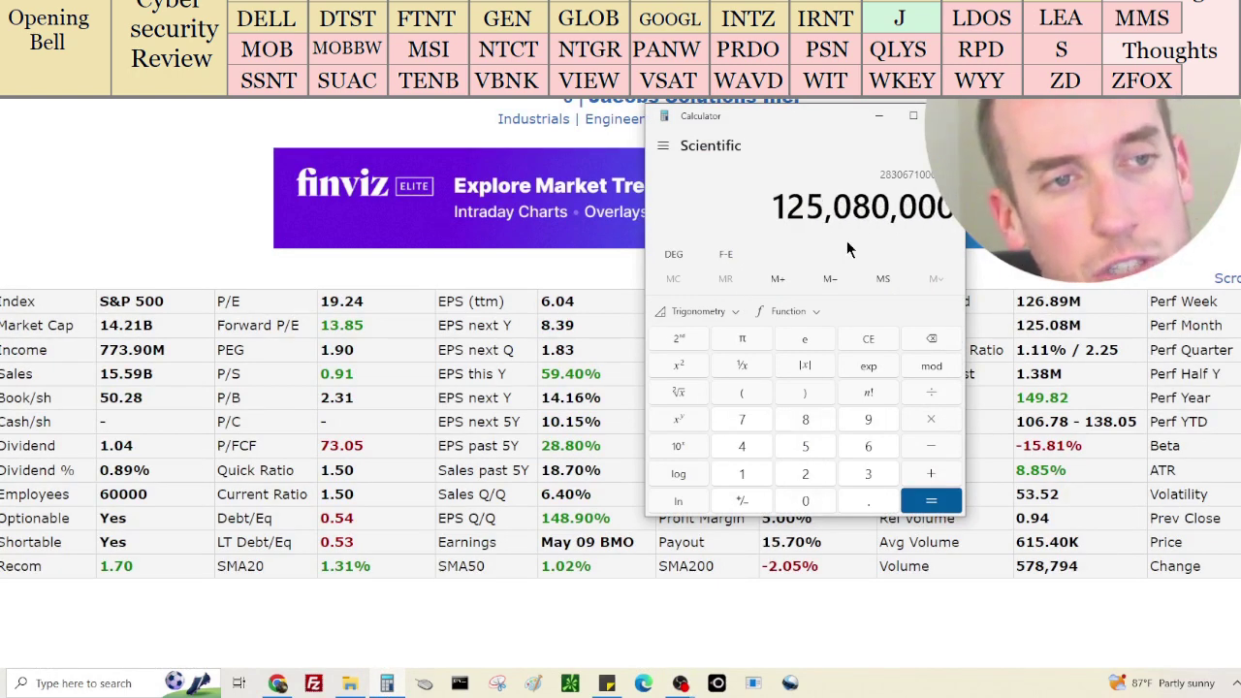
key("Return")
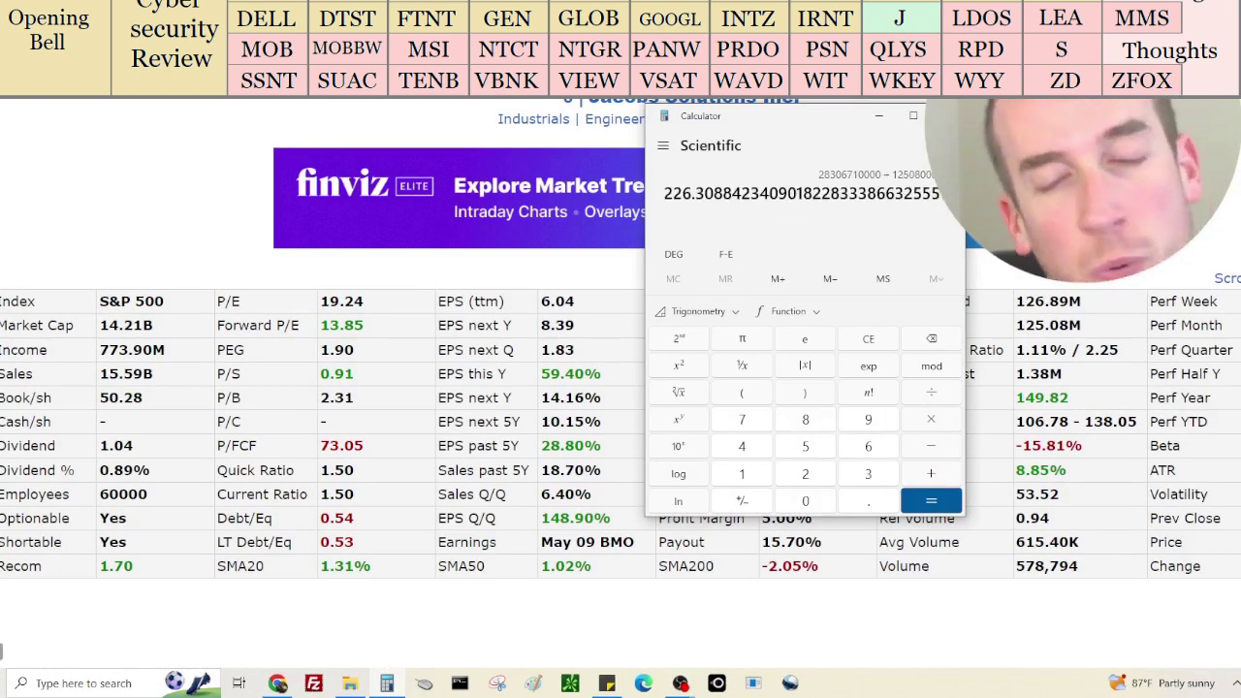
Examine the analyst ratings and price targets for J, along with its monthly price chart
scroll(320, 407, "up", 3)
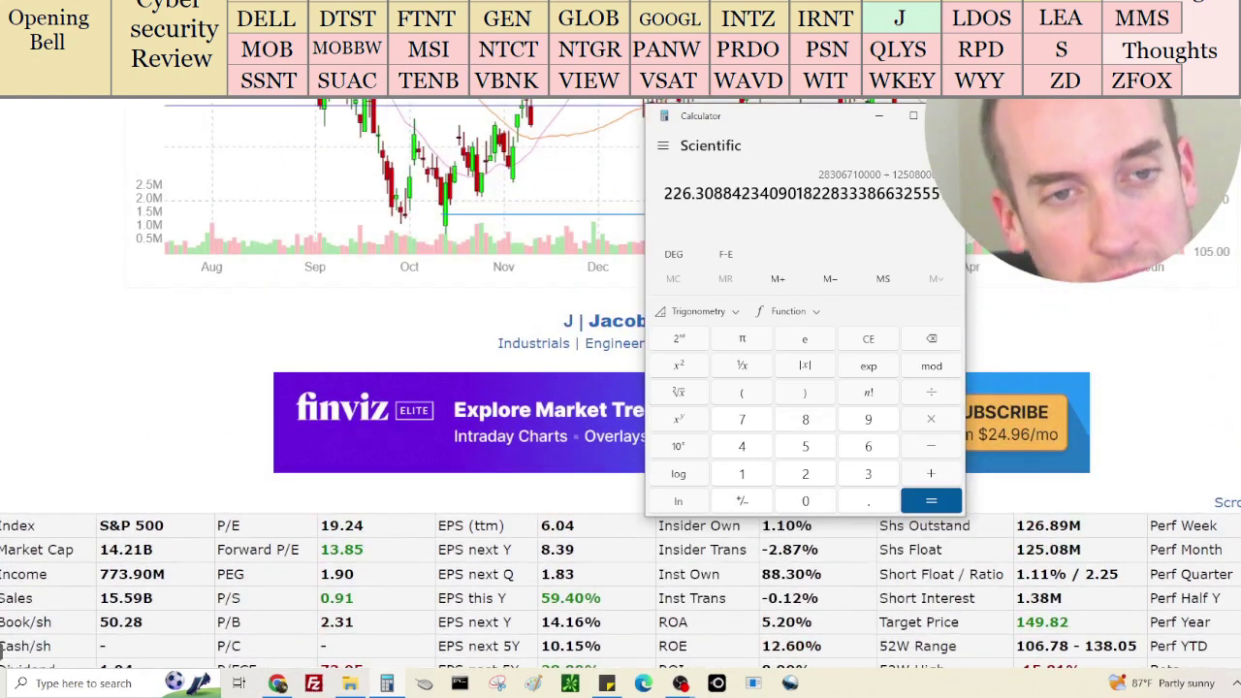
left_click(3, 654)
scroll(2, 651, "down", 10)
scroll(3, 652, "down", 1)
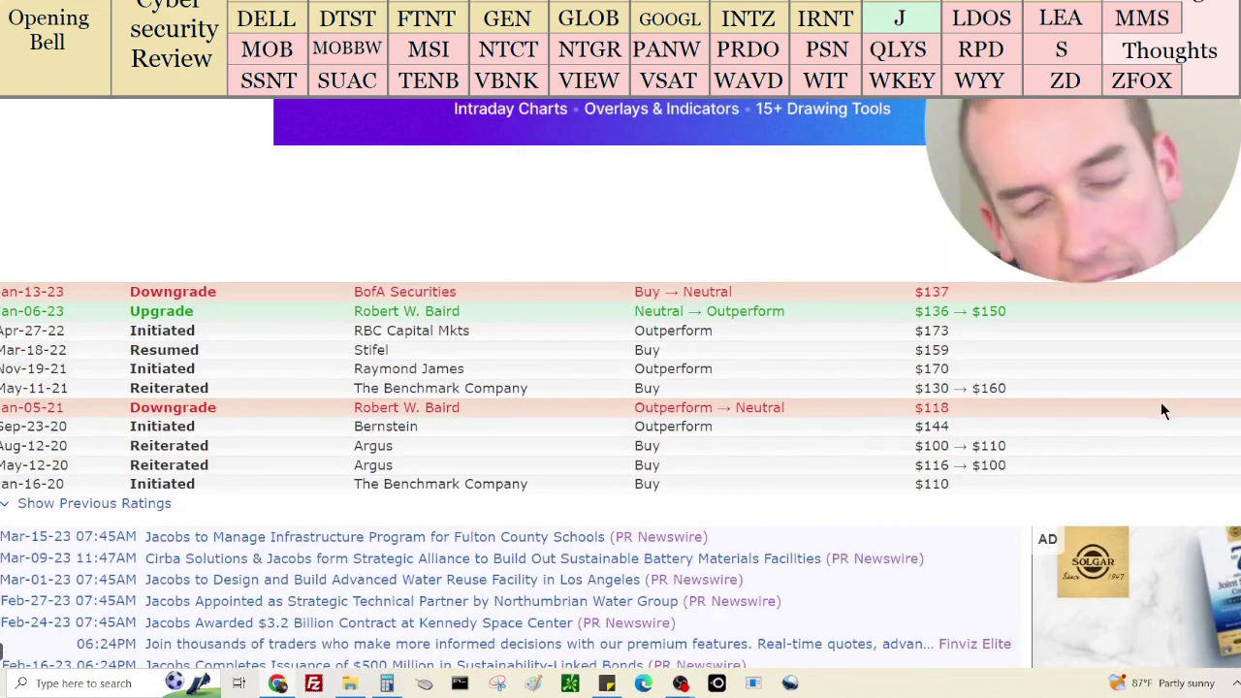
scroll(1168, 372, "up", 5)
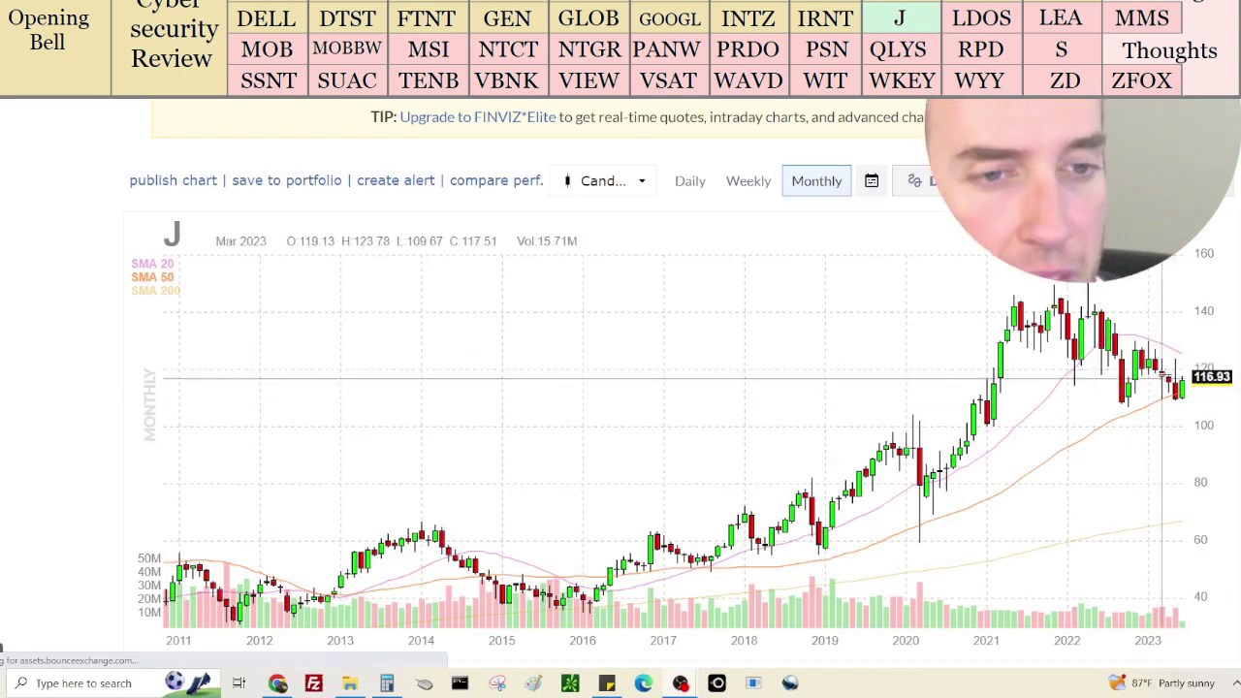
scroll(1161, 378, "down", 5)
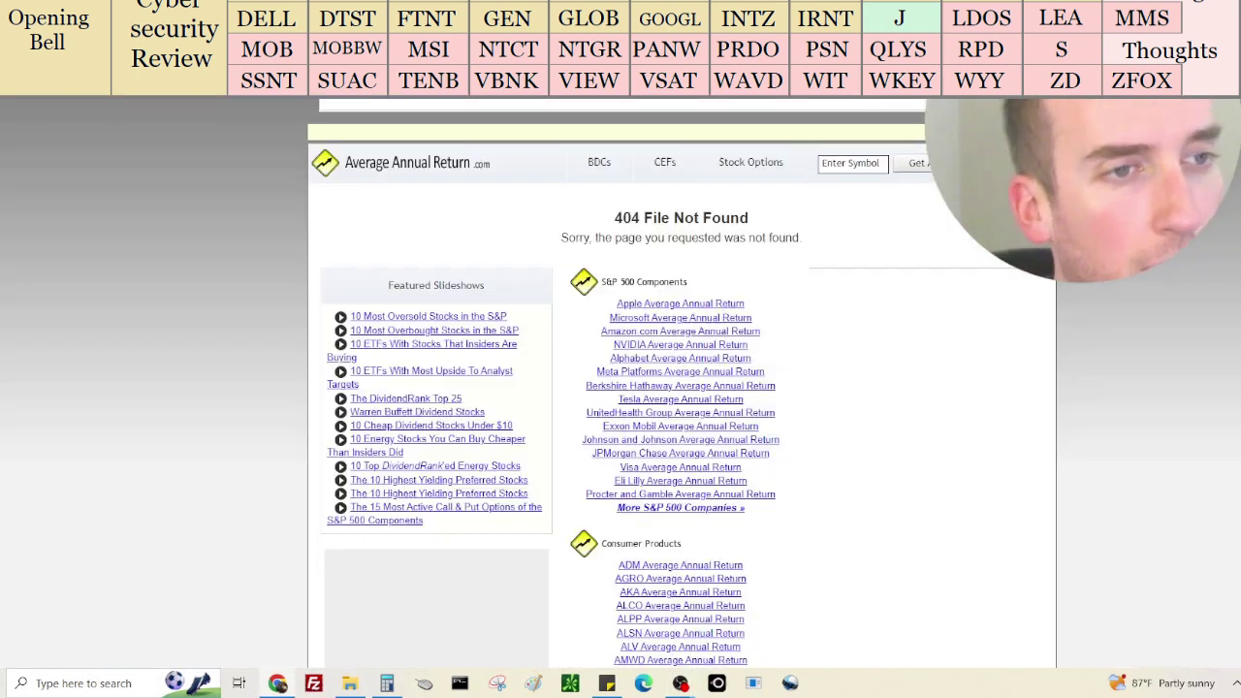
Look up J on the Average Annual Return site and bring up its institutional ownership page on Fintel
left_click(857, 165)
type("J")
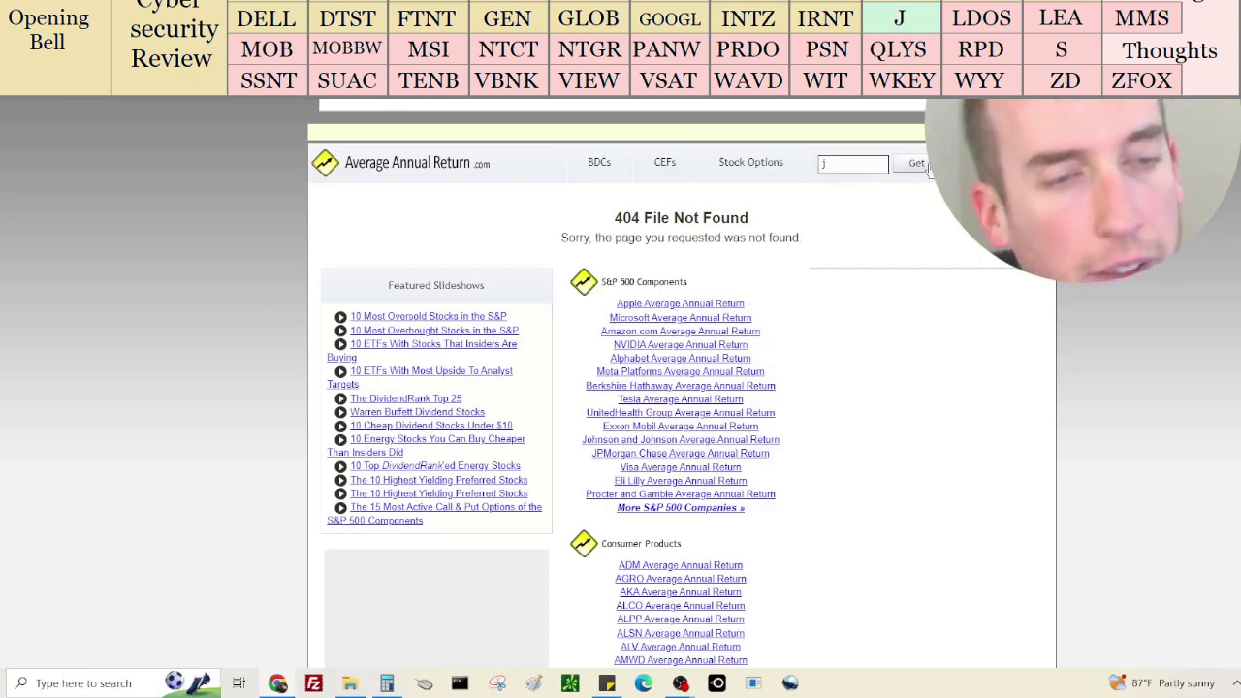
key("Return")
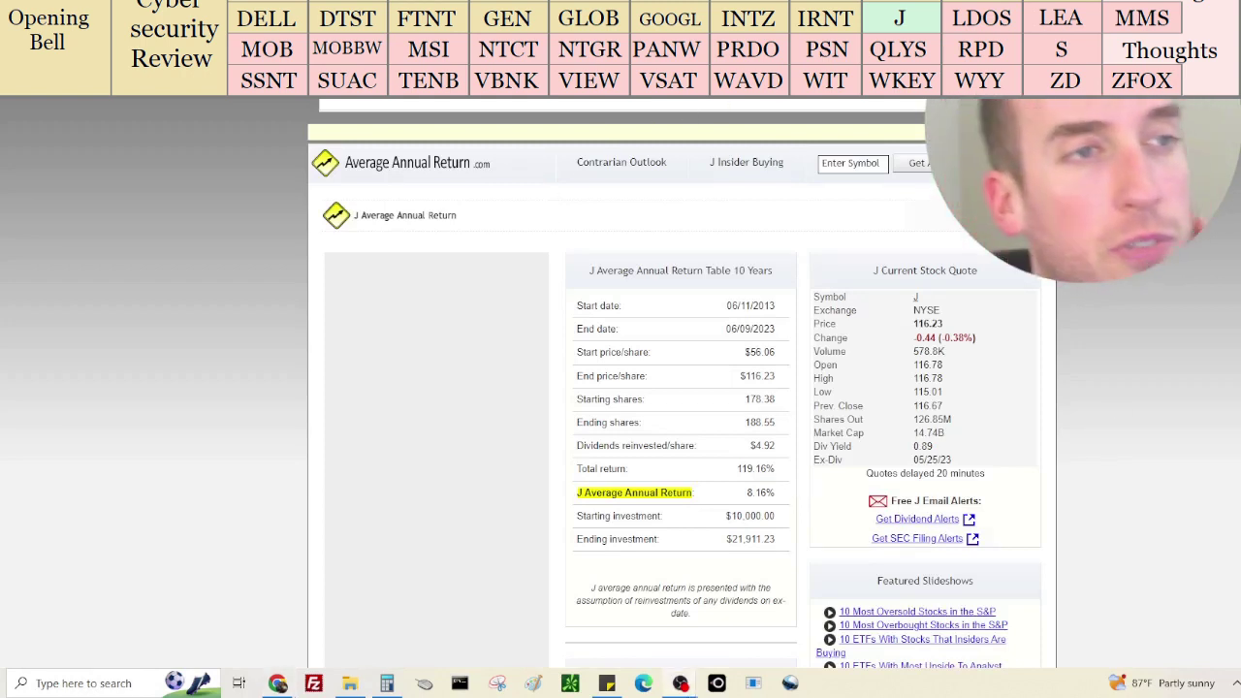
left_click(277, 683)
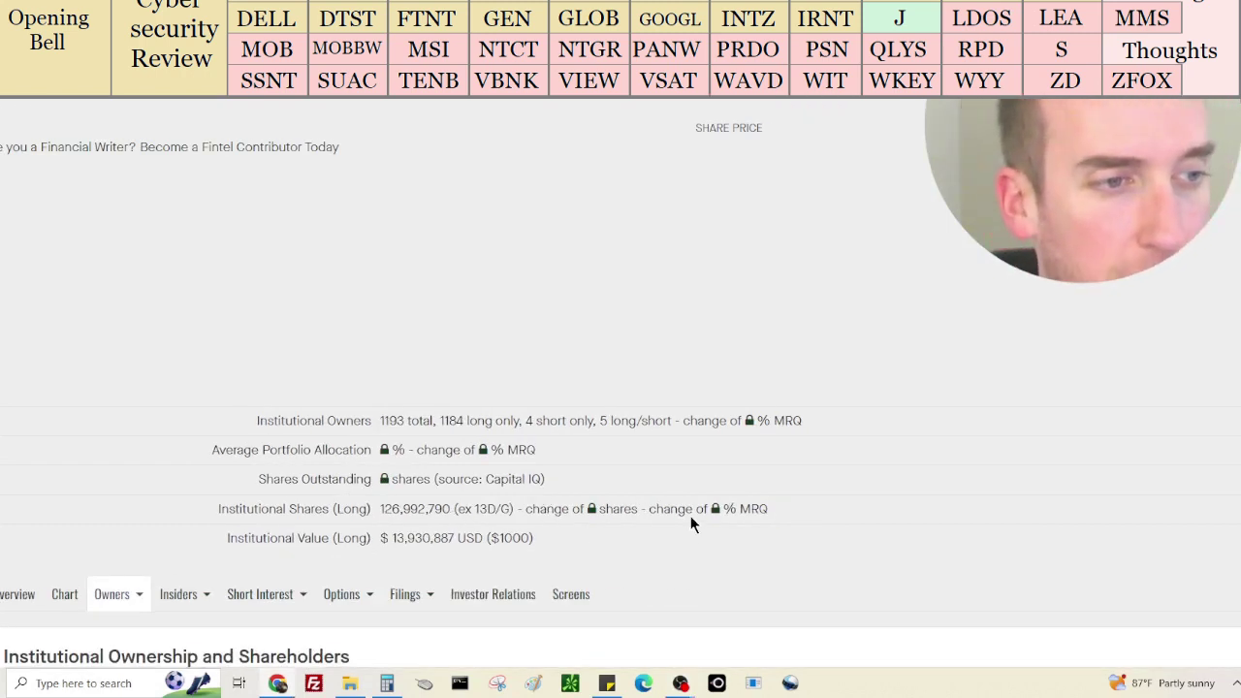
Compare J's institutional share count on Fintel with the share float in its Finviz fundamentals table
key("ctrl+Tab")
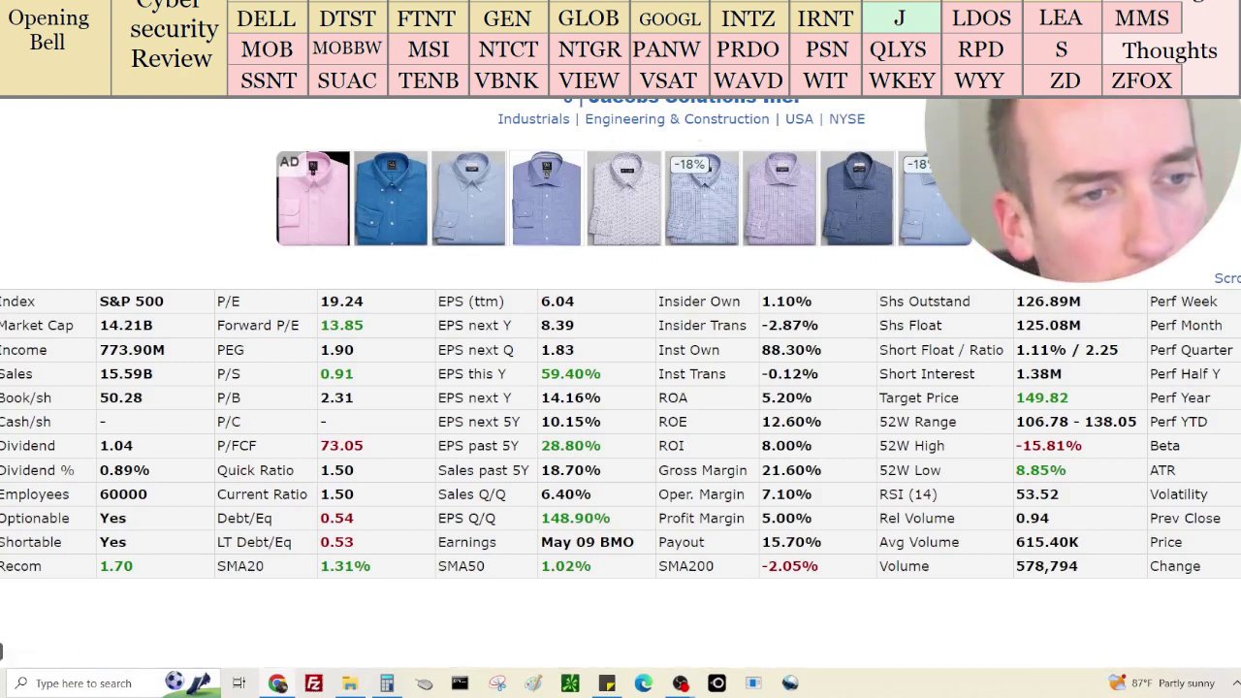
left_click_drag(1084, 326, 1017, 327)
left_click(1009, 350)
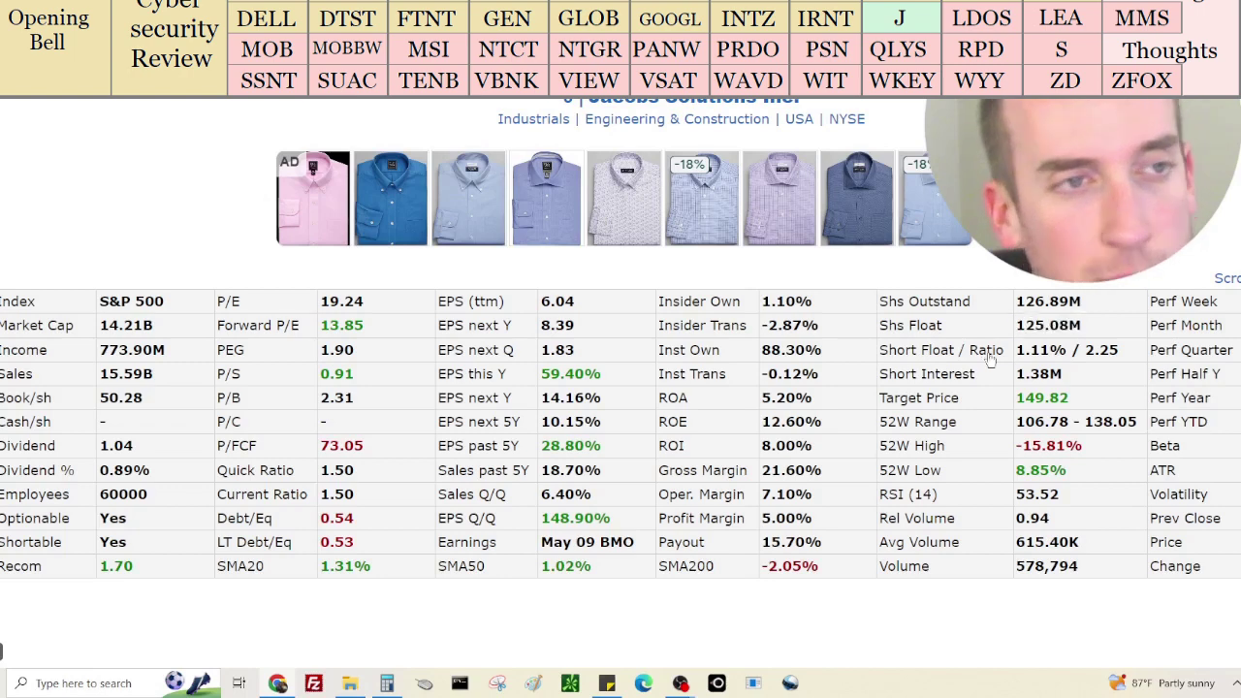
key("ctrl+Tab")
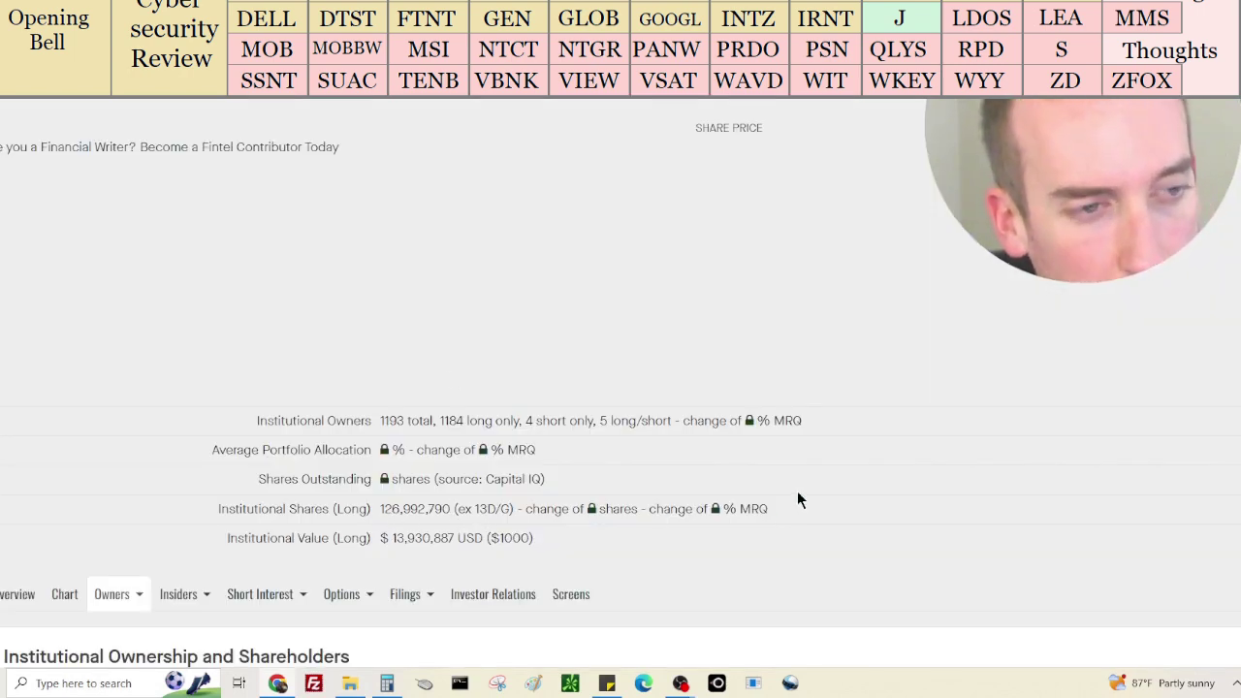
Examine the latest share holdings of the investors listed in J's 13D/G filings
scroll(1024, 541, "down", 8)
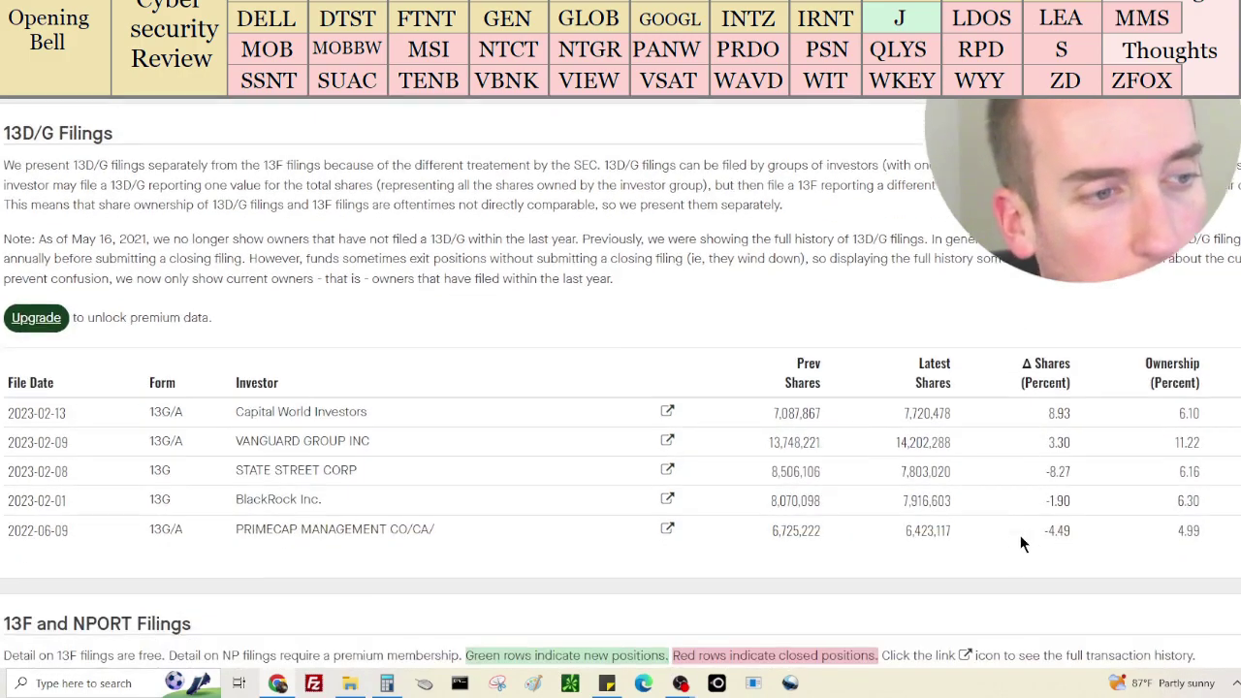
scroll(1013, 529, "down", 1)
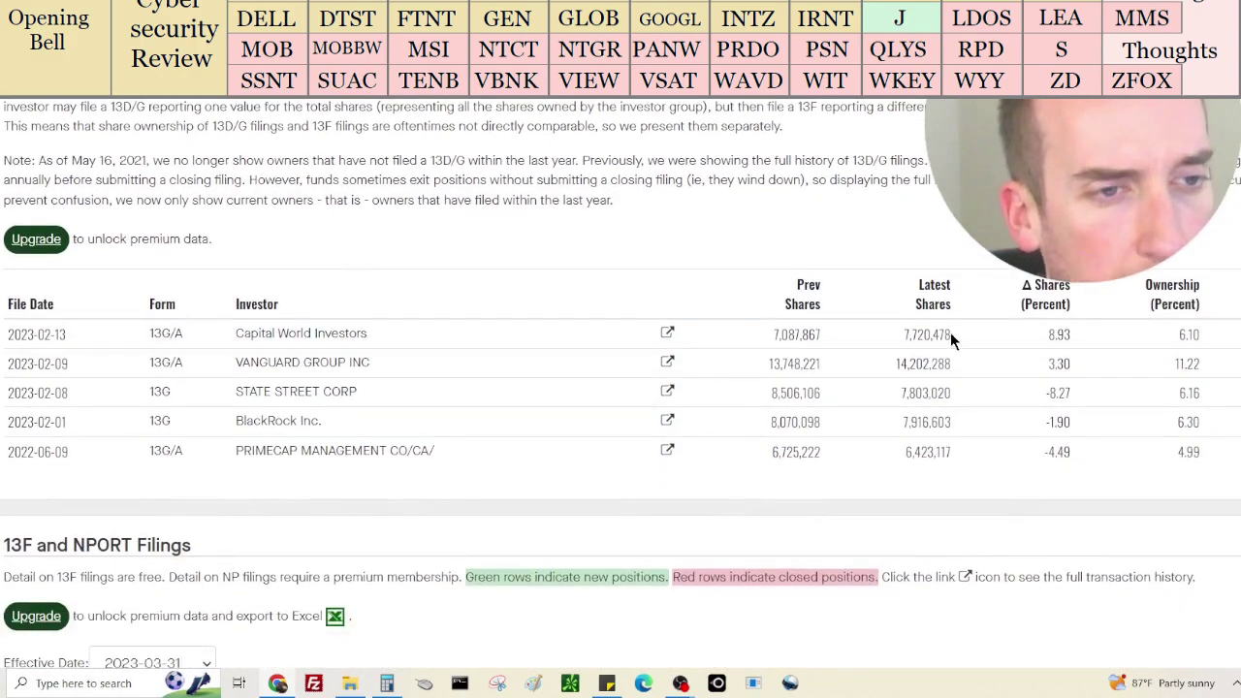
double_click(967, 363)
left_click_drag(953, 393, 897, 424)
left_click(954, 421)
left_click_drag(954, 451, 902, 451)
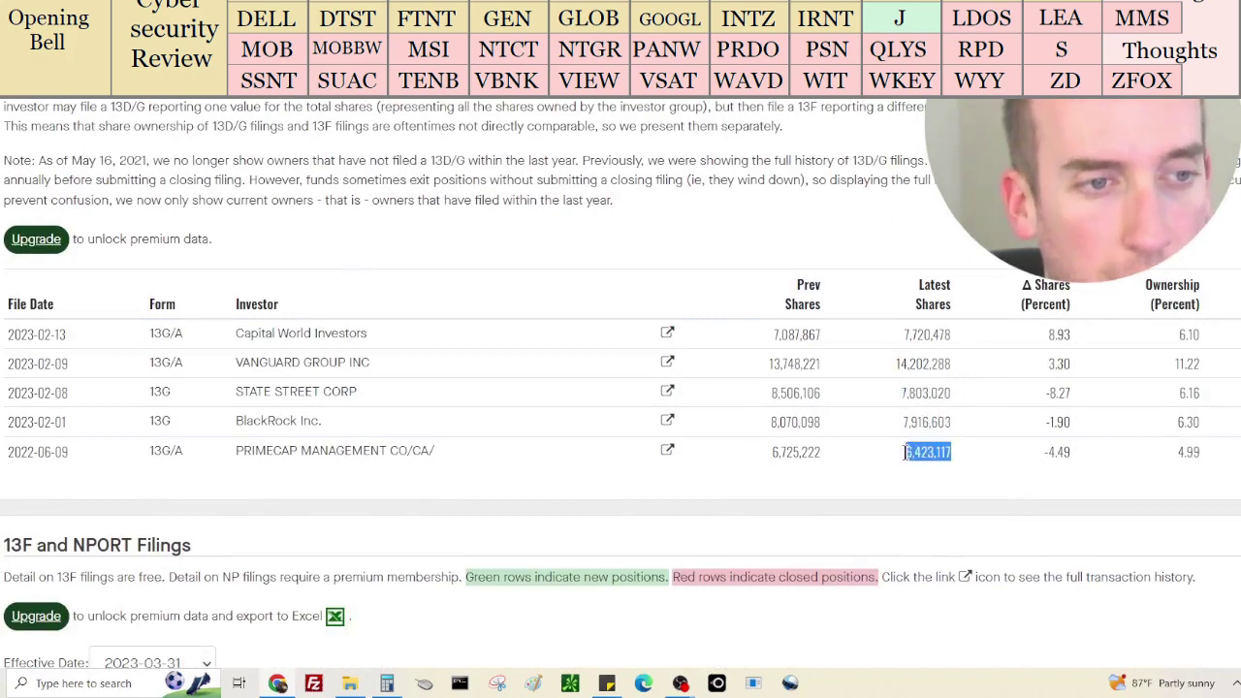
left_click(902, 451)
Look through the 13F and NPORT filings for J to gauge recent fund buying and selling
scroll(1006, 485, "down", 6)
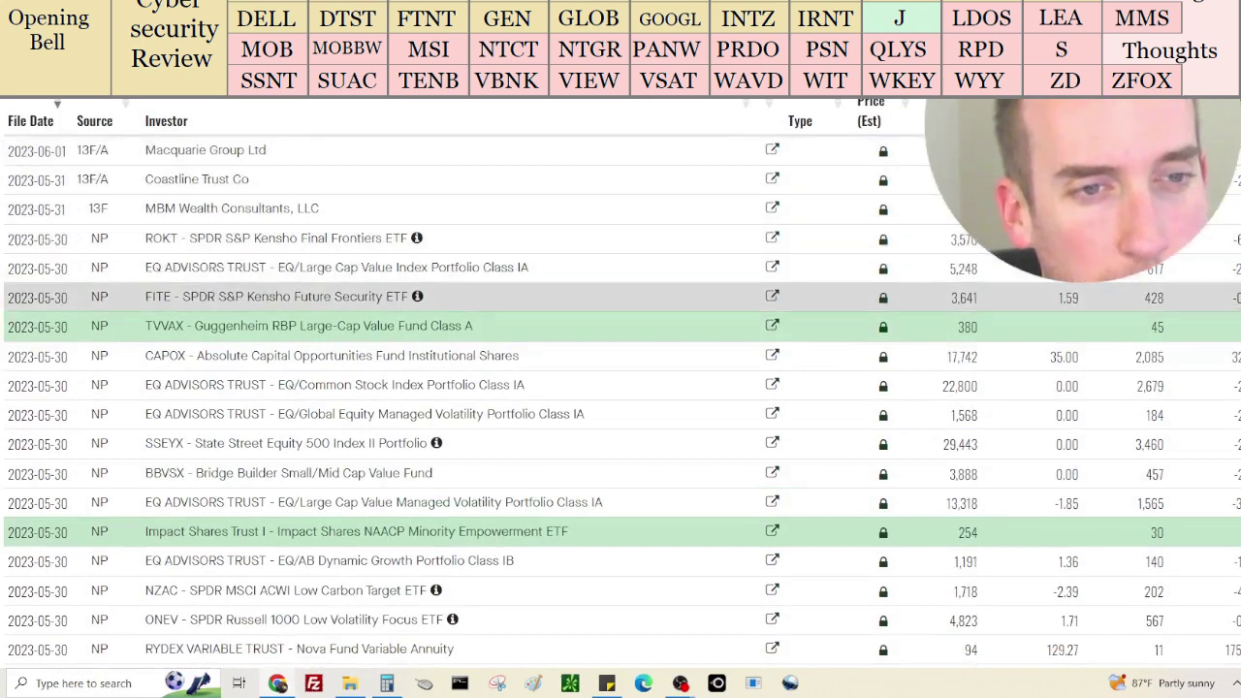
scroll(620, 388, "down", 1)
scroll(1232, 281, "down", 1)
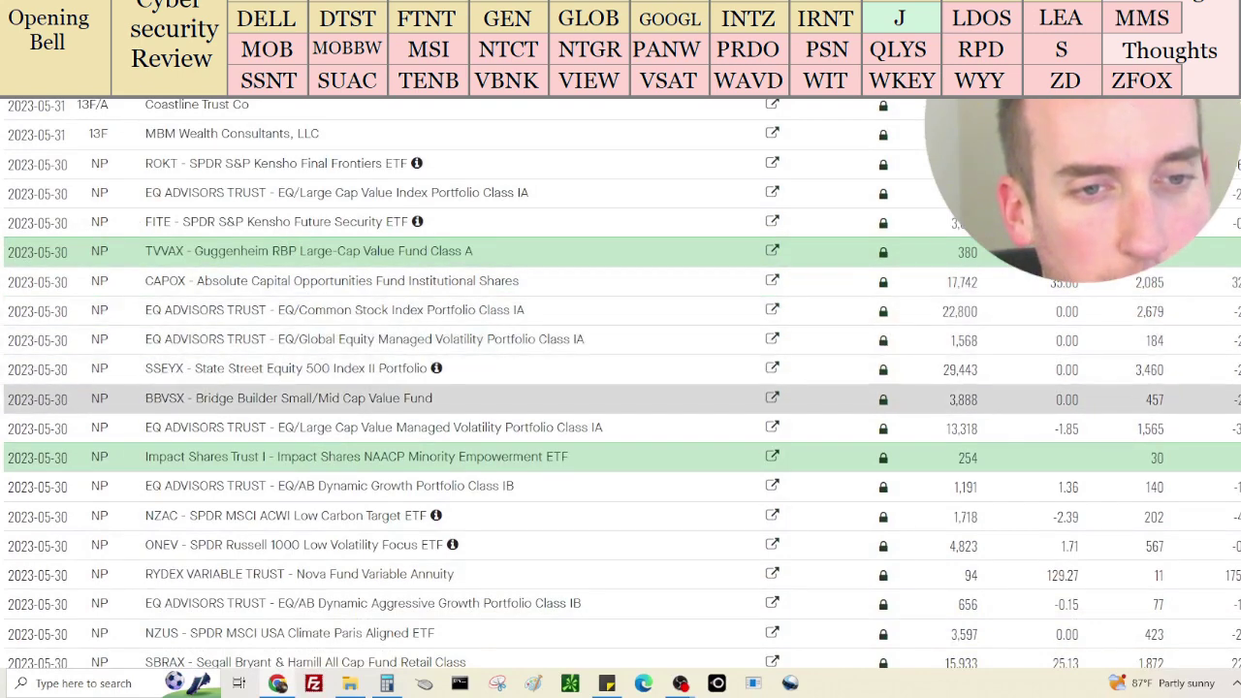
scroll(1231, 417, "down", 3)
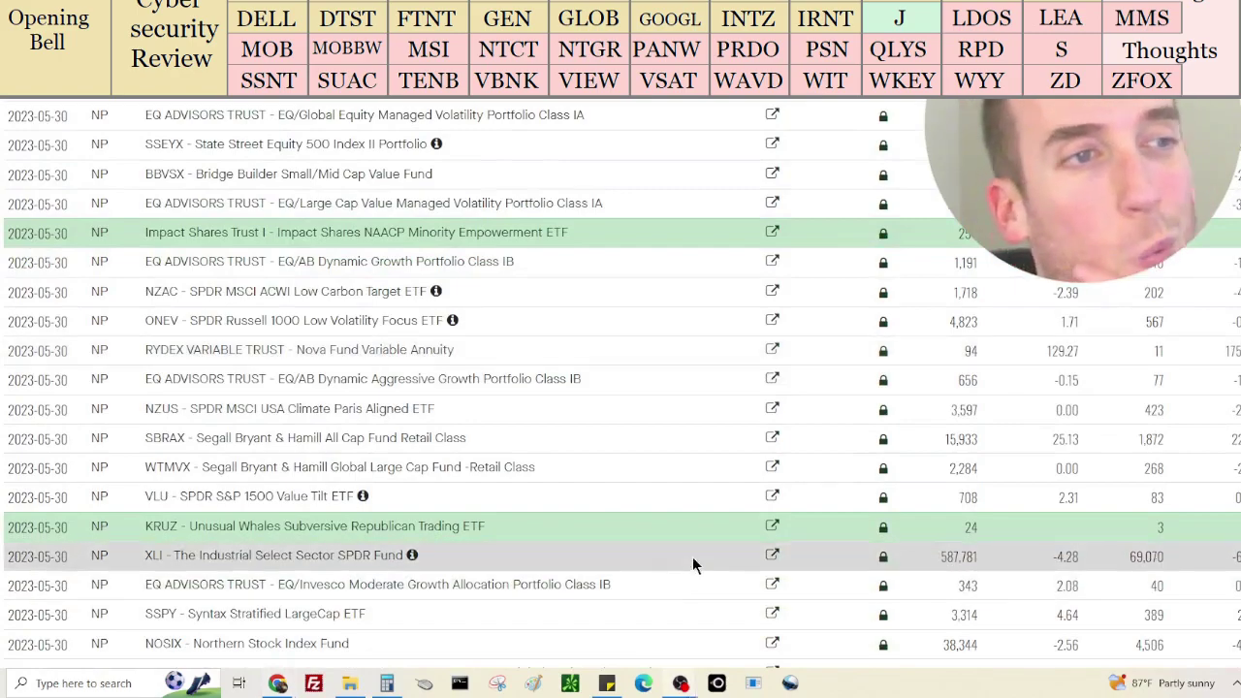
scroll(698, 555, "up", 15)
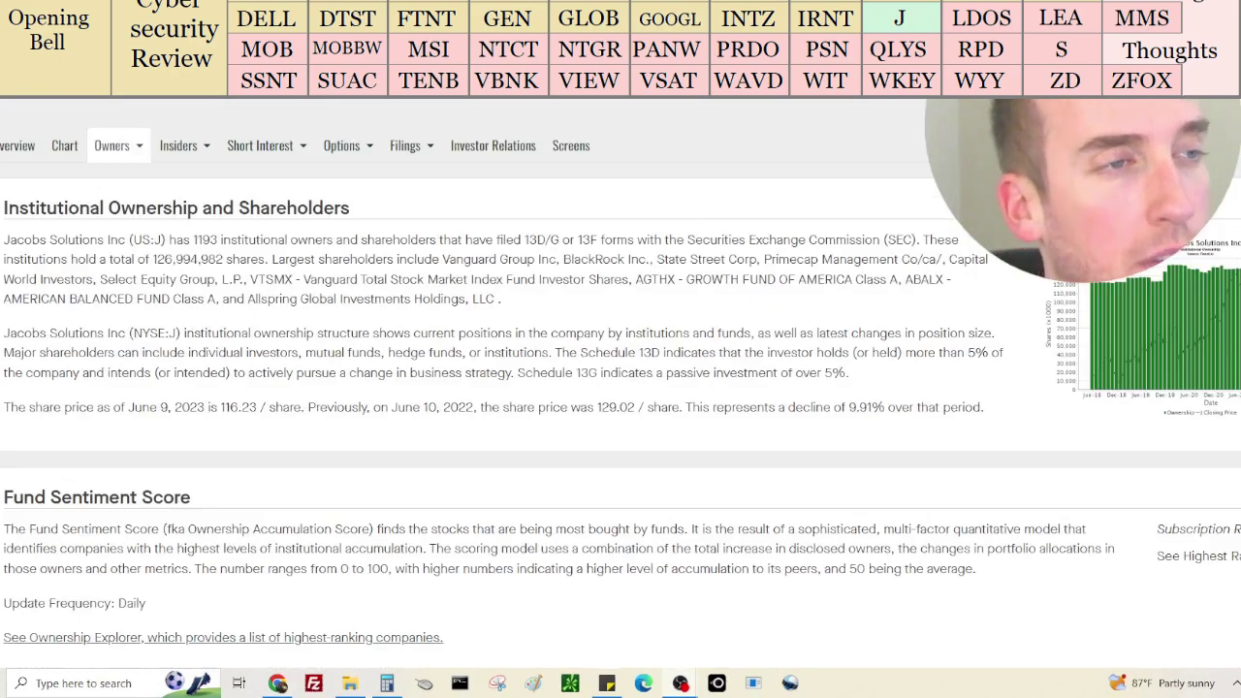
Check J's price and calculated fair value, and add "J - current $116 fair $226, inst. buy alot" to the sticky note
key("ctrl+Tab")
scroll(975, 411, "up", 8)
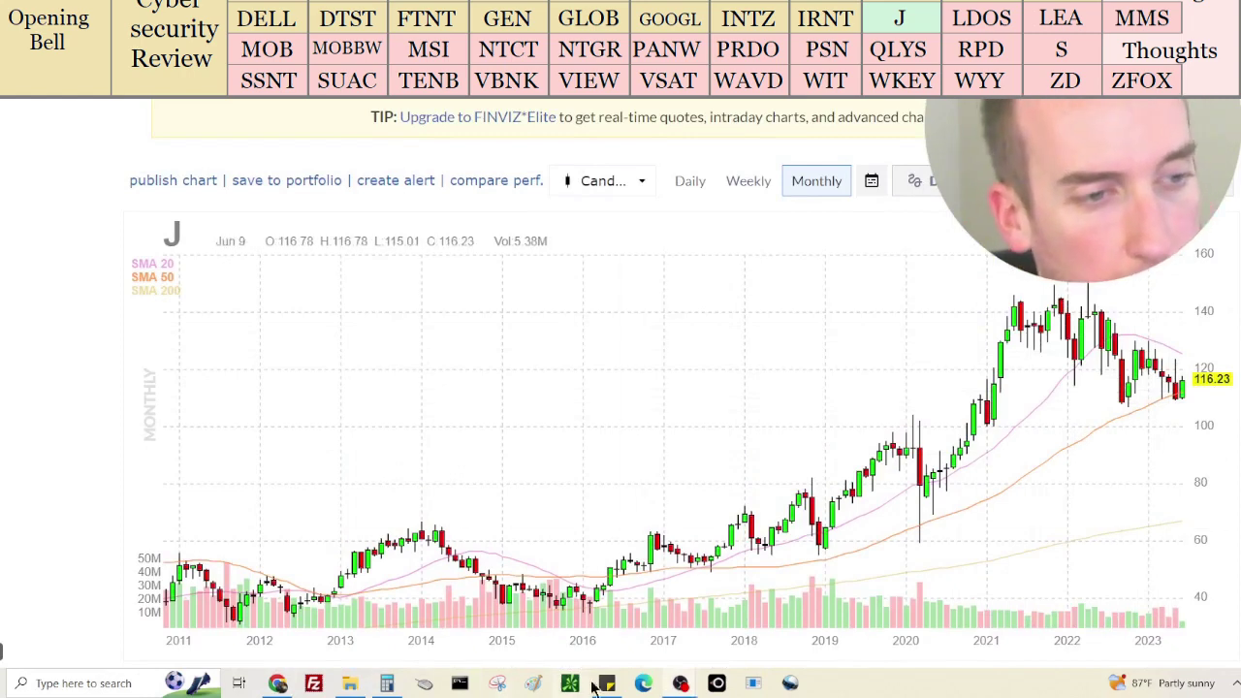
left_click(386, 684)
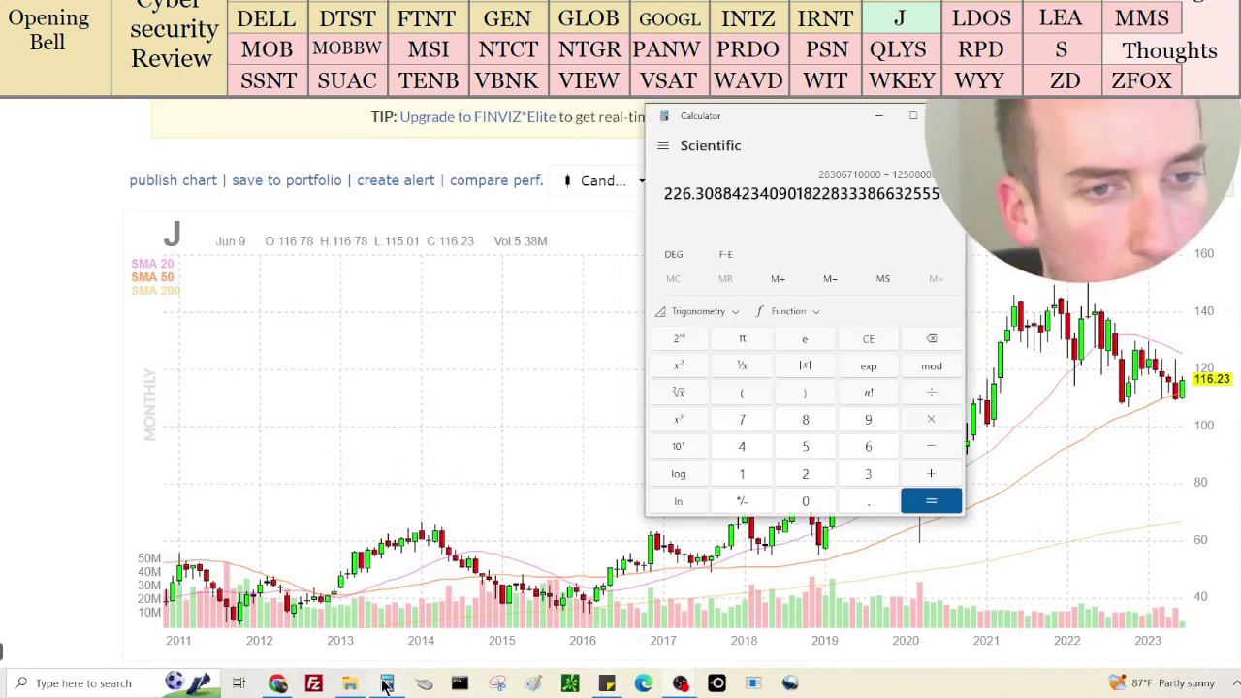
left_click(386, 684)
left_click(610, 685)
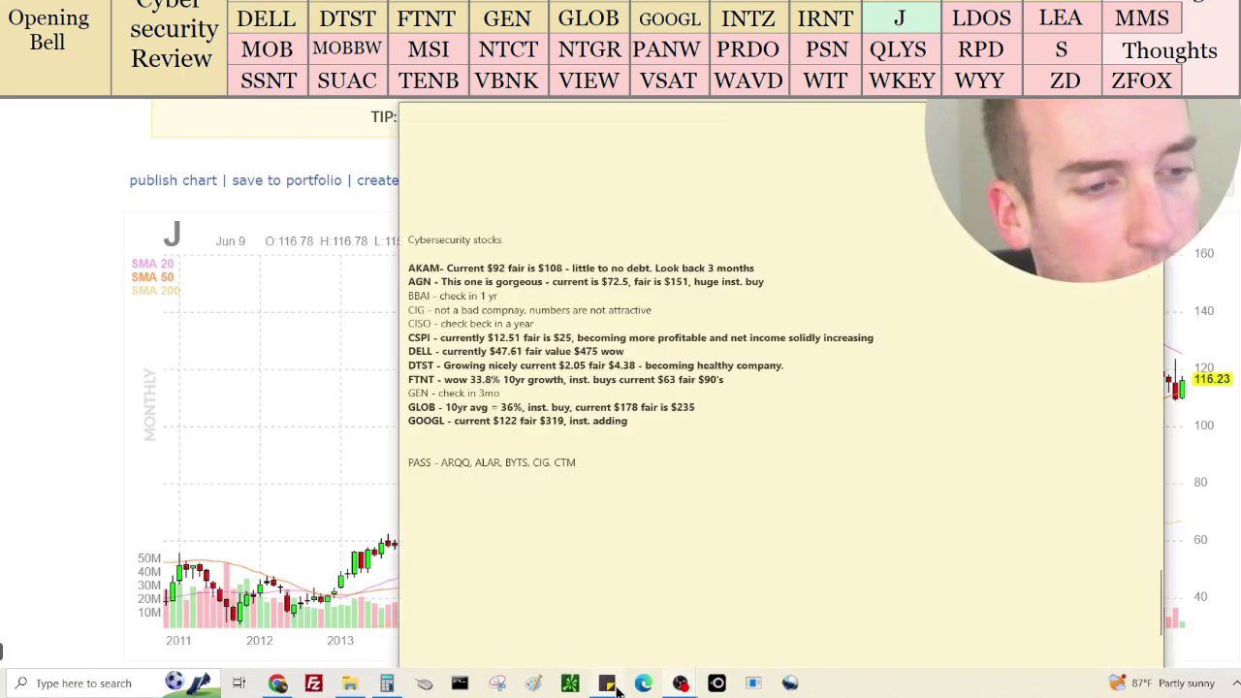
type("J - current $116 fair $226, inst. buy")
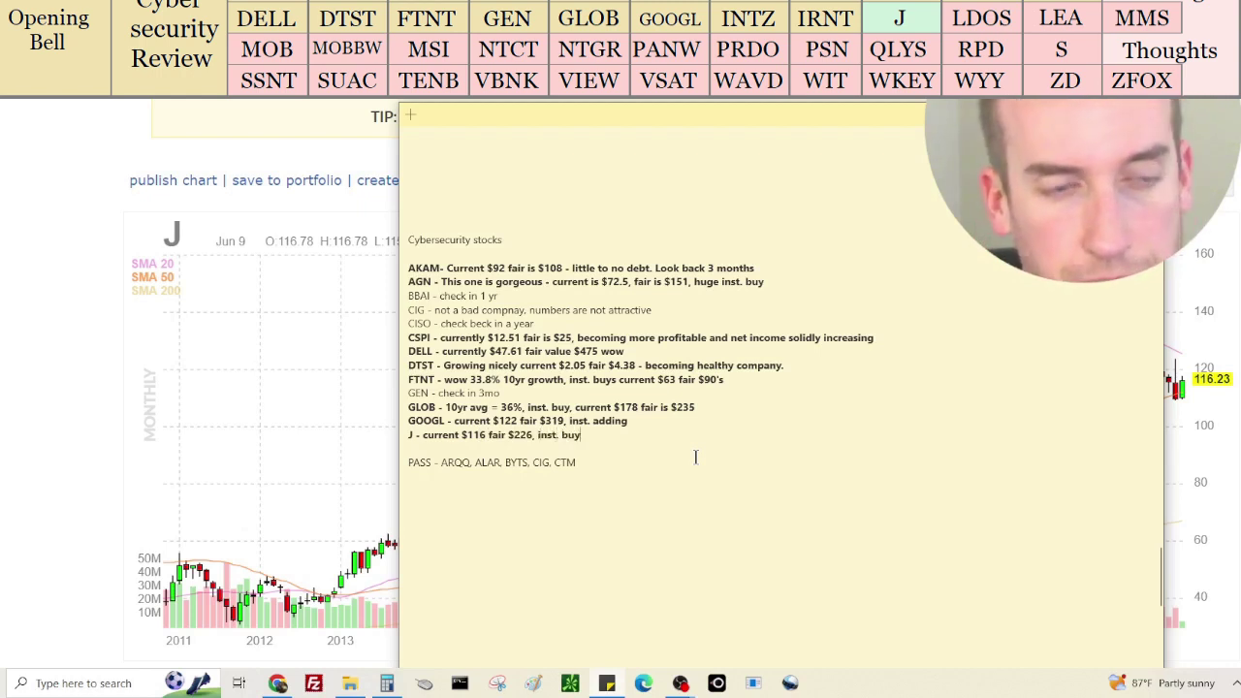
type("alot")
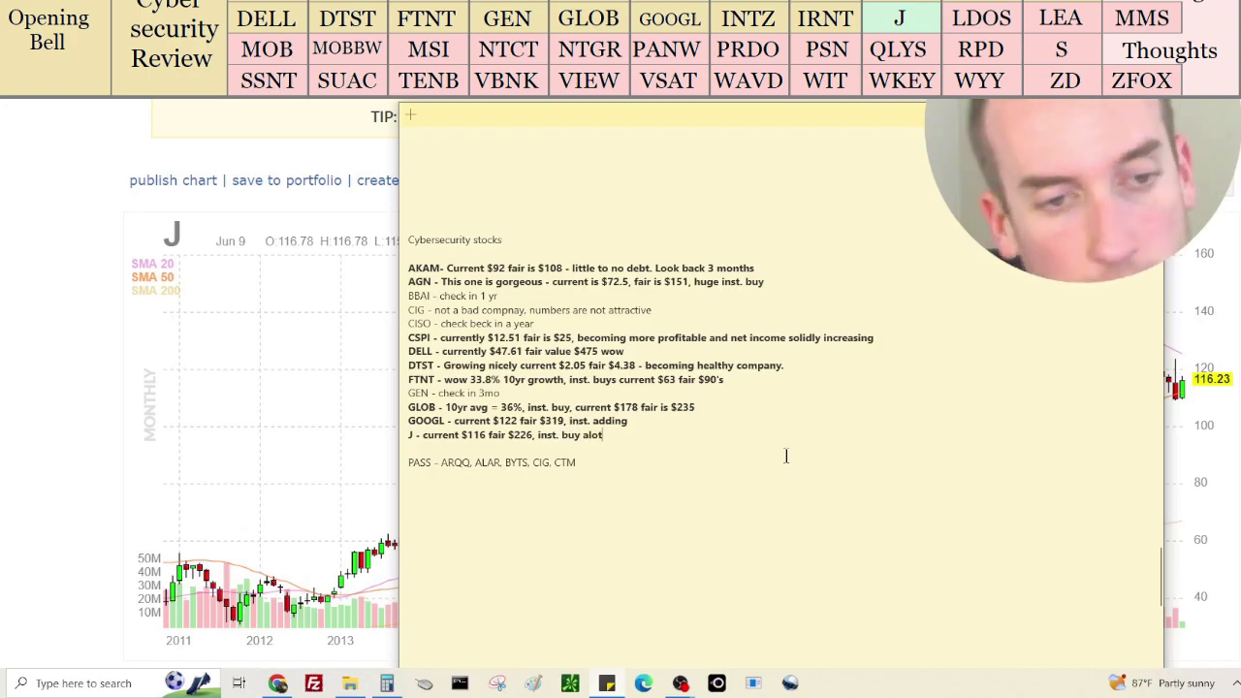
Review J's income statement and append ", net income strongly increasing" to the J line of the sticky note
scroll(194, 388, "down", 15)
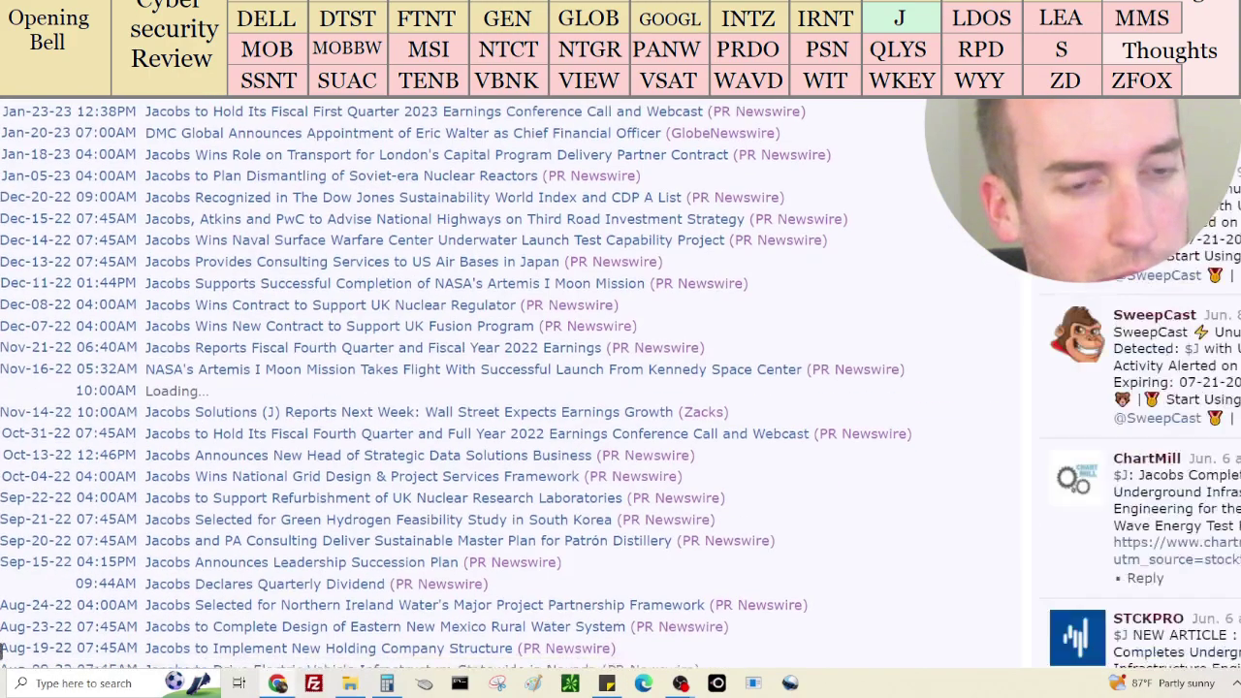
scroll(449, 175, "down", 15)
scroll(449, 176, "up", 5)
scroll(447, 175, "up", 2)
scroll(572, 501, "down", 3)
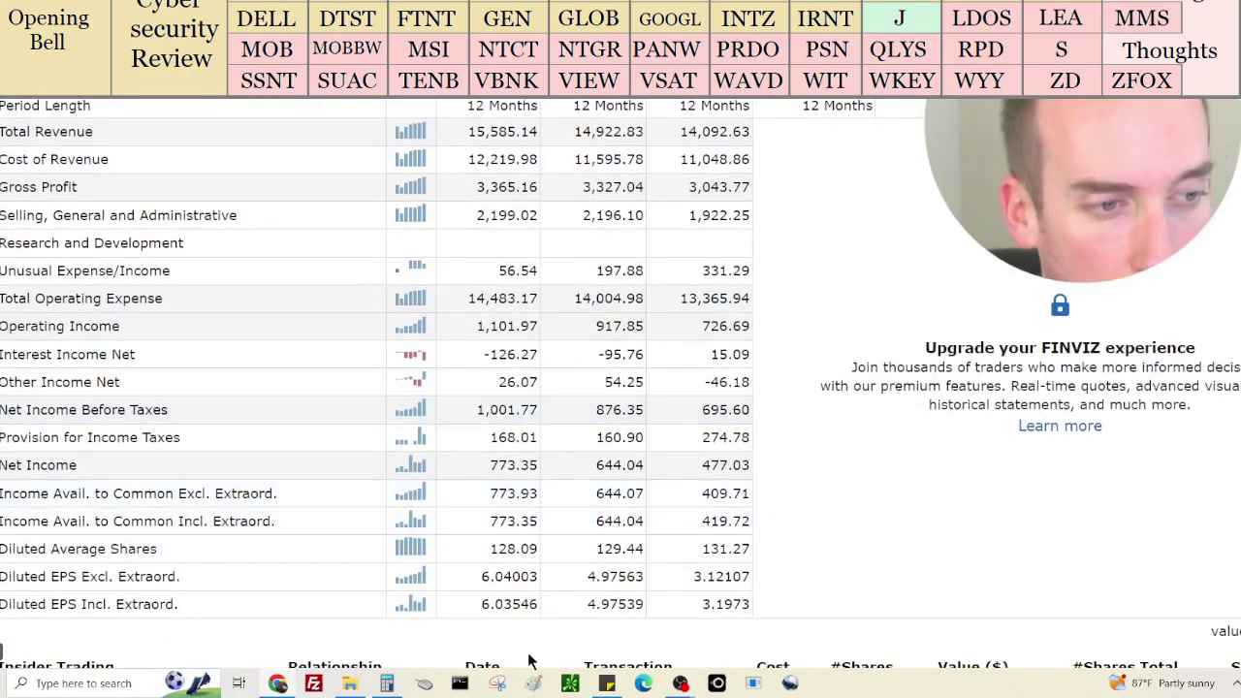
left_click(603, 684)
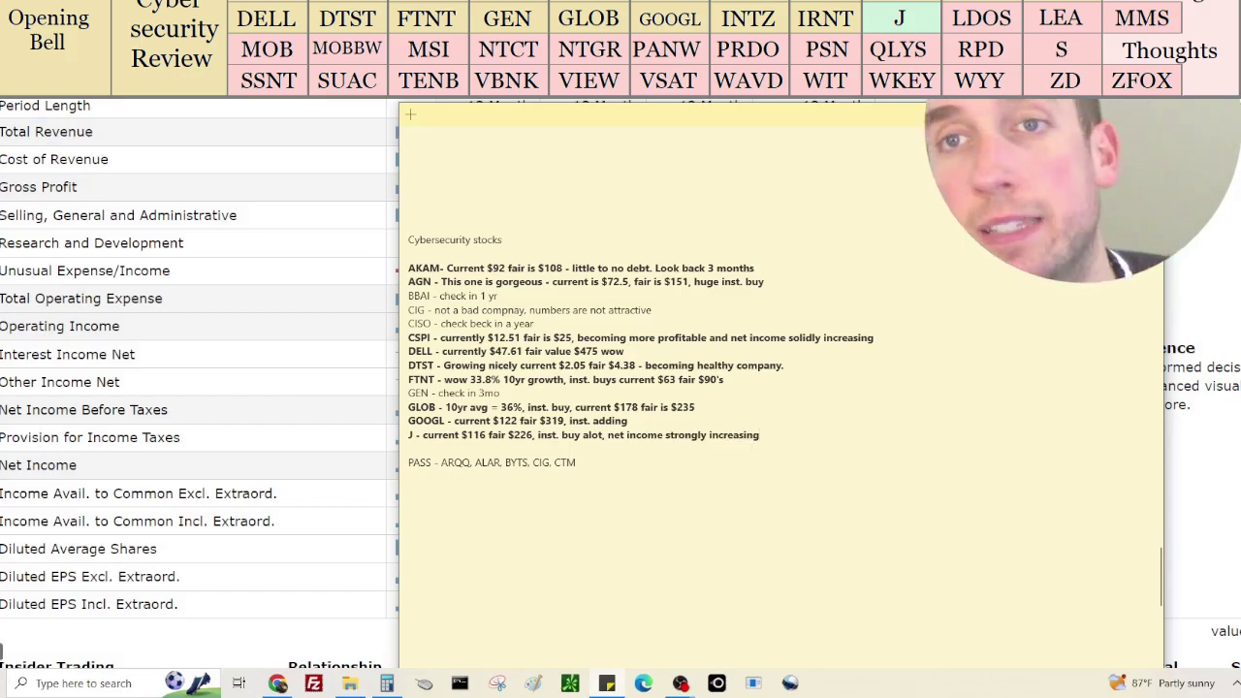
Return to the cybersecurity stock list and open the LDOS and LEA pages in new tabs
scroll(622, 136, "up", 3)
key("alt+Tab")
scroll(622, 135, "down", 15)
scroll(2, 652, "up", 10)
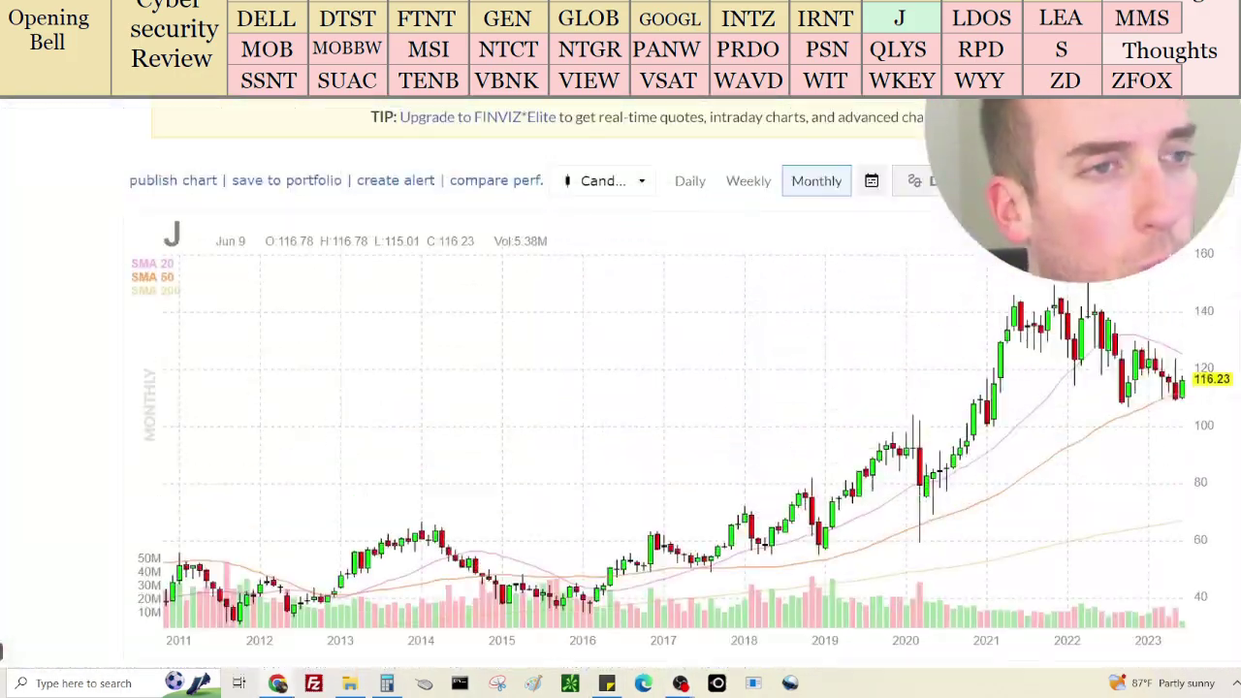
key("ctrl+Tab")
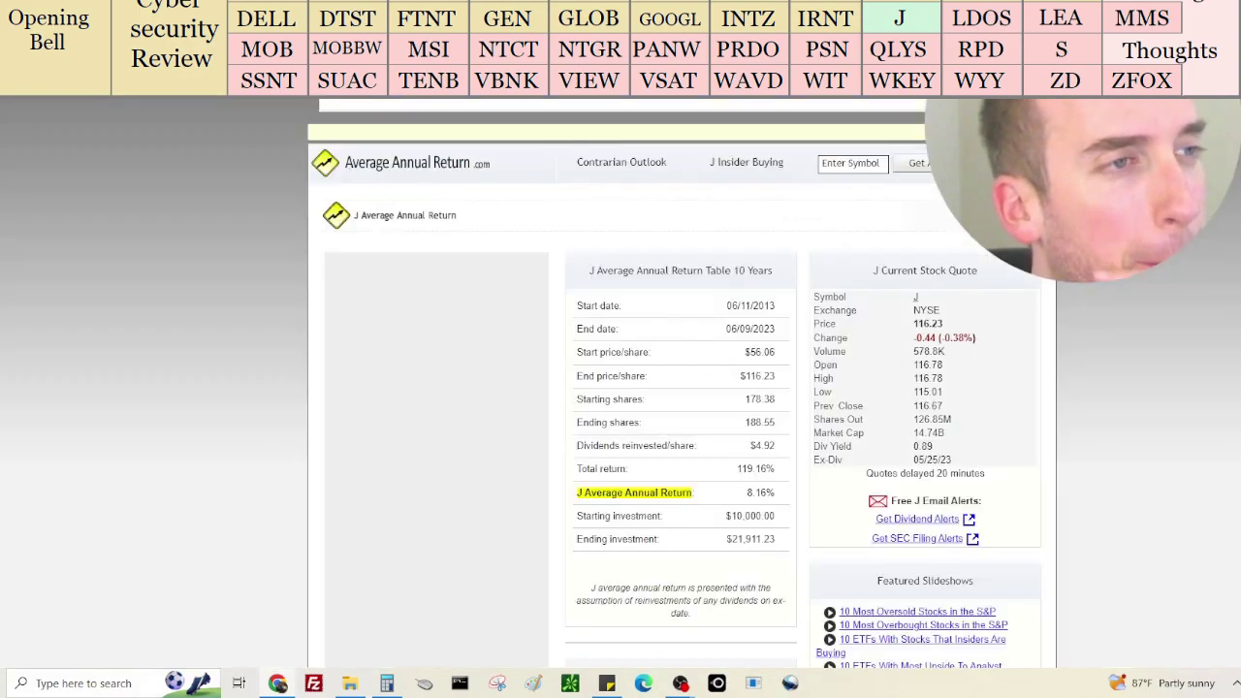
key("ctrl+Tab")
scroll(315, 222, "down", 3)
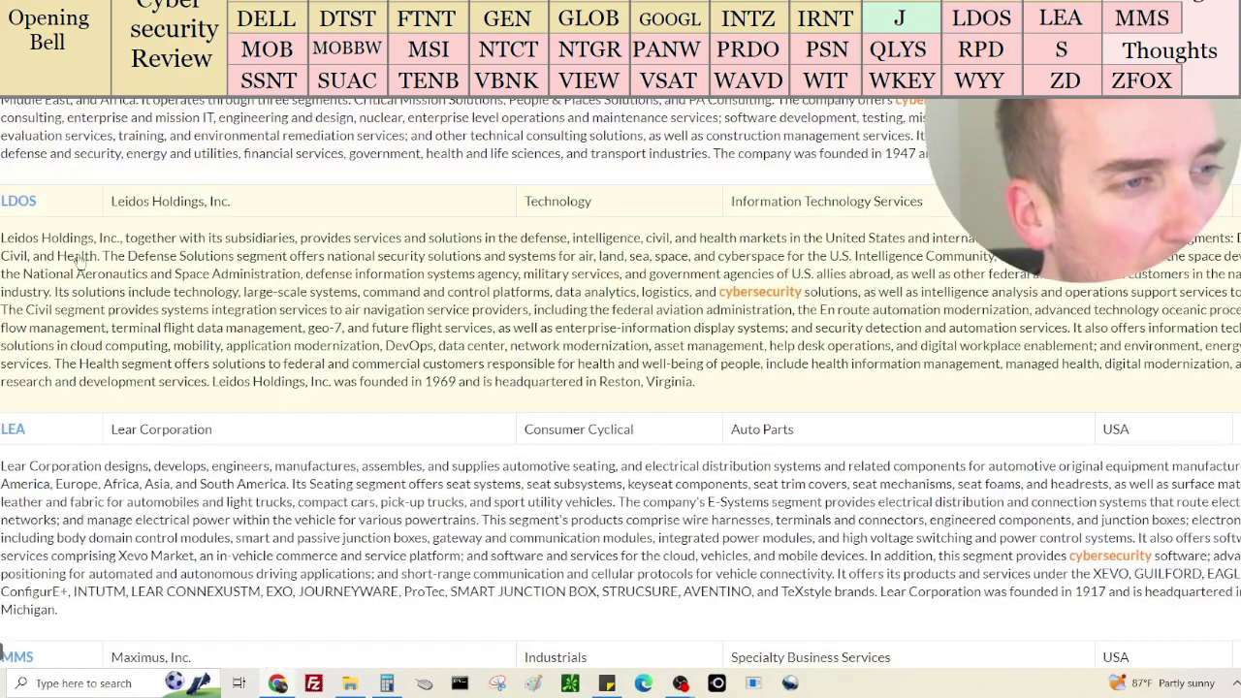
right_click(32, 202)
left_click(45, 212)
right_click(19, 439)
left_click(41, 450)
Open the MMS, MOB and MOBBW pages from the stock list in new tabs
scroll(140, 281, "down", 6)
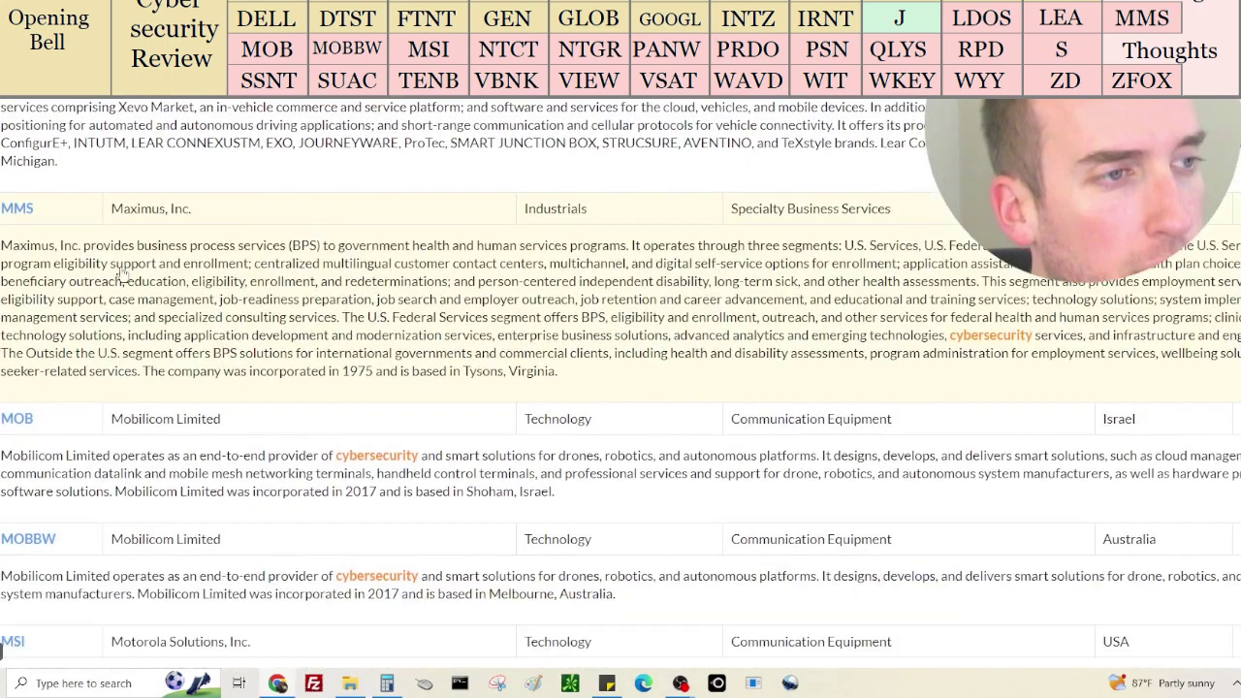
right_click(45, 216)
left_click(50, 220)
right_click(29, 421)
left_click(48, 429)
scroll(207, 382, "down", 3)
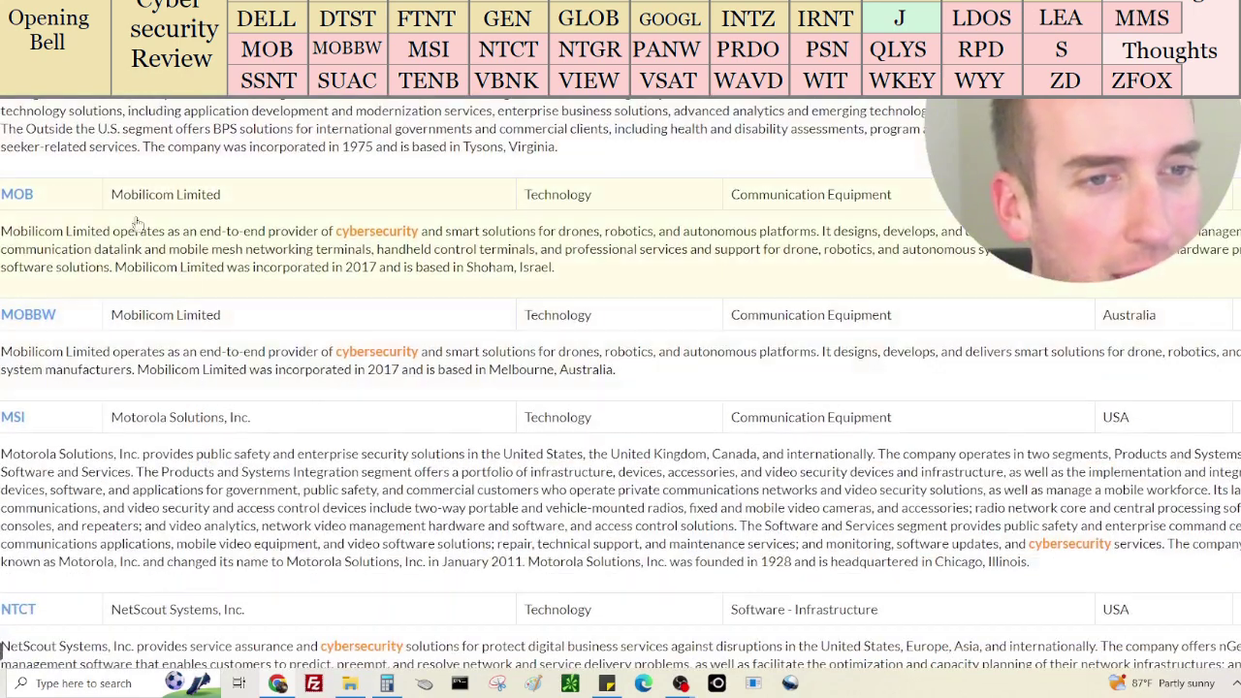
right_click(30, 325)
left_click(47, 336)
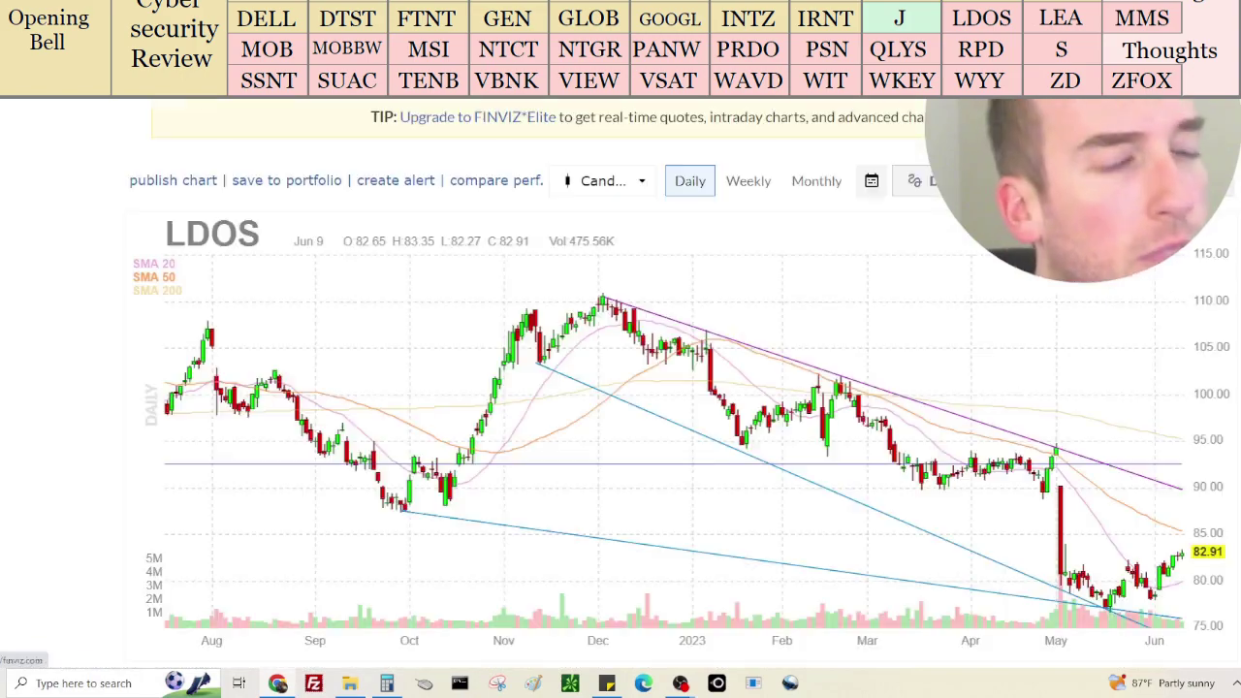
Add LDOS's sales of 14,600,000,000, income of 672,000,000 and market cap of 10,950,000,000 in Calculator
scroll(947, 304, "down", 7)
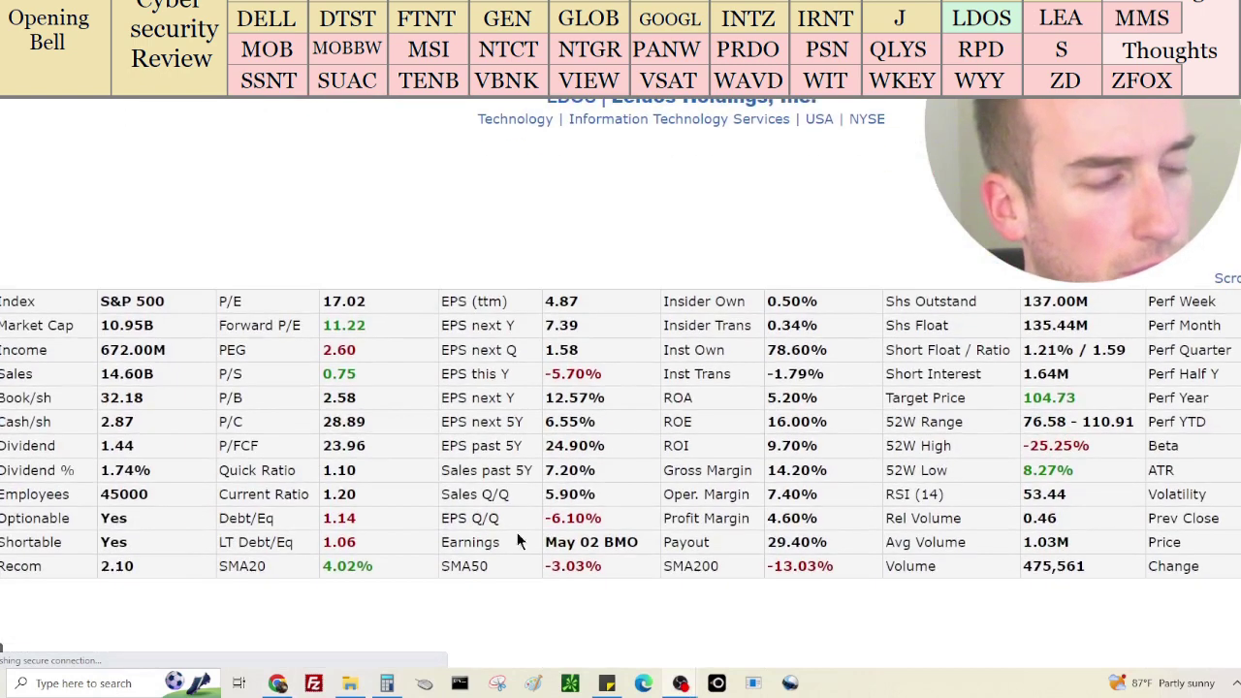
left_click(407, 684)
left_click(864, 345)
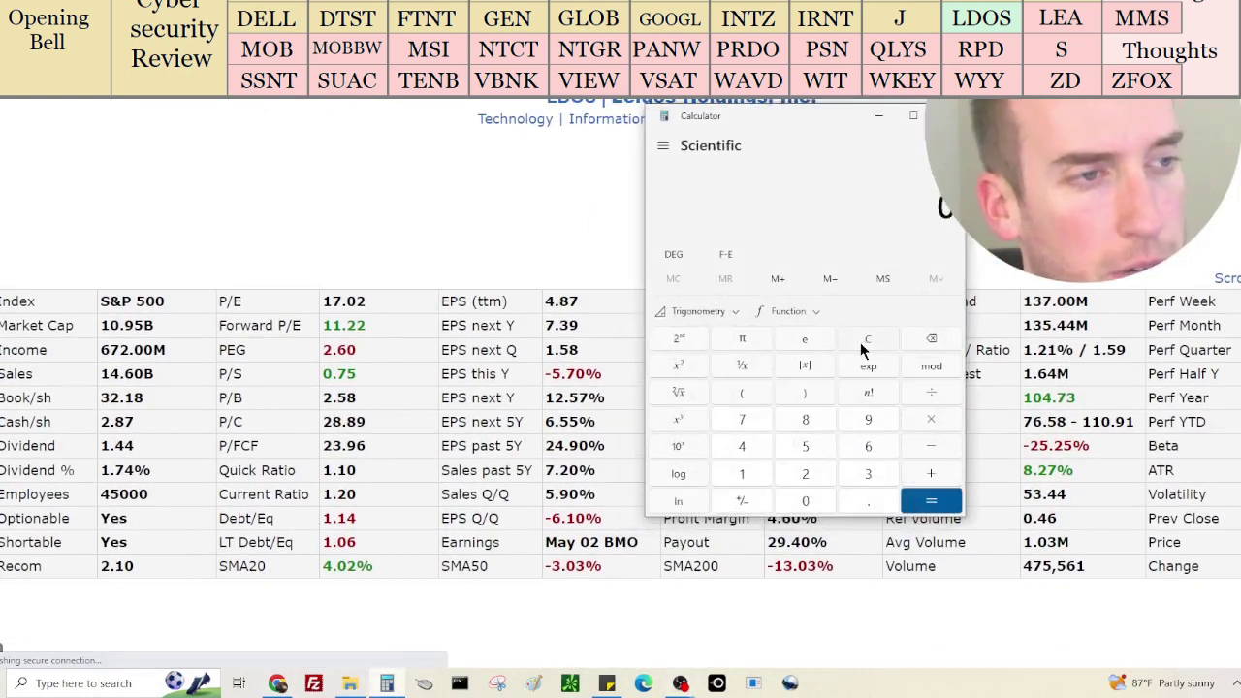
type("1460000000")
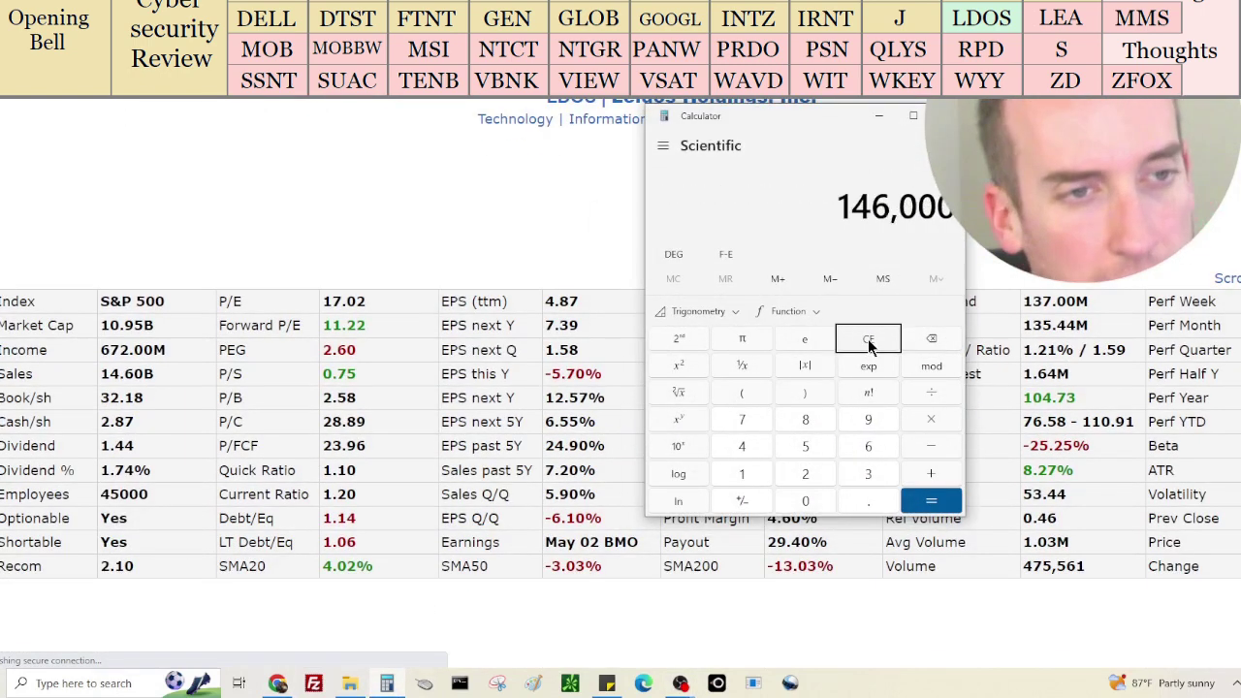
type("0/")
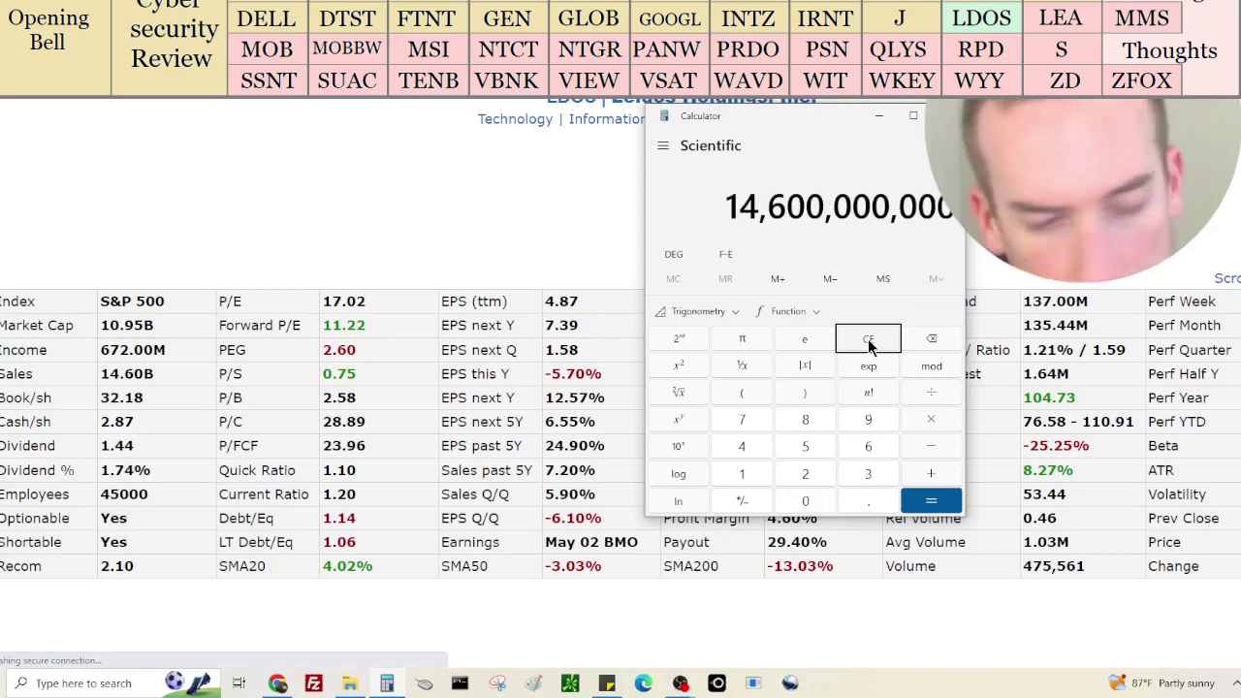
type("672000000")
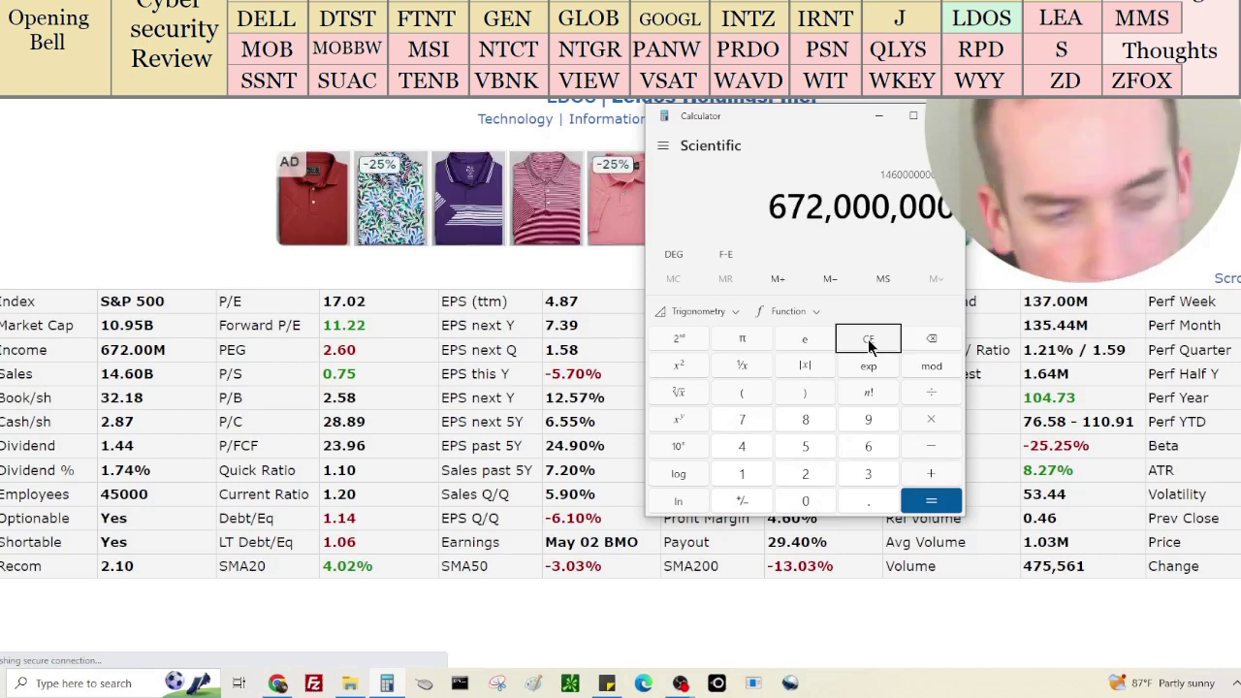
key("Return")
type("10,950,000,0")
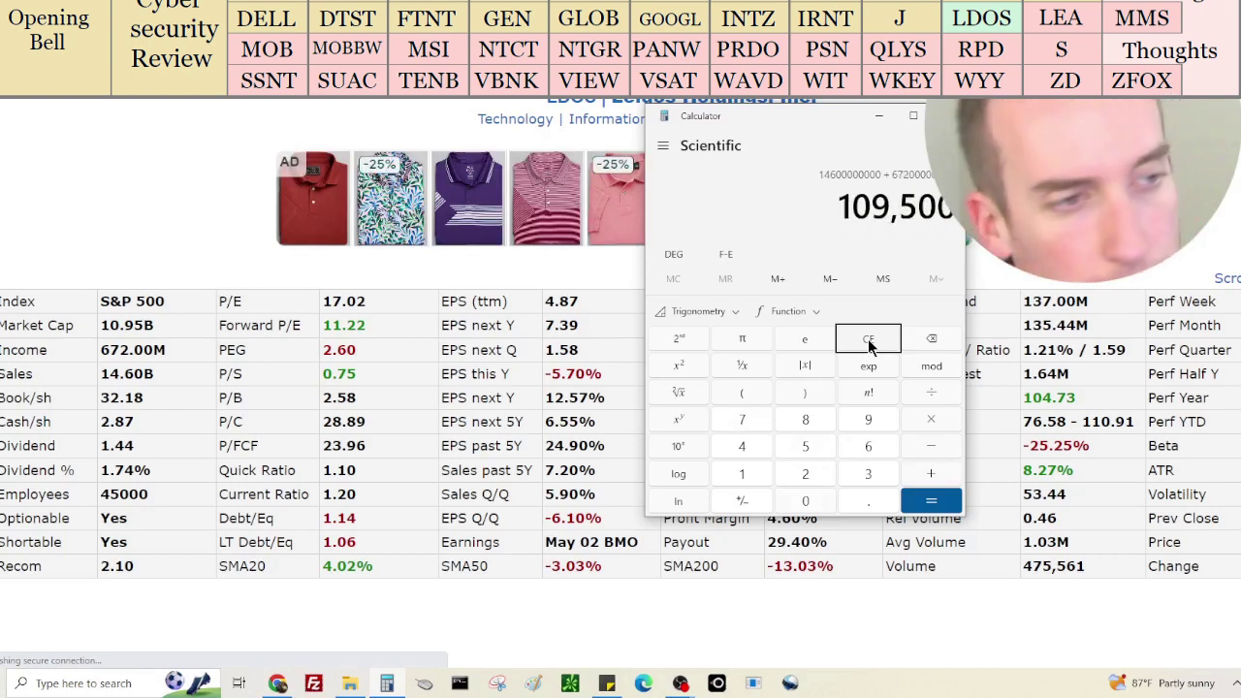
type("00")
key("Return")
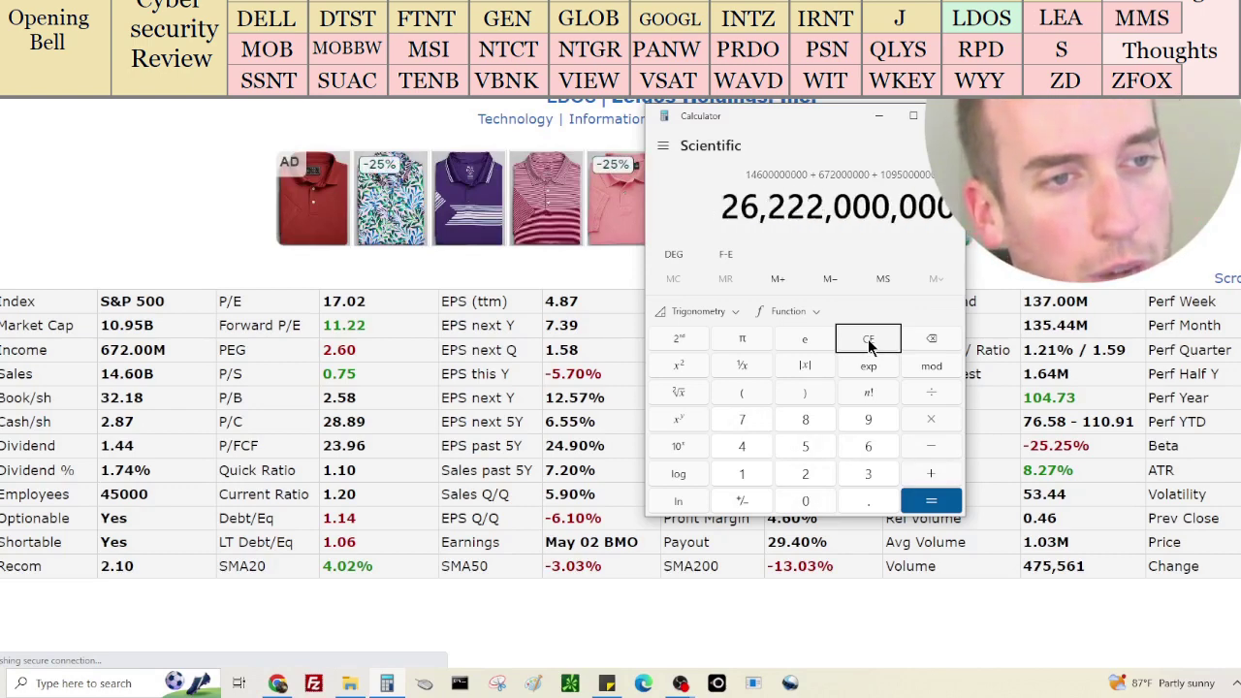
Bring up LDOS's balance sheet and add its latest cash and equivalents of 516,000,000 to the running total in Calculator
scroll(1103, 365, "down", 5)
scroll(1103, 365, "down", 15)
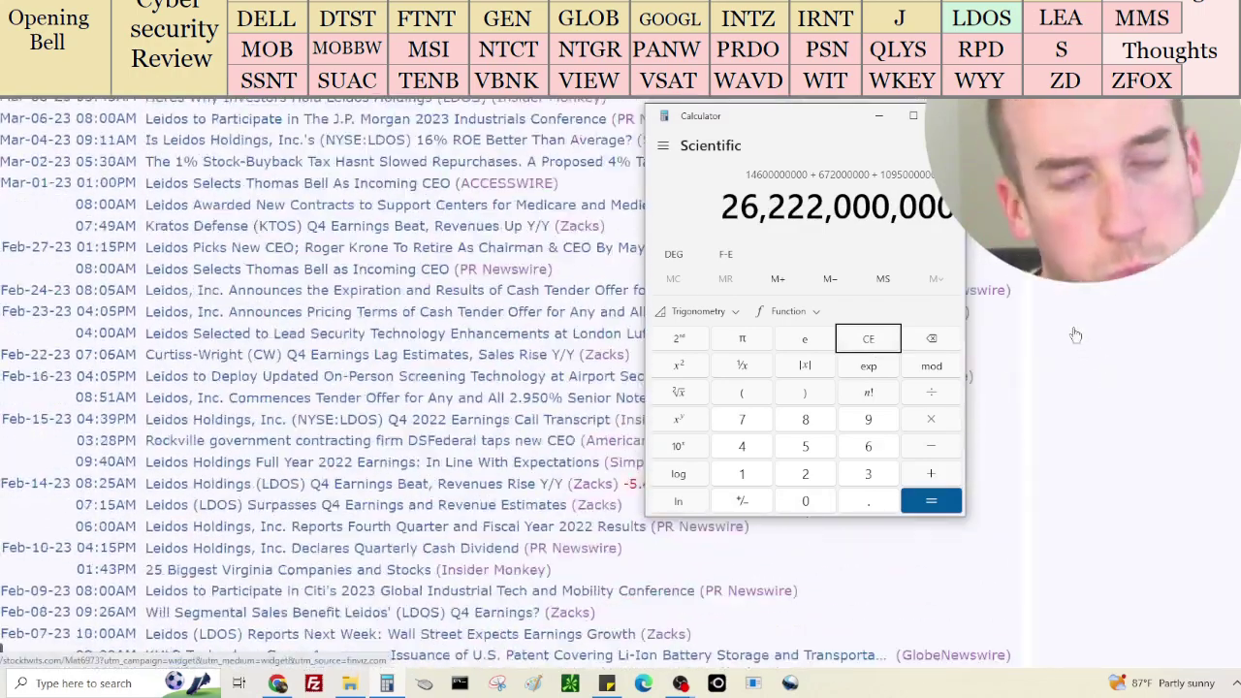
scroll(357, 161, "up", 1)
left_click(360, 472)
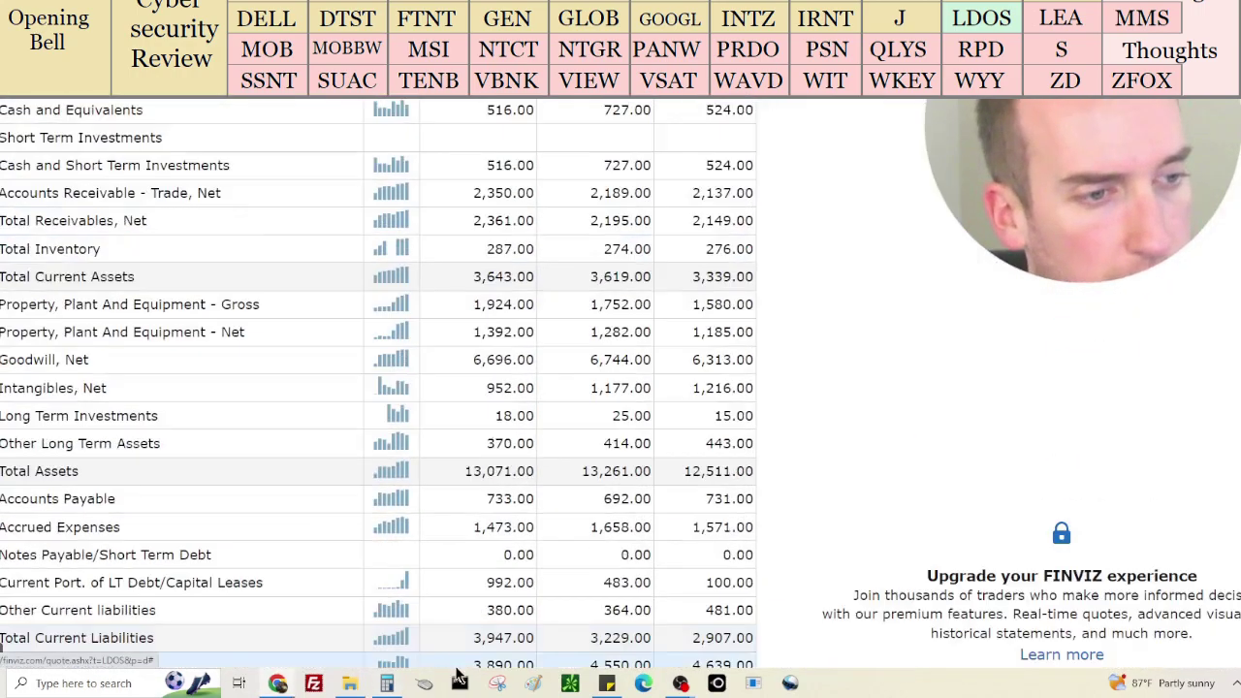
left_click(386, 683)
type("516000000")
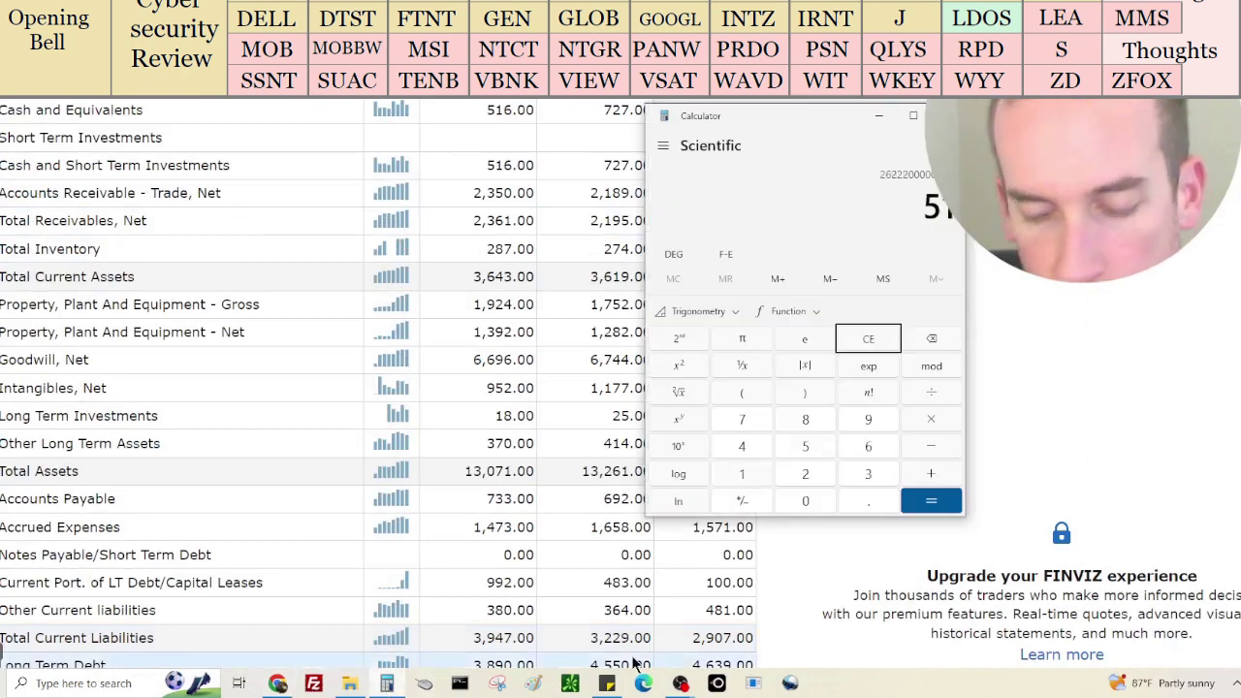
key("plus")
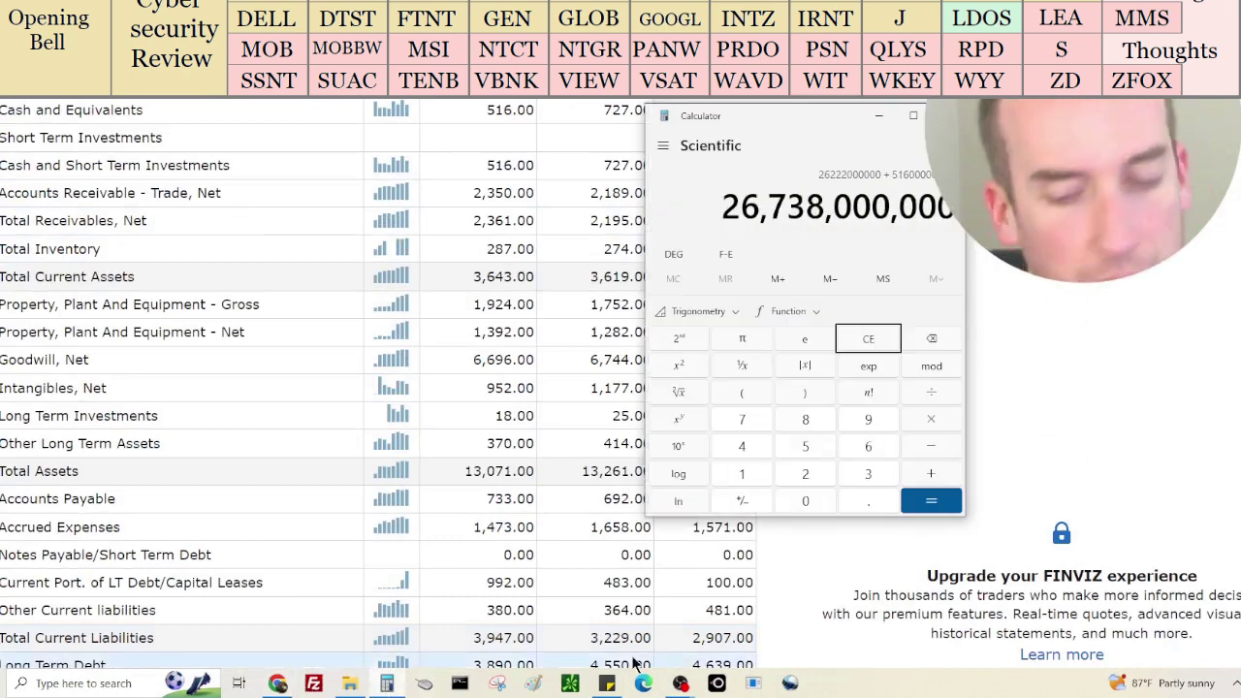
Subtract LDOS's latest total debt of 4,920,000,000 from the running total in Calculator
scroll(441, 519, "down", 2)
scroll(440, 520, "down", 2)
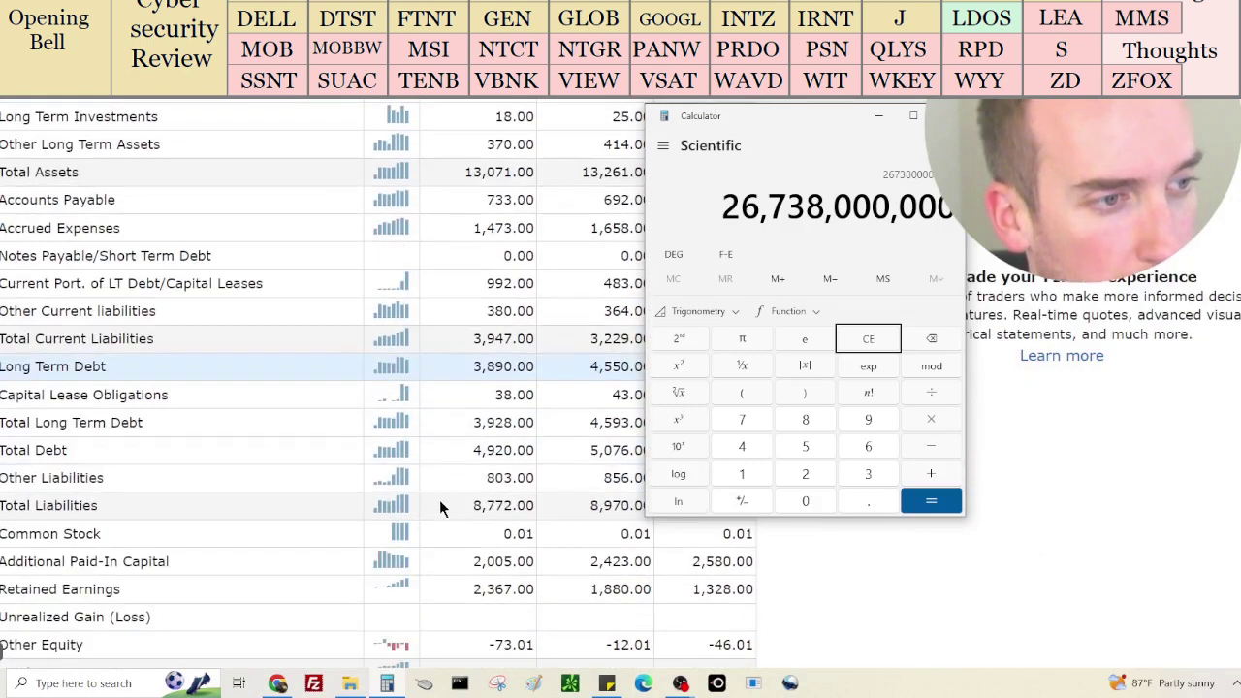
left_click(948, 445)
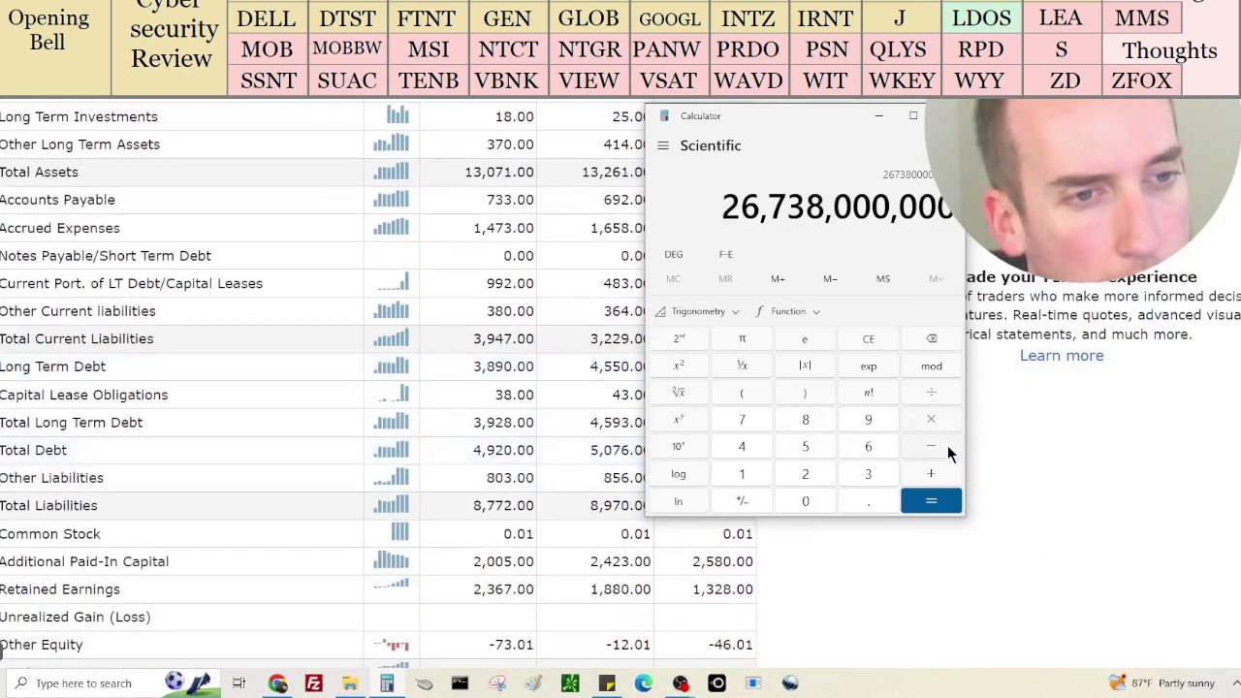
type("4,920,000,000")
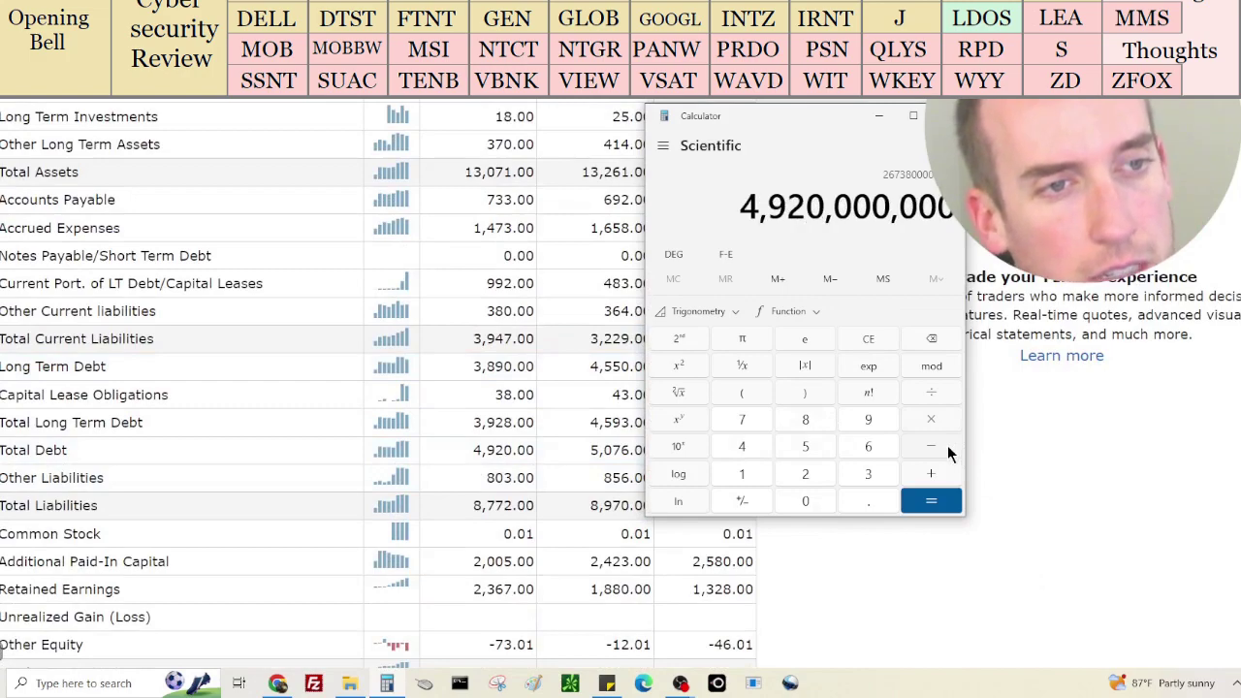
key("Return")
Check LDOS's balance sheet and income statement, then divide the Calculator total by its share float of 135,440,000
scroll(1015, 450, "down", 6)
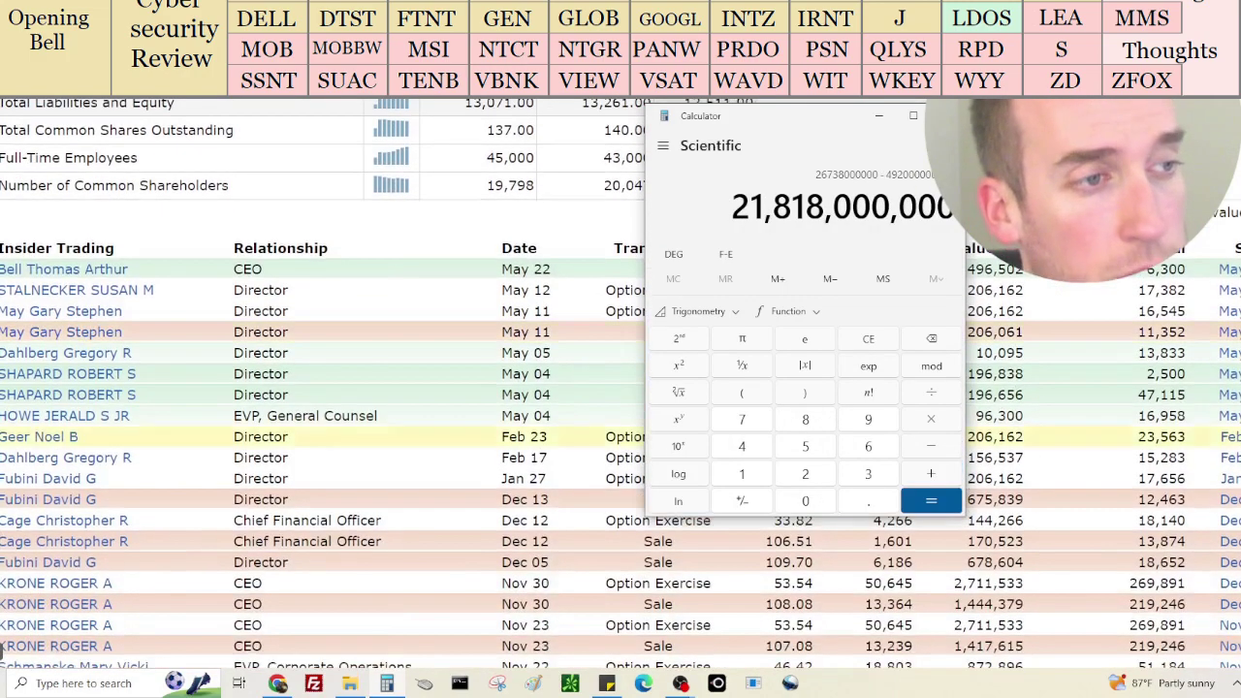
key("alt+Tab")
scroll(1046, 442, "up", 4)
scroll(1046, 448, "up", 1)
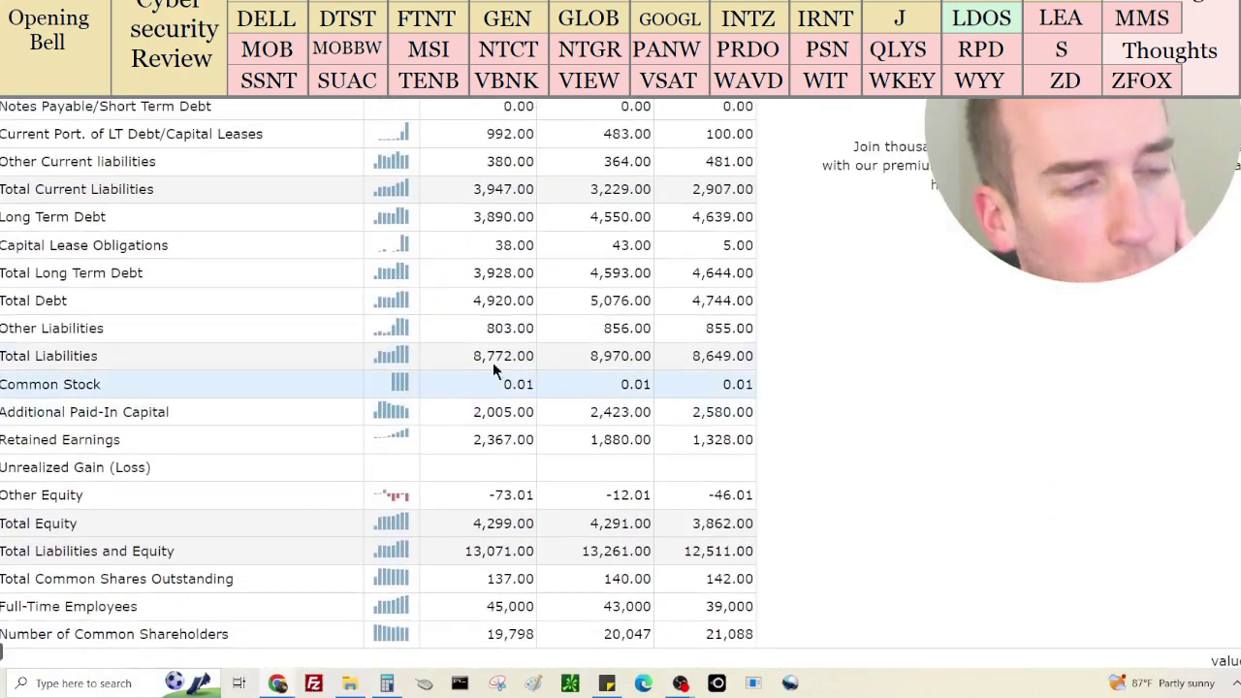
scroll(811, 378, "up", 4)
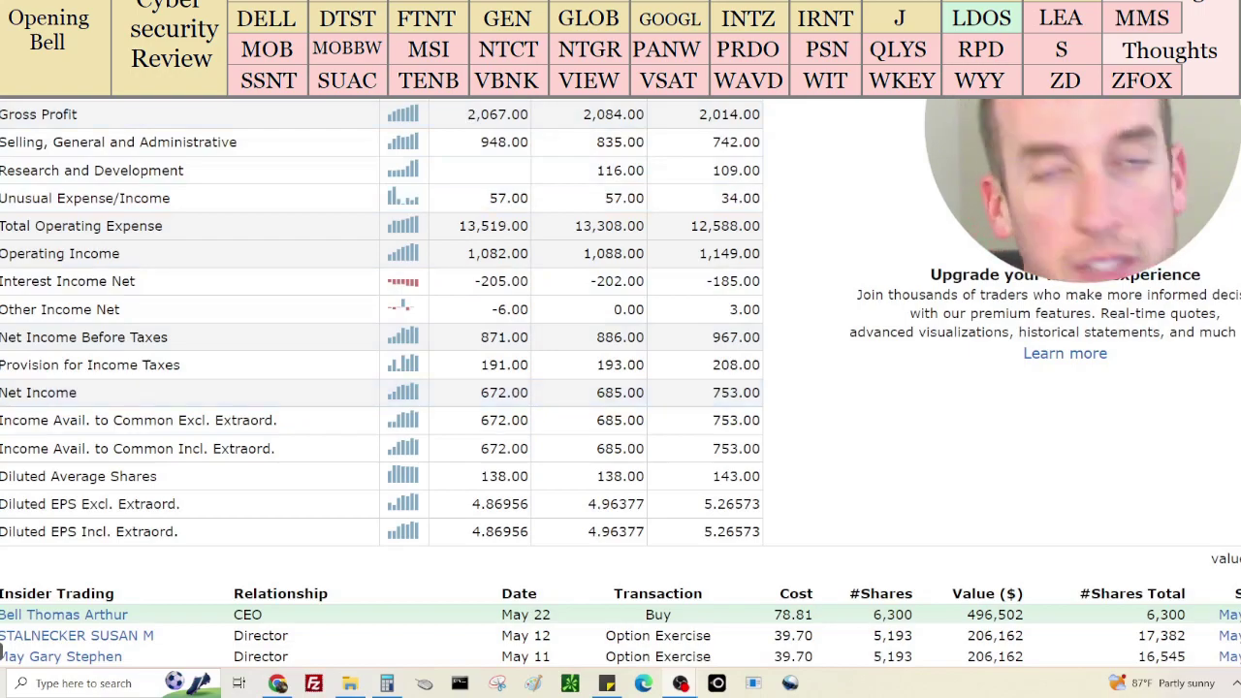
scroll(896, 458, "up", 5)
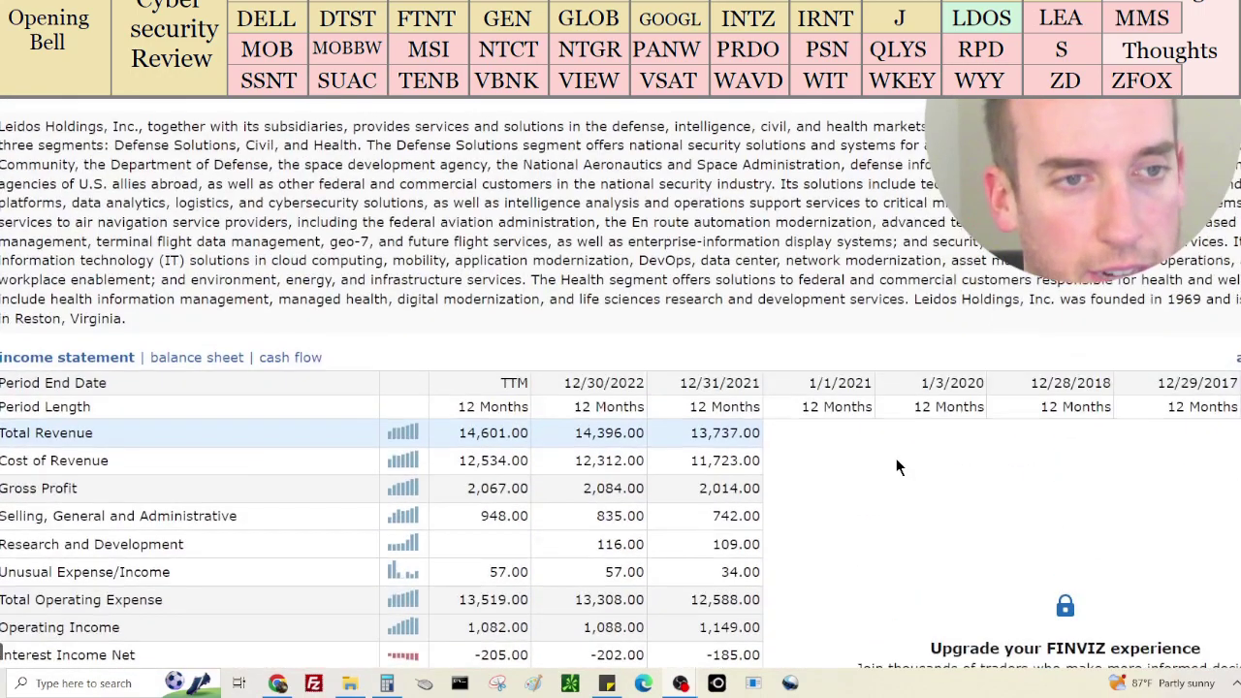
scroll(909, 532, "up", 15)
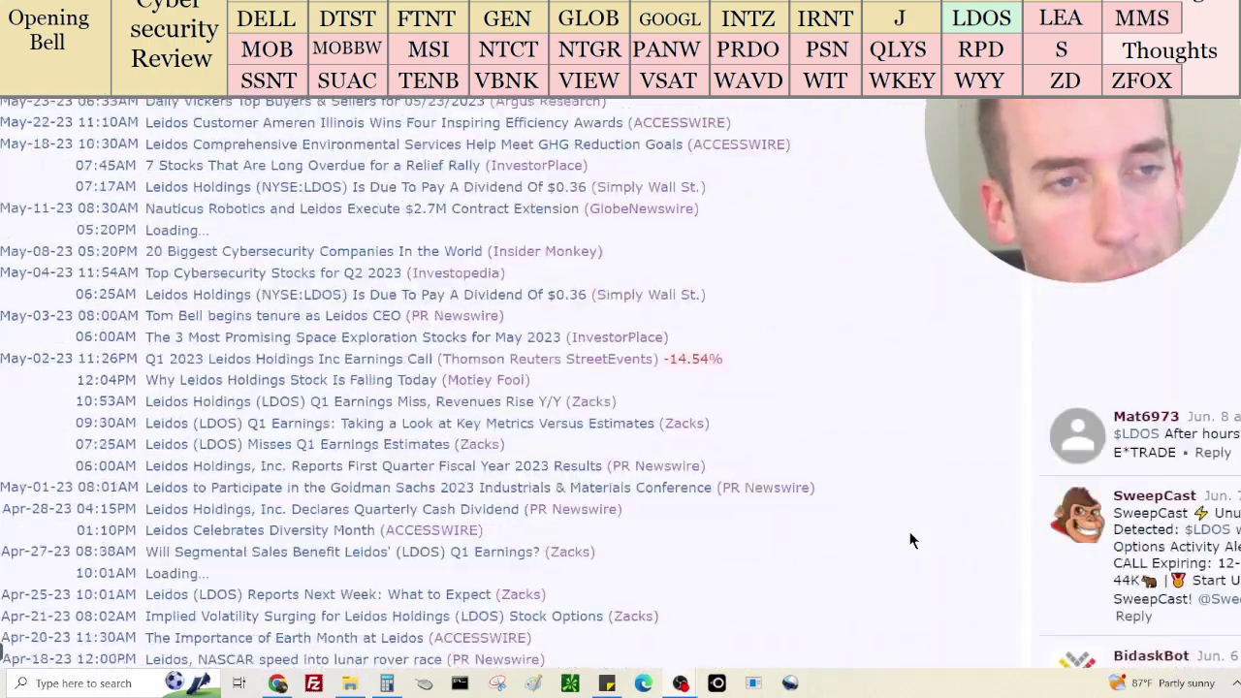
scroll(909, 532, "up", 4)
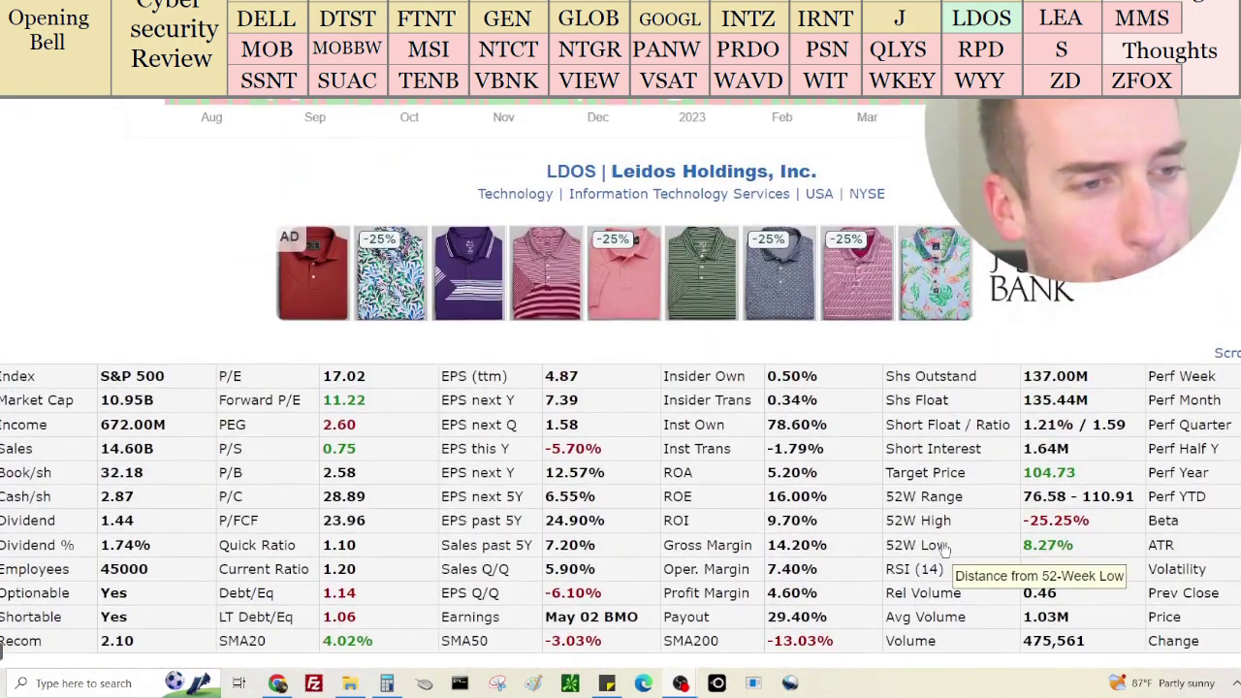
left_click(387, 683)
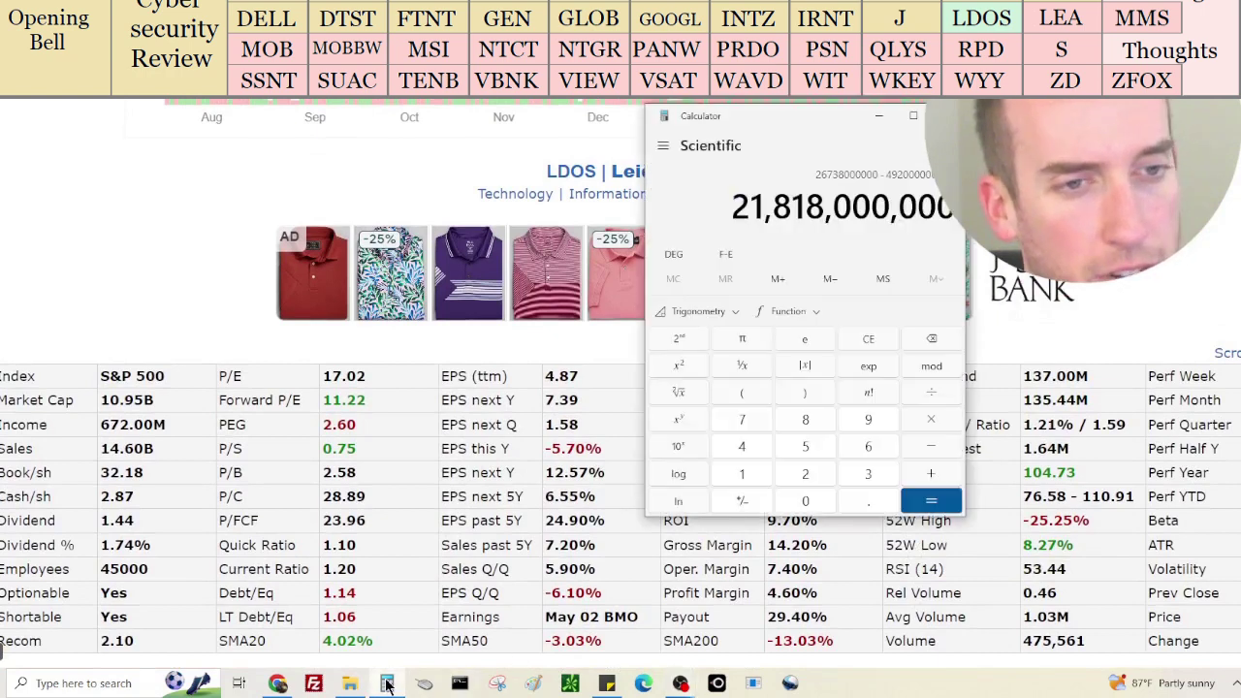
key("slash")
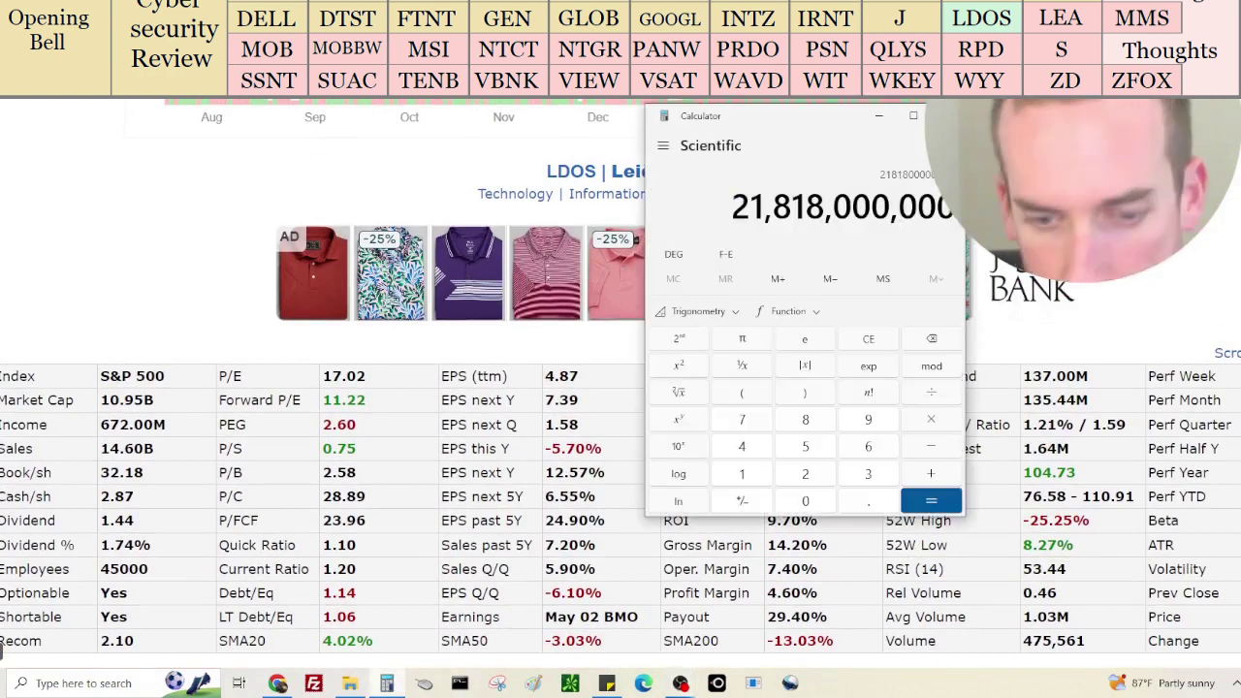
type("635440000")
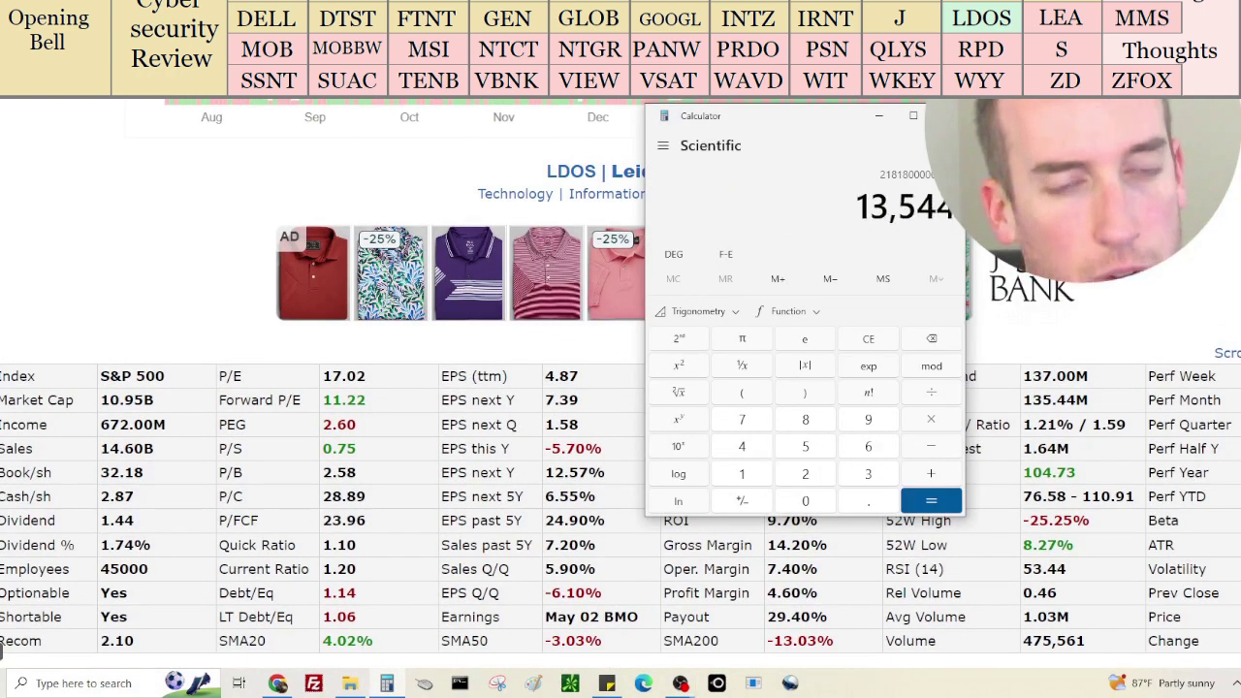
key("Return")
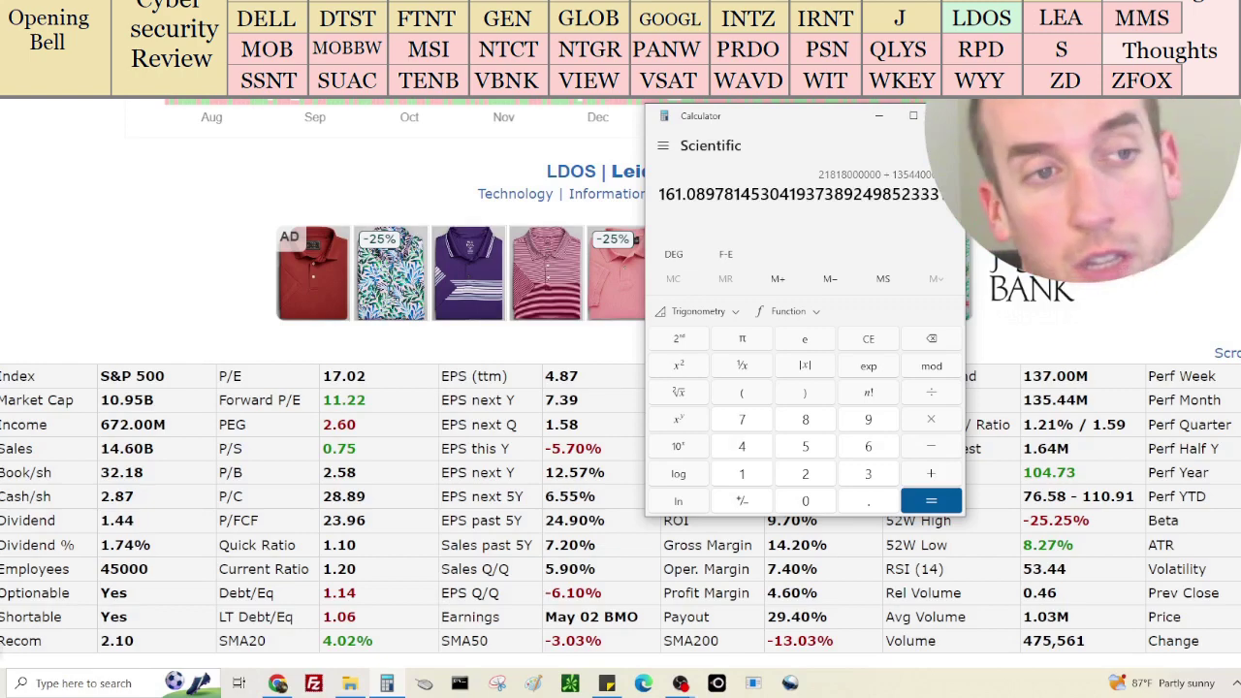
Check LDOS's price chart and look up the symbol ldos on the Average Annual Return site
left_click(1207, 277)
scroll(1207, 277, "up", 3)
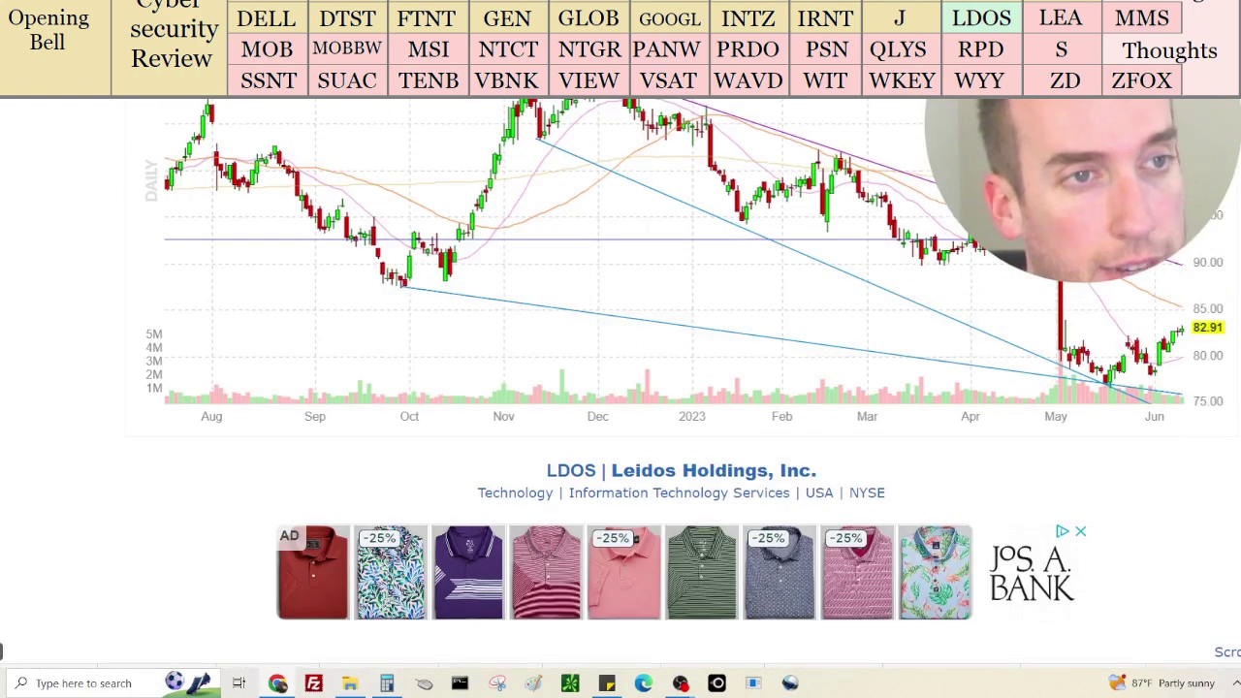
left_click(1224, 362)
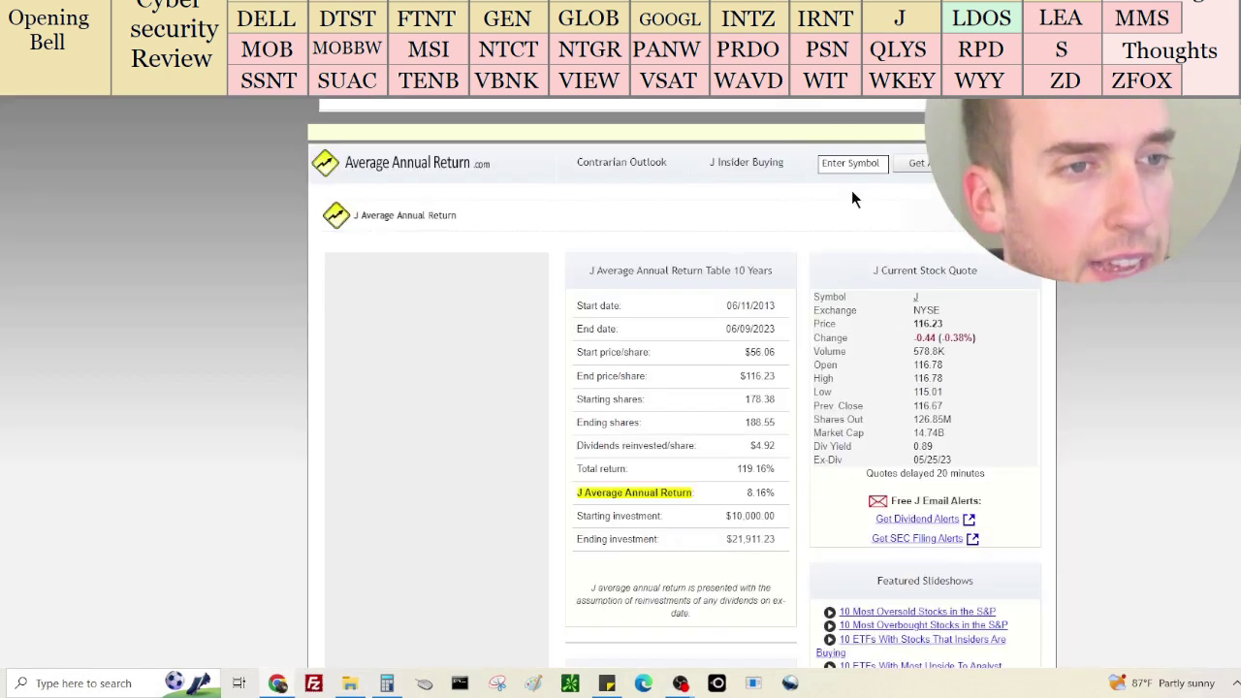
left_click(857, 167)
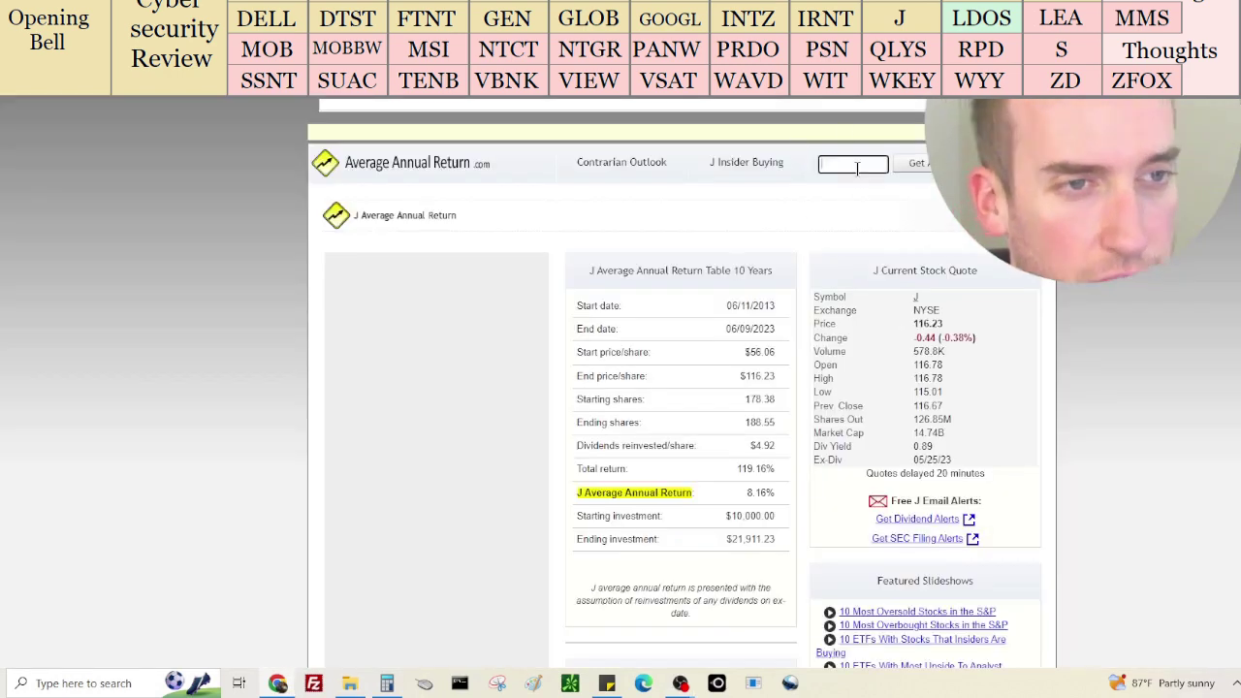
type("ldos")
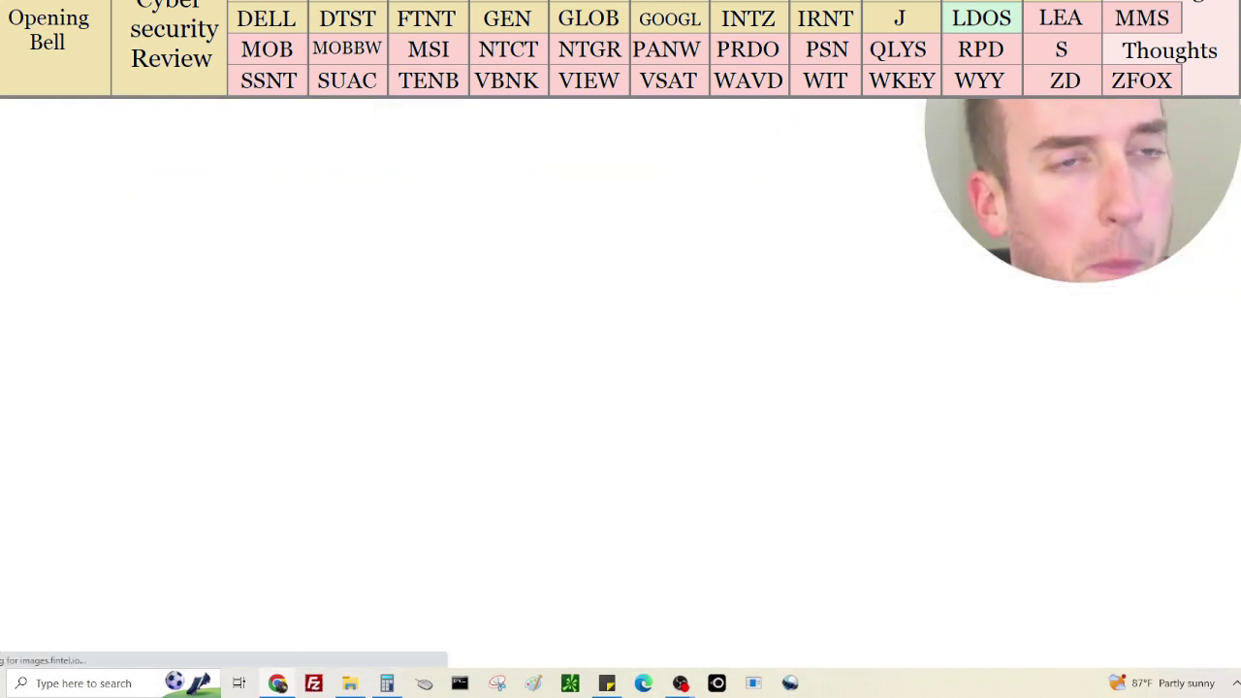
Examine LDOS's institutional ownership on Fintel, its average annual return and its monthly price chart
scroll(879, 492, "down", 5)
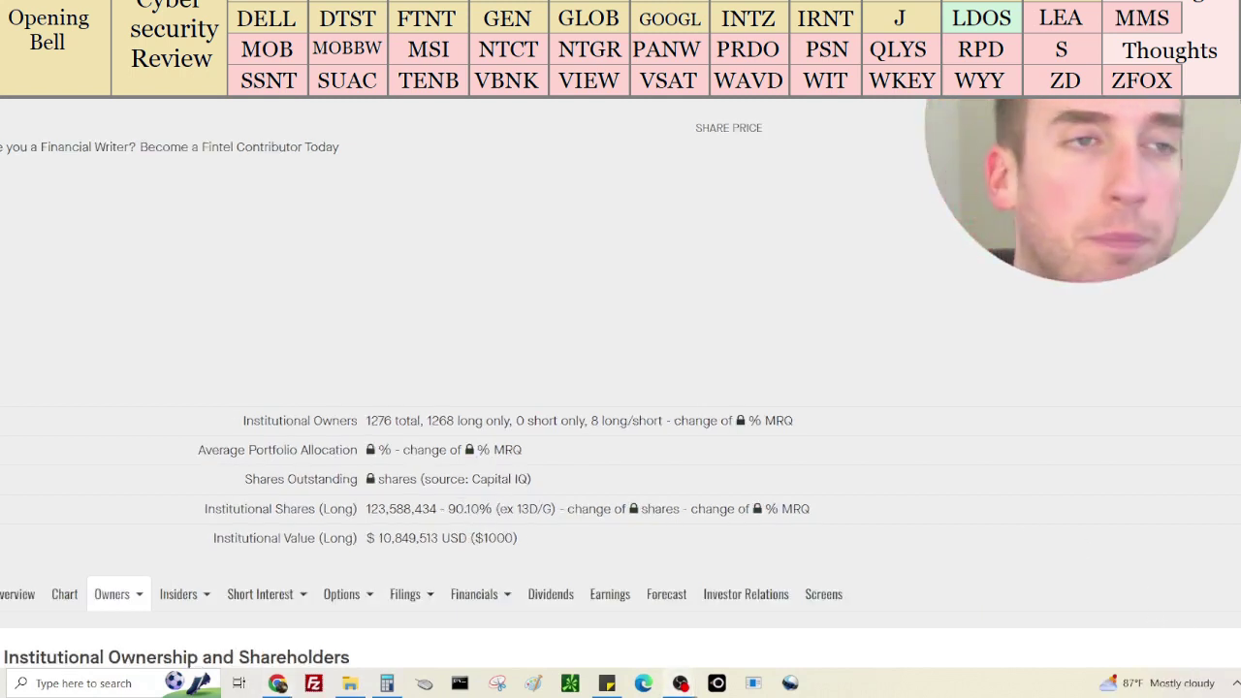
key("ctrl+Tab")
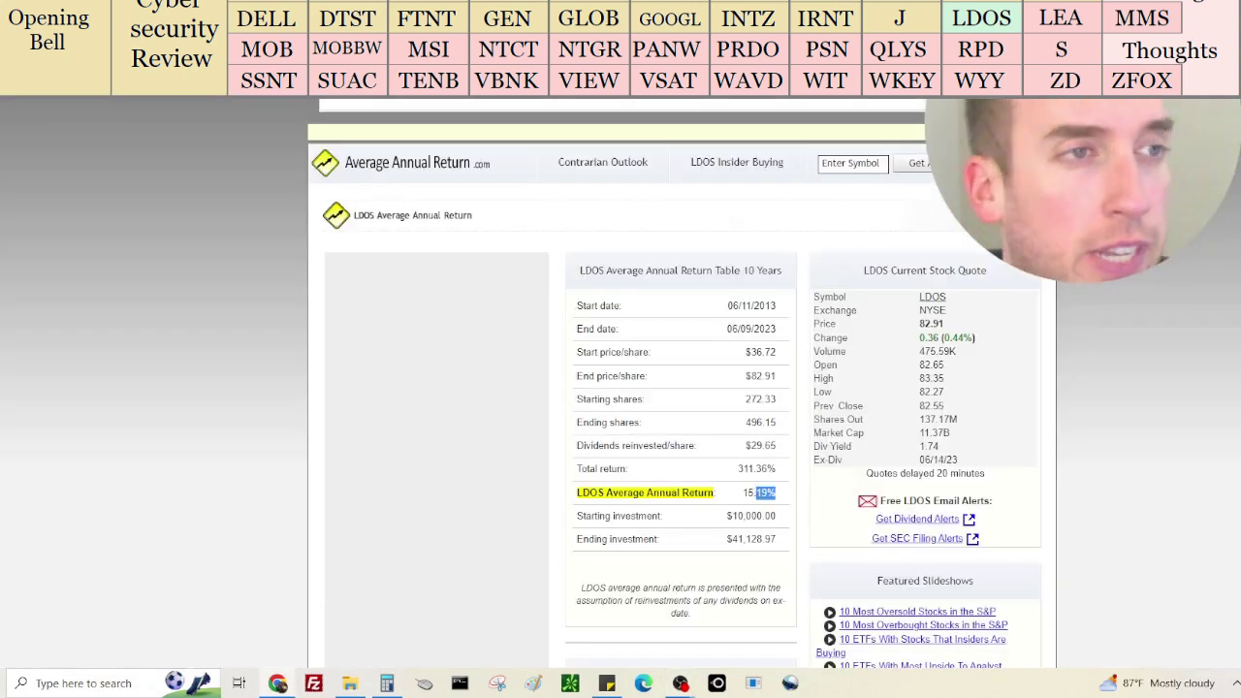
key("ctrl+Tab")
scroll(1, 652, "up", 3)
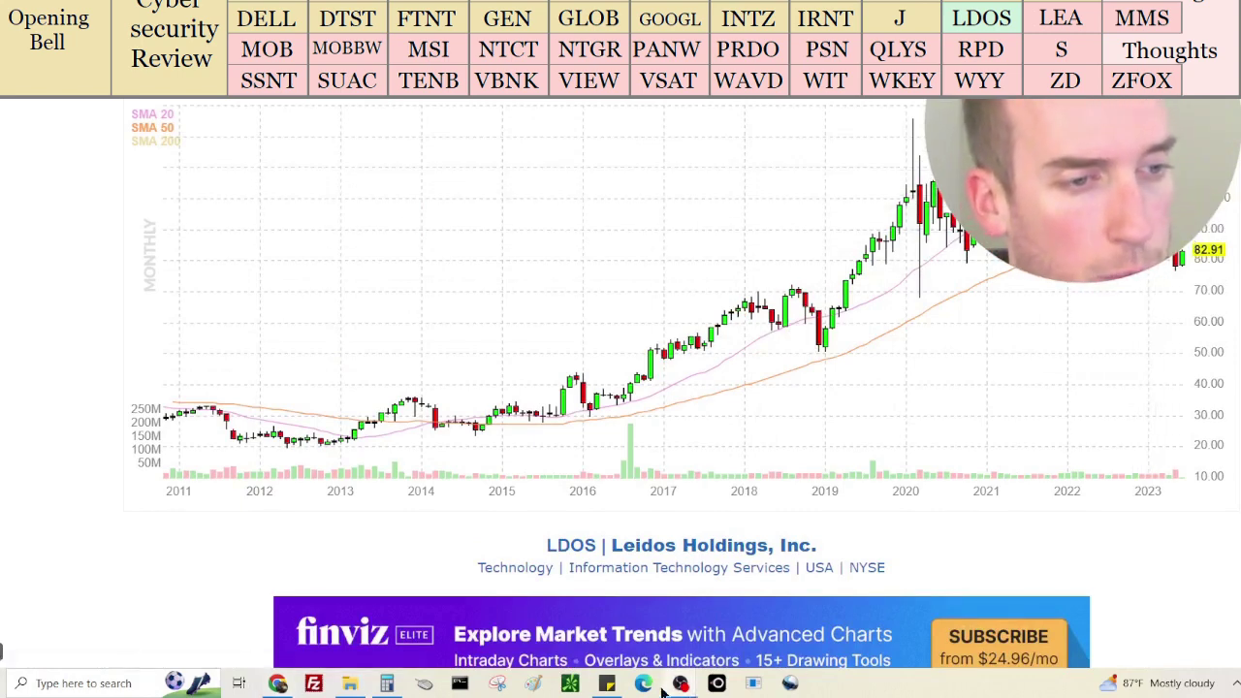
Add "LDOS - current $82.9 fair $163, inst buying, falling knife, watch for reversal weekly" to the sticky note, with line breaks below
left_click(607, 684)
scroll(708, 475, "down", 3)
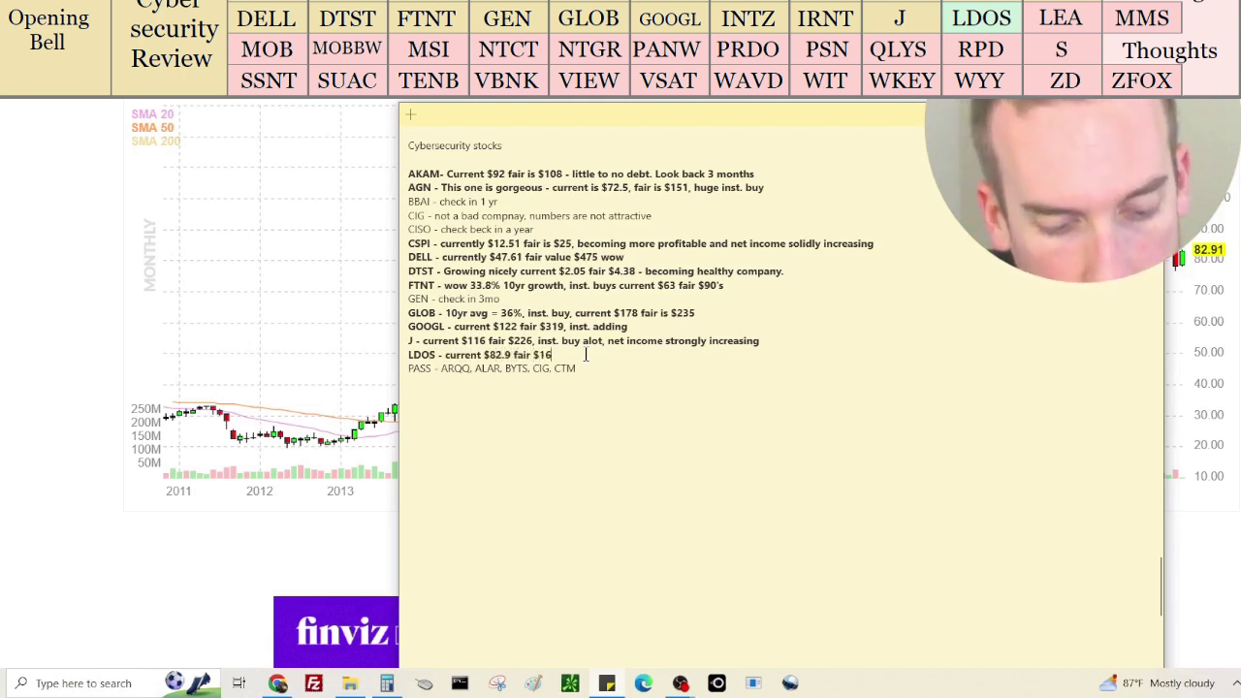
type("buying, falling knife, watch for reversal weekly")
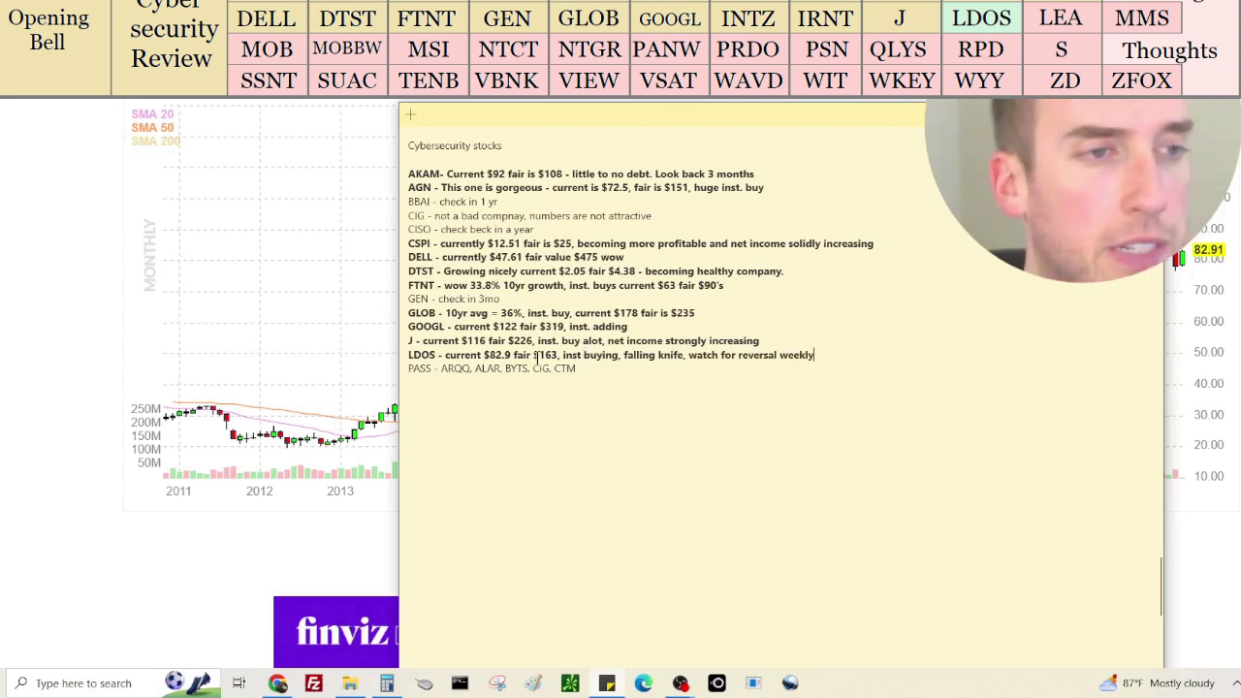
key("Return")
key("Return")
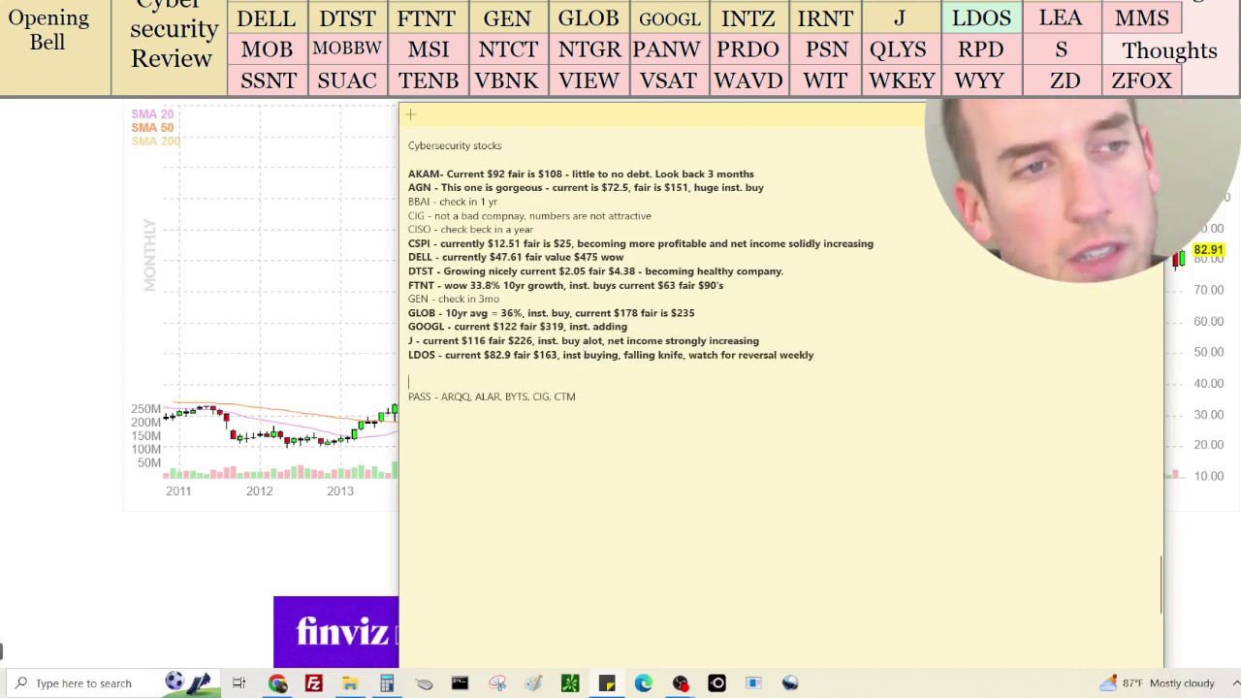
Bring up LEA's stock page and examine its chart, key statistics, company description and income statement
left_click(1173, 383)
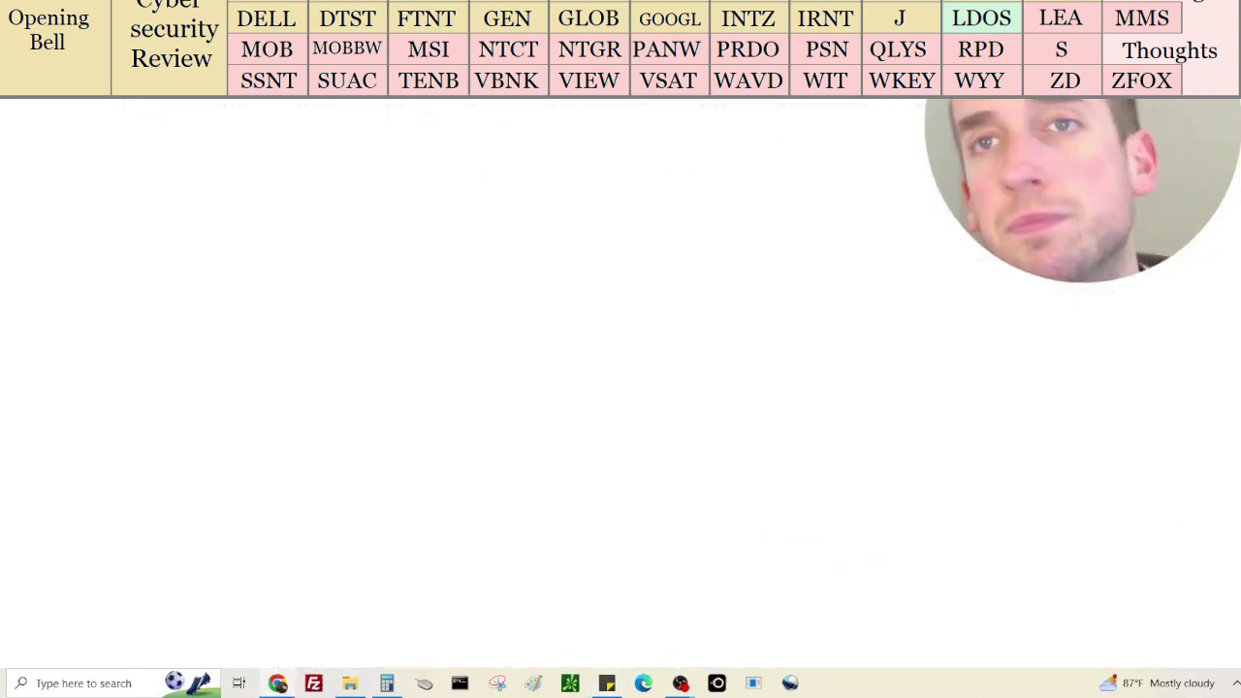
scroll(775, 388, "down", 5)
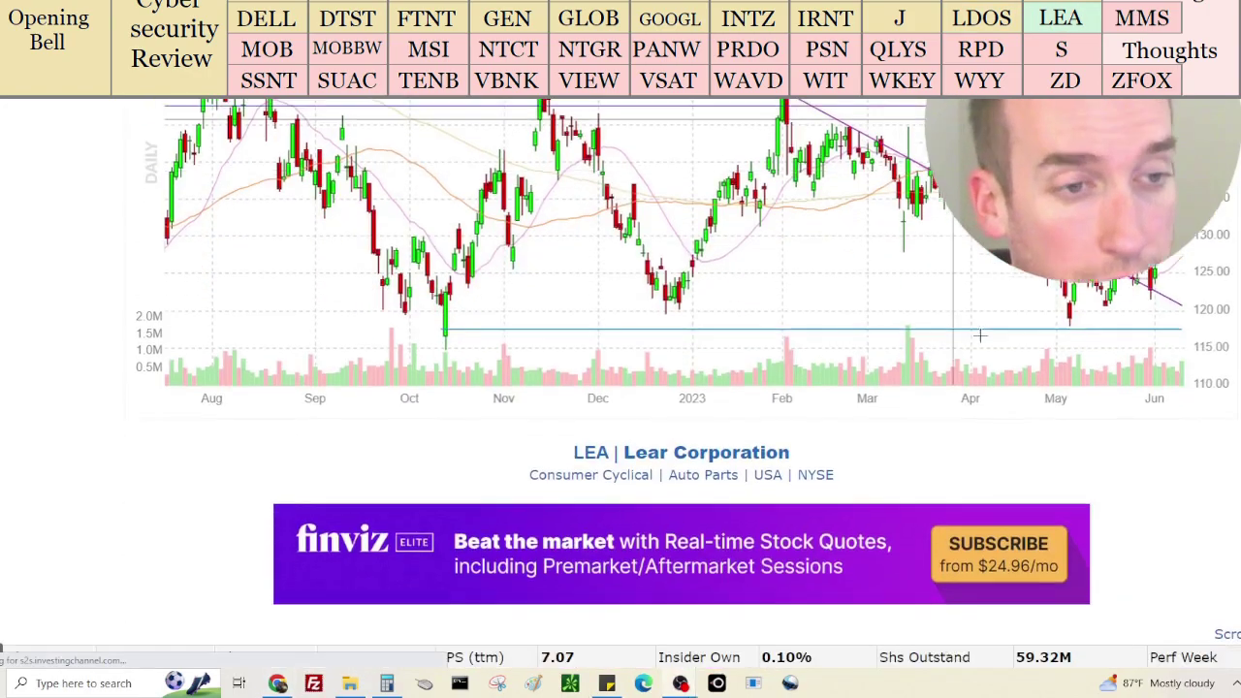
scroll(3, 654, "down", 1)
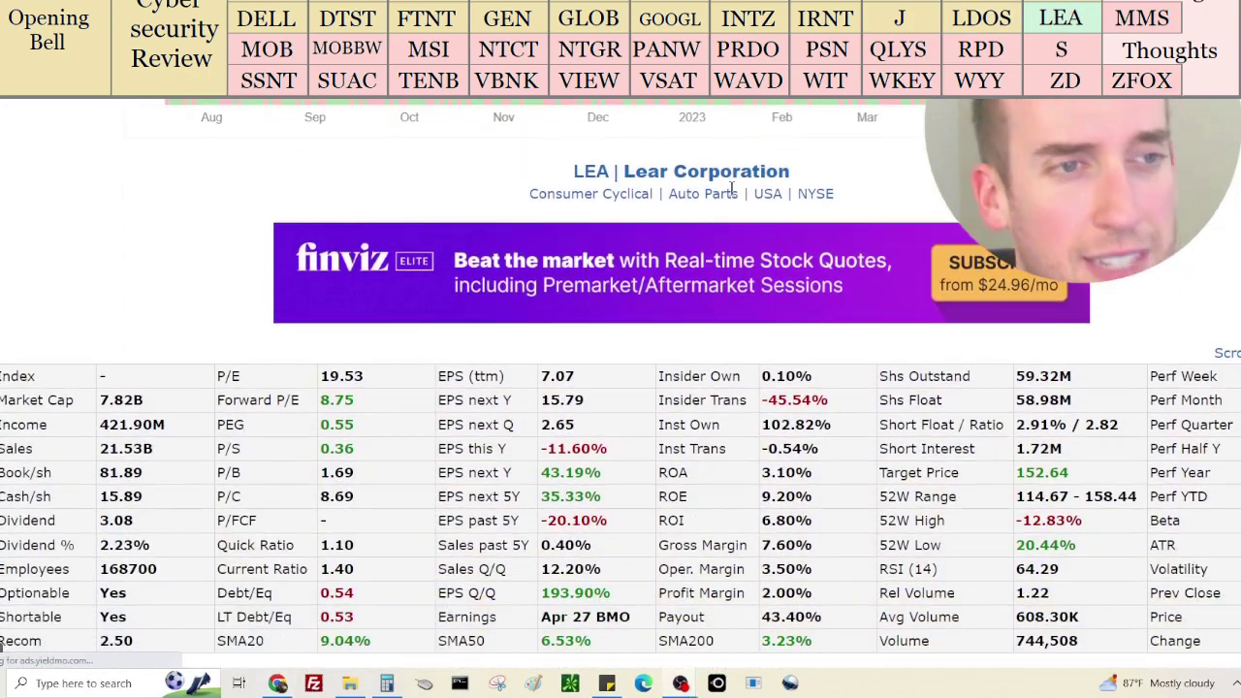
scroll(3, 647, "down", 20)
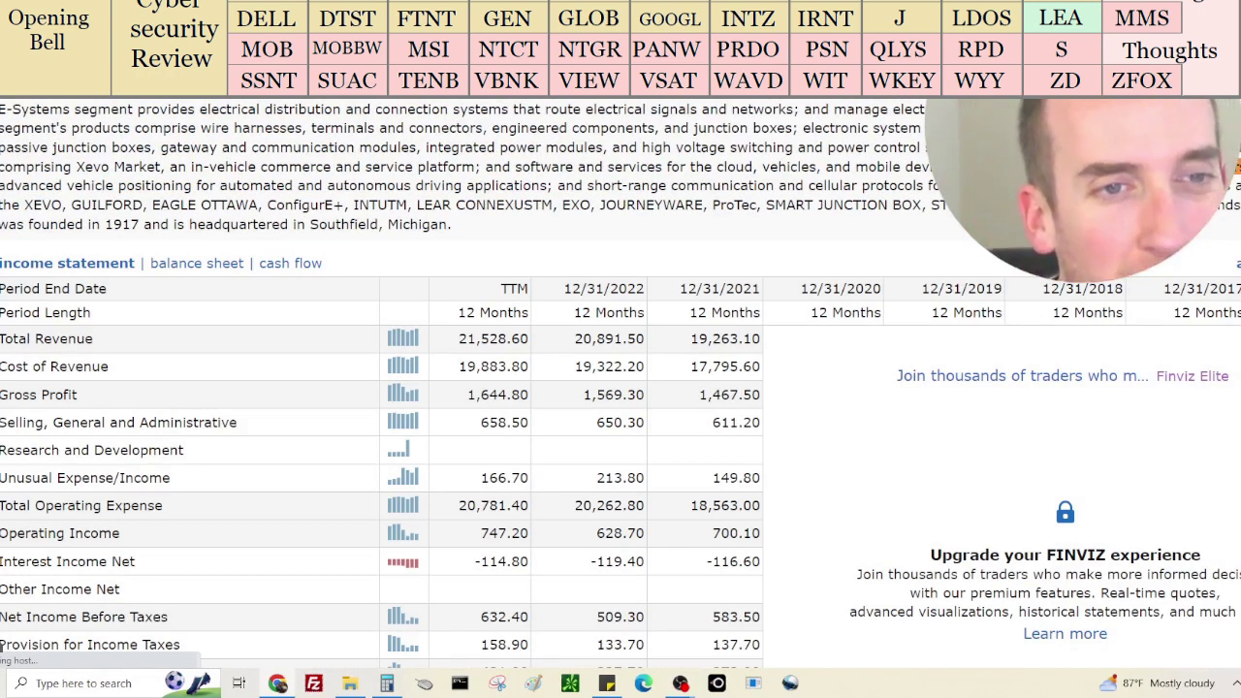
left_click_drag(1, 185, 954, 208)
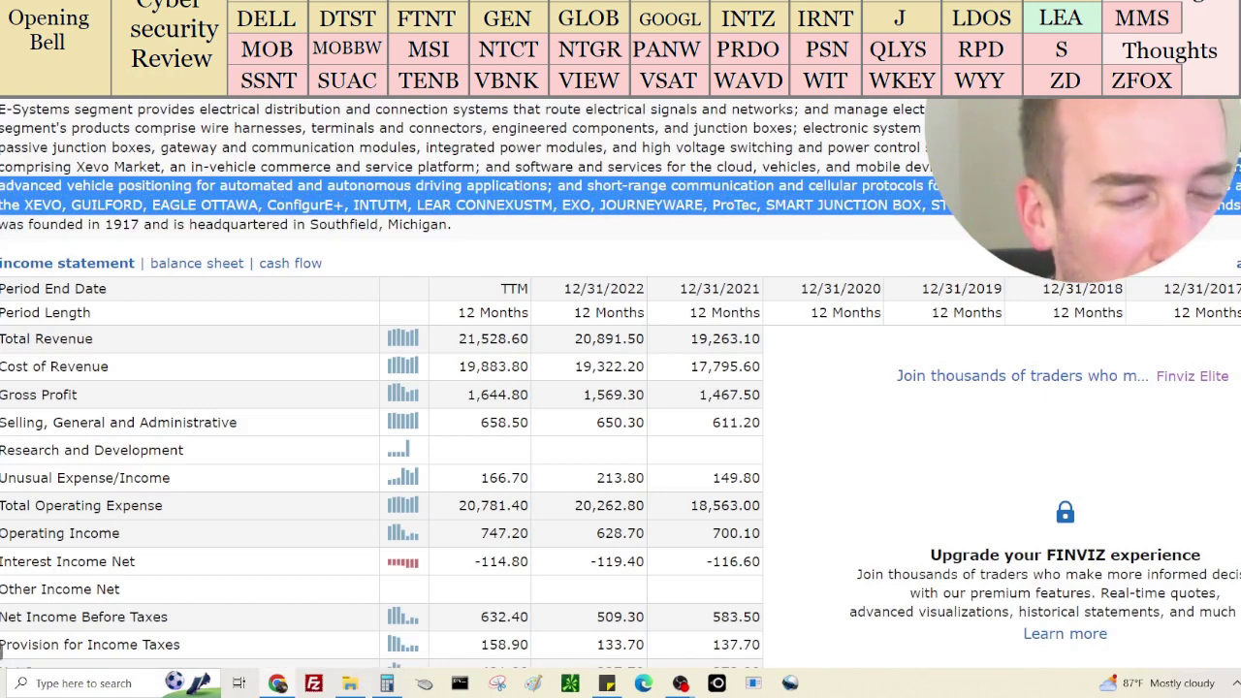
left_click(954, 209)
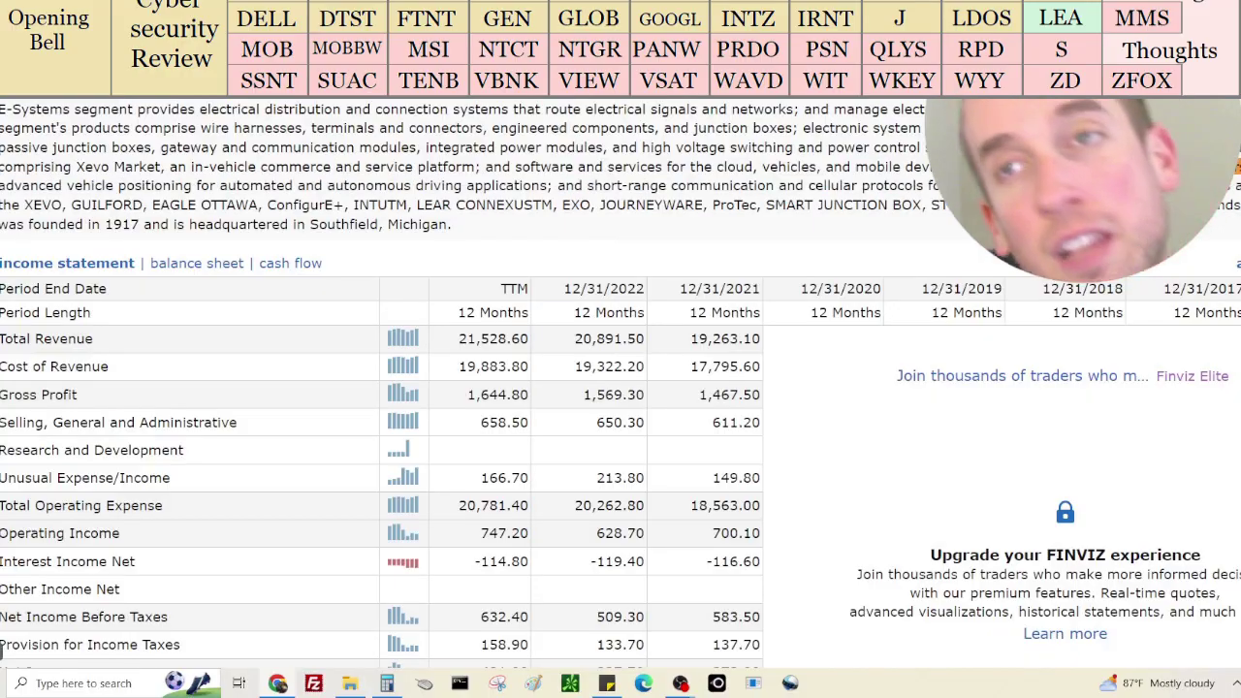
scroll(953, 208, "up", 20)
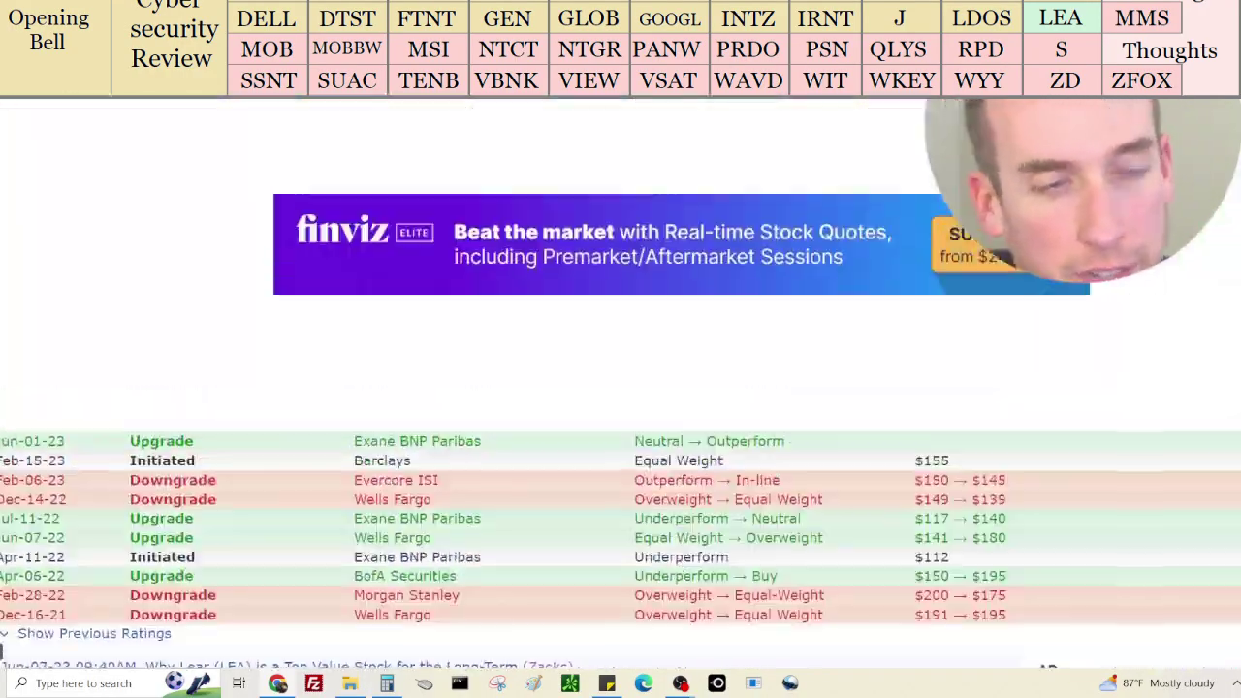
scroll(954, 208, "up", 5)
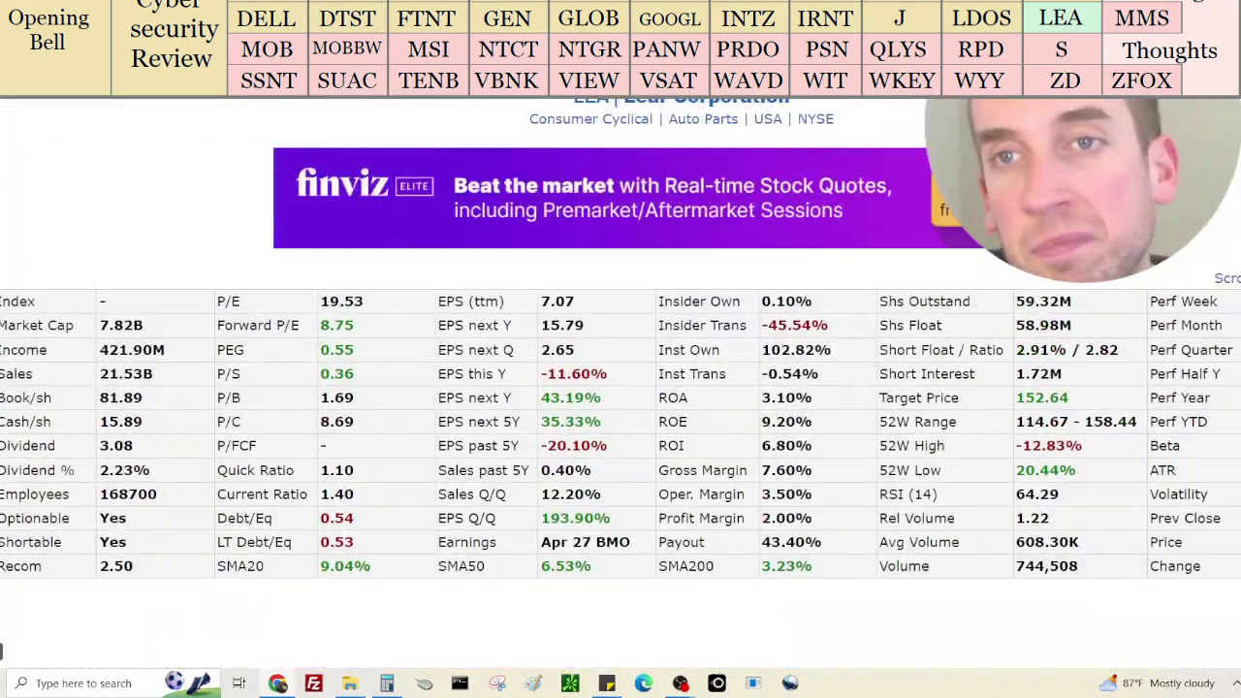
scroll(934, 575, "up", 3)
scroll(1070, 518, "down", 3)
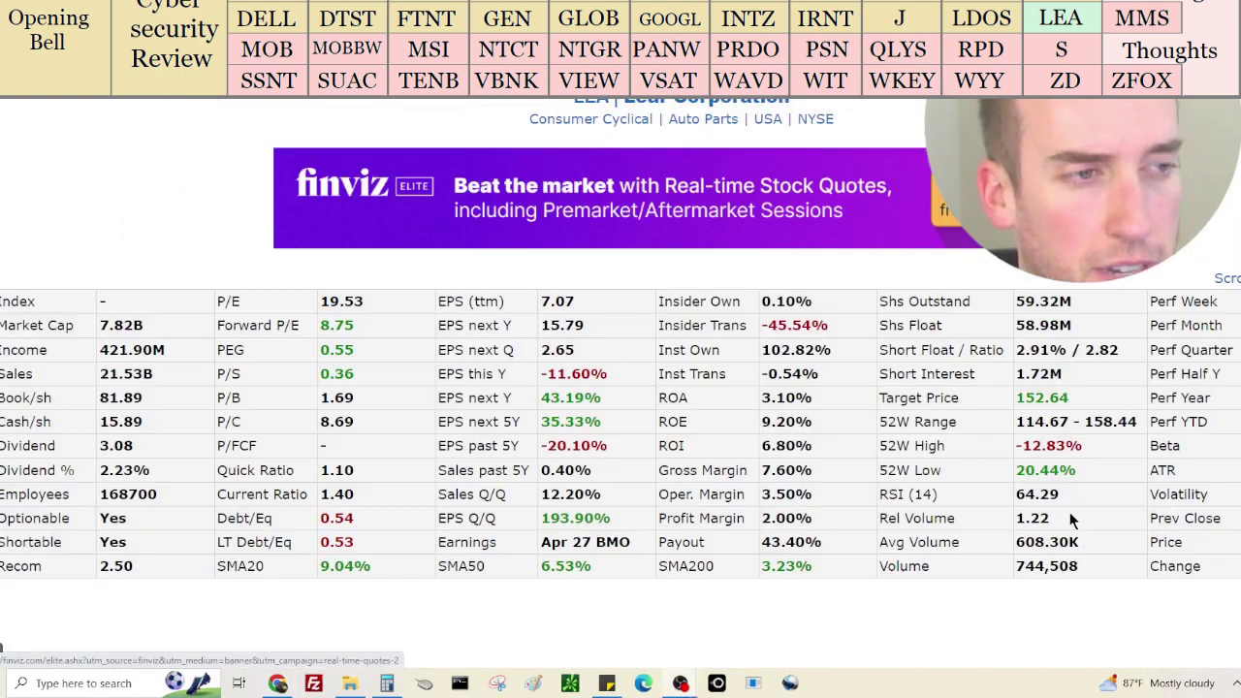
Switch to Calculator and add LEA's sales of 21,530,000,000, income of 421,900,000 and market cap of 7,820,000,000
left_click(386, 685)
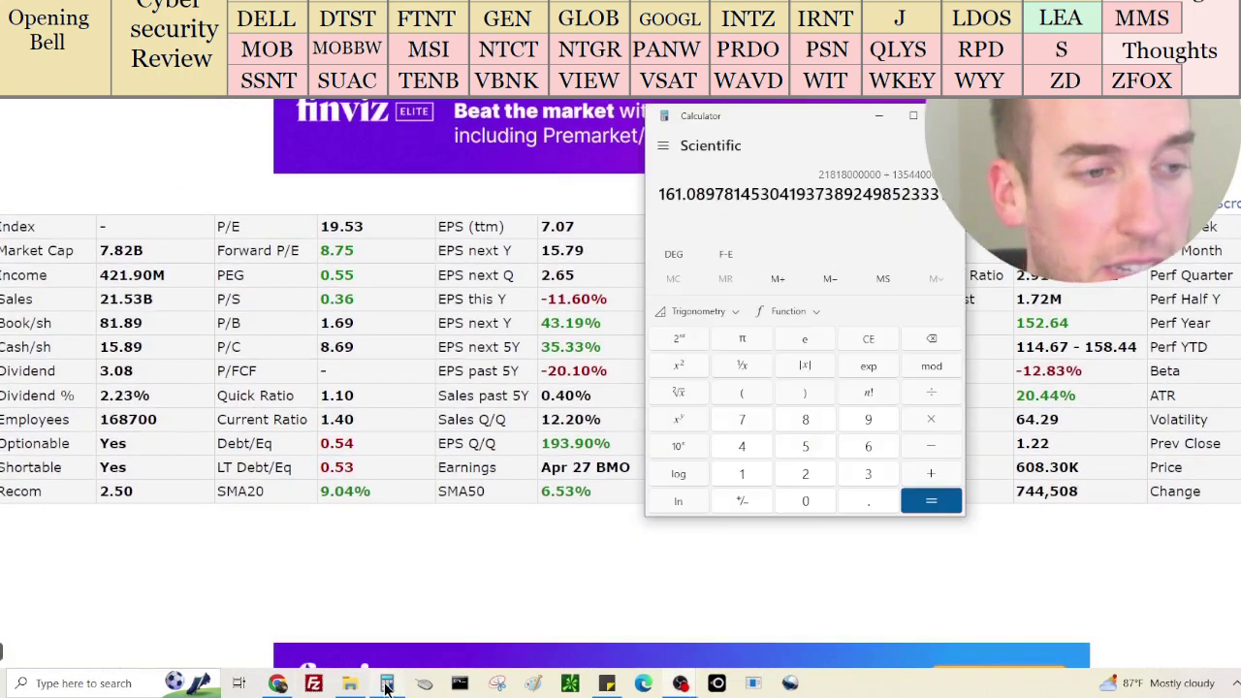
left_click(870, 341)
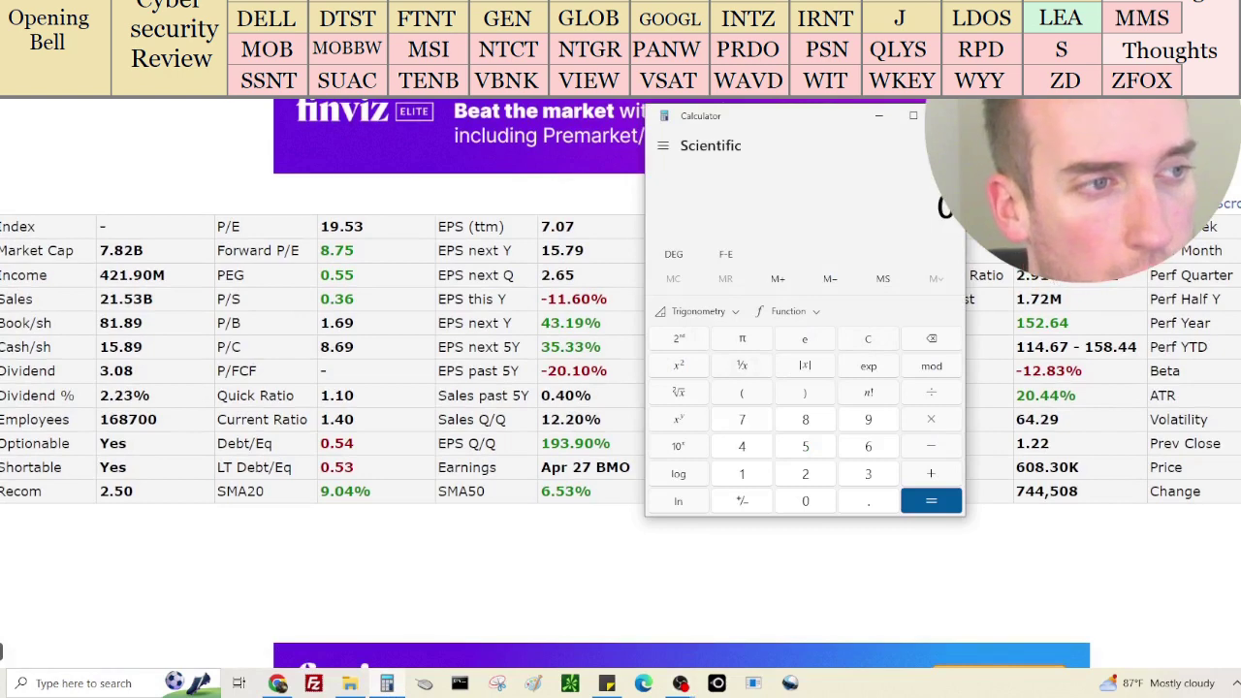
type("2153")
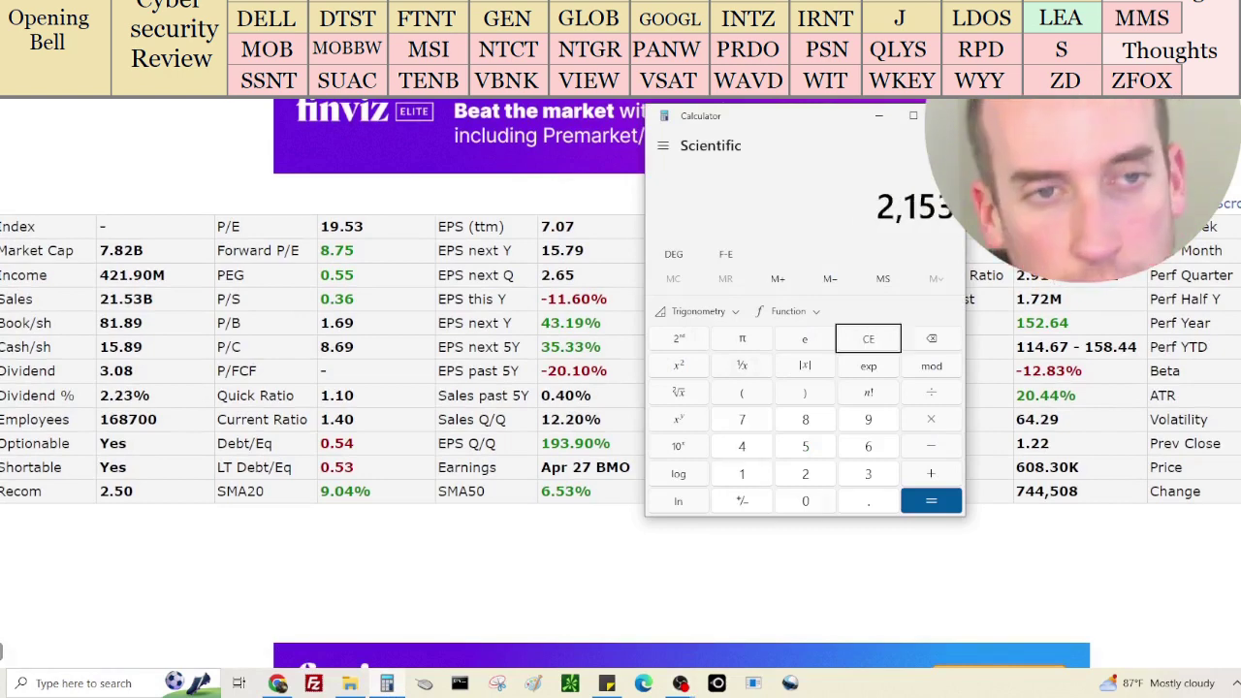
type("000")
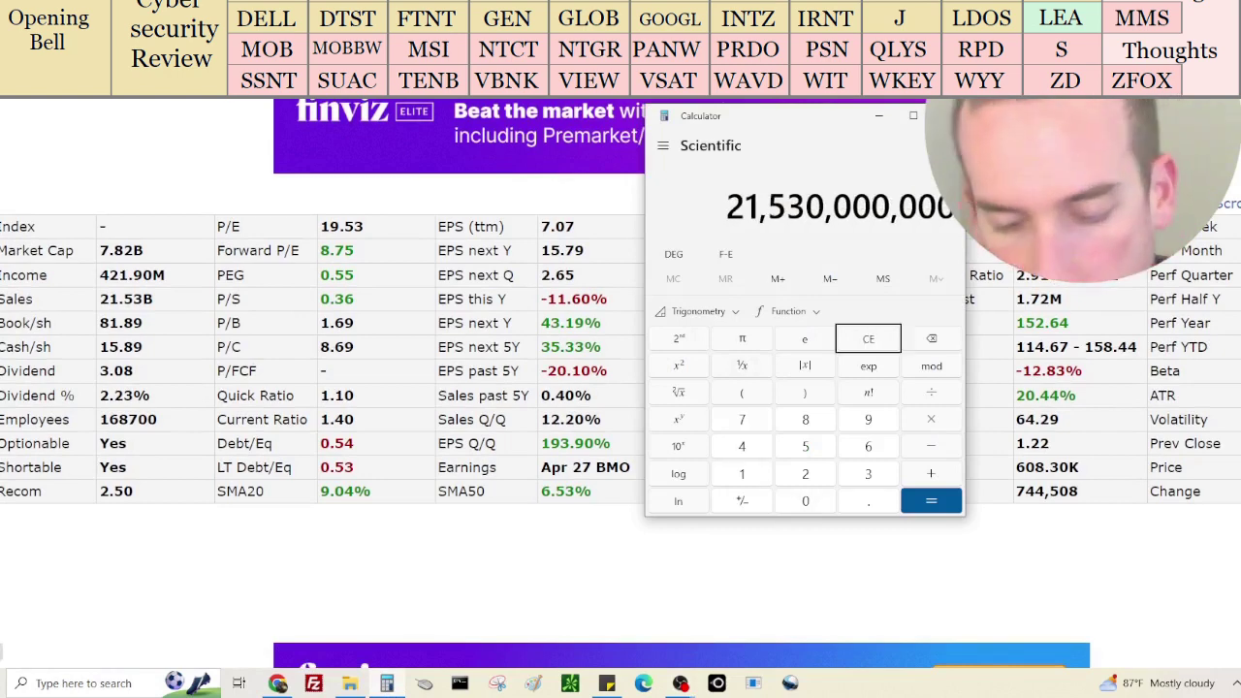
type("0000421900000")
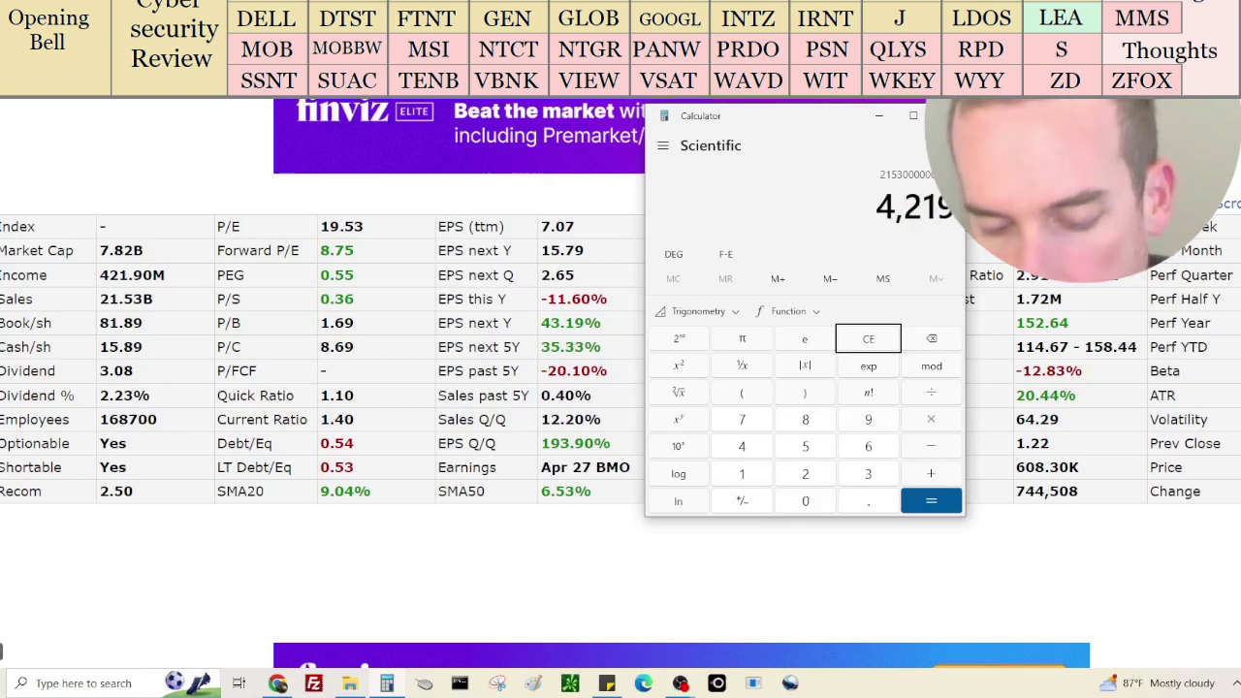
type("000,00")
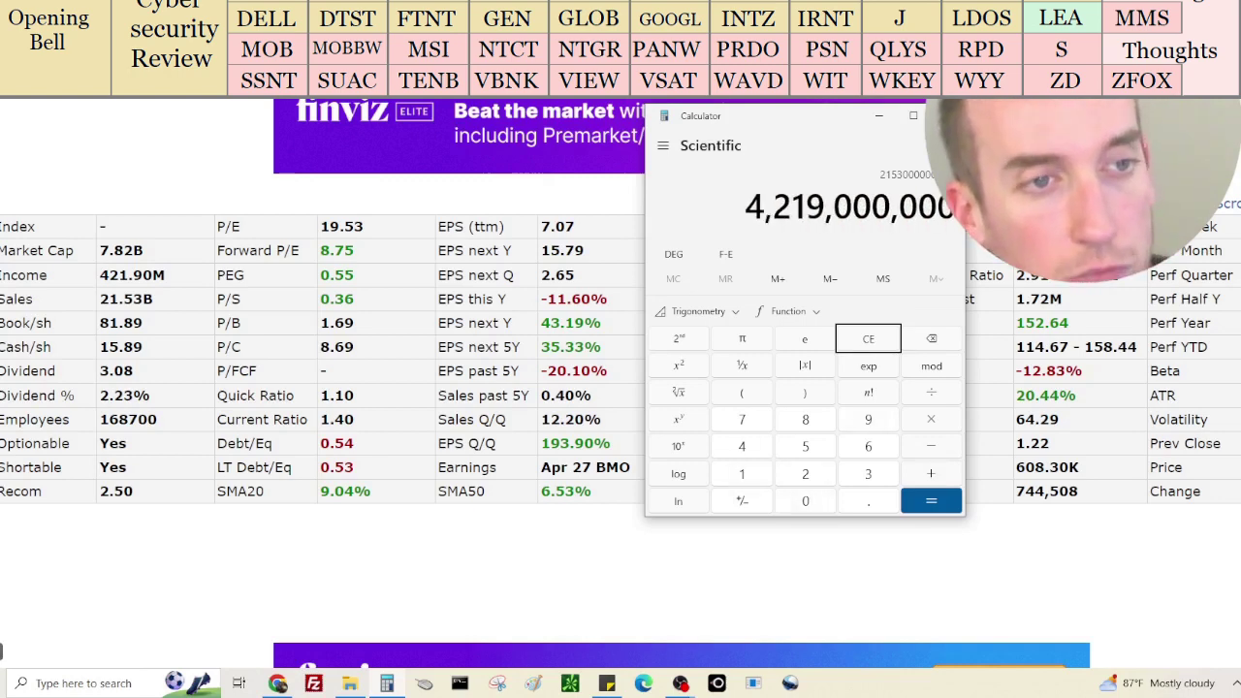
key("BackSpace")
key("Return")
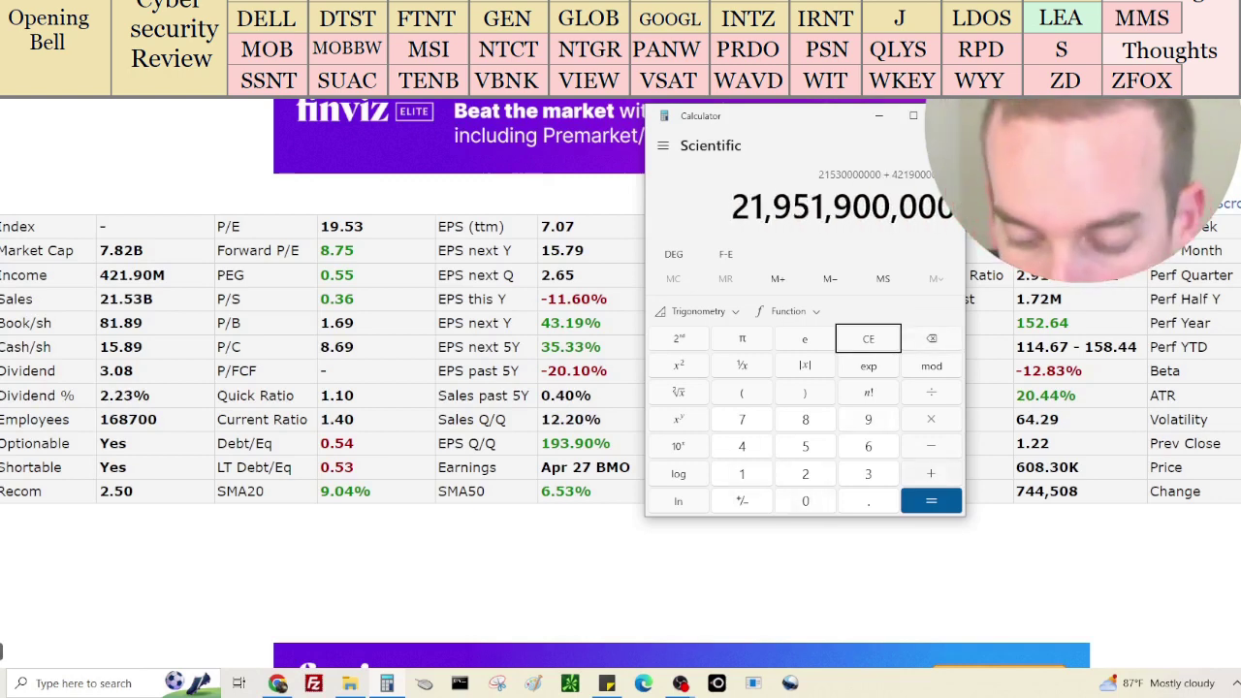
type("7,820,000,000")
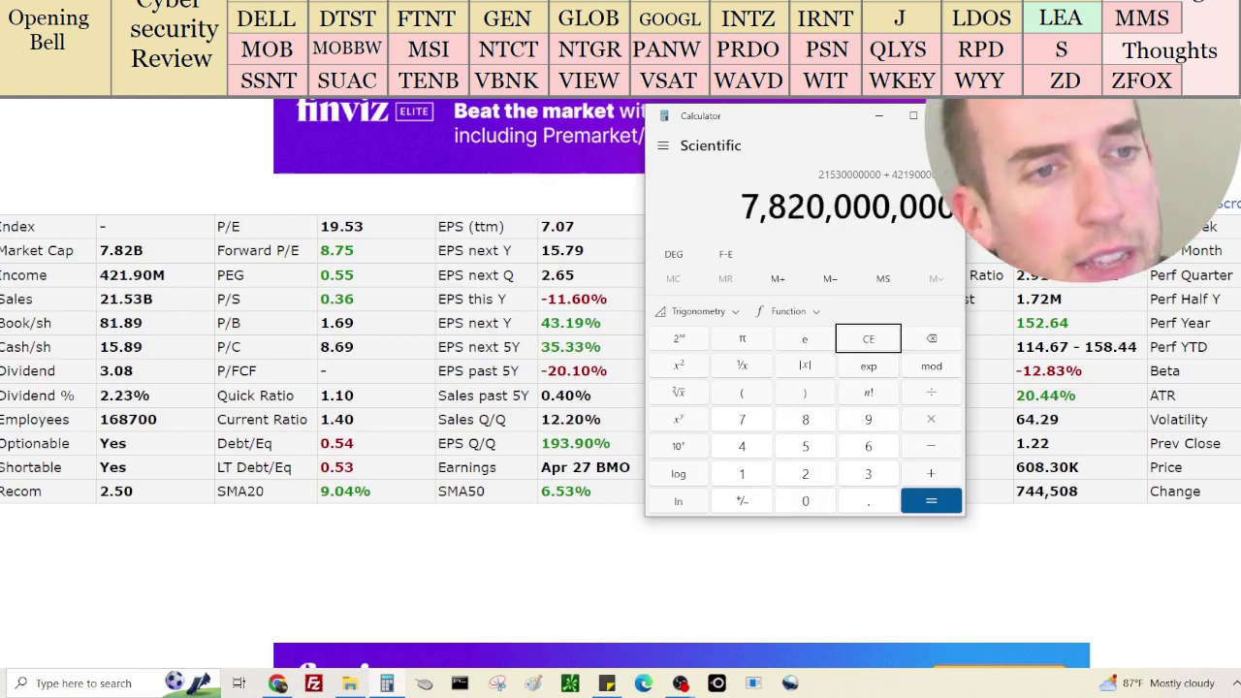
key("plus")
Bring up LEA's balance sheet and add its latest cash and equivalents of 1,114,900,000 to the running total
scroll(582, 302, "down", 20)
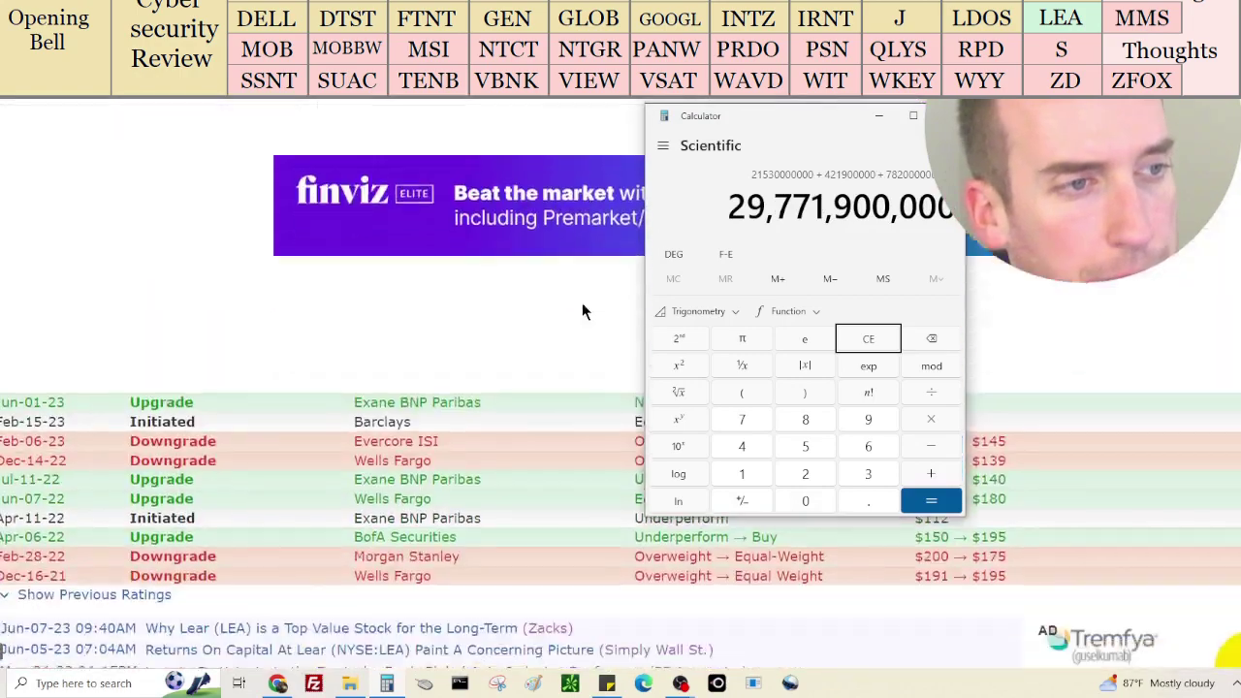
scroll(494, 242, "up", 2)
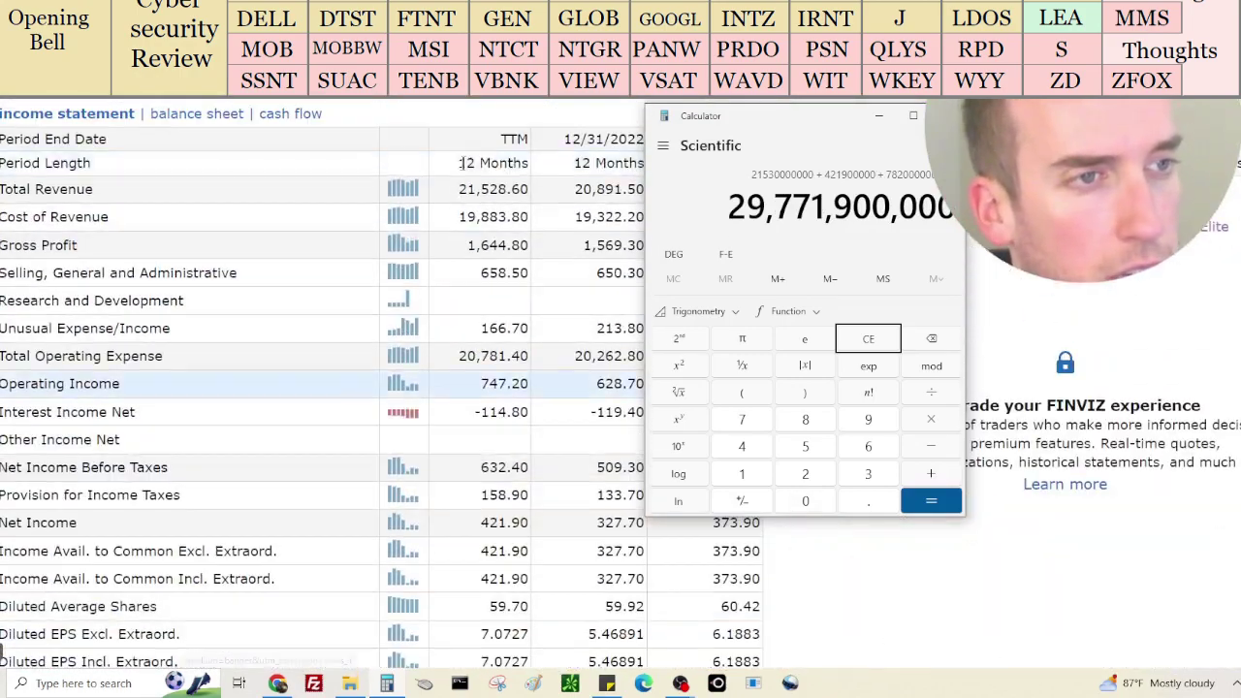
left_click(215, 115)
left_click(398, 683)
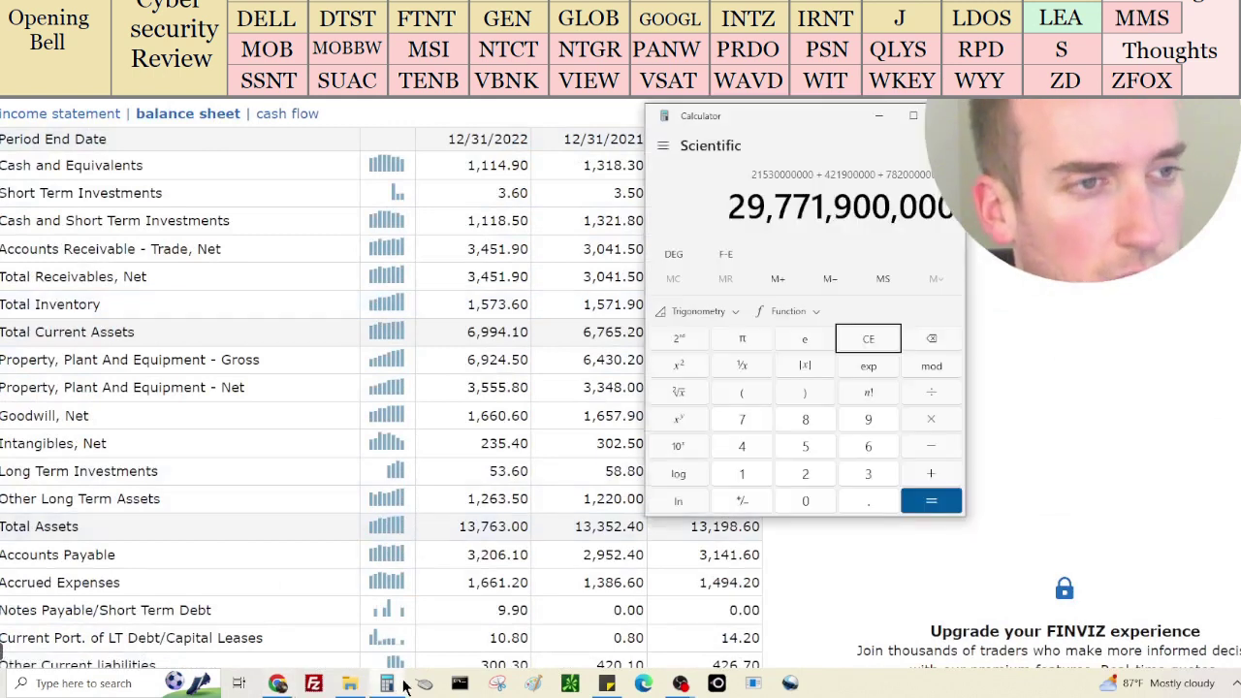
key("slash")
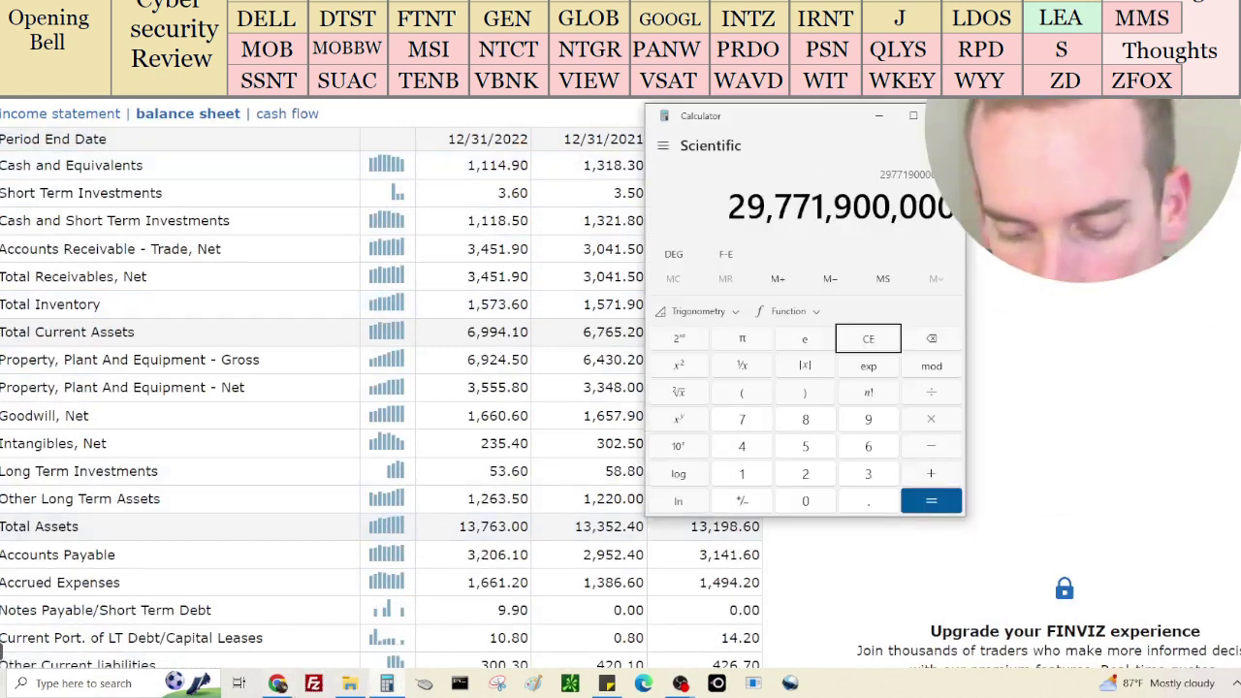
type("1,114")
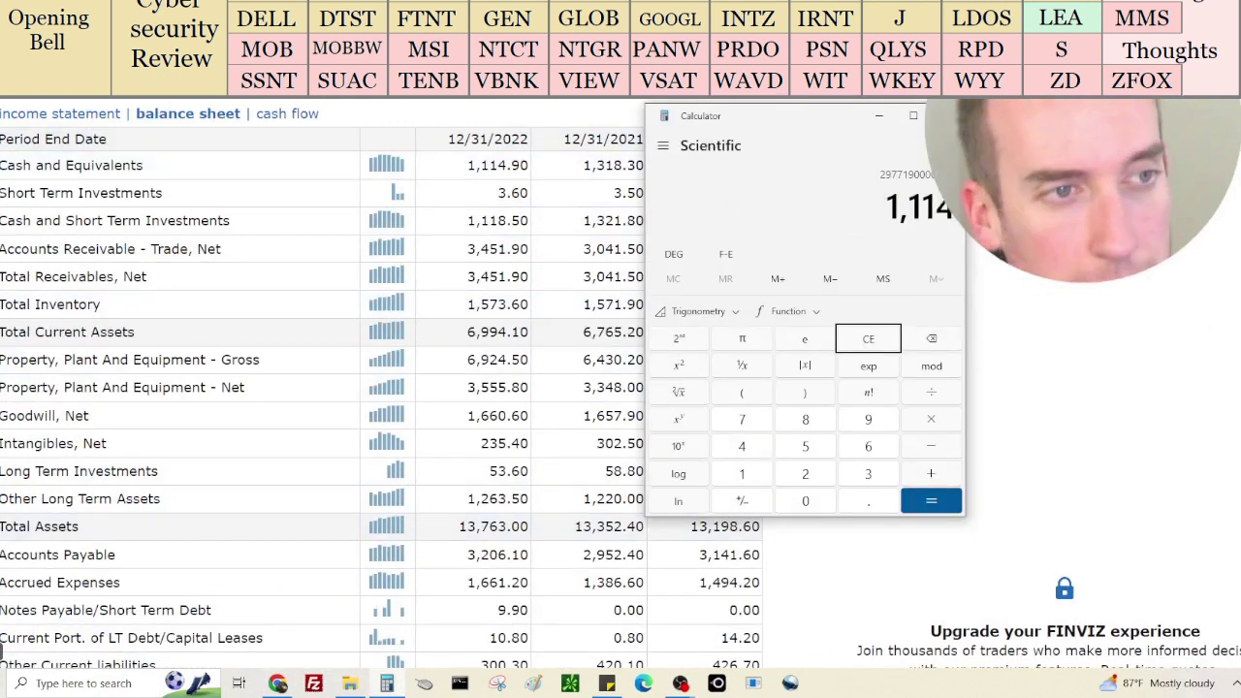
type(",900,000")
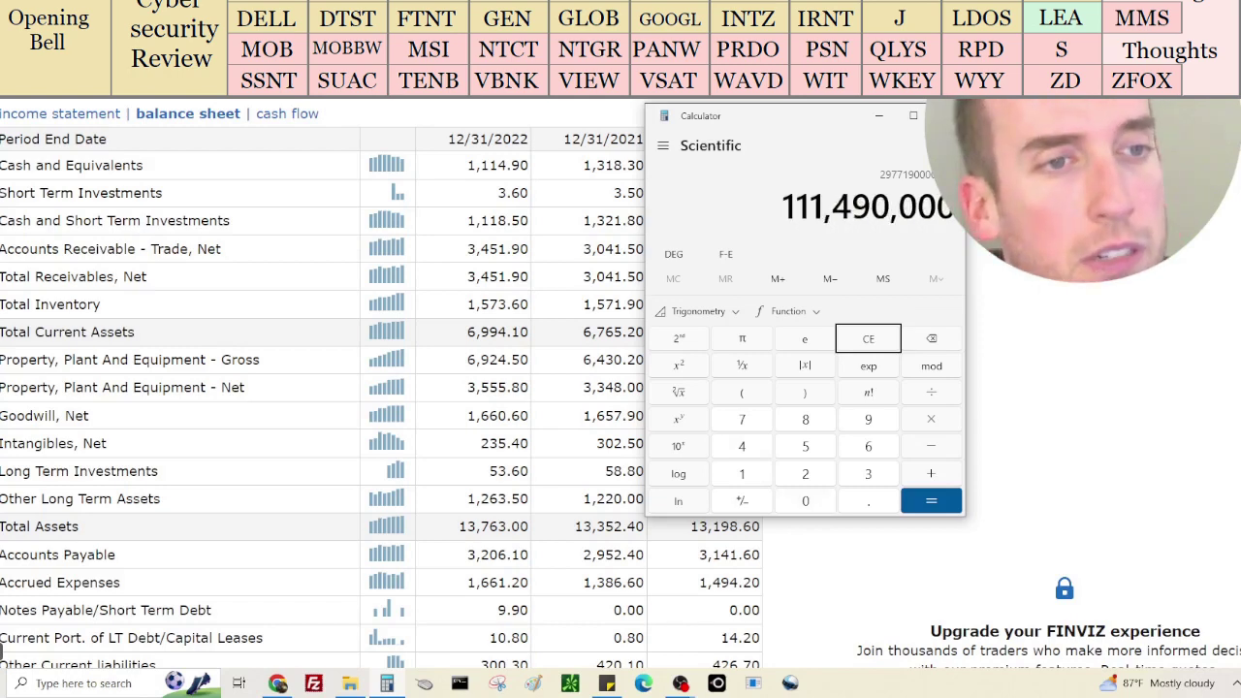
key("Escape")
key("ctrl+v")
key("slash")
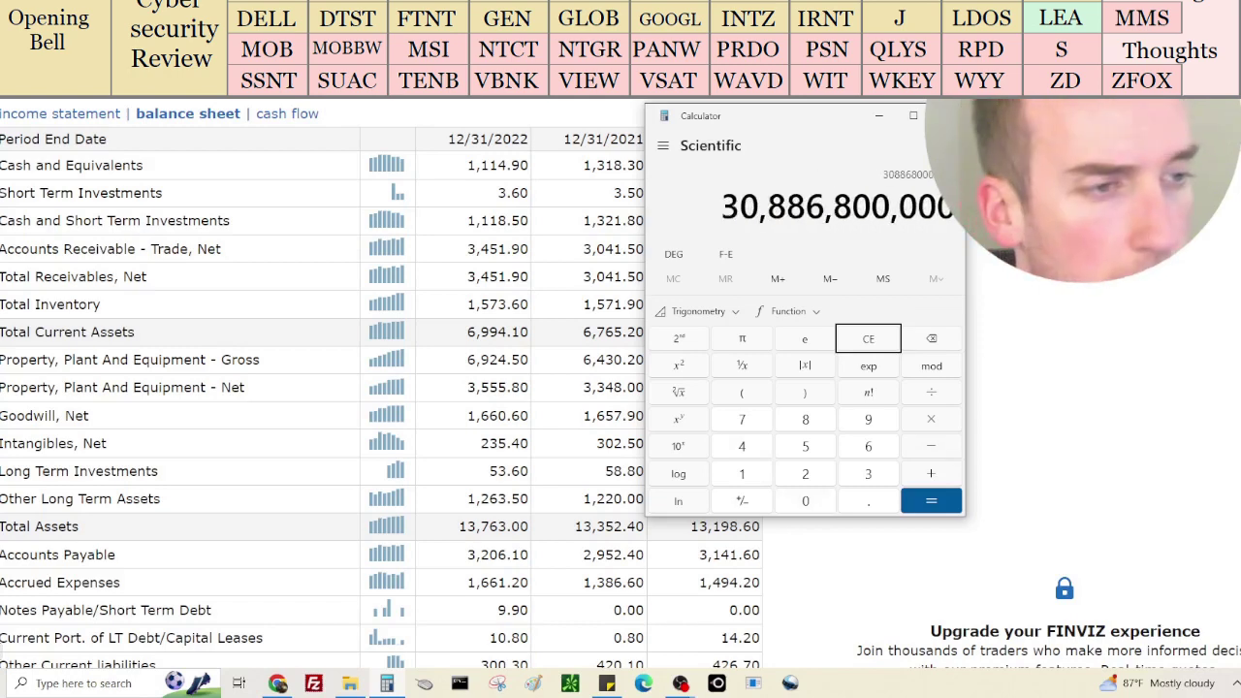
Subtract LEA's total debt of 2,611,900,000 from the running total
scroll(484, 271, "down", 5)
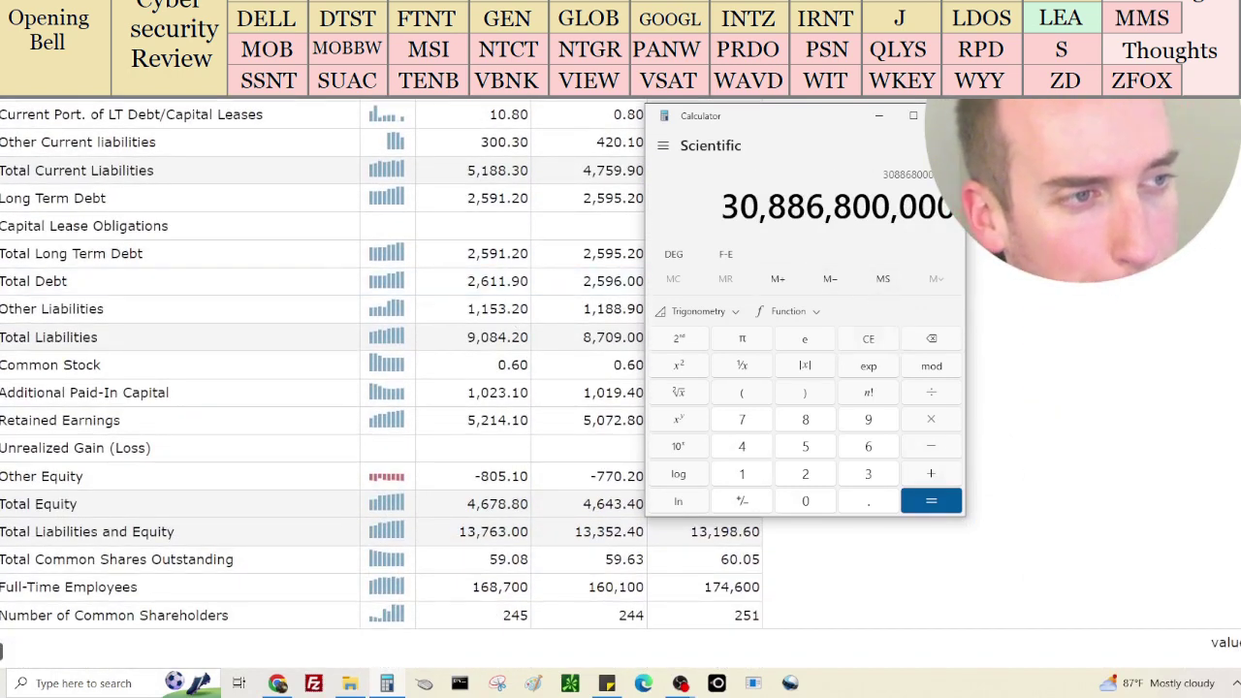
type("2,61")
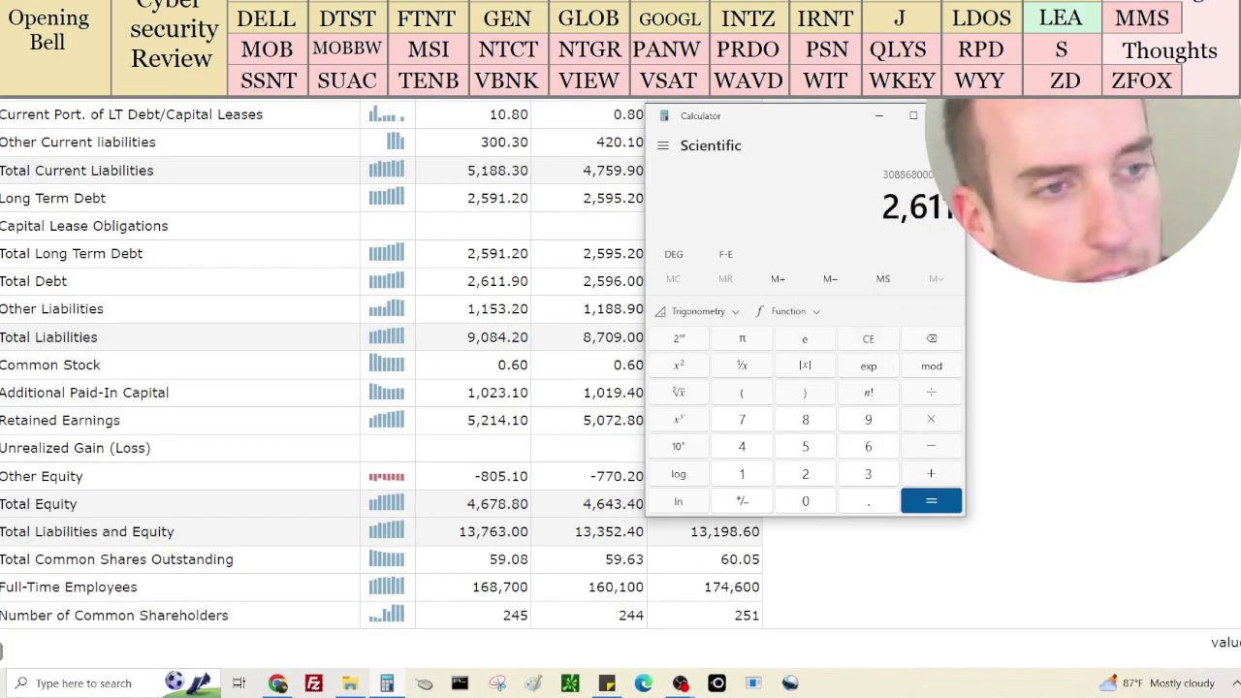
type("1,900,000")
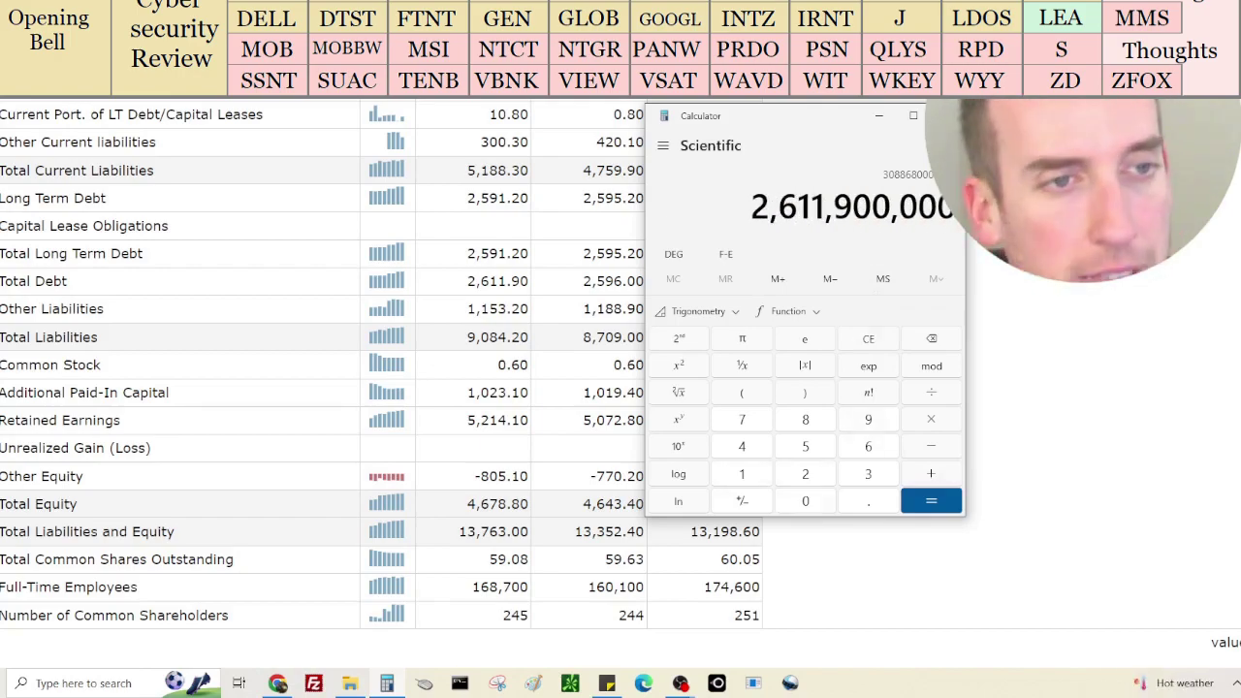
key("Return")
Divide the result by LEA's share float of 58,980,000 to get the fair value per share, and return to the stock page
scroll(993, 351, "up", 10)
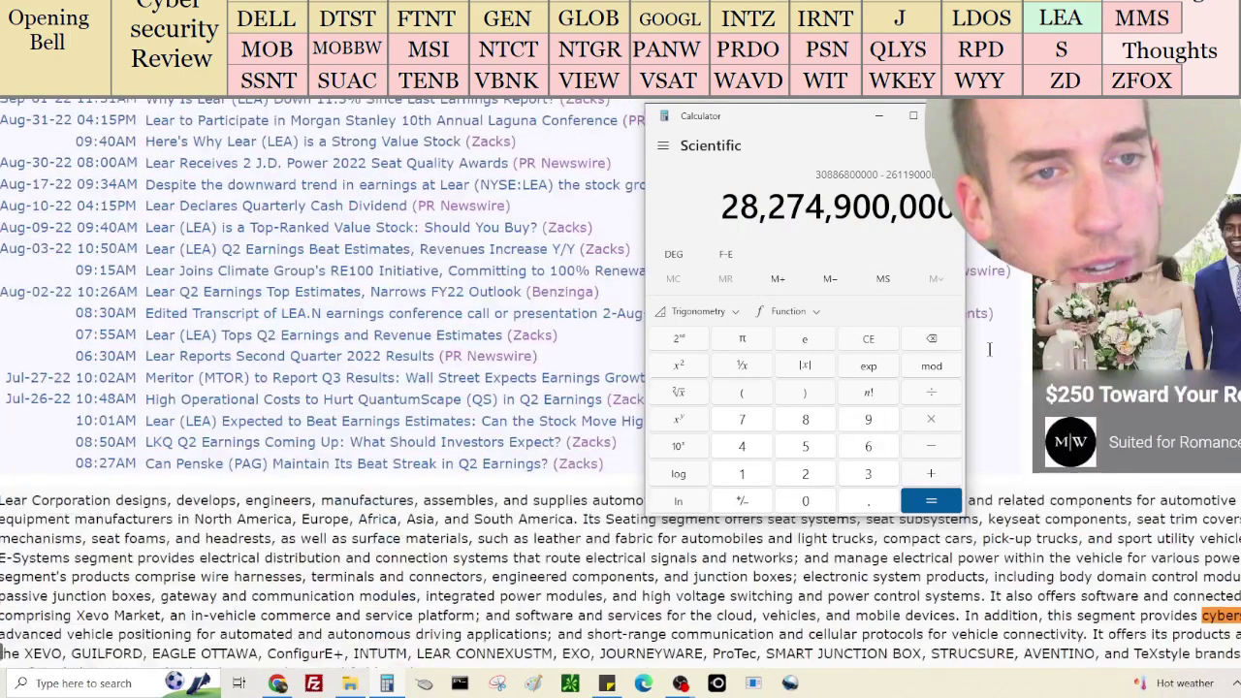
scroll(1009, 356, "up", 10)
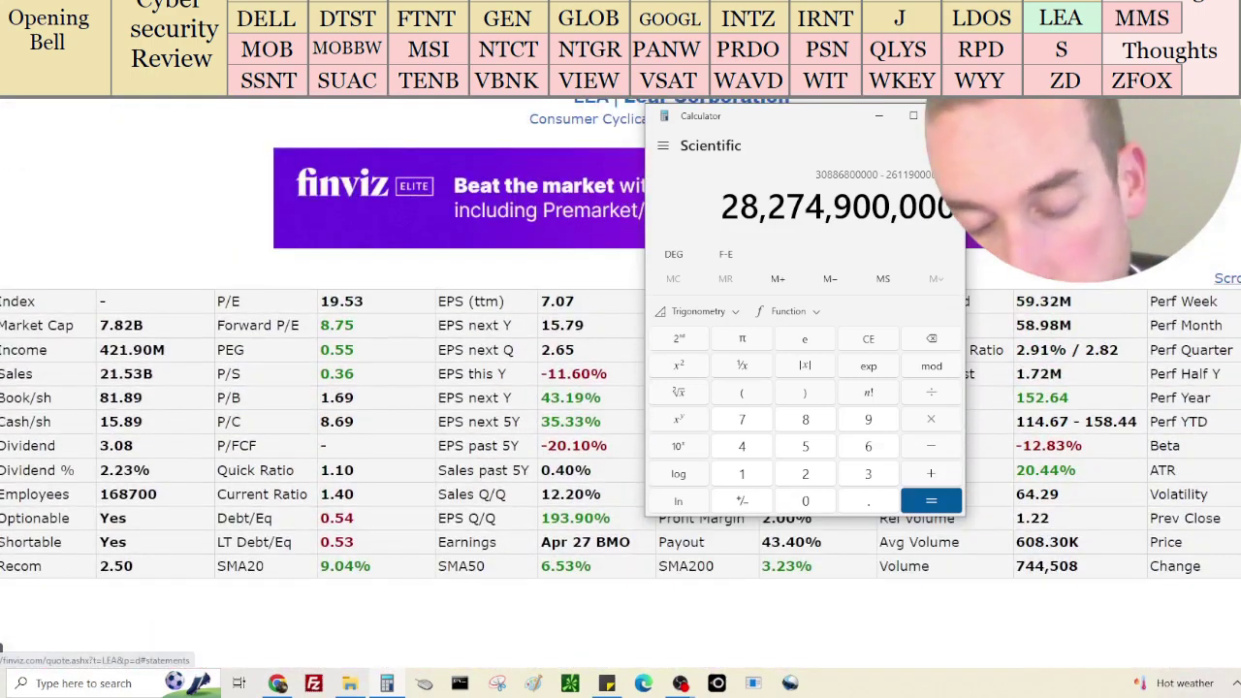
key("slash")
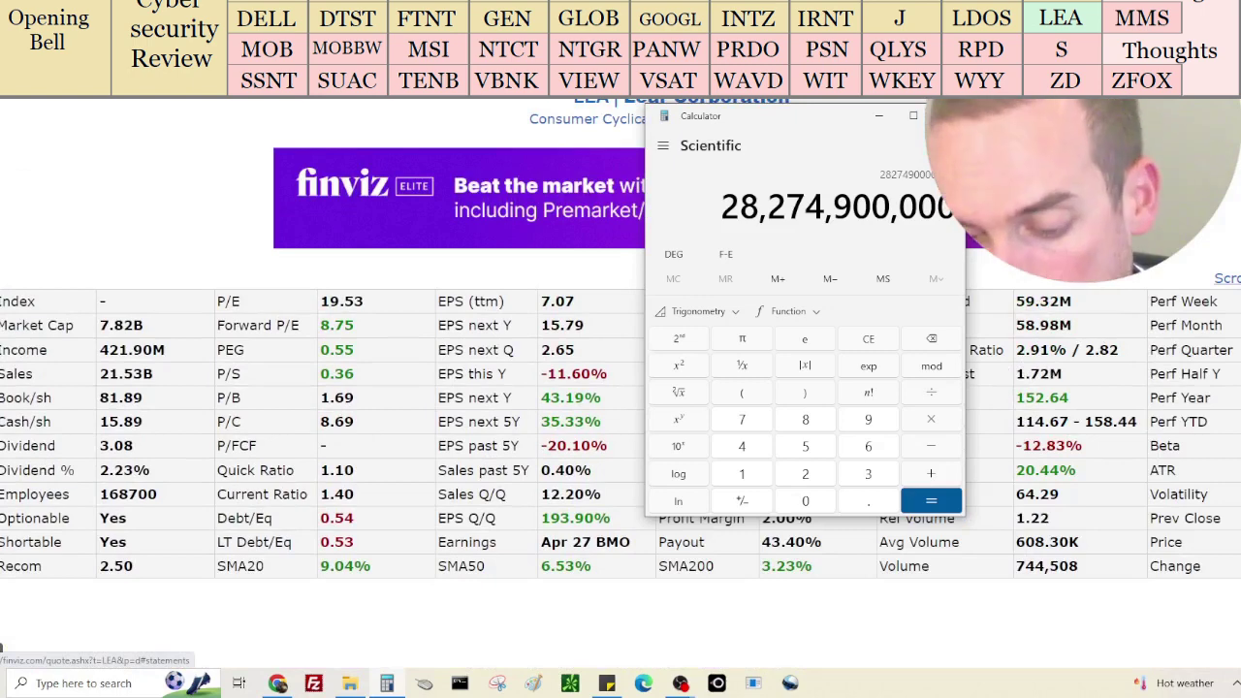
type("5898000")
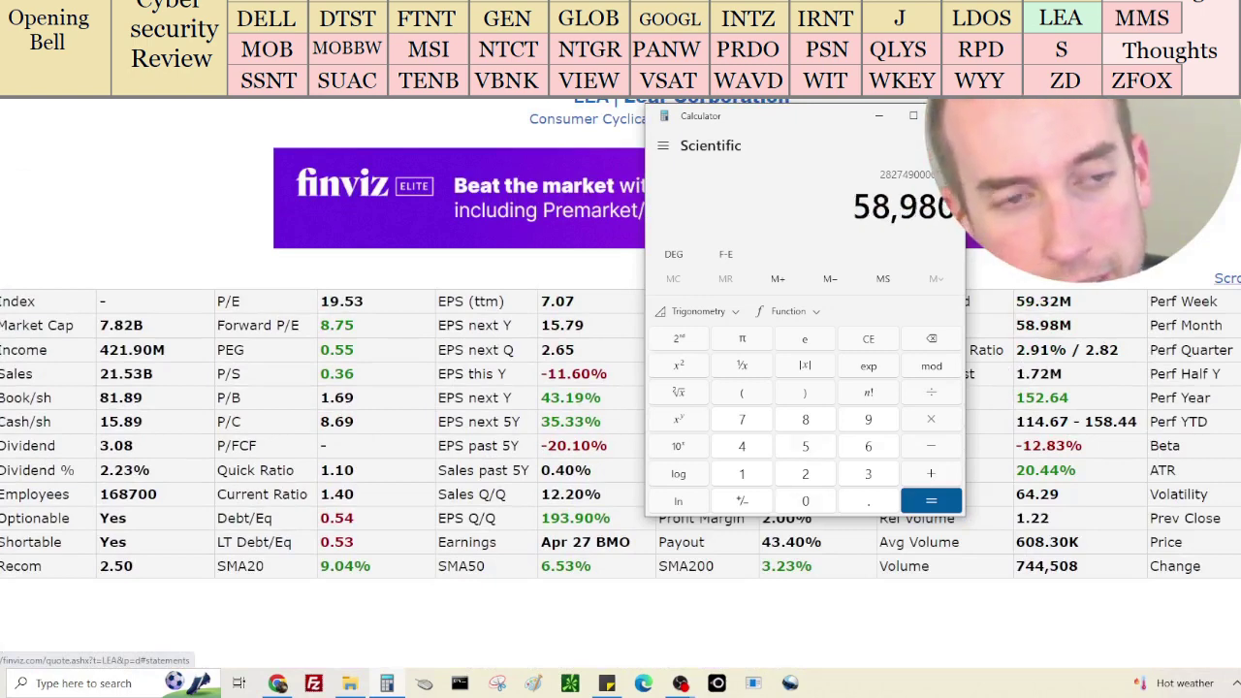
type("0")
key("Return")
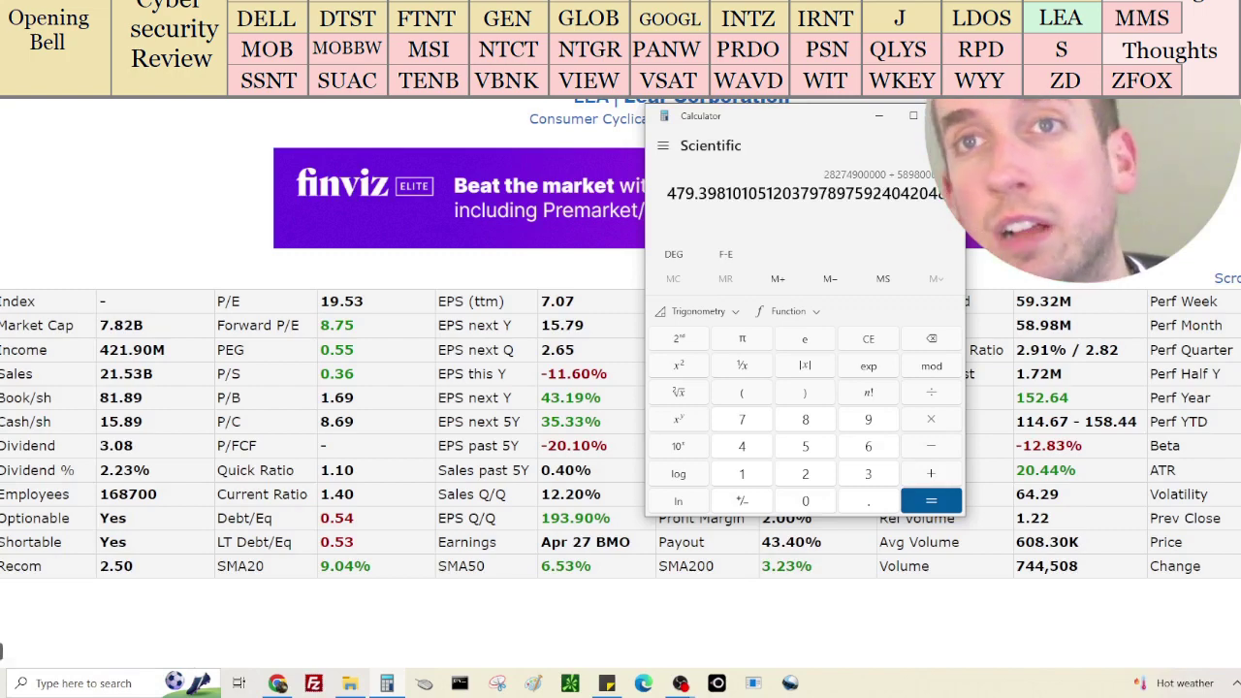
left_click(1234, 222)
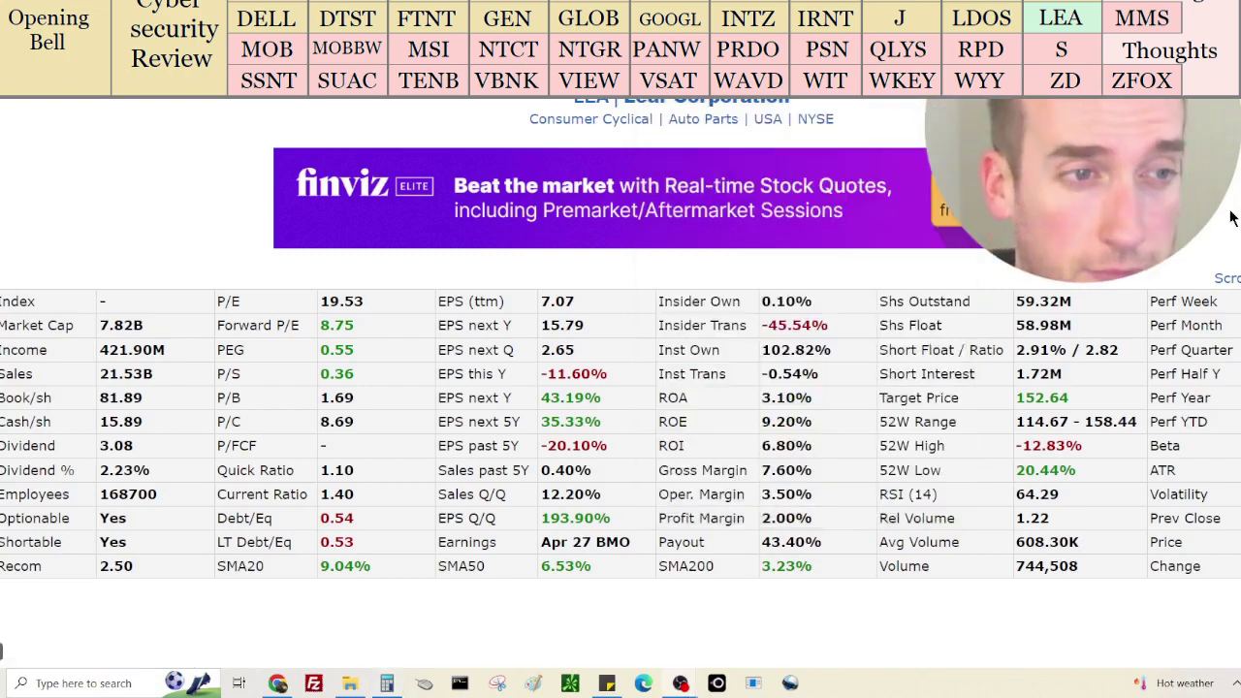
Check LEA's daily price chart, set it to monthly, and look up the symbol lea on the Average Annual Return site
scroll(1234, 222, "up", 4)
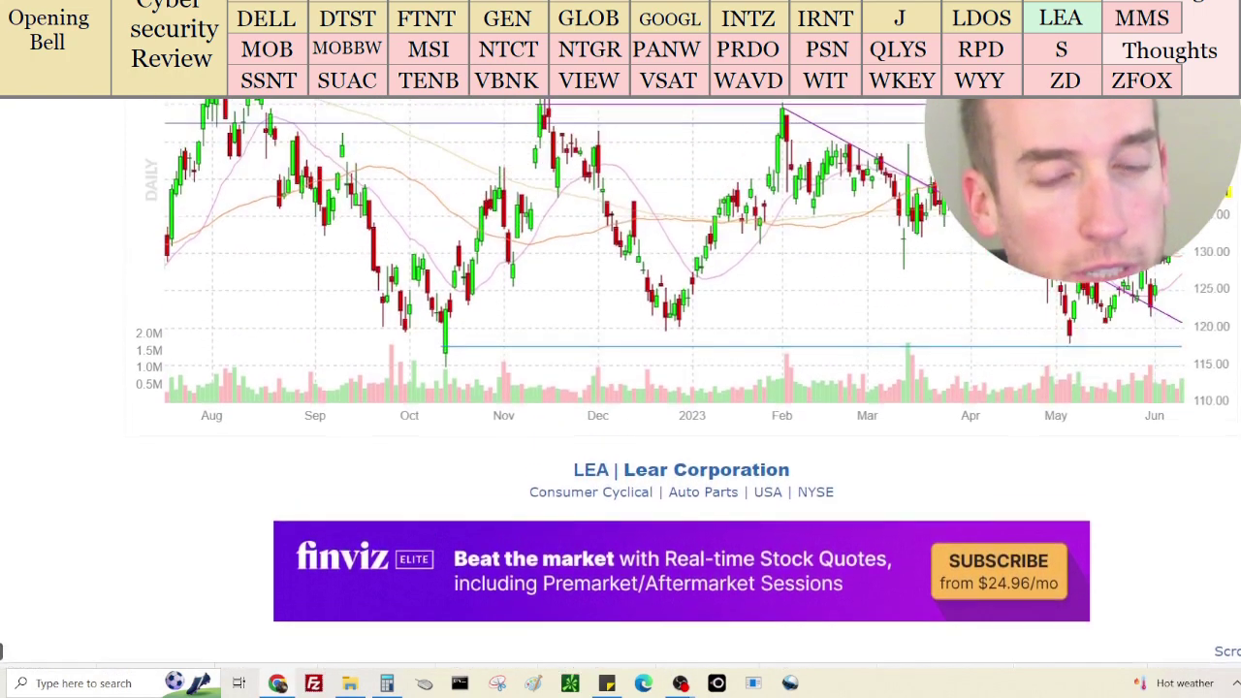
scroll(679, 359, "up", 2)
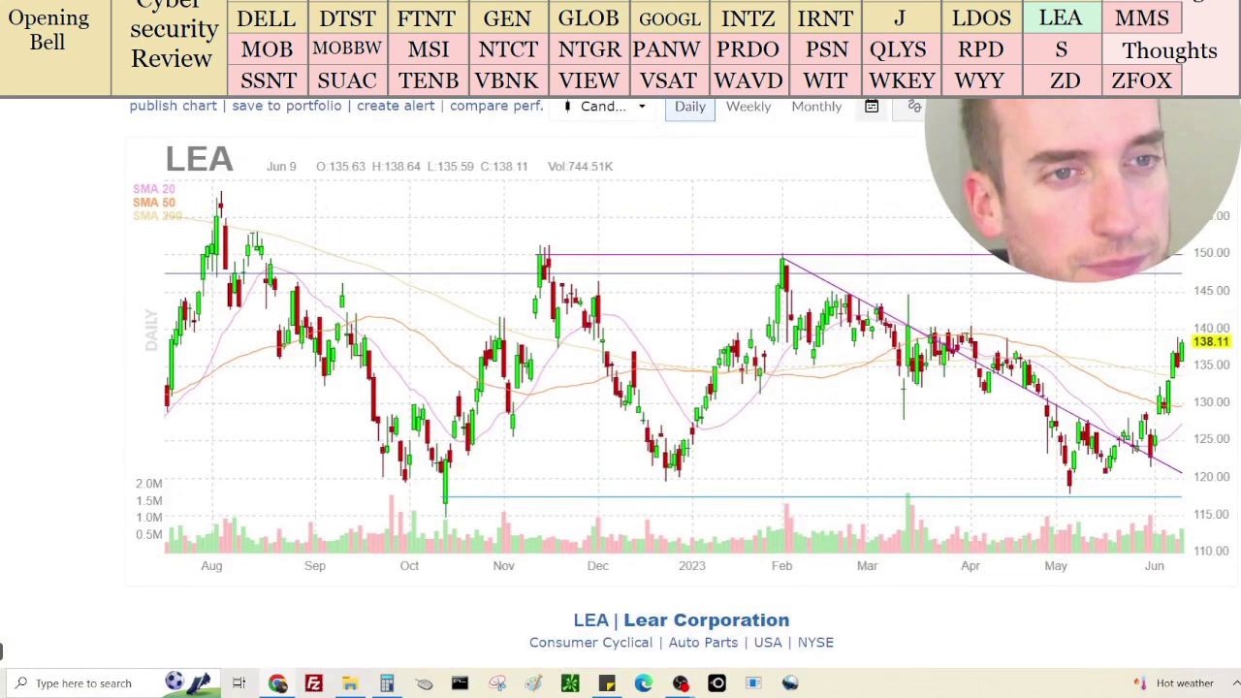
left_click(819, 108)
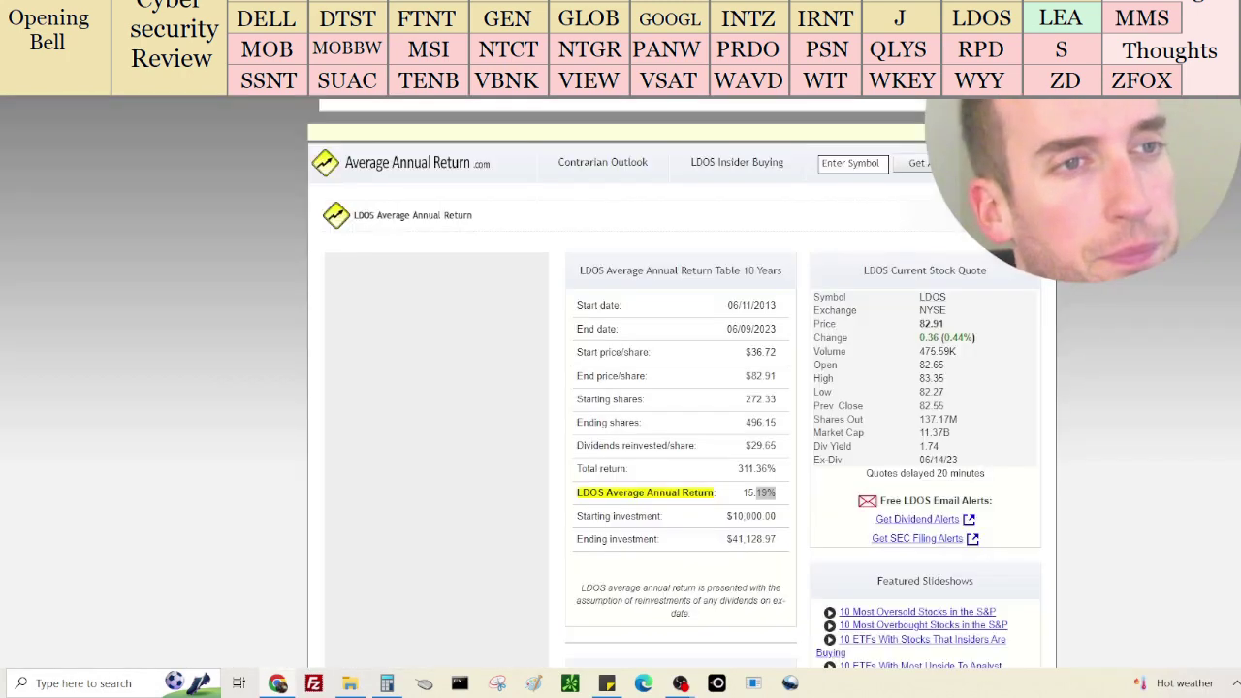
left_click(859, 165)
type("lea")
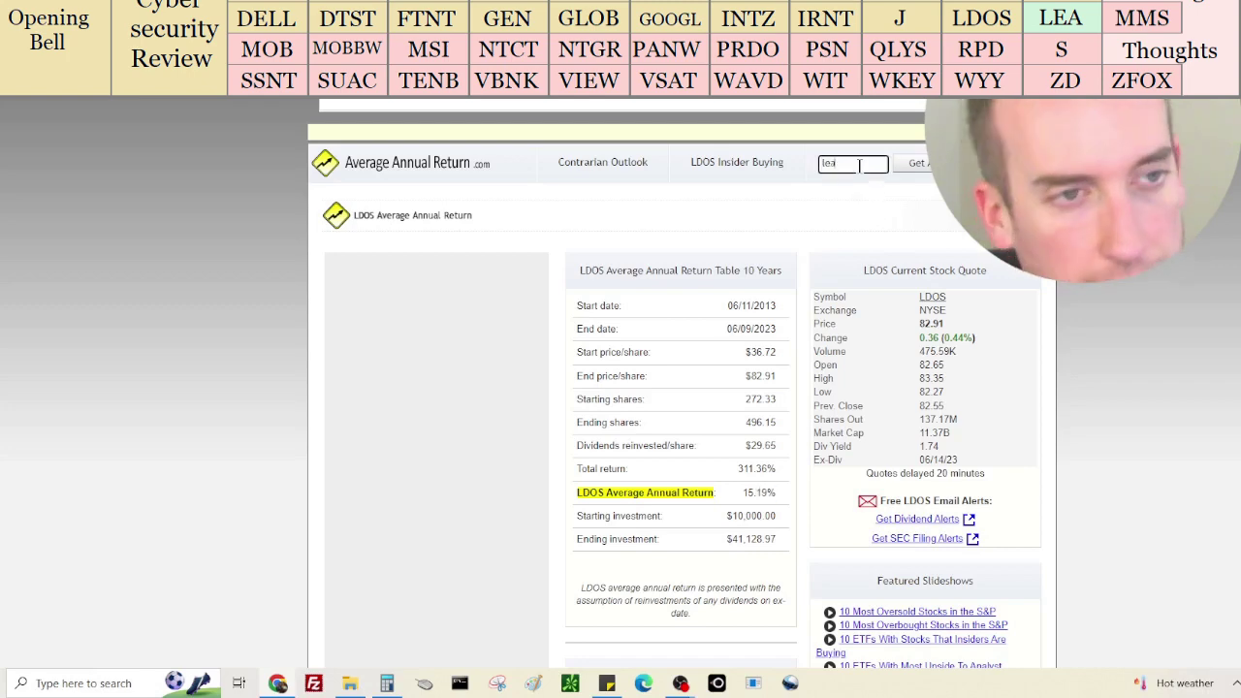
left_click(921, 164)
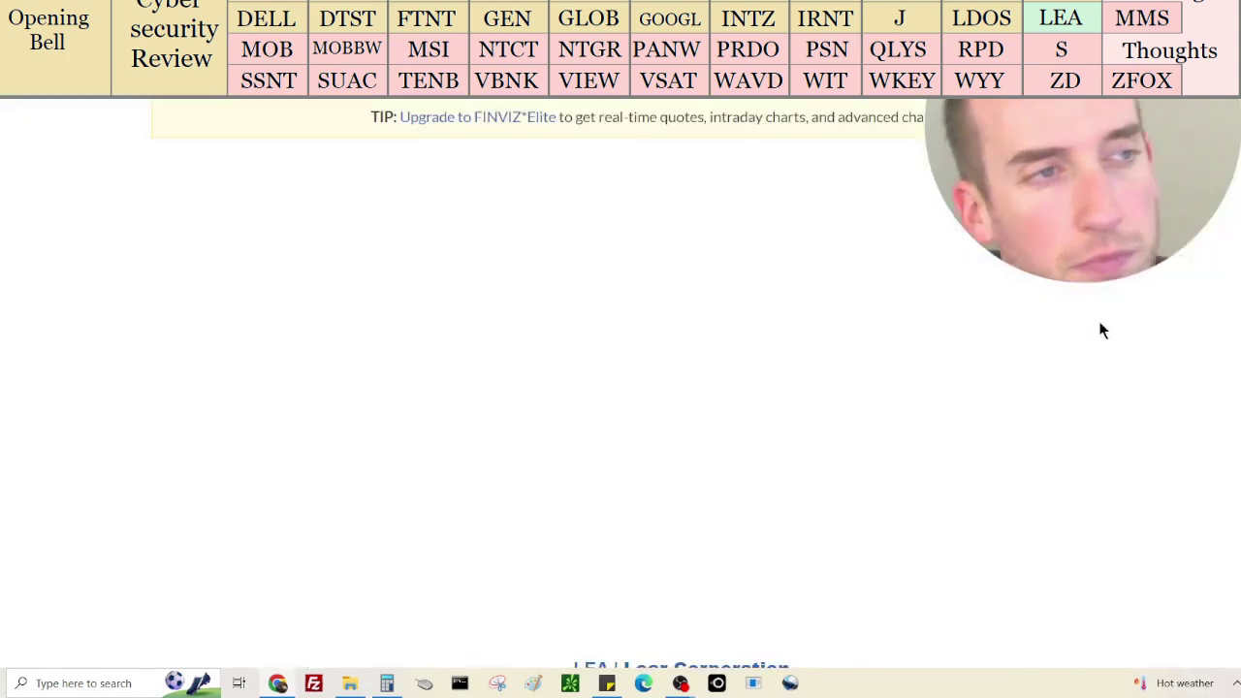
Examine LEA's institutional ownership in the key statistics and its long-term monthly price chart
scroll(678, 387, "down", 2)
scroll(793, 498, "down", 3)
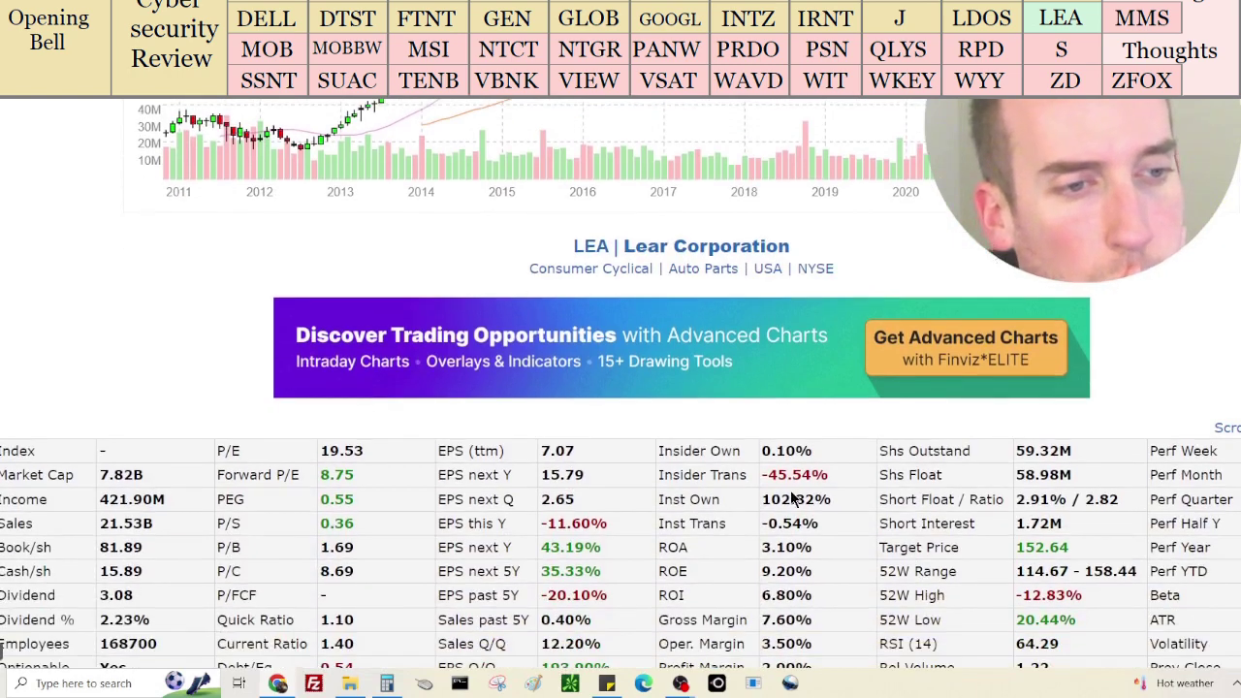
left_click_drag(840, 502, 762, 500)
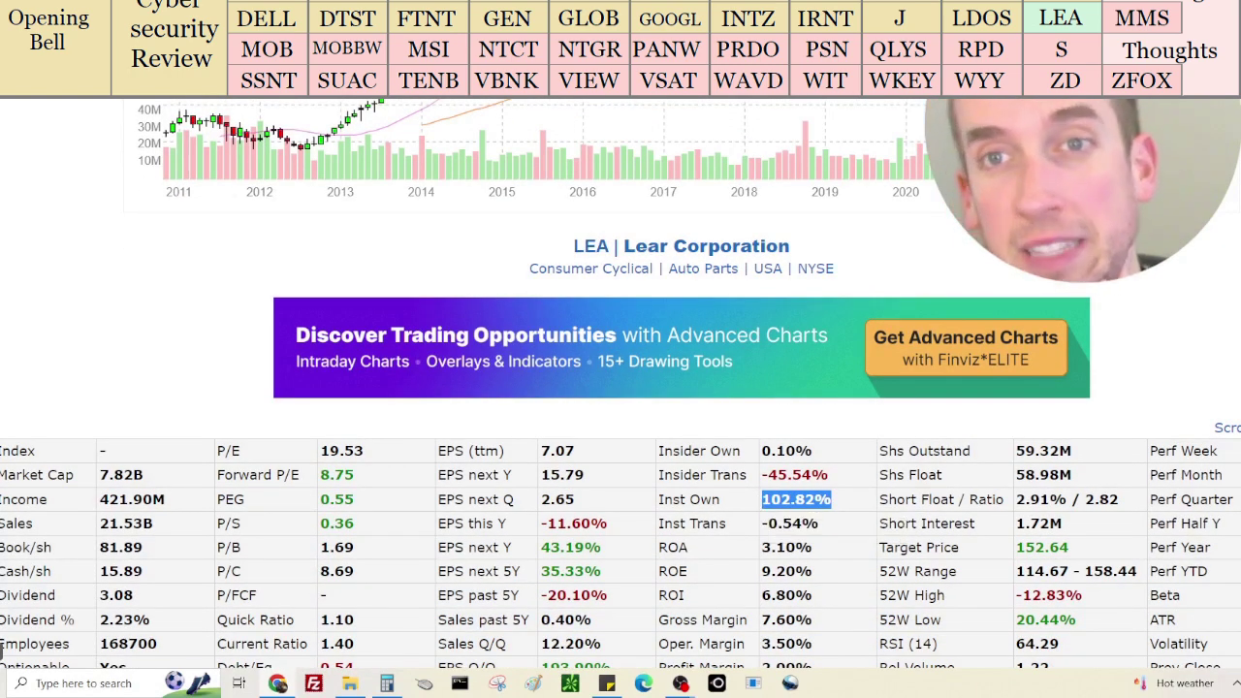
left_click(929, 259)
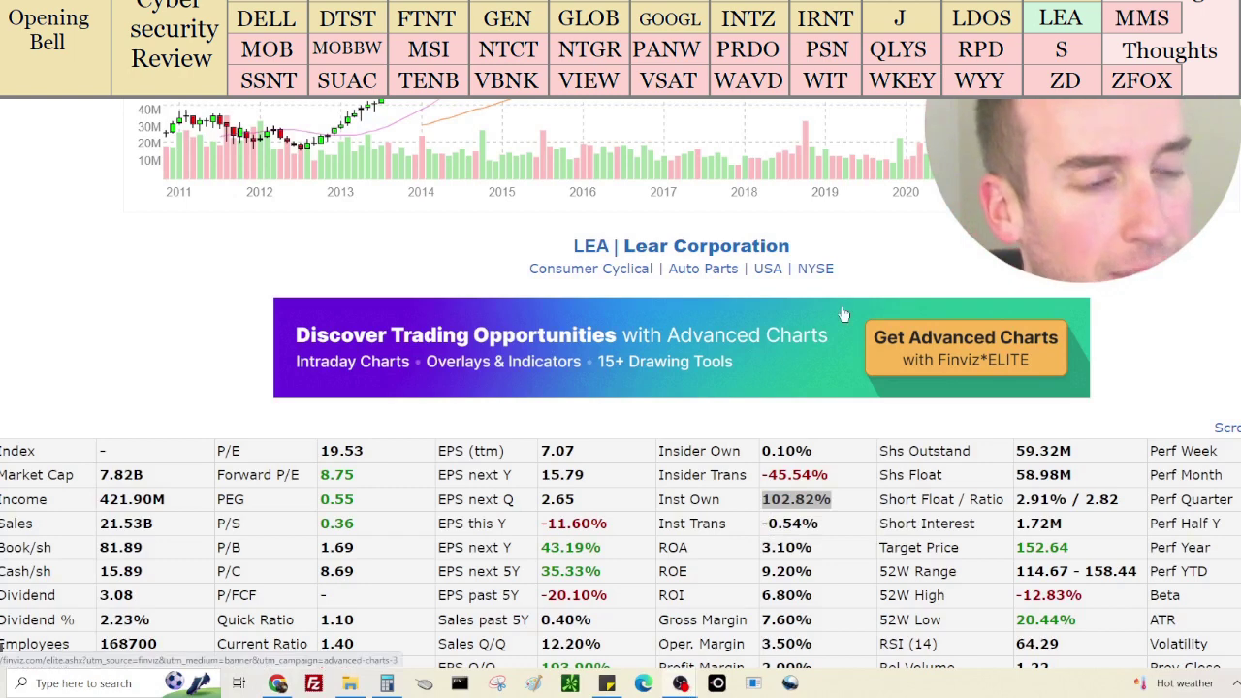
key("Return")
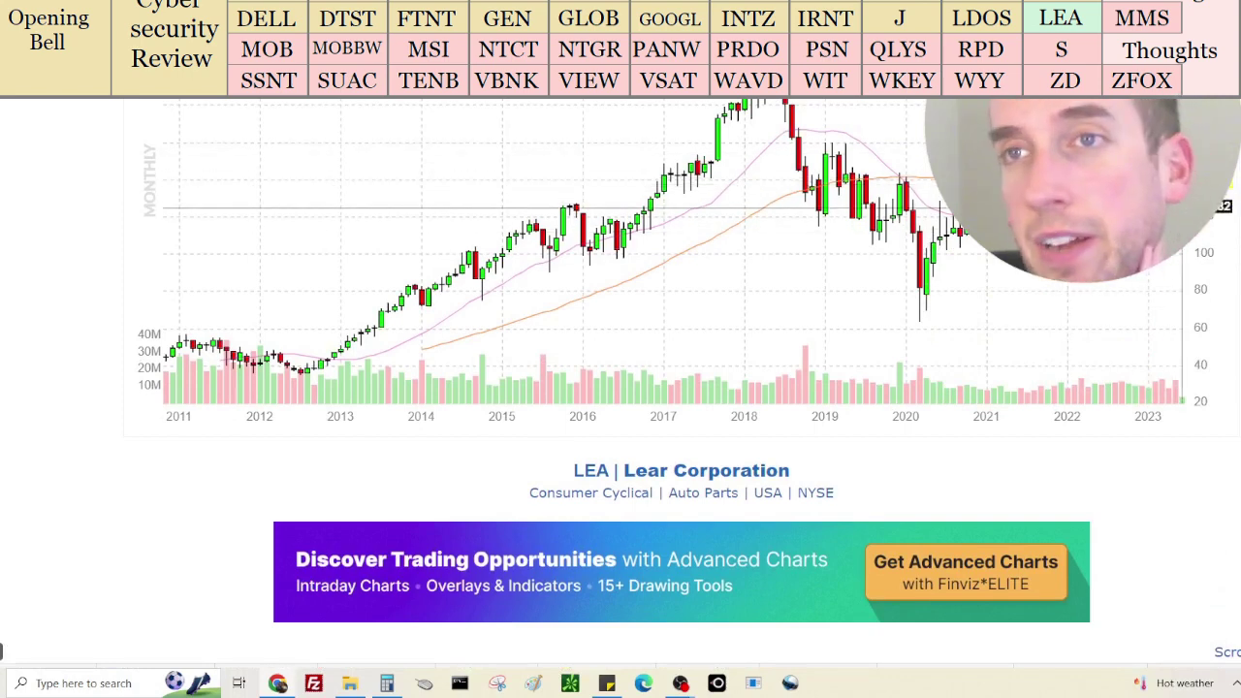
scroll(1202, 330, "up", 3)
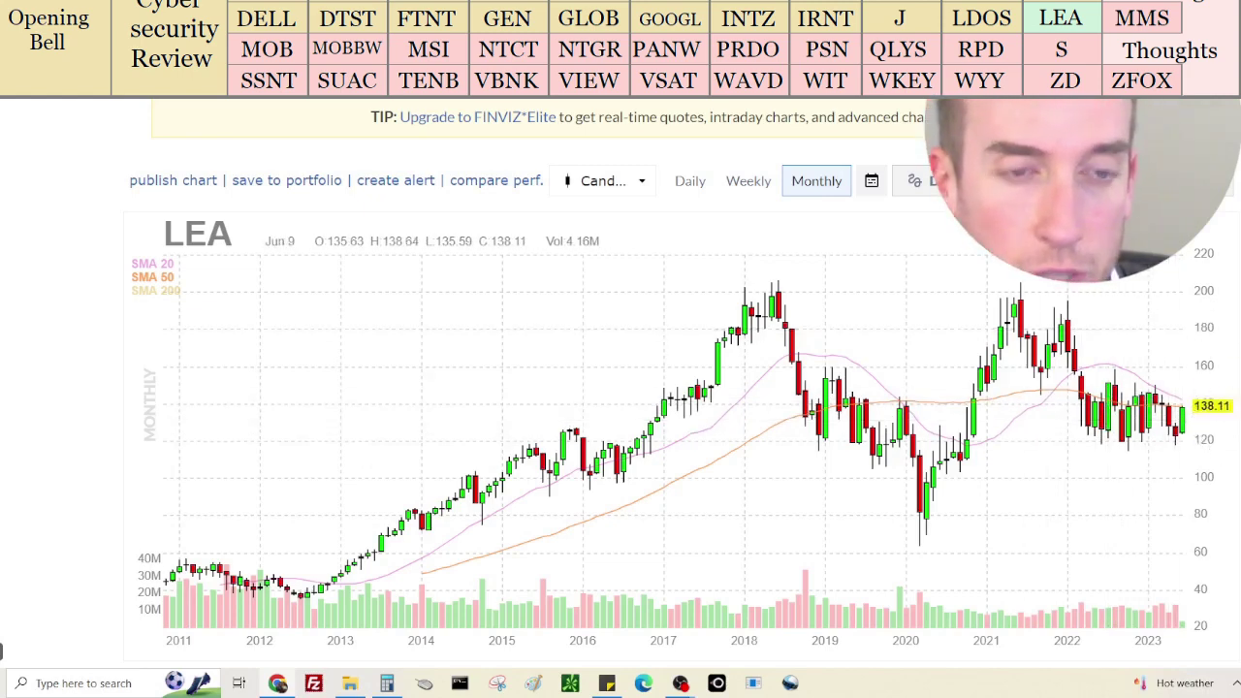
scroll(679, 387, "down", 1)
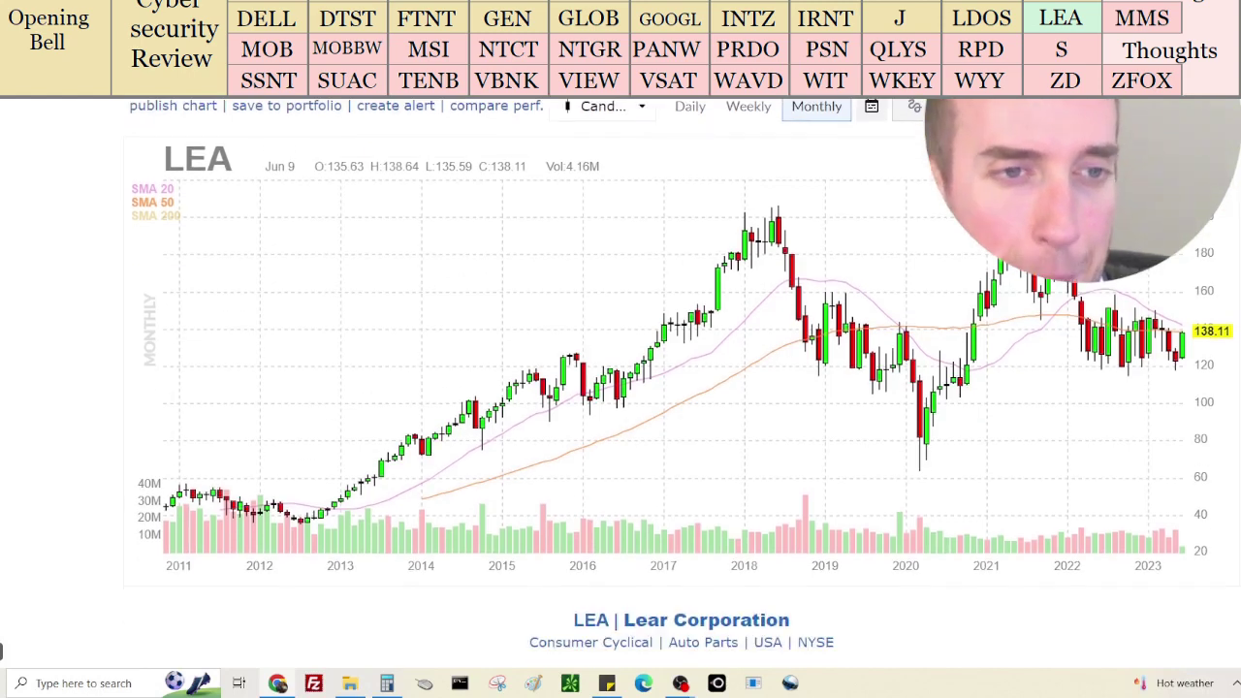
Record LEA in the Cybersecurity stocks sticky note as "LEA - current $138 fair $479" and leave the note
scroll(569, 617, "down", 2)
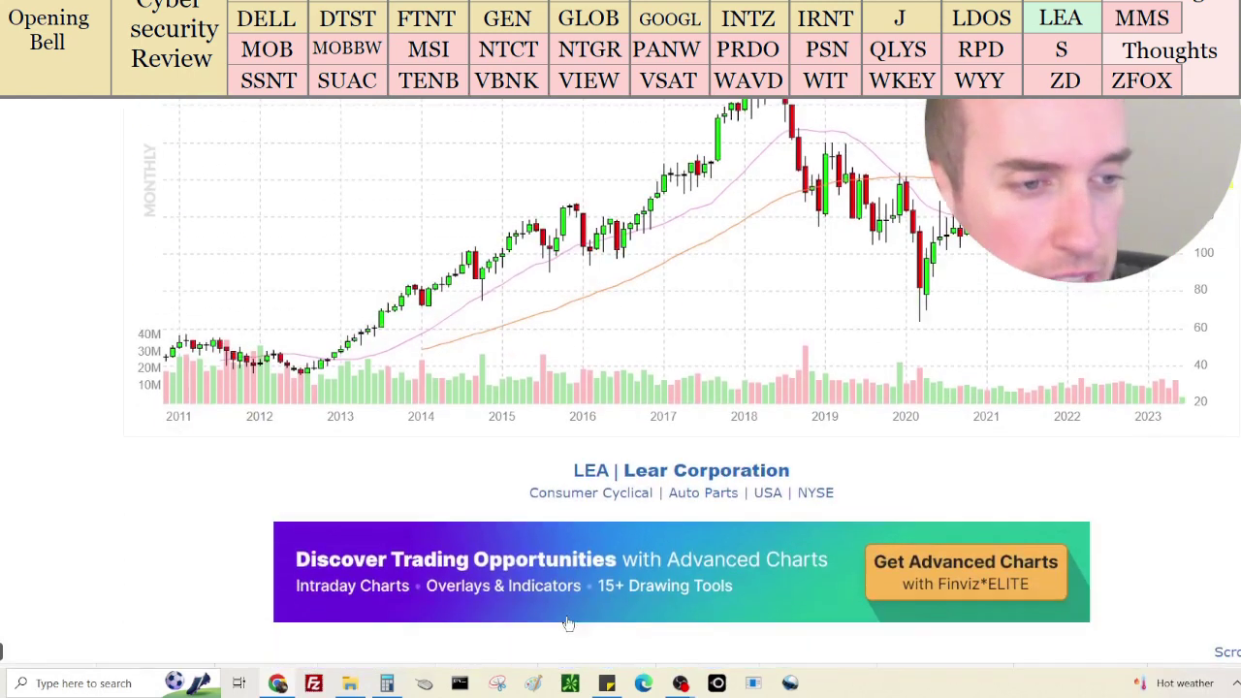
left_click(607, 684)
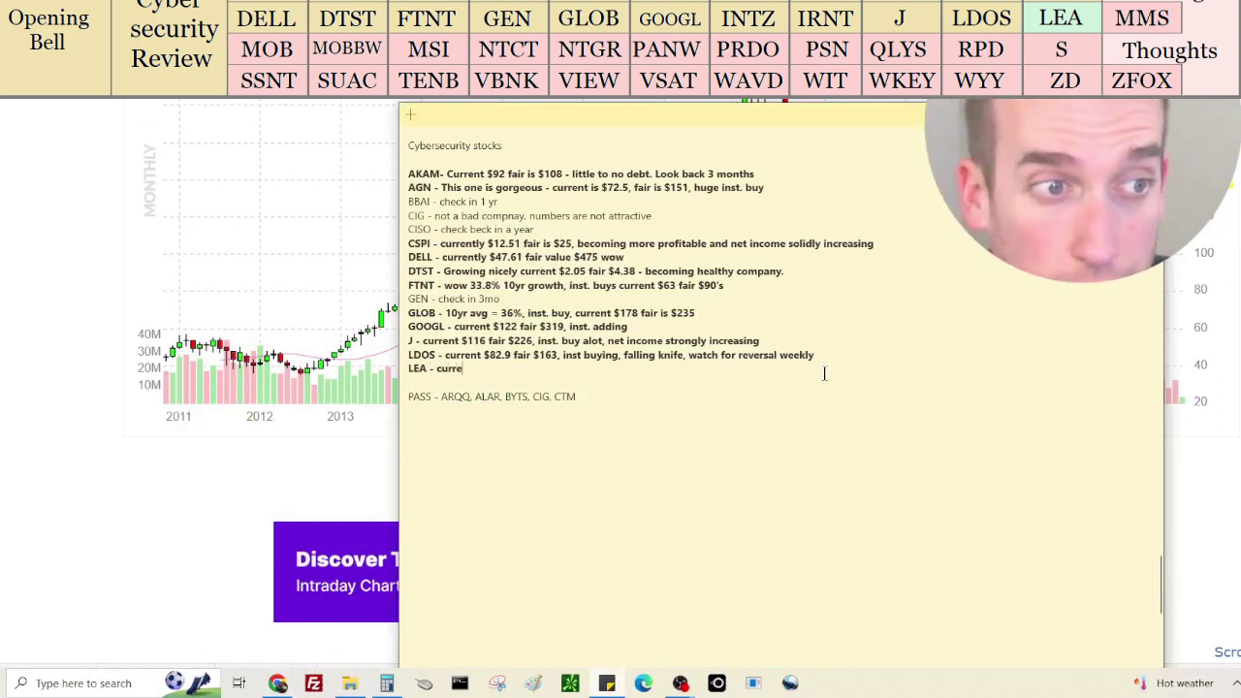
left_click(387, 684)
left_click(516, 503)
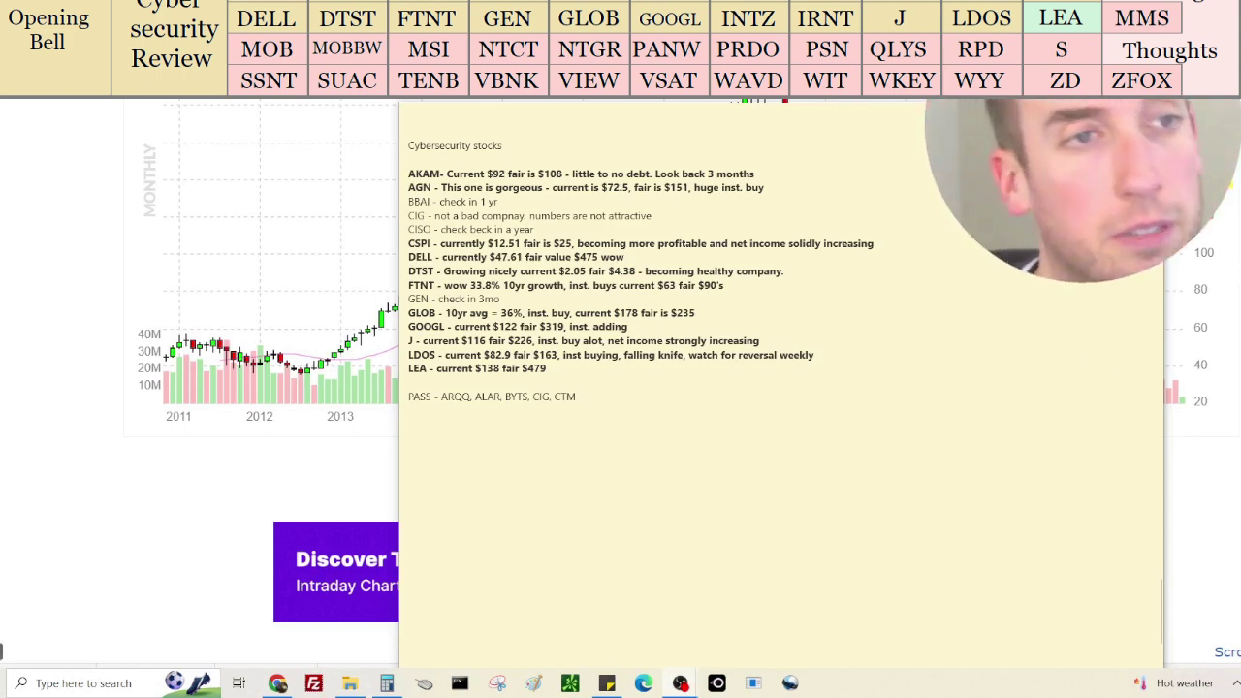
key("alt+Tab")
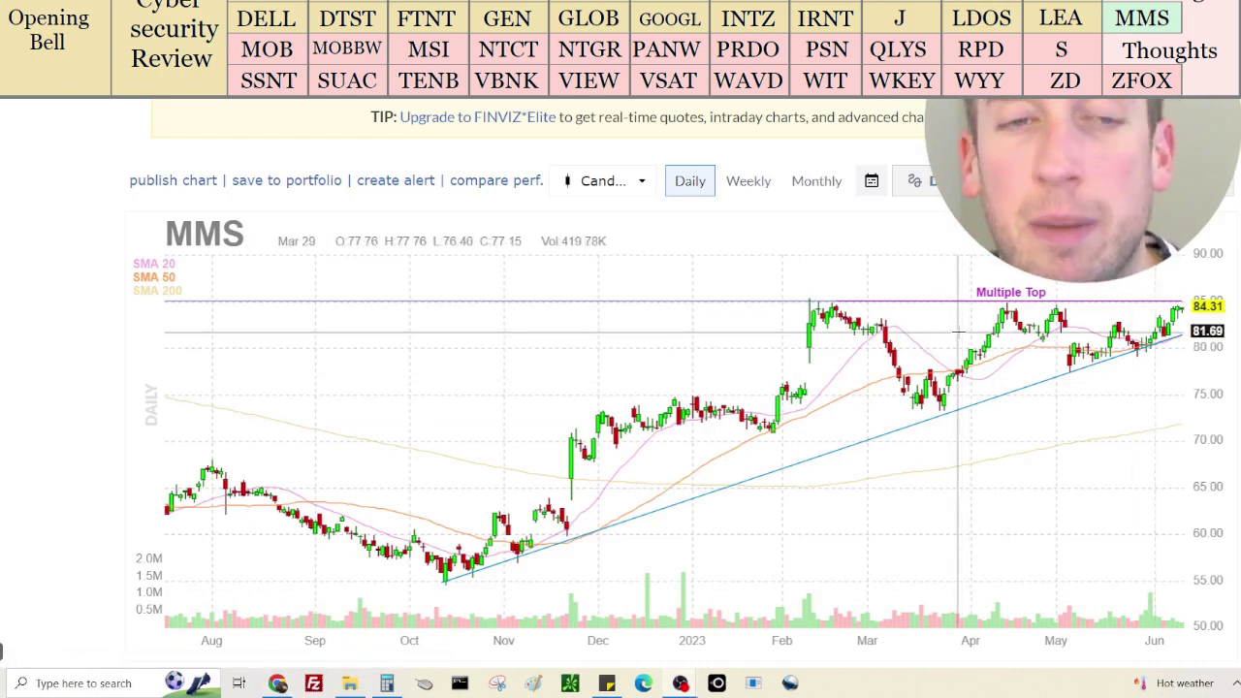
Add MMS's sales of 4,760,000,000 and income of 172,200,000 in the calculator
scroll(959, 305, "down", 3)
scroll(621, 388, "down", 3)
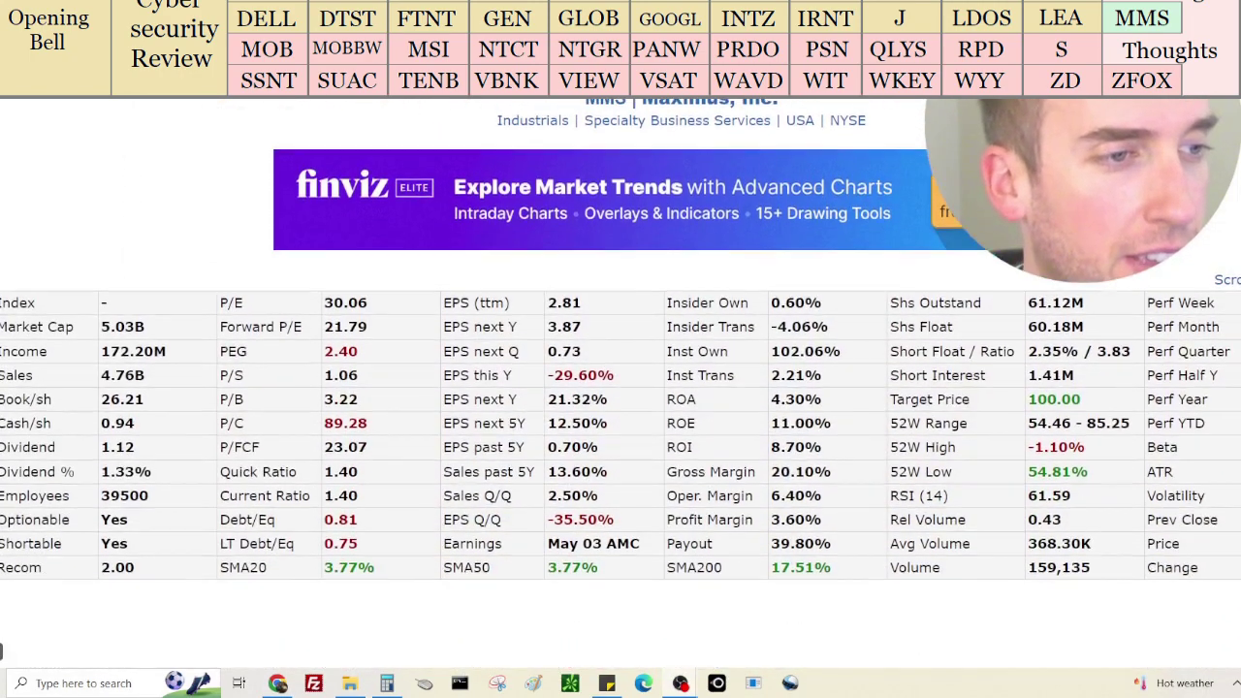
left_click(387, 684)
left_click(869, 339)
type("476000000")
type("0,000,000")
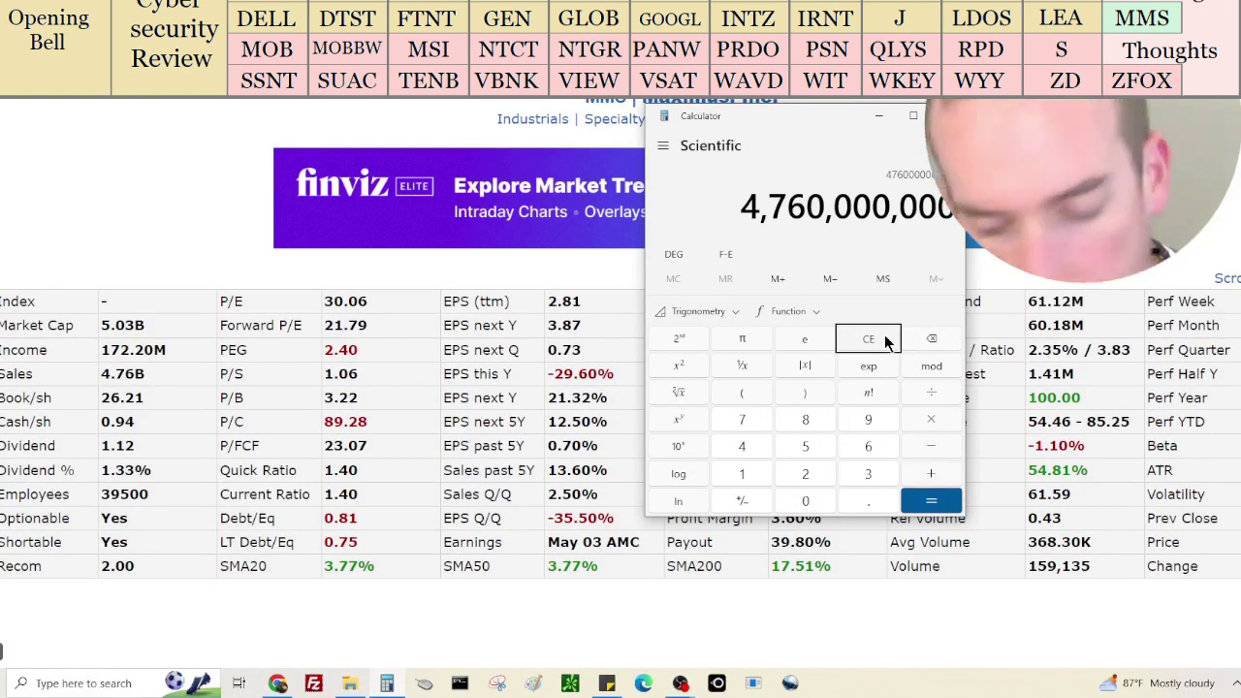
type("172200")
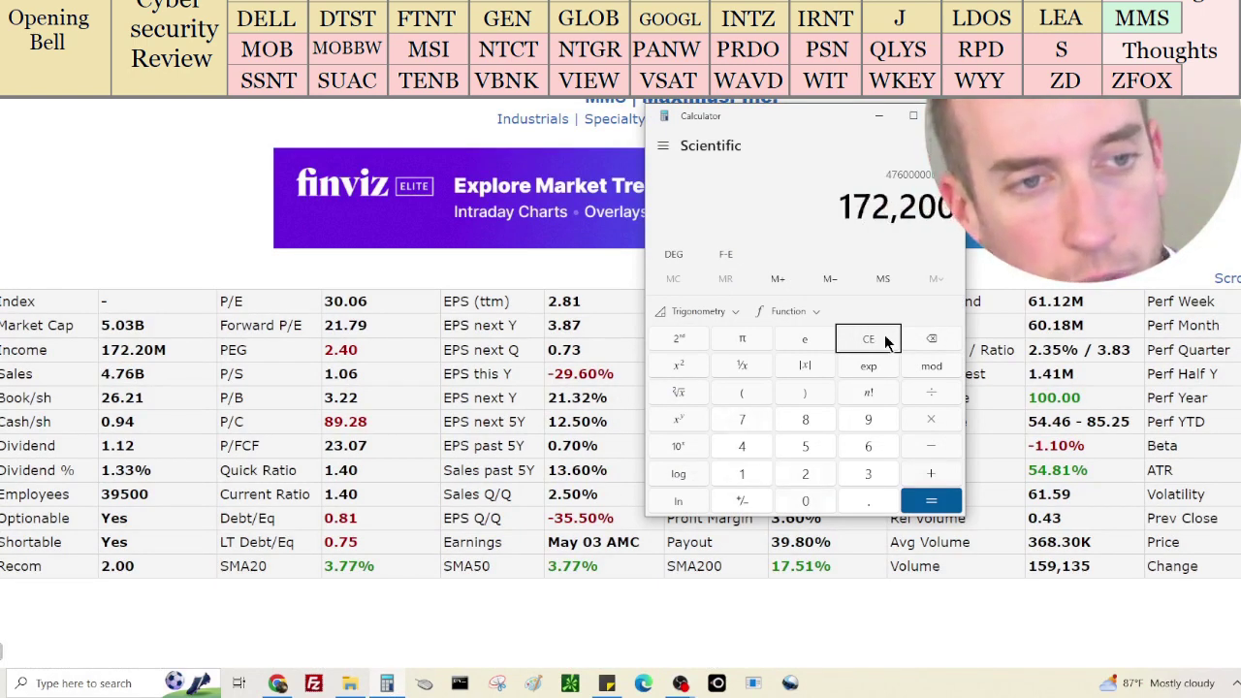
type("000")
key("Return")
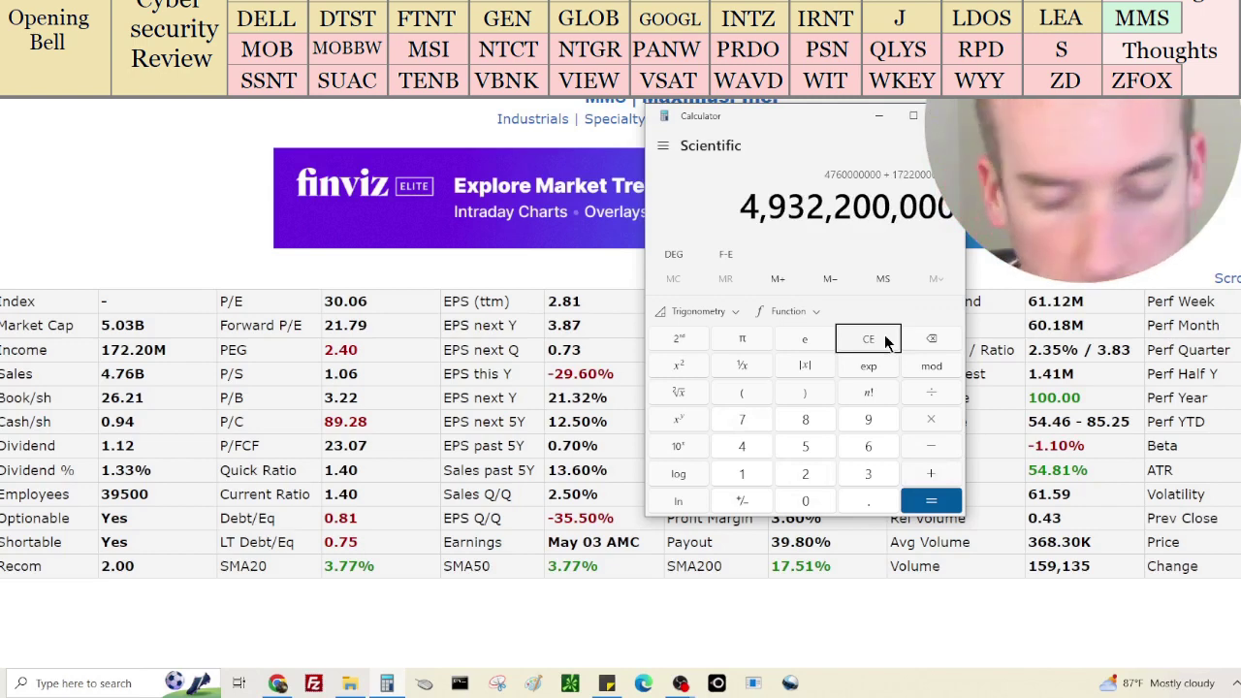
Start a new sum from MMS's market cap of 5,030,000,000 plus its income of 172,200,000
type("5030000000")
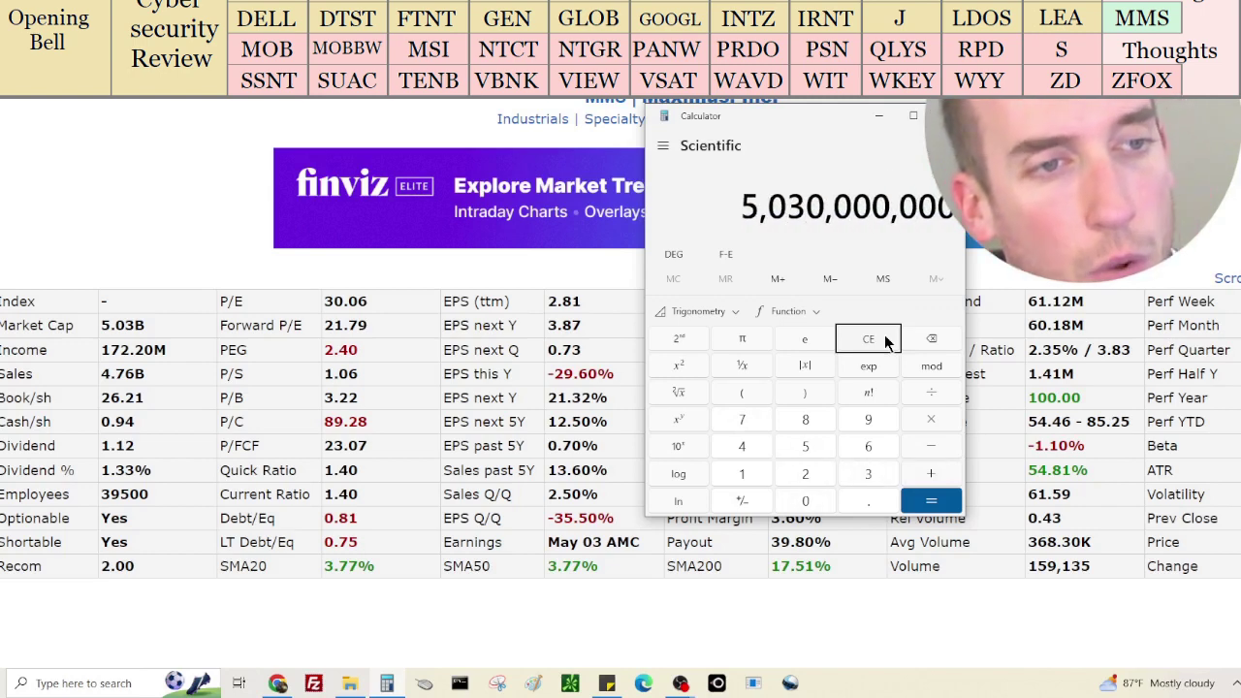
type("+172200000")
key("Return")
Examine MMS's income statement, including revenue and net income, and its insider trading table
scroll(1033, 408, "down", 20)
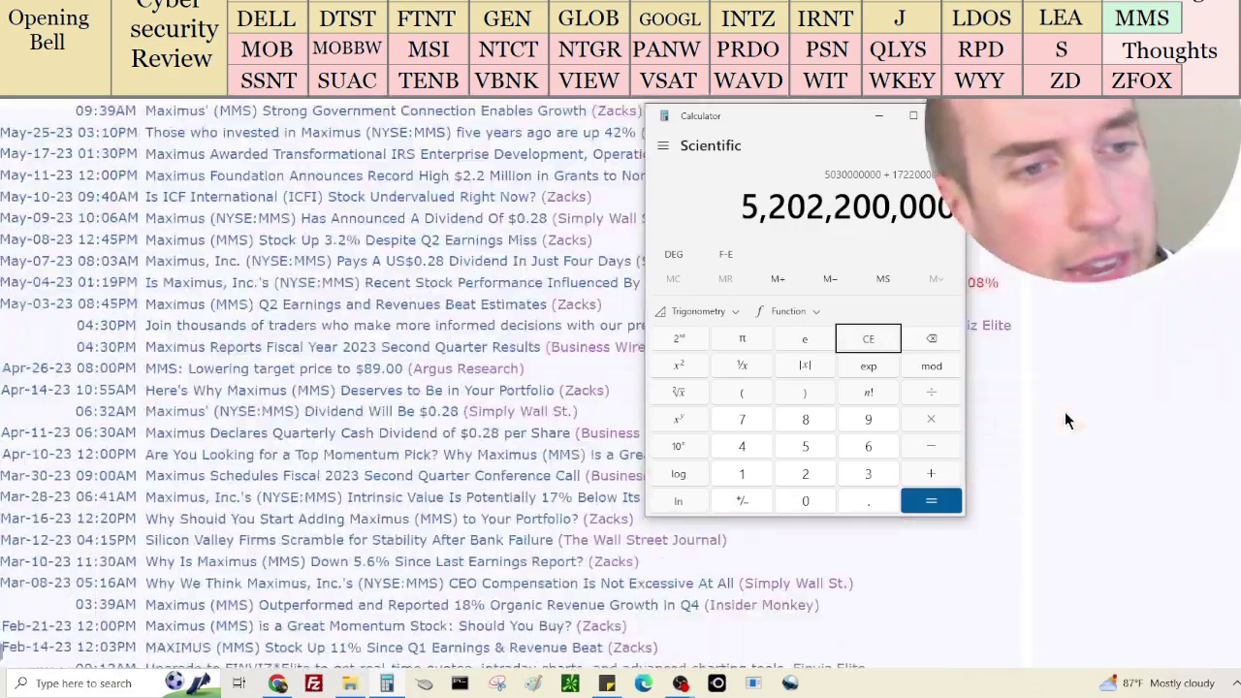
scroll(1082, 408, "down", 5)
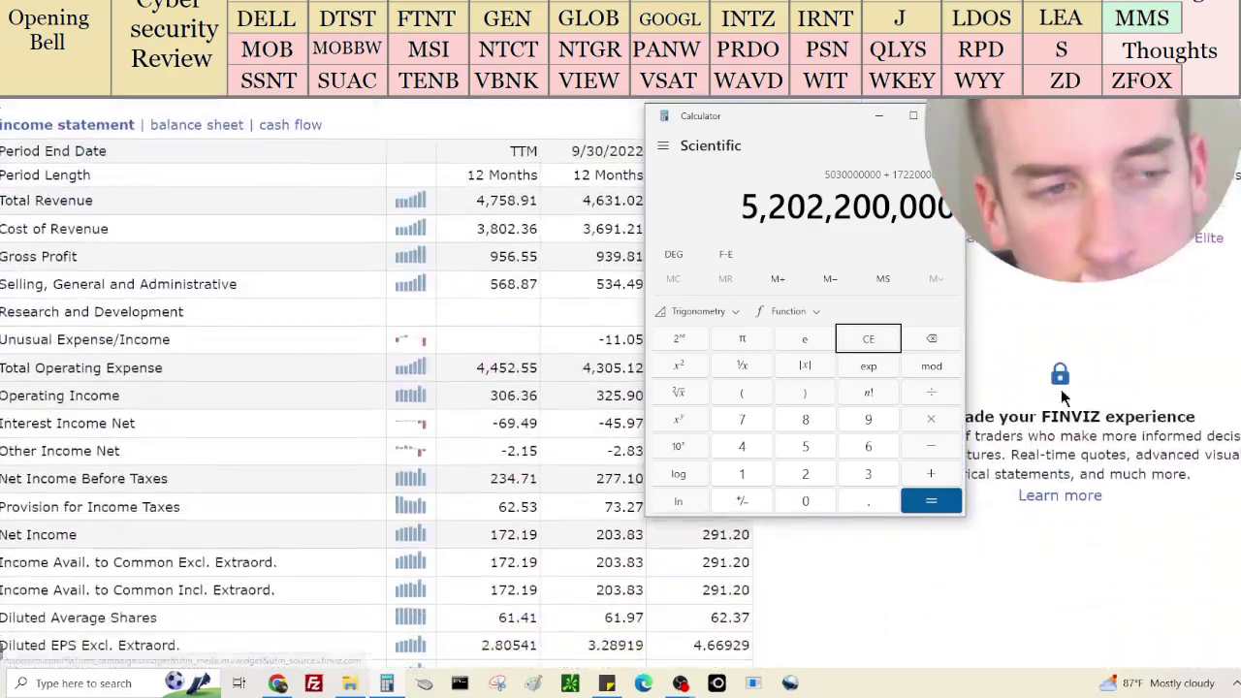
left_click(1065, 401)
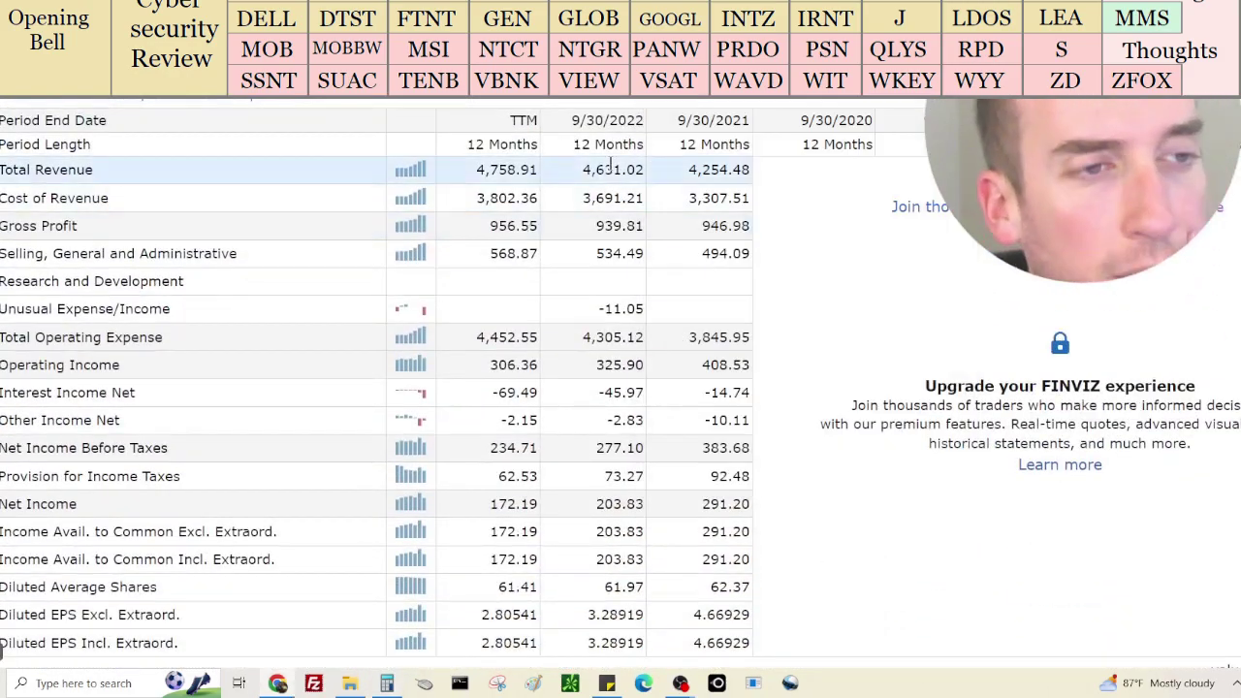
scroll(678, 213, "down", 1)
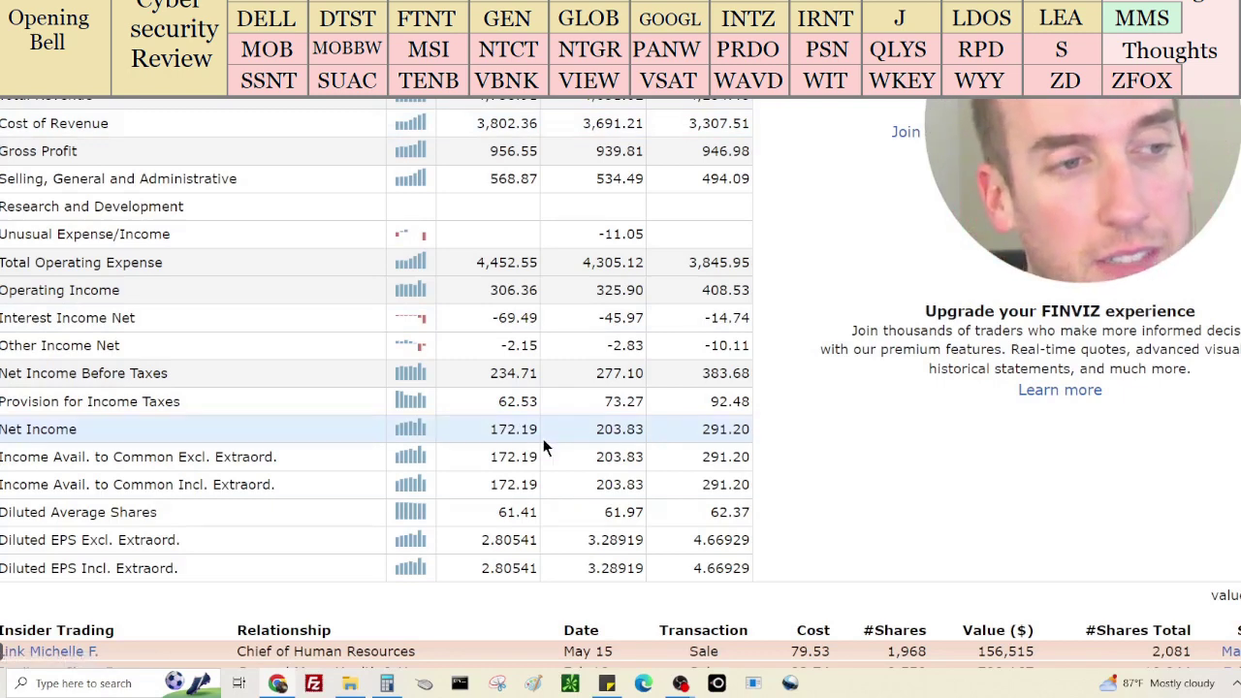
scroll(609, 428, "down", 4)
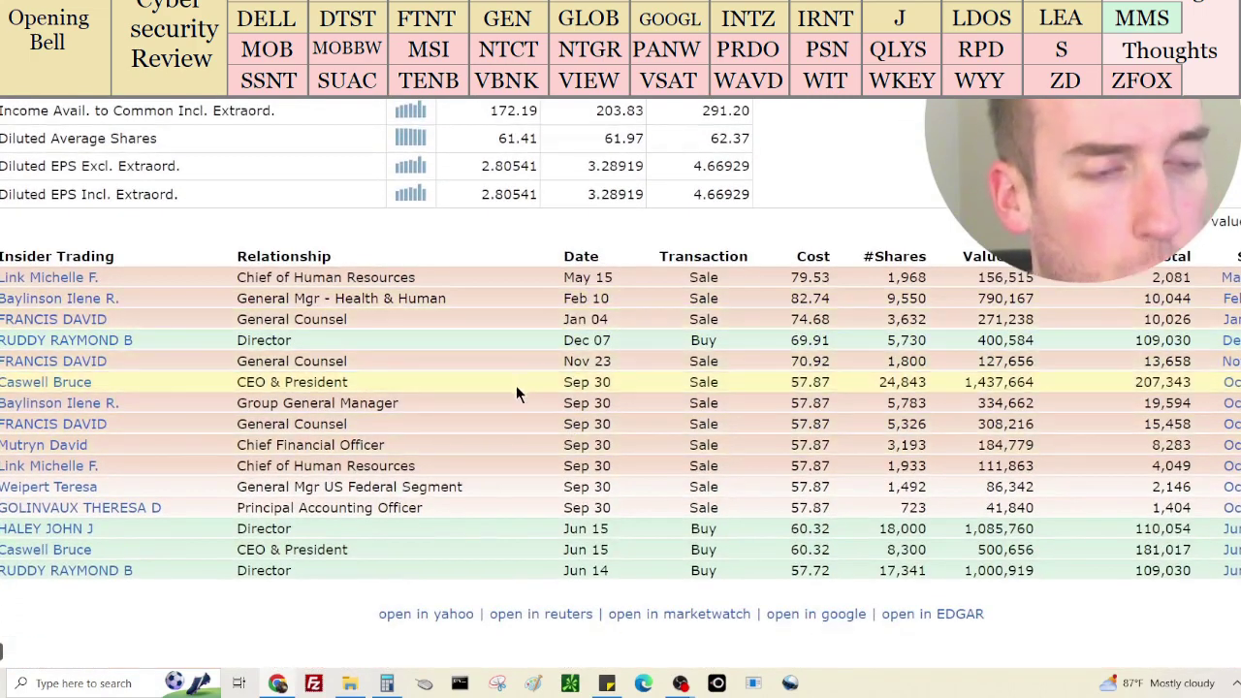
scroll(516, 386, "up", 6)
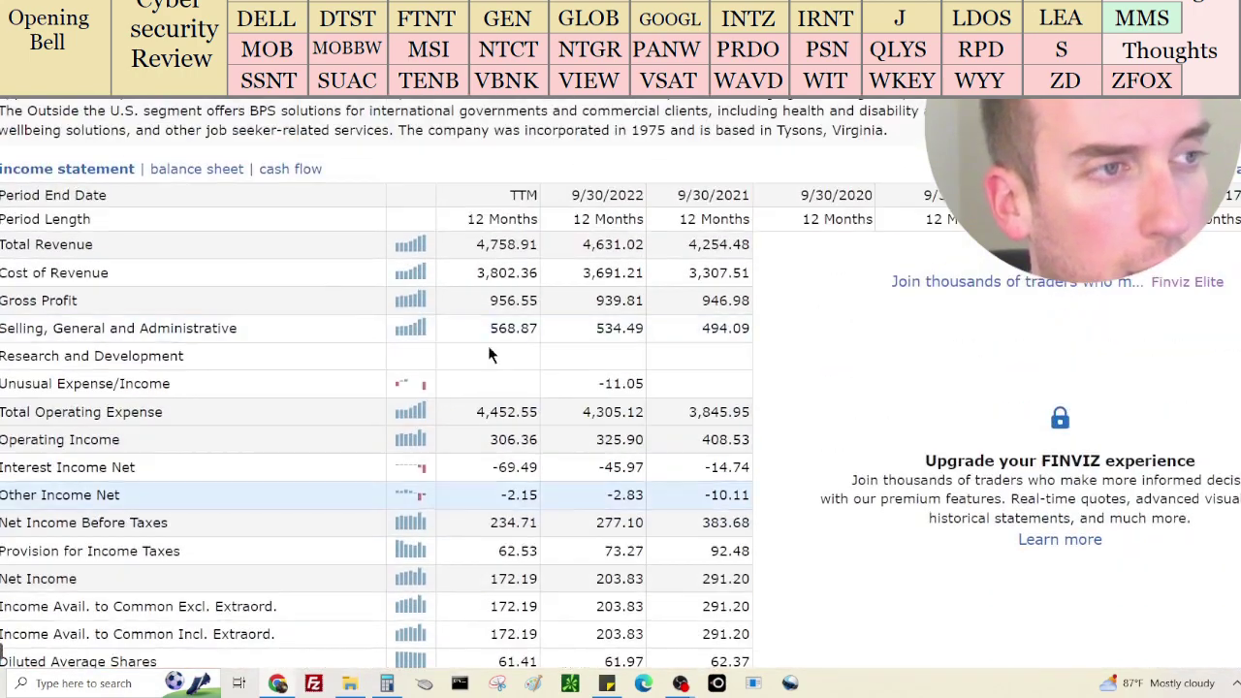
Open MMS's balance sheet and add its latest cash and equivalents of 40,660,000 to the running total
left_click(201, 171)
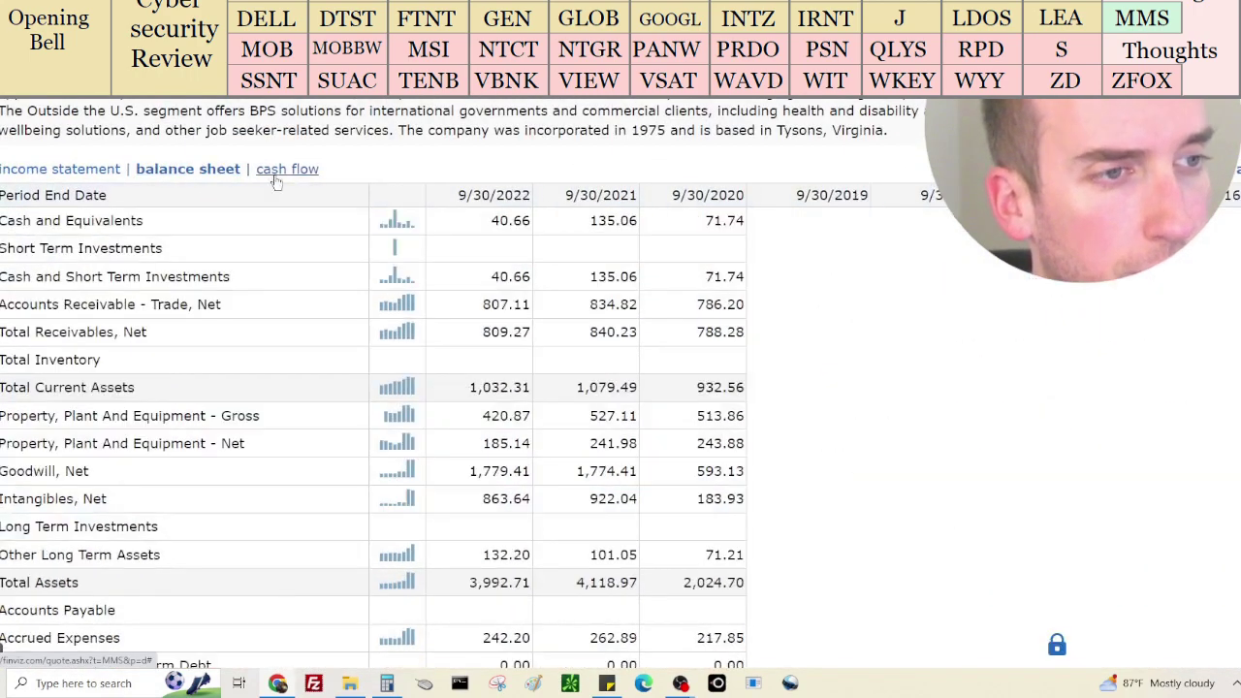
left_click(386, 683)
key("plus")
type("4066000")
type("0")
key("Return")
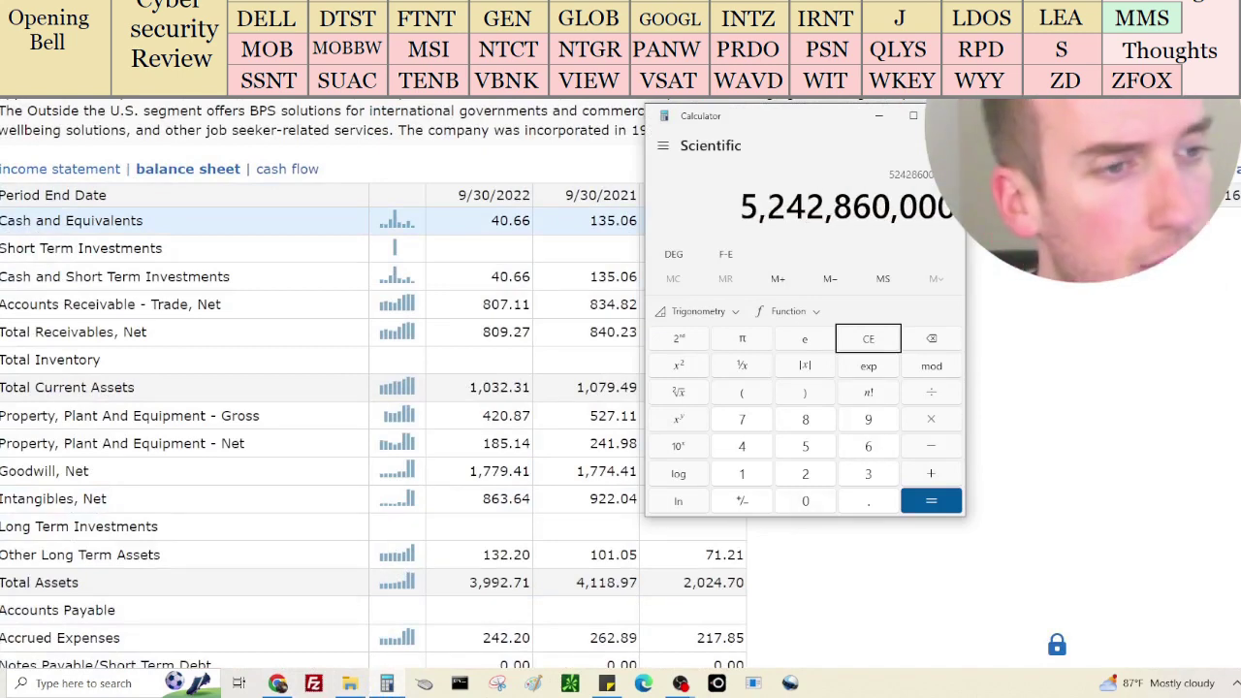
Subtract MMS's total debt of 1,355,940,000 from the running total
scroll(320, 388, "down", 4)
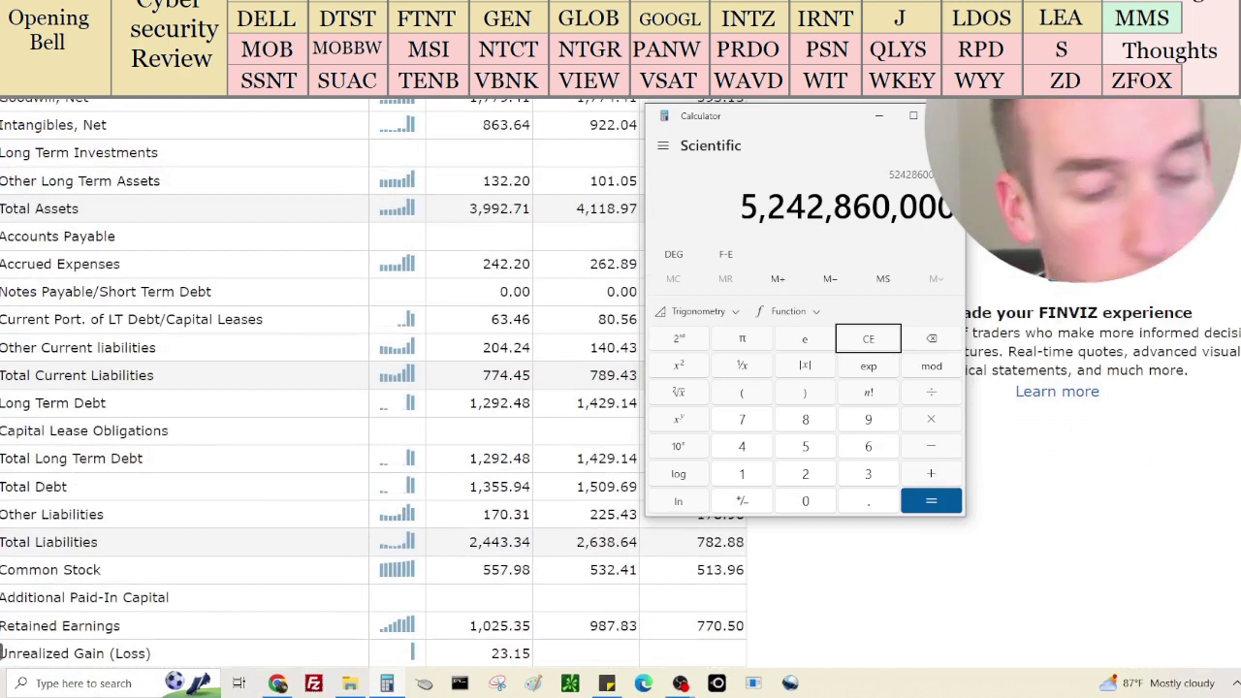
key("ctrl+c")
type("1355940000")
key("Return")
Divide the result by MMS's share float of 60,180,000 to get the fair value per share, and return to the price chart
scroll(320, 388, "up", 20)
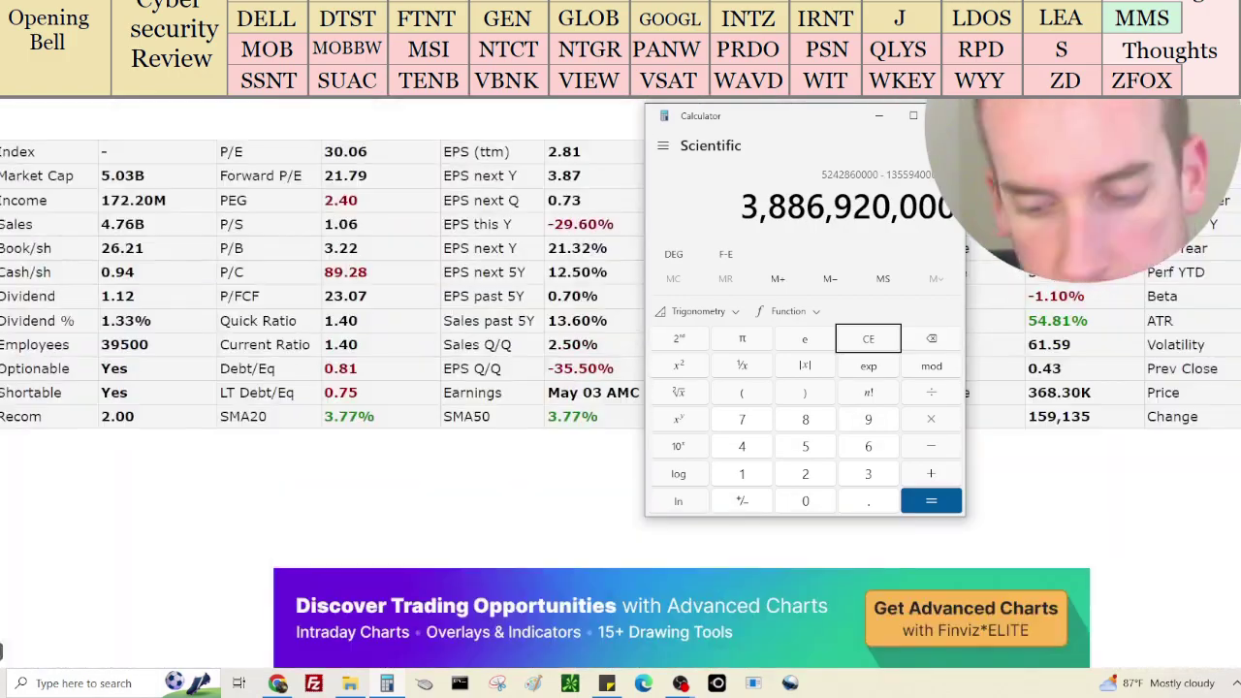
type("/60180000")
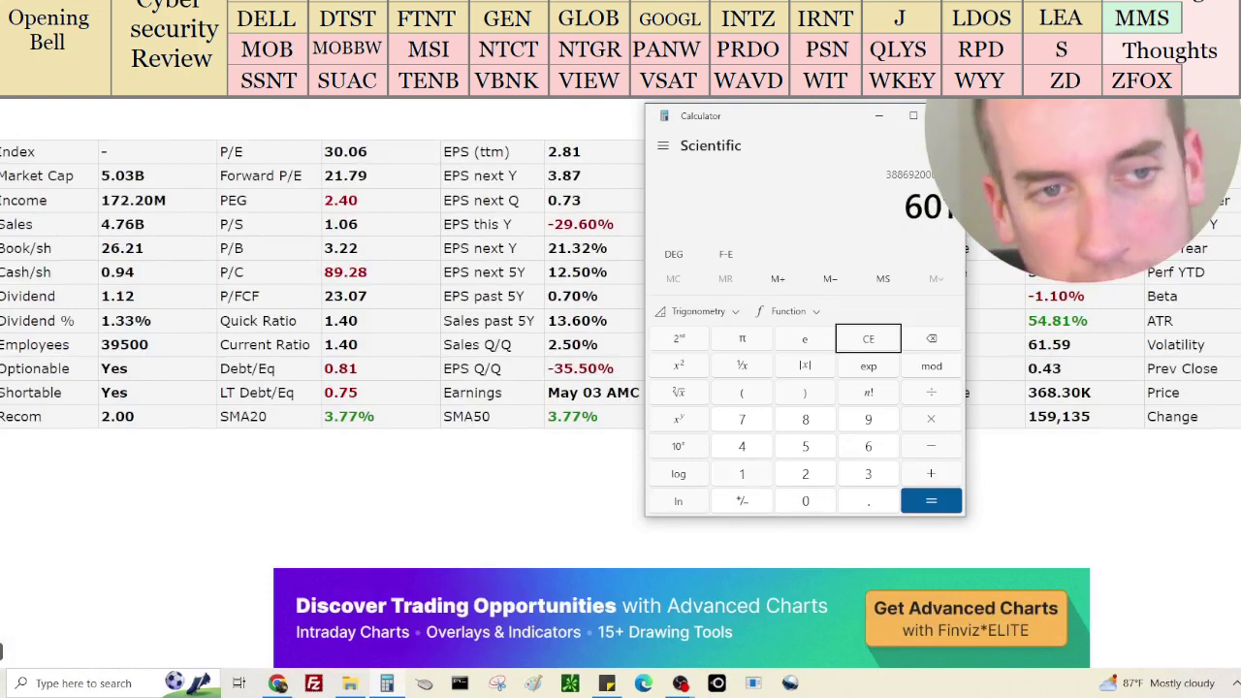
key("Return")
scroll(320, 388, "up", 6)
scroll(388, 388, "up", 1)
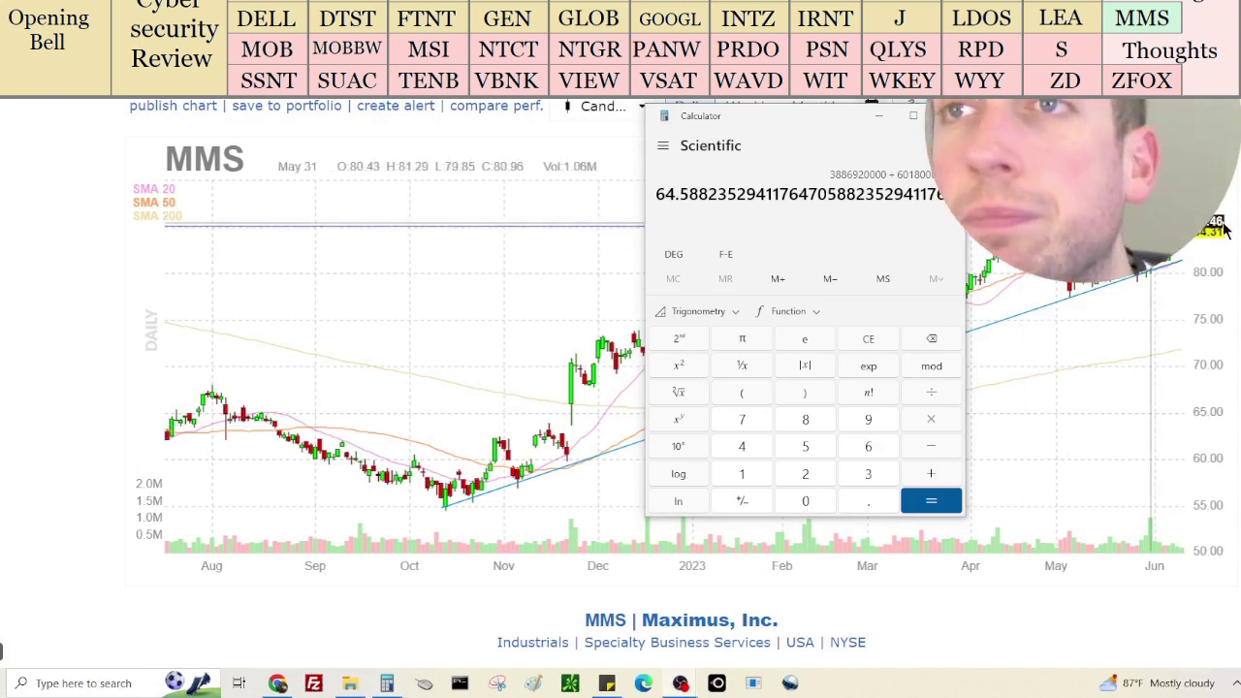
key("alt+Tab")
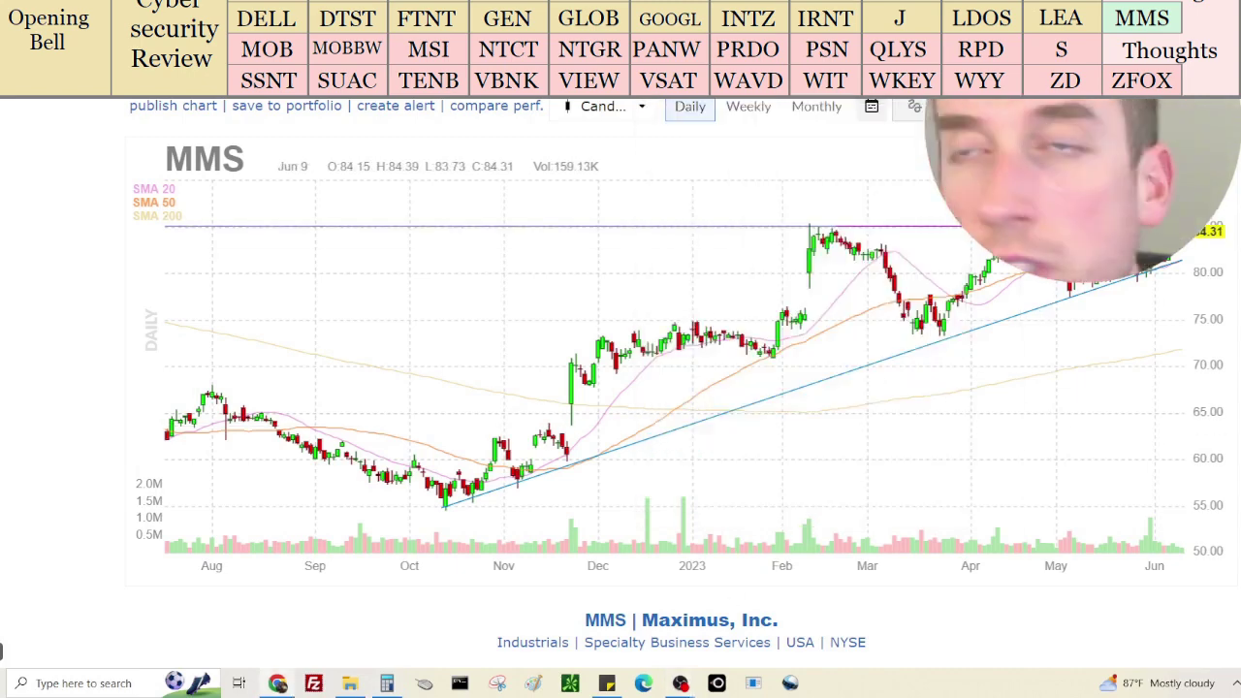
scroll(679, 387, "up", 1)
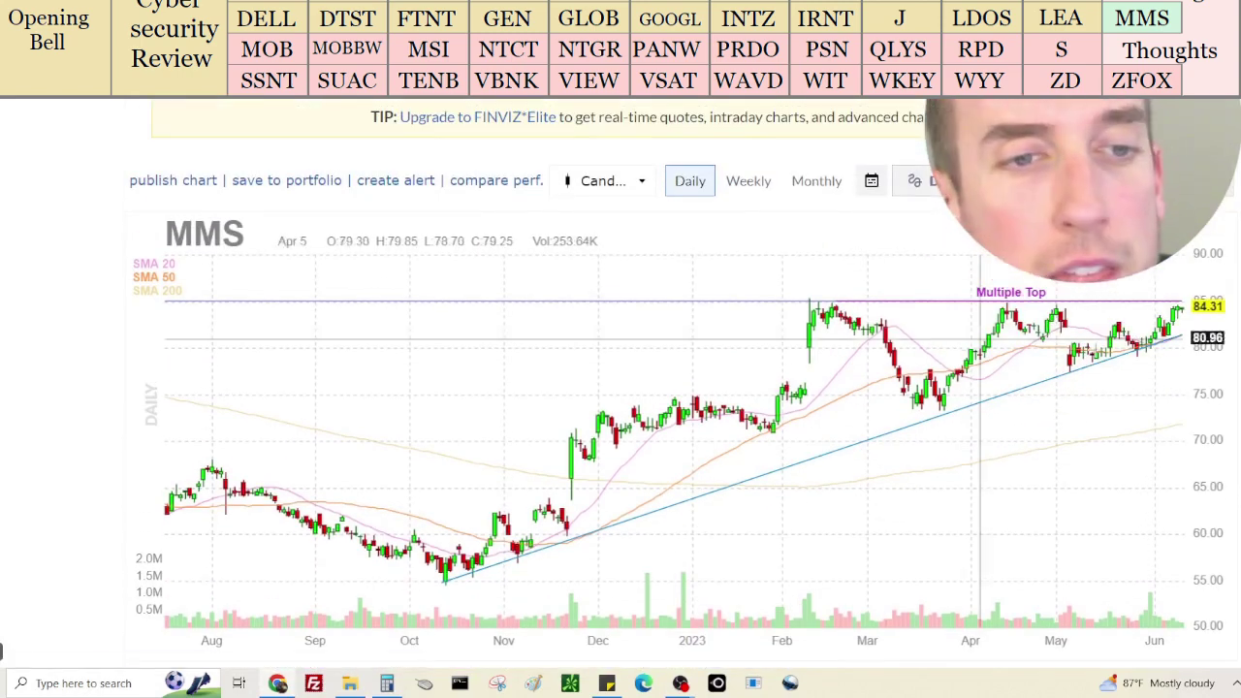
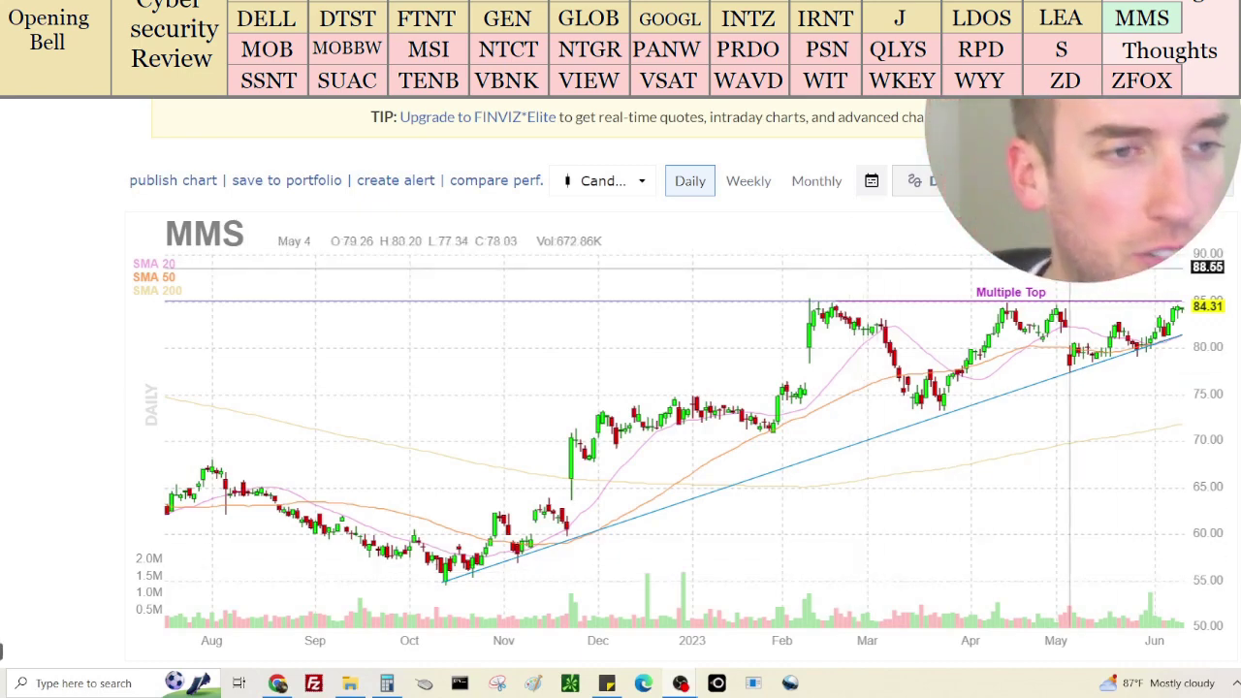
Set MMS's price chart to monthly and look up the symbol mms on the Average Annual Return site
left_click(834, 175)
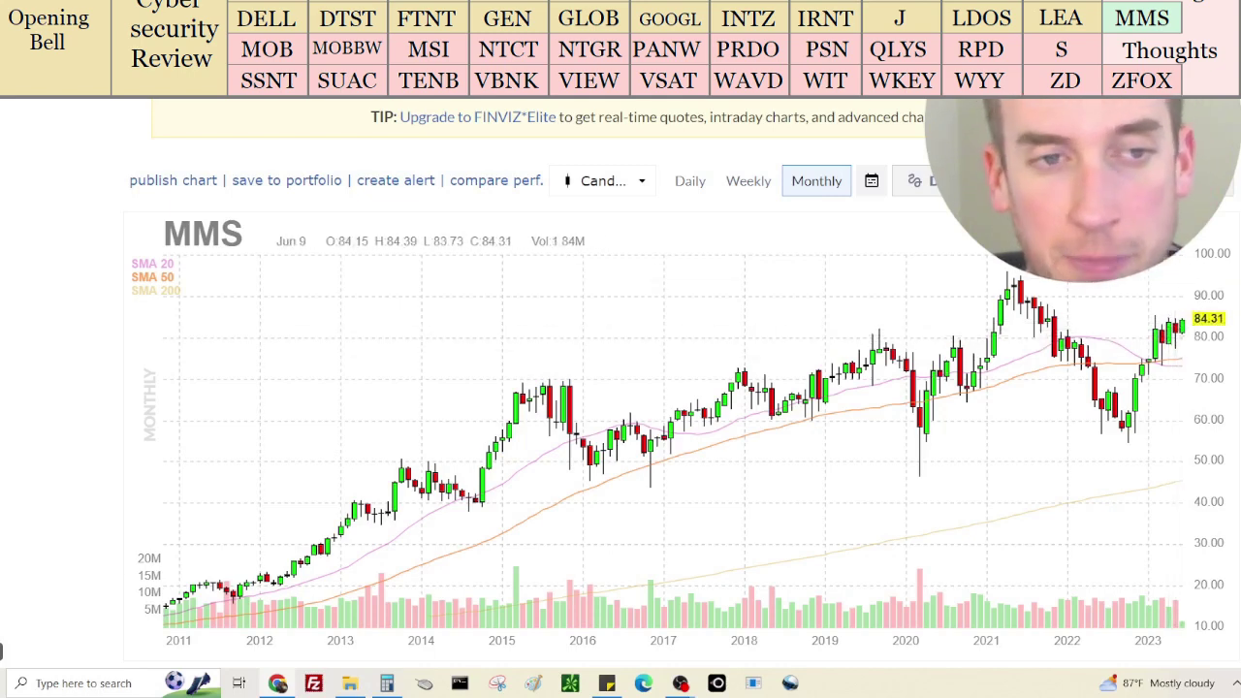
scroll(2, 651, "down", 1)
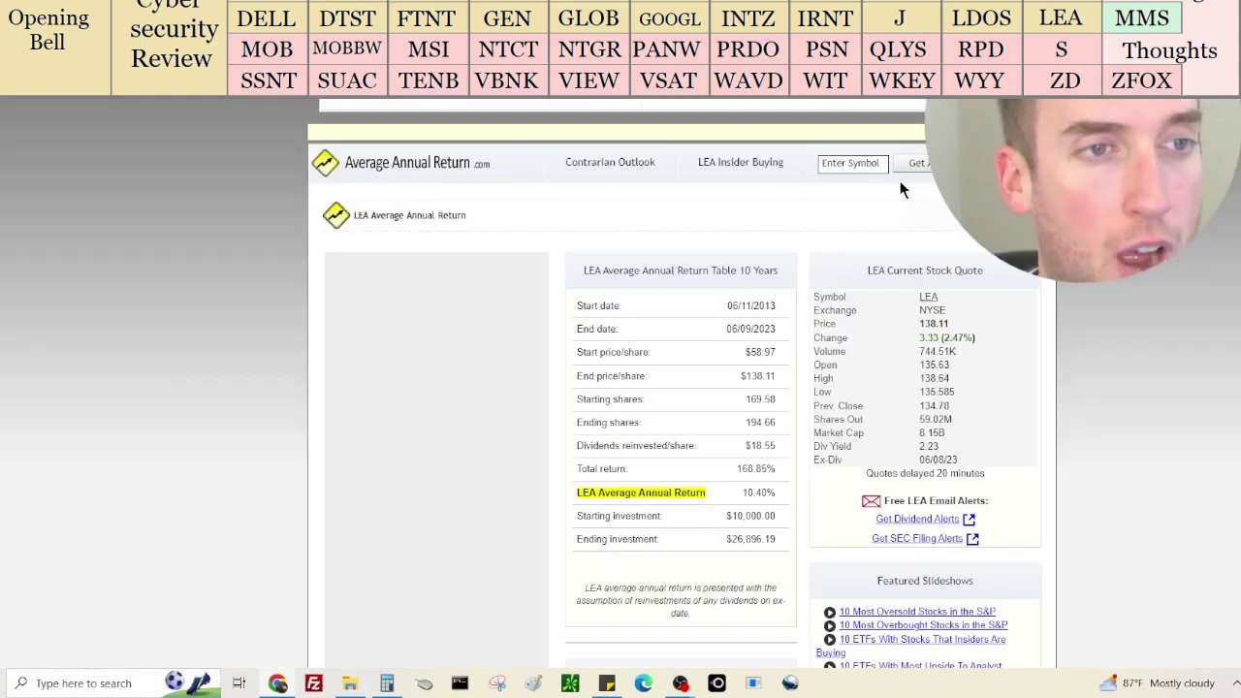
left_click(859, 165)
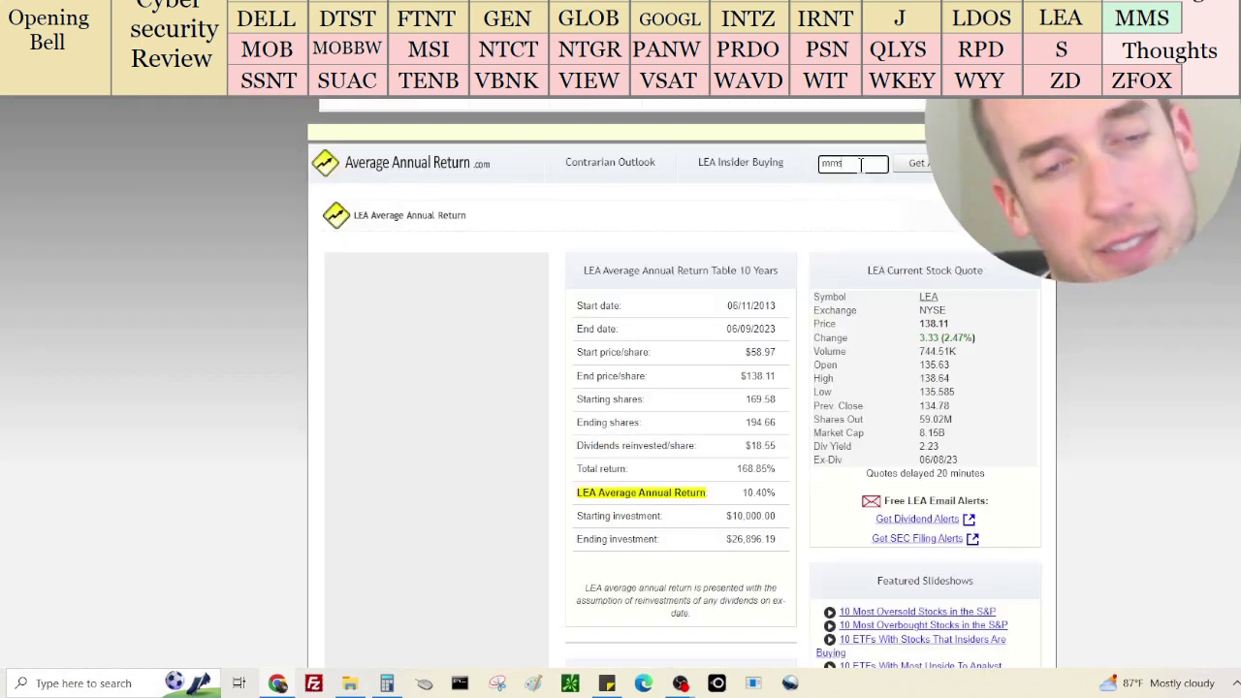
type("mms")
left_click(903, 173)
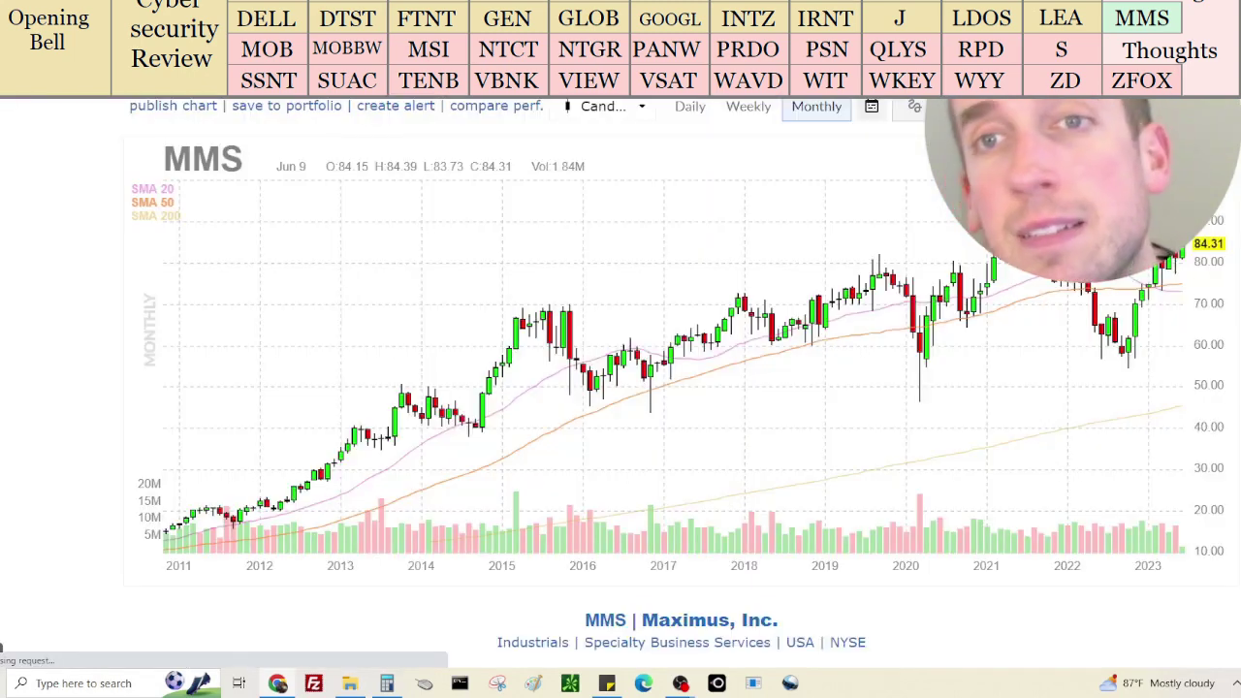
Check MMS's long institutional shares on its Fintel ownership page and return to its monthly price chart
scroll(1018, 524, "down", 3)
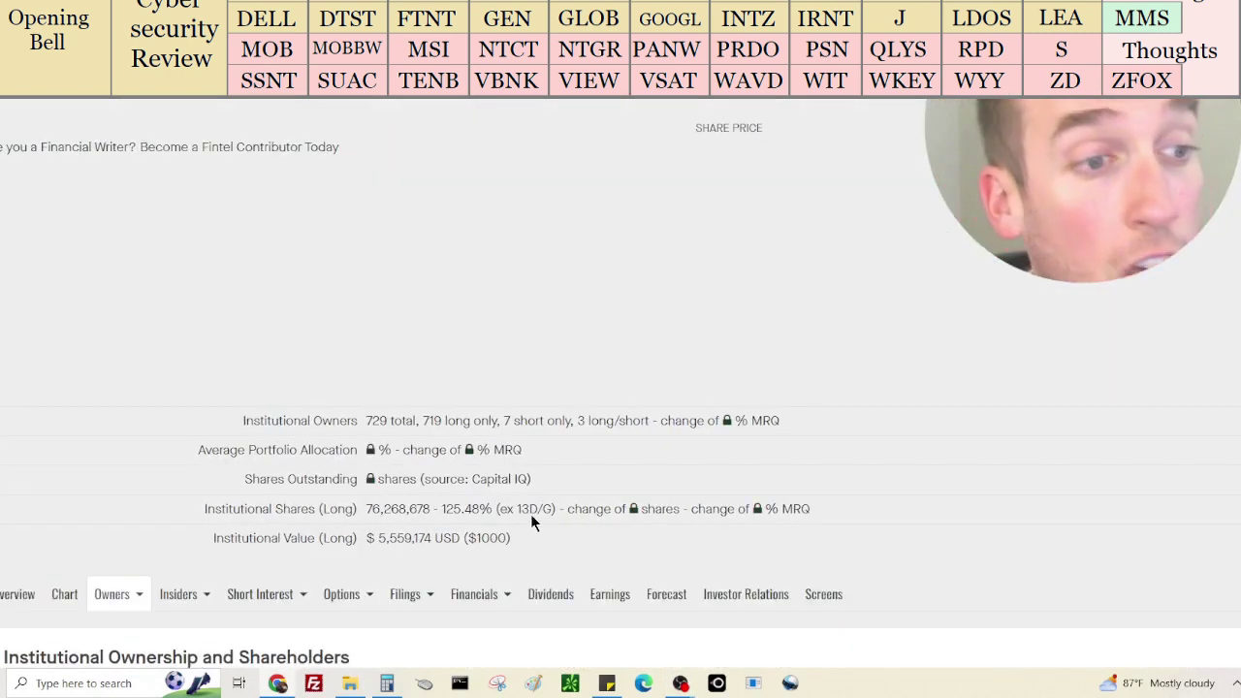
left_click_drag(537, 510, 431, 506)
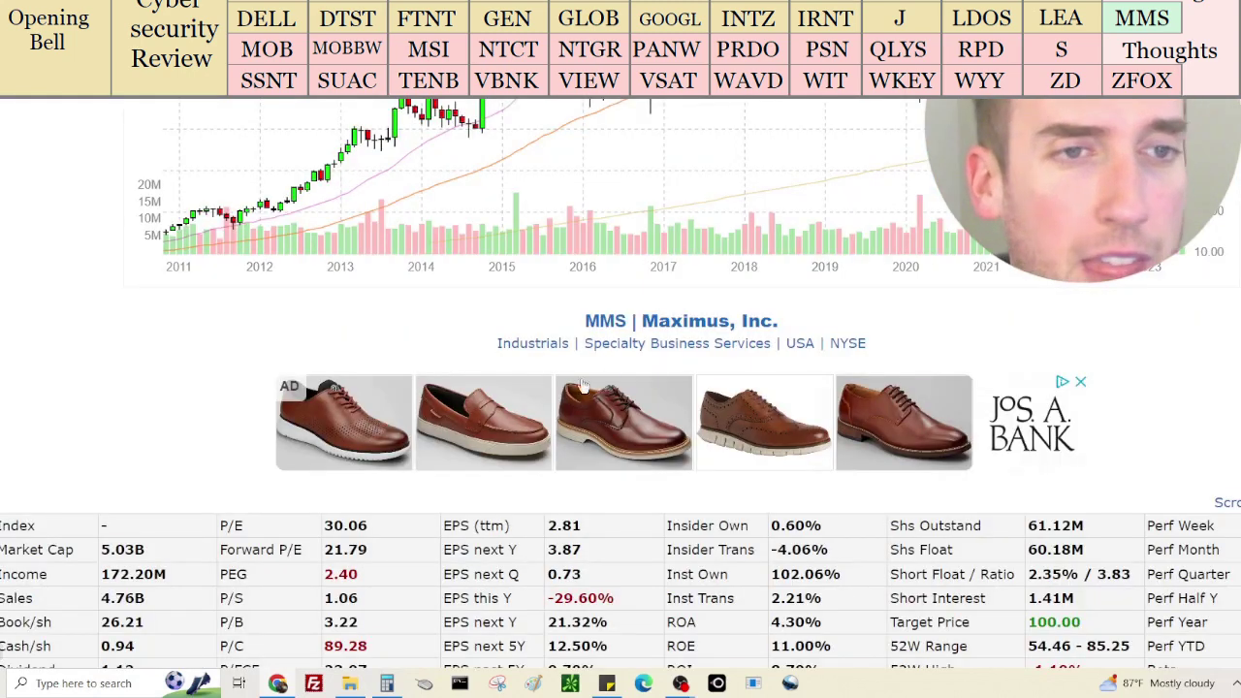
scroll(611, 370, "up", 3)
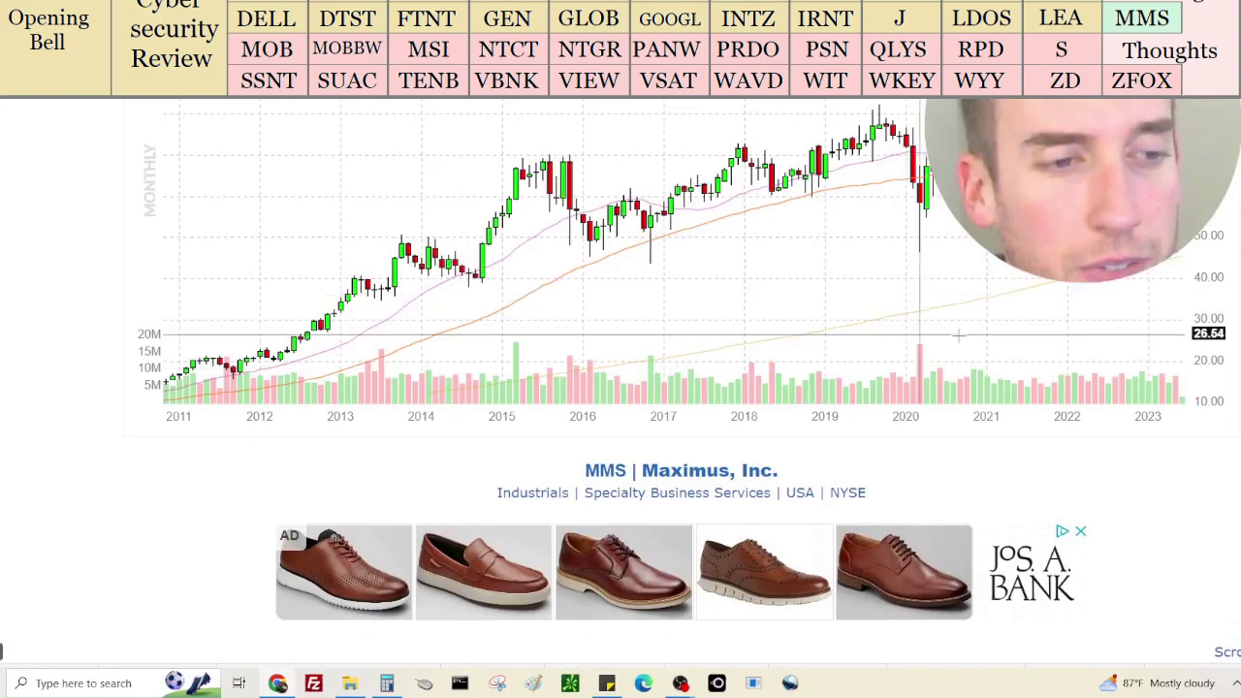
Review MMS's key statistics and recent news, and read the Maximus business description above the income statement
scroll(973, 335, "down", 1)
scroll(974, 335, "down", 2)
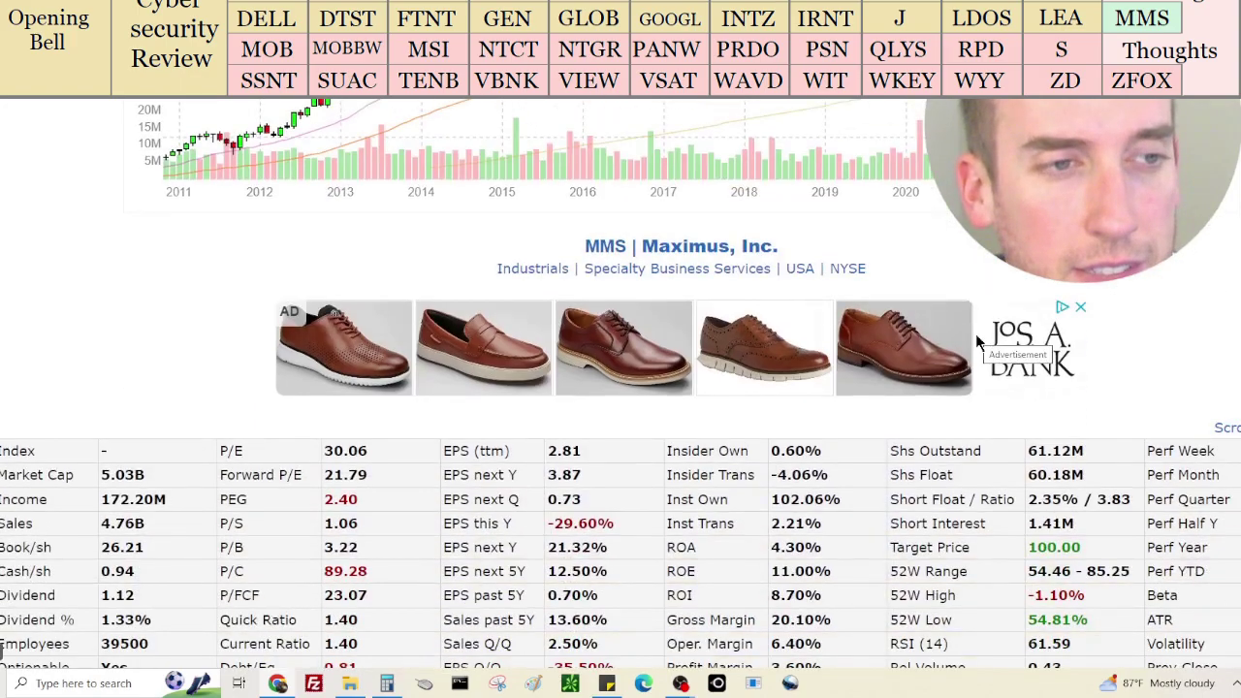
scroll(975, 349, "down", 20)
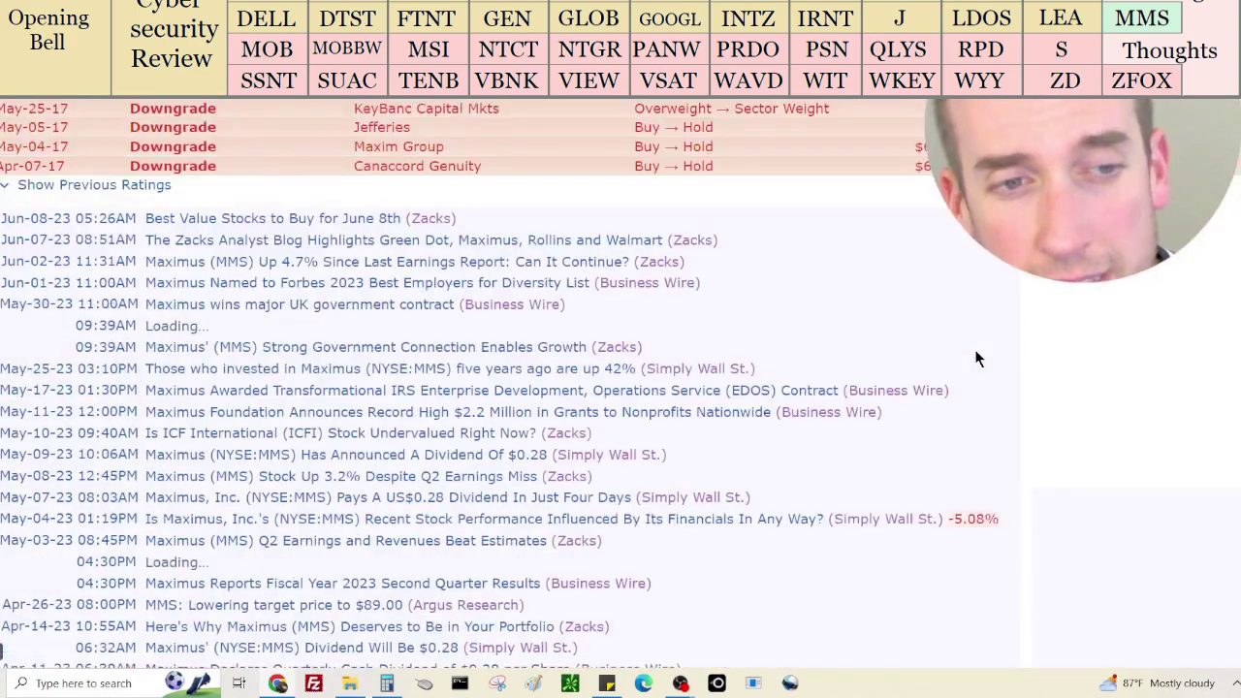
scroll(974, 351, "down", 2)
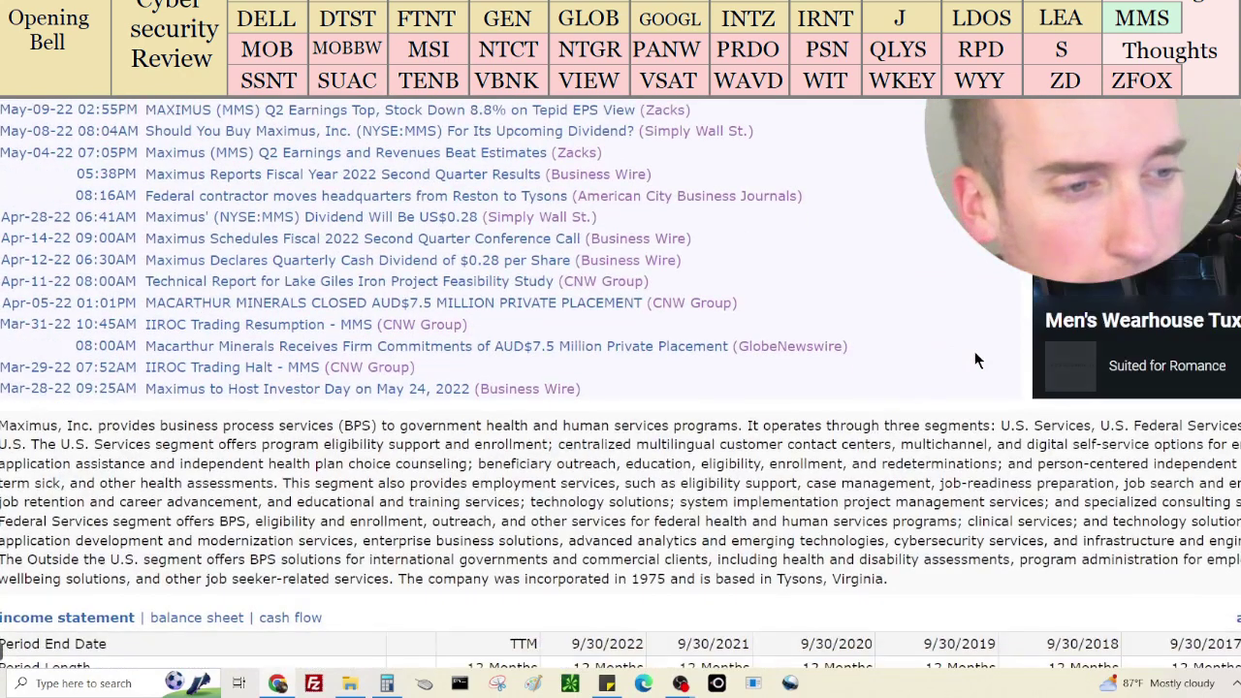
left_click_drag(258, 423, 853, 425)
left_click(853, 427)
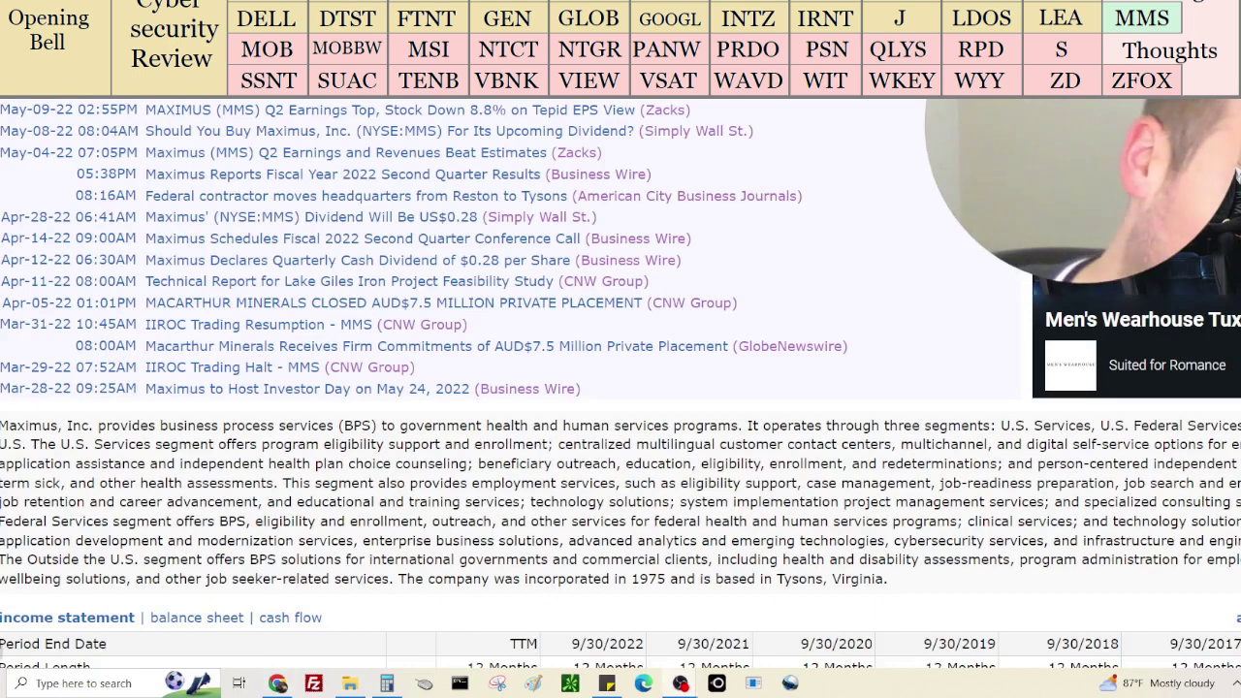
Review MMS's income statement and insider trades, and return to its monthly price chart
scroll(1207, 487, "down", 2)
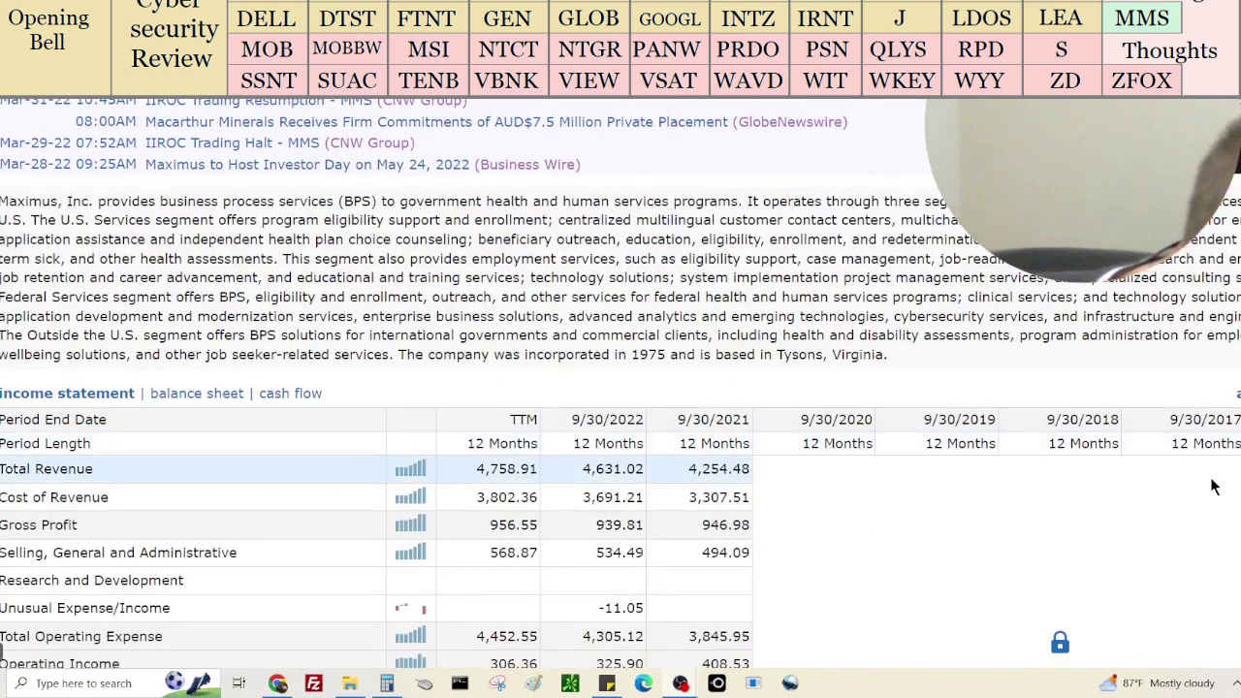
scroll(1212, 485, "down", 7)
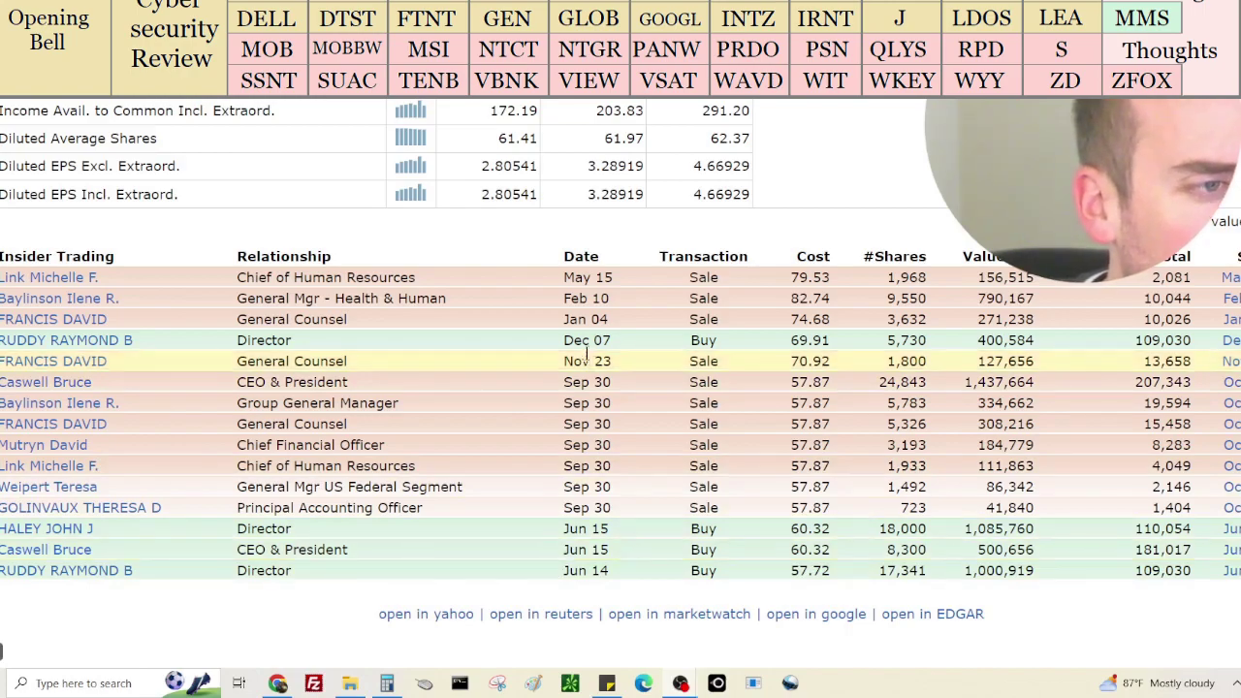
scroll(775, 494, "up", 4)
scroll(775, 494, "up", 20)
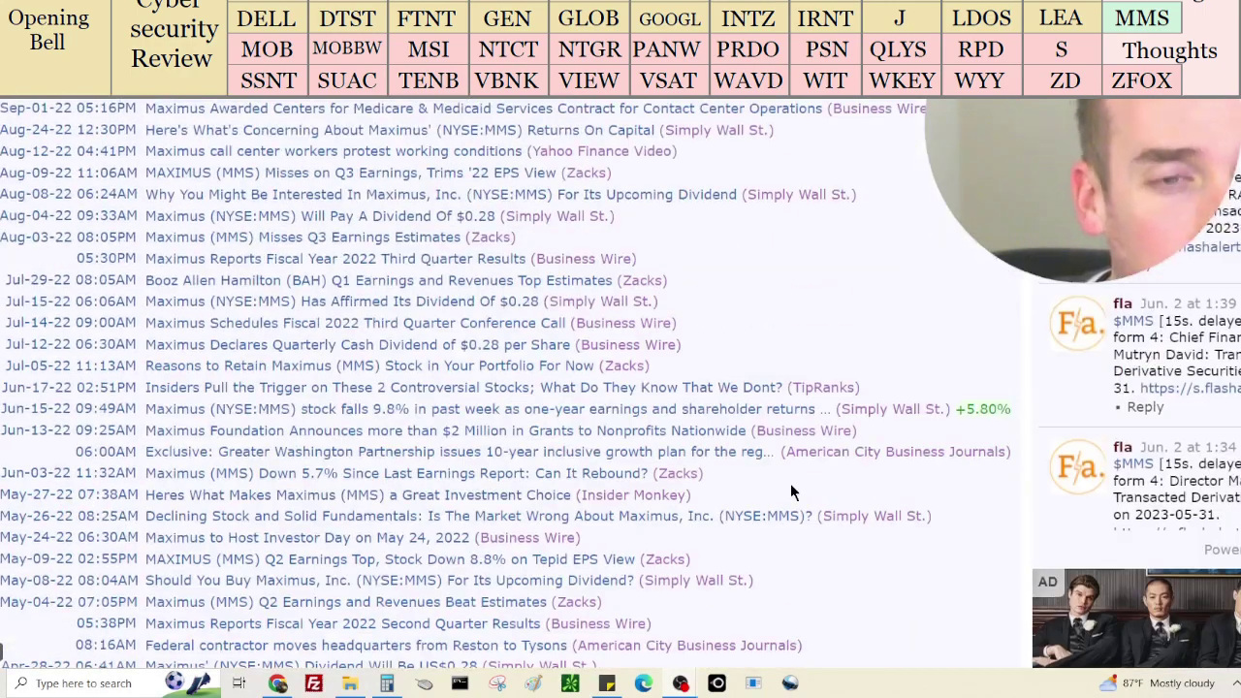
scroll(790, 493, "up", 8)
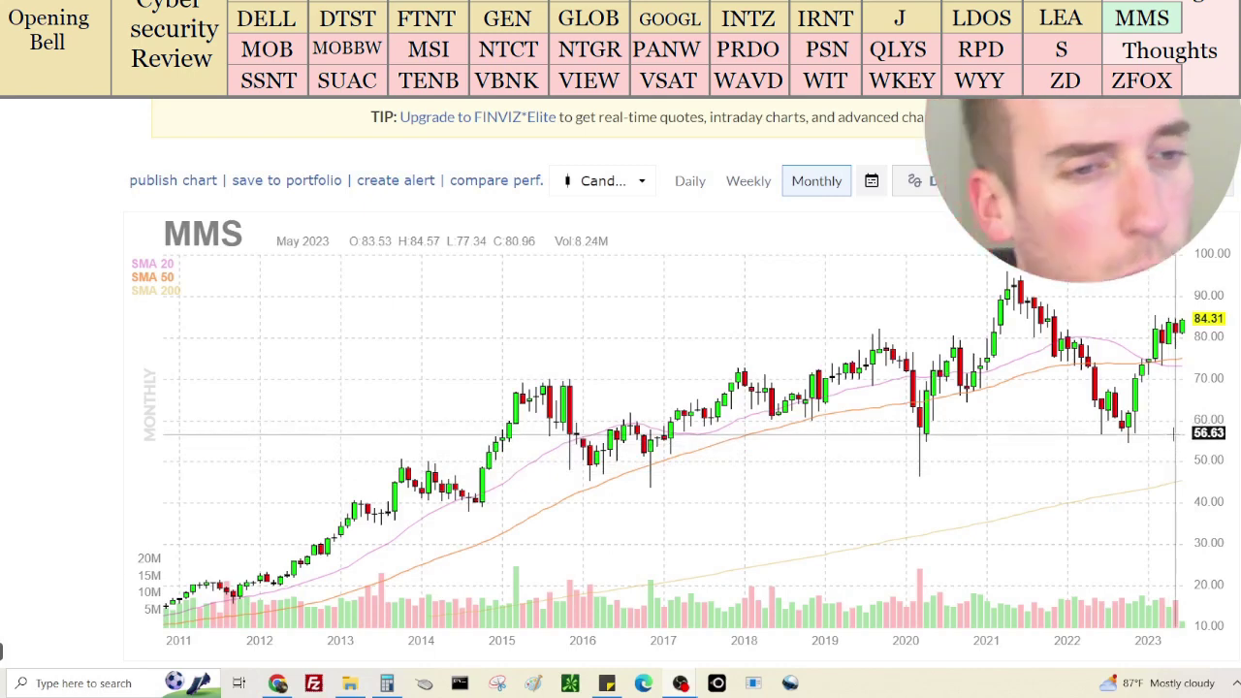
Add the line "MMS - check in 1yr" below the LEA entry in the cybersecurity sticky note
left_click(606, 682)
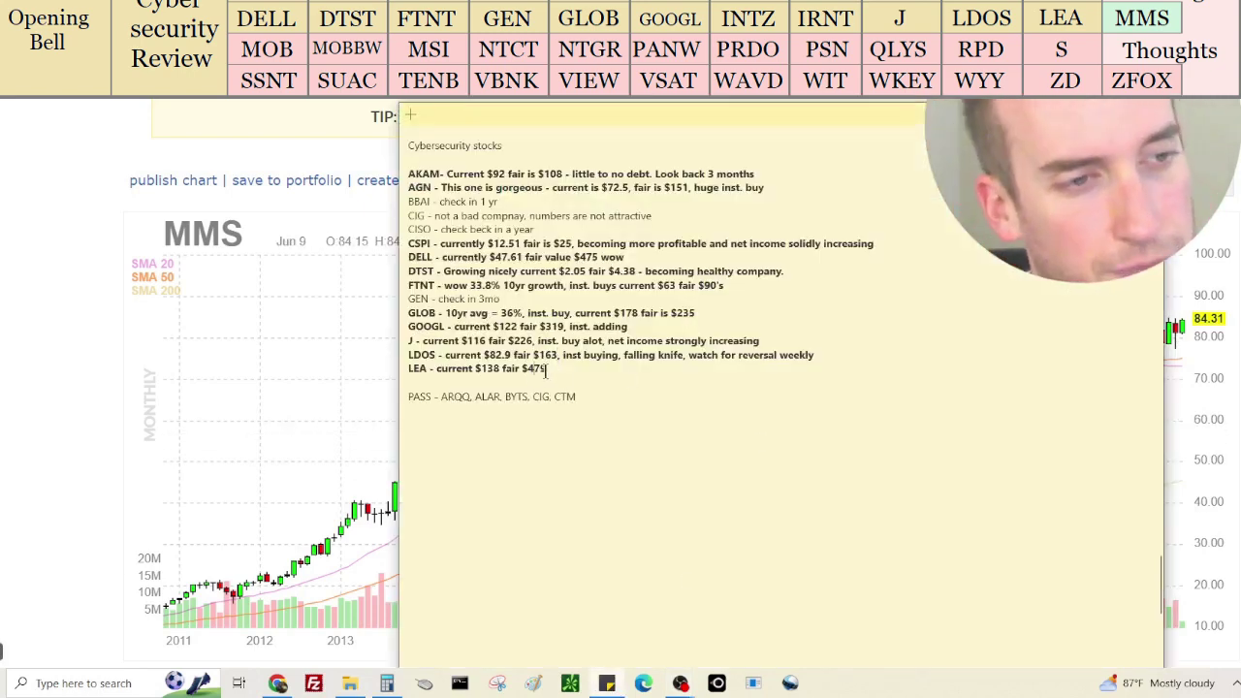
key("Return")
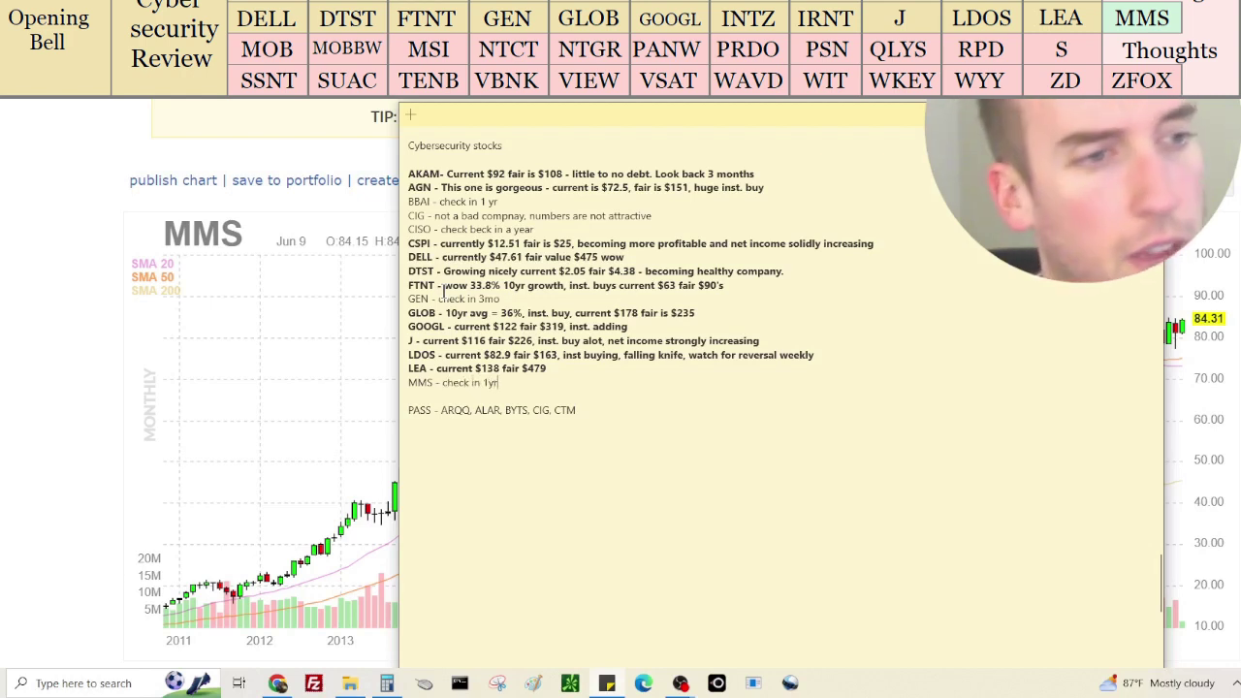
key("Return")
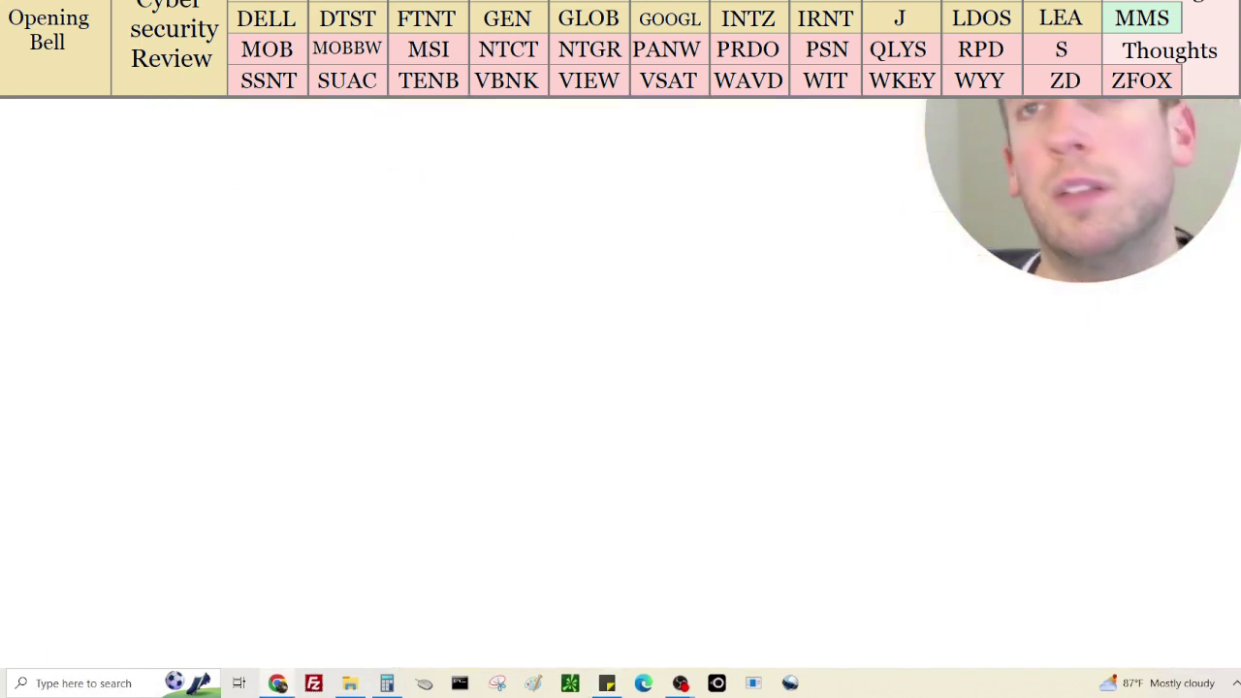
Review MOB's daily price chart and key statistics, and set its chart to monthly
scroll(3, 660, "down", 3)
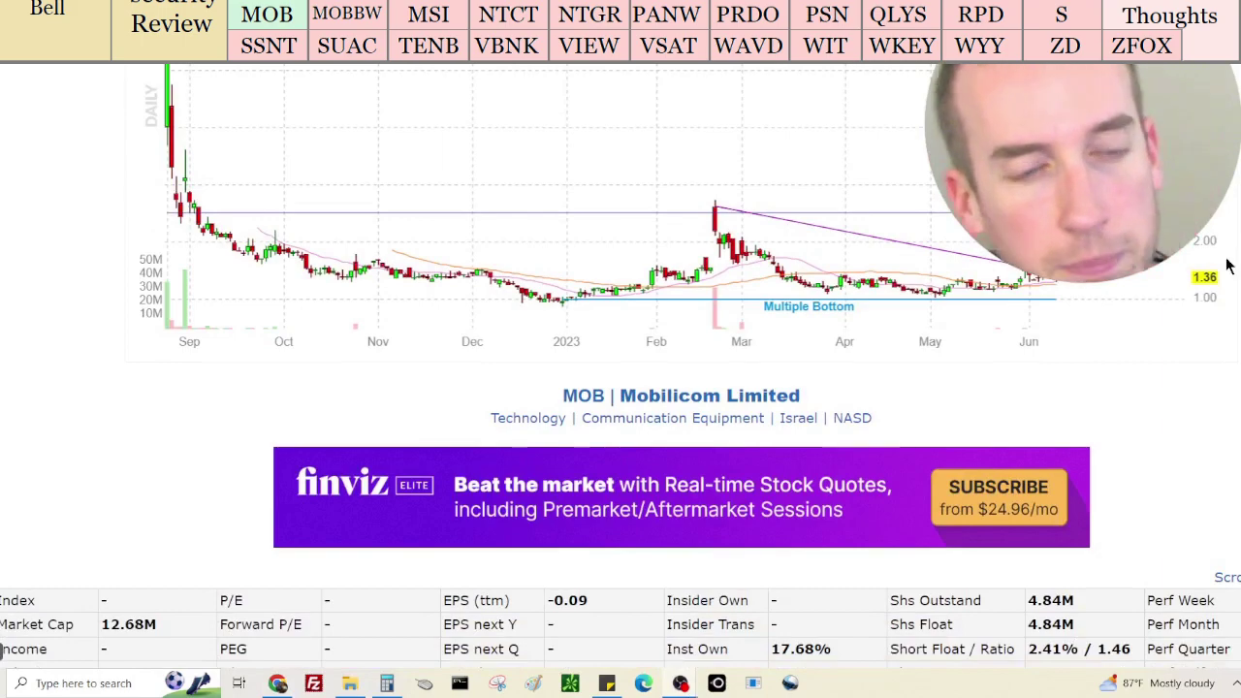
scroll(1228, 268, "down", 2)
scroll(1228, 267, "down", 2)
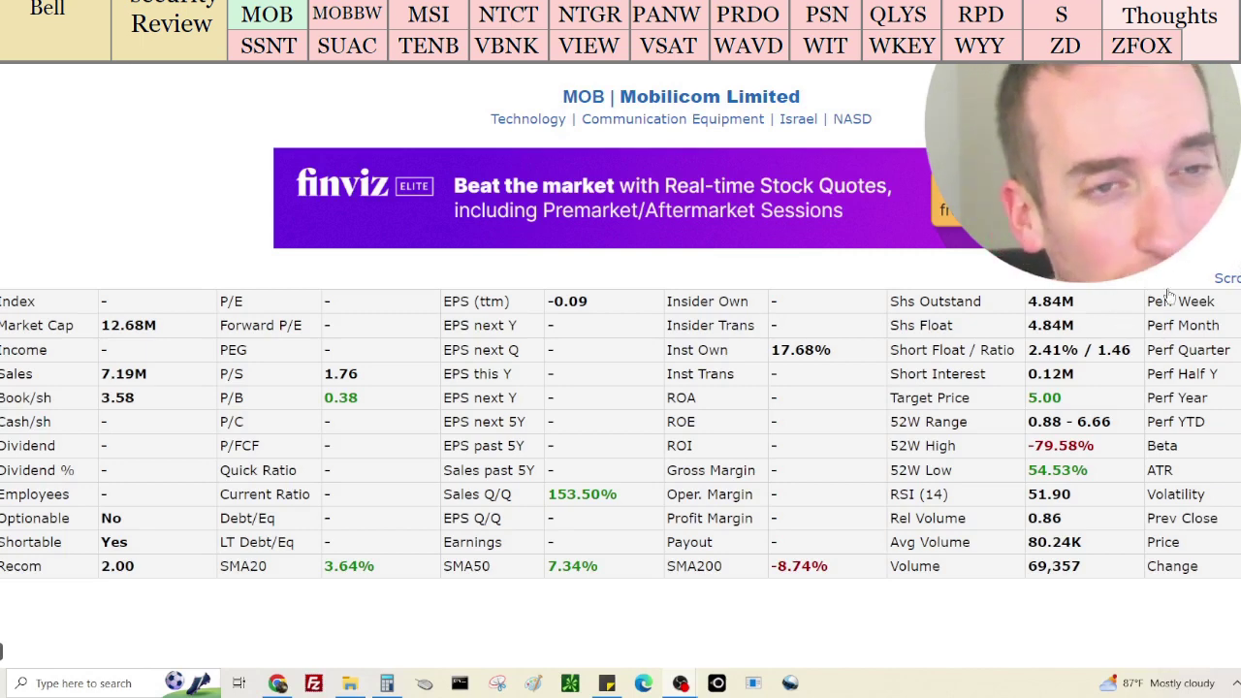
scroll(1164, 291, "up", 3)
scroll(1165, 293, "up", 3)
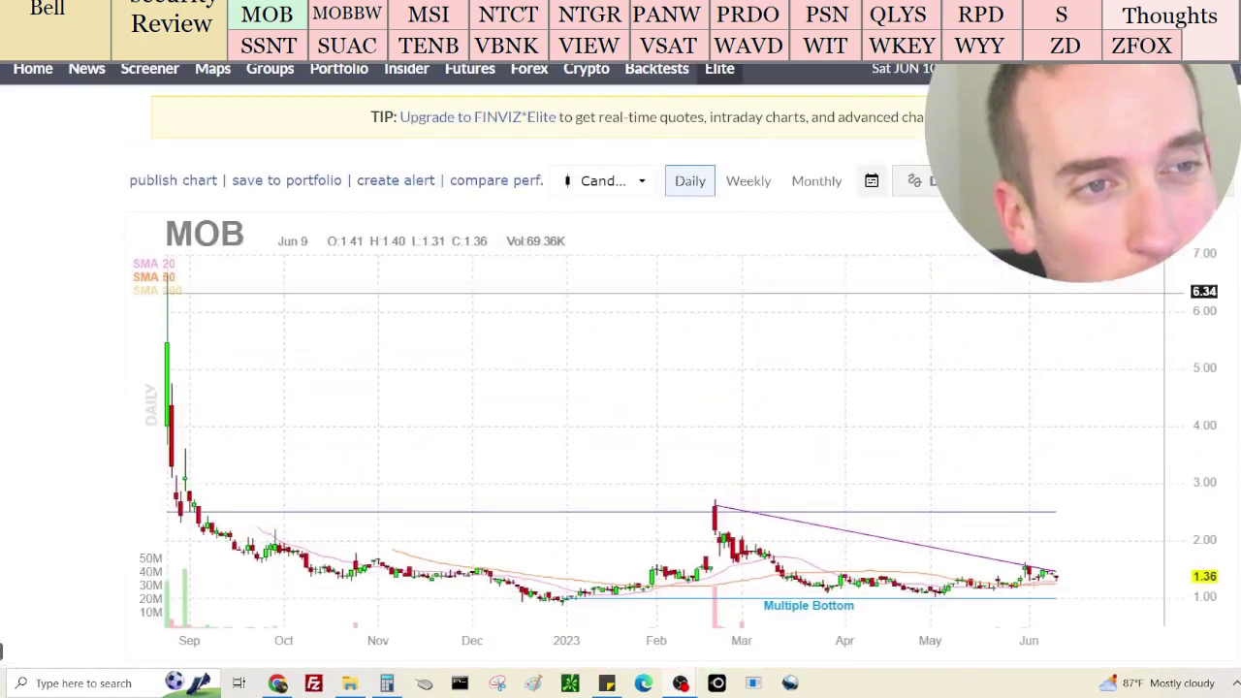
left_click(812, 182)
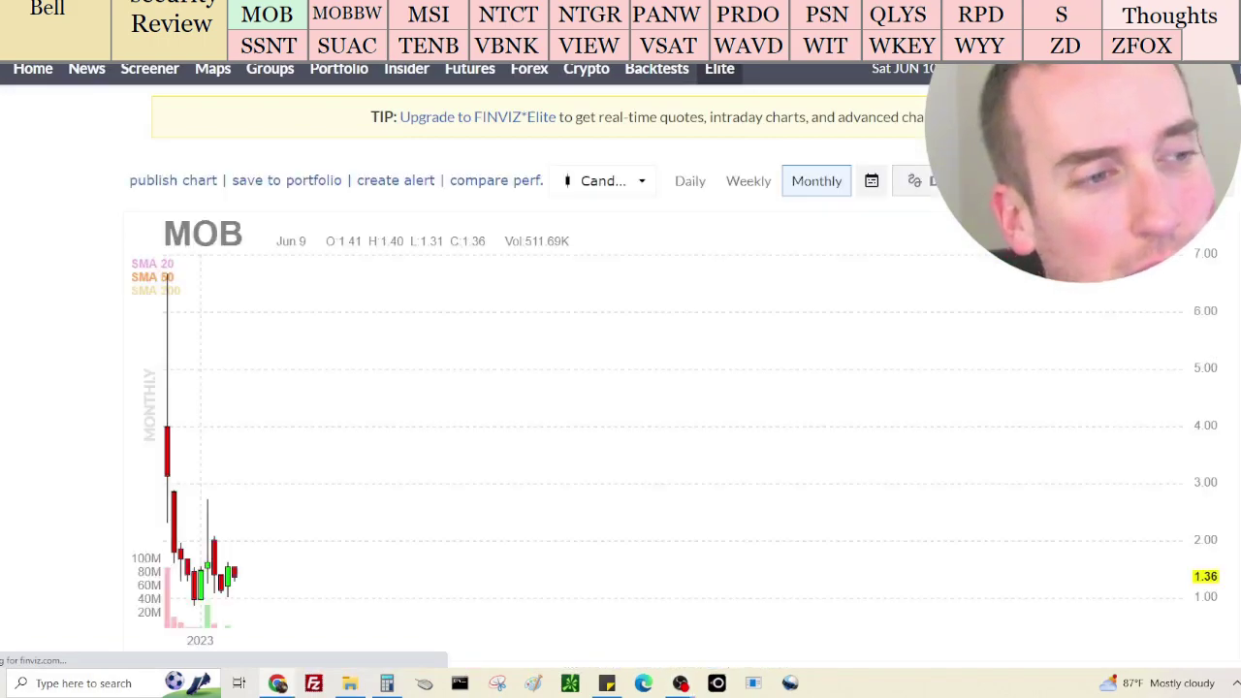
Examine MOB's income statement, business description and news headlines, and return to its key statistics
scroll(620, 366, "down", 3)
scroll(621, 368, "down", 15)
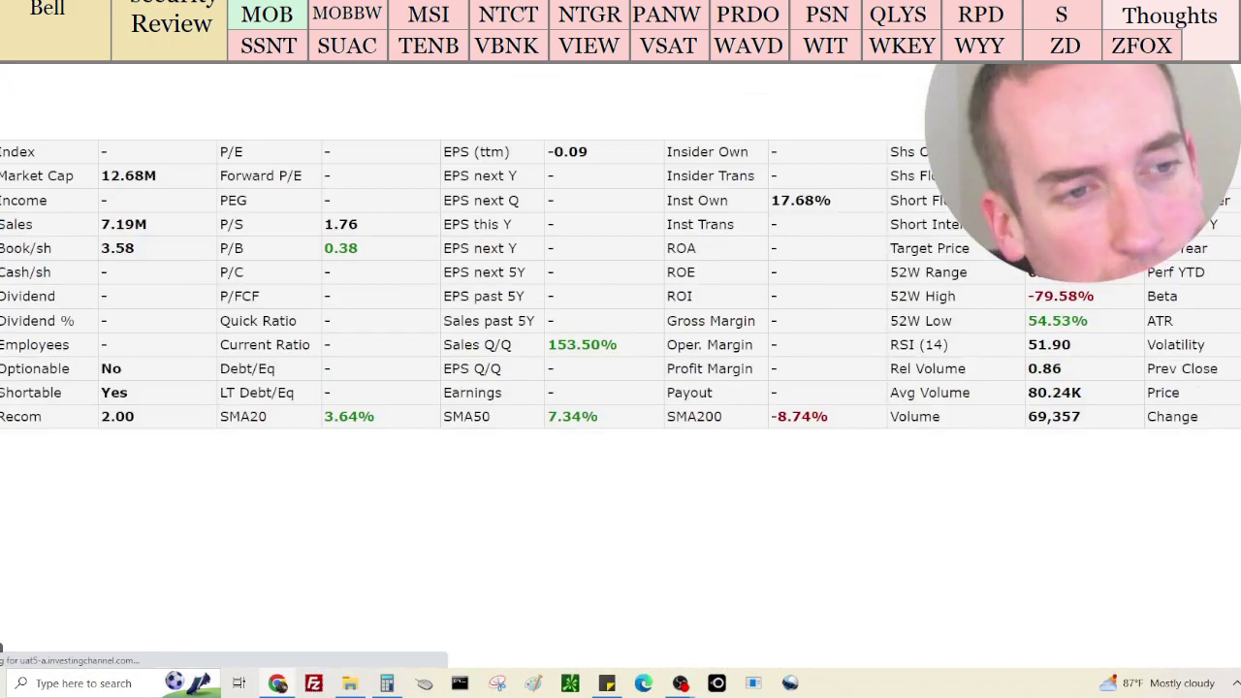
scroll(620, 367, "down", 4)
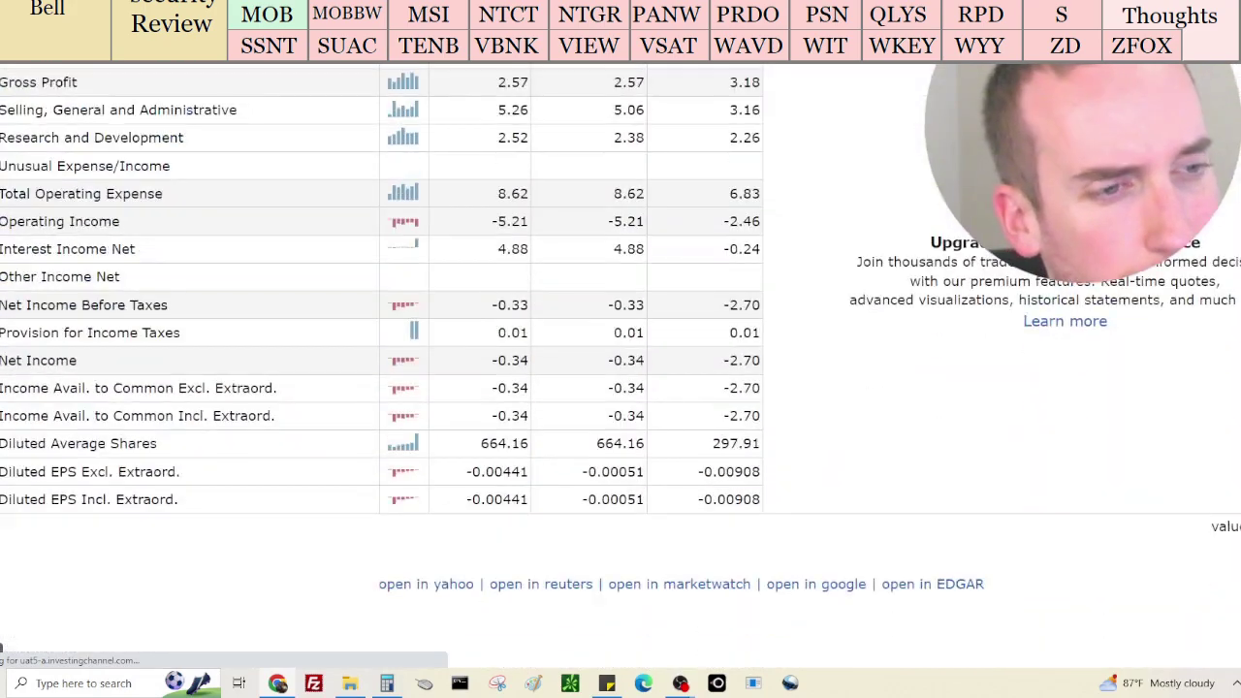
scroll(2, 648, "up", 6)
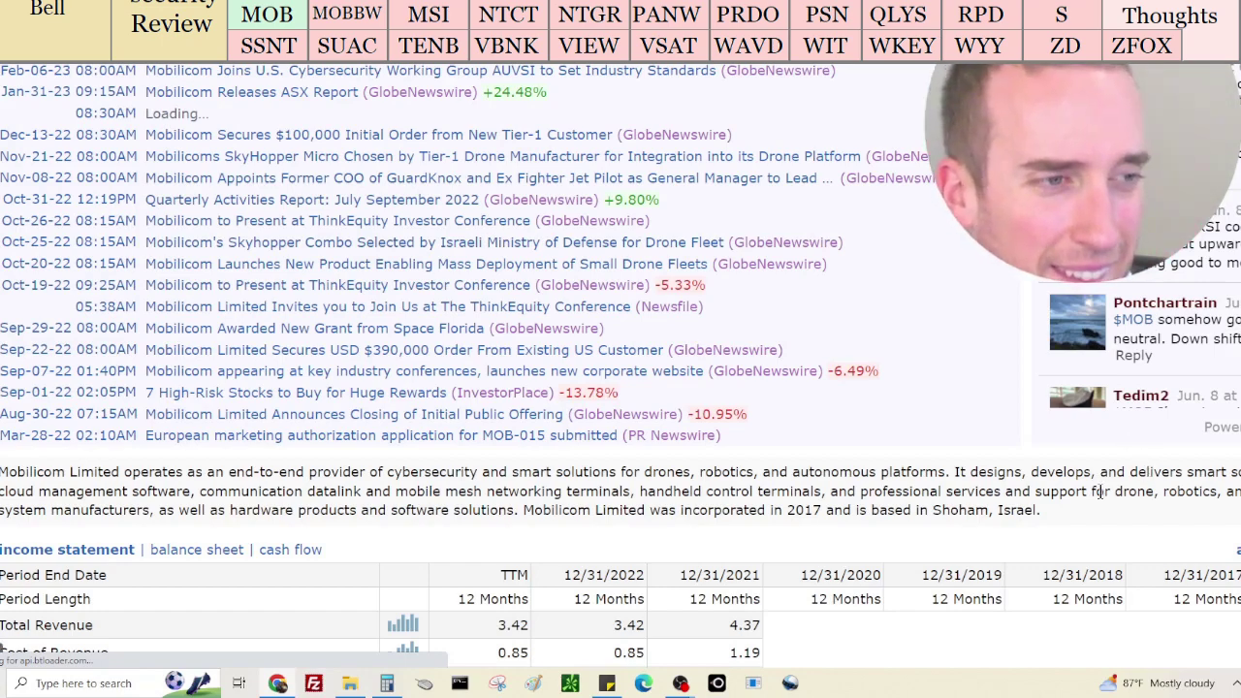
scroll(1101, 491, "up", 5)
scroll(840, 393, "down", 2)
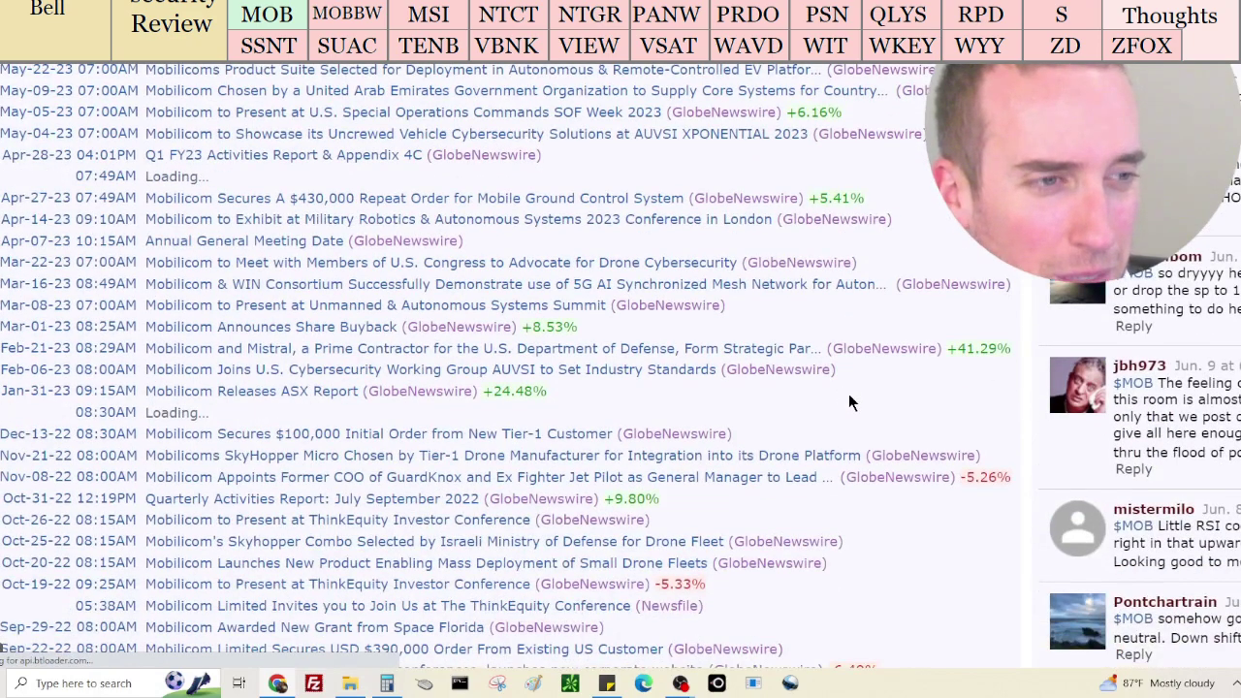
scroll(933, 413, "up", 2)
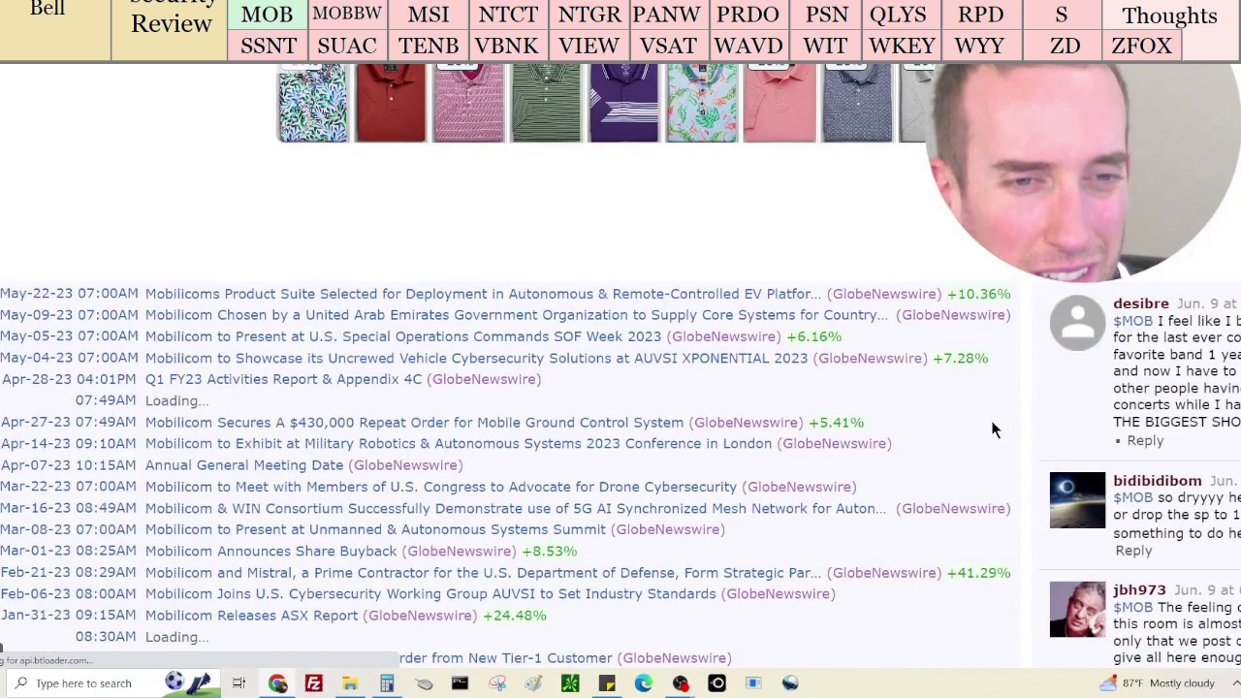
scroll(991, 420, "up", 5)
scroll(994, 427, "up", 1)
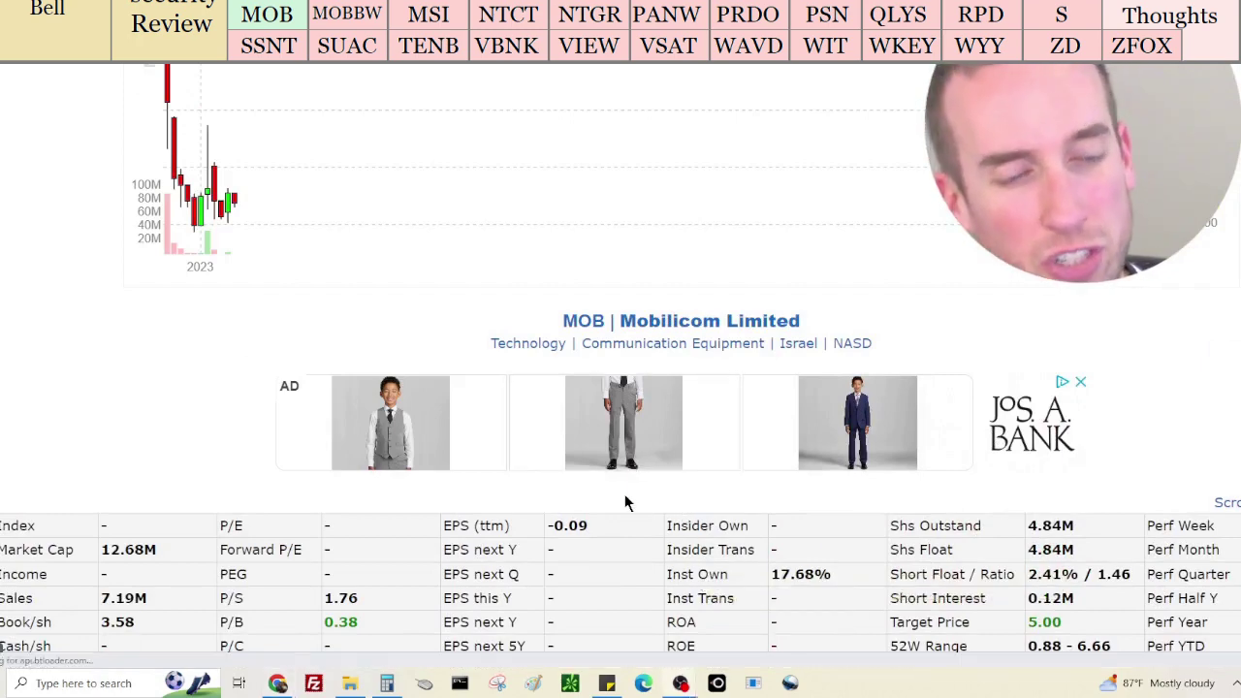
Add a MOB line below the MMS entry in the sticky note, saying to give it a year or 2
left_click(605, 683)
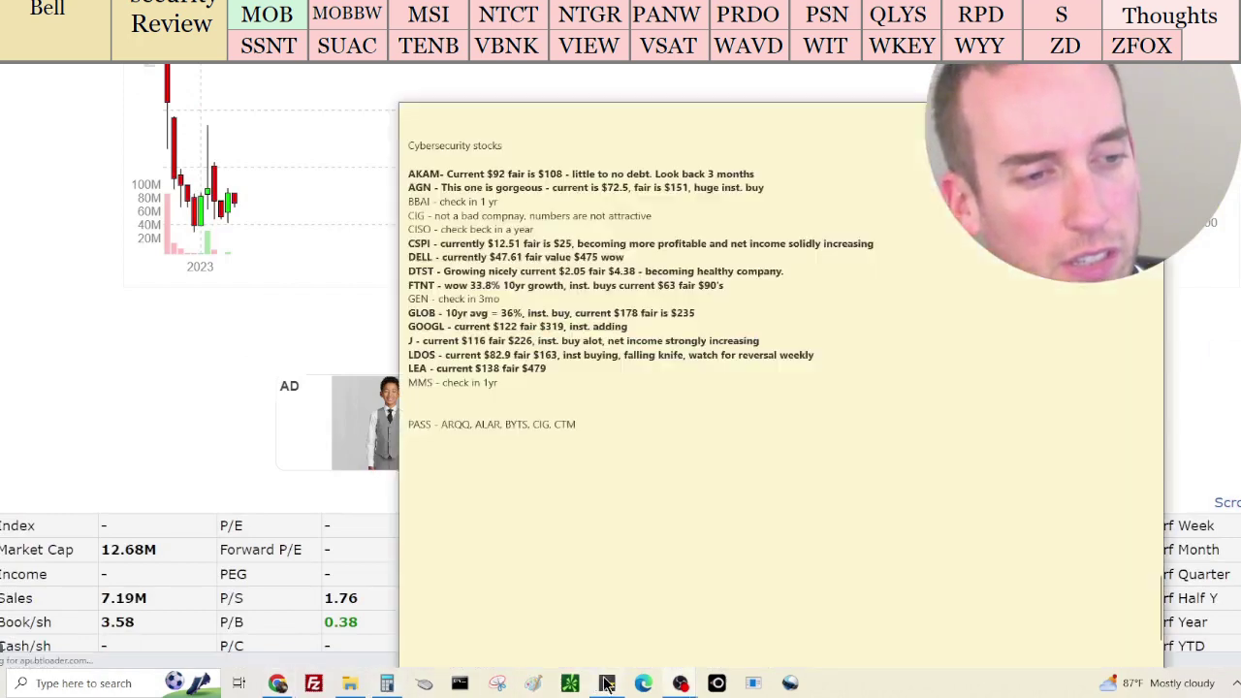
type("M")
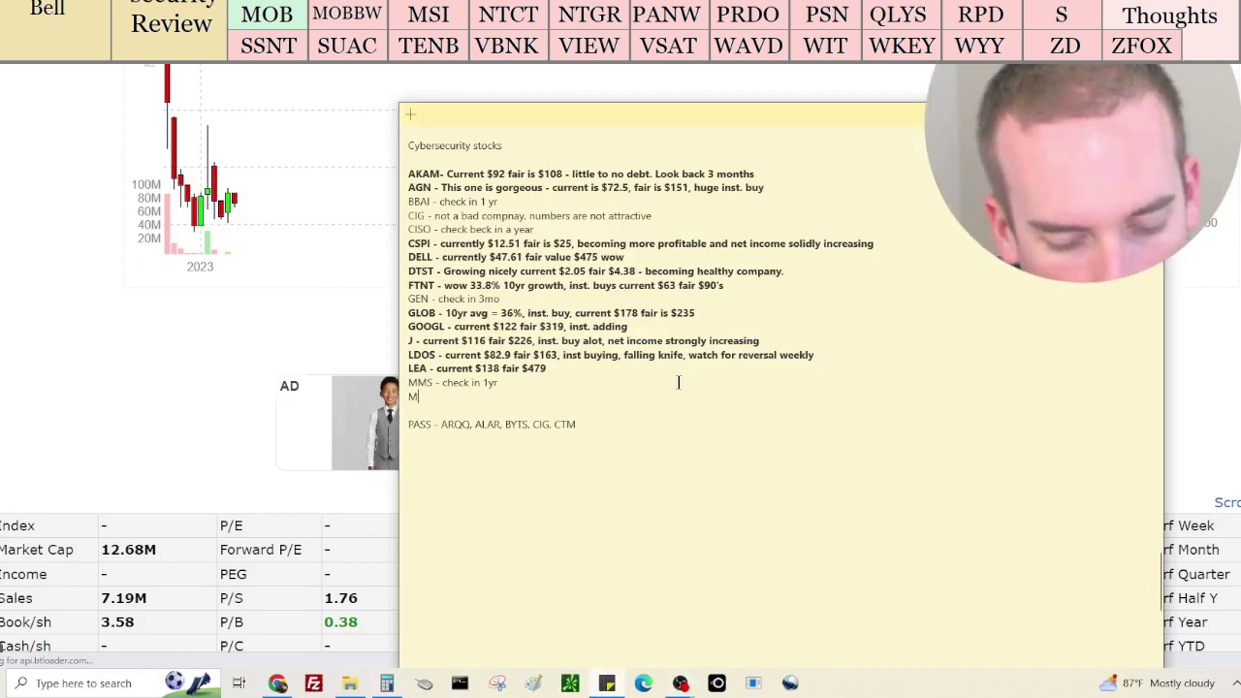
type("OB - give it a year or 2 - need more d")
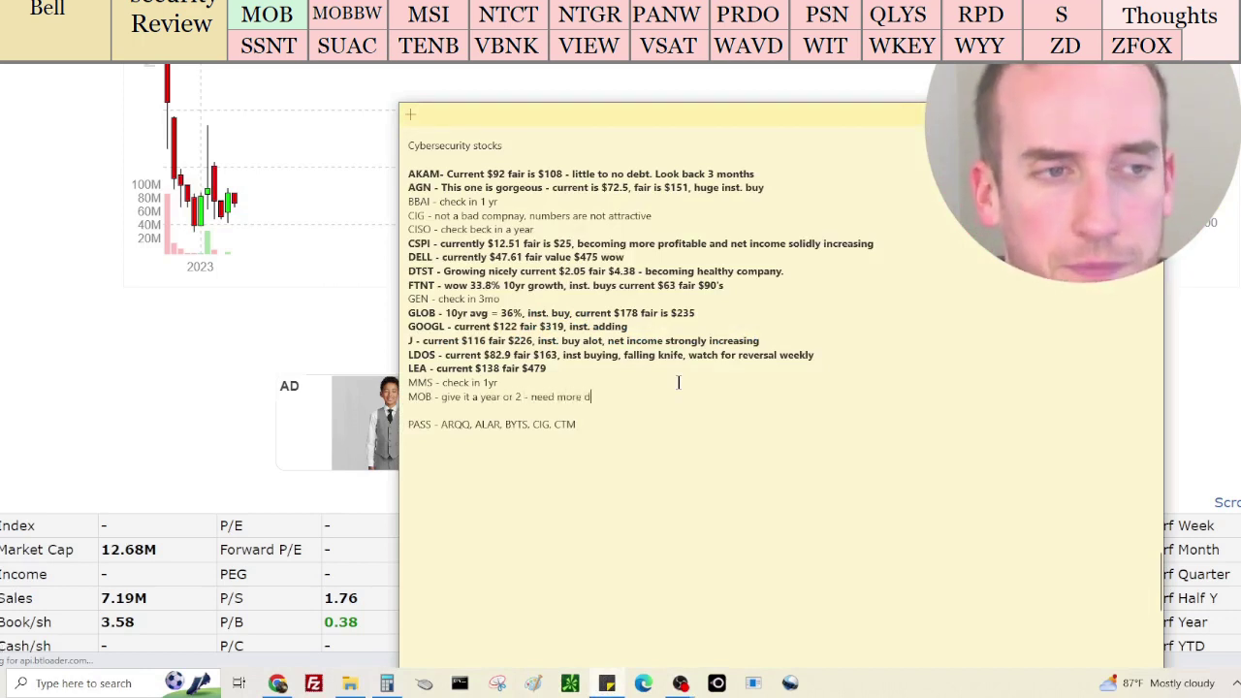
left_click(1216, 395)
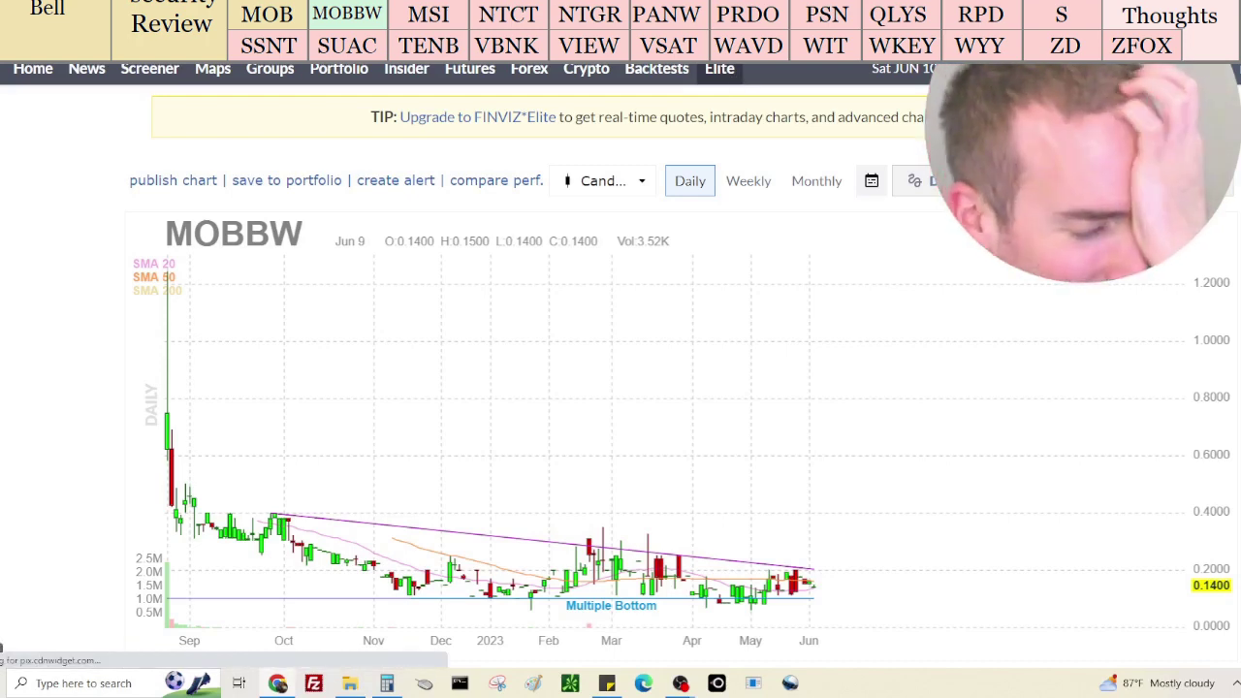
Look over MOBBW's price chart, and find the companies listed after it in the screener's descriptions
scroll(1, 650, "down", 2)
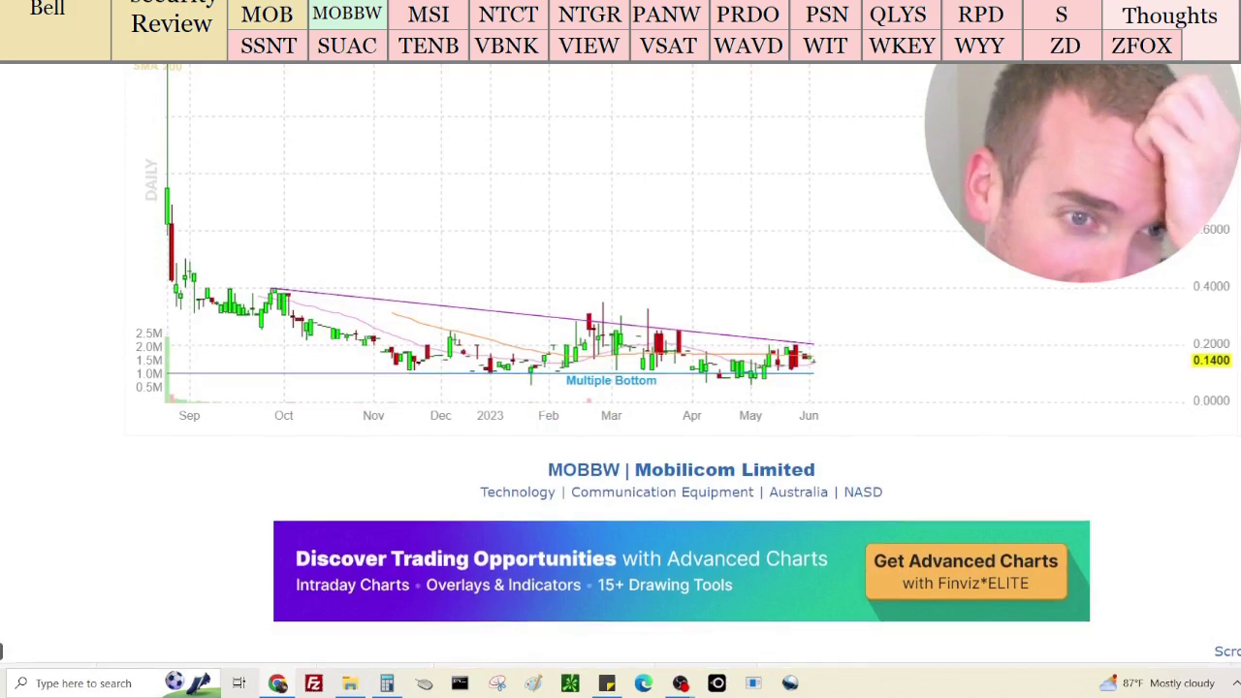
scroll(1, 652, "down", 3)
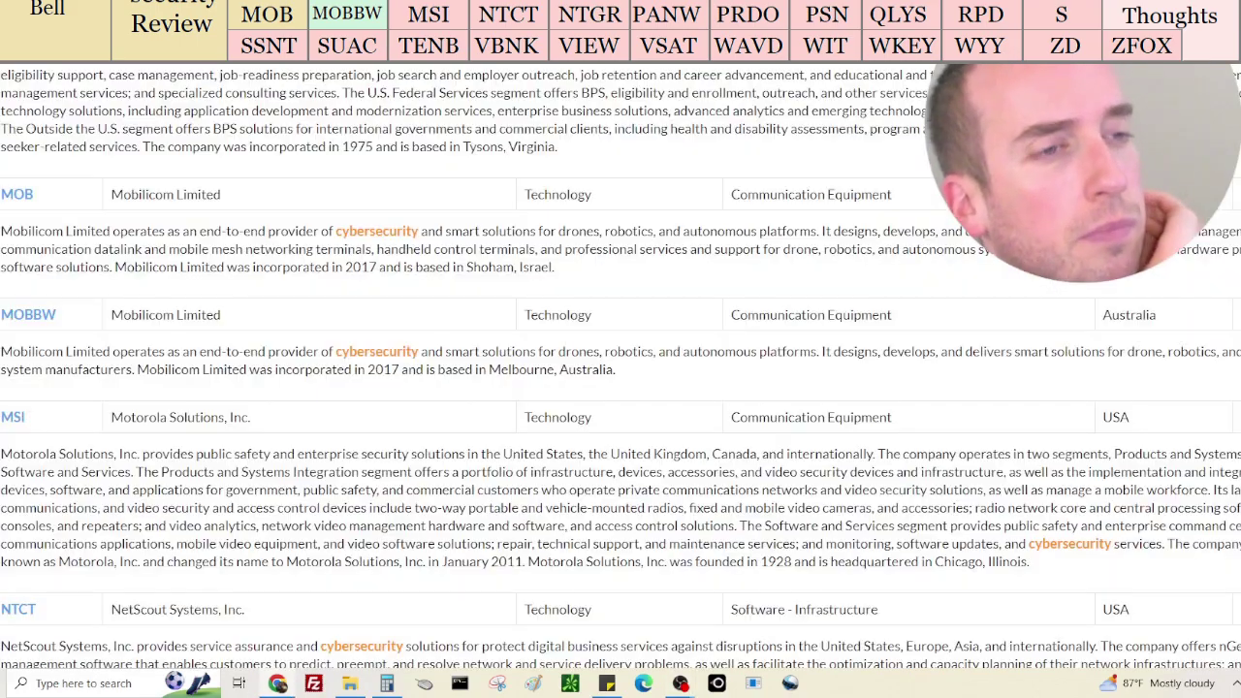
scroll(392, 404, "down", 1)
scroll(388, 402, "down", 2)
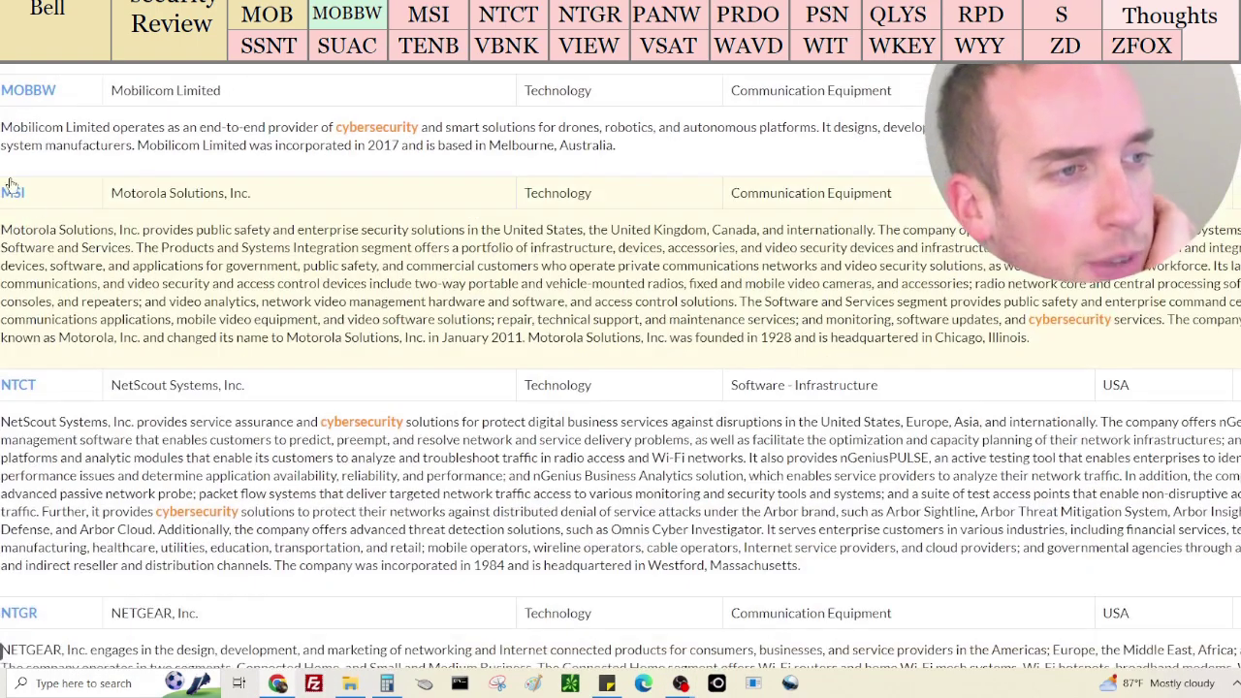
Open the quote pages of MSI, NTCT, NTGR, PANW and PRDO in new tabs from the screener list
right_click(21, 193)
left_click(53, 198)
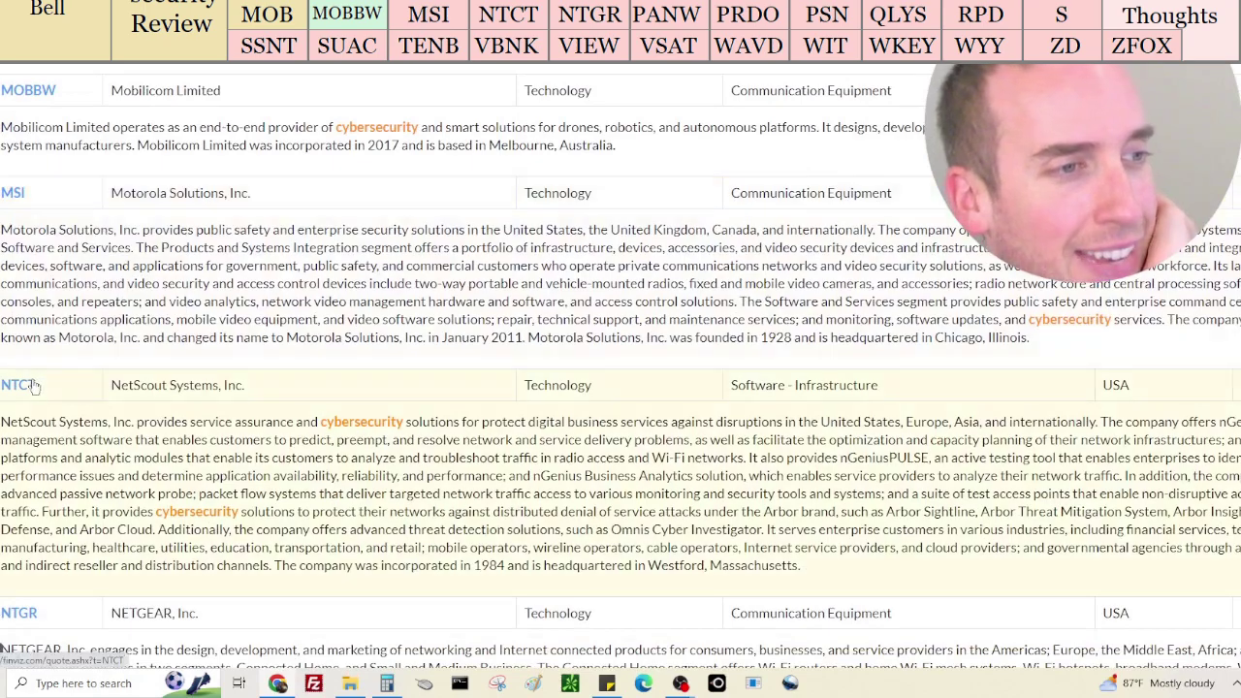
right_click(29, 383)
left_click(53, 390)
scroll(110, 485, "down", 6)
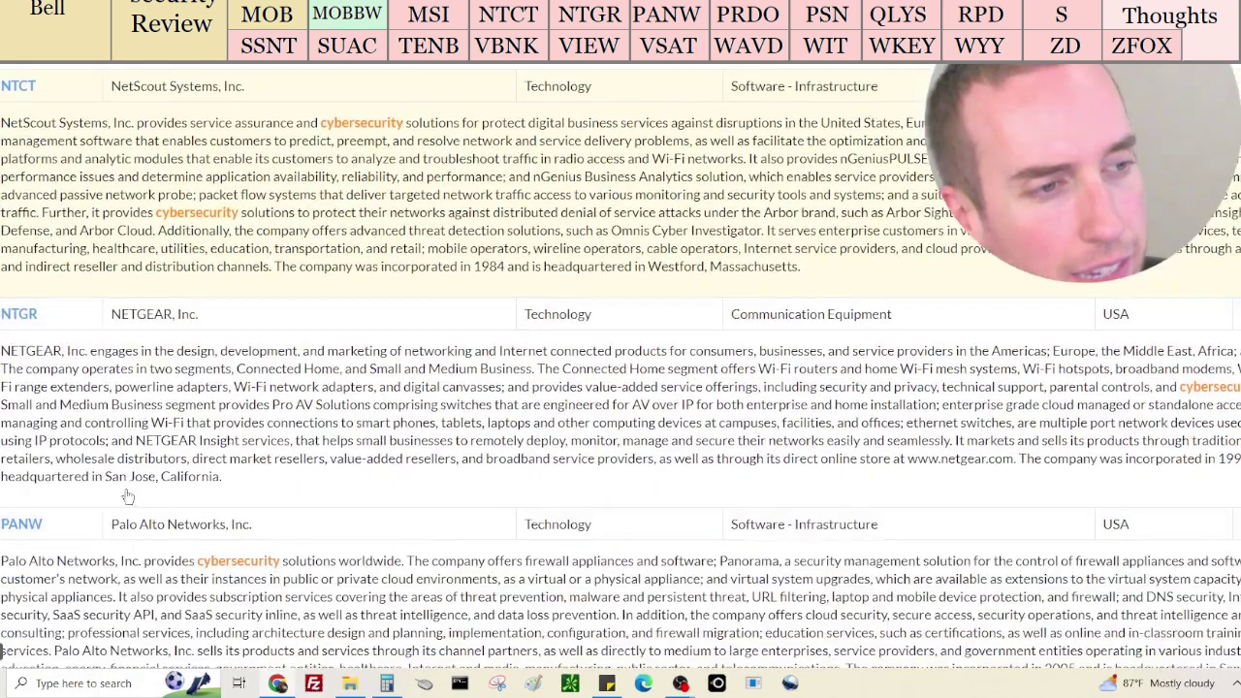
right_click(31, 175)
left_click(58, 182)
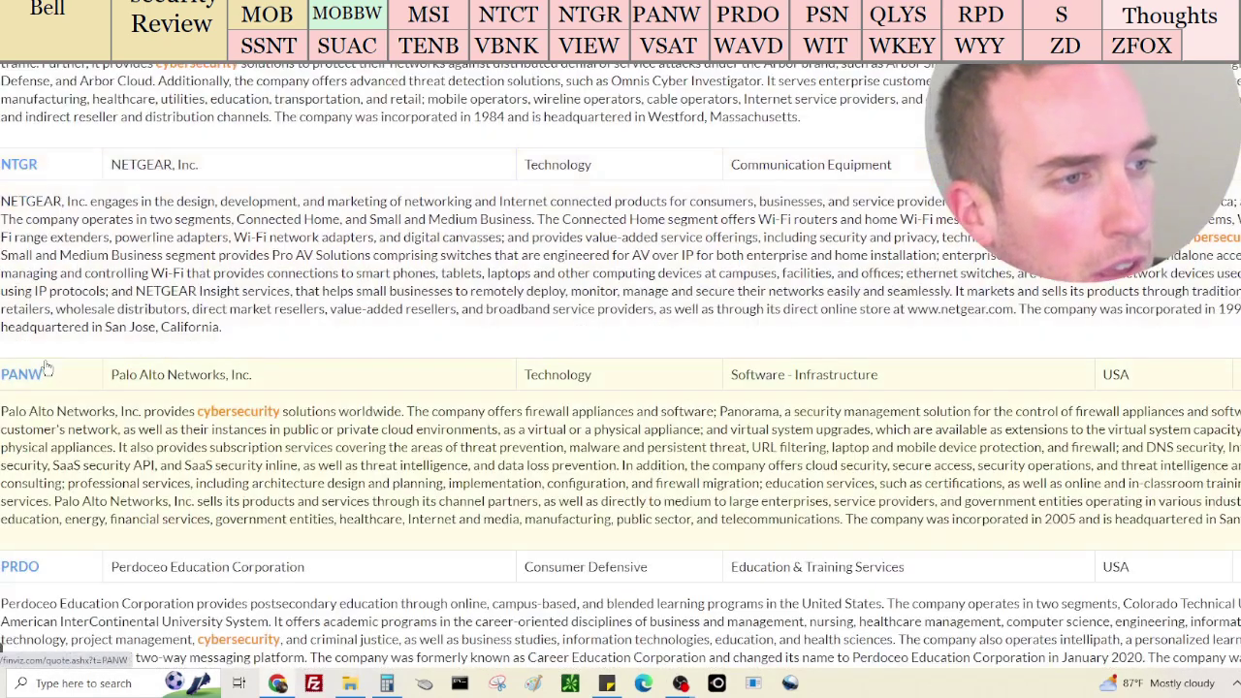
right_click(36, 381)
left_click(46, 387)
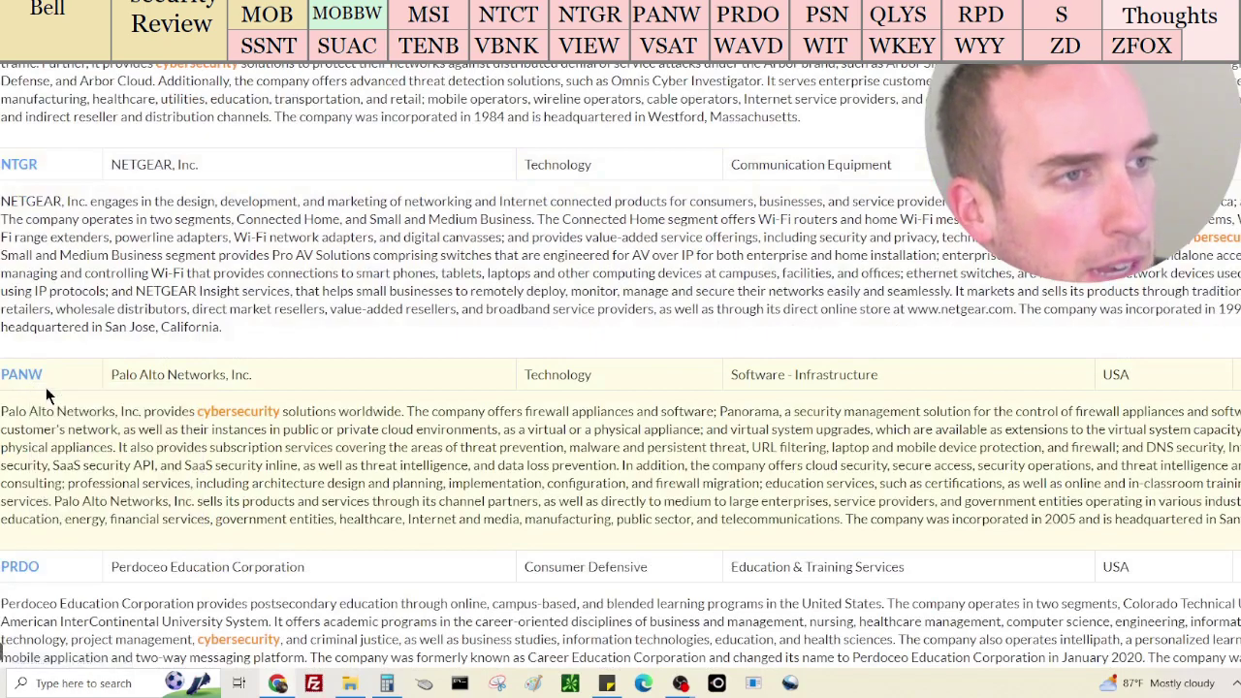
right_click(36, 566)
left_click(100, 428)
scroll(400, 533, "down", 3)
scroll(400, 533, "down", 3)
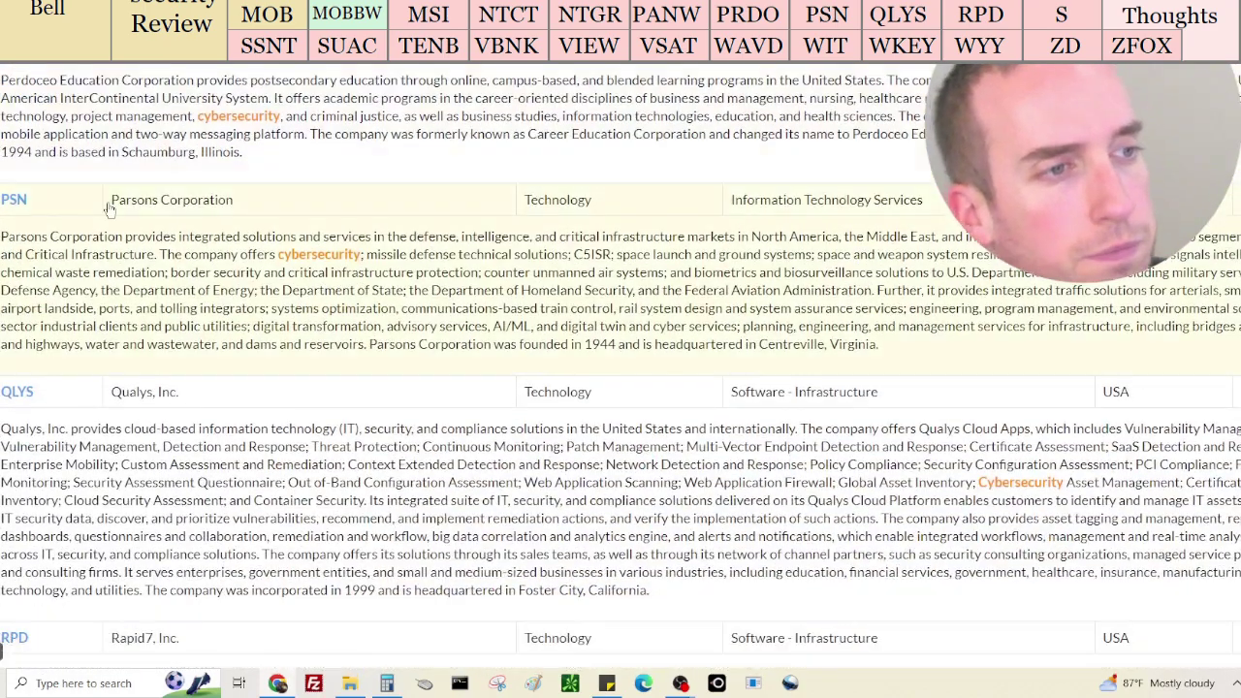
scroll(1, 652, "down", 10)
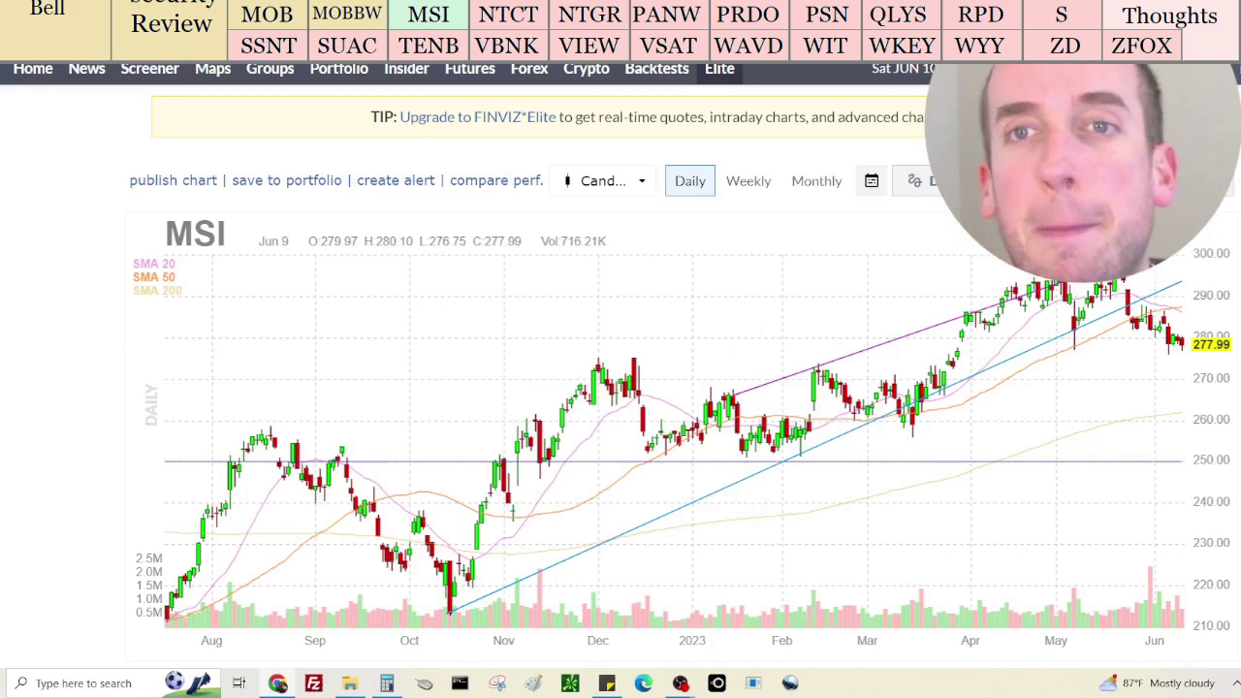
Add up MSI's sales of 9,390,000,000, income of 1,370,000,000 and market cap of 46,540,000,000 in the calculator
scroll(958, 472, "down", 5)
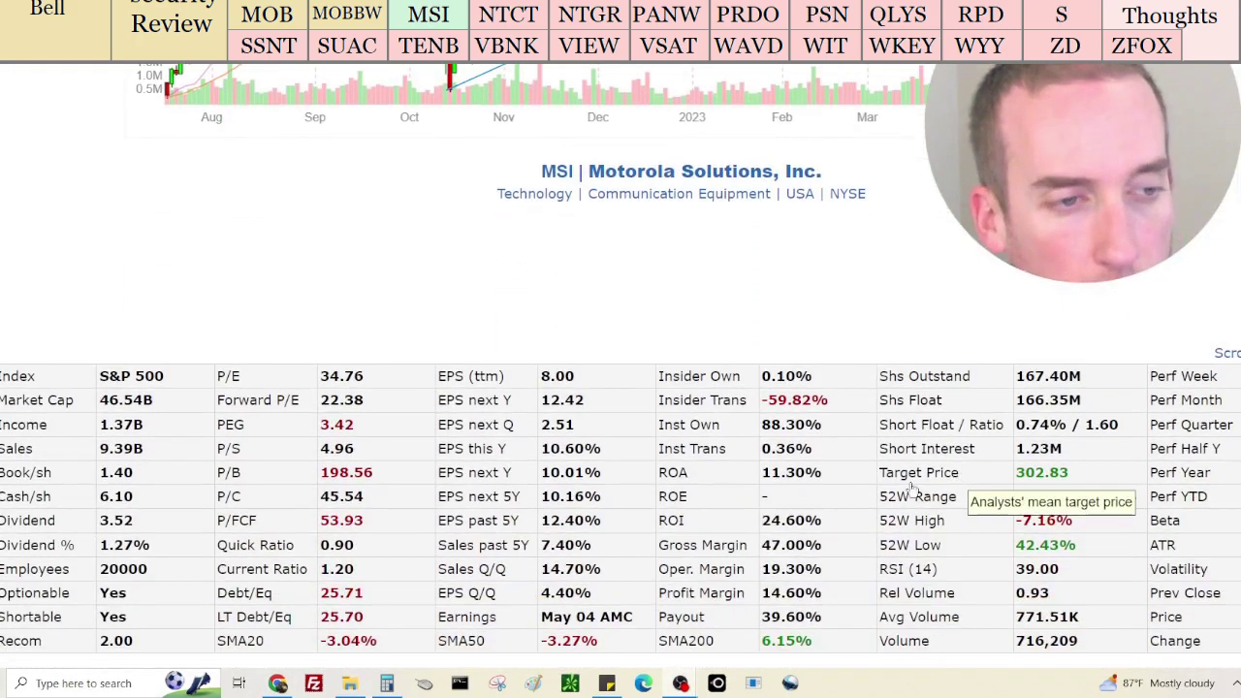
left_click(387, 684)
left_click(870, 339)
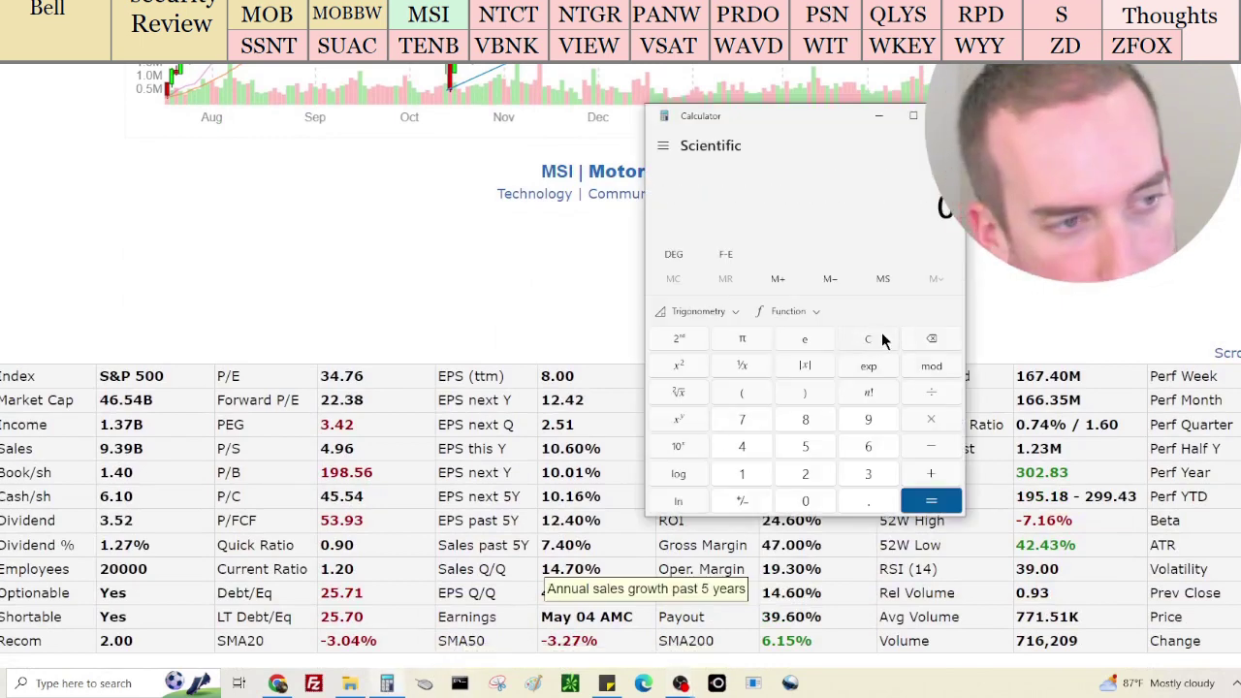
type("9390000000")
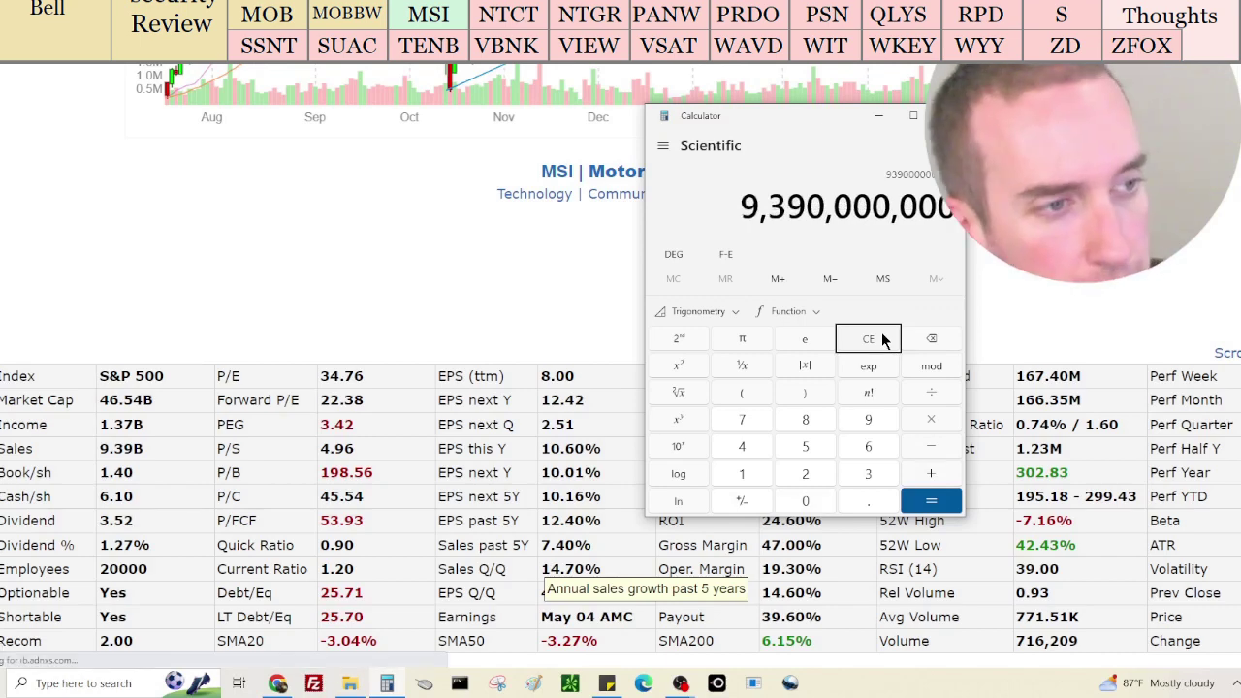
type("00000")
key("Return")
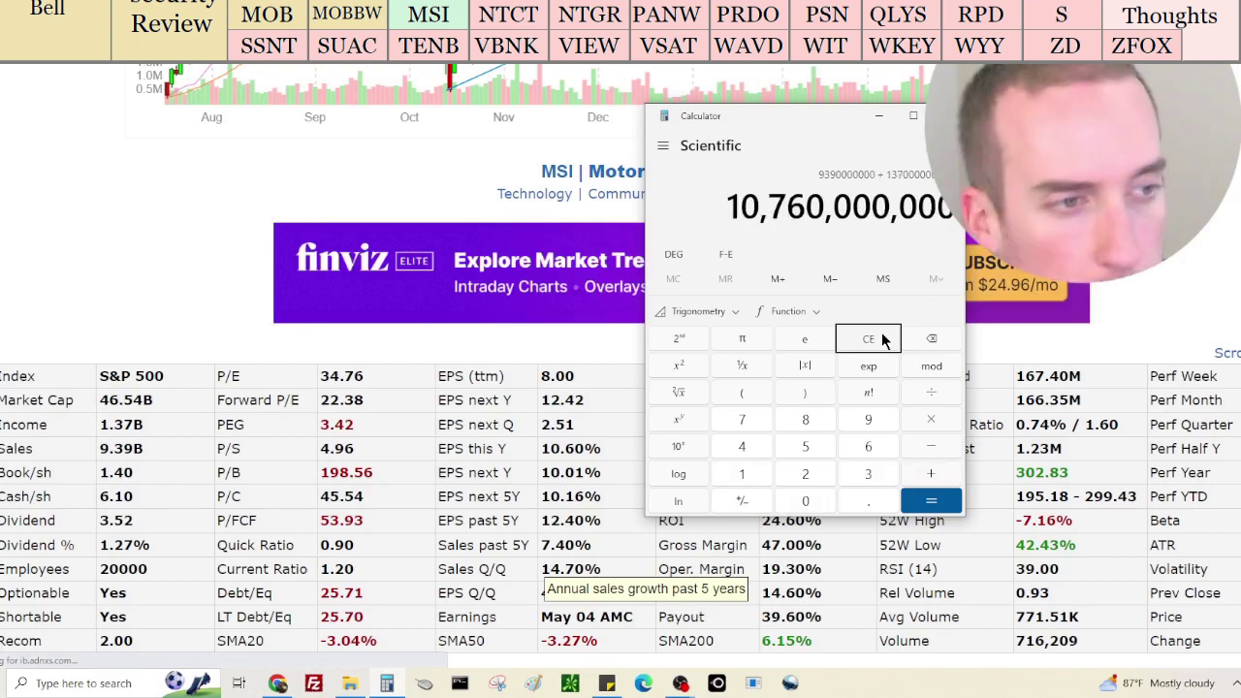
type("46,540,000,000")
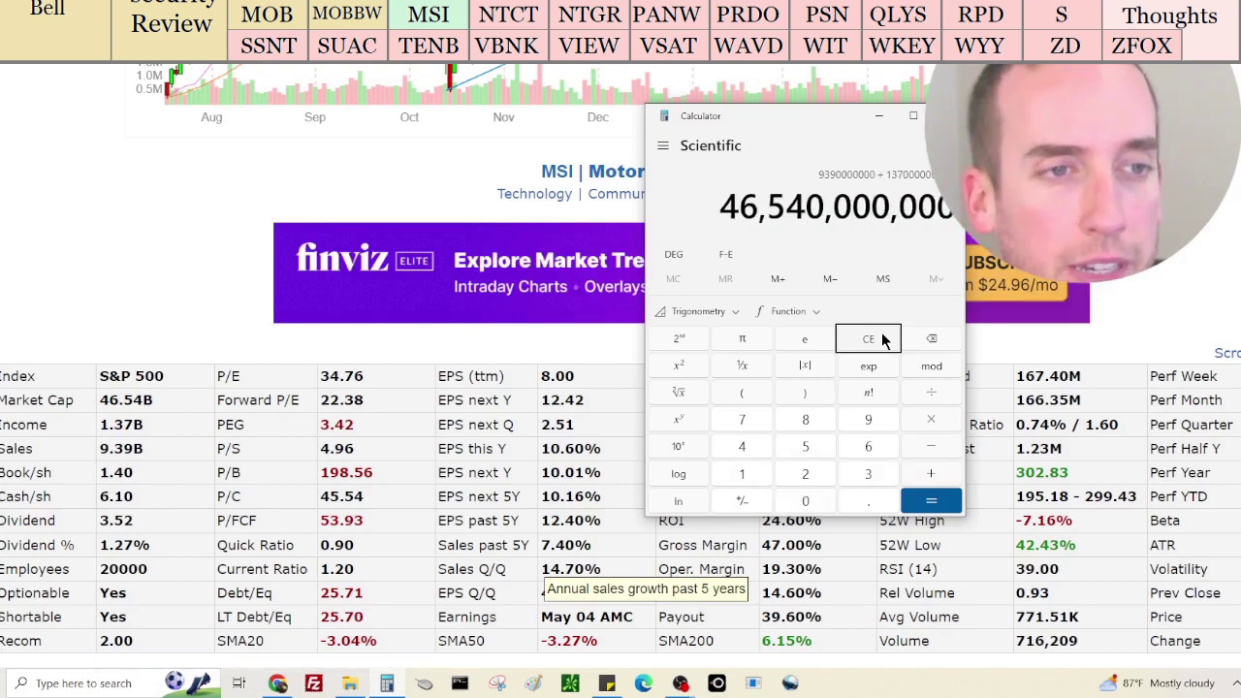
key("plus")
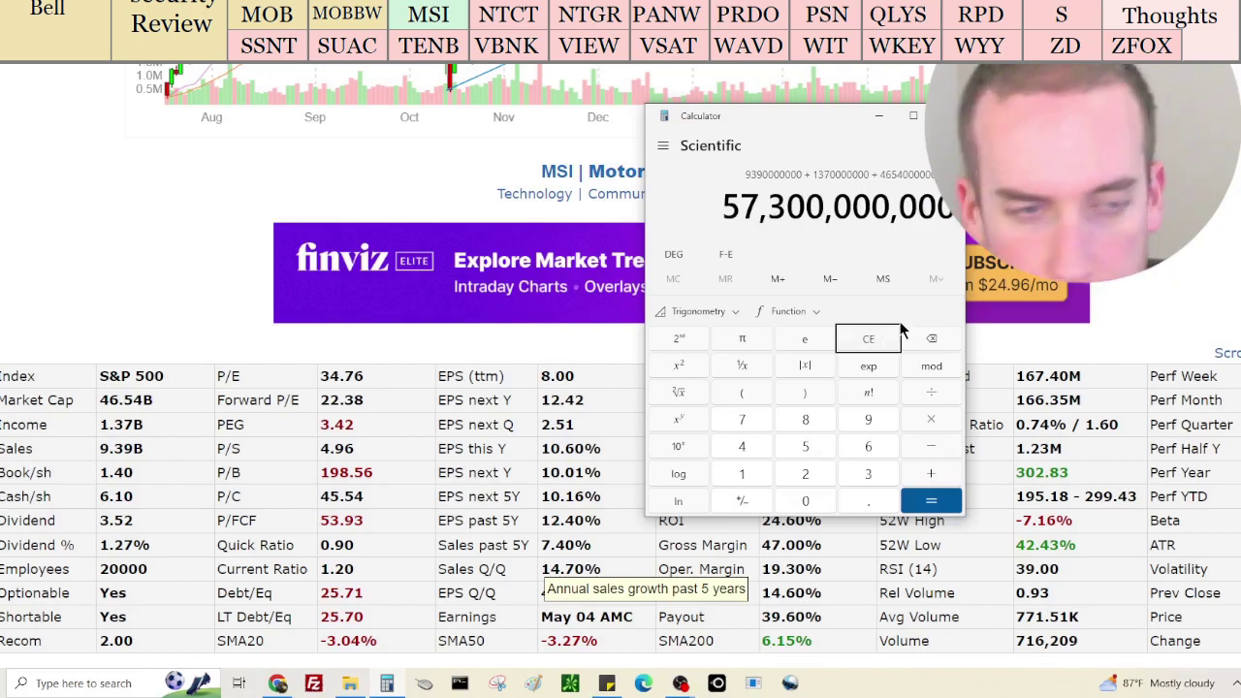
Open MSI's balance sheet and add its 2022 cash of 1,325,000,000 to the calculator total
scroll(435, 473, "down", 15)
scroll(435, 472, "down", 5)
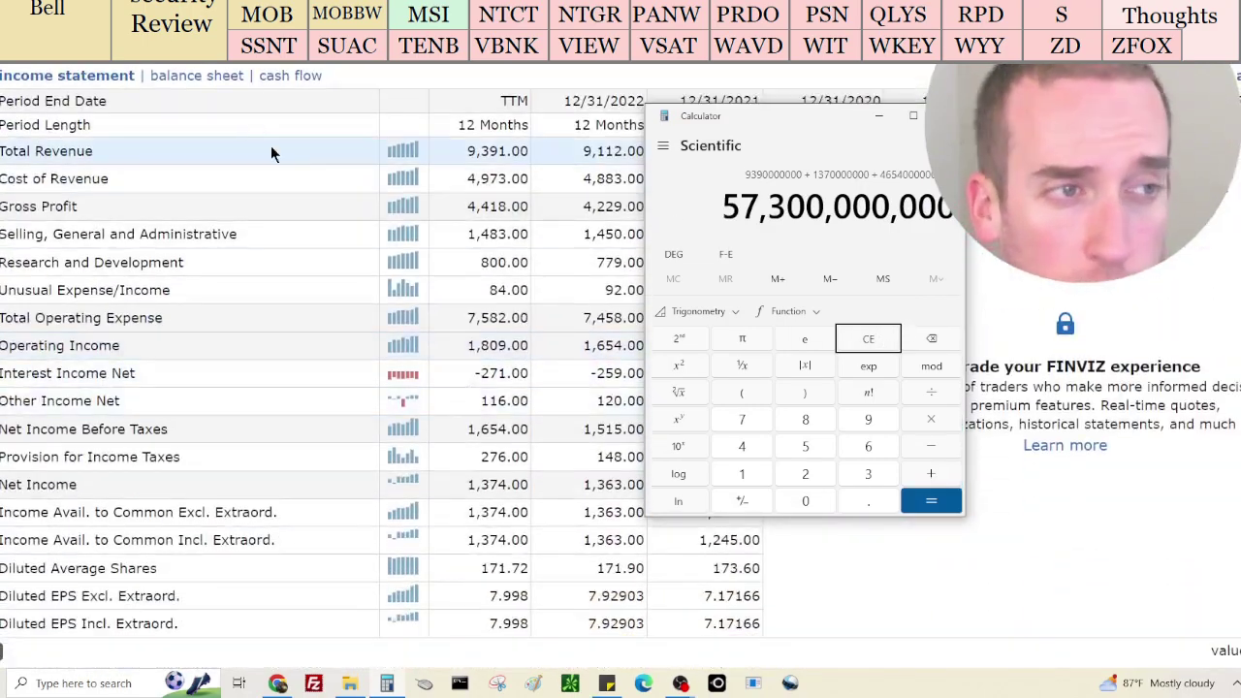
left_click(189, 75)
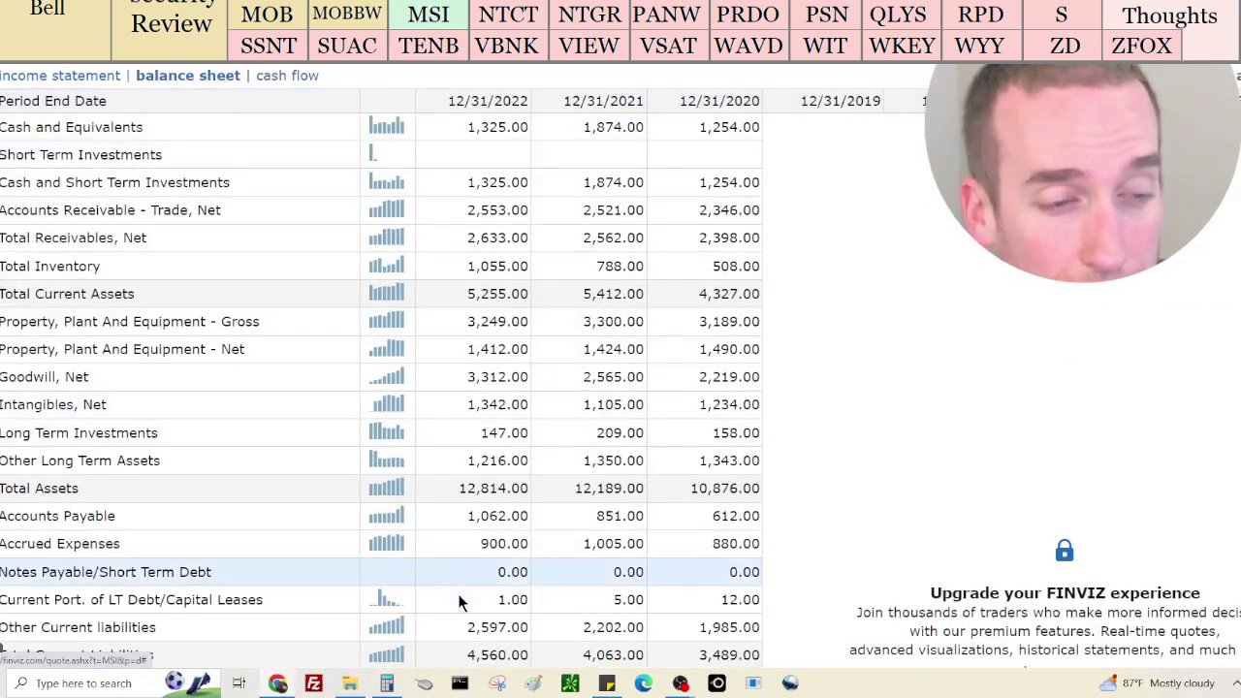
left_click(388, 684)
left_click(934, 472)
type("1,3")
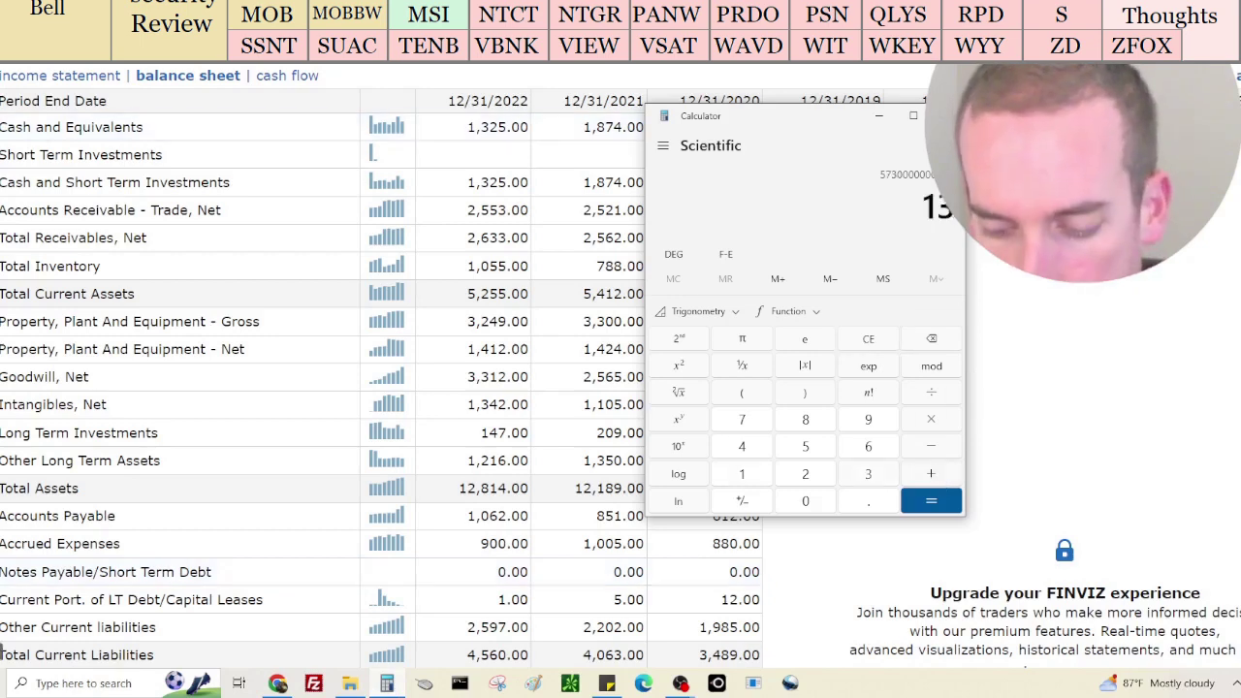
type("25,000,000")
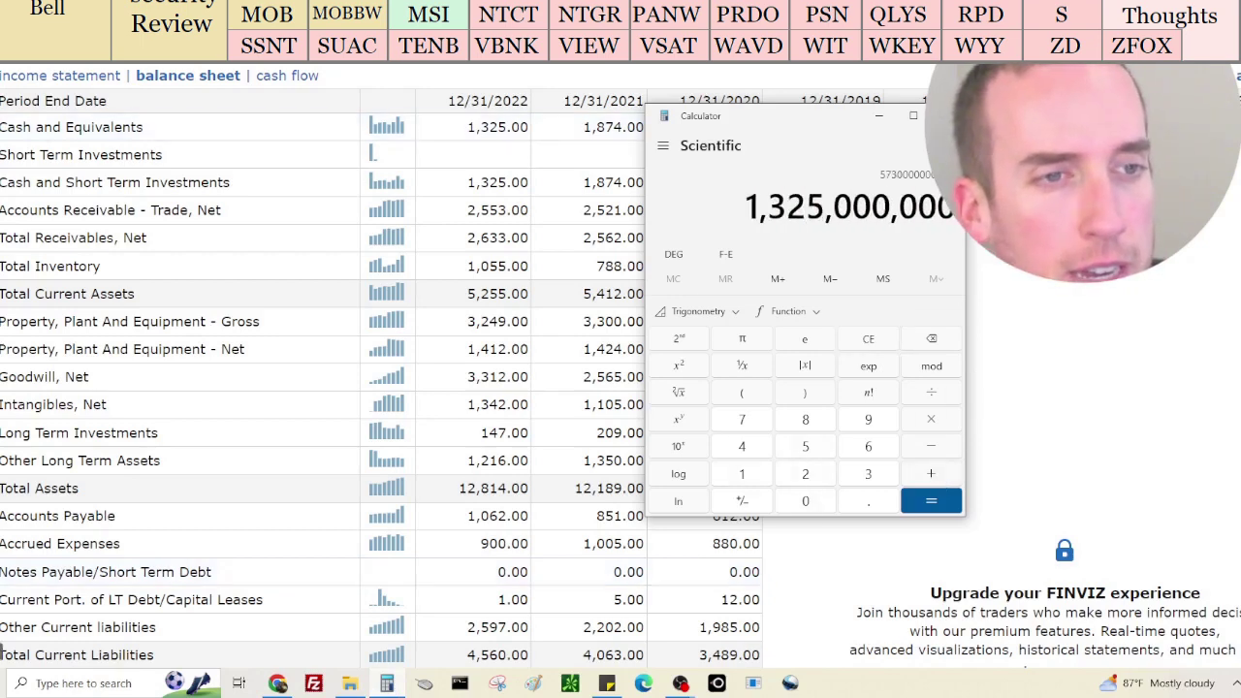
key("plus")
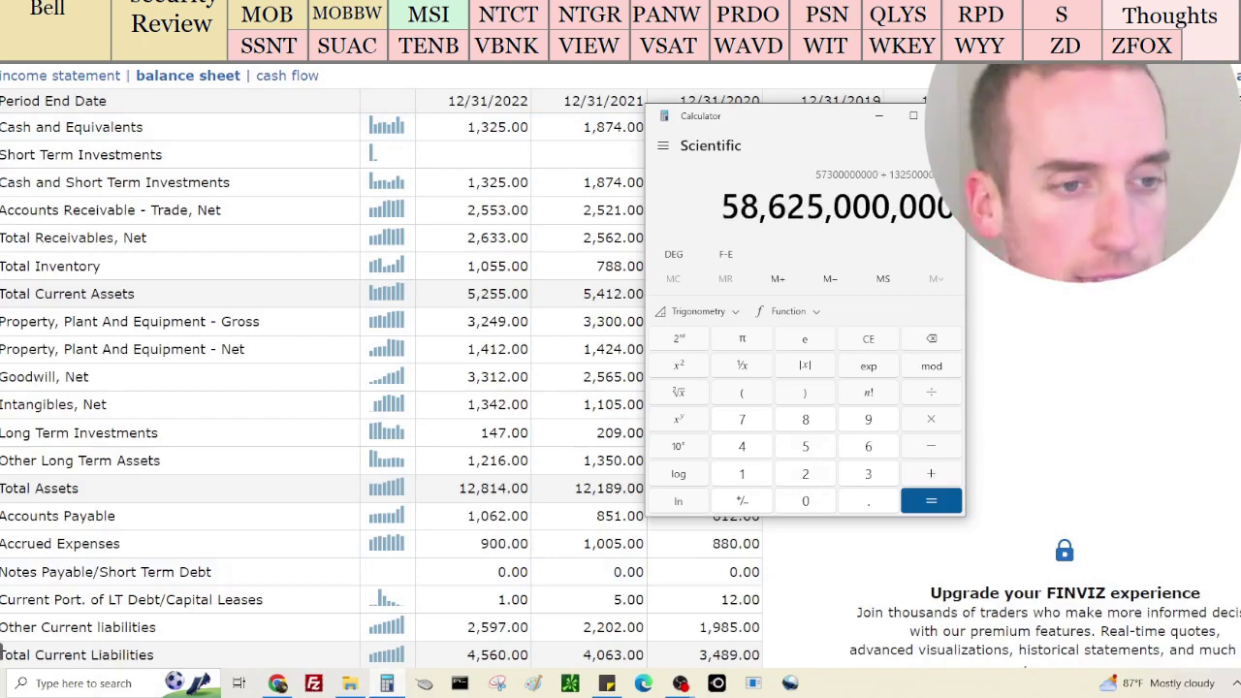
Subtract MSI's 2022 total debt of 6,014,000,000 from the running total in the calculator
scroll(347, 176, "down", 2)
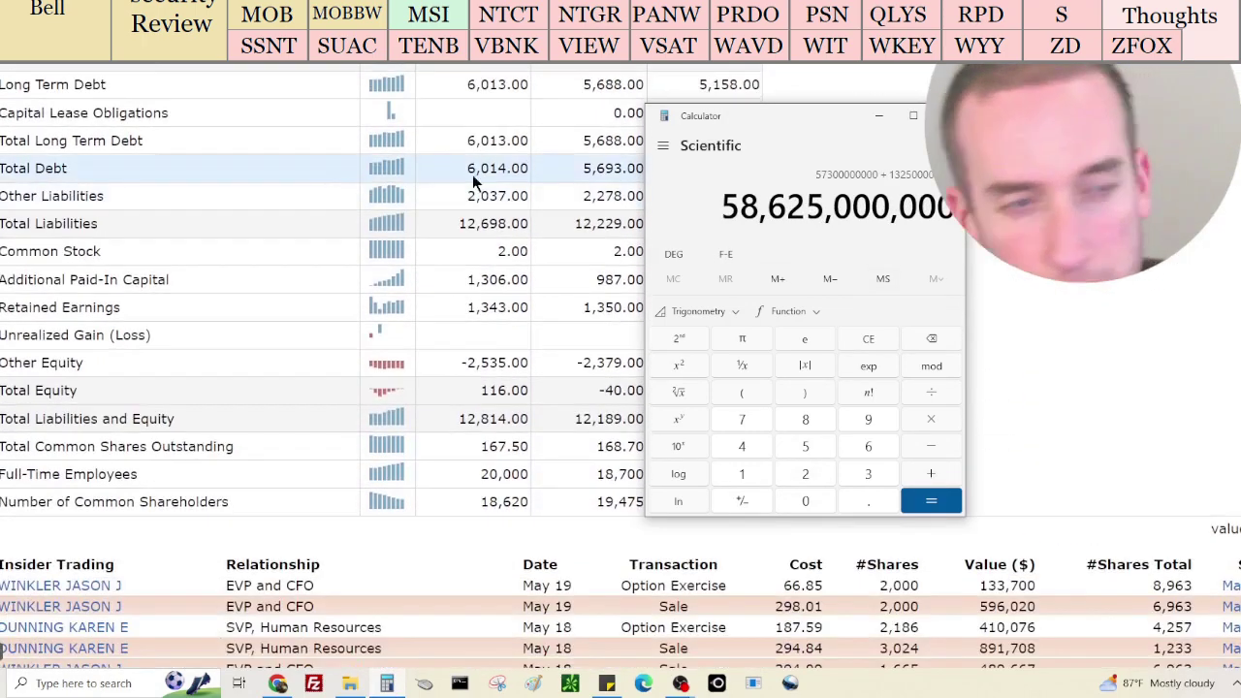
type("6,014,000,000")
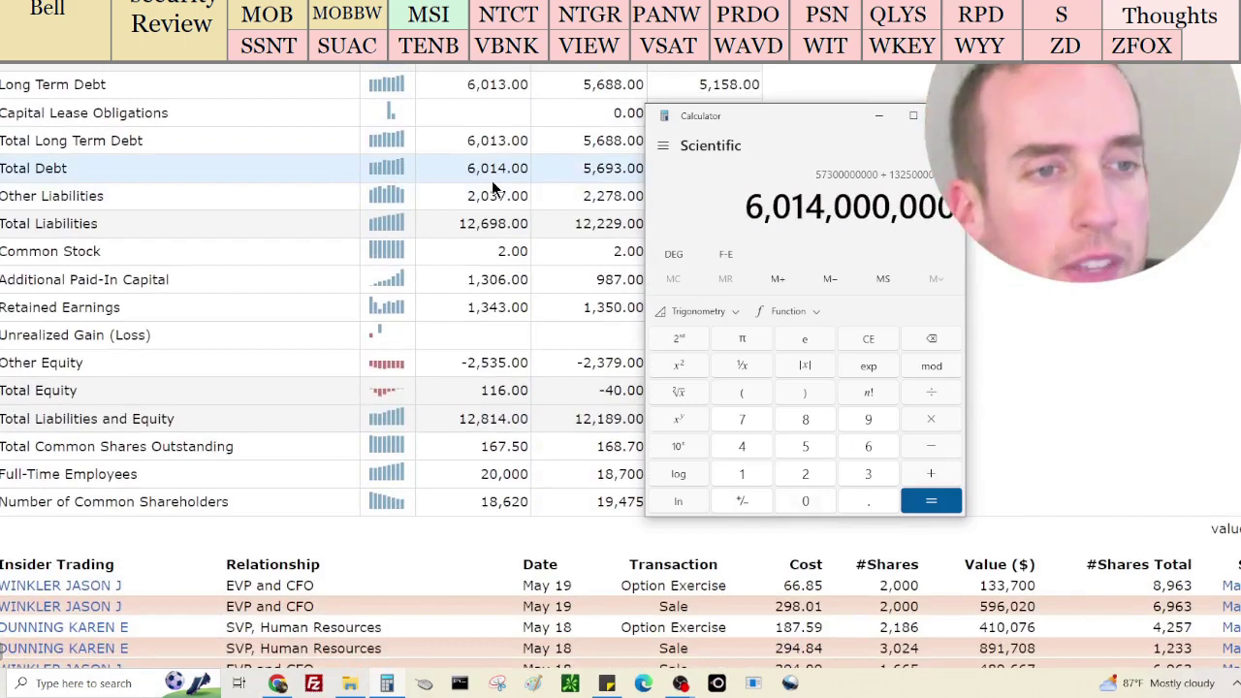
key("Return")
Skim MSI's news headlines and compare the assets, liabilities and debt on its balance sheet across the years
scroll(1179, 346, "up", 8)
scroll(1176, 351, "up", 15)
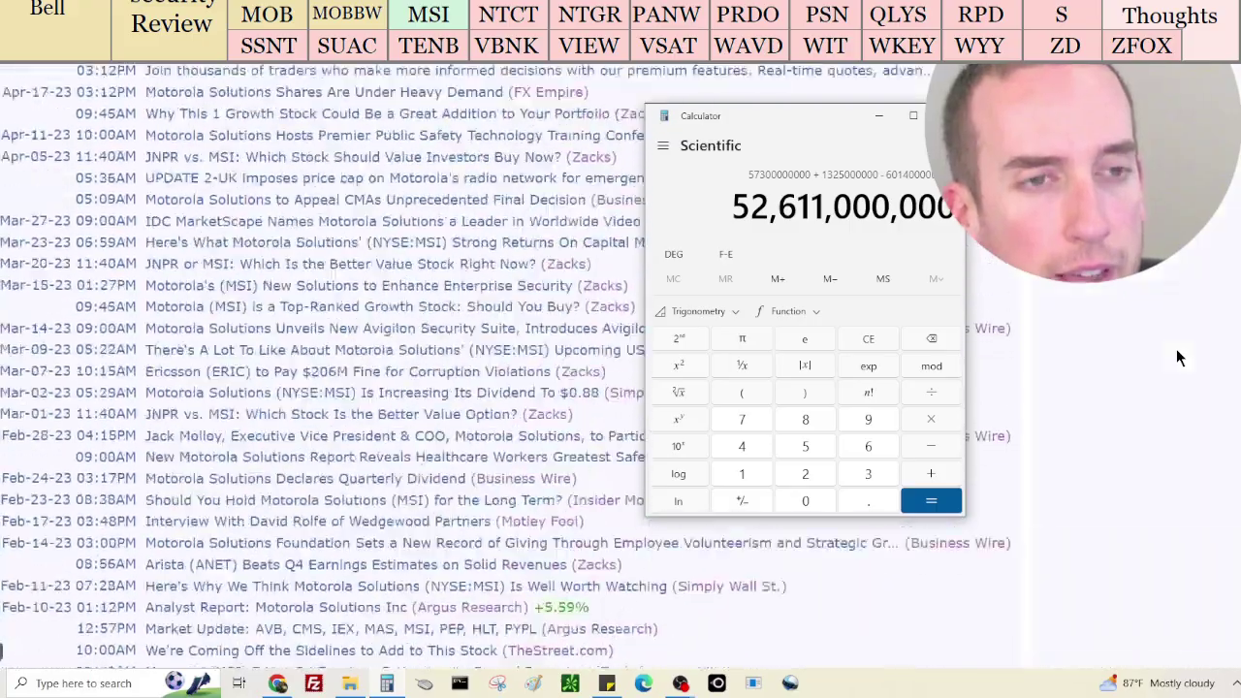
scroll(1176, 351, "down", 5)
scroll(1182, 363, "down", 15)
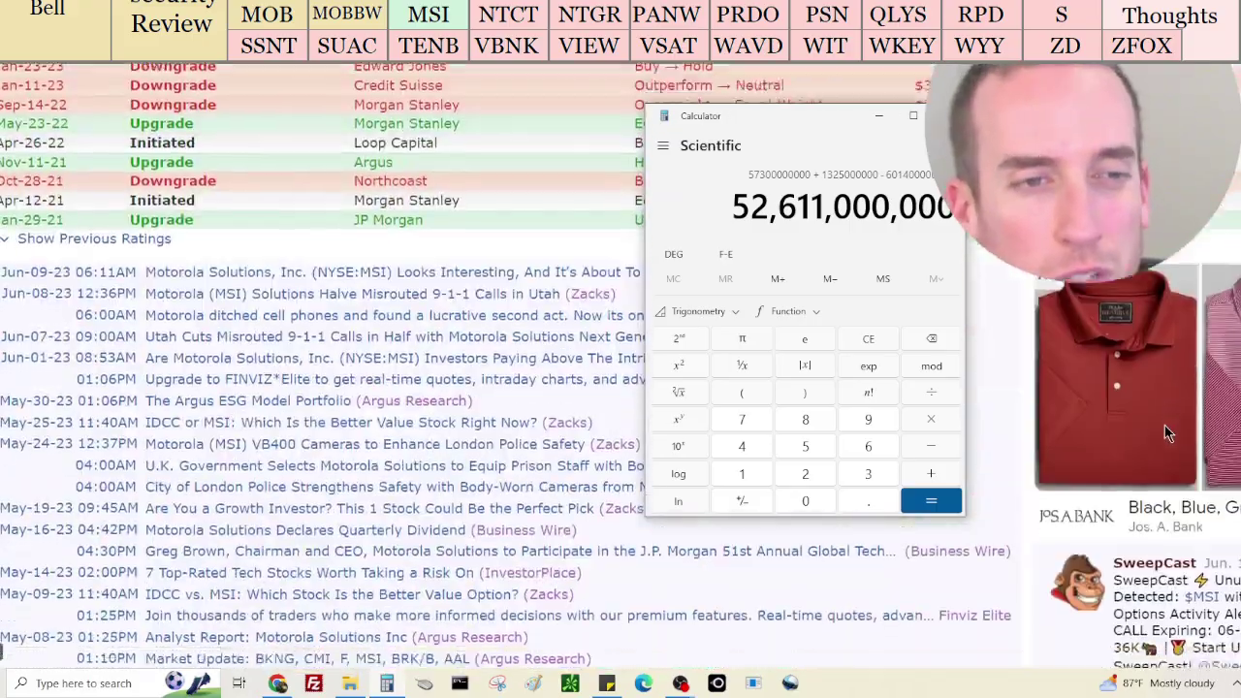
scroll(950, 269, "down", 4)
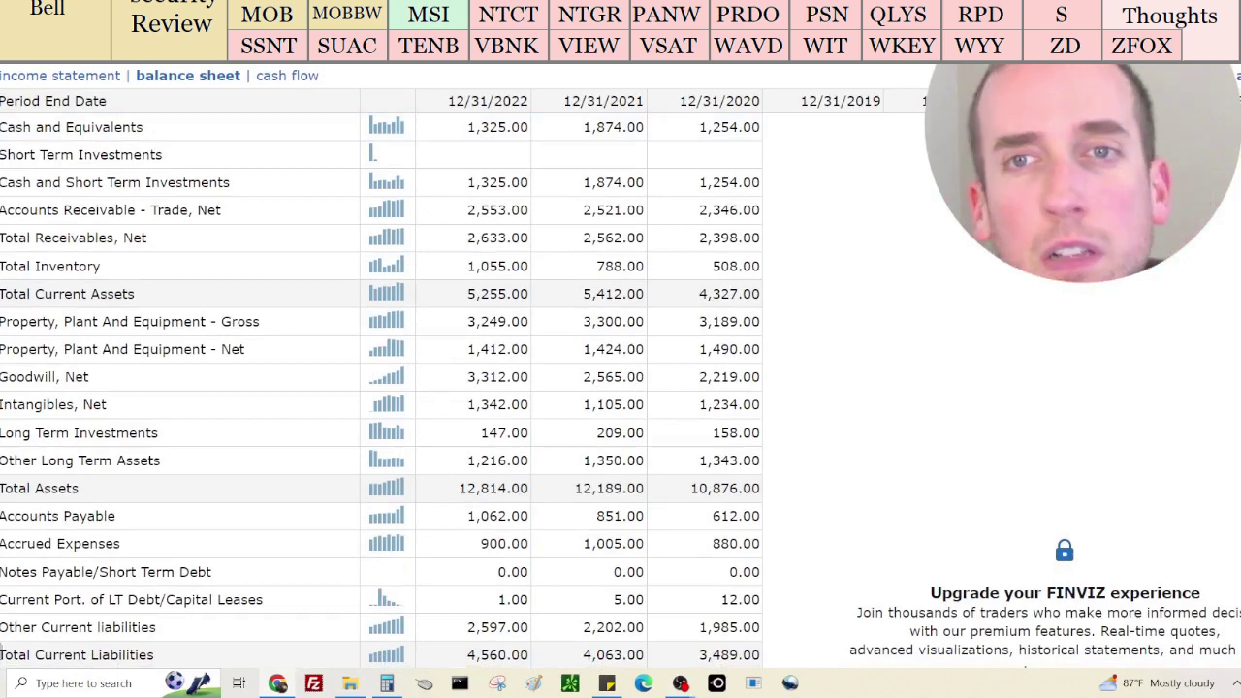
scroll(485, 407, "down", 1)
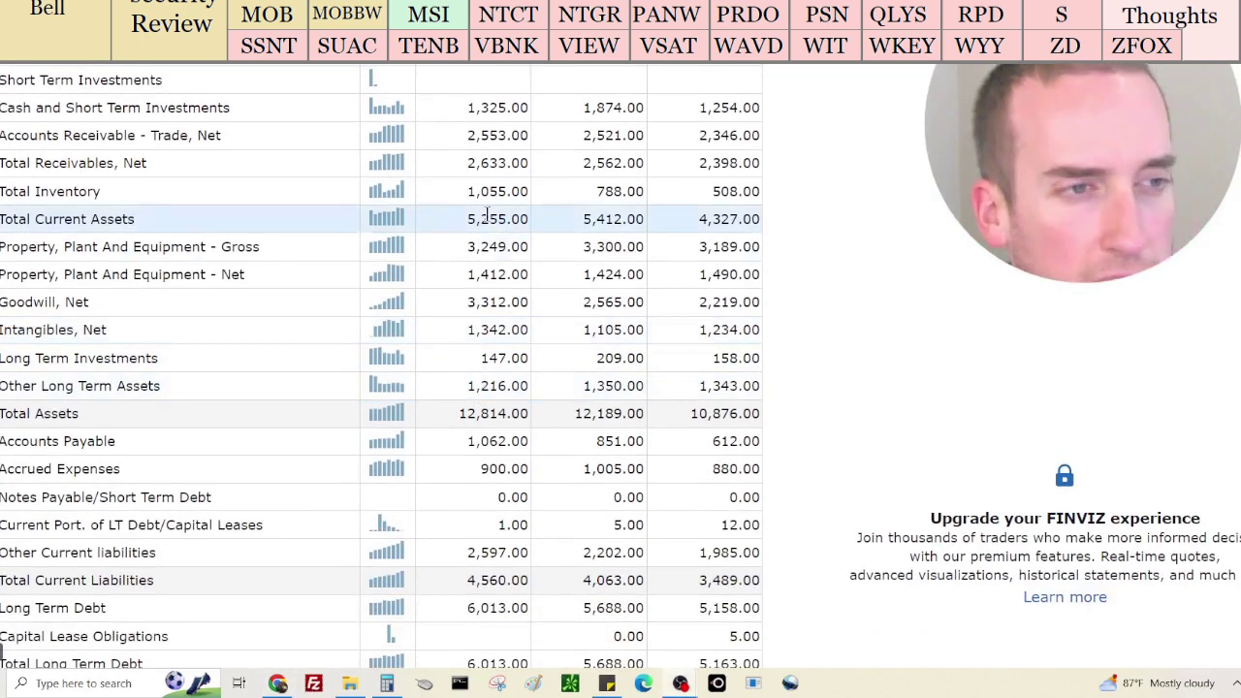
scroll(529, 528, "down", 1)
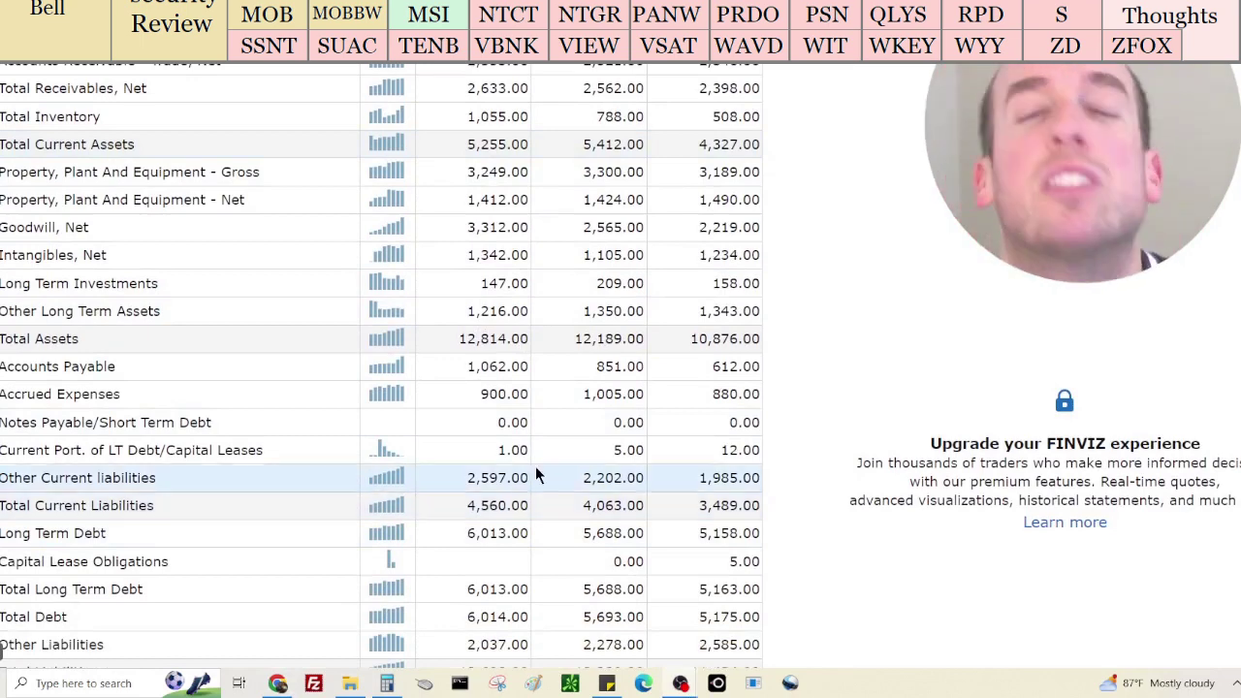
scroll(541, 460, "up", 3)
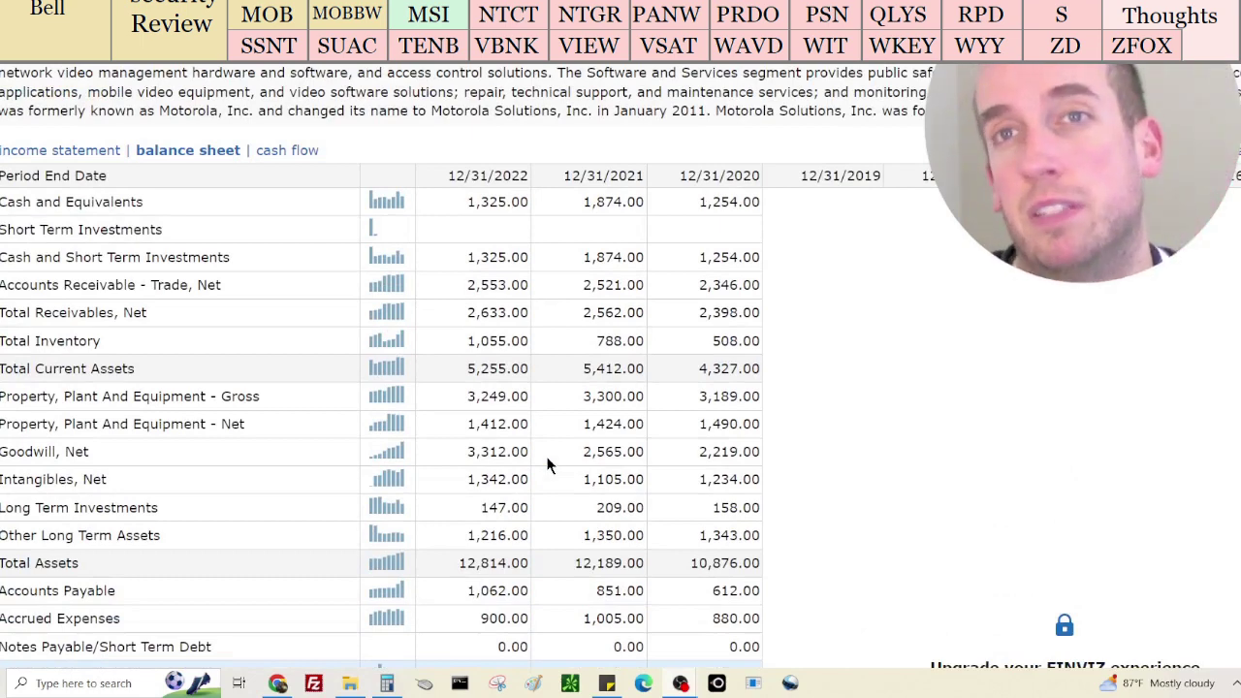
Review MSI's income statement, and return to its price chart and key statistics
left_click(97, 151)
scroll(912, 415, "down", 1)
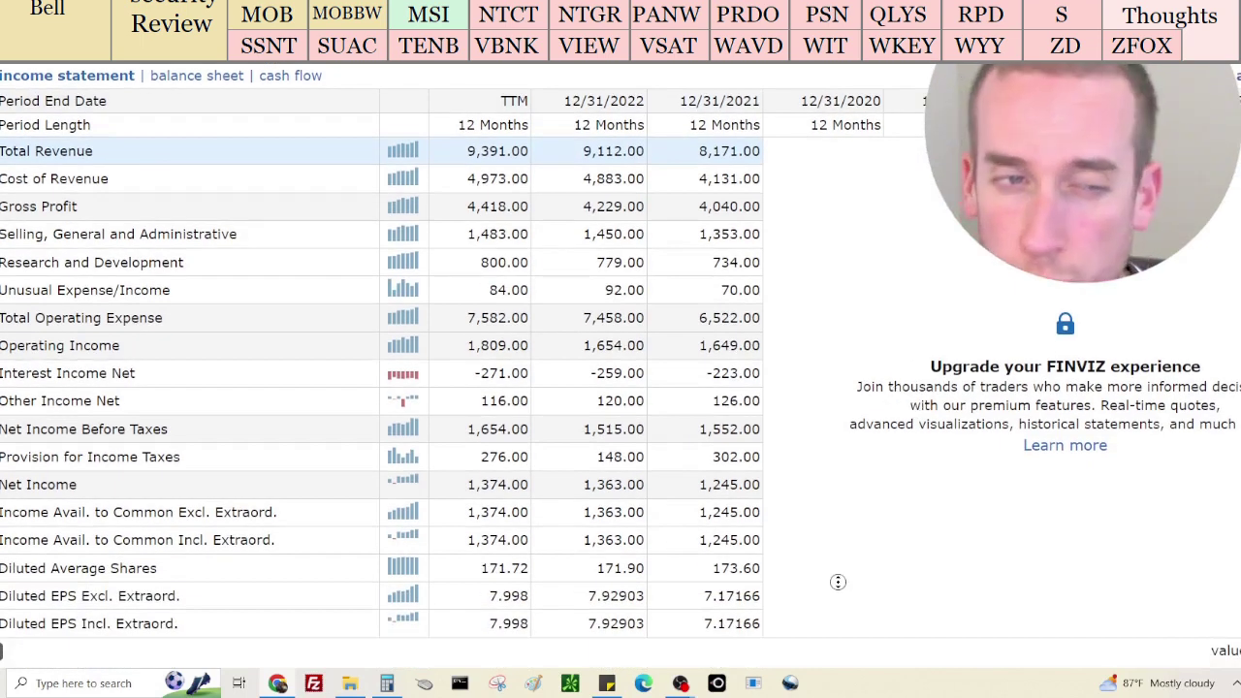
scroll(840, 591, "up", 15)
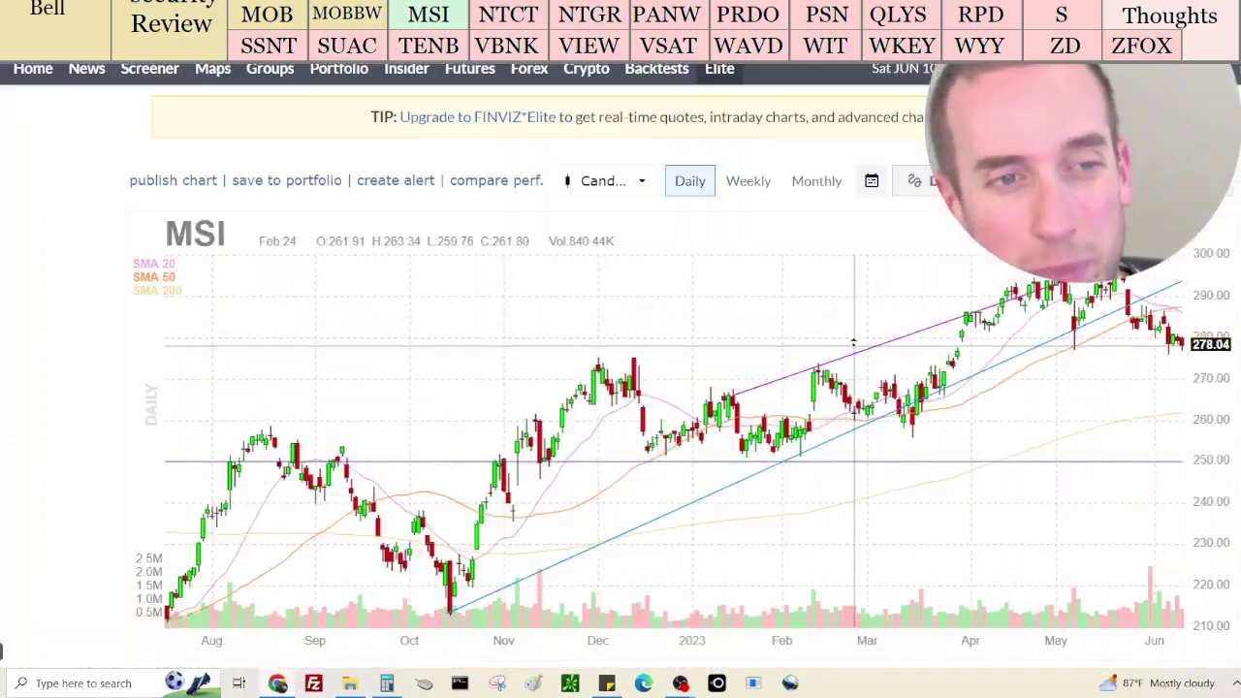
scroll(885, 386, "down", 4)
scroll(885, 386, "down", 2)
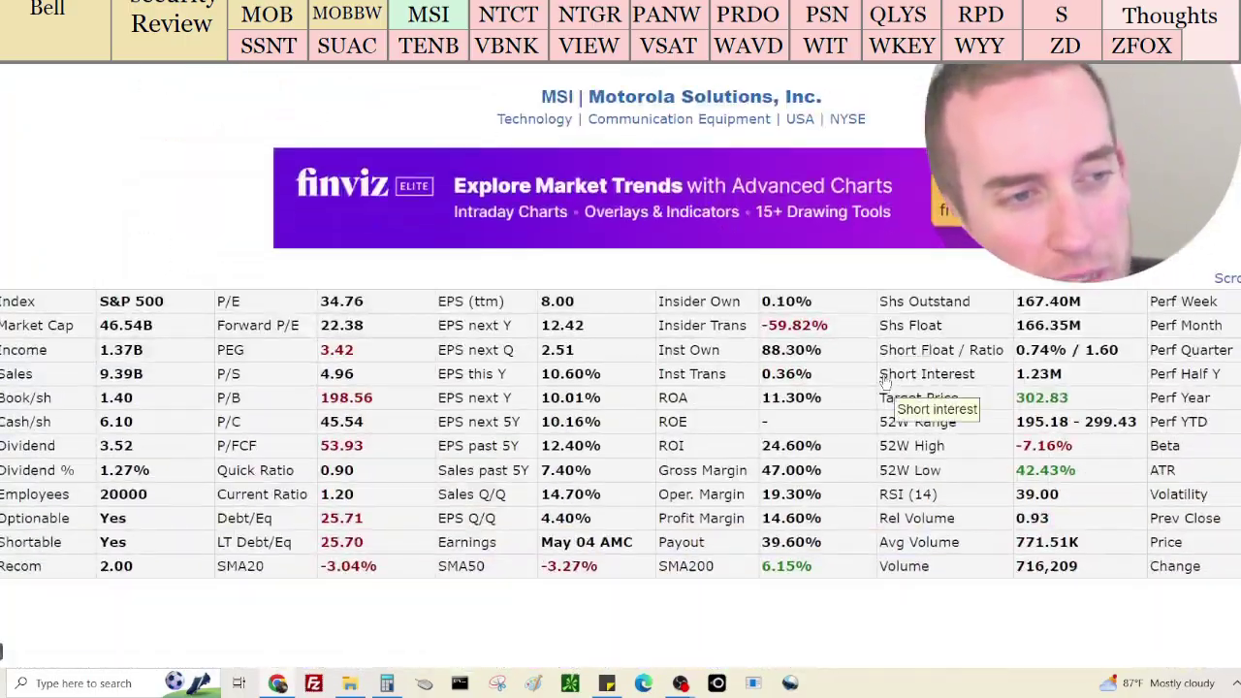
scroll(885, 386, "up", 4)
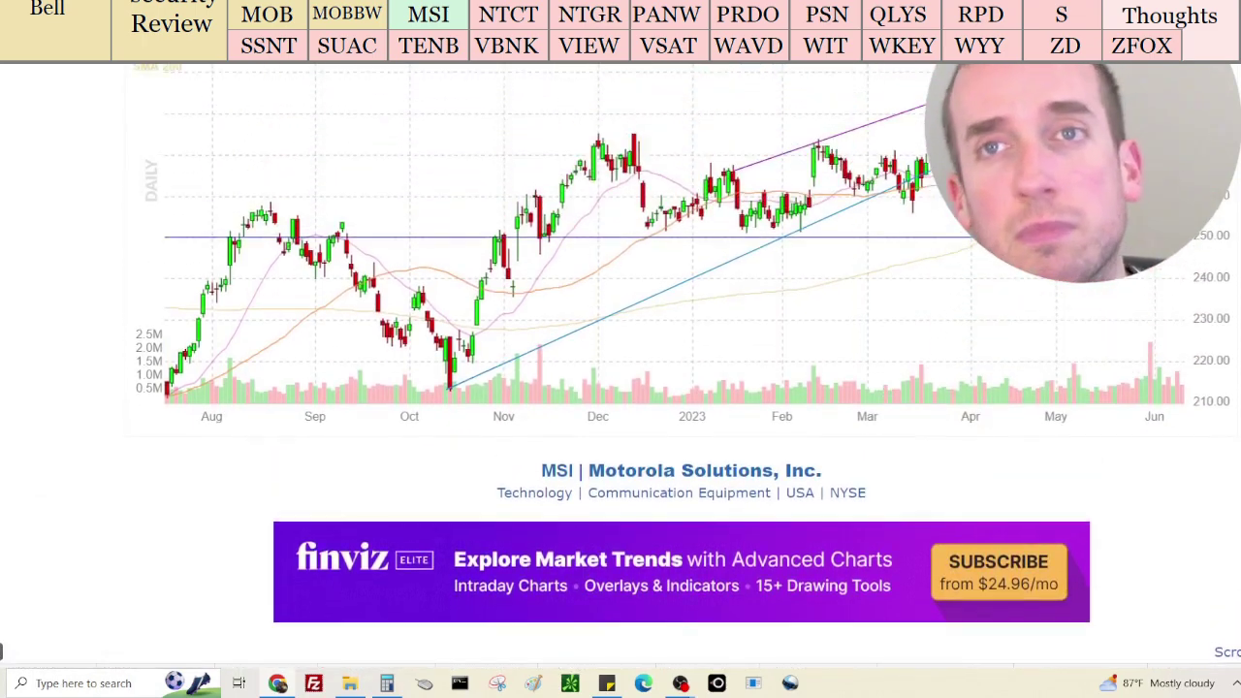
scroll(824, 556, "down", 3)
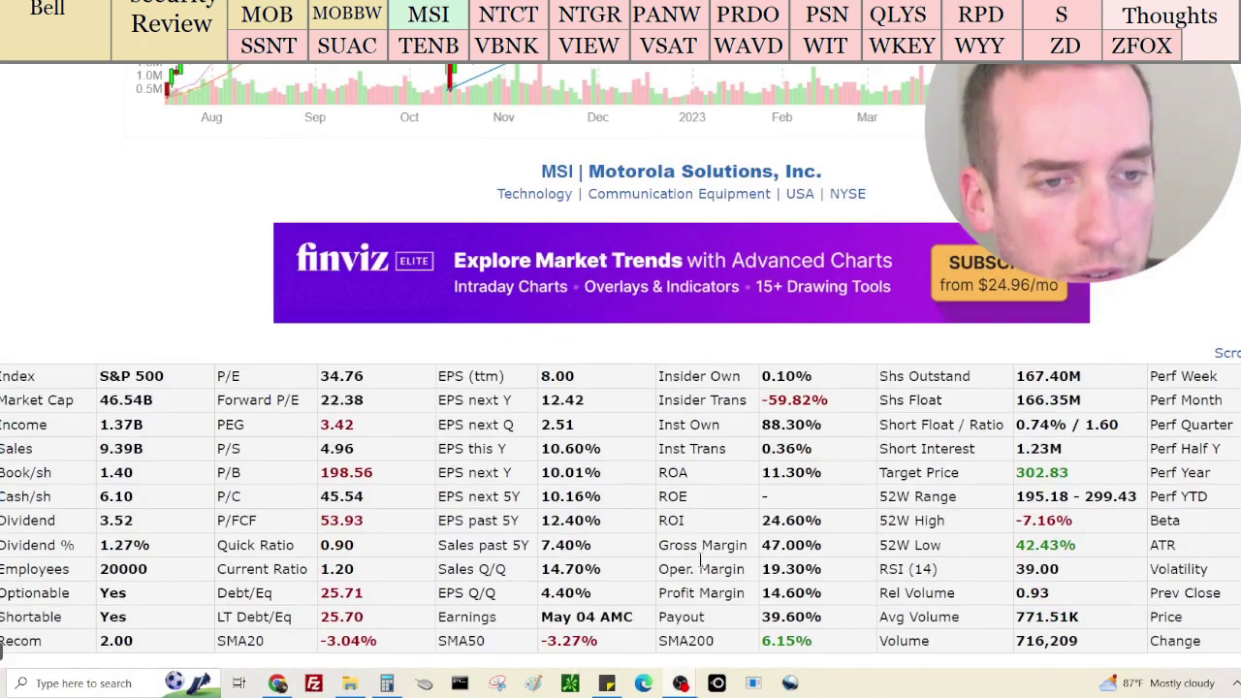
Clear the calculator and try subtracting the 6,014,000,000 debt from the 166,350,000 share float
left_click(386, 684)
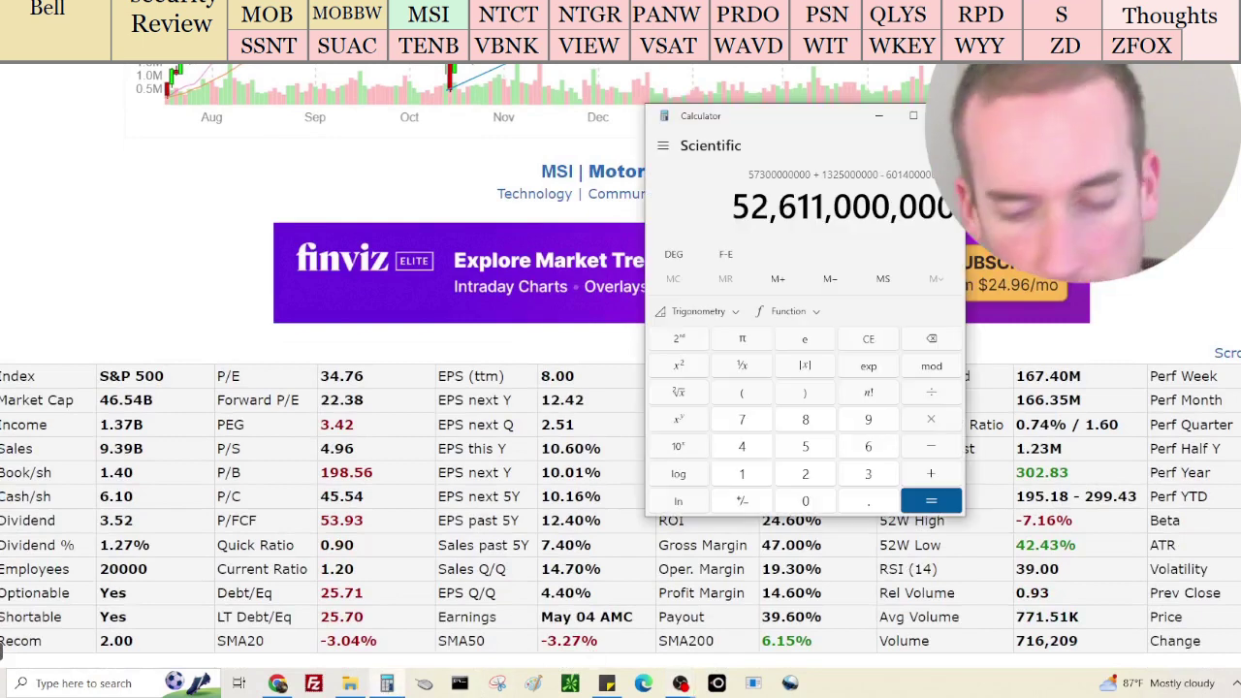
key("Escape")
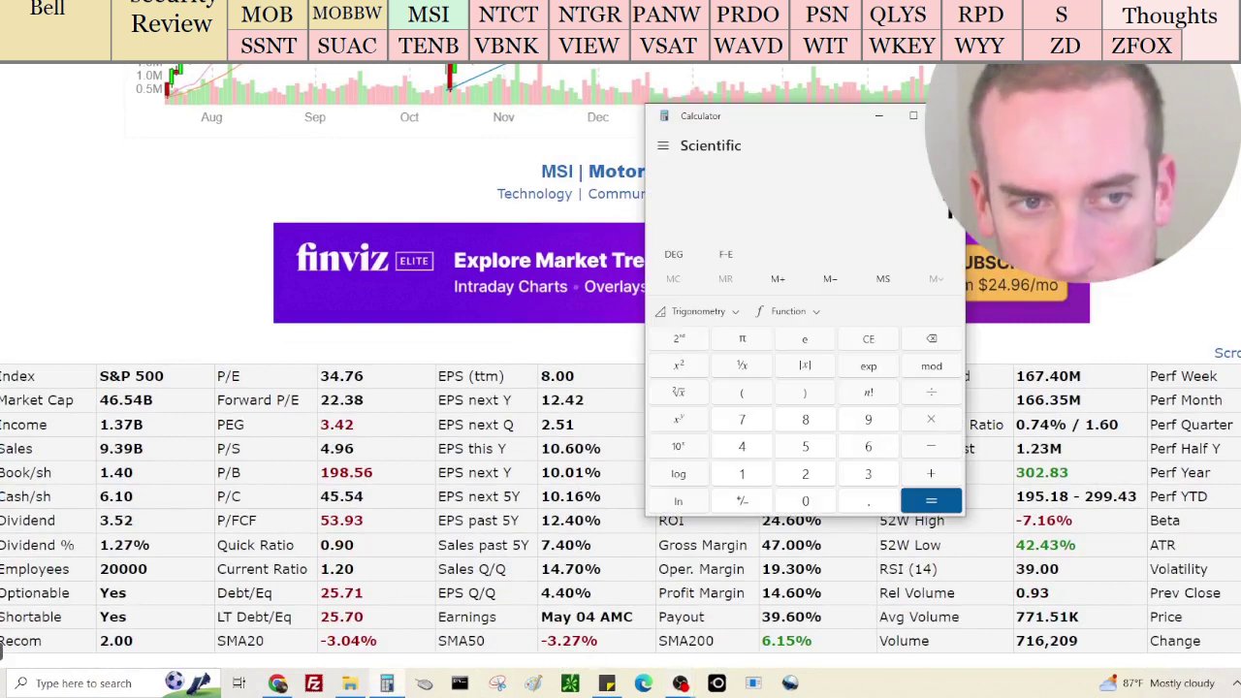
type("166350000-6014000000")
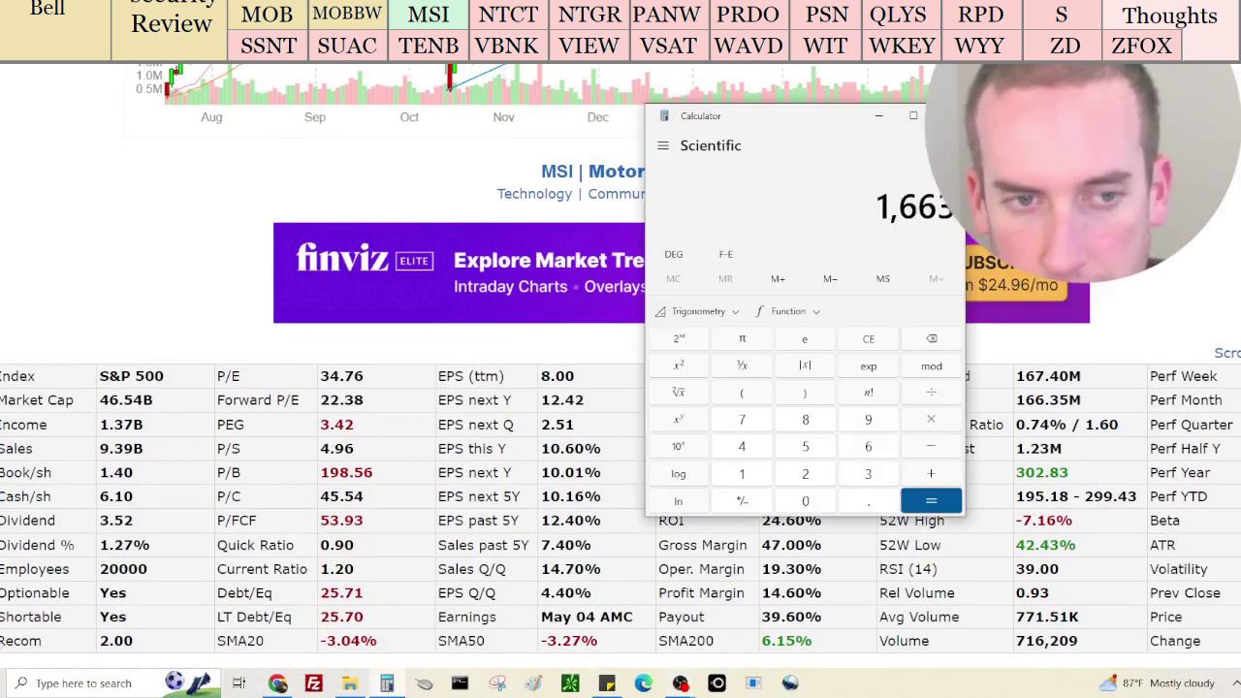
key("Return")
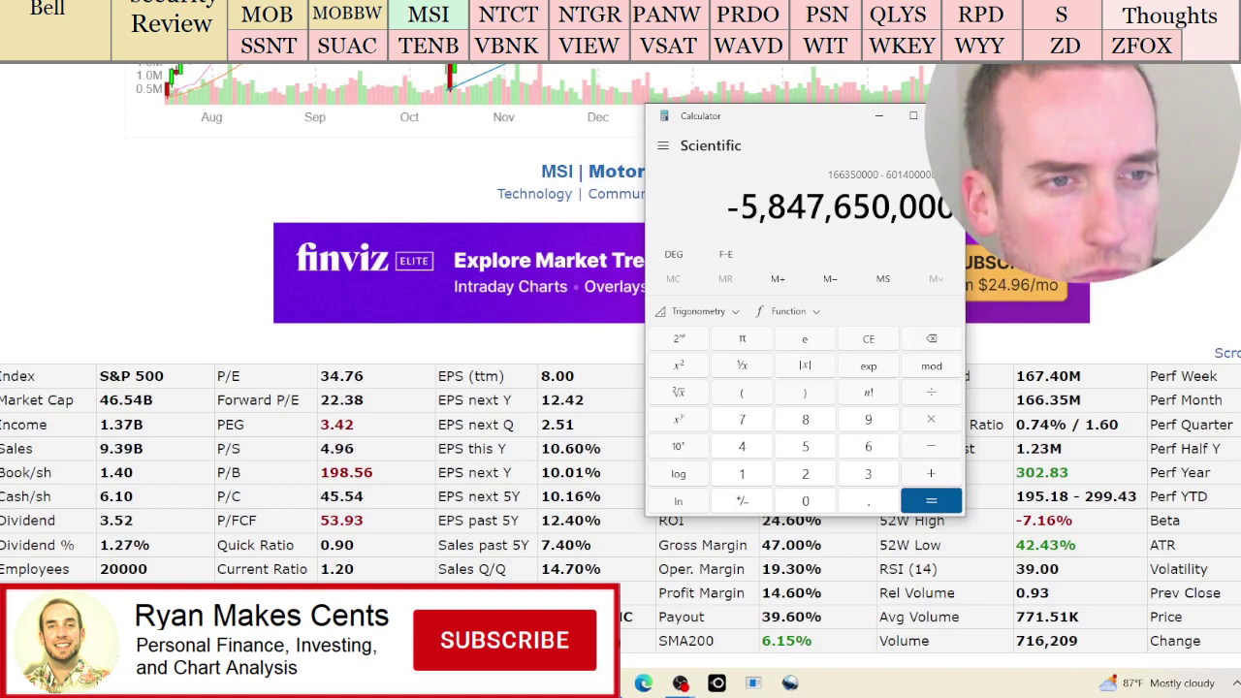
Recall the debt-adjusted total from the calculation history and try to divide it by the 166,350,000 share float
key("ctrl+h")
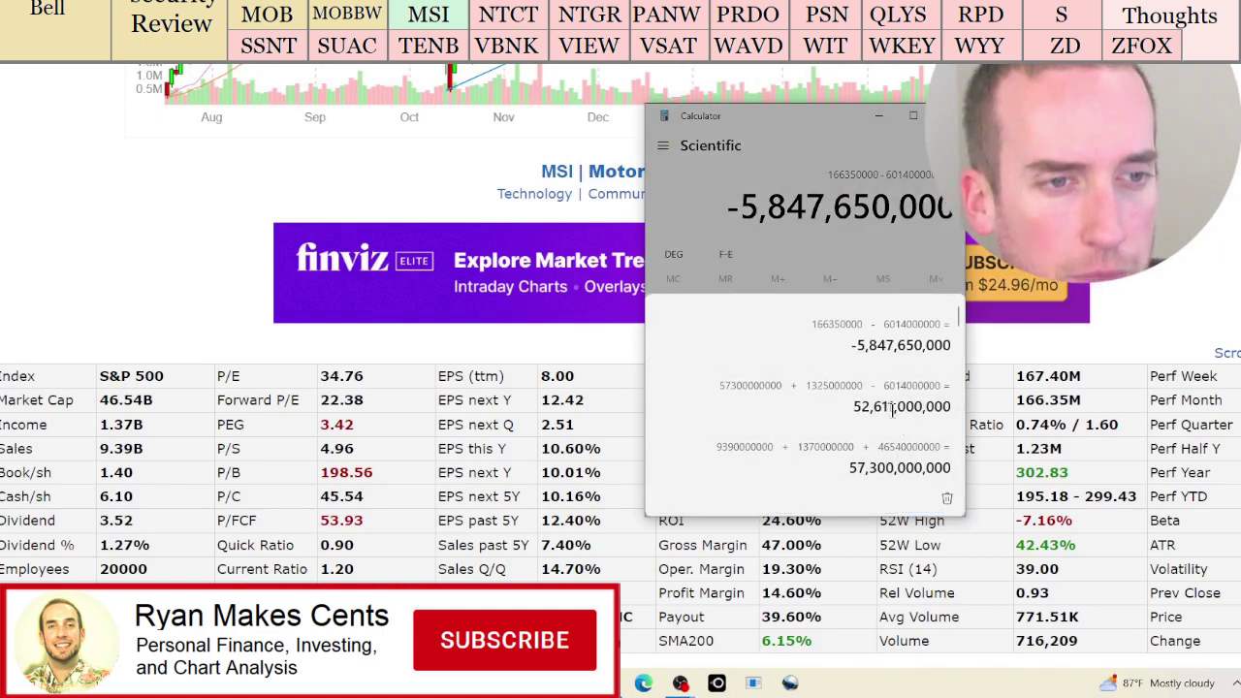
left_click(812, 407)
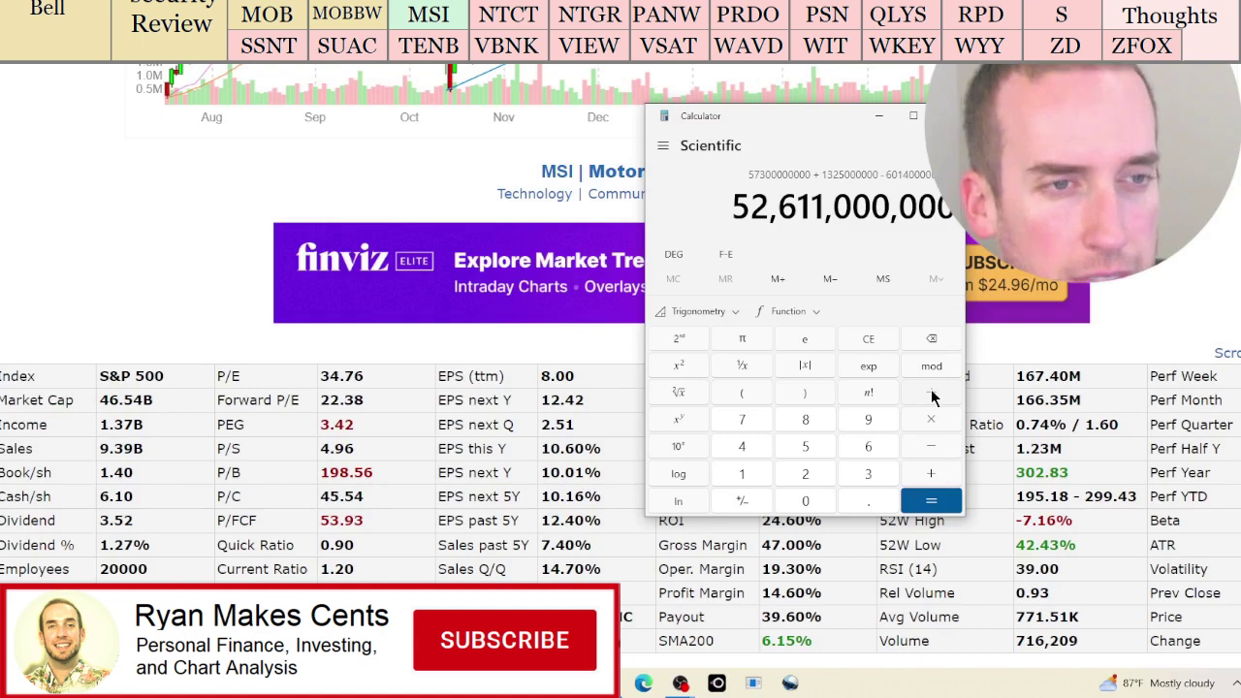
type("166")
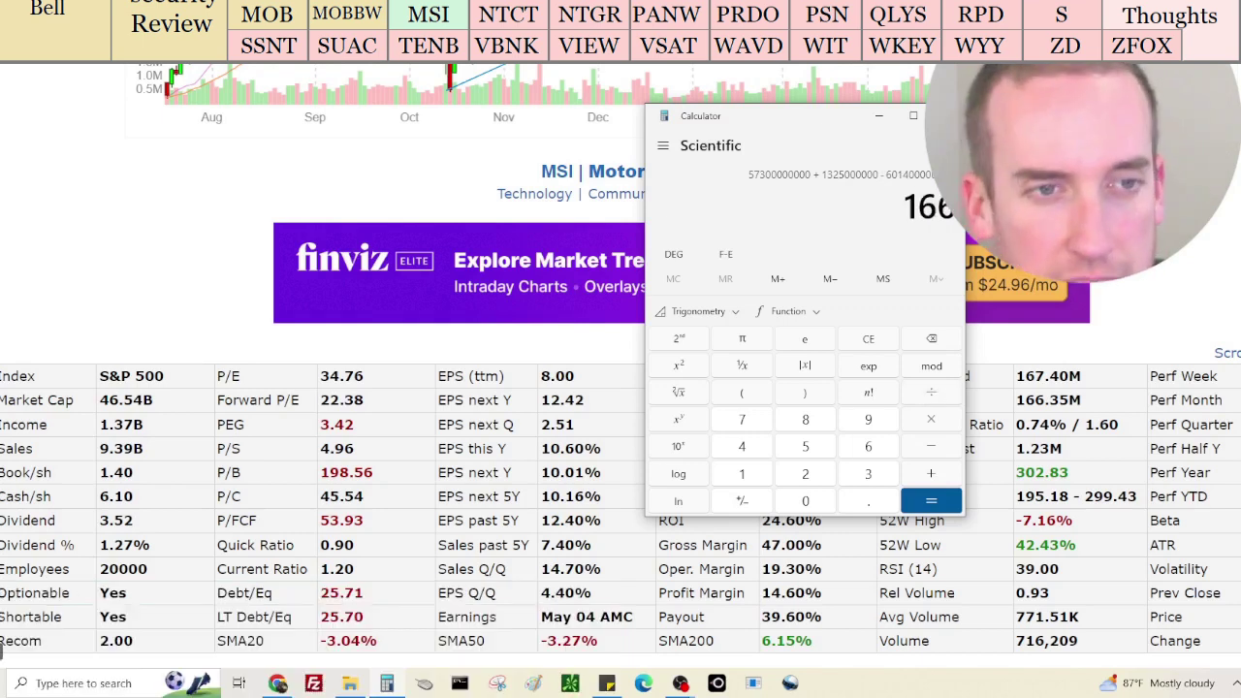
type("3500000")
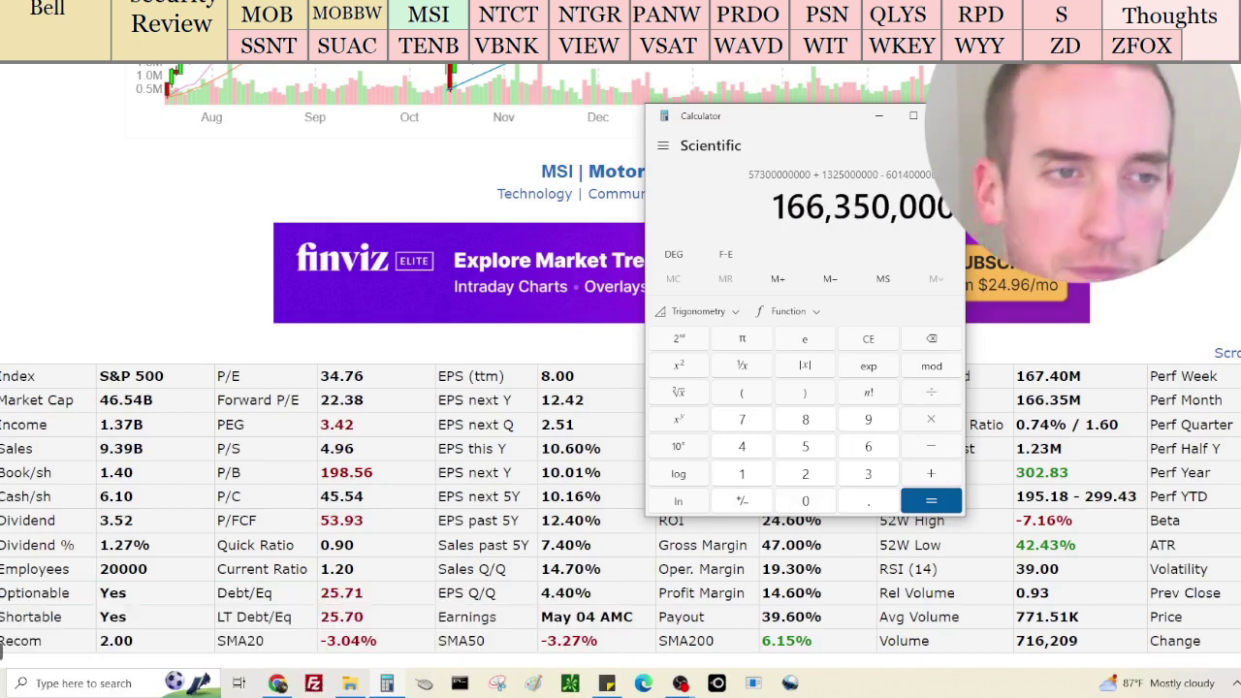
key("Return")
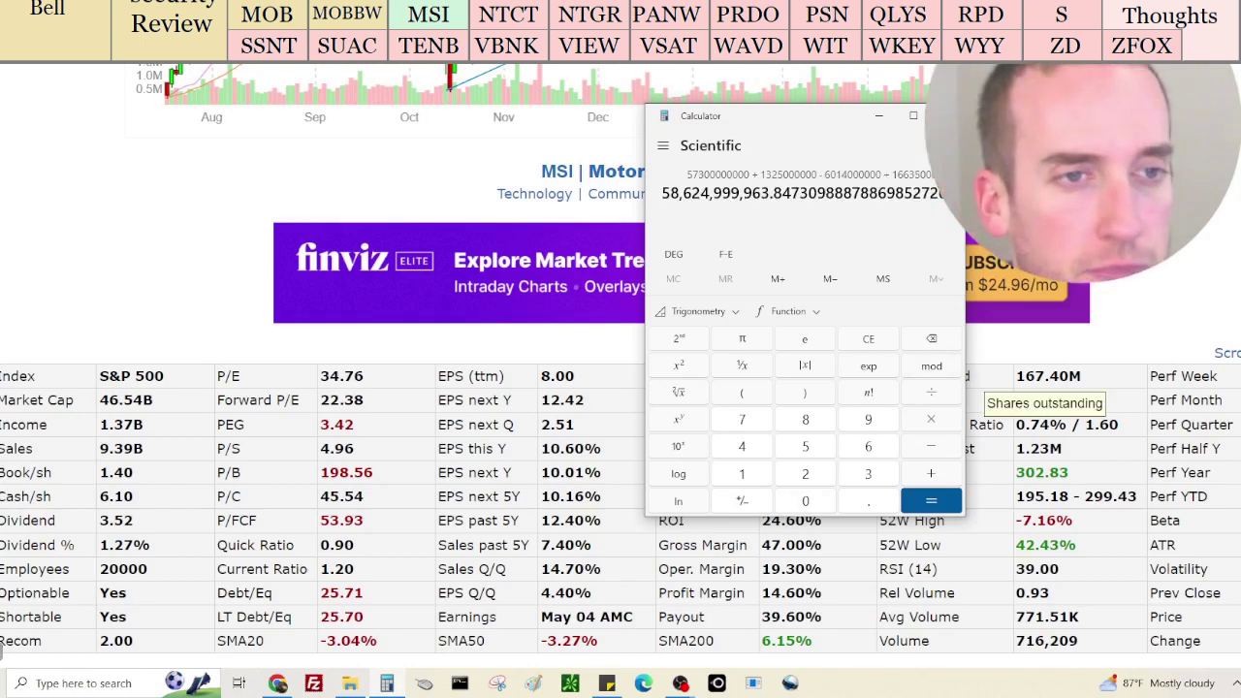
Recall the debt-adjusted total of 52,611,000,000 from the calculation history and divide it by MSI's 166,350,000 share float
left_click(945, 145)
scroll(857, 420, "down", 1)
left_click(816, 463)
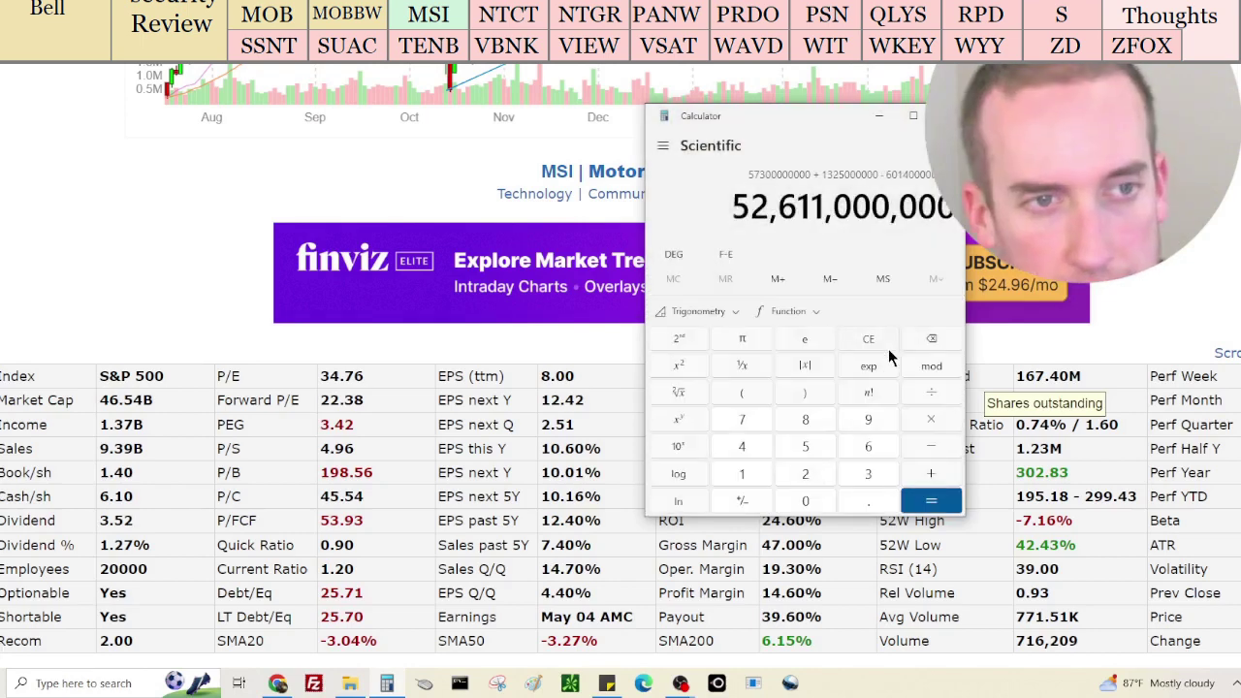
key("ctrl+h")
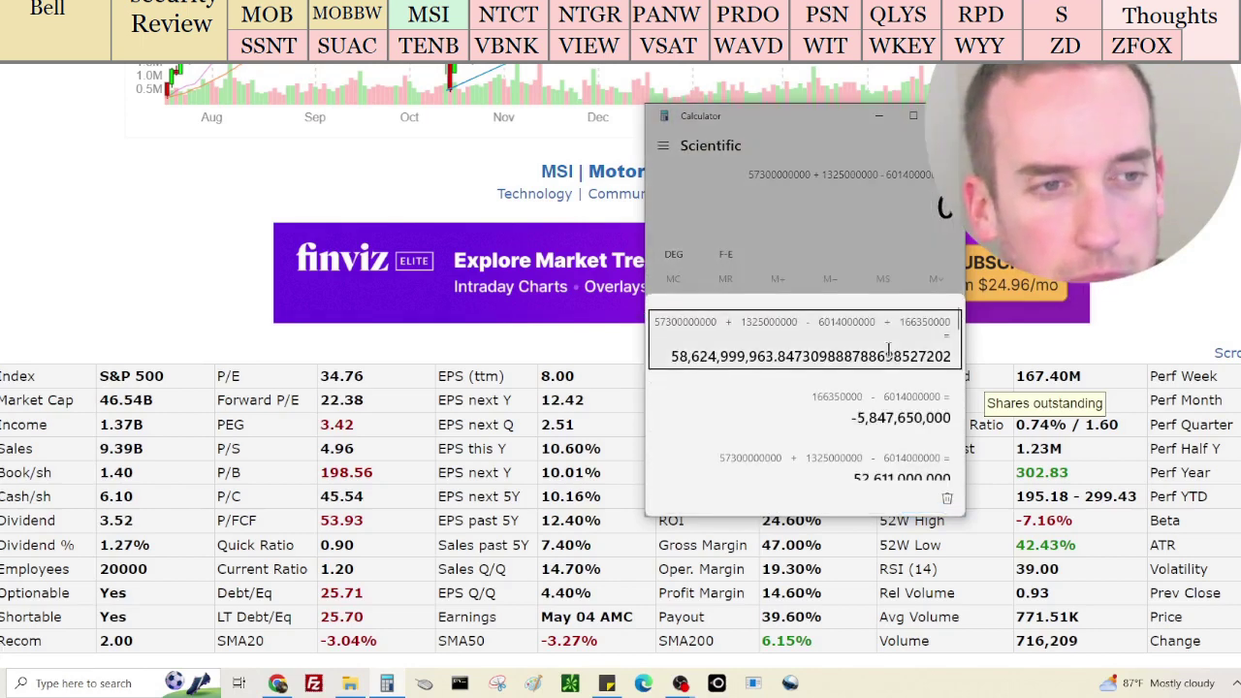
scroll(801, 419, "down", 1)
left_click(799, 414)
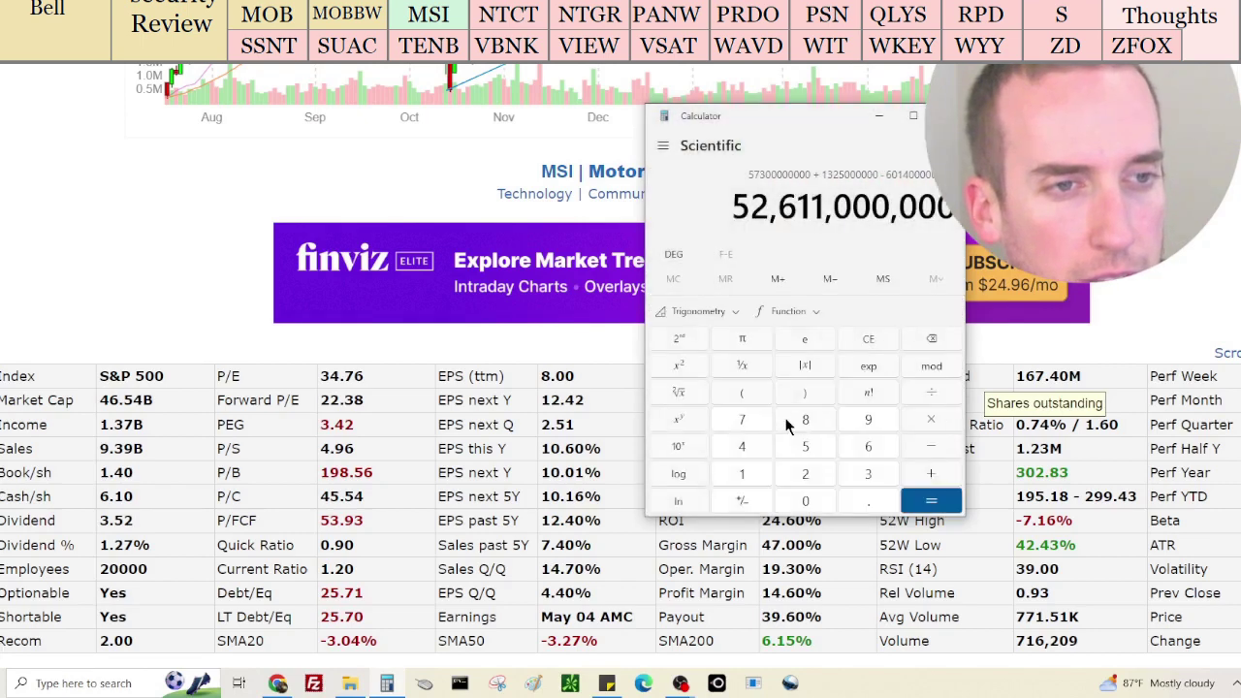
left_click(919, 499)
key("plus")
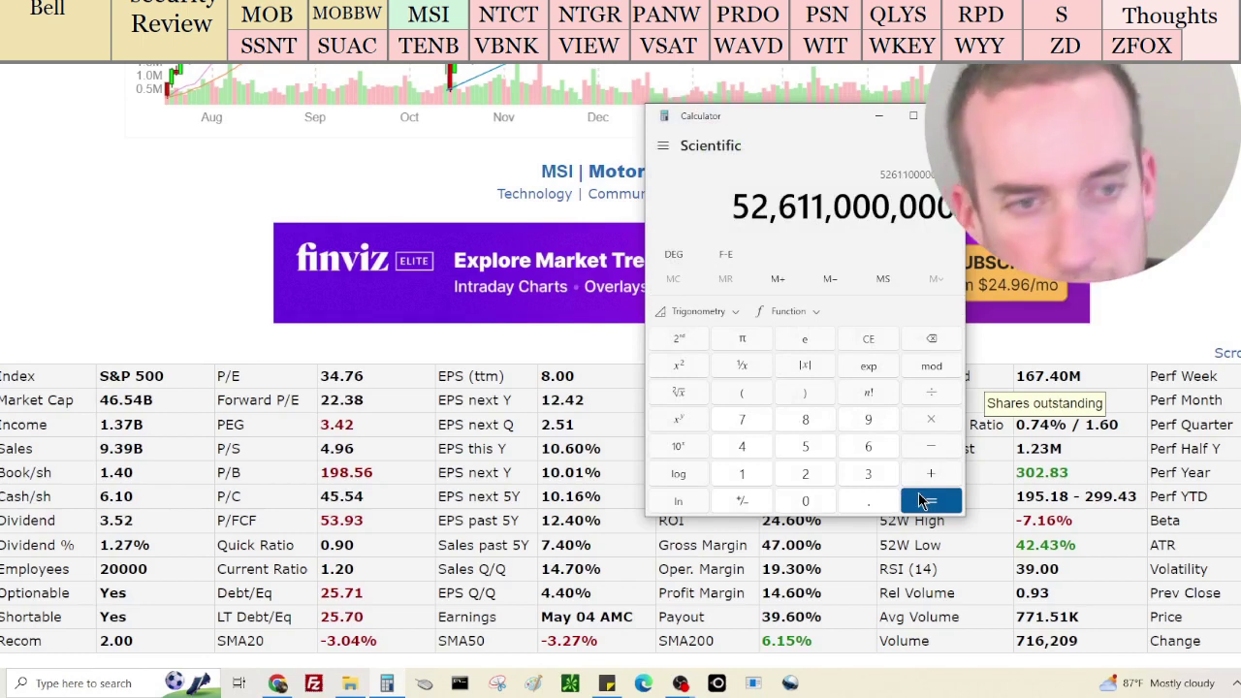
type("166")
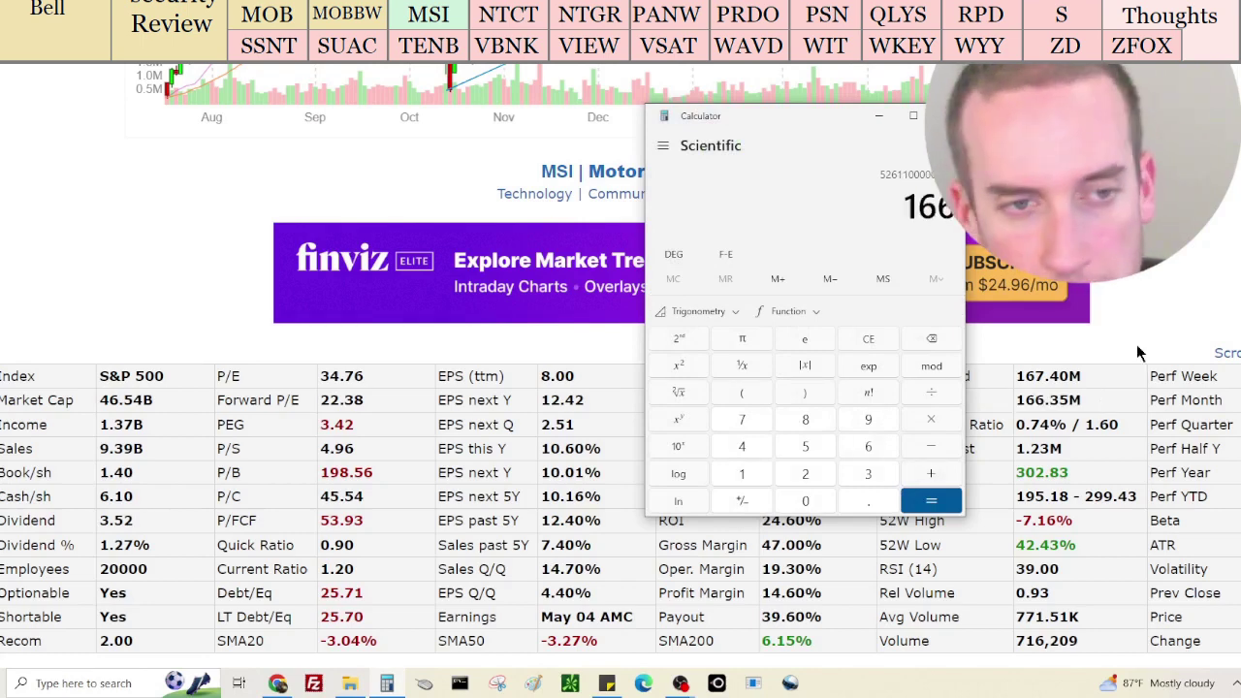
type(",350,000")
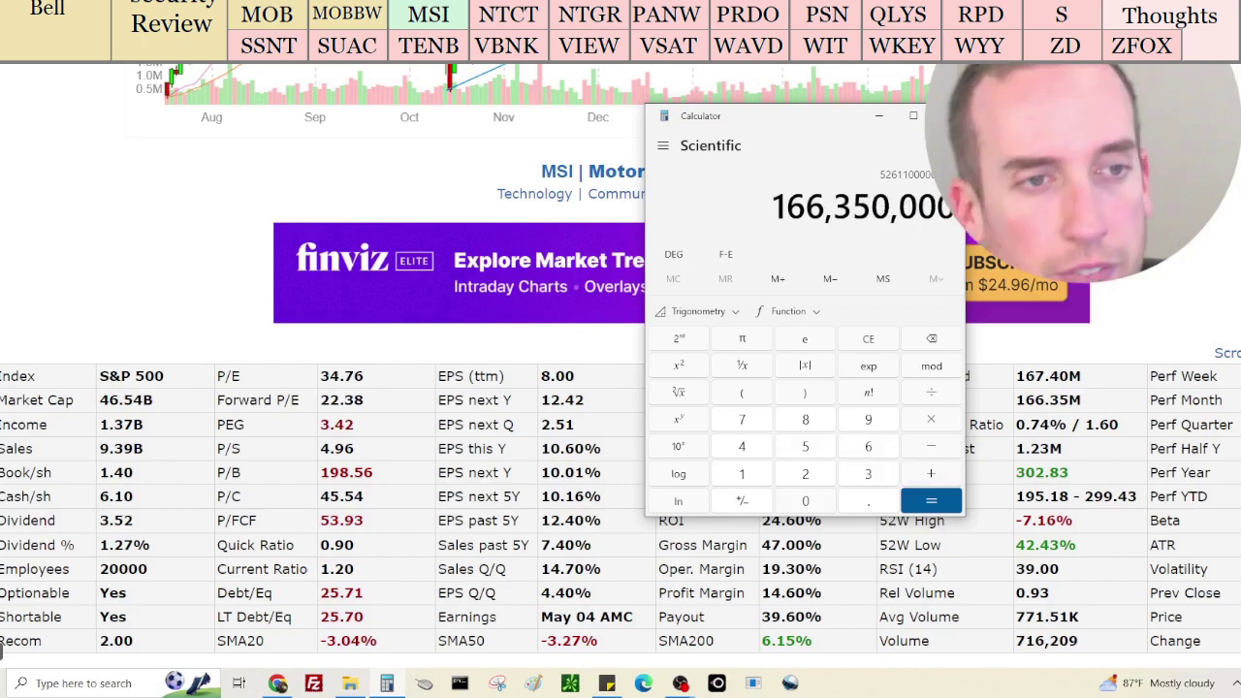
key("Return")
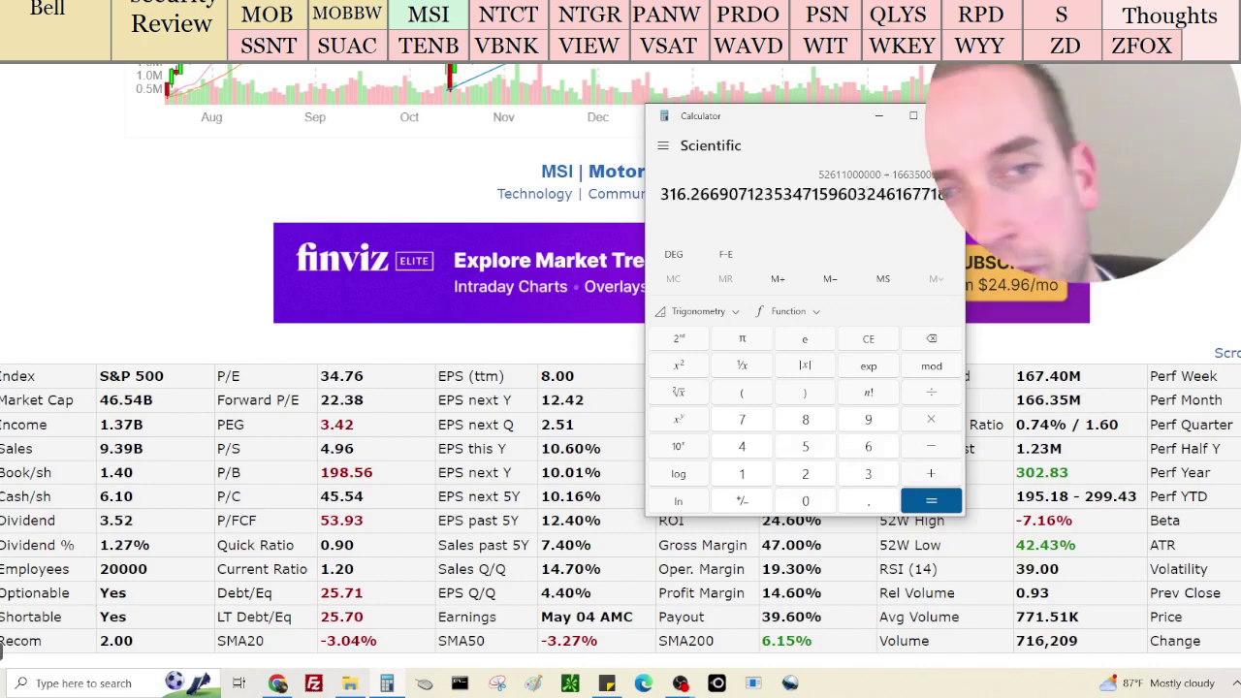
Compare MSI's daily price chart with its key statistics, and switch the chart to the monthly timeframe
left_click(1225, 247)
scroll(1224, 247, "up", 4)
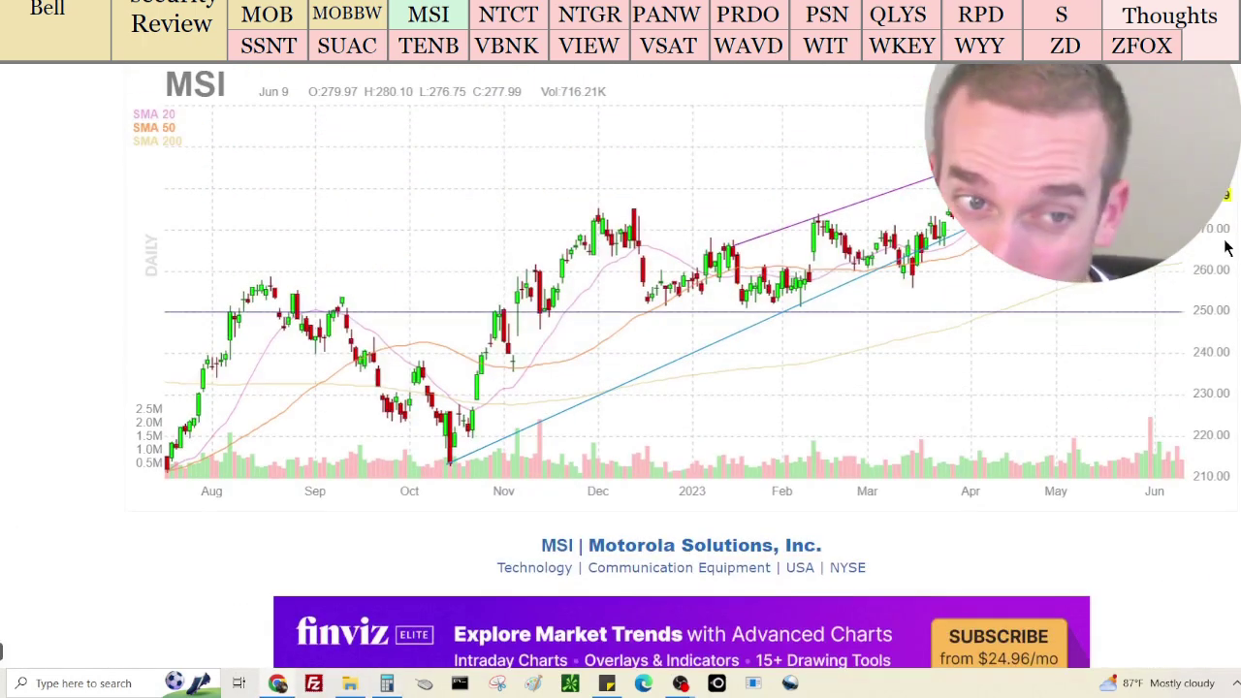
scroll(1224, 247, "down", 3)
scroll(1224, 247, "up", 3)
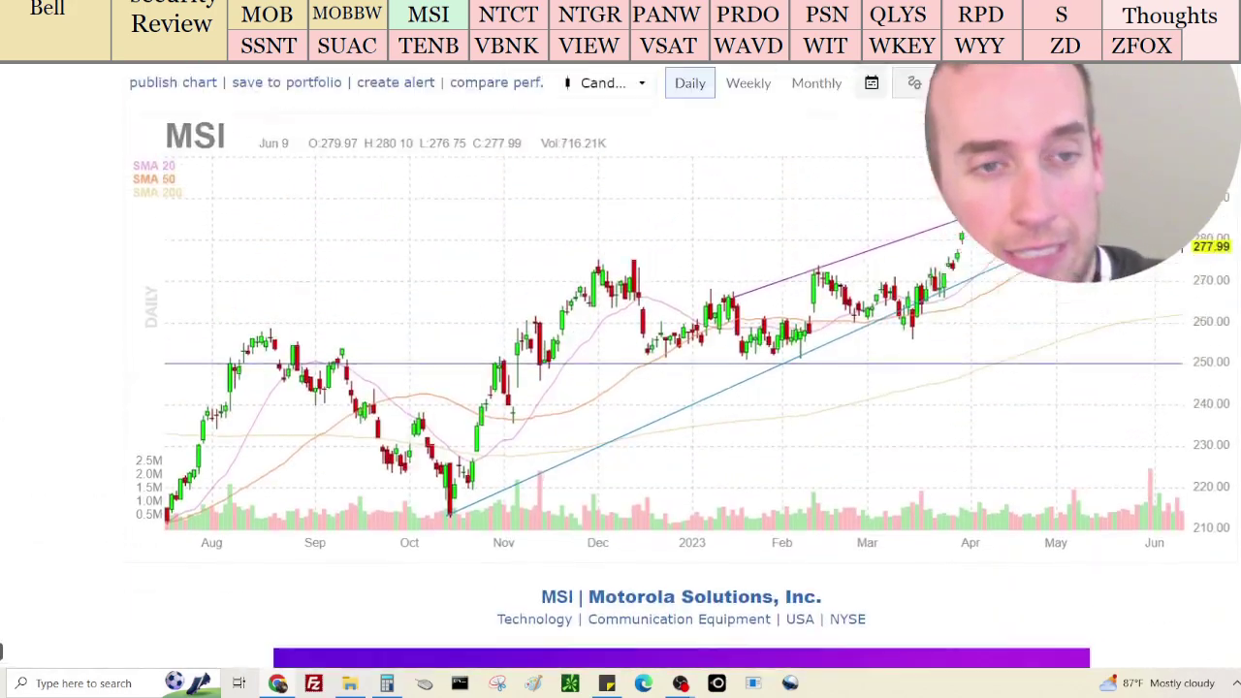
scroll(1225, 247, "down", 4)
mouse_move(1069, 473)
left_mouse_down()
mouse_move(1037, 472)
mouse_move(1073, 474)
left_mouse_up()
scroll(1073, 474, "up", 4)
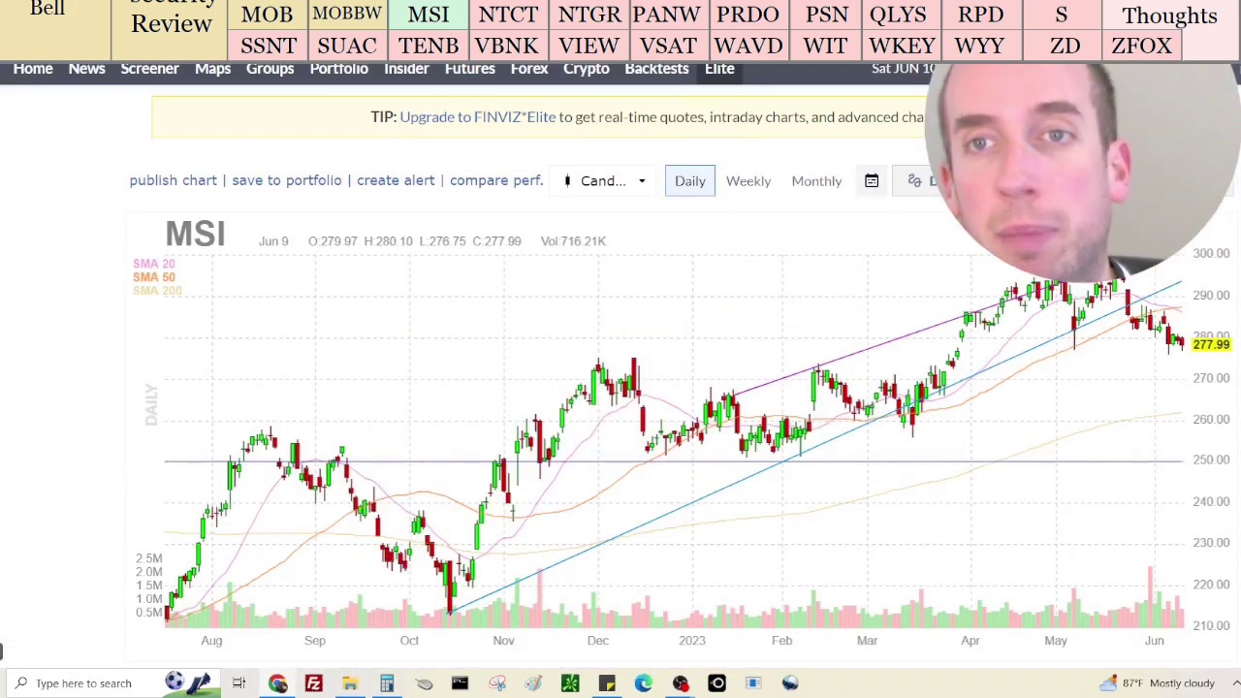
left_click(815, 184)
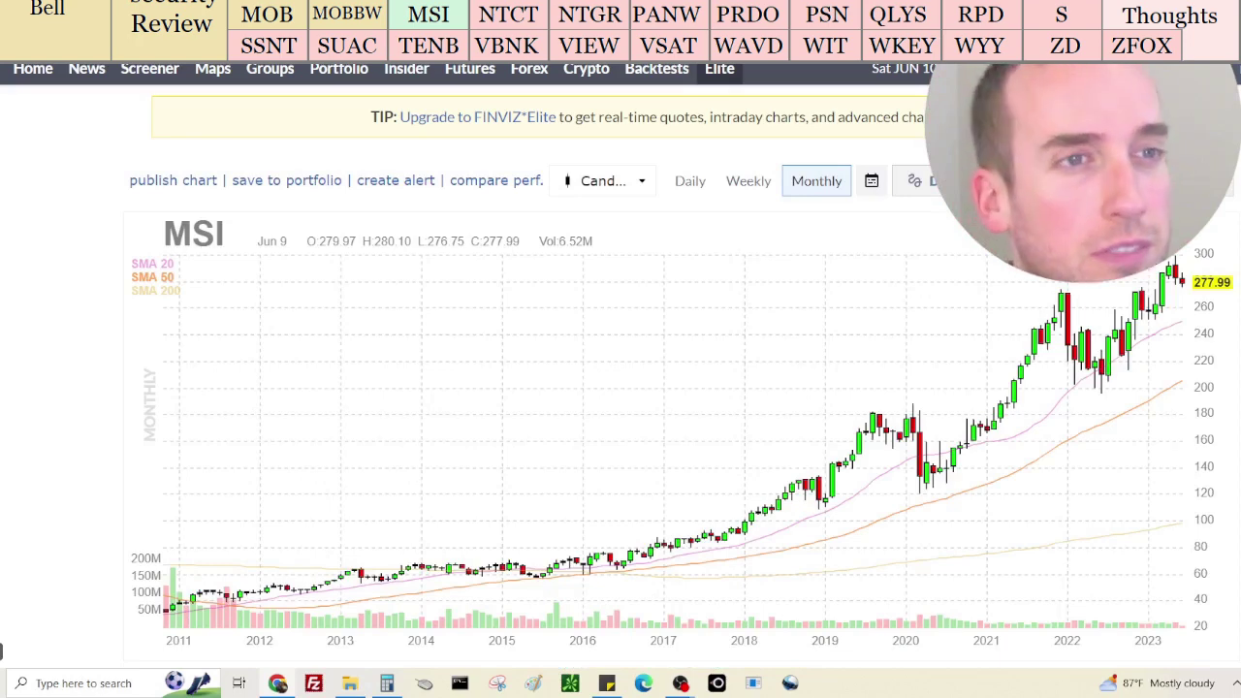
Look up MSI's 10-year average annual return and its institutional ownership
key("ctrl+Tab")
left_click(843, 164)
type("msi")
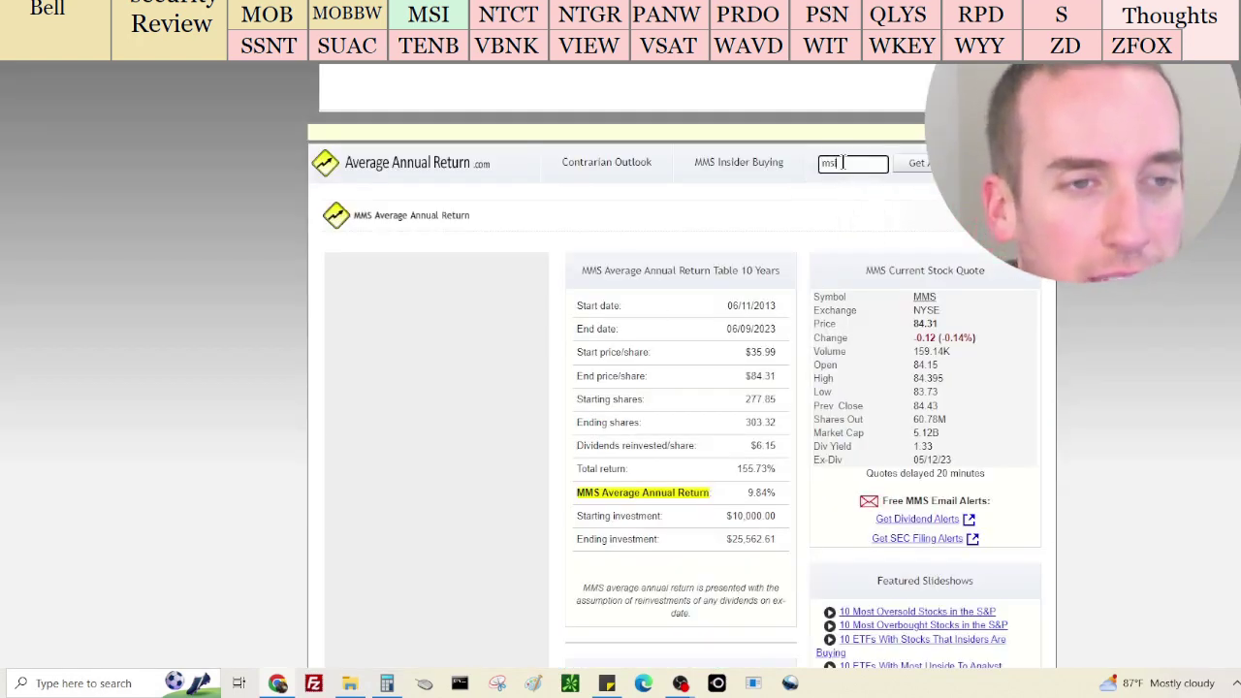
key("ctrl+Tab")
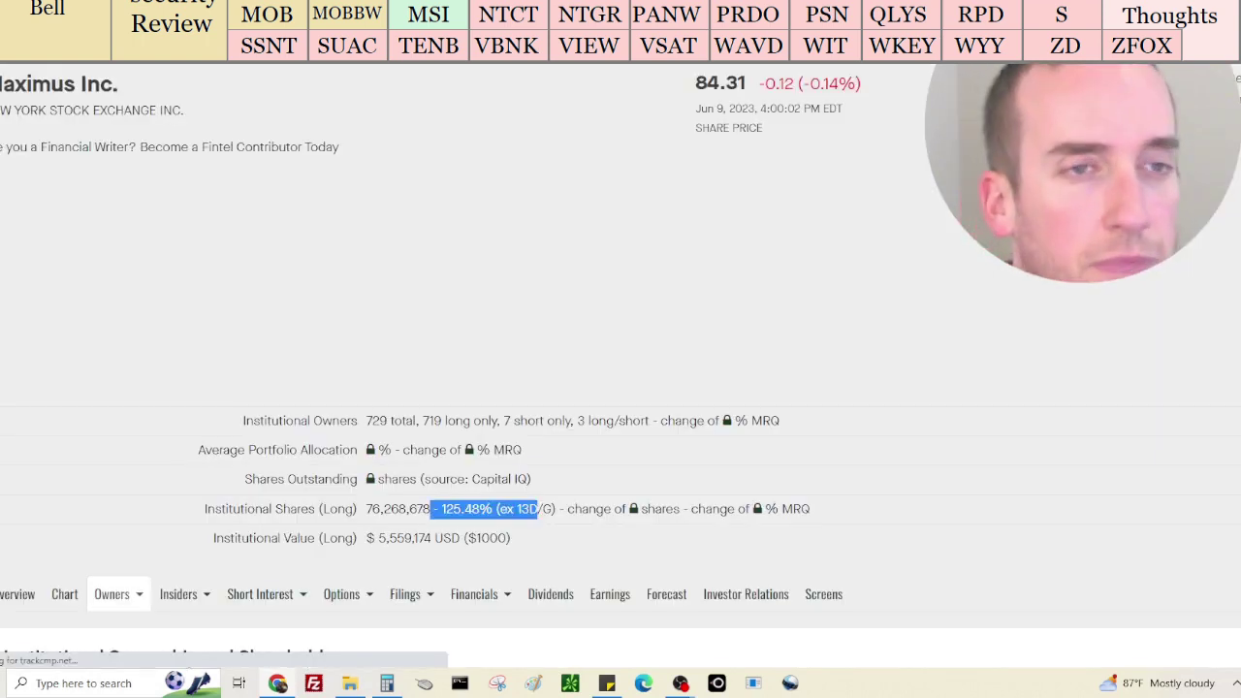
key("ctrl+shift+Tab")
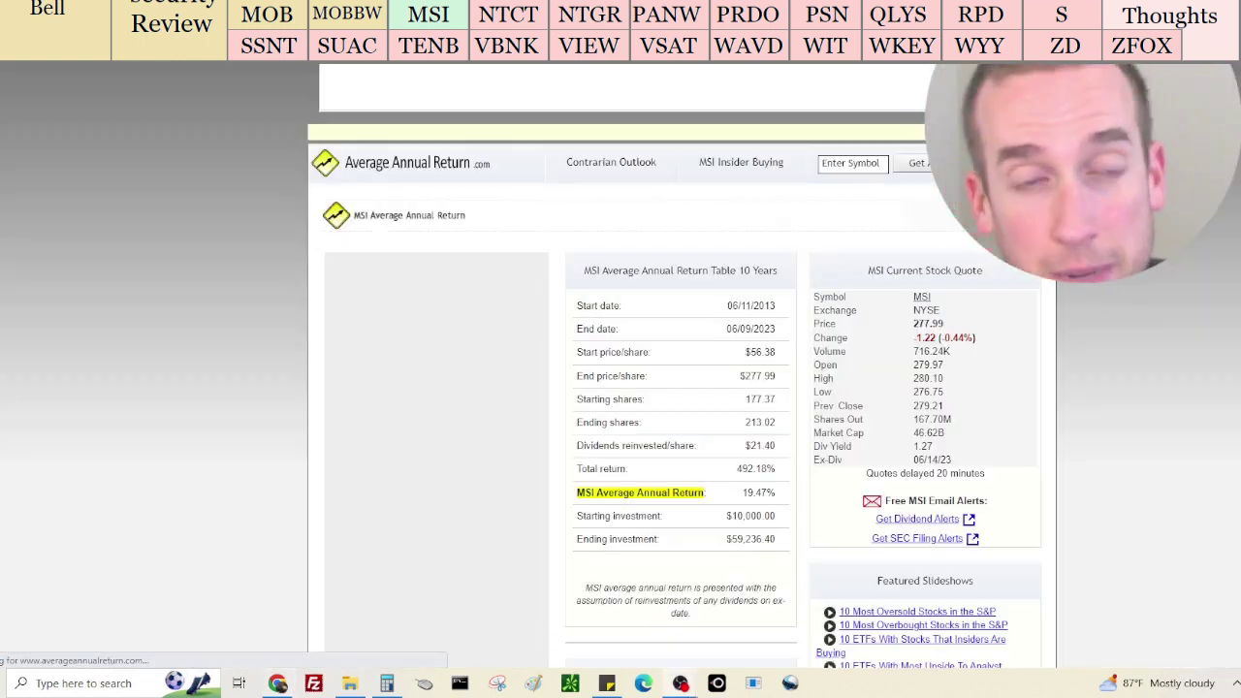
key("ctrl+shift+Tab")
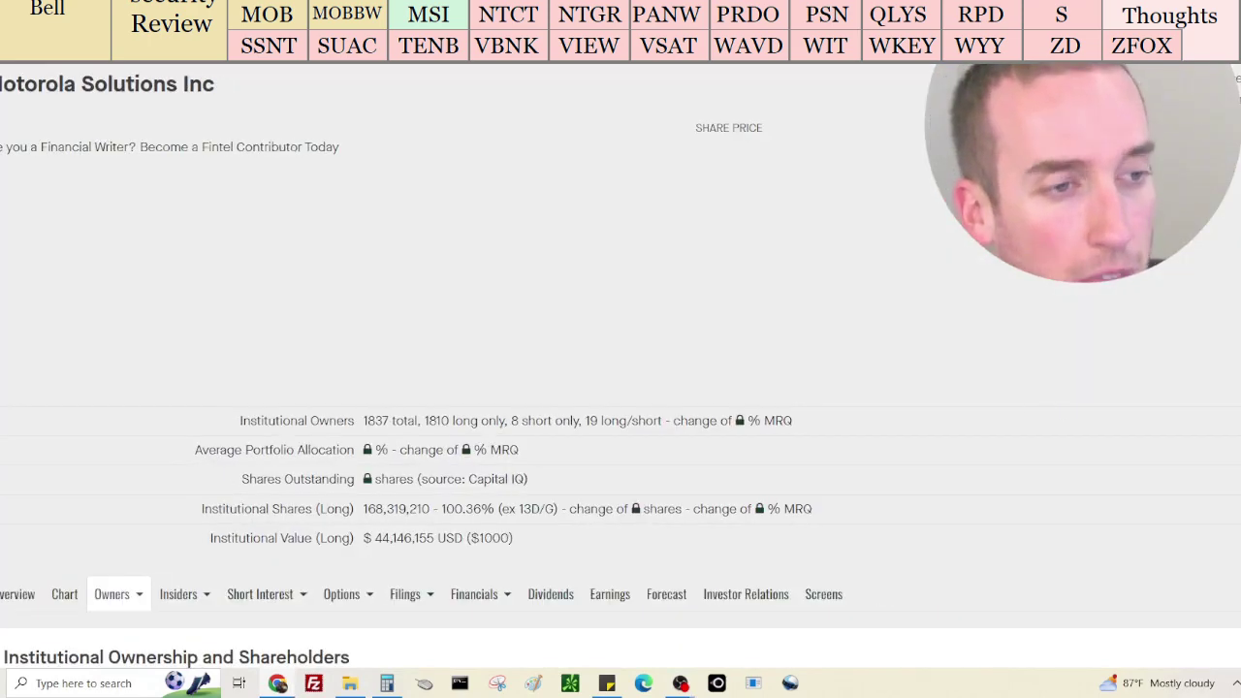
Return to MSI's stock page and examine its key statistics and long-term monthly price trend
key("ctrl+shift+Tab")
scroll(840, 485, "down", 5)
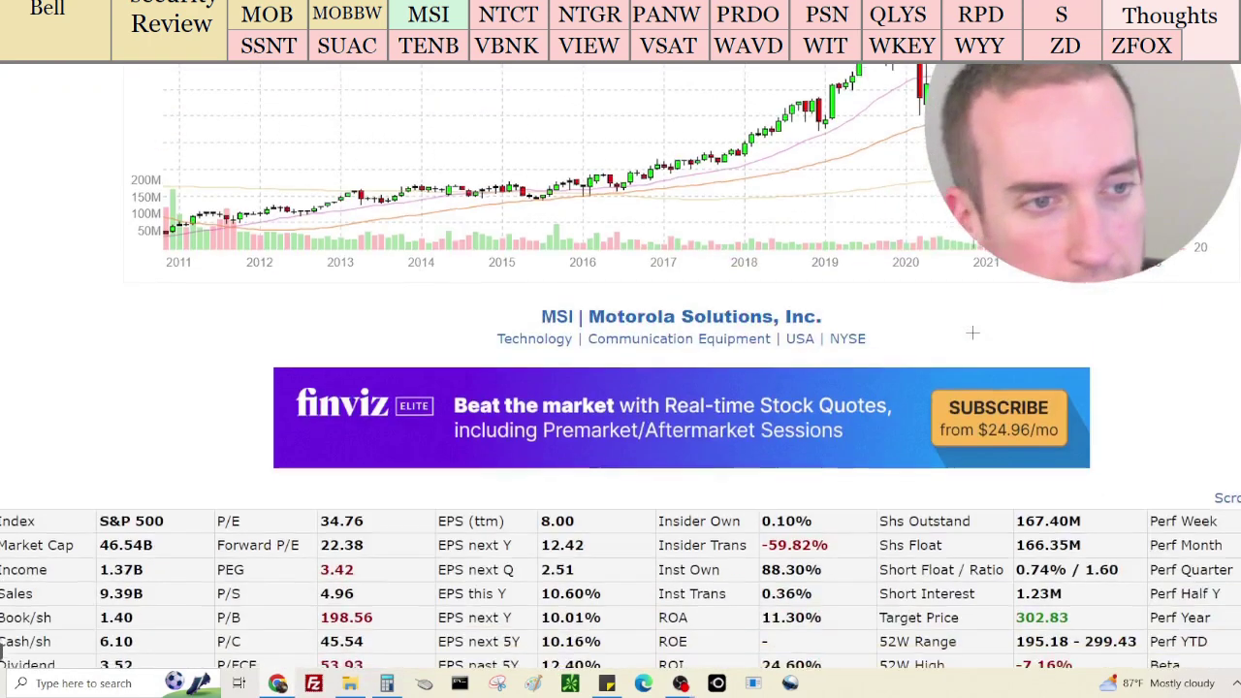
scroll(840, 450, "up", 4)
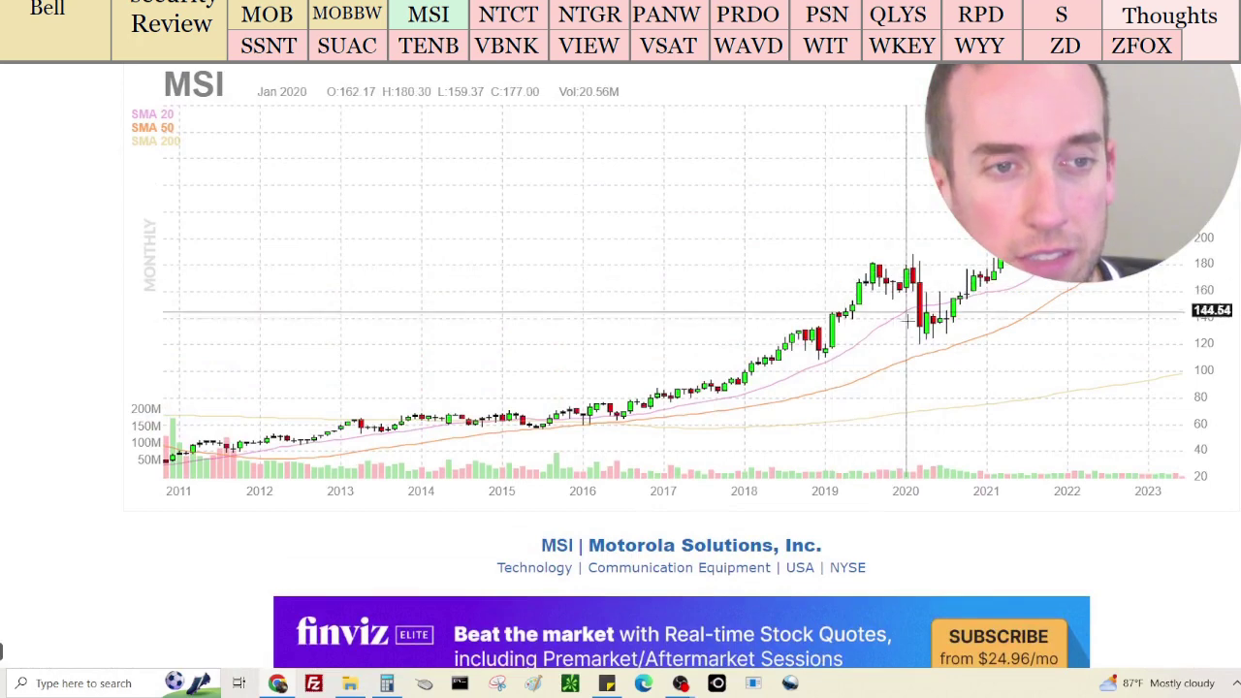
scroll(970, 460, "up", 2)
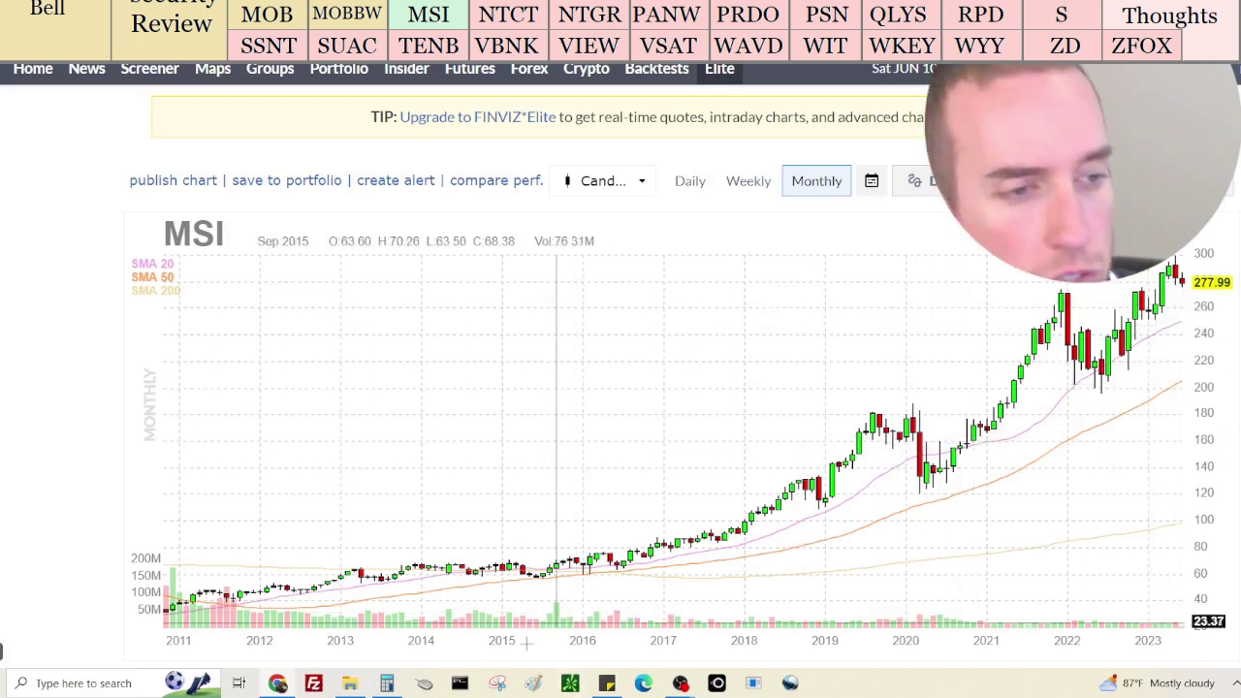
Add the line "MSI - watch for monthly consolidation at 20SMA current $277 fair $316" below MOB in the sticky note
left_click(609, 682)
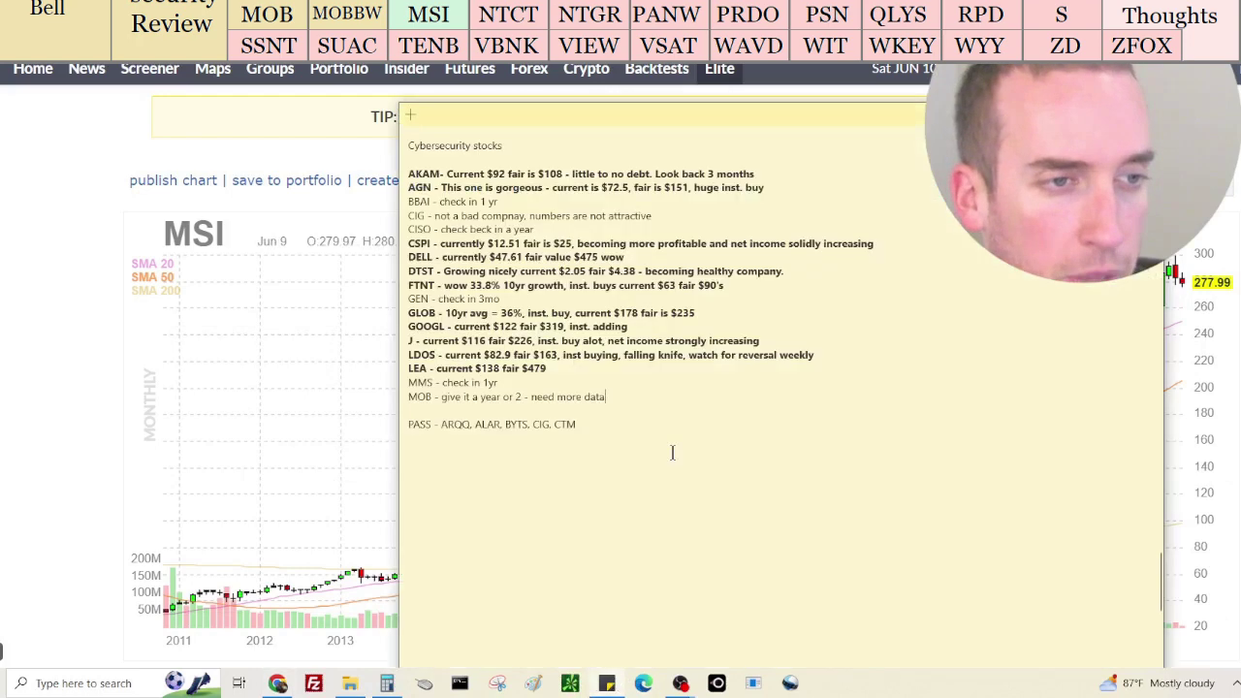
key("Return")
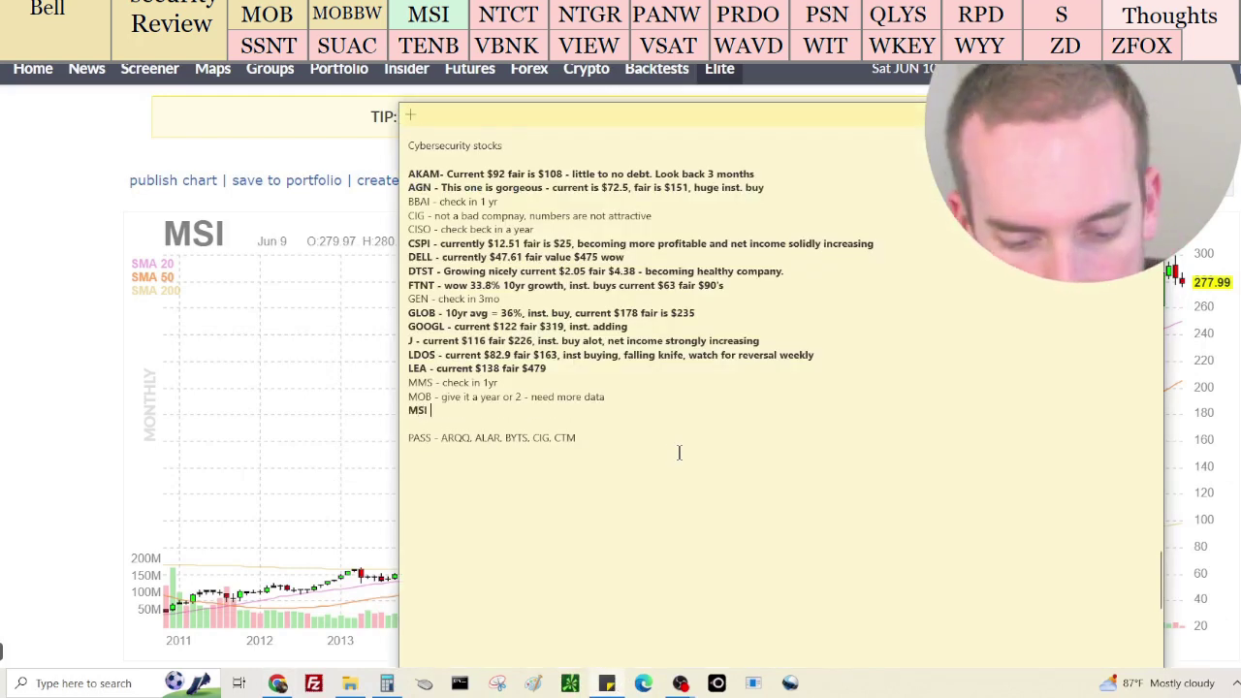
type("MSI - watch for monthly consolidation at 20SMA current $277 fair")
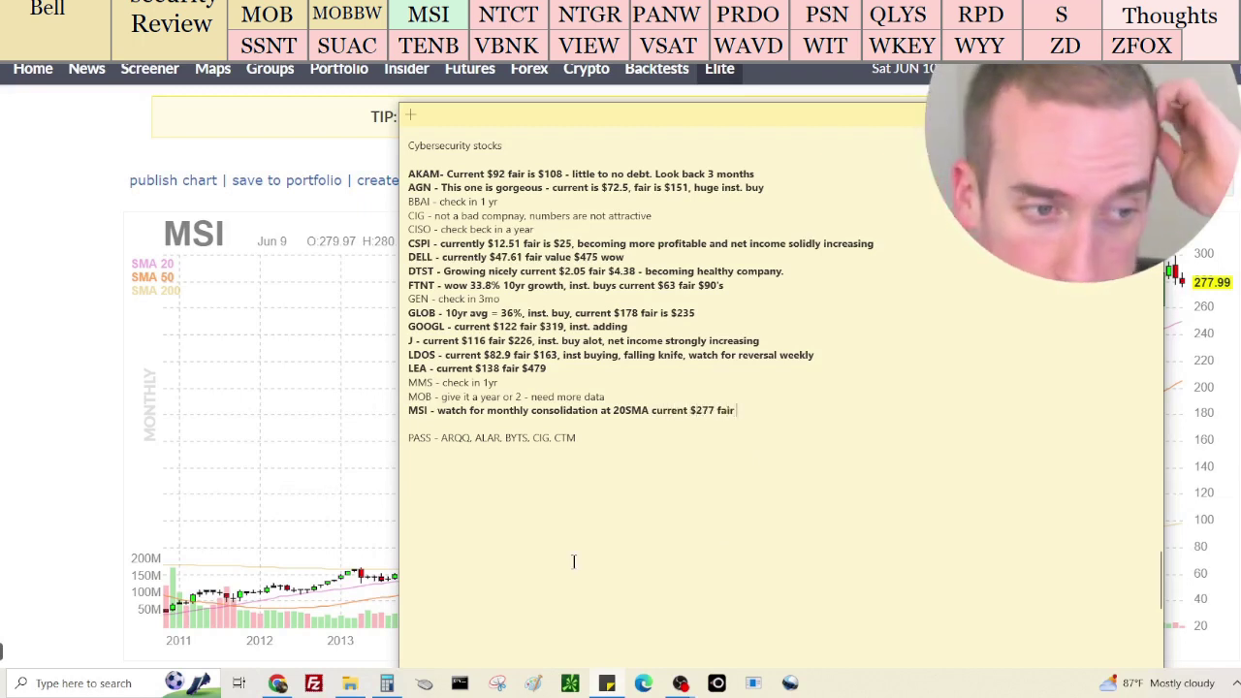
left_click(387, 683)
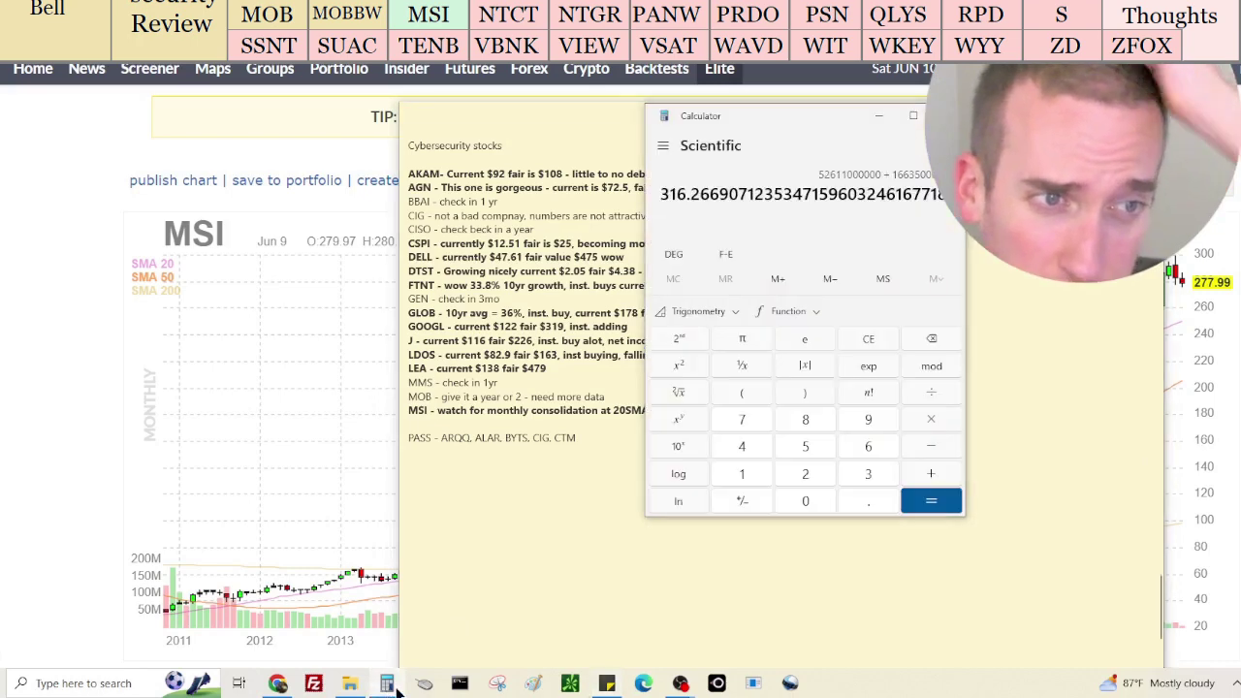
left_click(386, 684)
type("$316")
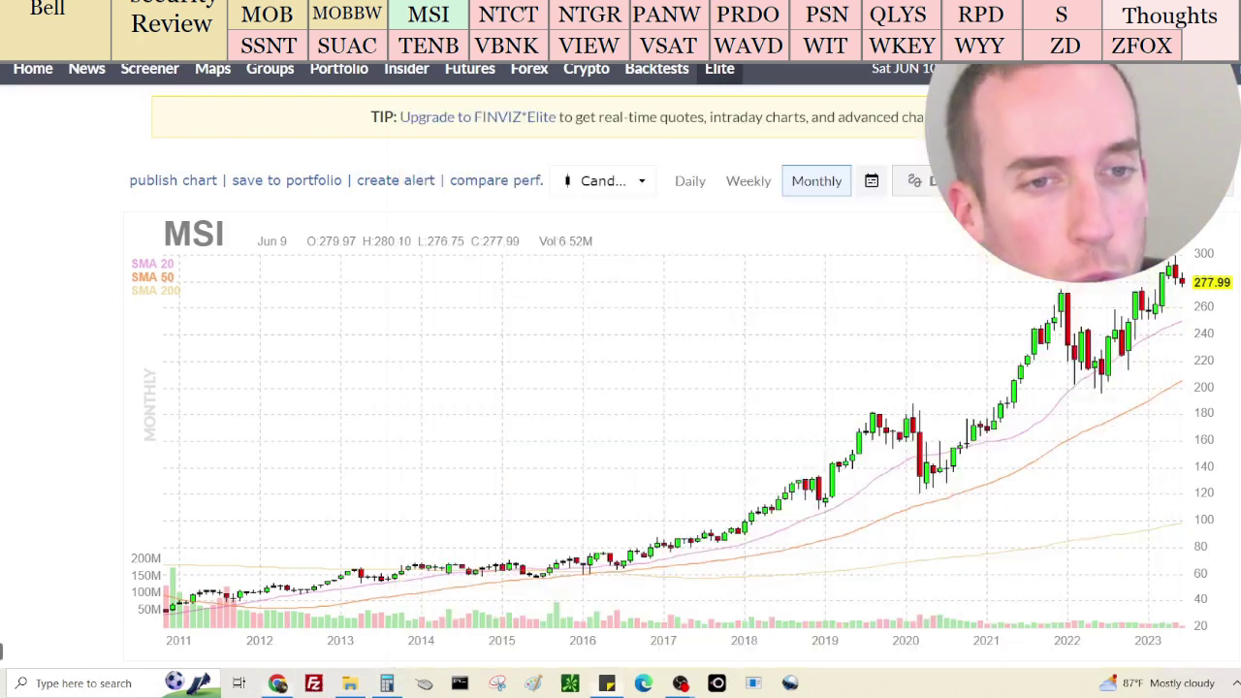
left_click(1, 645)
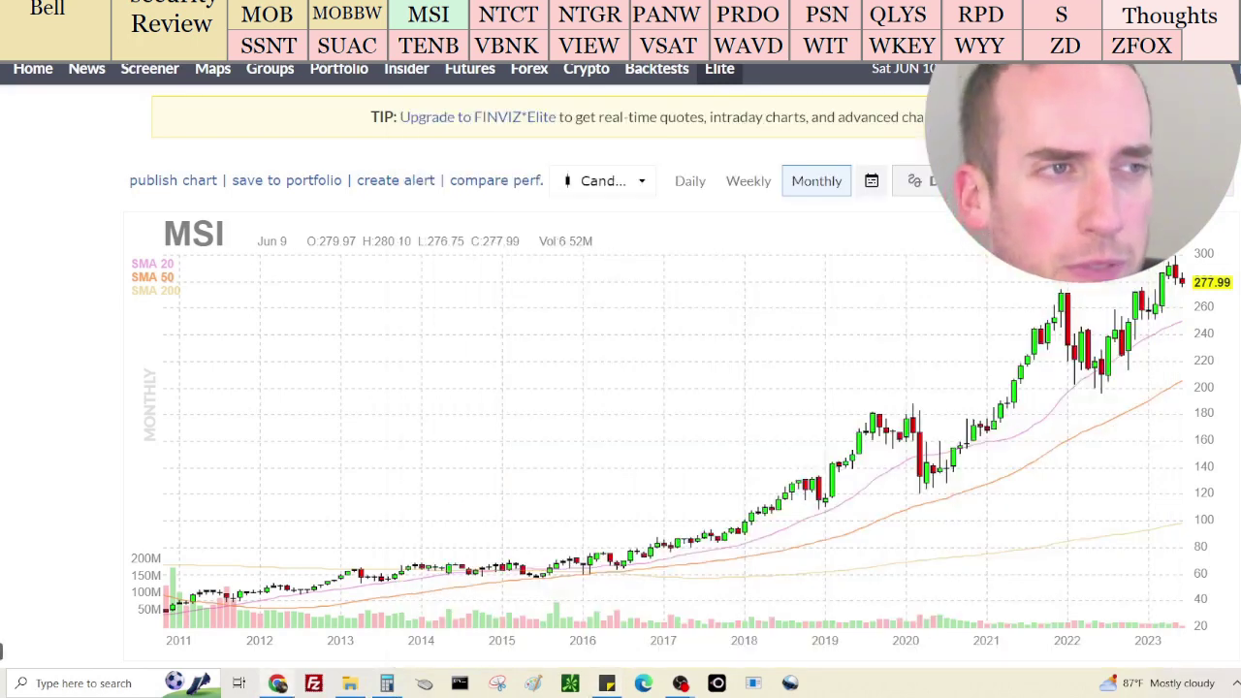
Go to the NTCT stock page and review its daily price chart and key statistics
key("ctrl+Tab")
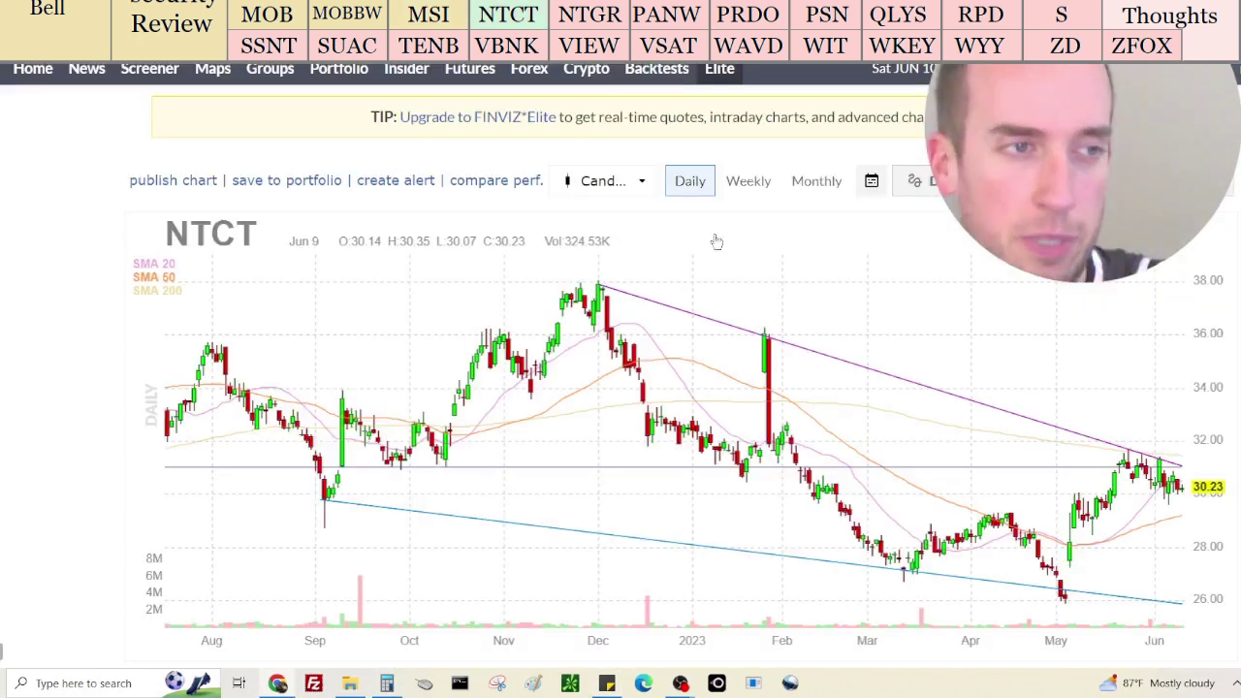
scroll(1, 648, "down", 3)
scroll(1, 648, "down", 2)
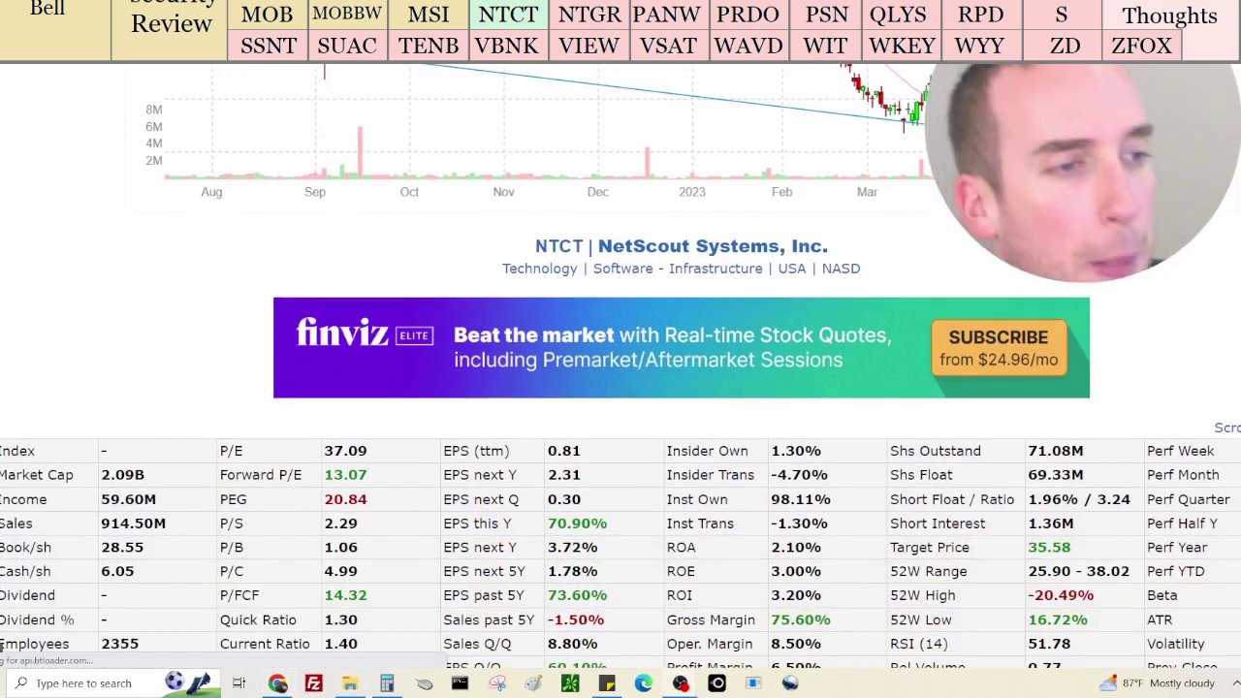
Clear the calculator and add NTCT's sales of 914,500,000, income of 59,600,000 and market cap of 2,090,000,000
left_click(396, 684)
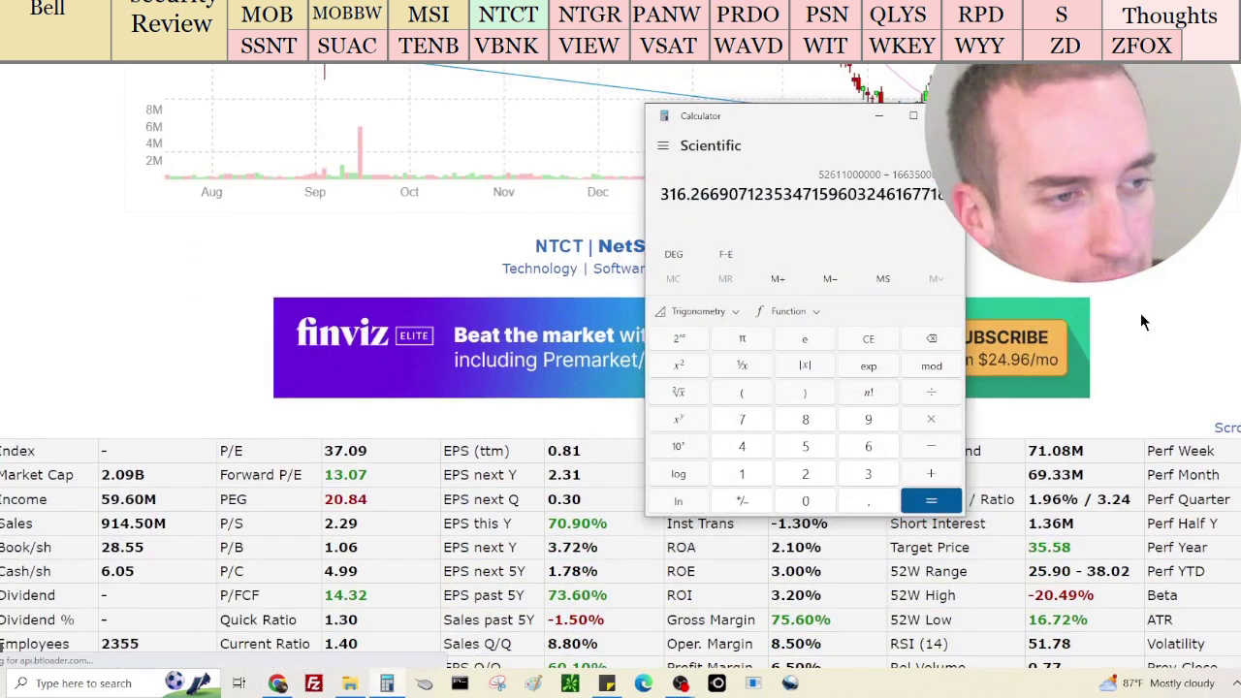
left_click(868, 341)
type("914")
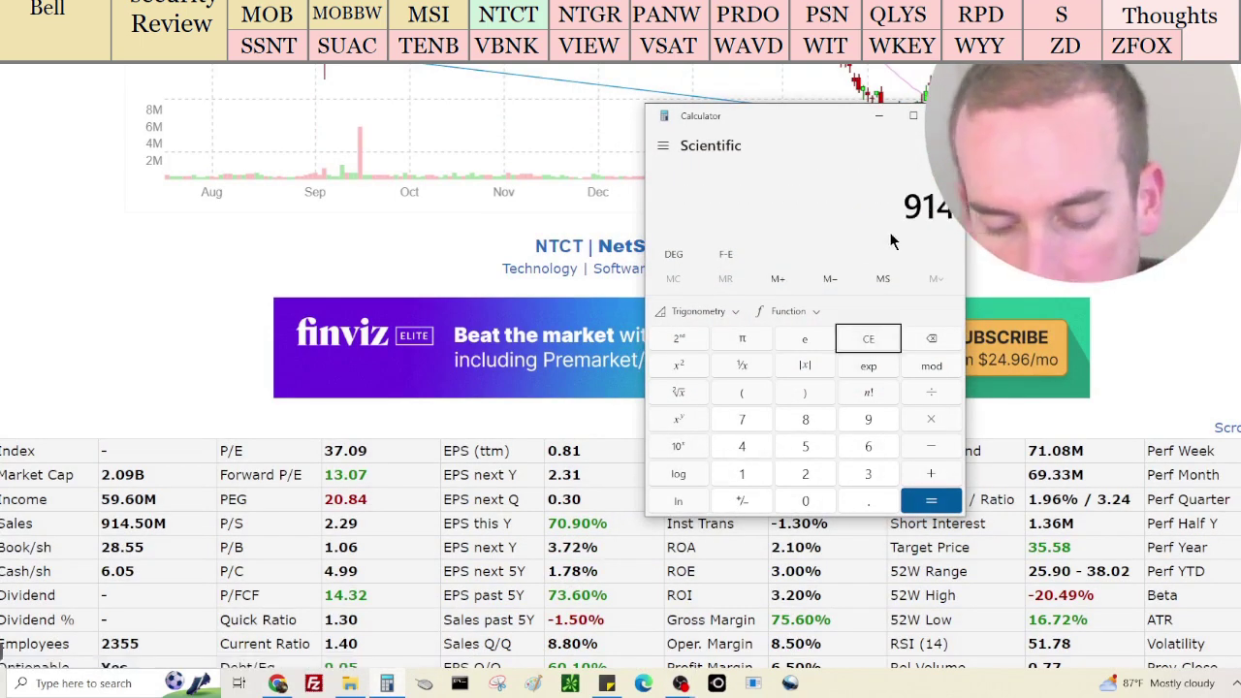
type(",500,000")
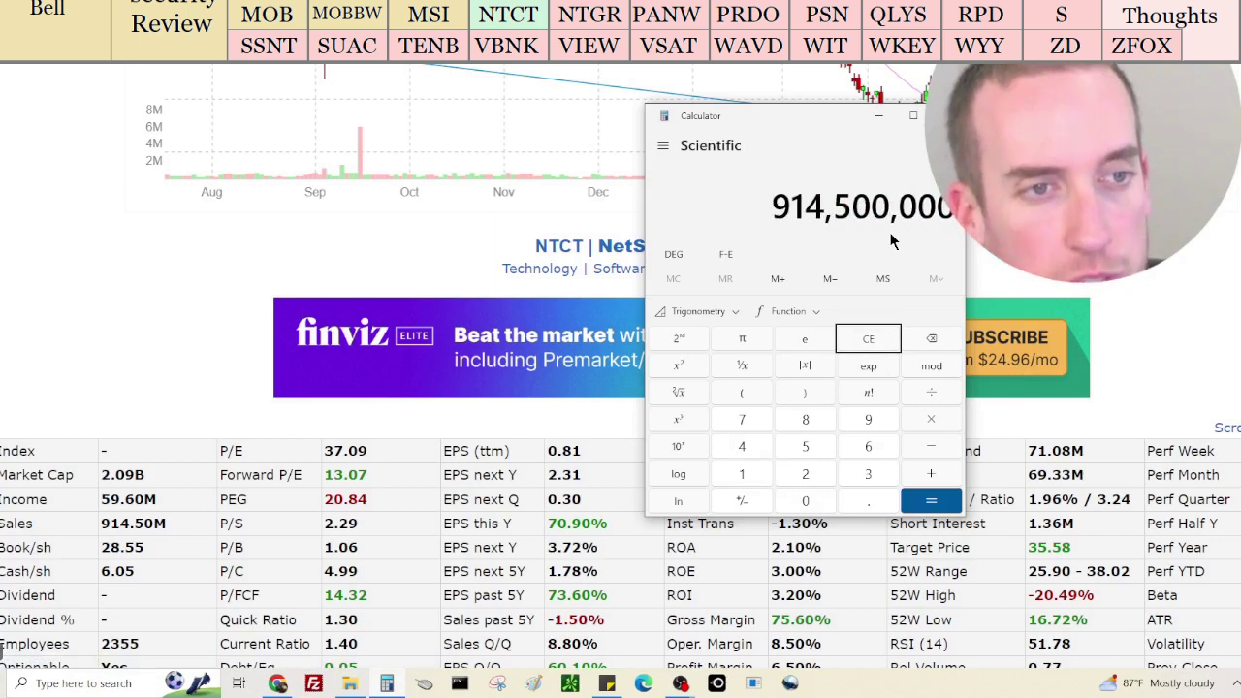
key("slash")
type("5960000")
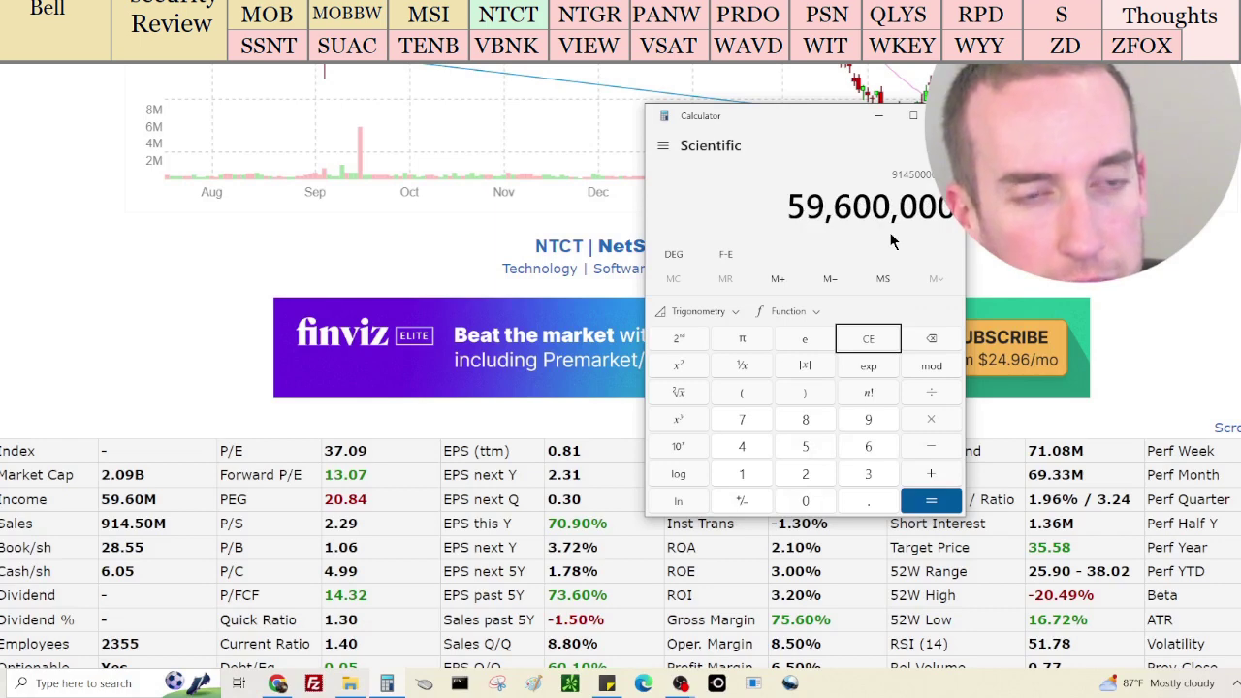
key("Return")
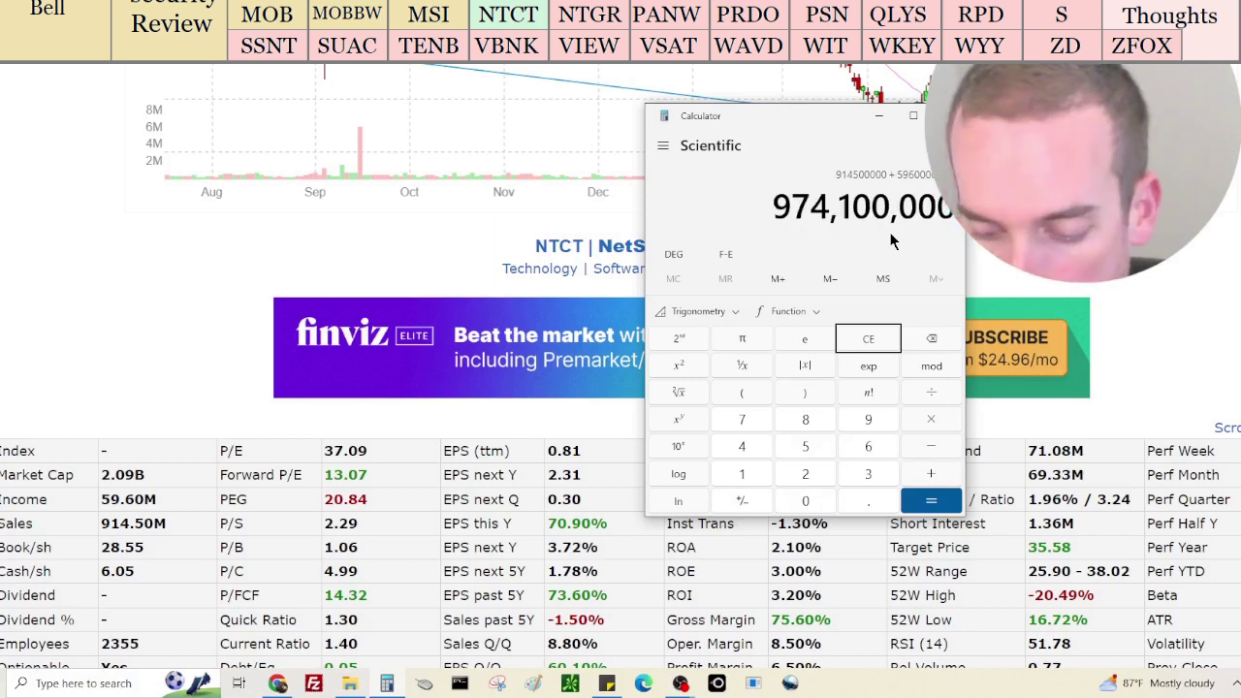
type("2,090,000,000")
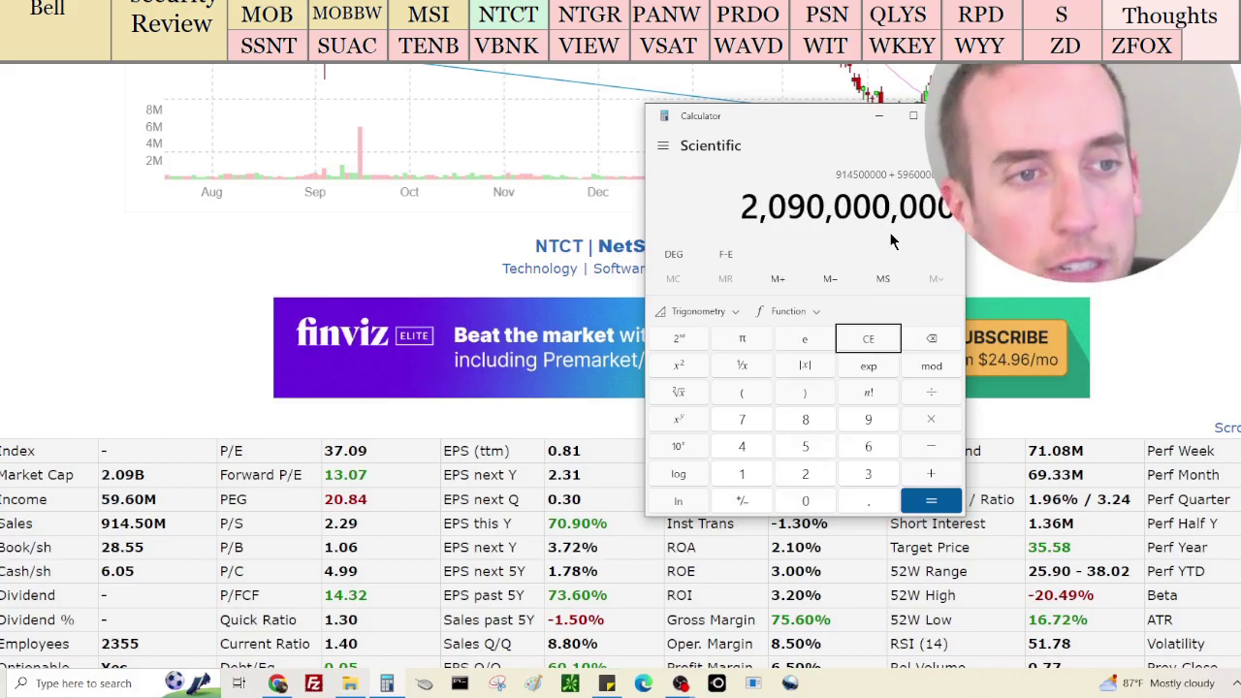
key("Return")
Skim NTCT's analyst ratings and news headlines, and open its balance sheet
scroll(1033, 392, "down", 15)
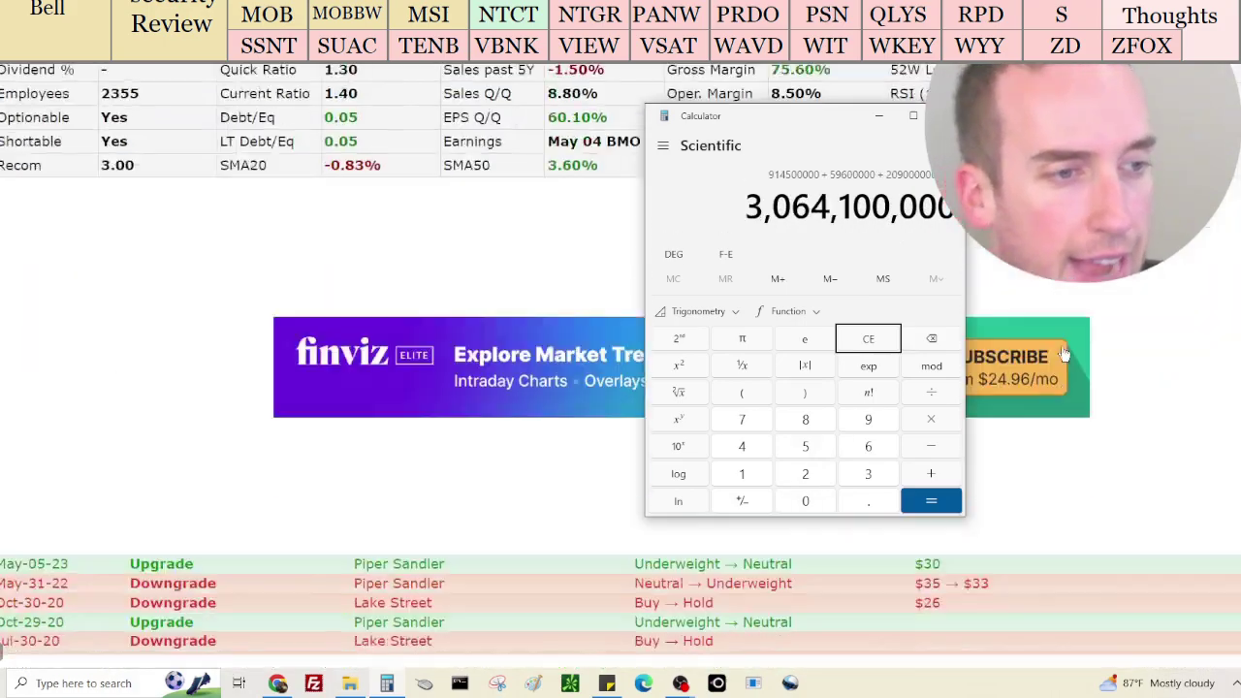
scroll(1063, 363, "down", 10)
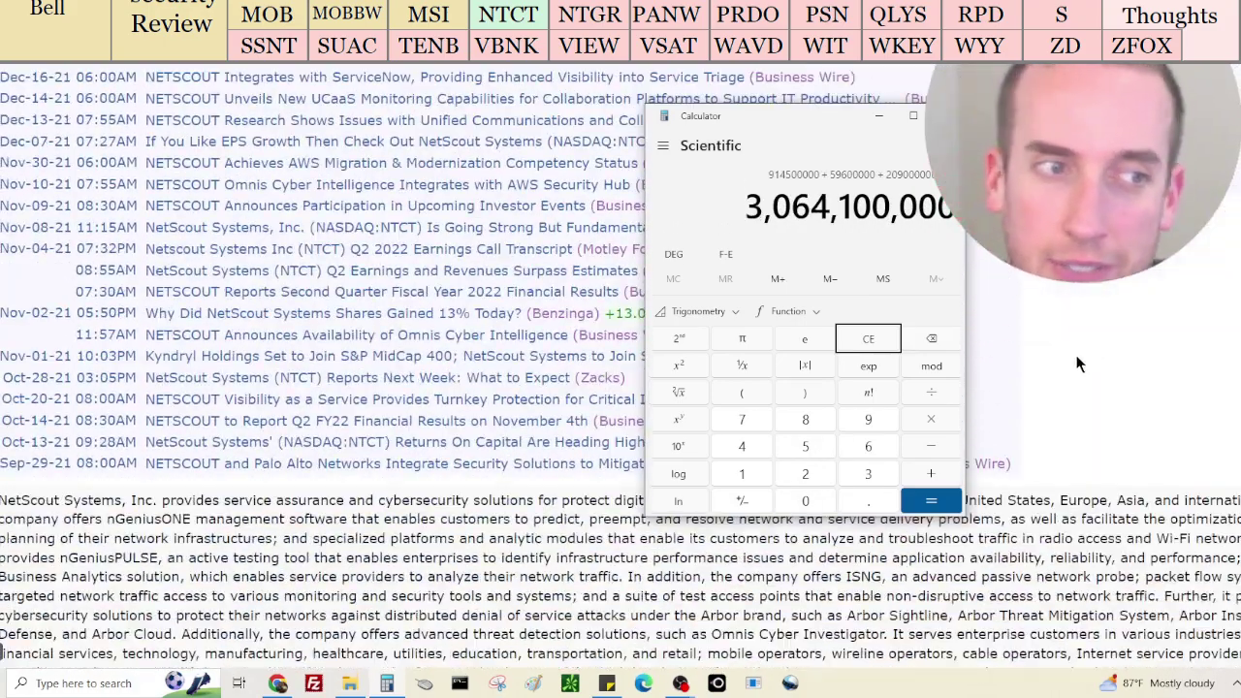
left_click(194, 282)
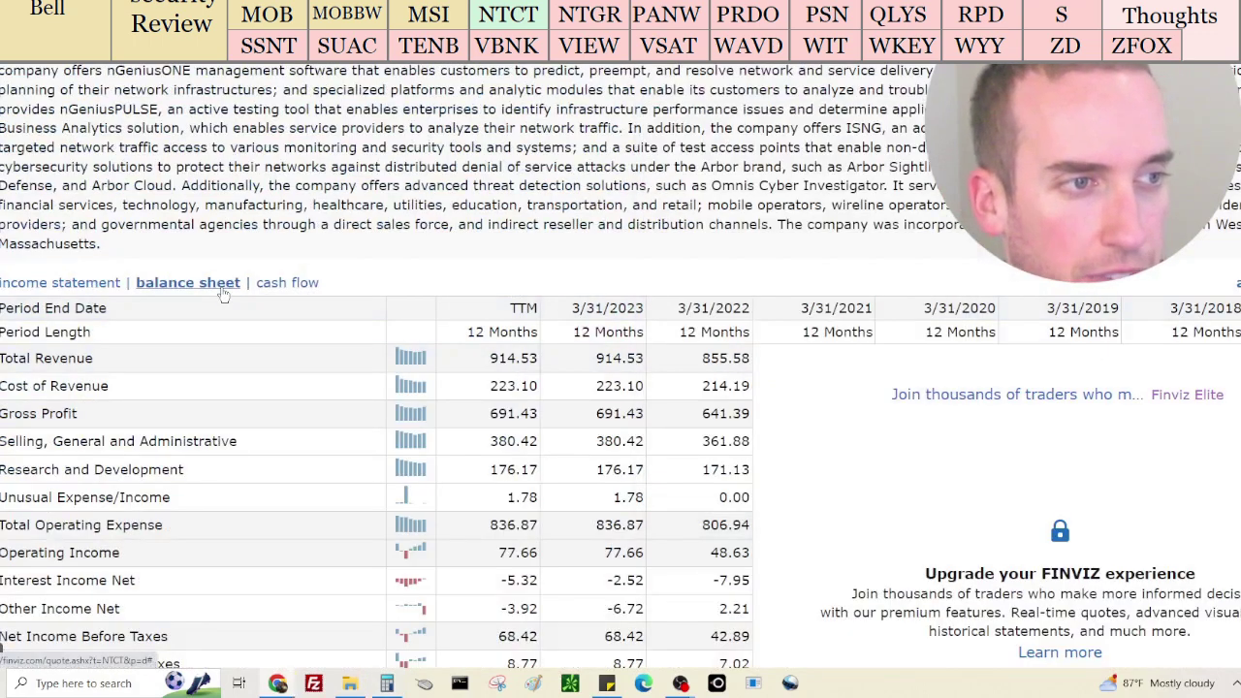
Add NTCT's cash and equivalents of 386,790,000 to the calculator total and subtract its total debt of 100,000,000
left_click(788, 287)
left_click(942, 469)
type("3")
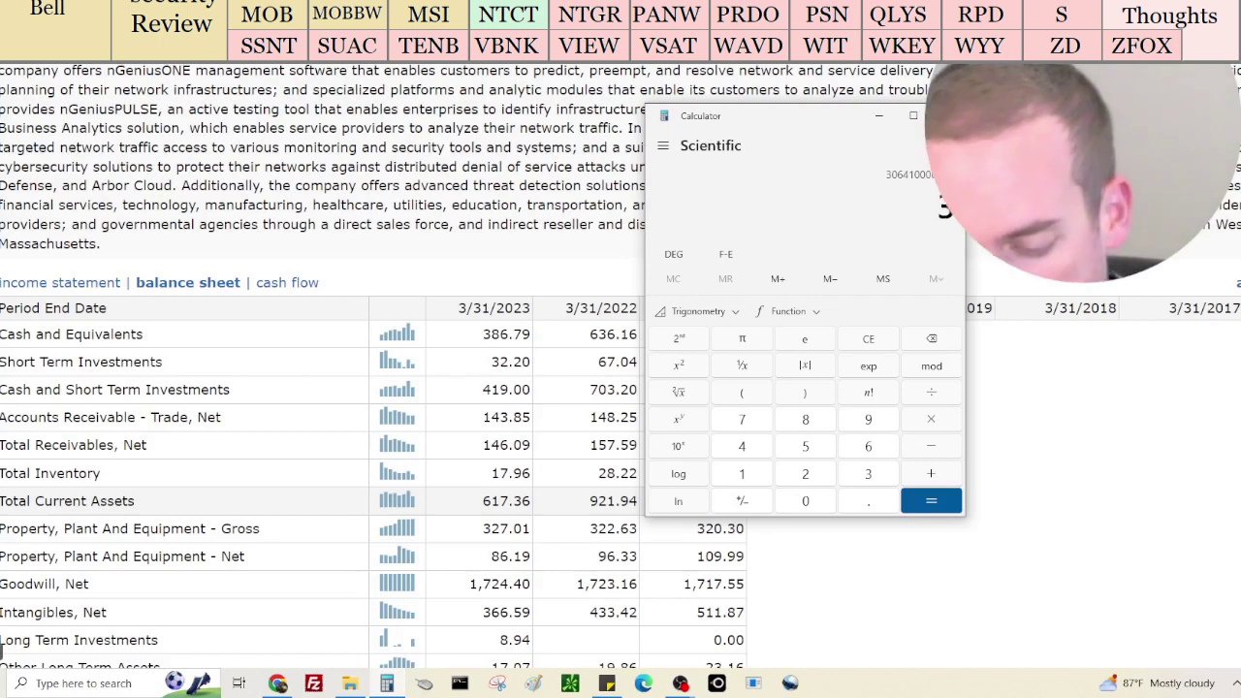
type("86,79")
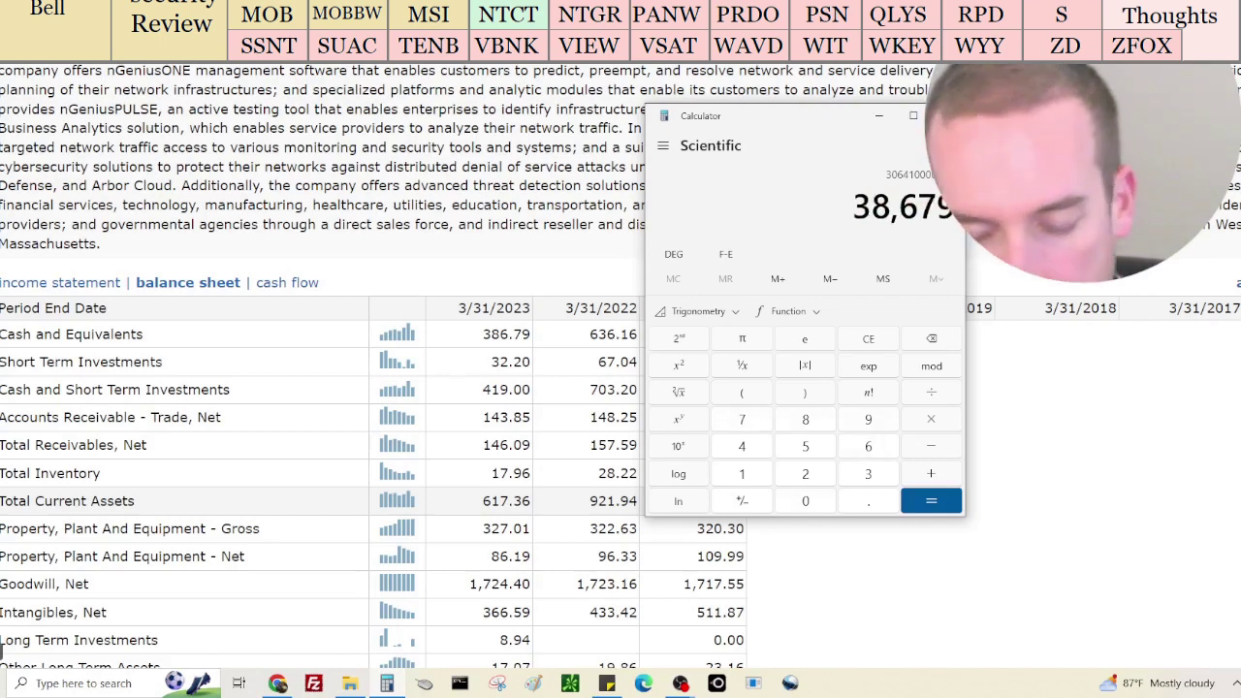
type("0,000")
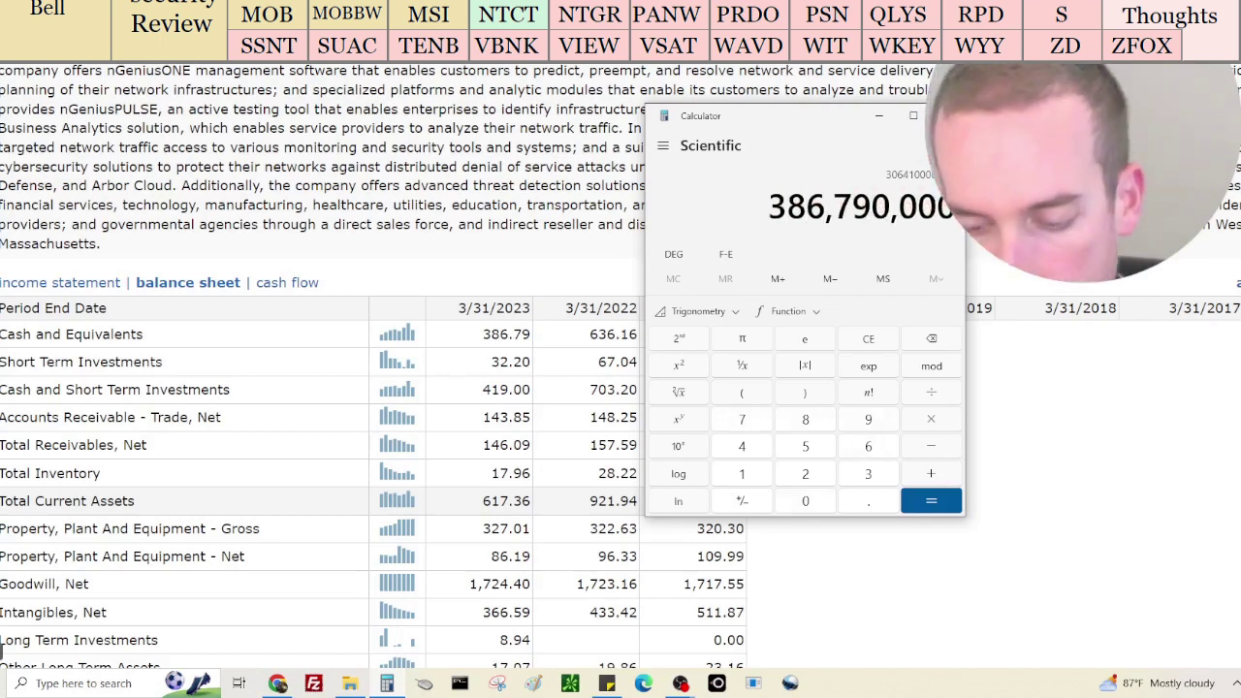
key("plus")
scroll(436, 194, "down", 5)
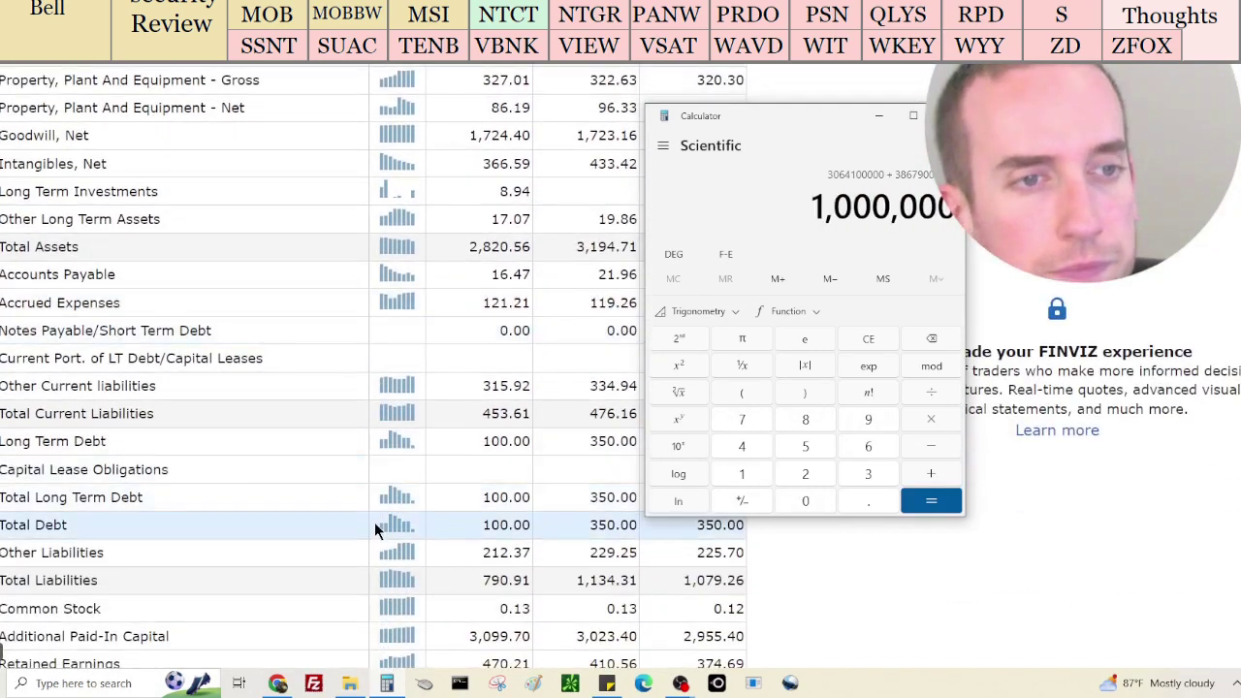
key("minus")
Divide the calculator total by NTCT's share float of 69,330,000 to get the fair value per share
scroll(1026, 495, "up", 10)
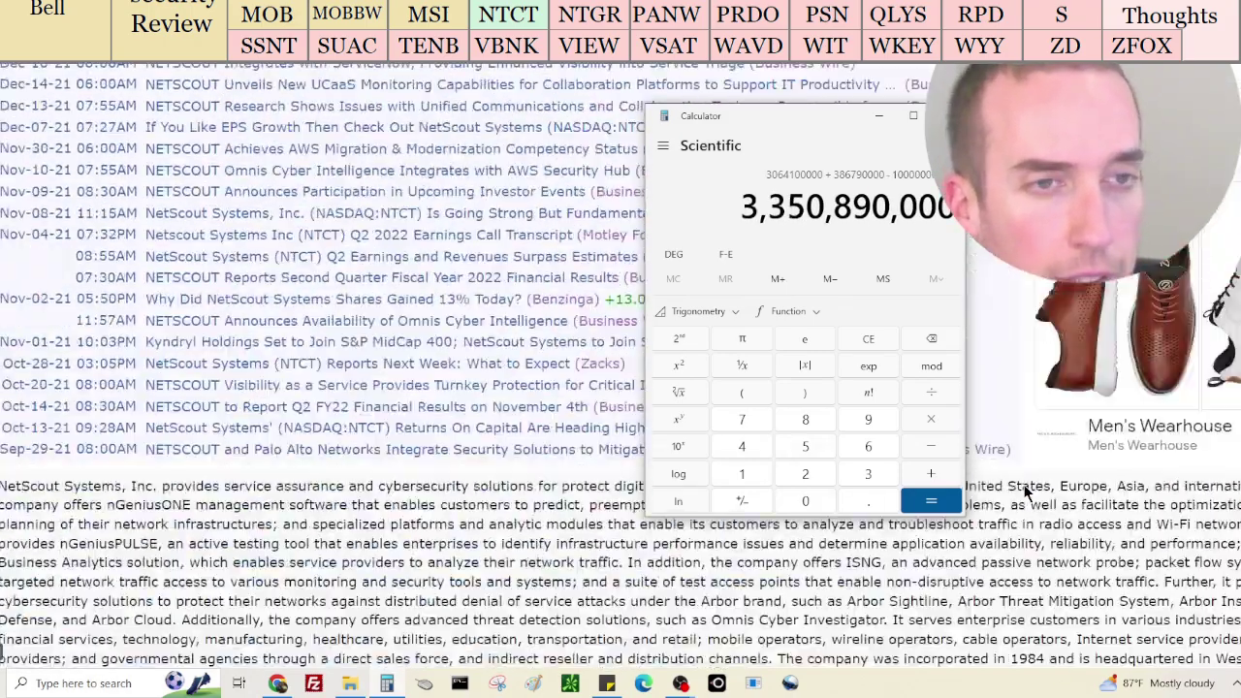
scroll(1025, 495, "up", 10)
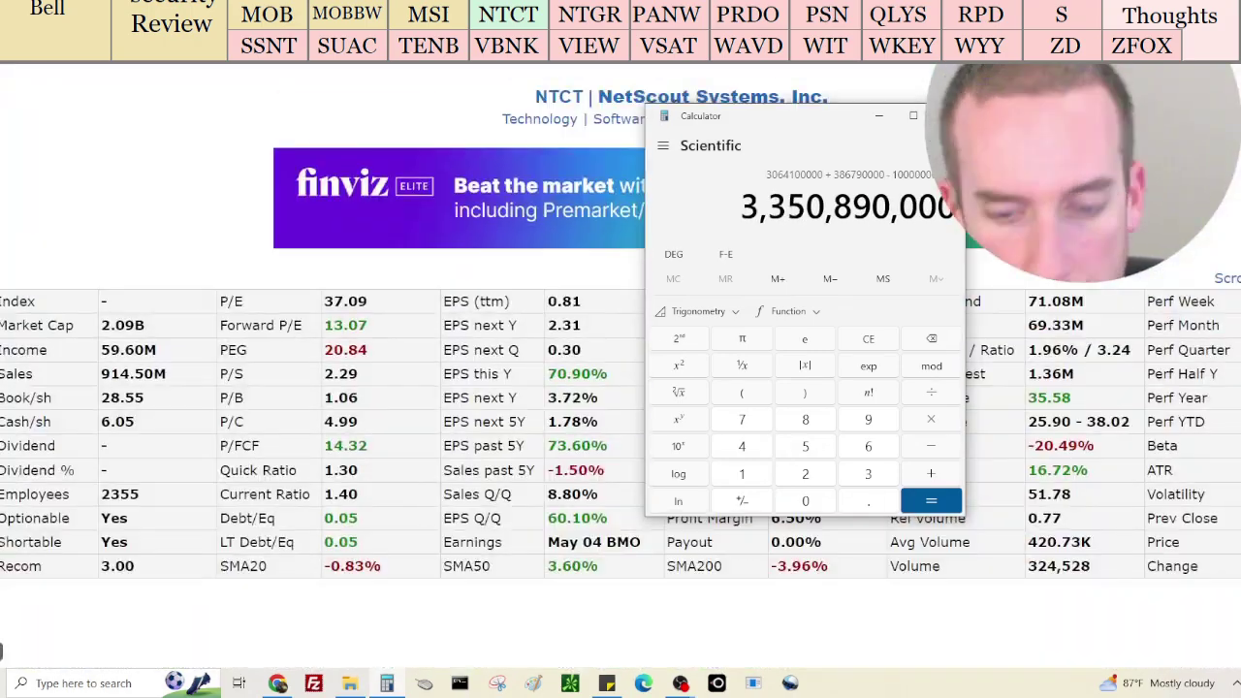
type("69330000")
key("Return")
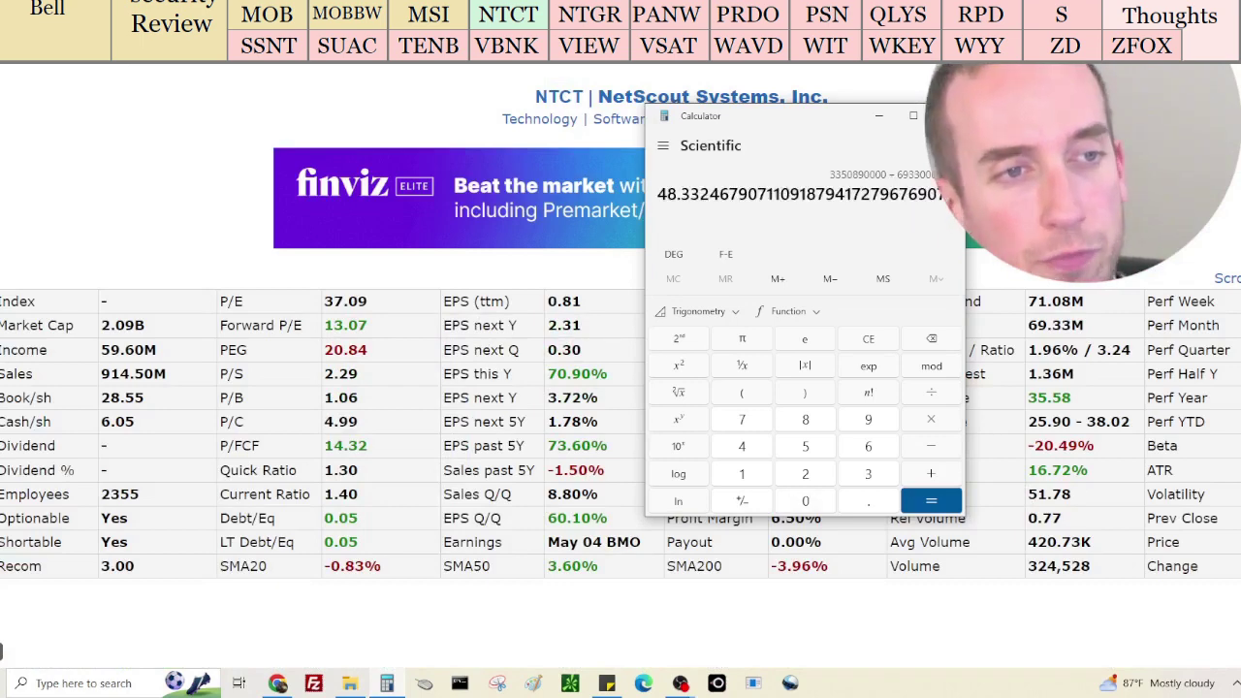
Review NTCT's daily price chart against the fair value and switch the chart to the monthly timeframe
scroll(620, 345, "up", 4)
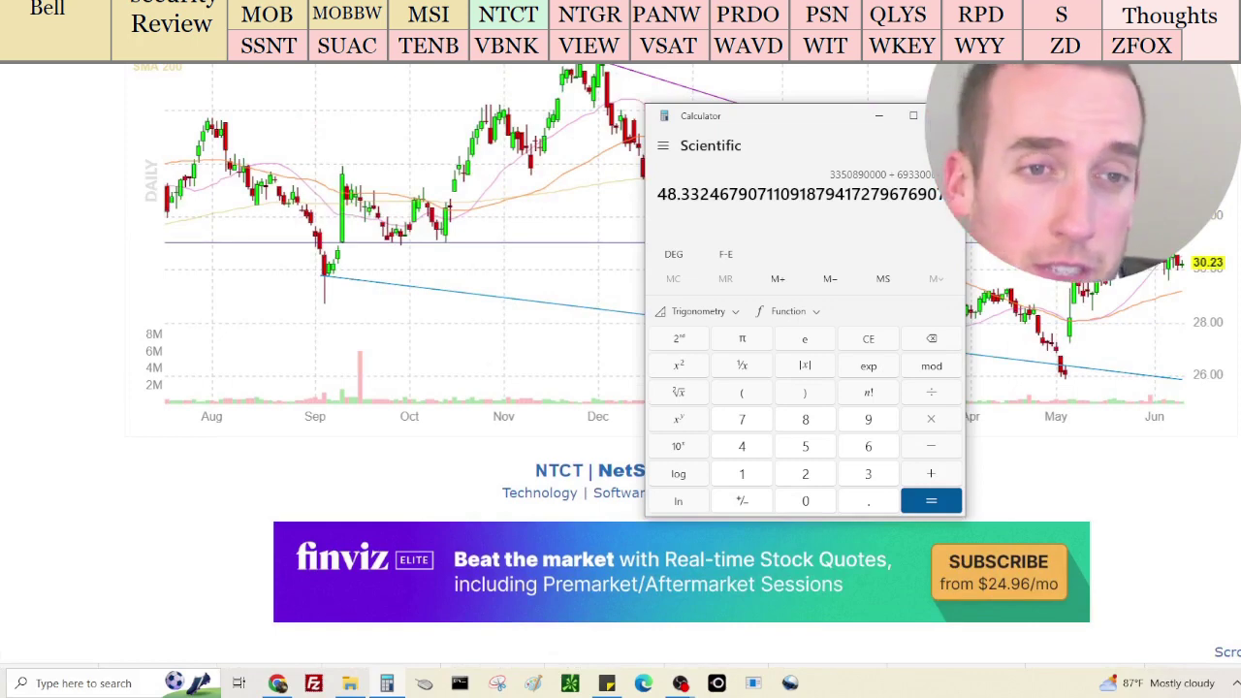
key("alt+Tab")
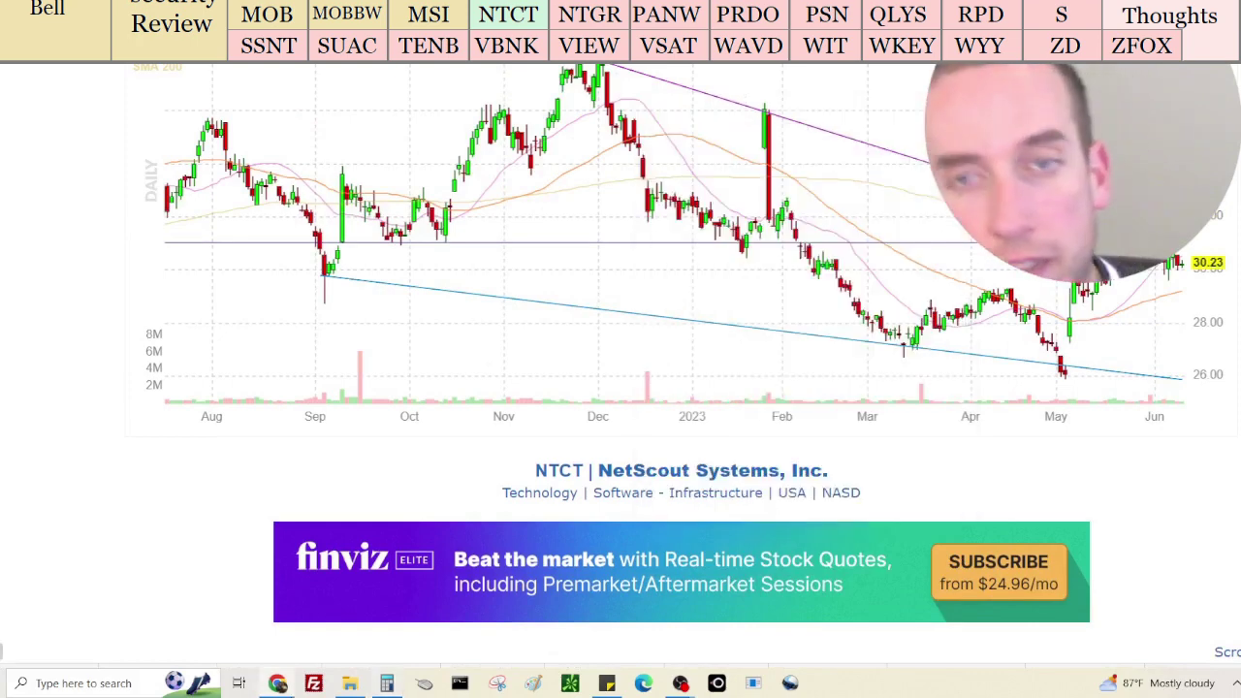
scroll(620, 368, "up", 2)
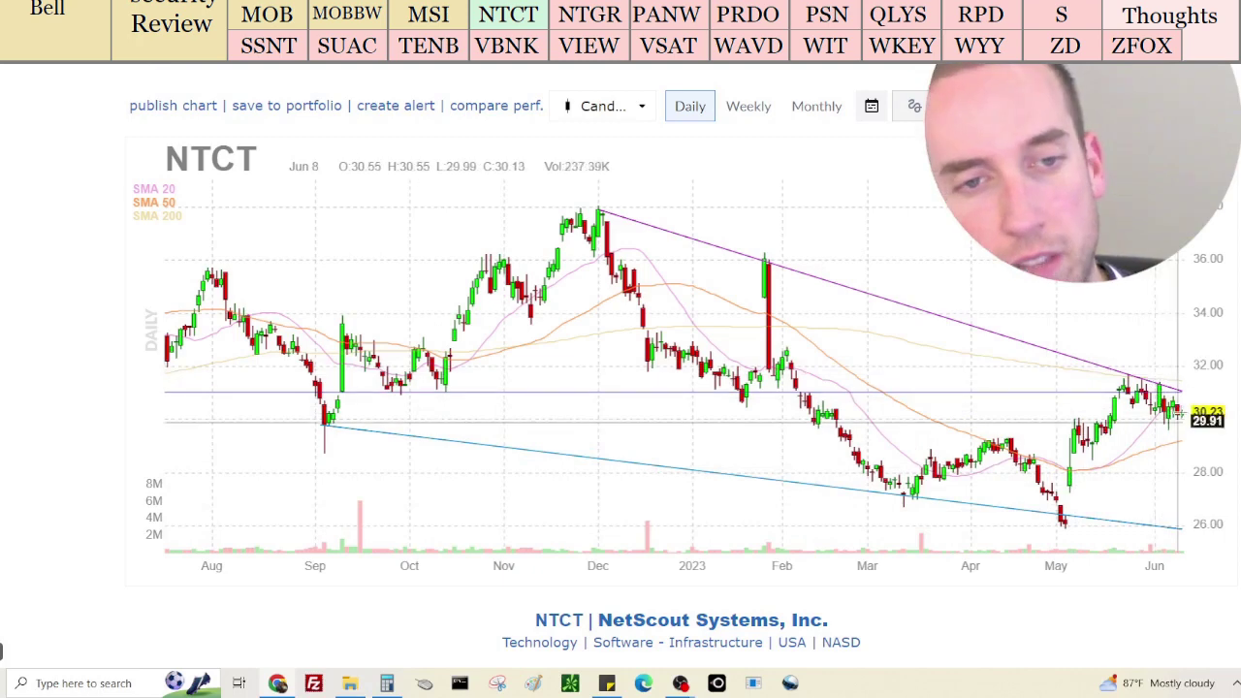
left_click(842, 118)
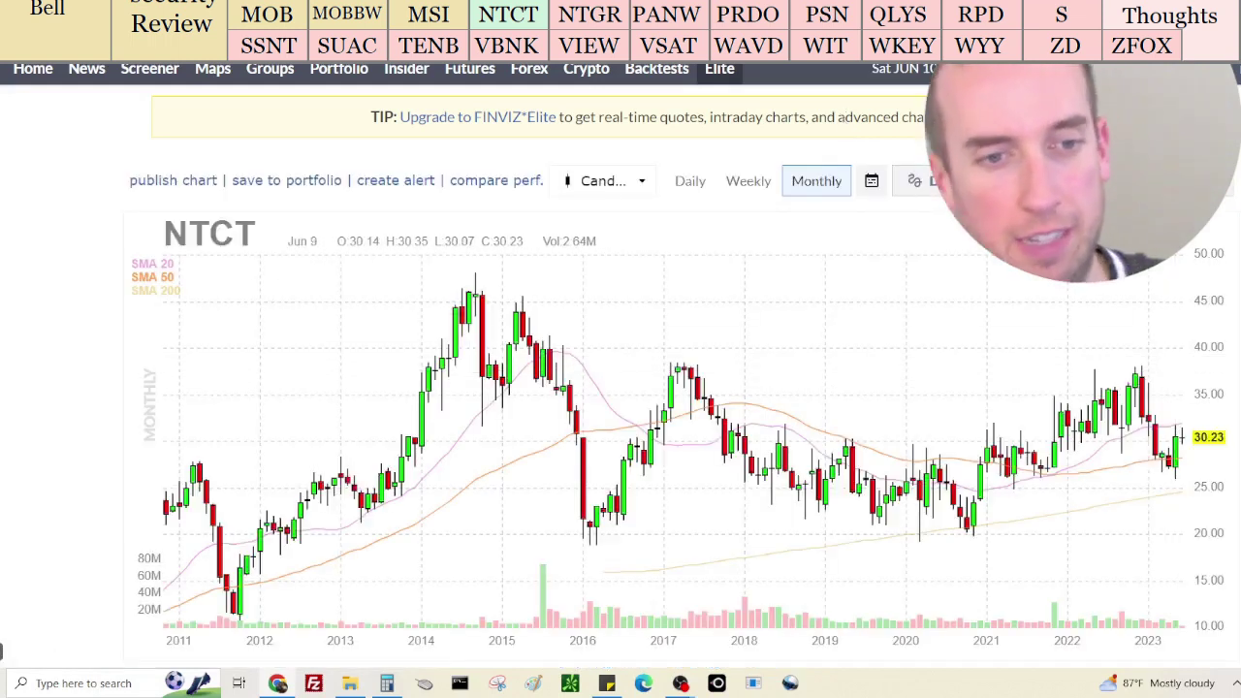
Check NTCT's institutional ownership in the key statistics and on its Fintel page, then close the Fintel page
scroll(903, 555, "down", 4)
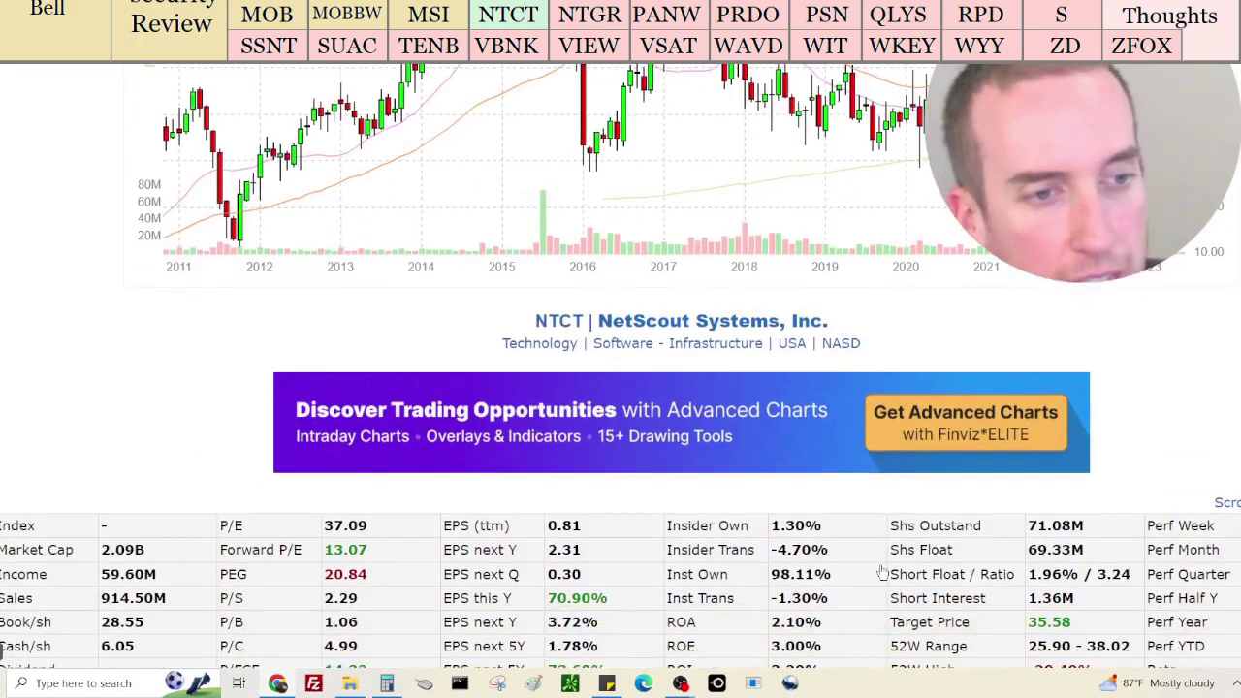
double_click(800, 574)
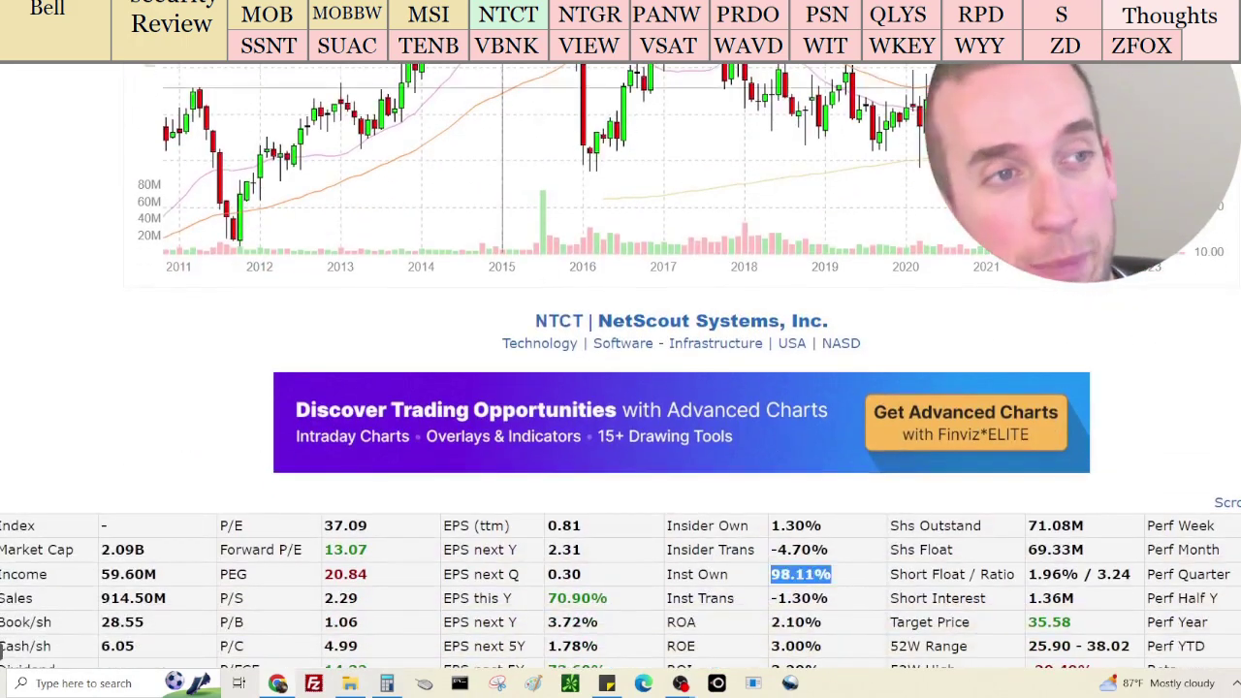
key("ctrl+Tab")
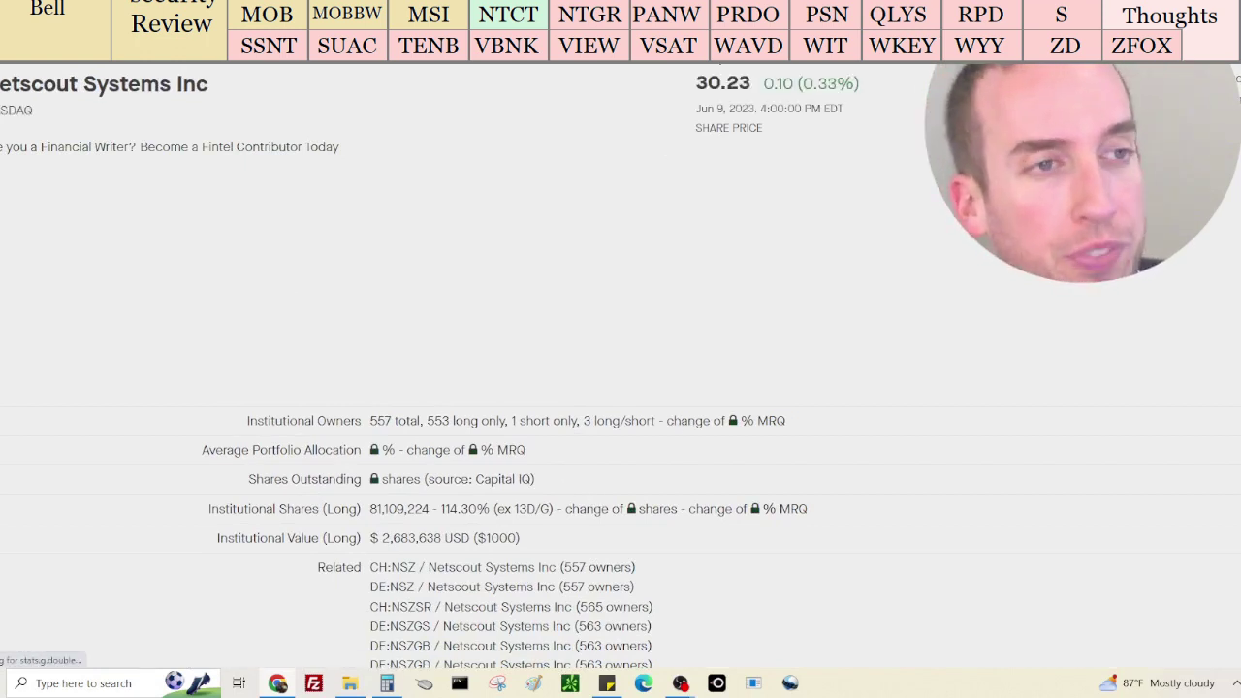
key("ctrl+w")
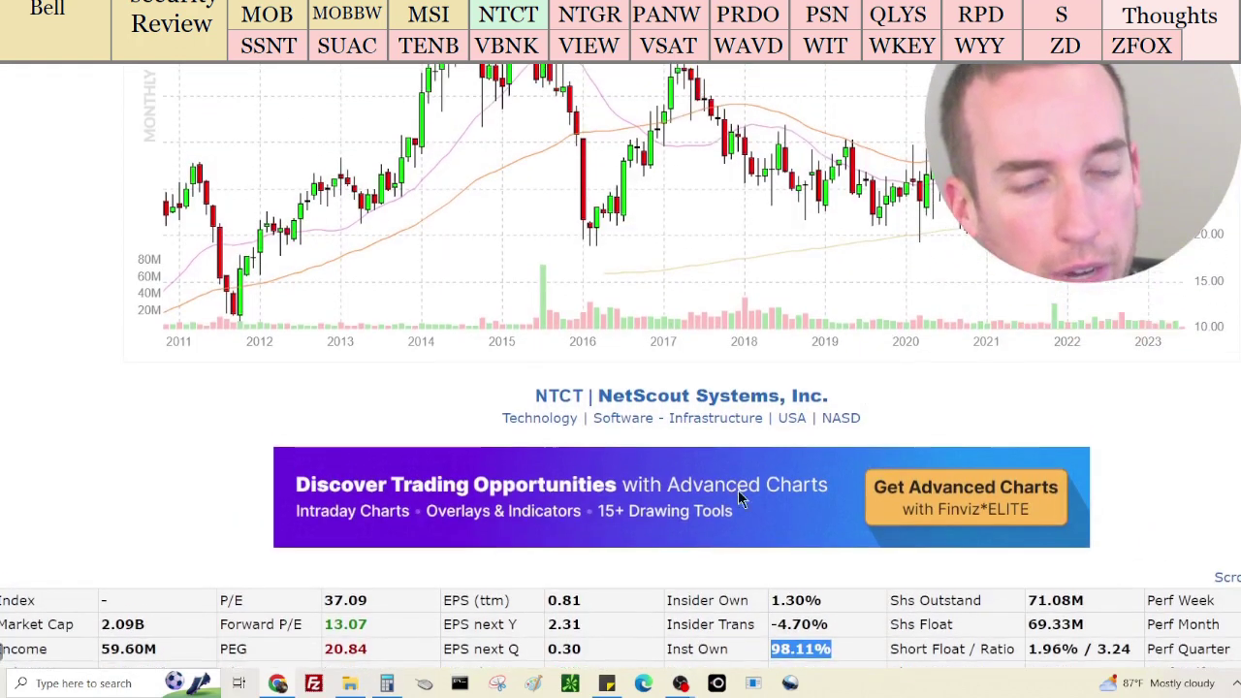
Add the bold line "NTCT - big inst buys, current $30 fair $48" below MSI in the sticky note
left_click(386, 684)
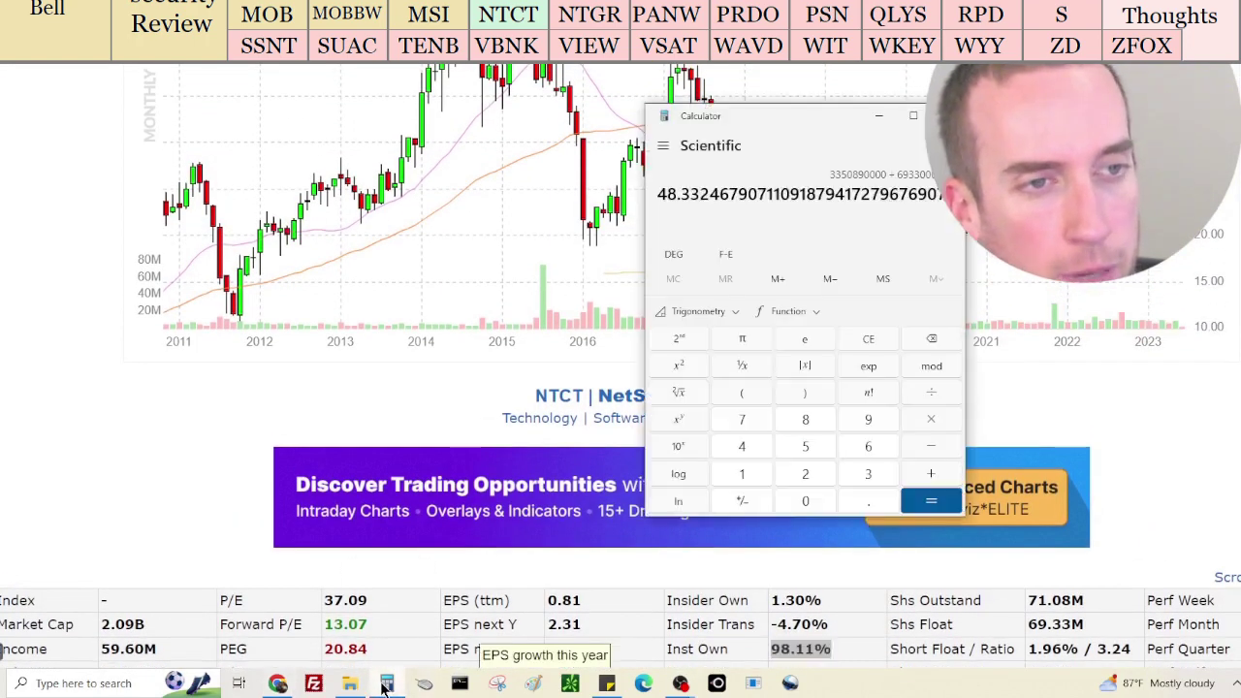
left_click(386, 685)
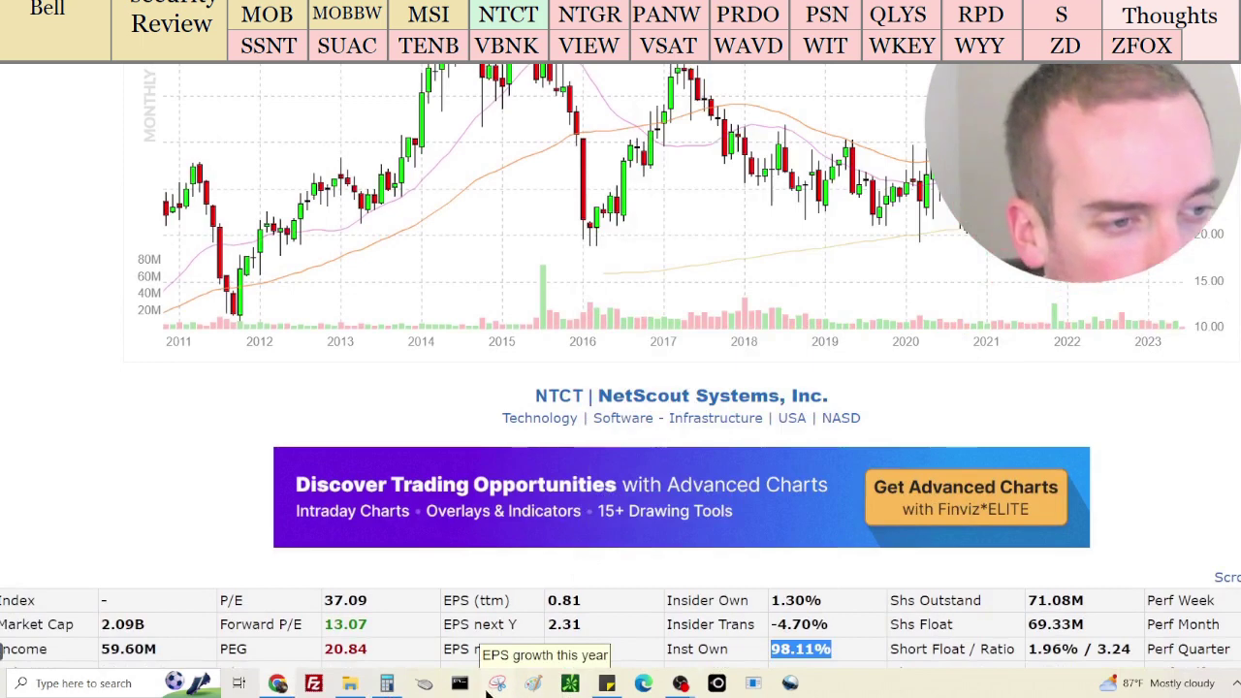
left_click(604, 685)
type("NTCT -")
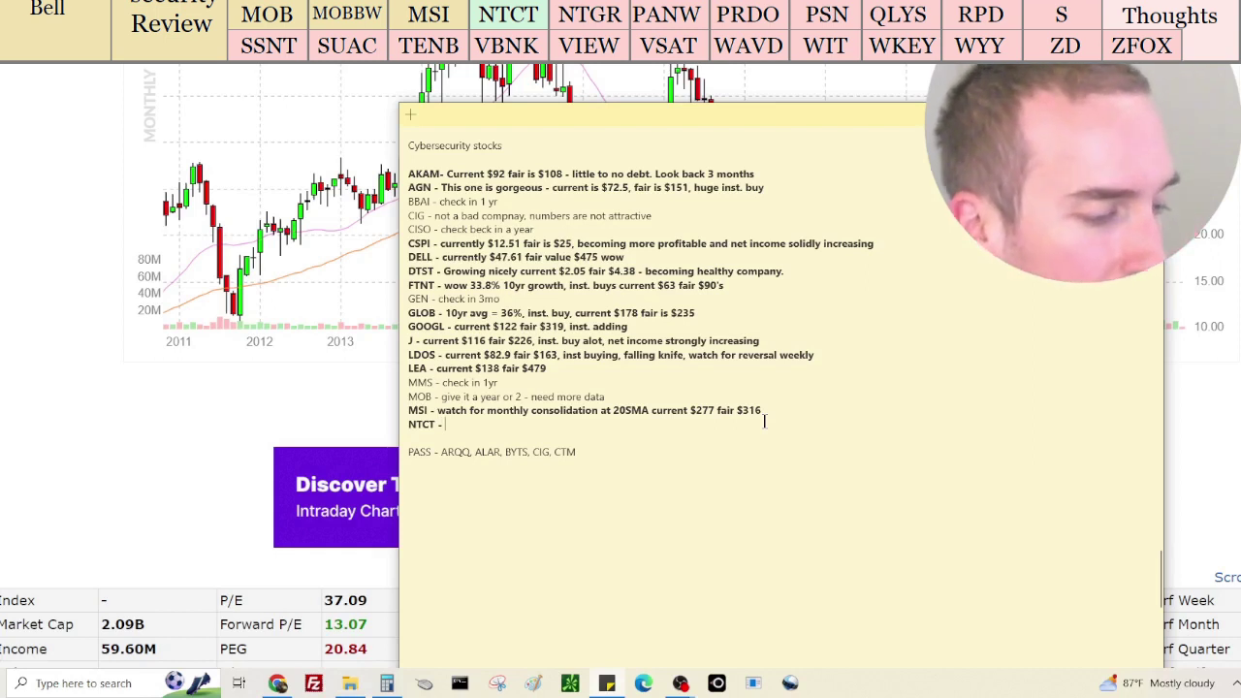
type(" big")
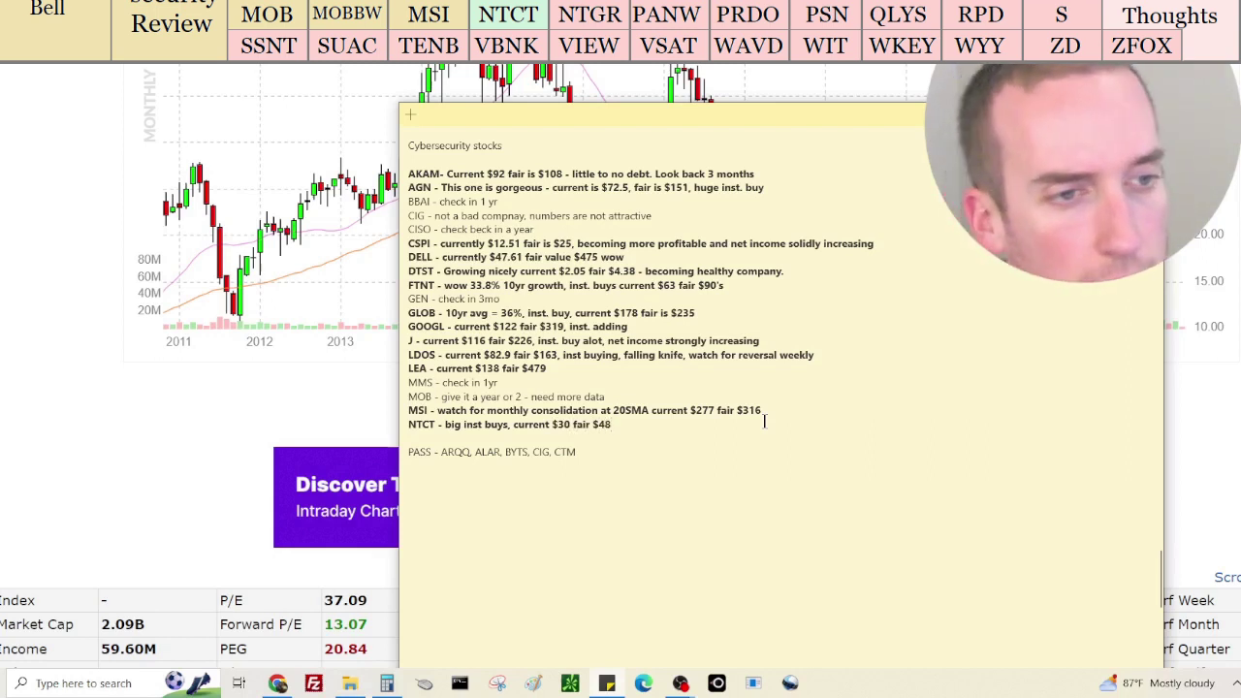
key("Return")
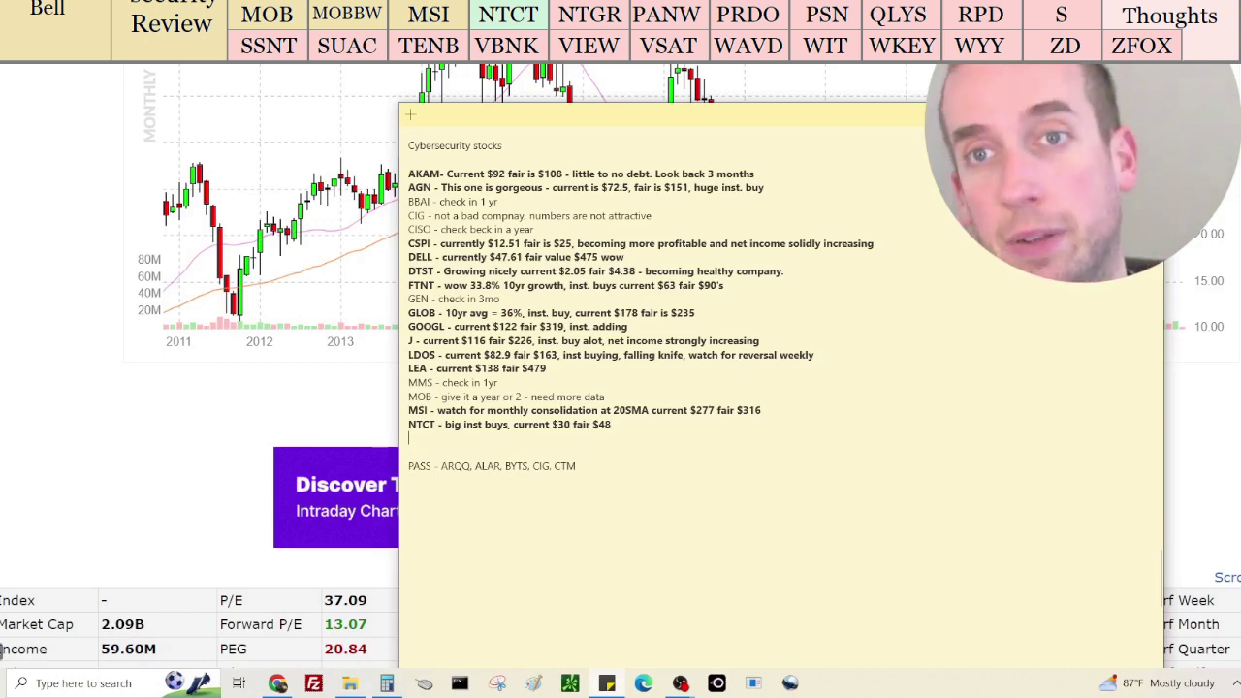
Go to the NTGR stock page and review its daily price chart and key statistics
key("alt+Tab")
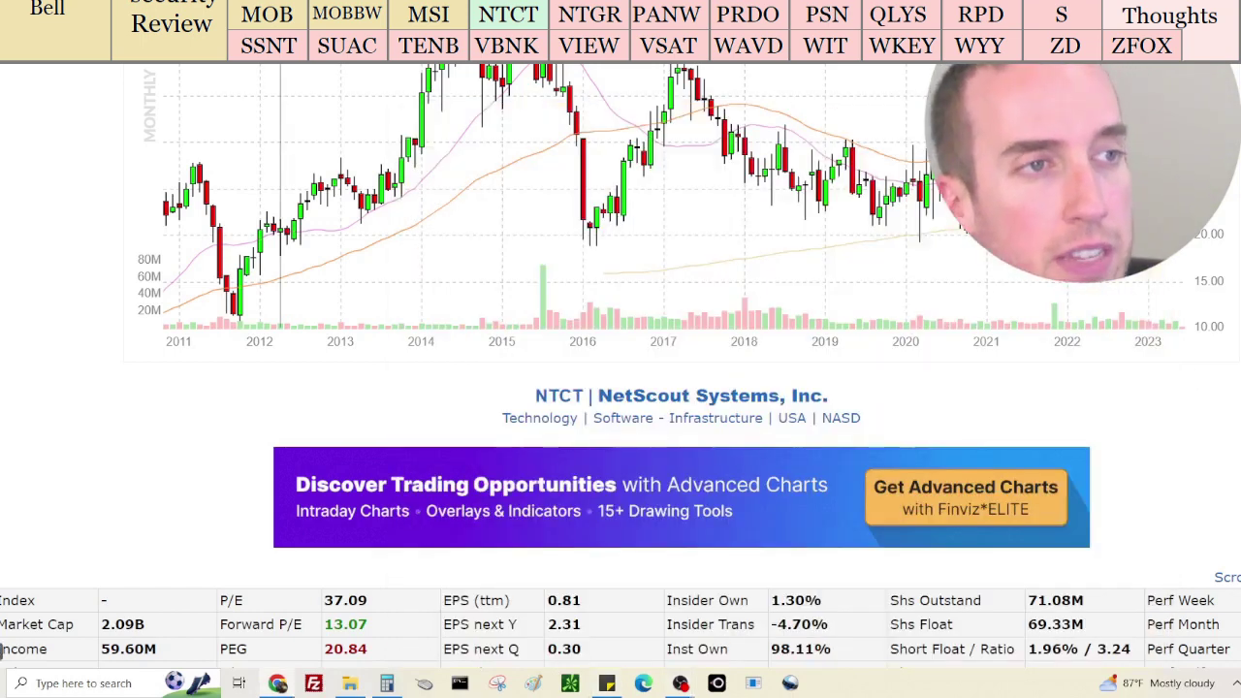
key("Right")
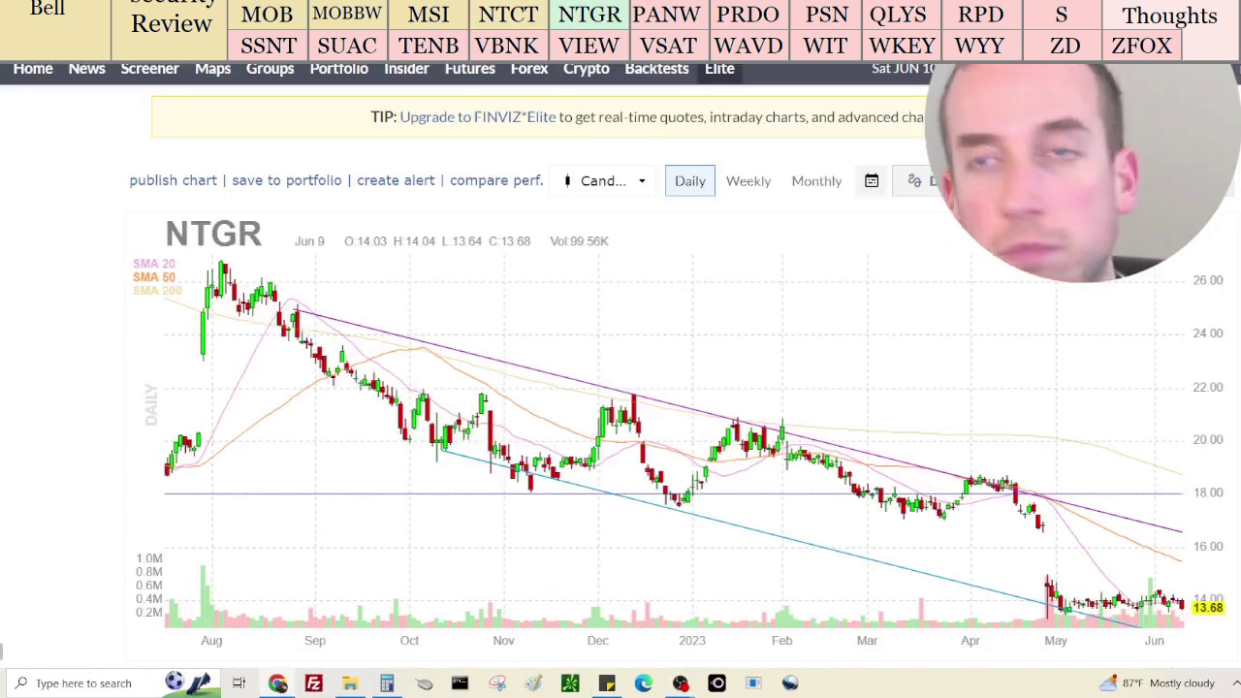
scroll(621, 388, "down", 2)
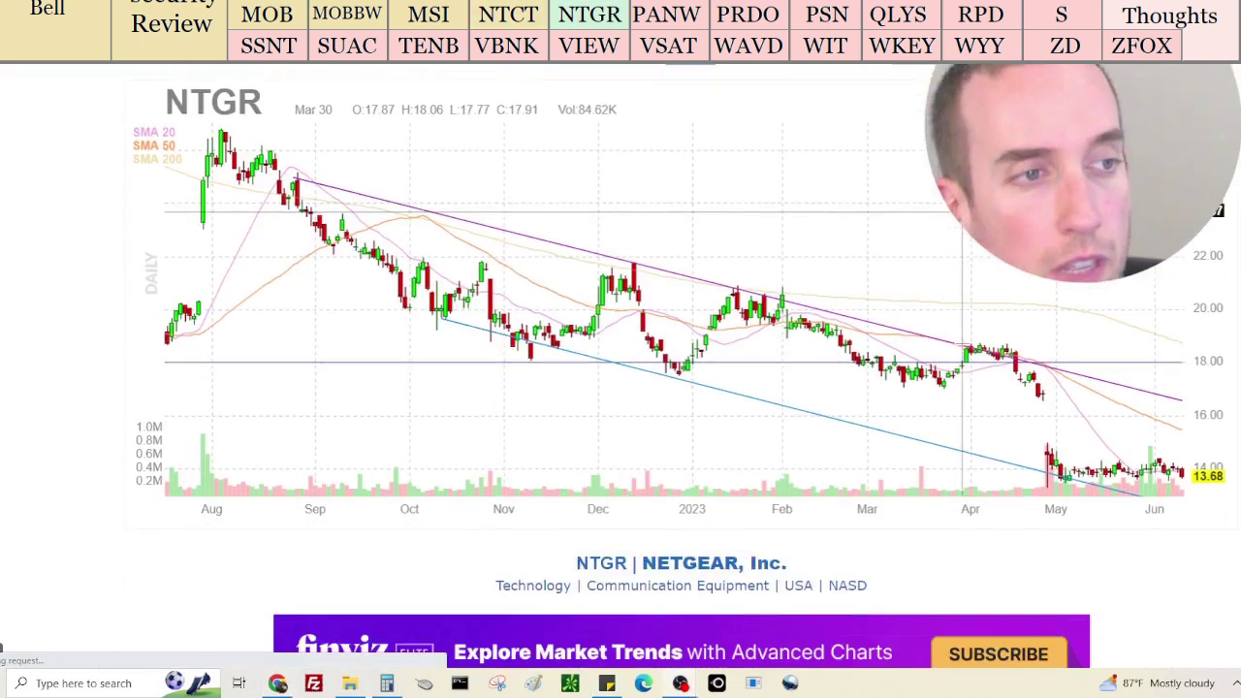
scroll(1038, 374, "down", 5)
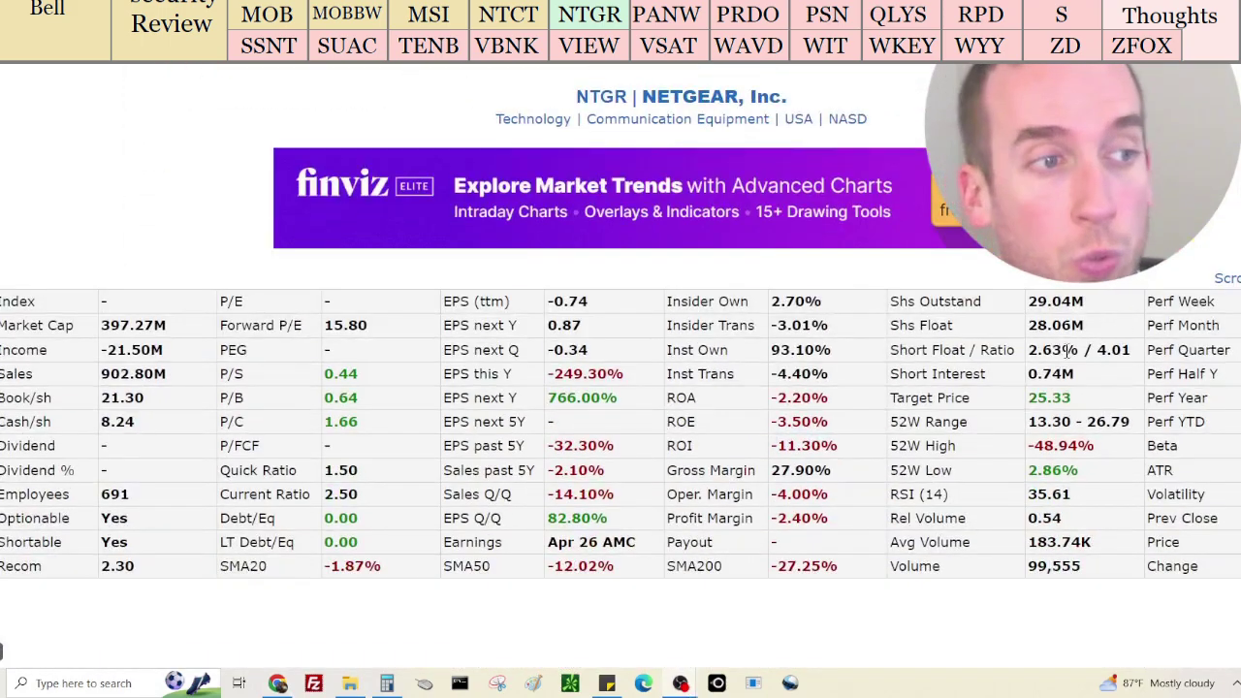
scroll(1066, 354, "up", 2)
scroll(1151, 346, "down", 1)
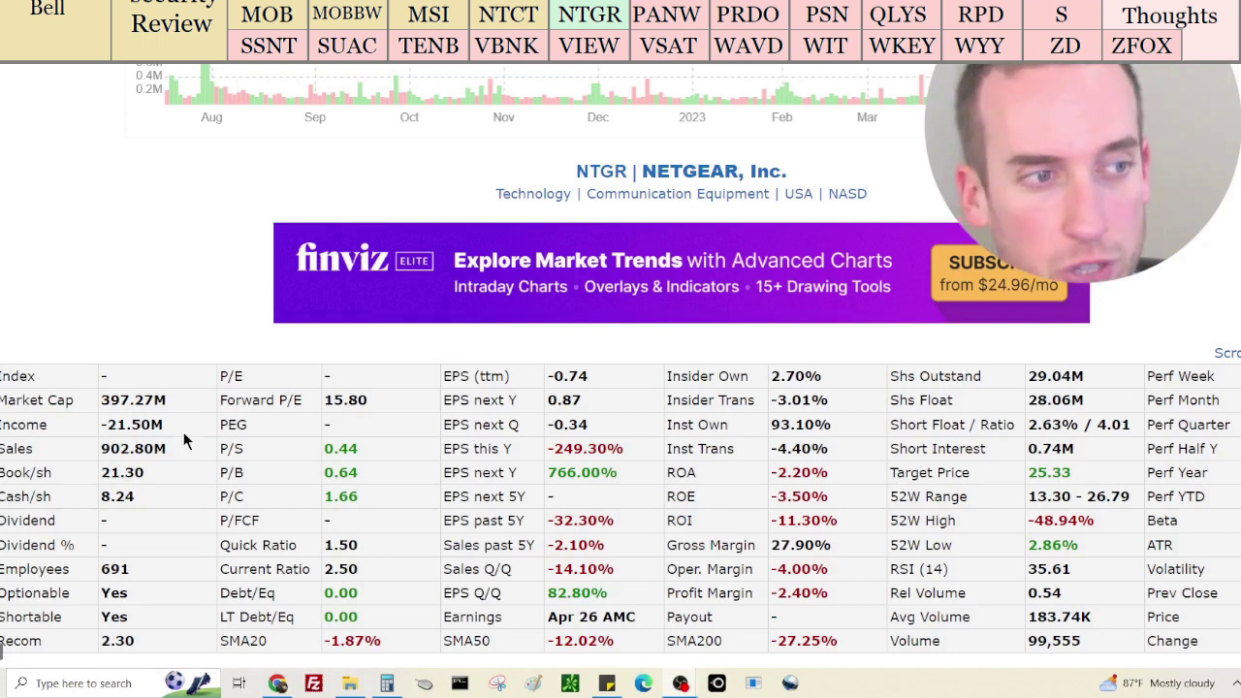
Clear the calculator, enter NTGR's sales as 902.8 million and subtract its 21.5 million loss twice
left_click(388, 684)
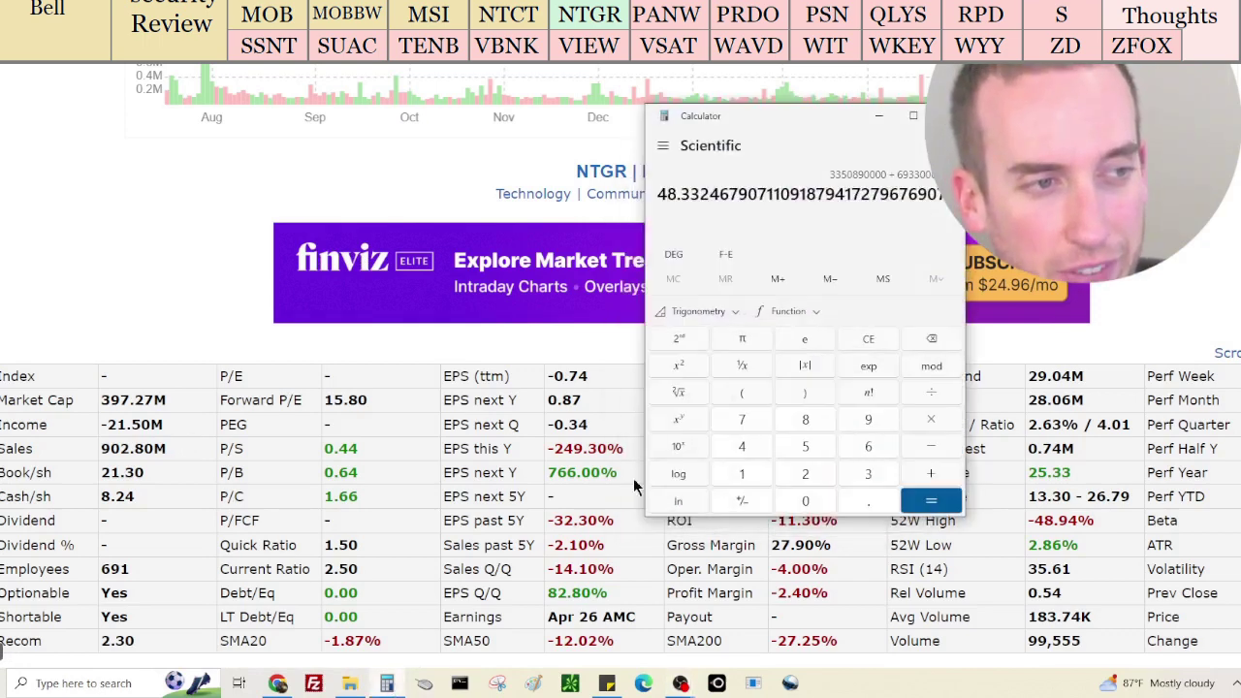
left_click(869, 339)
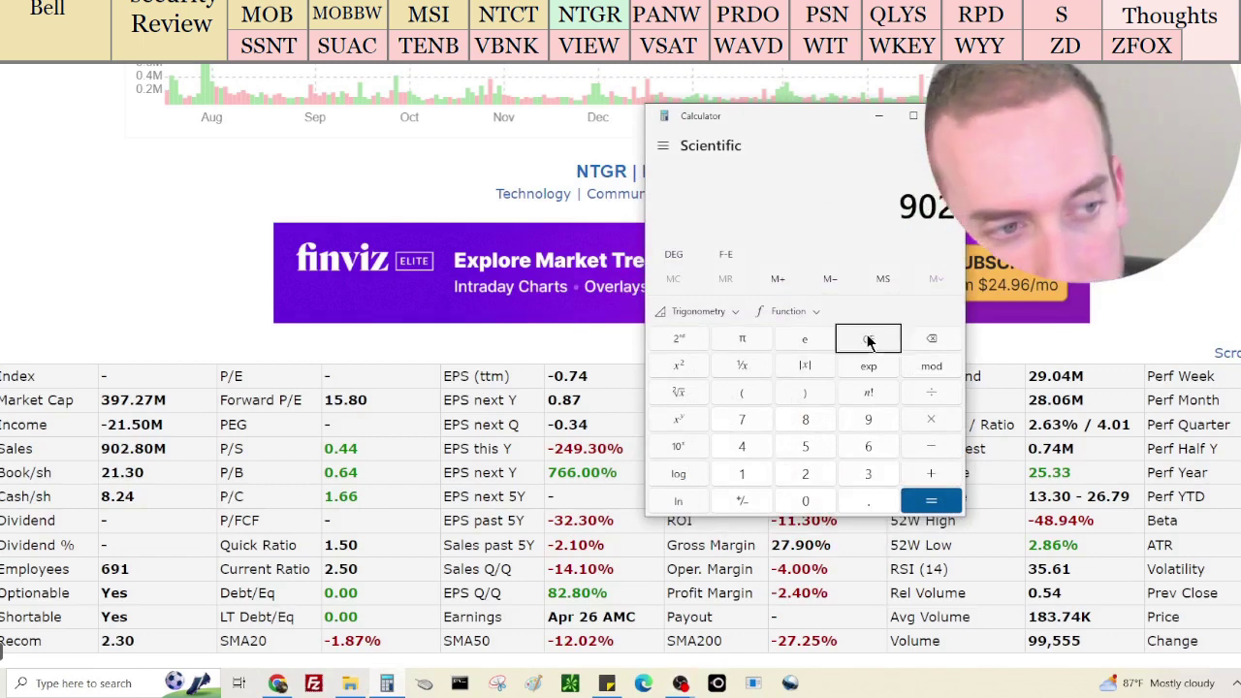
type("0")
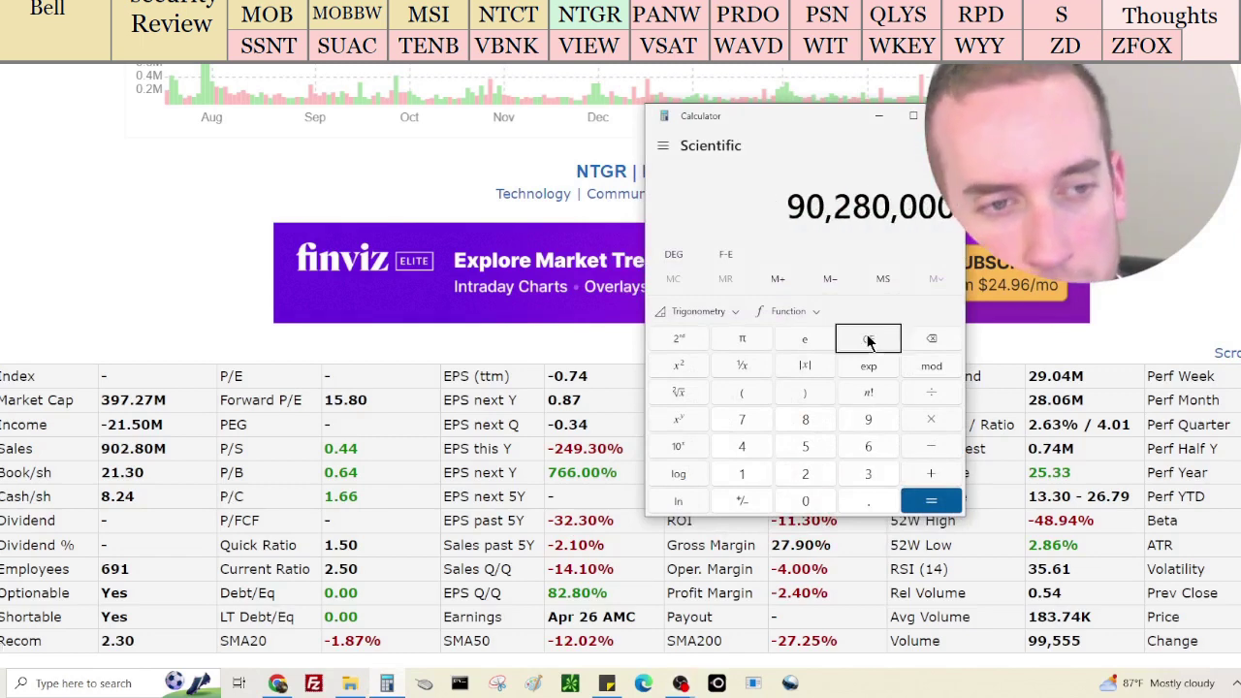
left_click(869, 338)
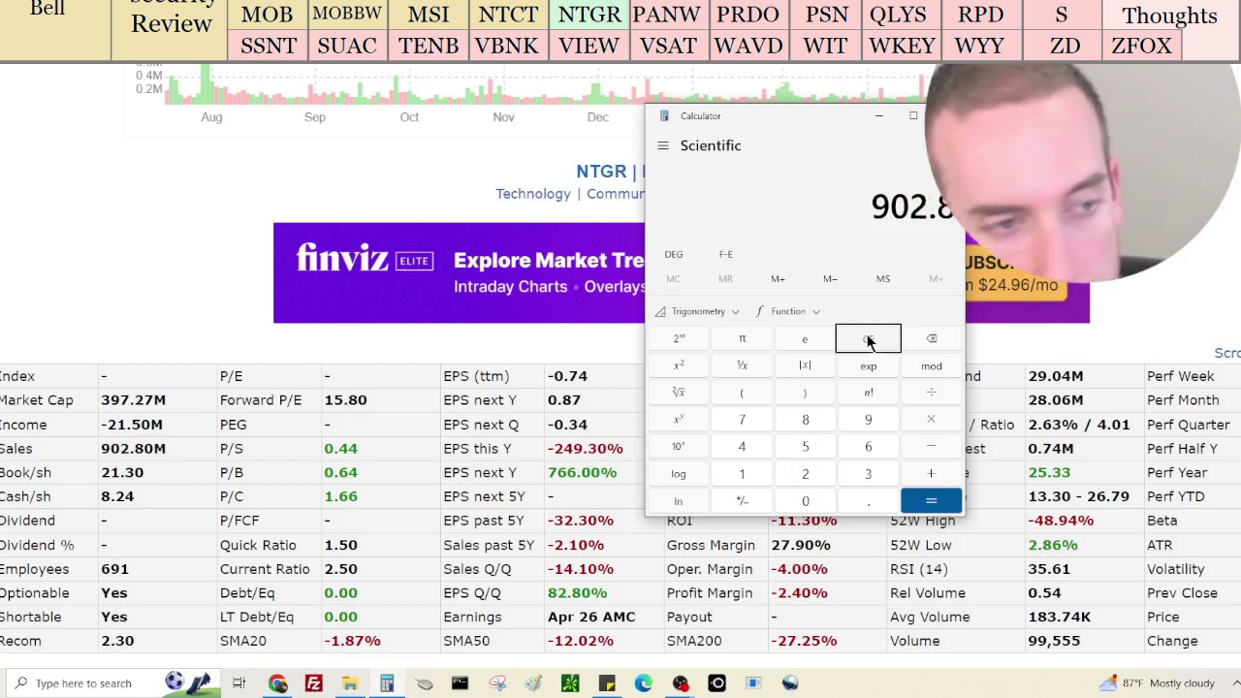
key("Return")
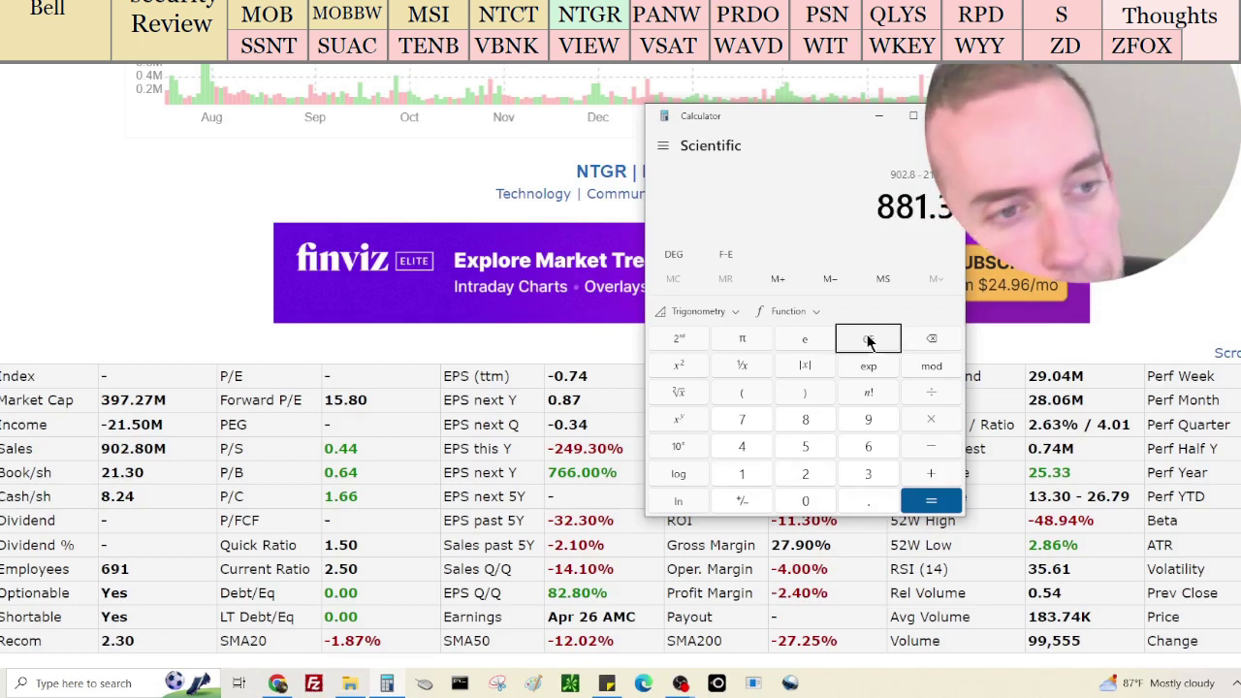
scroll(1106, 465, "down", 20)
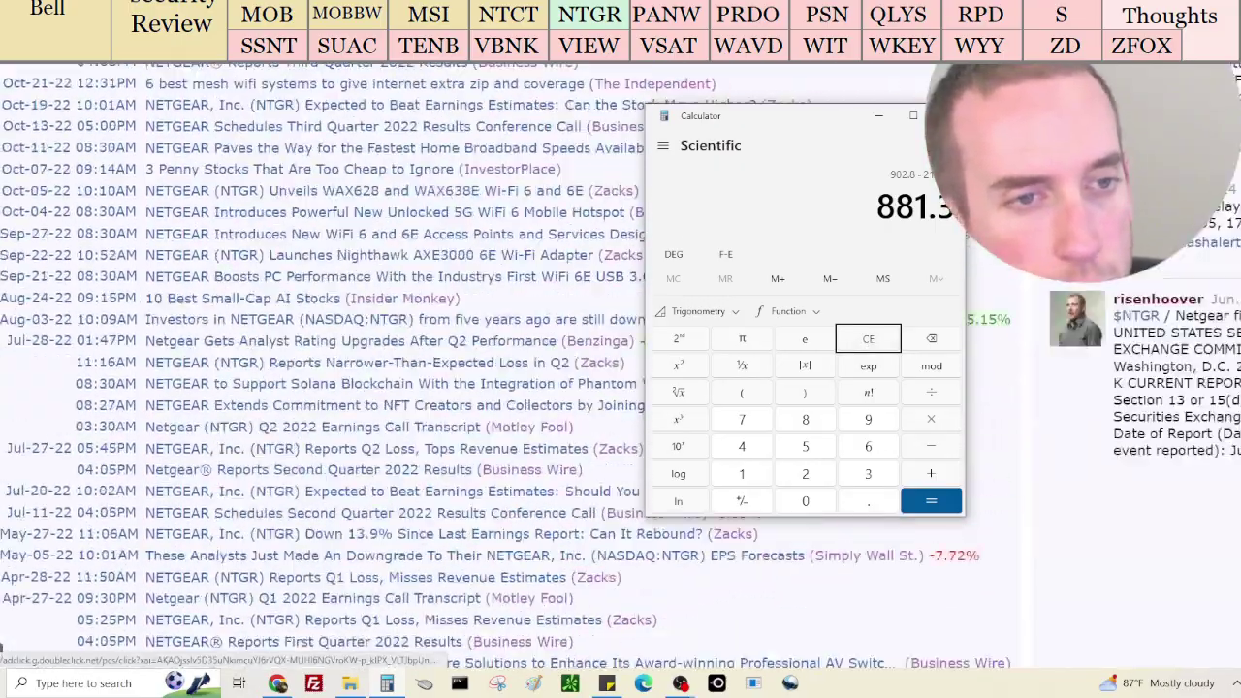
scroll(388, 388, "down", 15)
key("Return")
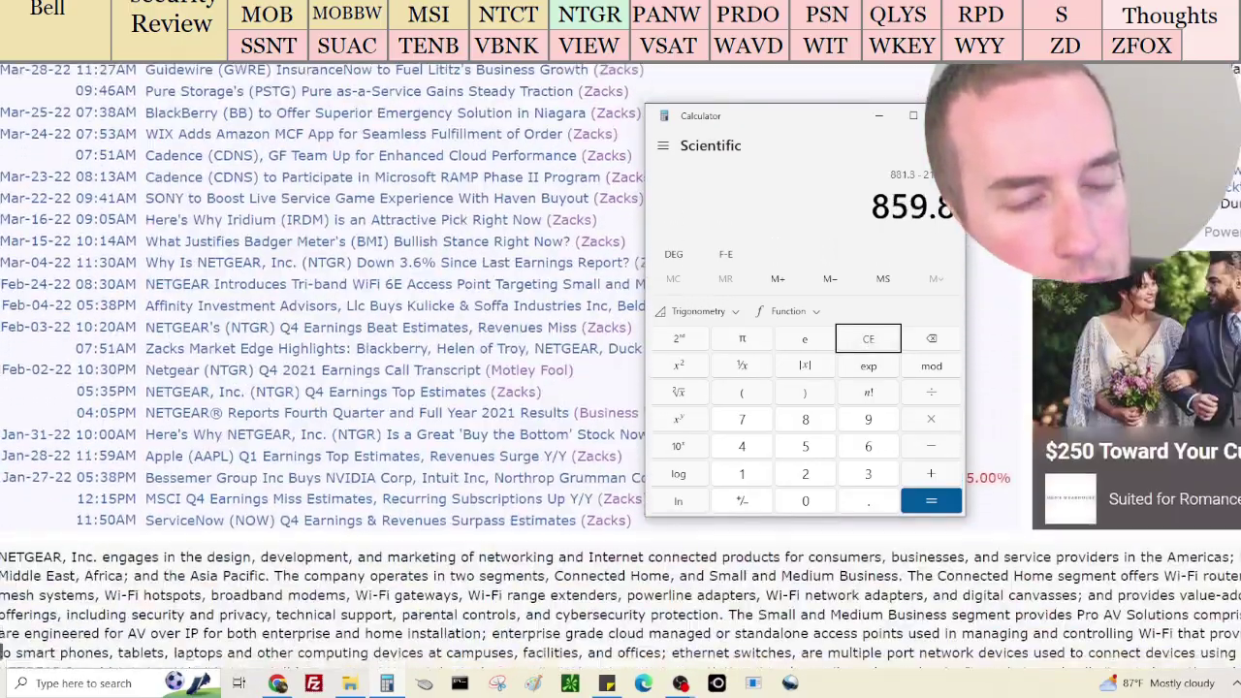
Open NTGR's balance sheet and add its cash and equivalents of 146.5 million to the calculator total
scroll(291, 388, "down", 5)
scroll(249, 148, "up", 2)
left_click(187, 169)
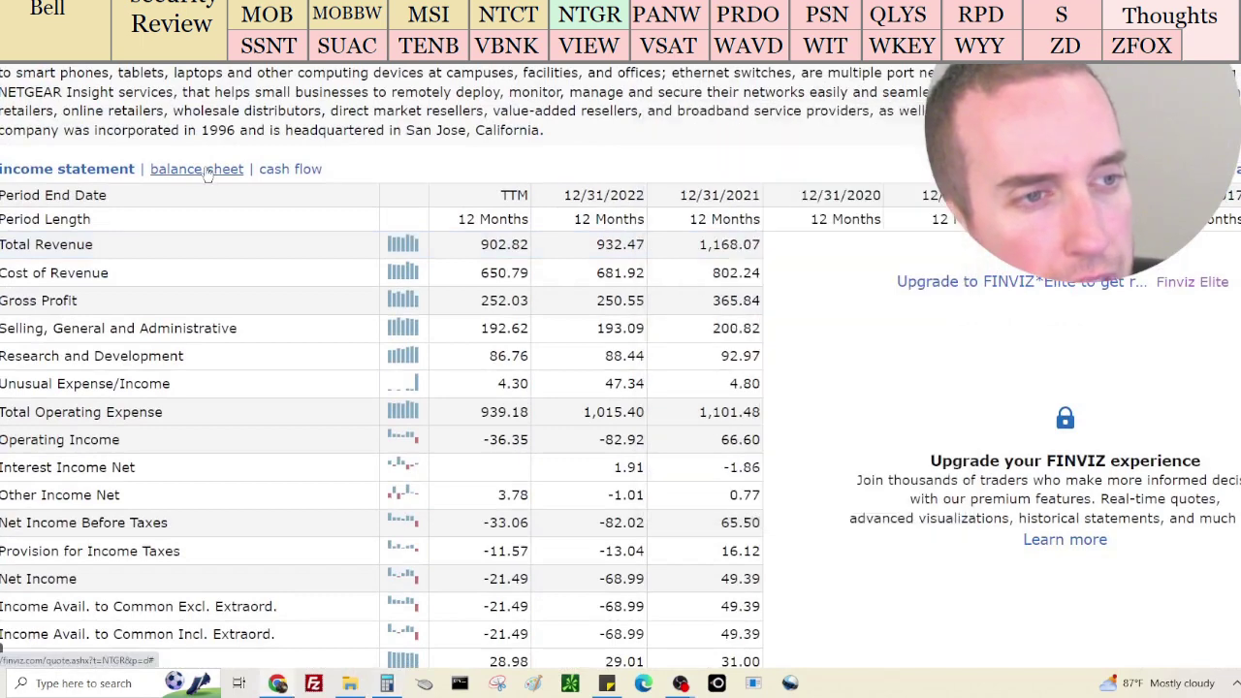
left_click(386, 683)
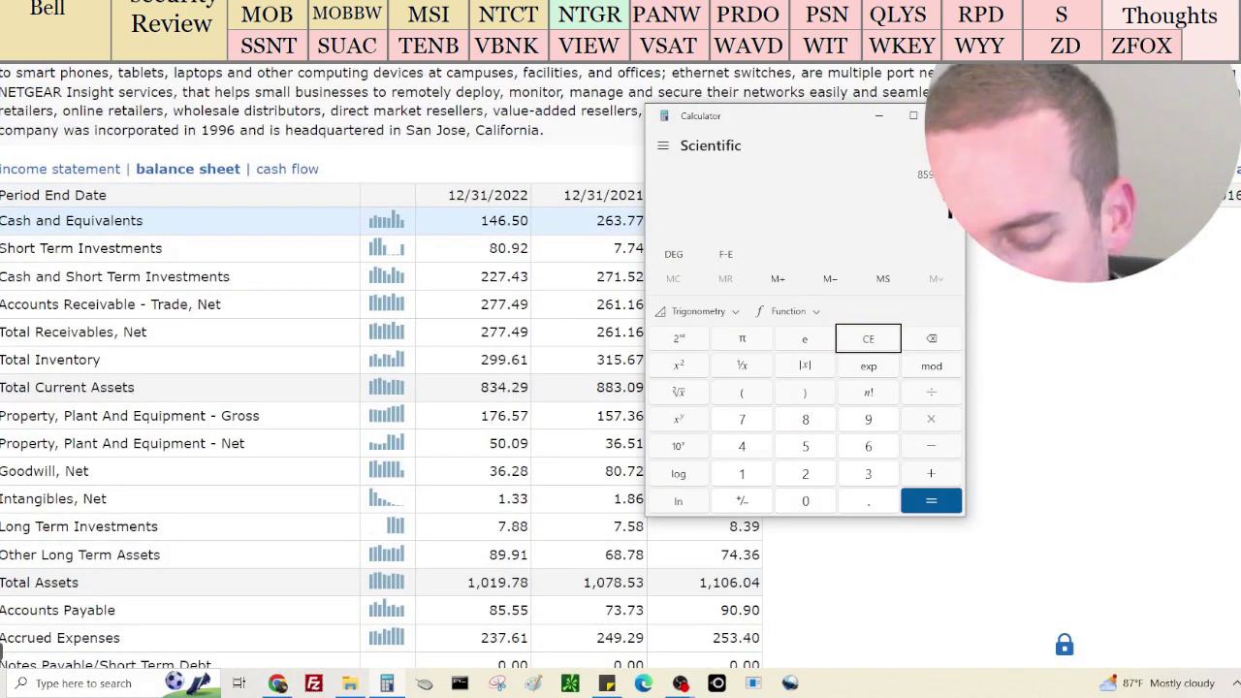
type("146.5")
key("Return")
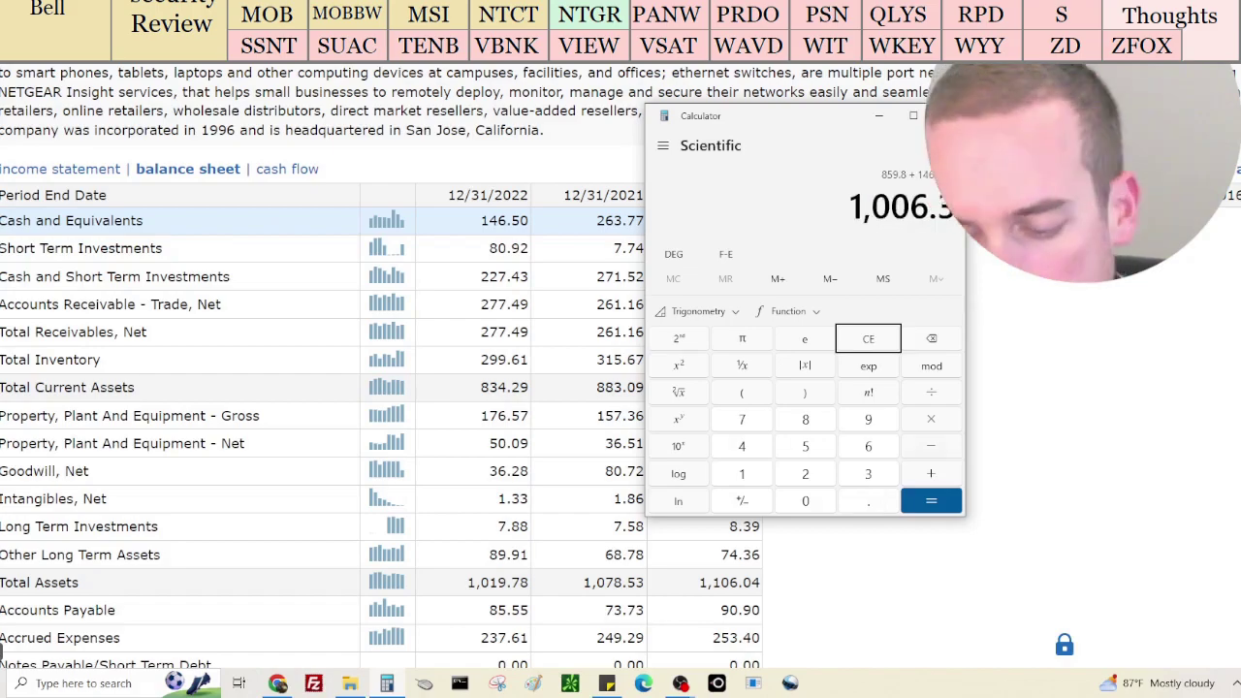
Check NTGR's total debt and divide the calculator total by its share float of 28.06 million
scroll(1056, 350, "down", 4)
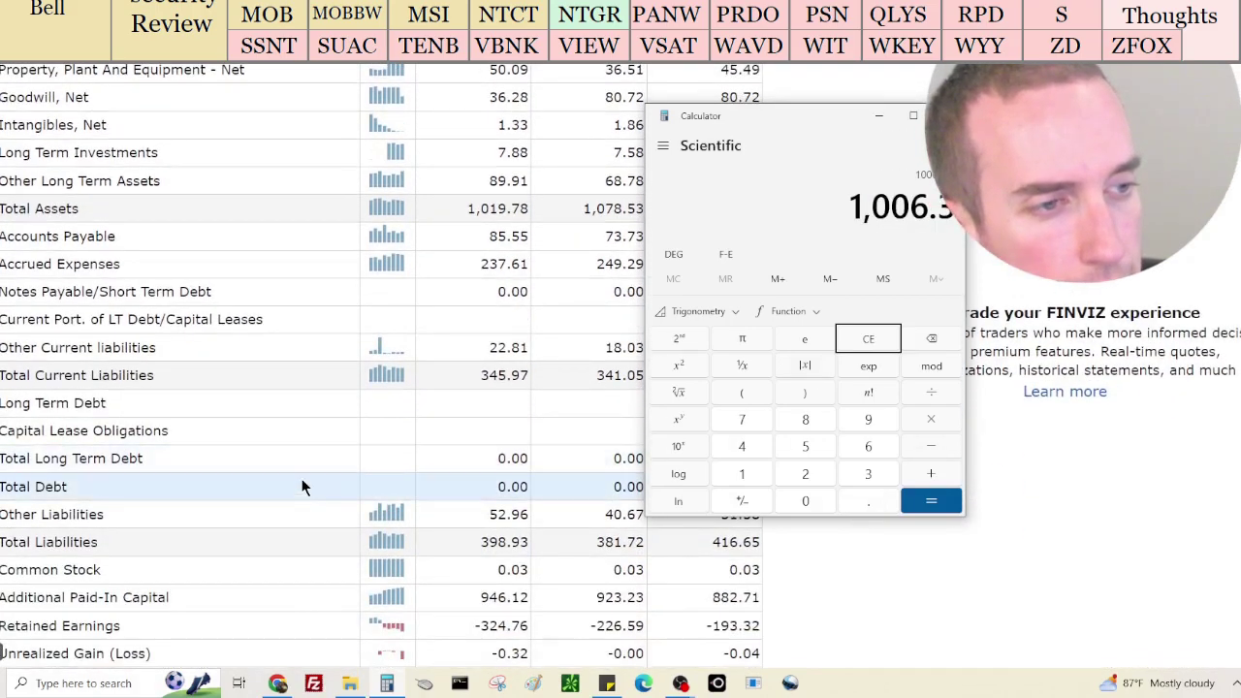
scroll(302, 470, "down", 10)
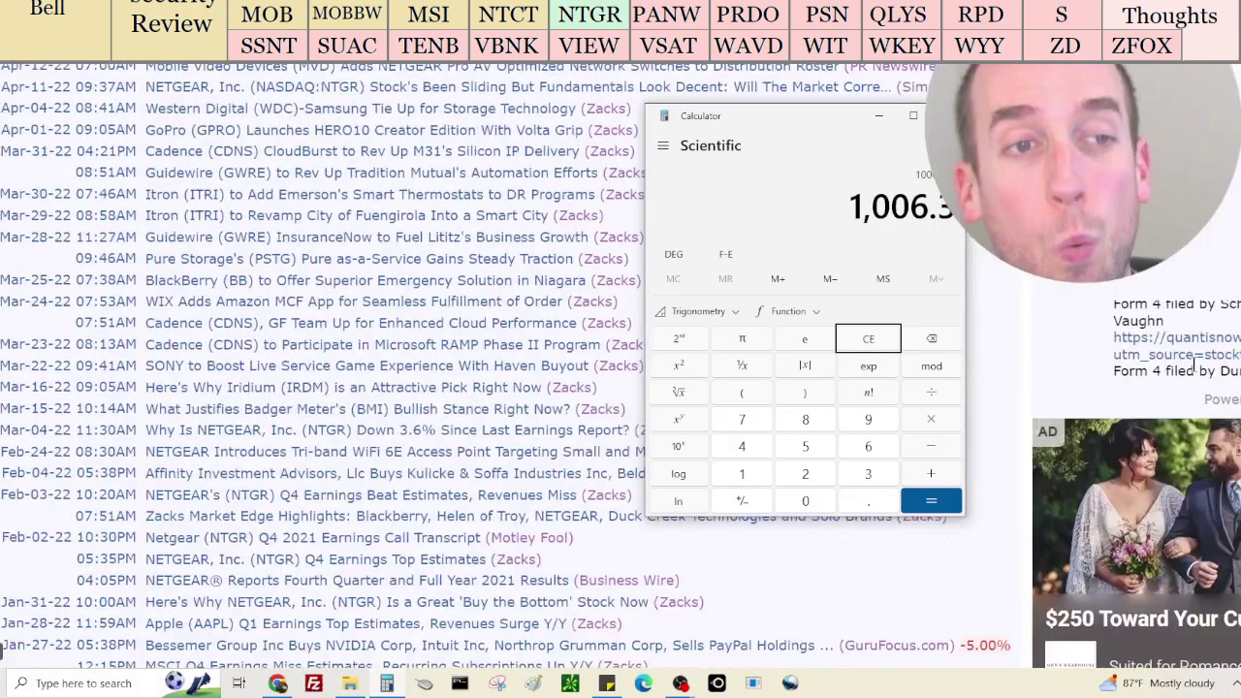
scroll(1194, 362, "up", 20)
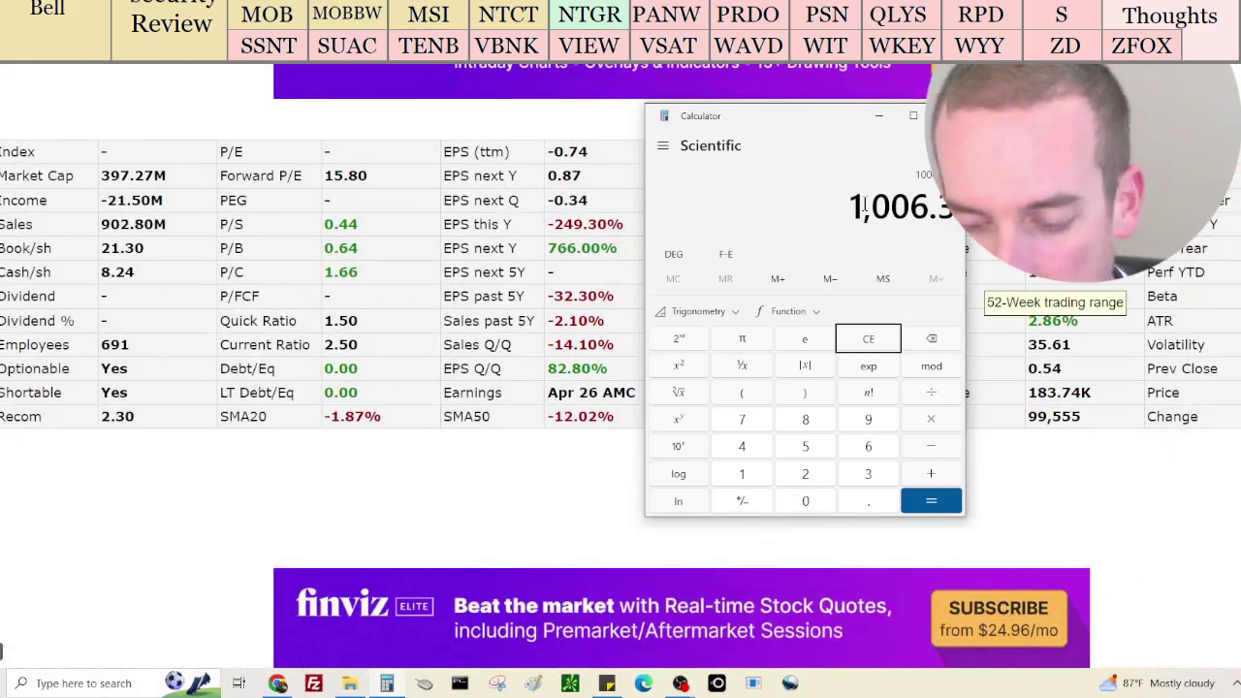
type("/28.06")
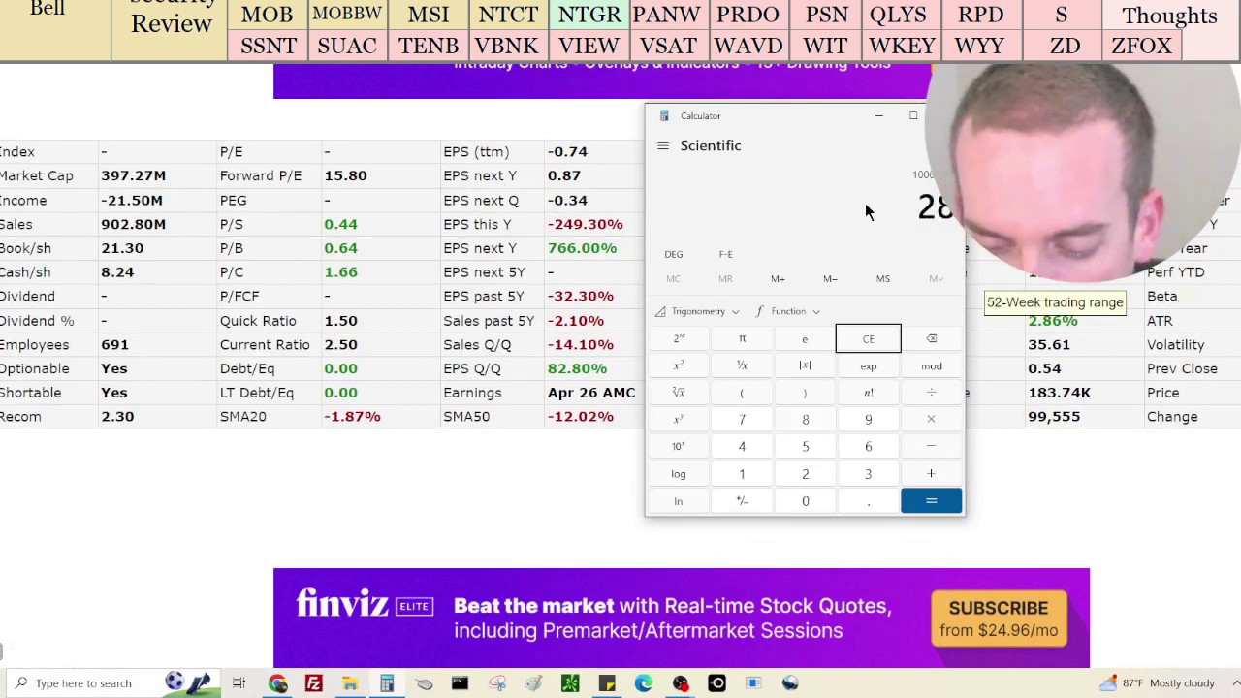
Divide 1006.3 by 28.06 in the calculator, and switch the NTGR chart on Finviz to the monthly timeframe
key("Return")
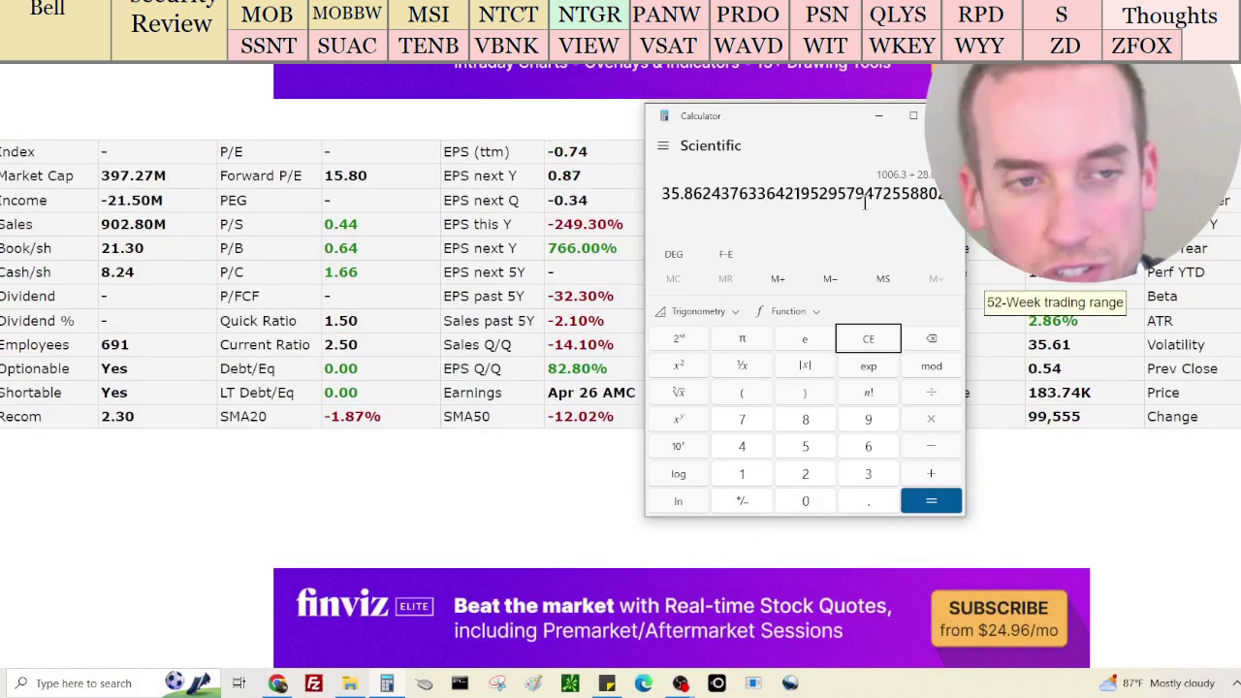
key("alt+Tab")
scroll(843, 189, "up", 10)
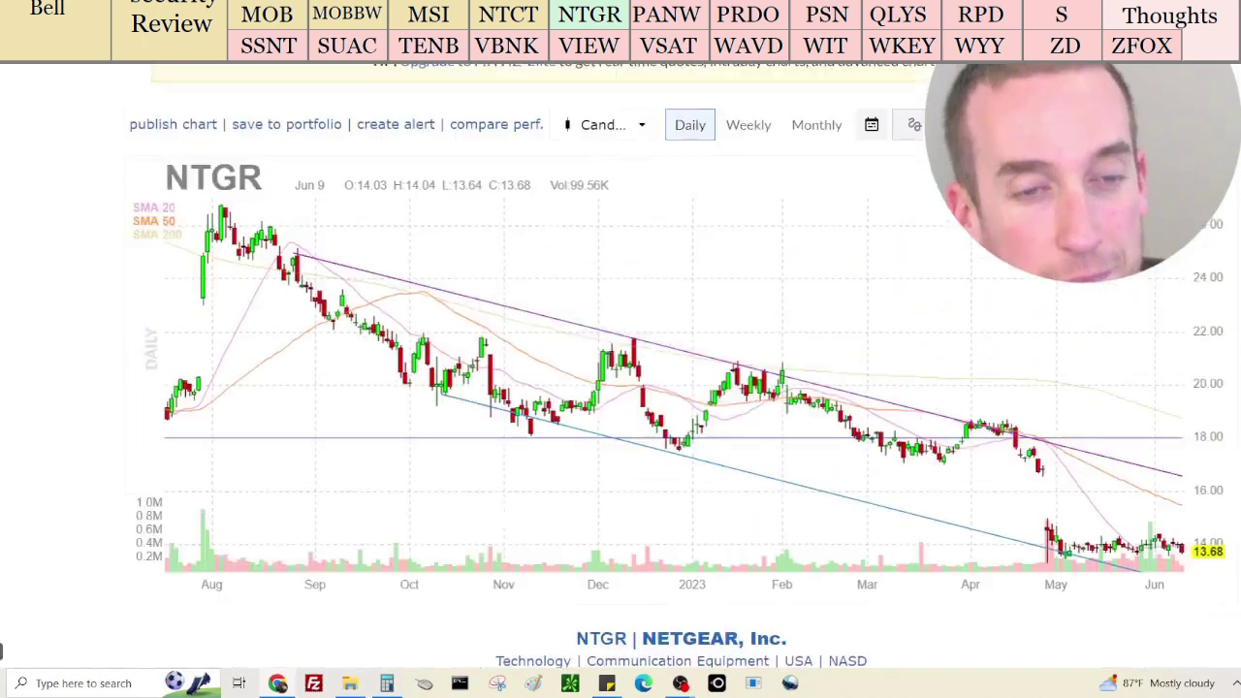
left_click(844, 189)
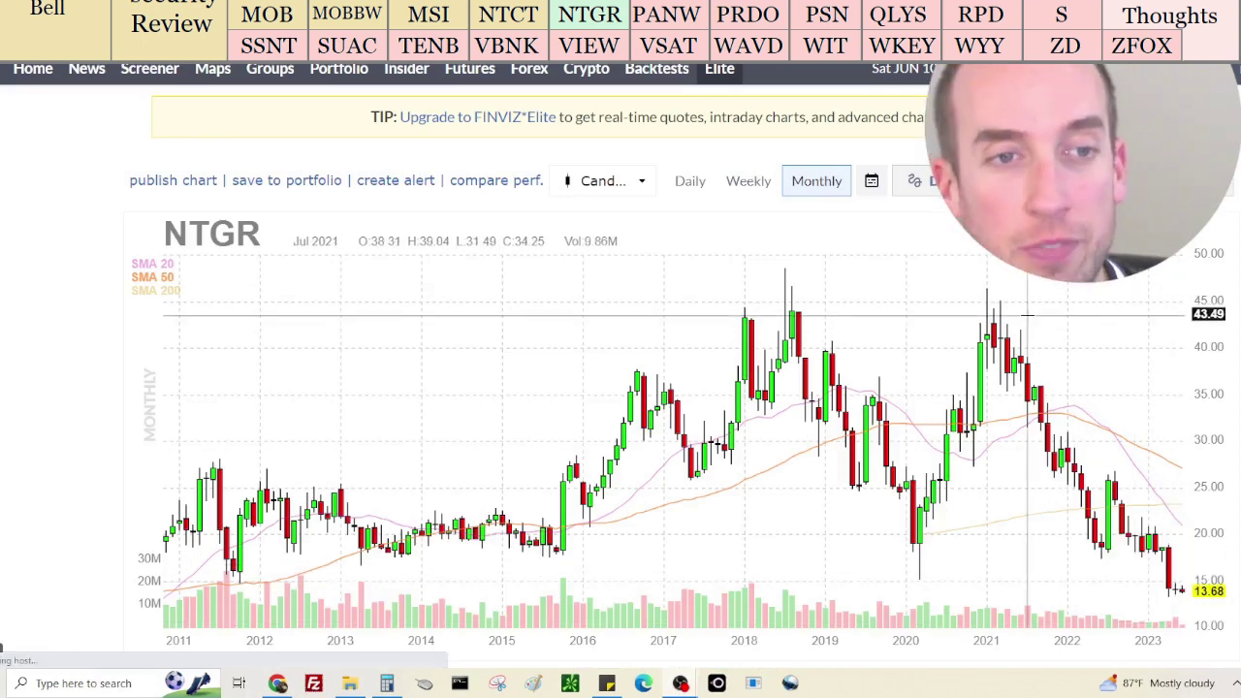
Check Netgear's institutional ownership figures in its Finviz statistics and on its Fintel owners page
scroll(862, 452, "down", 5)
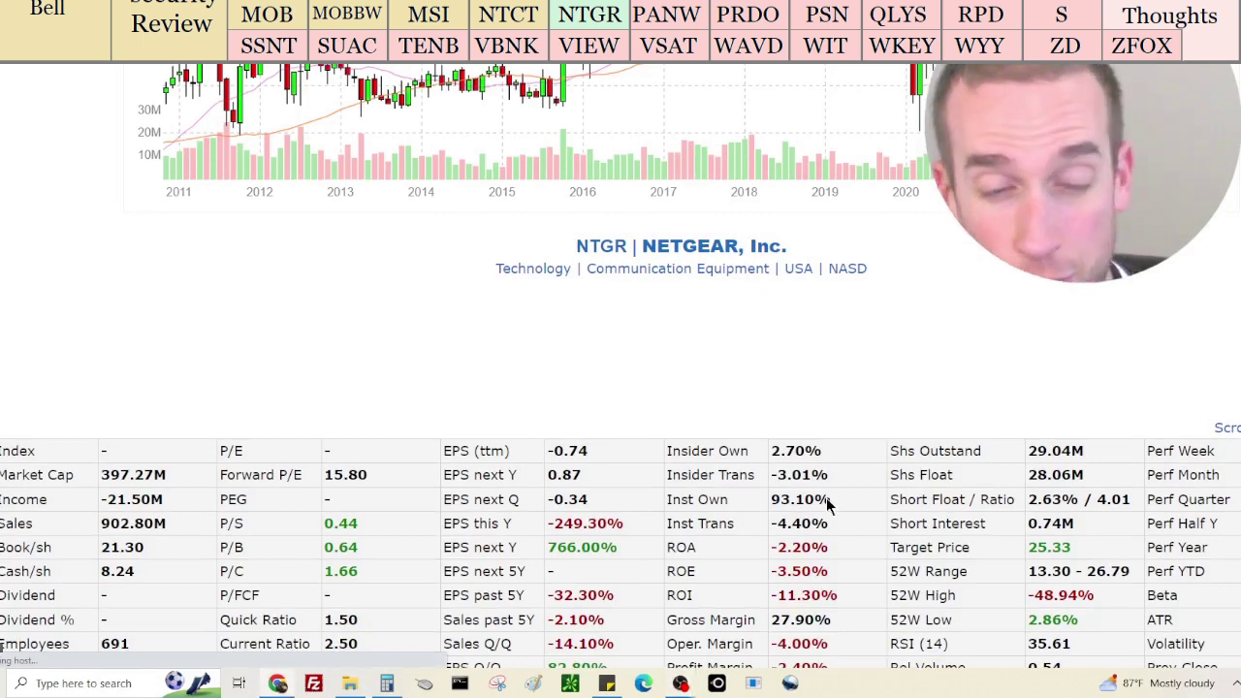
key("ctrl+Tab")
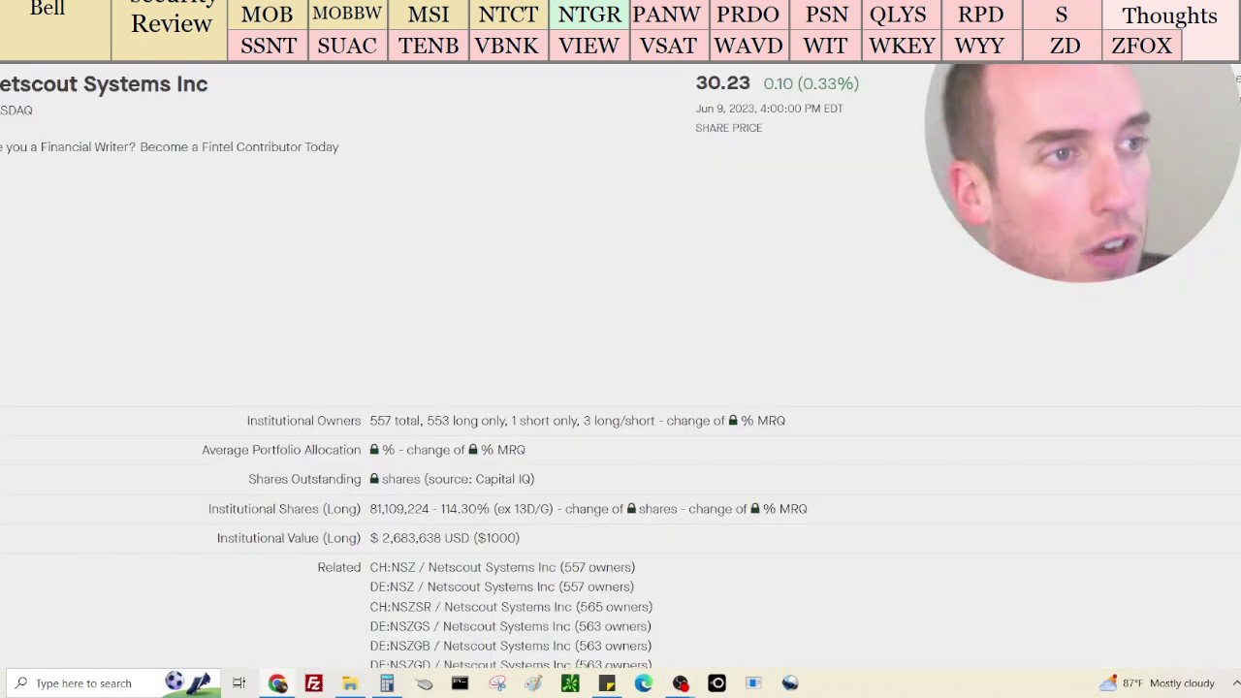
key("ctrl+Tab")
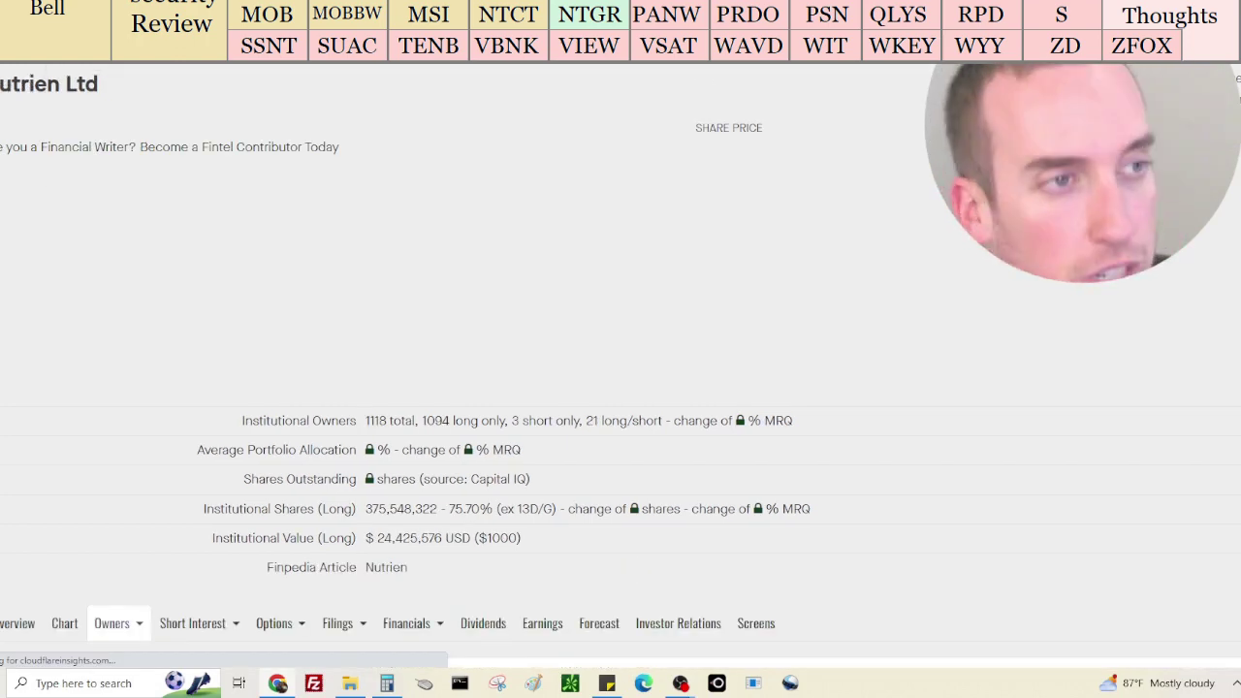
key("ctrl+Tab")
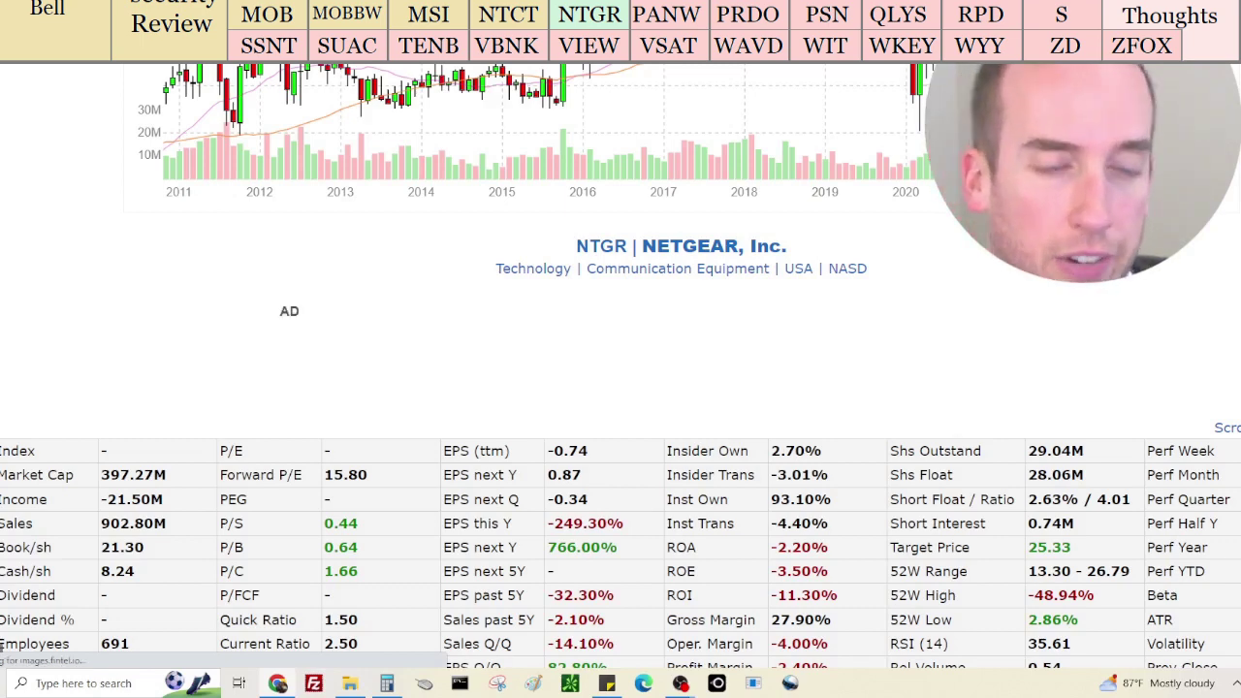
key("ctrl+Tab")
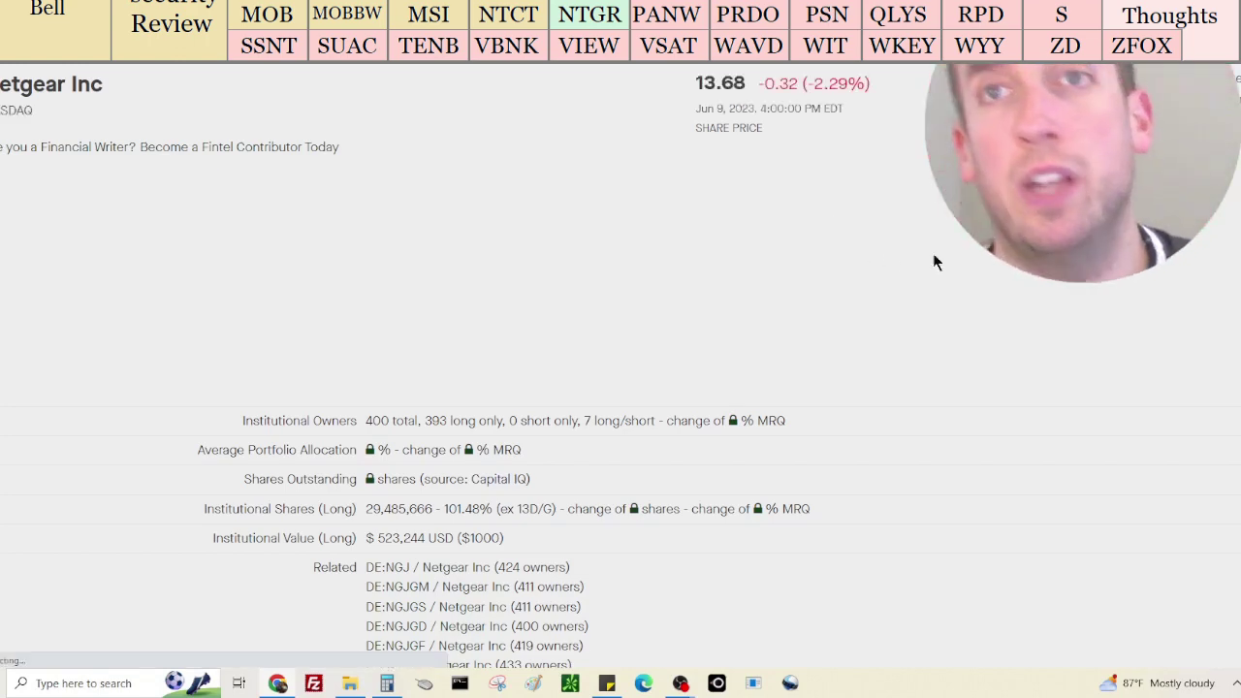
Examine Netgear's income statement and insider trading table on Finviz, and return to its monthly price chart
left_click(679, 20)
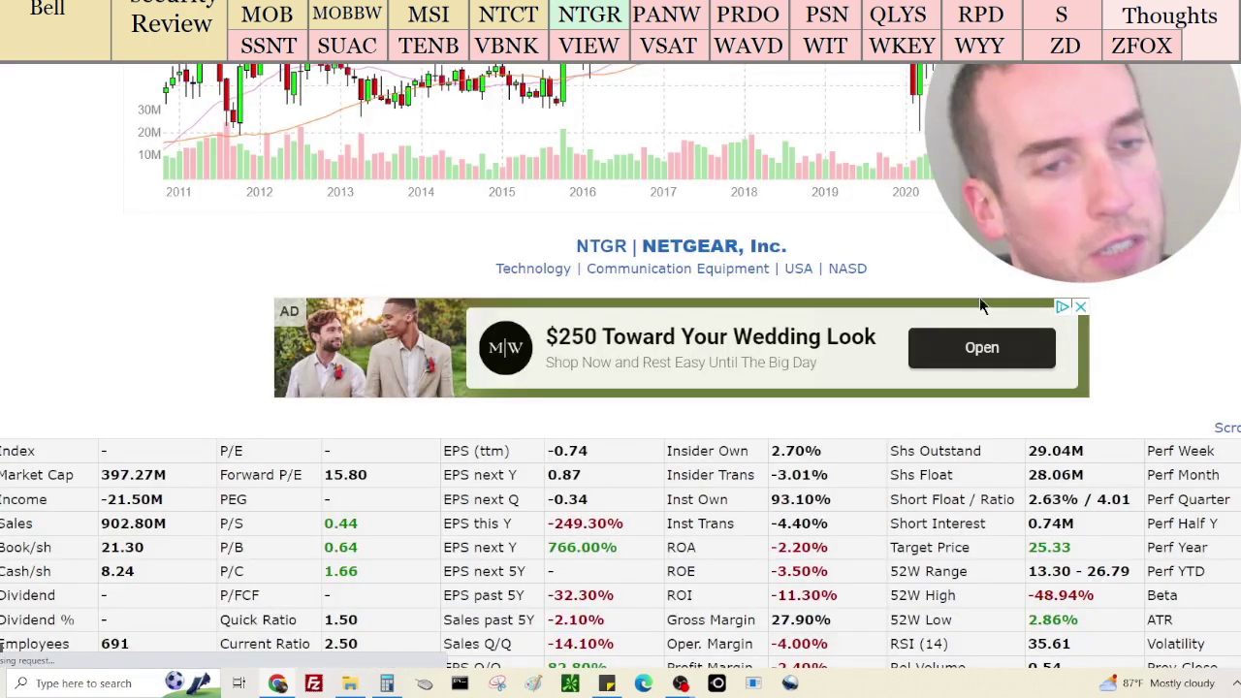
scroll(1209, 255, "down", 15)
scroll(1209, 255, "down", 20)
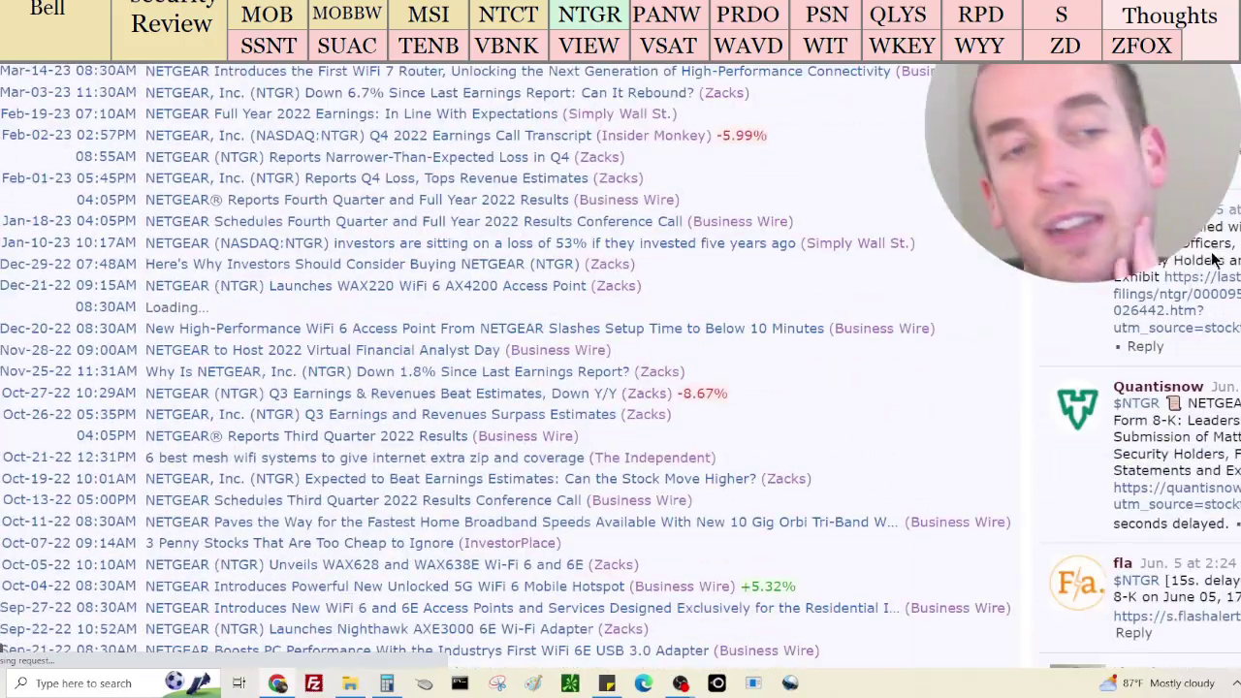
scroll(1218, 300, "down", 5)
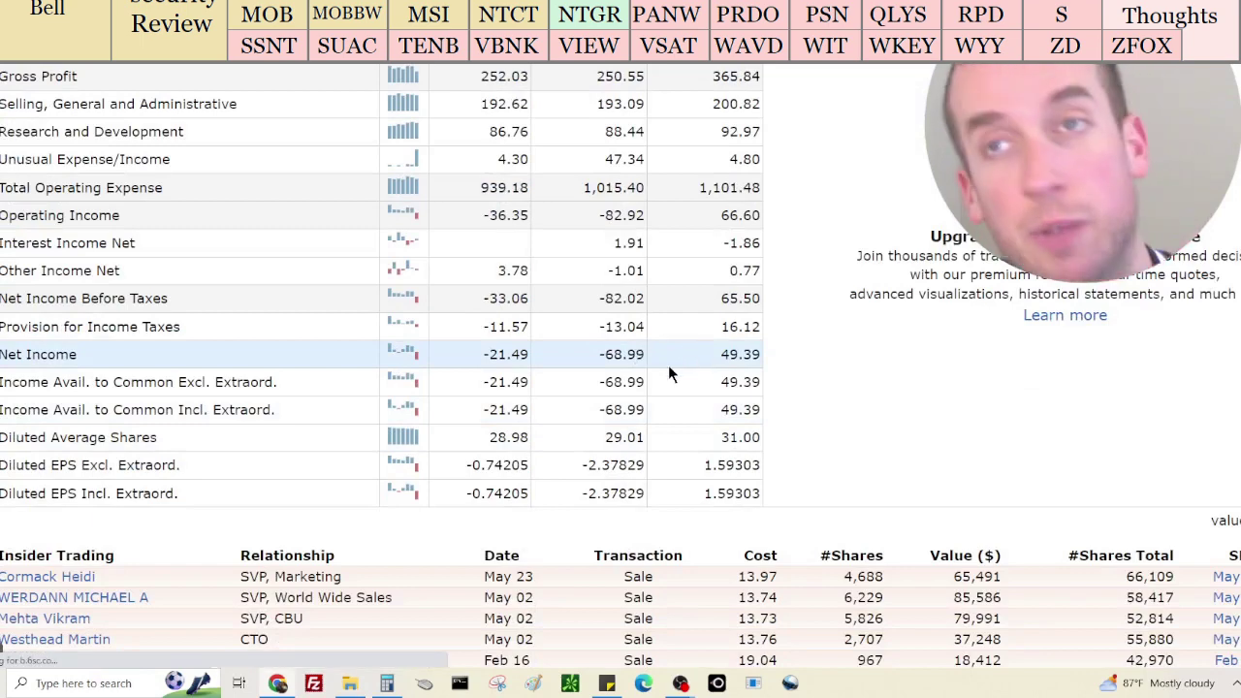
scroll(928, 340, "down", 3)
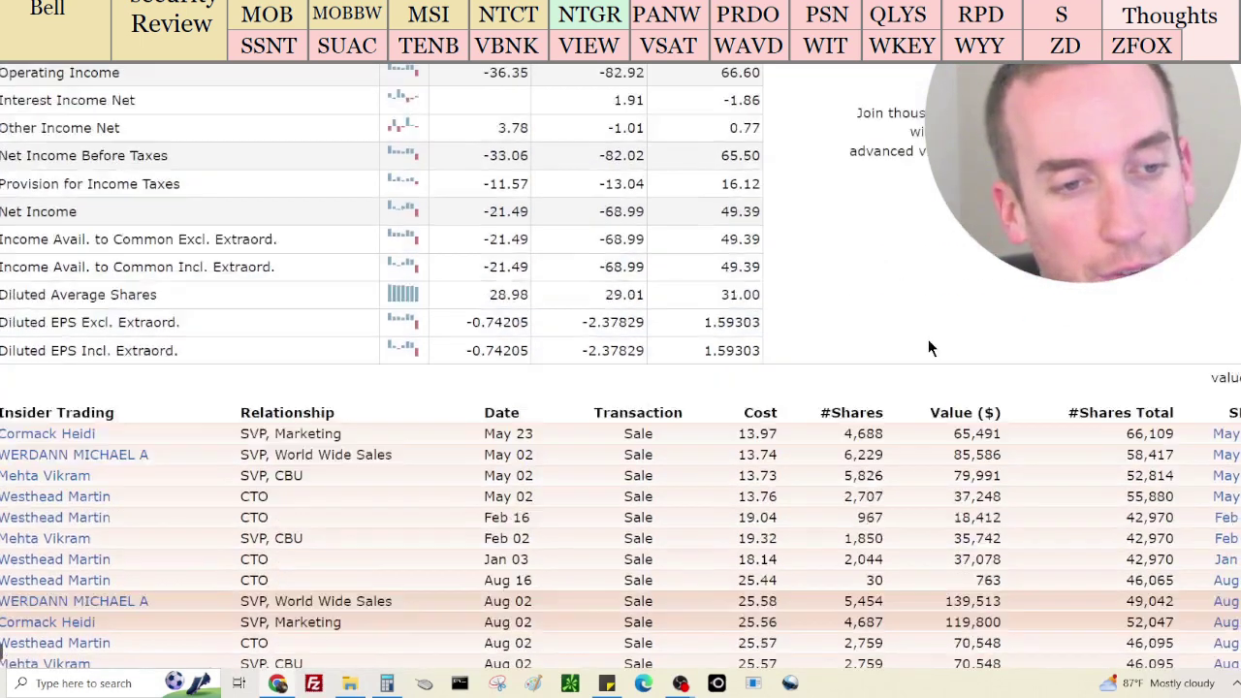
scroll(927, 339, "up", 1)
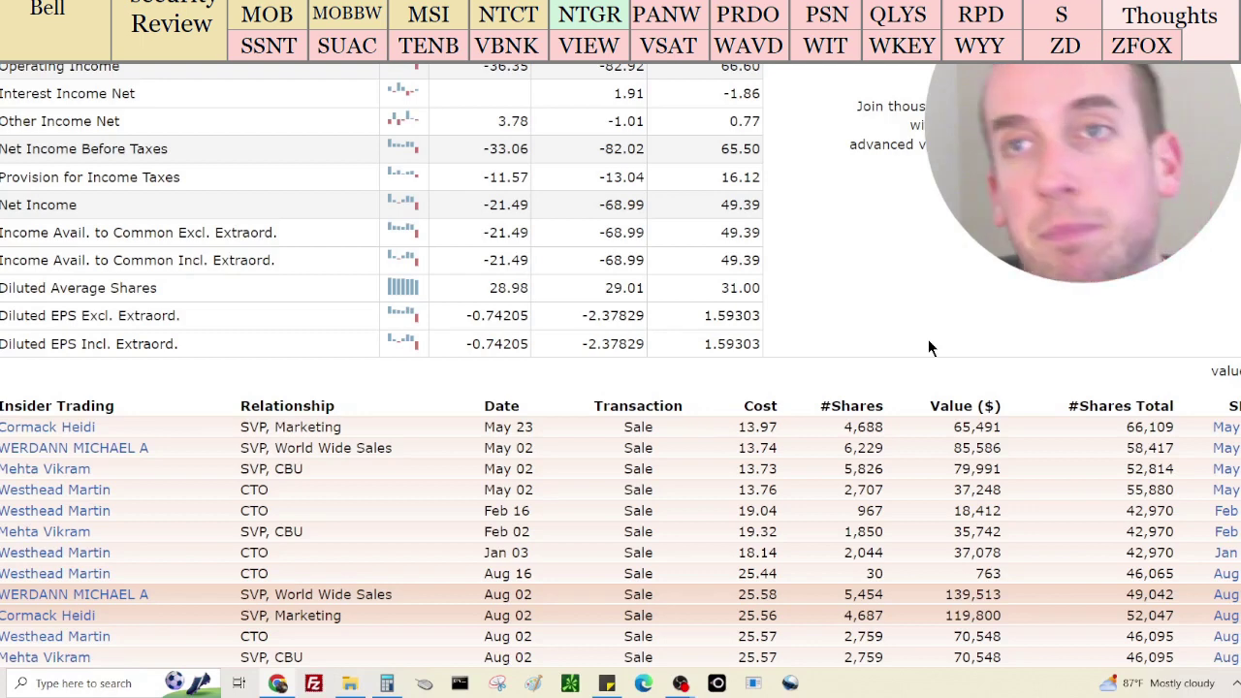
scroll(931, 340, "up", 2)
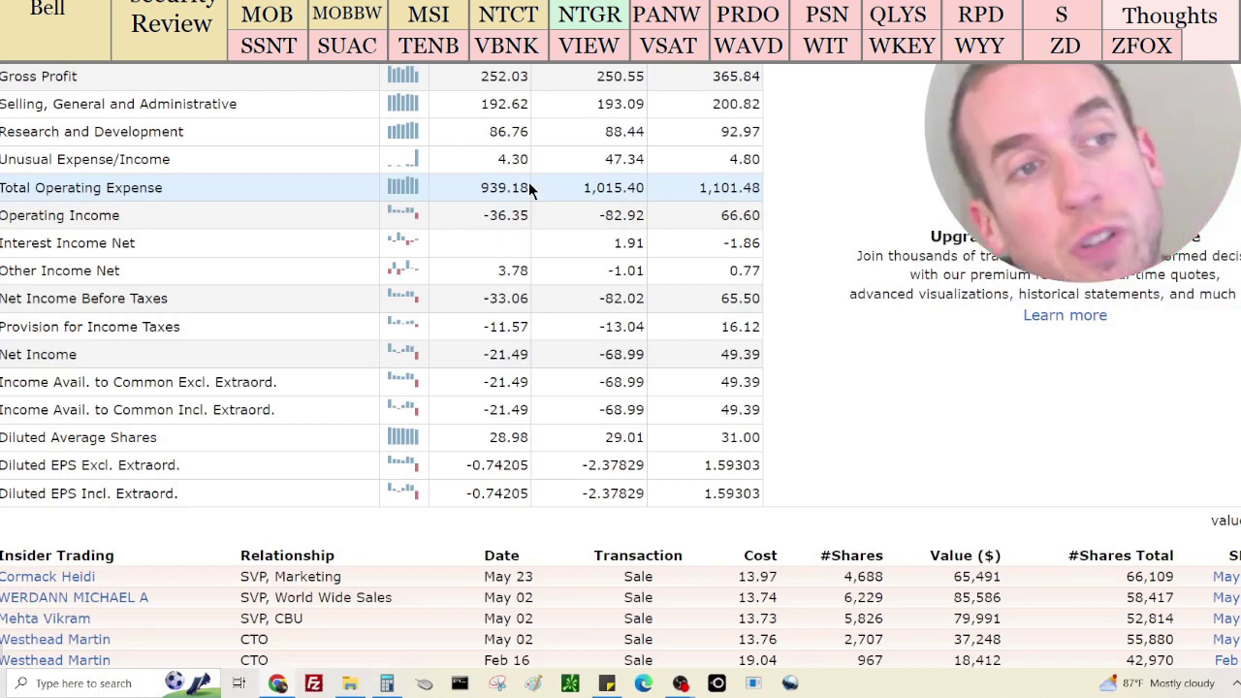
scroll(907, 365, "up", 1)
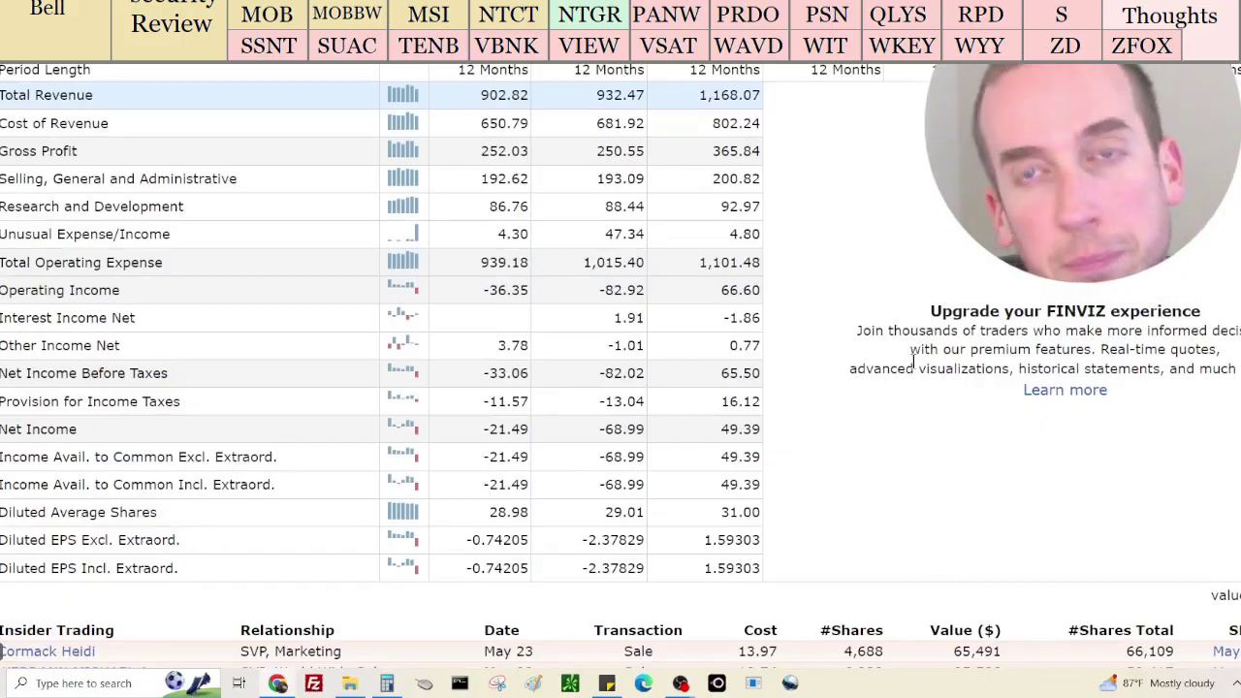
scroll(950, 380, "up", 15)
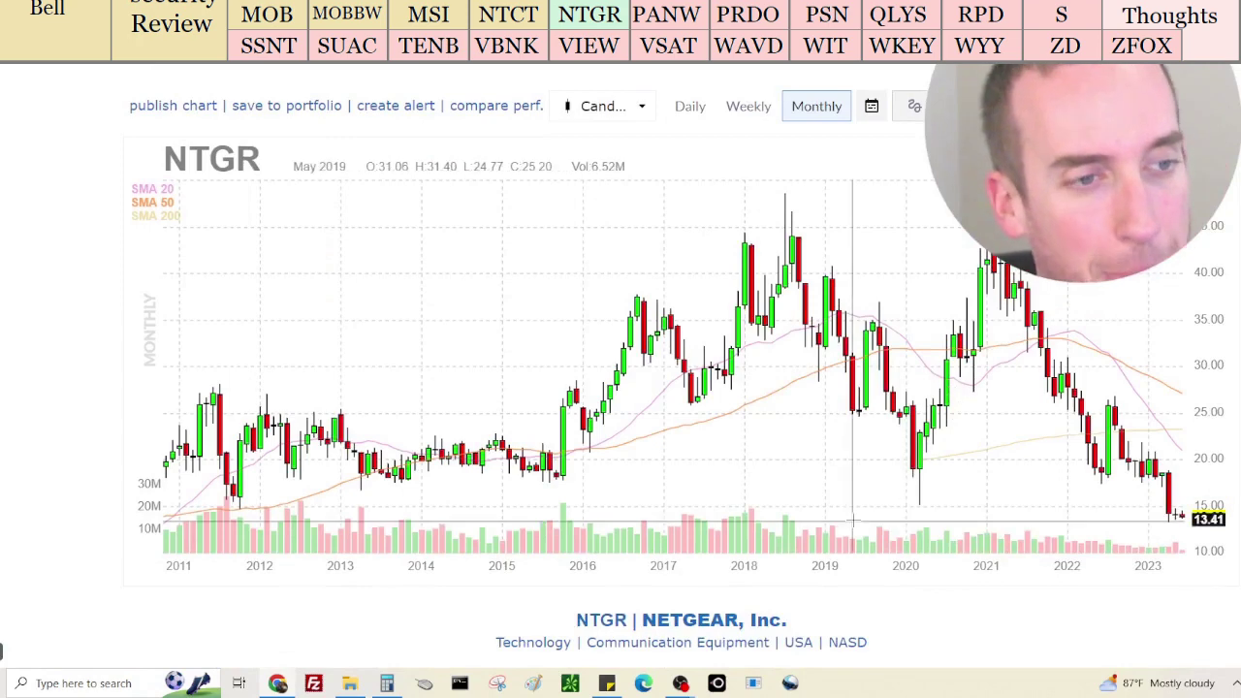
Complete the NTGR line in the Cybersecurity stocks note as "NTGR - current $13.68 fair $35.86, inst. buy", and start a new line
left_click(607, 683)
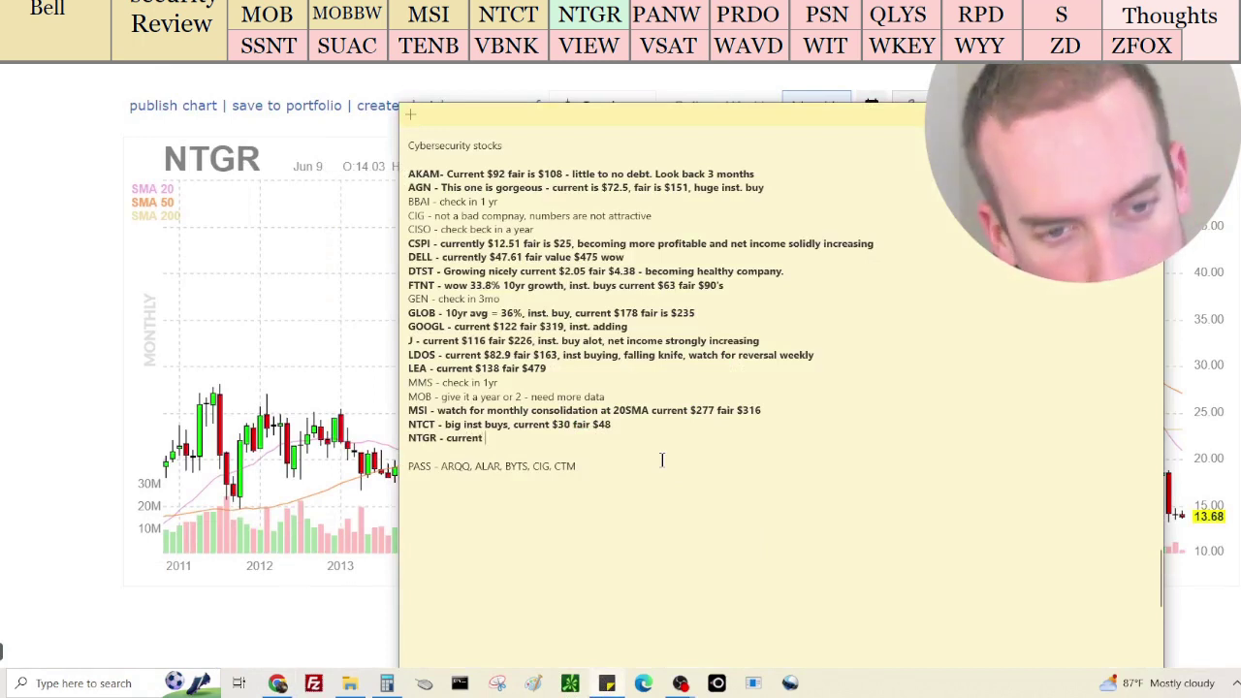
type("13.68 fair $")
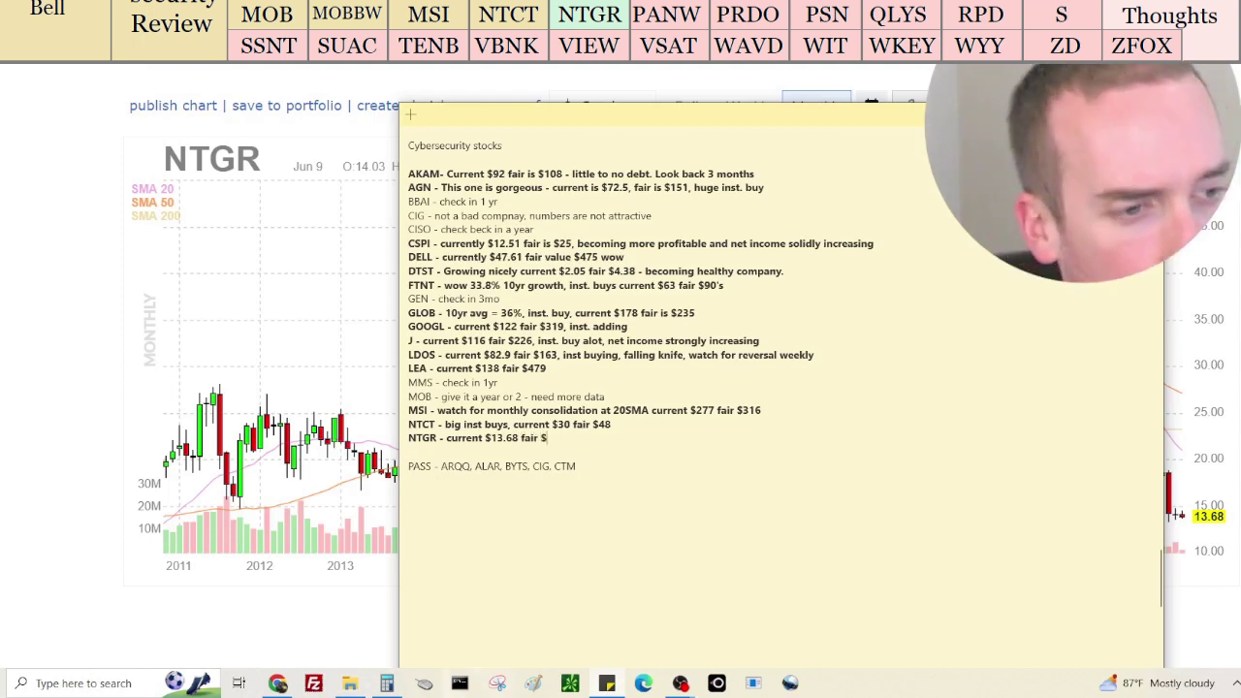
left_click(389, 684)
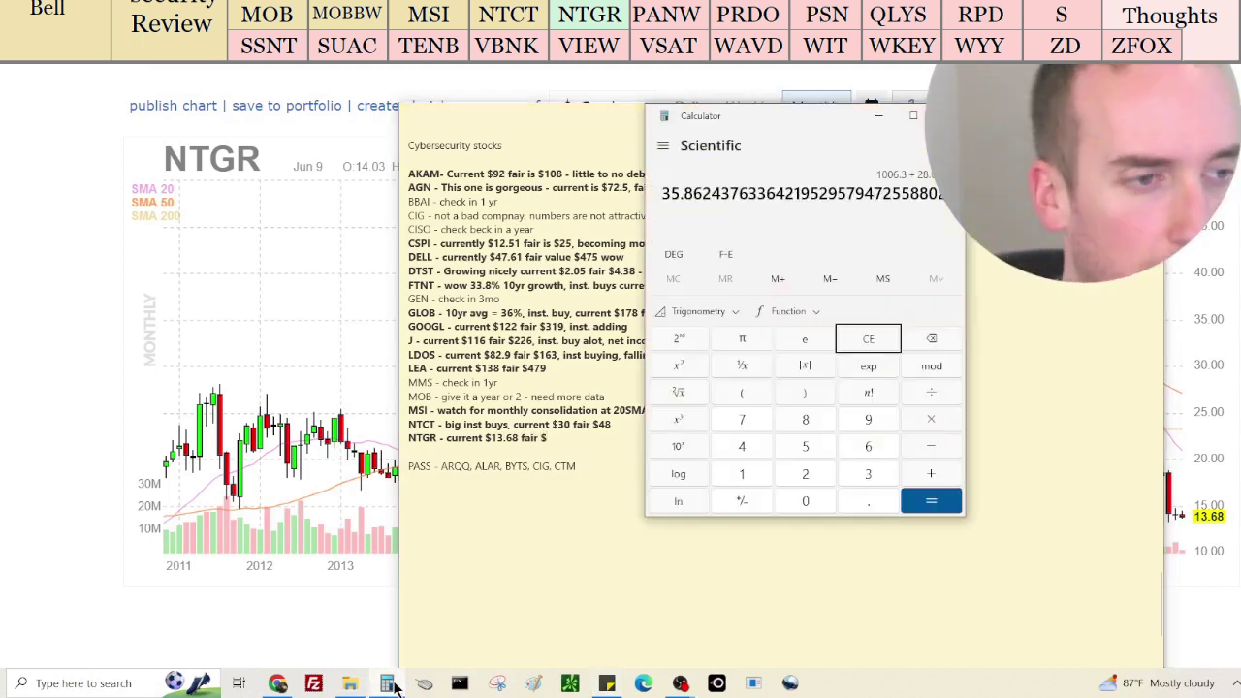
left_click(575, 438)
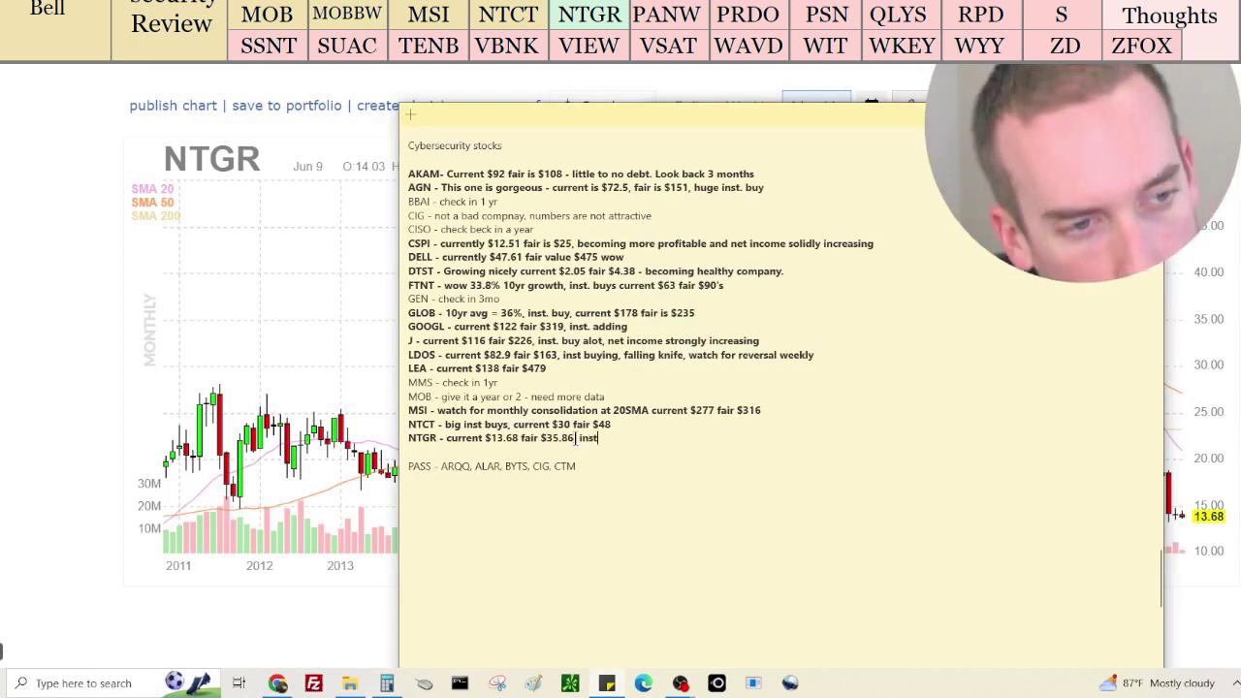
type("inst. buy")
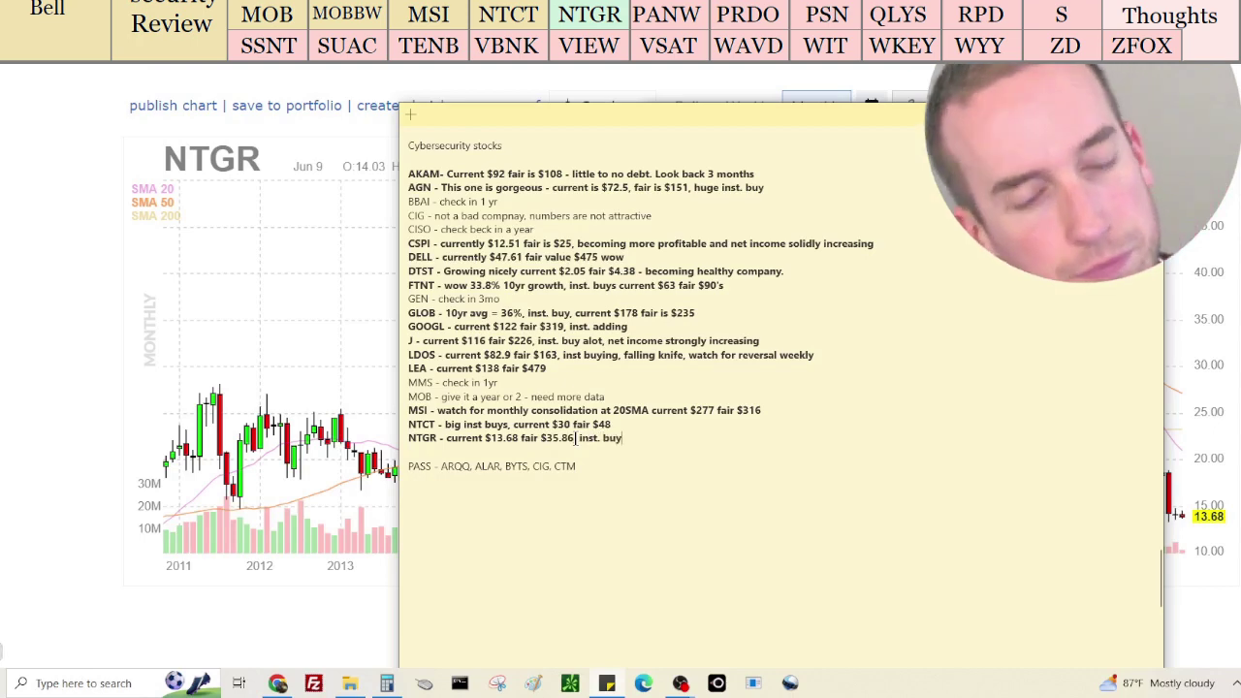
key("Return")
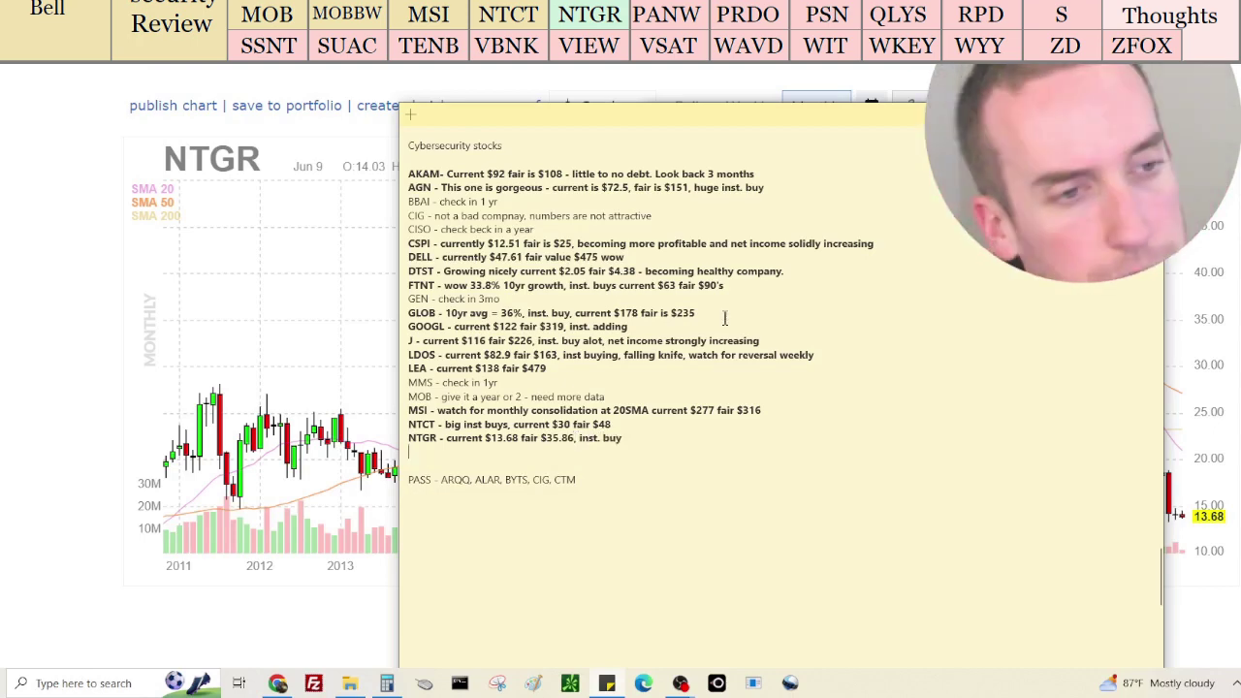
Open the Palo Alto Networks (PANW) quote page on Finviz and view its key statistics table
left_click(2, 650)
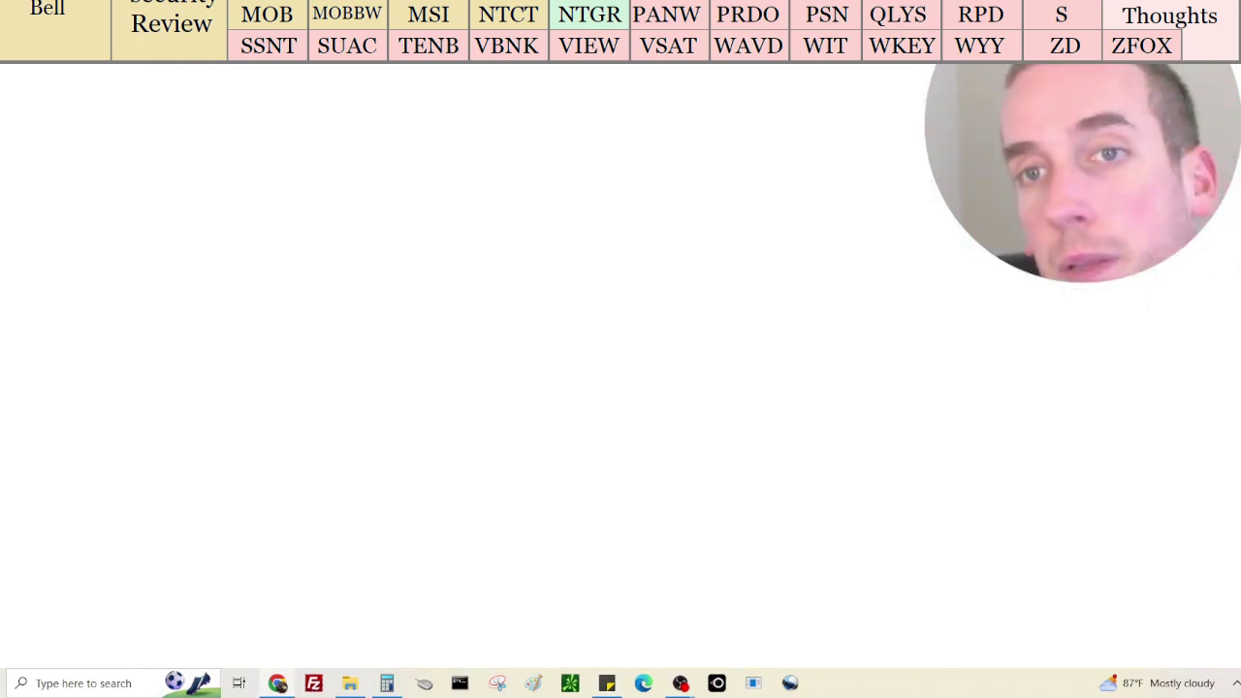
scroll(953, 485, "down", 3)
scroll(953, 484, "down", 3)
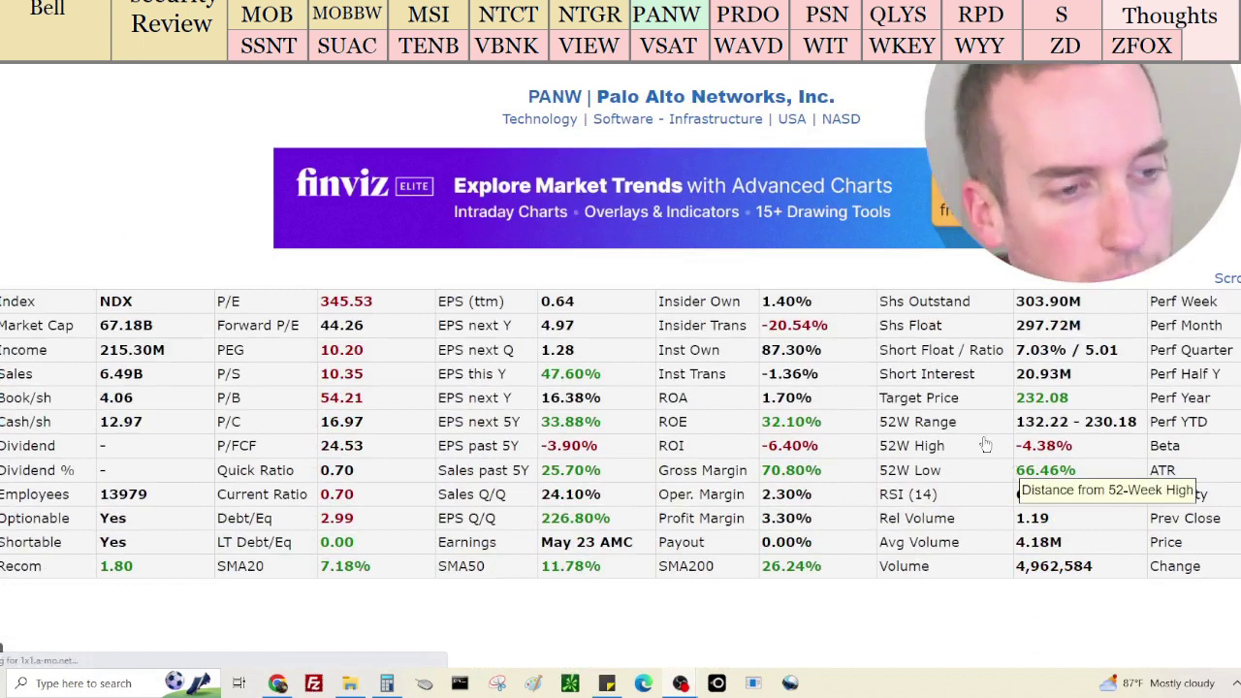
left_click(387, 680)
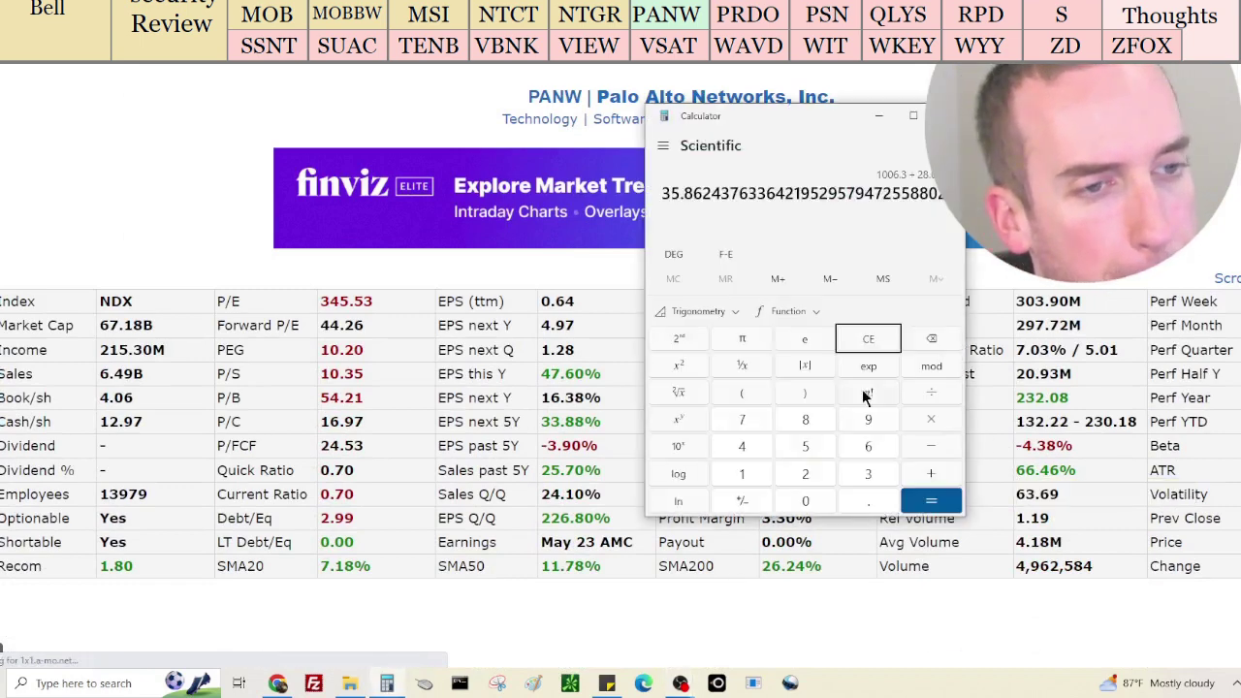
left_click(866, 345)
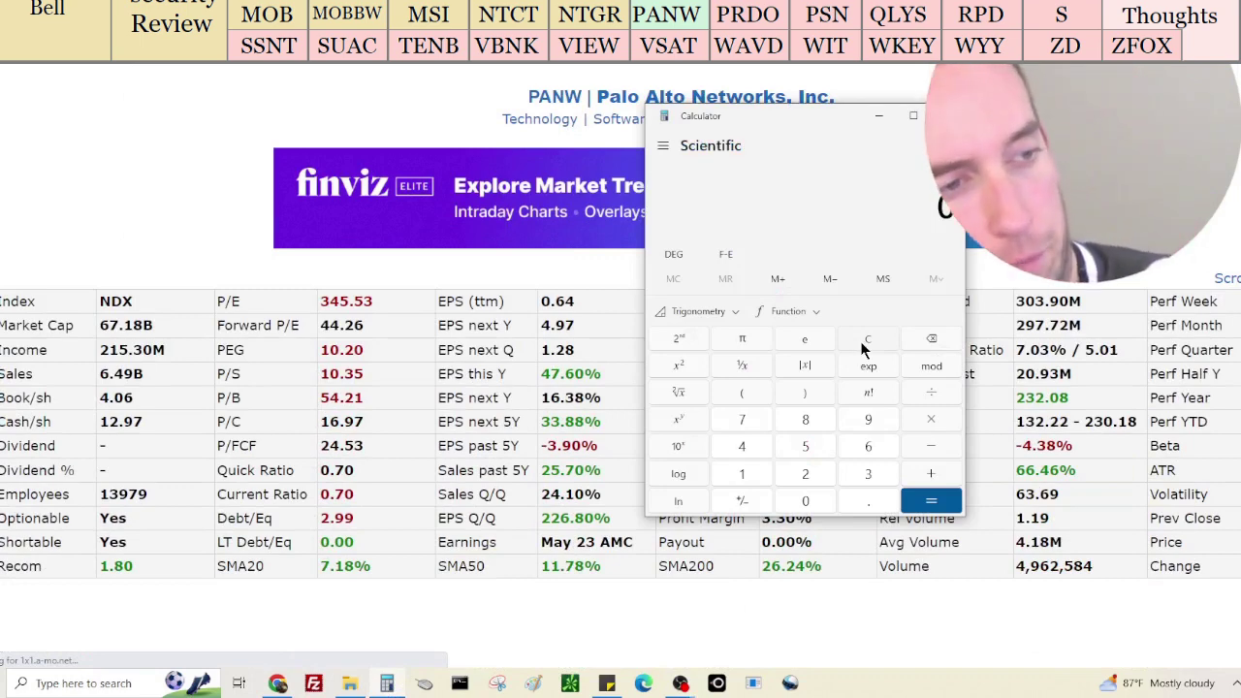
type("649000000")
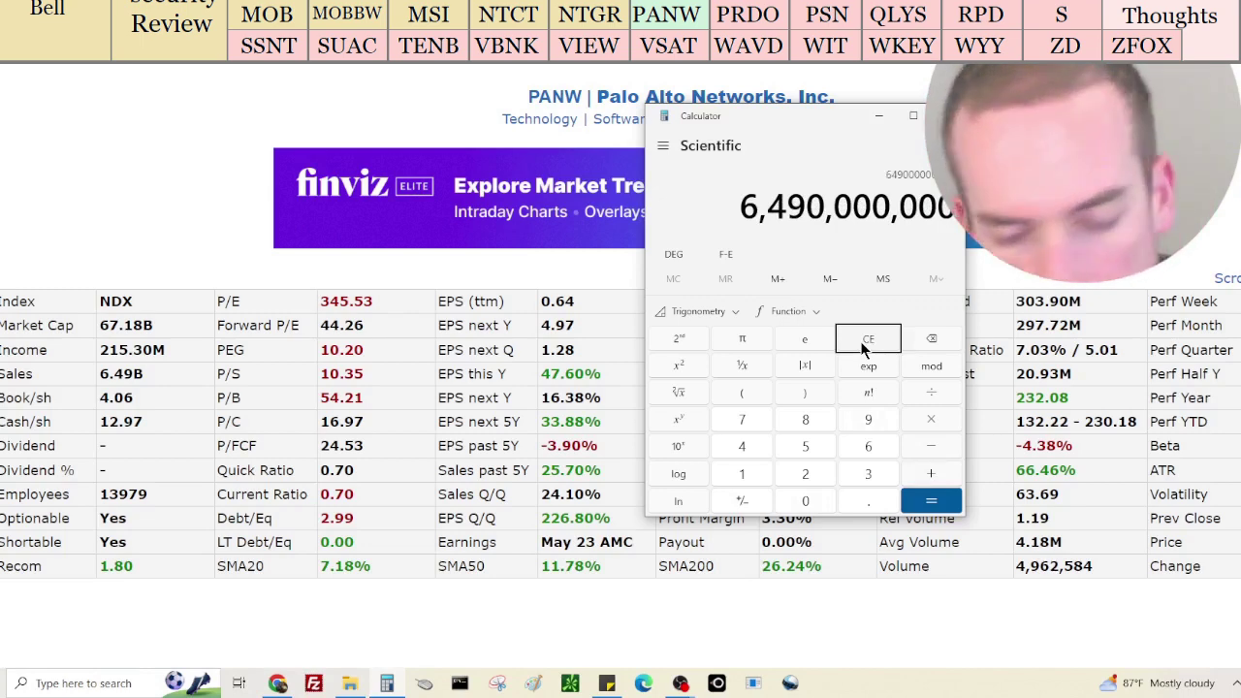
type("0215300000")
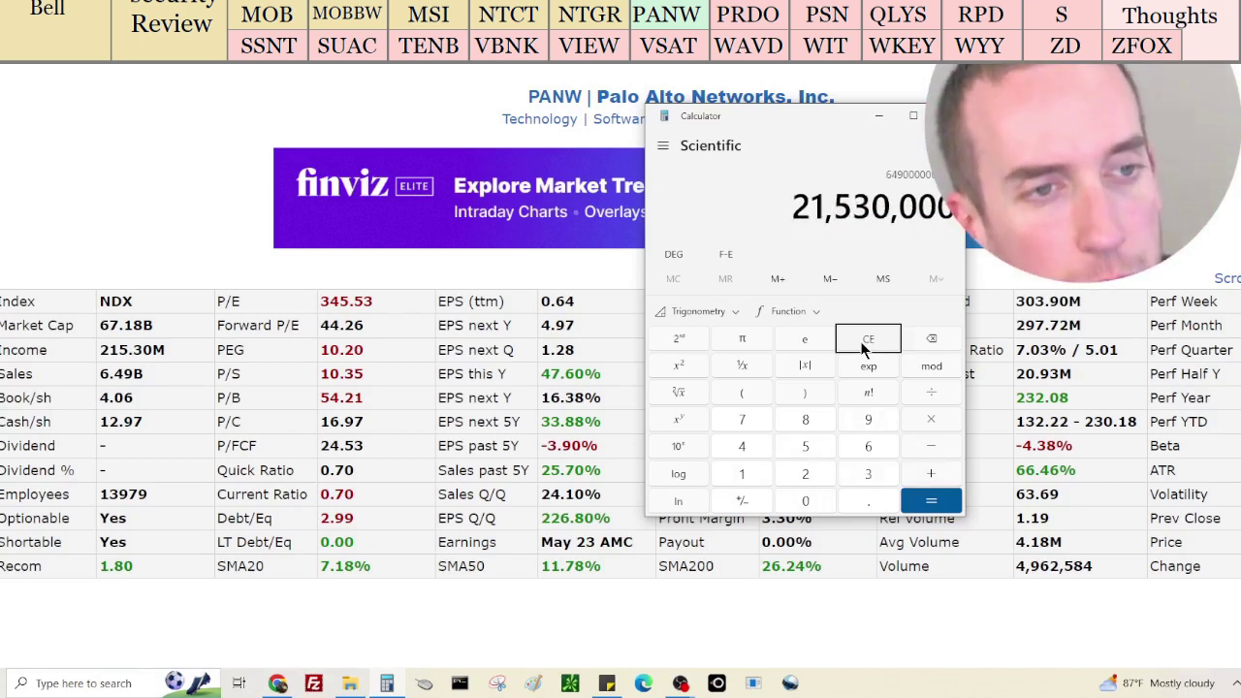
key("Return")
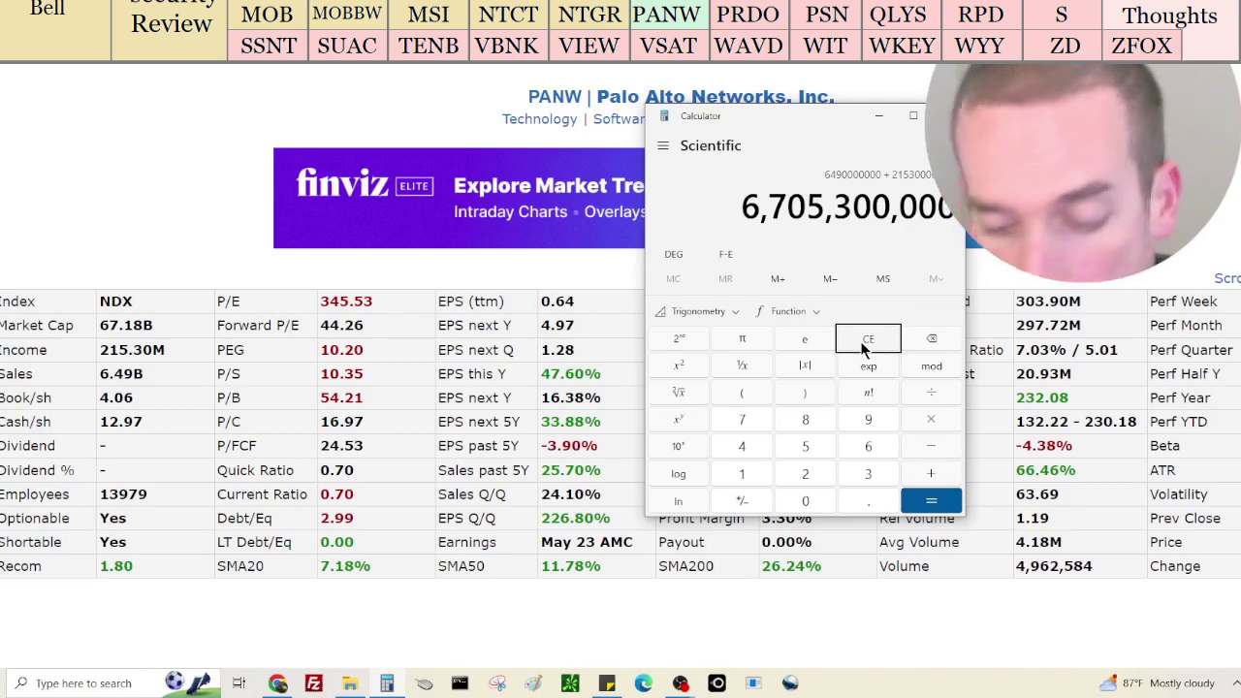
type("67,180,000,000")
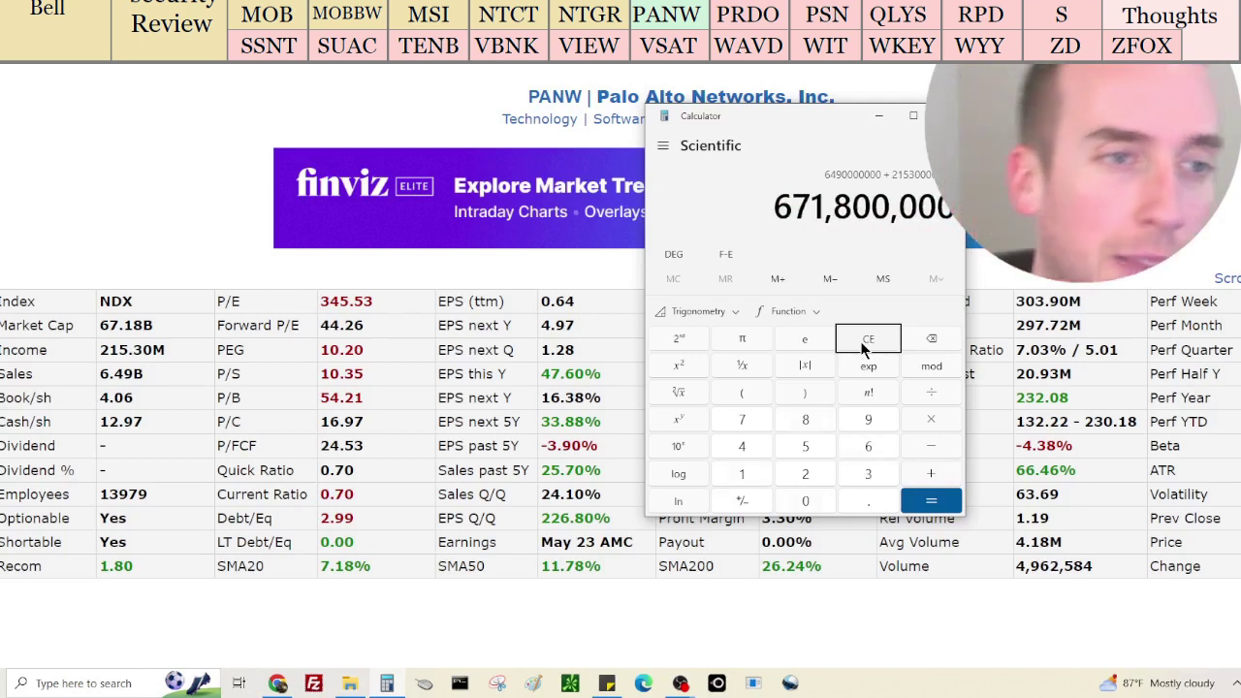
key("Return")
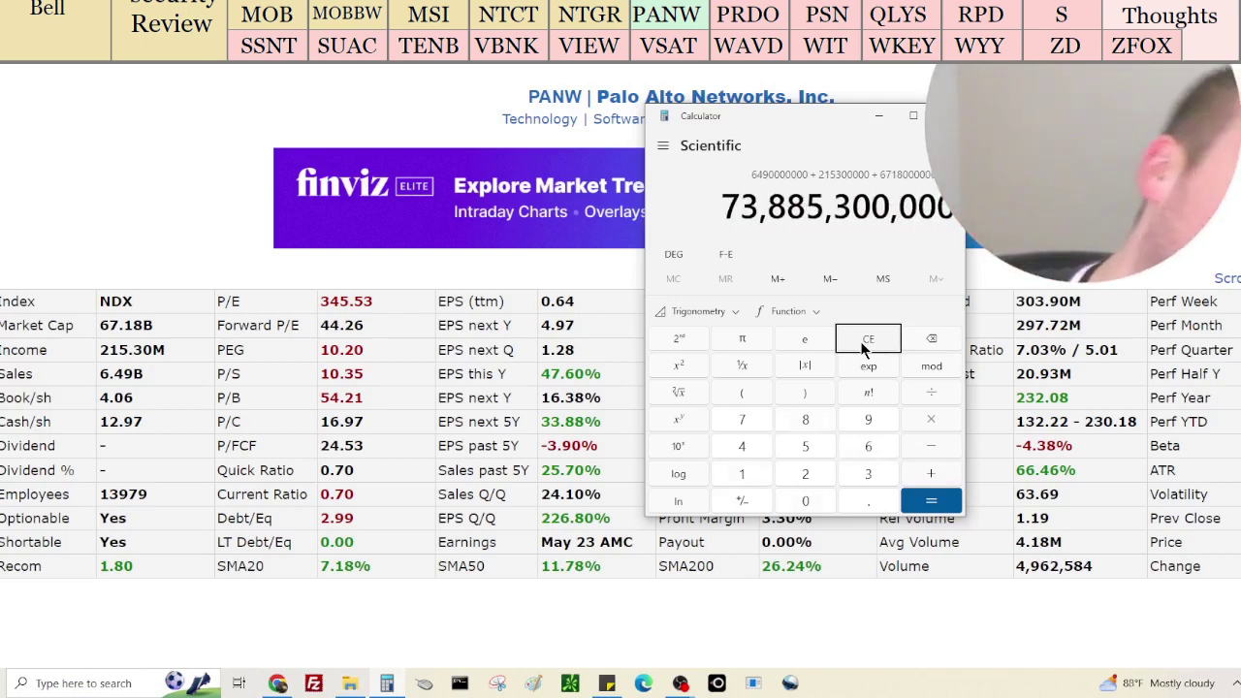
Look over PANW's income statement on Finviz and open its balance sheet to view the assets and liabilities
scroll(1200, 446, "down", 15)
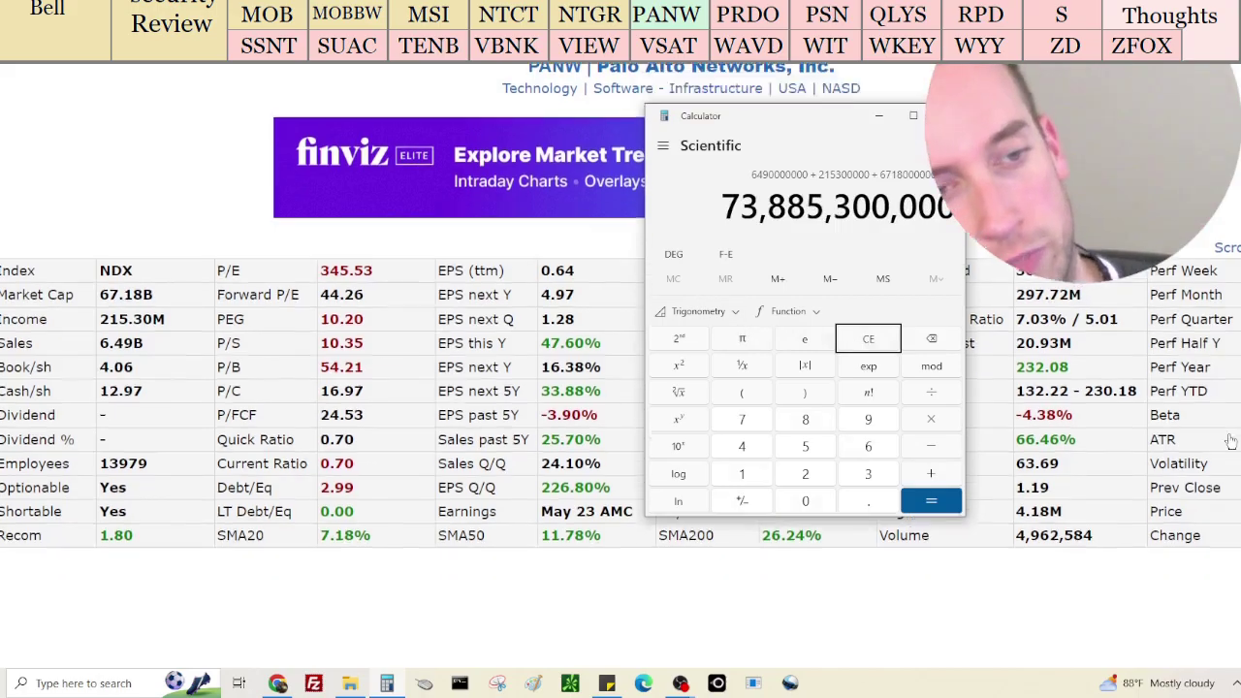
scroll(1200, 446, "down", 15)
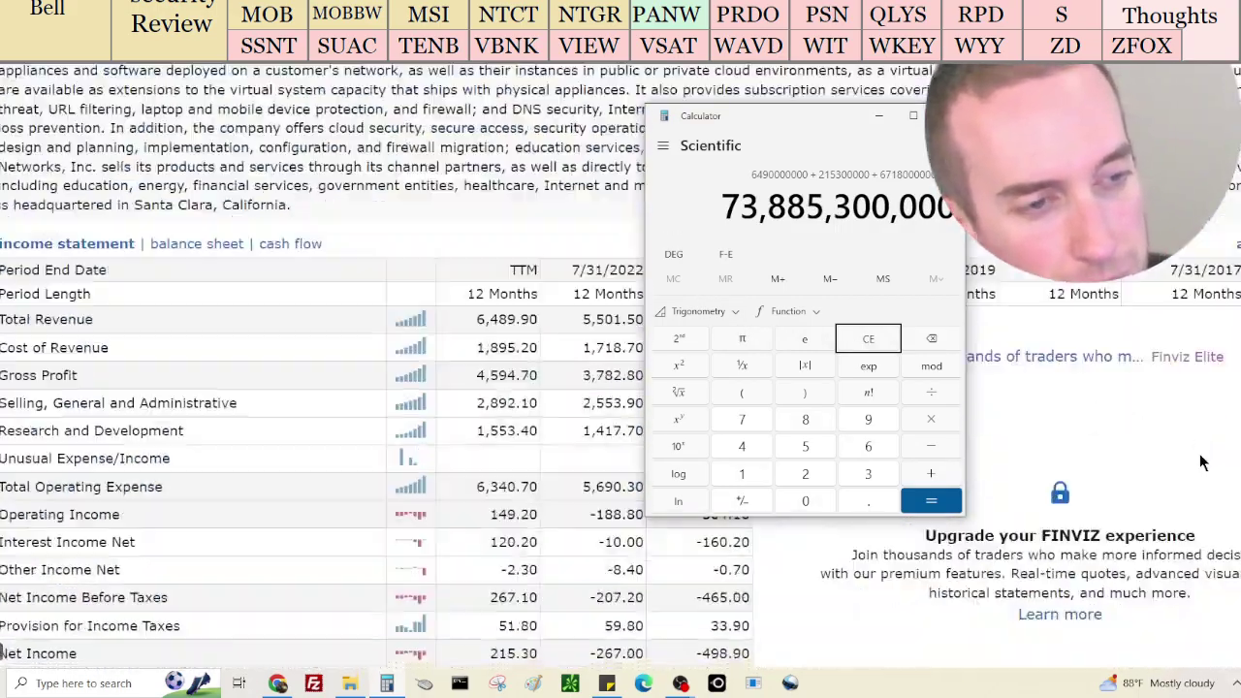
scroll(1181, 454, "up", 4)
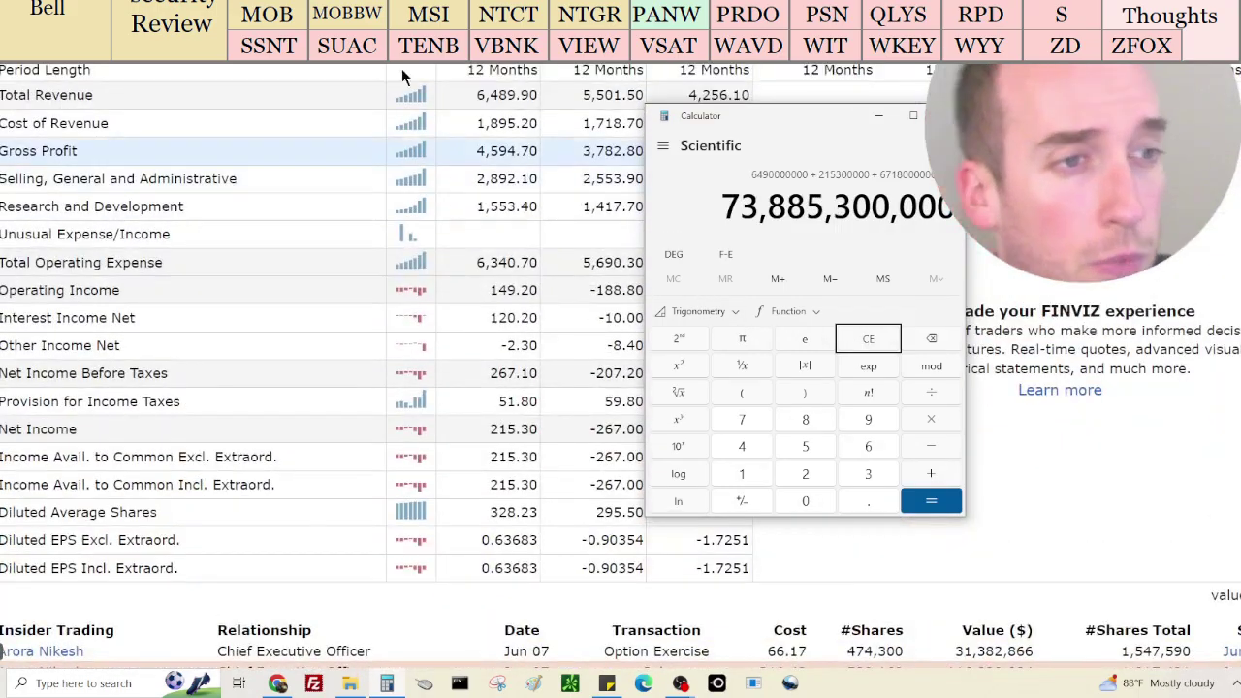
left_click(1187, 116)
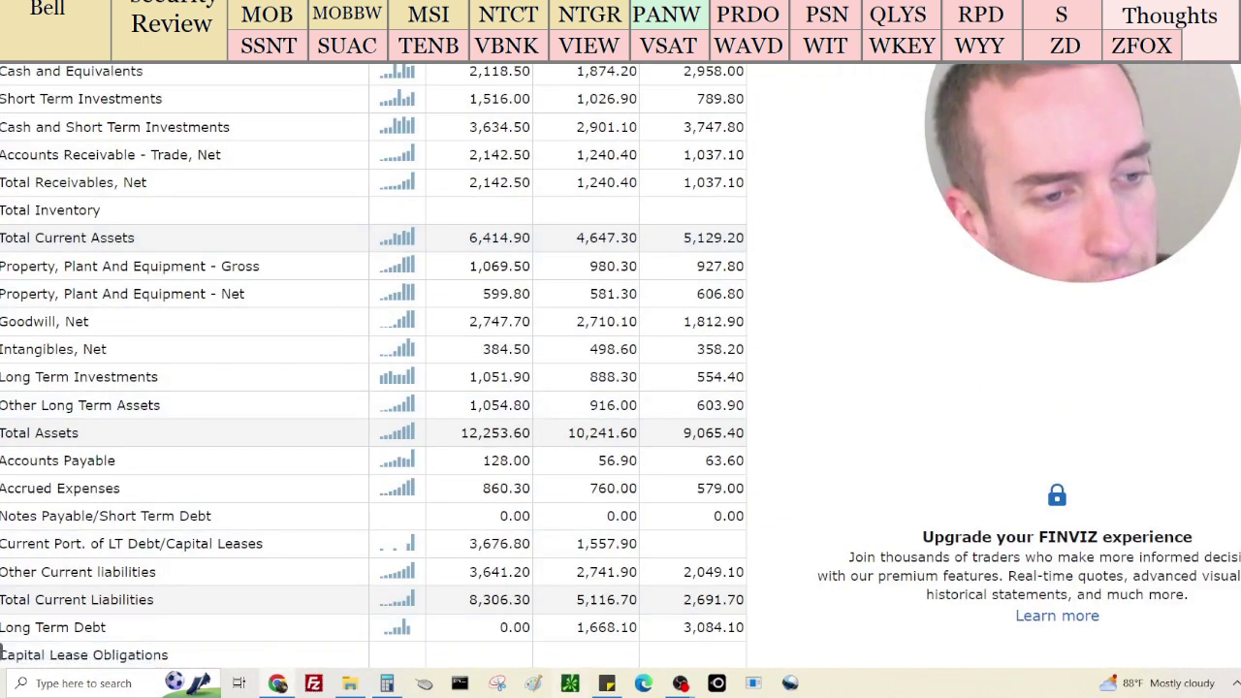
left_click(388, 684)
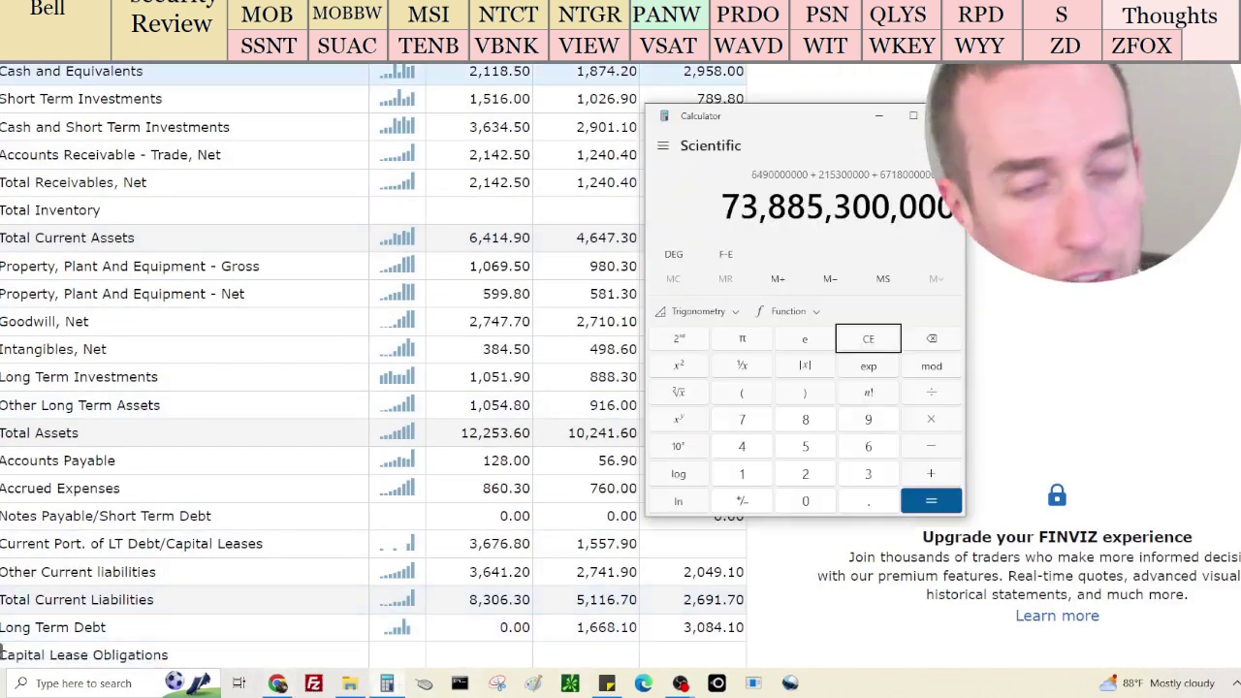
type("/2118500000")
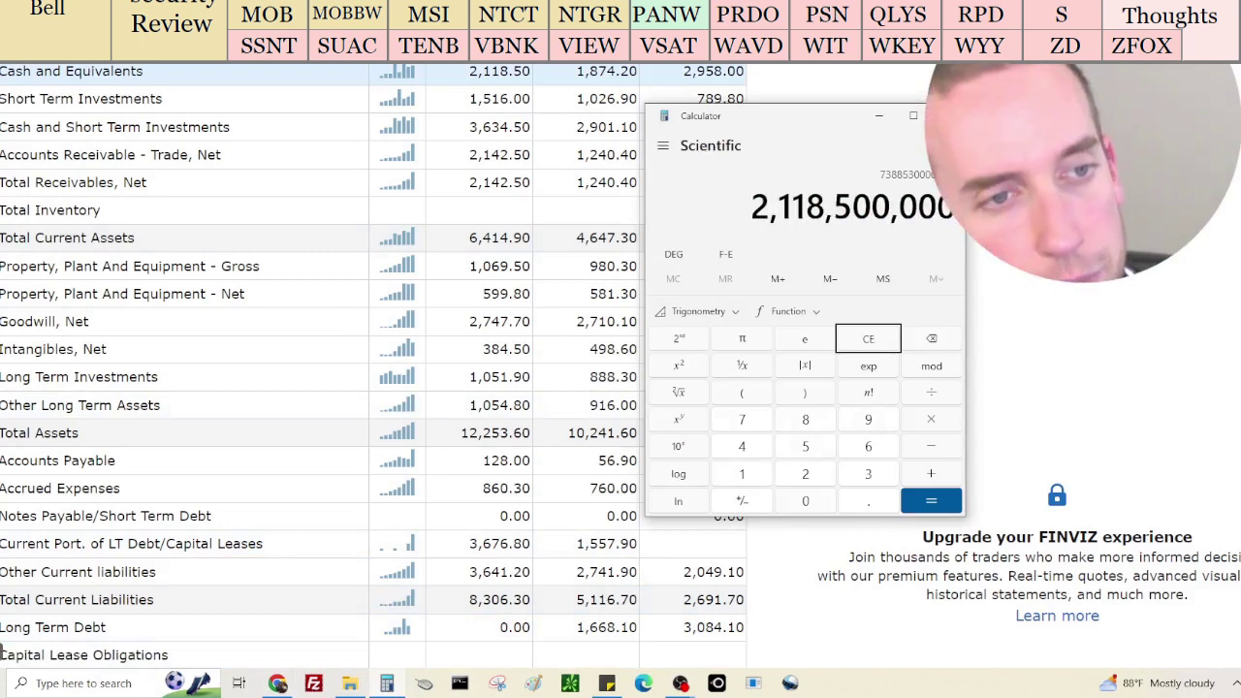
key("Return")
scroll(2, 651, "down", 2)
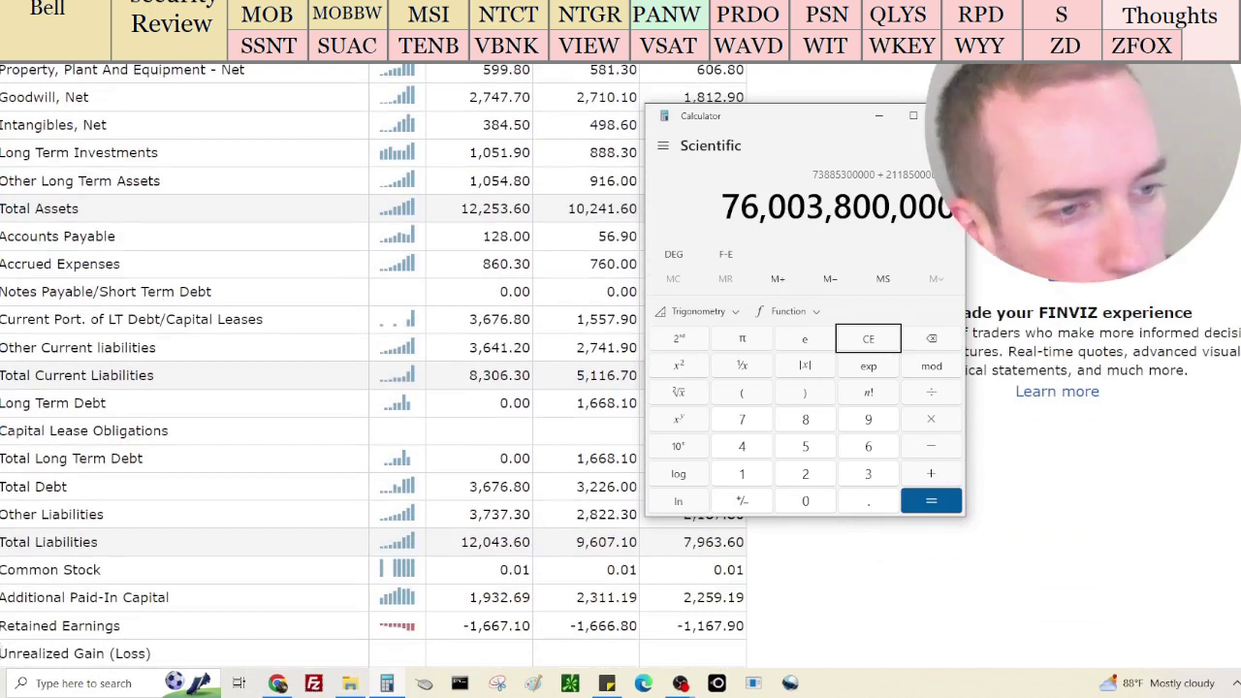
key("slash")
type("3,67")
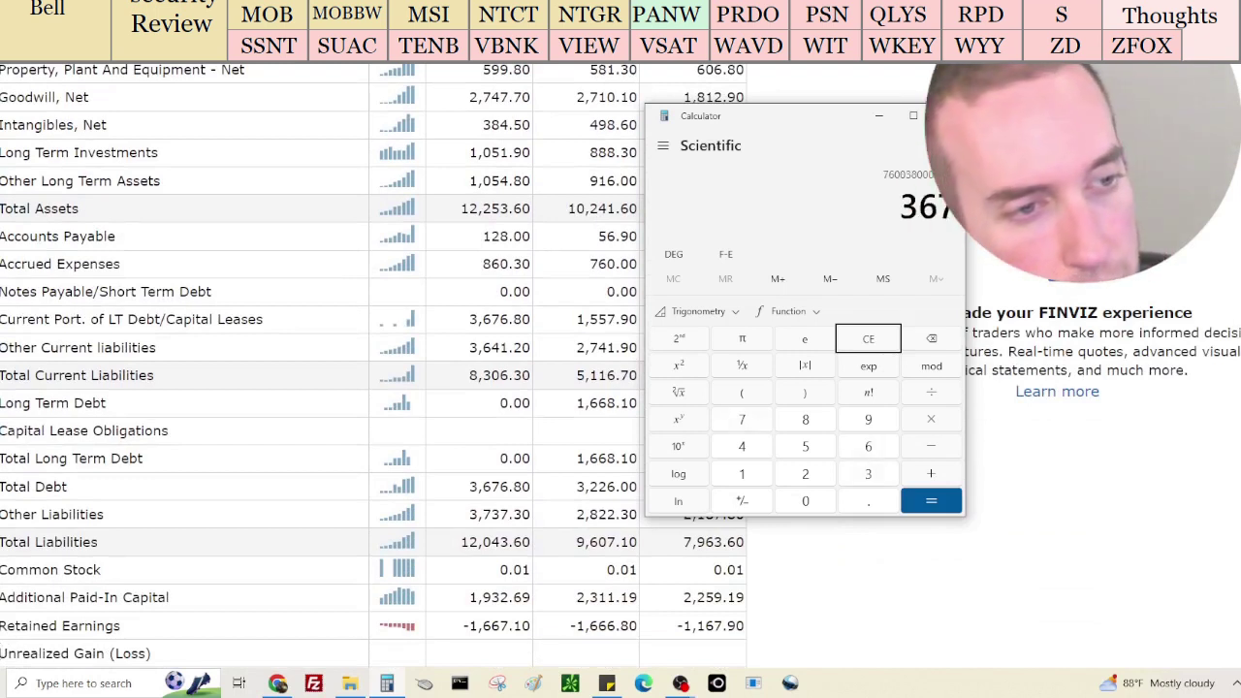
type("6,800,000")
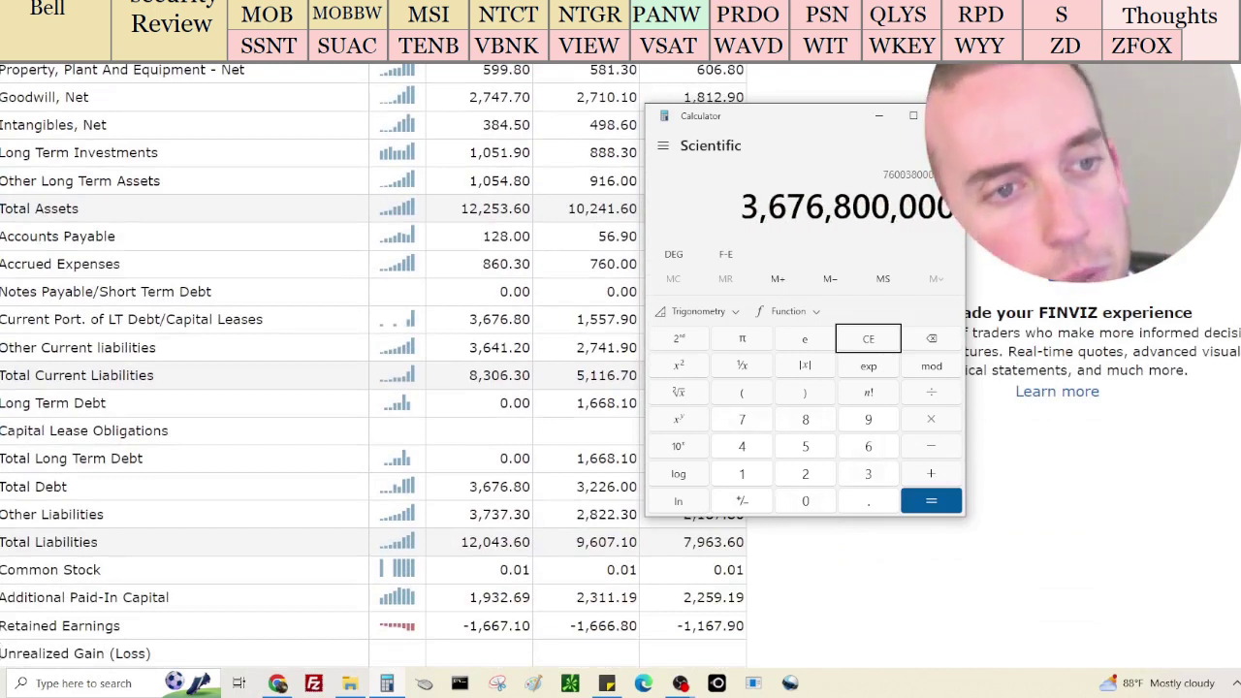
key("Return")
Divide the calculator result by PANW's share float from the Finviz statistics, 297720000, to get the fair value per share
scroll(2, 650, "up", 6)
scroll(2, 650, "up", 10)
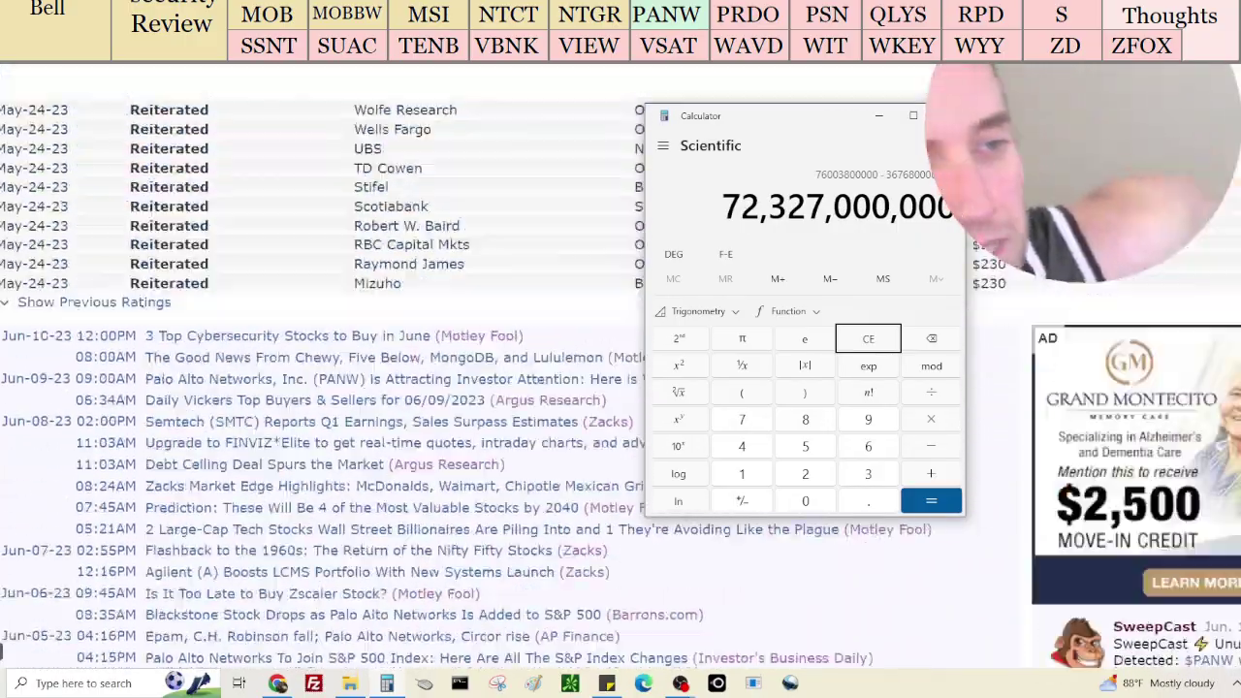
scroll(621, 370, "up", 6)
left_click_drag(792, 130, 710, 113)
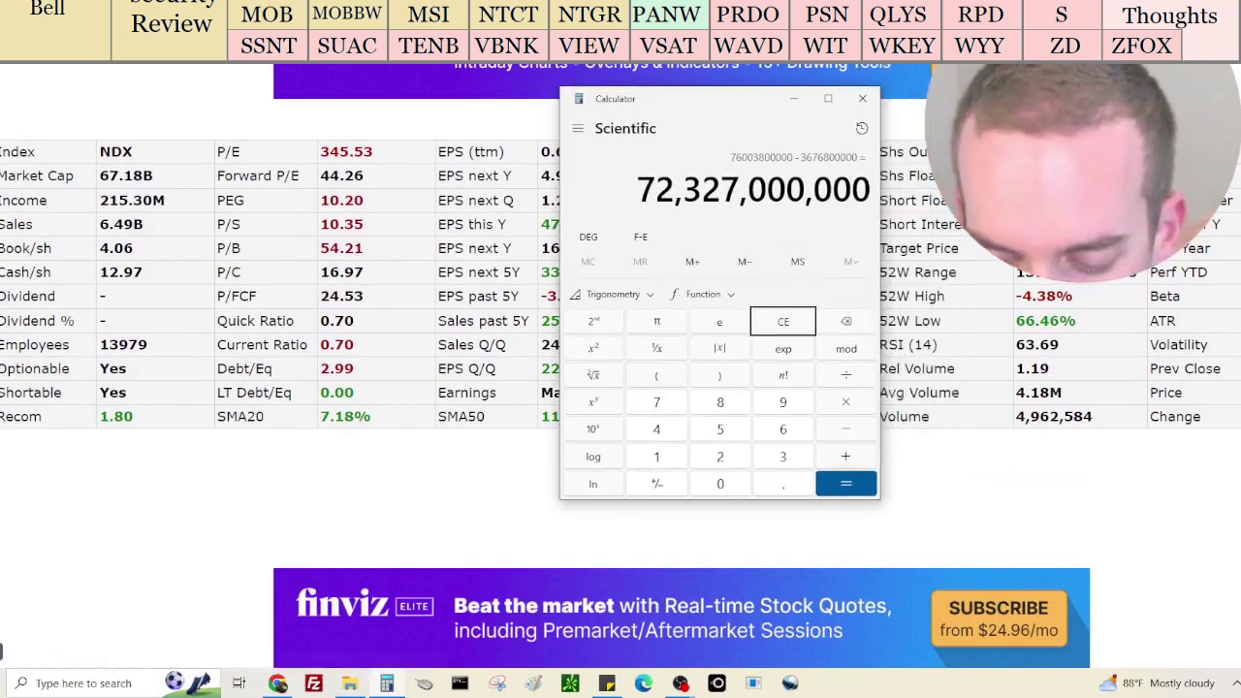
key("slash")
type("297")
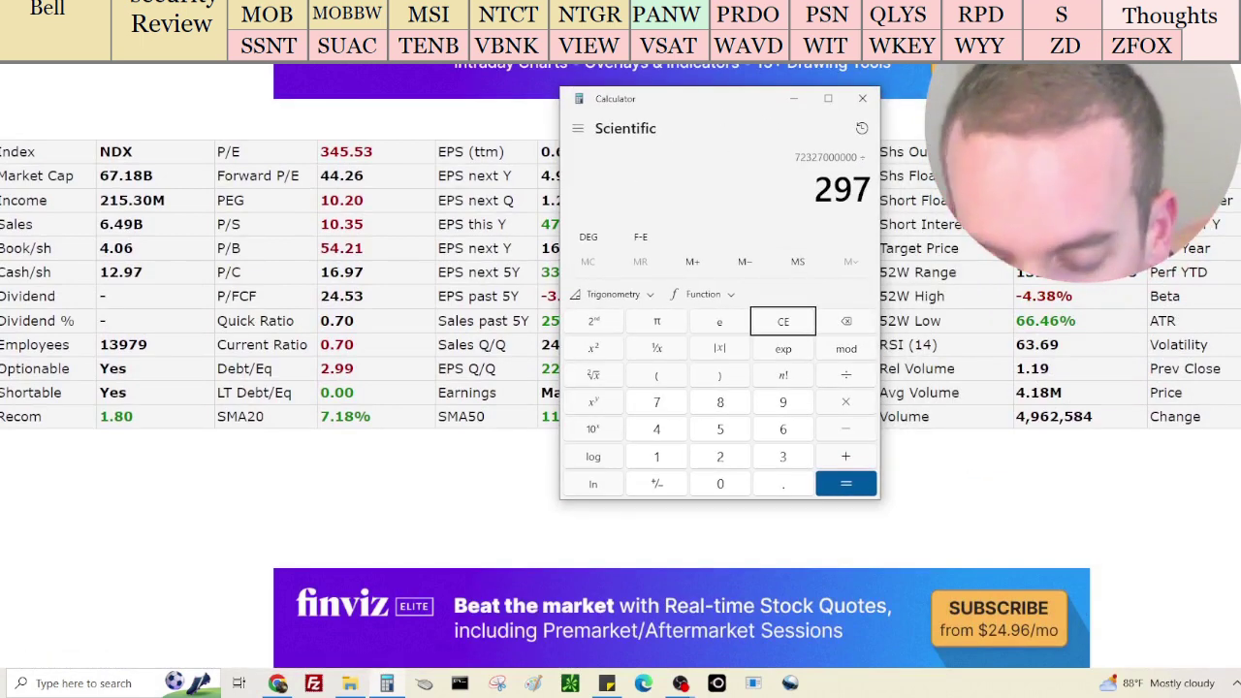
type(",720,000")
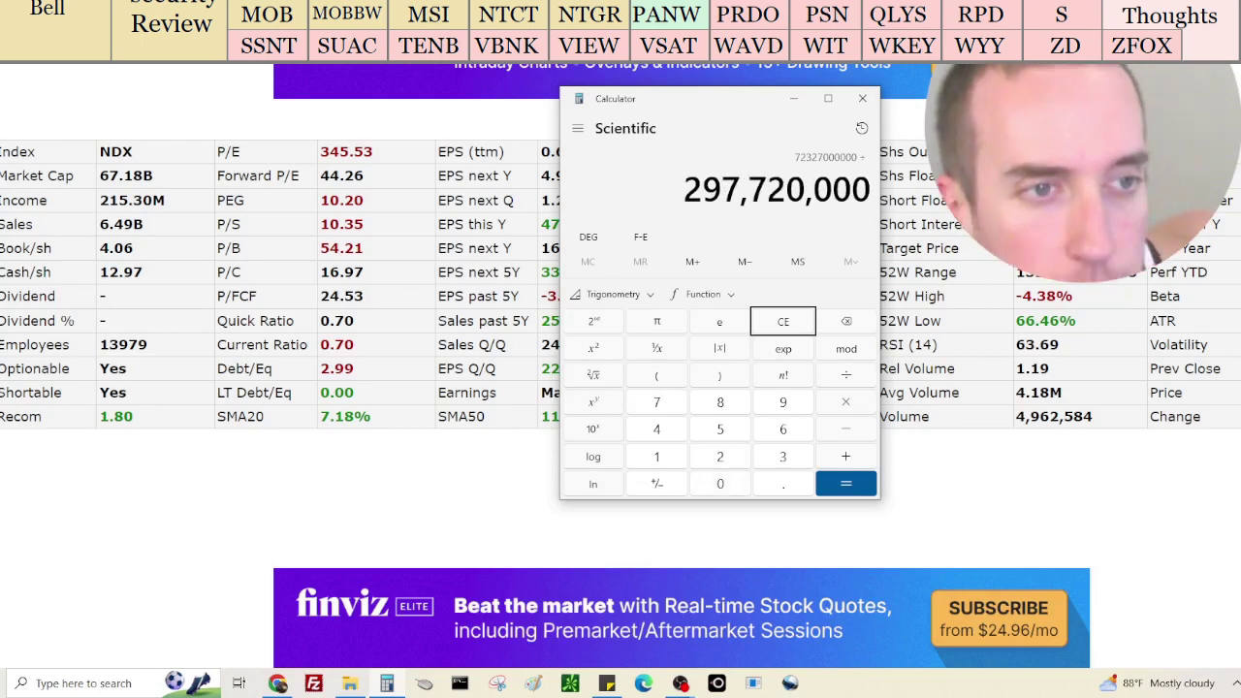
key("Return")
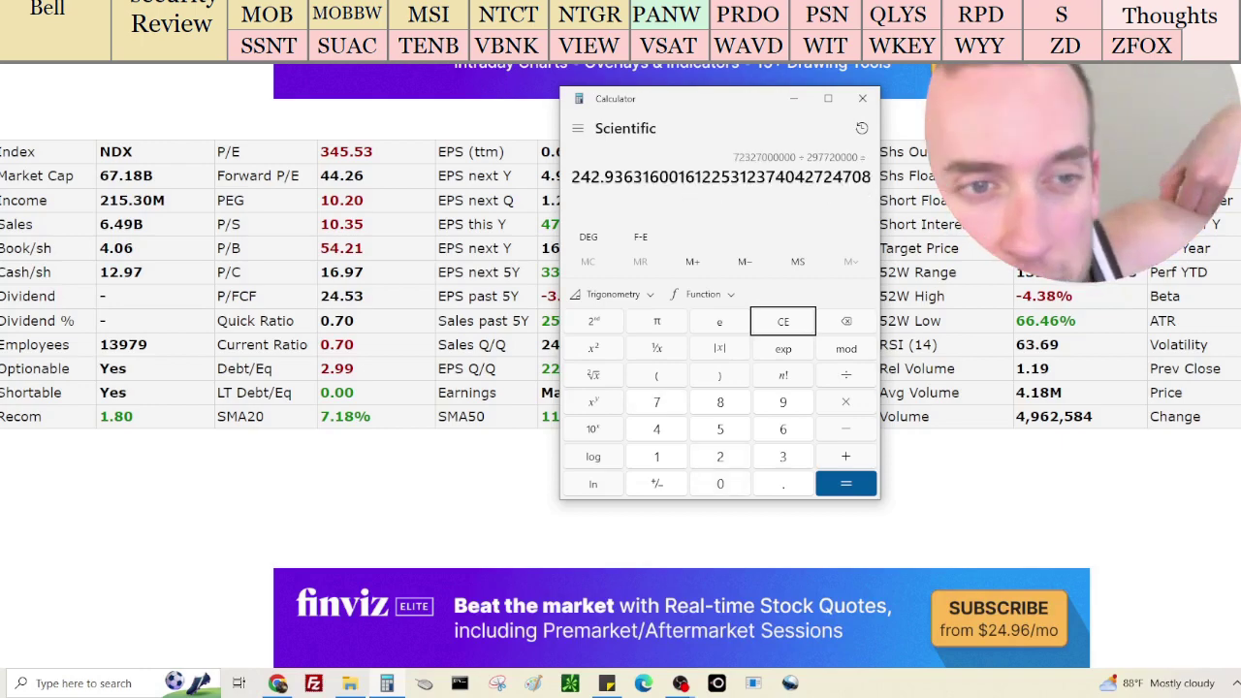
Review PANW's daily price chart and key statistics on Finviz, paying attention to the P/E ratio
scroll(1138, 493, "up", 5)
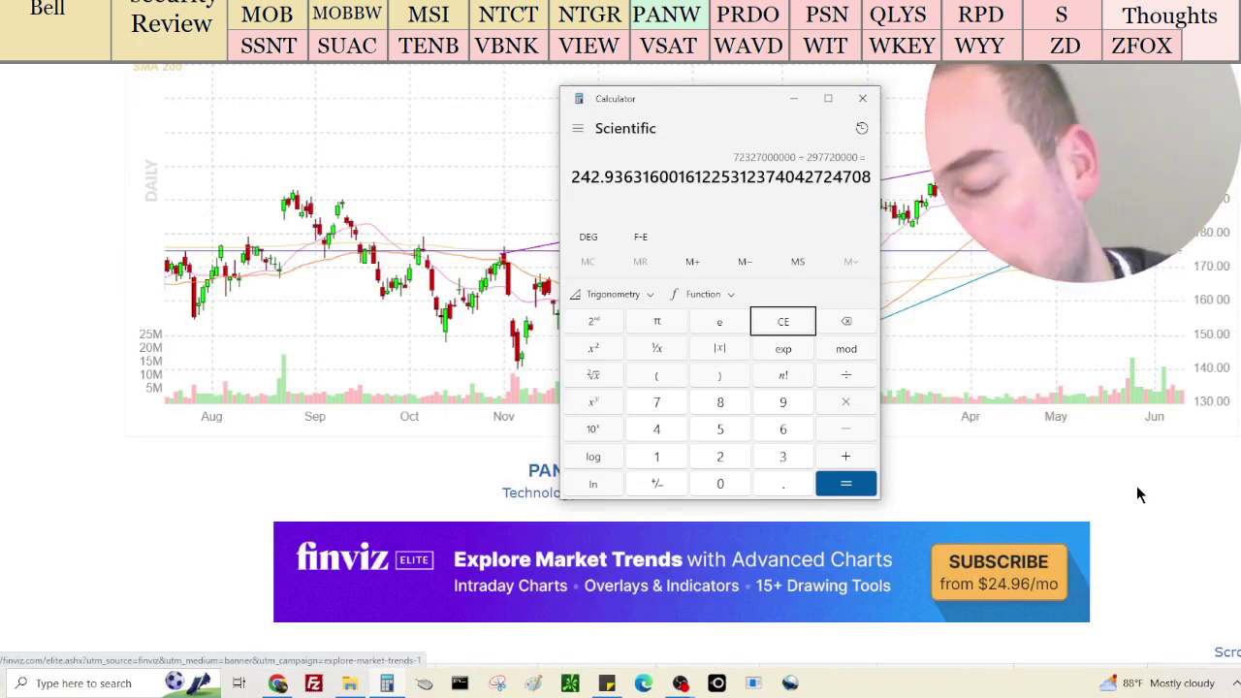
left_click(1136, 486)
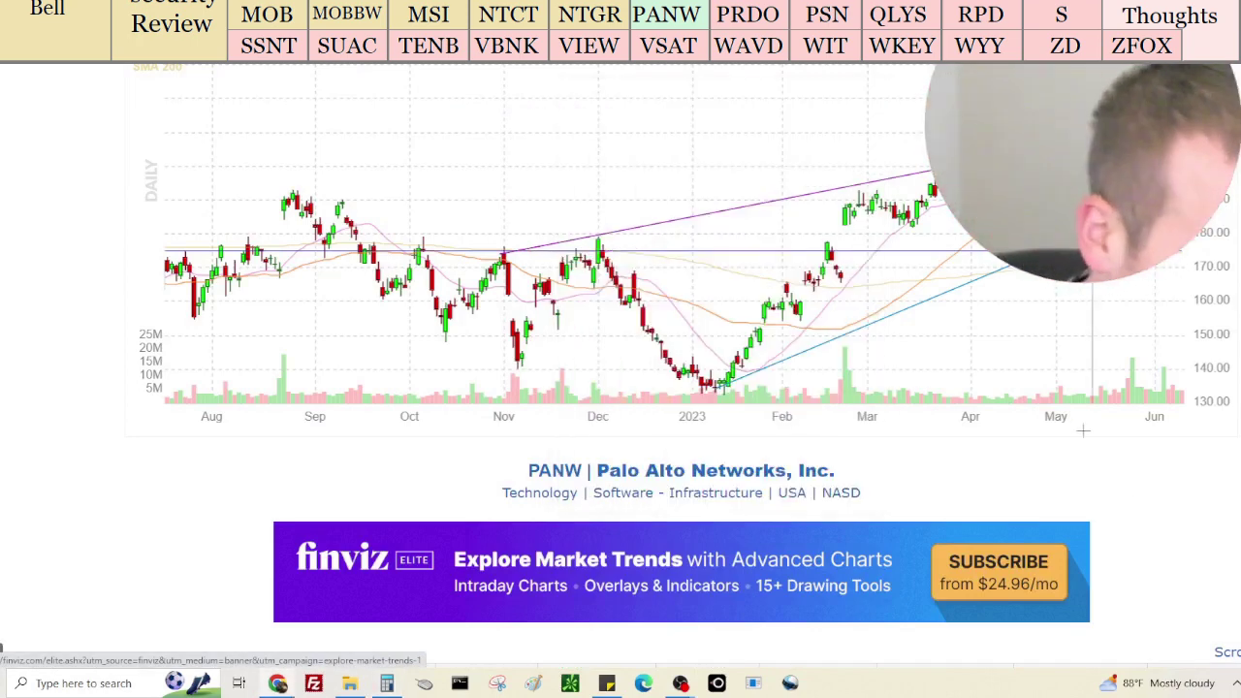
scroll(1067, 441, "down", 5)
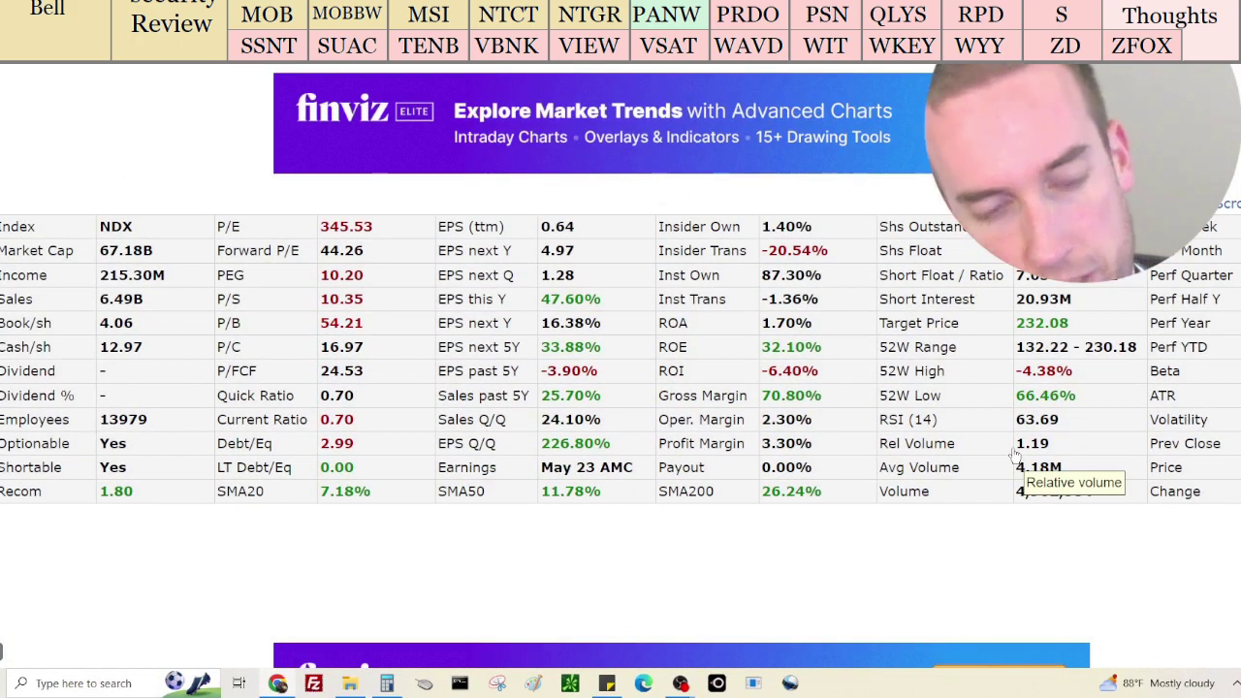
scroll(1013, 456, "up", 5)
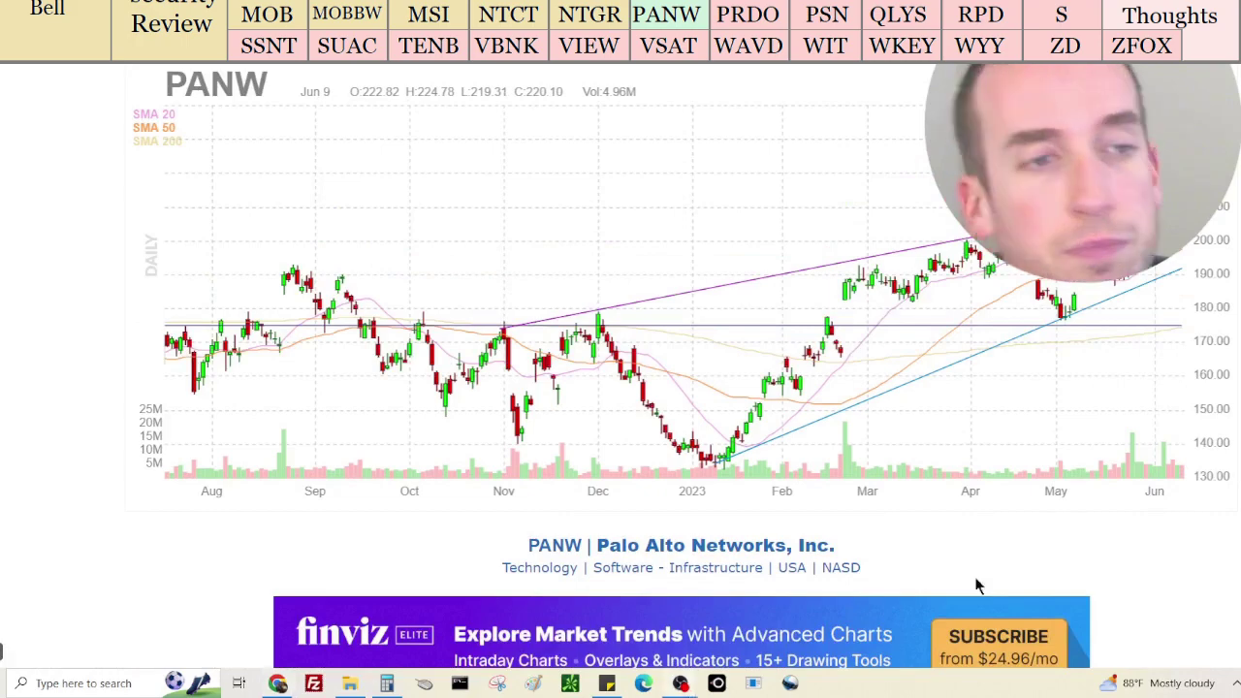
scroll(1121, 491, "down", 2)
scroll(1121, 492, "down", 3)
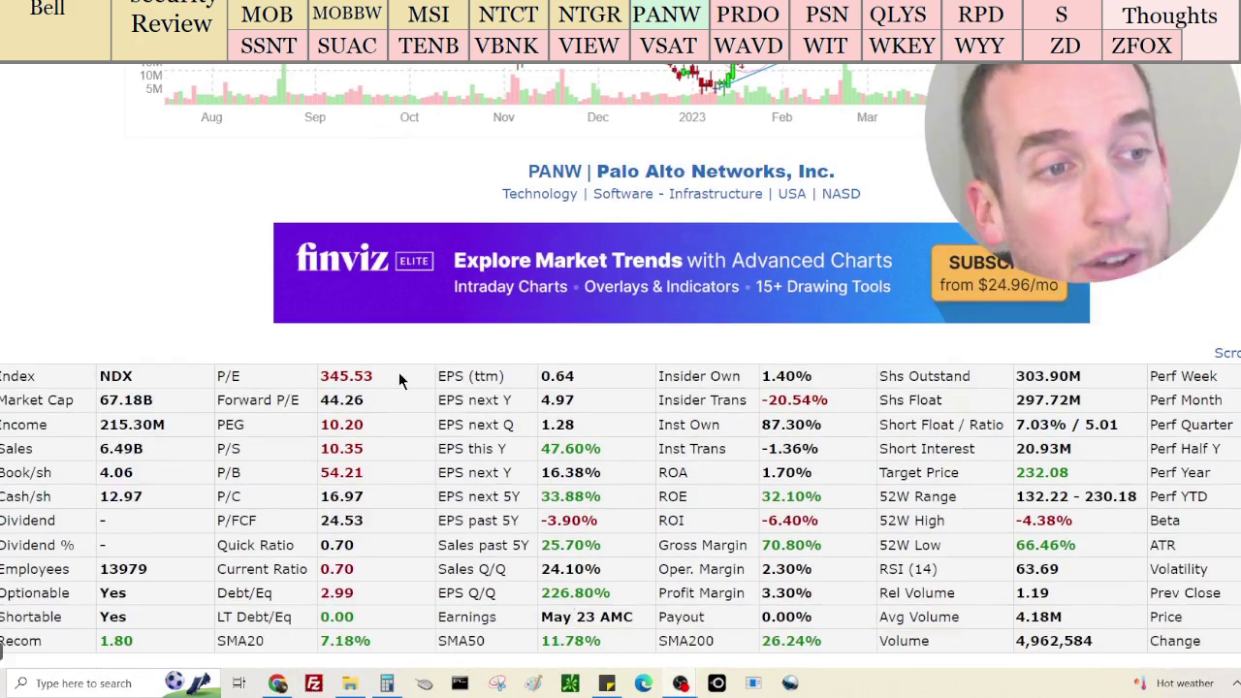
left_click_drag(398, 376, 321, 378)
left_click(344, 392)
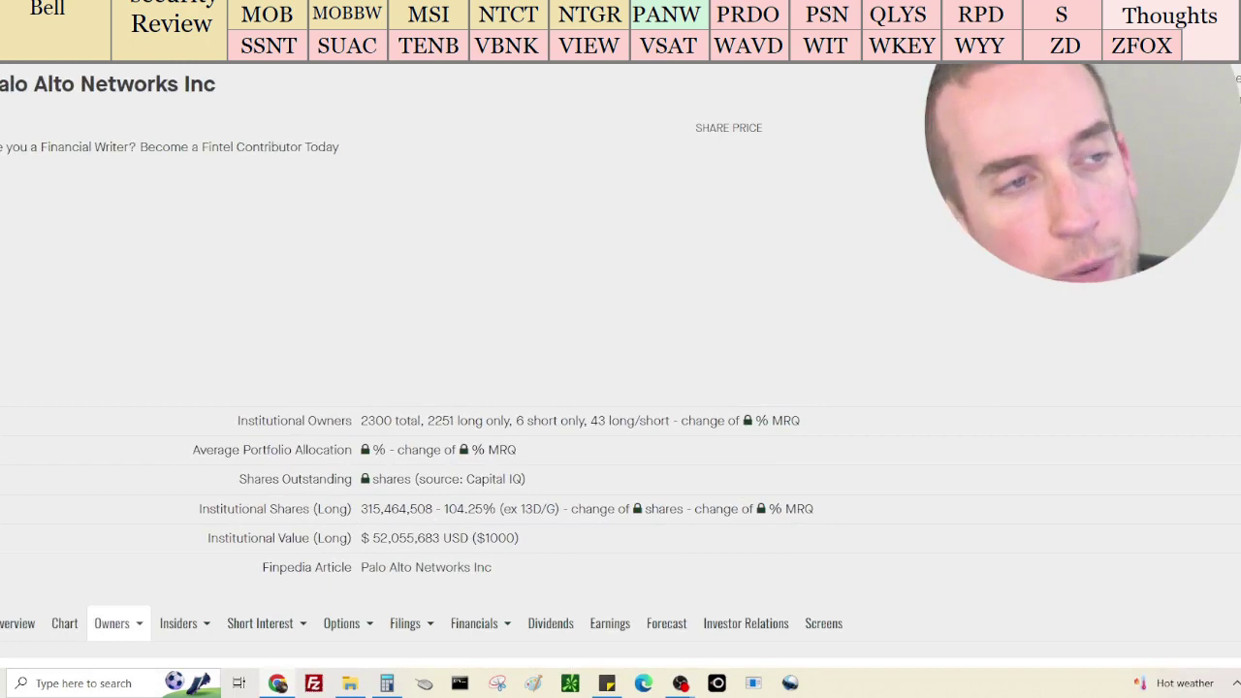
Compare PANW's institutional ownership percentage on Fintel with the one in the Finviz statistics
left_click_drag(497, 509, 444, 509)
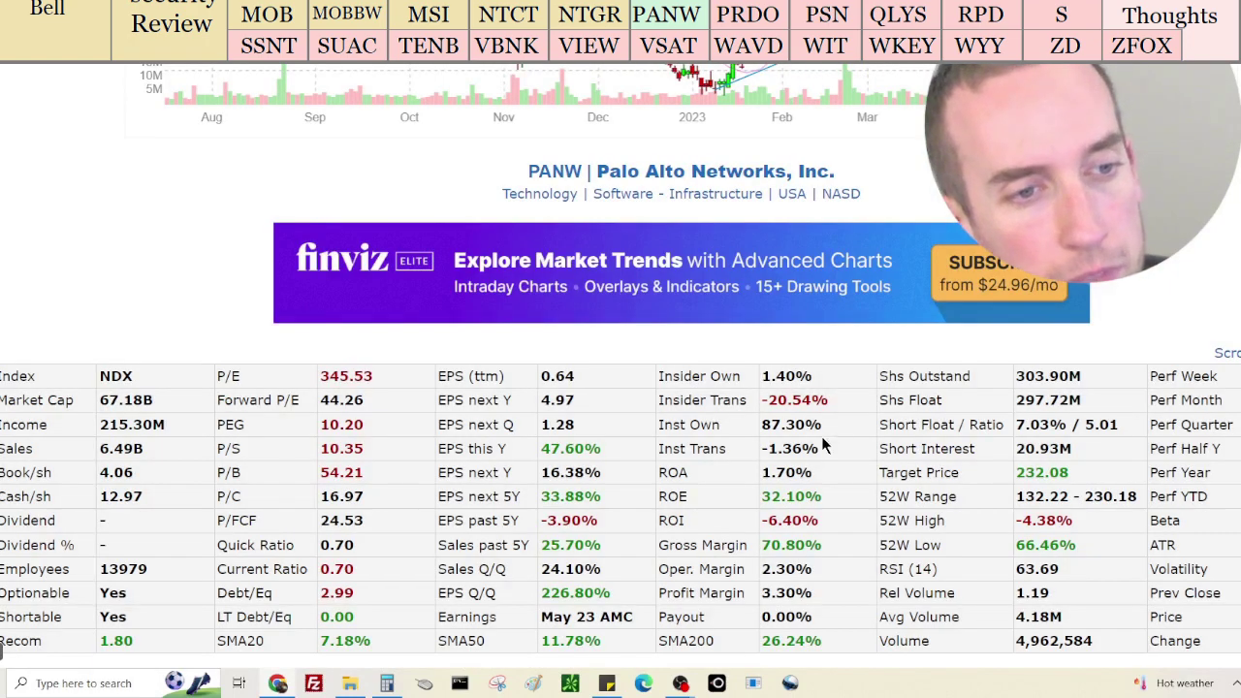
left_click_drag(831, 427, 784, 425)
left_click(791, 424)
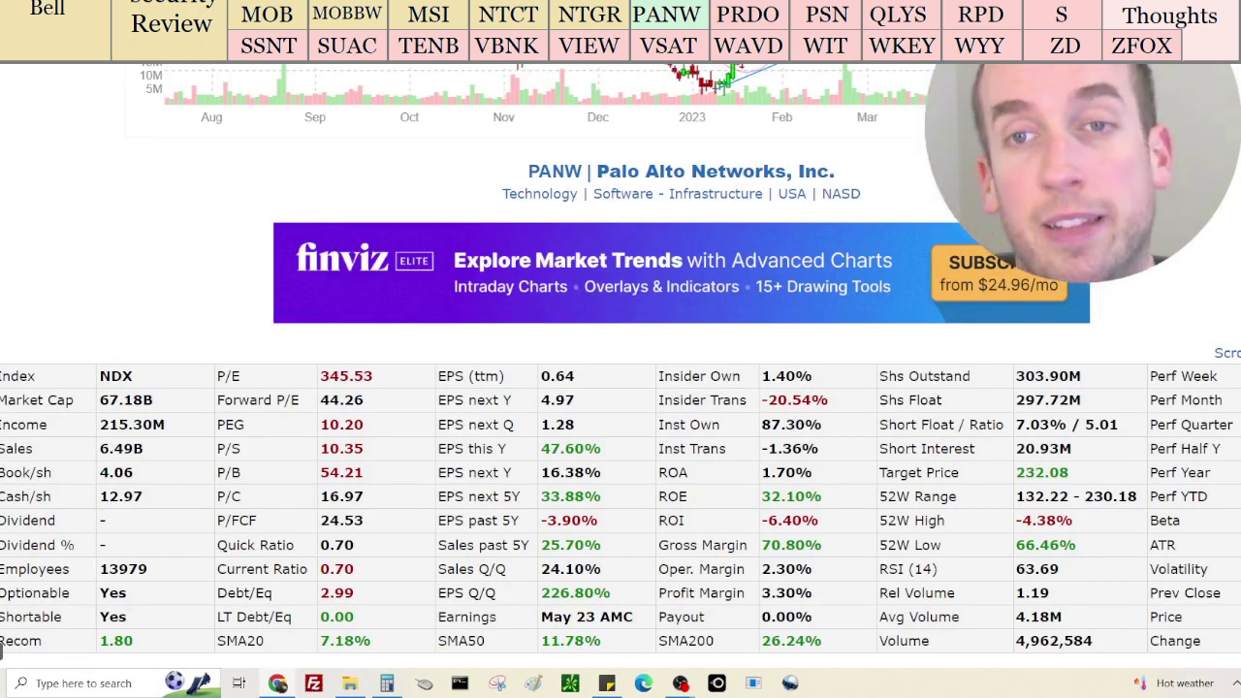
Add the line "PANw - current $220 fair $240 inst. buying" to the Cybersecurity stocks note and start a new line
scroll(2, 653, "up", 3)
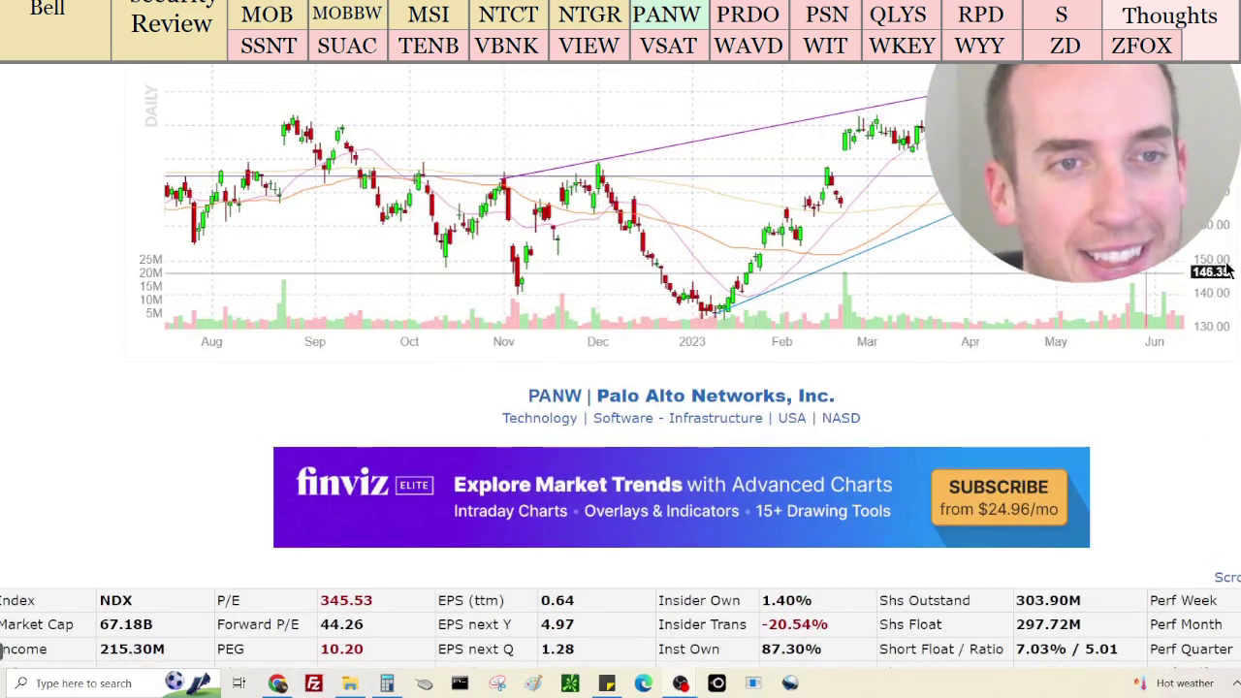
scroll(2, 653, "up", 4)
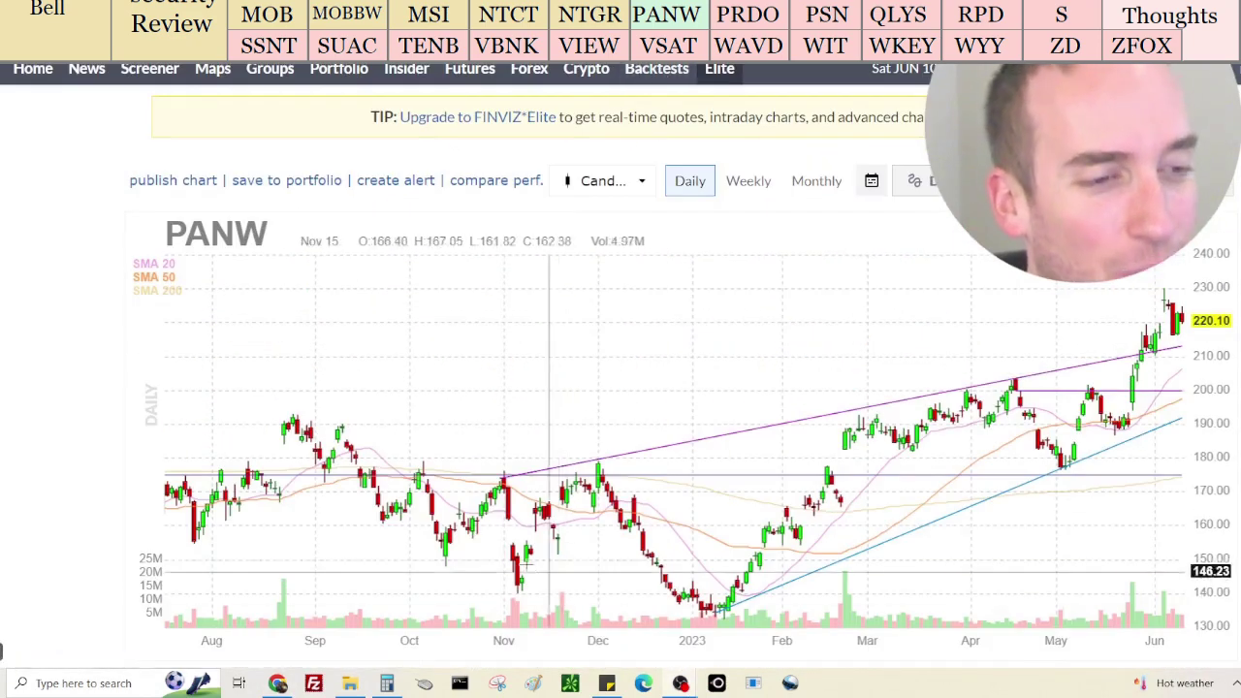
left_click(607, 683)
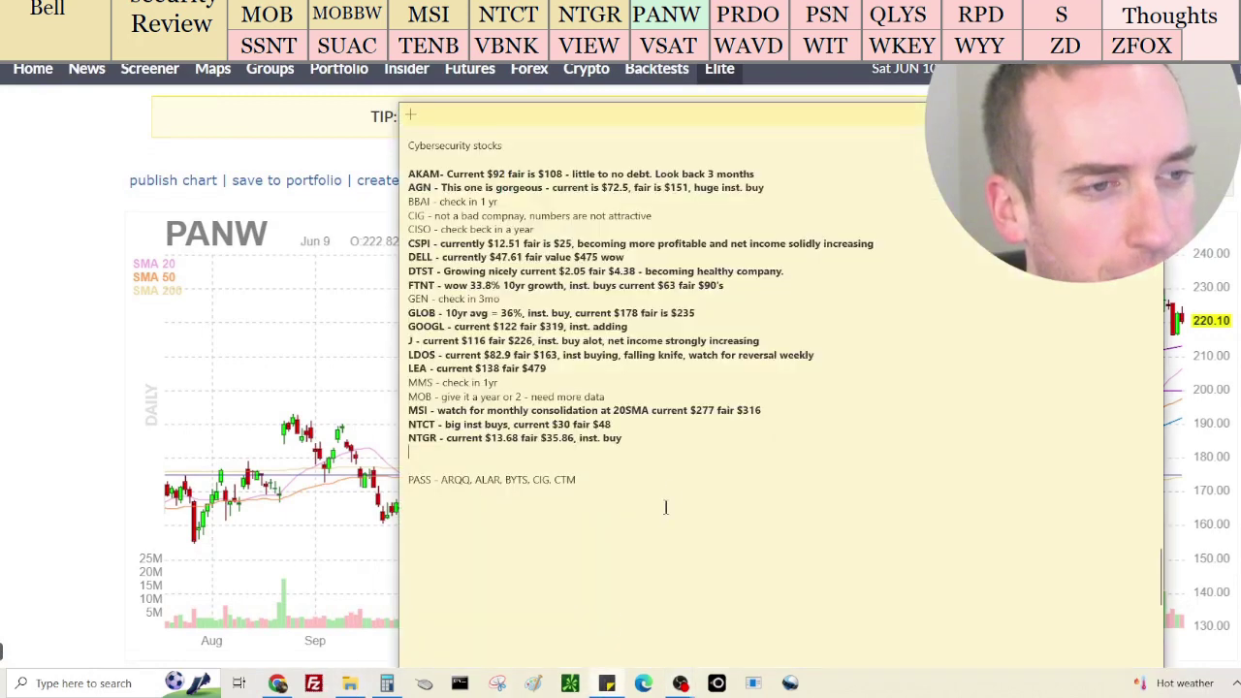
type("PAN")
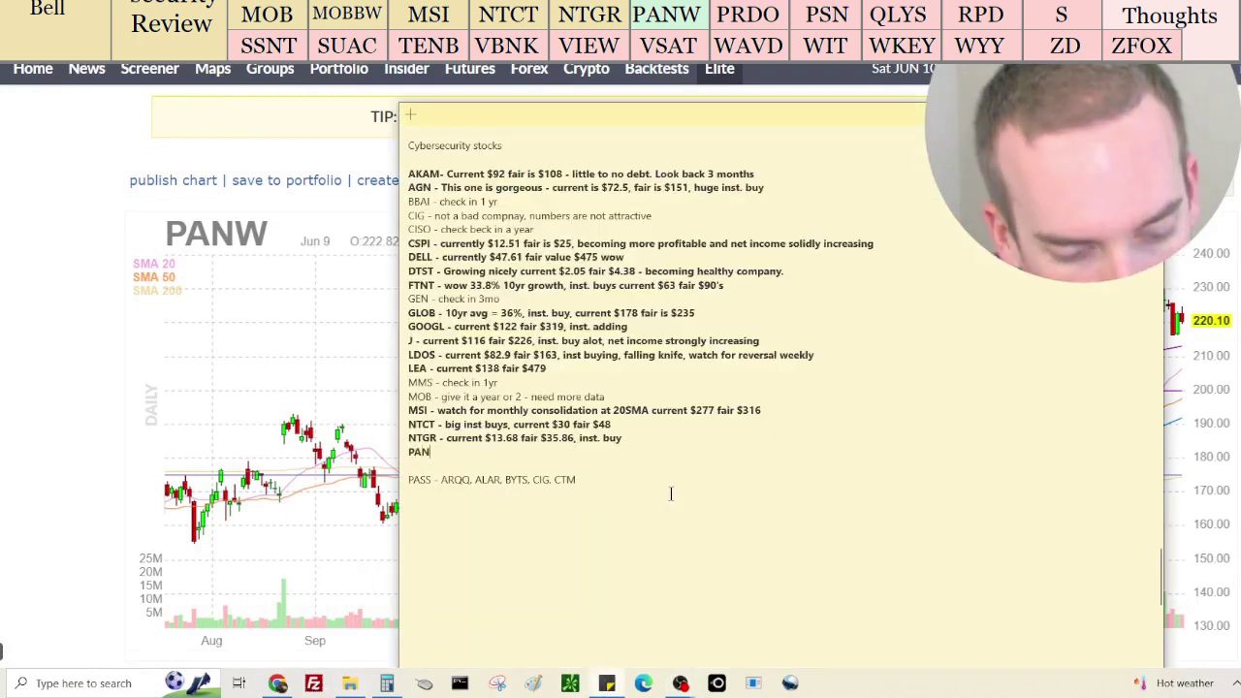
type("w - c")
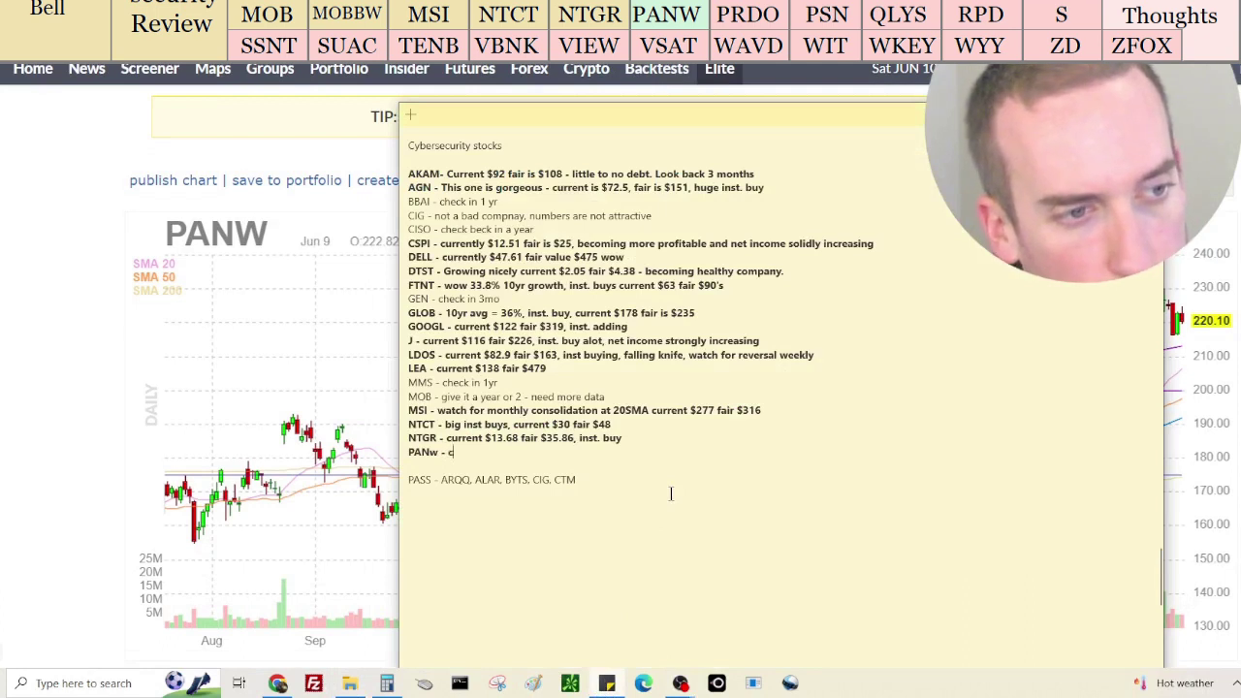
type("urrent $220 fair")
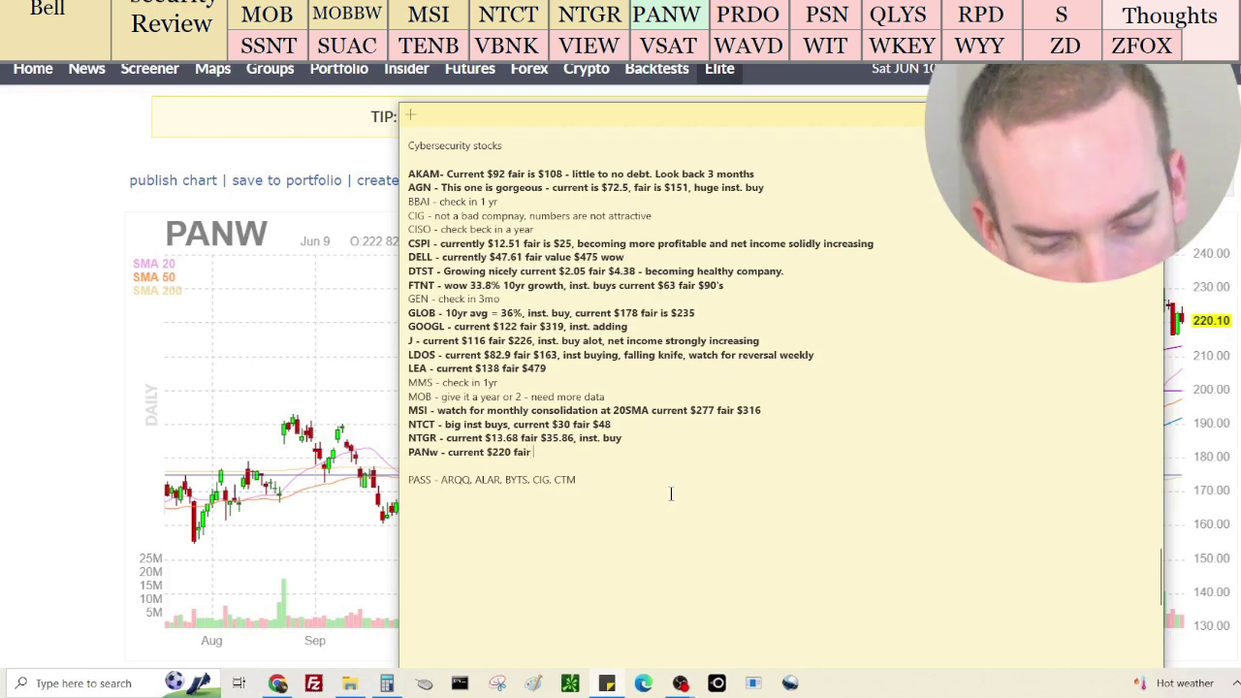
type("240 inst. buyin")
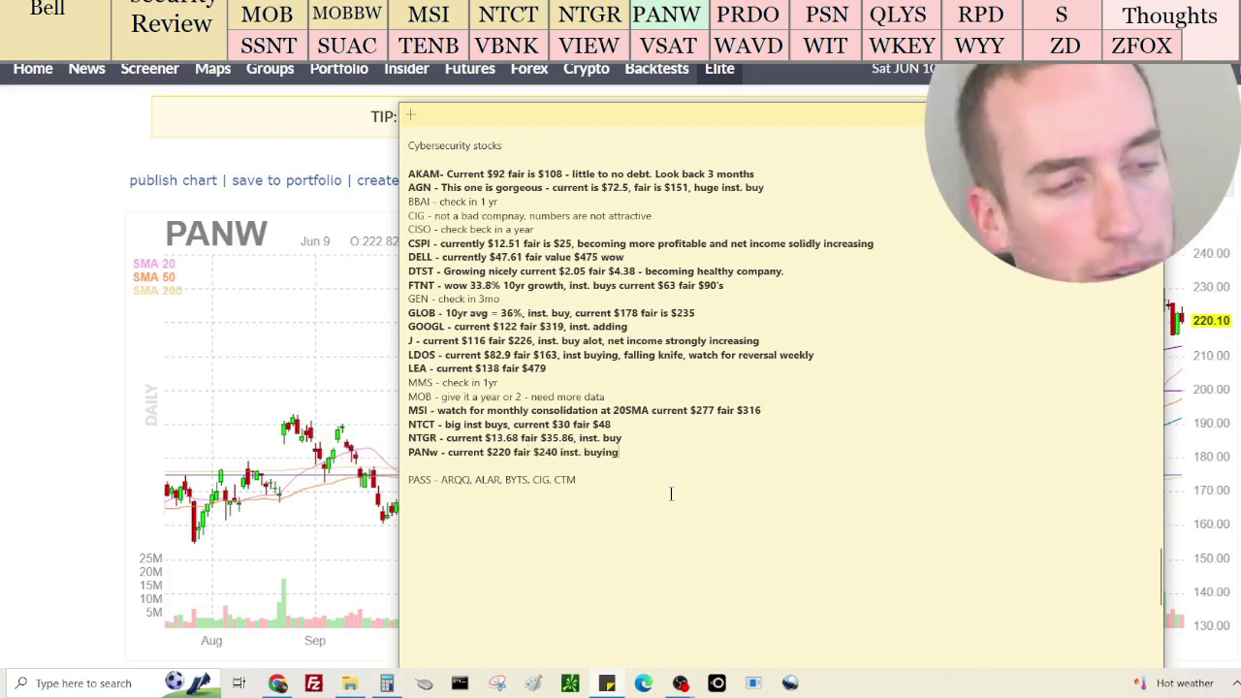
type("g")
key("Return")
Open the PRDO quote page on Finviz and examine its chart, key statistics, company description and income statement
key("alt+Tab")
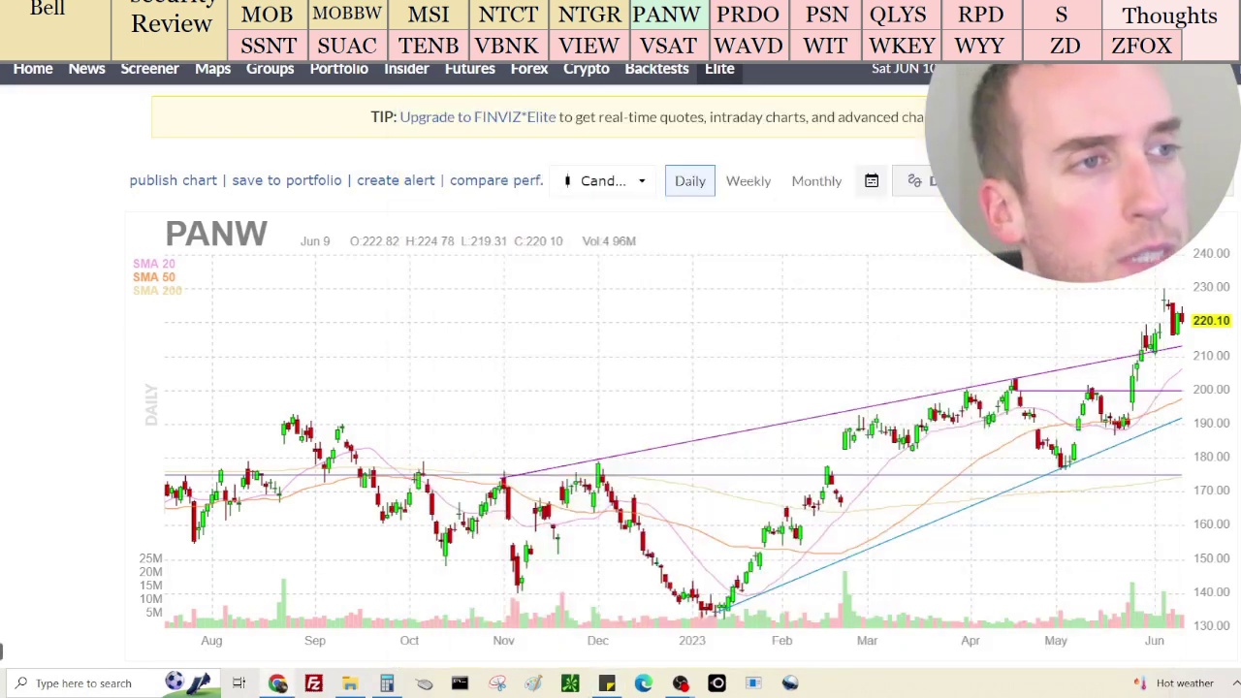
key("Right")
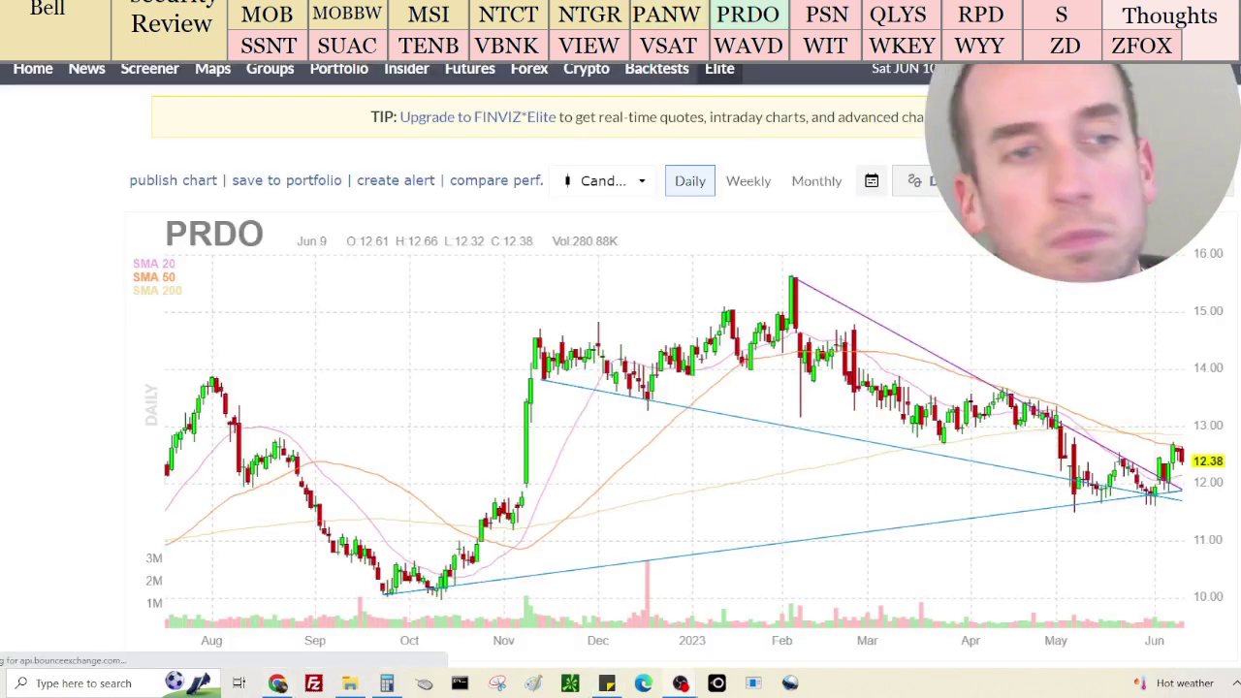
scroll(1227, 506, "down", 2)
scroll(621, 366, "down", 3)
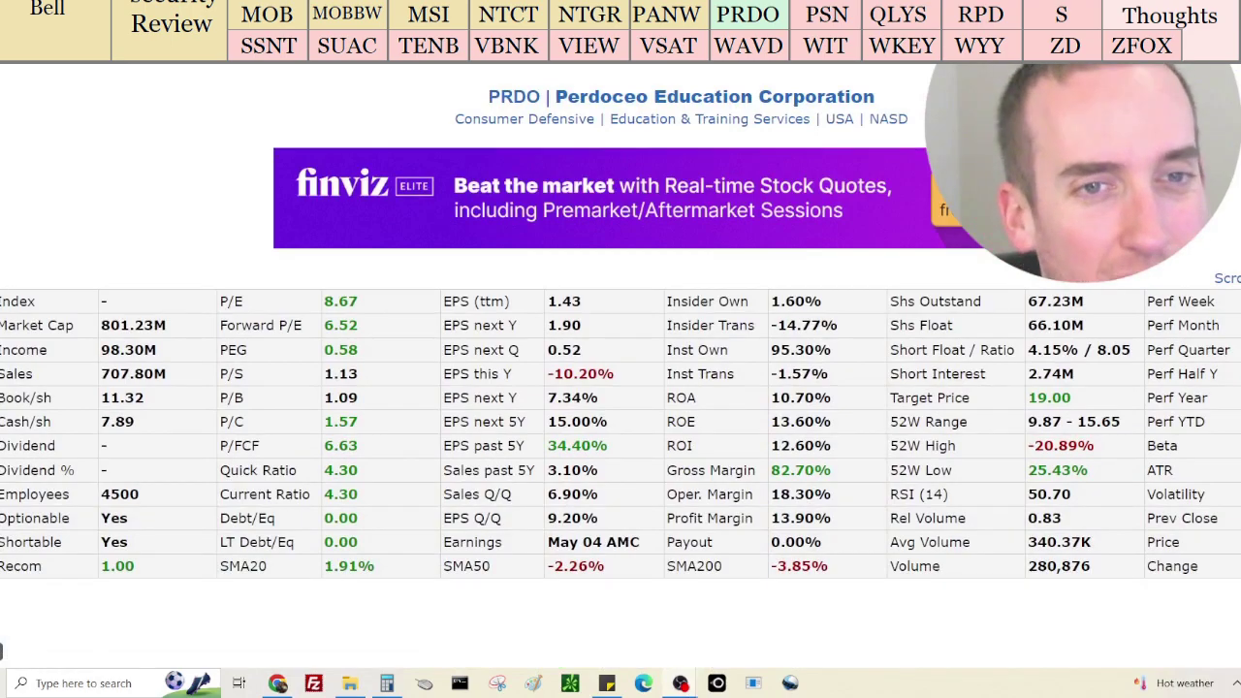
scroll(2, 652, "down", 15)
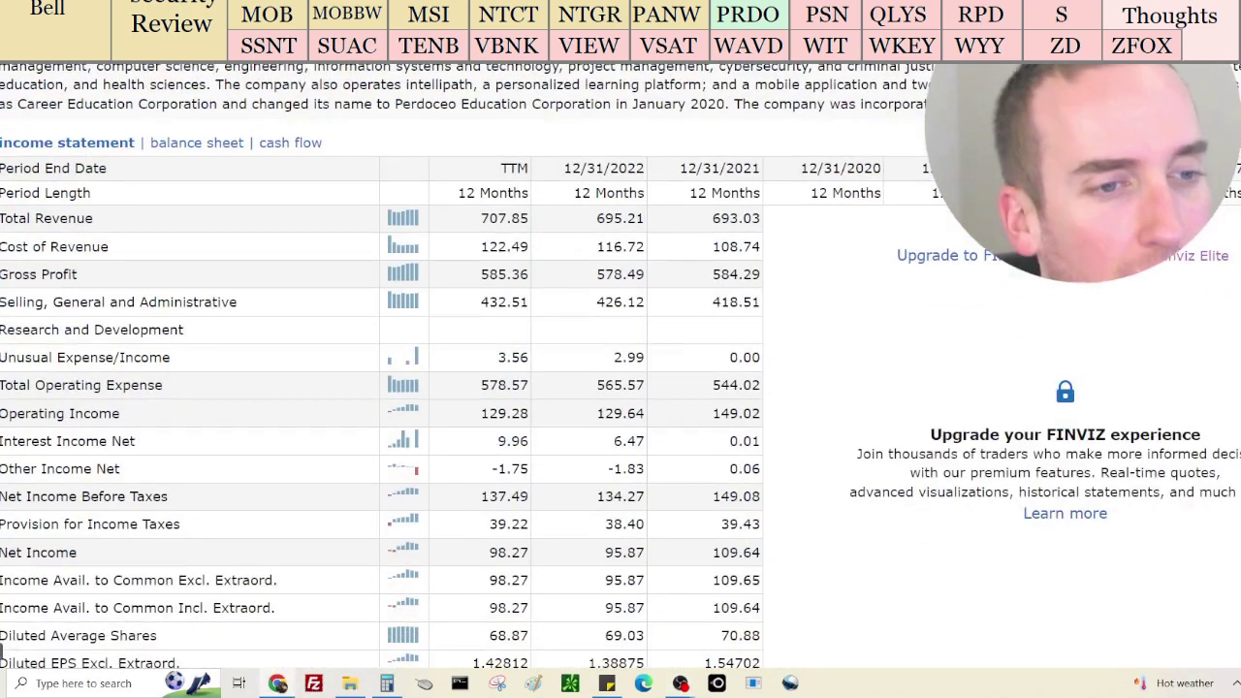
scroll(2, 652, "up", 2)
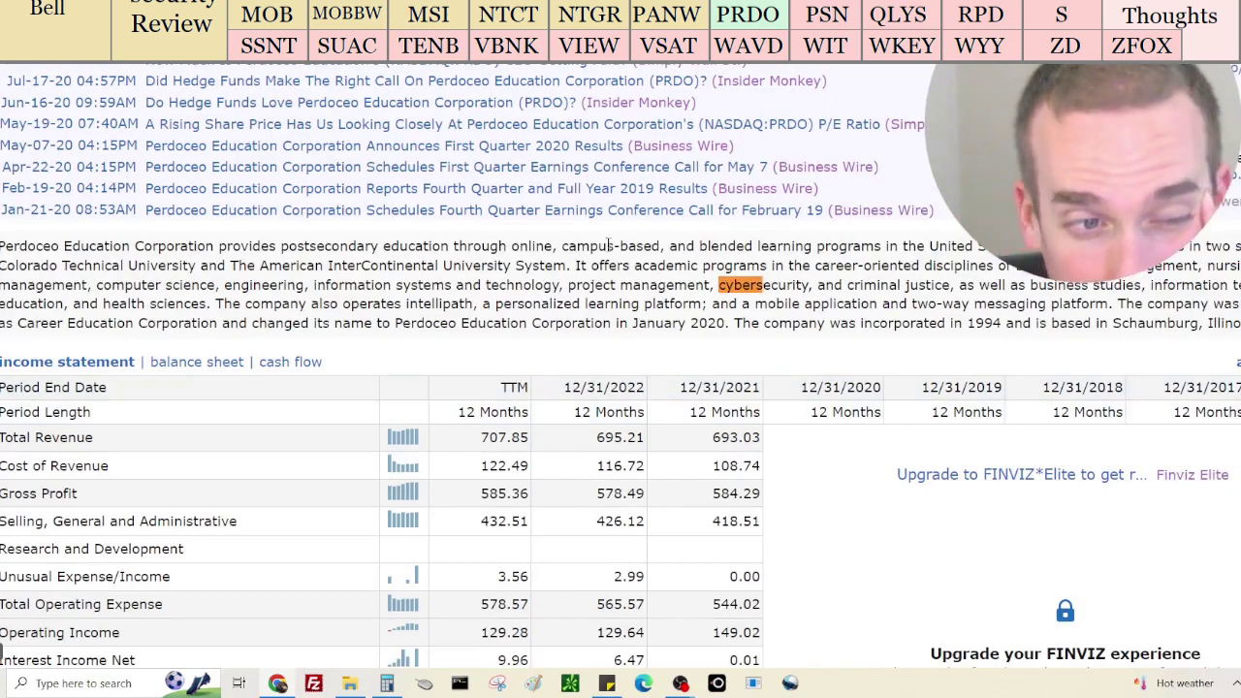
scroll(590, 245, "up", 12)
scroll(931, 246, "up", 5)
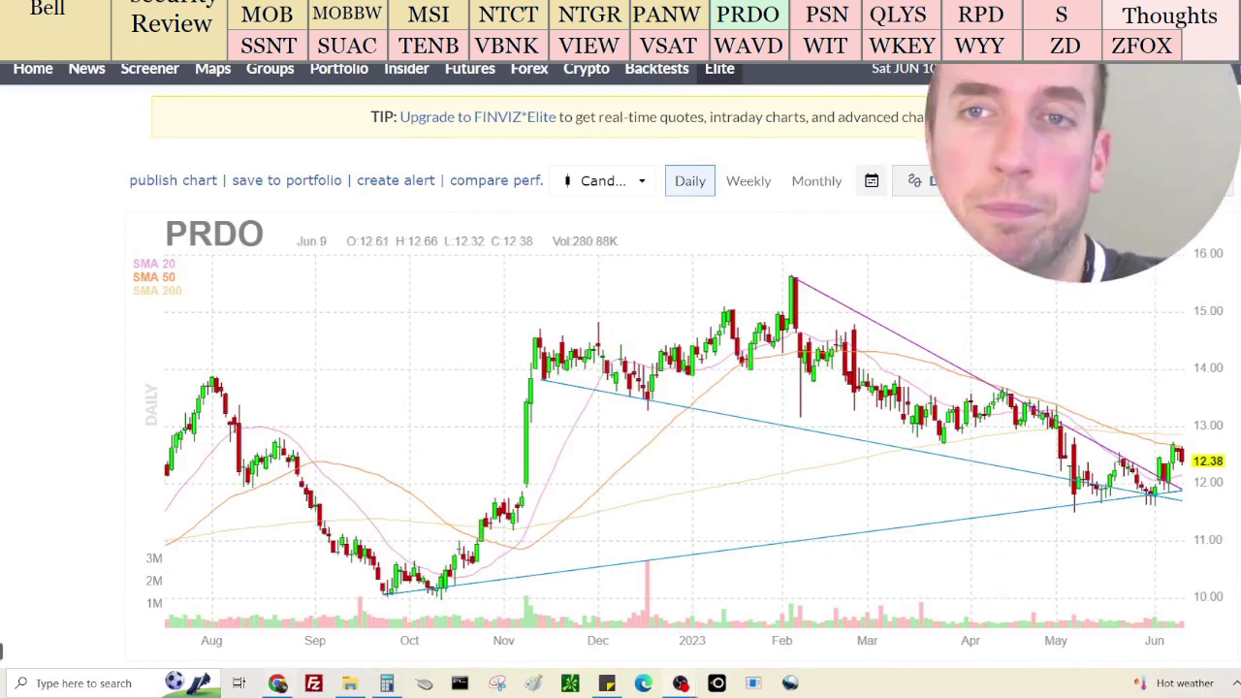
In Calculator, clear the previous result and enter PRDO's sales plus income from the key statistics, 707,800,000 + 98,300,000
scroll(884, 403, "down", 4)
scroll(874, 403, "down", 2)
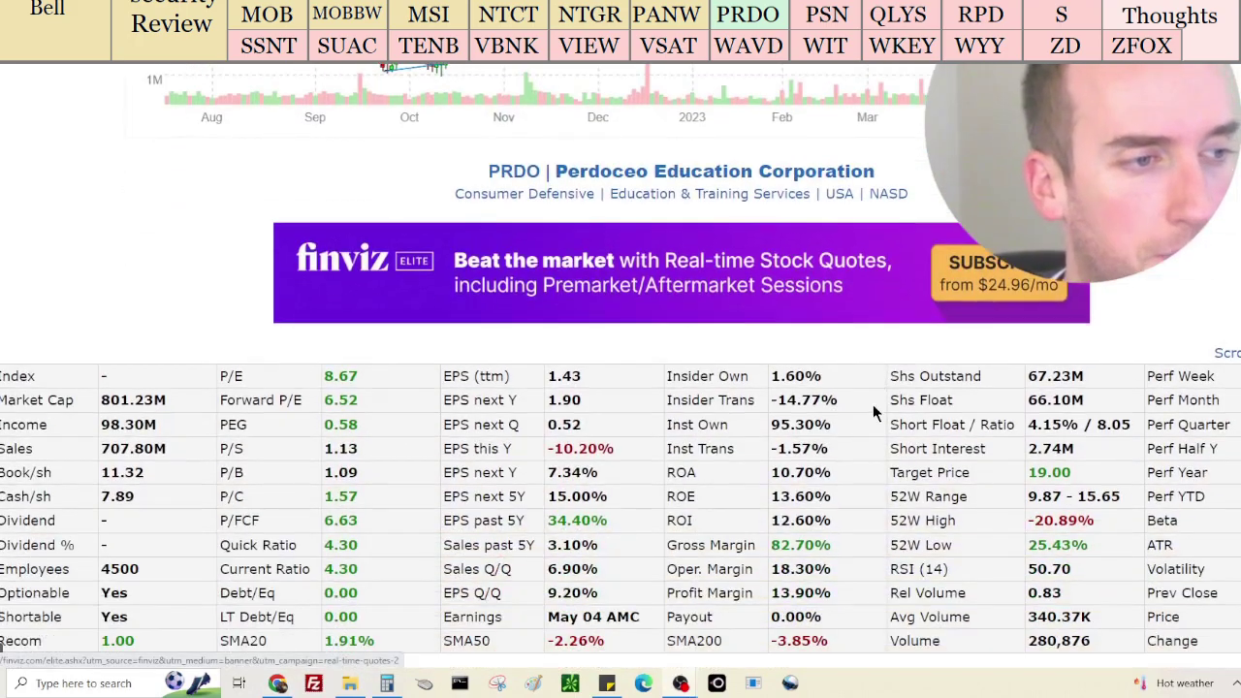
scroll(870, 399, "down", 1)
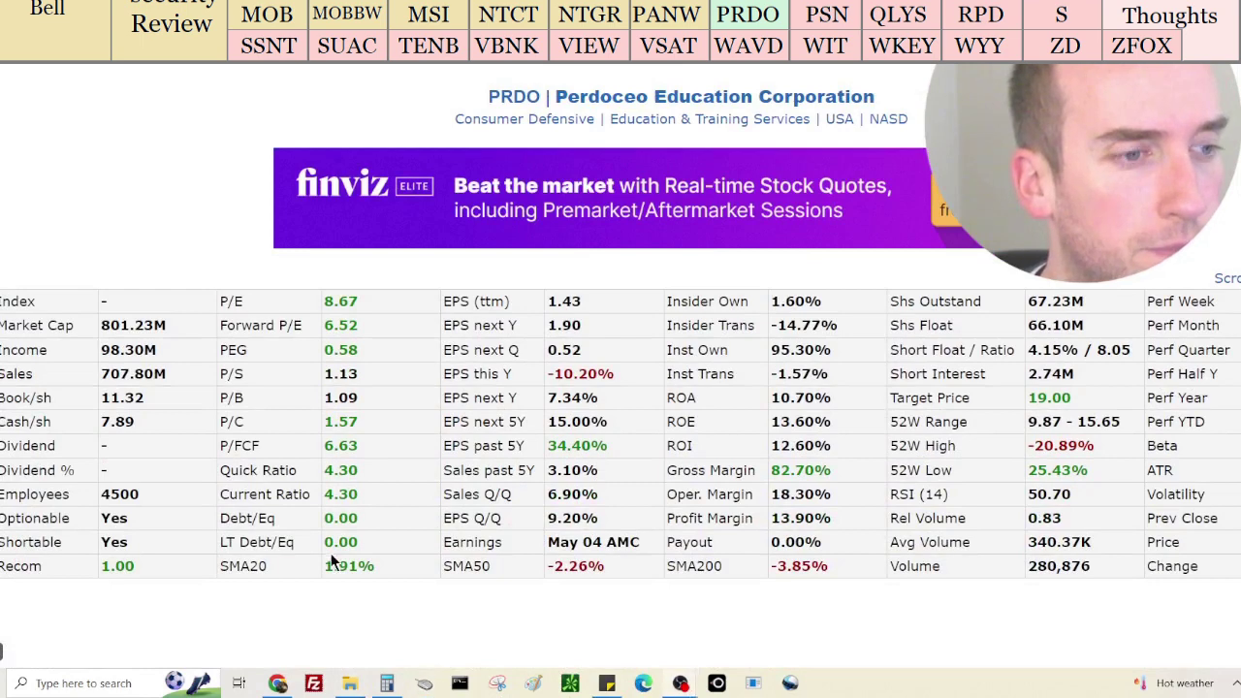
left_click(386, 683)
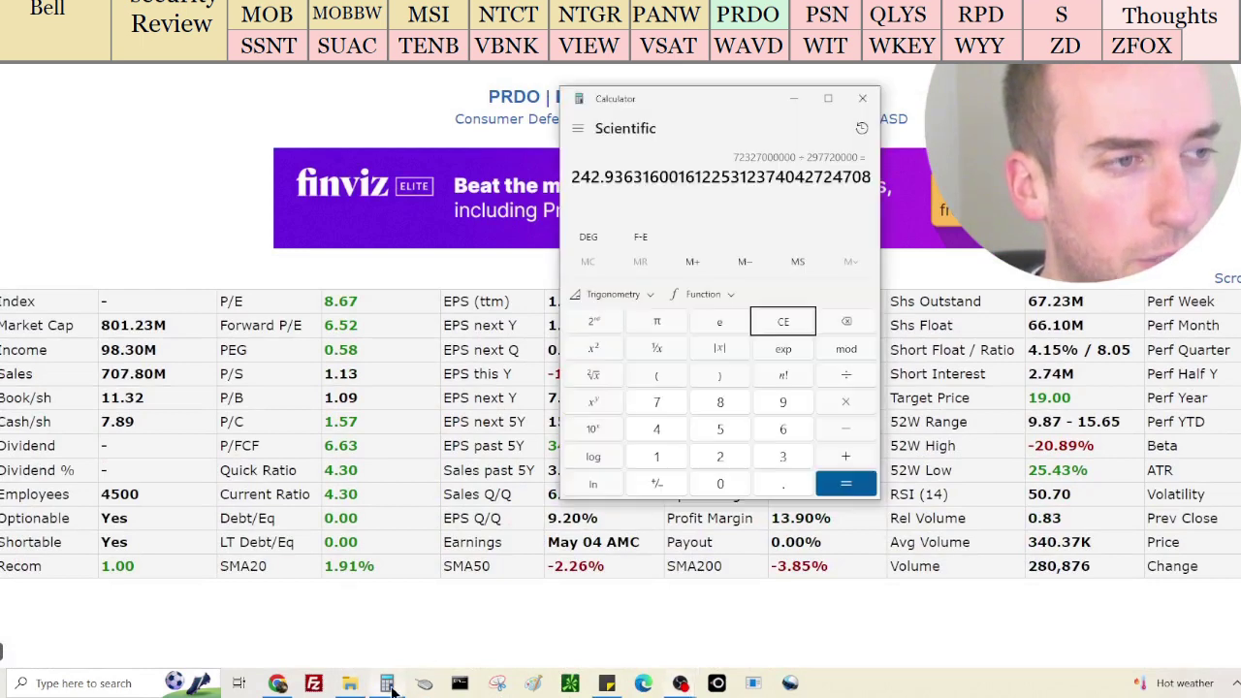
left_click(782, 323)
type("707")
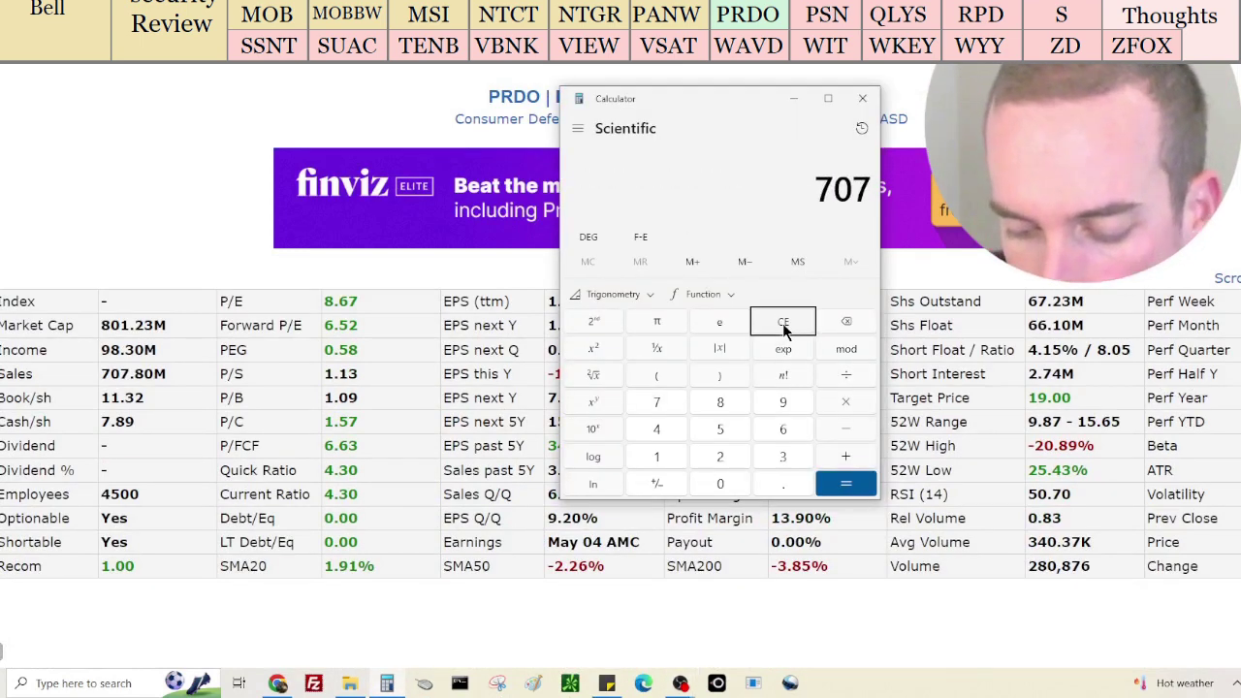
type("800000")
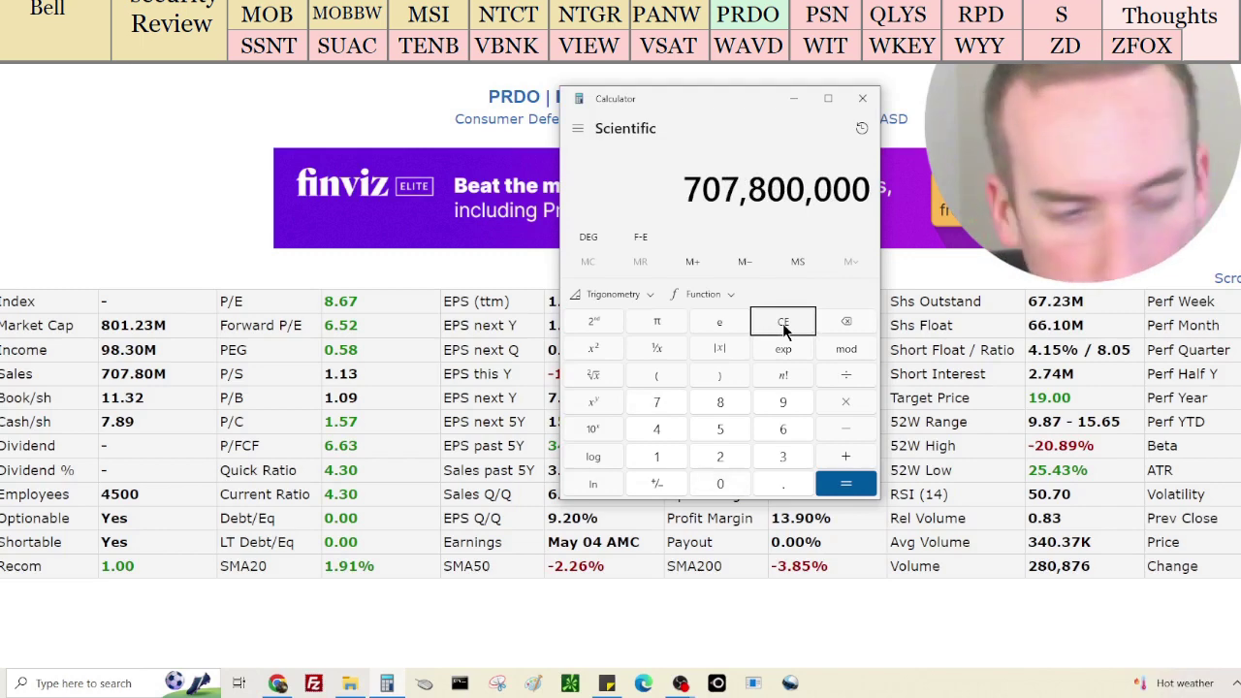
type(" + 98,300,00")
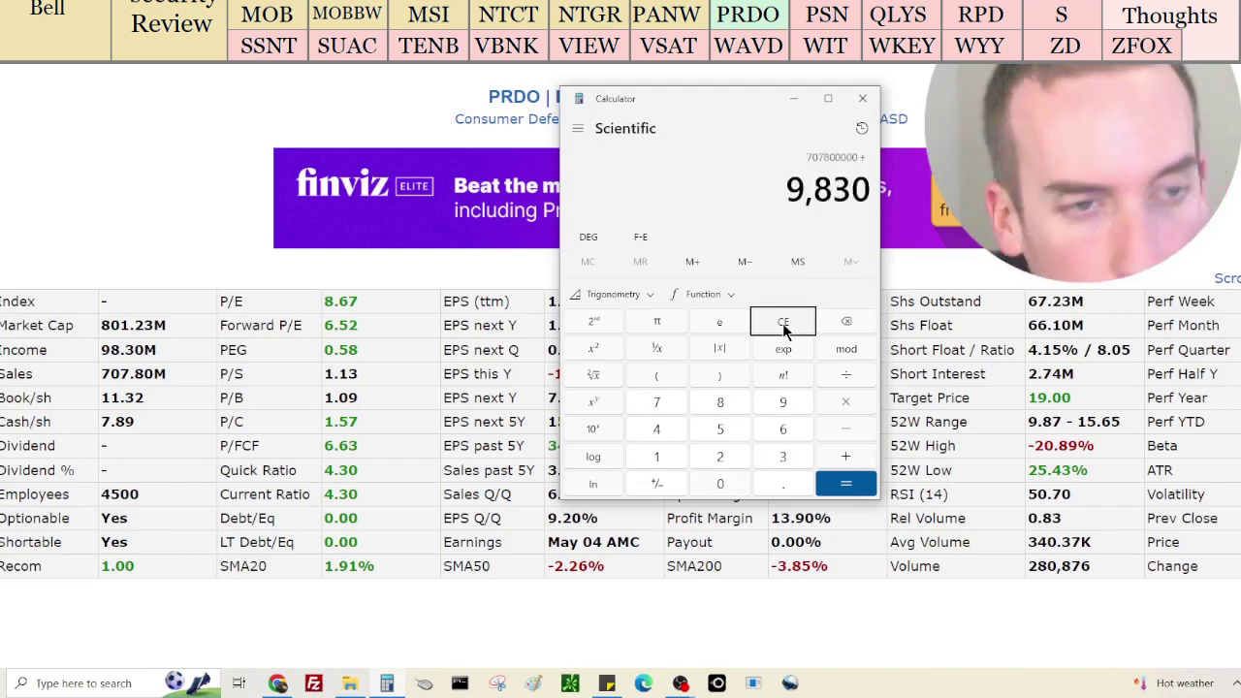
type("0")
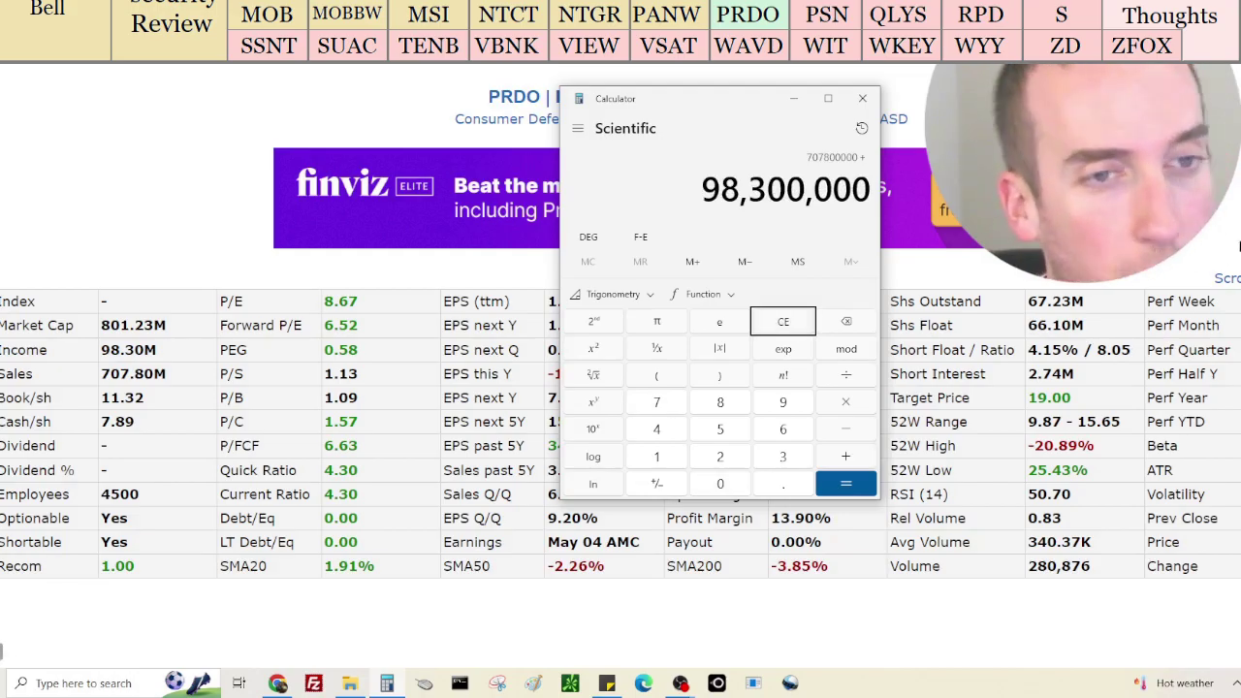
Return to PRDO's Finviz page and review the insider trading history, checking the transaction types, dates and costs
key("alt+Tab")
scroll(1231, 242, "down", 20)
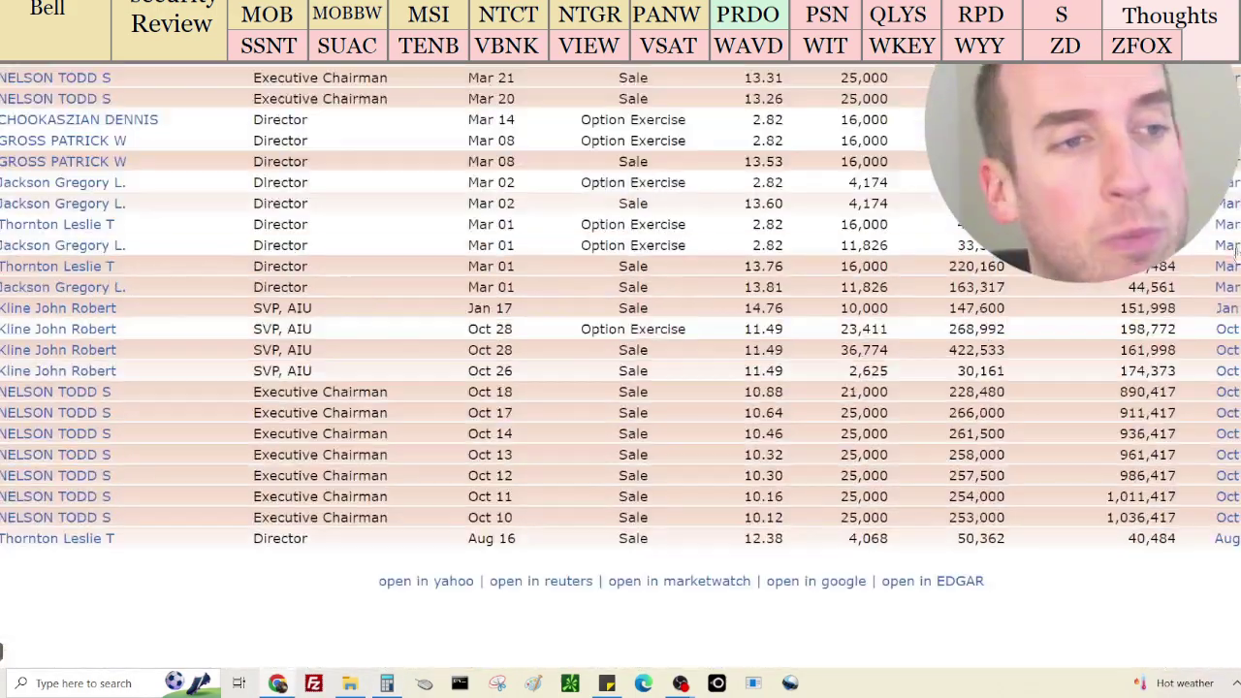
scroll(1223, 257, "up", 3)
scroll(1060, 319, "down", 3)
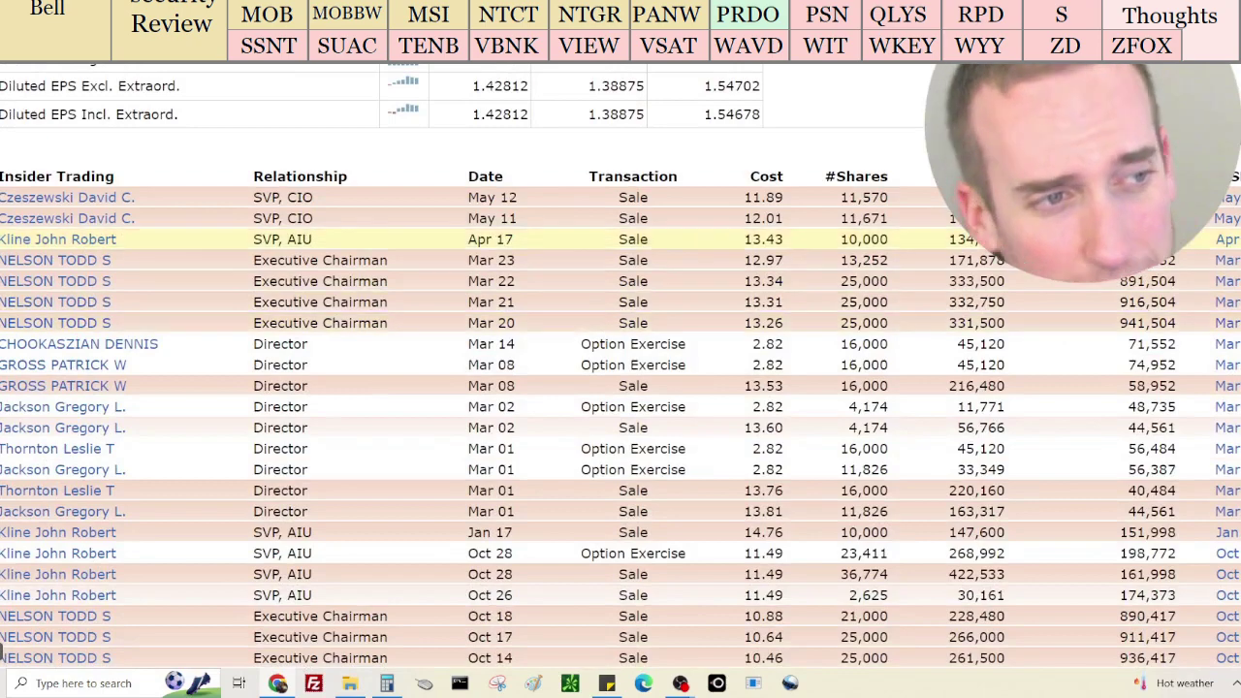
scroll(1014, 495, "down", 2)
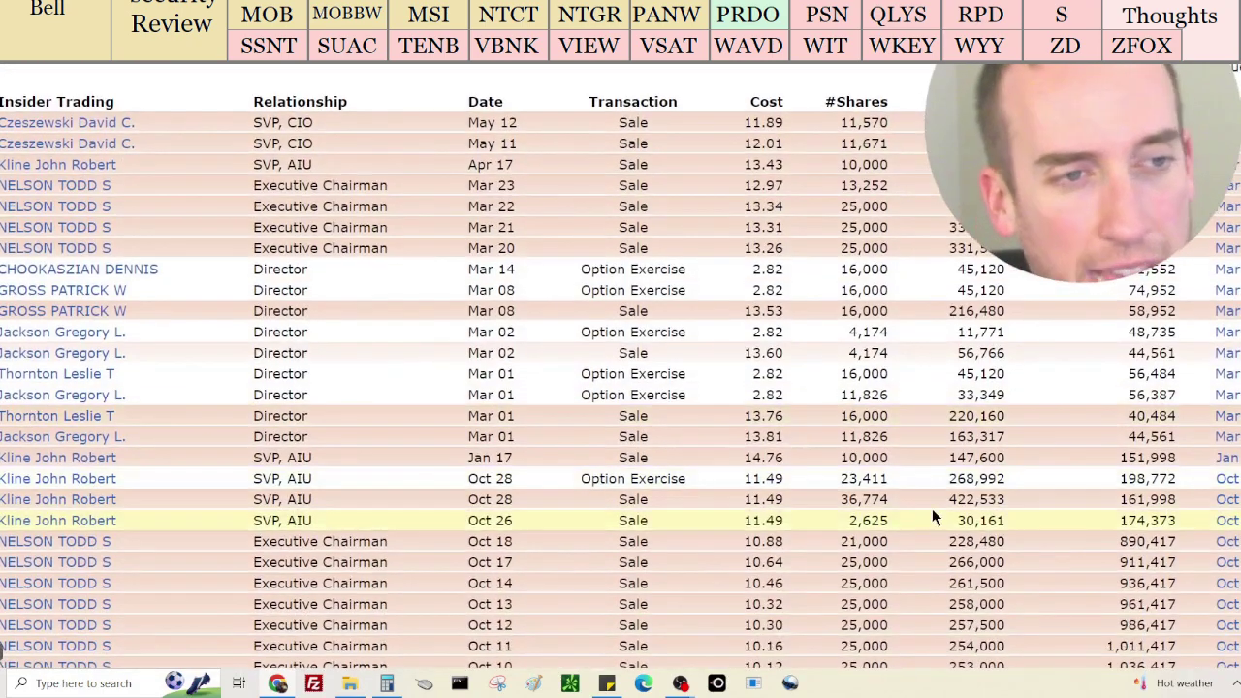
scroll(928, 510, "up", 8)
scroll(940, 513, "up", 3)
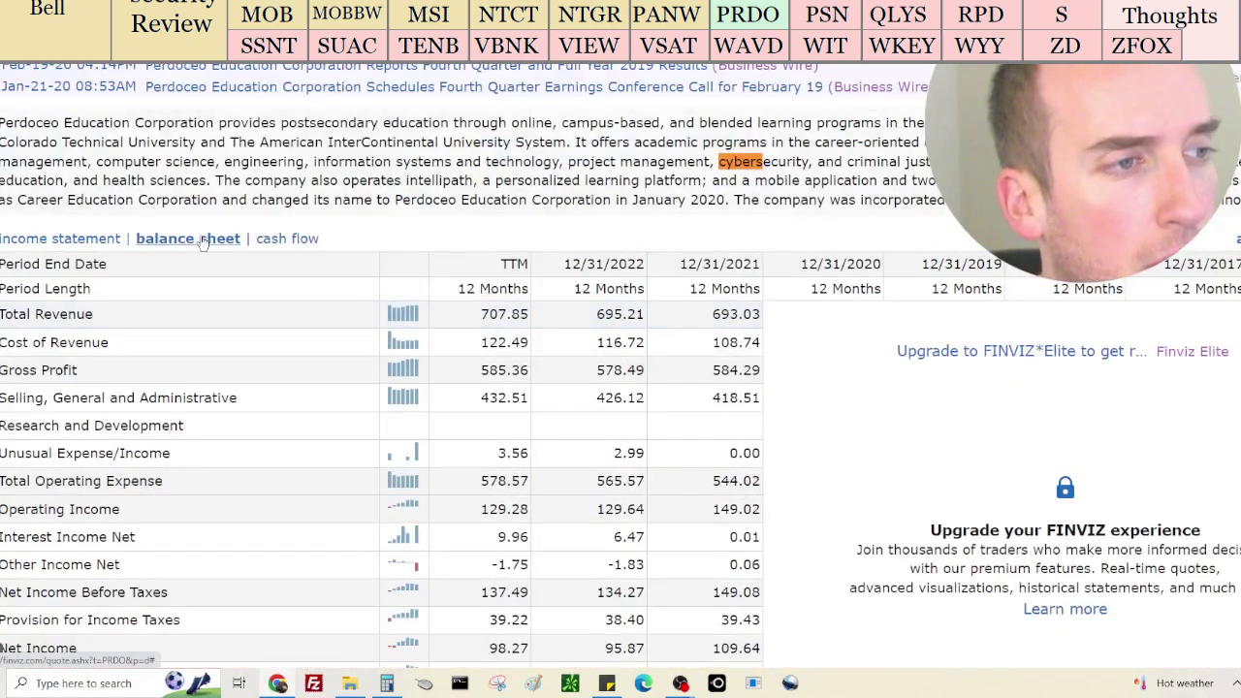
Show PRDO's balance sheet and add its 2022 cash and equivalents of 109,410,000 to the sum in Calculator
left_click(187, 238)
scroll(474, 429, "down", 2)
left_click(387, 682)
type("1")
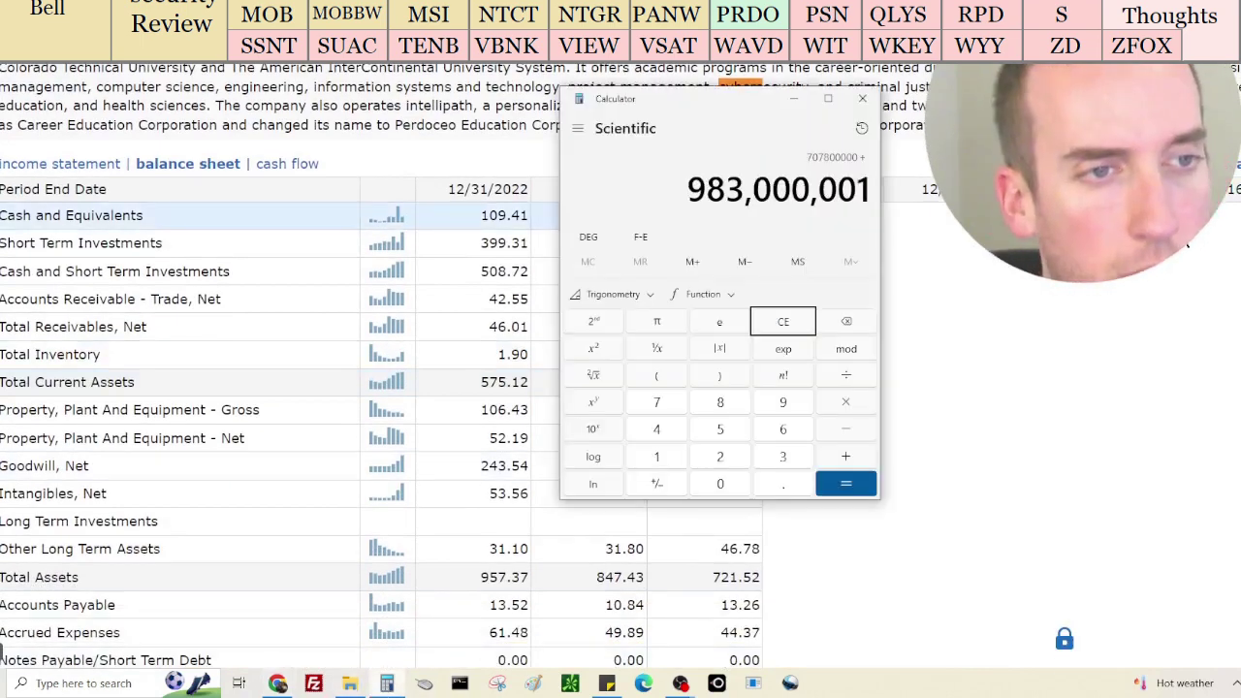
key("BackSpace")
key("plus")
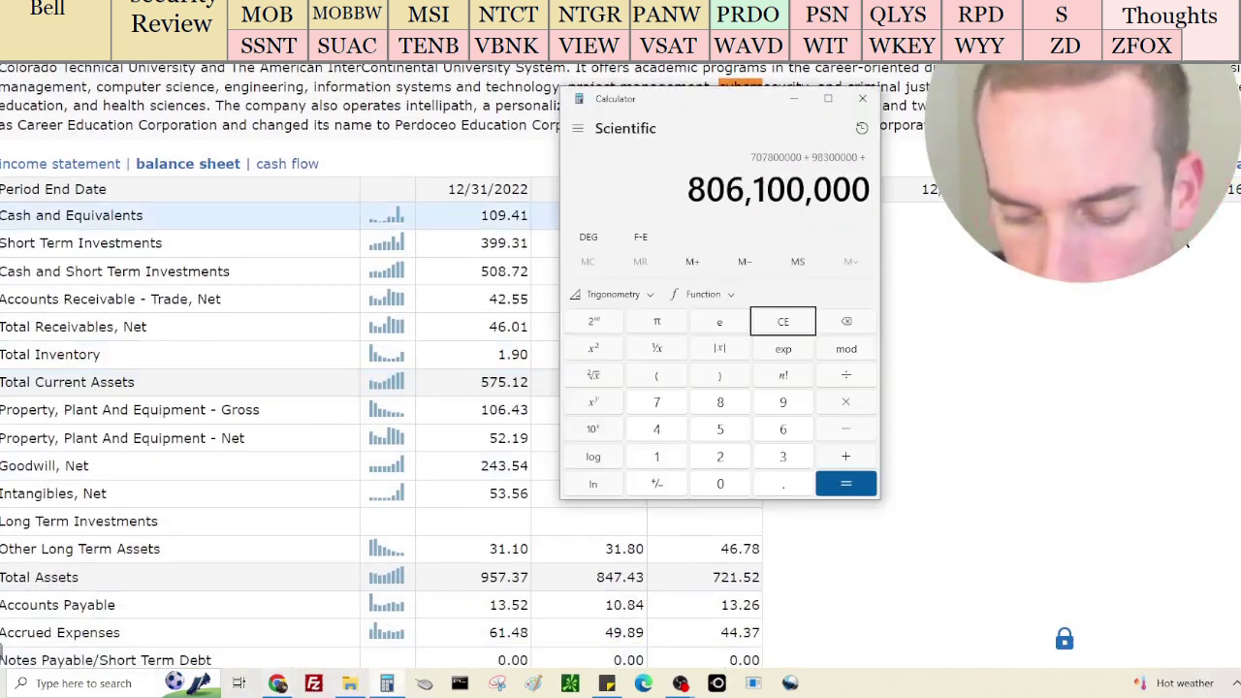
type("109,410,000")
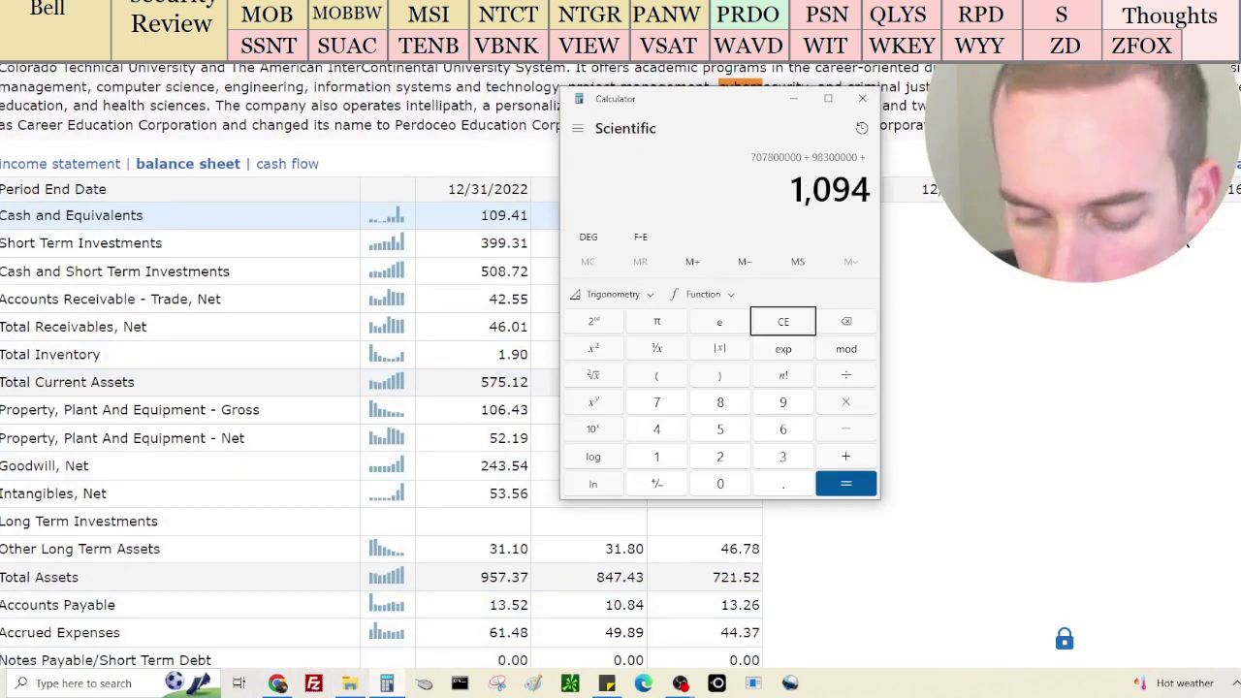
key("Return")
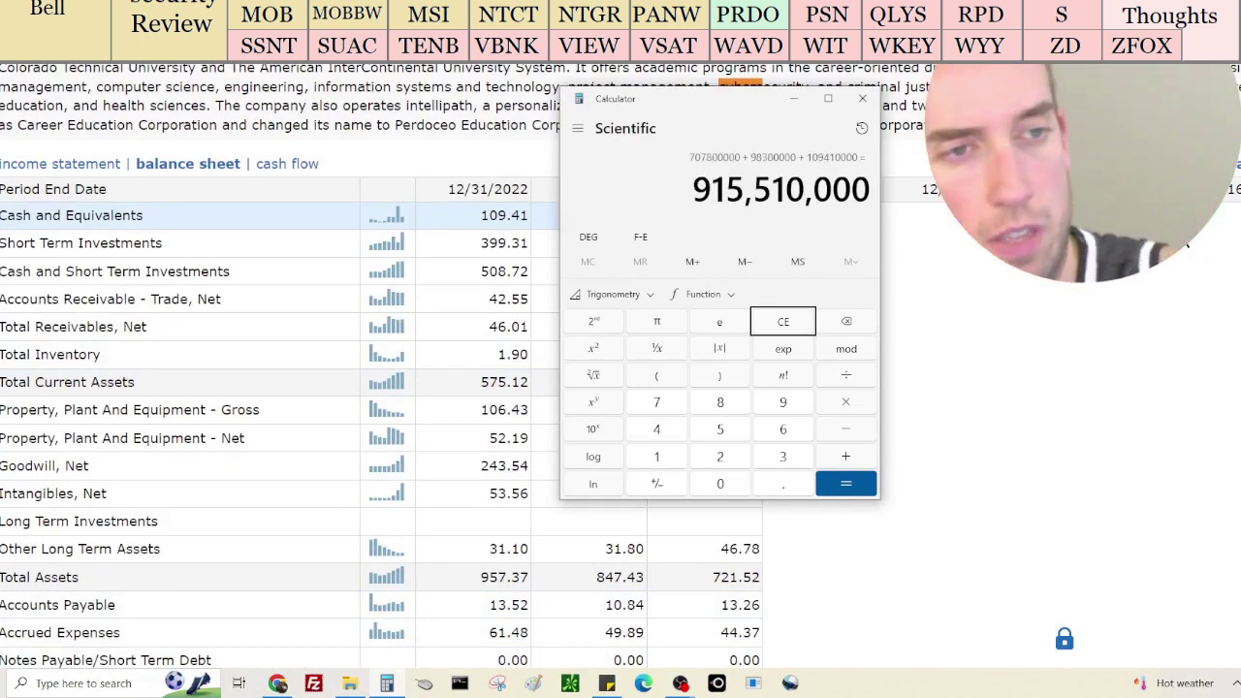
Look up PRDO's total debt in the balance sheet and subtract it, 0, from the calculated total
key("minus")
scroll(457, 434, "down", 3)
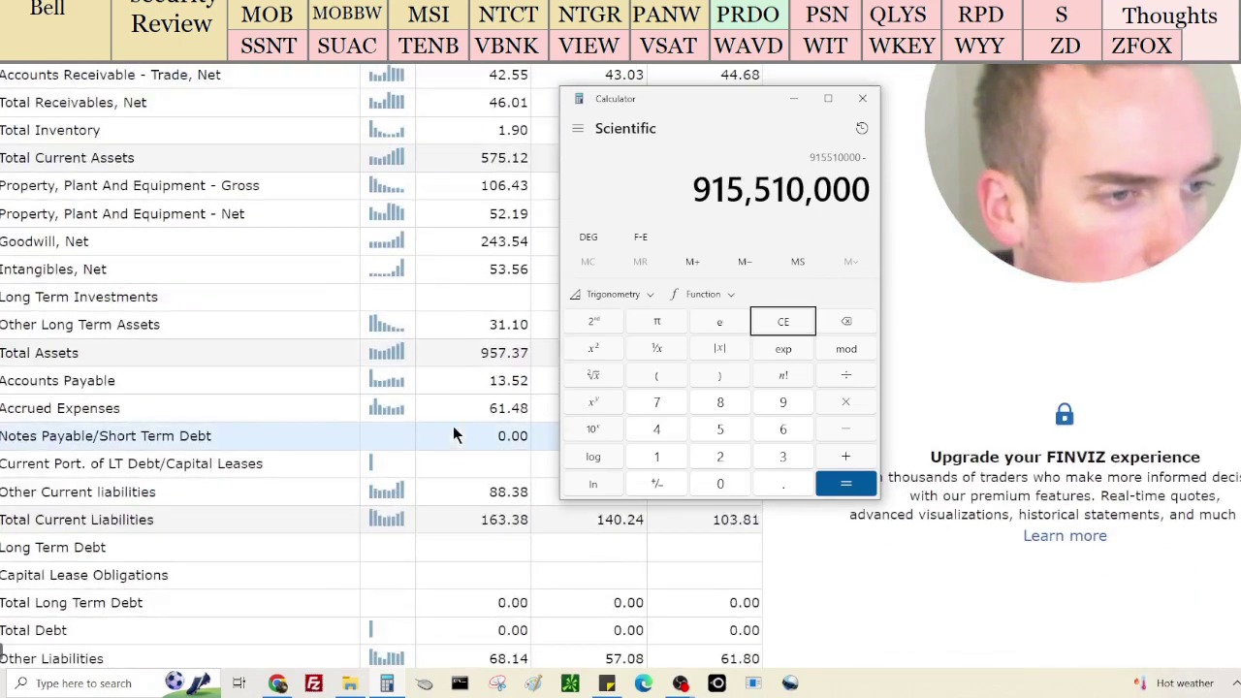
scroll(320, 502, "down", 2)
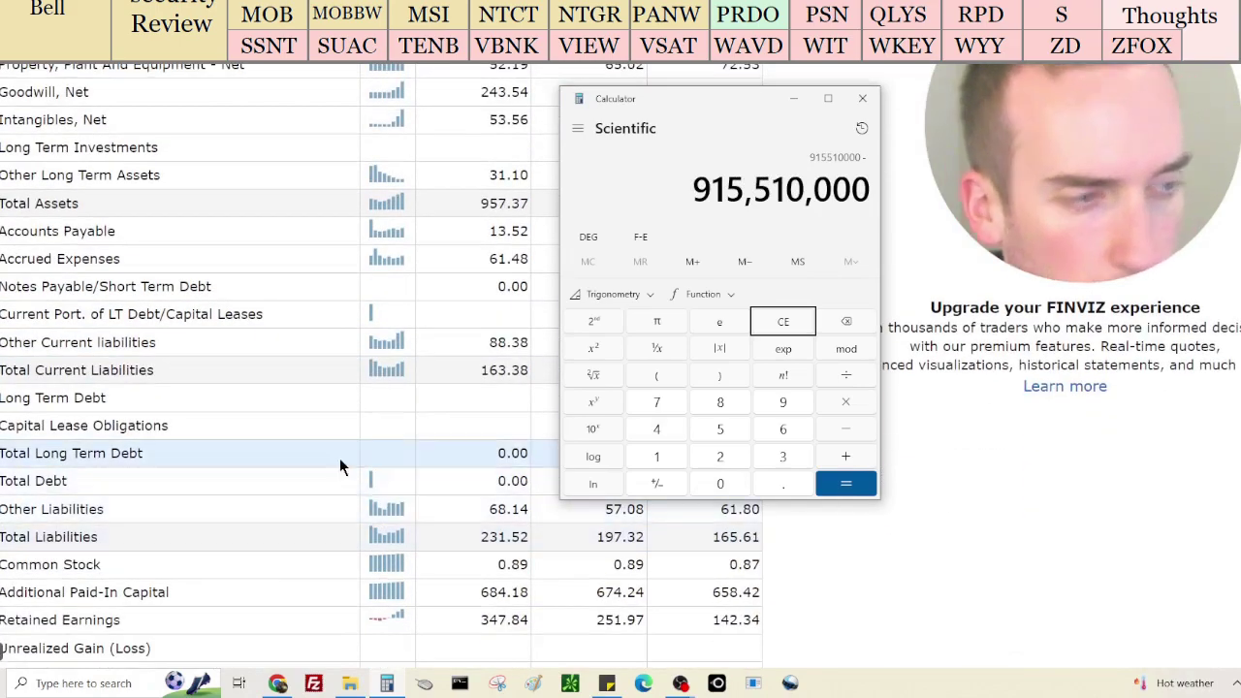
type("0")
key("Return")
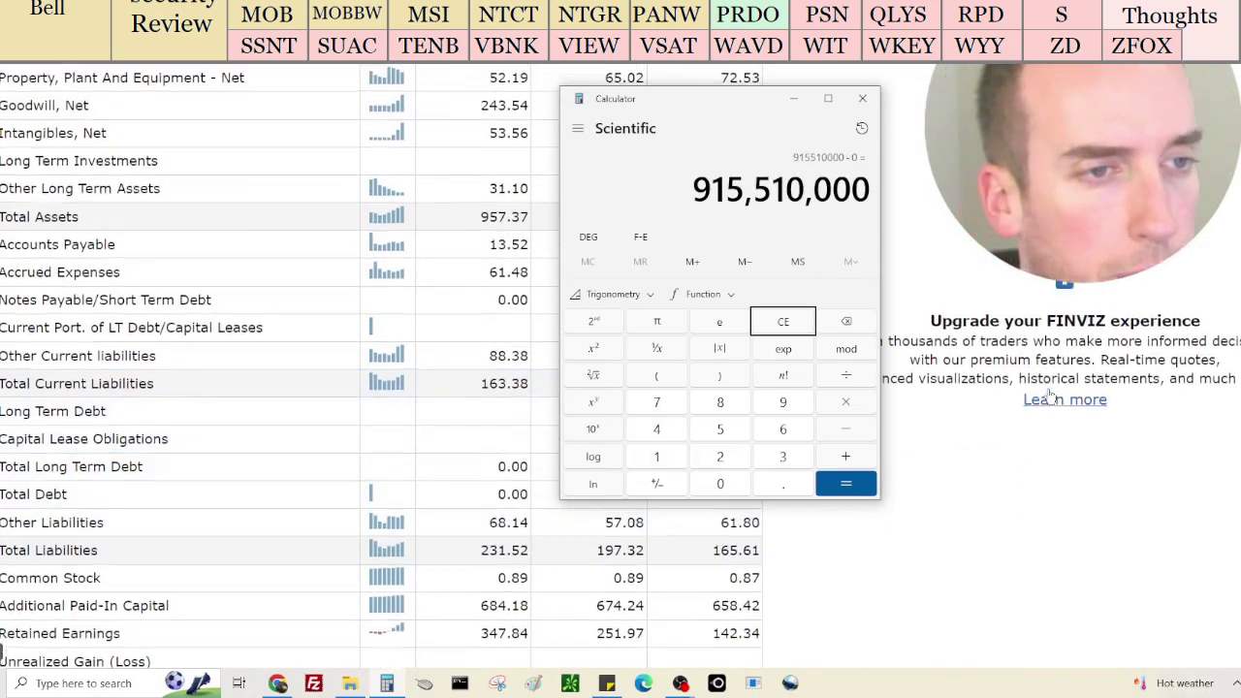
Divide the total by PRDO's share float of 66,100,000 to get a fair value per share
scroll(1050, 396, "down", 10)
scroll(1050, 395, "up", 10)
scroll(1064, 382, "down", 4)
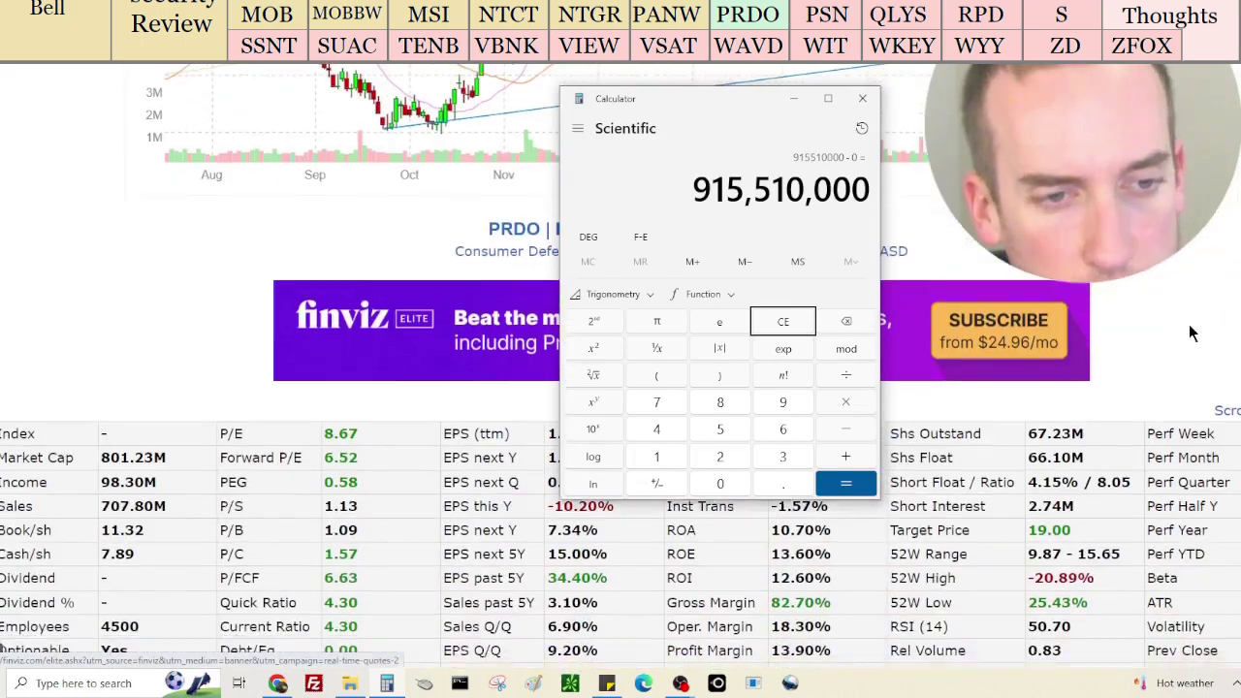
key("slash")
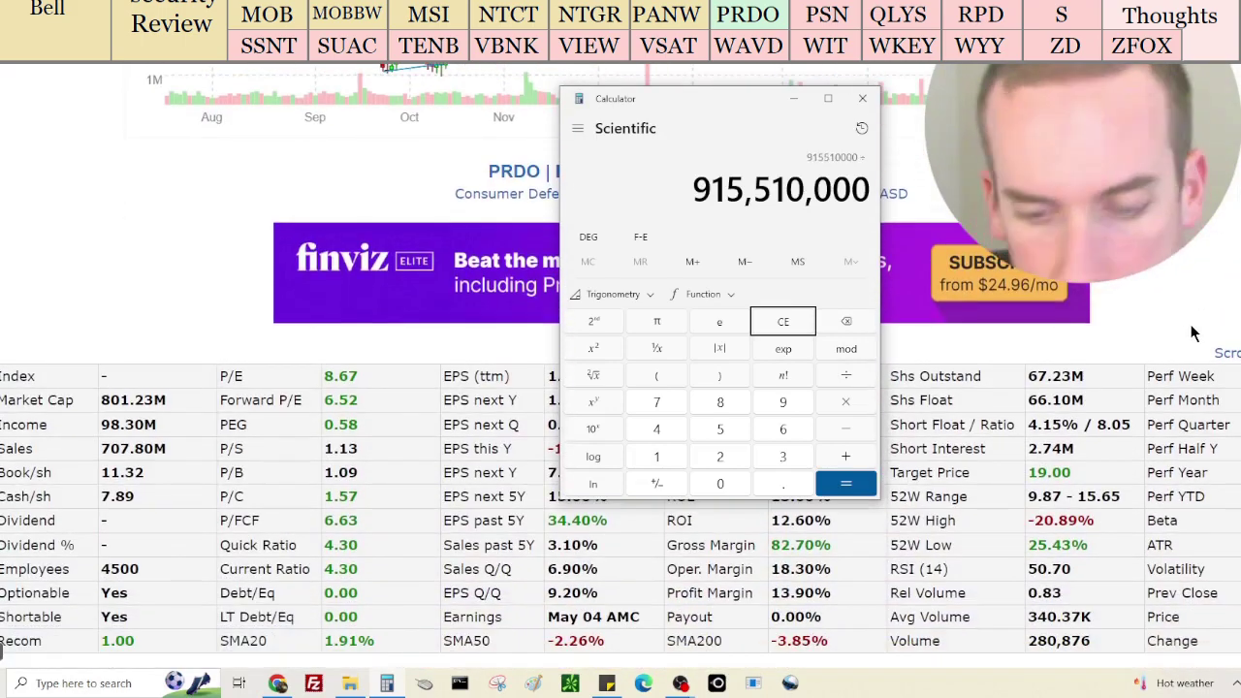
type("66100000")
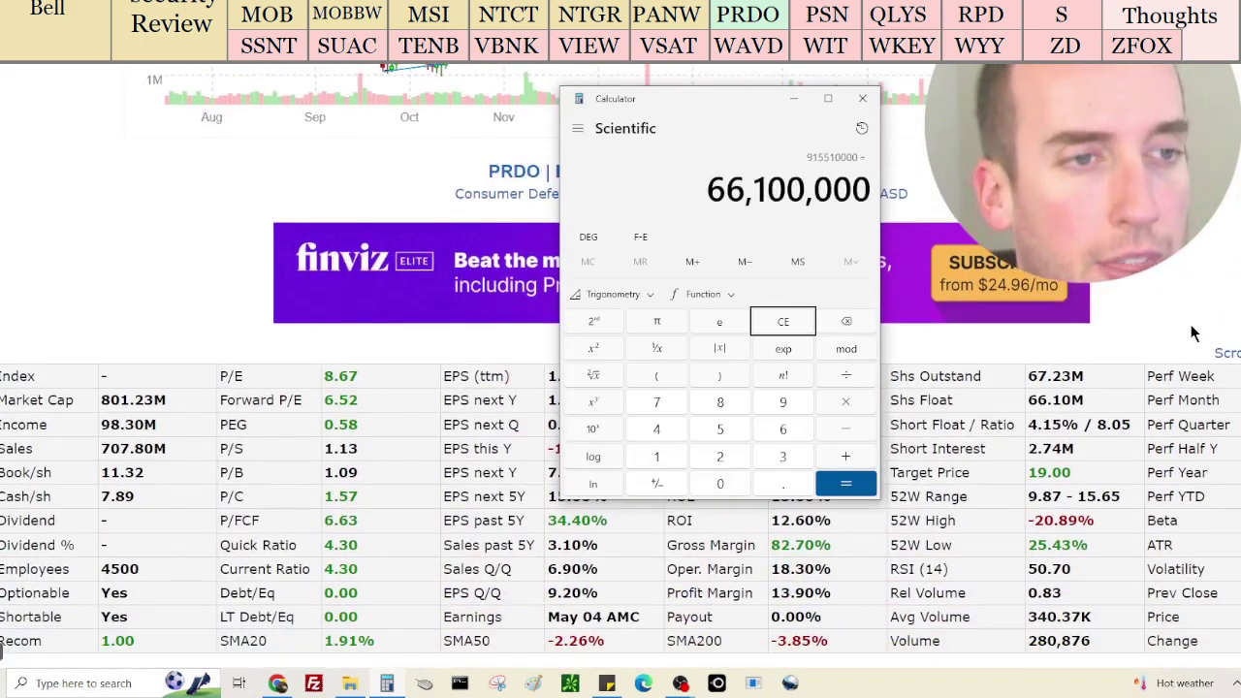
key("Return")
Add "PRDO (educational stock)" to the end of the PASS list in the Cybersecurity stocks note
scroll(1192, 332, "up", 3)
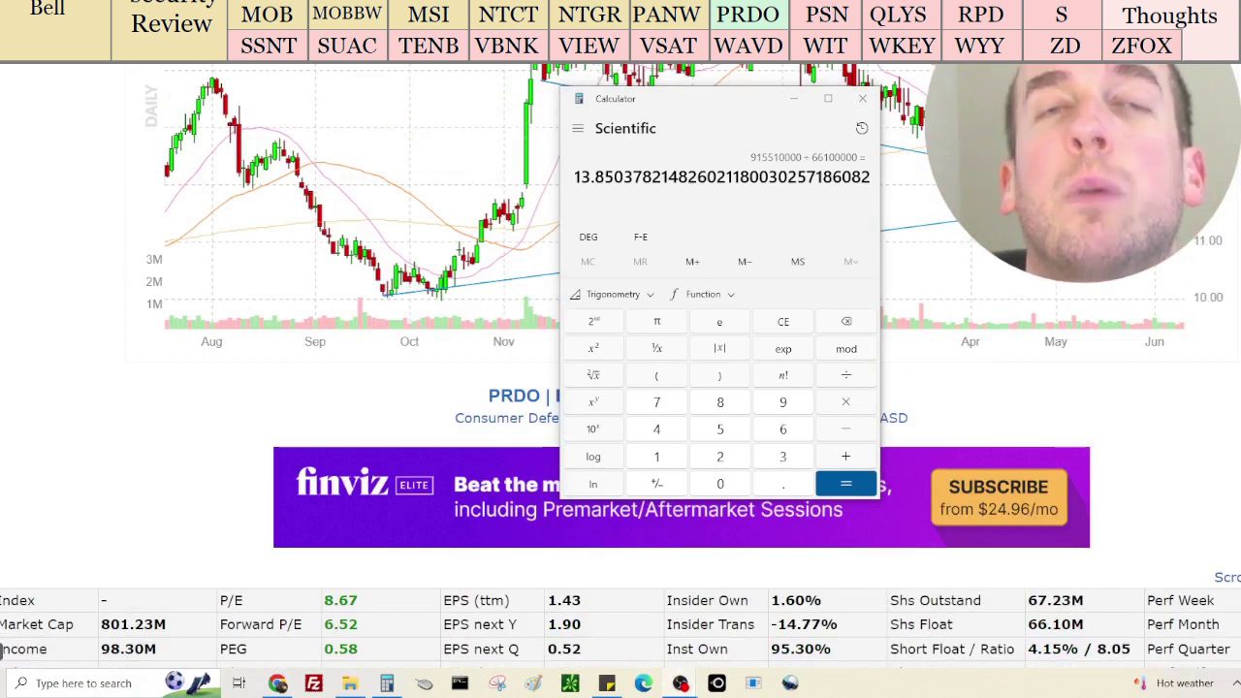
left_click(607, 684)
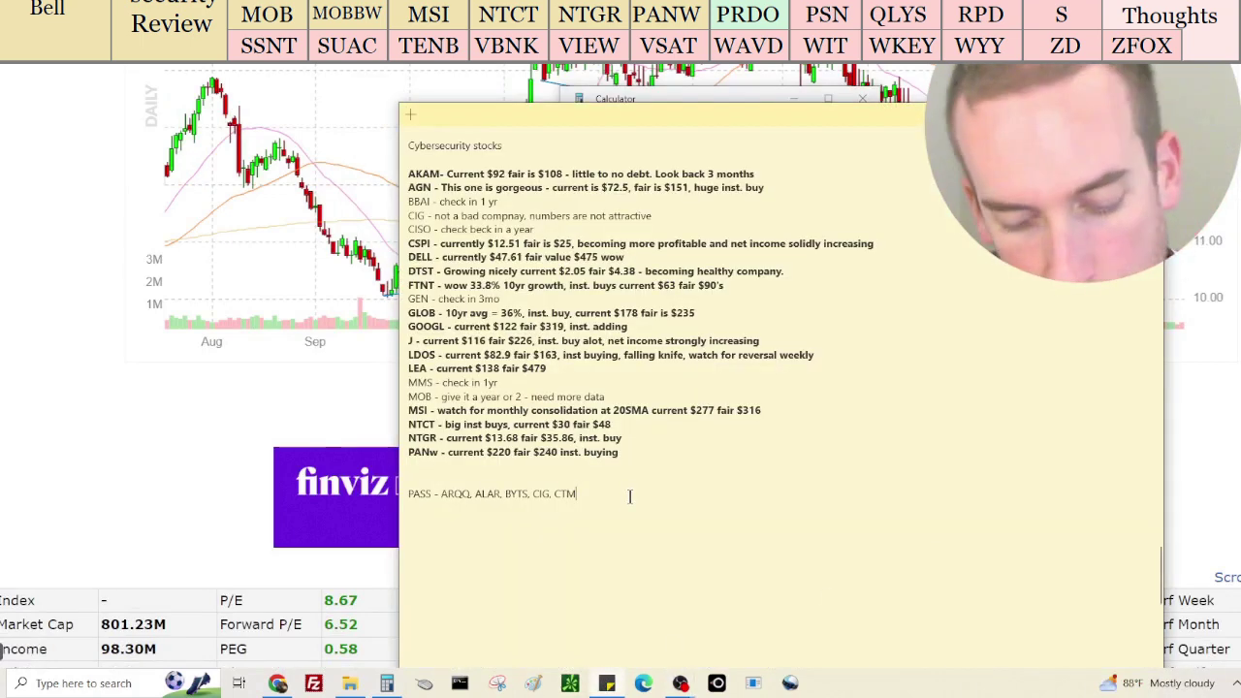
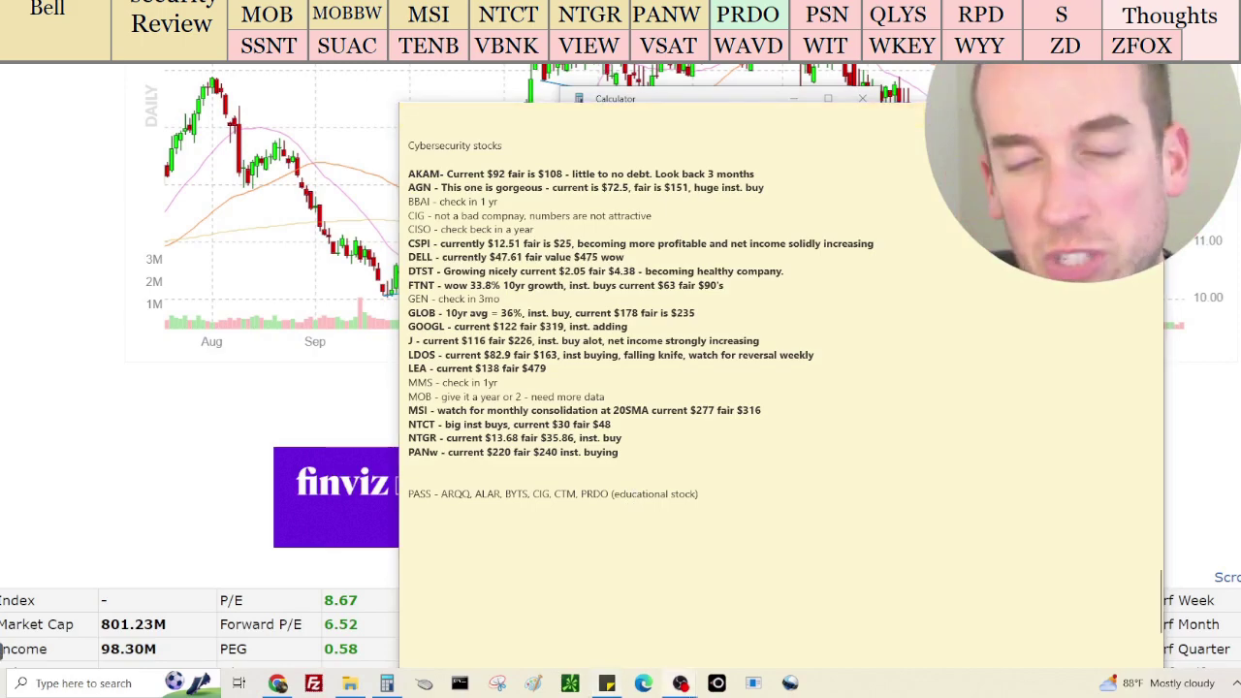
Return to the list of cybersecurity stocks in the browser and open PSN's quote page in a new tab
left_click(2, 655)
scroll(2, 652, "up", 3)
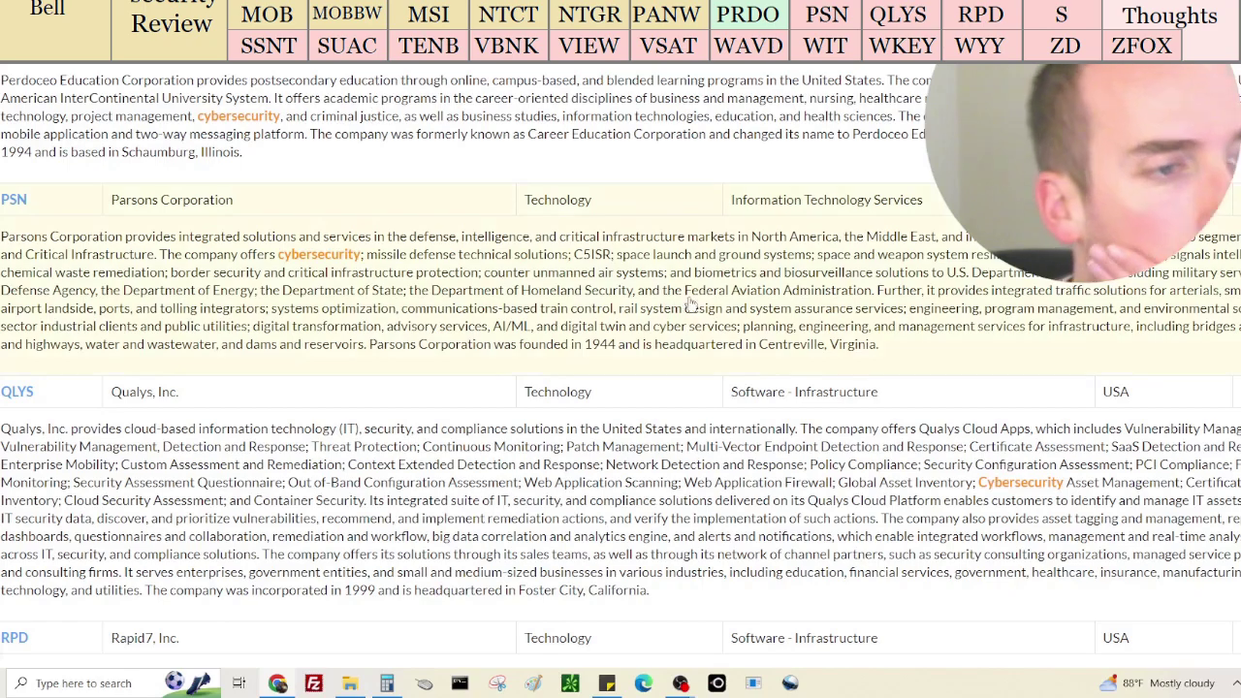
scroll(703, 303, "down", 3)
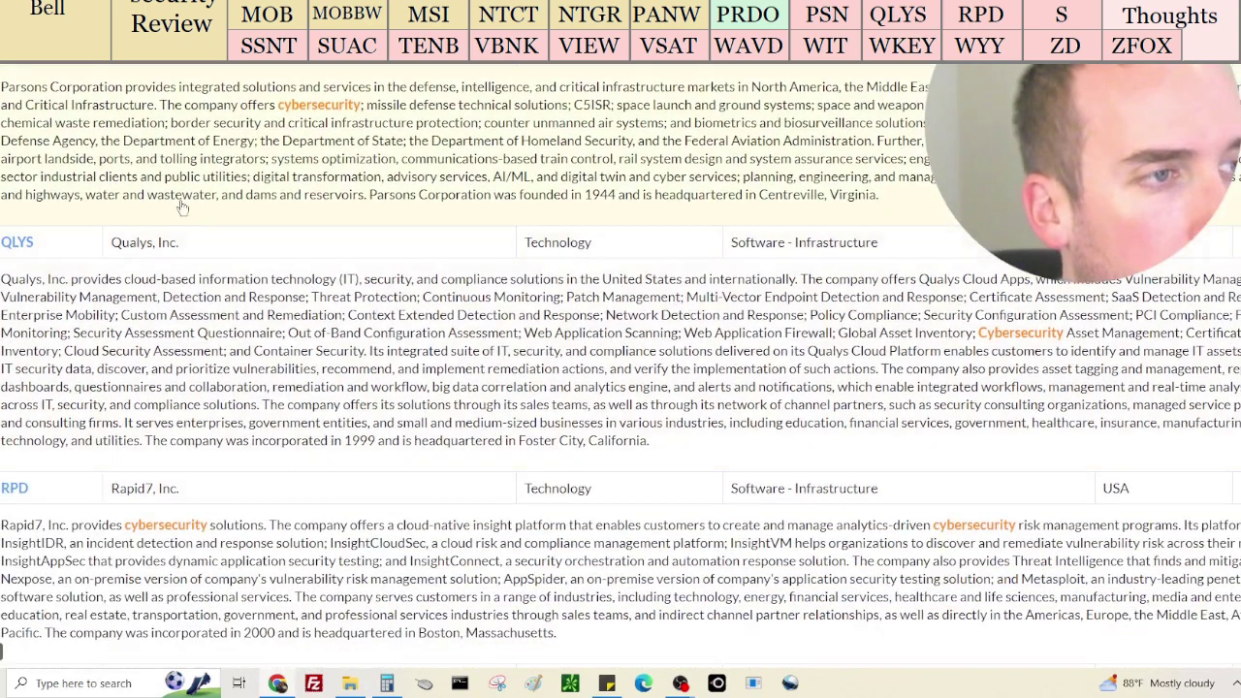
scroll(373, 228, "up", 1)
right_click(30, 204)
left_click(33, 209)
Open the QLYS and RPD quote pages from the stock list in new tabs
scroll(115, 312, "down", 1)
scroll(115, 312, "down", 1)
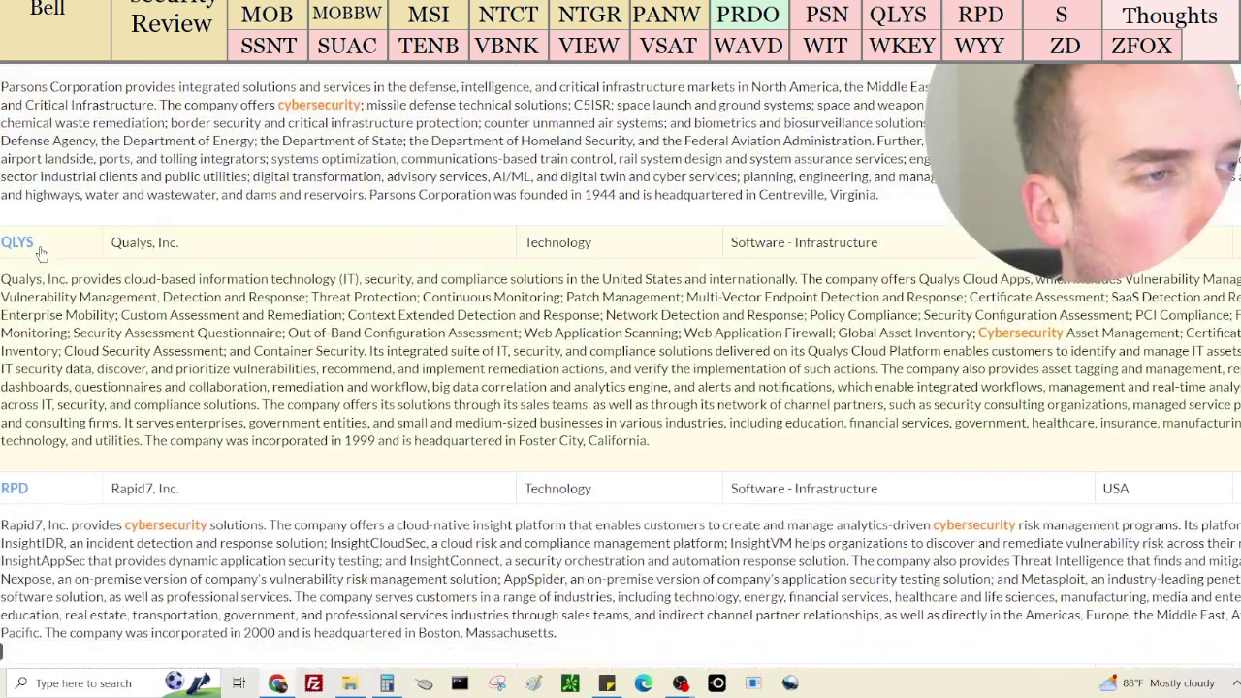
right_click(37, 239)
left_click(54, 254)
scroll(76, 299, "down", 3)
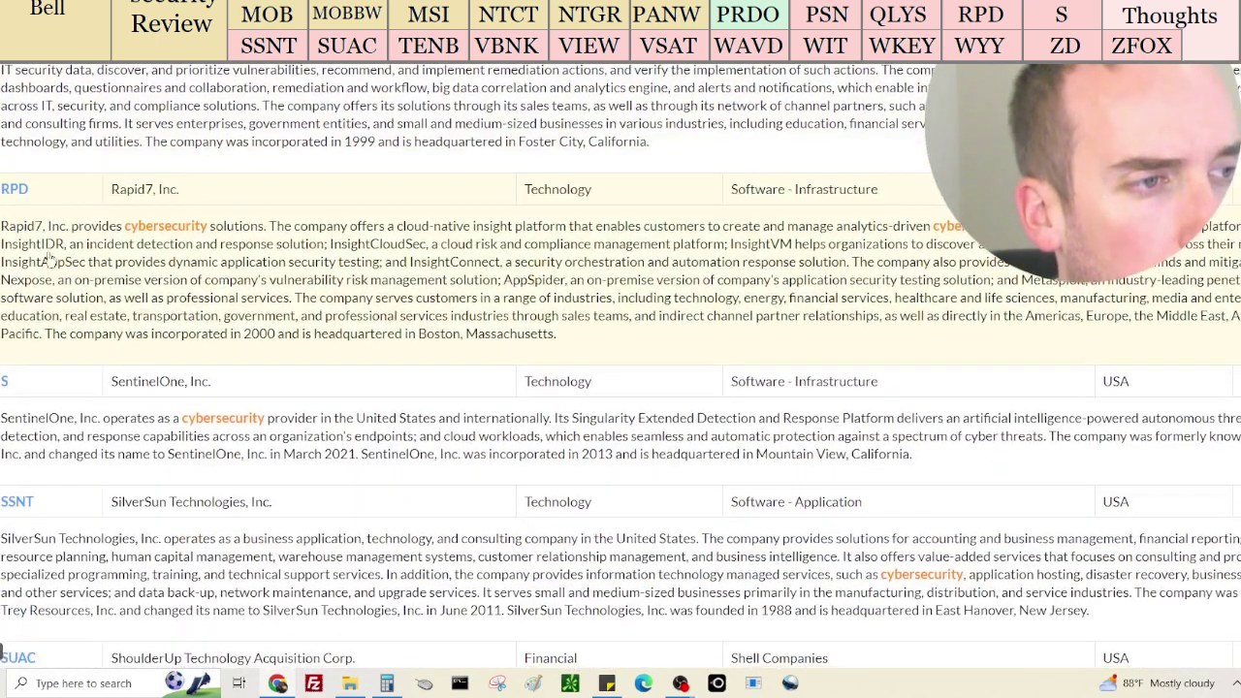
right_click(27, 194)
left_click(33, 202)
Open the S and SSNT quote pages from the stock list in new tabs
scroll(32, 114, "down", 3)
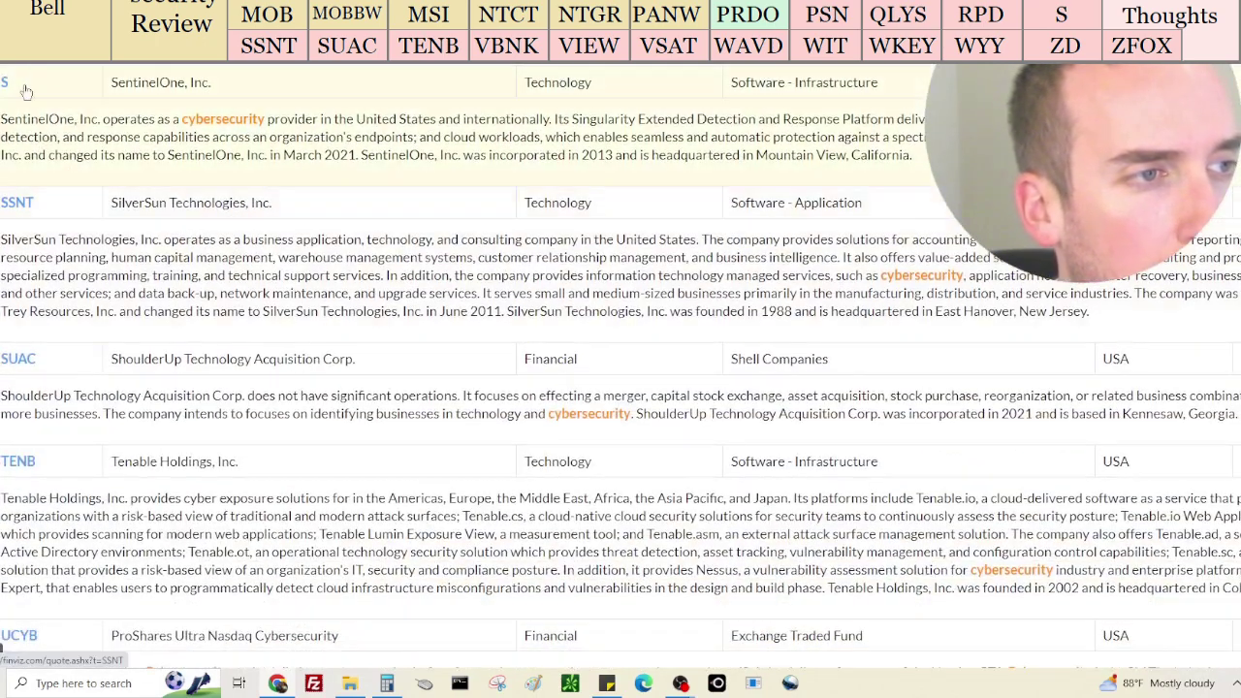
right_click(8, 85)
left_click(39, 97)
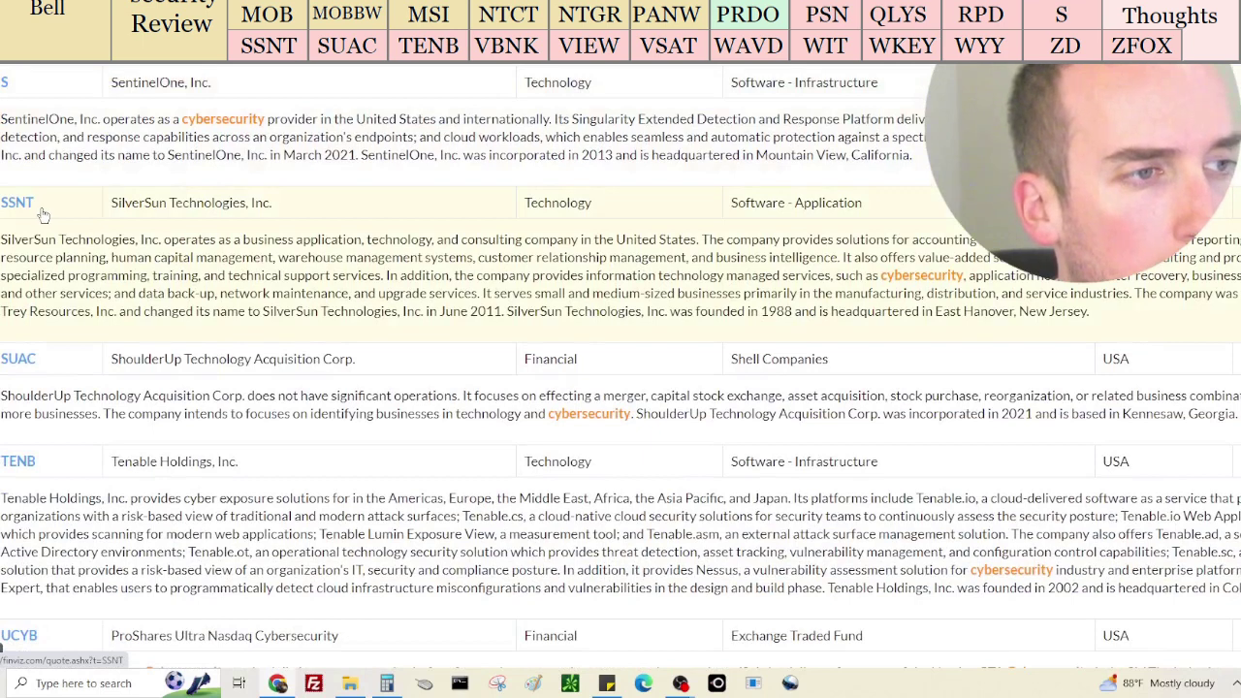
right_click(41, 205)
left_click(71, 213)
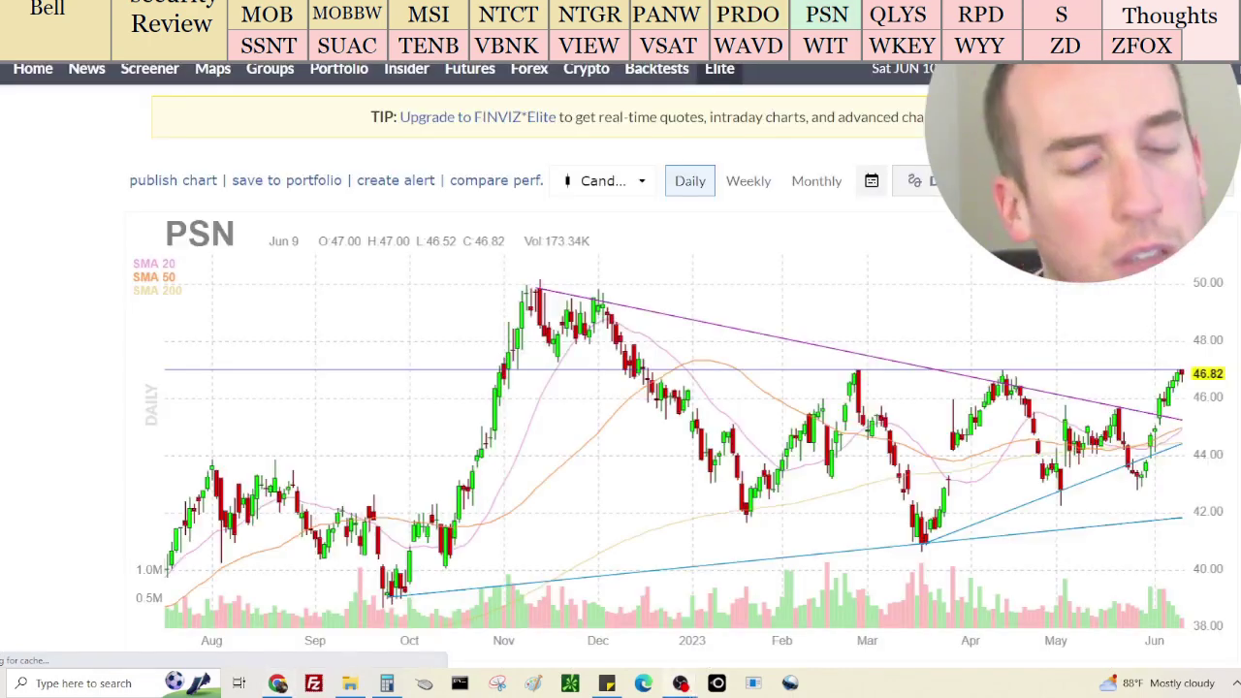
Examine PSN's quote page and add its sales of 4,420,000,000 and income of 101,600,000 in the calculator
scroll(1210, 408, "down", 4)
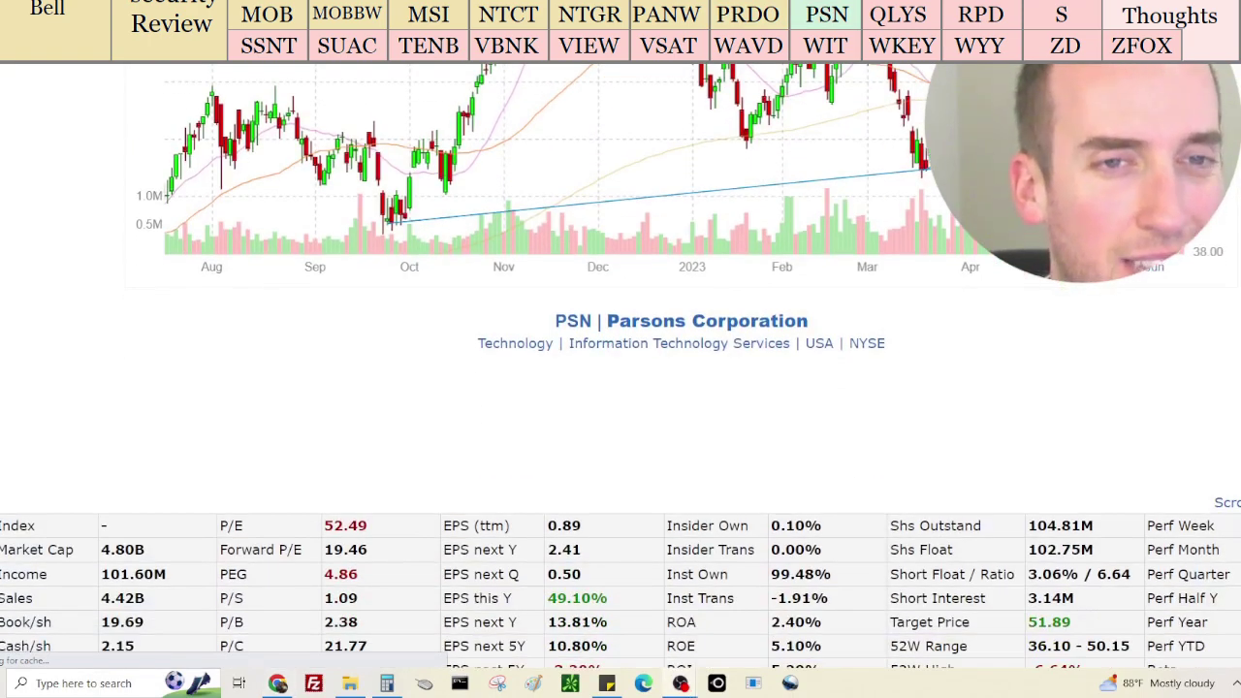
scroll(621, 368, "down", 15)
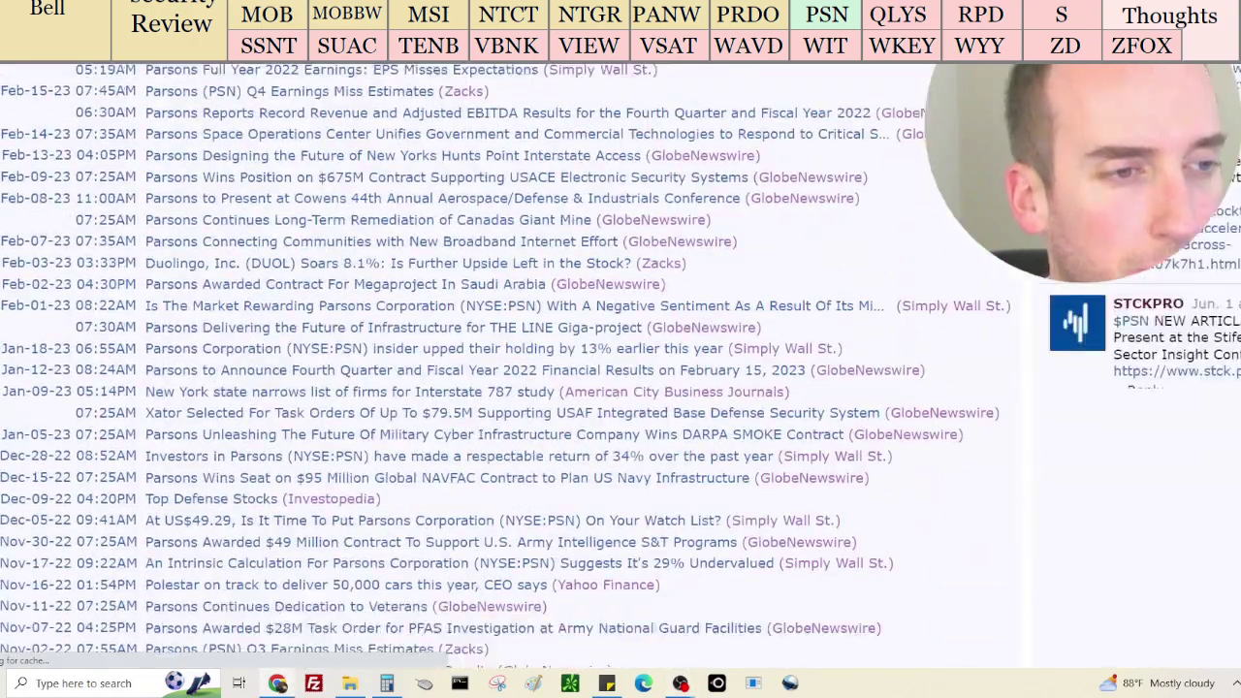
scroll(620, 368, "up", 18)
scroll(621, 368, "down", 3)
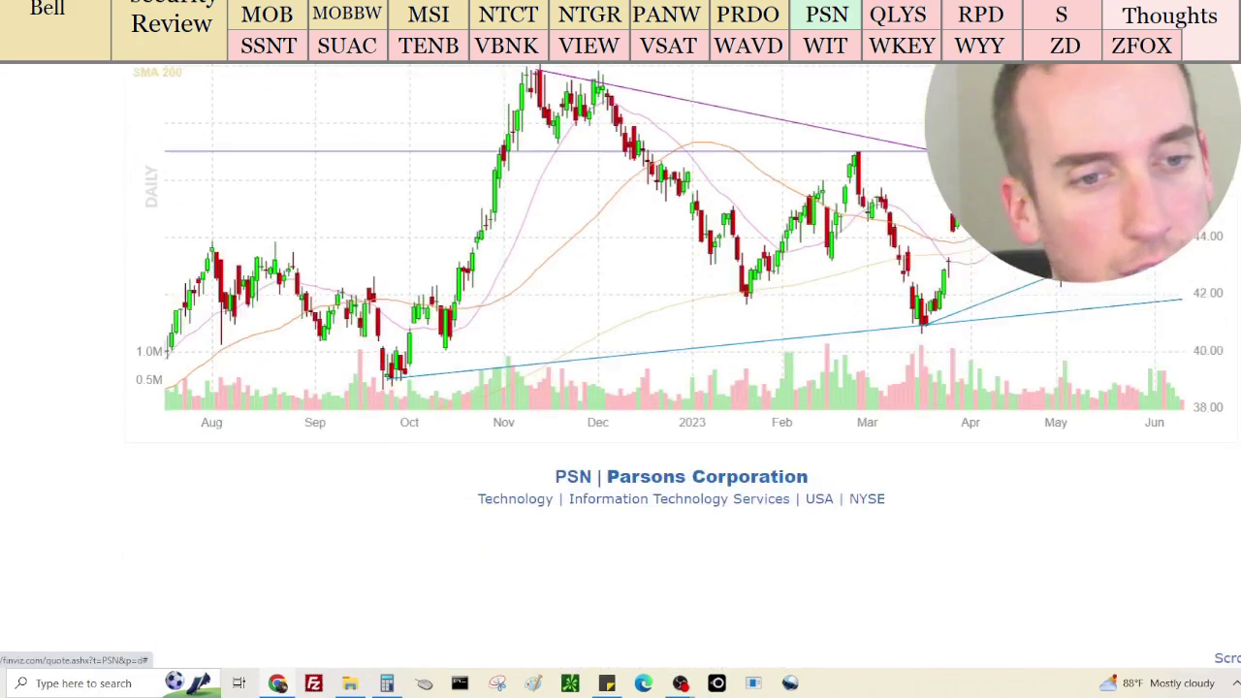
scroll(780, 428, "down", 3)
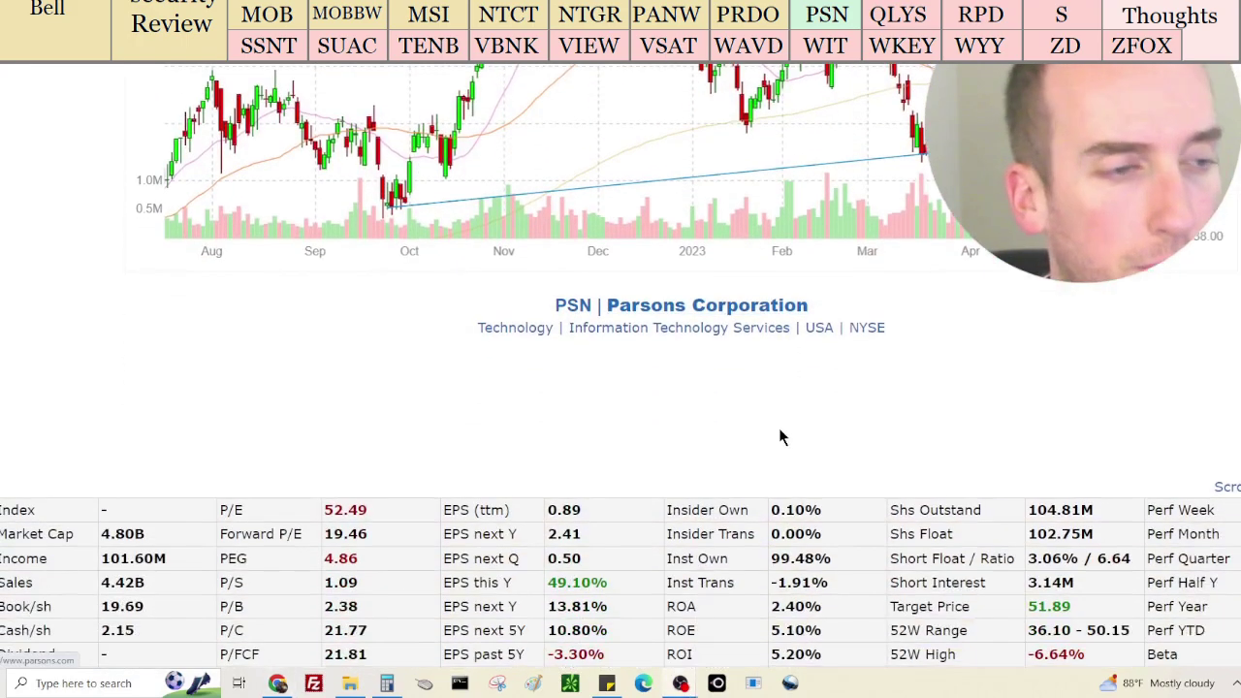
left_click(387, 682)
left_click(776, 334)
type("442000000")
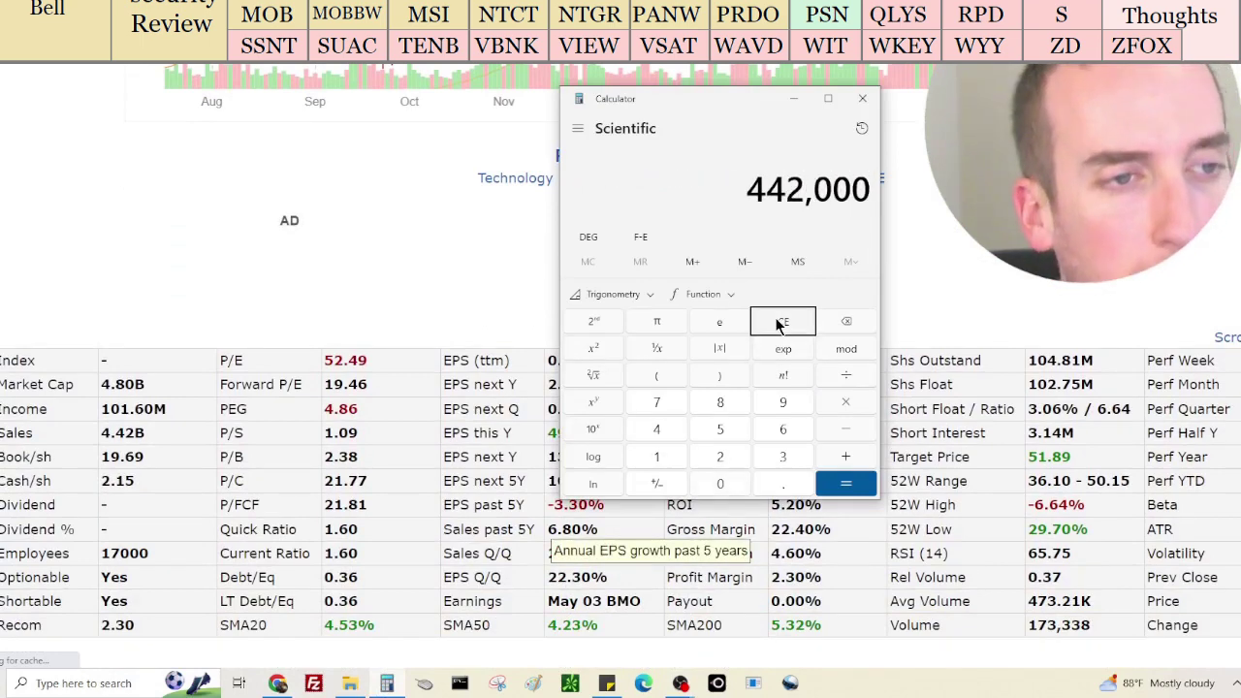
type("0")
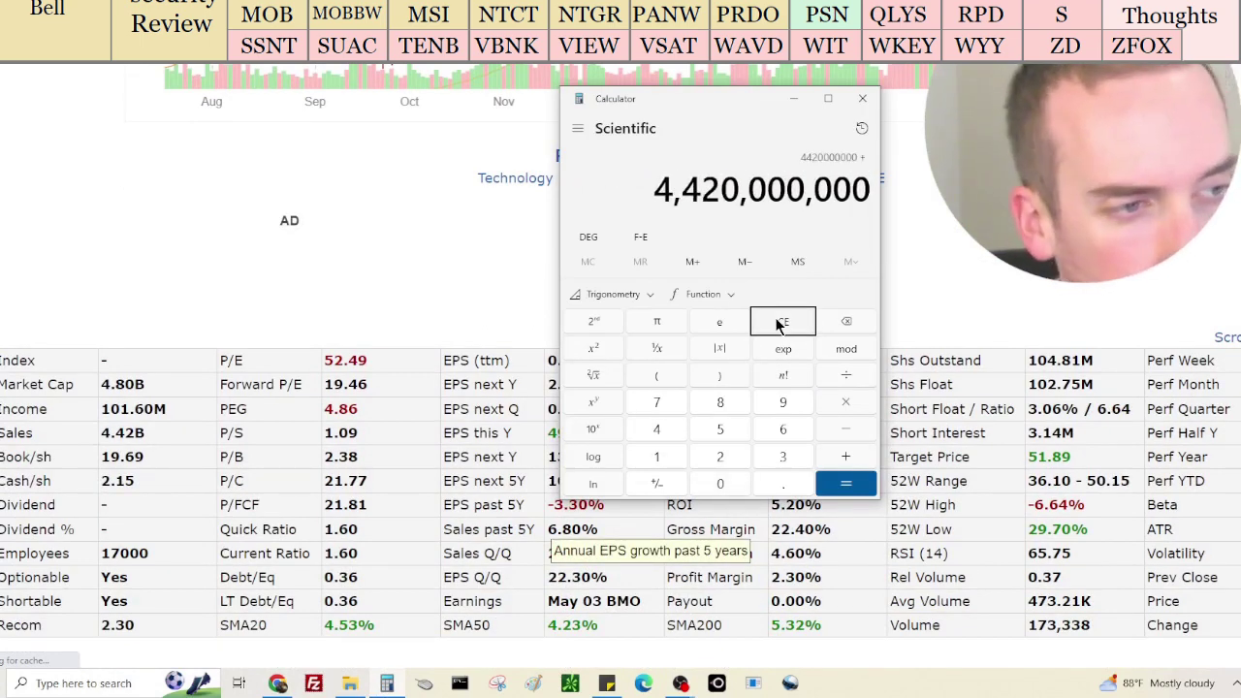
type("101")
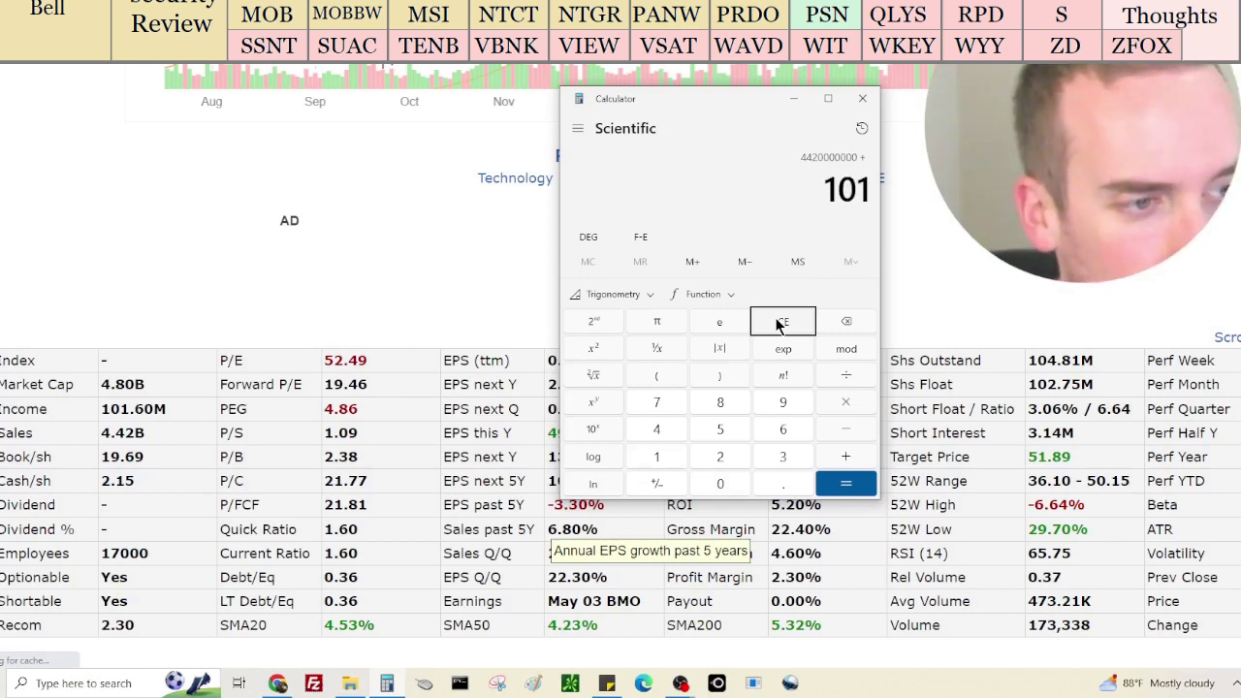
type("6000000")
key("BackSpace")
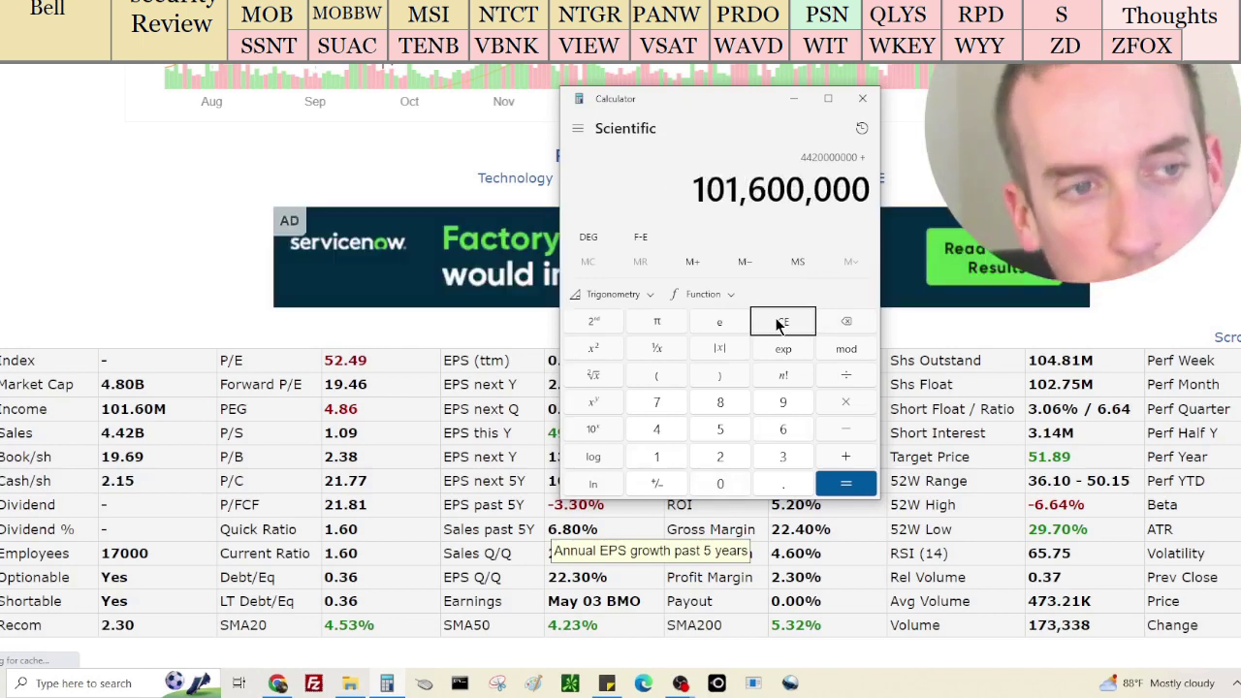
key("Return")
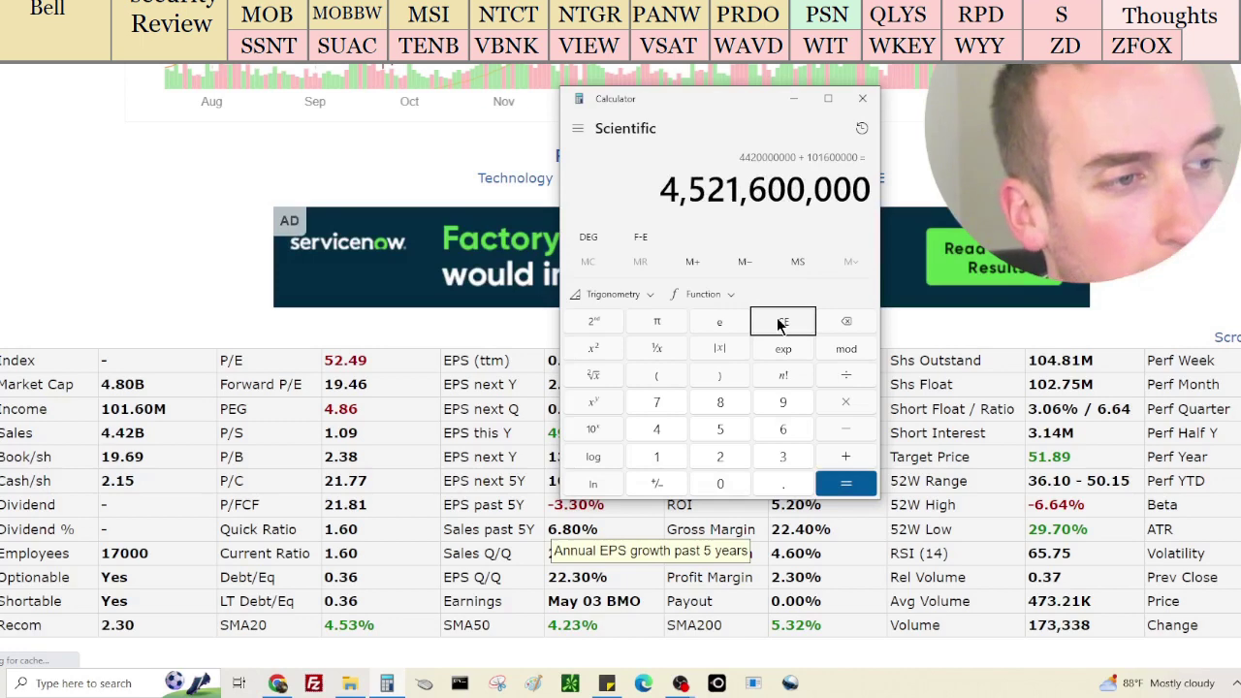
Add PSN's market cap of 4,800,000,000 to the calculator's running total
type("4,800")
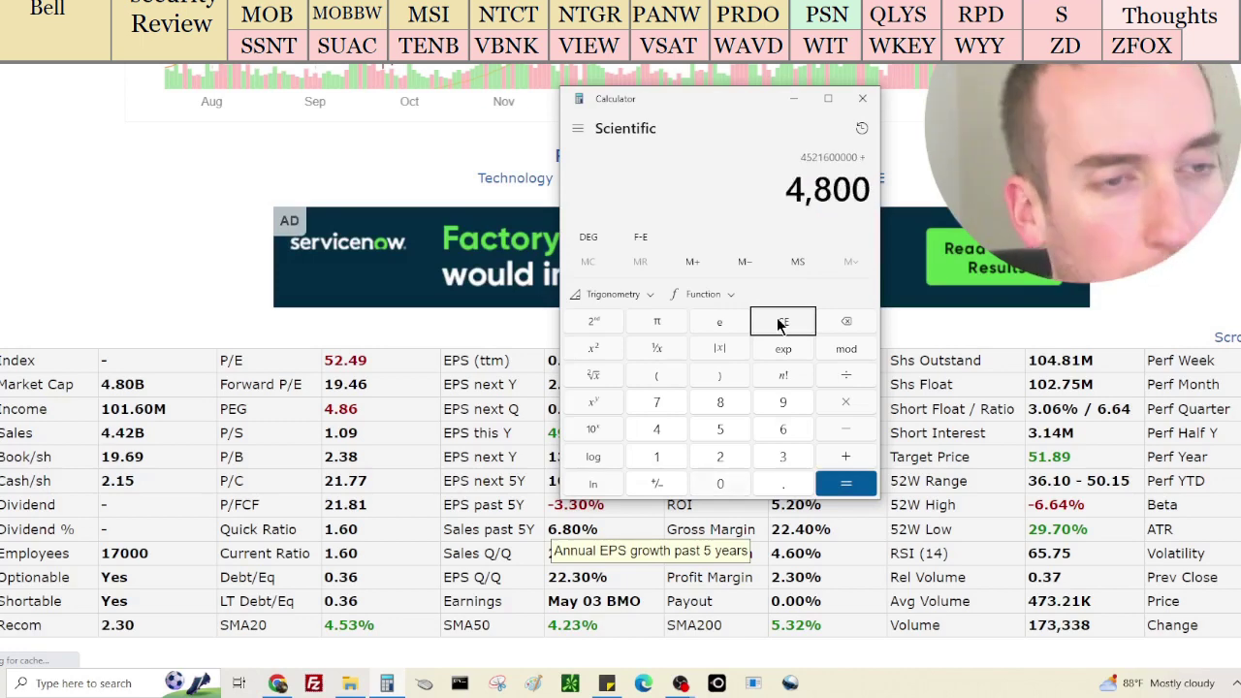
type(",000,000")
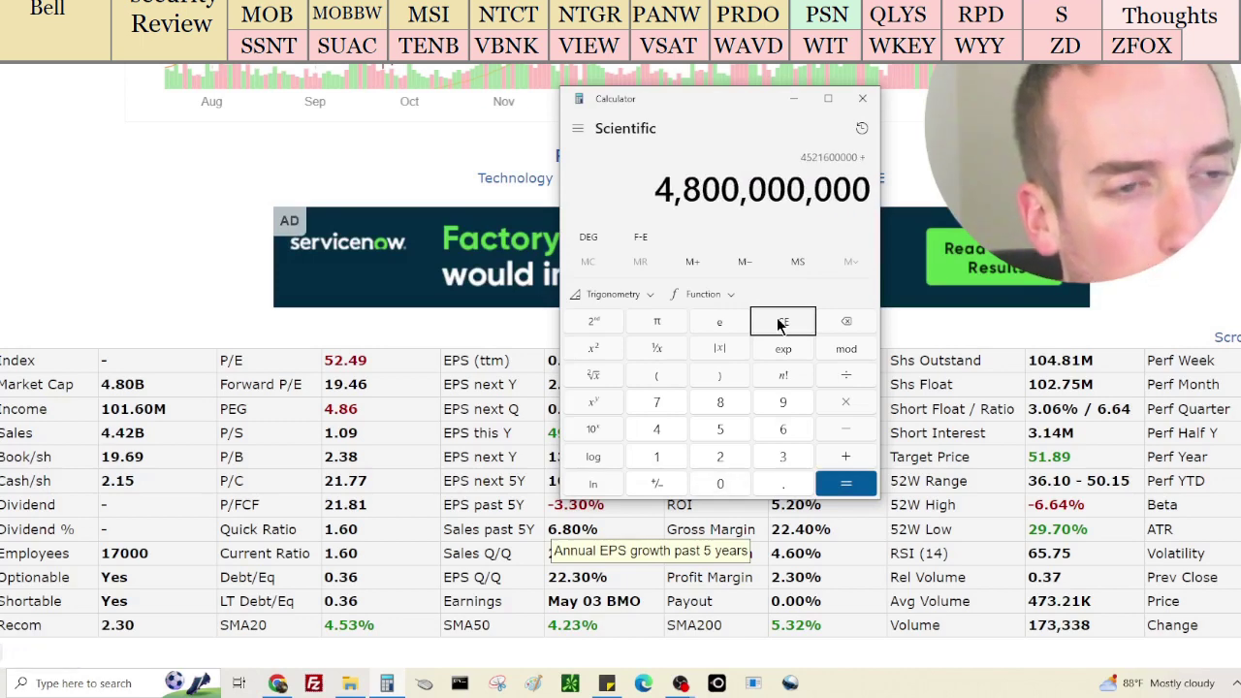
key("Return")
Review PSN's income statement, open its balance sheet and add the cash and equivalents of 262,540,000 to the calculator's running total
scroll(2, 649, "down", 15)
scroll(2, 650, "down", 6)
left_click(2, 650)
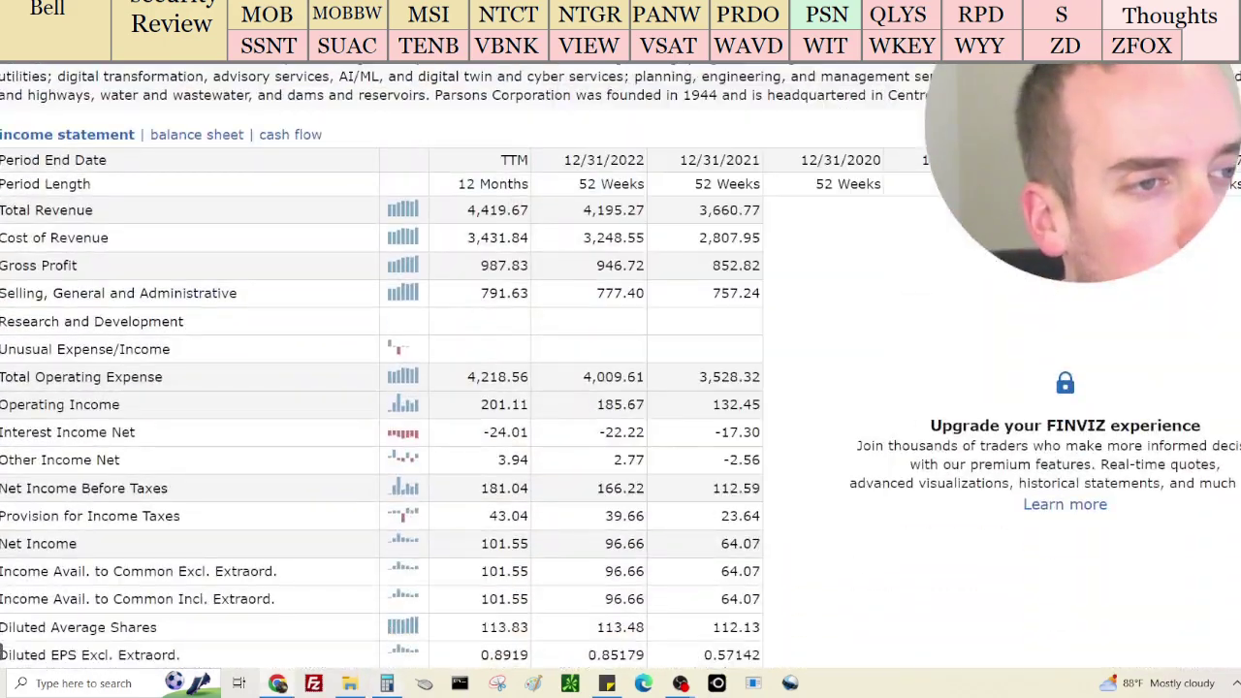
scroll(648, 189, "down", 1)
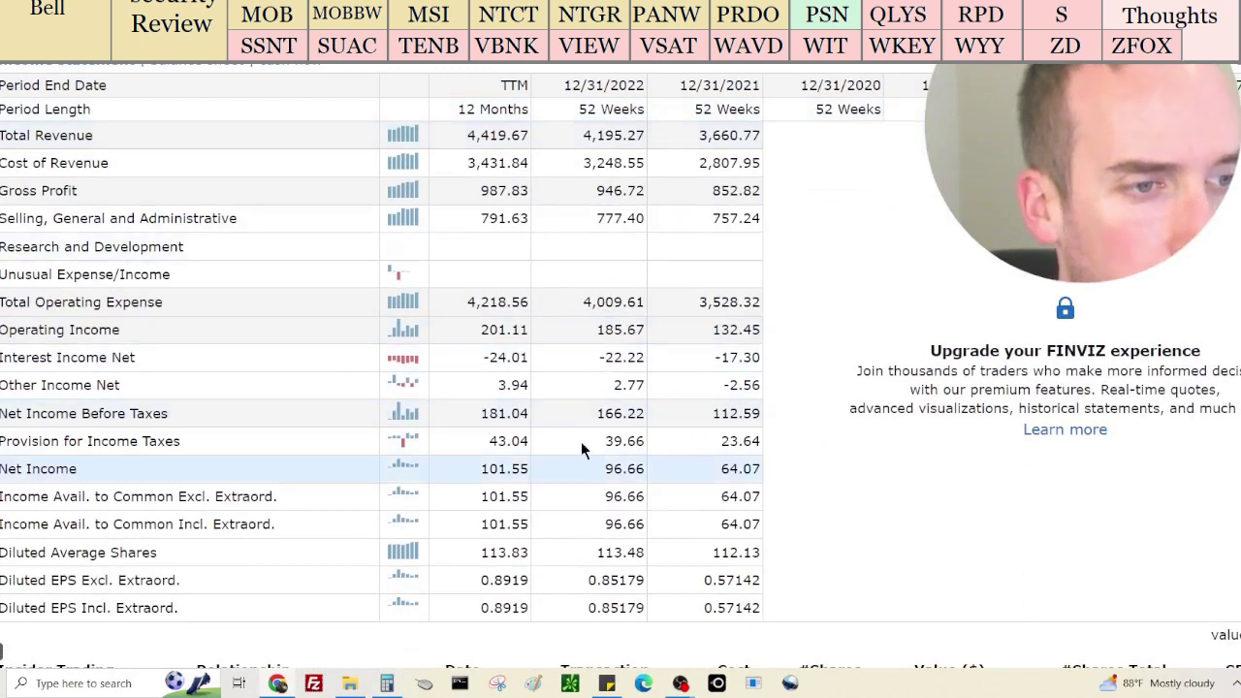
left_click(241, 63)
left_click(386, 683)
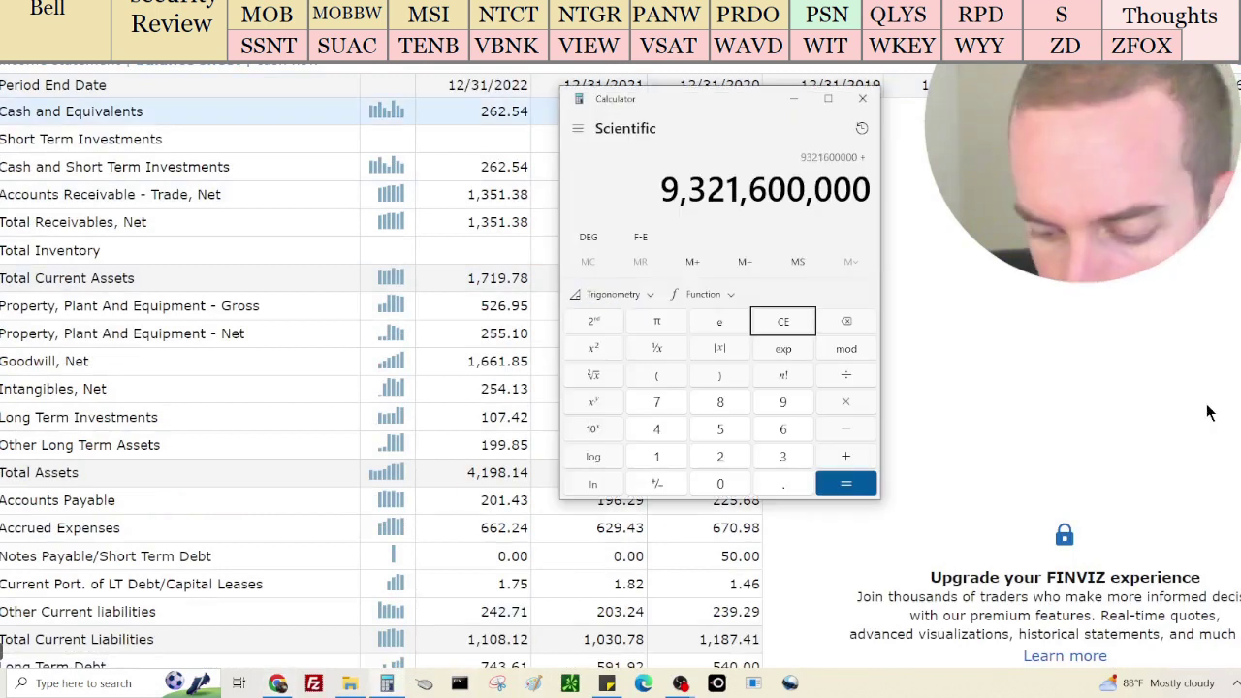
type("262")
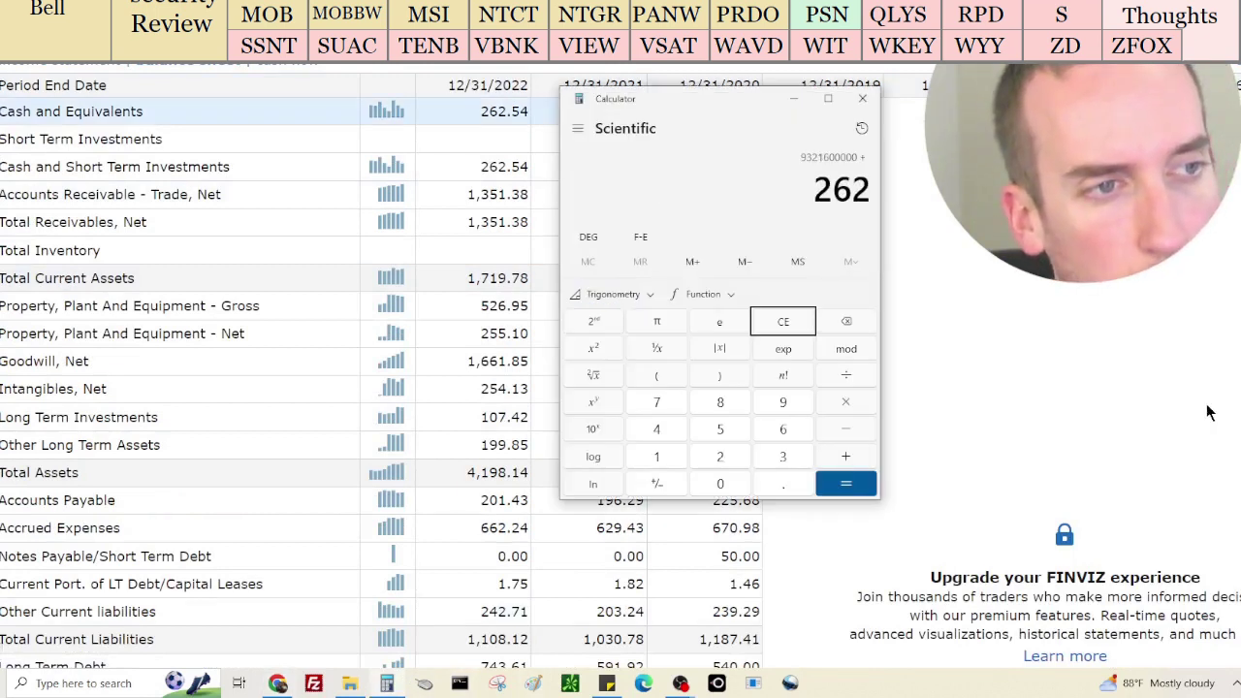
type(",540,000")
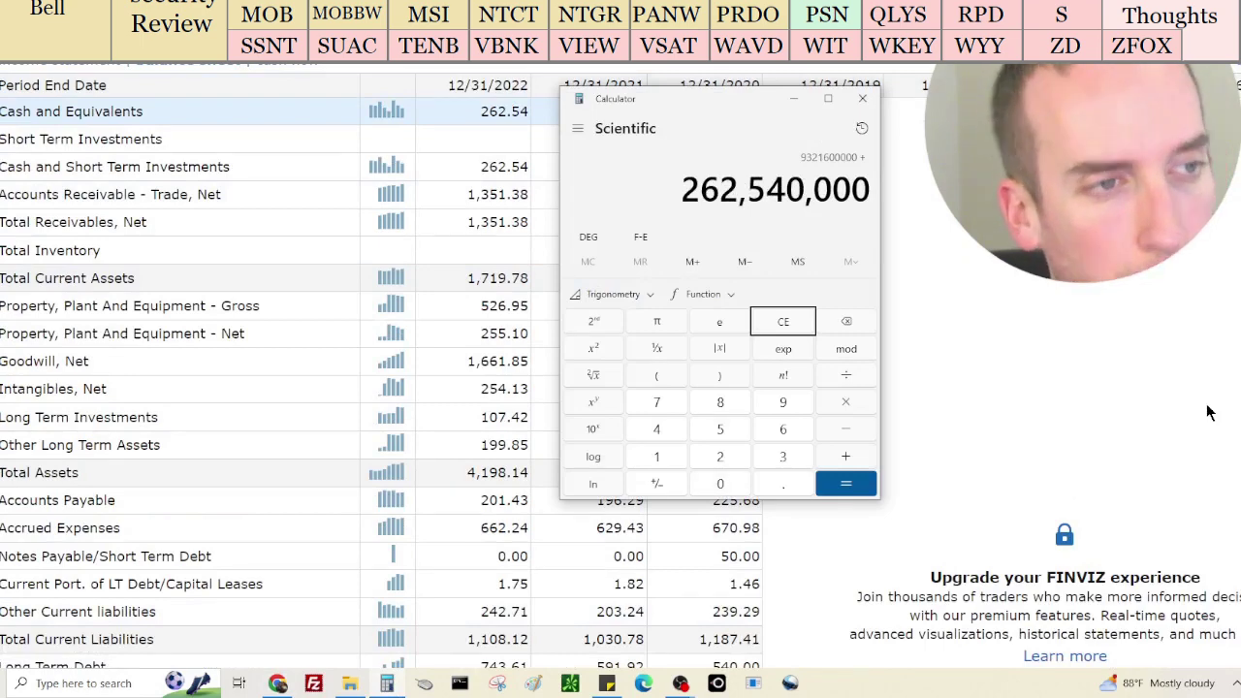
Subtract PSN's total debt of 747,600,000 from the calculator's running total
key("minus")
scroll(1219, 374, "down", 3)
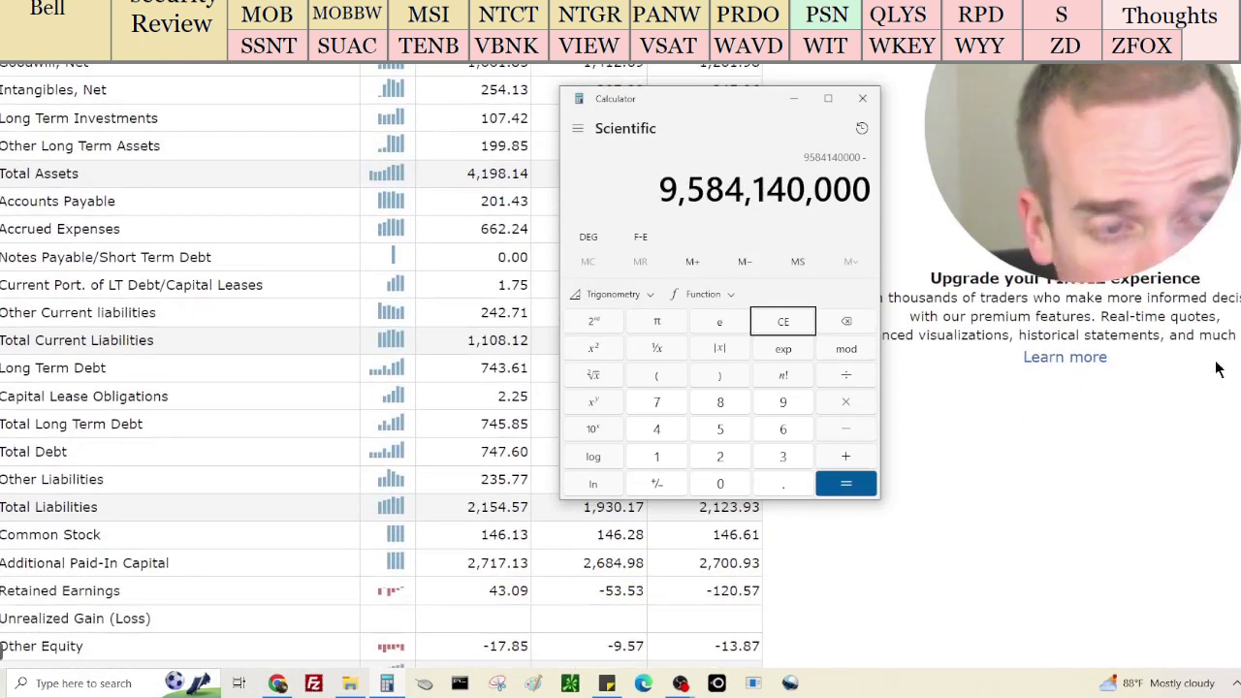
type("747,6000000")
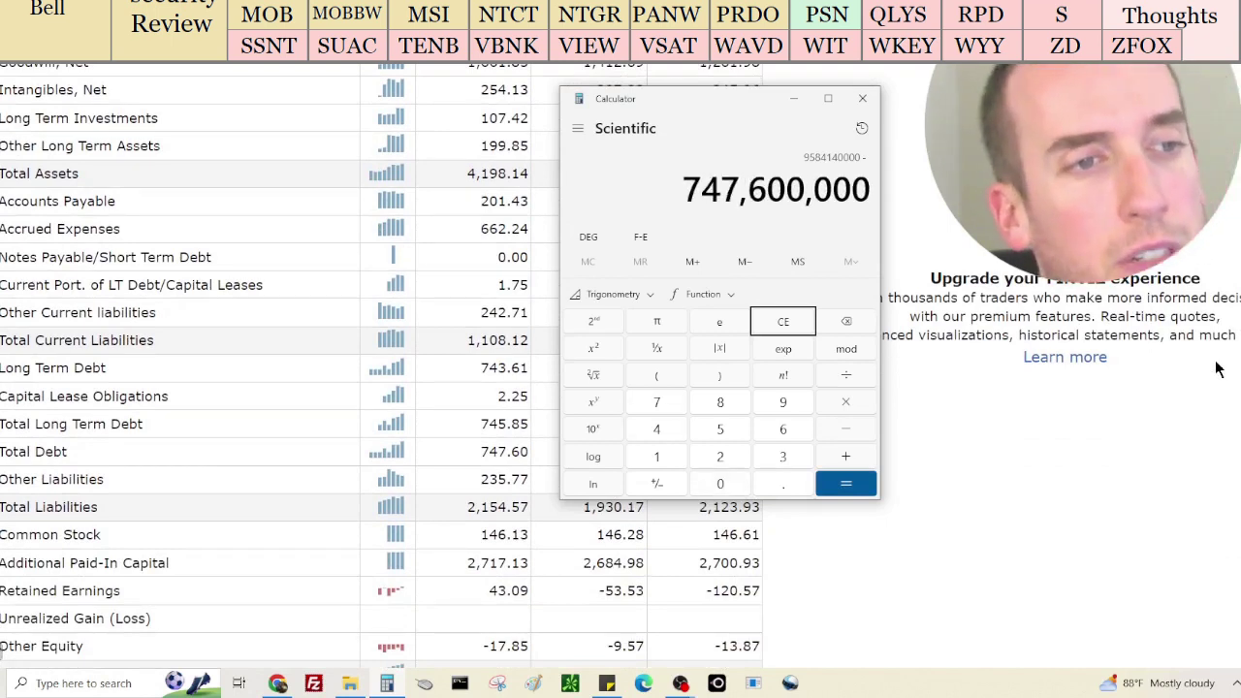
key("Return")
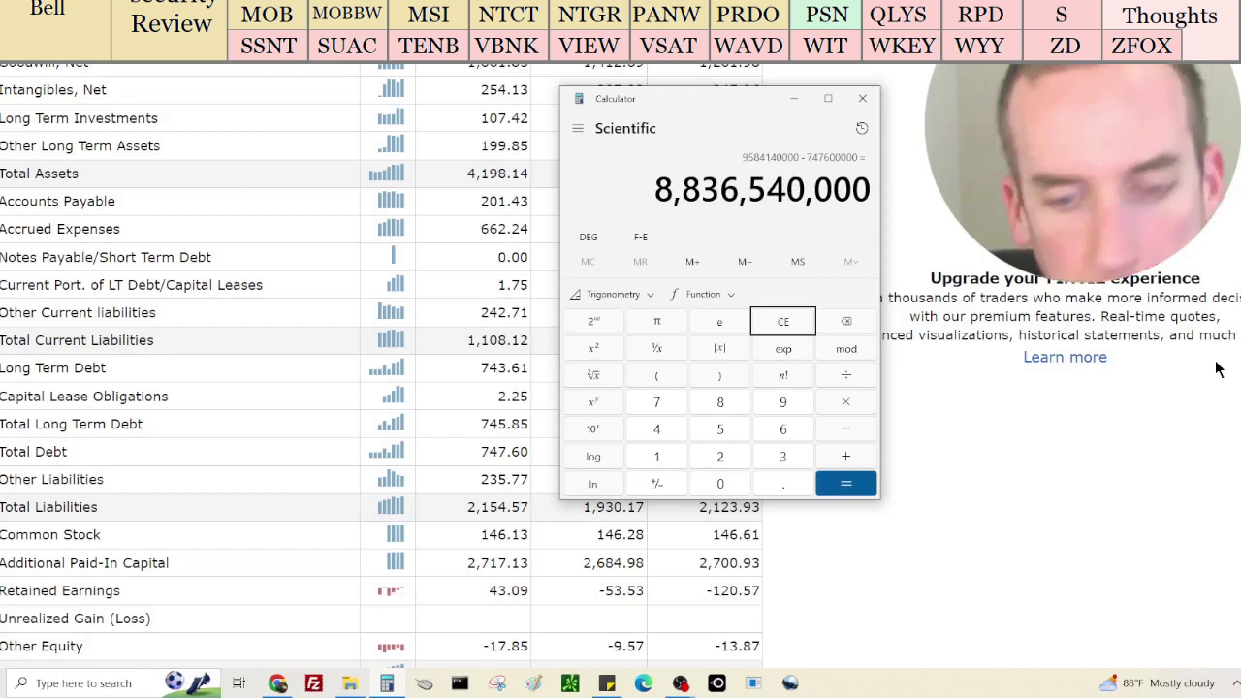
Divide the resulting company value by PSN's share float of 102,750,000 to get a fair price per share
left_click(1173, 463)
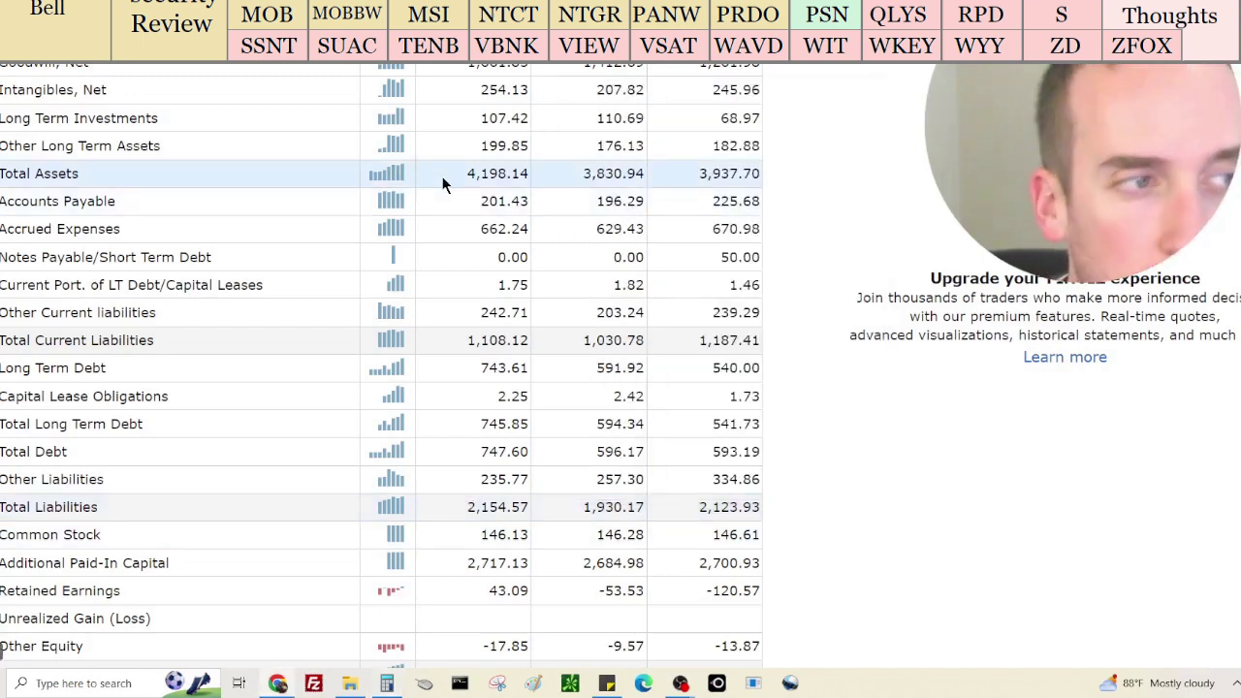
scroll(1019, 504, "up", 10)
scroll(1018, 521, "up", 15)
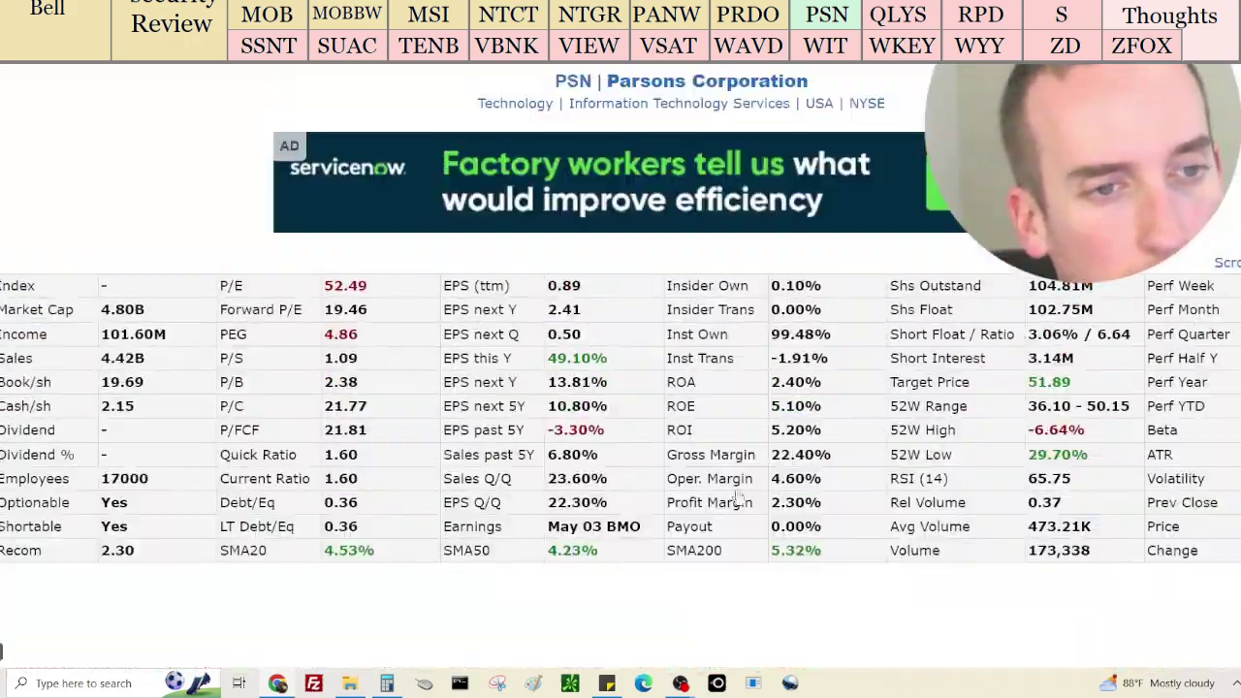
left_click(389, 684)
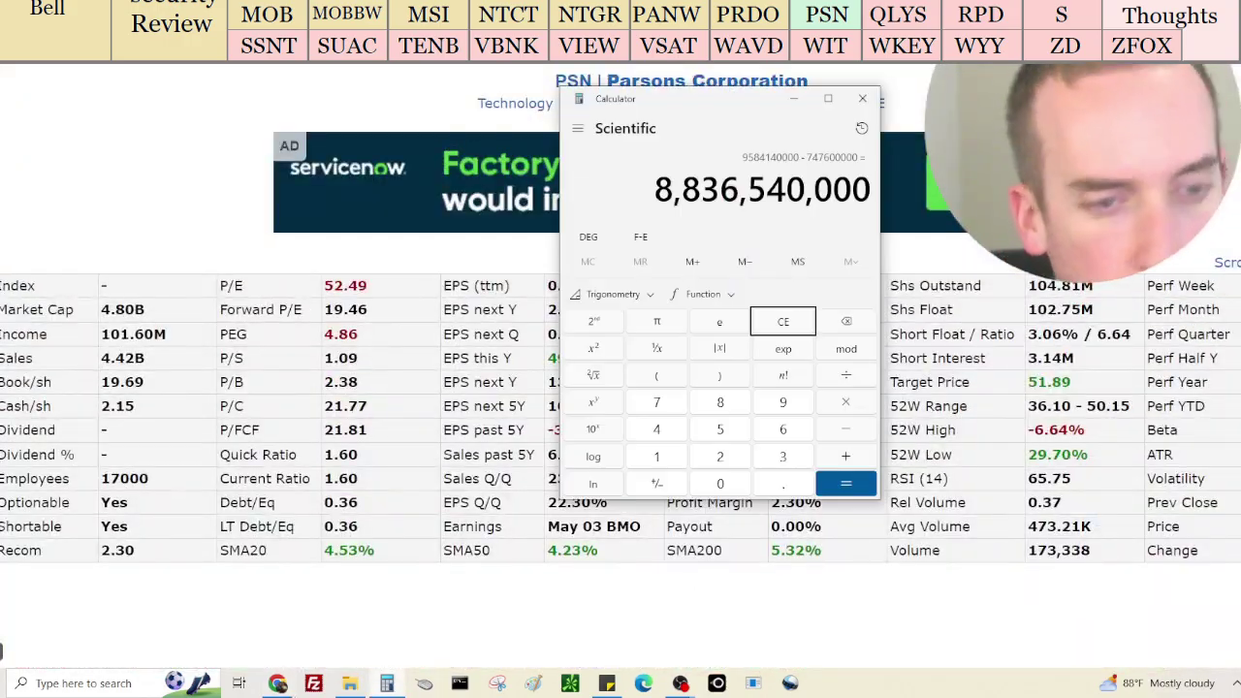
type("10")
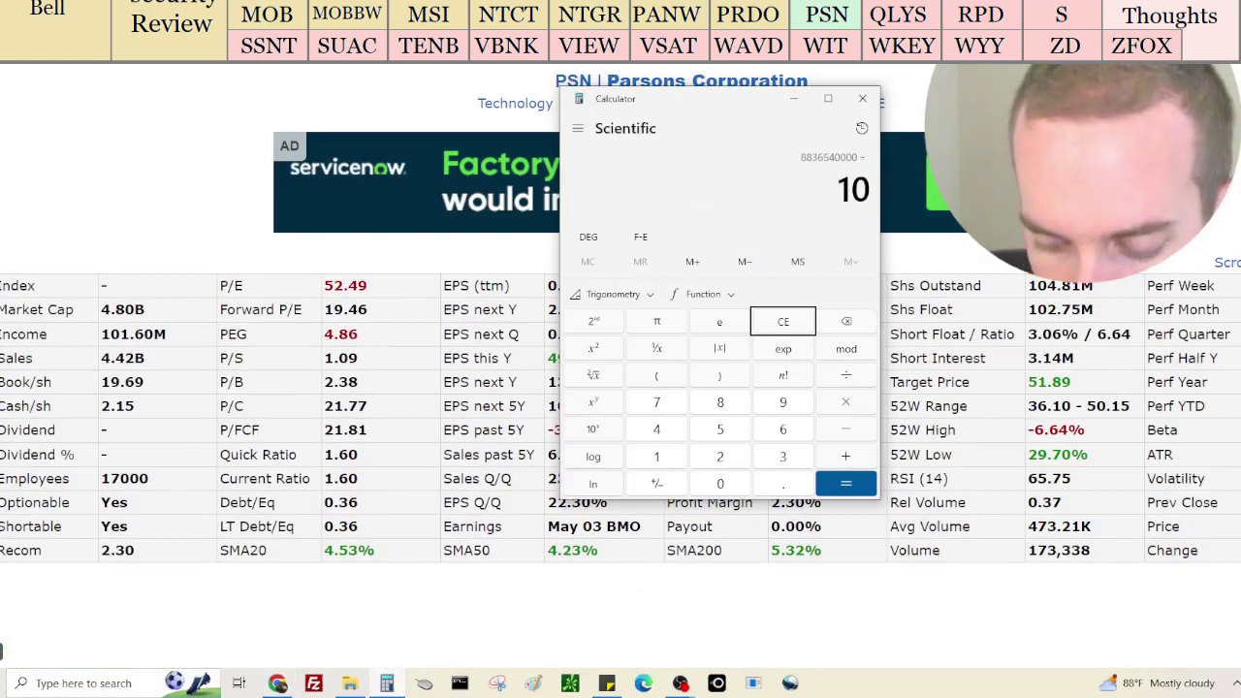
type("2,75")
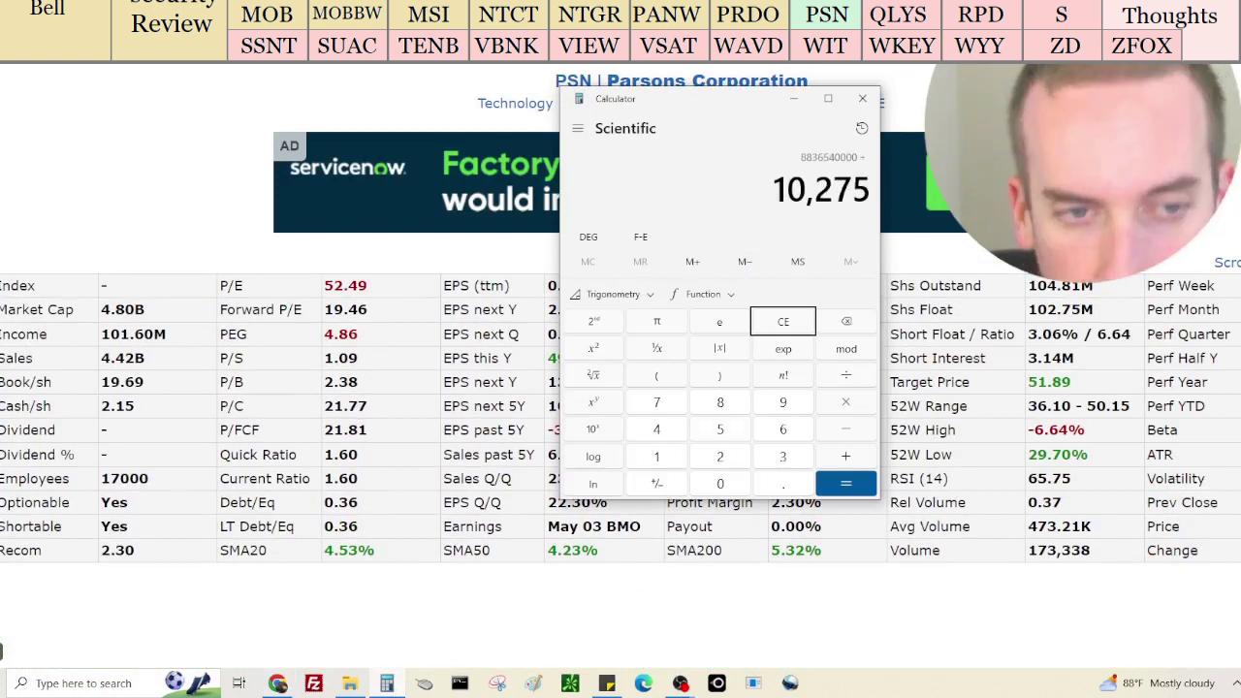
type("0,000")
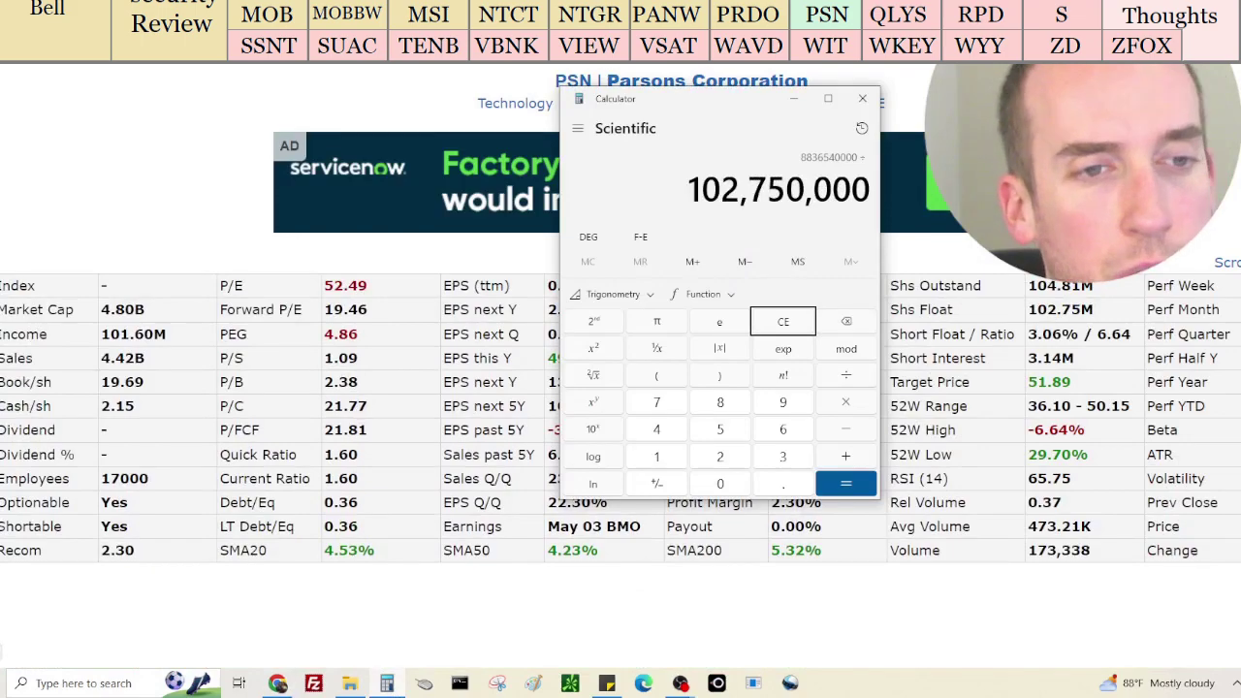
key("Return")
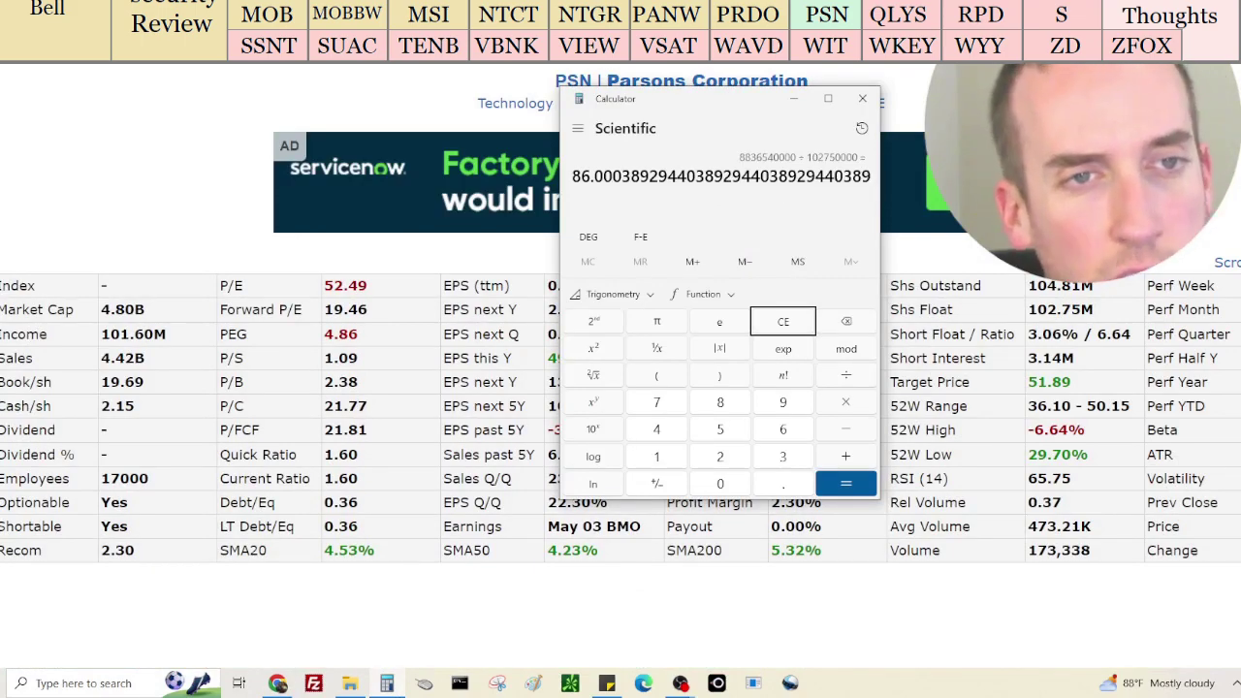
Add the bold line "PSN - current $46 fair $86" below the PANw entry in the Cybersecurity stocks note
scroll(1229, 453, "up", 7)
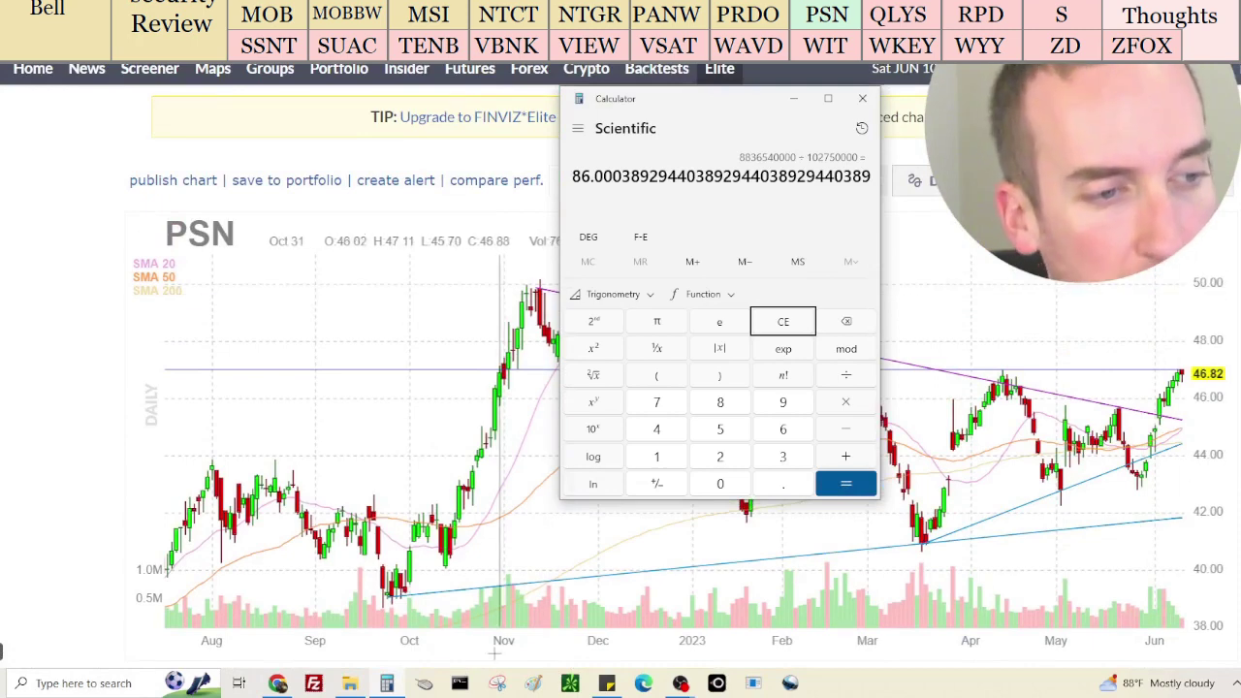
left_click(606, 684)
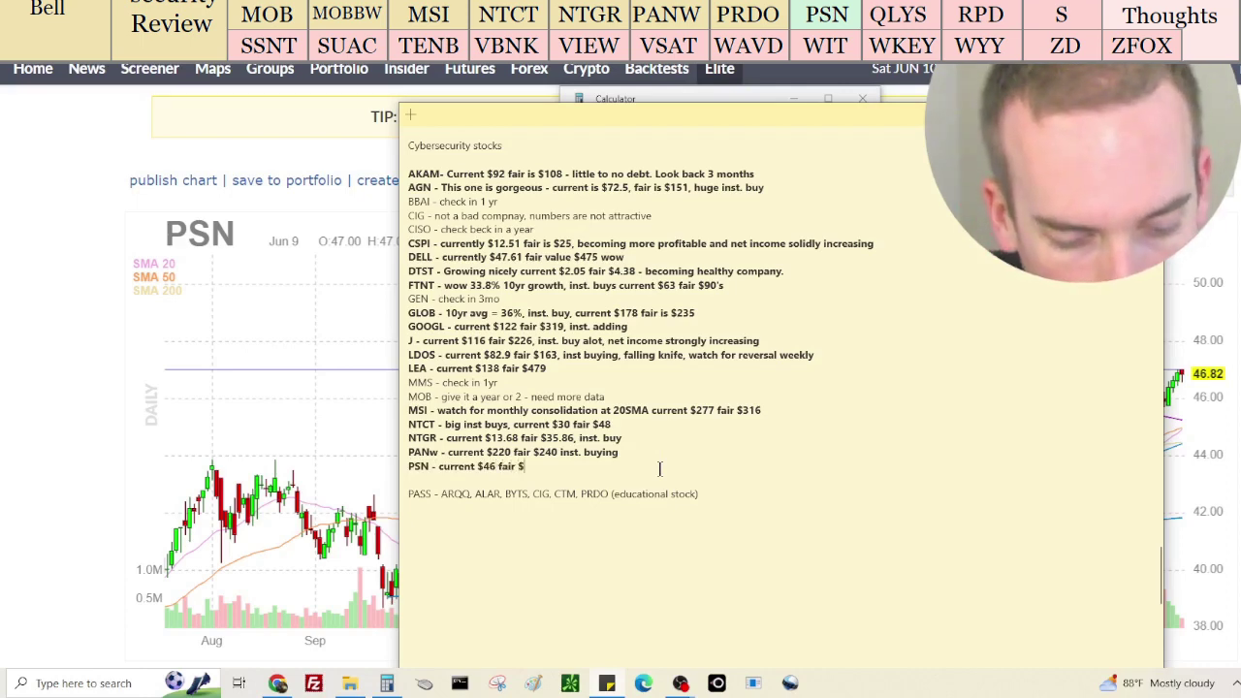
left_click(387, 683)
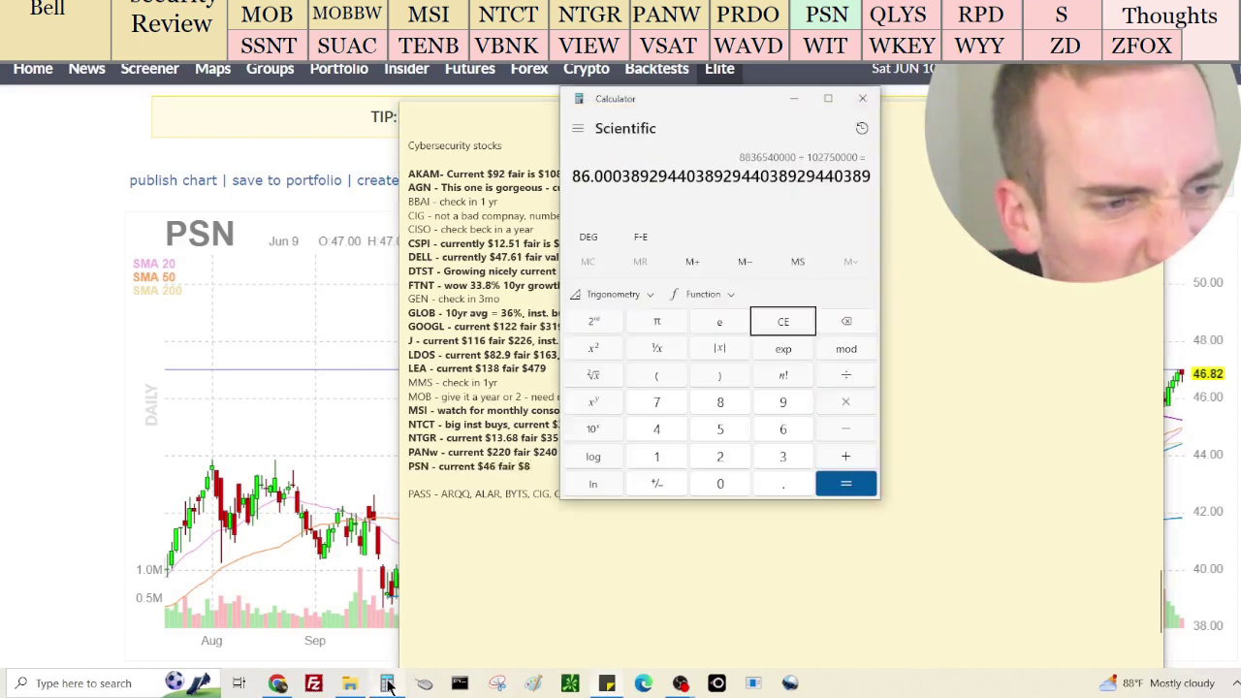
left_click(387, 684)
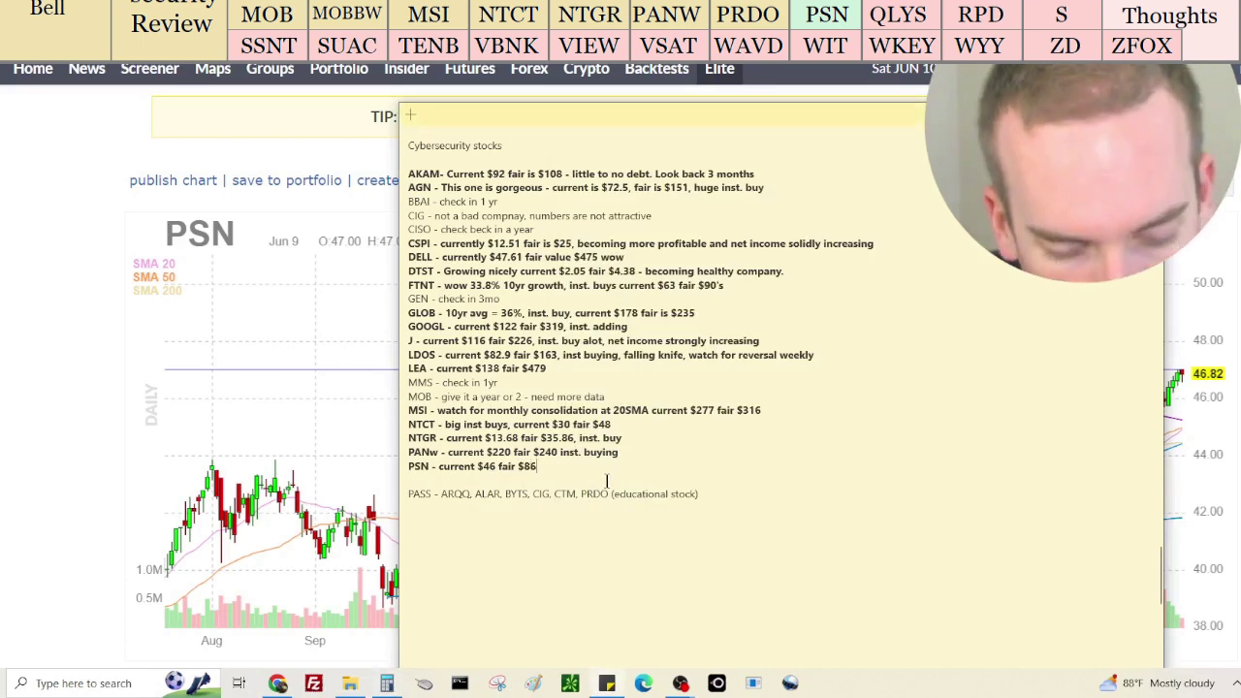
Check the average annual return site and Parsons Corp's institutional ownership on Fintel, and return to the PSN chart
key("alt+Tab")
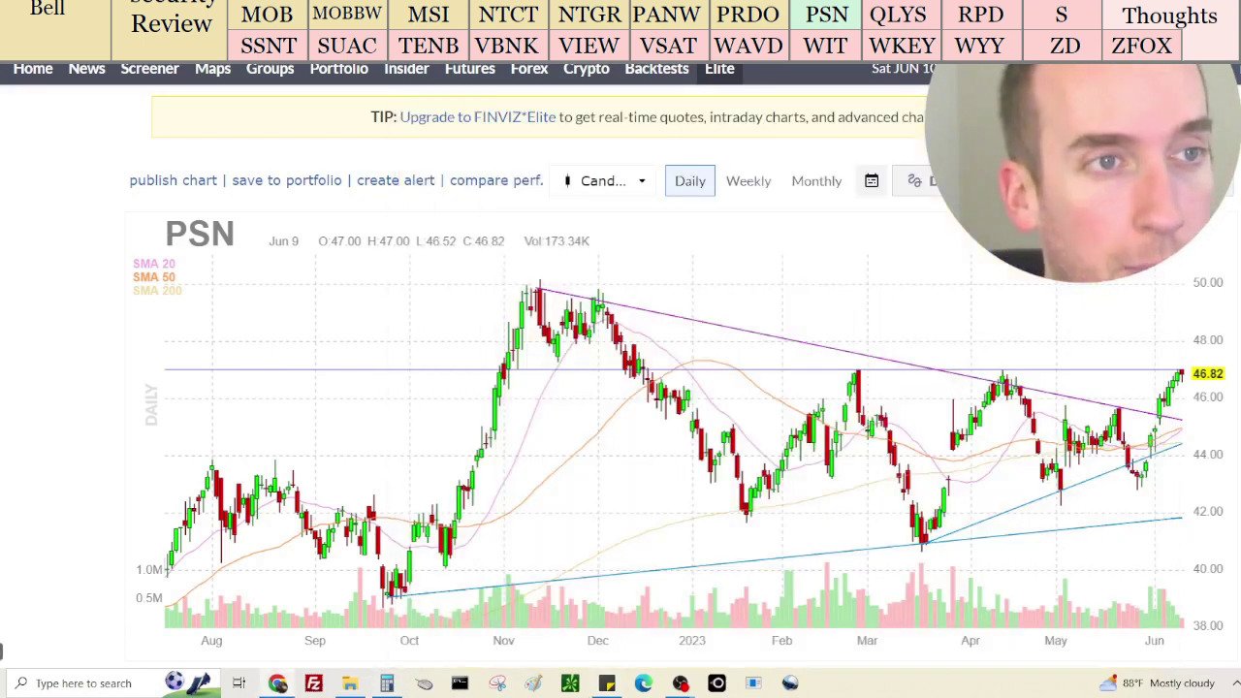
key("ctrl+Tab")
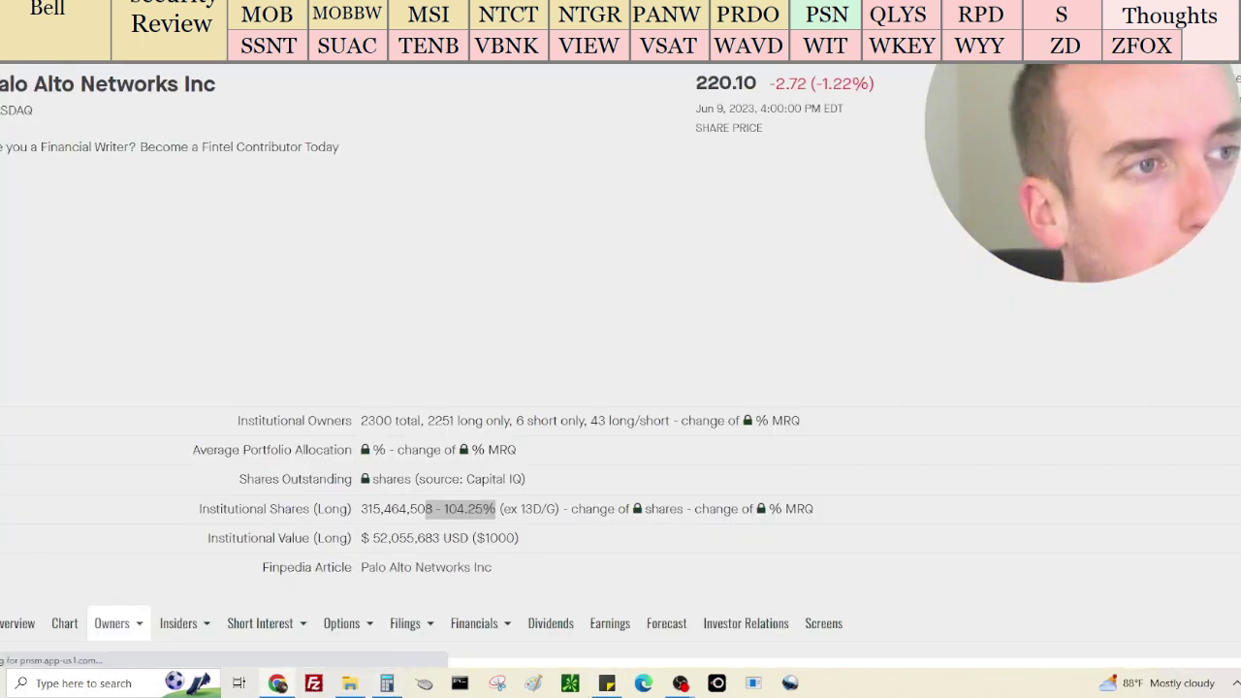
key("ctrl+Tab")
left_click(850, 91)
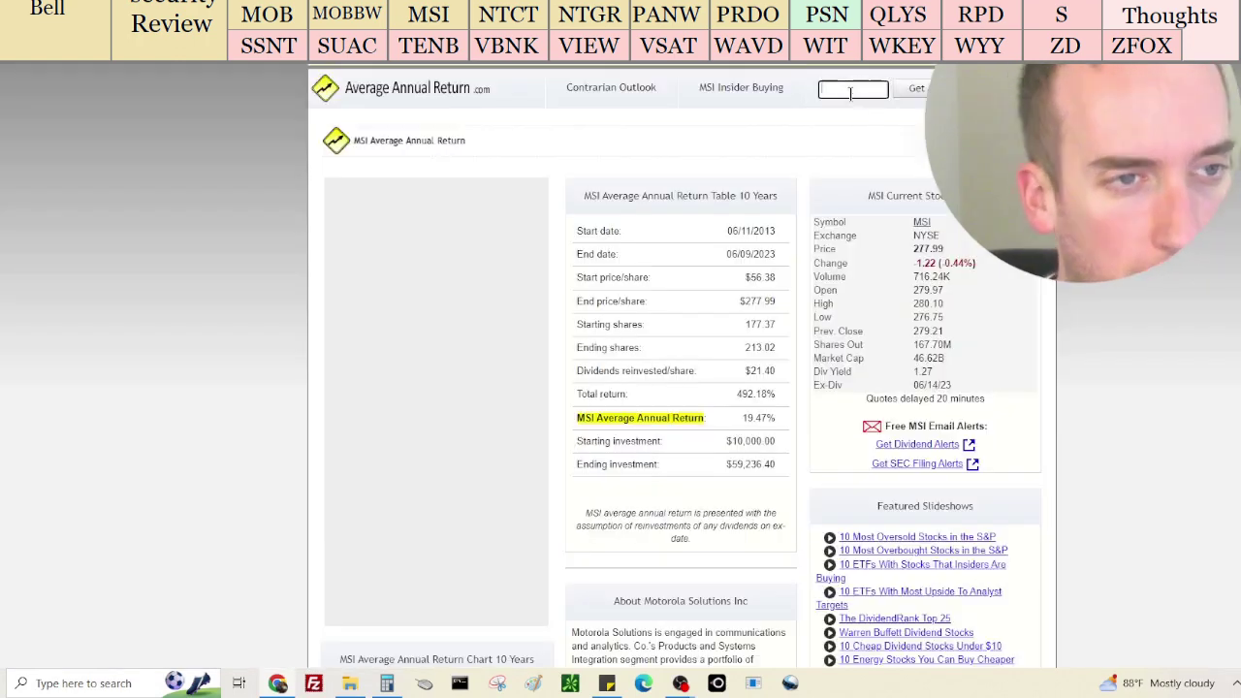
type("PANW")
key("ctrl+shift+Tab")
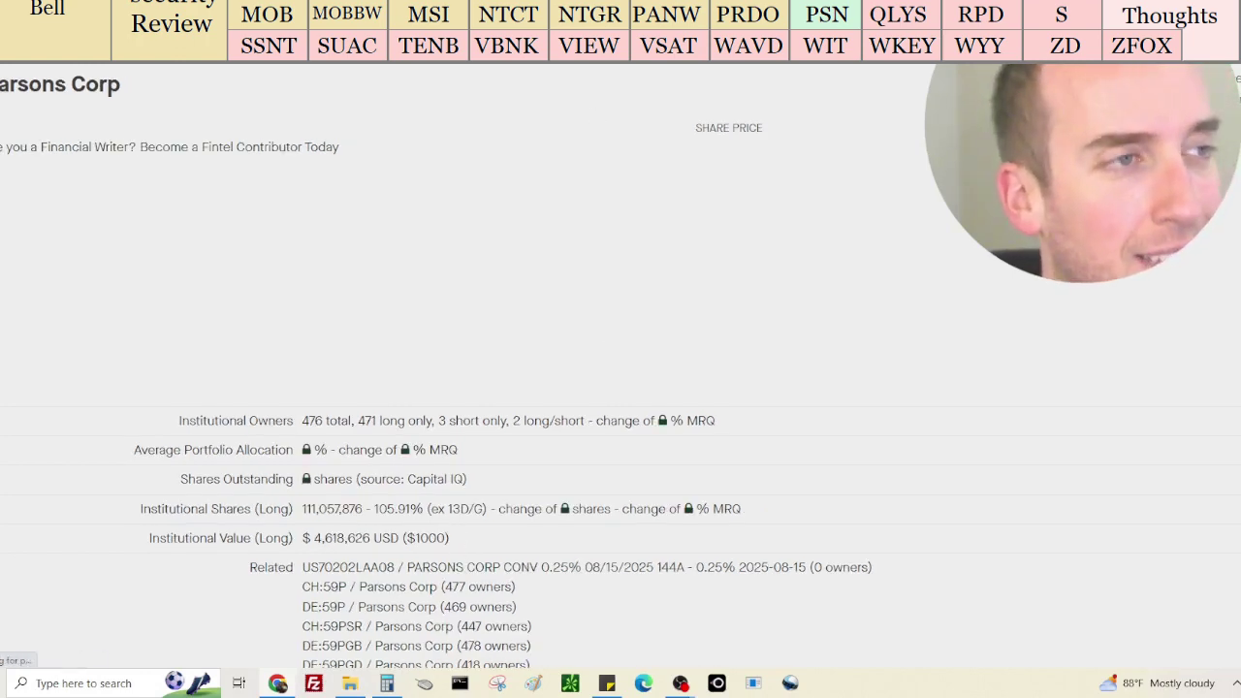
key("ctrl+w")
key("ctrl+w")
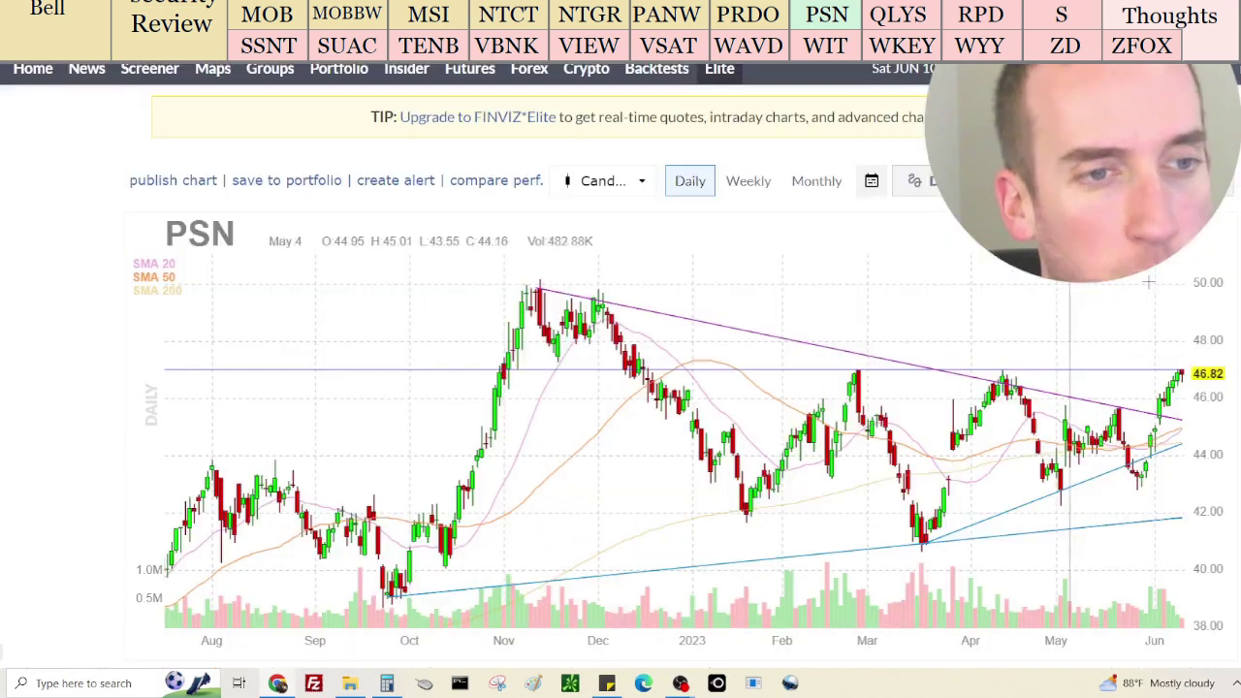
Compare Parsons Corporation's institutional ownership on its quote page with Fintel's institutional shares figure, and recheck PSN's average annual return
scroll(1105, 347, "down", 6)
scroll(1102, 339, "down", 1)
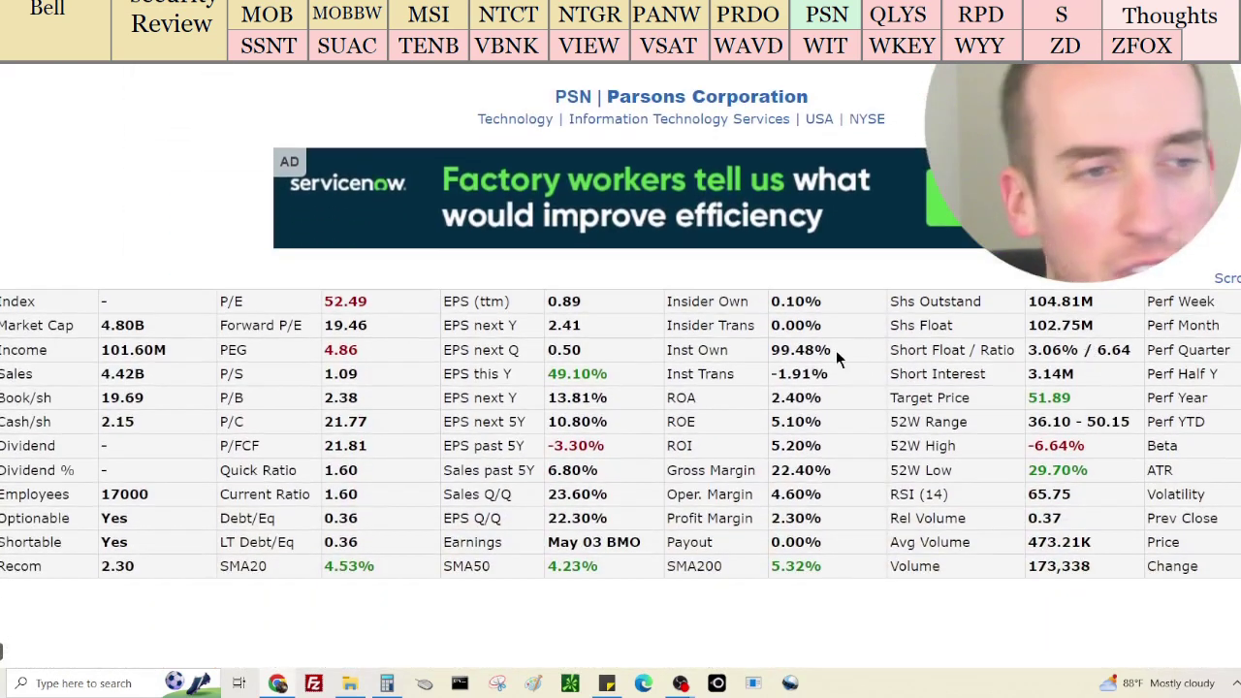
triple_click(801, 350)
left_click(772, 369)
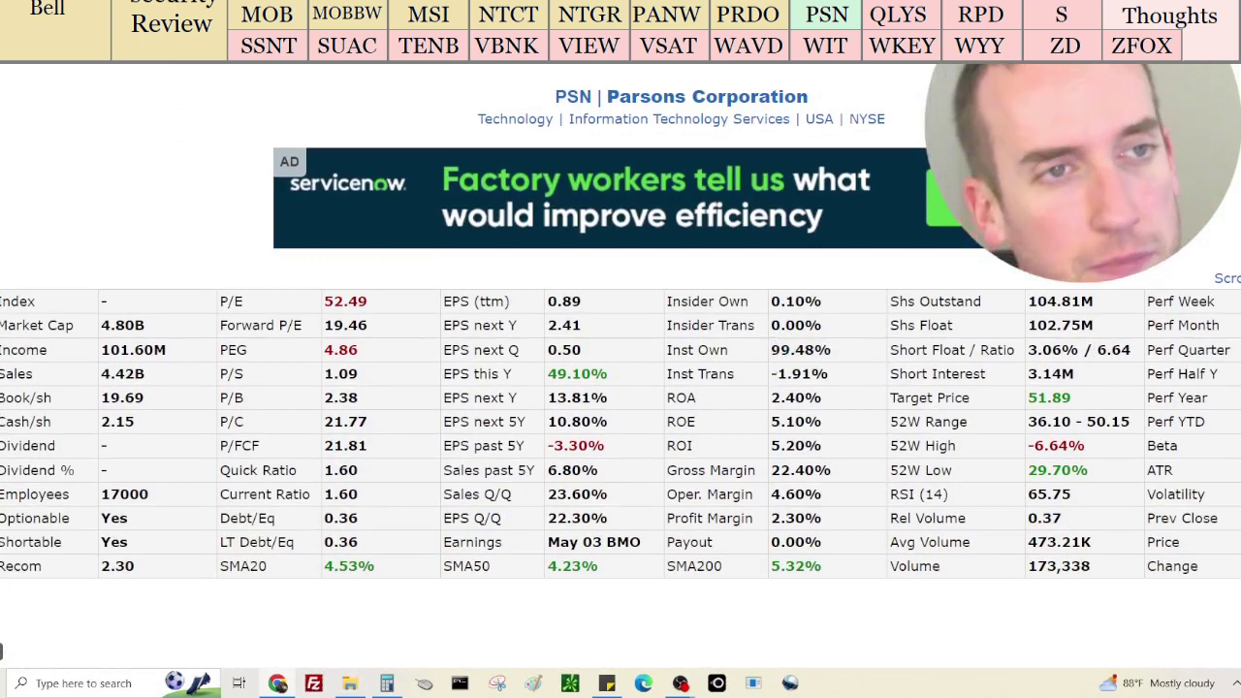
key("ctrl+w")
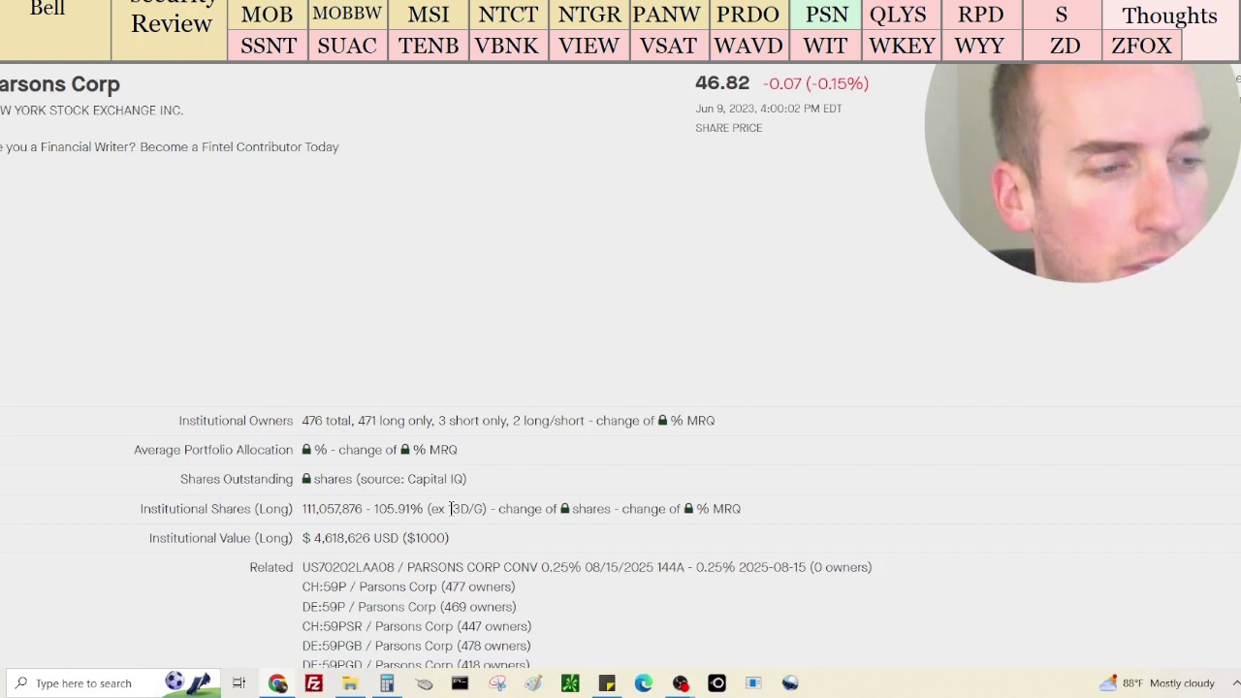
left_click_drag(451, 508, 377, 508)
left_click(423, 494)
left_click(423, 494)
key("ctrl+w")
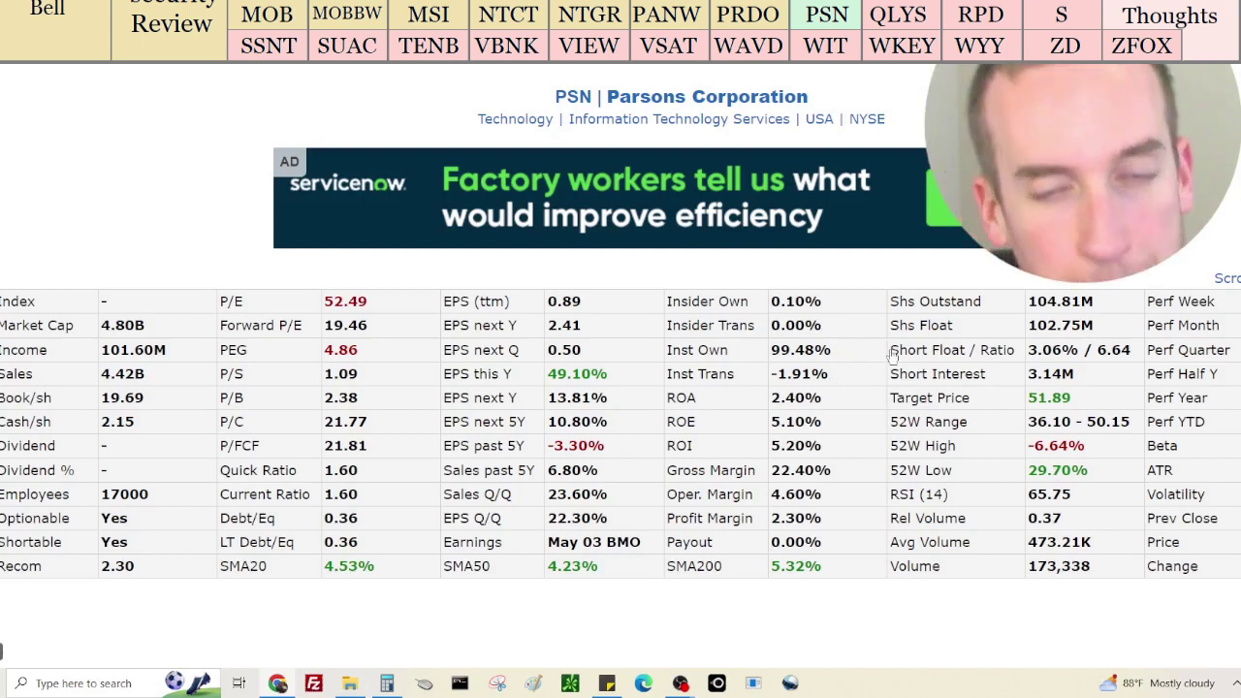
key("ctrl+w")
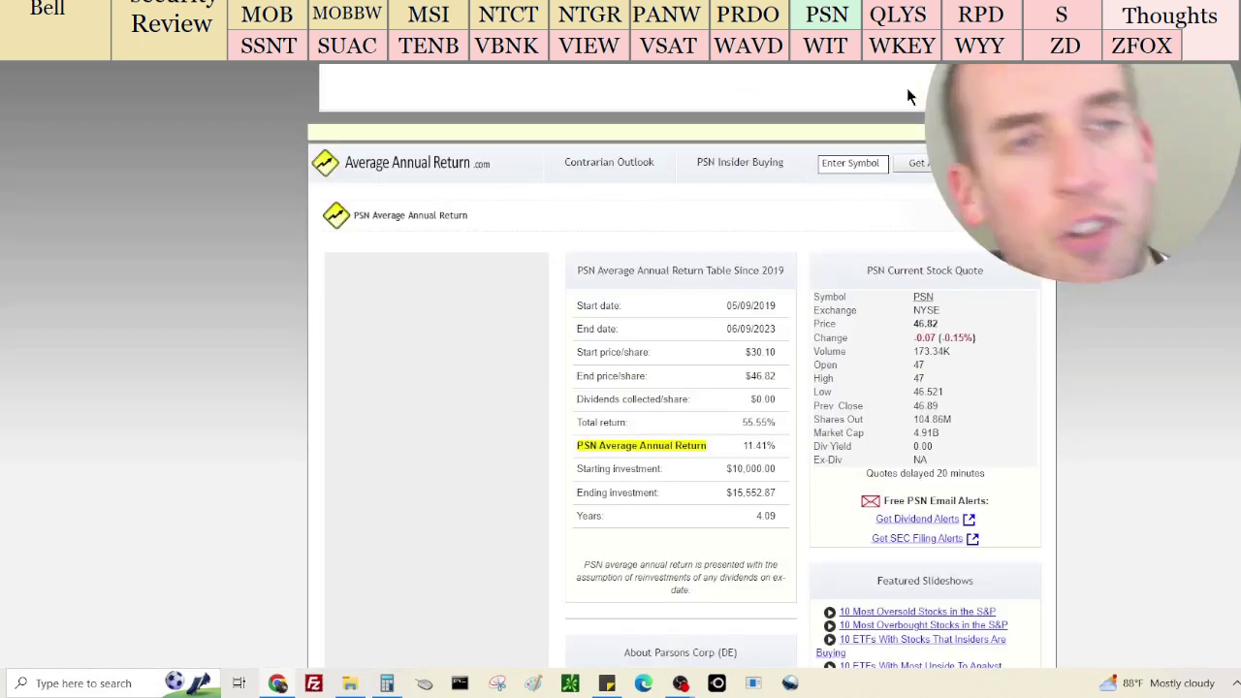
key("ctrl+w")
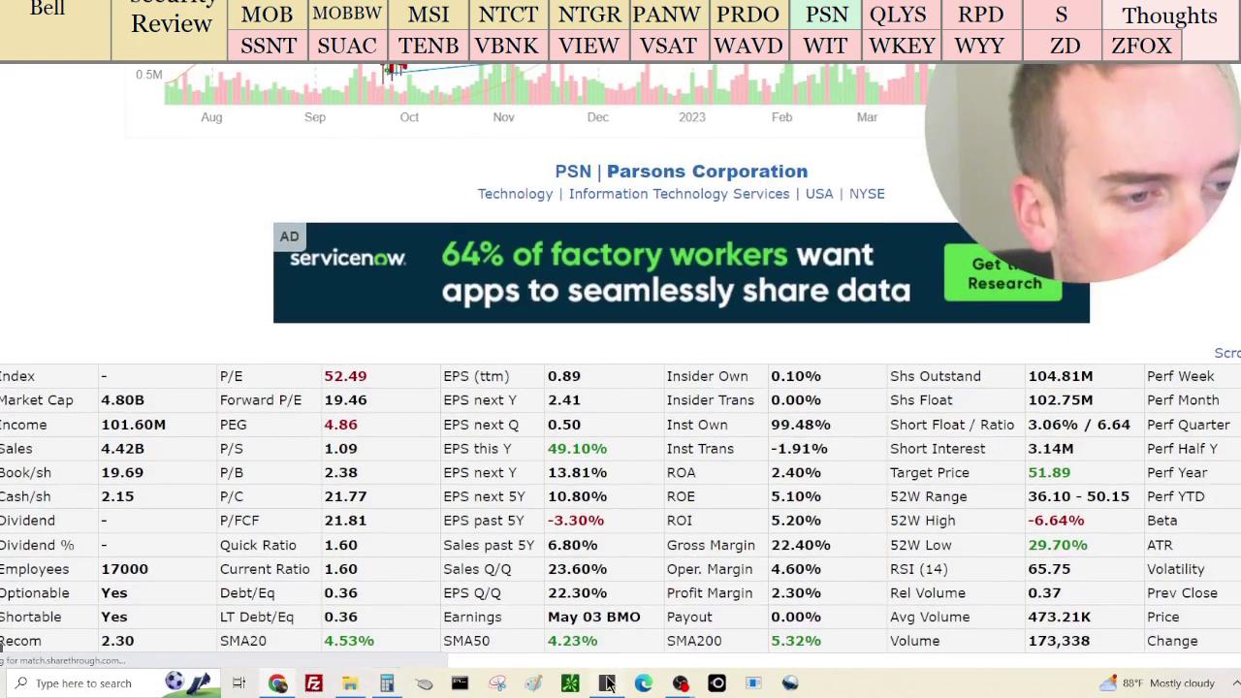
Append ", inst. buy" to the PSN line in the Cybersecurity stocks sticky note
left_click(607, 682)
type(", ins")
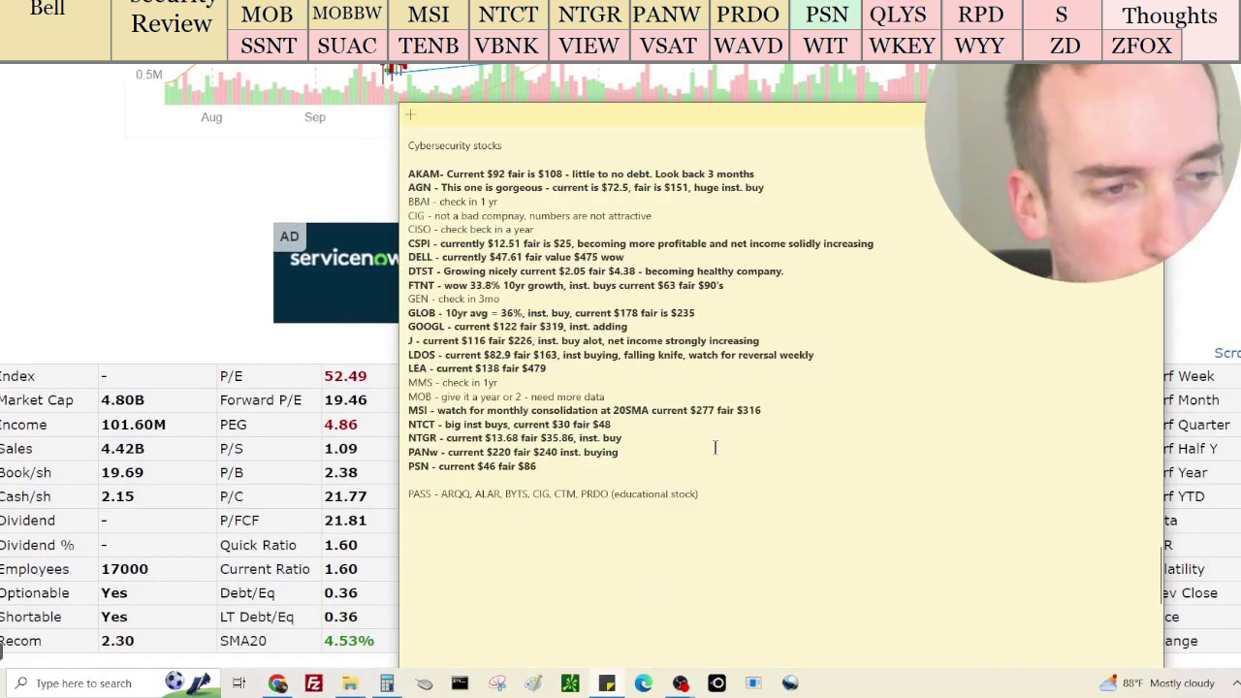
type("t. buy")
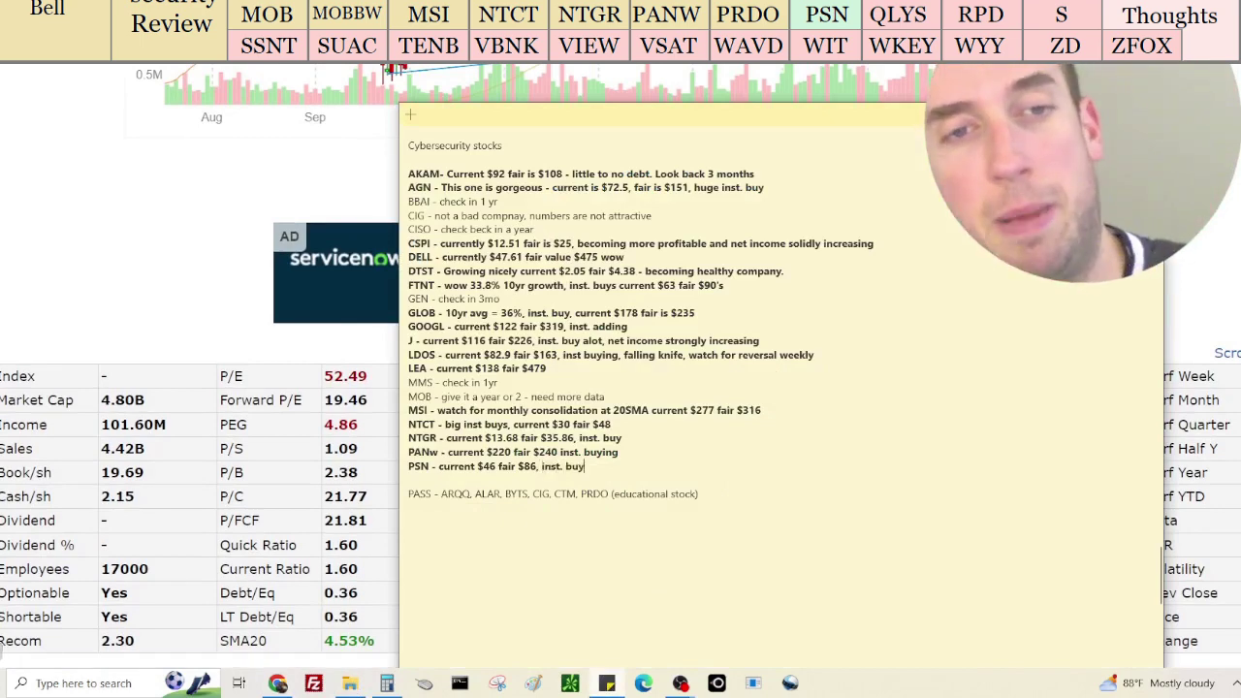
scroll(715, 447, "down", 15)
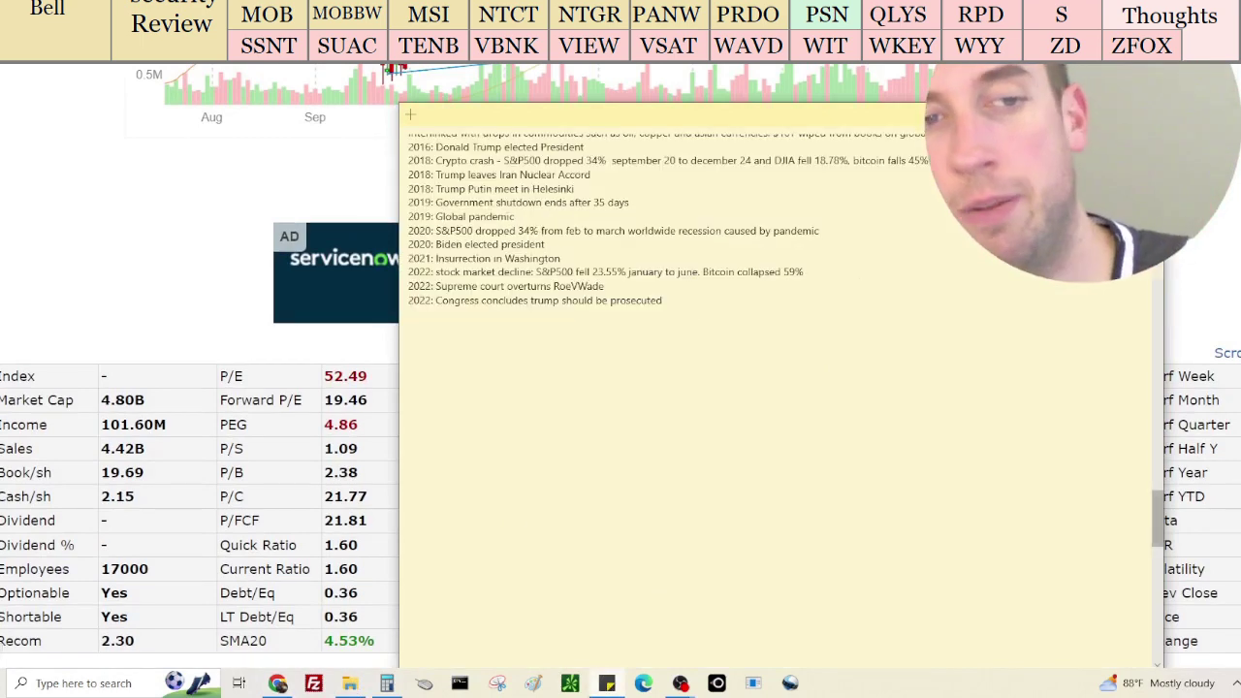
scroll(842, 426, "up", 15)
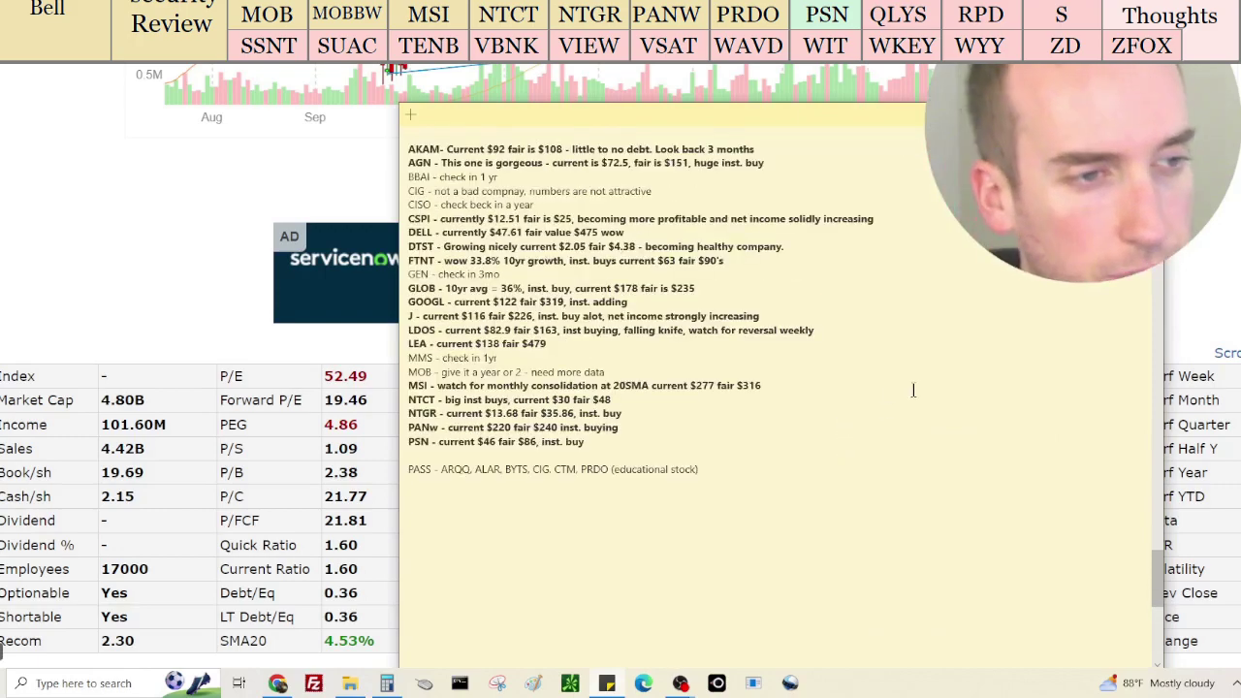
Return to the browser and bring up the Qualys (QLYS) quote's financial data table
key("alt+Tab")
scroll(621, 388, "up", 5)
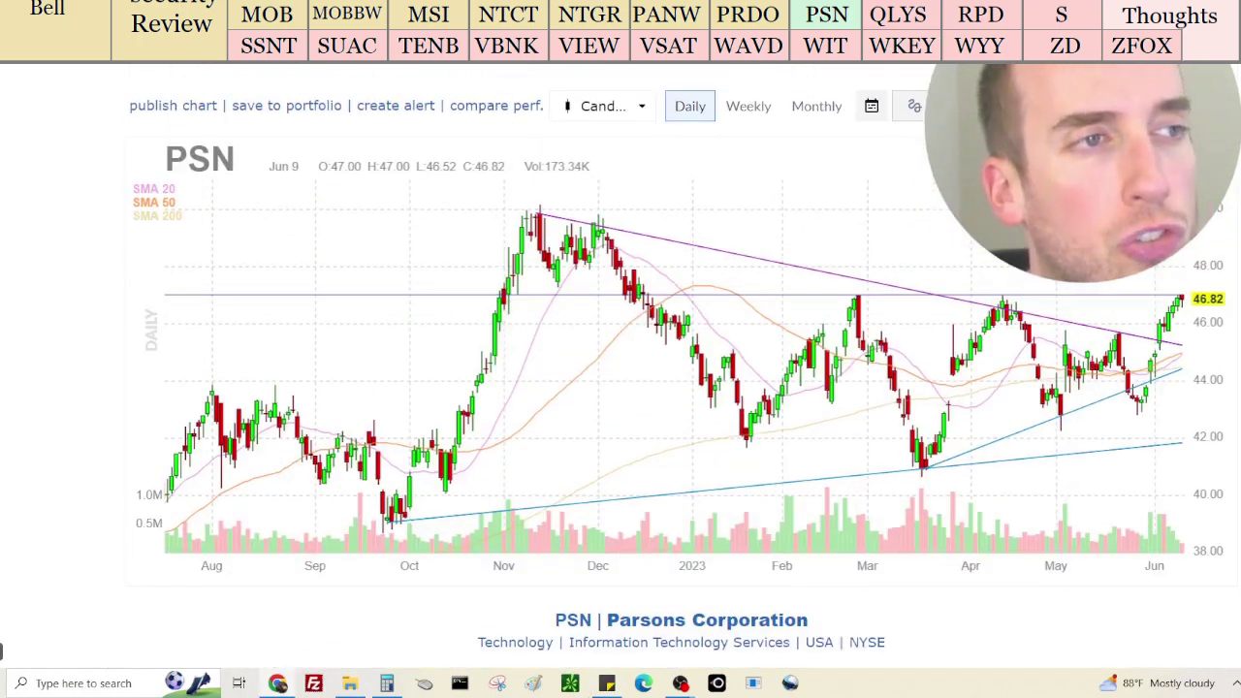
key("Right")
scroll(772, 379, "down", 6)
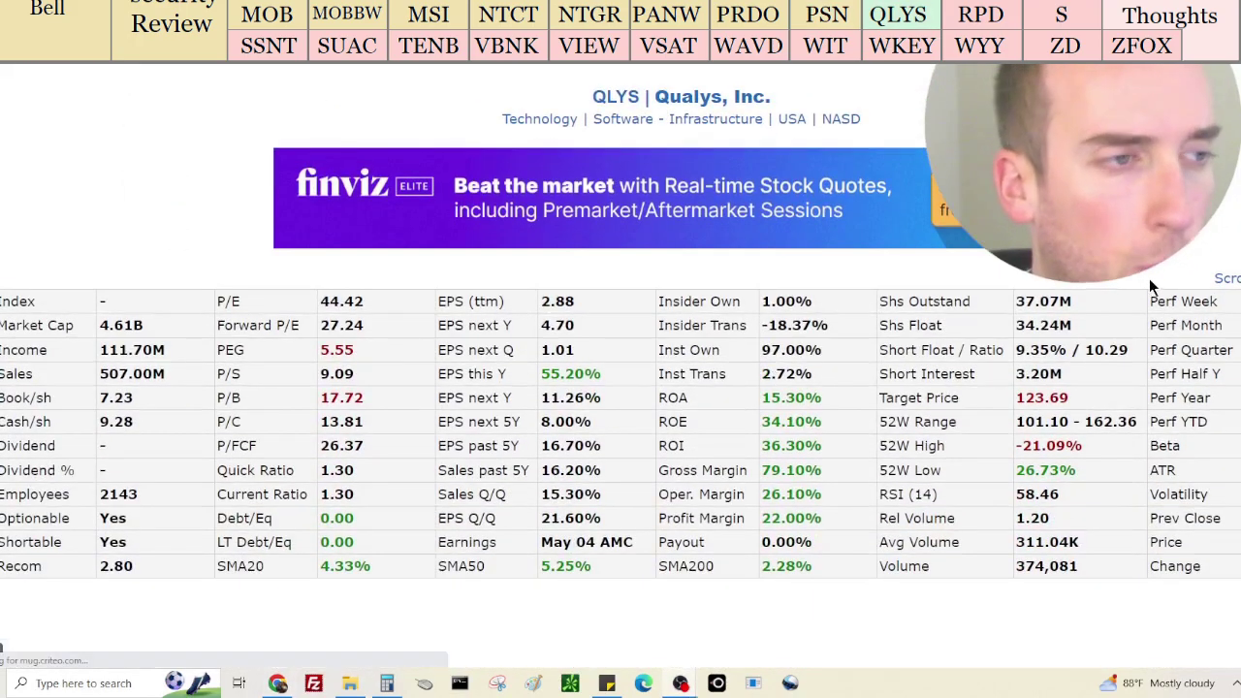
Add QLYS's sales of 507,000,000 and income of 111,700,000 in Calculator
left_click(387, 684)
key("super+Home")
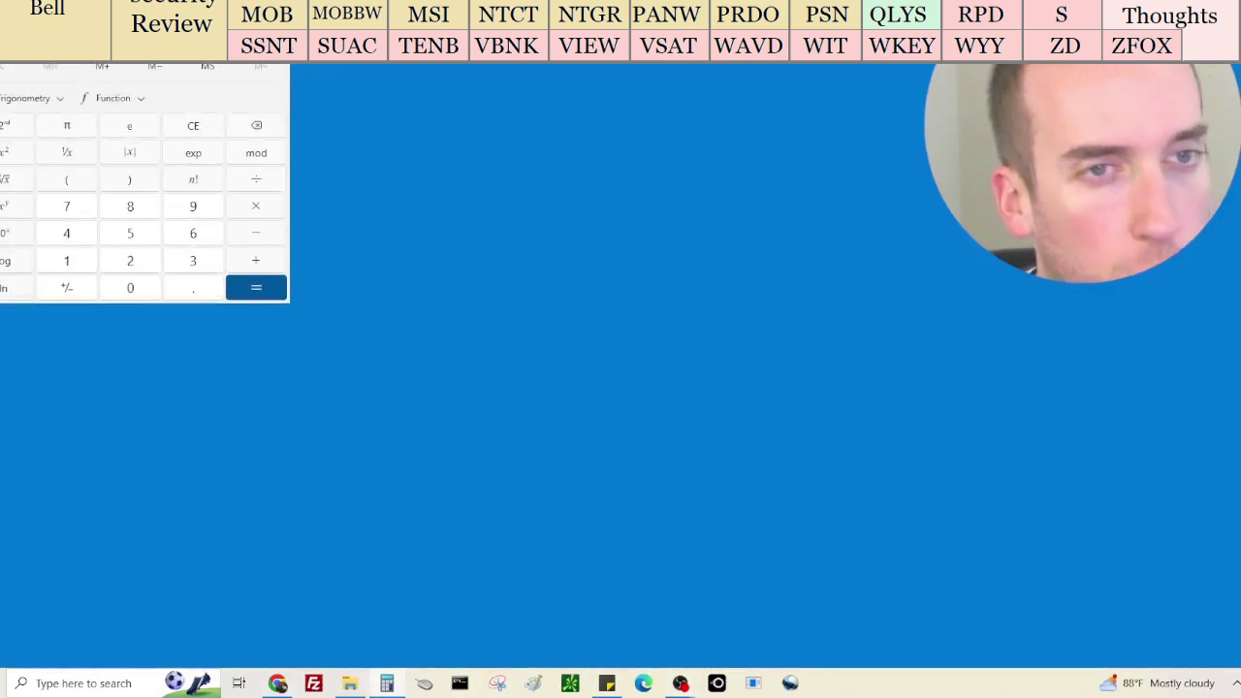
key("super+Up")
key("super+Down")
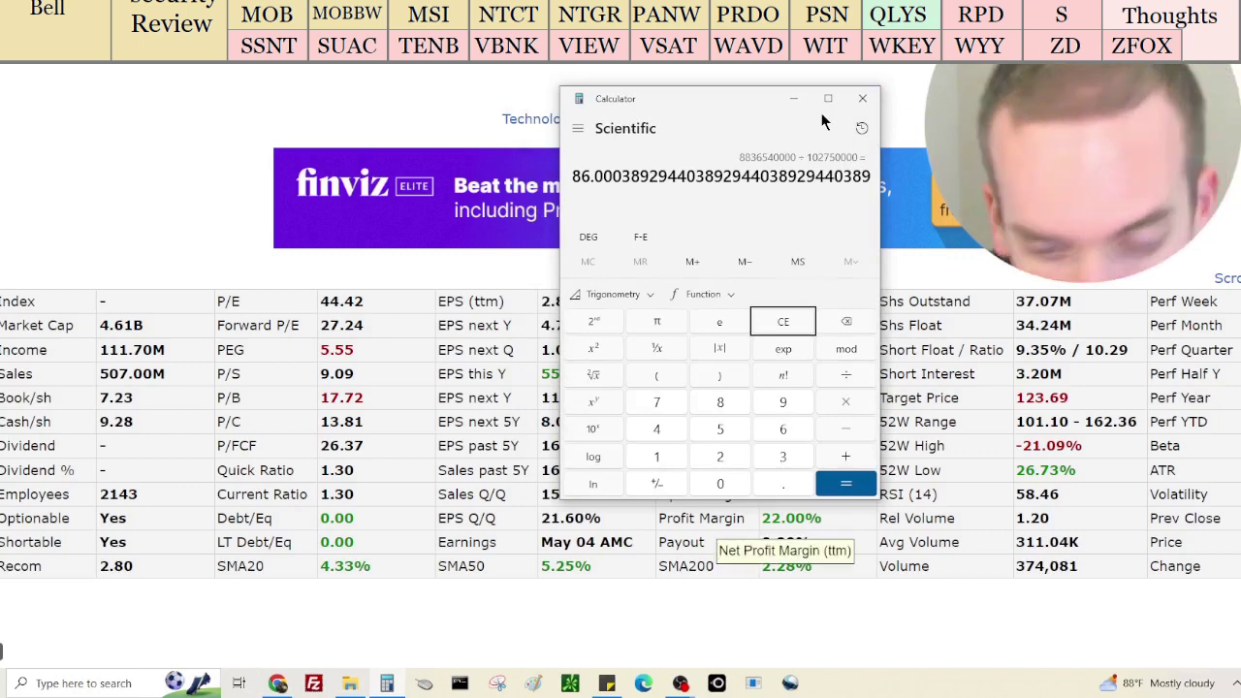
type("507,000")
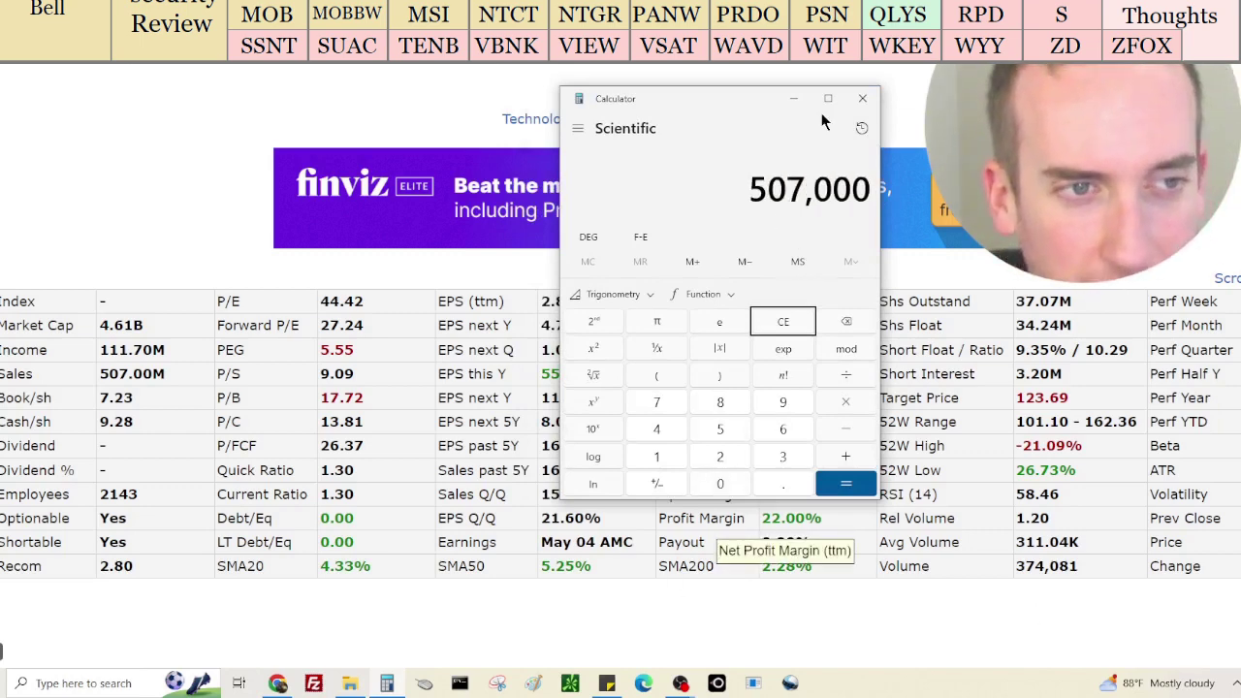
type(",000")
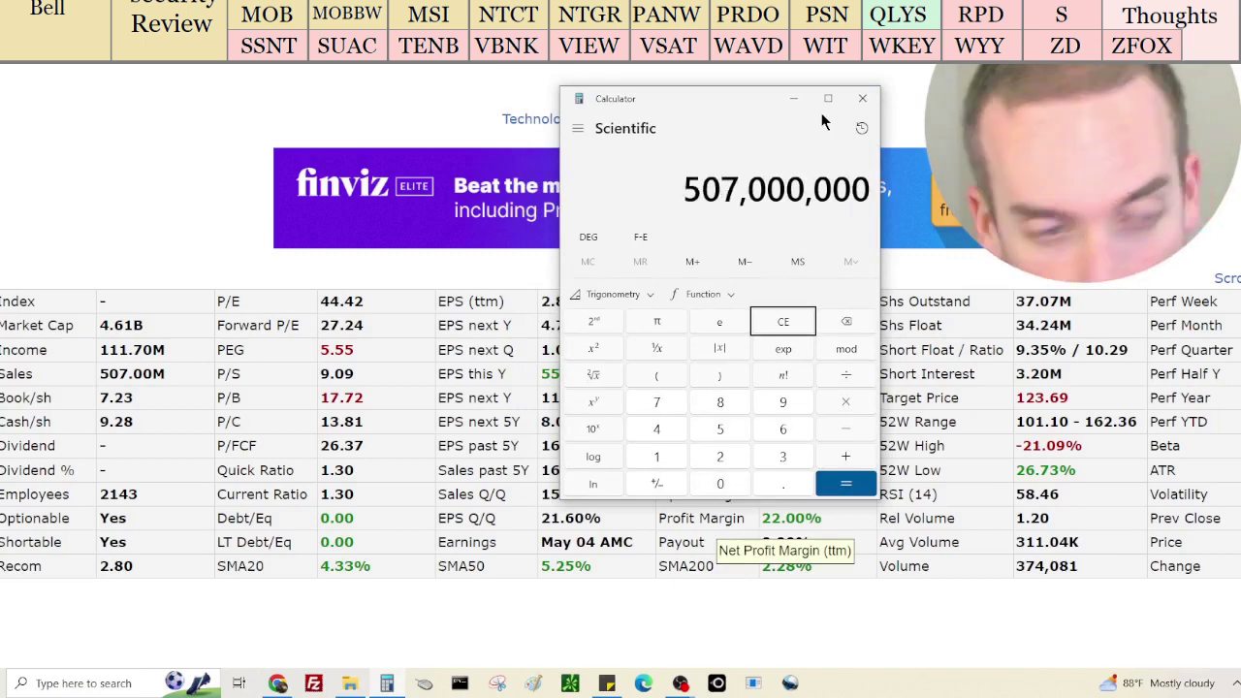
key("plus")
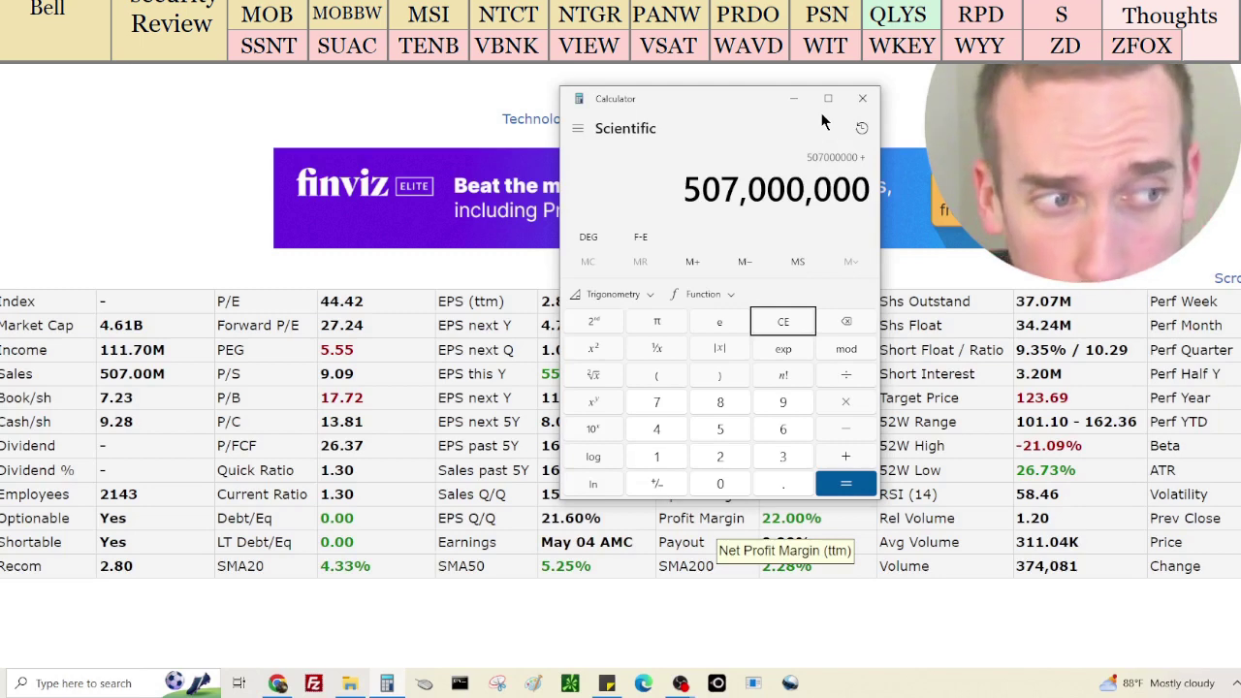
type("1117")
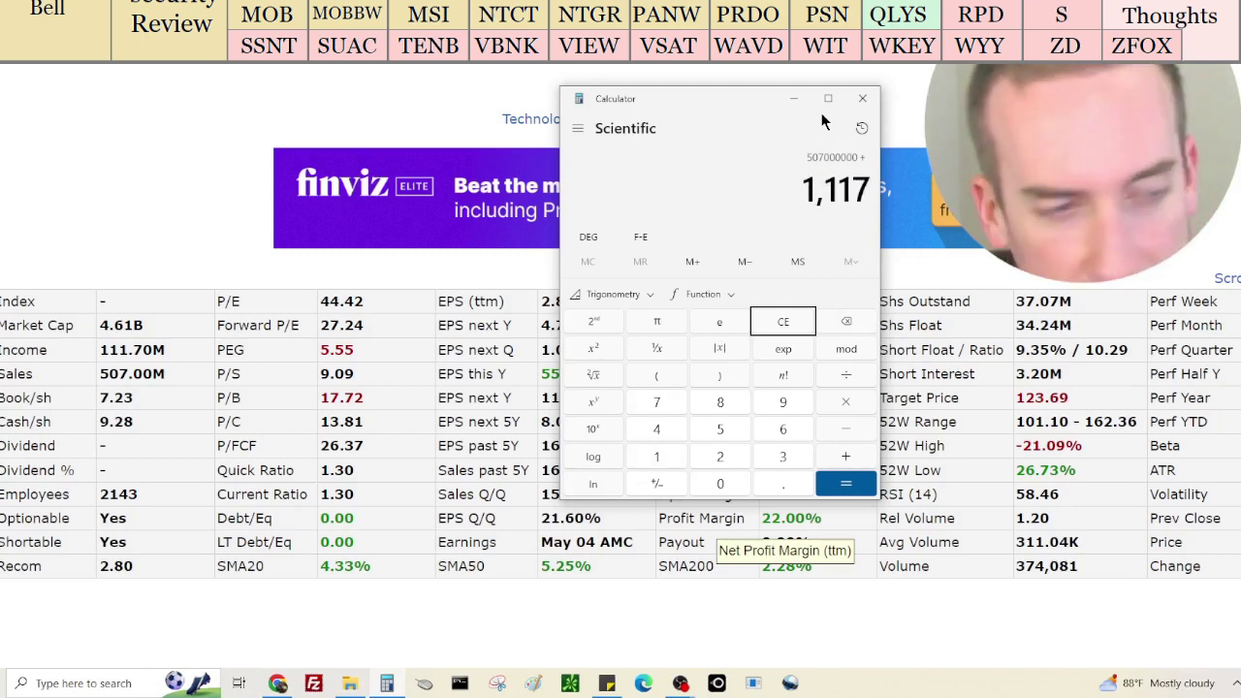
type("000000")
key("Return")
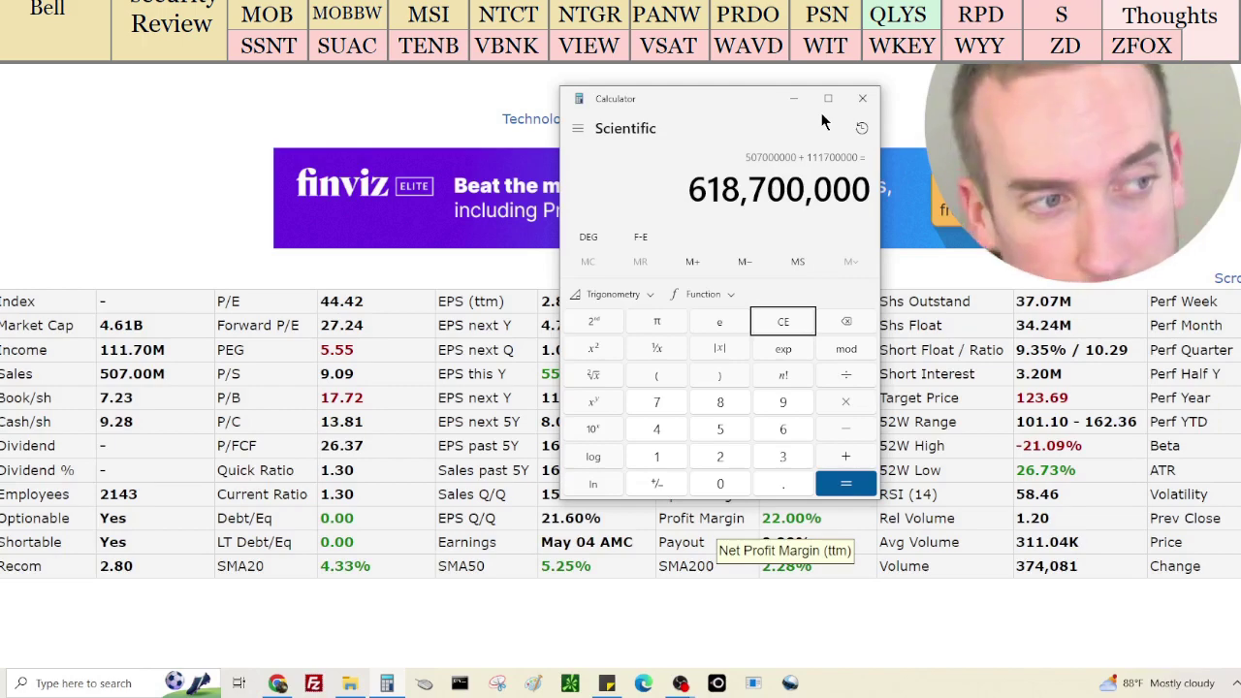
Add QLYS's market cap of 4,610,000,000 to the calculator's running total
type("+ 461000000")
type("0")
key("Return")
Open QLYS's balance sheet and add its 2022 cash and equivalents of 173,720,000 to the running total
scroll(1138, 294, "down", 5)
scroll(1137, 299, "down", 15)
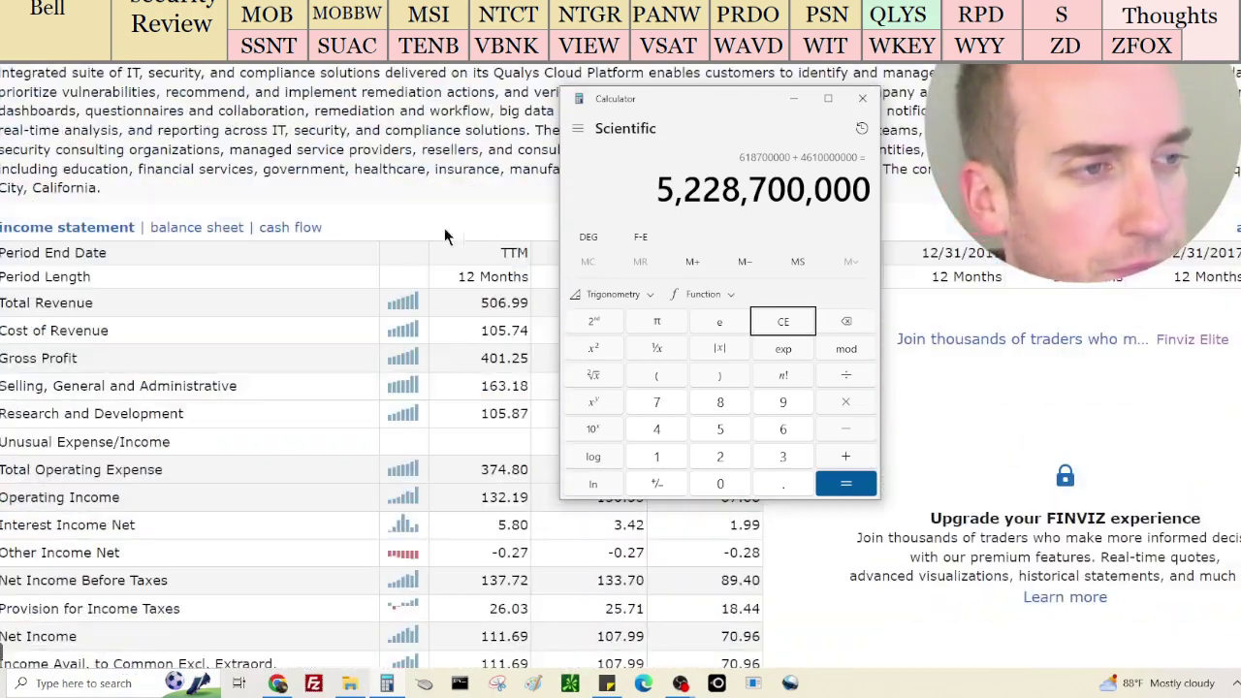
left_click(189, 227)
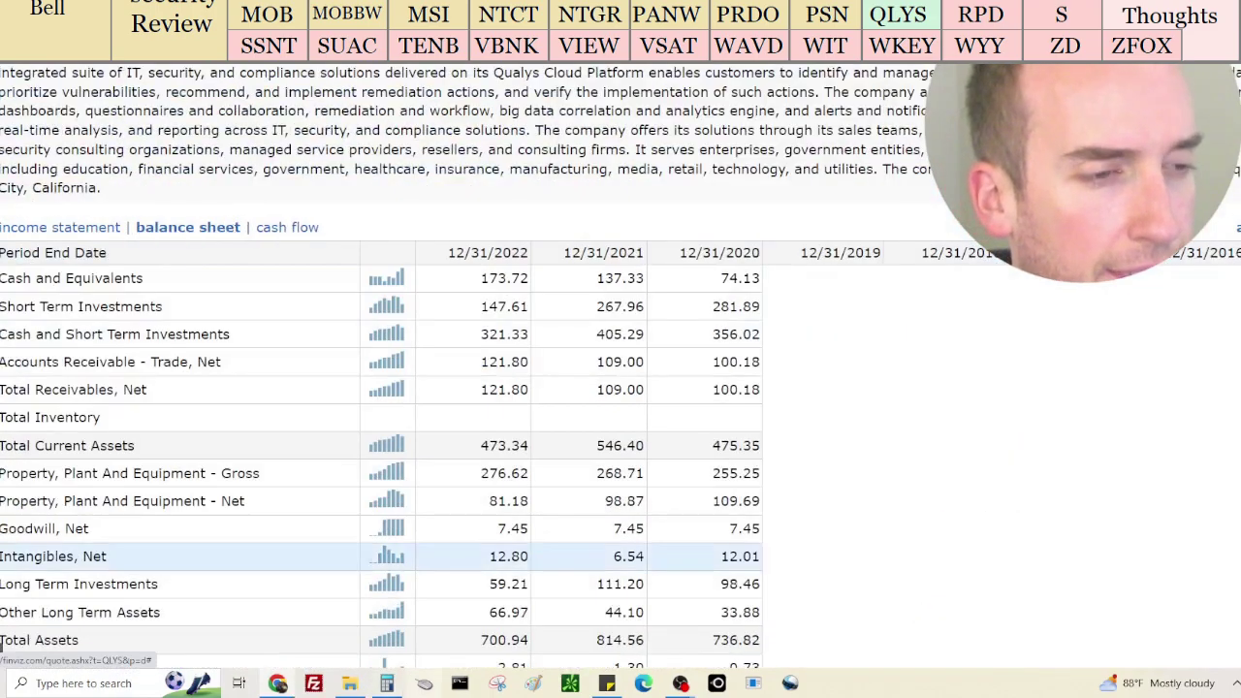
left_click(387, 684)
left_click_drag(679, 98, 894, 115)
type("173.72")
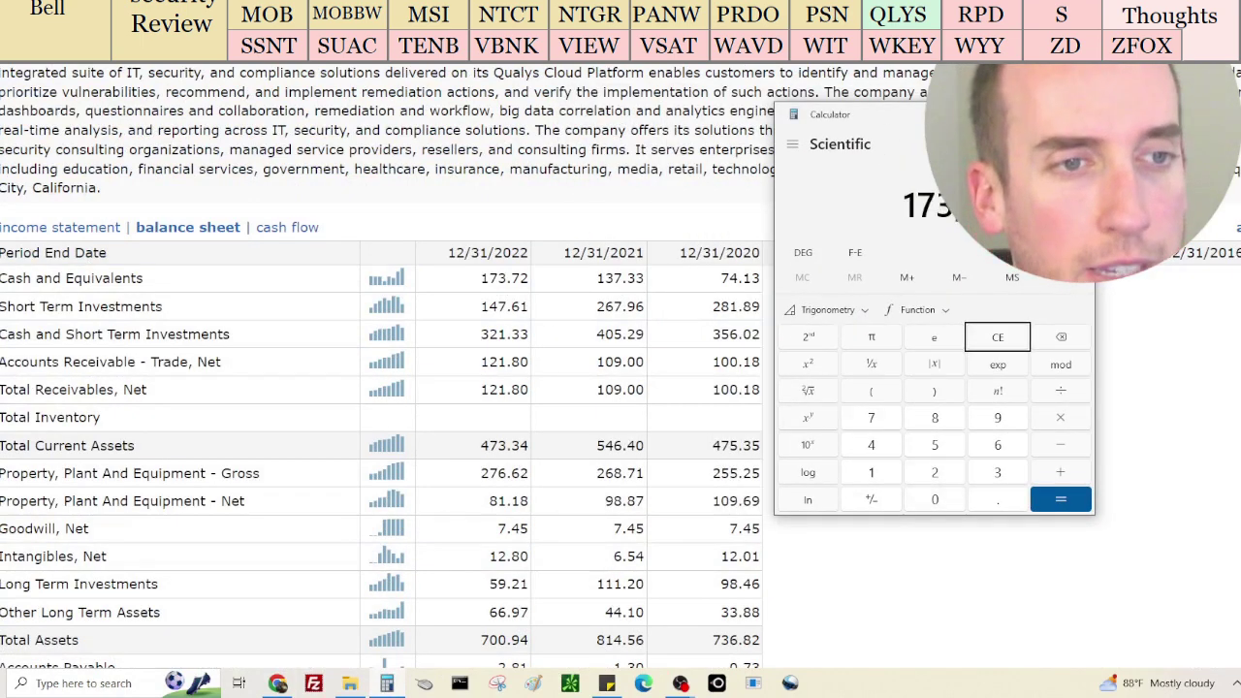
key("Return")
Check QLYS's total debt, divide the running total by its share float of 34,240,000 for a fair price per share, and close Calculator
scroll(601, 301, "down", 5)
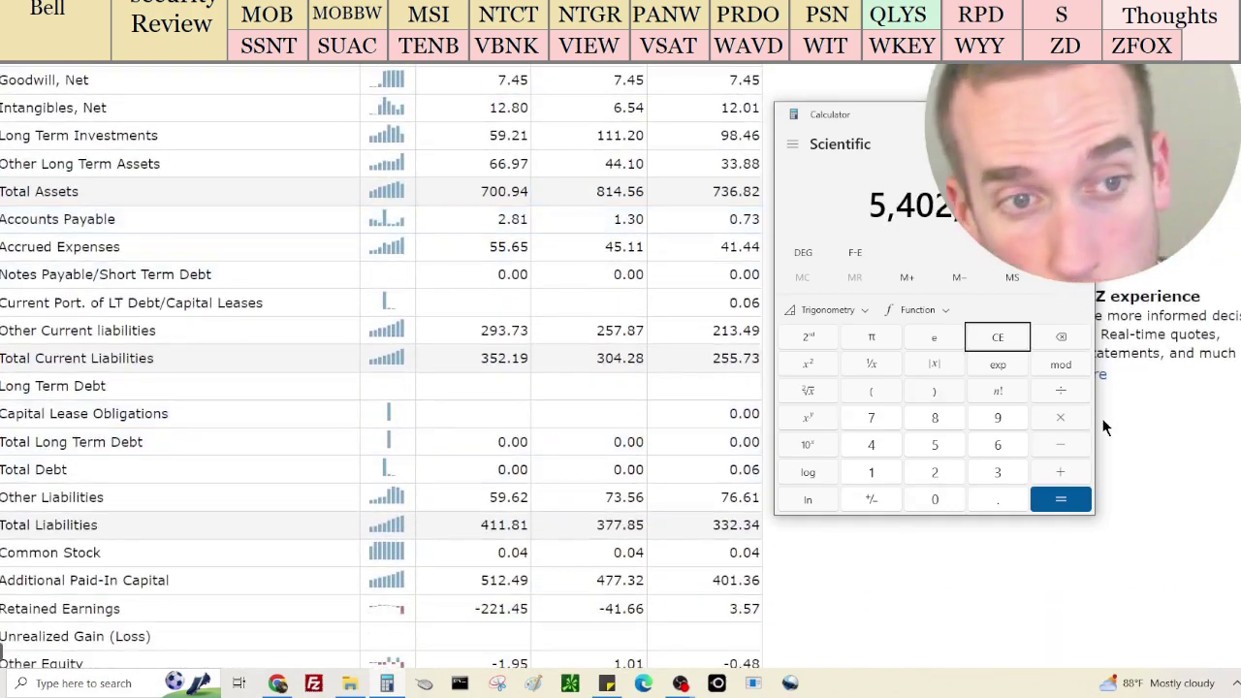
scroll(583, 282, "up", 20)
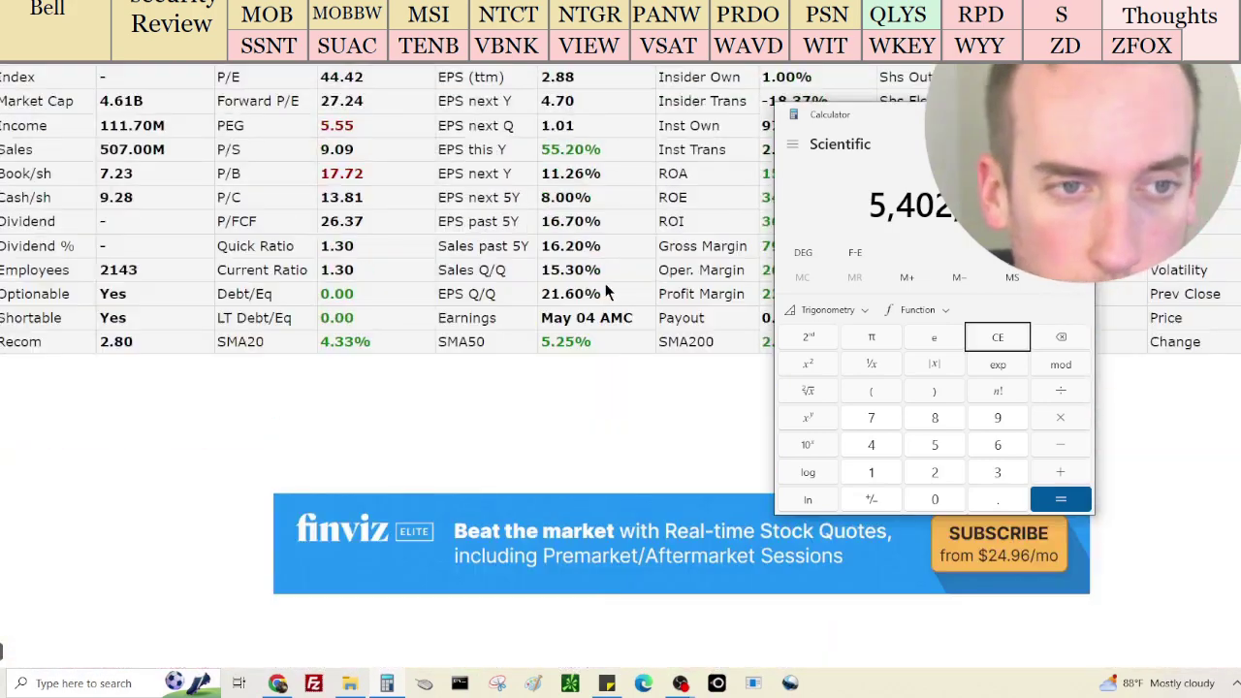
scroll(649, 285, "up", 4)
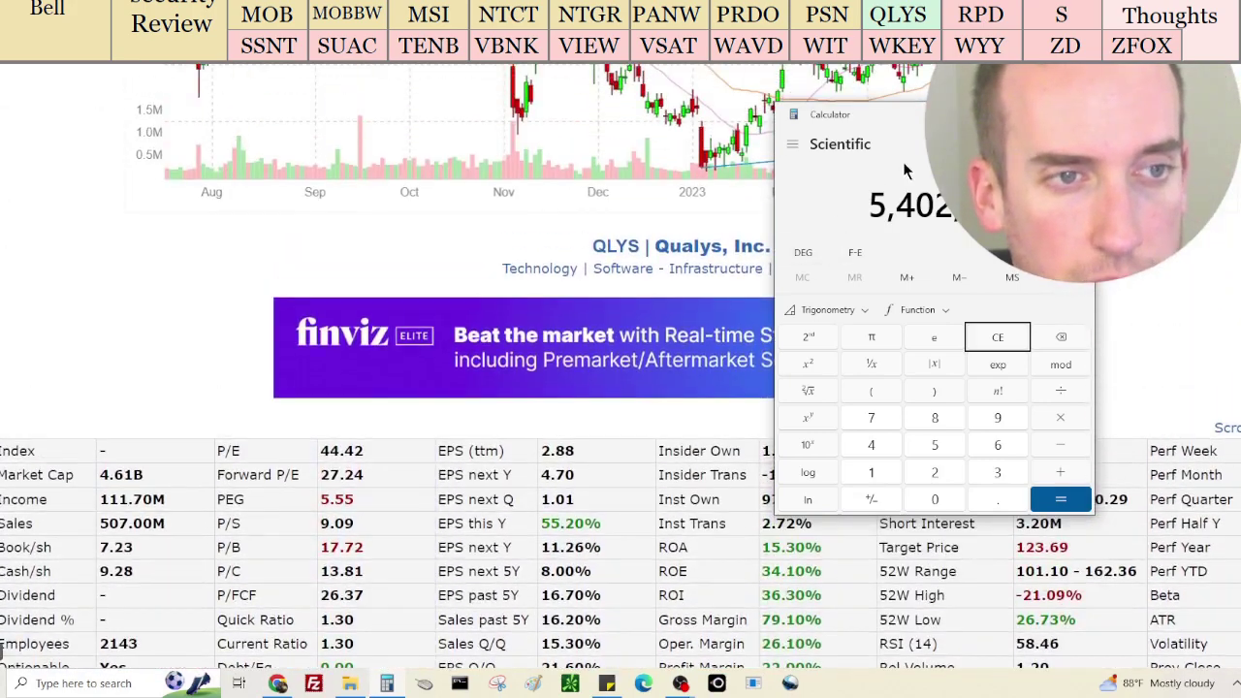
left_click_drag(904, 170, 730, 175)
key("slash")
type("3")
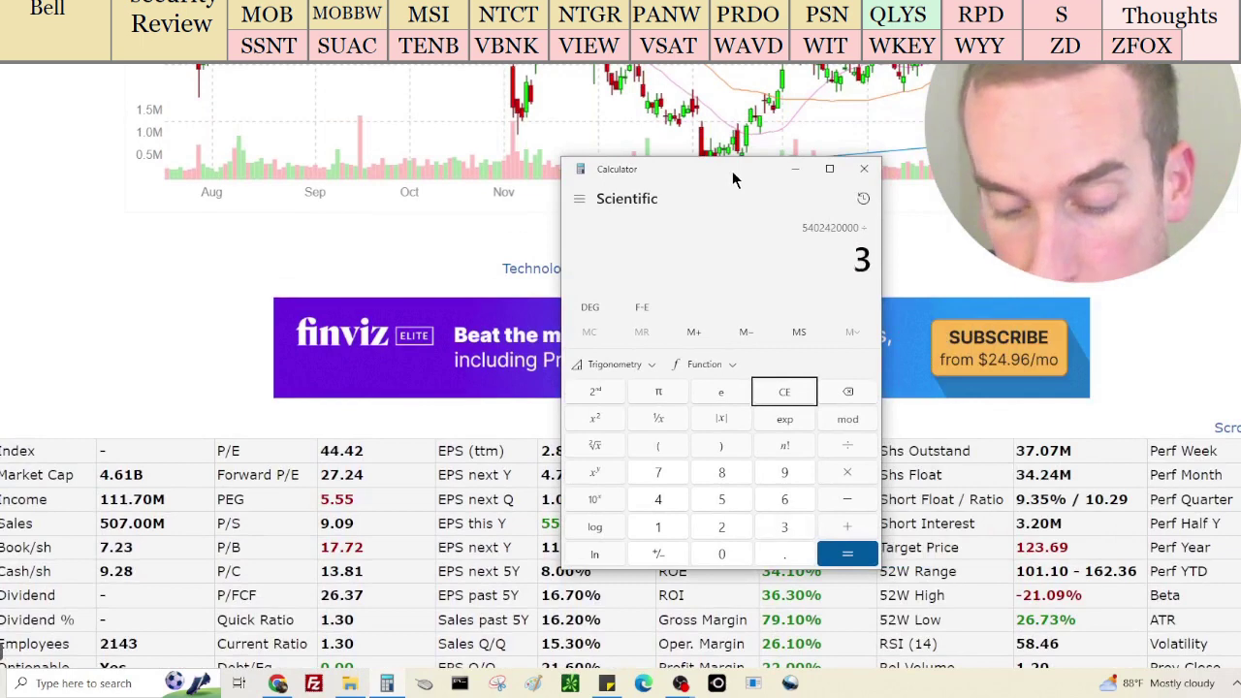
type("4240000")
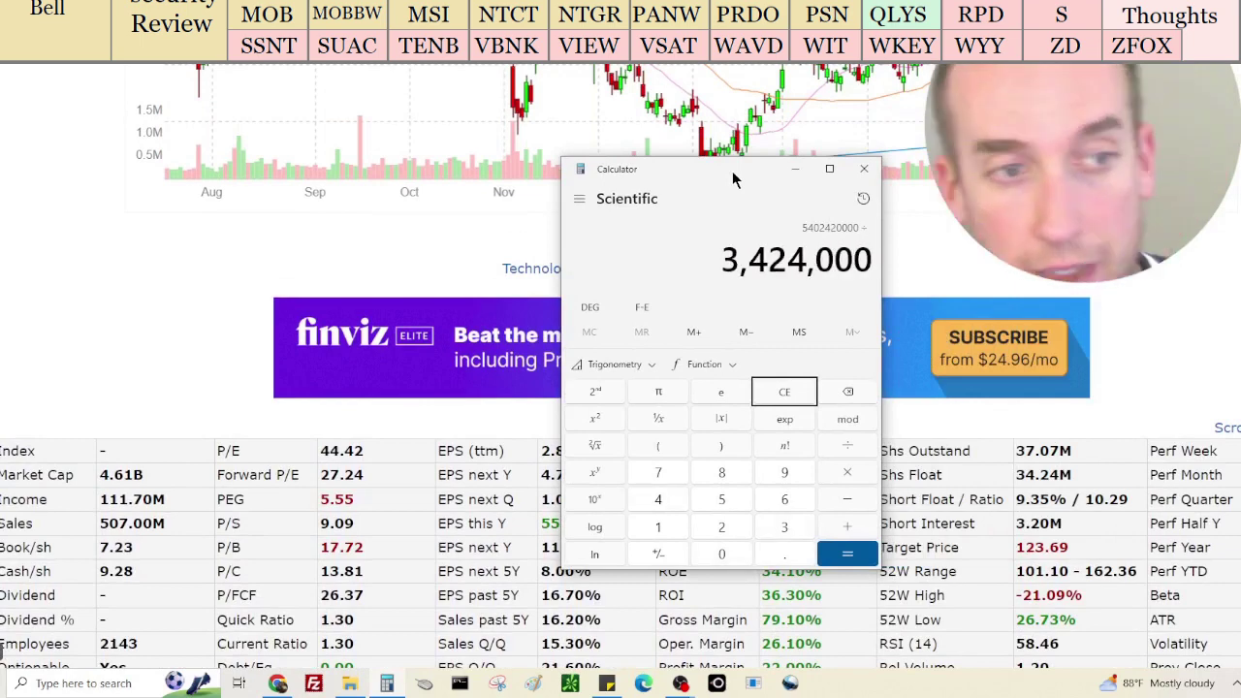
key("Return")
key("alt+F4")
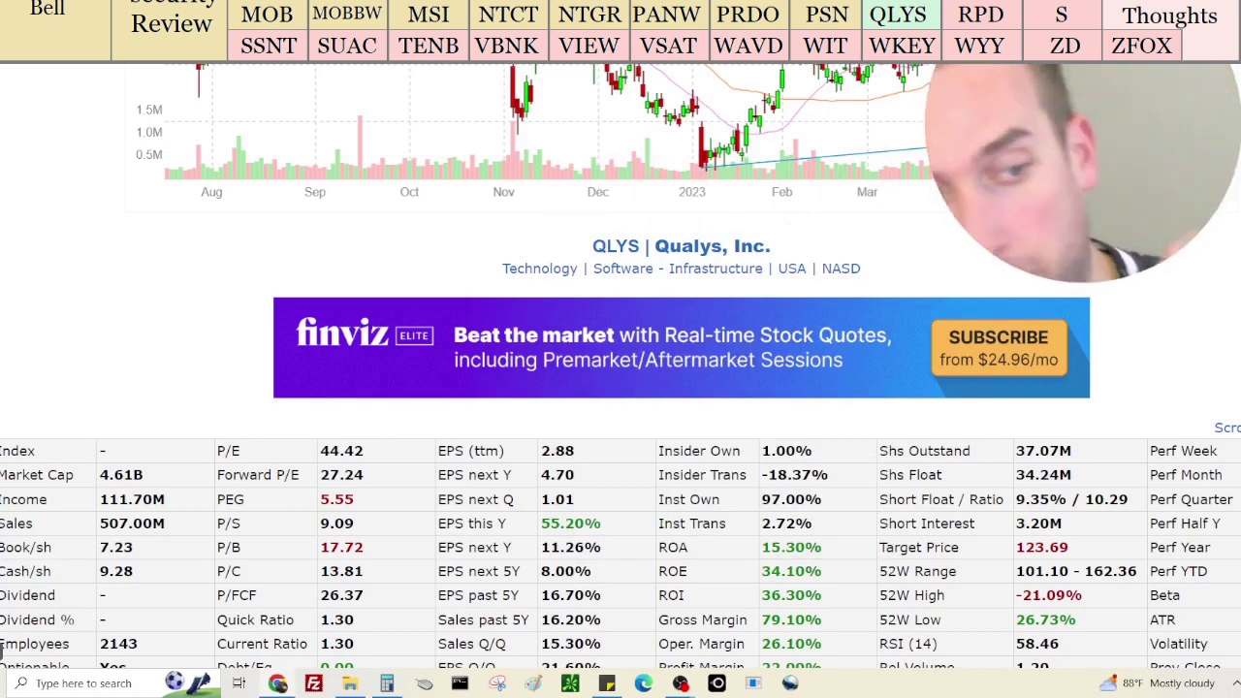
Examine QLYS's monthly price chart and its financial data table
scroll(2, 655, "up", 2)
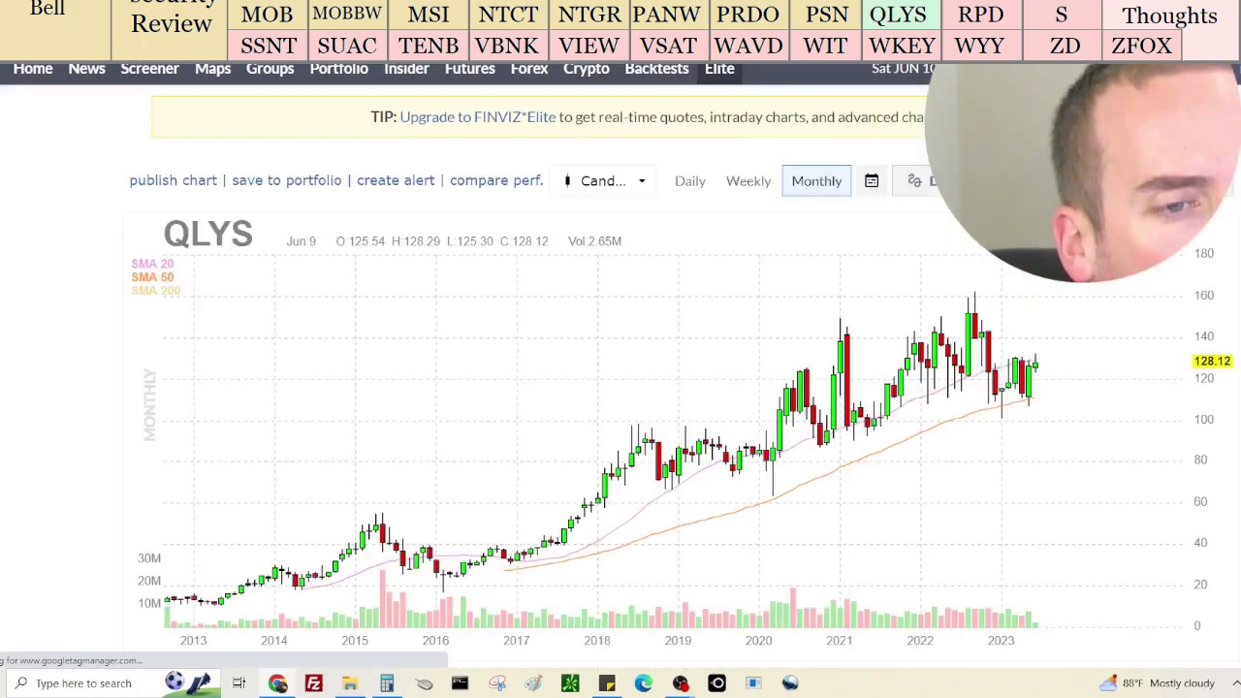
scroll(621, 368, "down", 5)
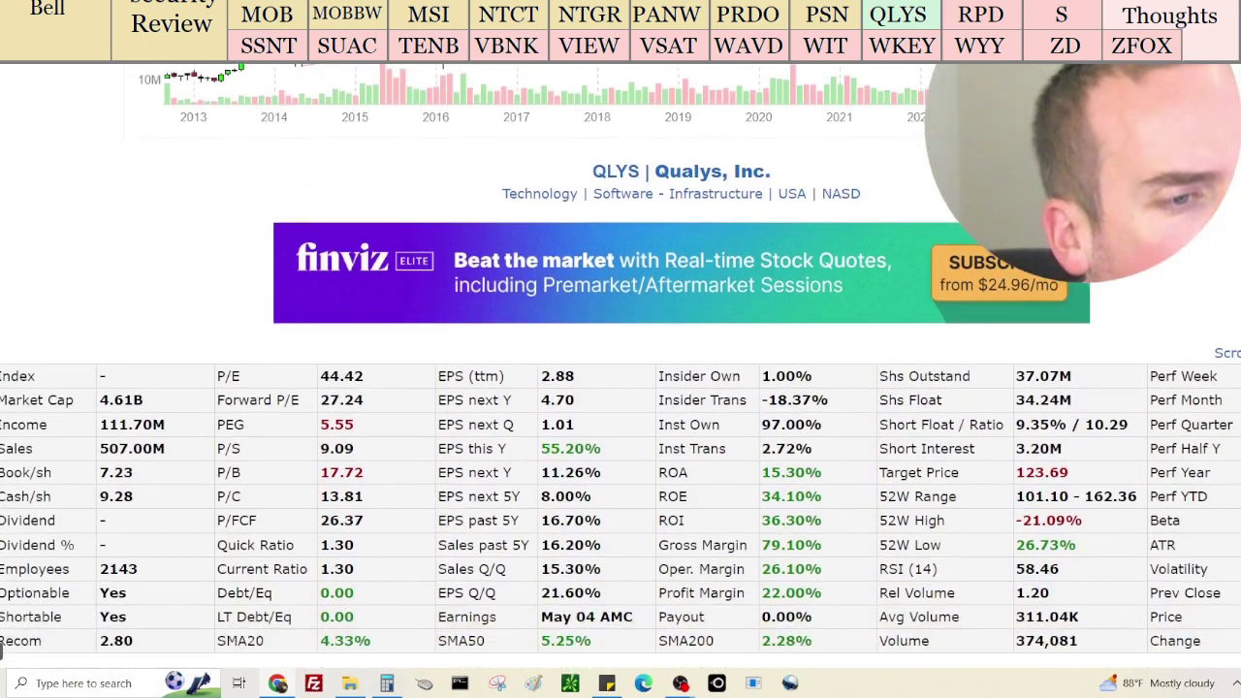
scroll(621, 368, "down", 2)
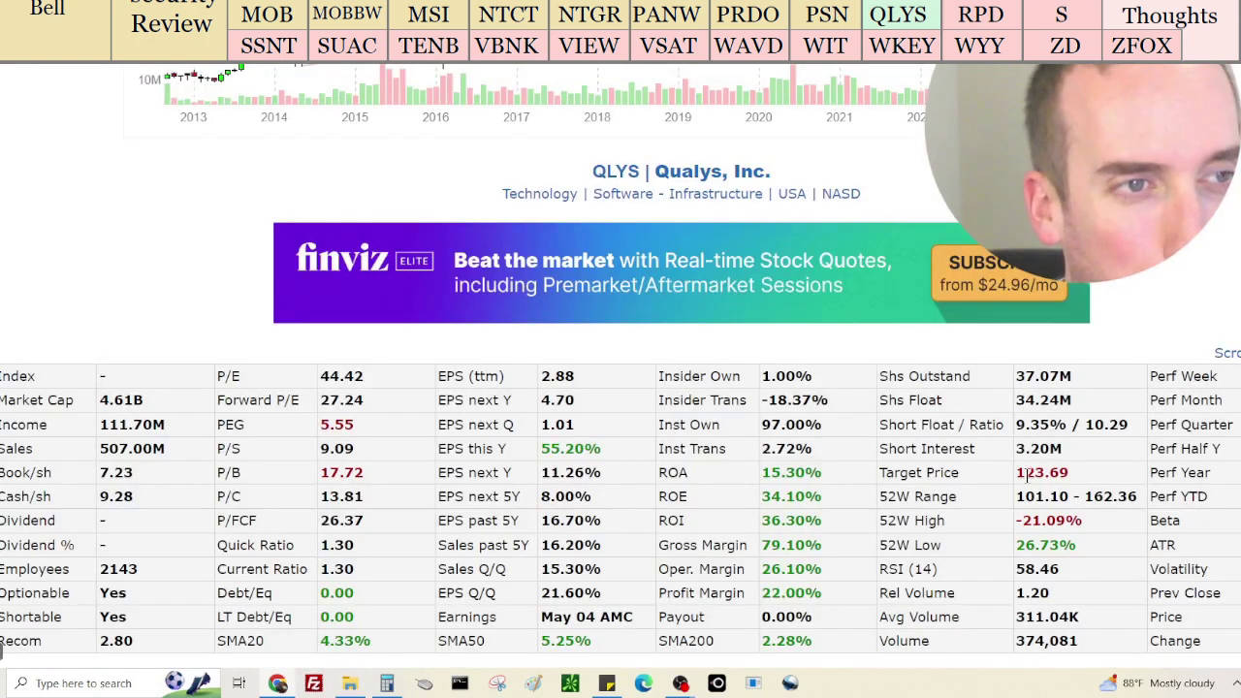
scroll(1028, 475, "up", 3)
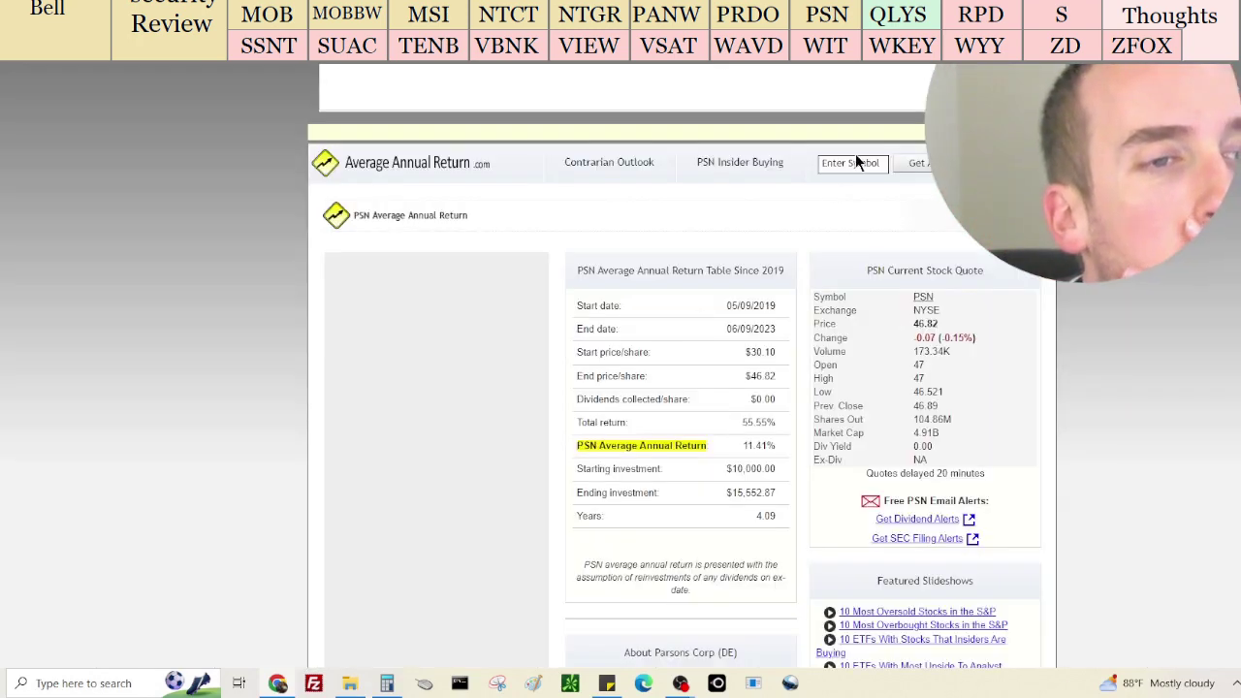
Look up QLYS on the average annual return site and return to its monthly chart
left_click(854, 163)
type("q")
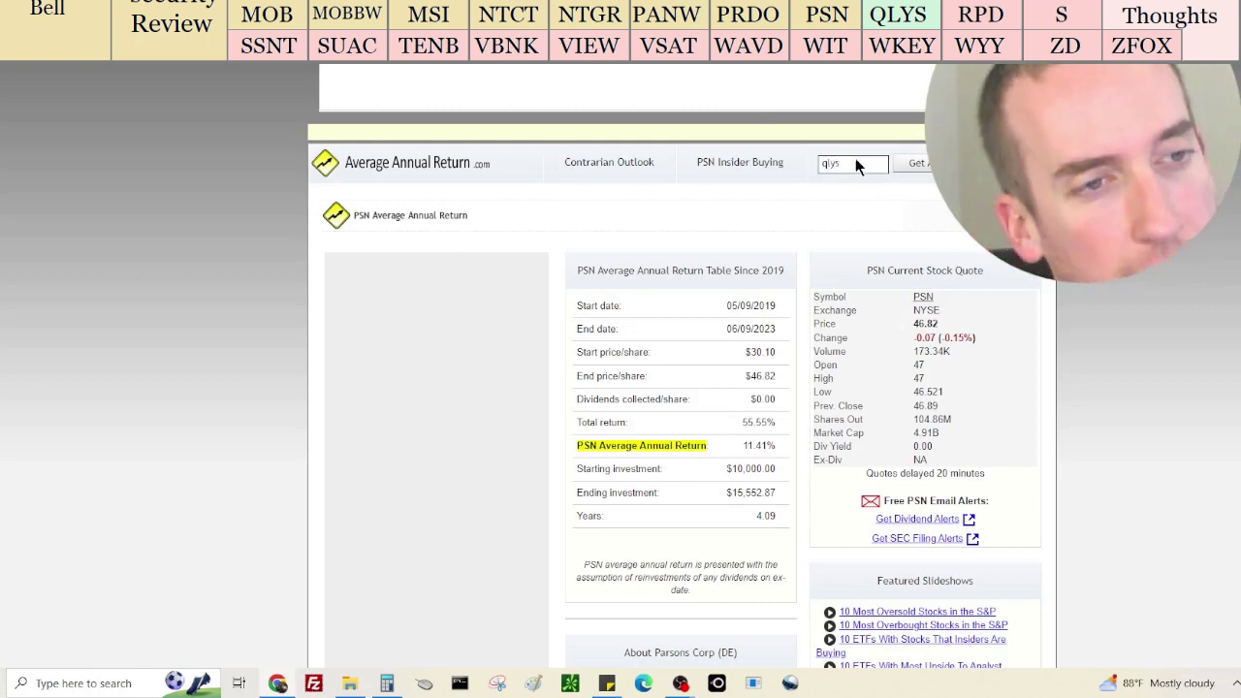
type("lys")
key("Return")
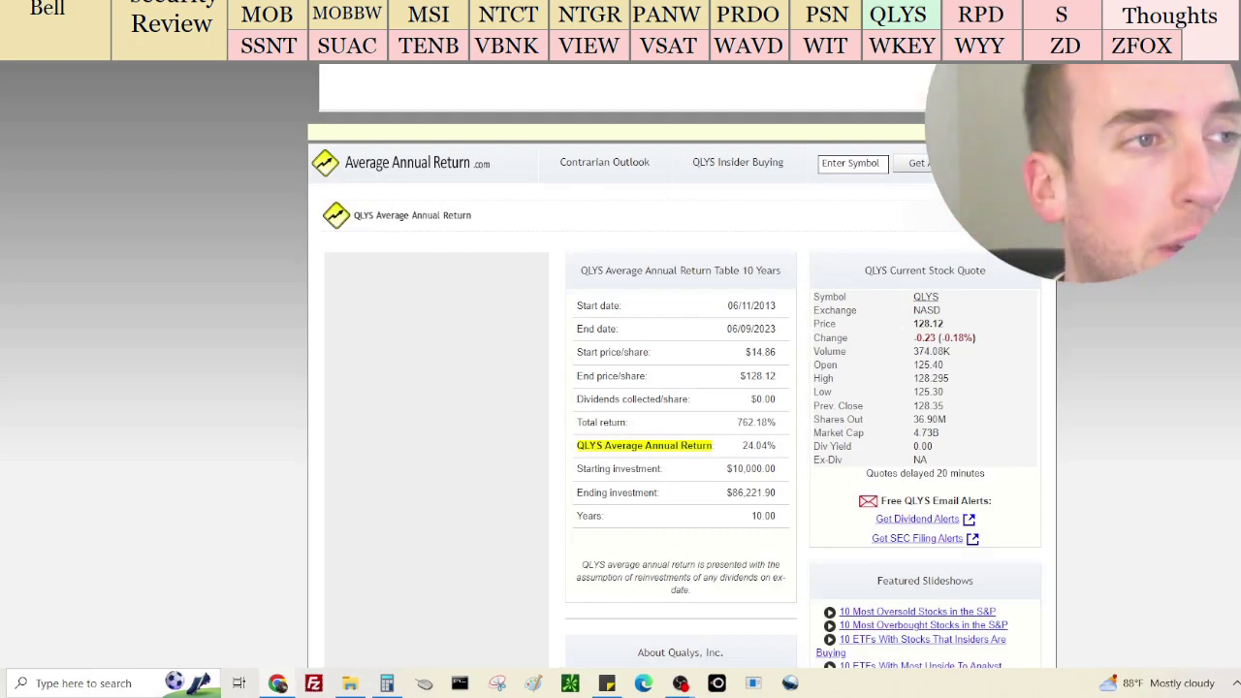
key("ctrl+Tab")
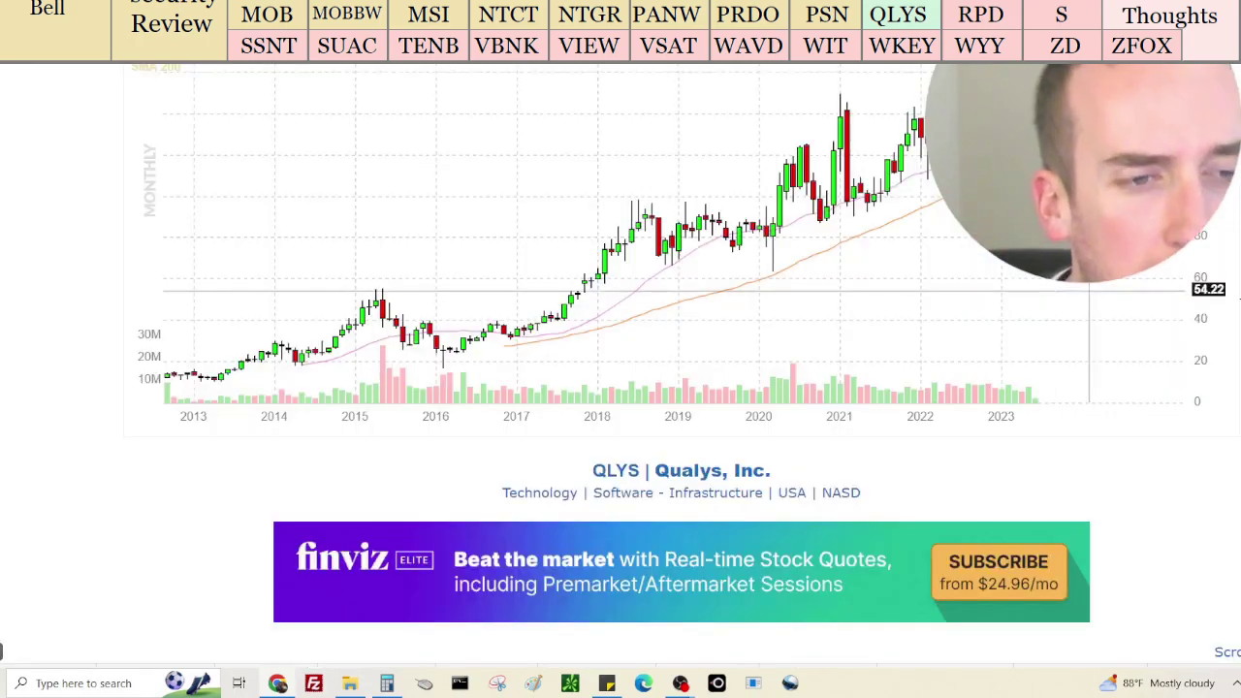
Add a QLYS line to the sticky note below PSN: "QLYS - attractive, inst. buy current $128 fair $157"
scroll(1063, 281, "down", 1)
scroll(620, 359, "down", 3)
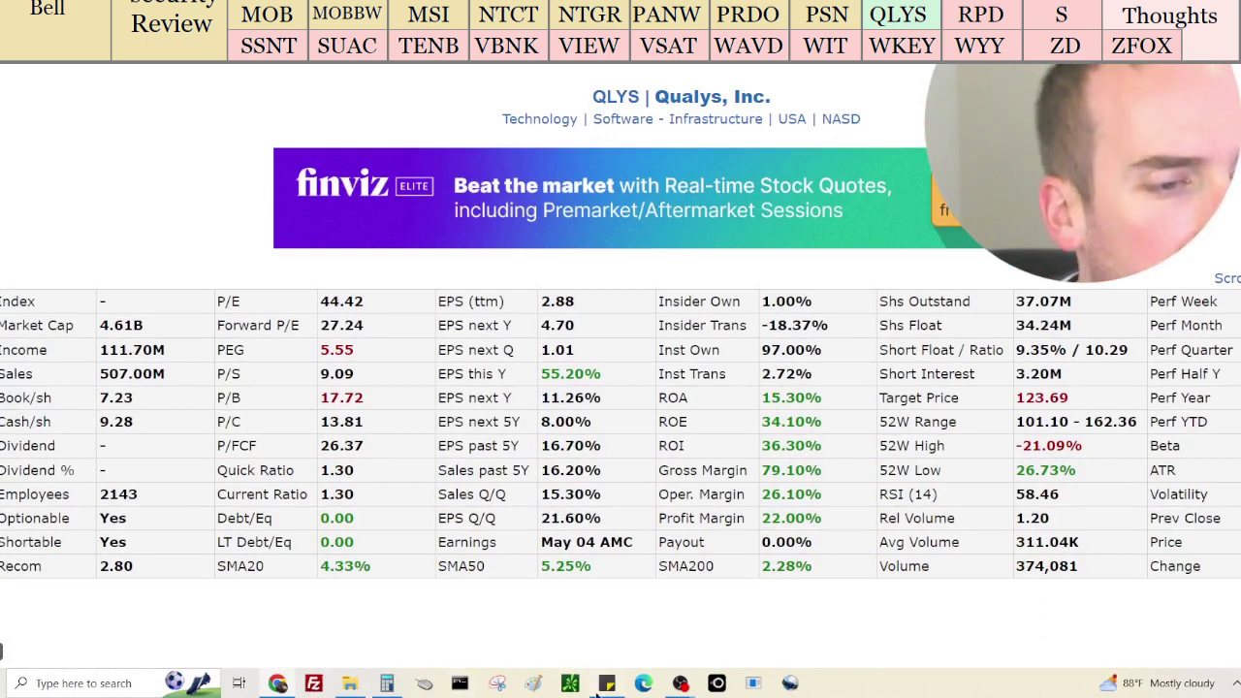
left_click(601, 684)
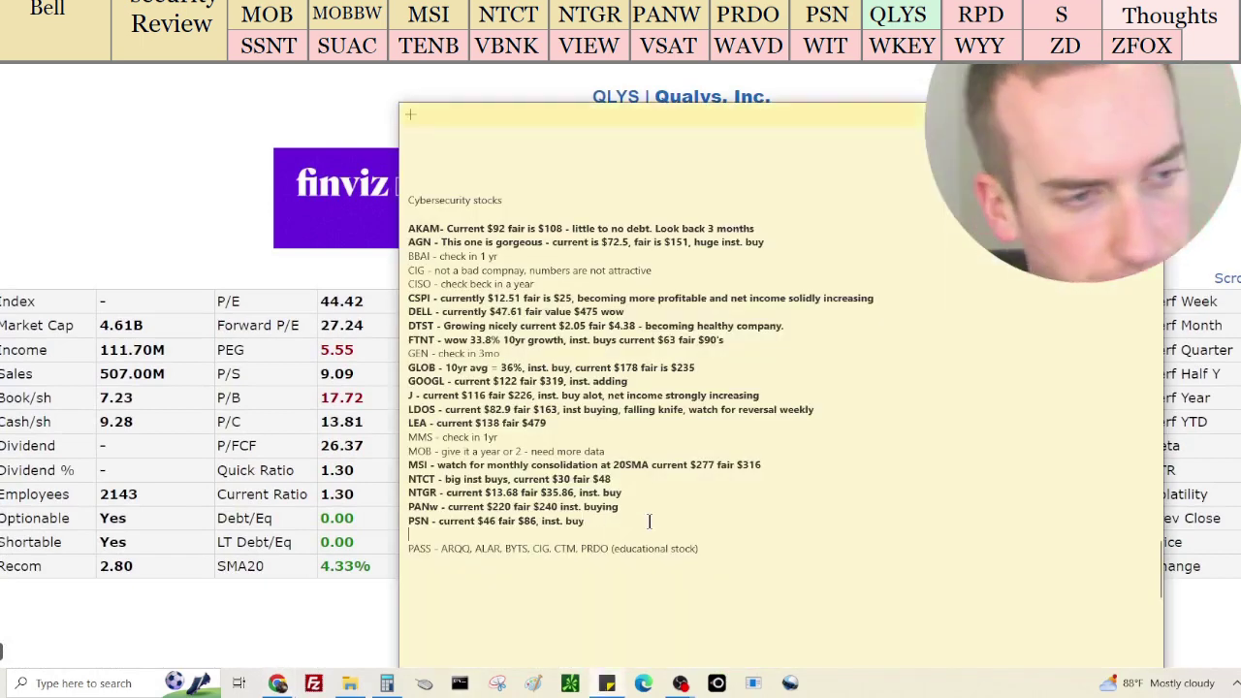
key("Return")
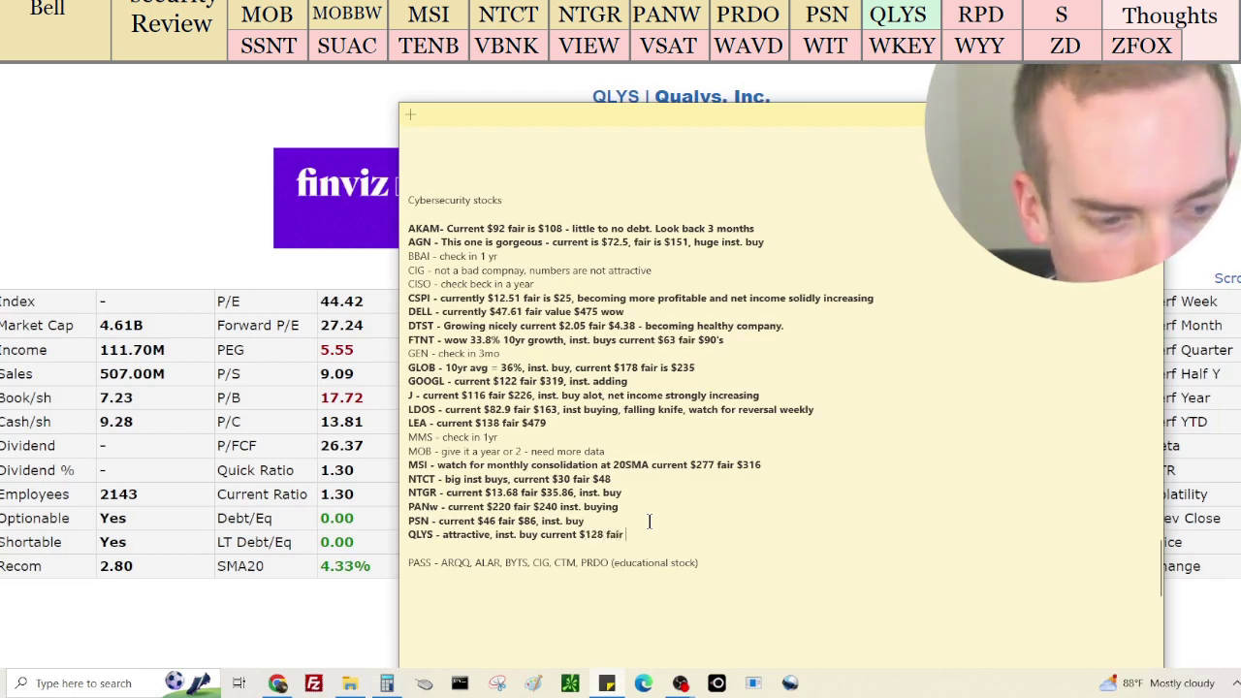
left_click(427, 683)
left_click(426, 683)
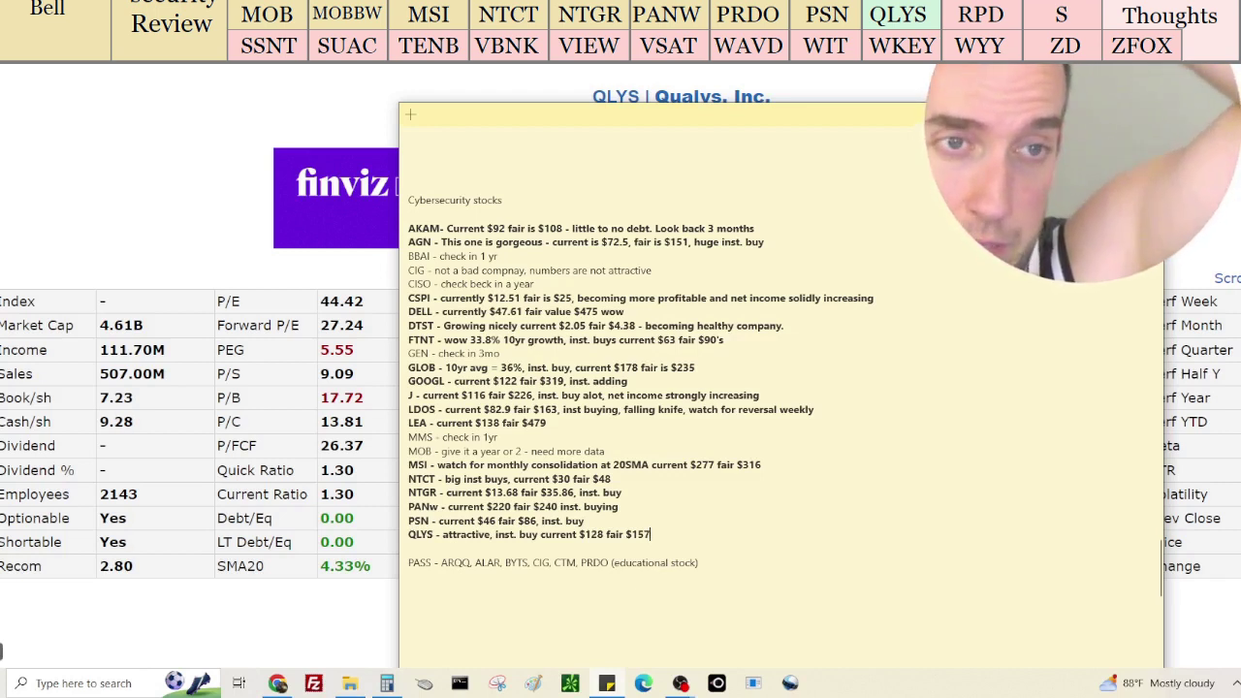
left_click(1, 652)
Open the RPD quote page and review its daily chart and financial data table
scroll(2, 652, "up", 2)
scroll(2, 651, "down", 1)
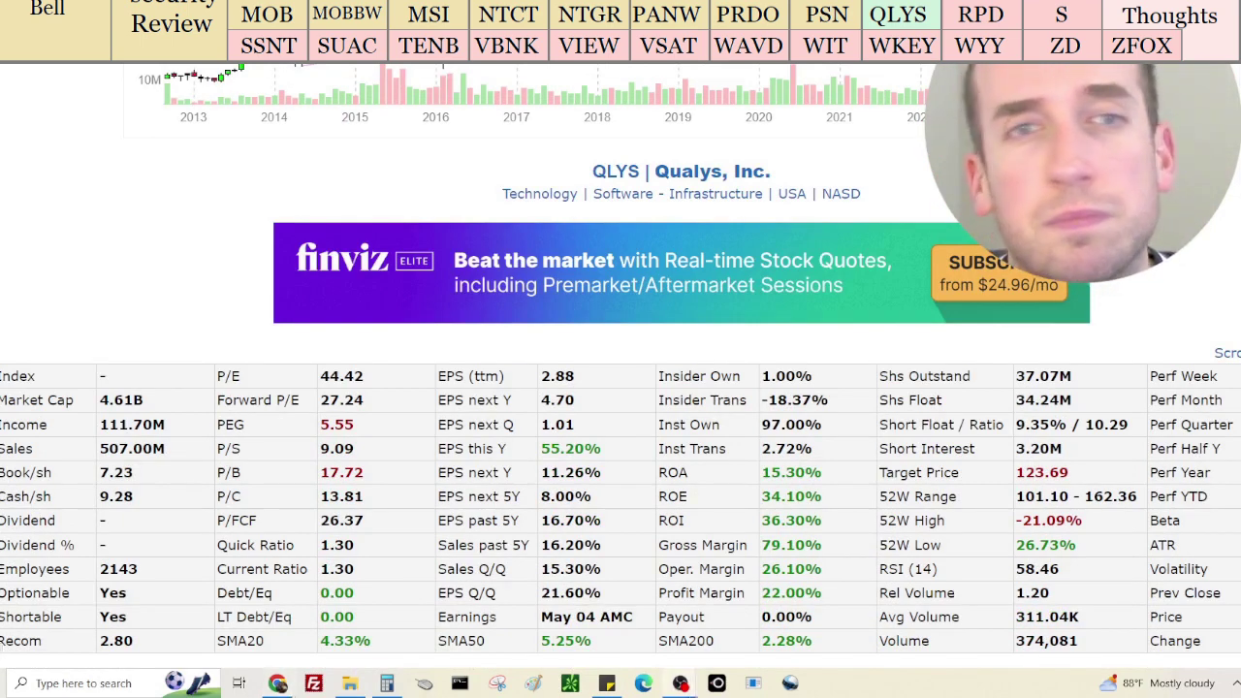
left_click(300, 64)
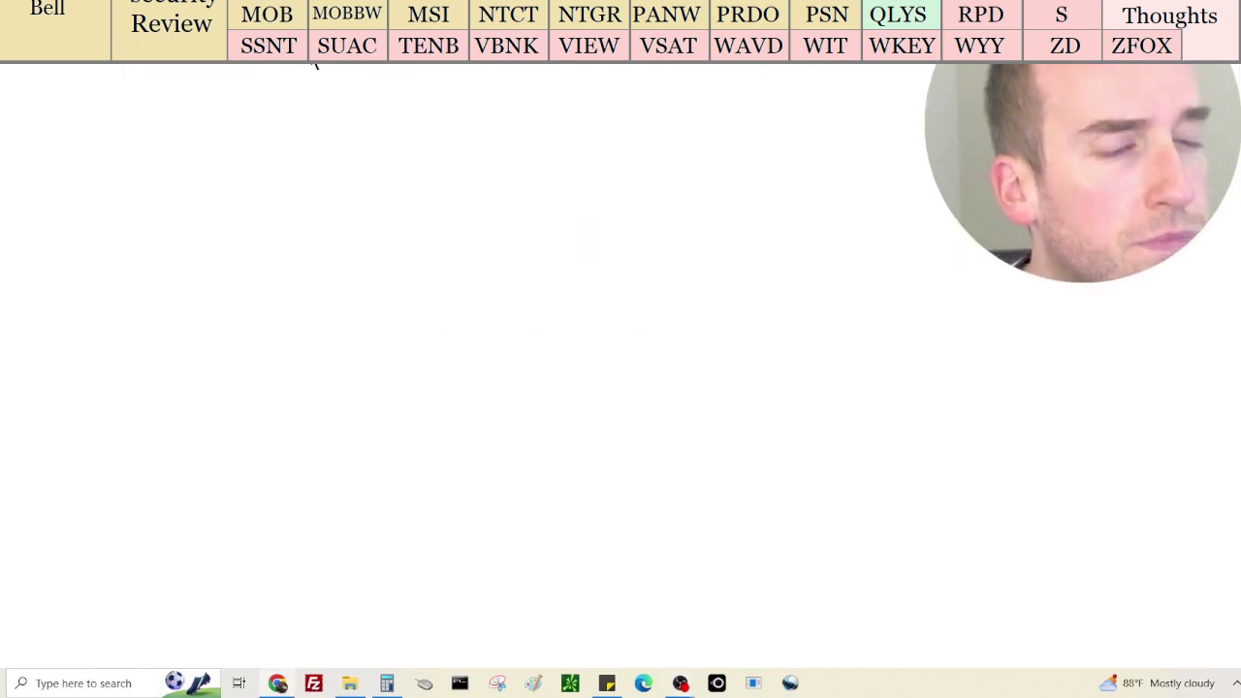
scroll(323, 146, "down", 1)
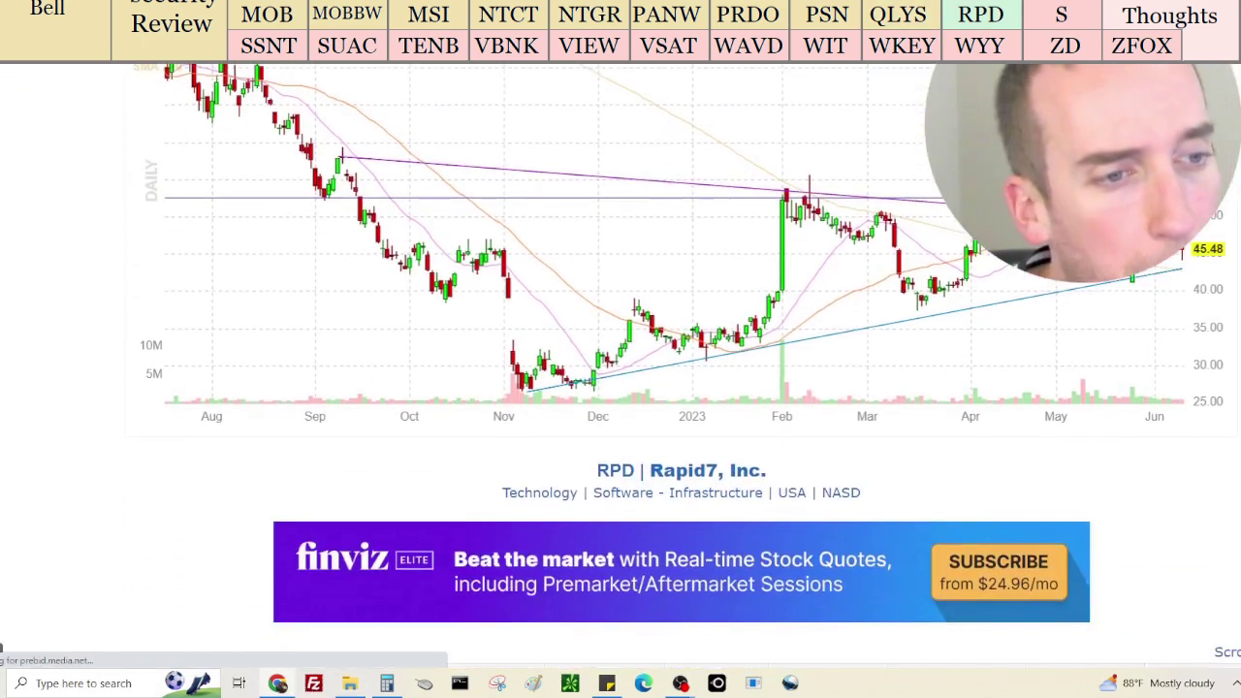
scroll(620, 339, "down", 4)
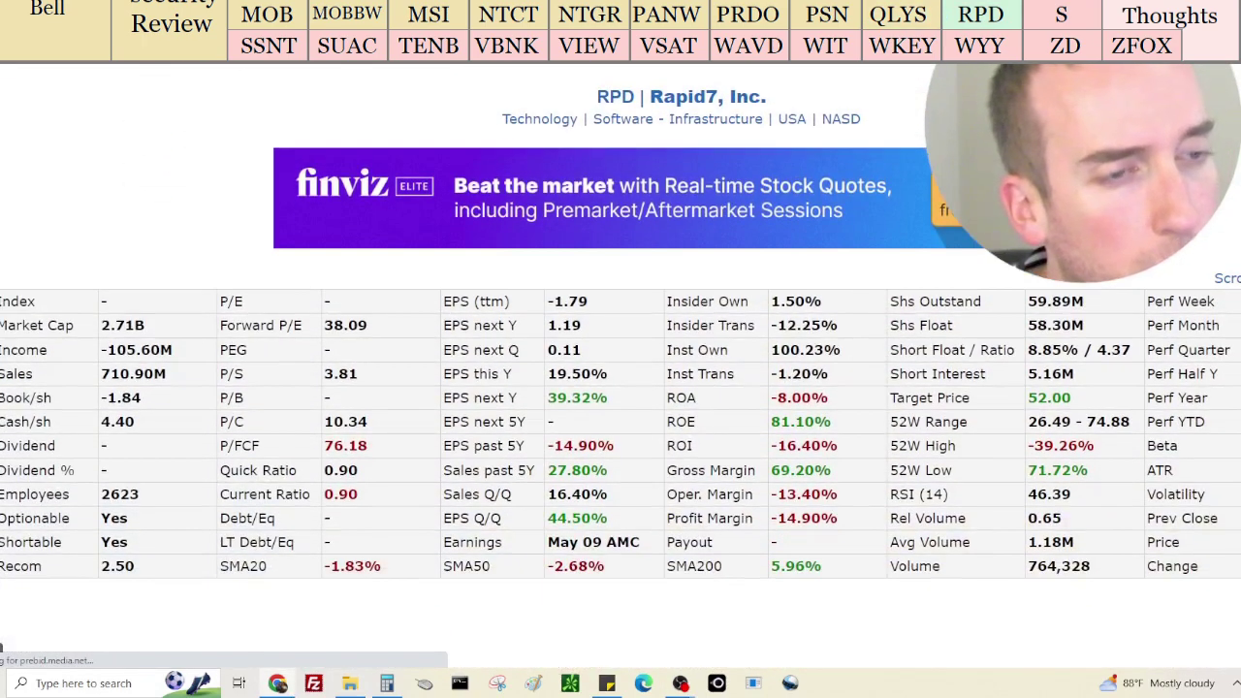
scroll(2, 647, "up", 2)
scroll(2, 645, "down", 1)
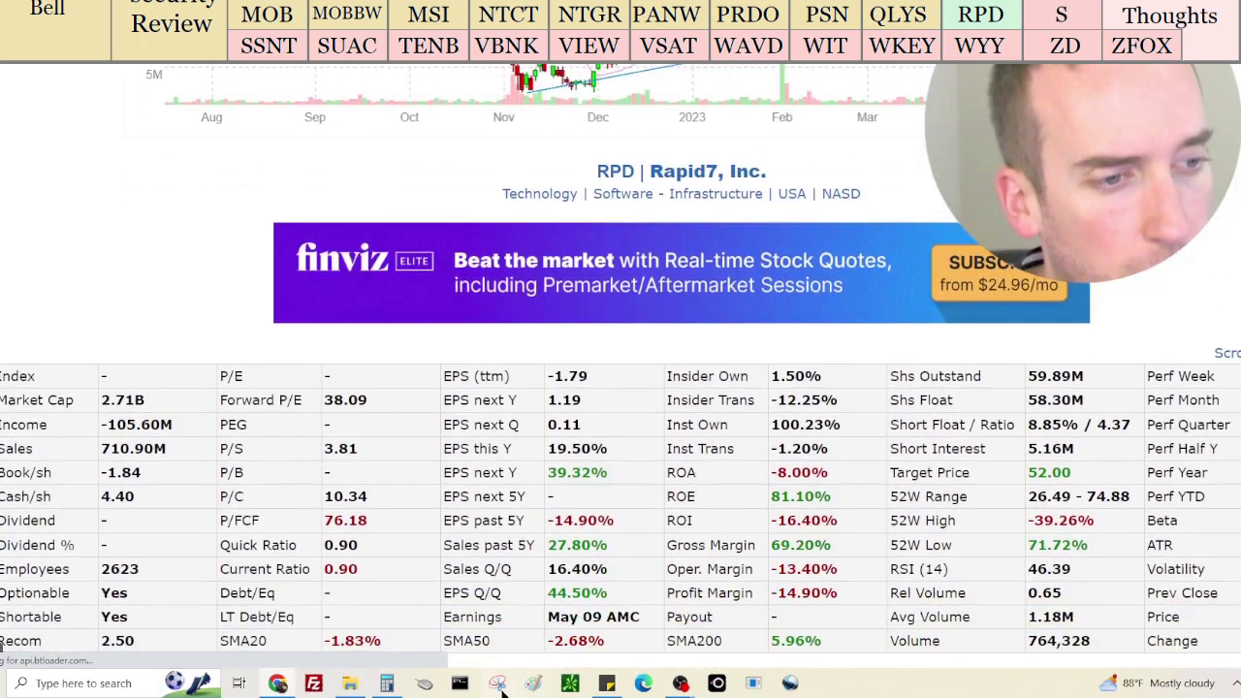
In Calculator, clear the previous result and subtract RPD's net loss of 105,600,000 from its sales of 710,900,000
left_click(386, 684)
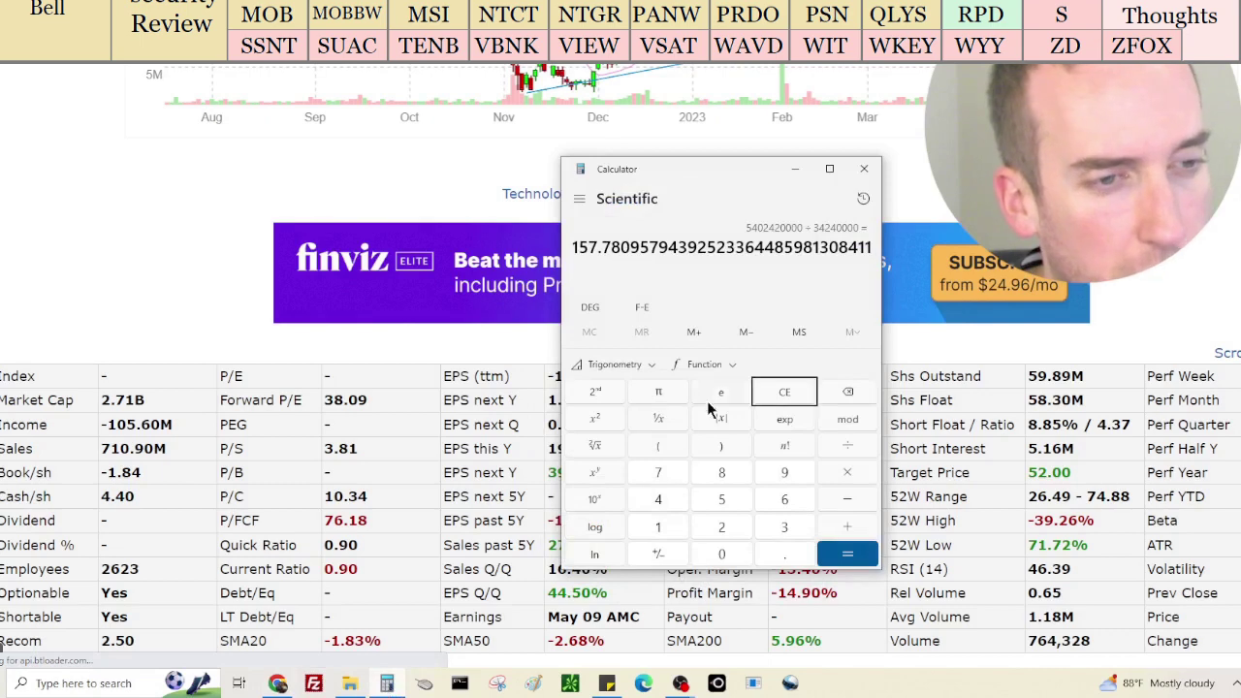
left_click(785, 390)
type("7,10")
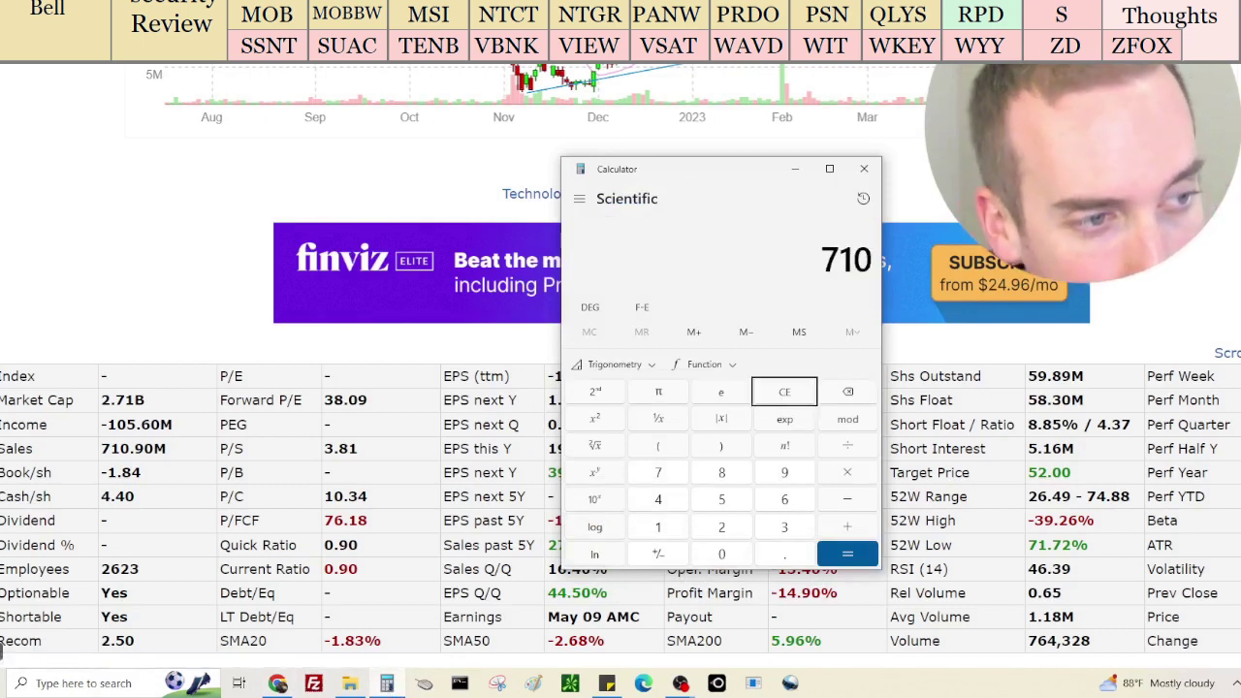
type("9,000,000")
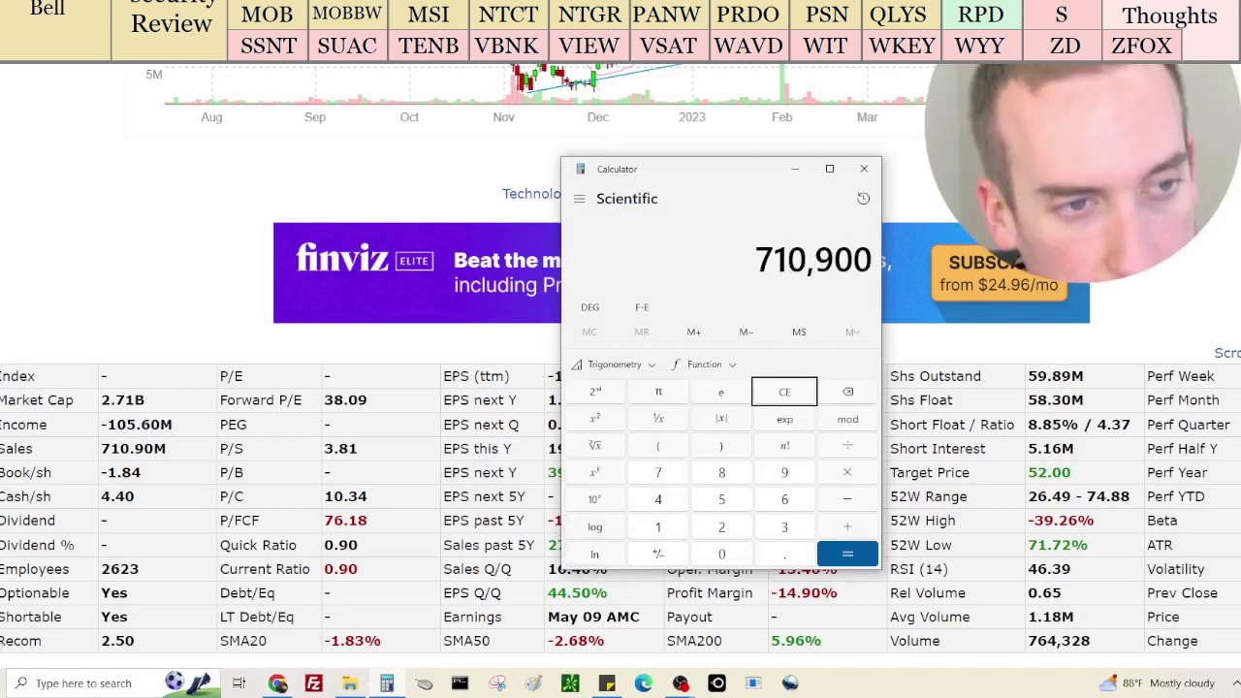
key("BackSpace")
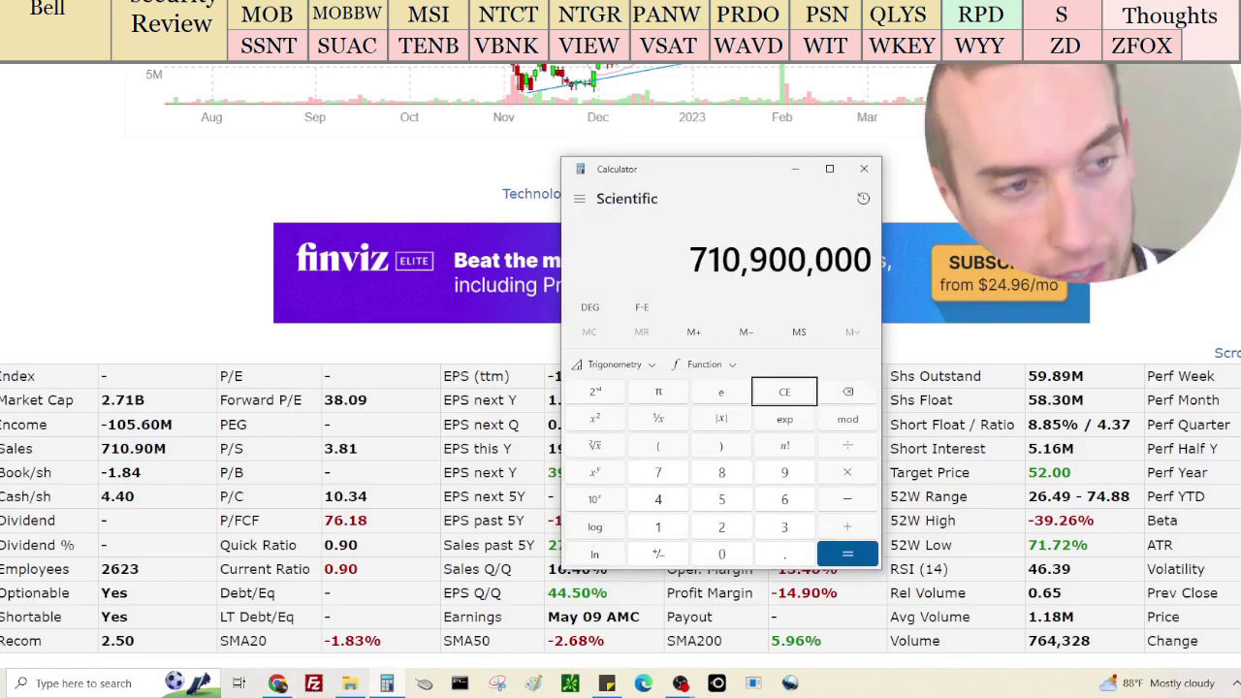
type("/15")
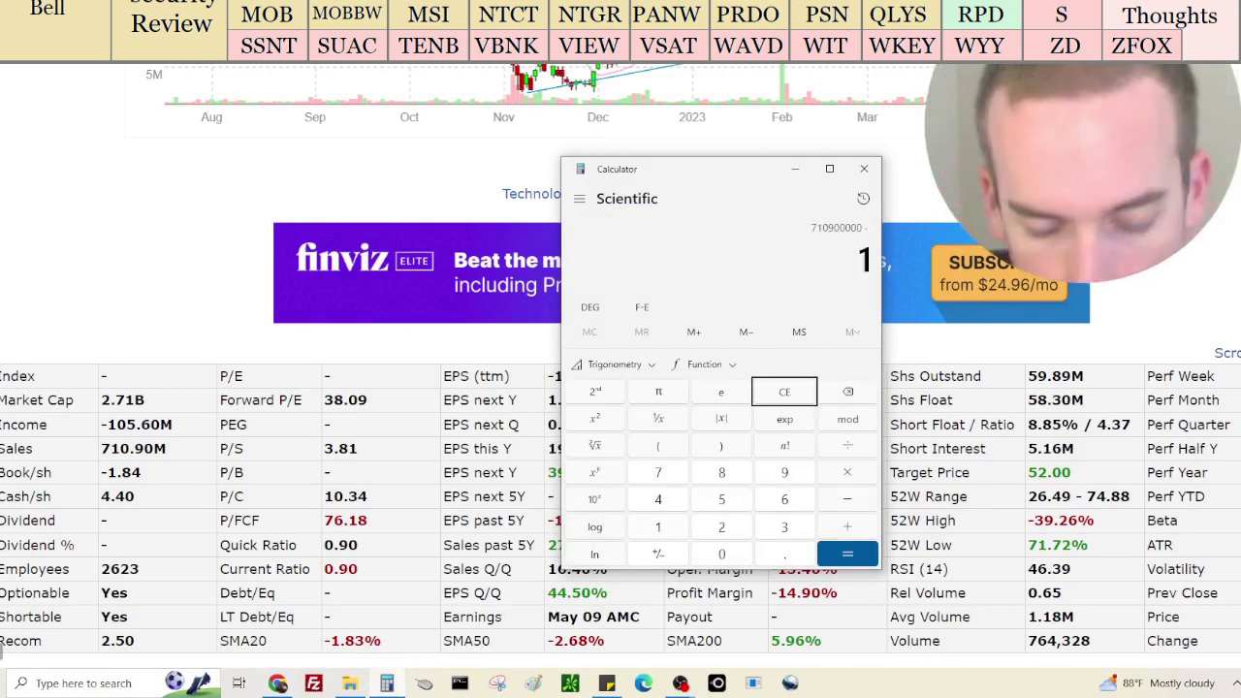
key("BackSpace")
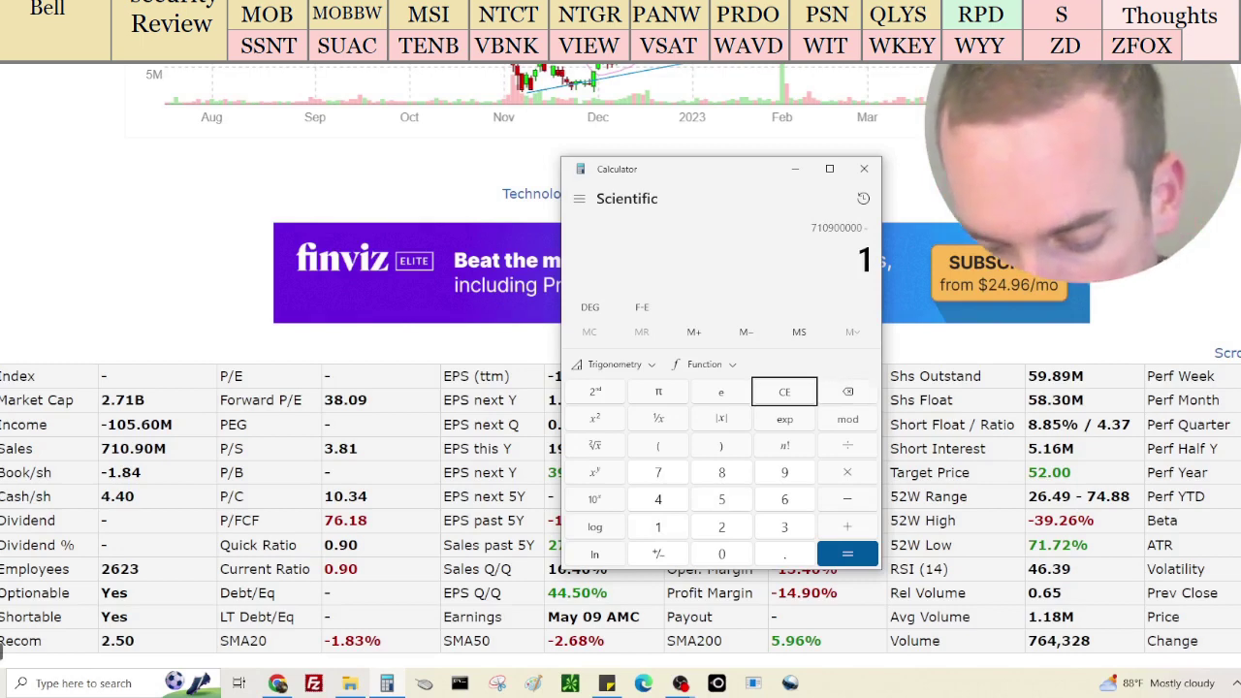
type("05,600,000")
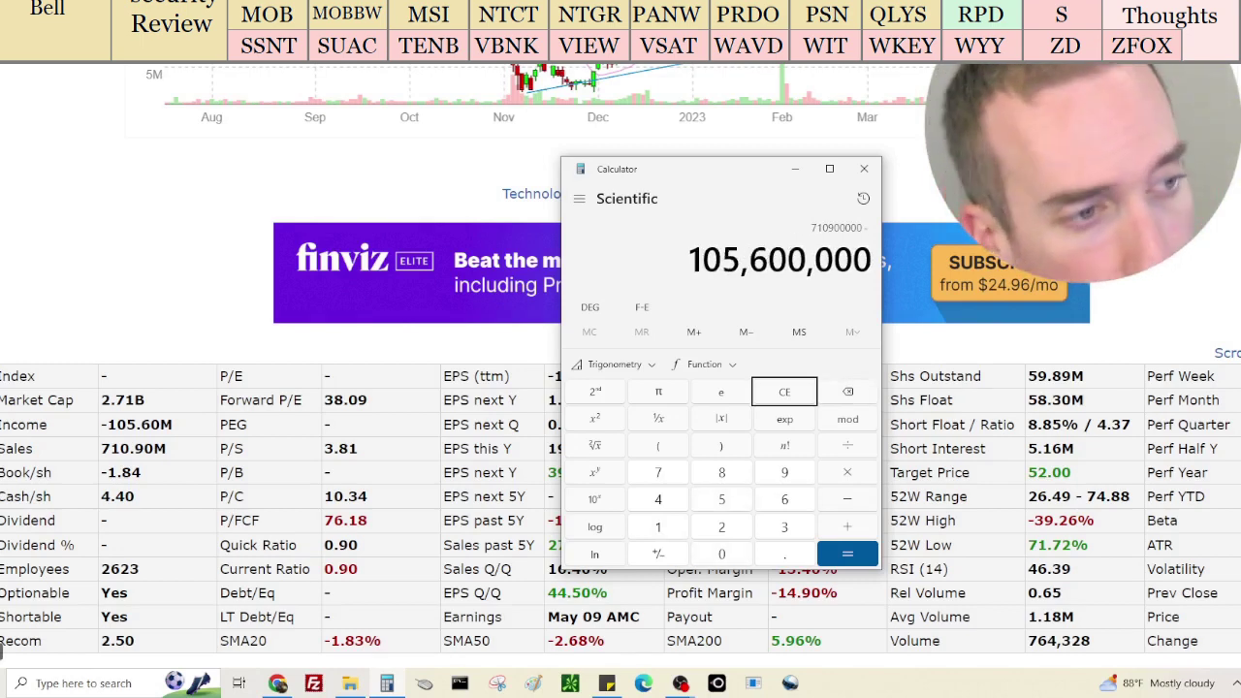
key("Return")
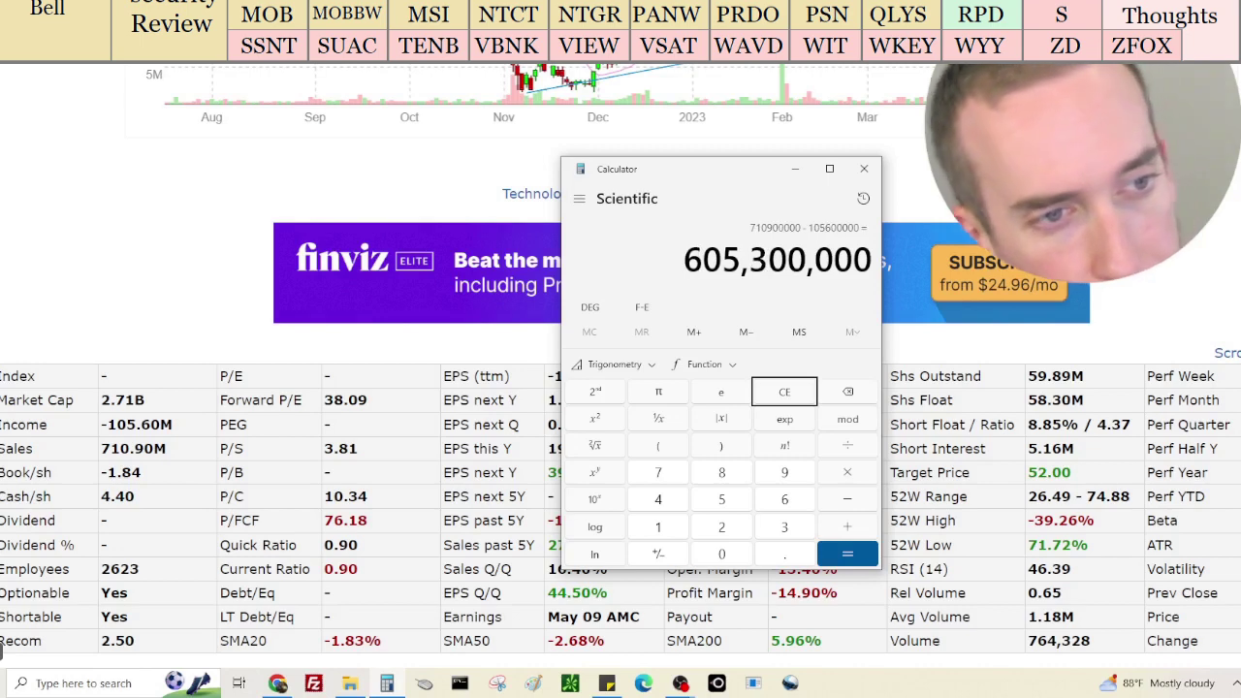
Add RPD's market cap of 2,710,000,000 to the running total
type("+ 27")
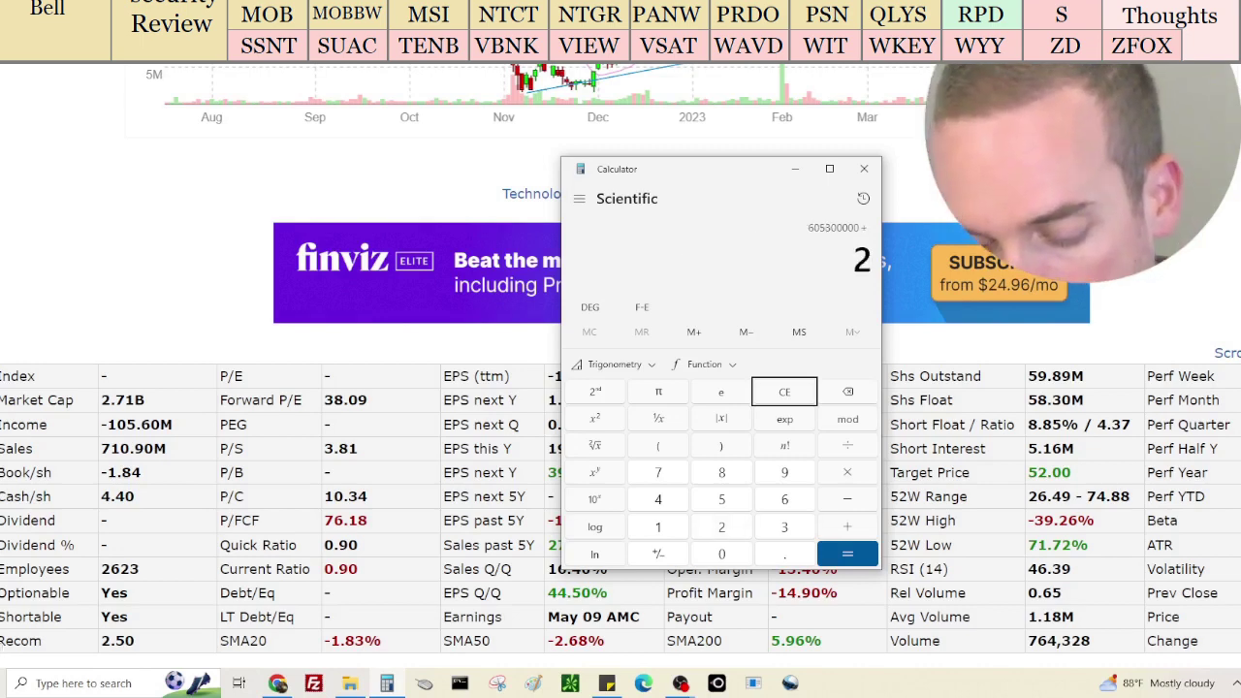
type("10000000")
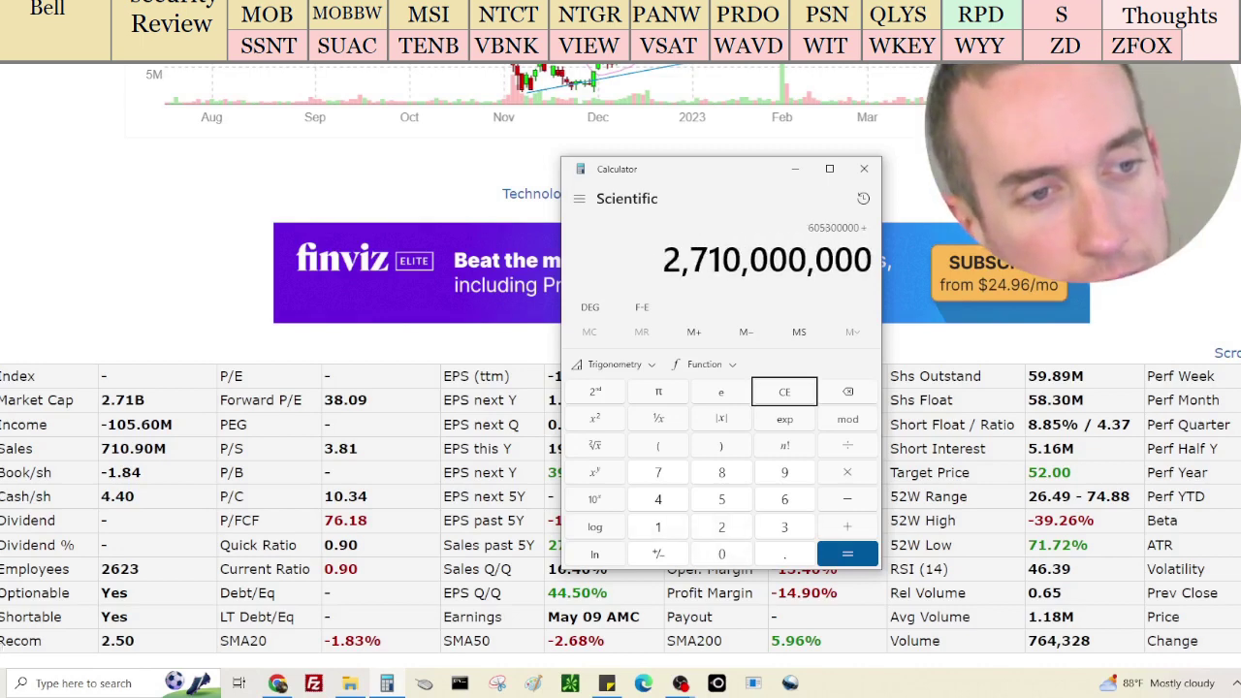
key("Return")
Examine RPD's income statement, comparing total revenue, operating expense and net income across the reported periods
scroll(1140, 322, "down", 15)
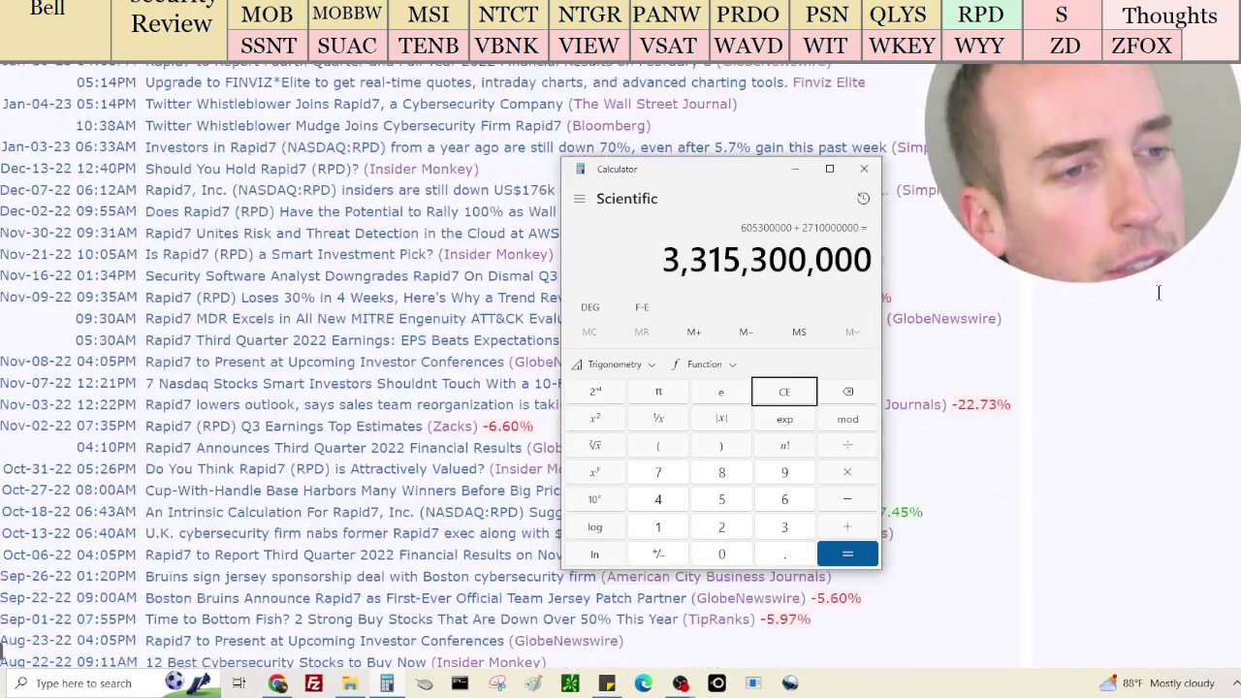
scroll(1140, 322, "down", 7)
scroll(1135, 324, "up", 4)
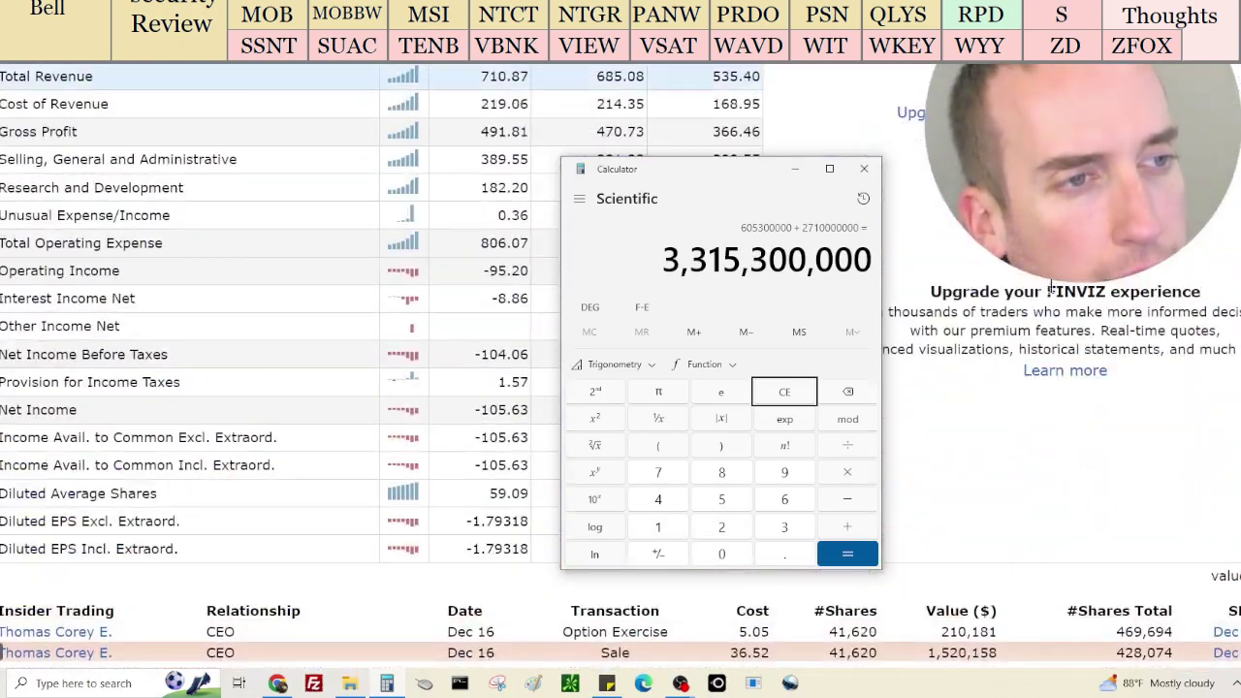
key("alt+Tab")
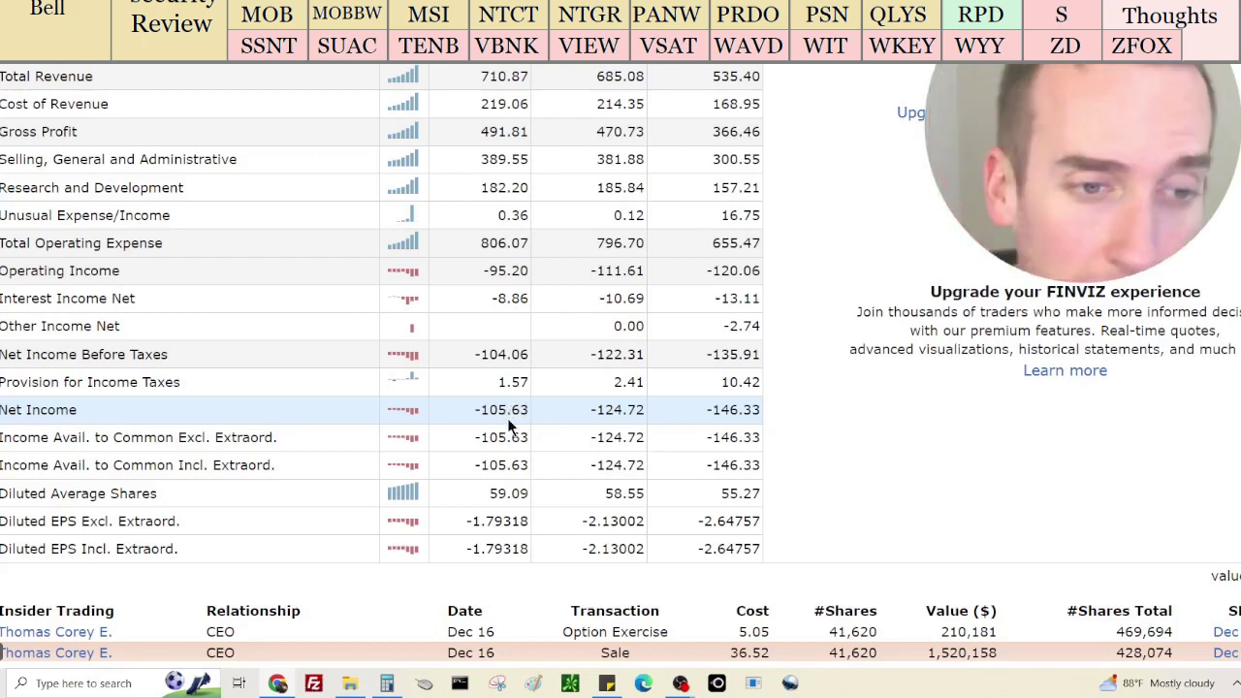
scroll(516, 424, "up", 2)
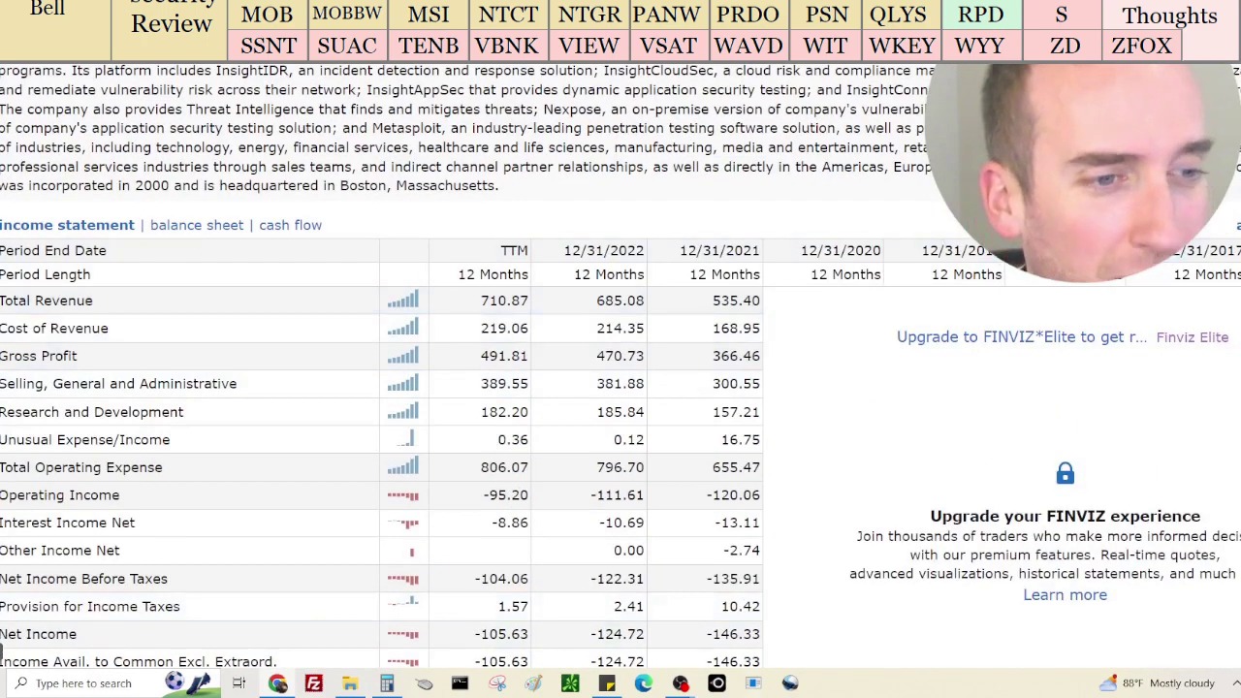
scroll(803, 610, "down", 2)
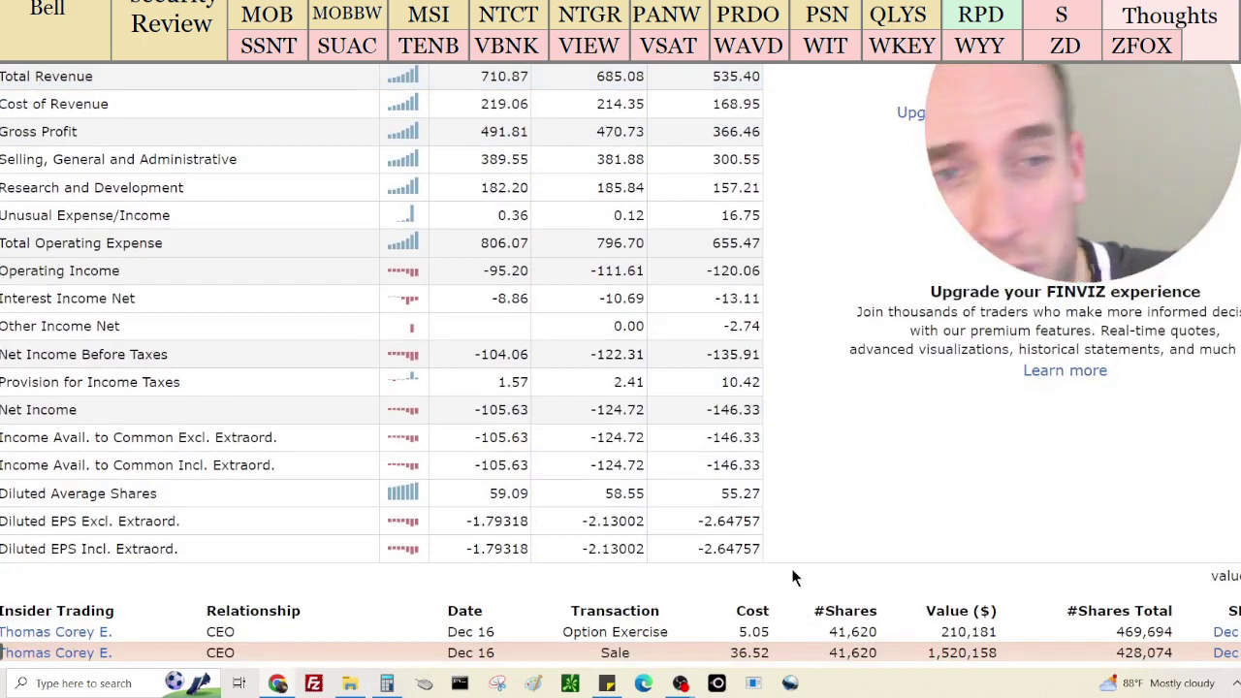
scroll(791, 568, "up", 2)
Open RPD's balance sheet and add its 2022 cash and equivalents of 207,290,000 to the running total
left_click(229, 225)
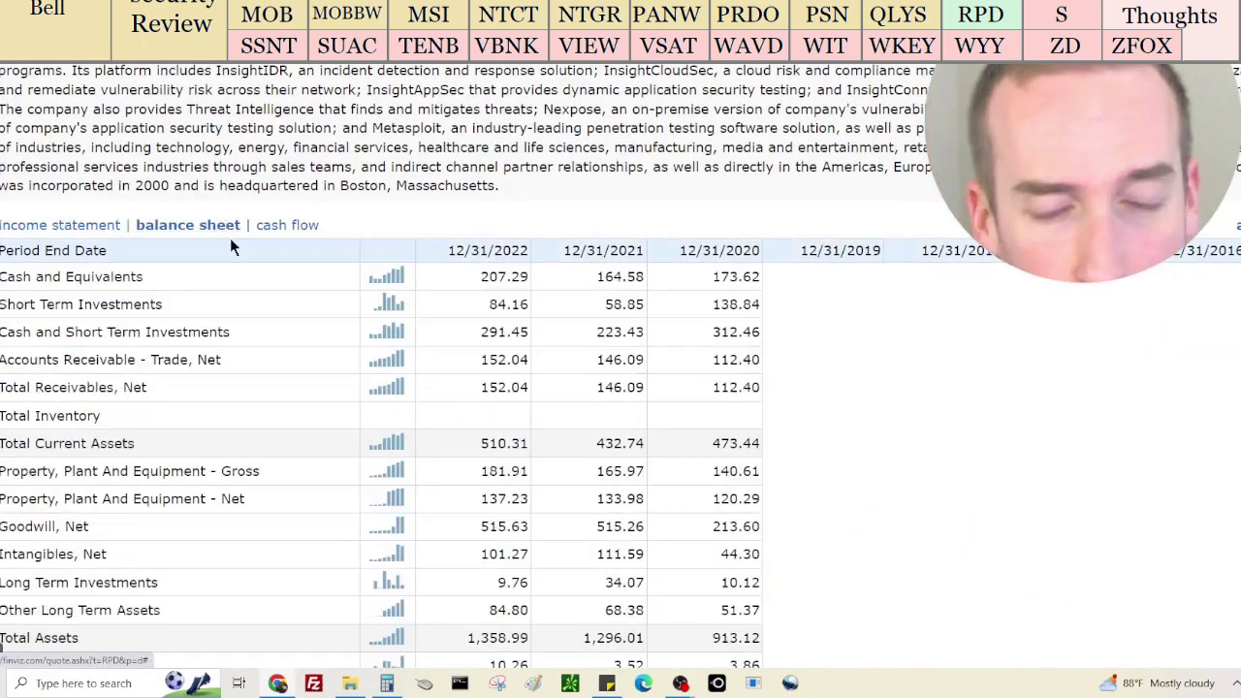
left_click(389, 683)
left_click_drag(705, 184, 790, 179)
key("plus")
type("207")
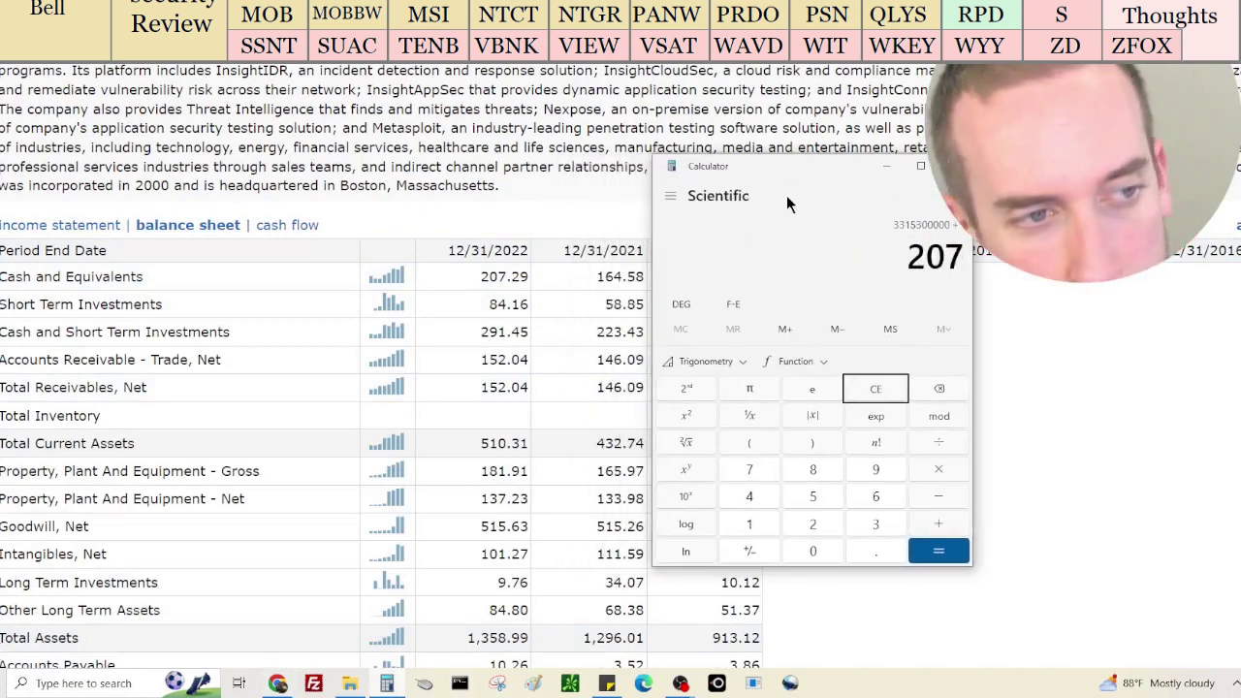
type("2900000")
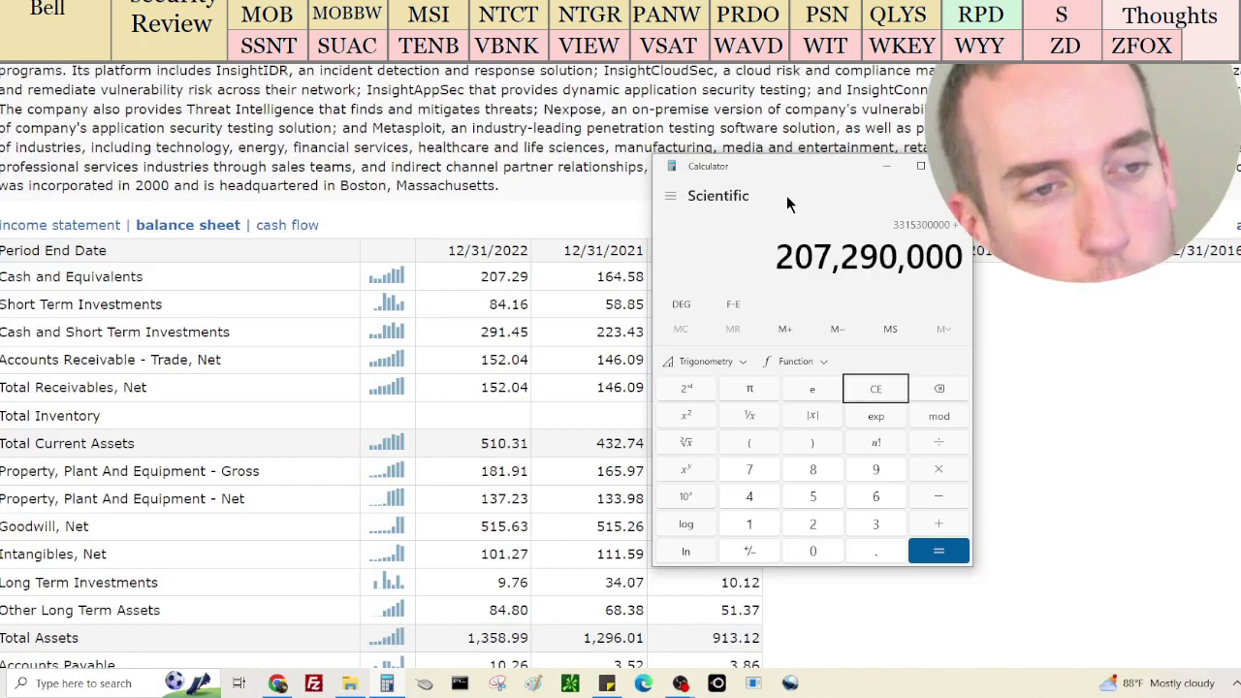
key("Return")
Subtract RPD's 2022 total debt of 815,950,000 from the running total
scroll(599, 138, "down", 1)
scroll(599, 137, "down", 3)
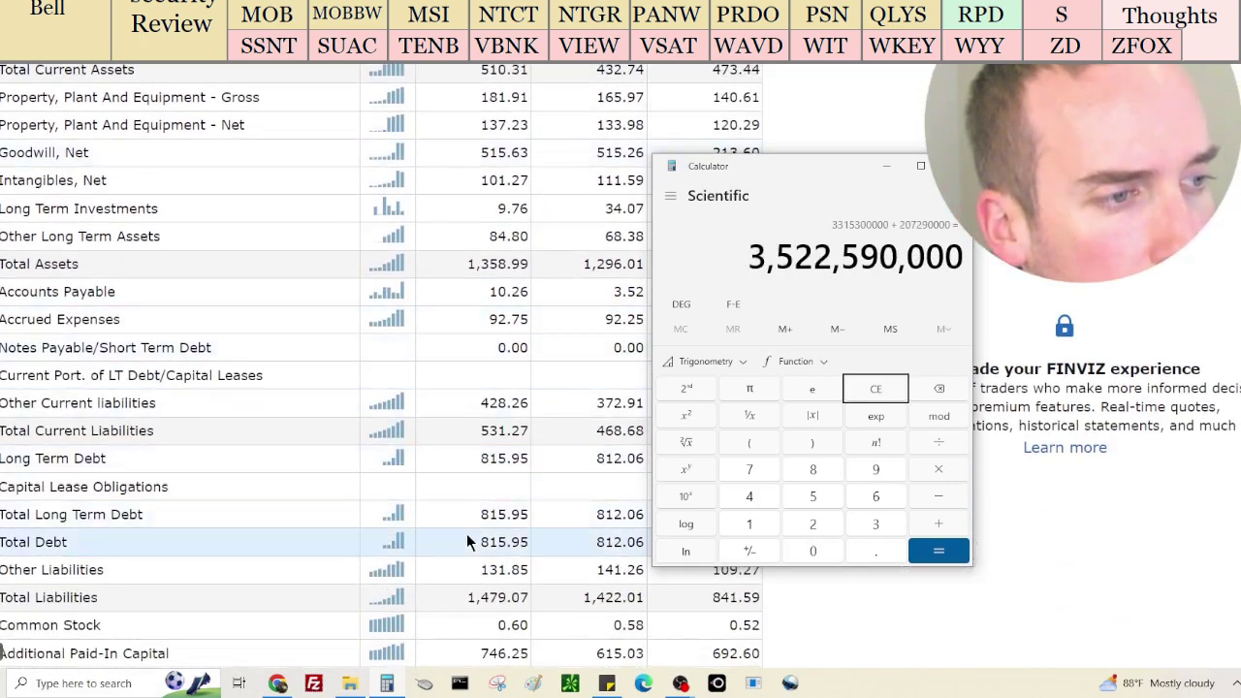
type("815")
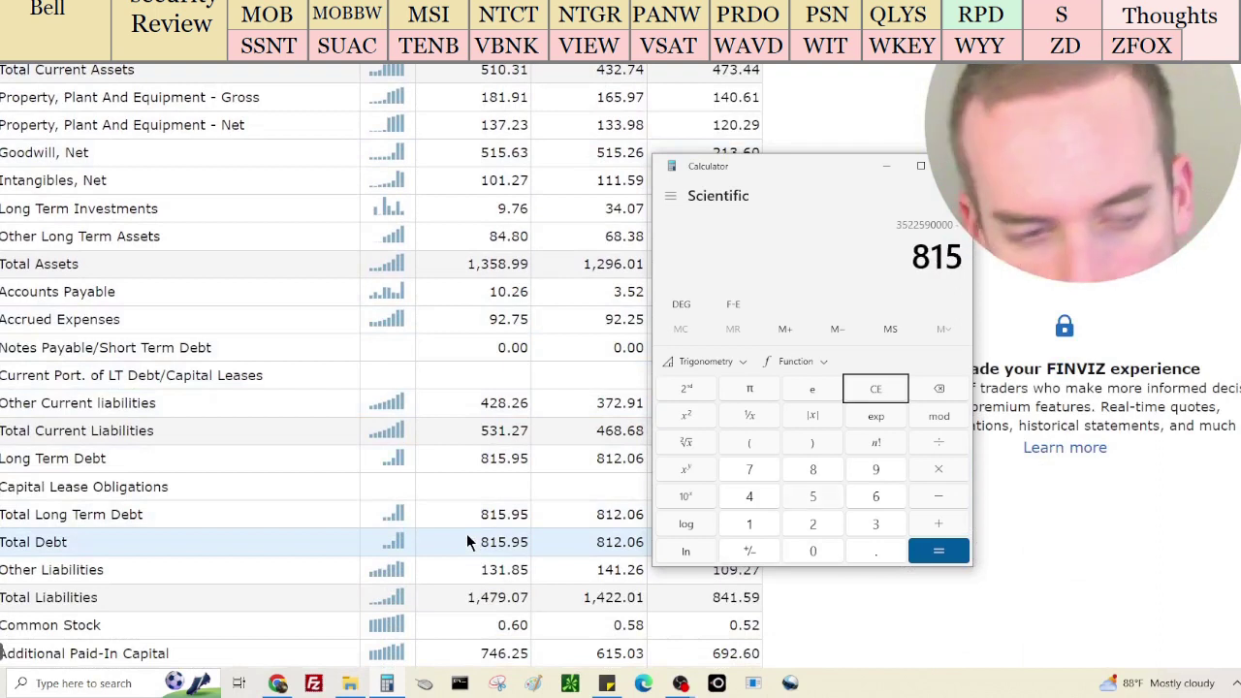
type(",950,000")
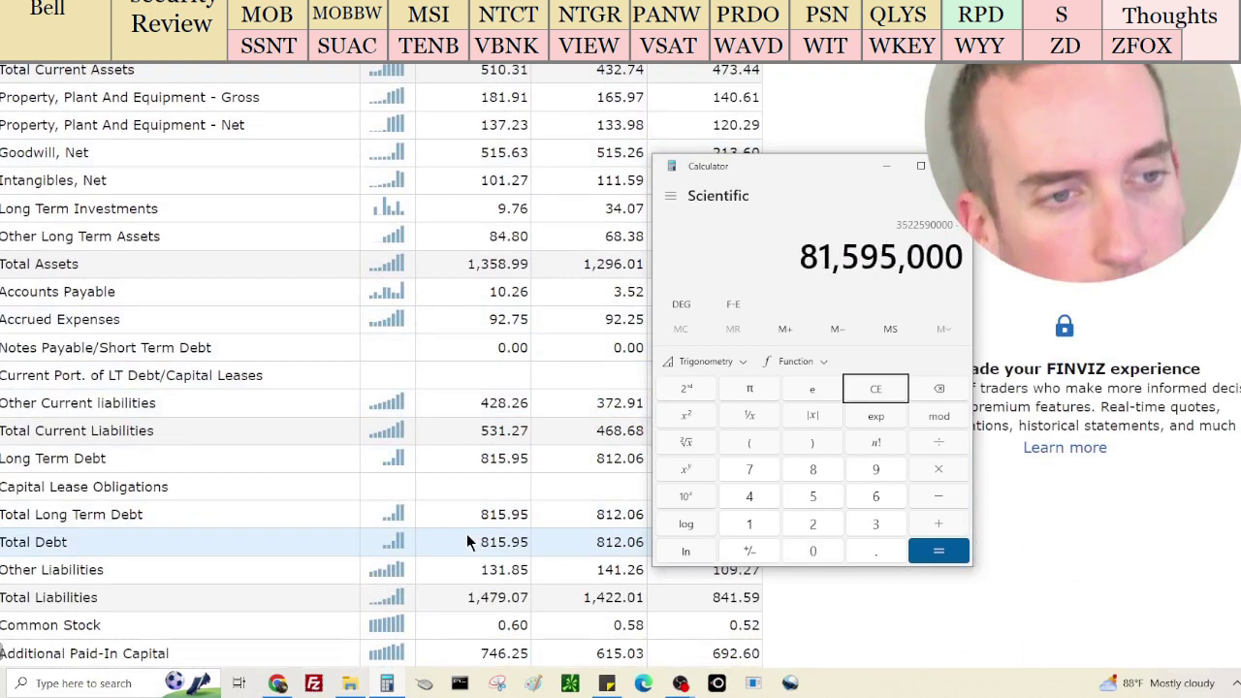
key("Return")
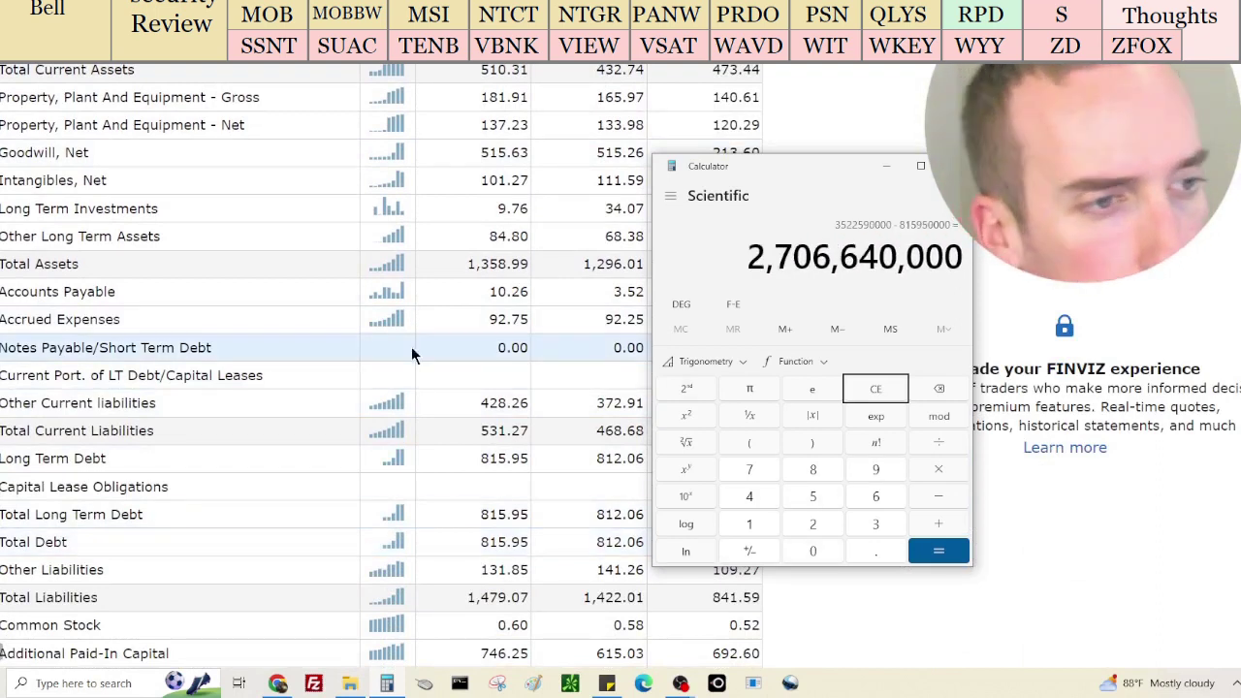
Divide RPD's running total by its share float of 58,300,000 and compare the quotient with the current share price
left_click(1072, 282)
scroll(1072, 282, "down", 1)
scroll(504, 456, "down", 2)
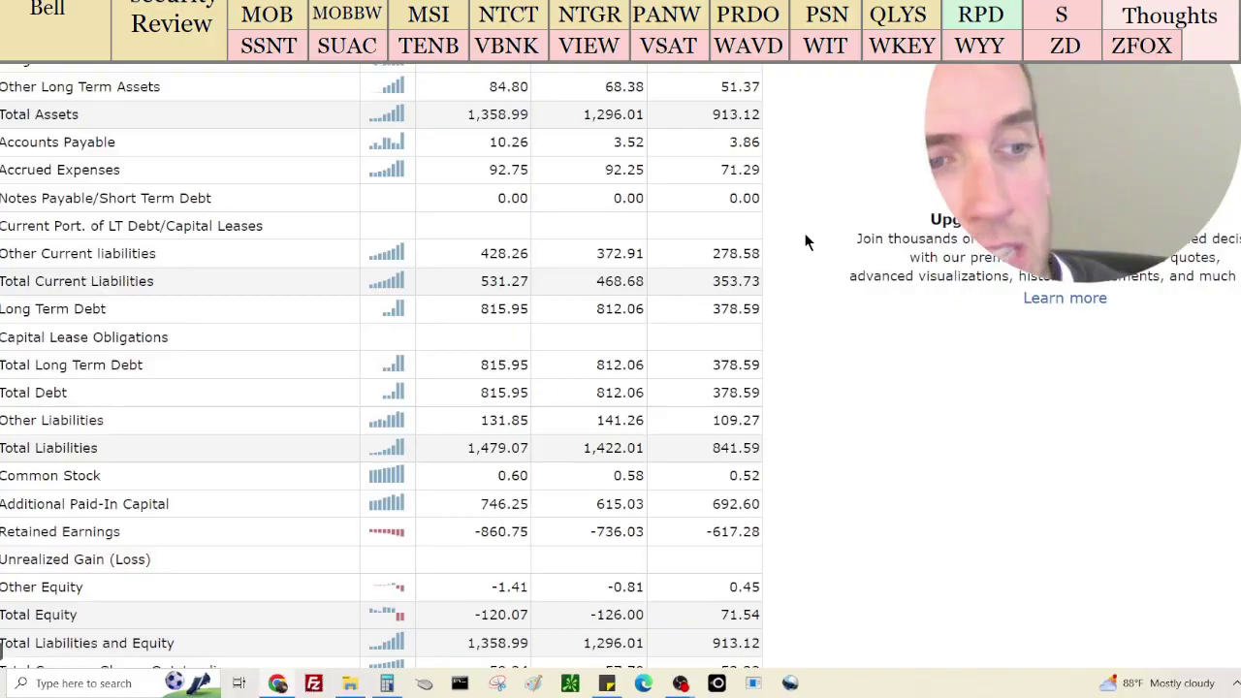
scroll(785, 236, "up", 10)
scroll(784, 236, "up", 12)
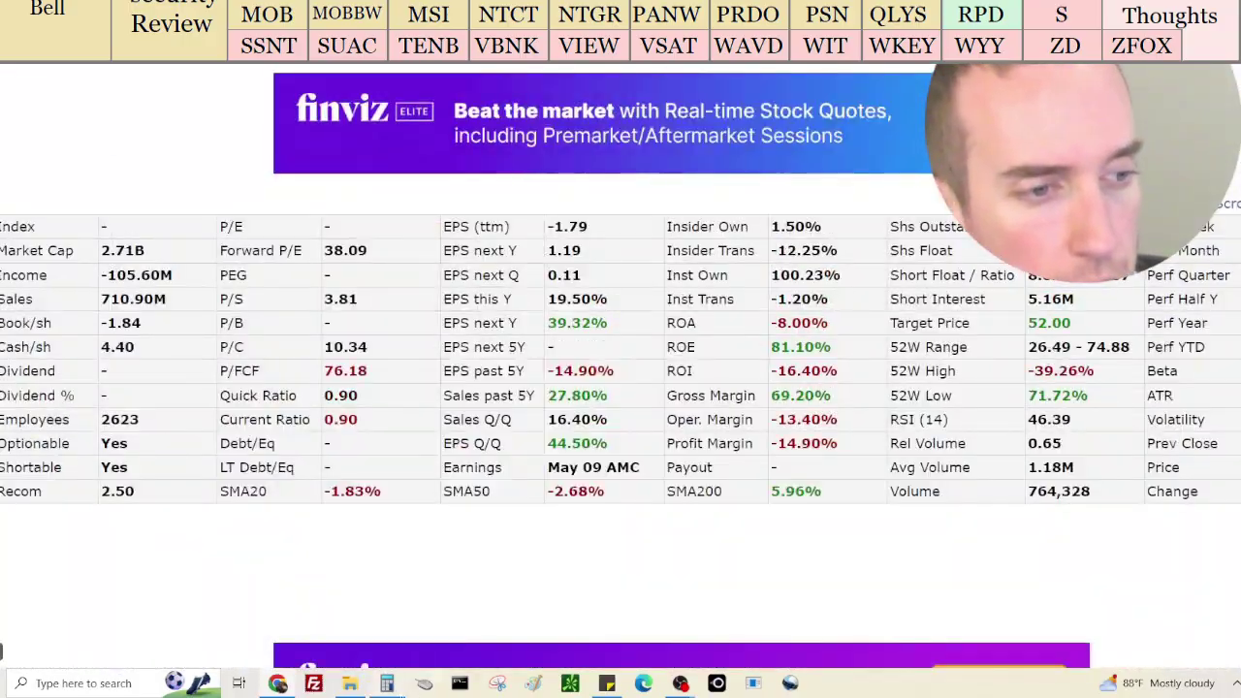
left_click(385, 682)
key("minus")
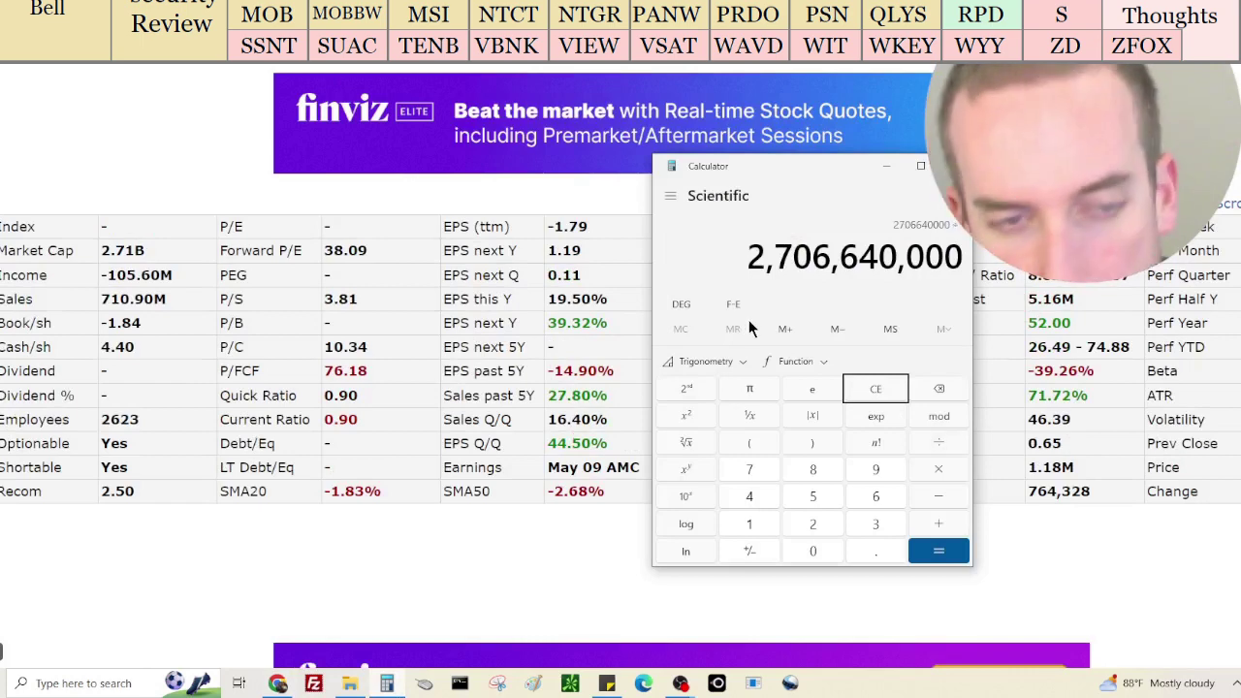
type("58300000")
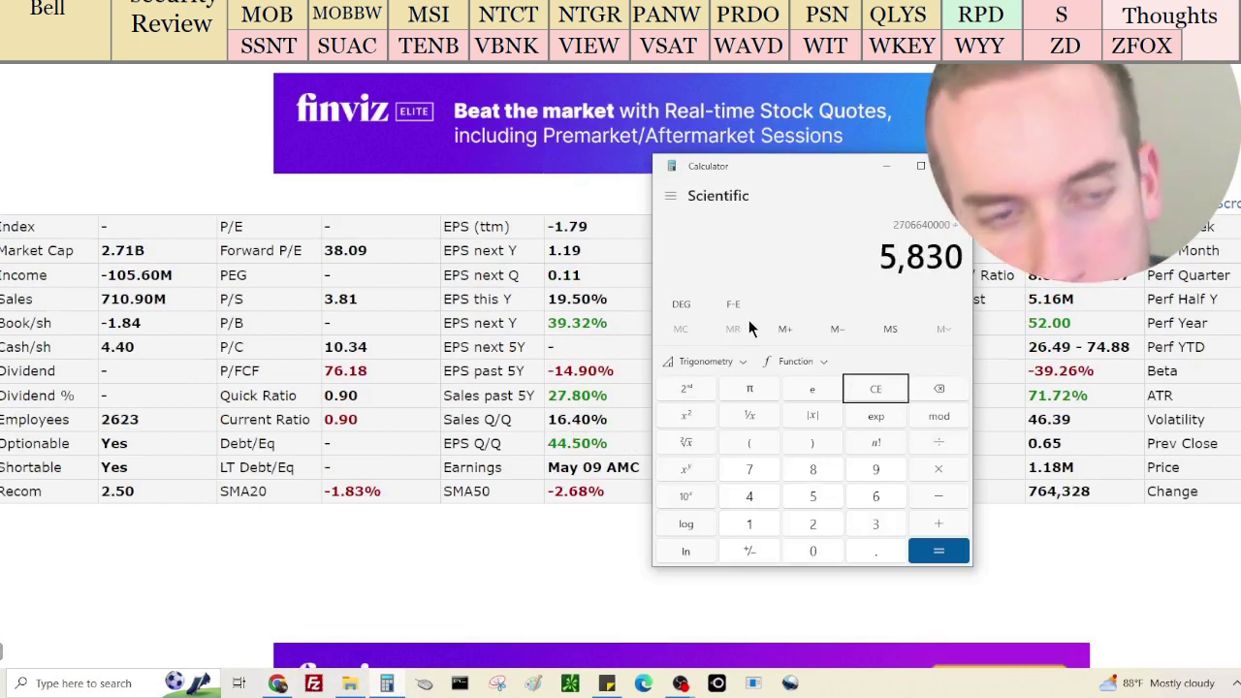
key("Return")
scroll(326, 368, "up", 4)
scroll(3, 652, "down", 3)
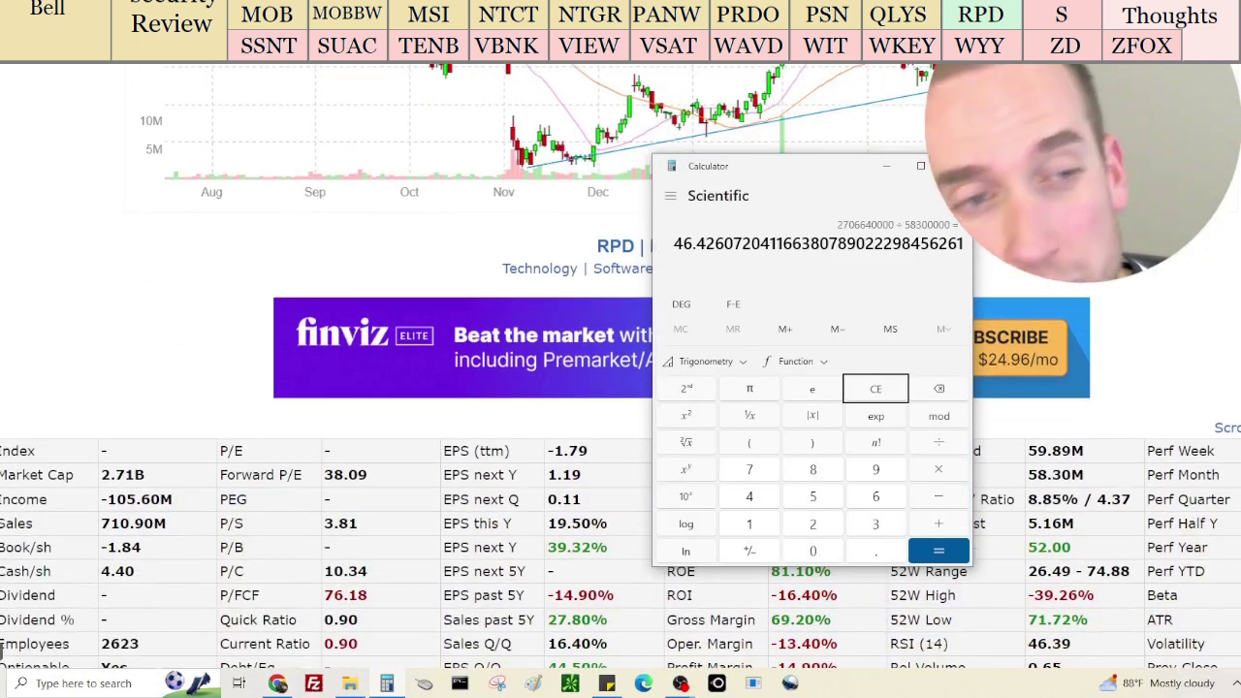
Add RPD to the PASS list in the cybersecurity stocks sticky note
left_click(3, 652)
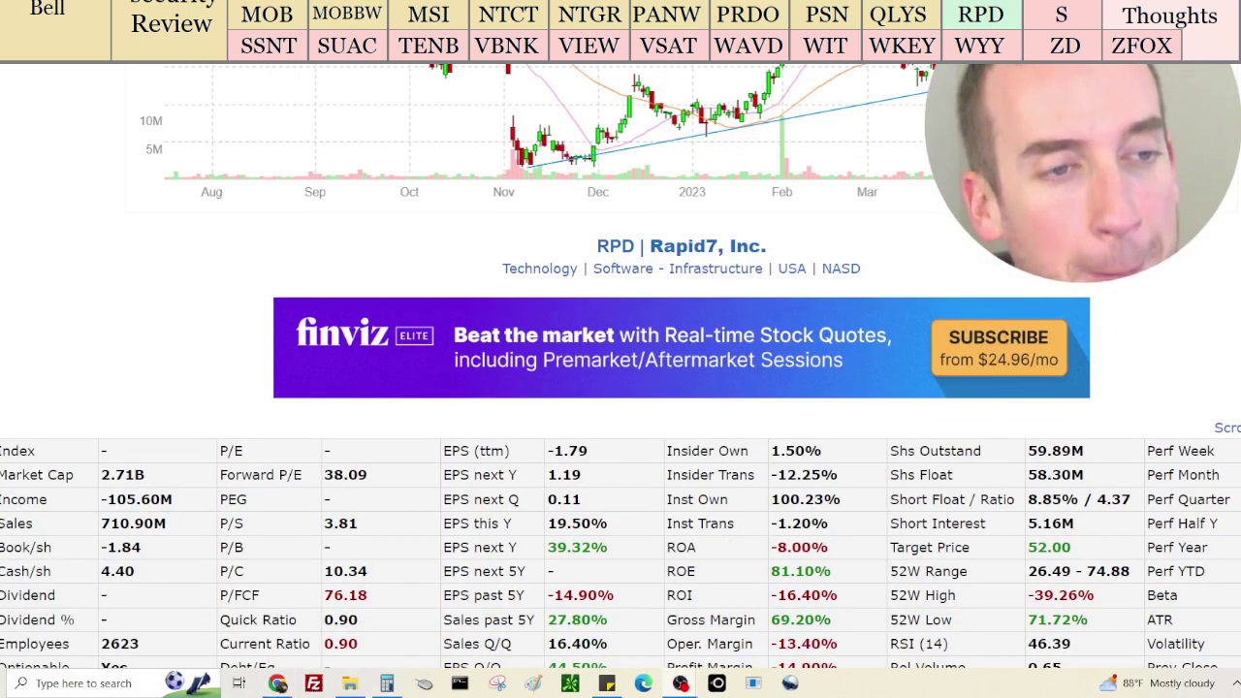
left_click(615, 685)
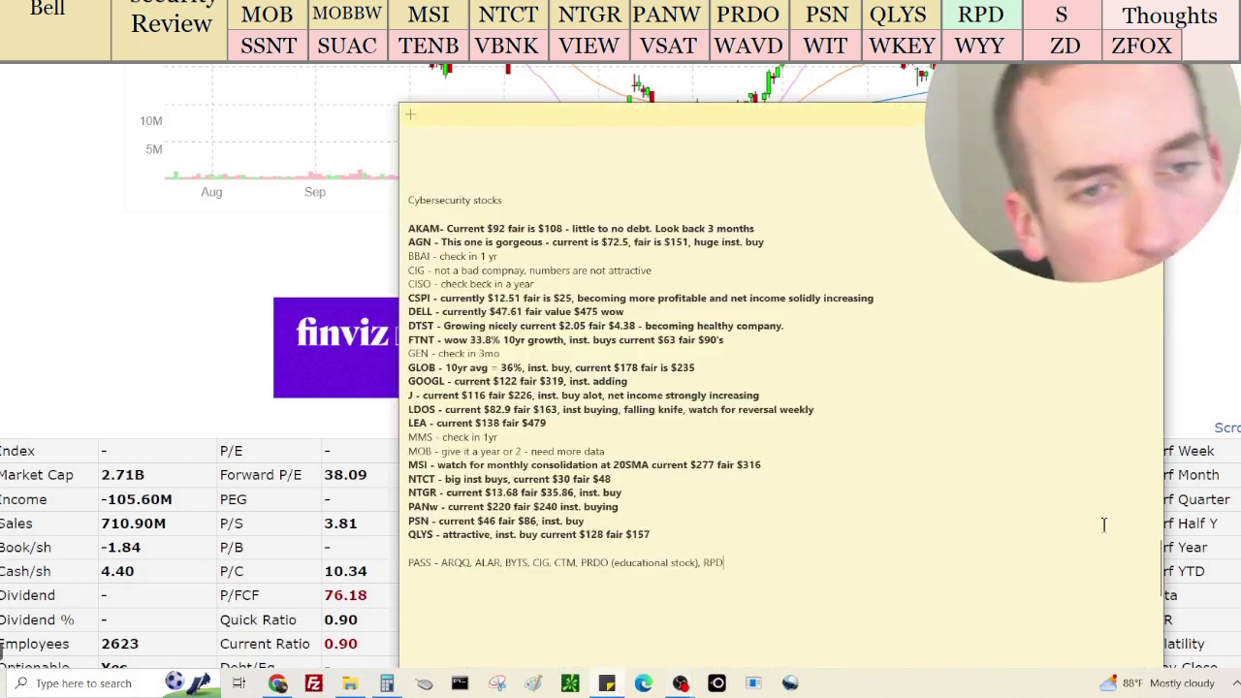
key("alt+Tab")
Go to the stock page for S (SentinelOne) and examine its price chart and key statistics
scroll(621, 349, "up", 3)
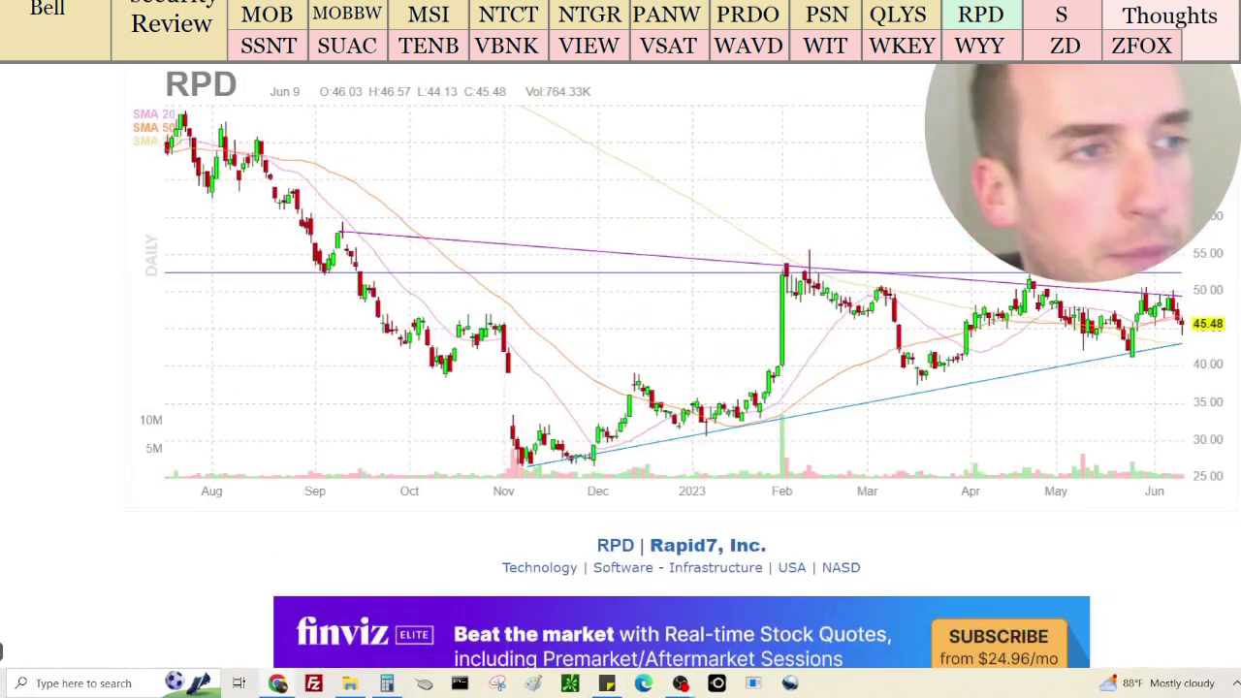
key("Right")
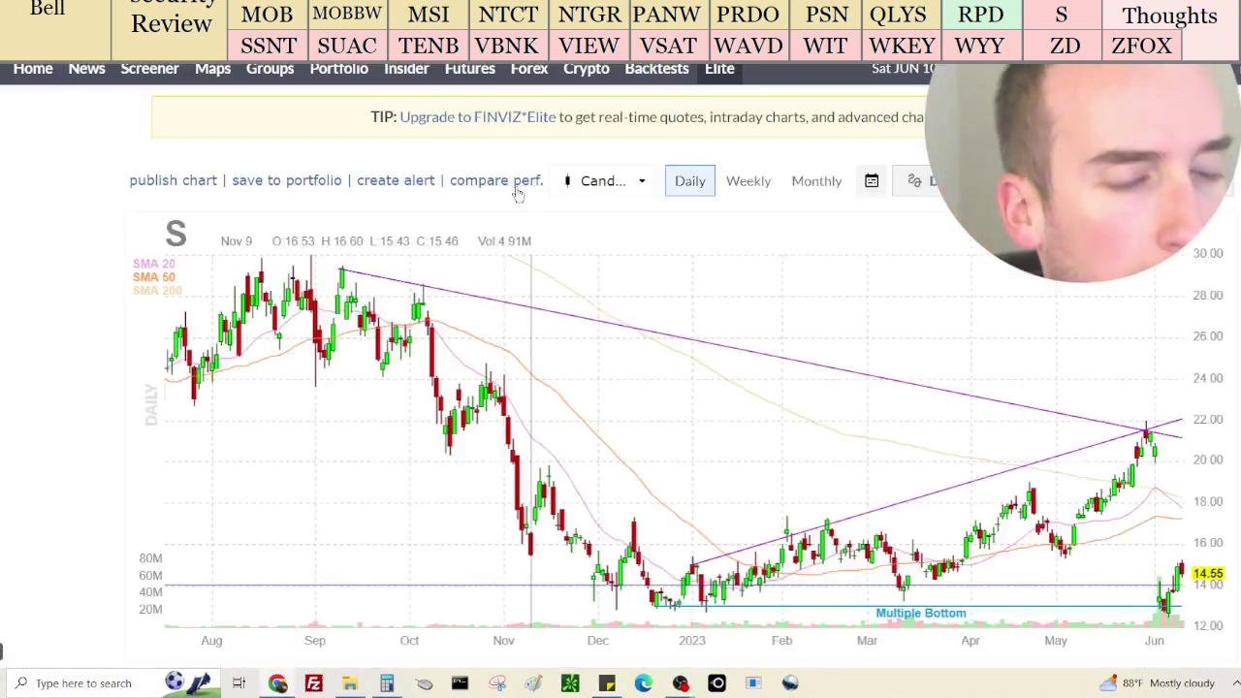
scroll(1195, 311, "down", 1)
scroll(1195, 310, "down", 4)
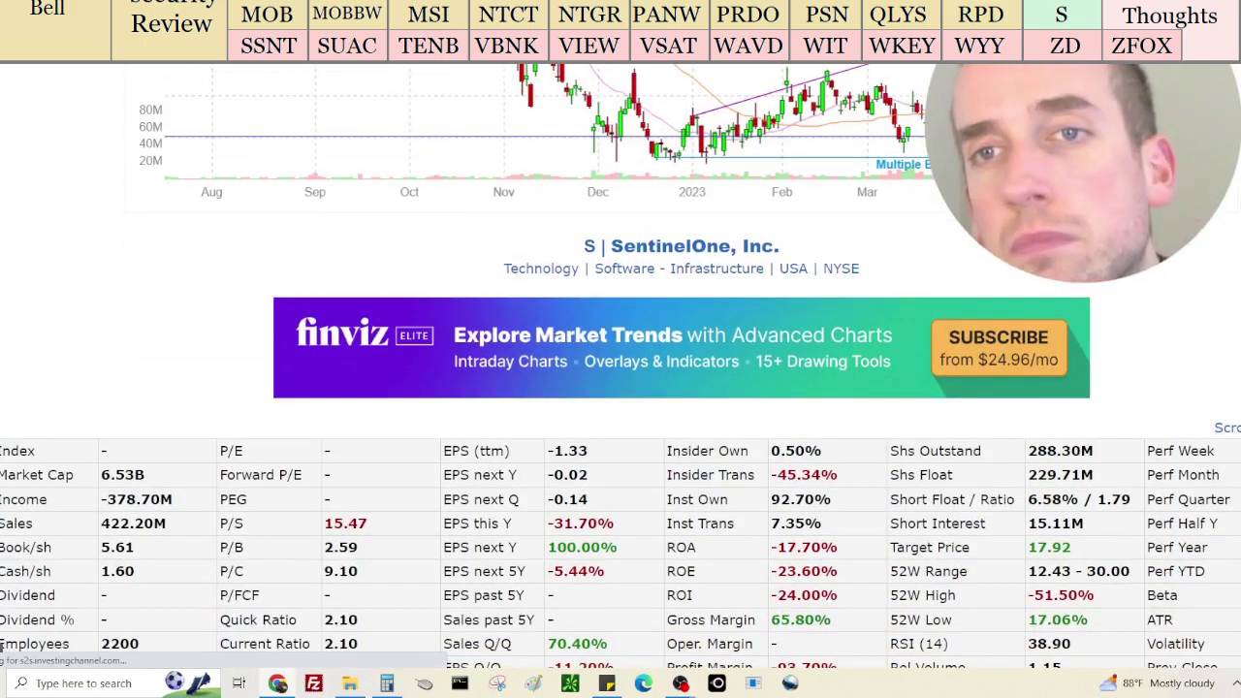
scroll(2, 655, "up", 1)
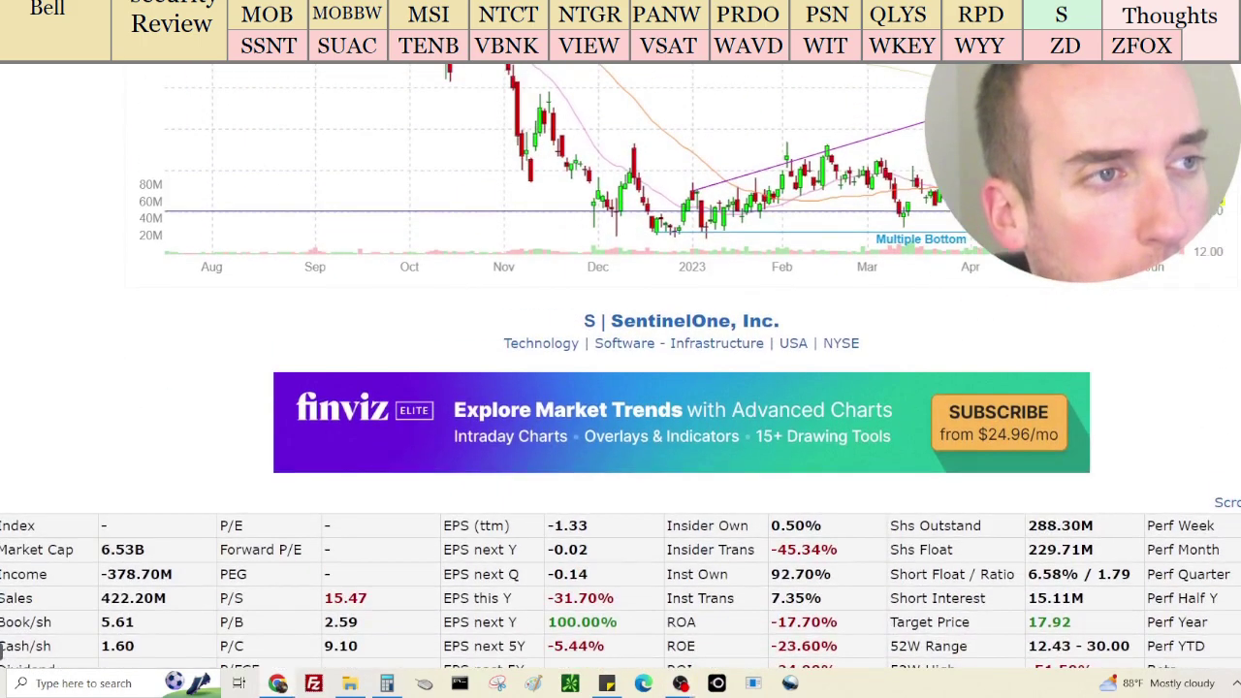
scroll(786, 460, "down", 1)
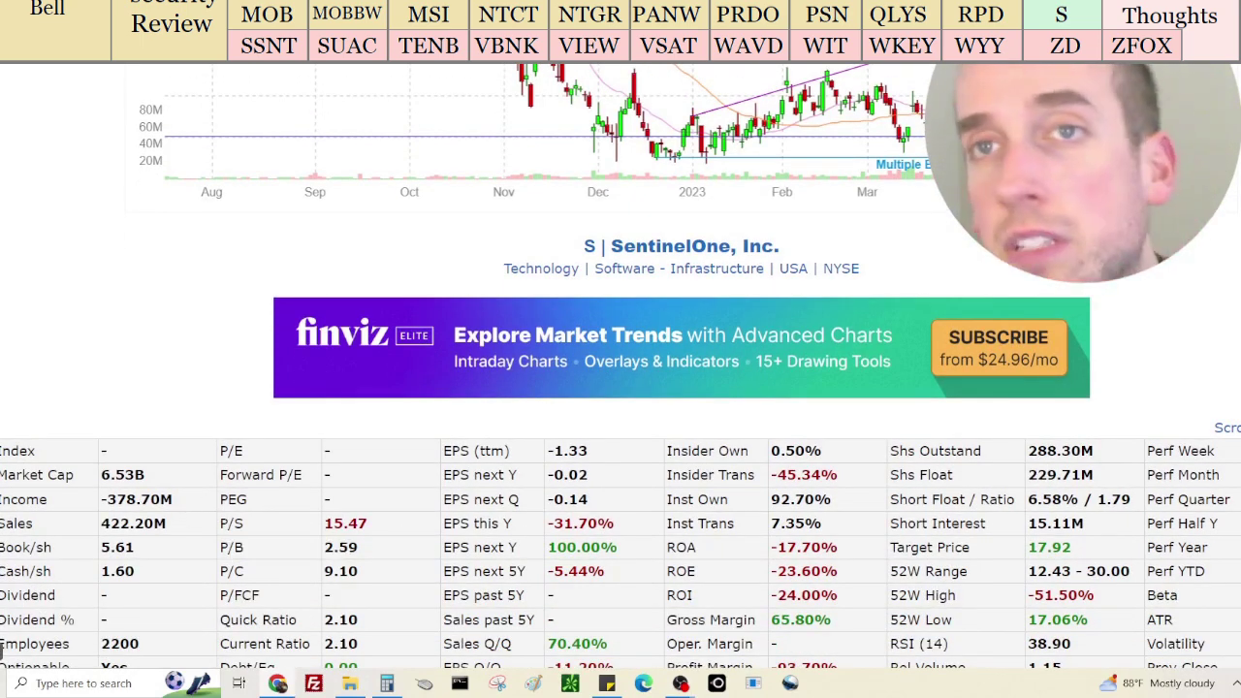
scroll(1041, 345, "down", 2)
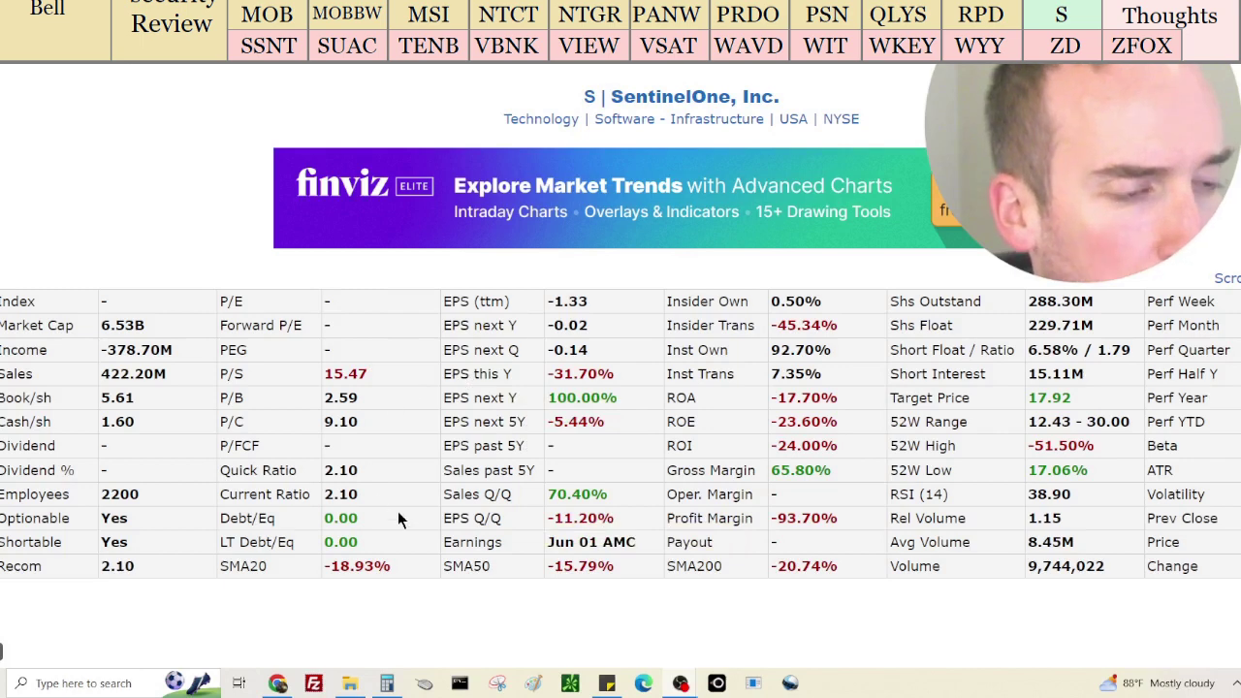
Check S's next-year EPS growth, quarter-over-quarter sales growth, insider transactions and institutional ownership
double_click(582, 398)
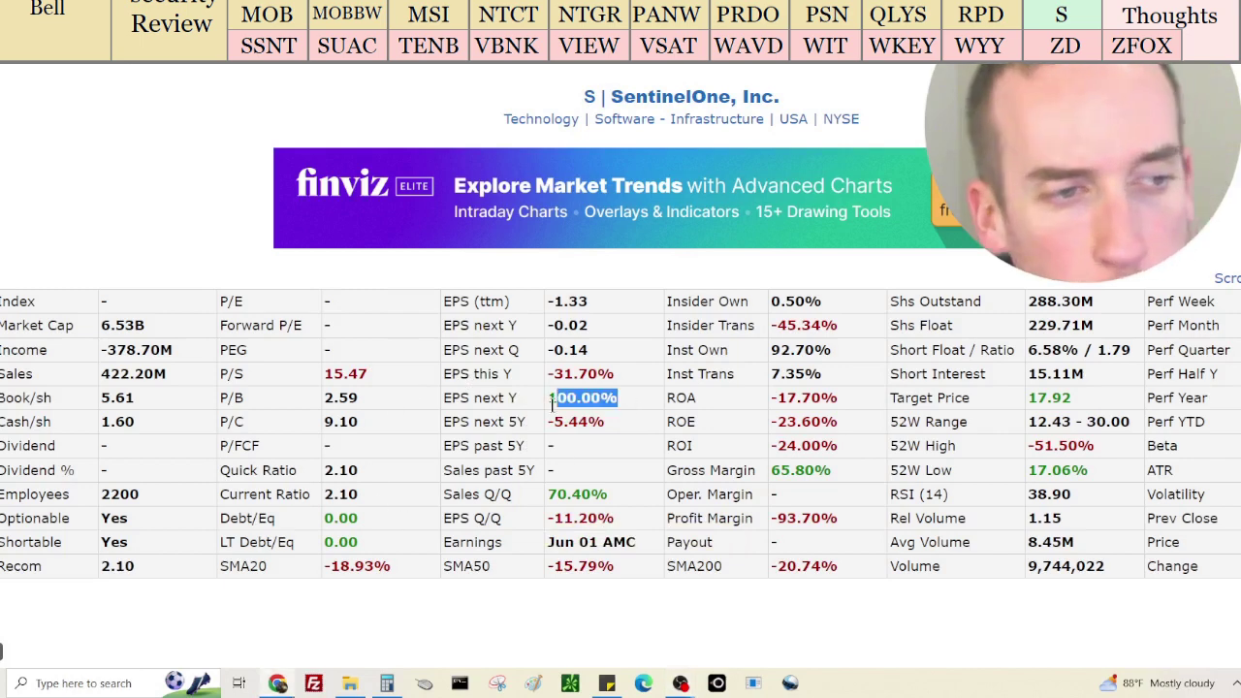
left_click(590, 414)
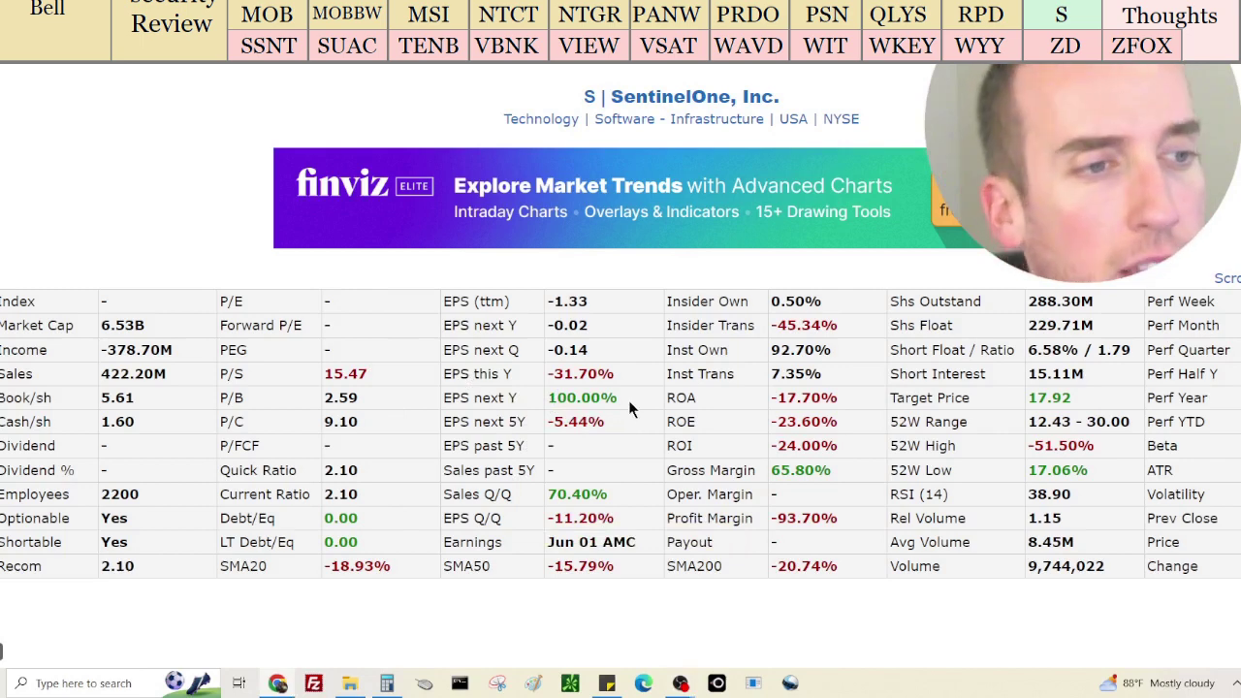
triple_click(601, 491)
left_click(624, 496)
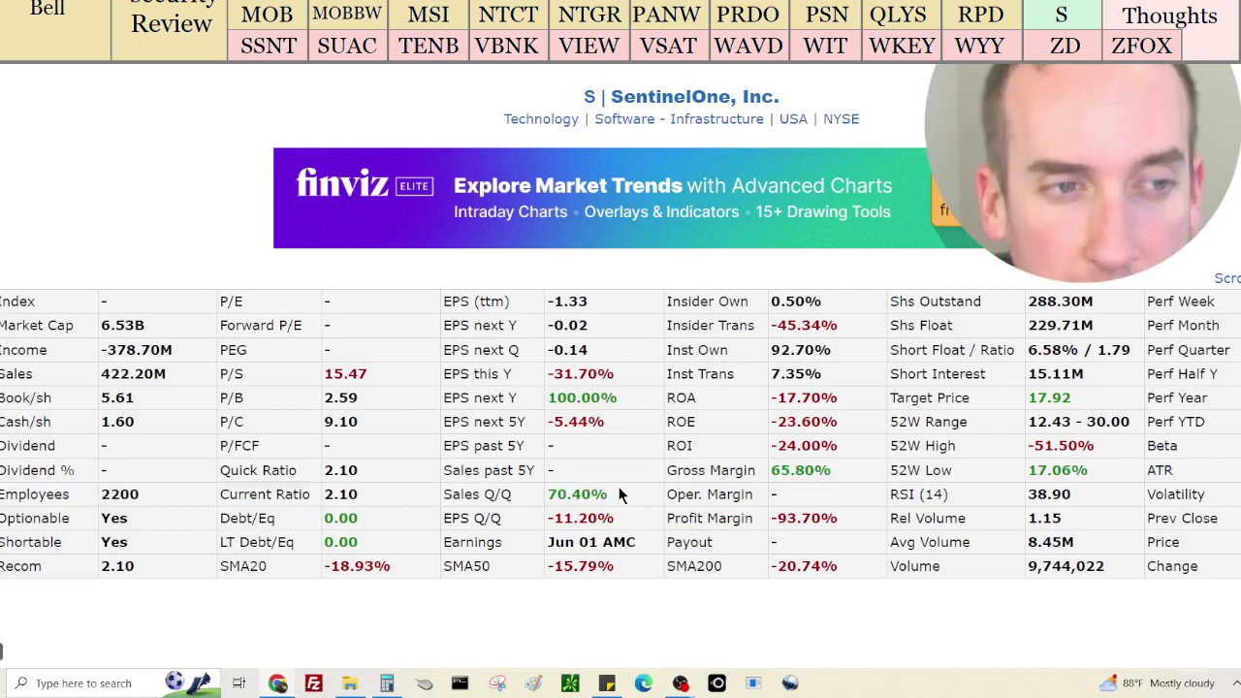
double_click(849, 329)
left_click(826, 349)
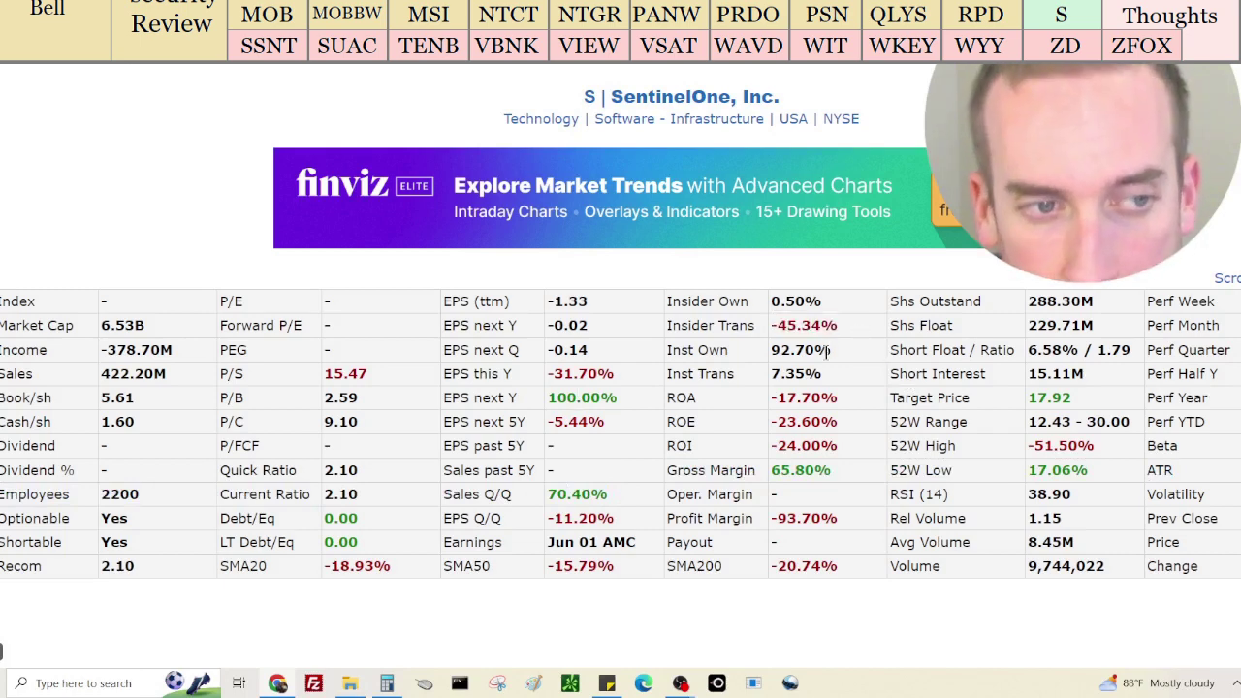
left_click_drag(853, 351, 766, 354)
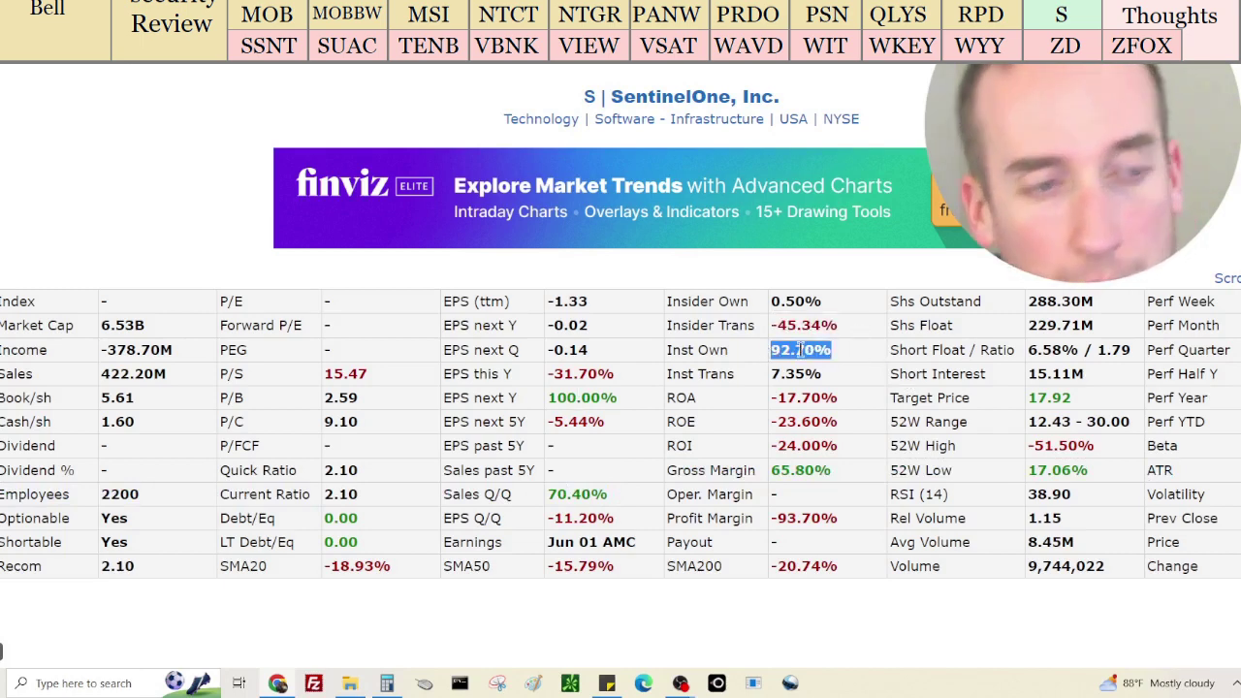
left_click(799, 349)
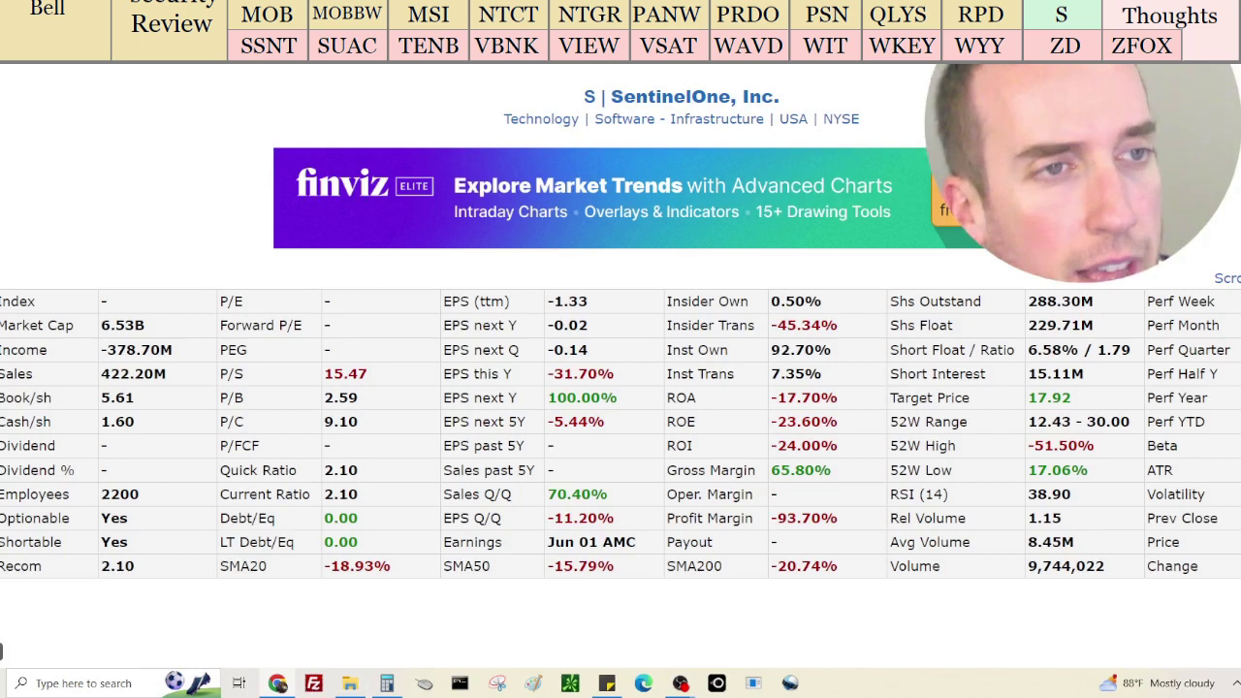
Look up S's institutional ownership on Fintel and return to its Finviz chart and statistics
key("ctrl+Tab")
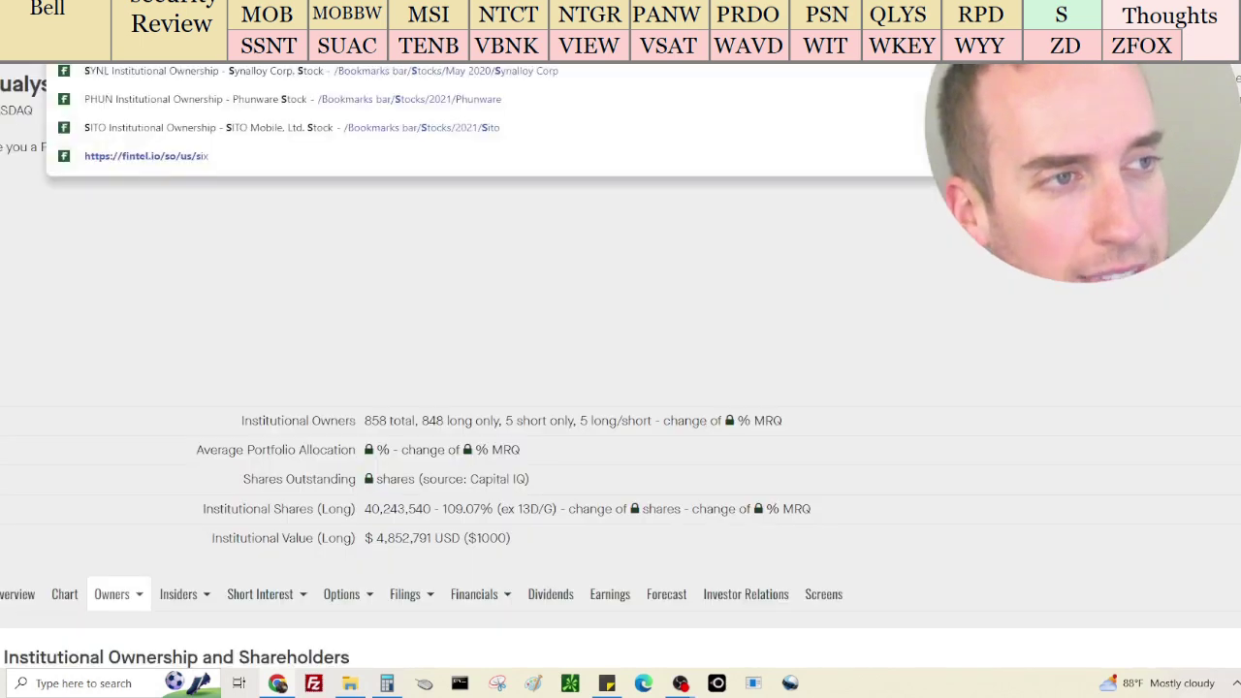
key("Return")
key("ctrl+l")
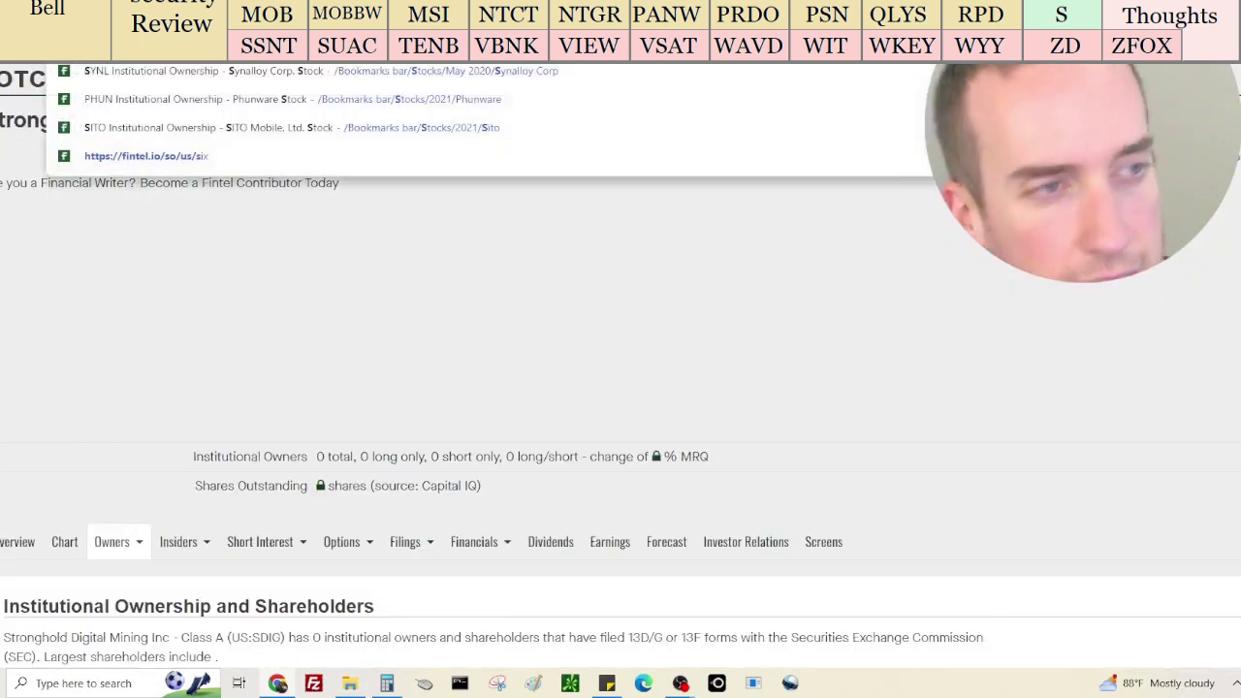
key("Return")
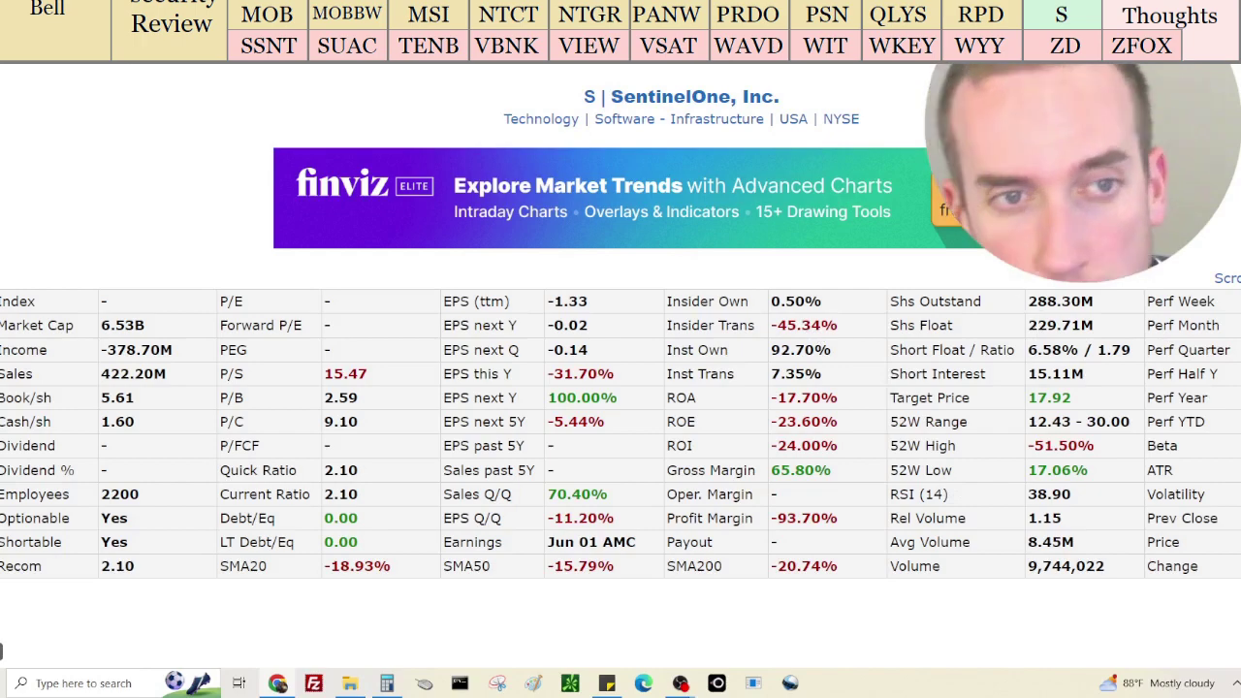
scroll(1034, 325, "up", 2)
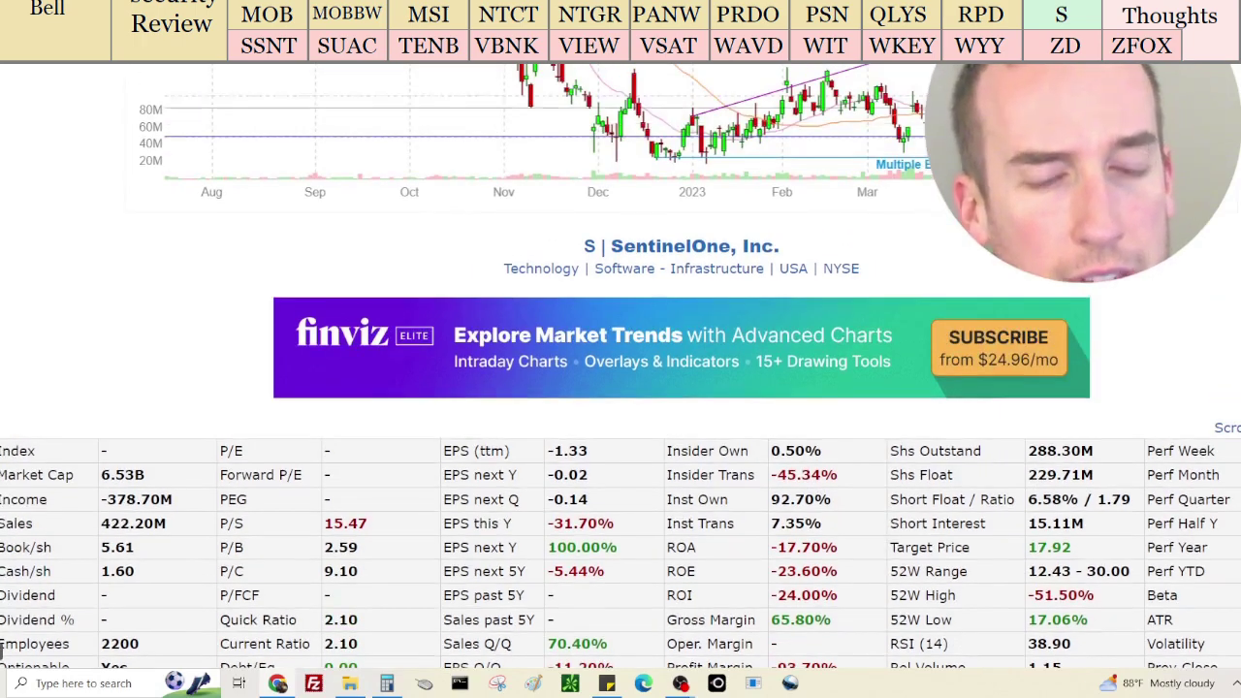
scroll(2, 655, "down", 2)
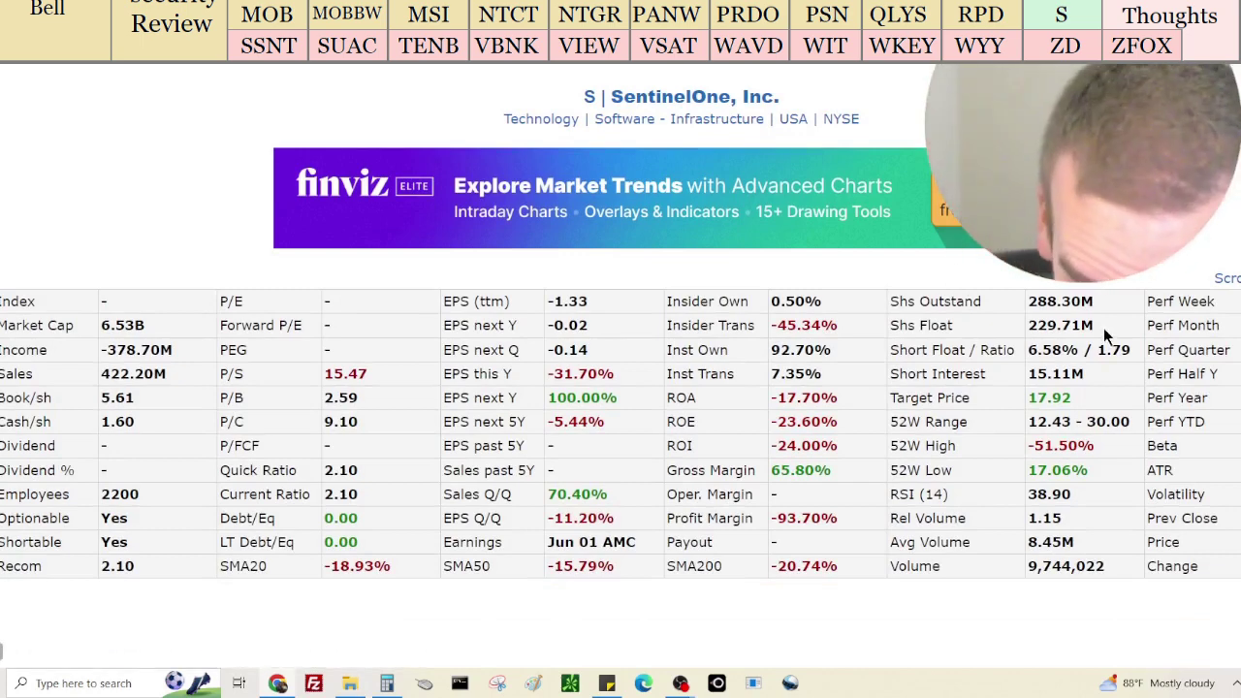
Start a fresh calculation for S, subtracting its net loss of 378,700,000 from its sales of 422,200,000
left_click(390, 685)
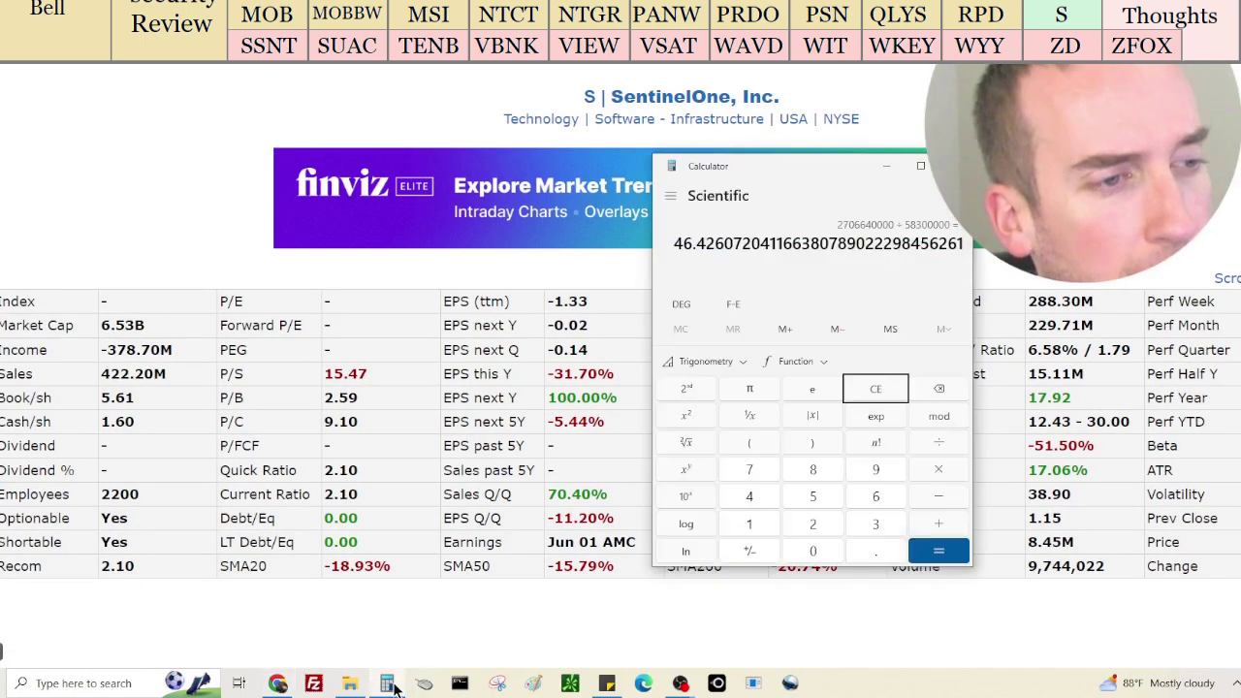
left_click(875, 388)
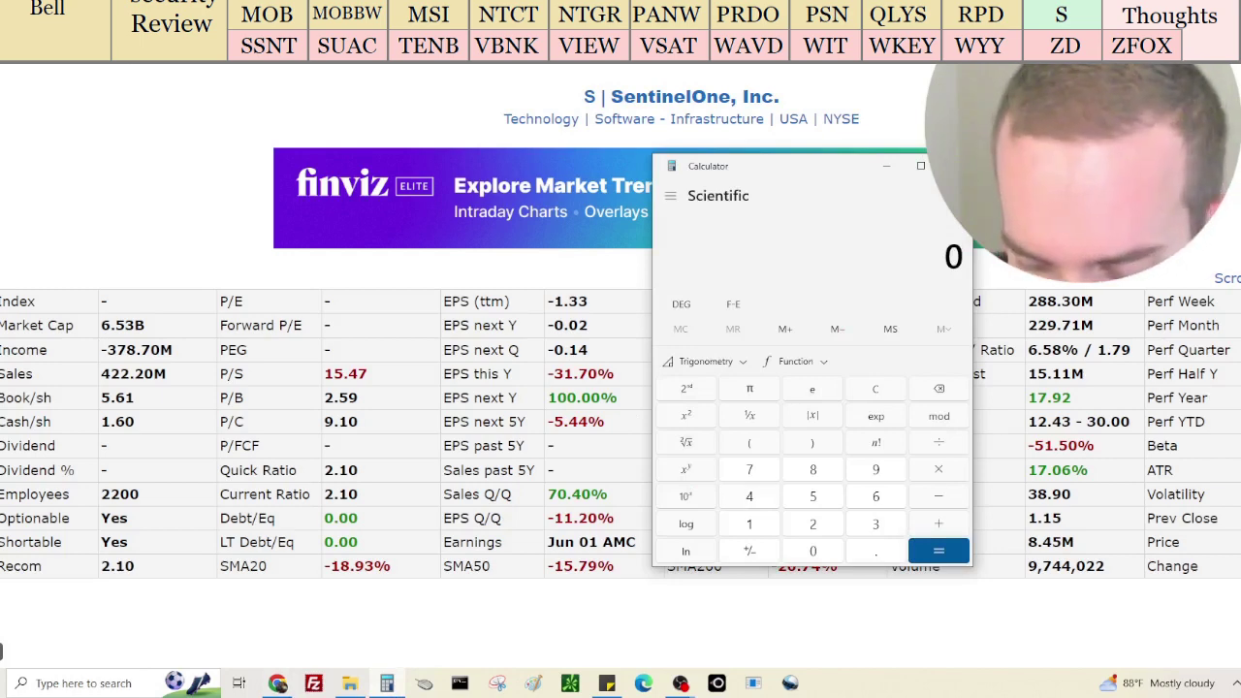
type("422200000")
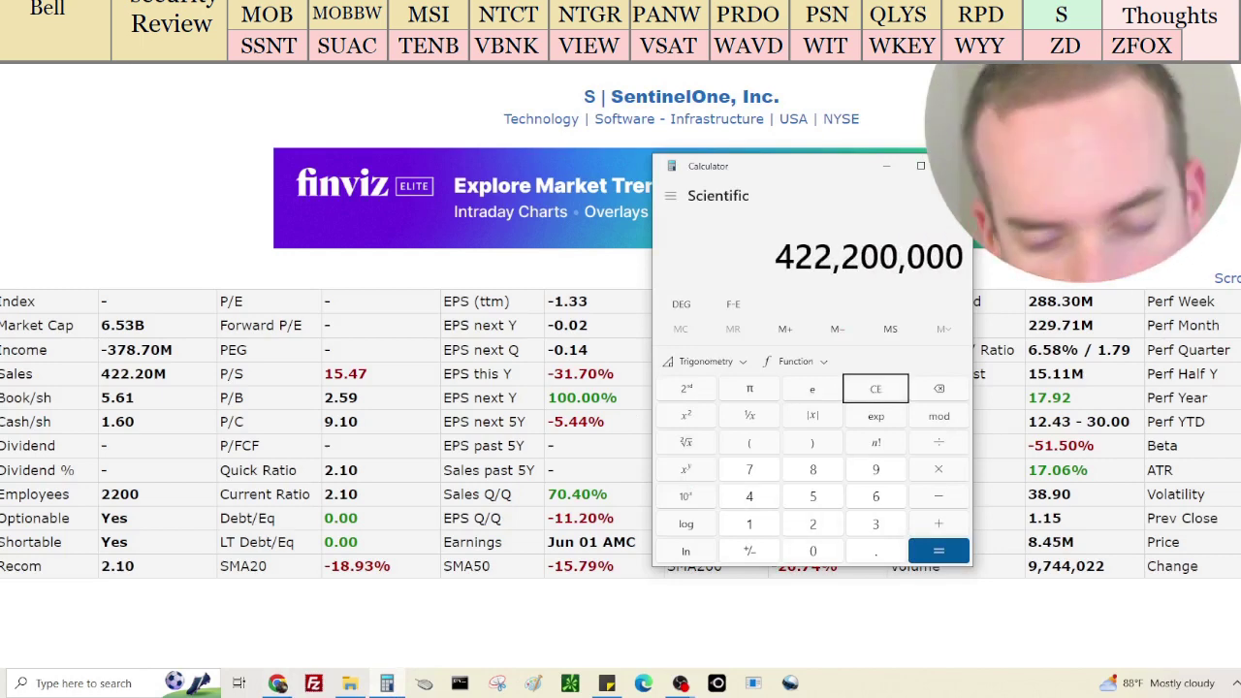
type("37")
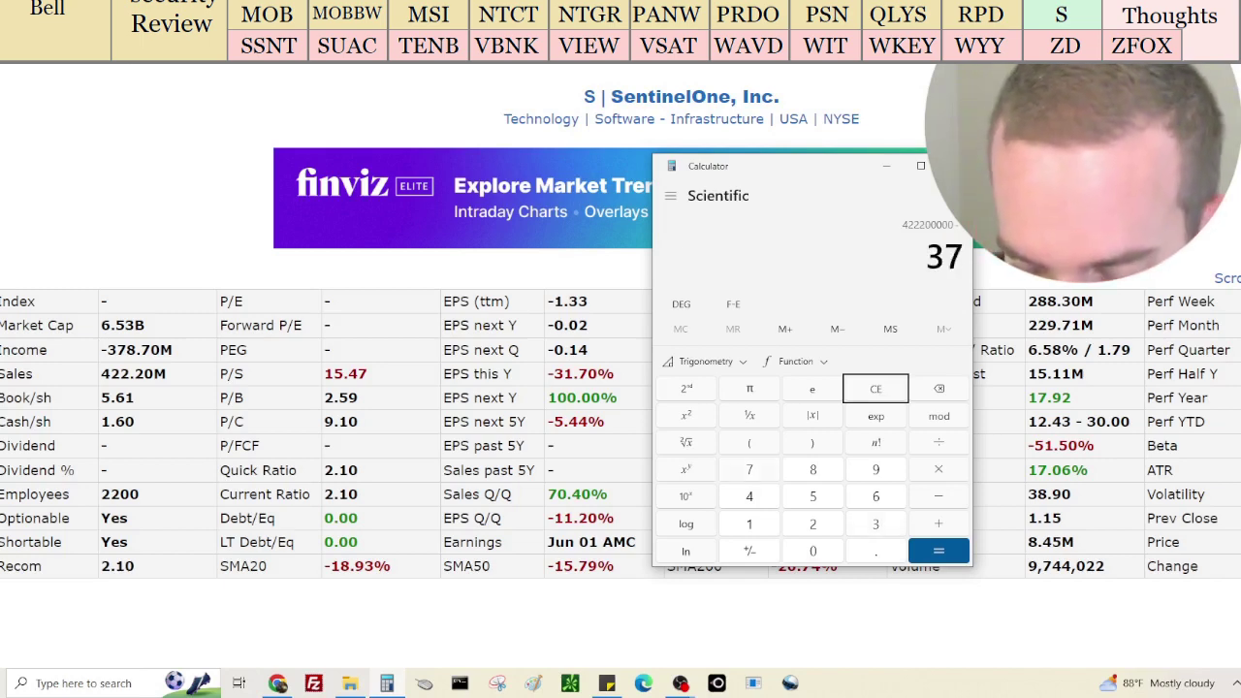
type("8700000")
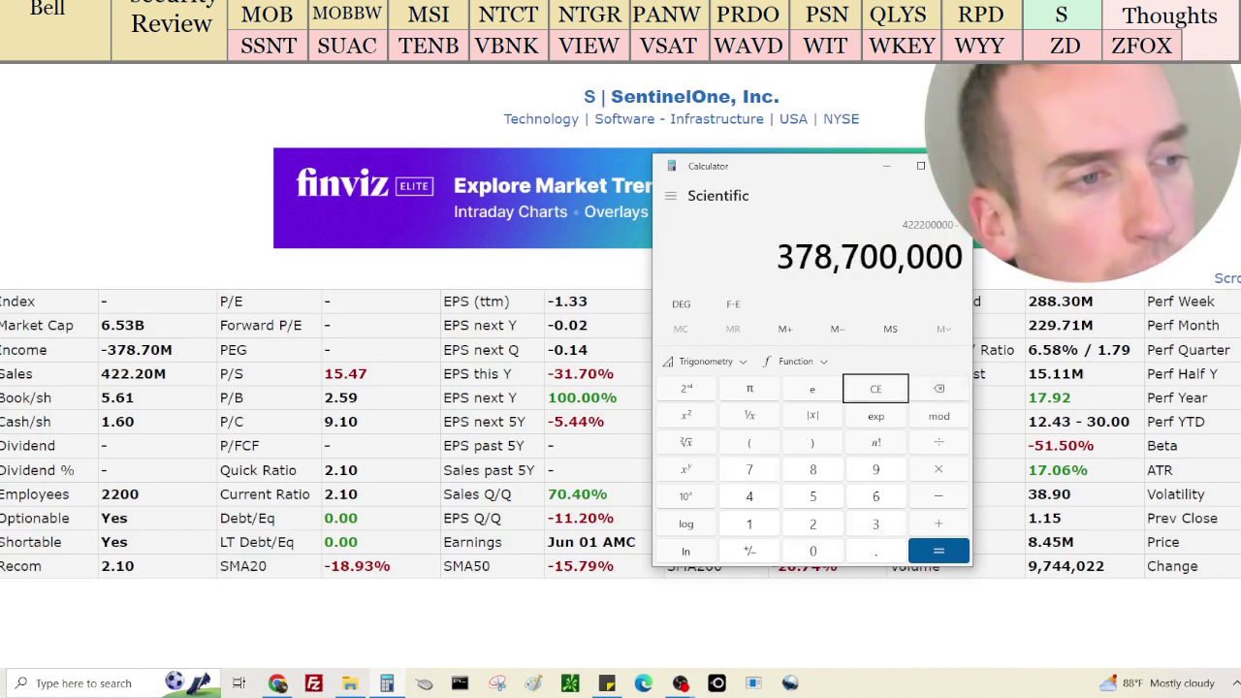
key("Return")
Add S's market cap of 6,530,000,000 to the running total
type("6")
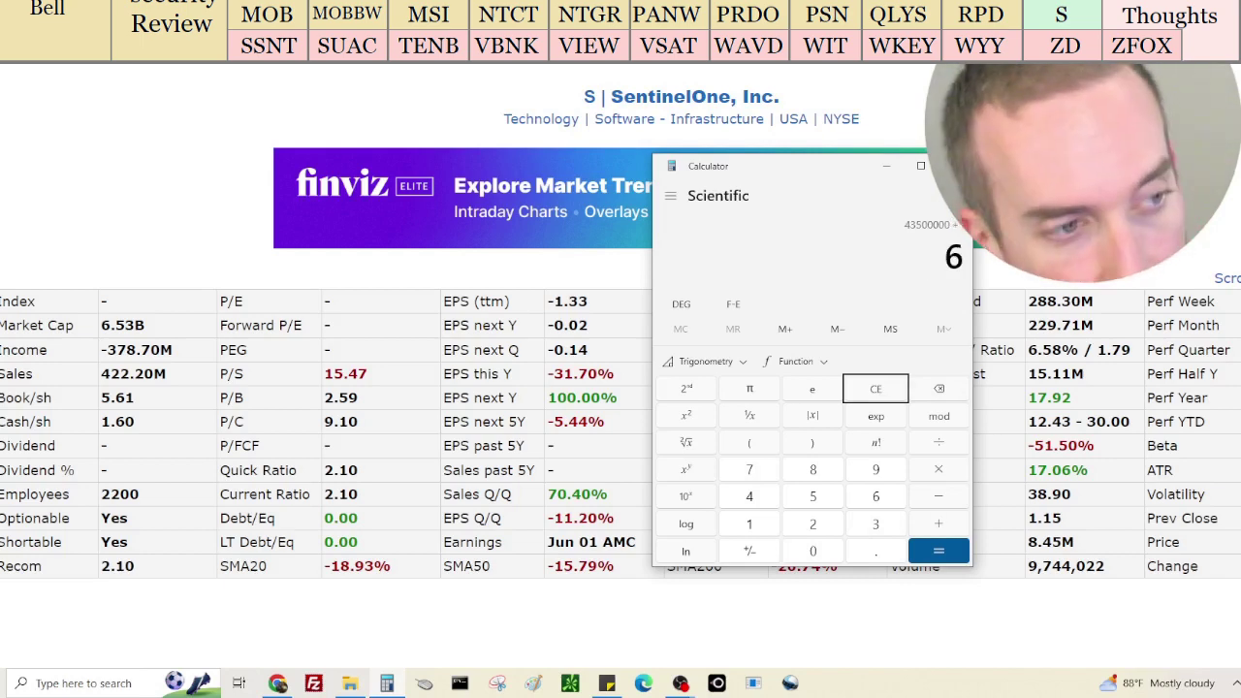
type(",530,000,000")
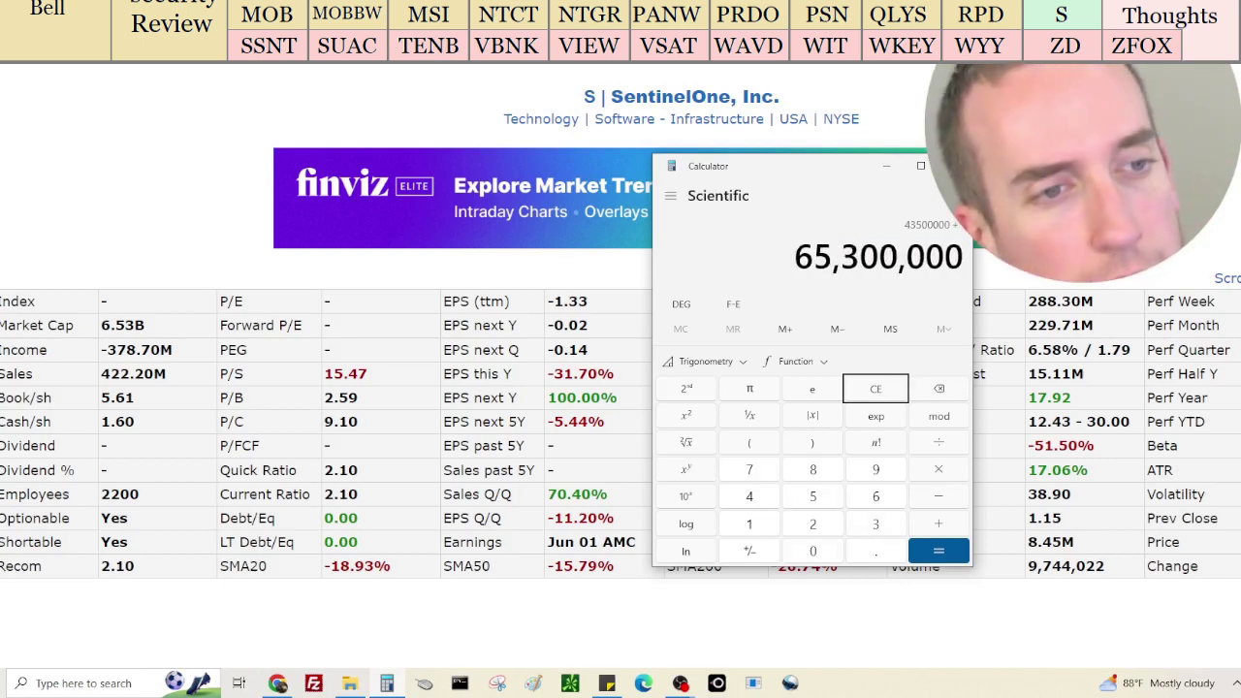
key("Return")
Examine S's income statement, comparing total revenue, operating expense and net income across the reported periods
scroll(329, 388, "down", 15)
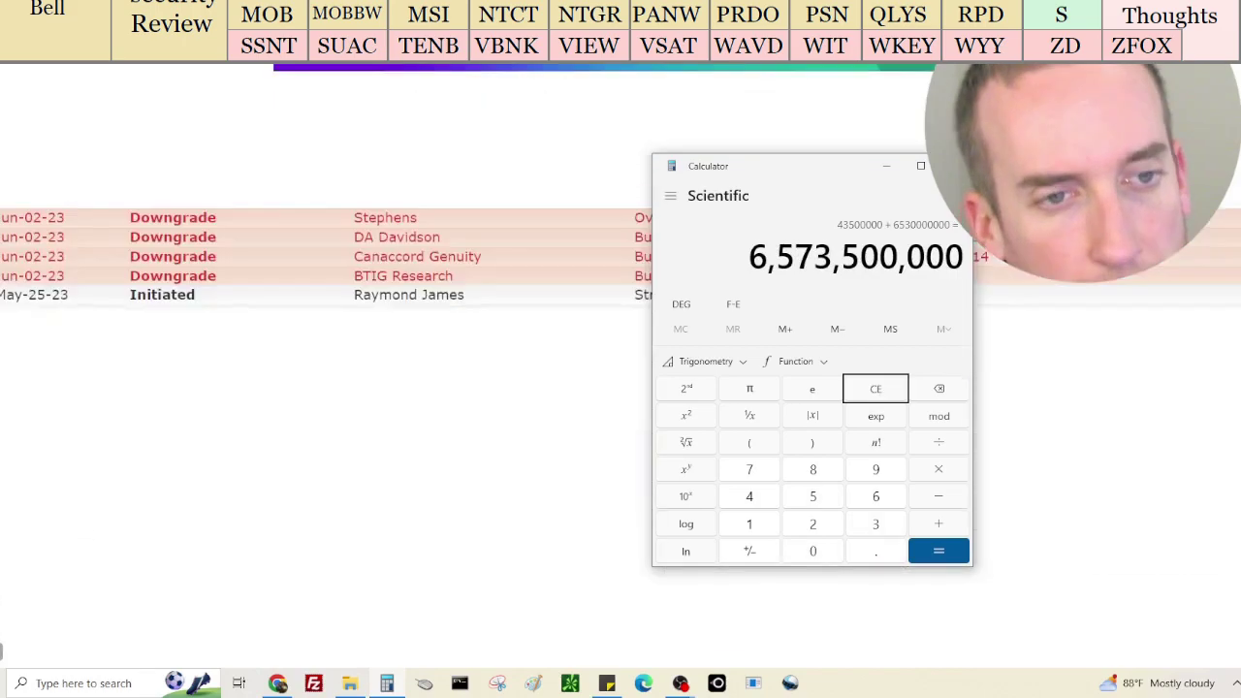
scroll(562, 208, "down", 5)
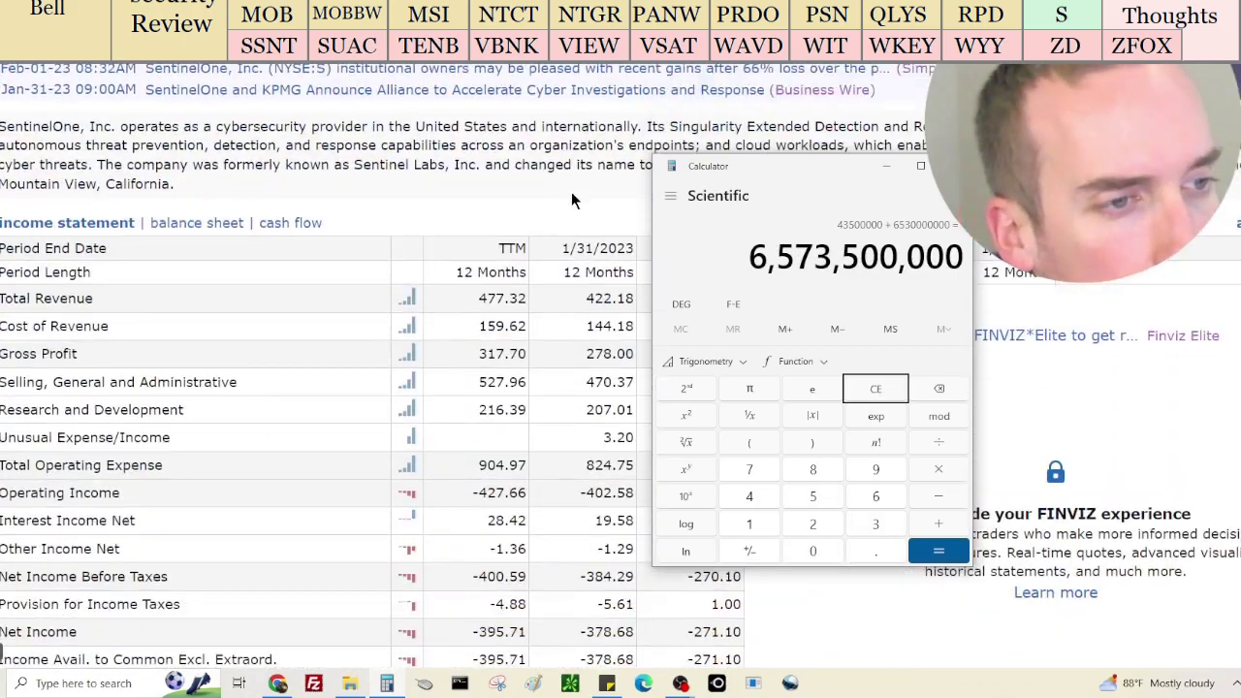
left_click(574, 172)
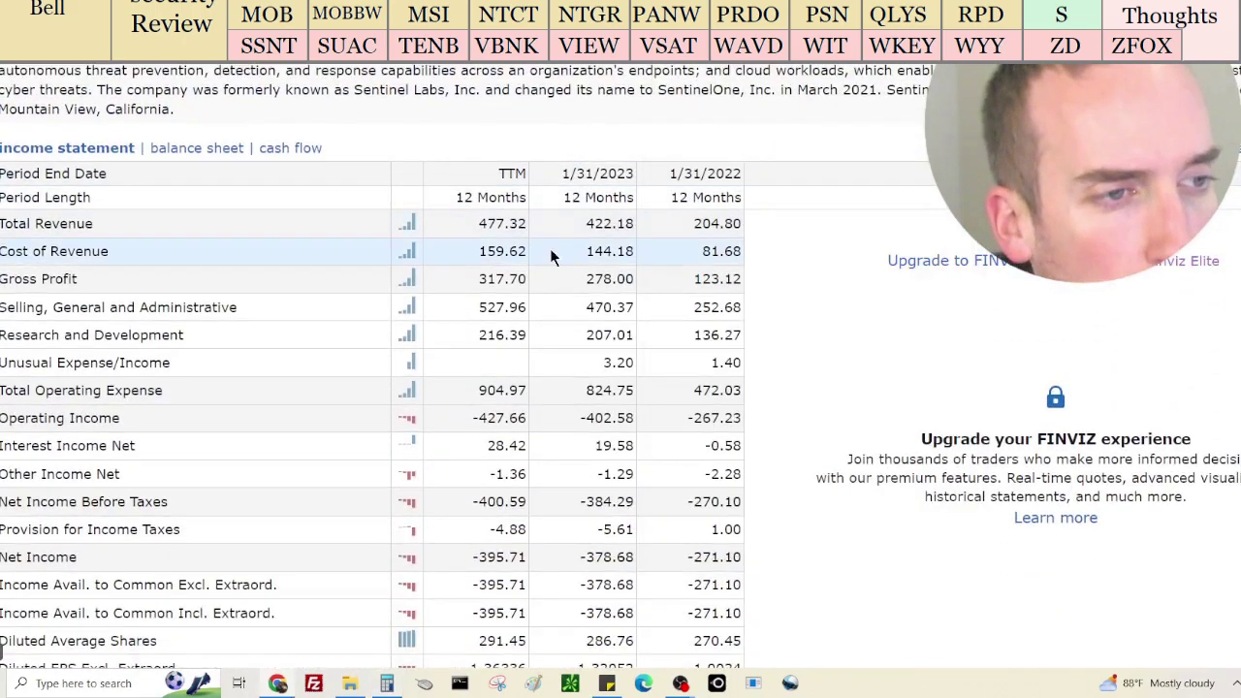
scroll(553, 272, "down", 2)
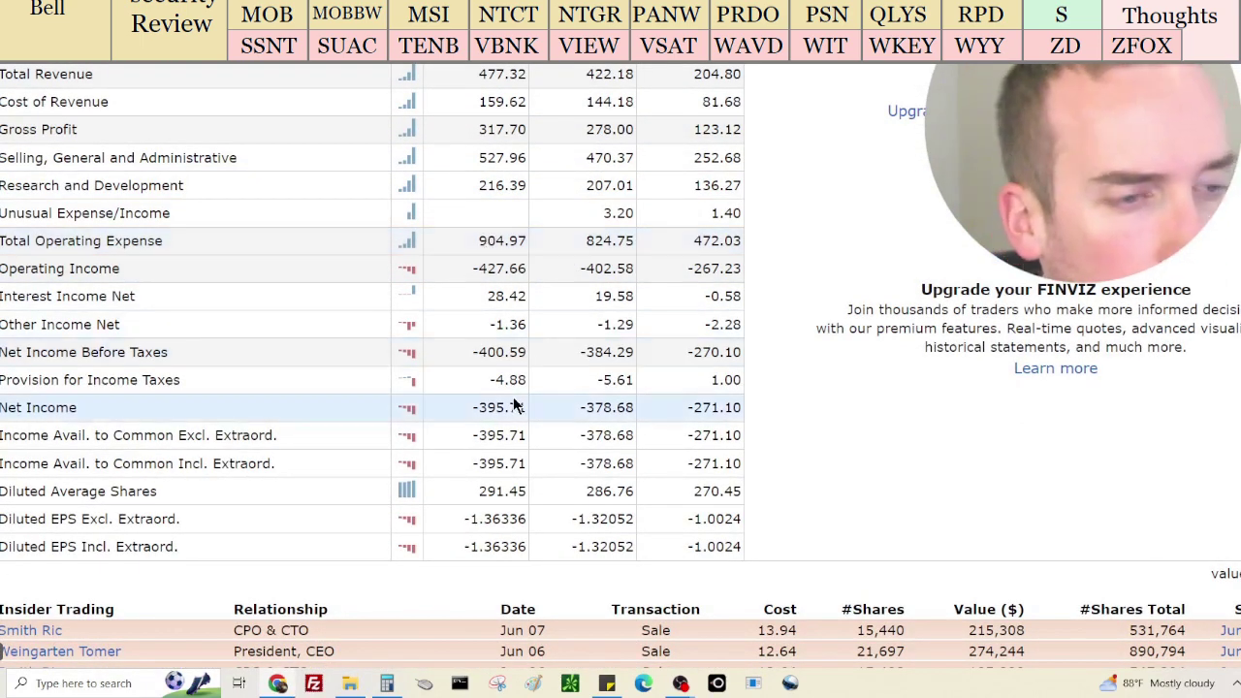
Open S's balance sheet and add its latest cash and equivalents of 137,940,000 to the running total
scroll(513, 388, "up", 3)
left_click(187, 222)
scroll(679, 252, "down", 2)
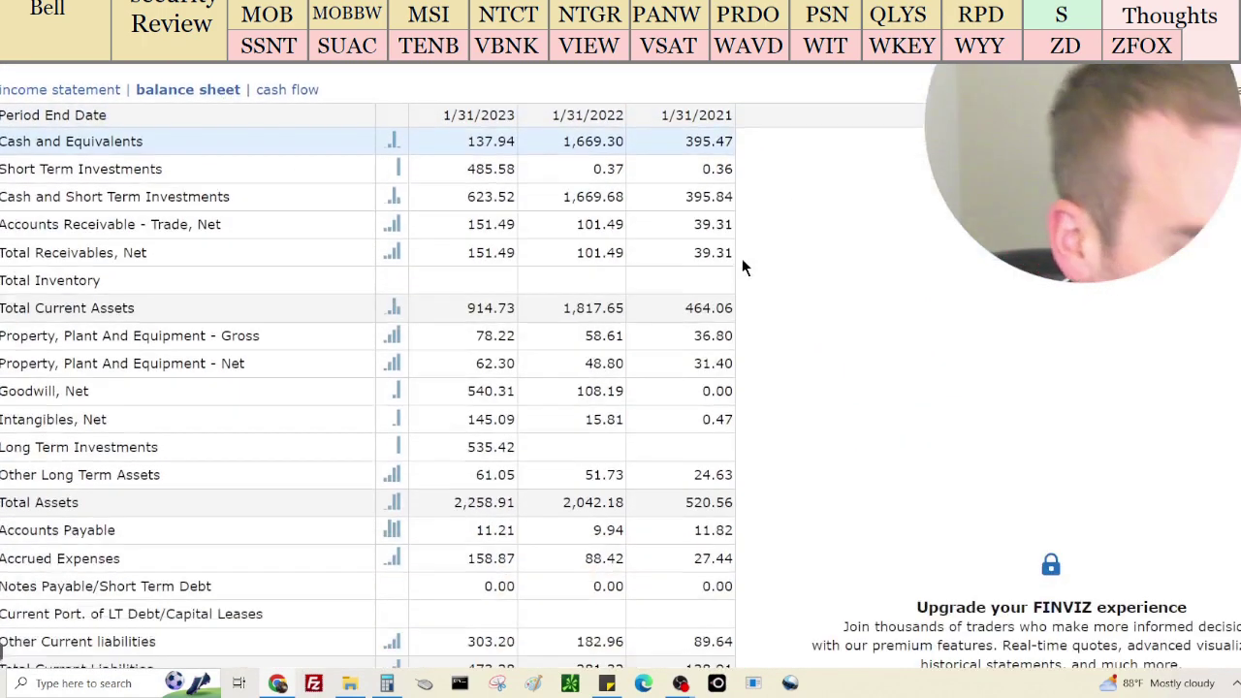
left_click(386, 683)
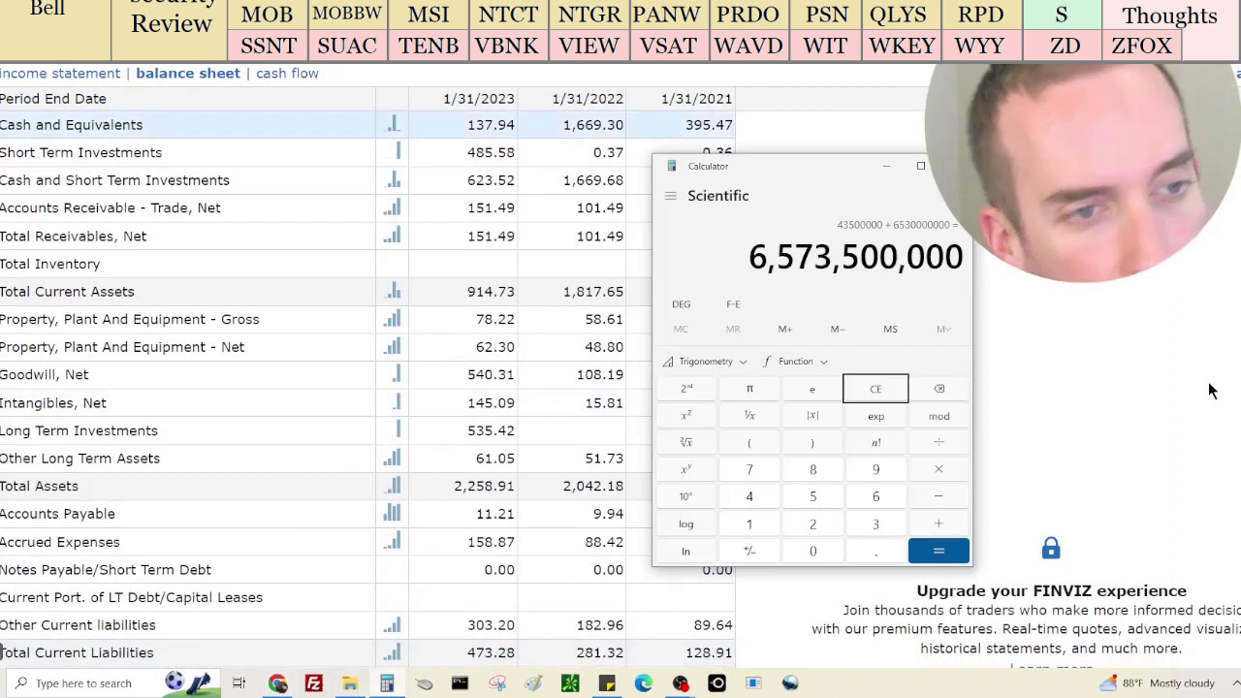
type("+1379400000")
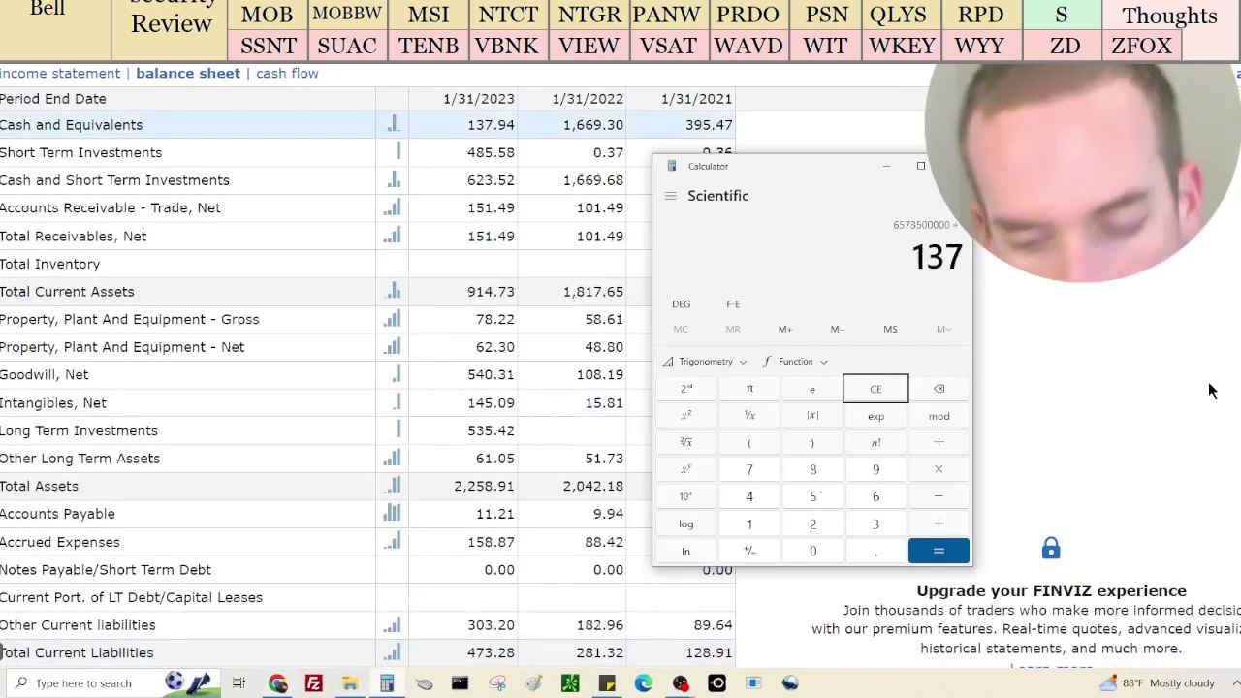
key("BackSpace")
key("Return")
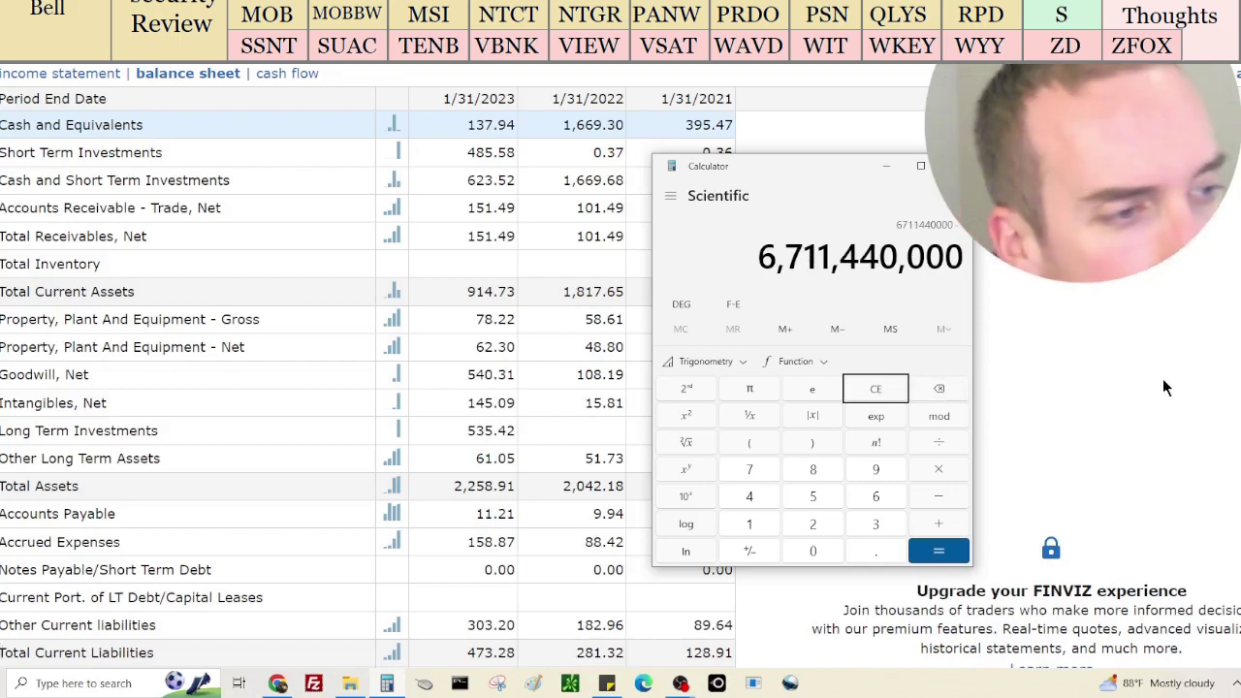
Subtract S's total debt of 0 from the running total and divide the result by its share float of 229,710,000
scroll(1152, 370, "down", 4)
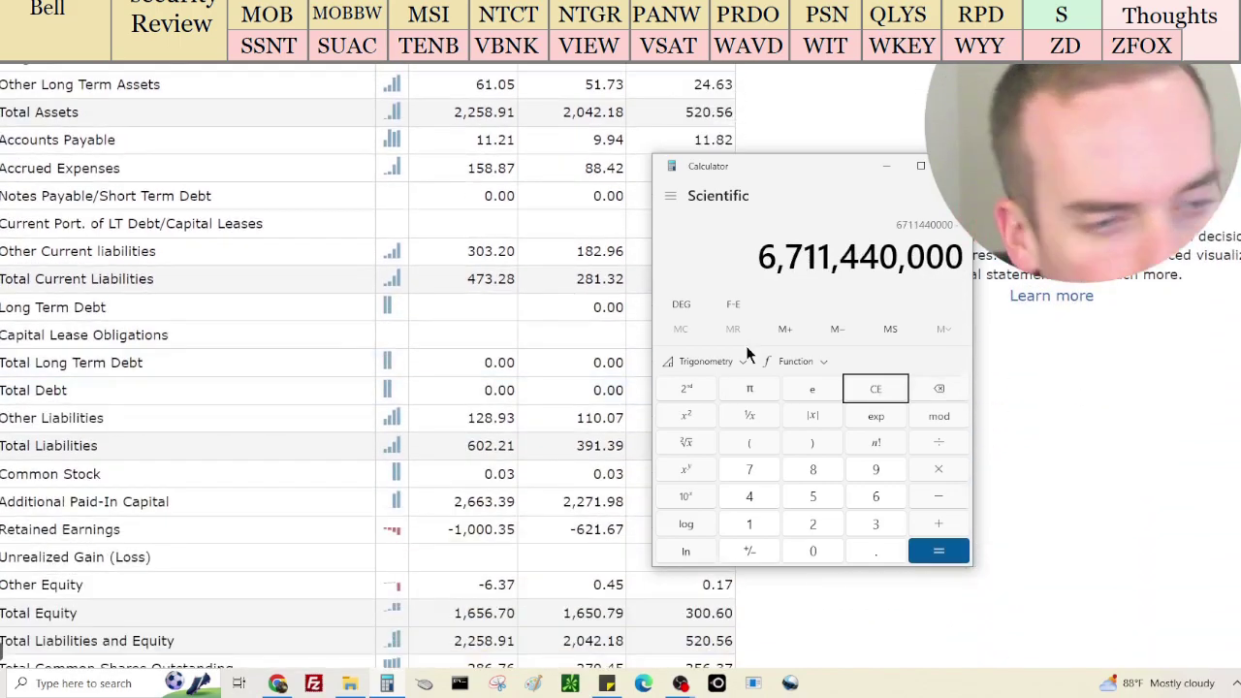
scroll(1136, 322, "up", 5)
scroll(1137, 321, "up", 20)
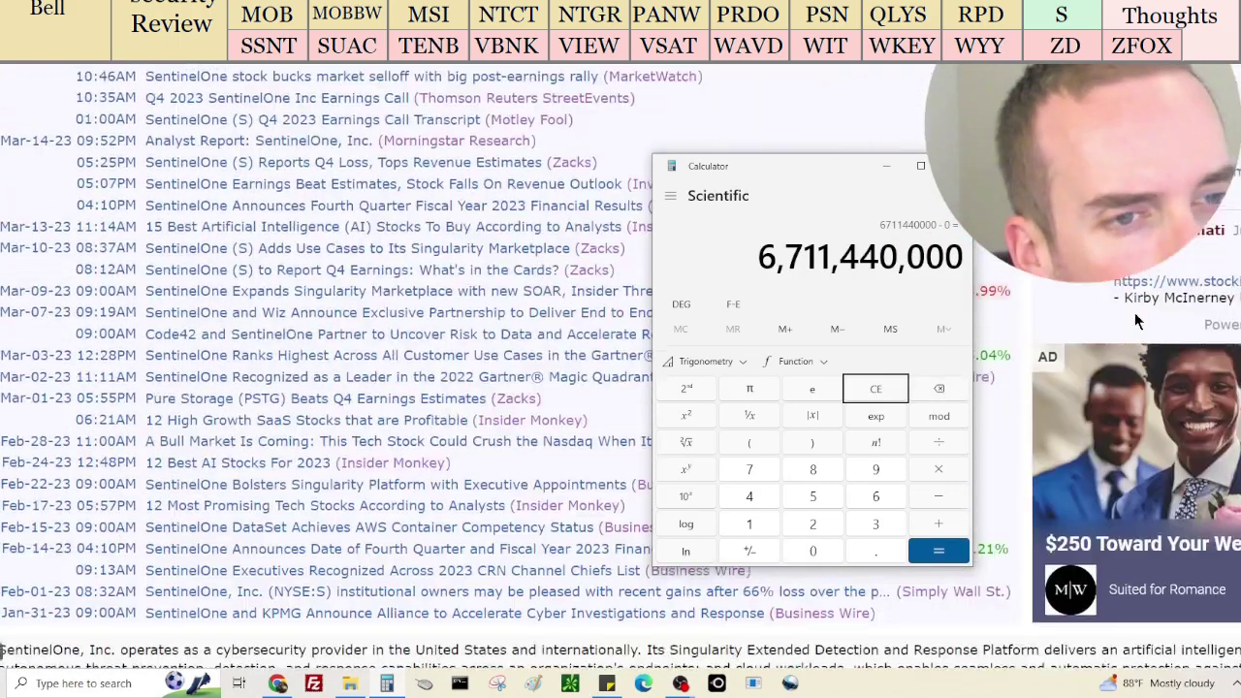
scroll(1137, 320, "up", 3)
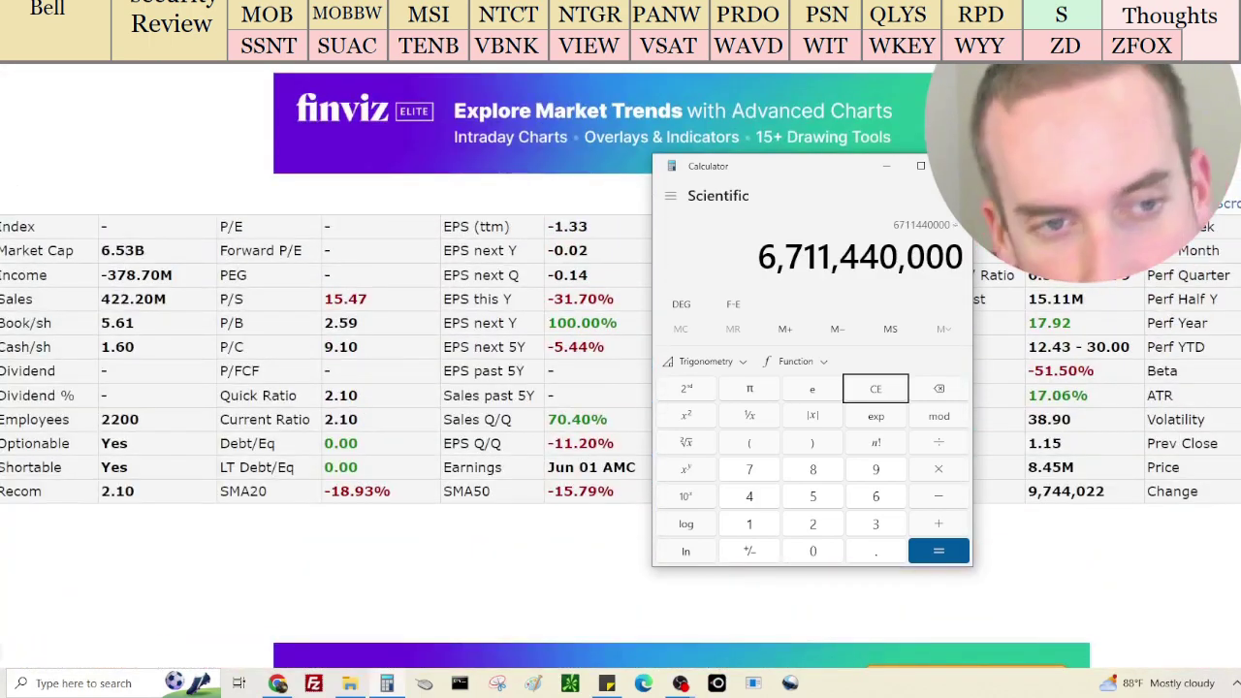
type("229,710,000")
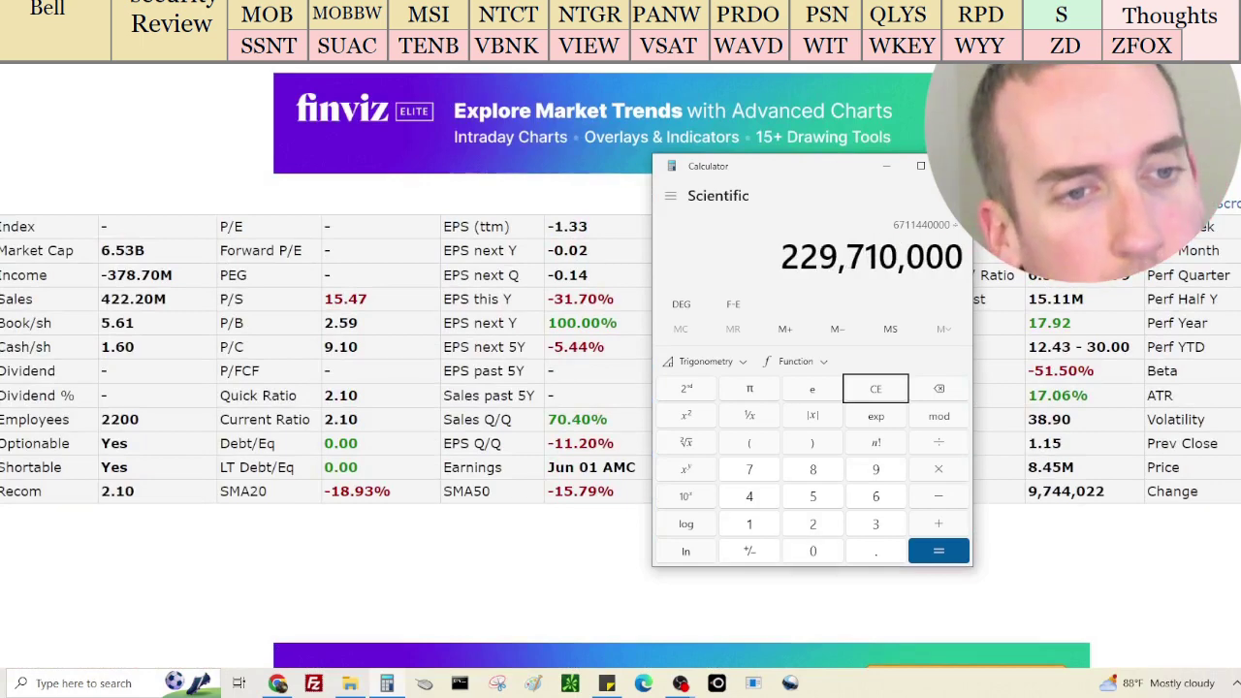
key("Return")
Switch S's Finviz chart to the monthly timeframe and review it together with the statistics table
scroll(388, 436, "up", 2)
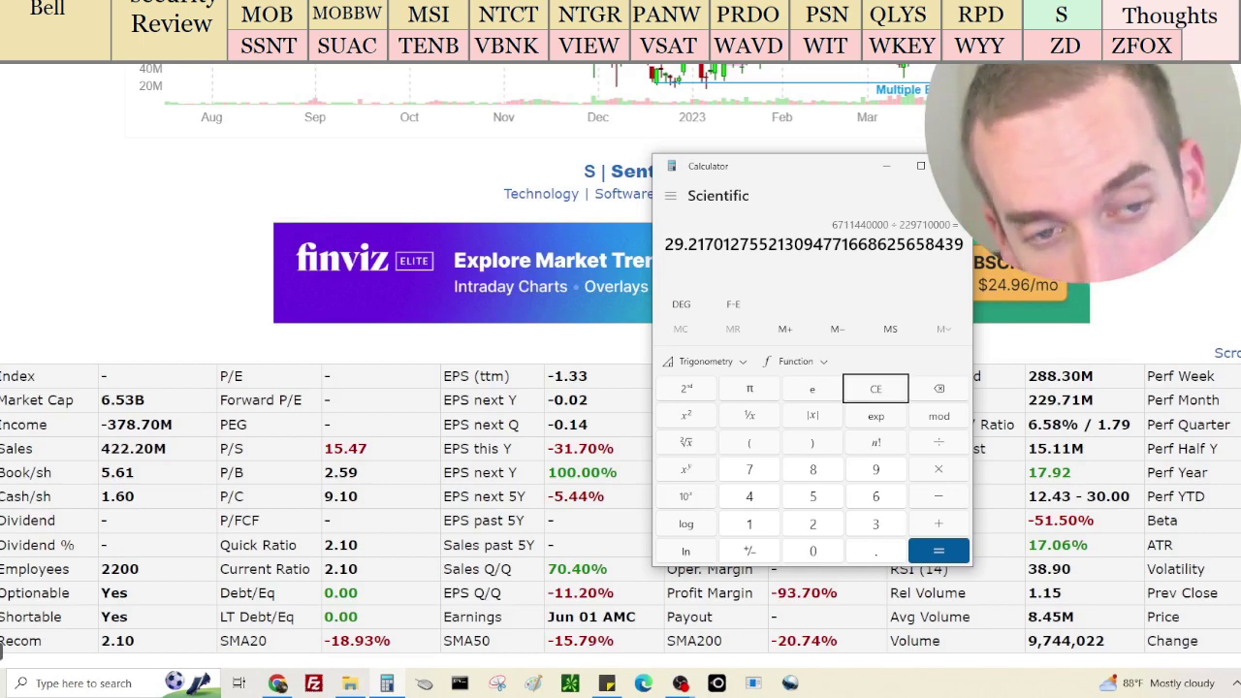
key("alt+Tab")
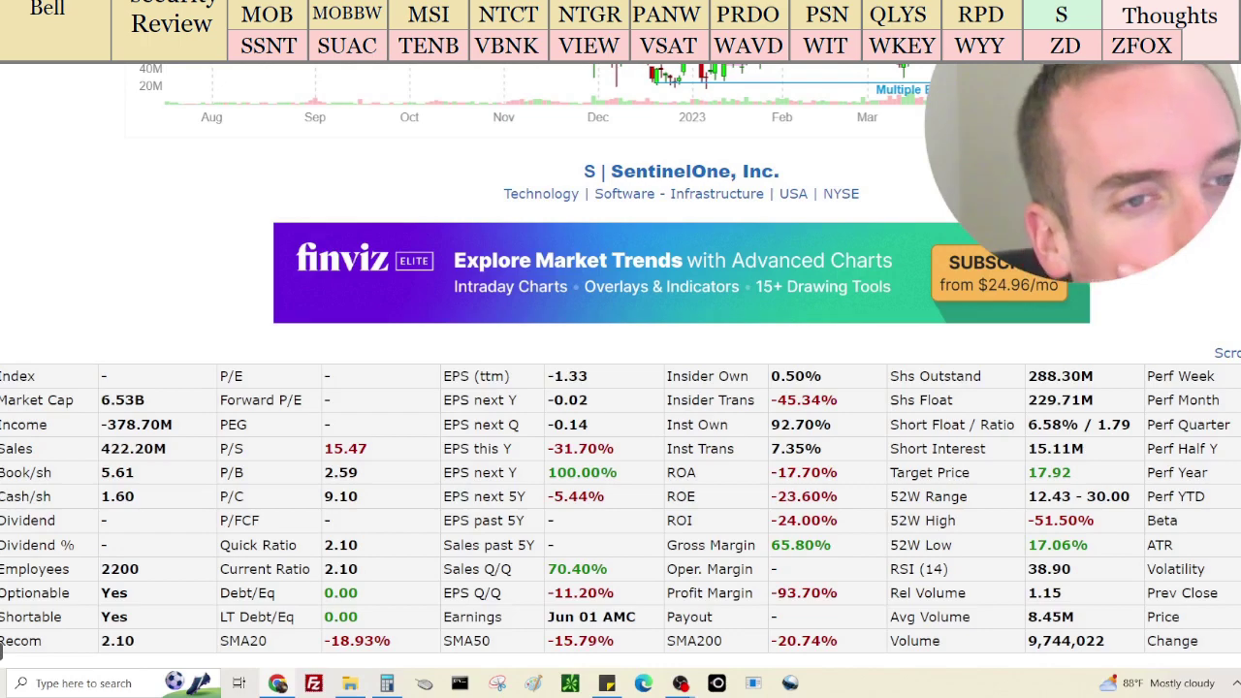
scroll(2, 651, "up", 5)
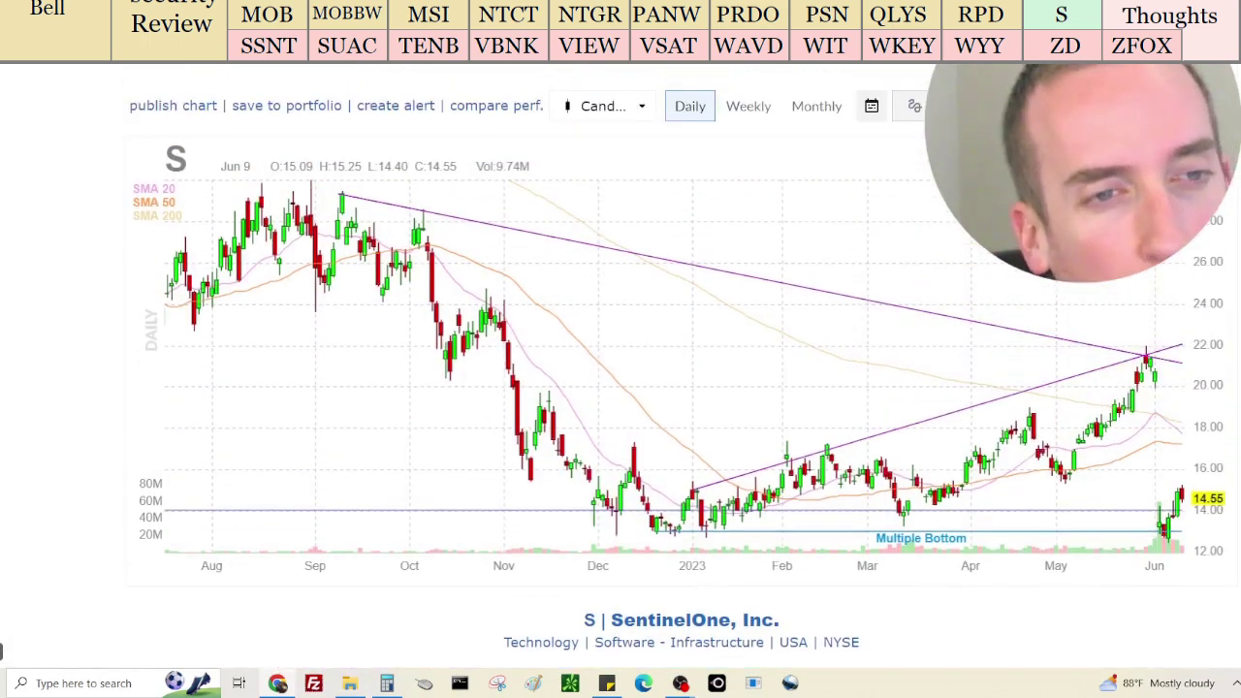
left_click(830, 123)
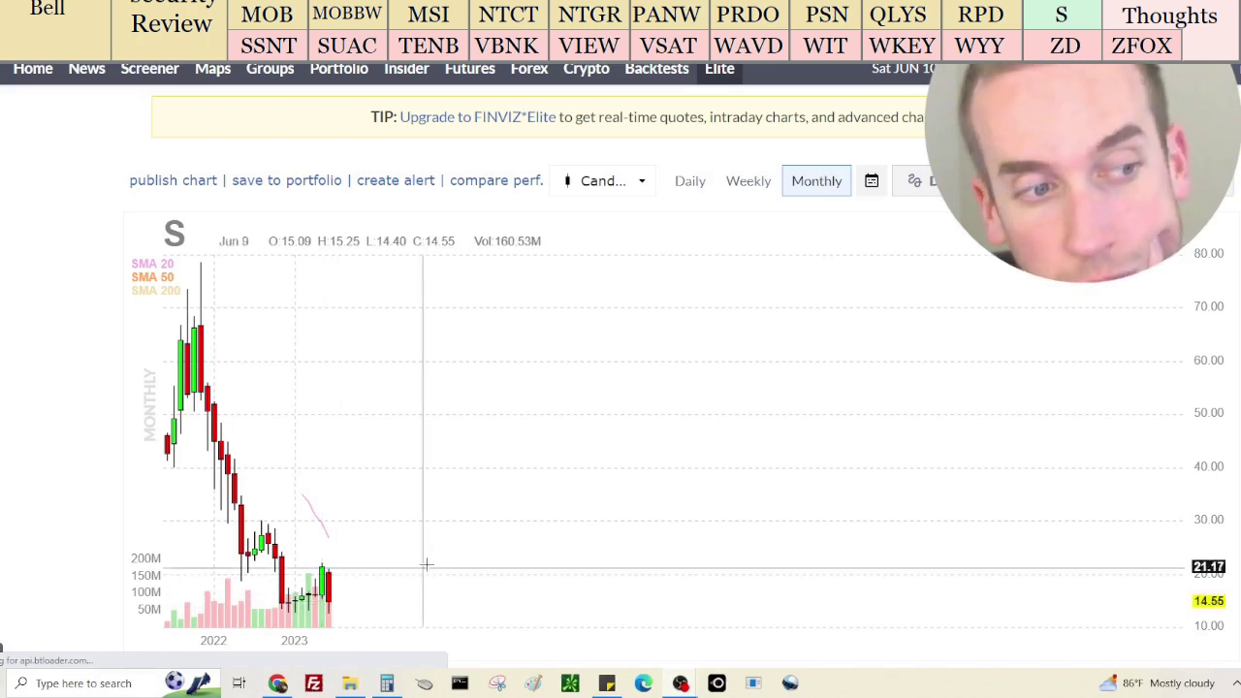
scroll(424, 567, "down", 1)
scroll(429, 556, "down", 2)
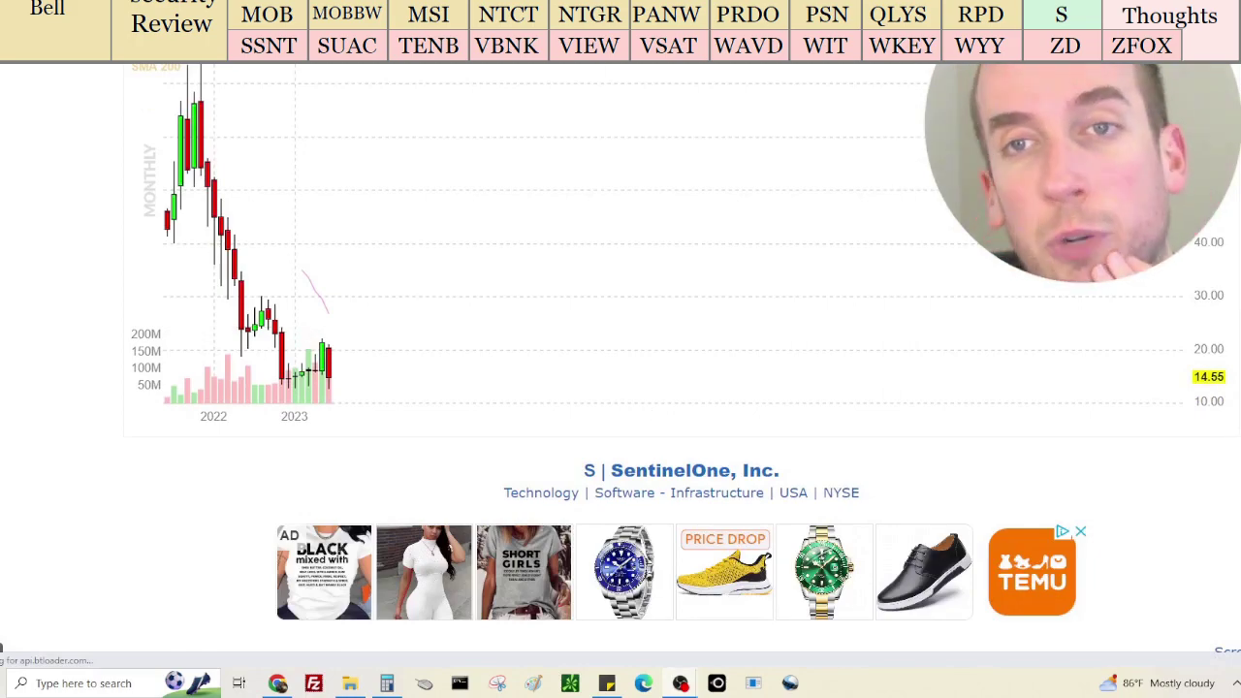
scroll(812, 357, "down", 5)
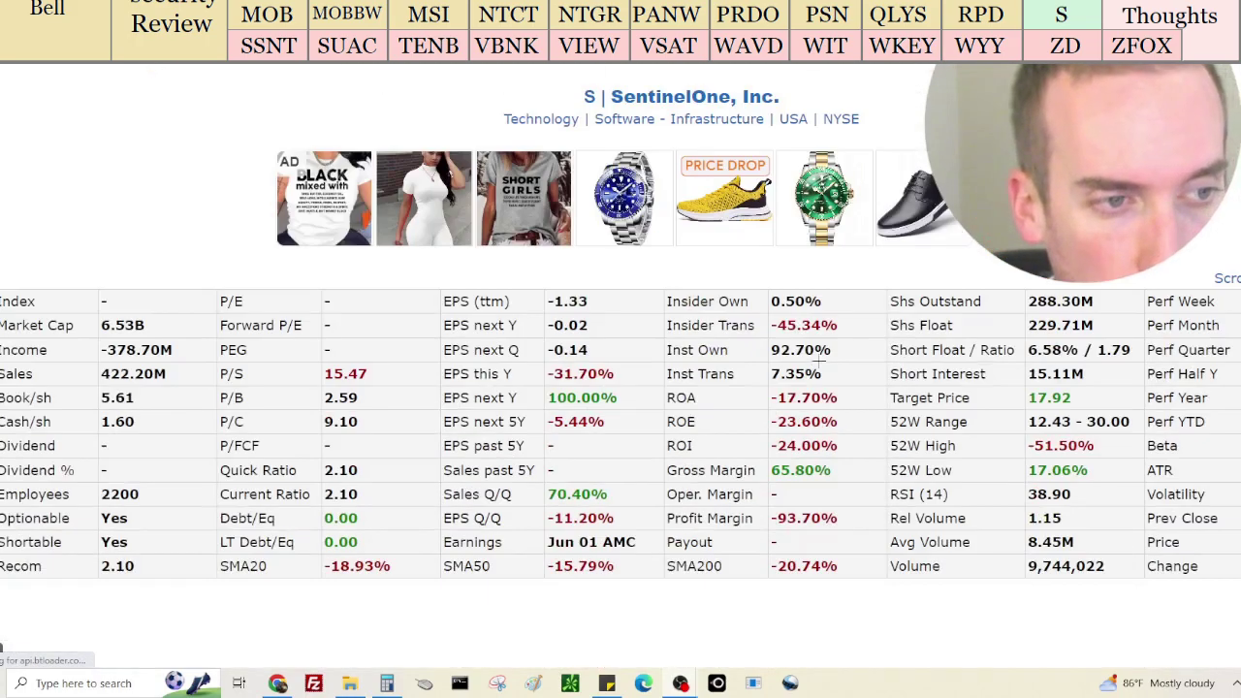
scroll(1217, 357, "up", 8)
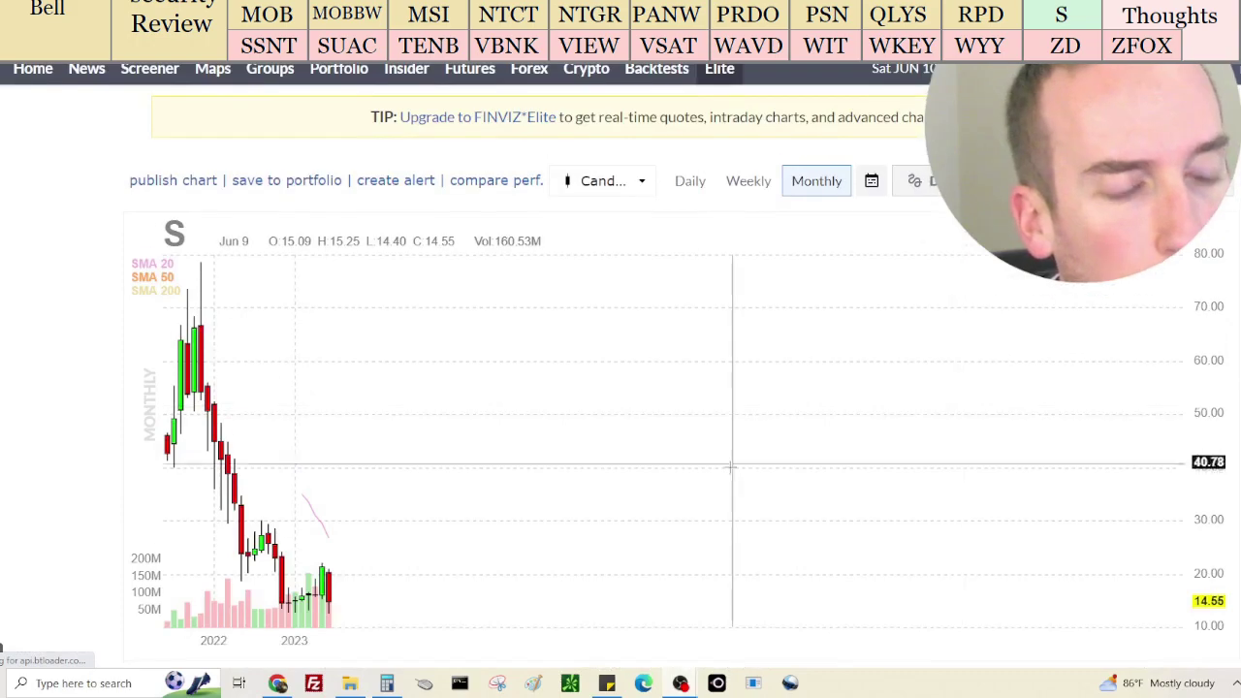
scroll(743, 457, "down", 4)
scroll(498, 438, "down", 5)
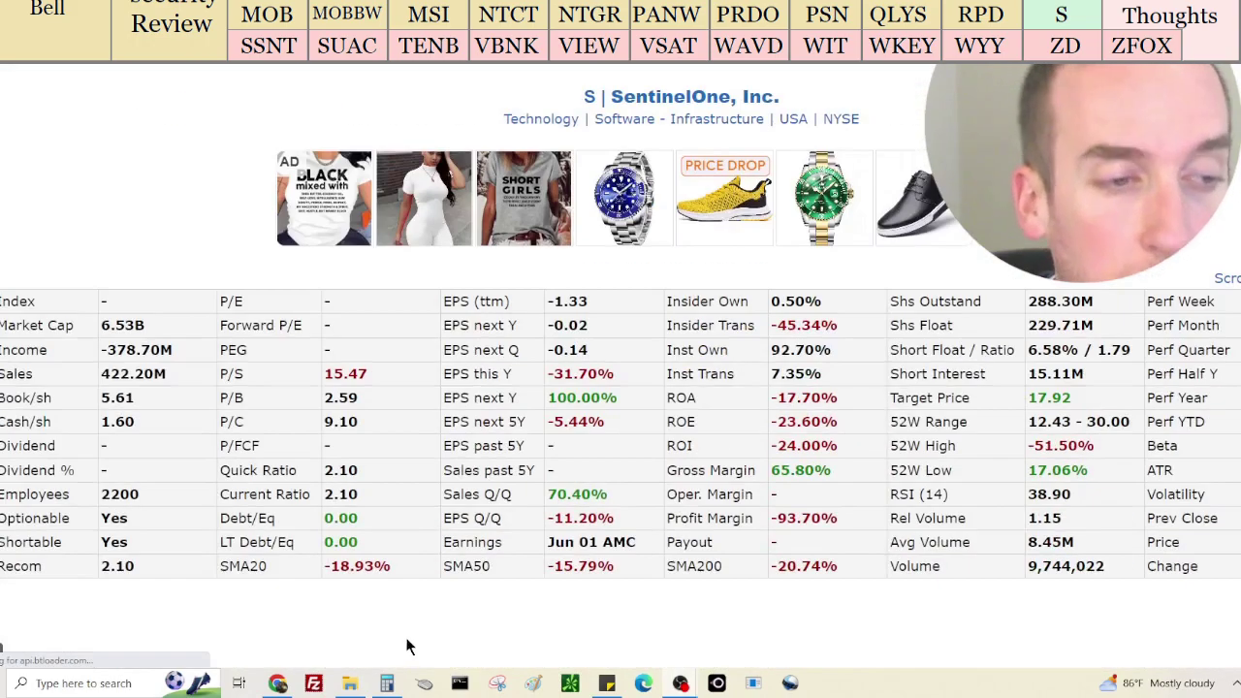
Add the line "S - follow up in 6 months" below the QLYS entry in the cybersecurity stocks sticky note
left_click(608, 684)
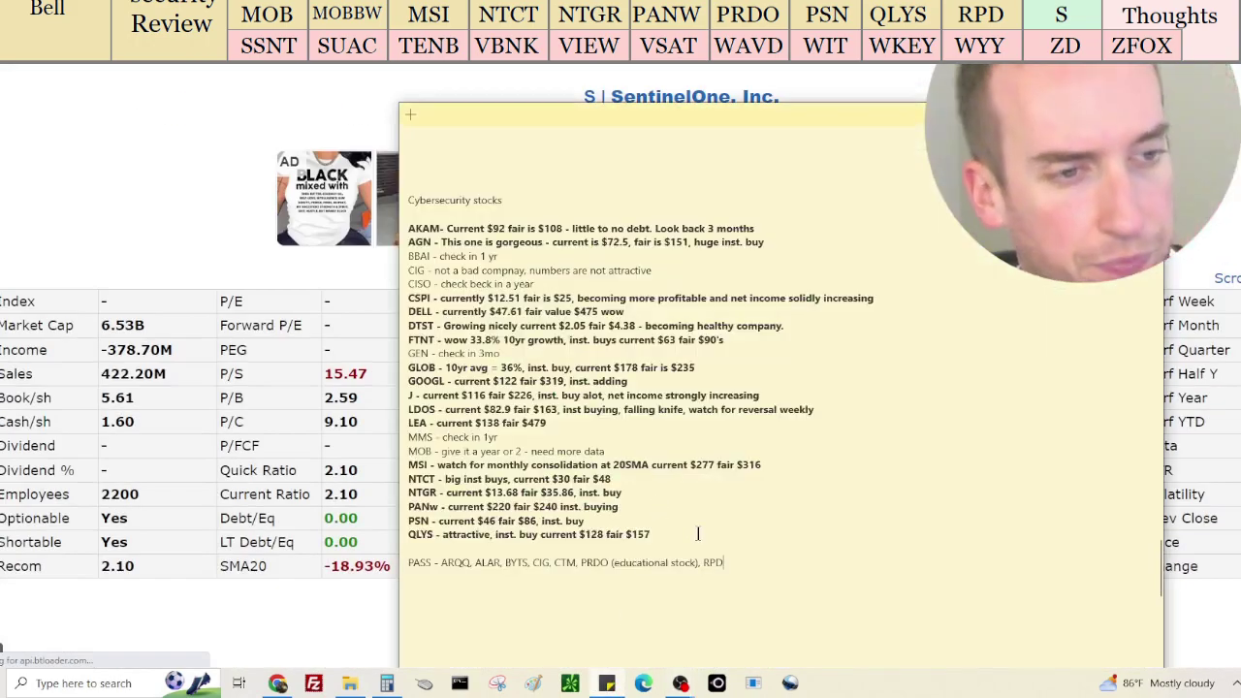
key("Return")
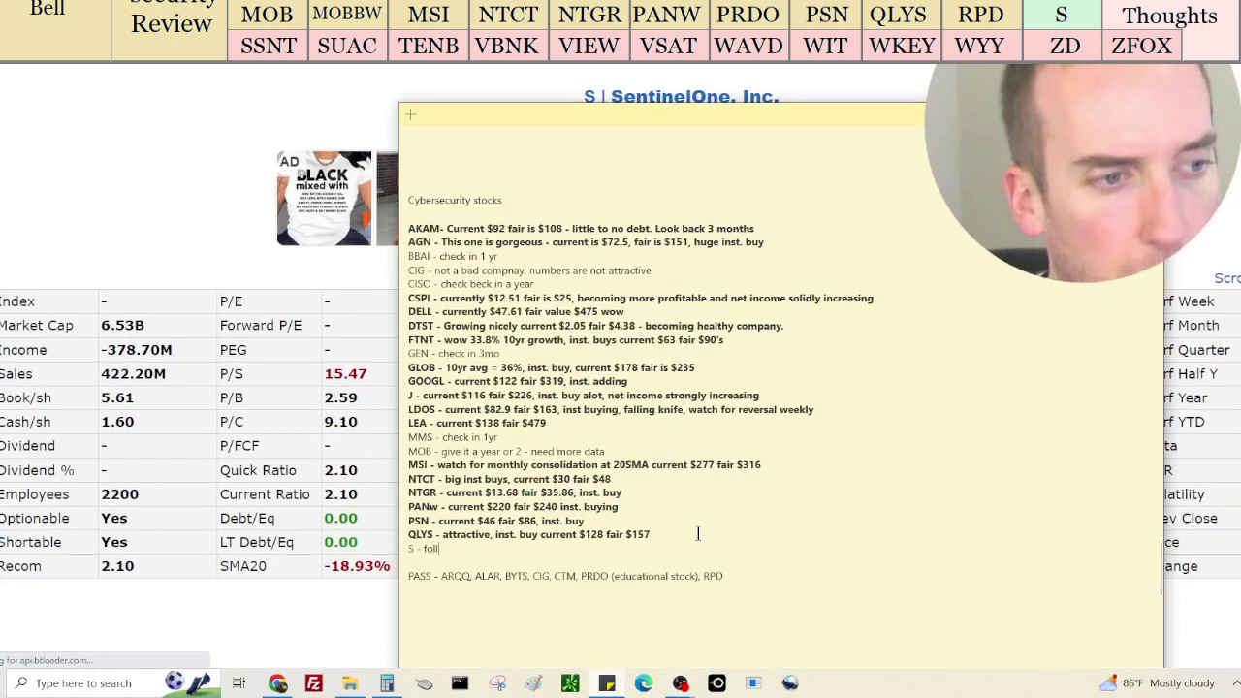
type("S - follow up in 6 ")
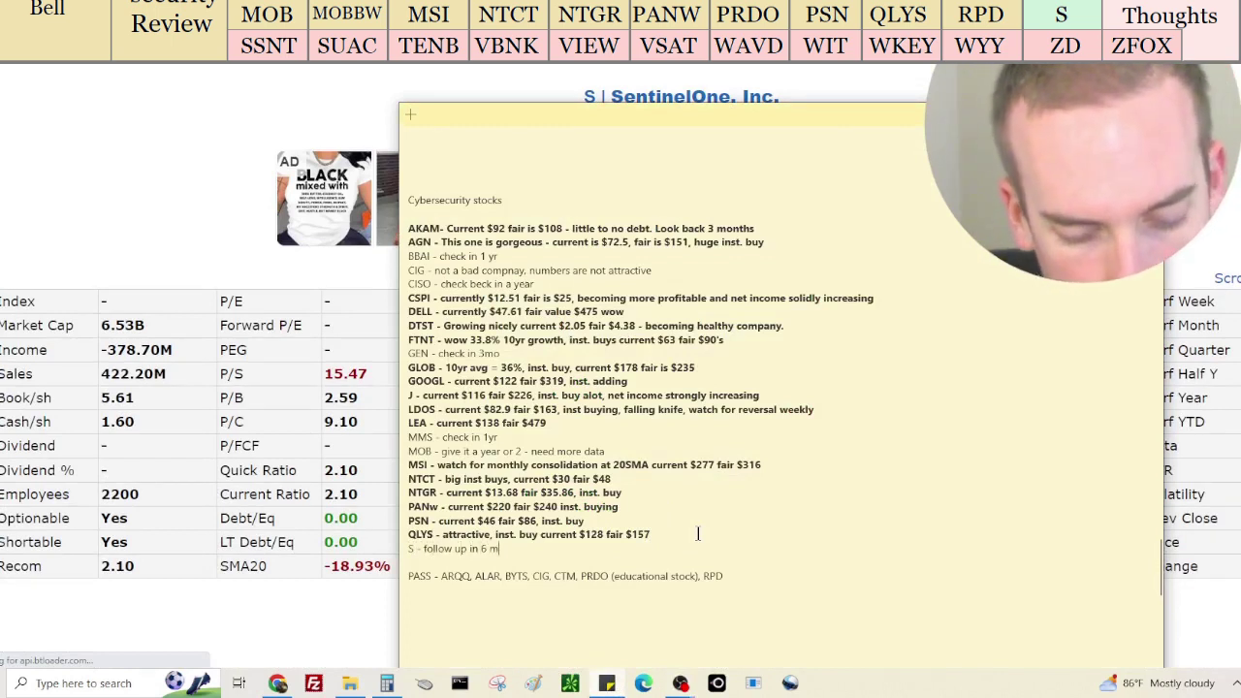
type("months")
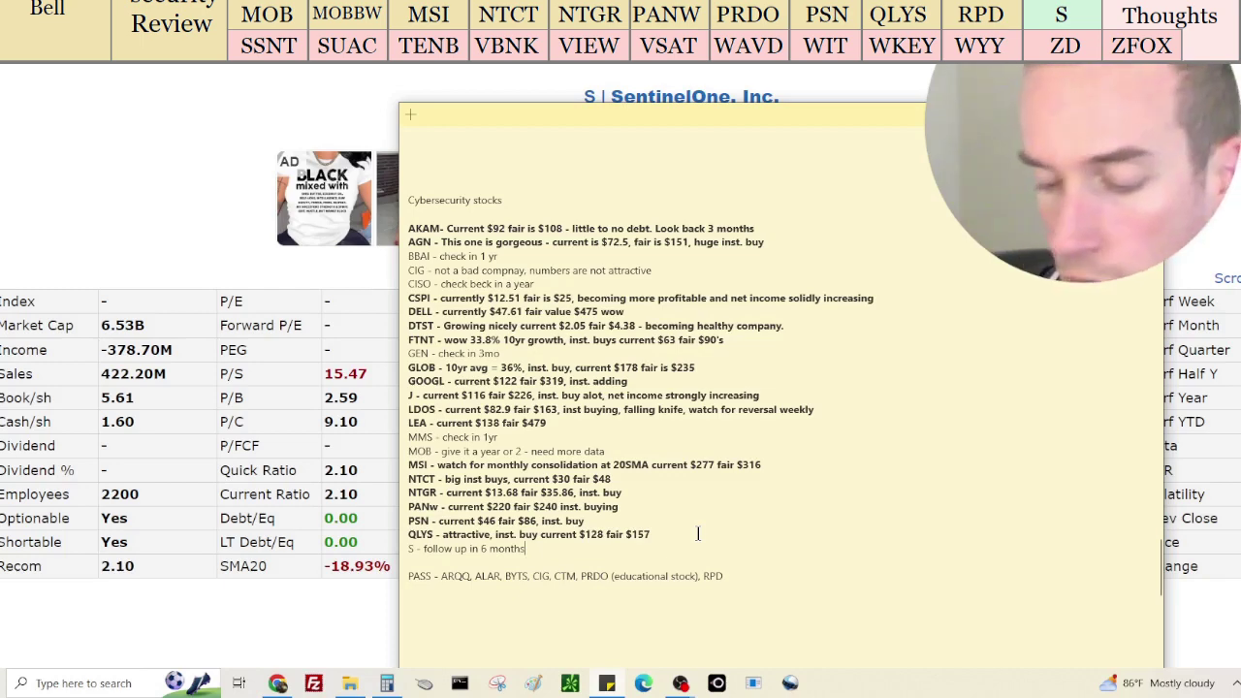
Return to Finviz and examine S's insider trading transactions, then its statistics and monthly price chart
left_click(278, 683)
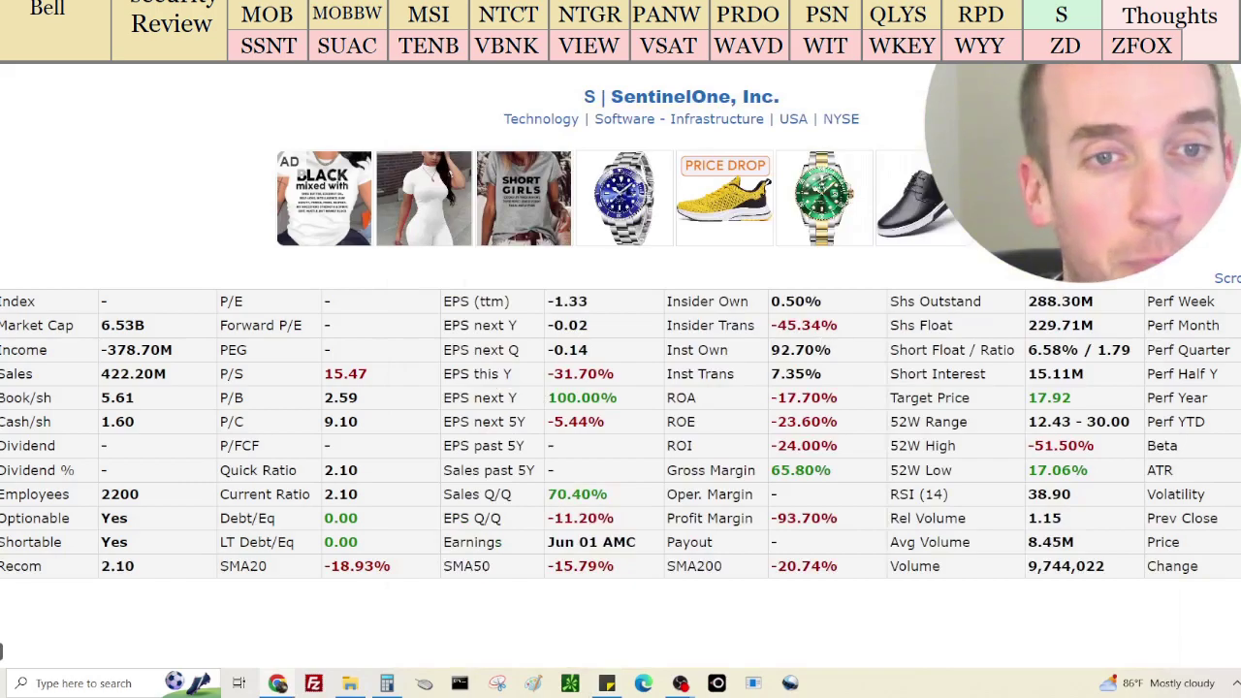
scroll(824, 345, "down", 10)
scroll(1, 651, "up", 15)
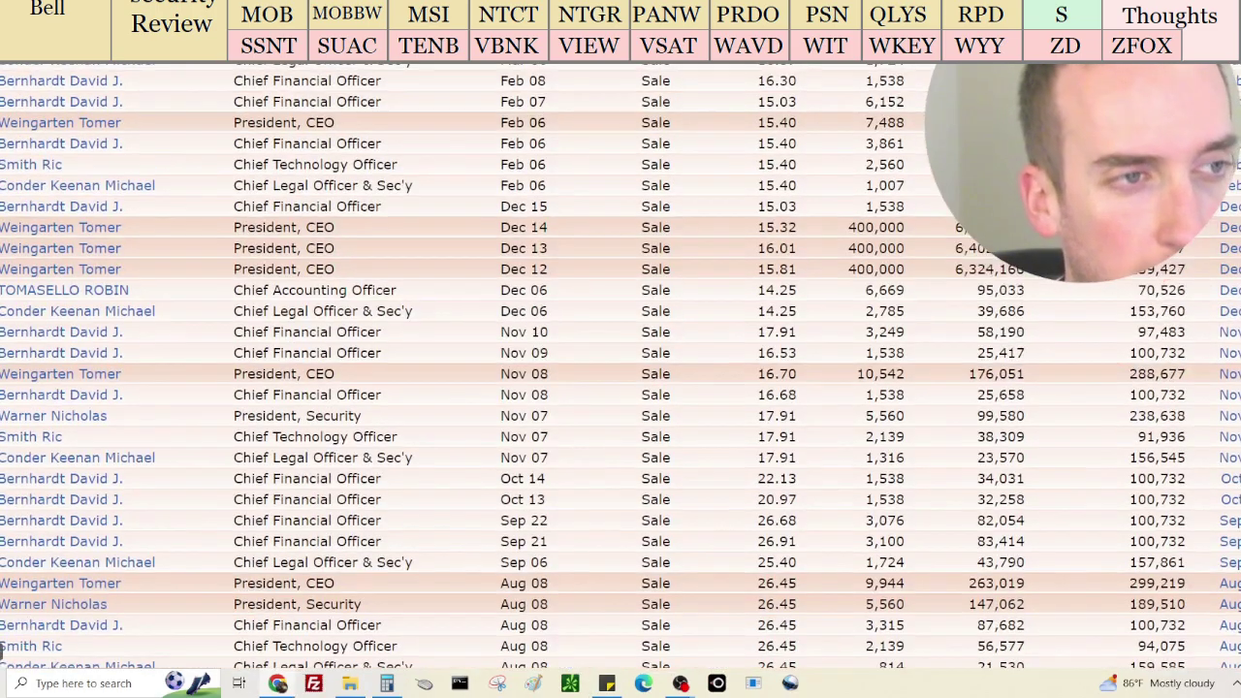
scroll(0, 651, "up", 6)
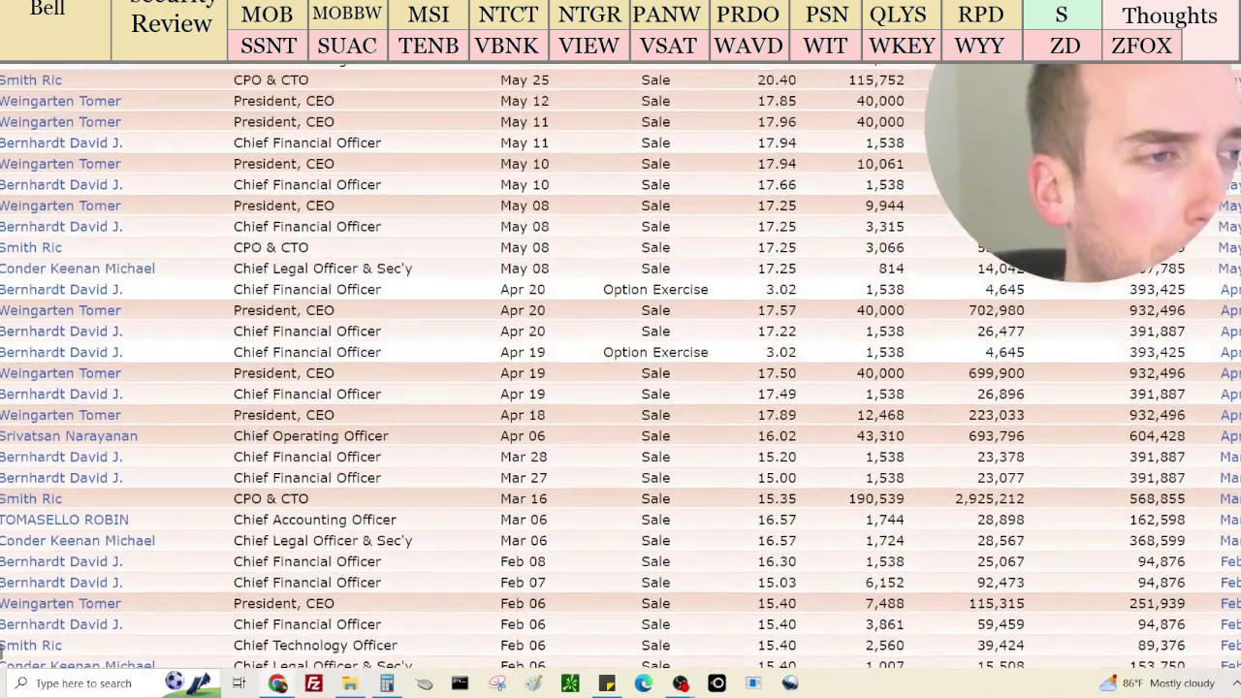
scroll(1, 652, "down", 1)
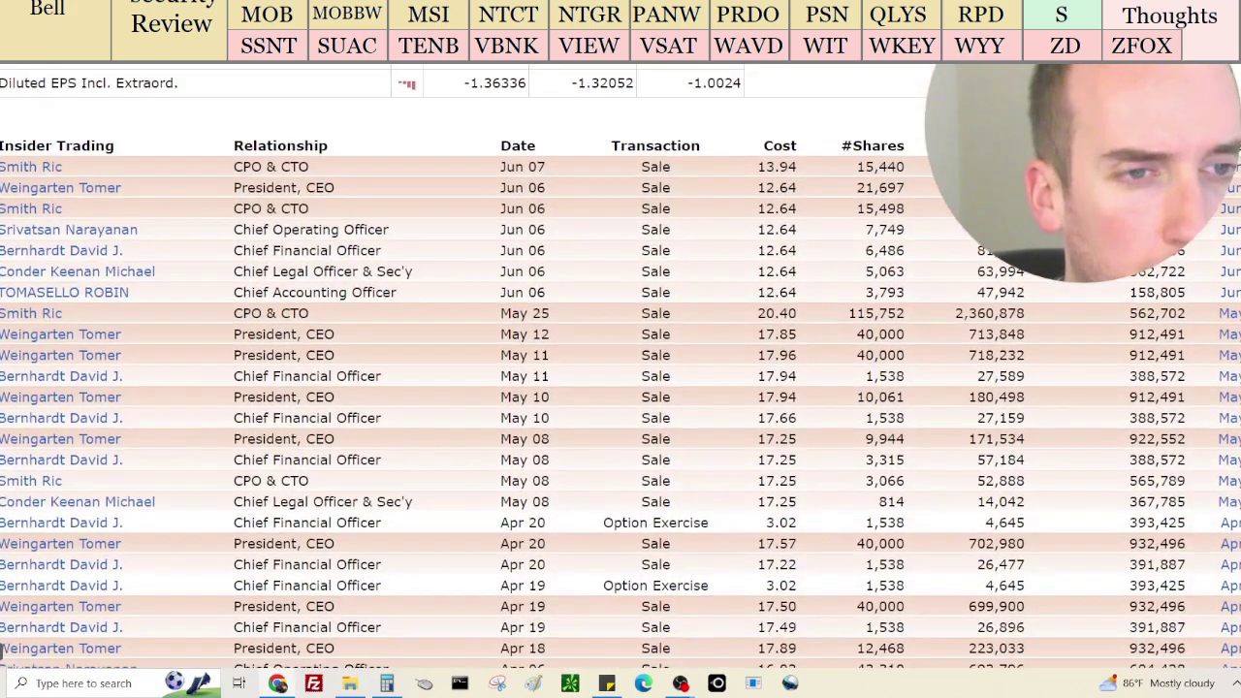
scroll(1, 652, "down", 10)
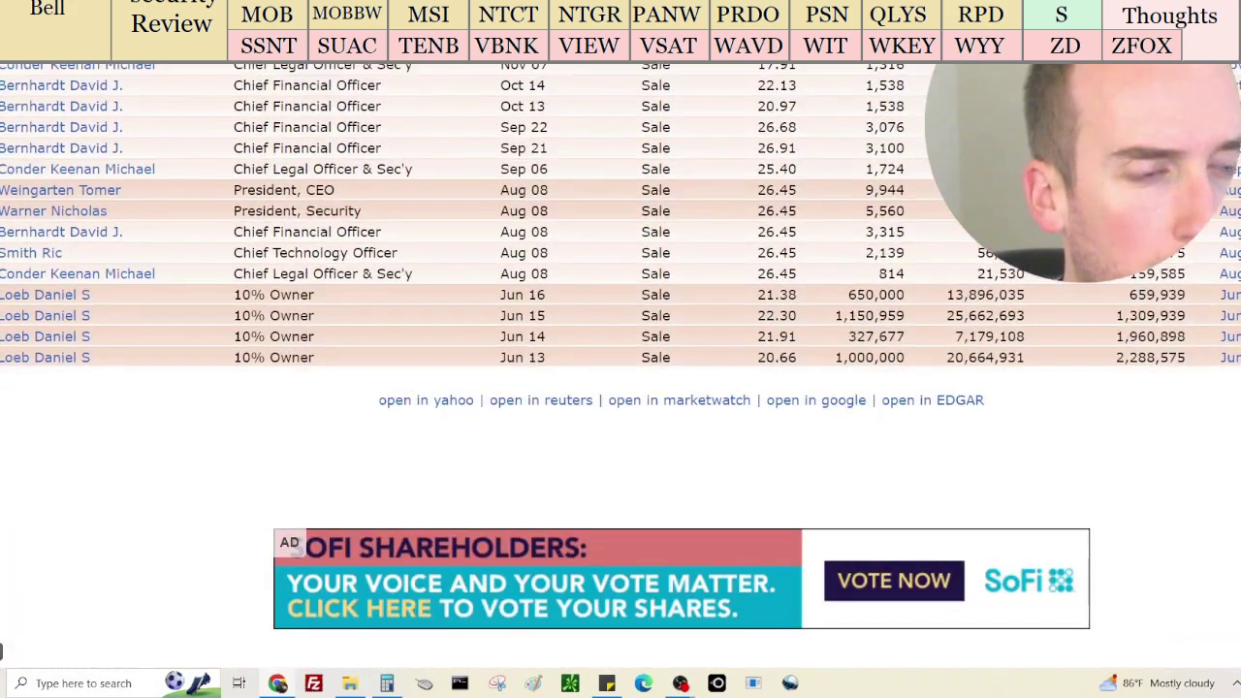
scroll(1, 651, "up", 1)
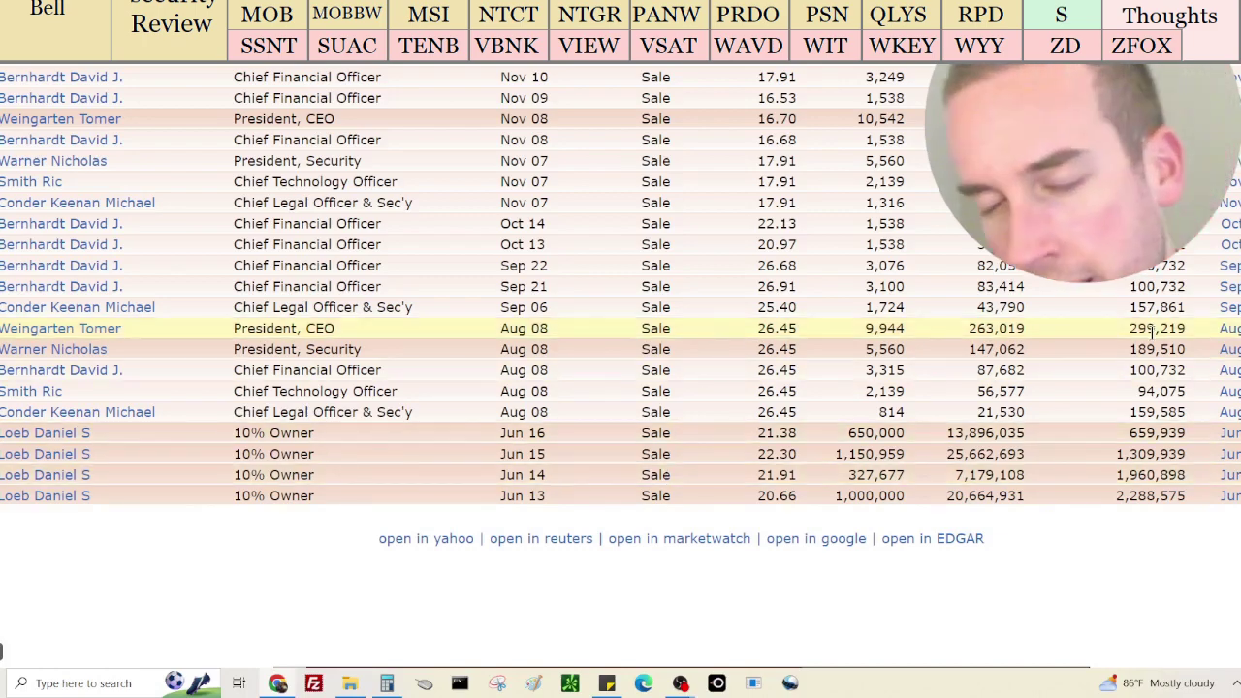
scroll(1163, 352, "up", 10)
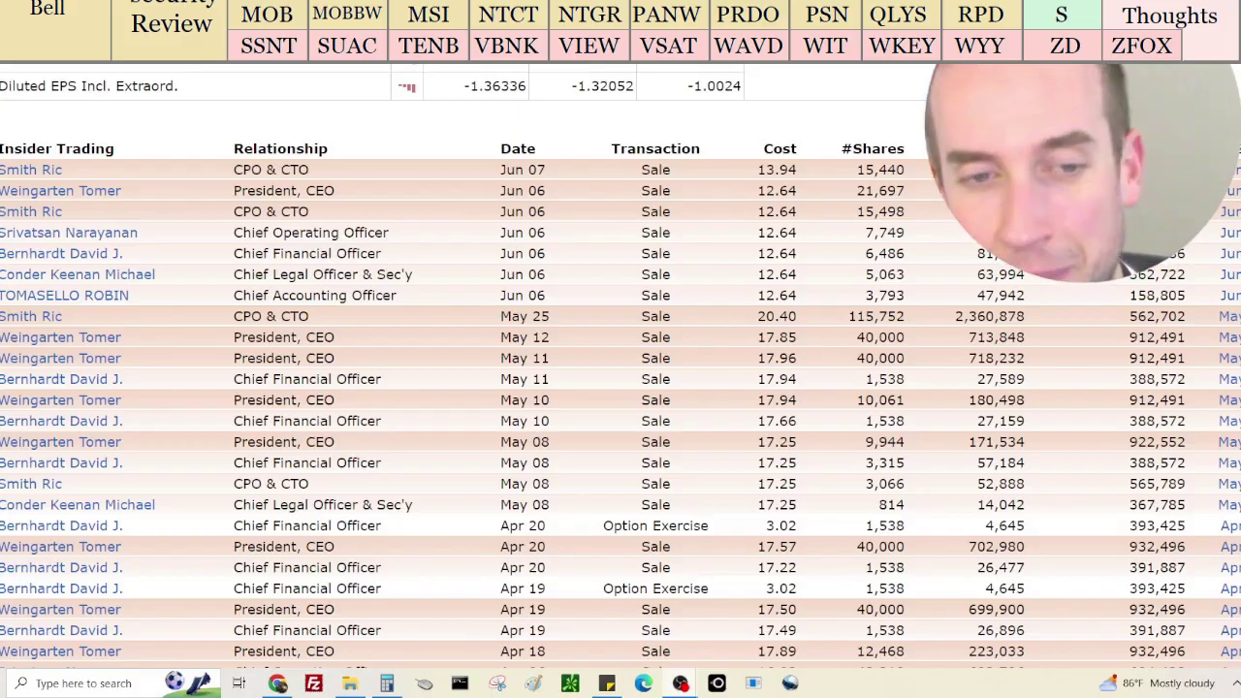
scroll(630, 499, "up", 15)
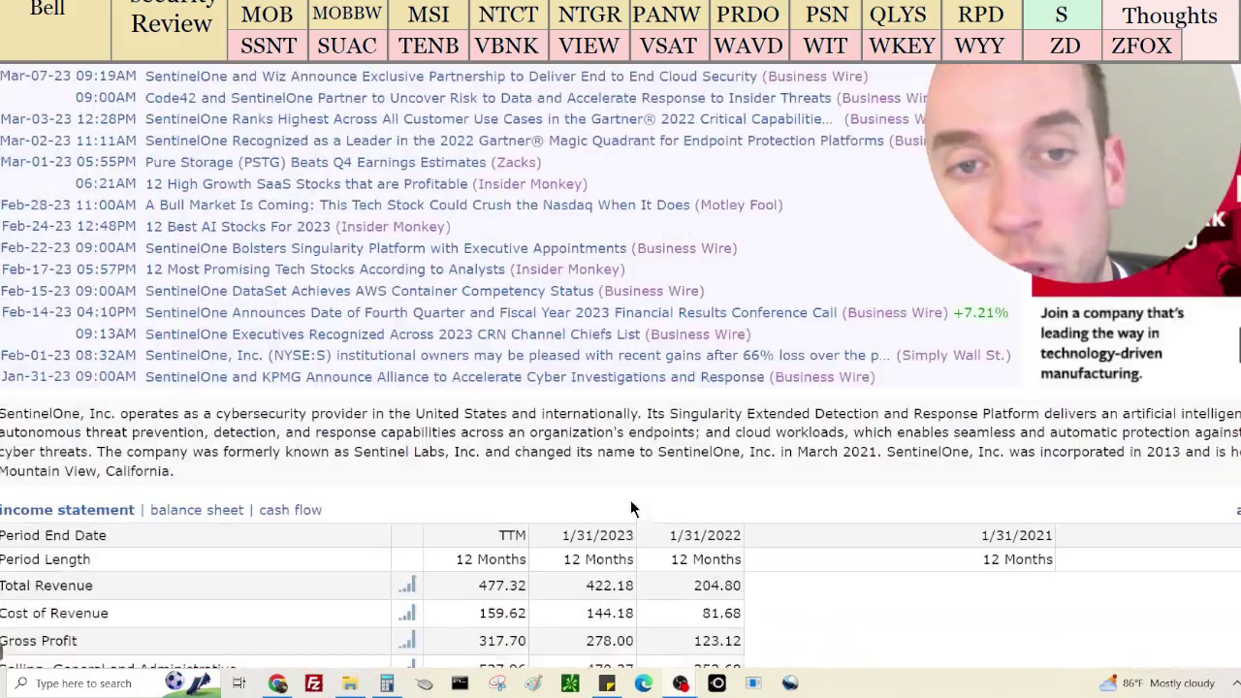
scroll(630, 499, "up", 15)
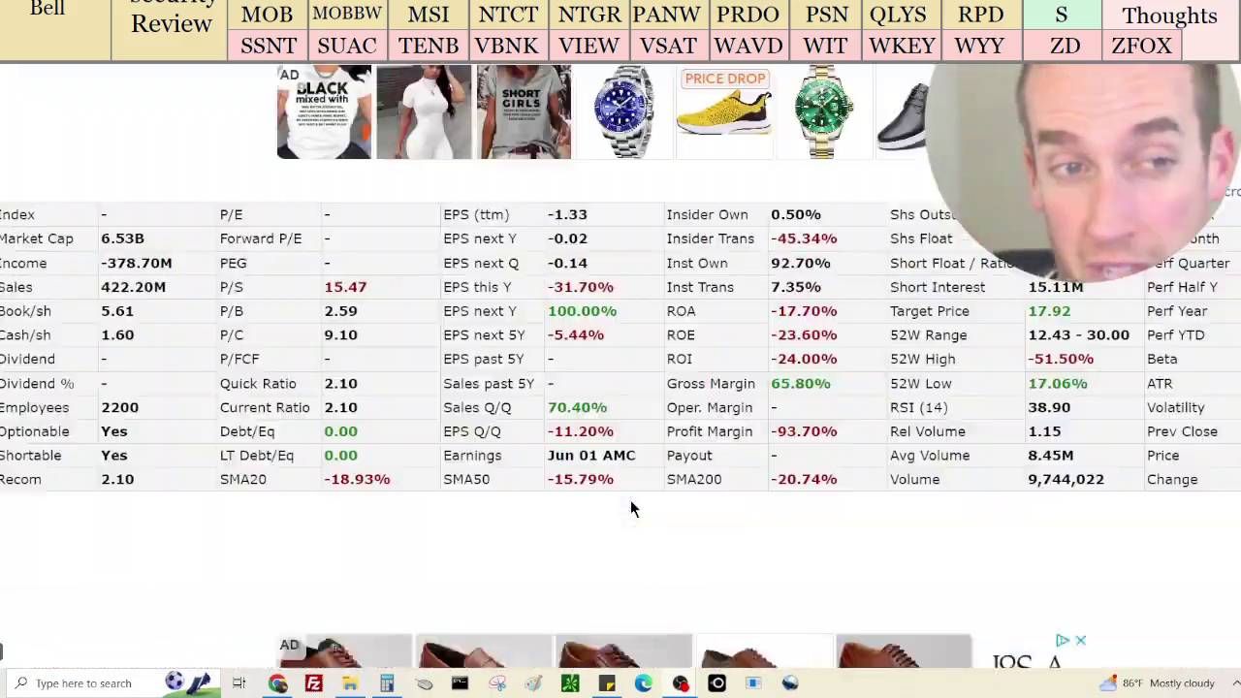
scroll(630, 500, "up", 3)
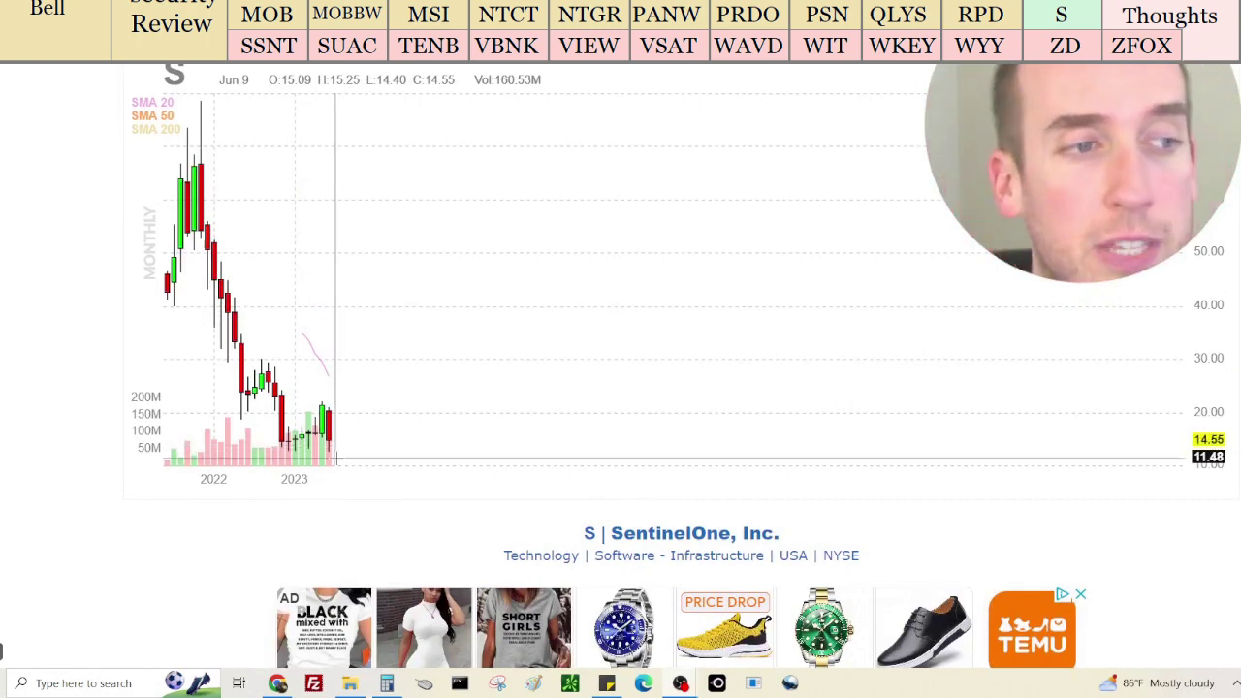
scroll(342, 456, "down", 2)
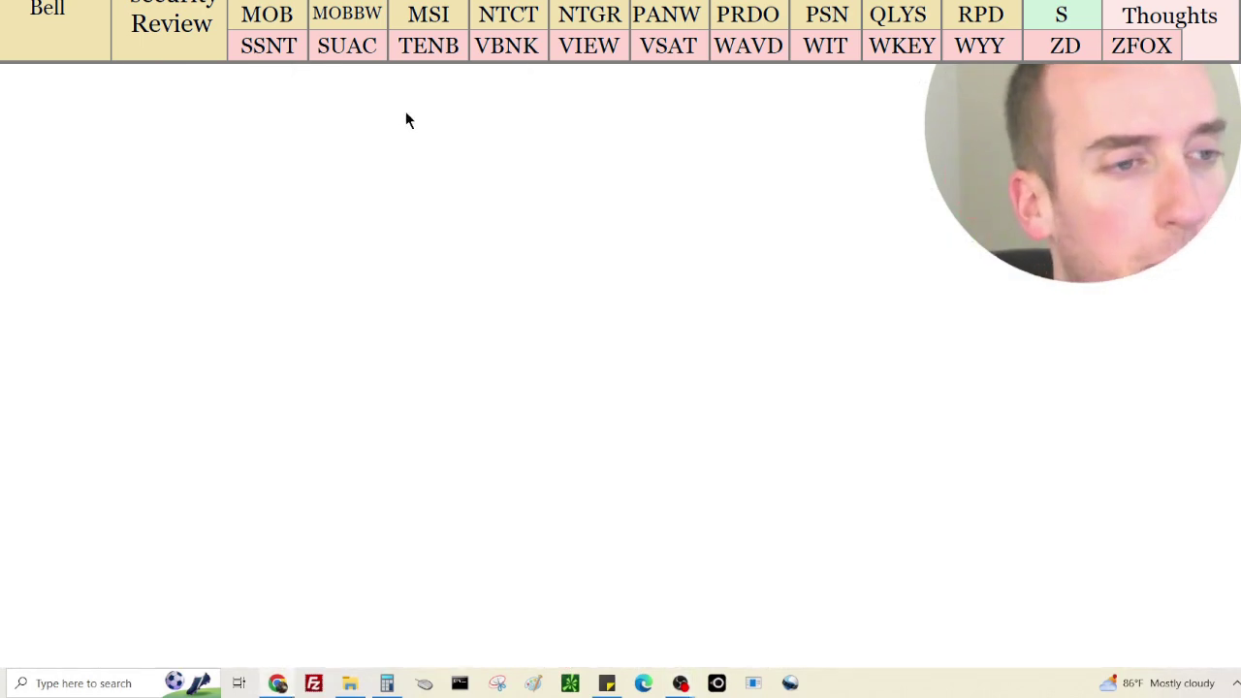
Bring up SSNT's Finviz statistics, then start a new calculation adding its sales of 47.1 and income of 0
scroll(585, 189, "down", 3)
scroll(585, 189, "down", 3)
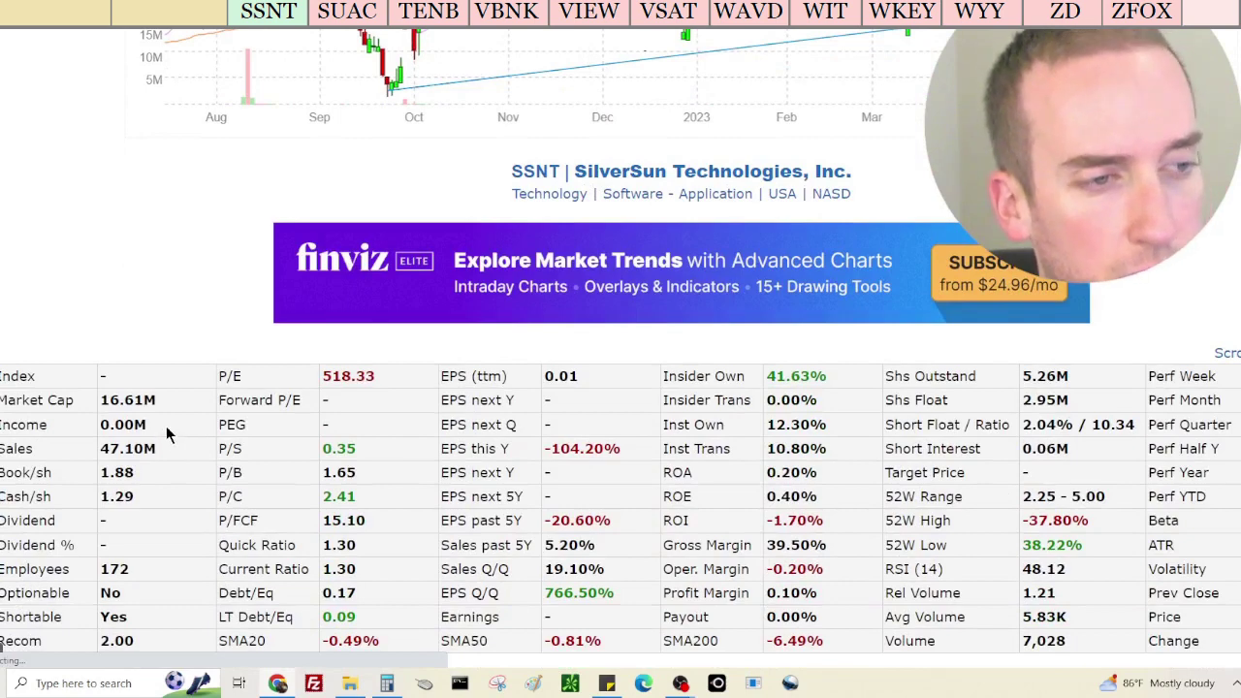
scroll(167, 428, "down", 1)
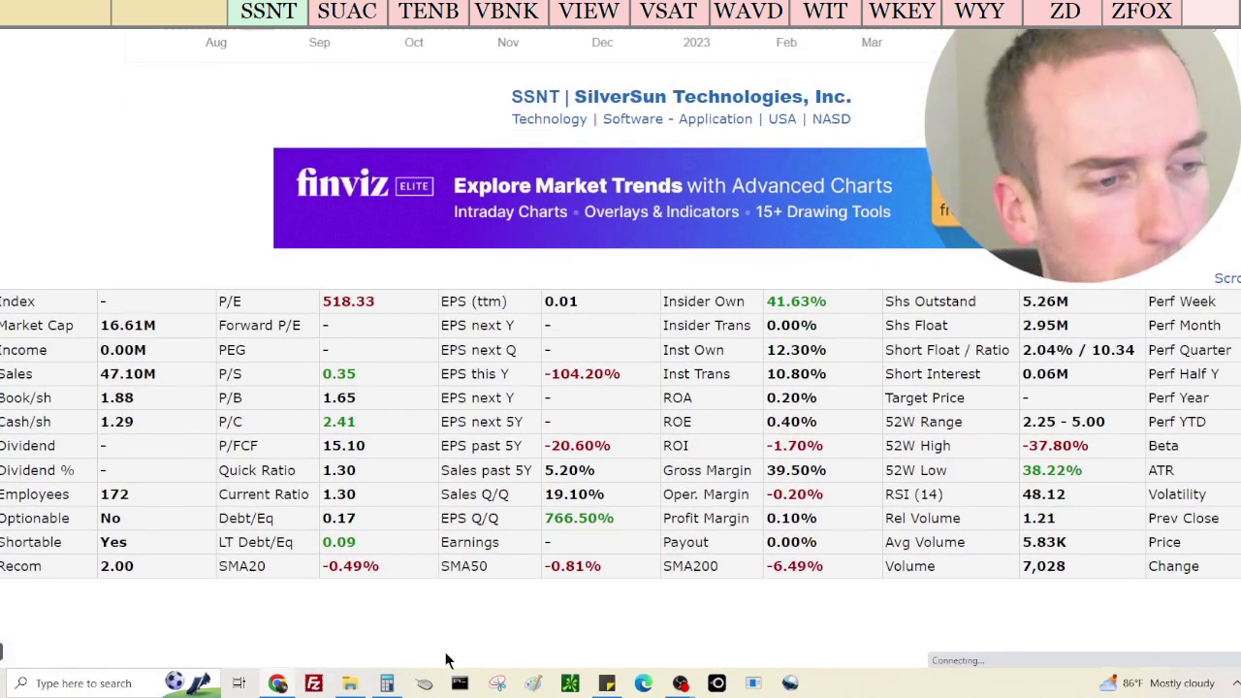
left_click(388, 685)
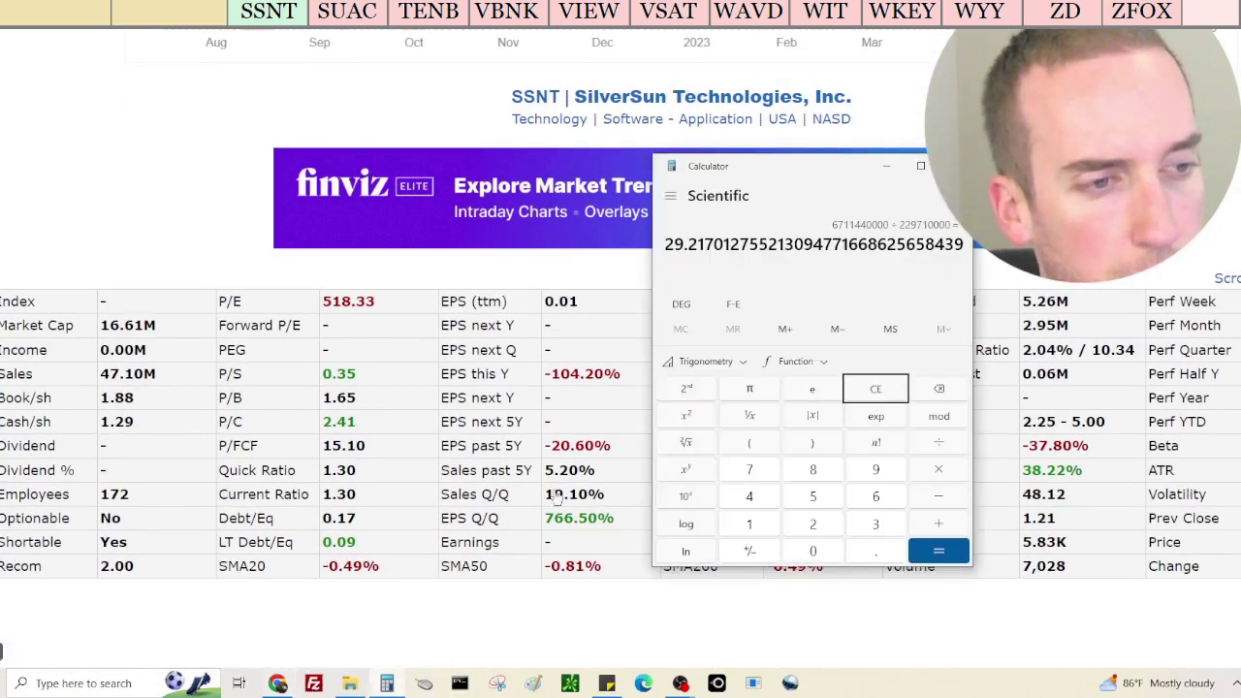
left_click(857, 386)
type("47.1")
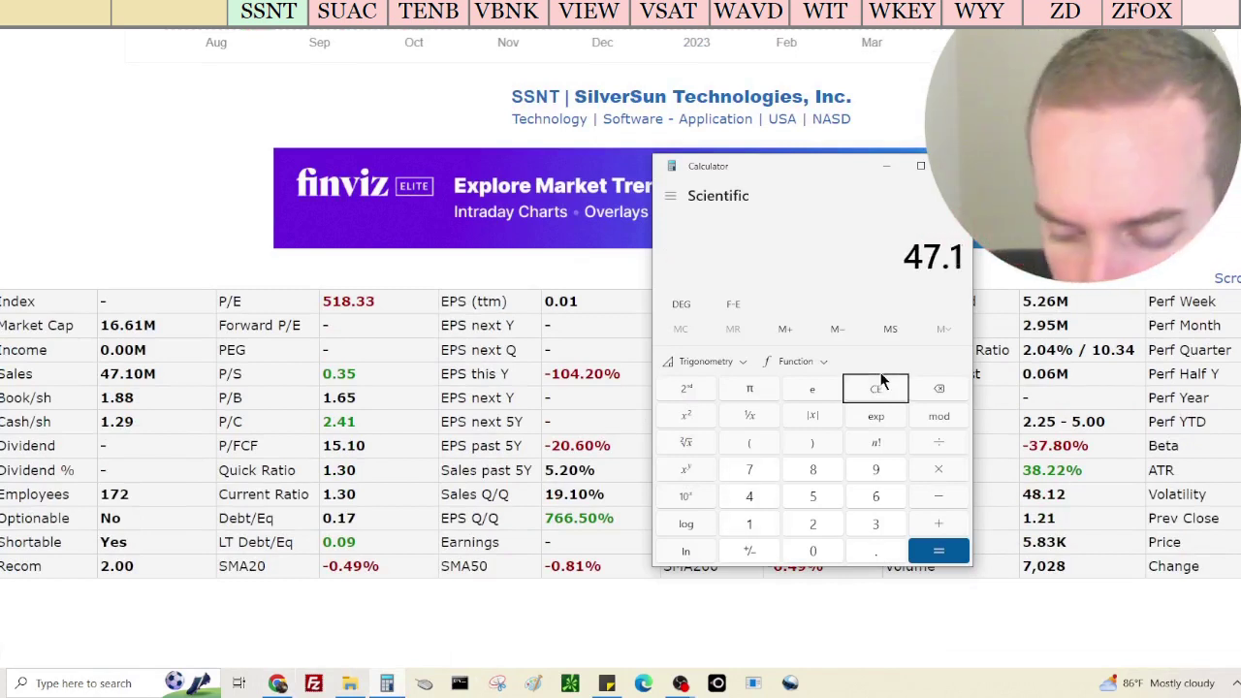
type("0")
key("Return")
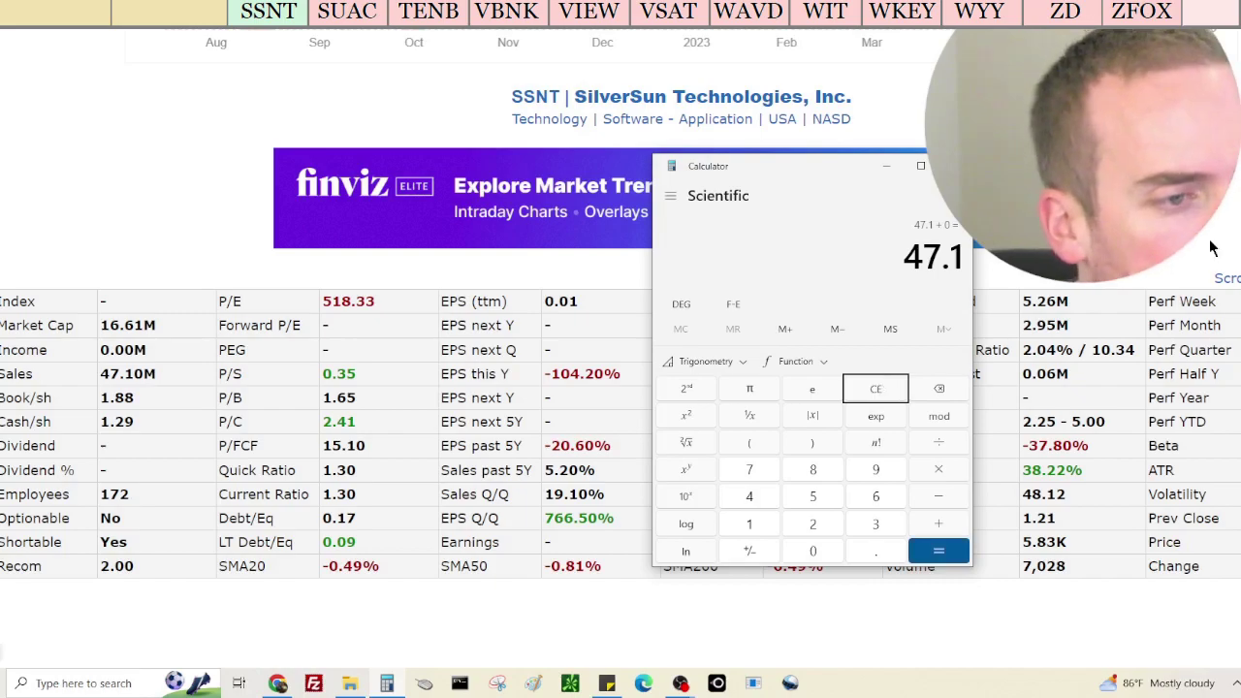
Examine SSNT's income statement on Finviz, comparing revenue, gross profit, operating income and net income across the periods
scroll(545, 310, "down", 20)
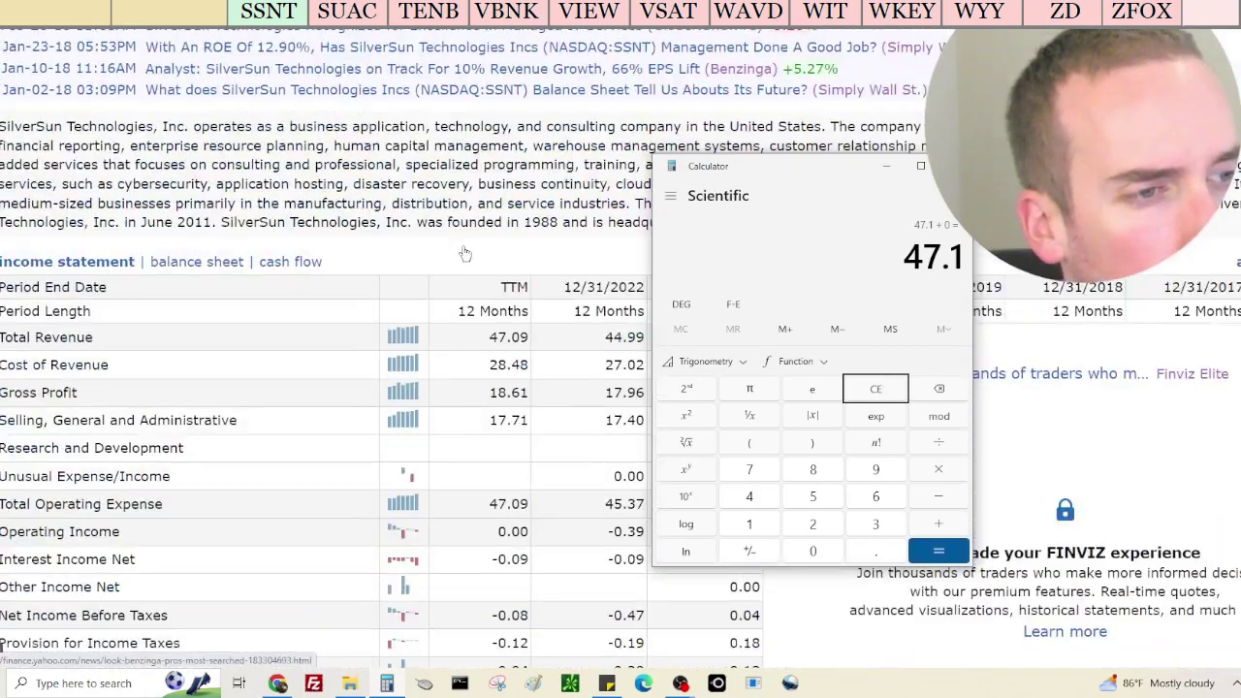
left_click(572, 247)
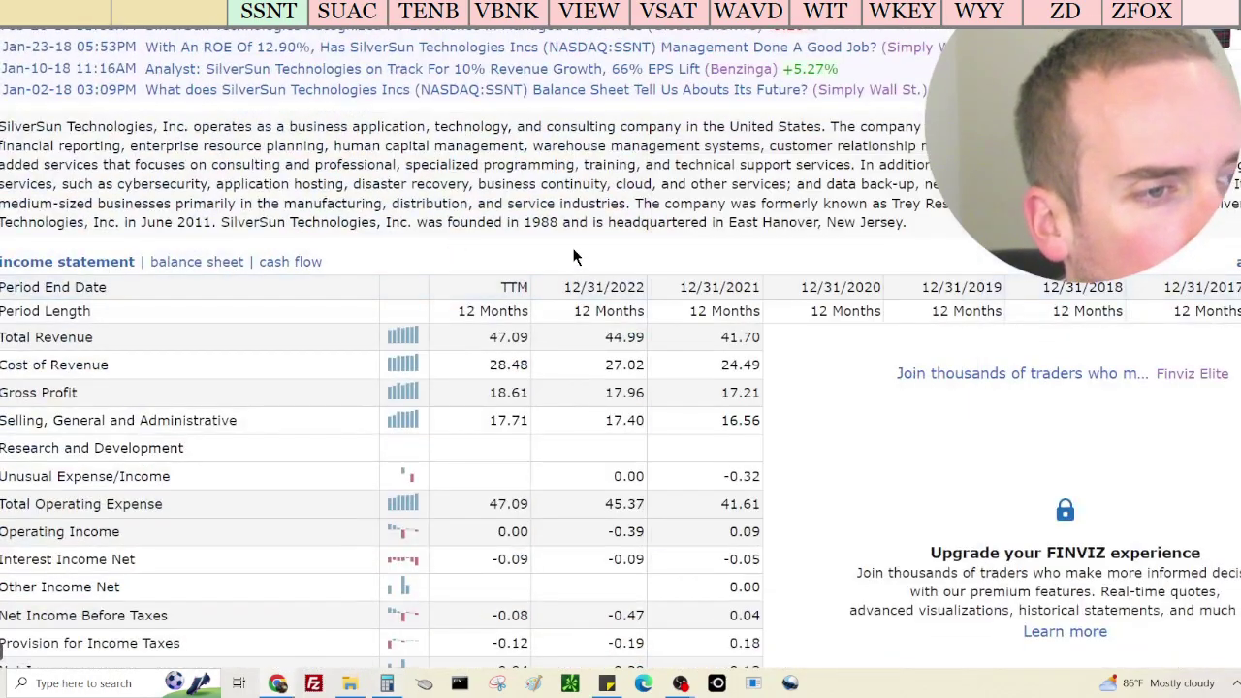
scroll(647, 266, "down", 1)
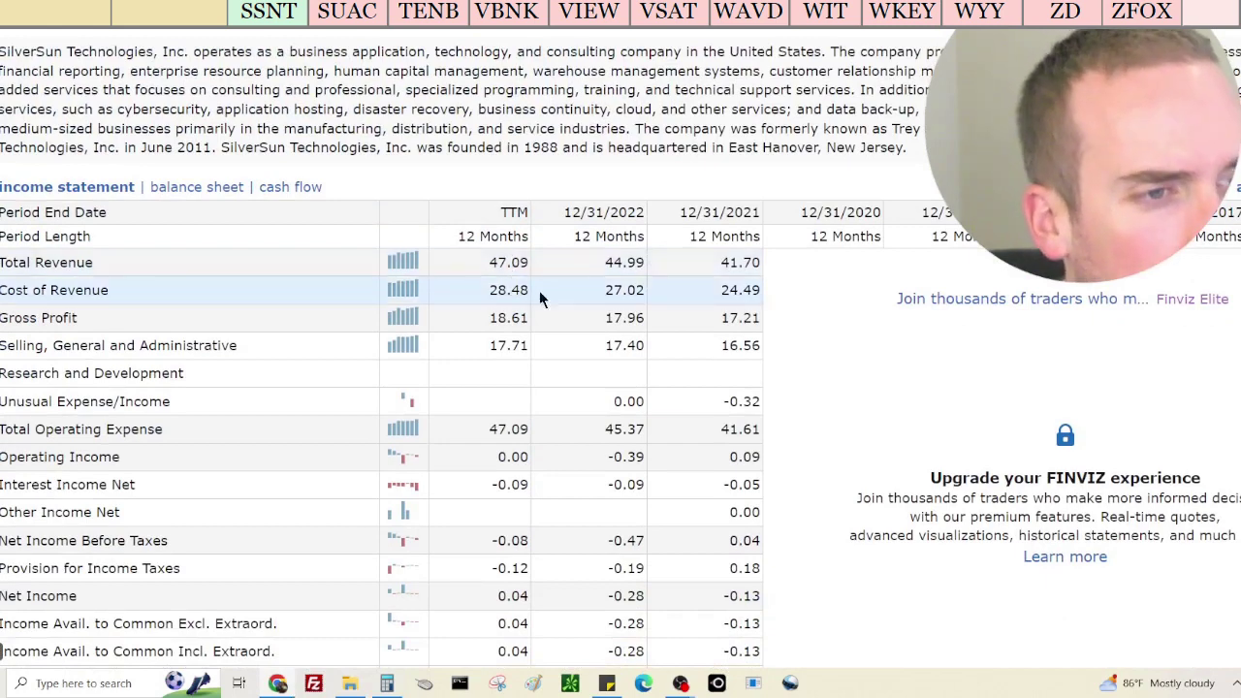
scroll(552, 339, "down", 2)
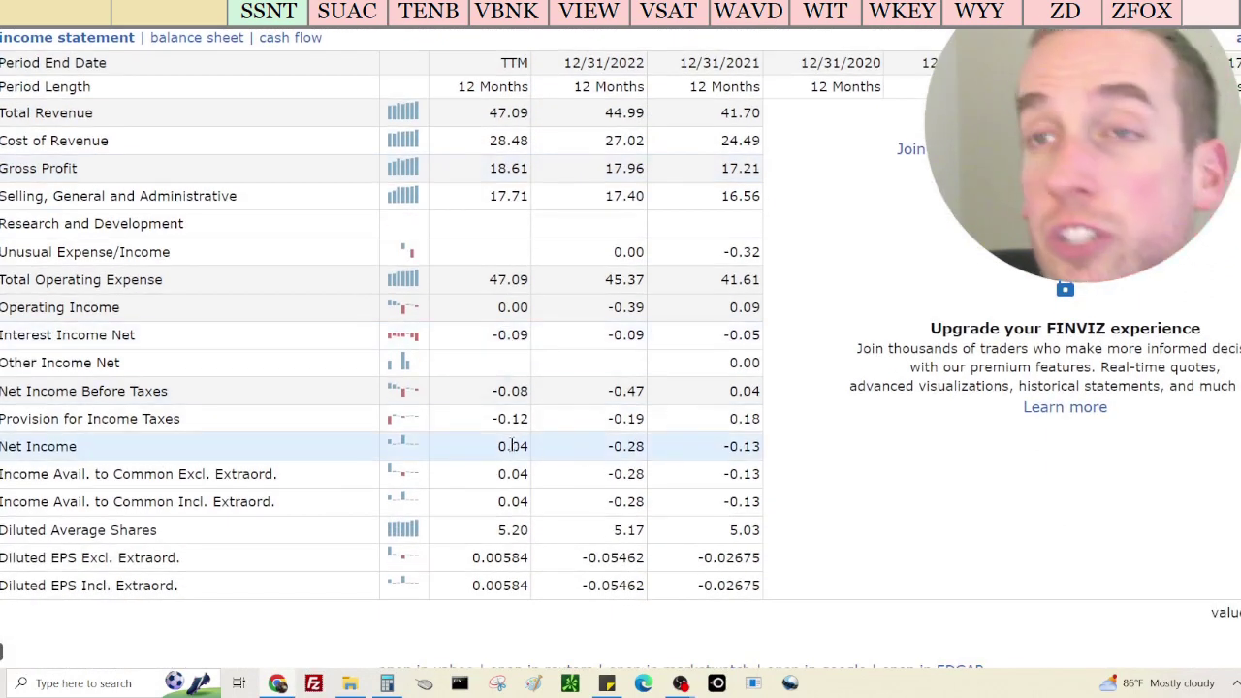
Open SSNT's balance sheet and add its 2022 cash and short term investments of 8.01 to the running total
left_click(188, 37)
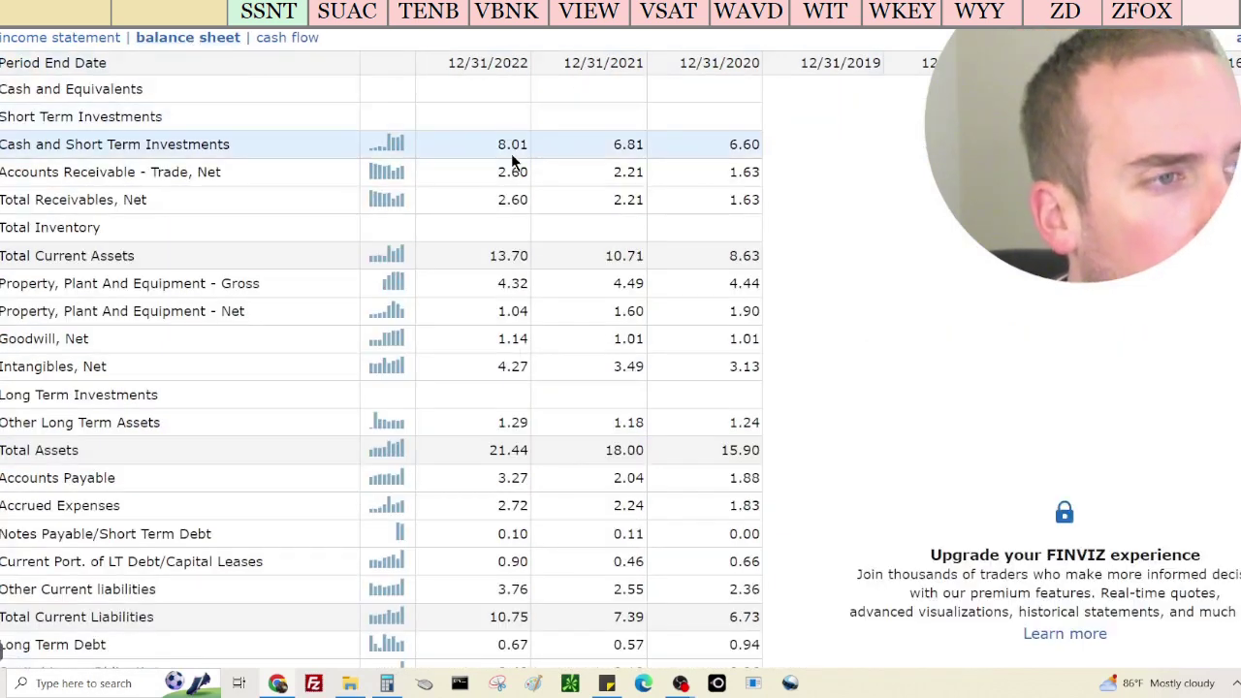
left_click(386, 683)
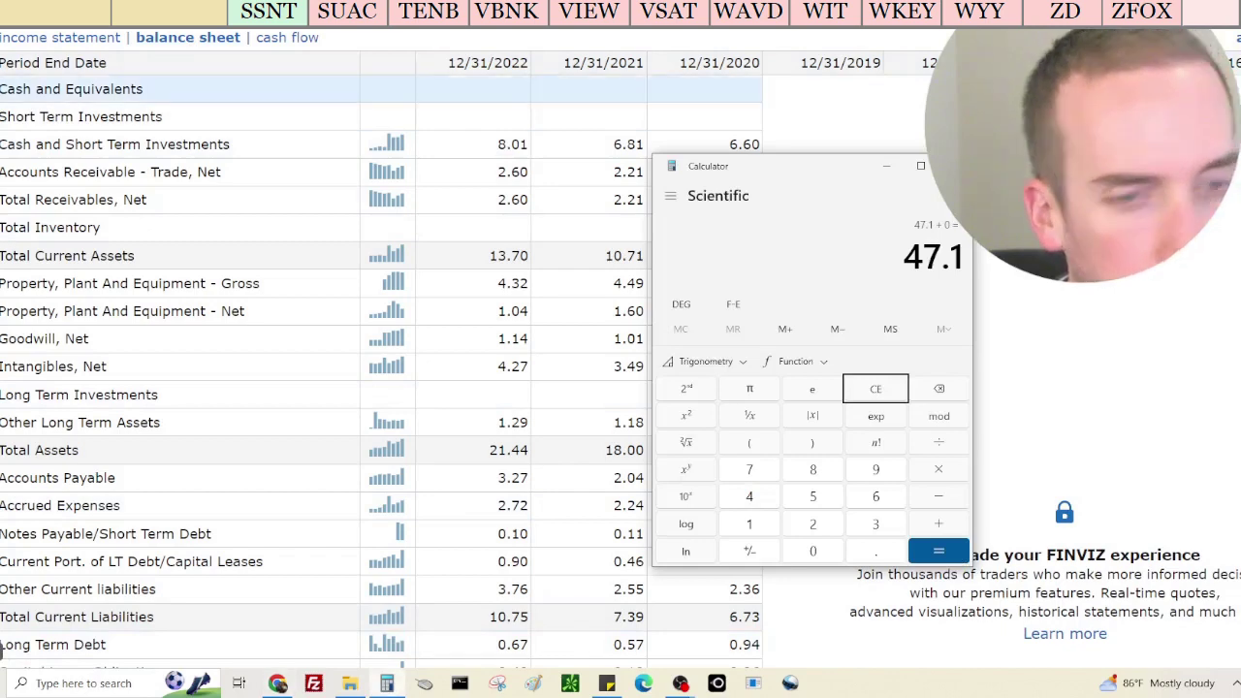
type("+8.01")
key("Return")
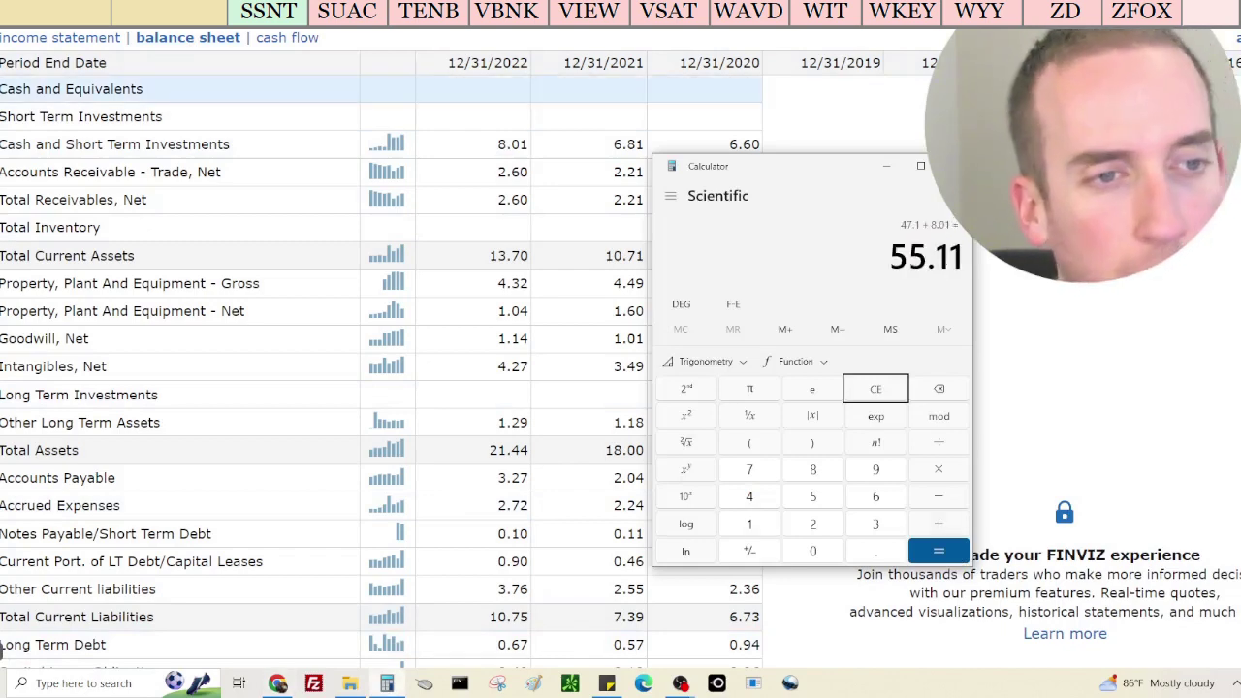
Subtract SSNT's total debt of 2.07 from the running total
scroll(1180, 260, "down", 1)
scroll(1163, 260, "down", 4)
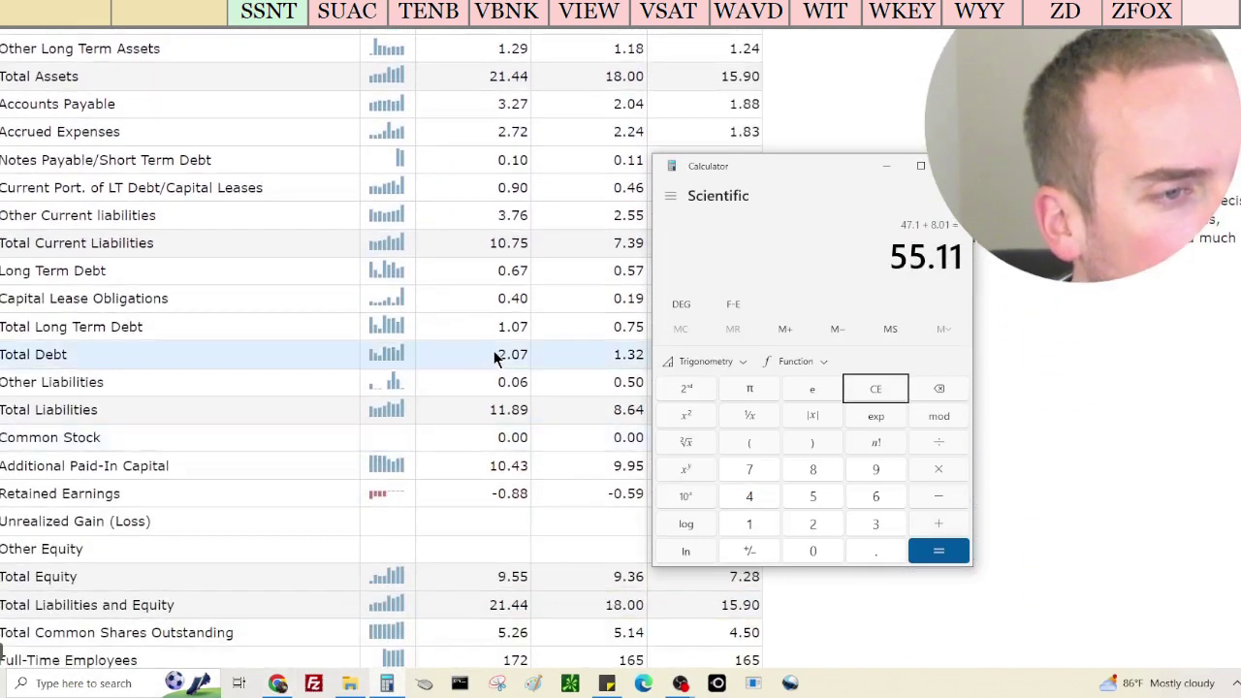
type("-2.07")
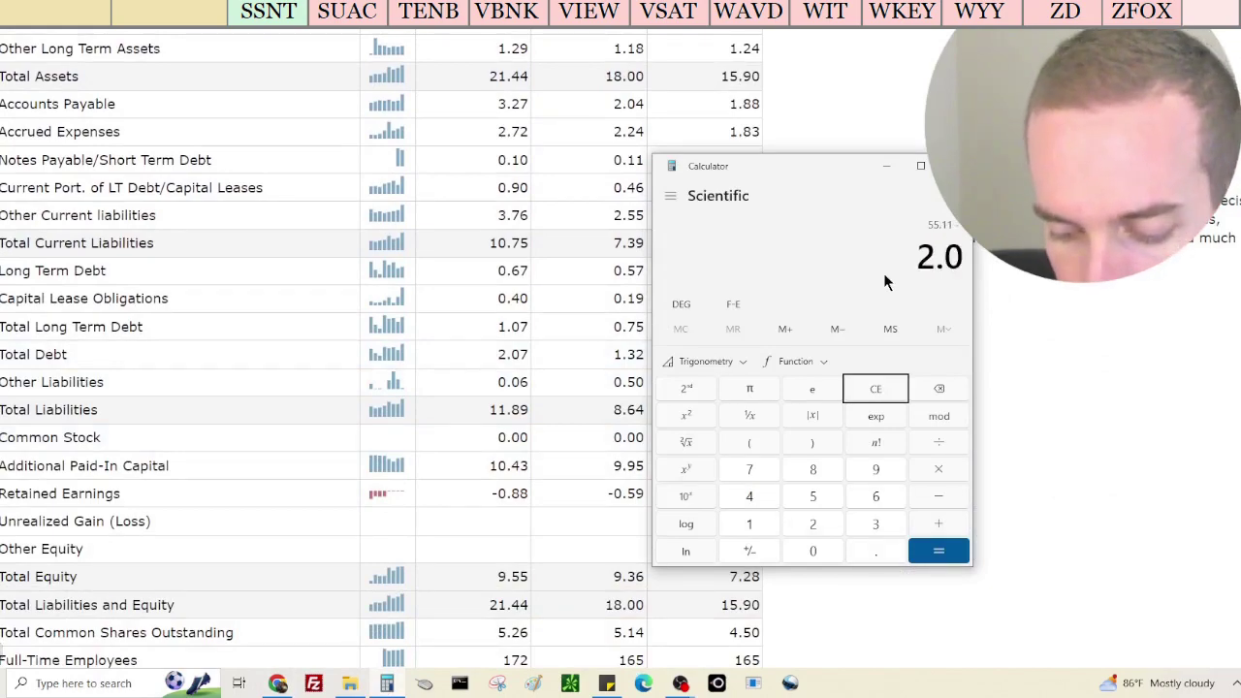
key("Return")
Search SSNT's Finviz page for "cybersec" and read how the company description covers its cybersecurity services
scroll(1166, 419, "up", 7)
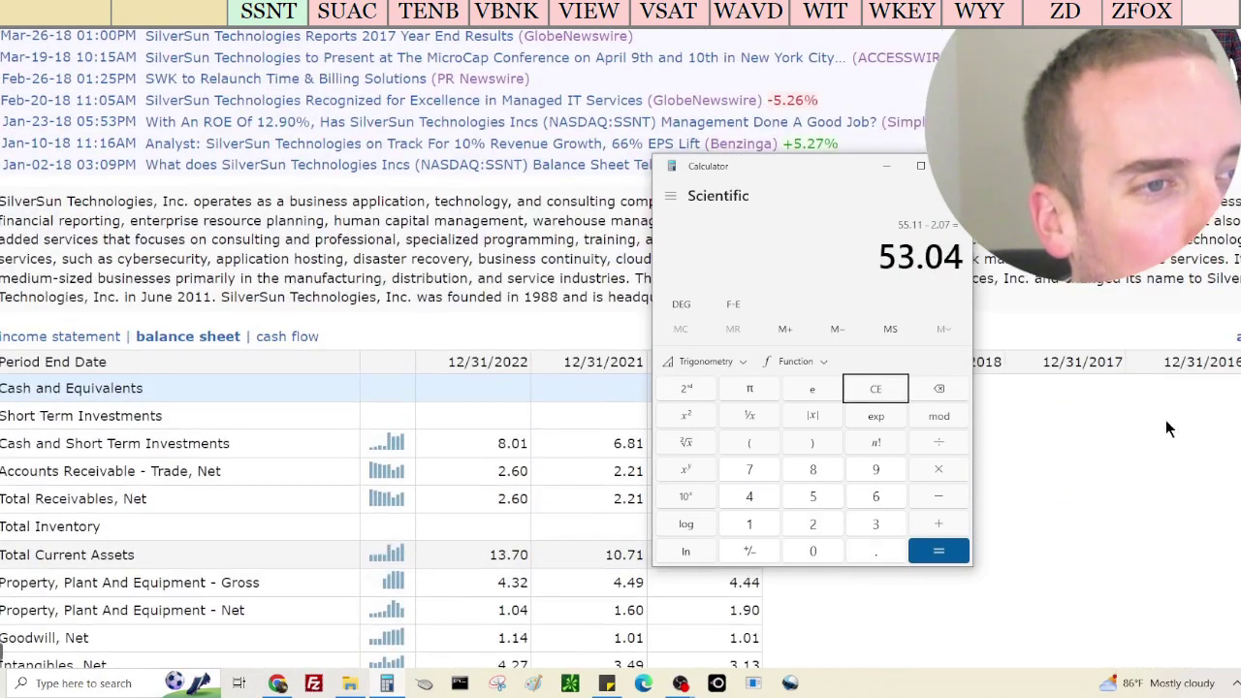
left_click(847, 230)
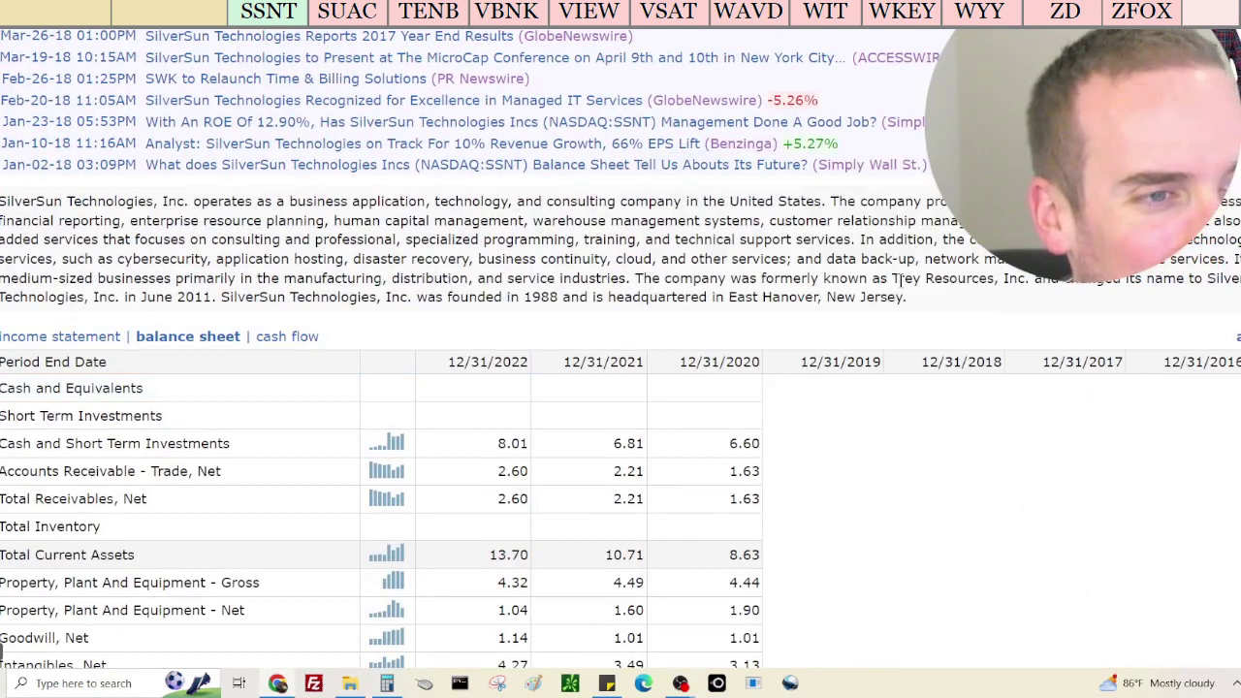
key("ctrl+f")
type("cybers")
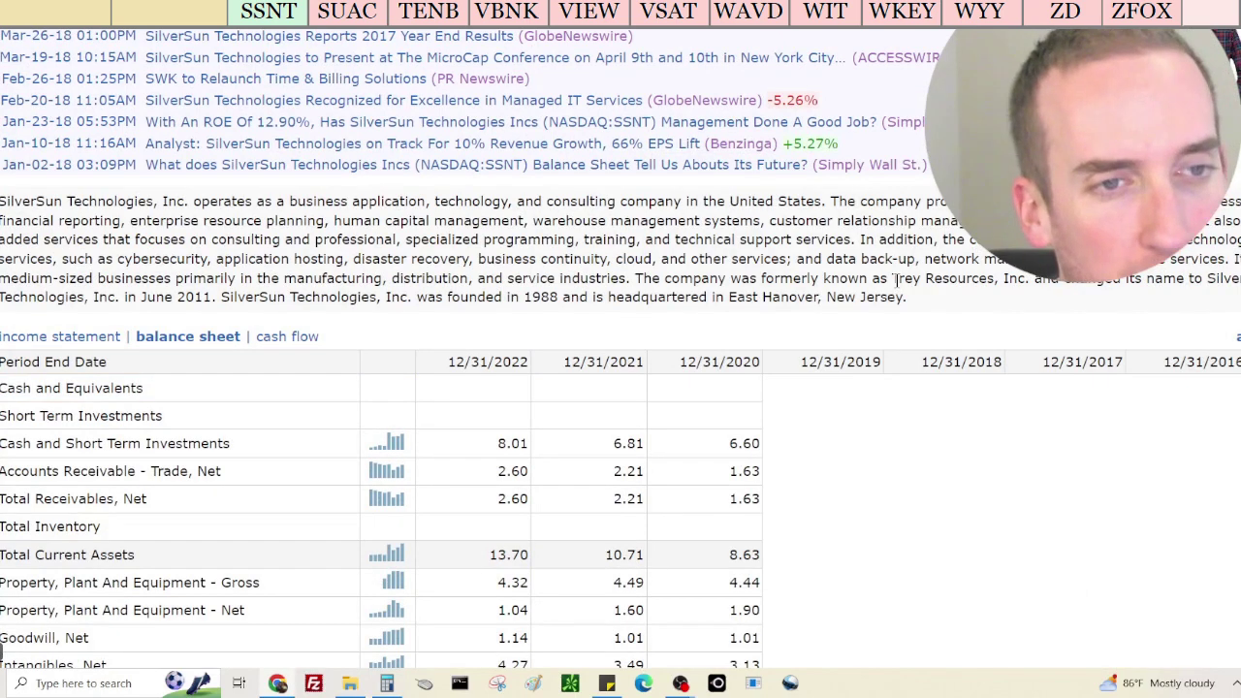
type("ec")
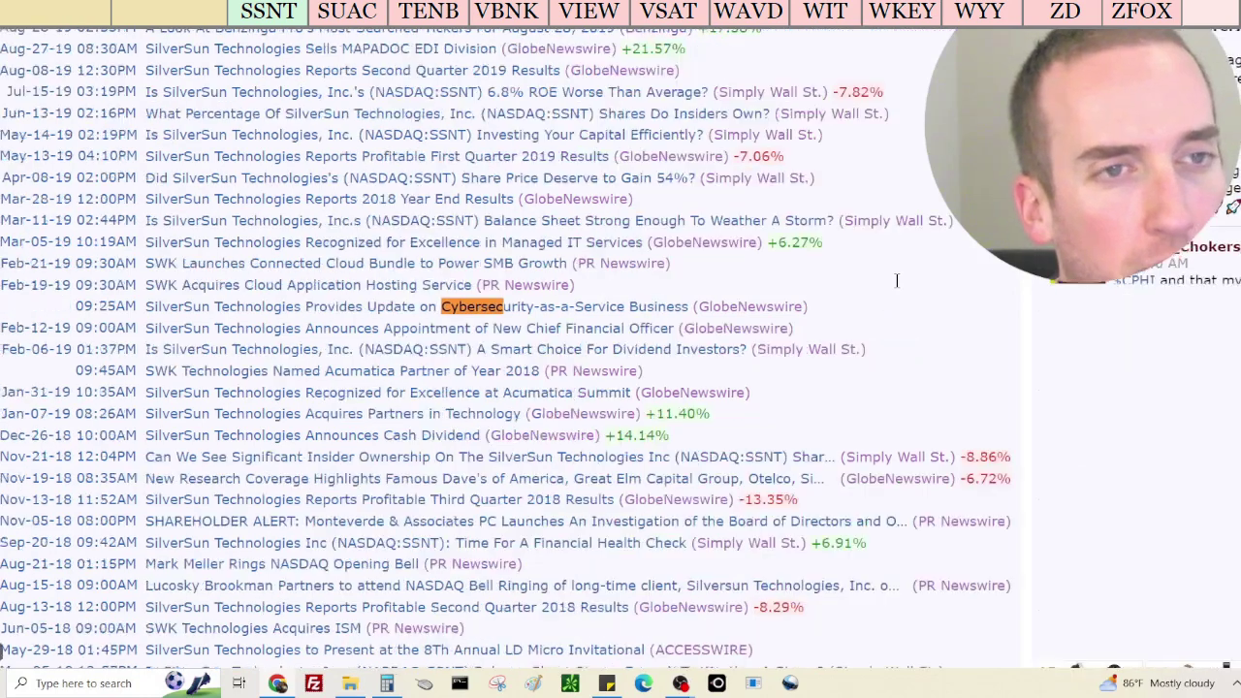
scroll(884, 273, "down", 1)
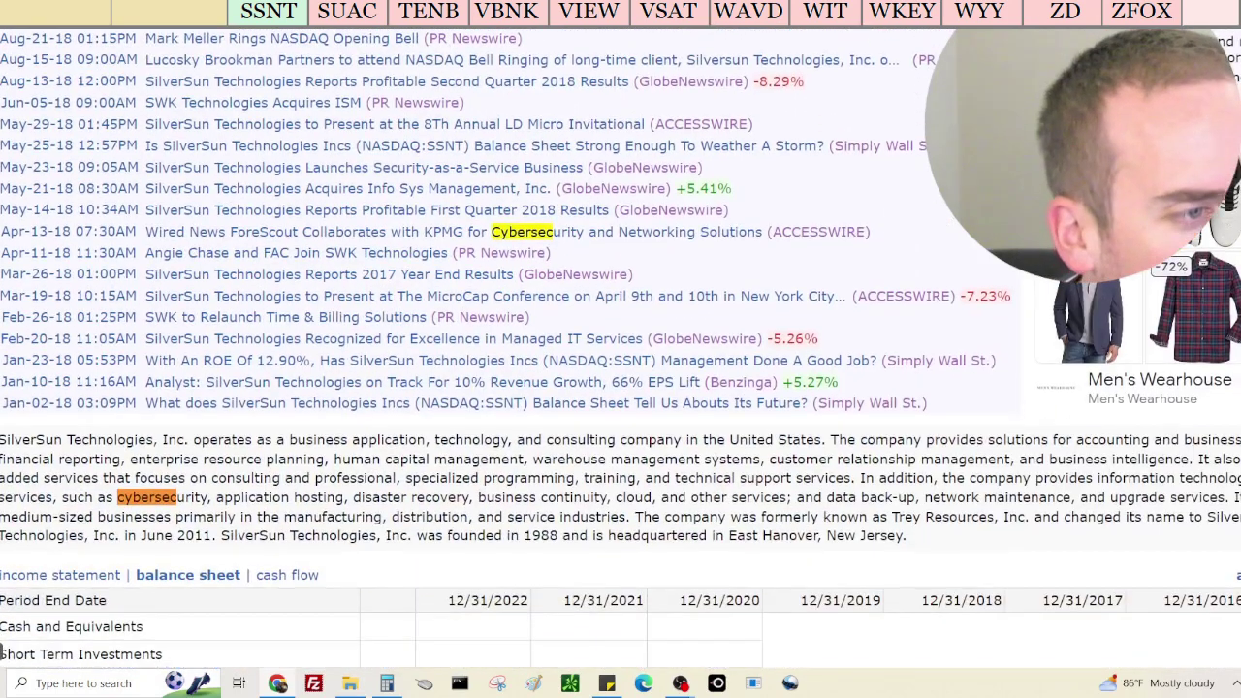
left_click_drag(254, 478, 166, 498)
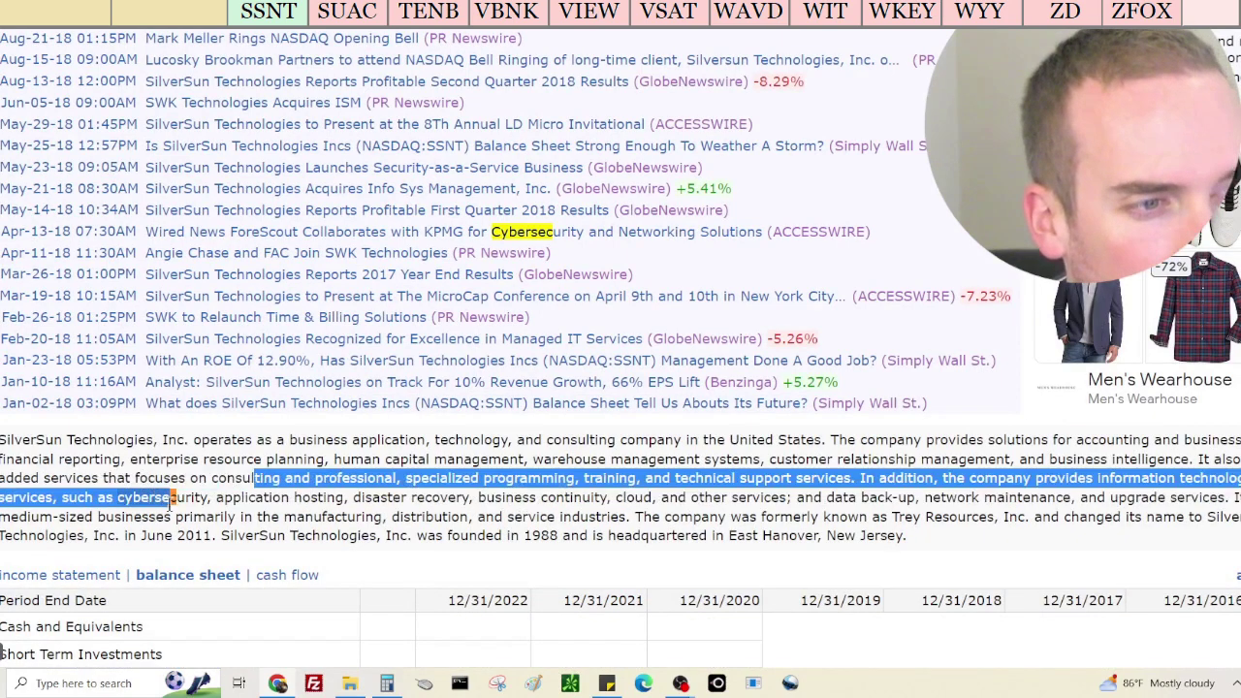
left_click(213, 499)
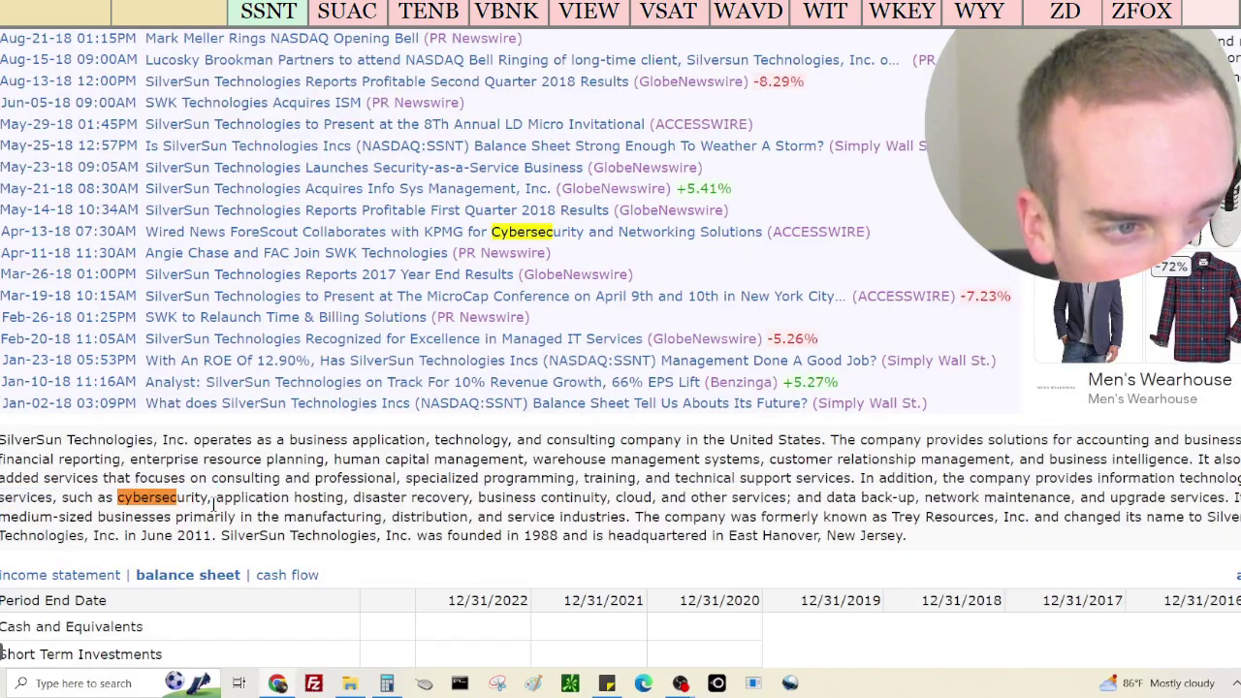
Look through SSNT's news headlines from 2023 back to 2018, down to the company description
scroll(715, 470, "up", 12)
scroll(718, 468, "up", 4)
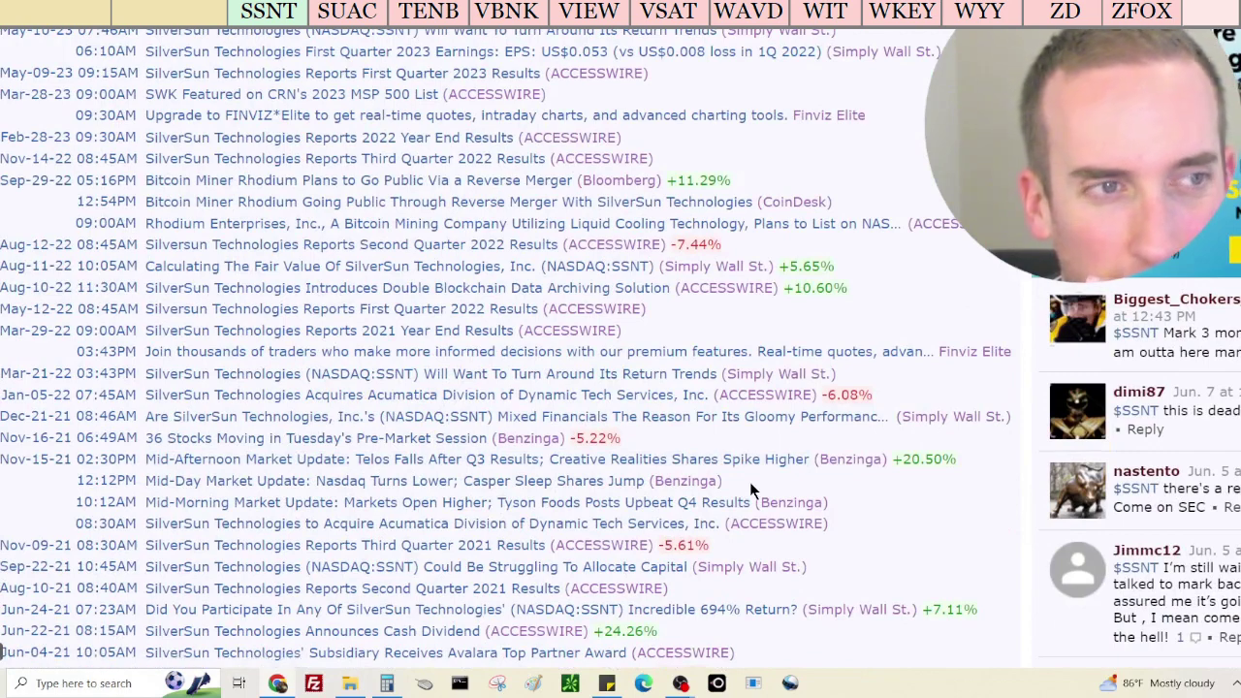
scroll(863, 468, "down", 3)
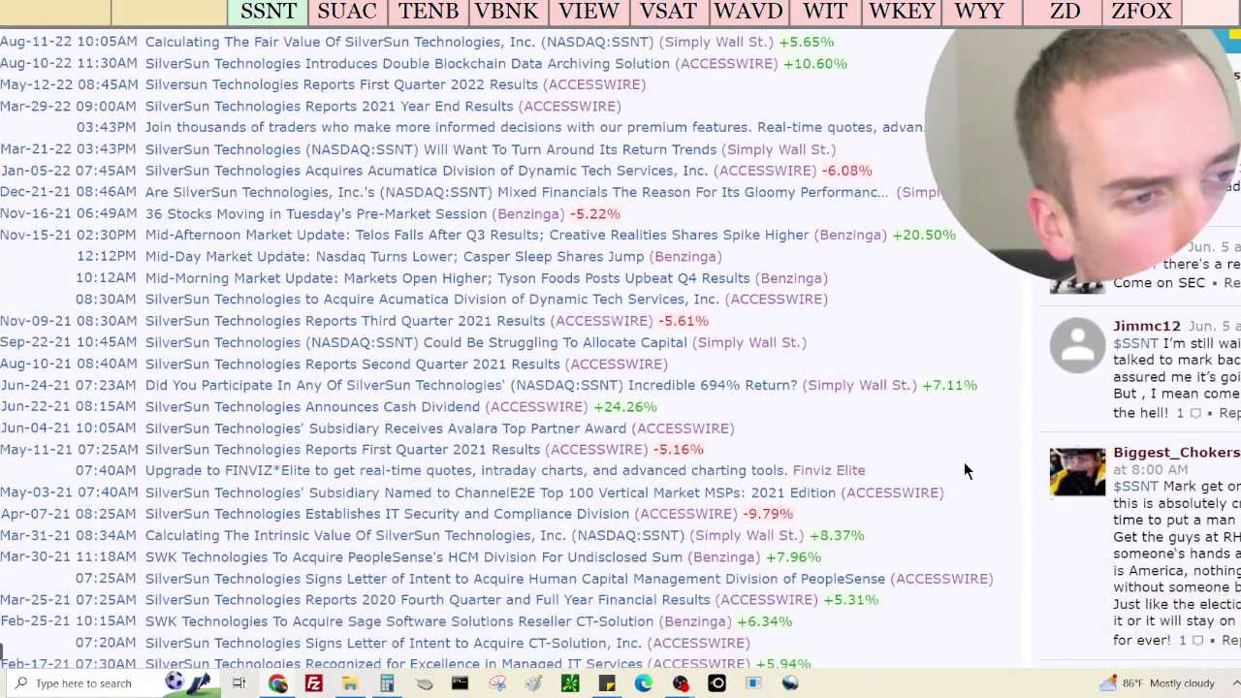
scroll(964, 464, "down", 10)
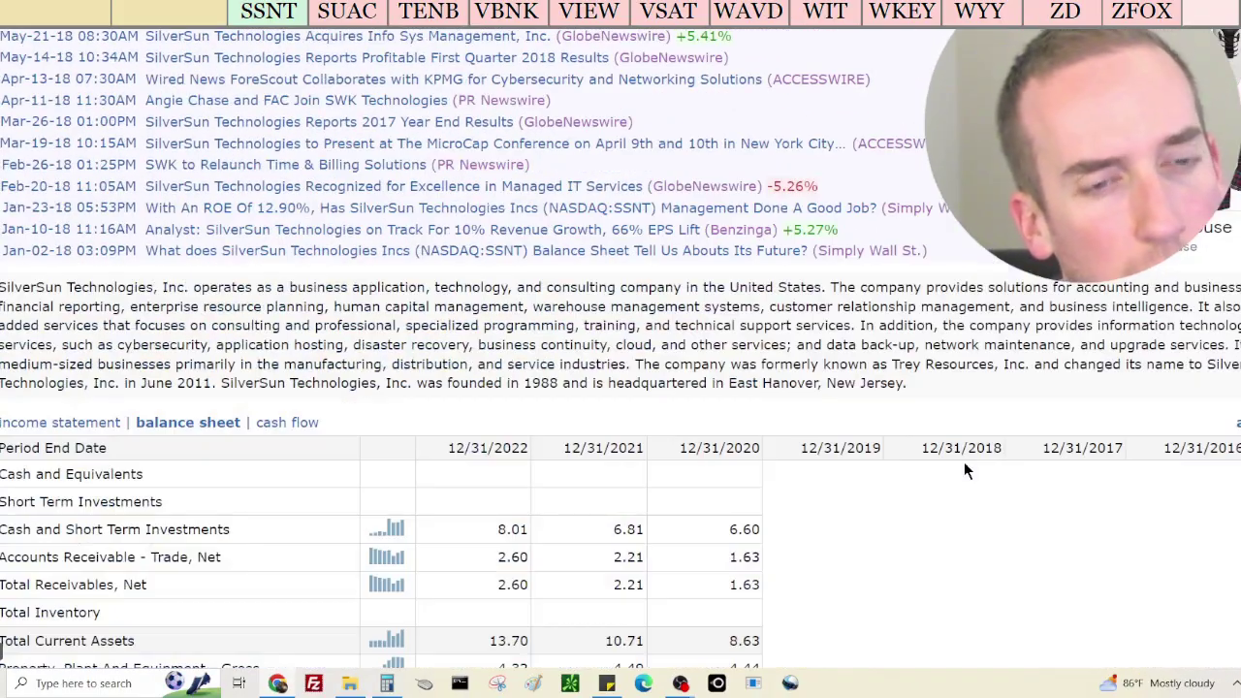
Switch SSNT's Finviz chart to the monthly timeframe and review it together with the statistics table
scroll(963, 461, "up", 10)
scroll(961, 458, "up", 10)
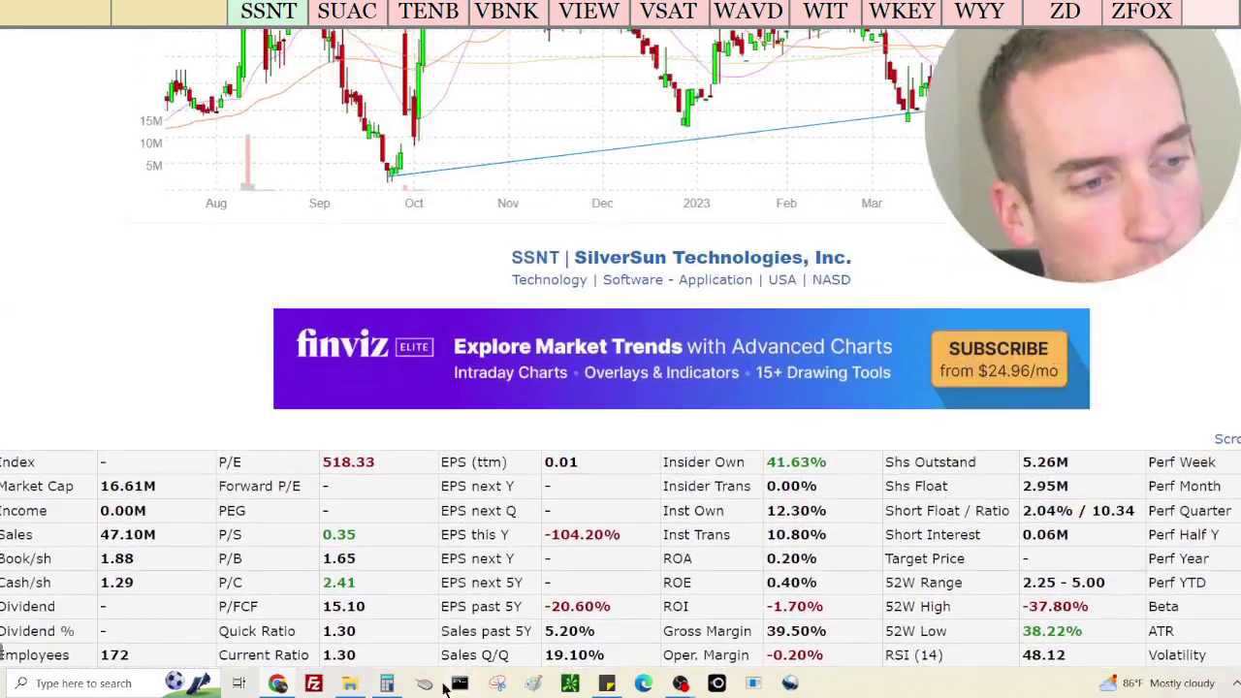
mouse_move(395, 685)
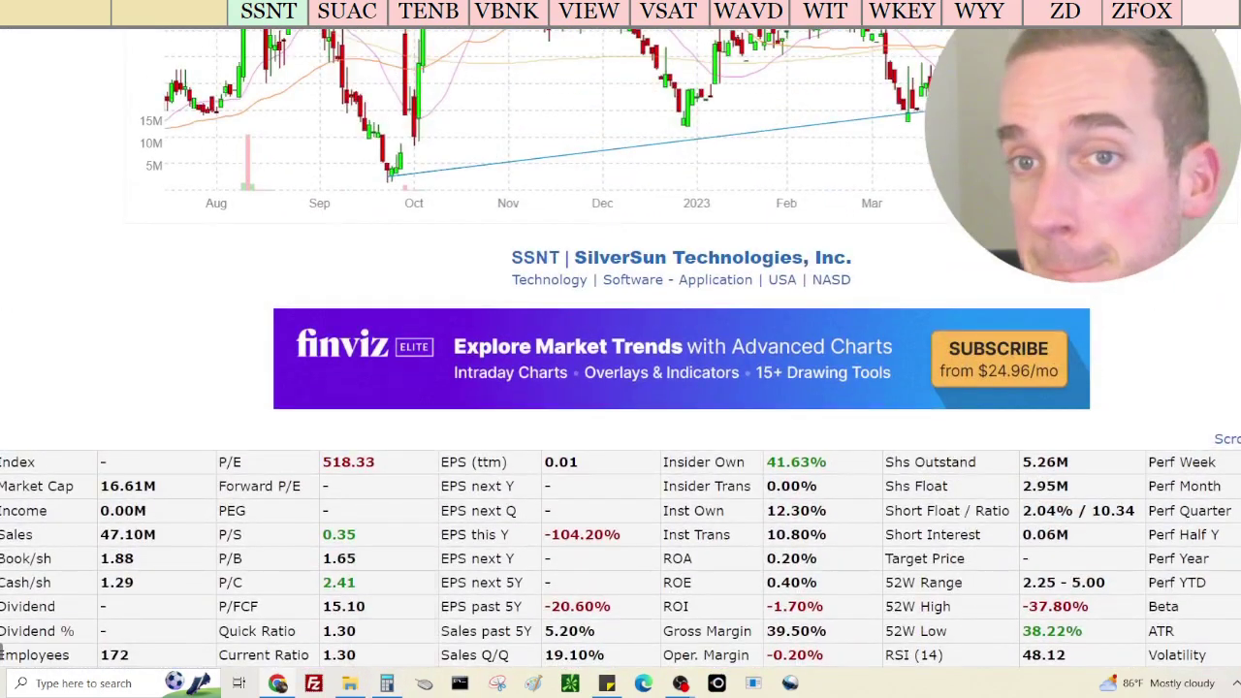
scroll(1073, 627, "up", 3)
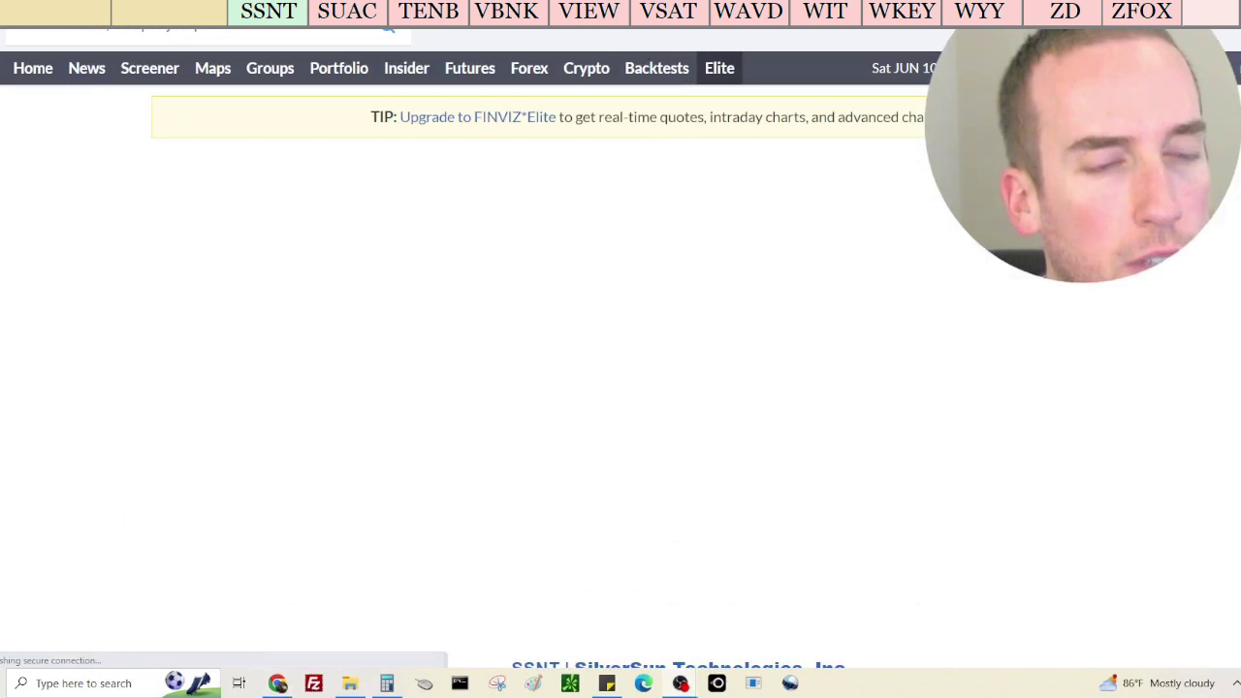
scroll(621, 388, "down", 3)
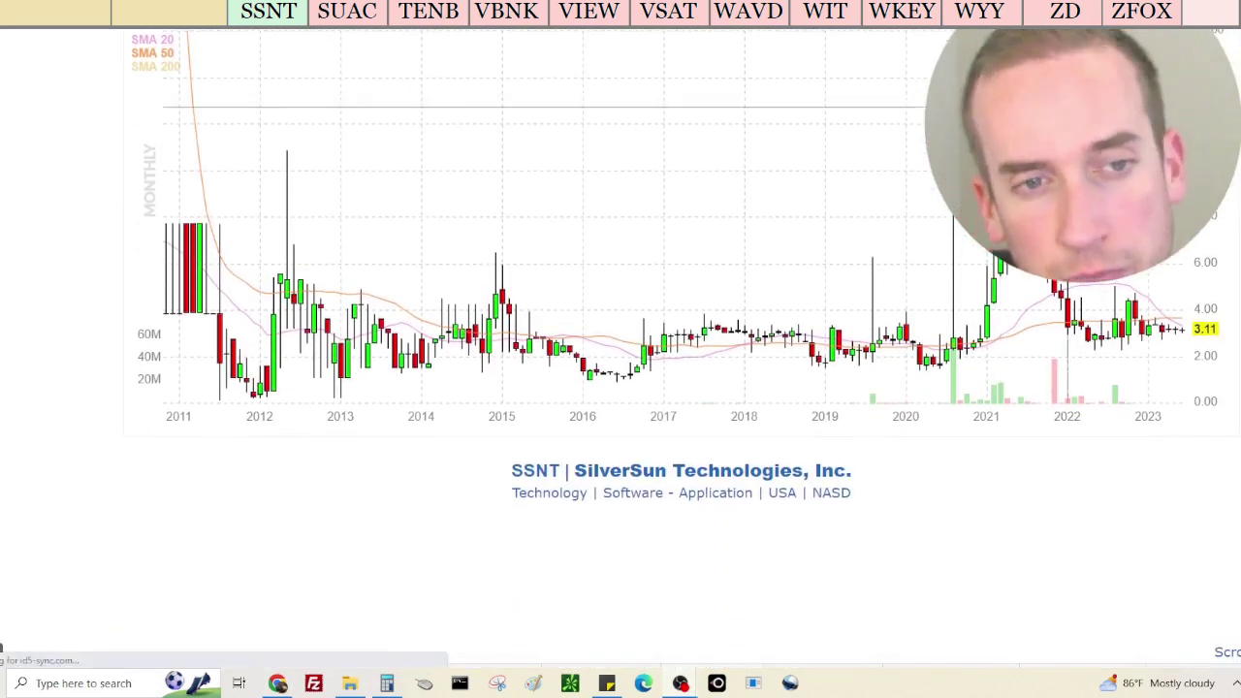
scroll(621, 388, "down", 4)
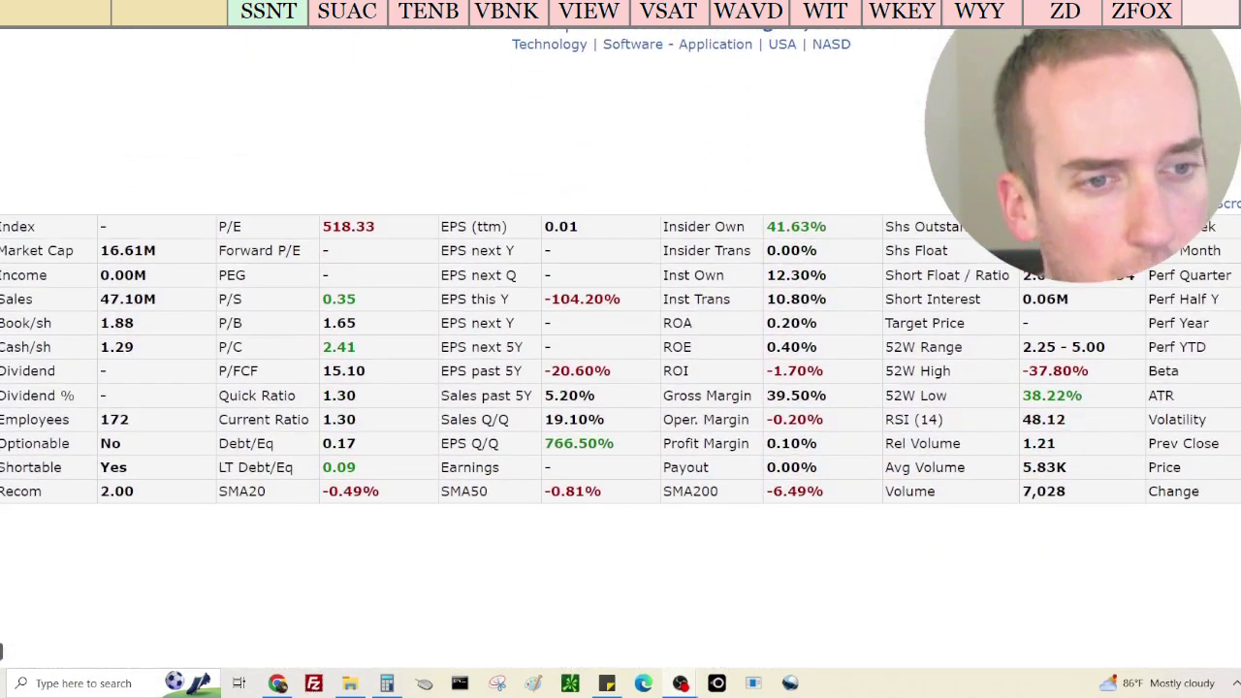
scroll(620, 387, "up", 1)
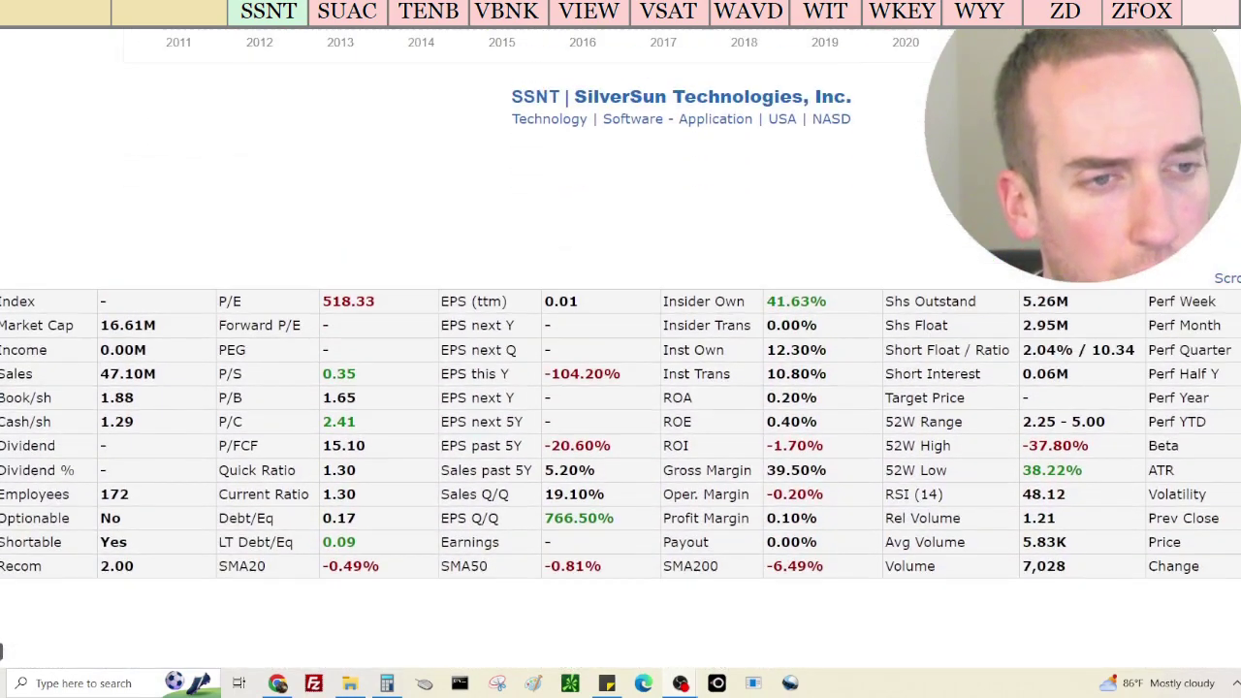
Divide SSNT's running total by its share float of 2.95
left_click(386, 683)
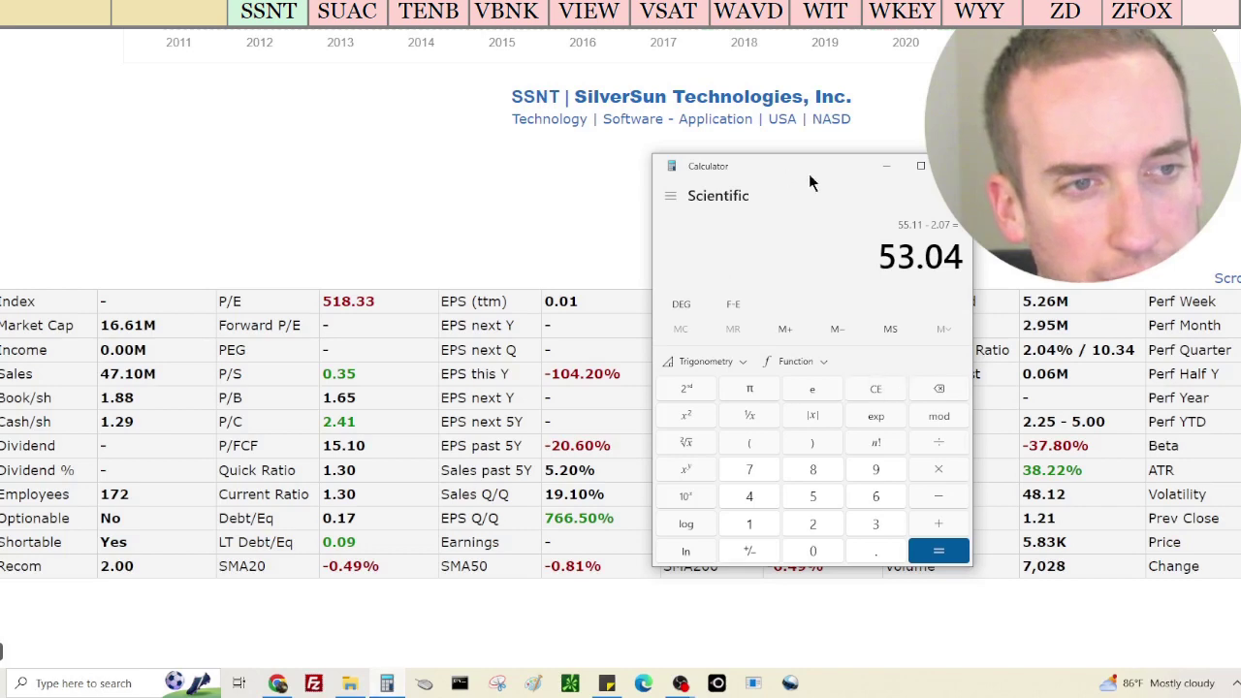
left_click_drag(810, 175, 784, 169)
key("slash")
type("2.95")
key("Return")
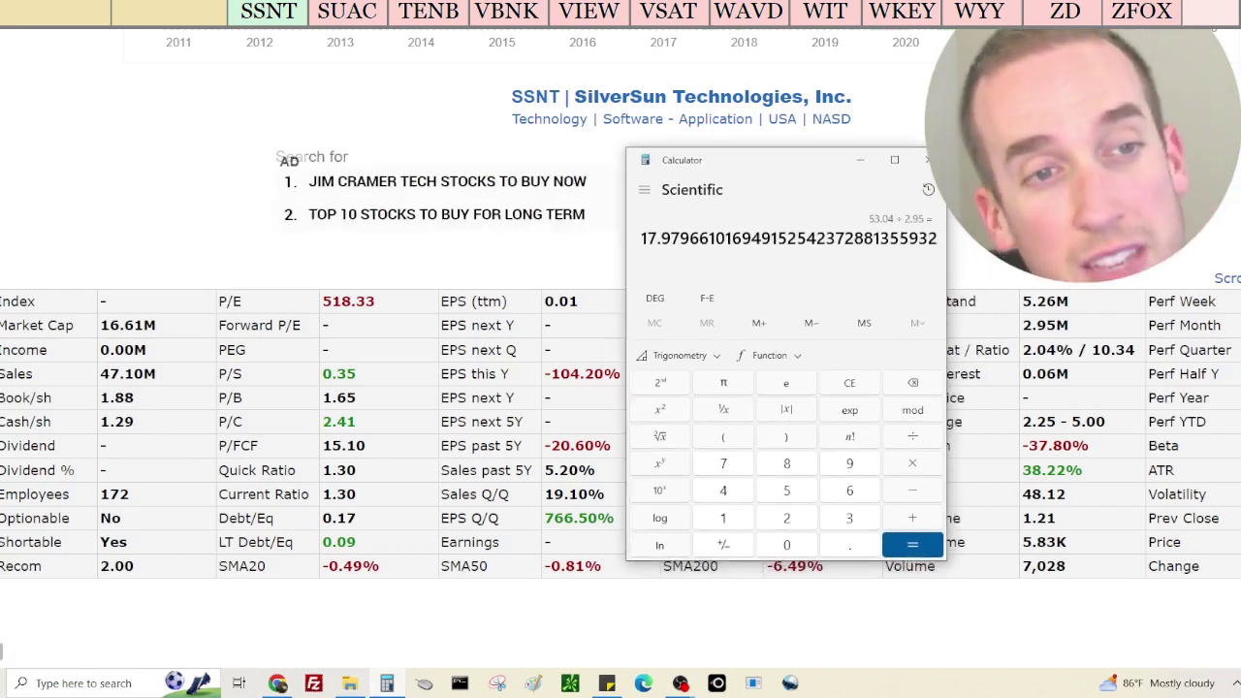
Review SSNT's statistics on Finviz, glance at the Fintel institutional ownership page, and return to Finviz
key("alt+Tab")
scroll(620, 364, "up", 1)
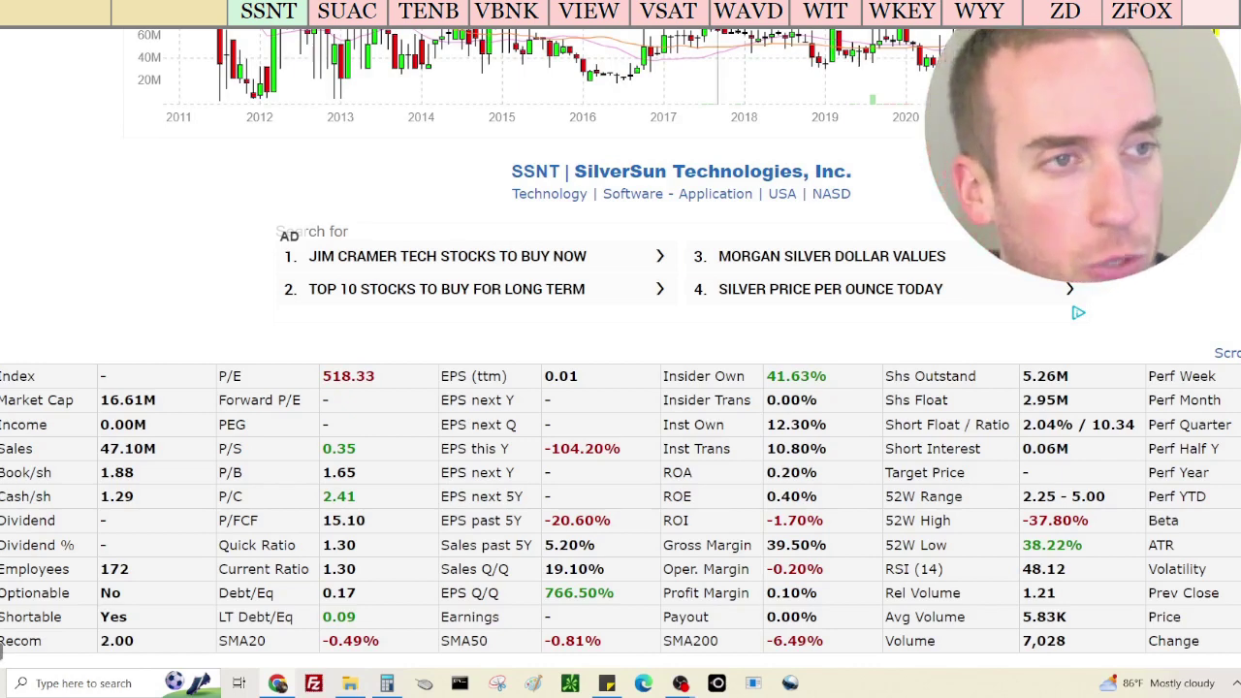
key("ctrl+Tab")
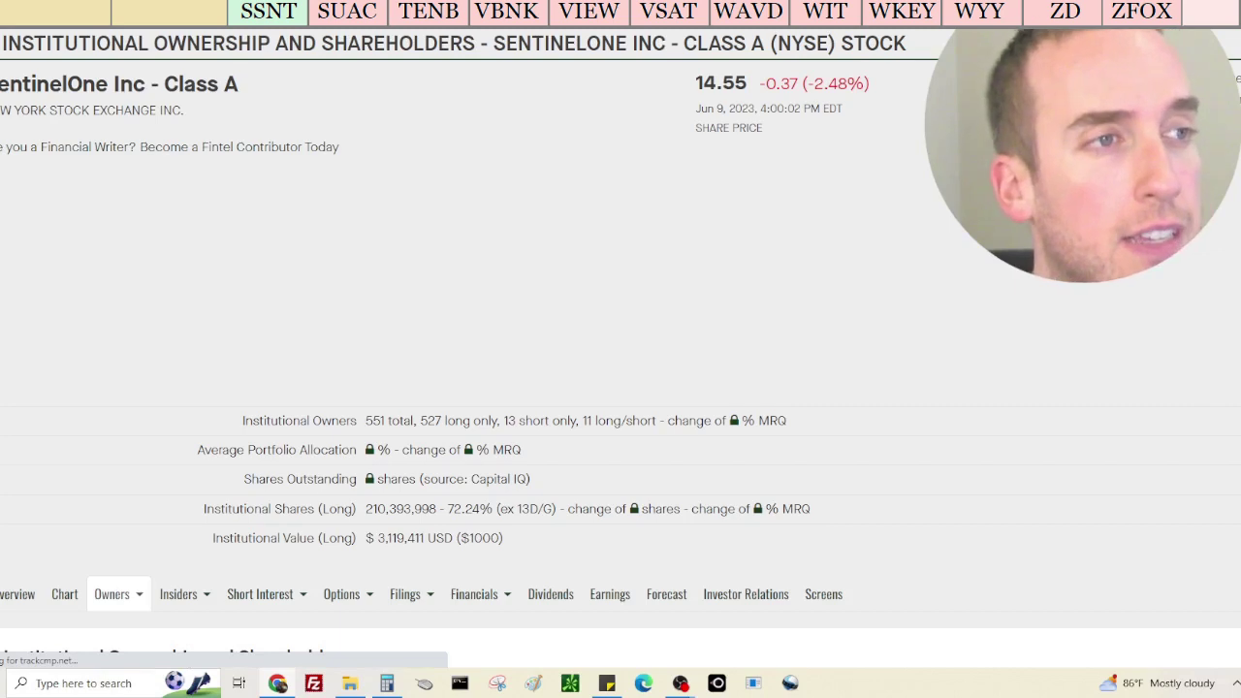
key("ctrl+shift+Tab")
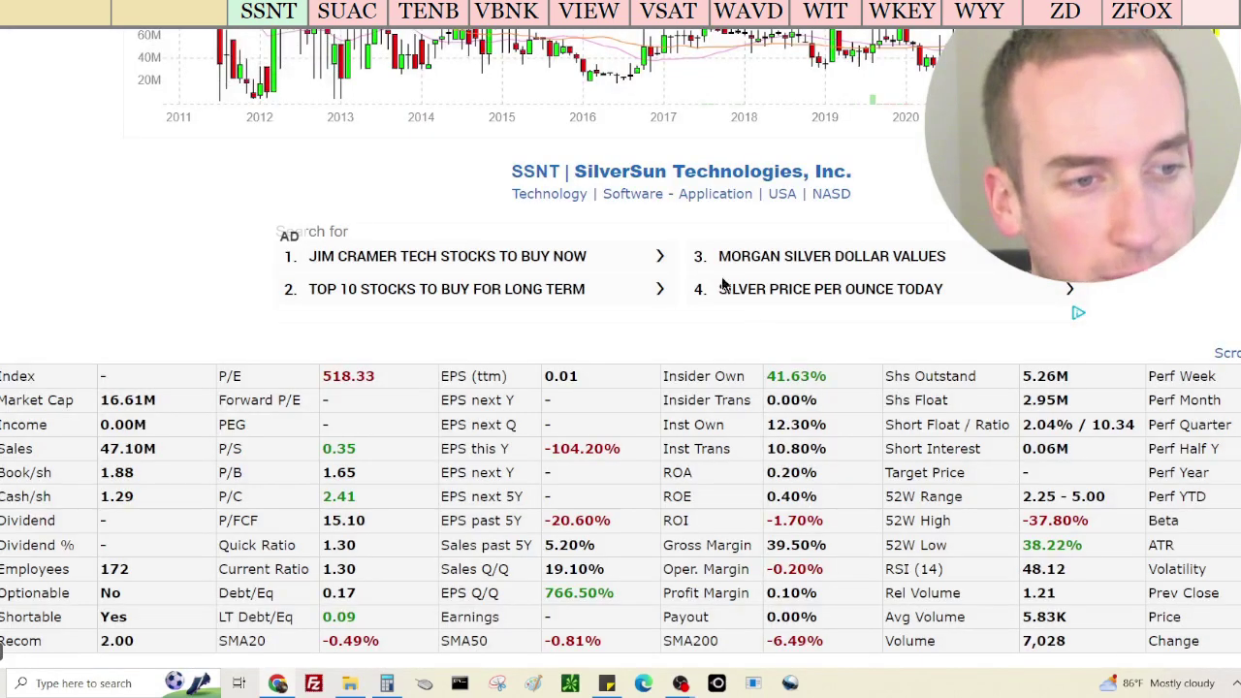
Review SSNT's institutional transactions figure in the Finviz statistics together with its monthly price chart
double_click(794, 448)
left_click(793, 444)
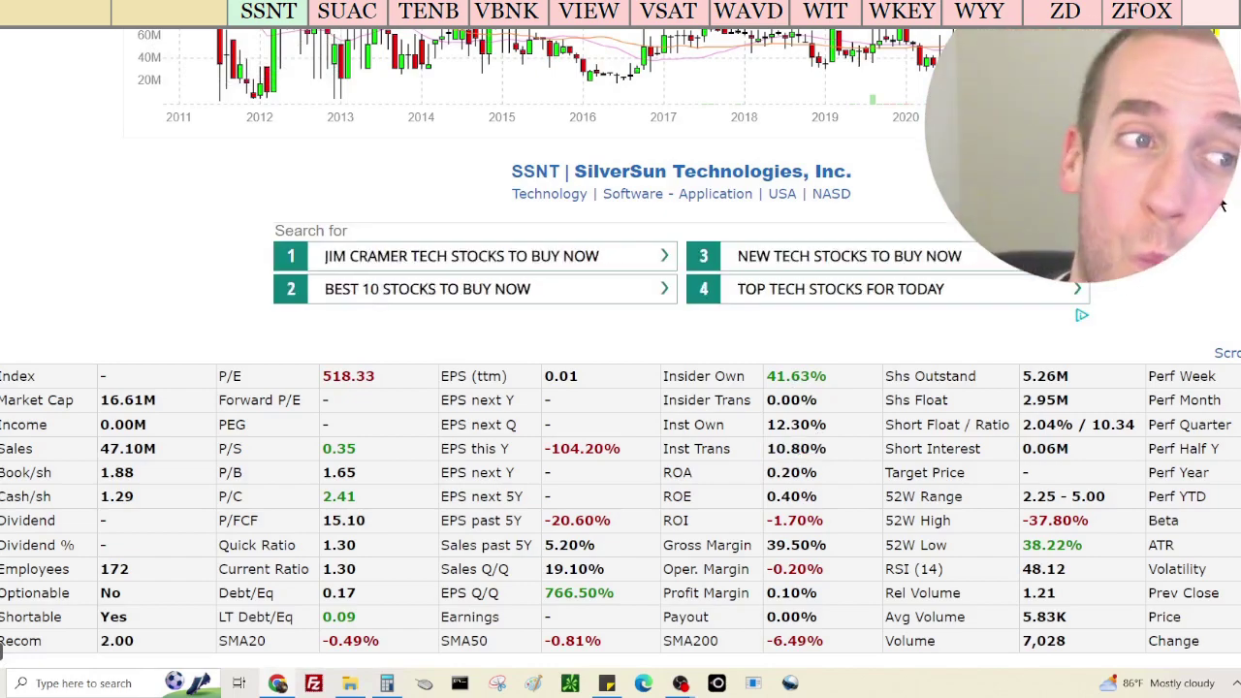
scroll(288, 400, "up", 3)
scroll(288, 399, "down", 1)
scroll(287, 399, "down", 2)
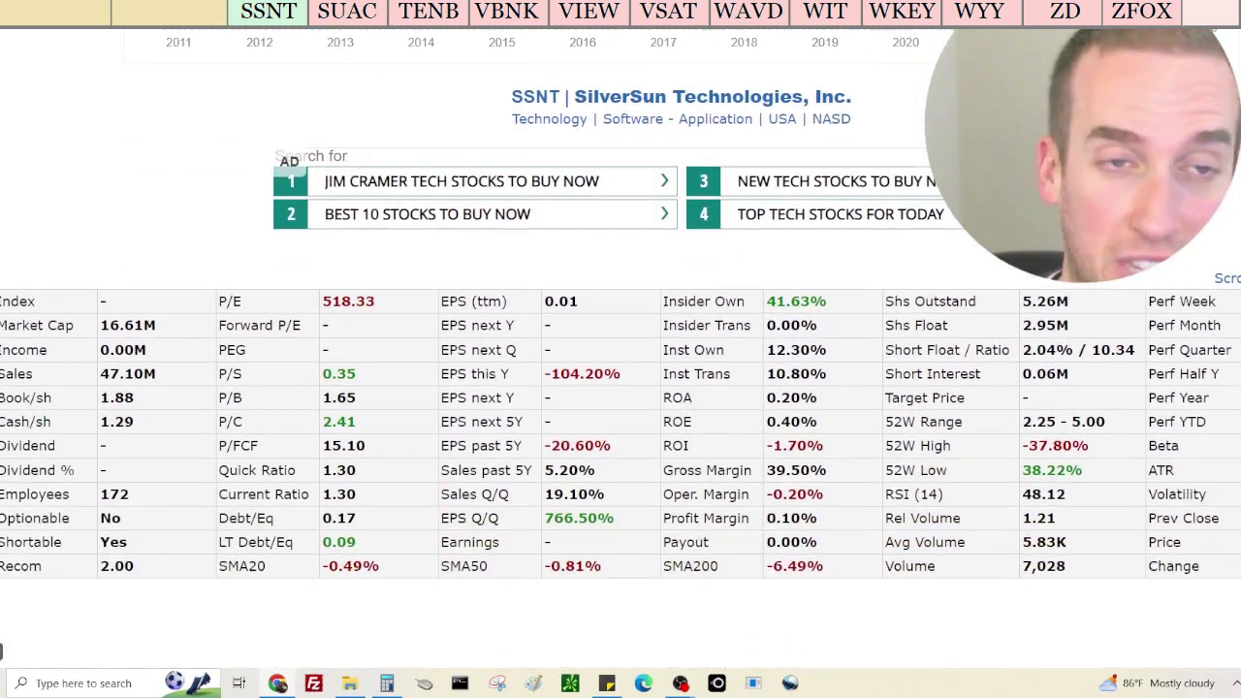
scroll(288, 400, "up", 3)
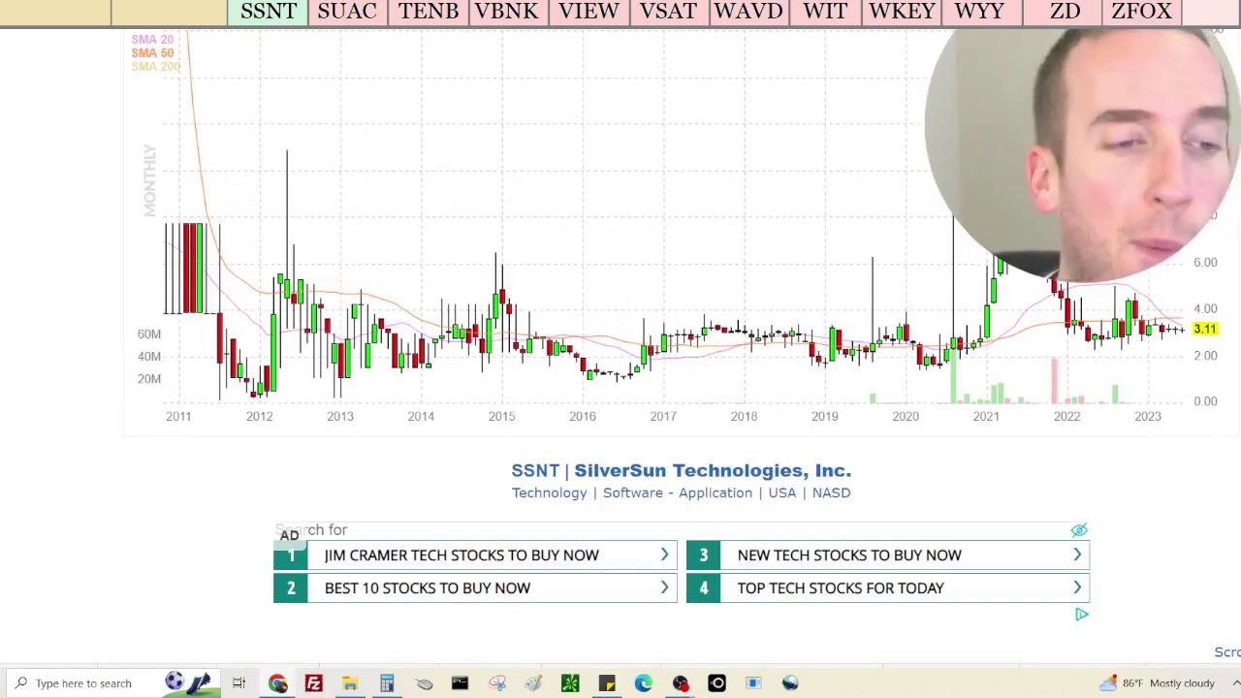
scroll(621, 344, "down", 3)
scroll(620, 349, "up", 2)
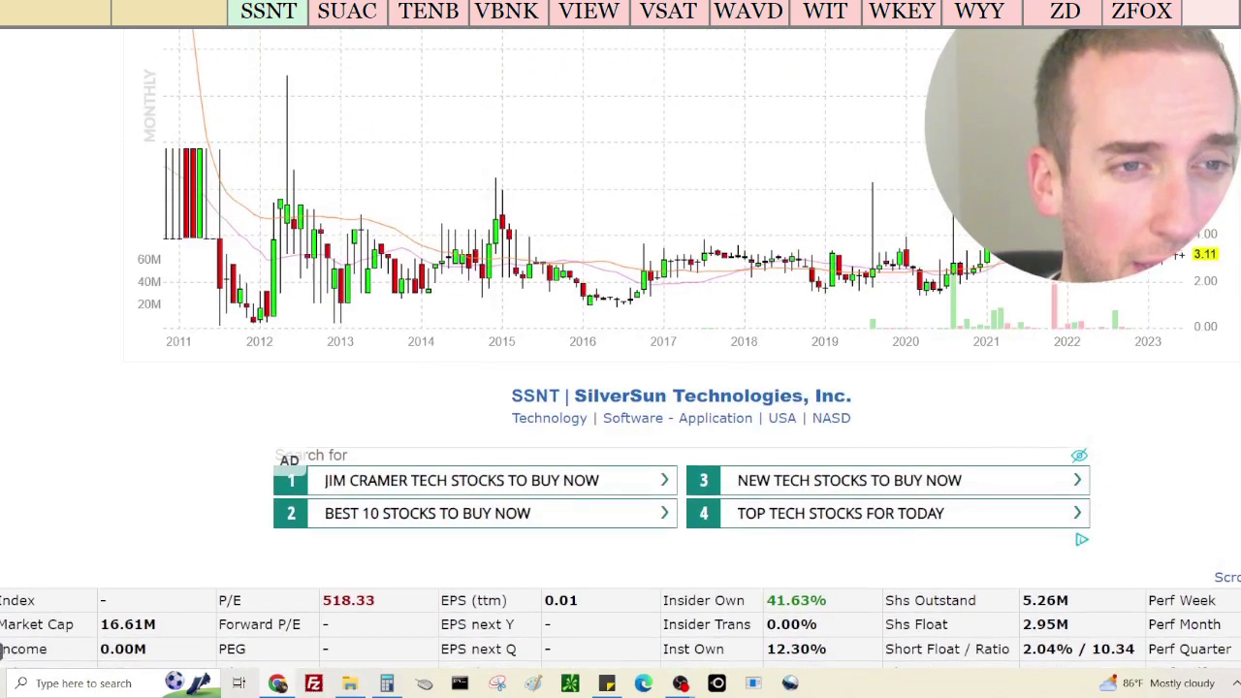
scroll(1, 651, "down", 3)
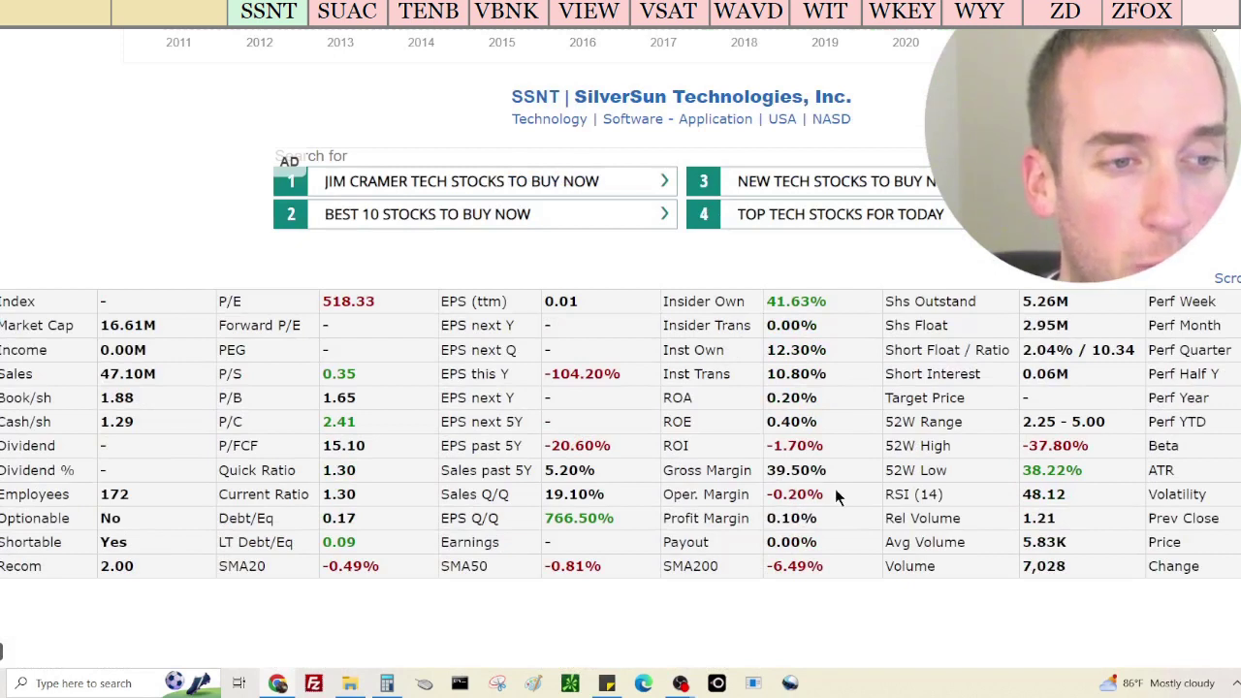
Examine SSNT's profit margin and insider ownership in the statistics table, and compare them with the monthly chart
left_click_drag(790, 518, 818, 514)
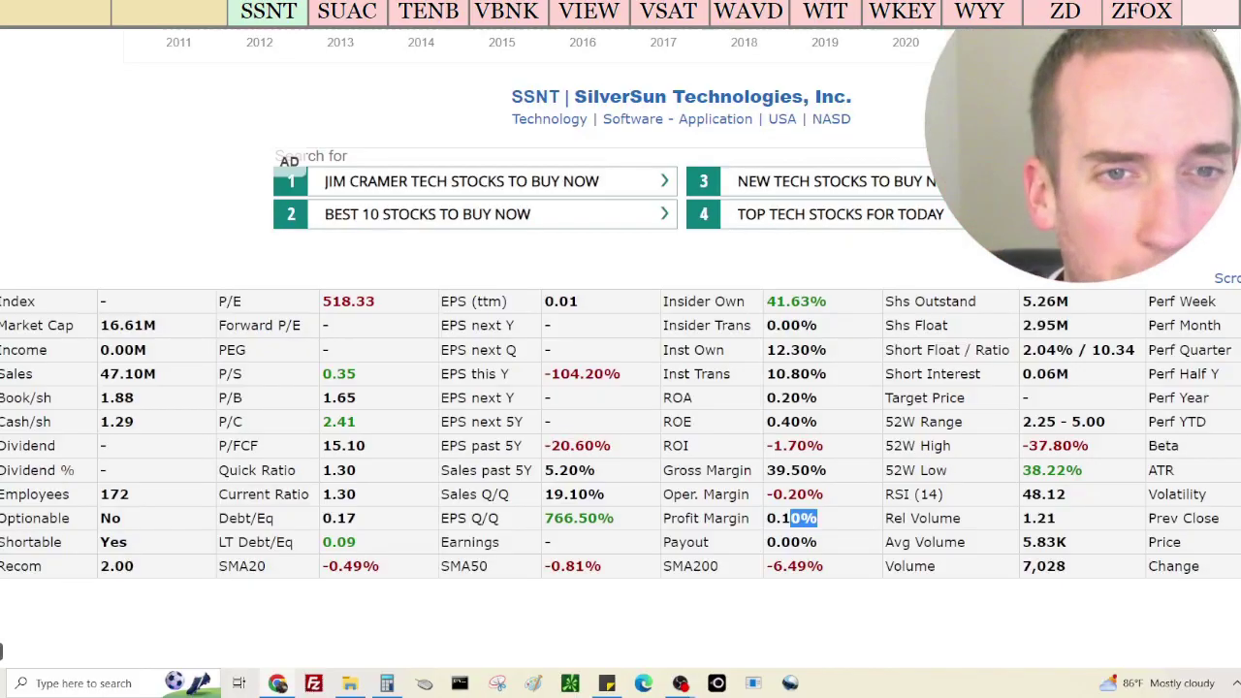
scroll(620, 339, "down", 15)
scroll(1, 652, "up", 15)
scroll(1008, 349, "down", 3)
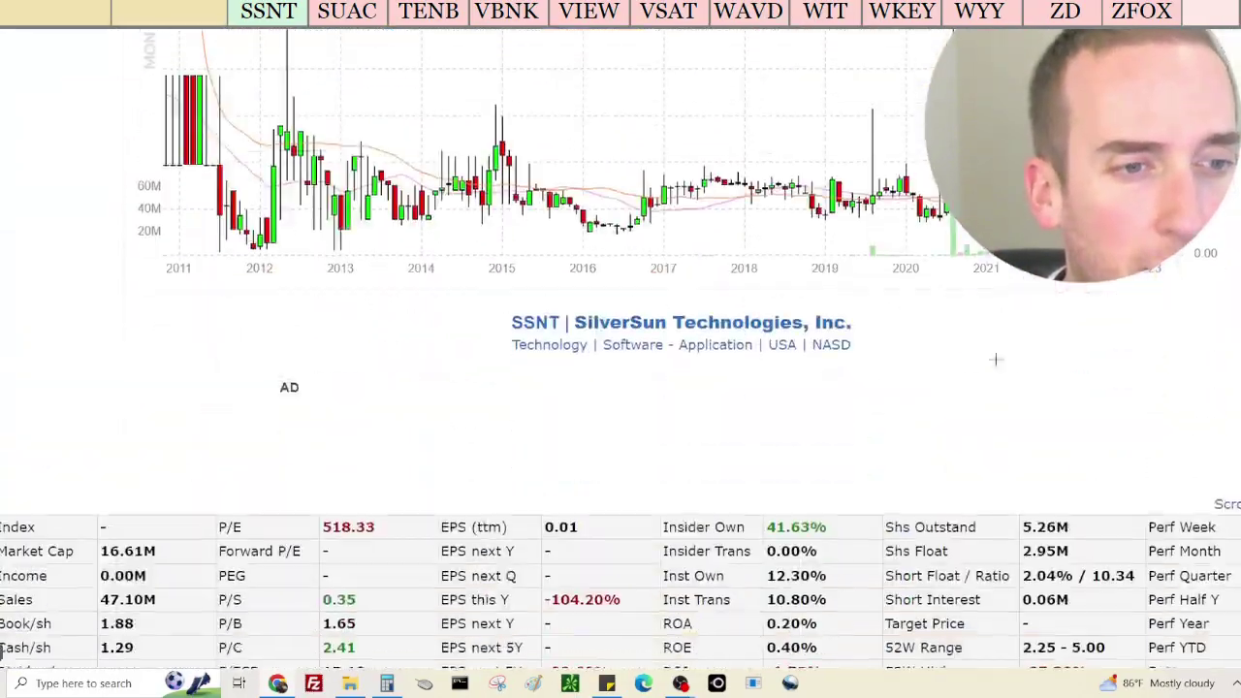
scroll(853, 490, "down", 1)
left_click_drag(776, 451, 825, 455)
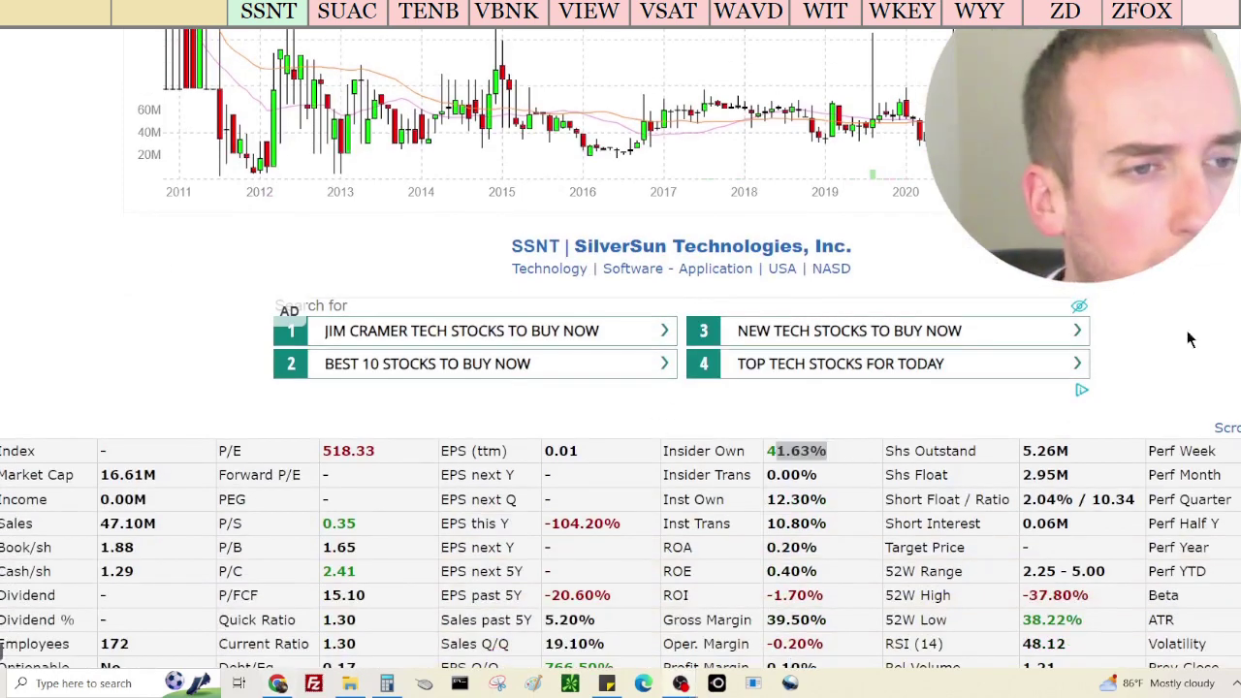
left_click(1221, 337)
scroll(754, 332, "up", 1)
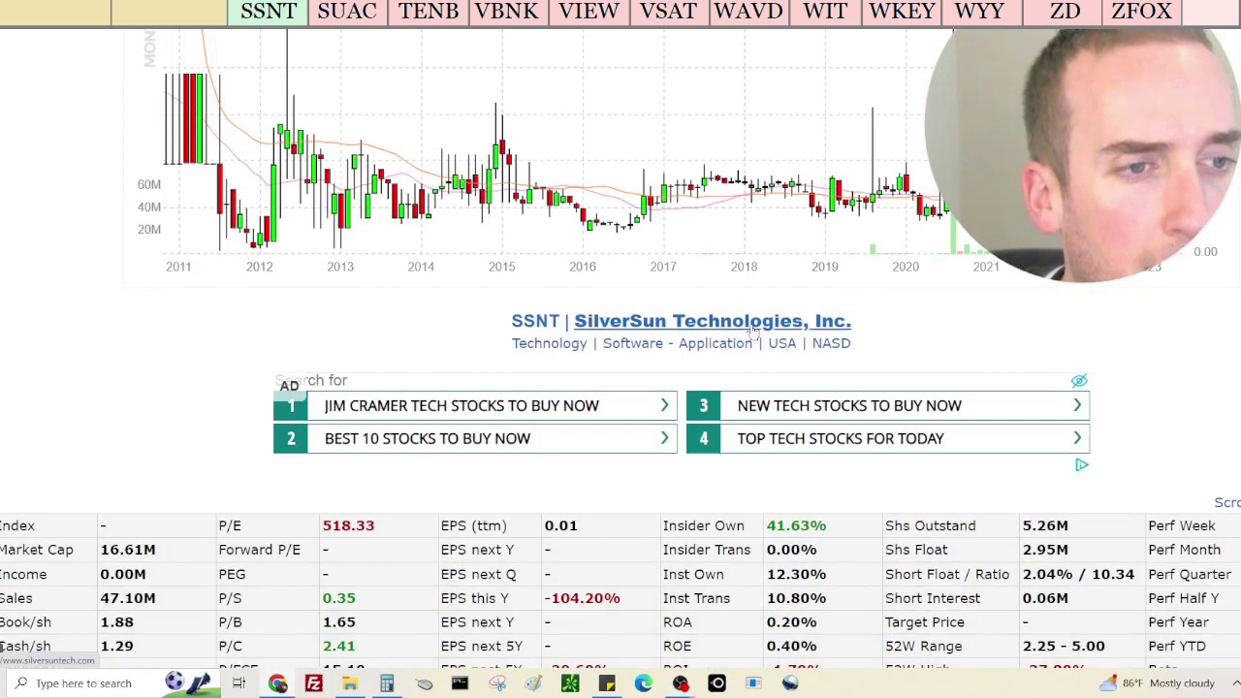
scroll(754, 332, "up", 3)
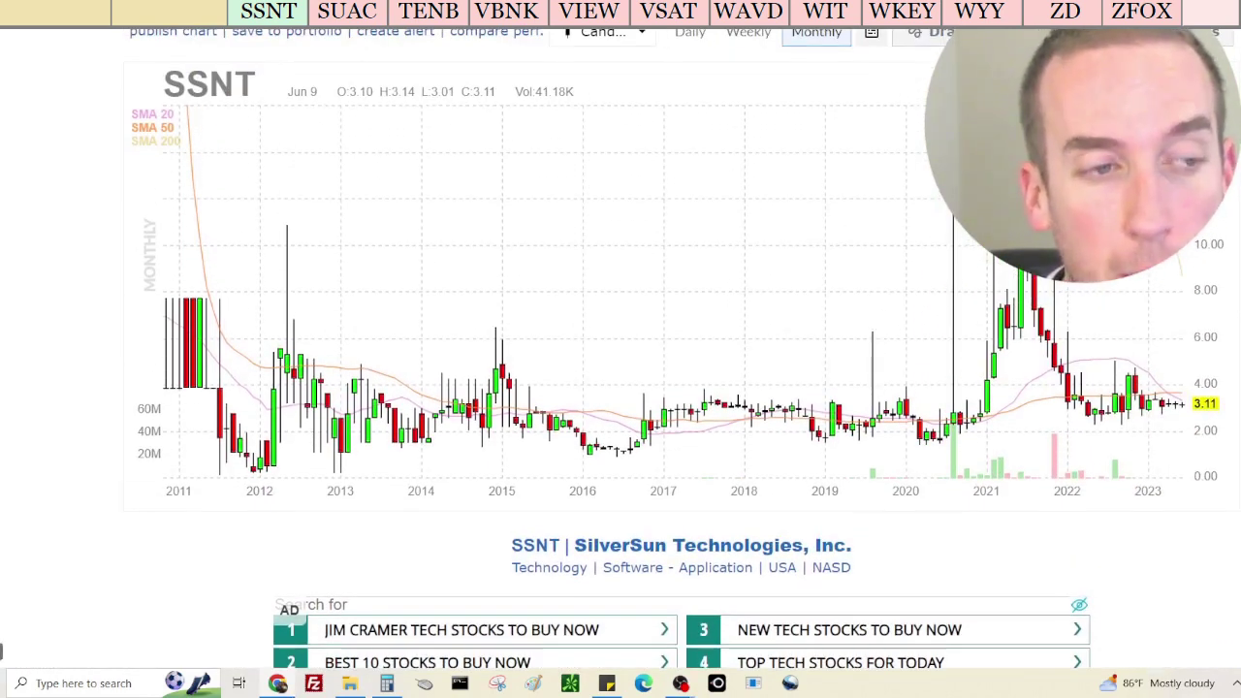
scroll(620, 349, "down", 2)
scroll(621, 349, "up", 1)
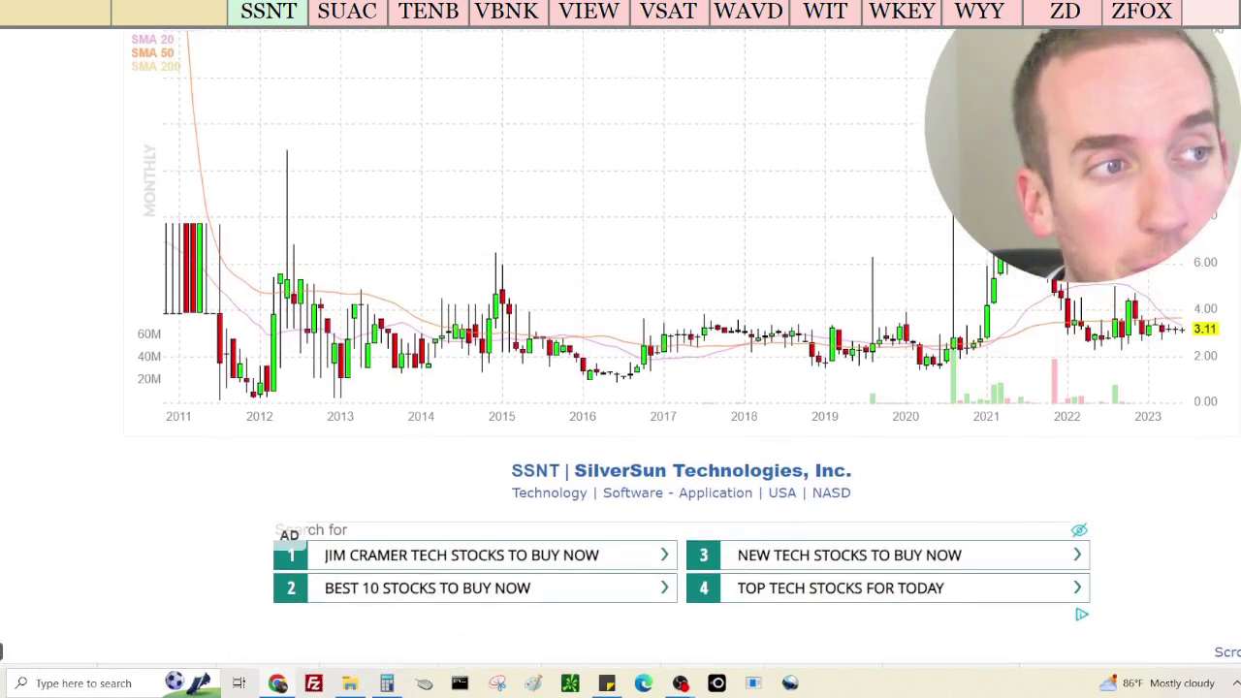
Add the bold line "SSNT - current $3.11 fair $17.9, inst buy" below the S entry in the cybersecurity sticky note
left_click(389, 684)
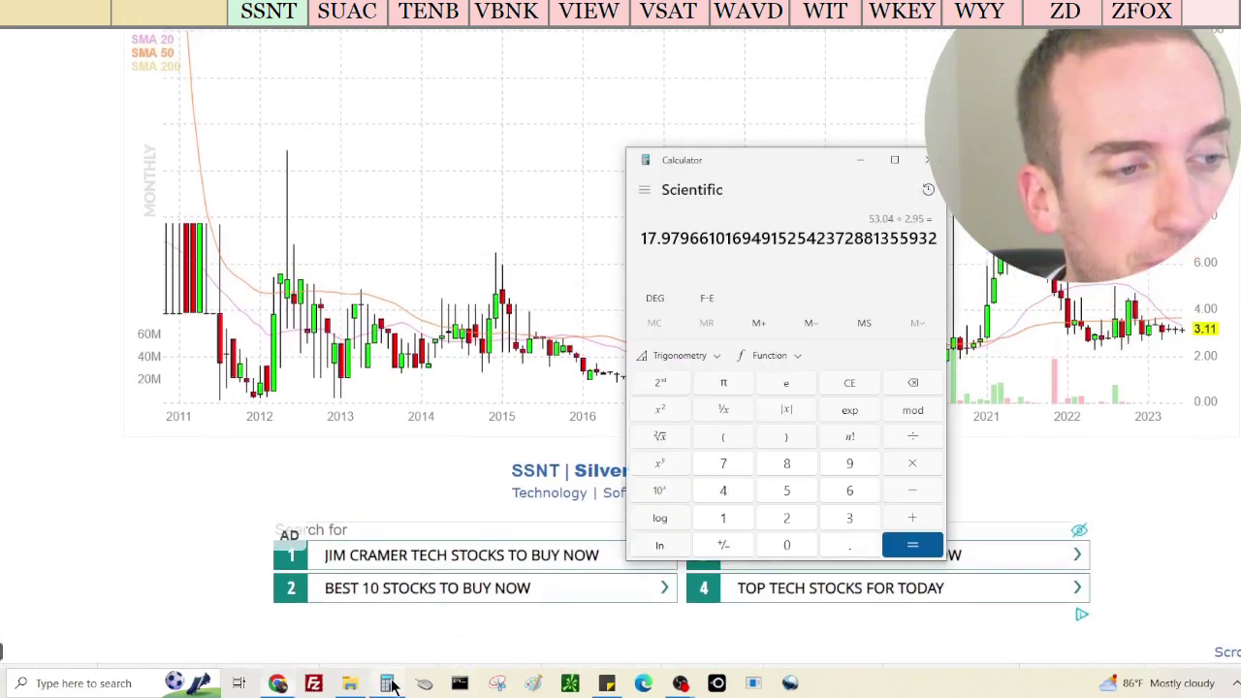
left_click(607, 684)
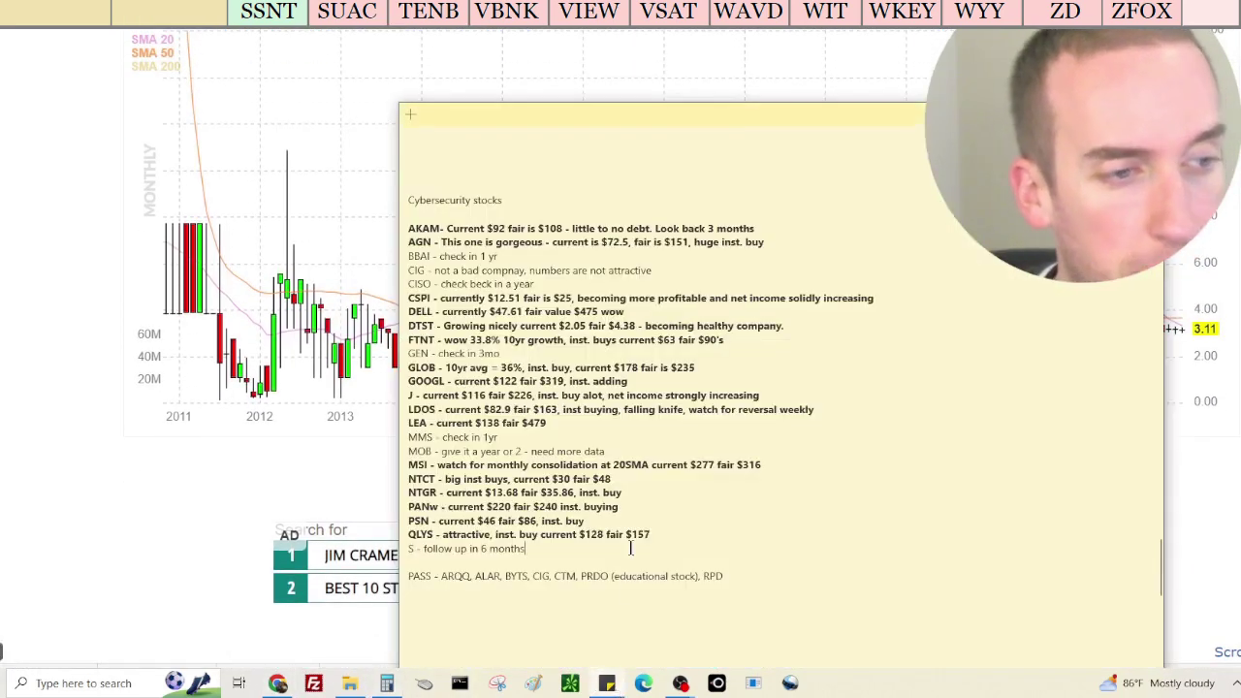
key("Return")
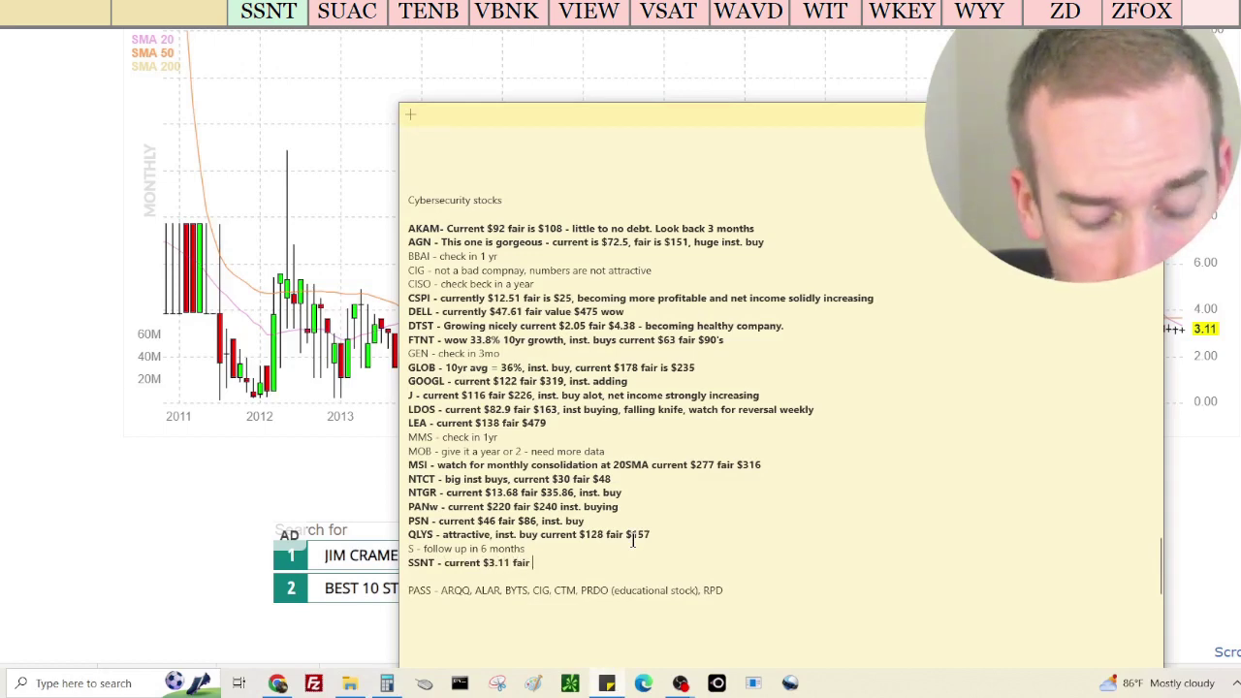
left_click(387, 684)
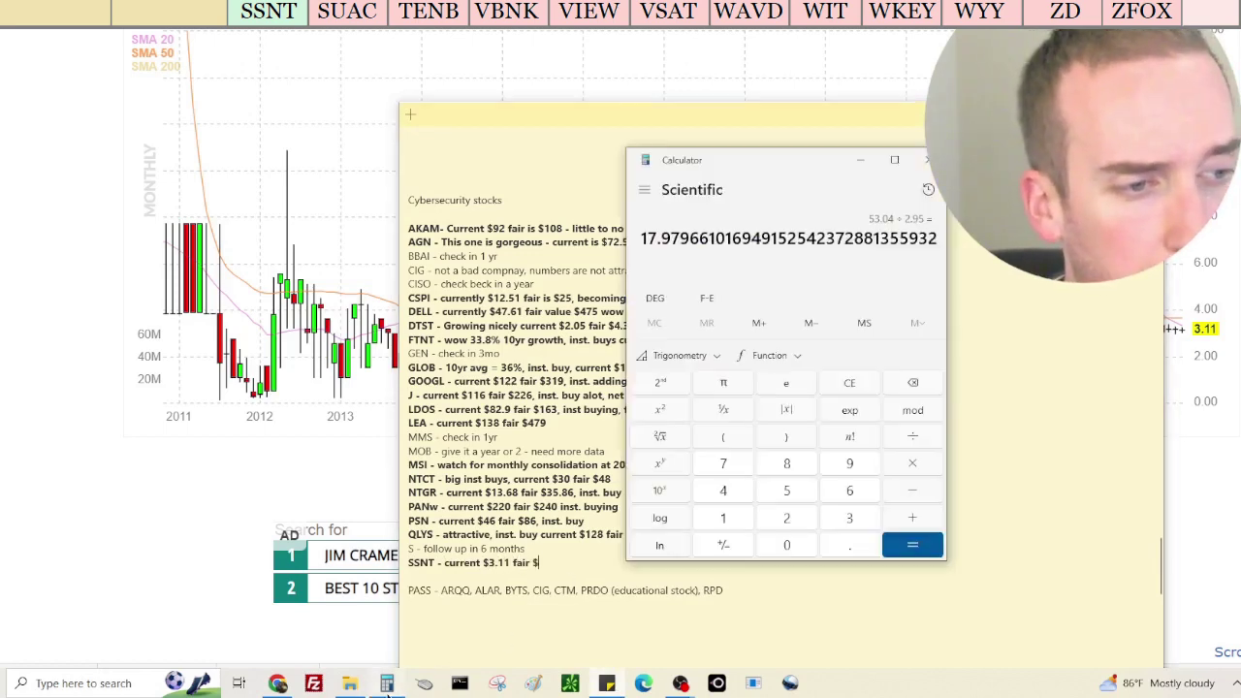
left_click(387, 684)
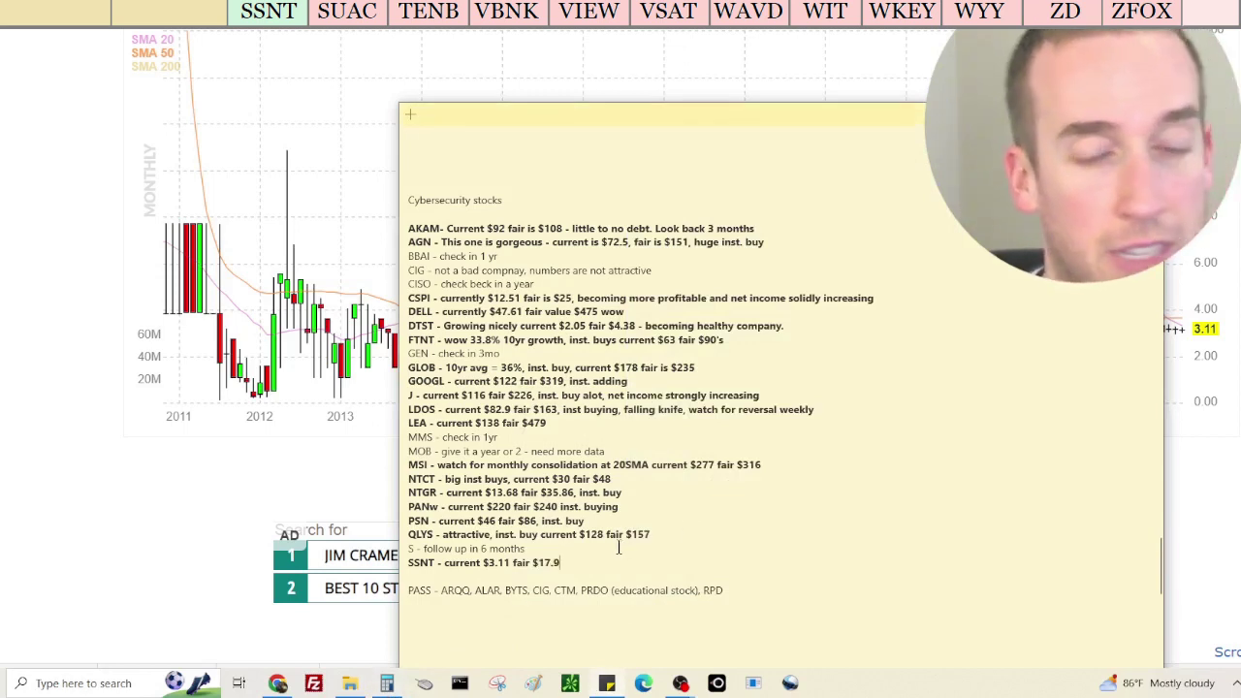
type(", inst")
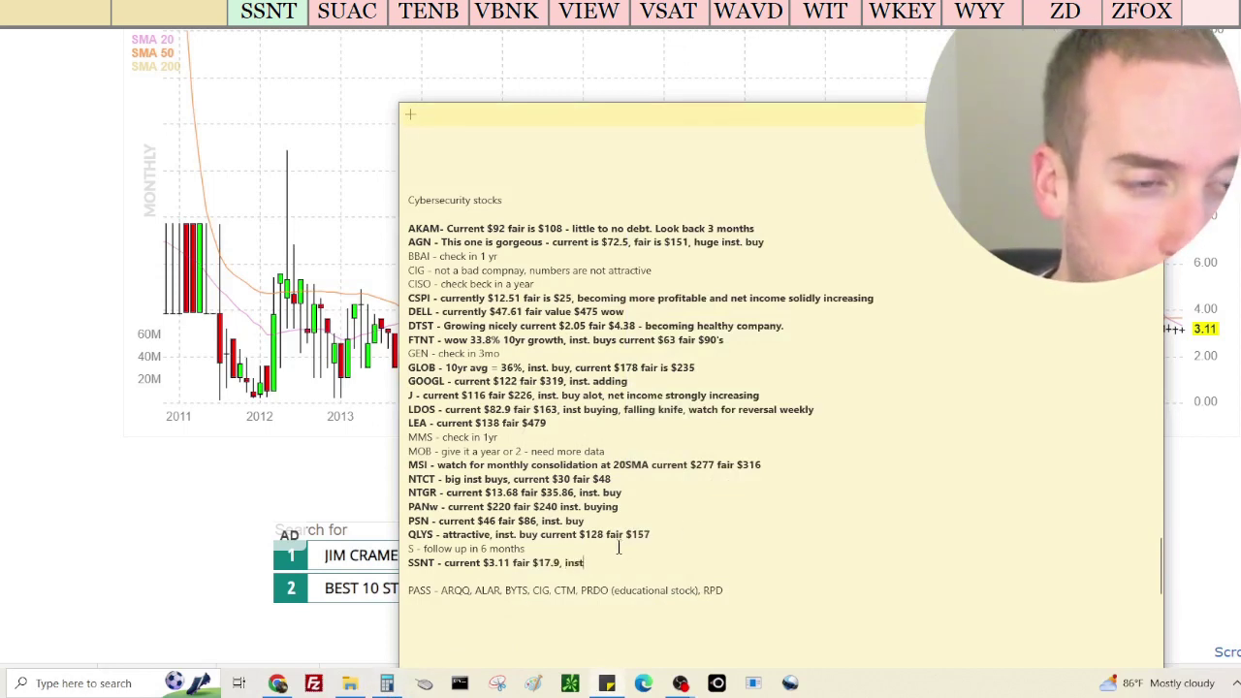
type(" buy")
Examine SSNT's 13D/G filings and its 13F and NPORT holder list on Fintel's institutional ownership page
key("alt+Tab")
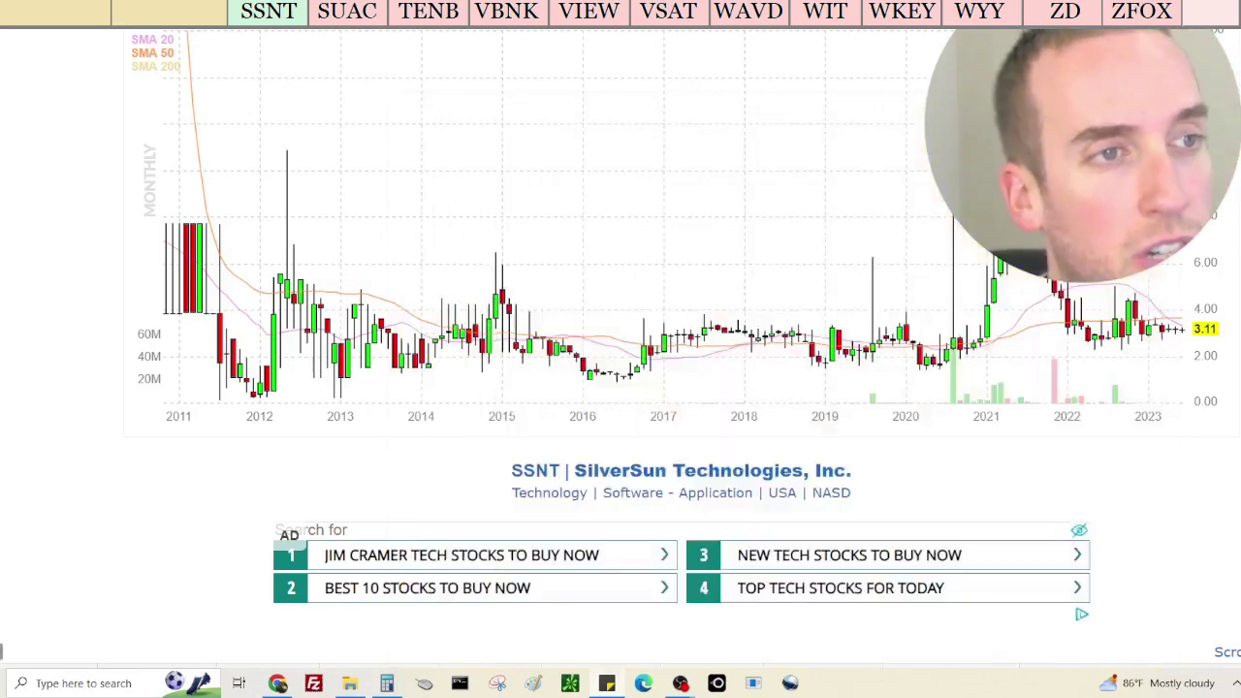
key("ctrl+Tab")
scroll(853, 230, "down", 4)
scroll(930, 242, "down", 10)
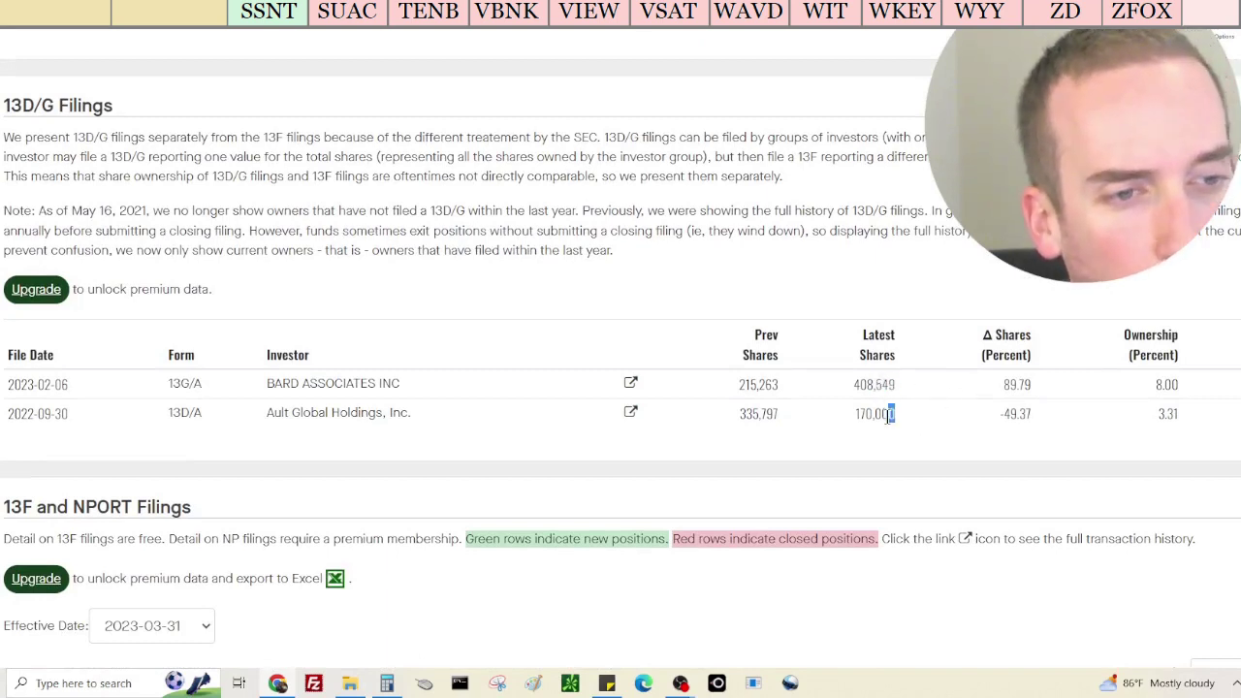
scroll(904, 414, "down", 5)
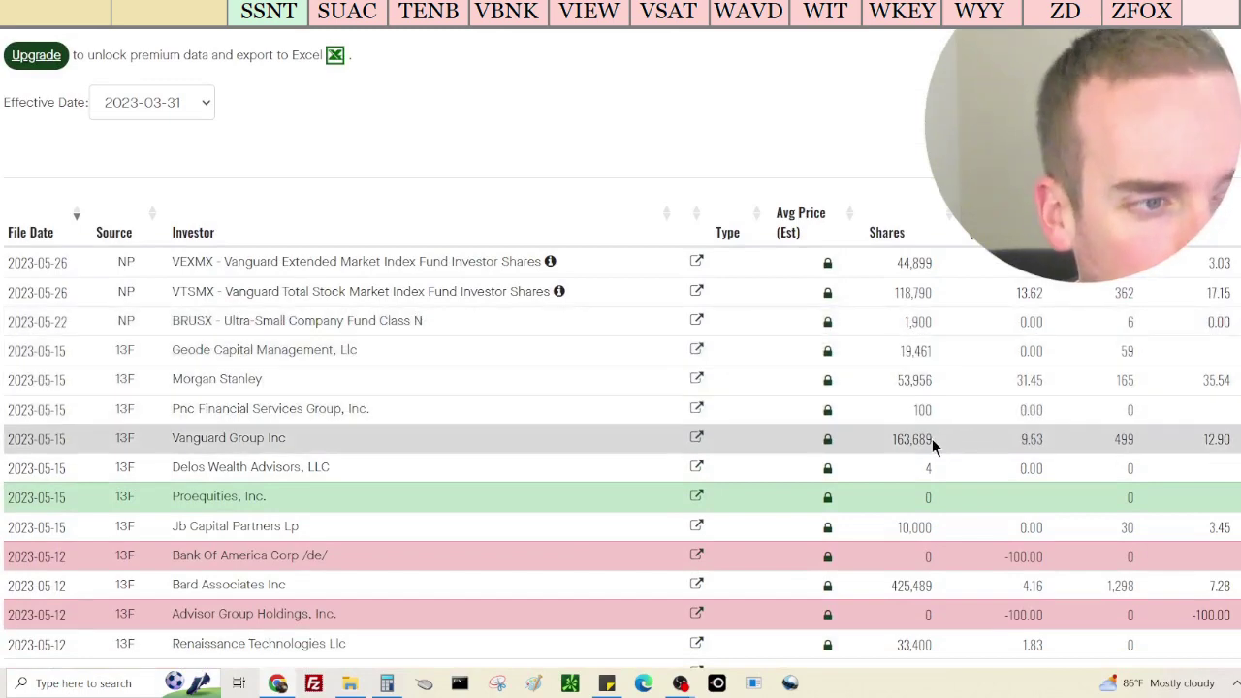
scroll(931, 438, "down", 3)
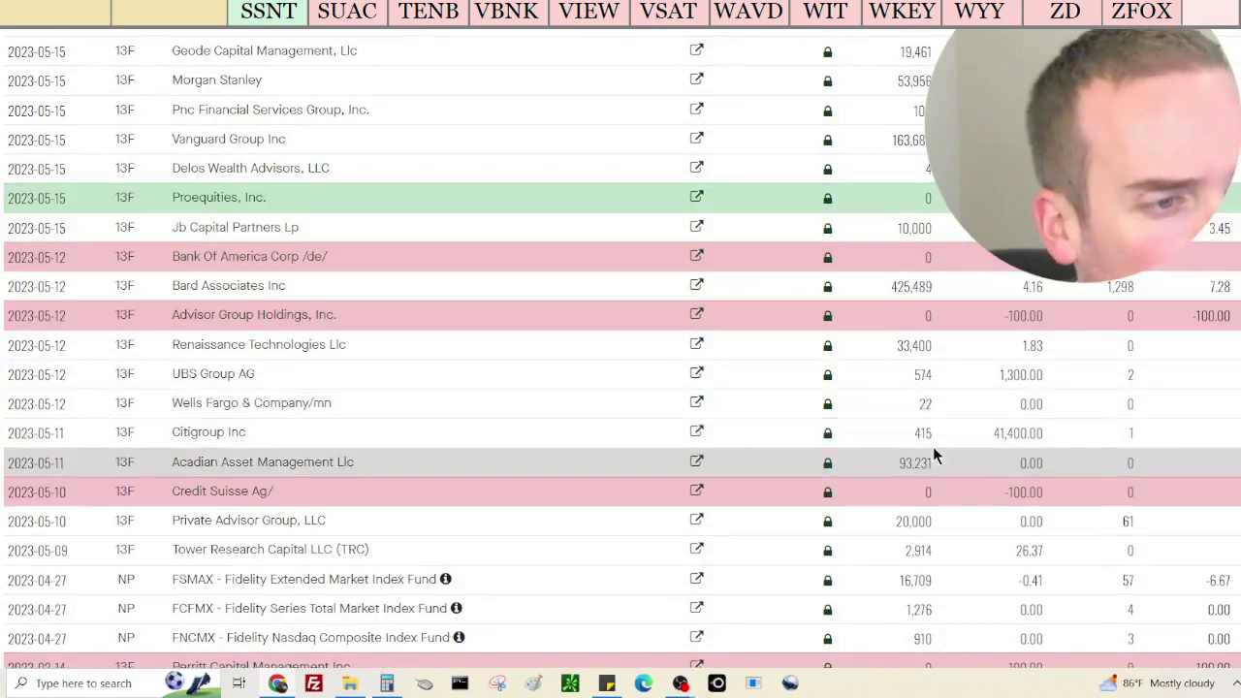
scroll(932, 448, "down", 3)
scroll(961, 444, "up", 20)
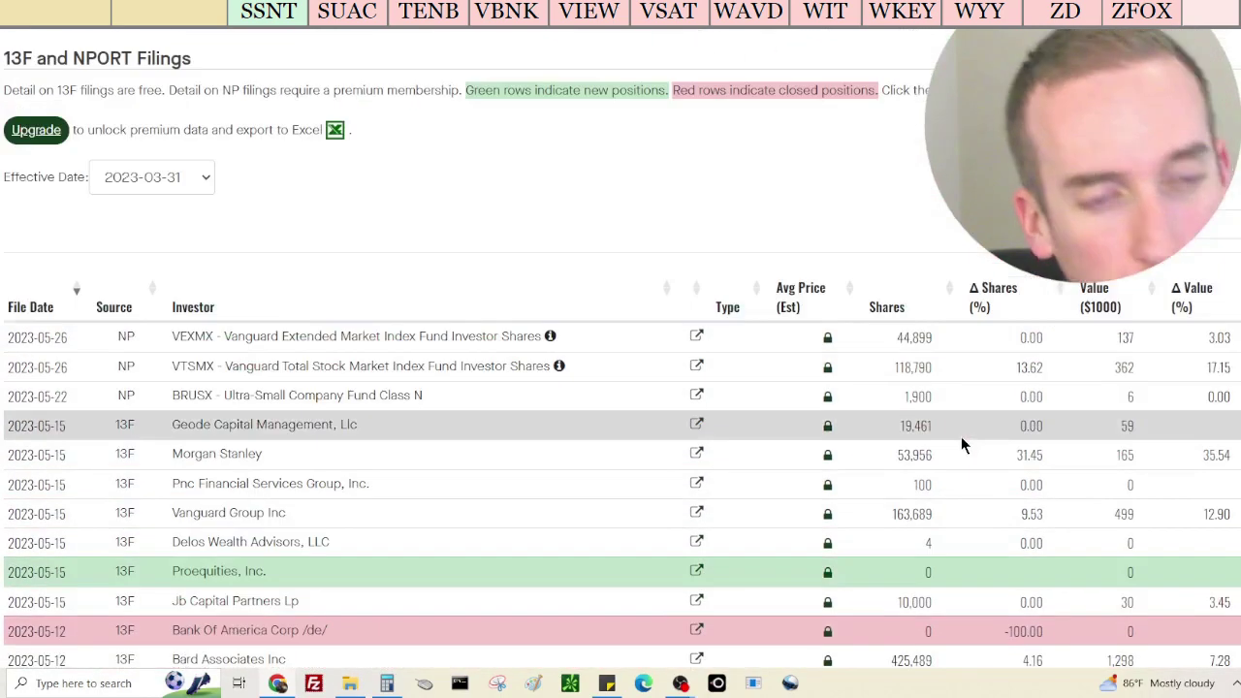
scroll(963, 445, "up", 2)
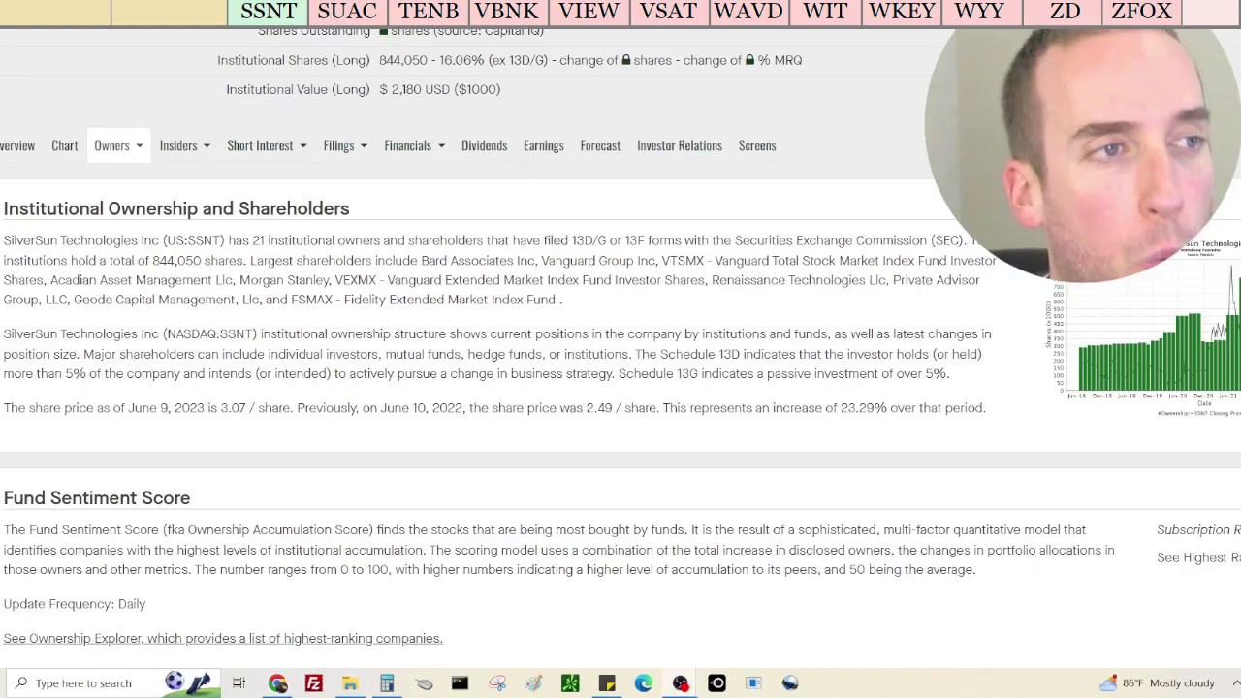
Return to SSNT's Finviz page and review its news headlines, monthly chart and statistics table
scroll(1224, 409, "up", 15)
scroll(1224, 408, "down", 8)
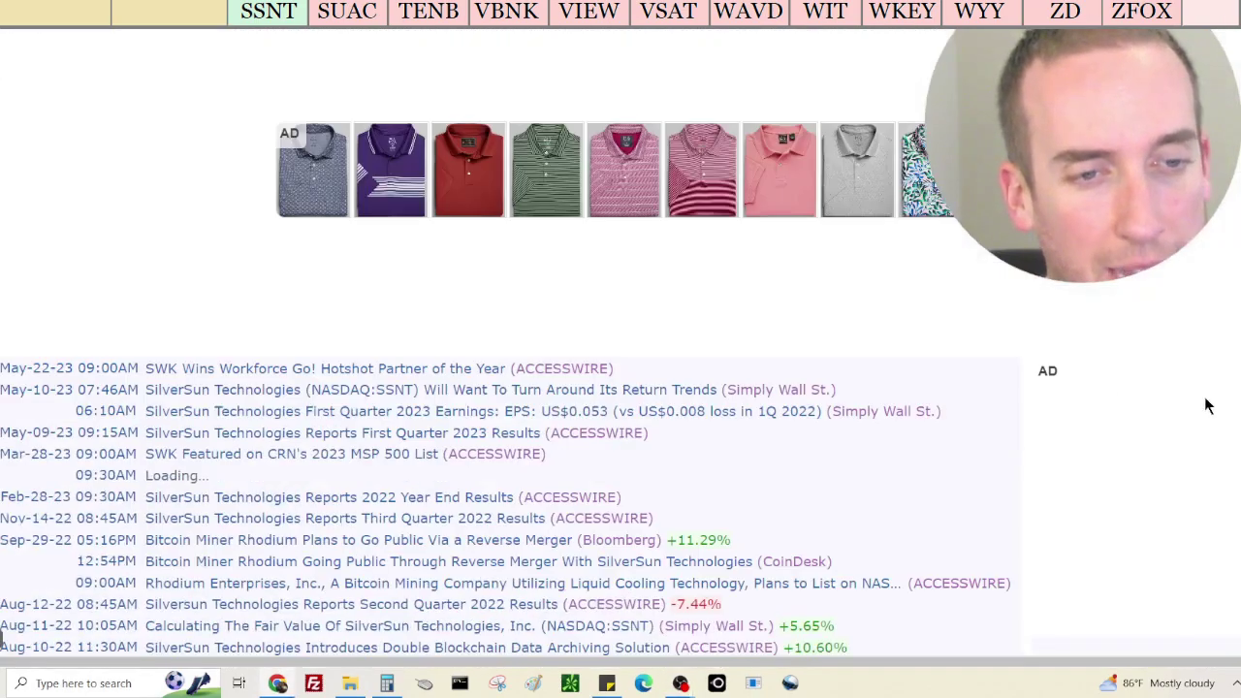
scroll(1164, 397, "up", 10)
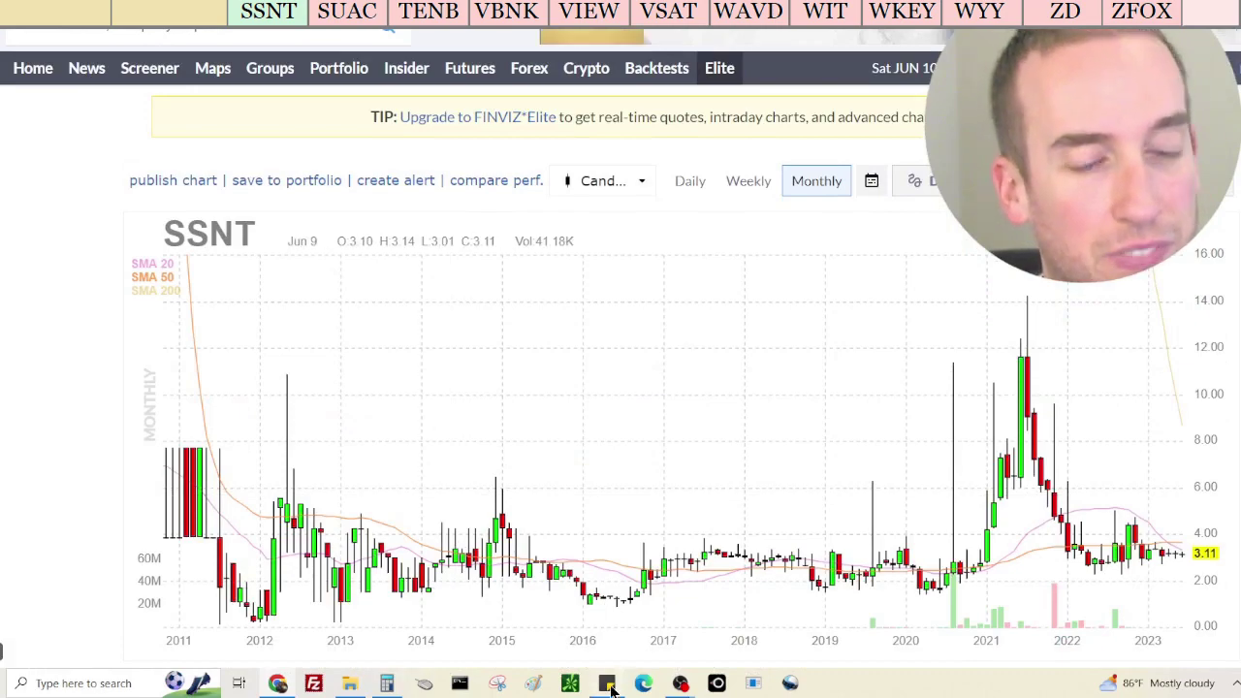
scroll(921, 419, "down", 1)
scroll(921, 419, "down", 3)
scroll(921, 421, "down", 2)
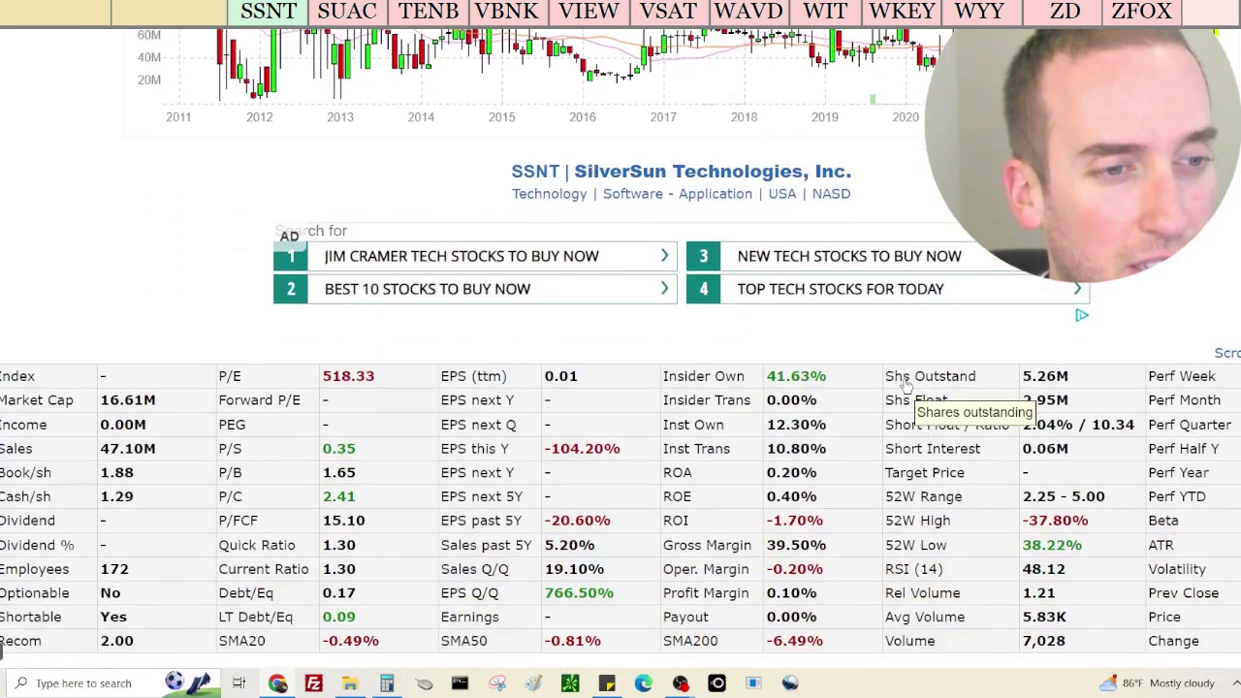
Open SilverSun Technologies' website from Finviz and look through its Investor Relations page
left_click(682, 178)
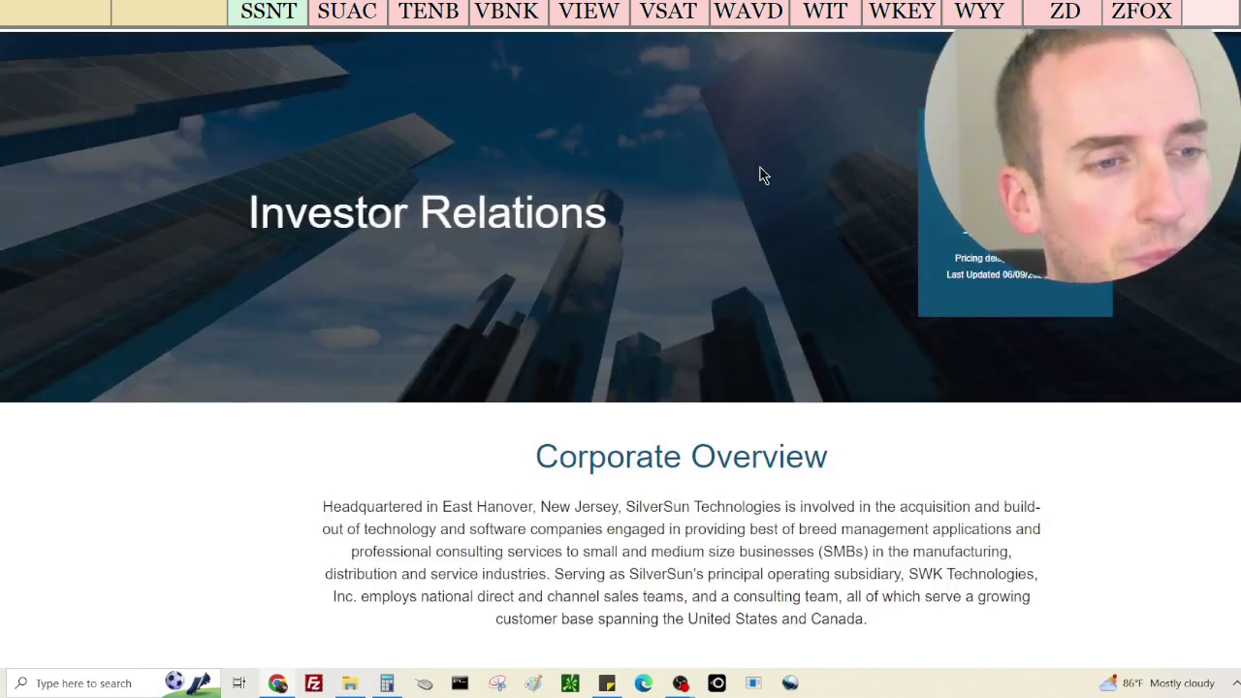
scroll(775, 220, "down", 1)
scroll(781, 251, "down", 10)
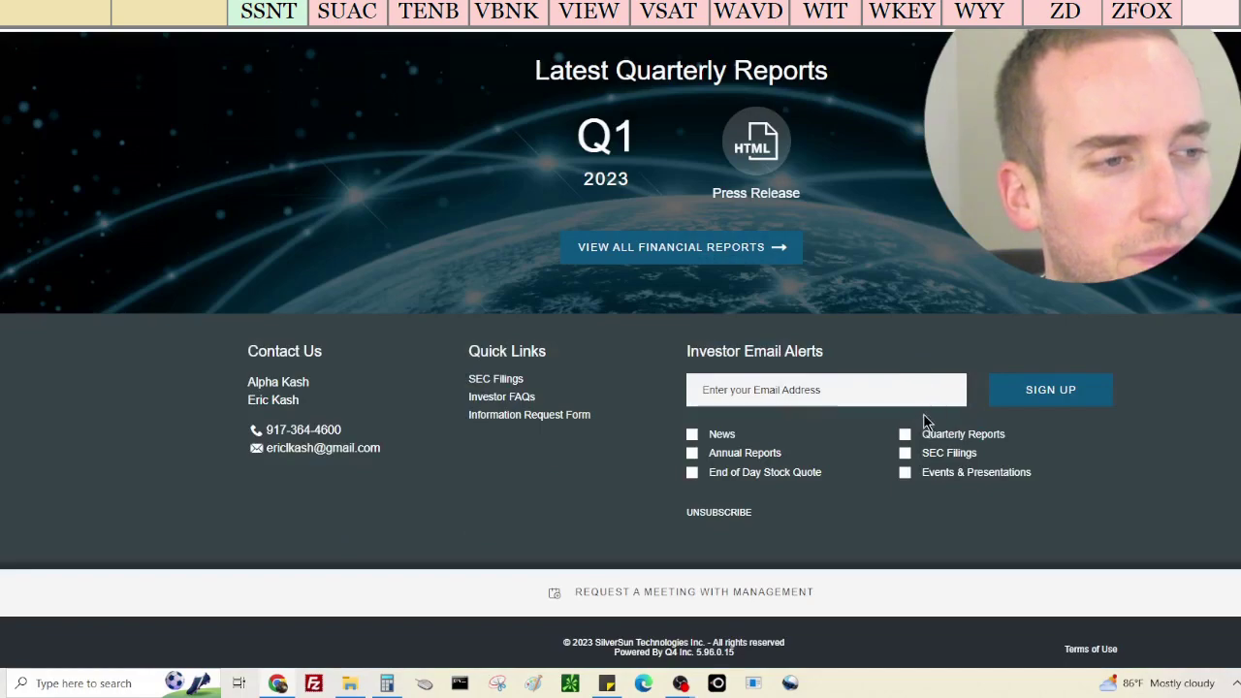
scroll(880, 368, "up", 15)
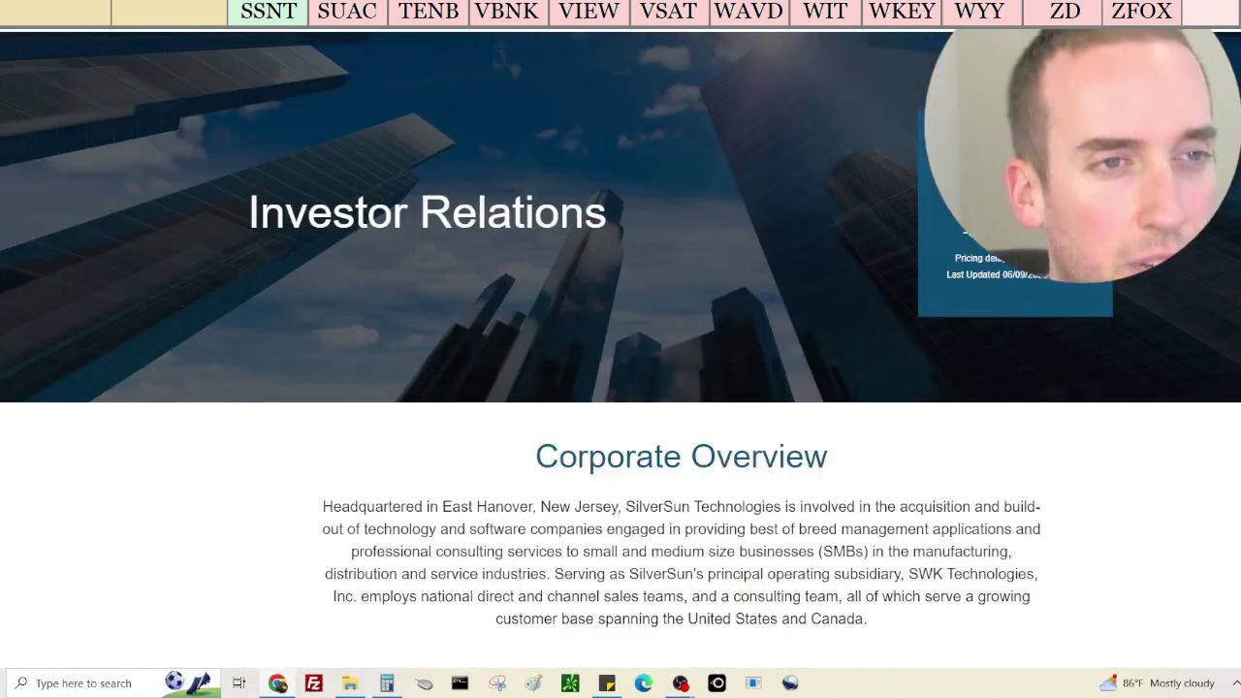
Read the chief executive's biography on SilverSun's Executive Management page, and open the Board of Directors page
mouse_move(763, 29)
mouse_move(931, 29)
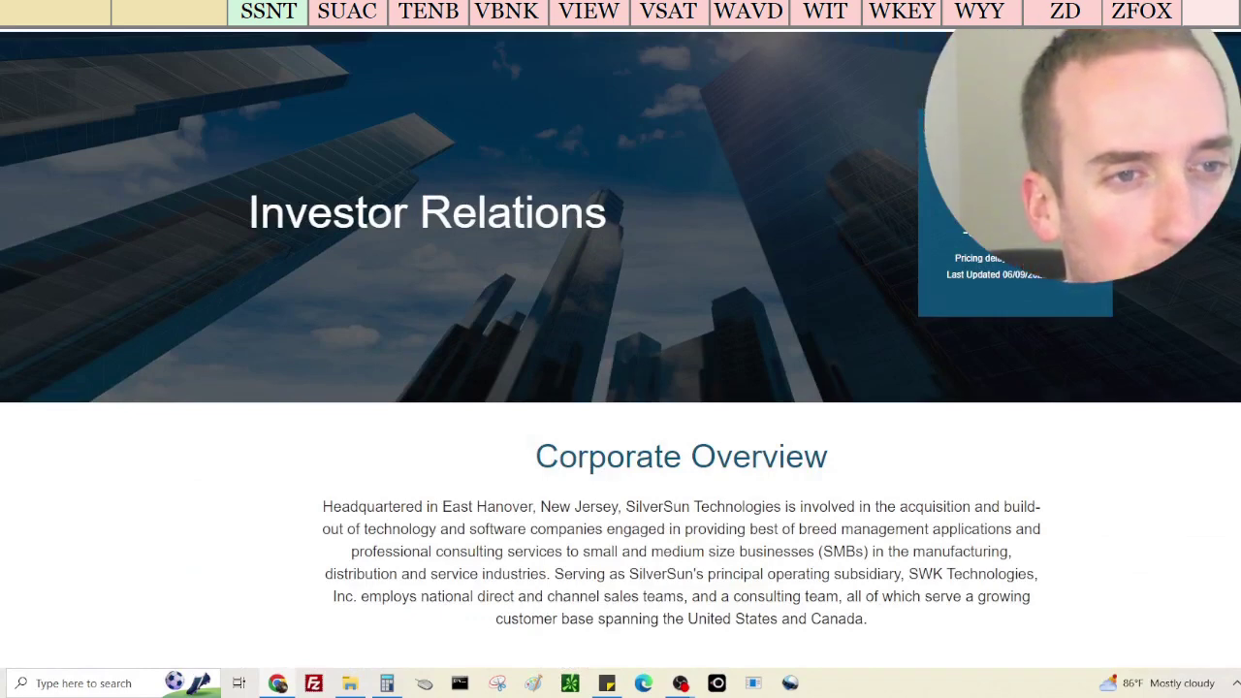
left_click(923, 79)
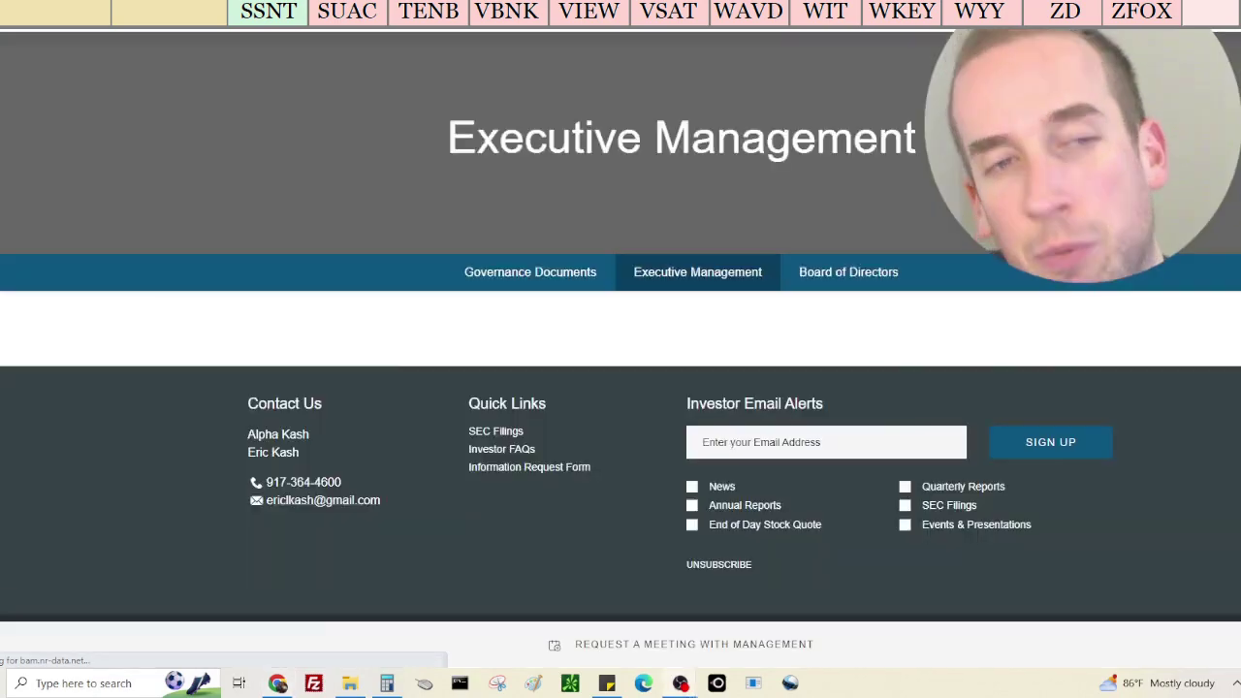
scroll(1072, 374, "down", 2)
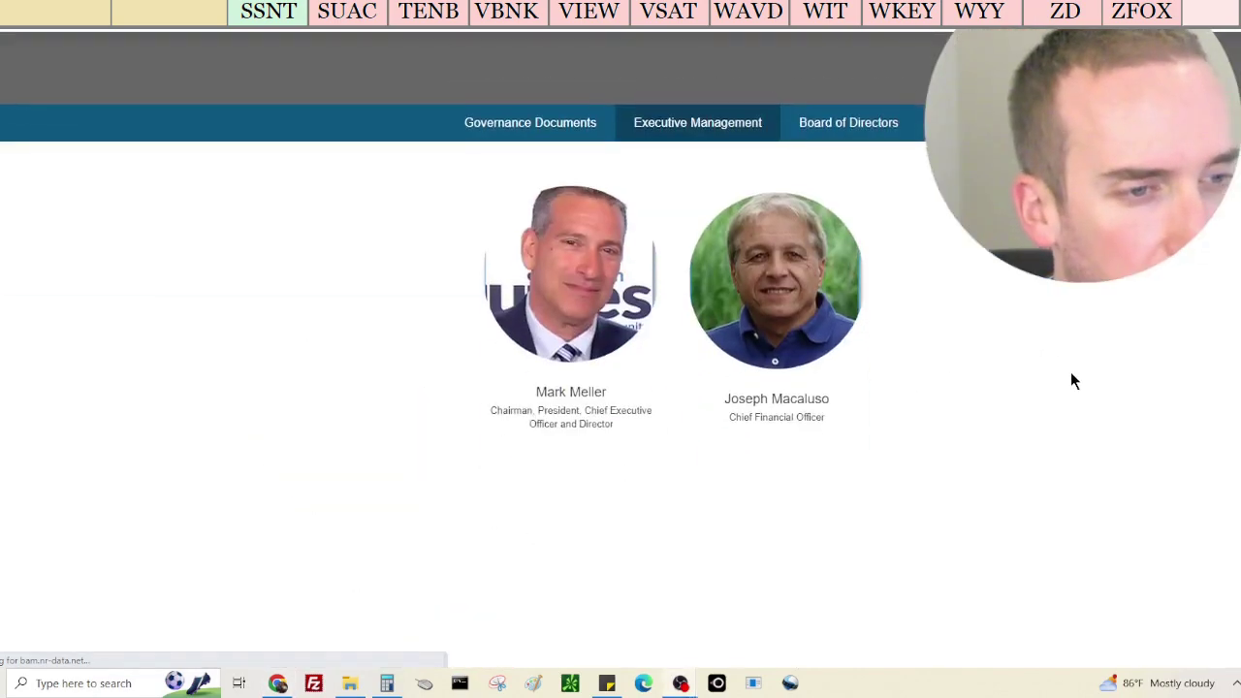
left_click(569, 373)
scroll(1034, 441, "down", 3)
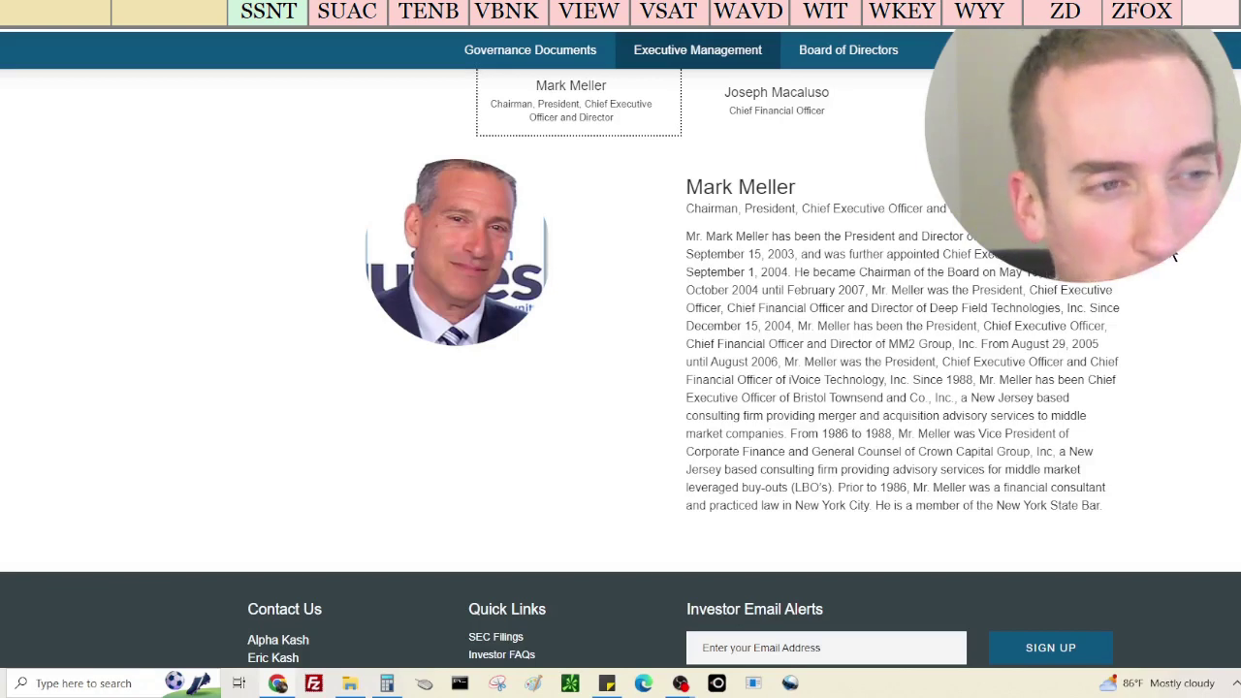
scroll(1185, 271, "up", 3)
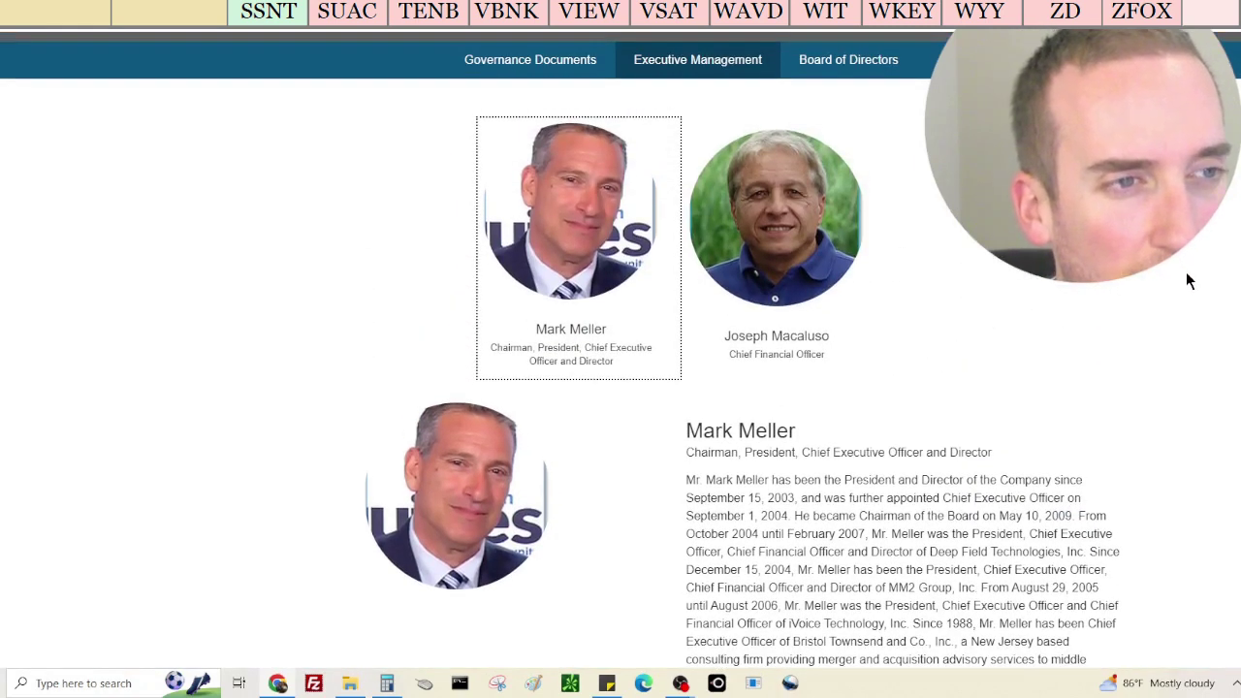
left_click(898, 63)
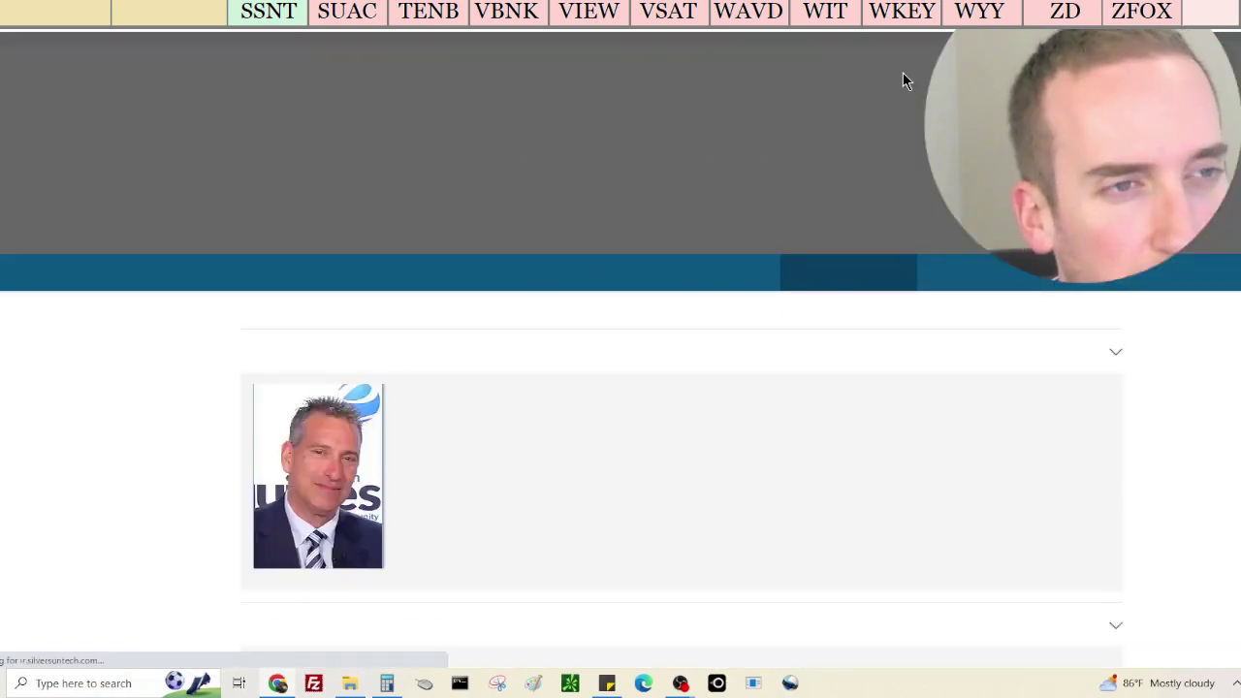
Look over the directors and read the chairman's biography on SilverSun's Board of Directors page, and switch to the BRL-to-USD search results
scroll(903, 80, "down", 5)
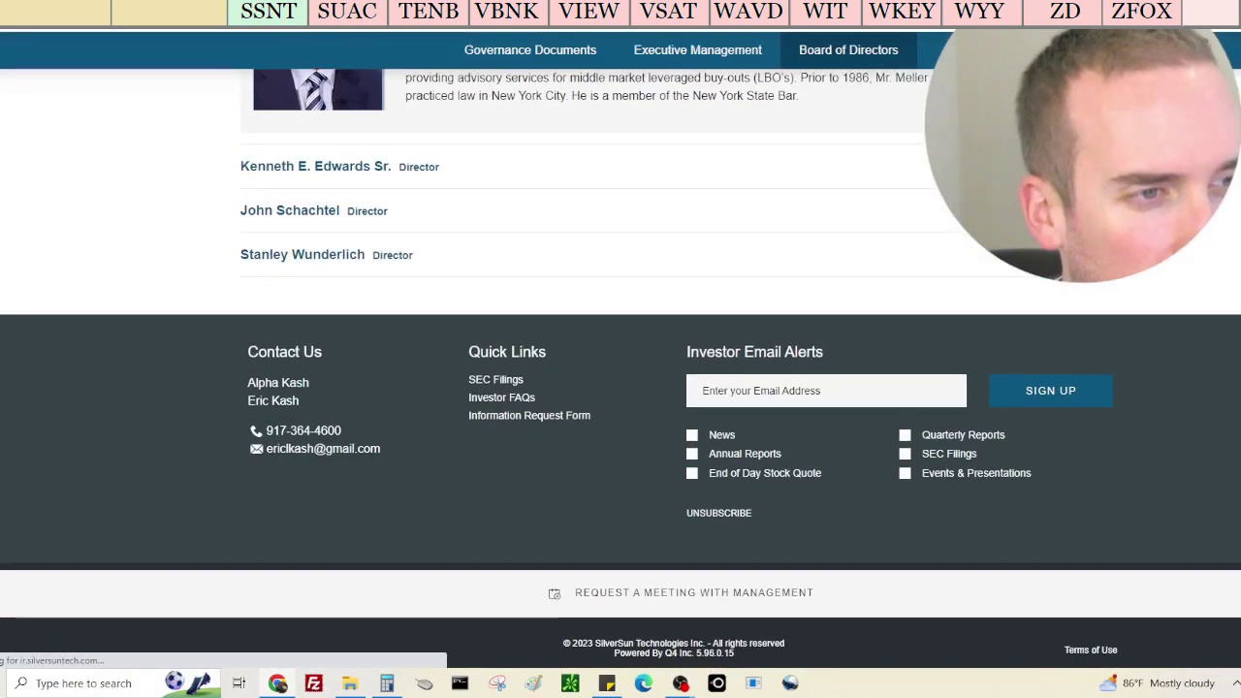
scroll(620, 349, "up", 5)
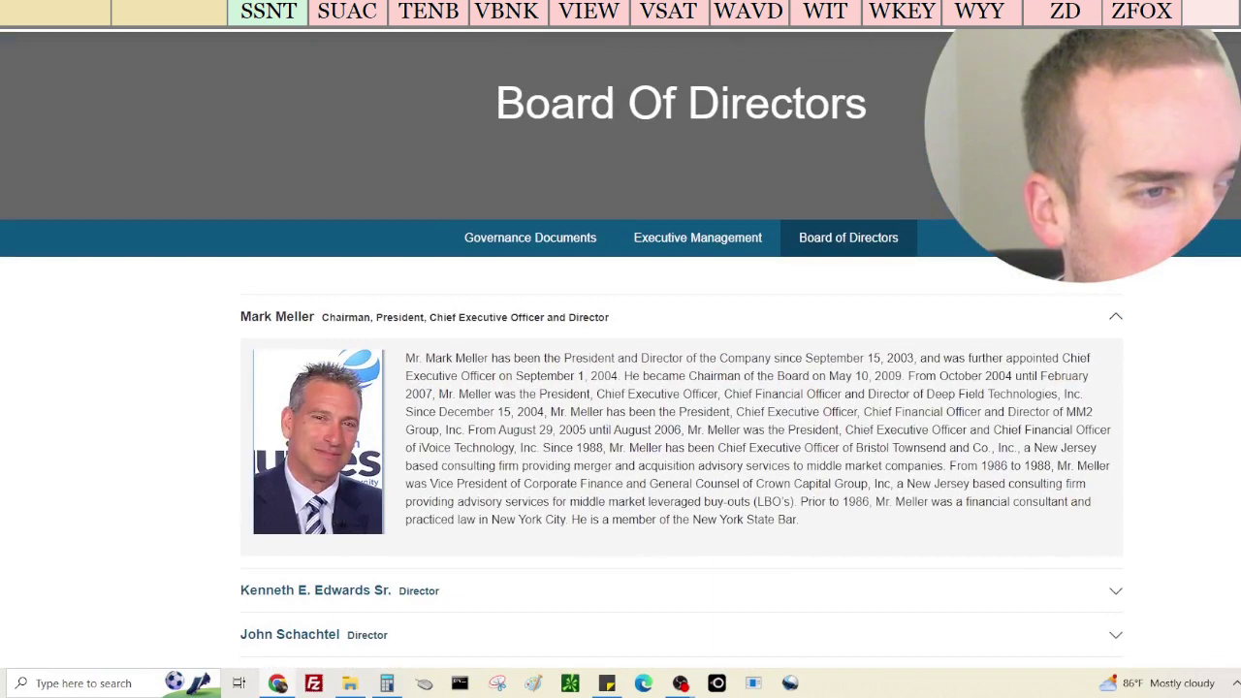
left_click_drag(669, 357, 1098, 389)
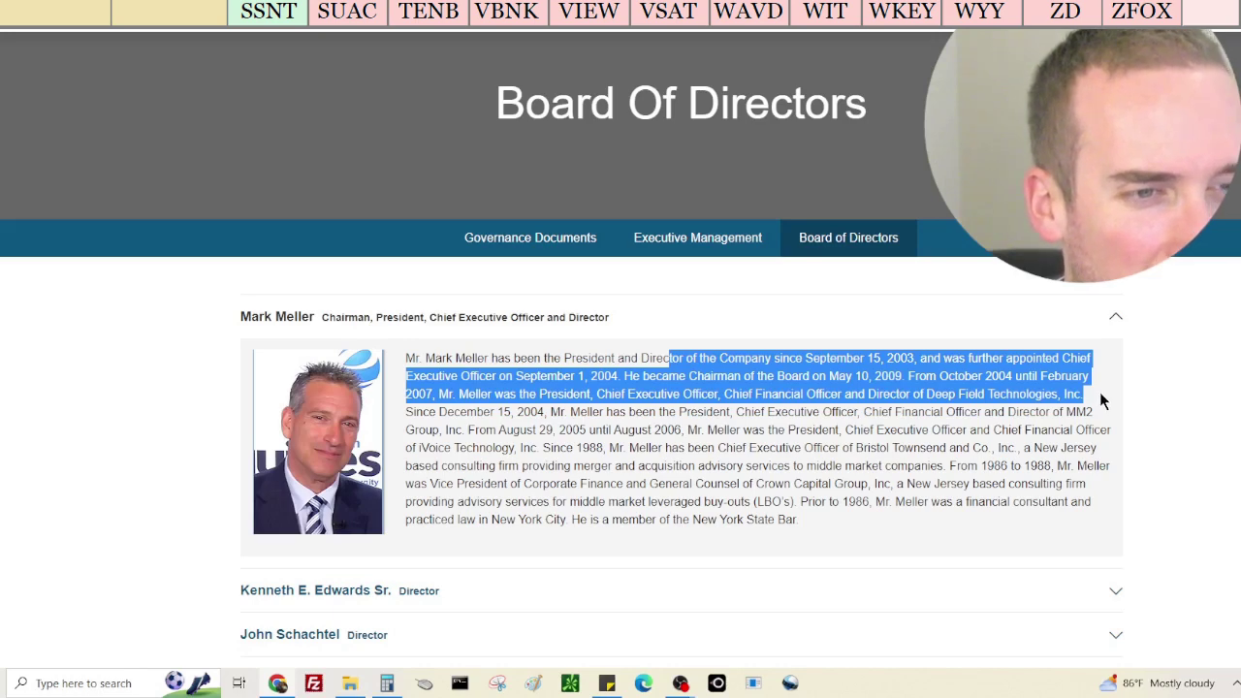
left_click_drag(1101, 403, 1126, 497)
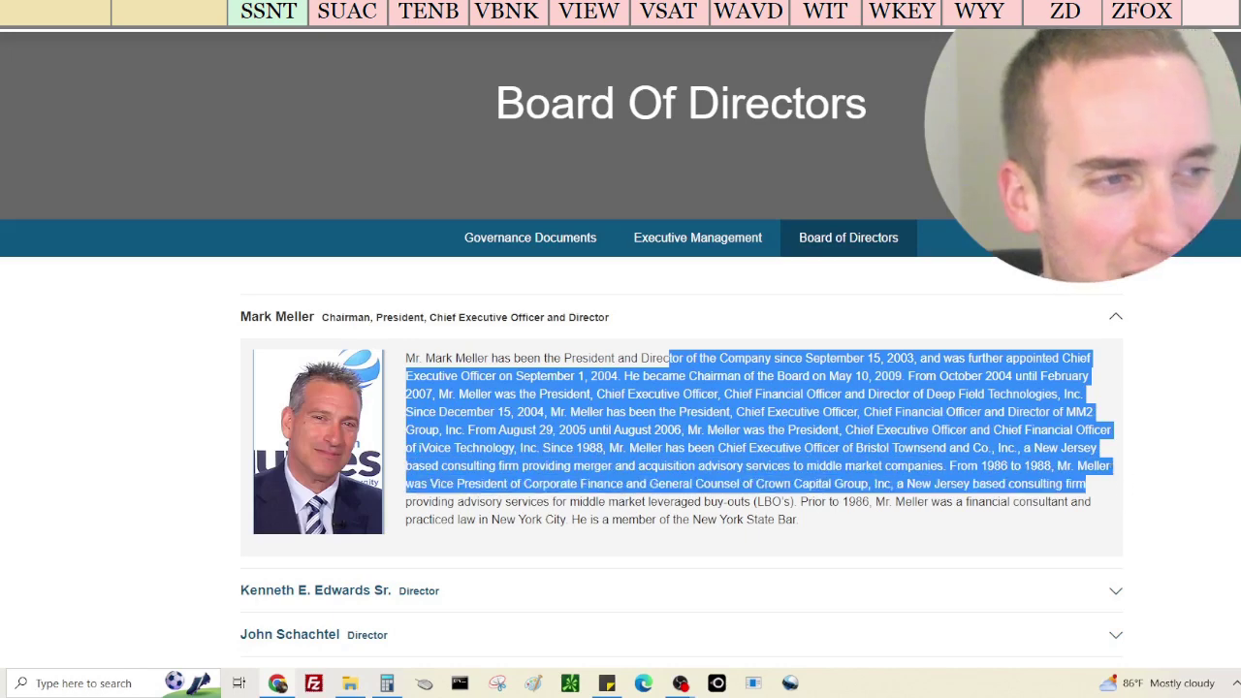
left_click(1127, 497)
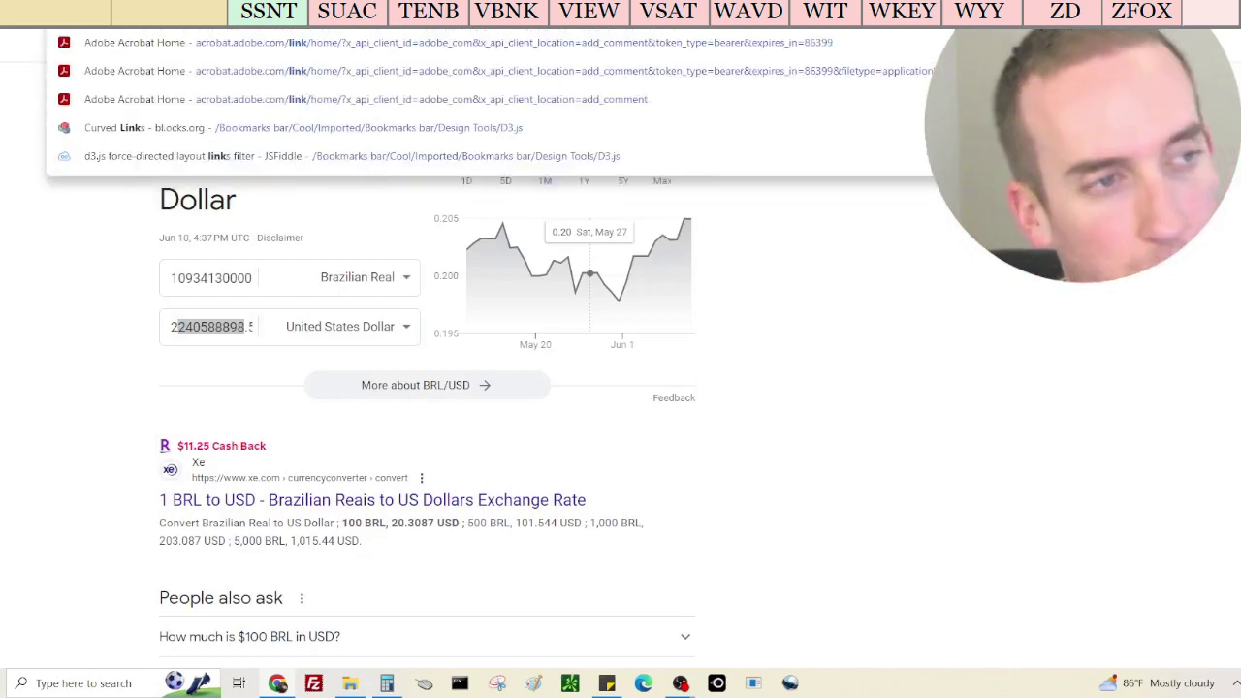
key("Escape")
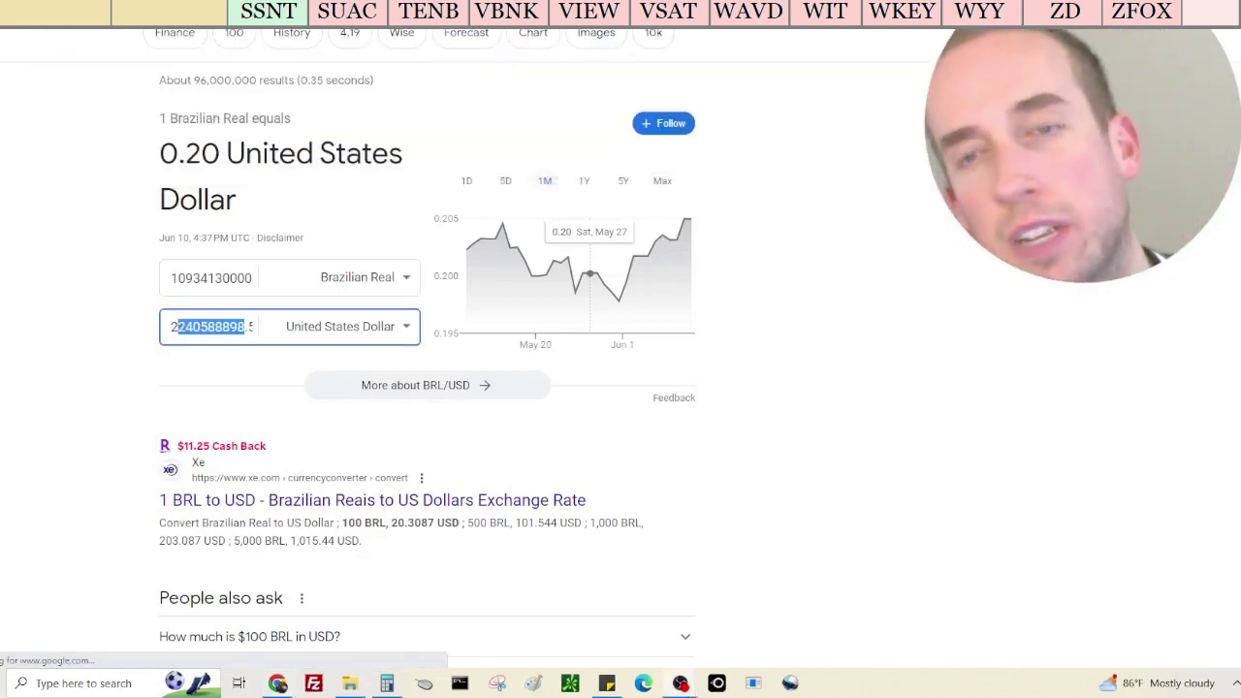